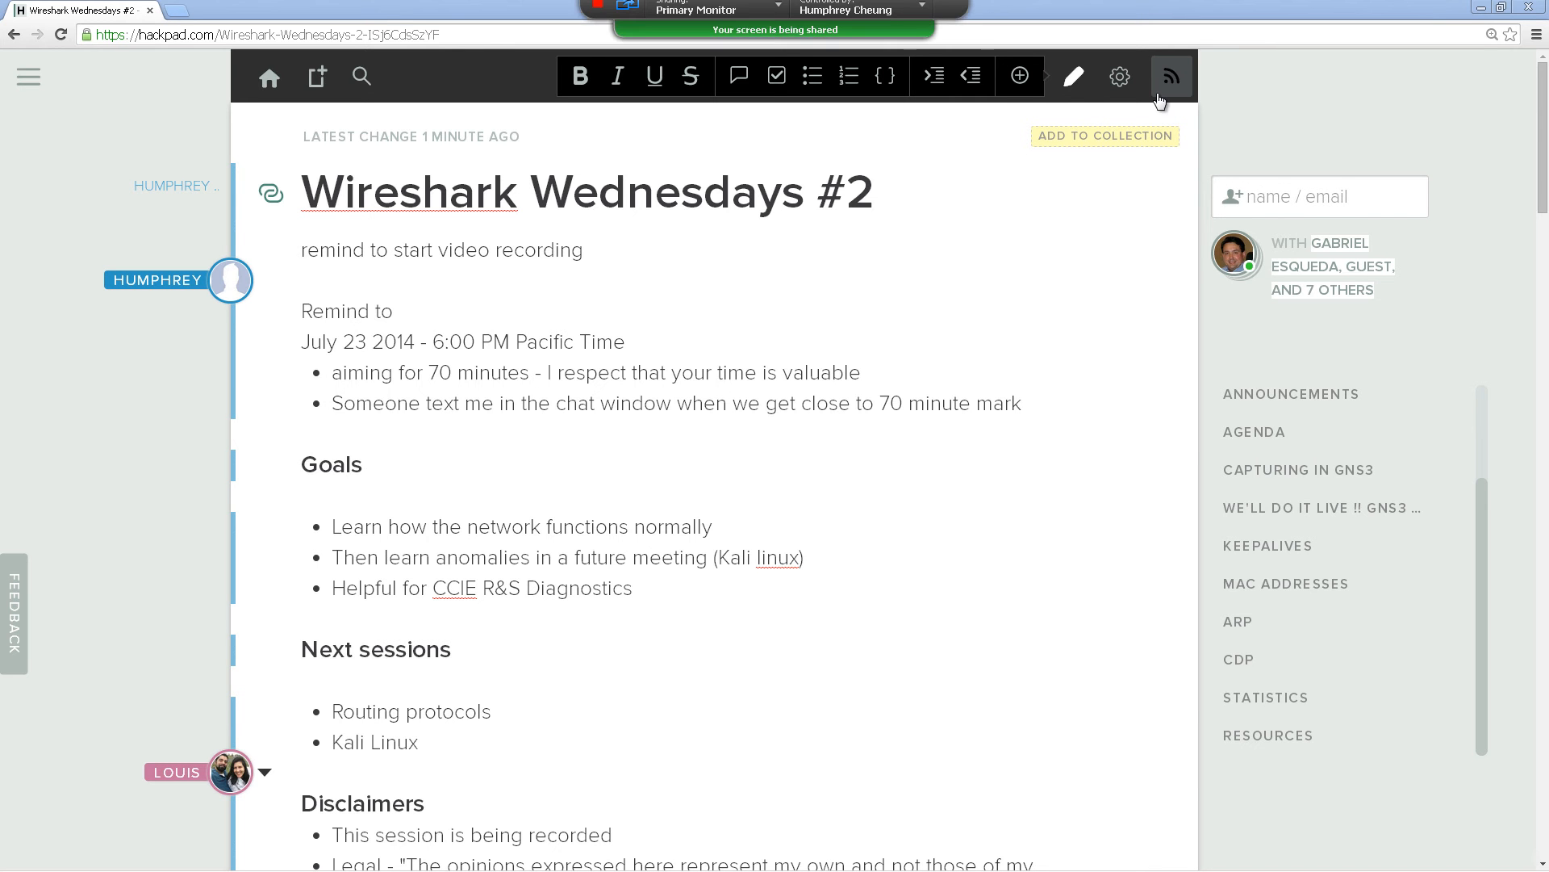
Delete the two reminder lines and the blank line between them above the July 23 2014 date line
left_click_drag(624, 246, 301, 280)
key("BackSpace")
key("BackSpace")
key("BackSpace")
key("BackSpace")
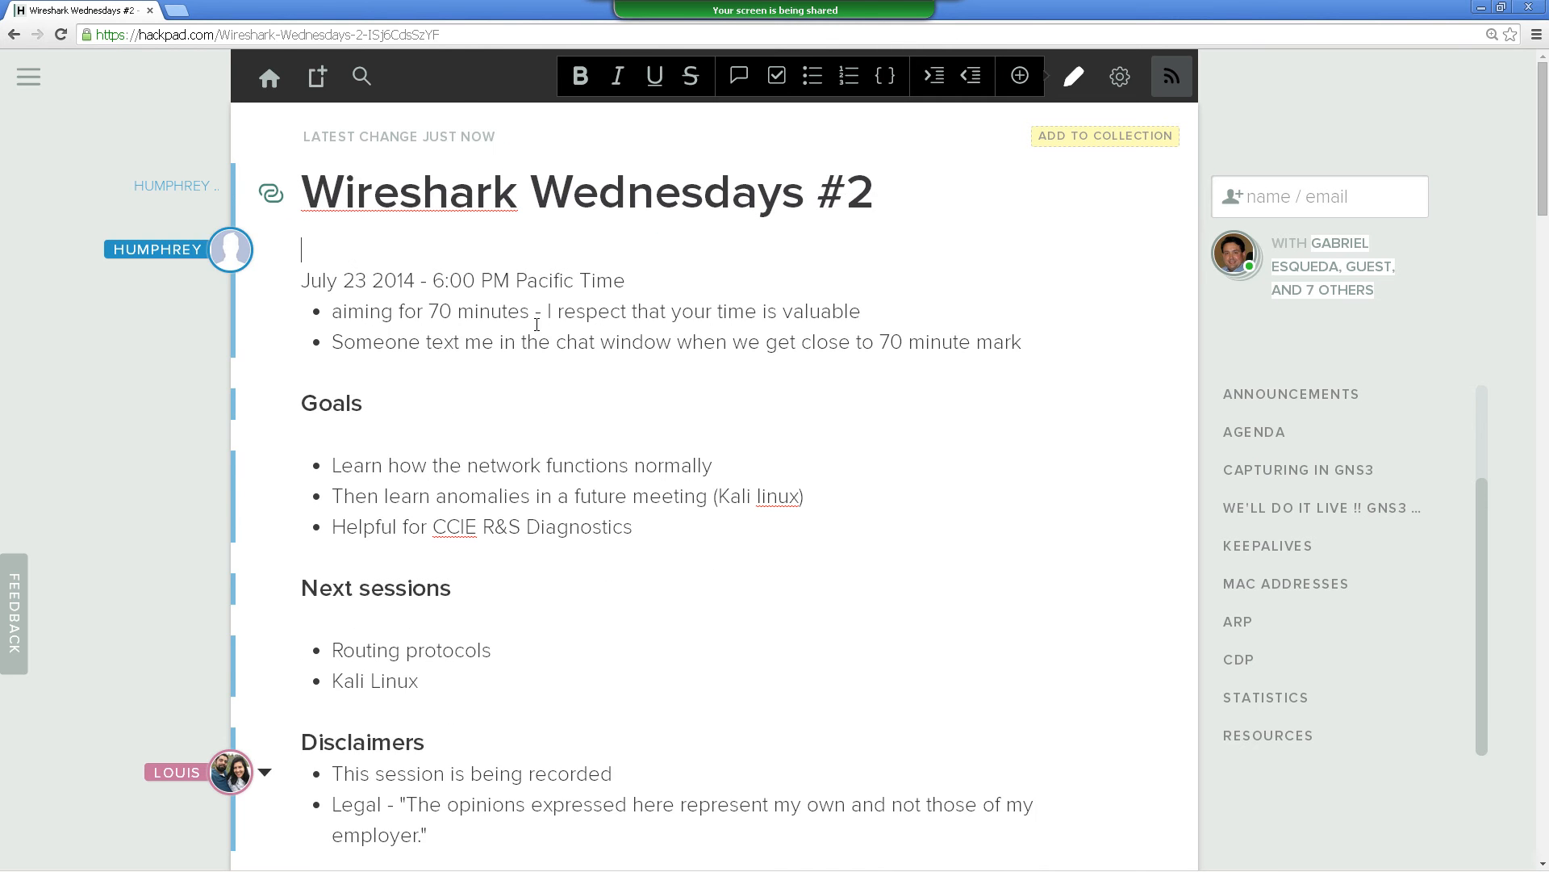
Review the meeting date, Goals and Next sessions sections, highlighting the Routing protocols and Kali Linux bullets
left_click(903, 582)
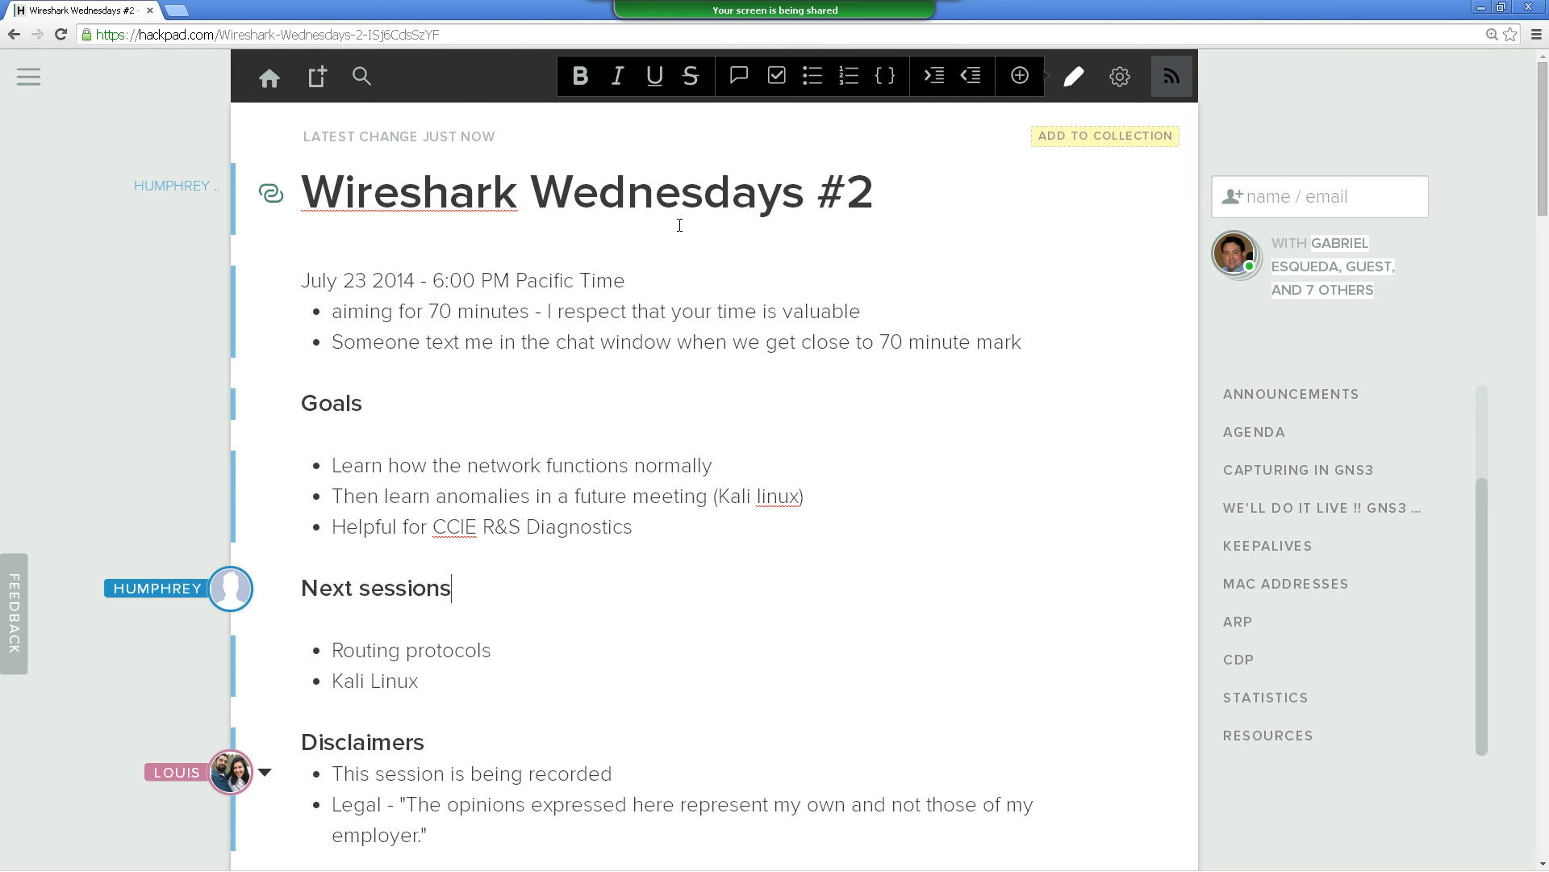
scroll(681, 366, "down", 1)
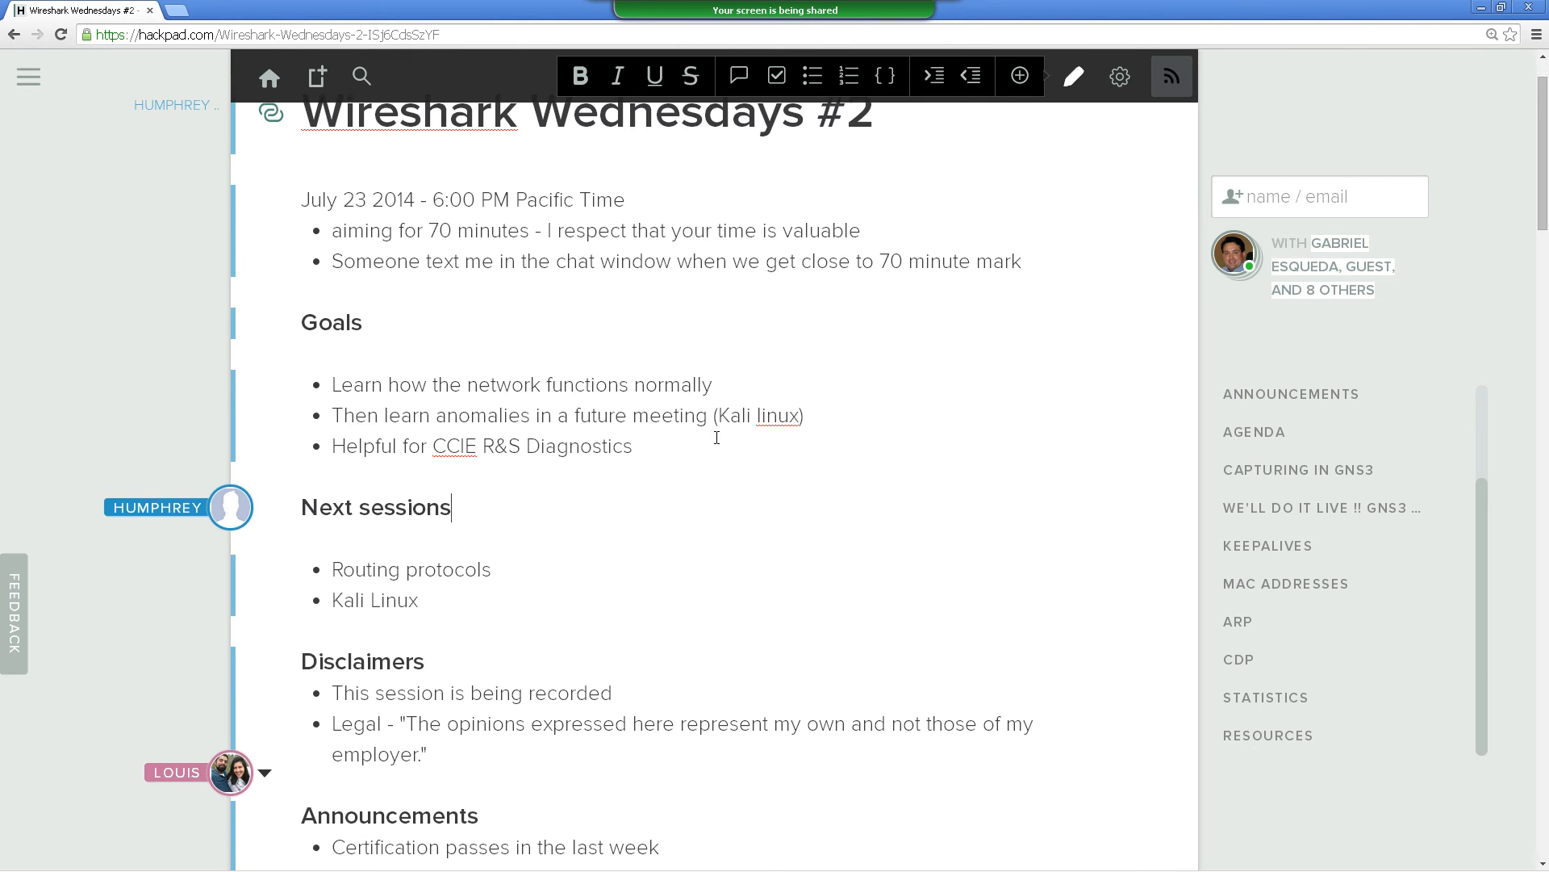
scroll(840, 428, "down", 1)
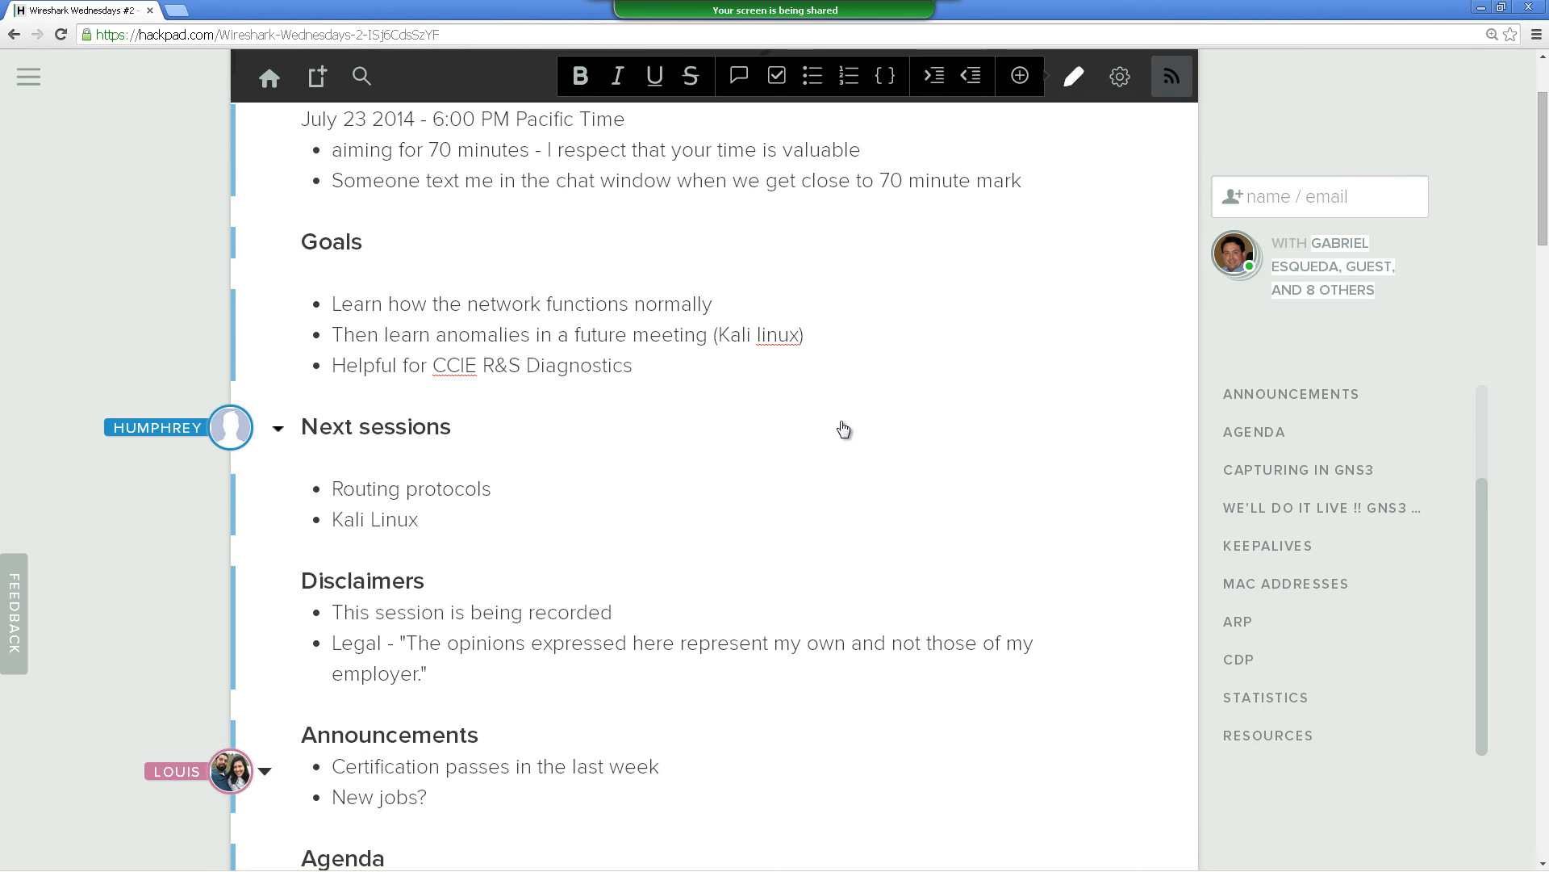
left_click(843, 429)
scroll(802, 438, "down", 1)
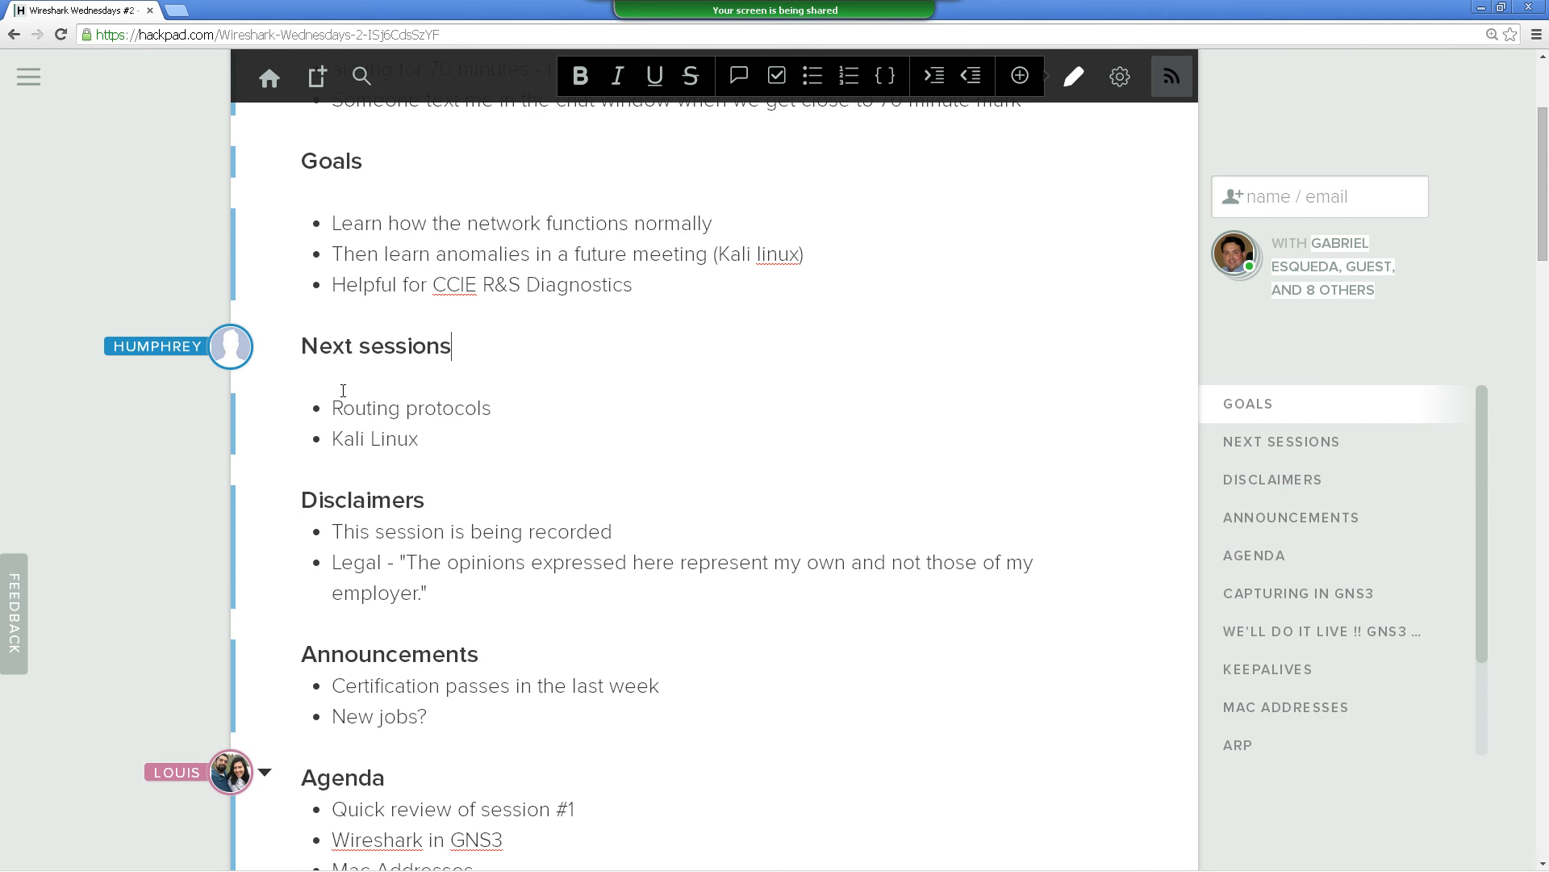
left_click_drag(332, 408, 494, 408)
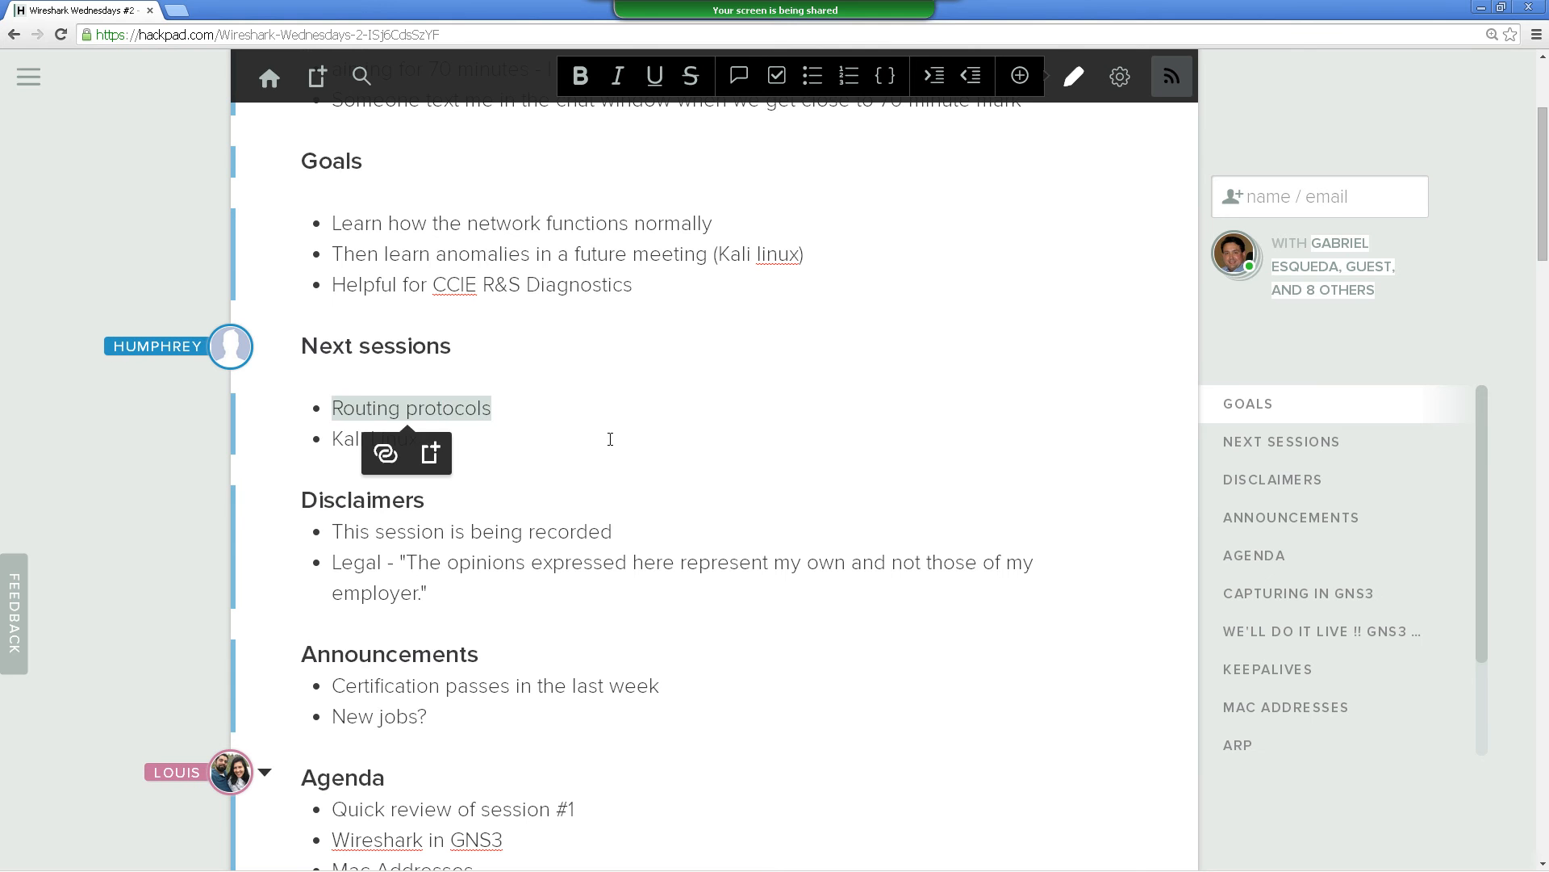
left_click(610, 439)
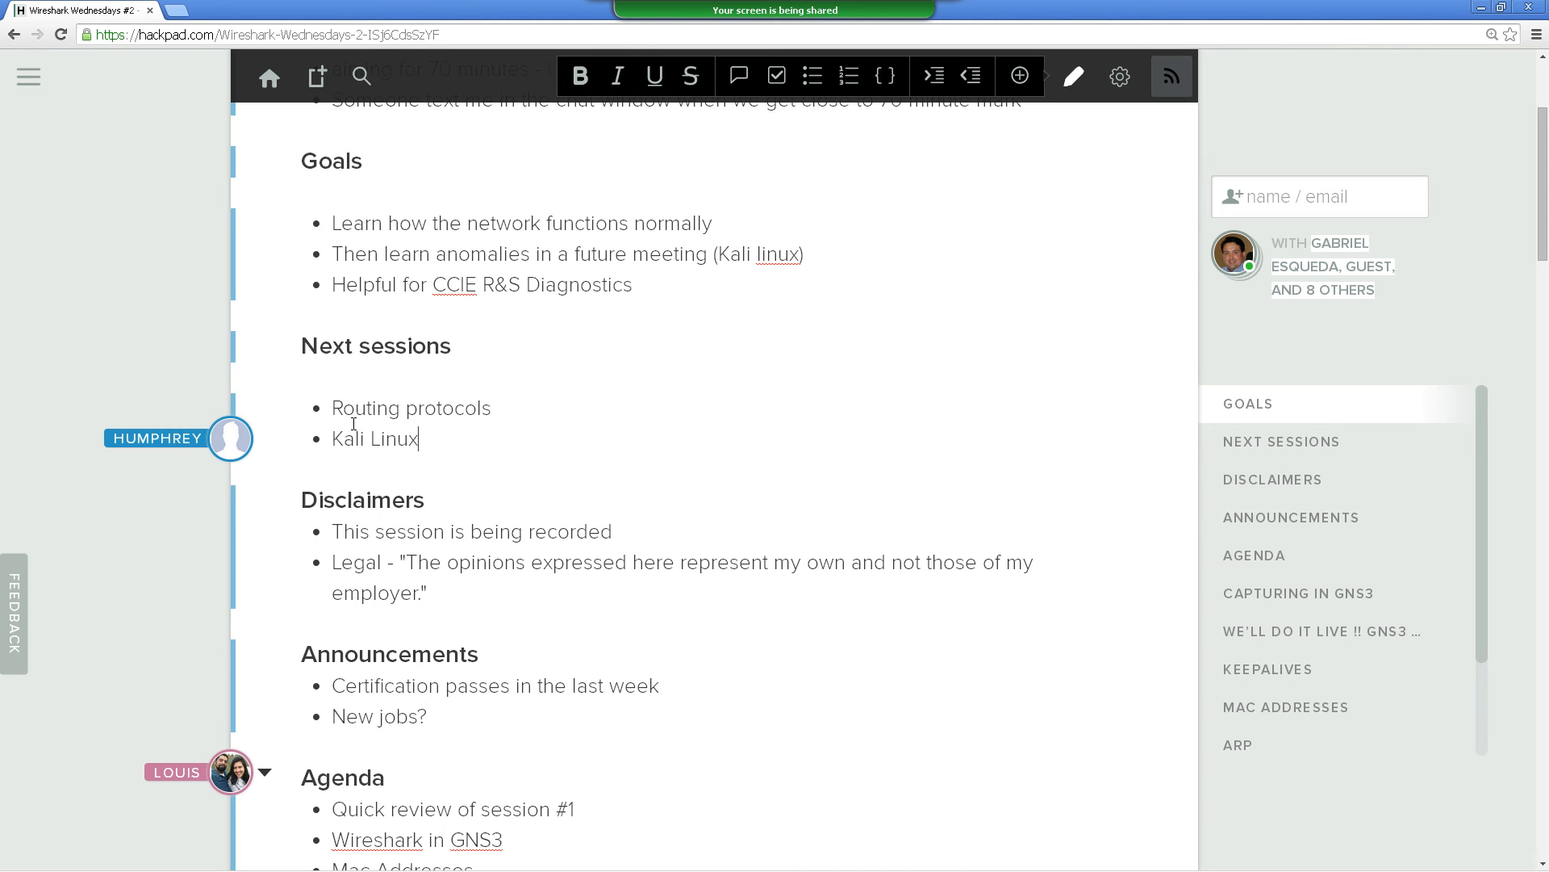
left_click_drag(336, 440, 420, 447)
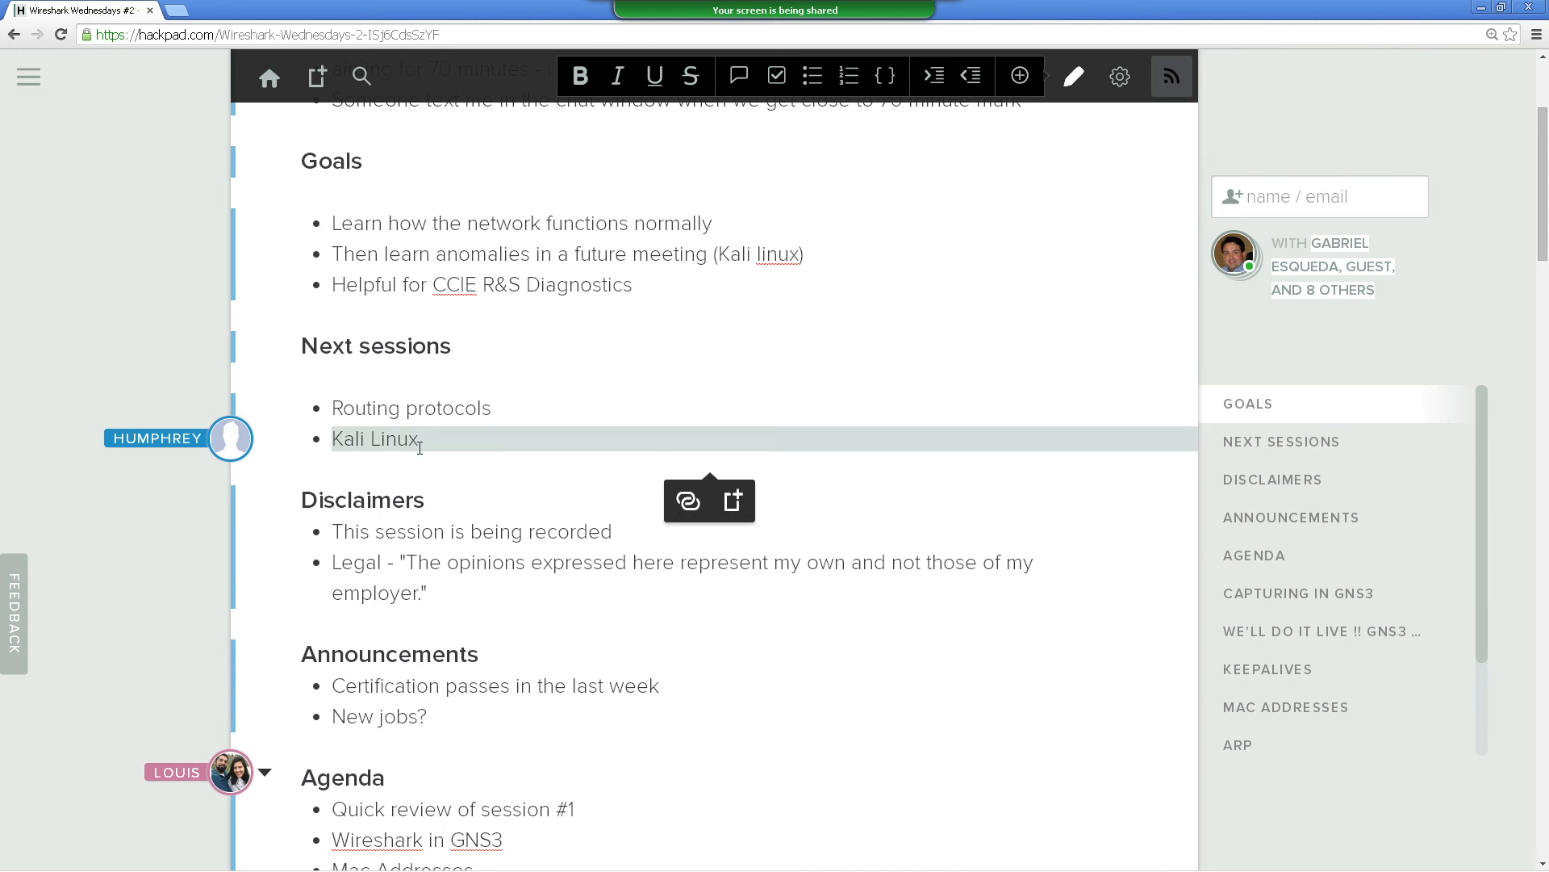
Add an indented sub-bullet under Routing protocols reading "Next Defcon, Black Hat, Bsides in Las Vegas"
left_click(527, 409)
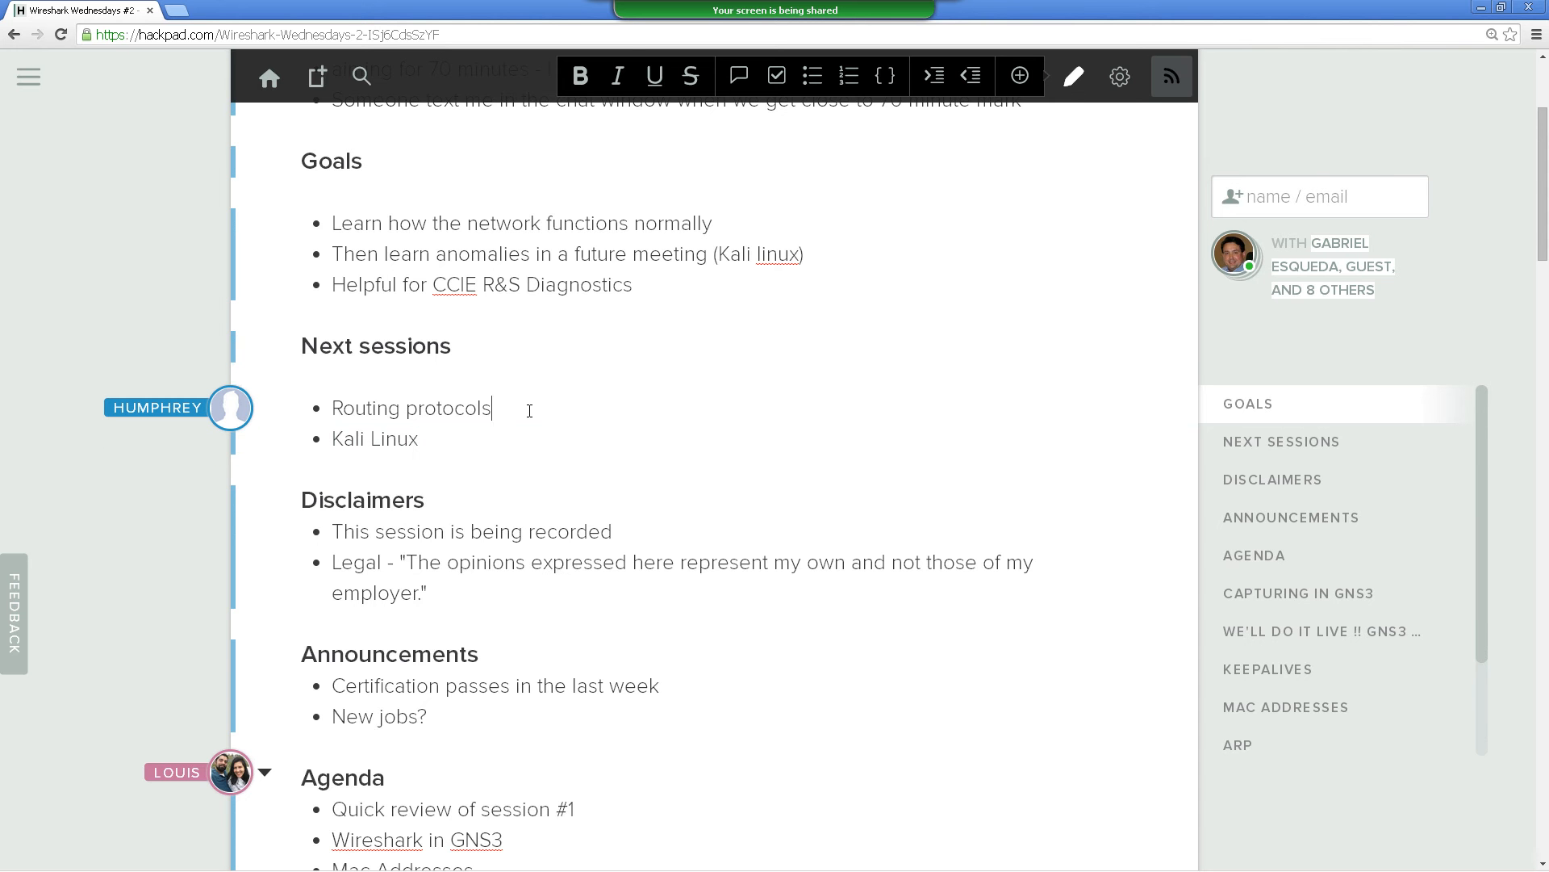
key("Return")
key("Tab")
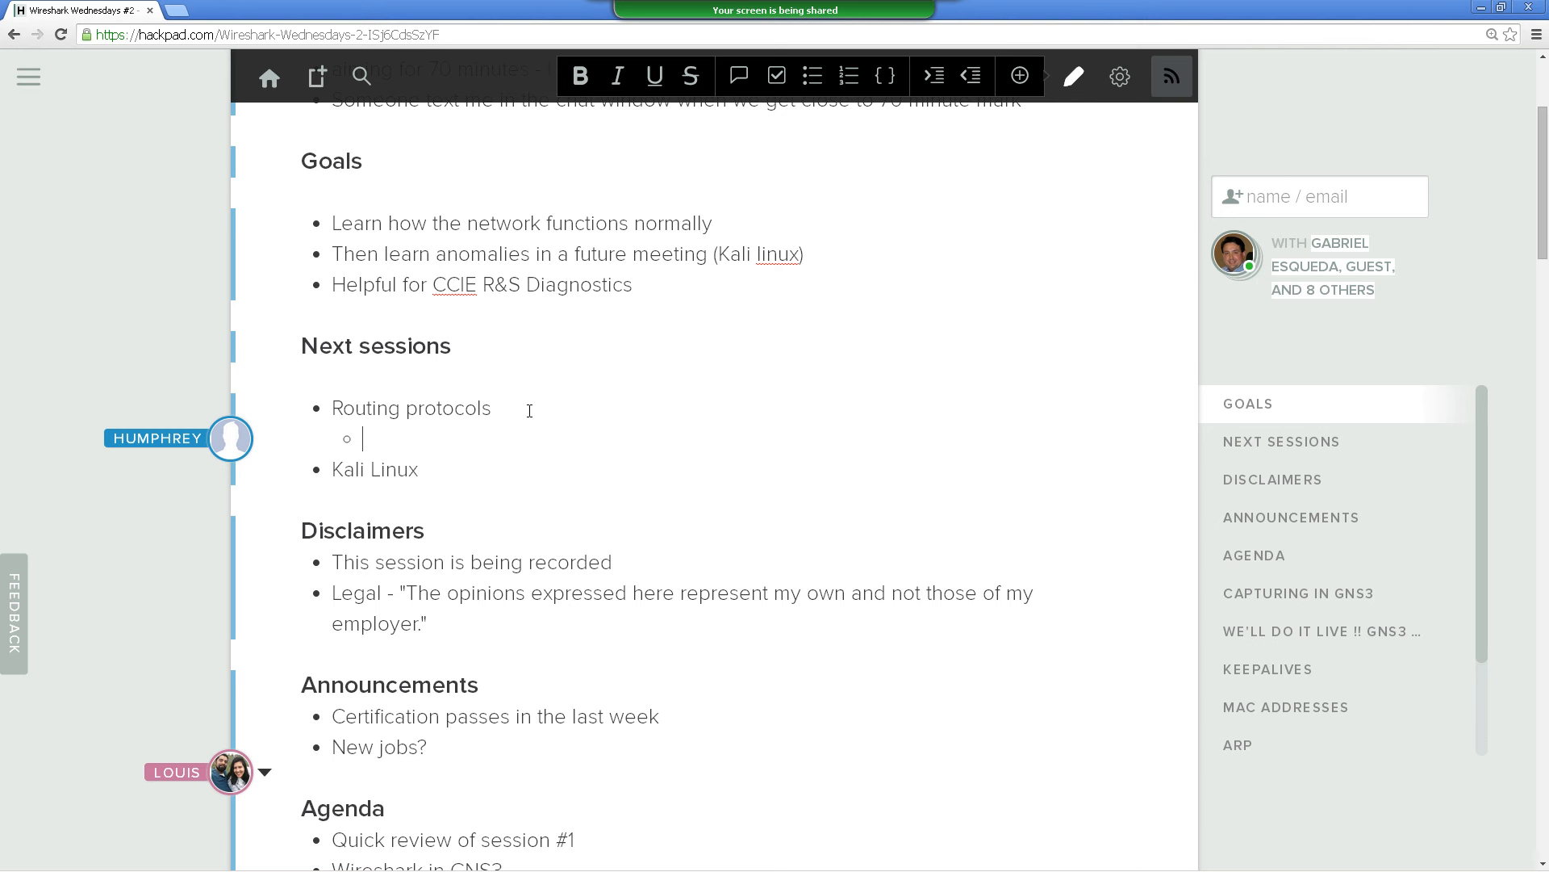
type("Next Defcon, Bla")
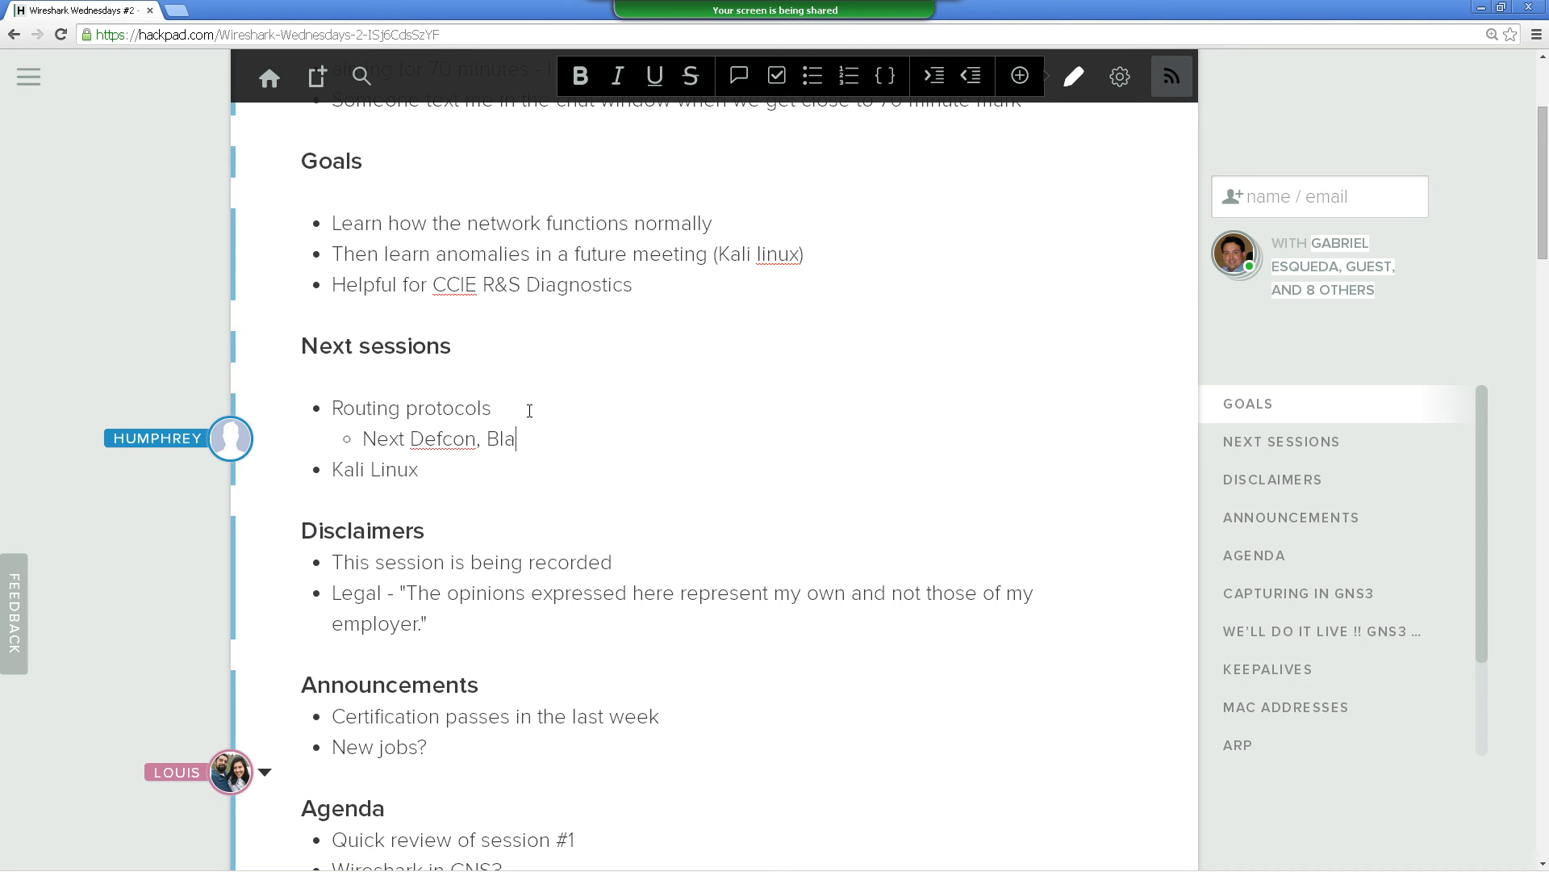
type("ck Hat, Bsides in Las Vegas")
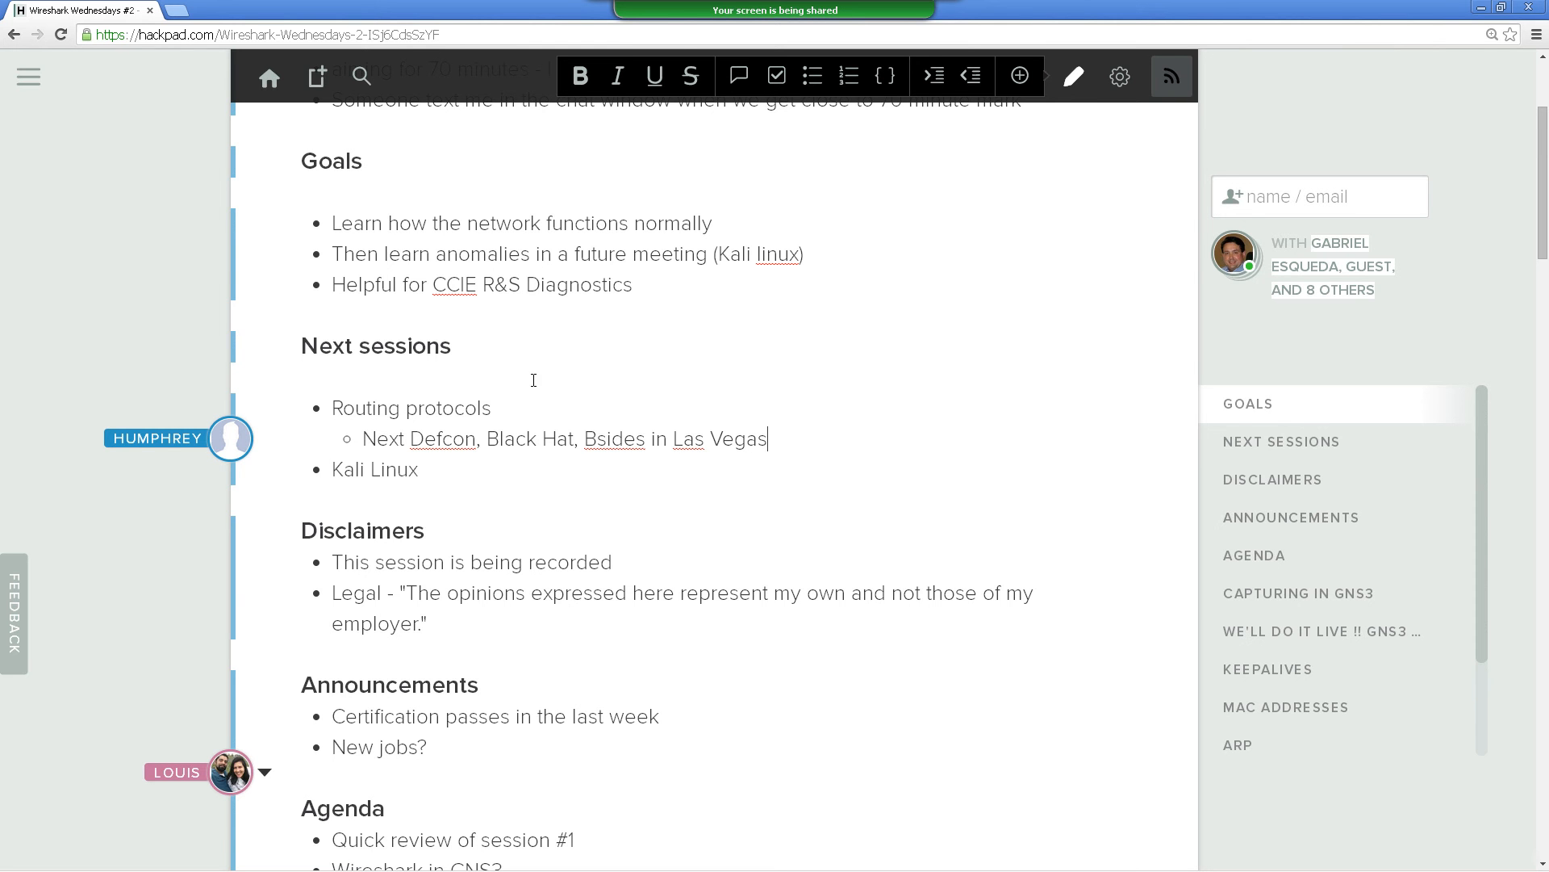
Insert a separate line reading "Review" between the Agenda list and the Capturing in GNS3 section
scroll(610, 368, "down", 1)
scroll(610, 368, "down", 1)
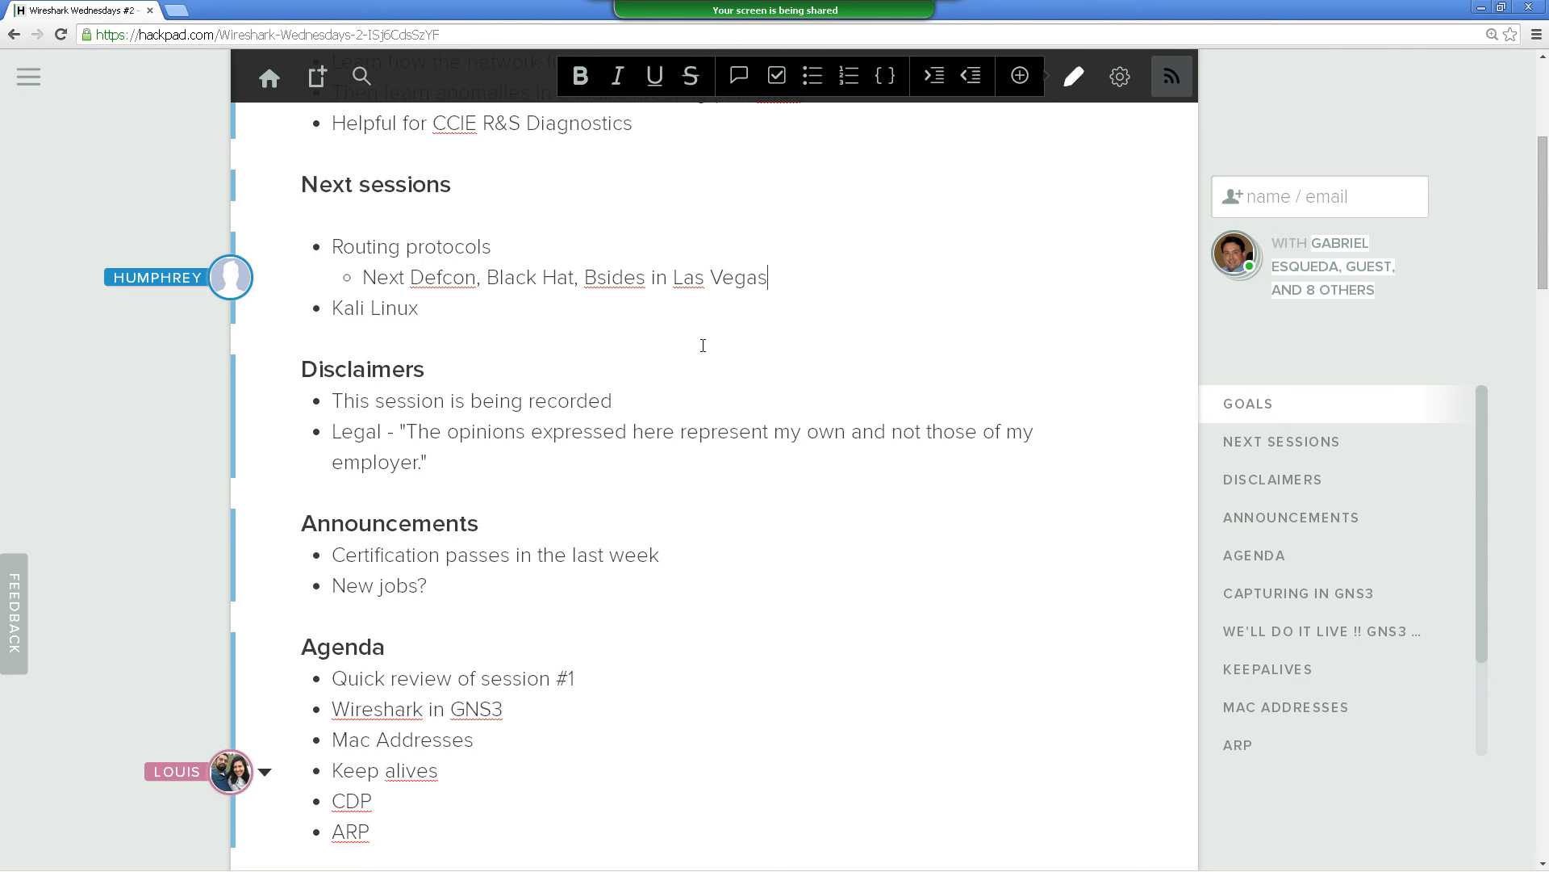
scroll(757, 474, "down", 2)
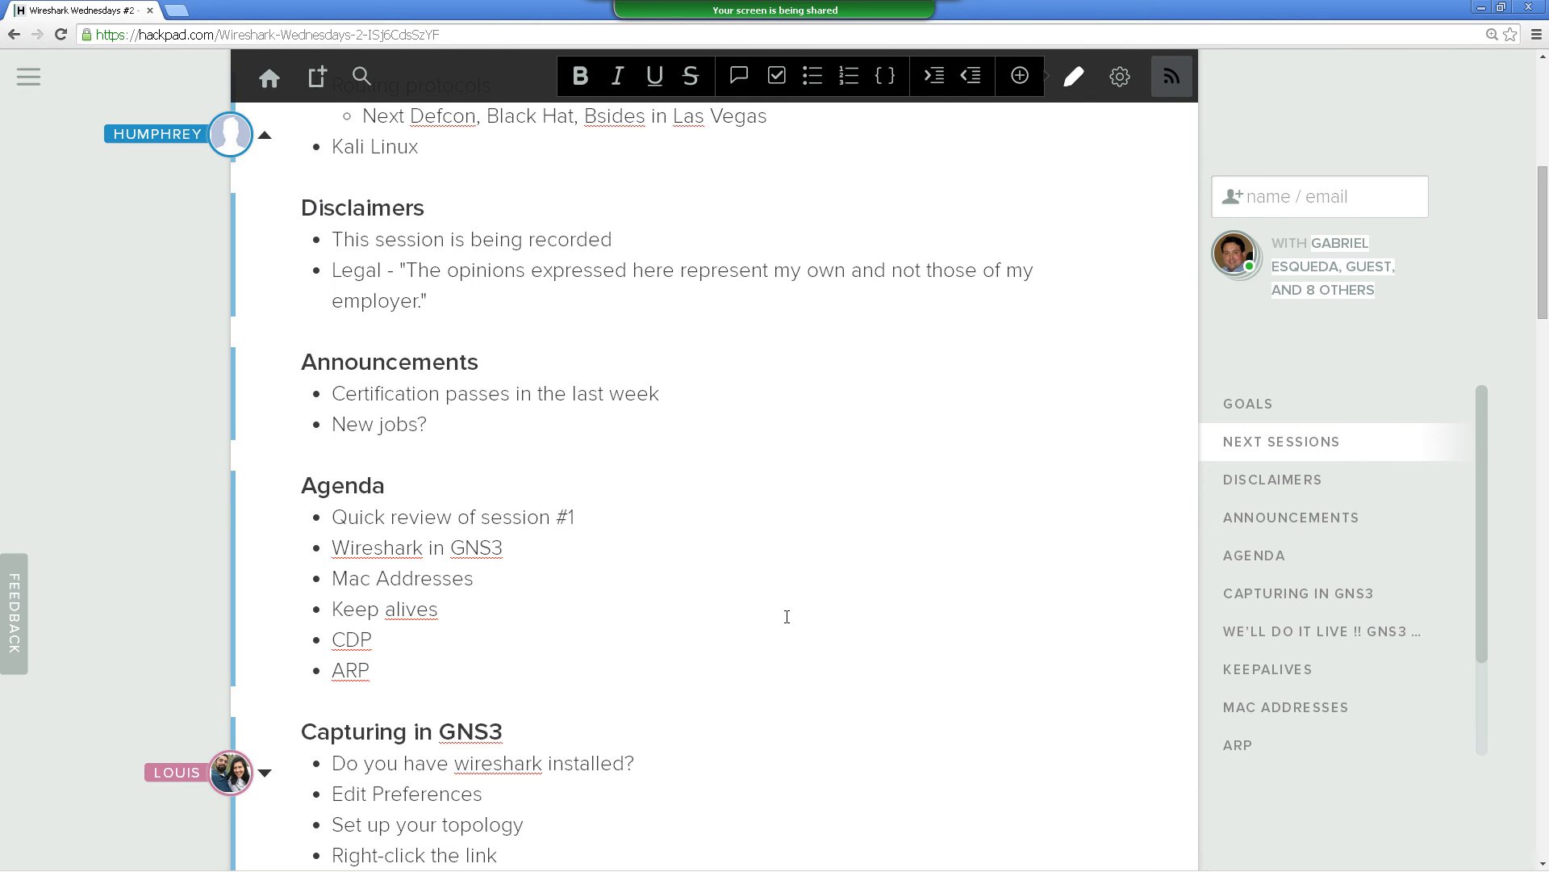
scroll(932, 556, "down", 3)
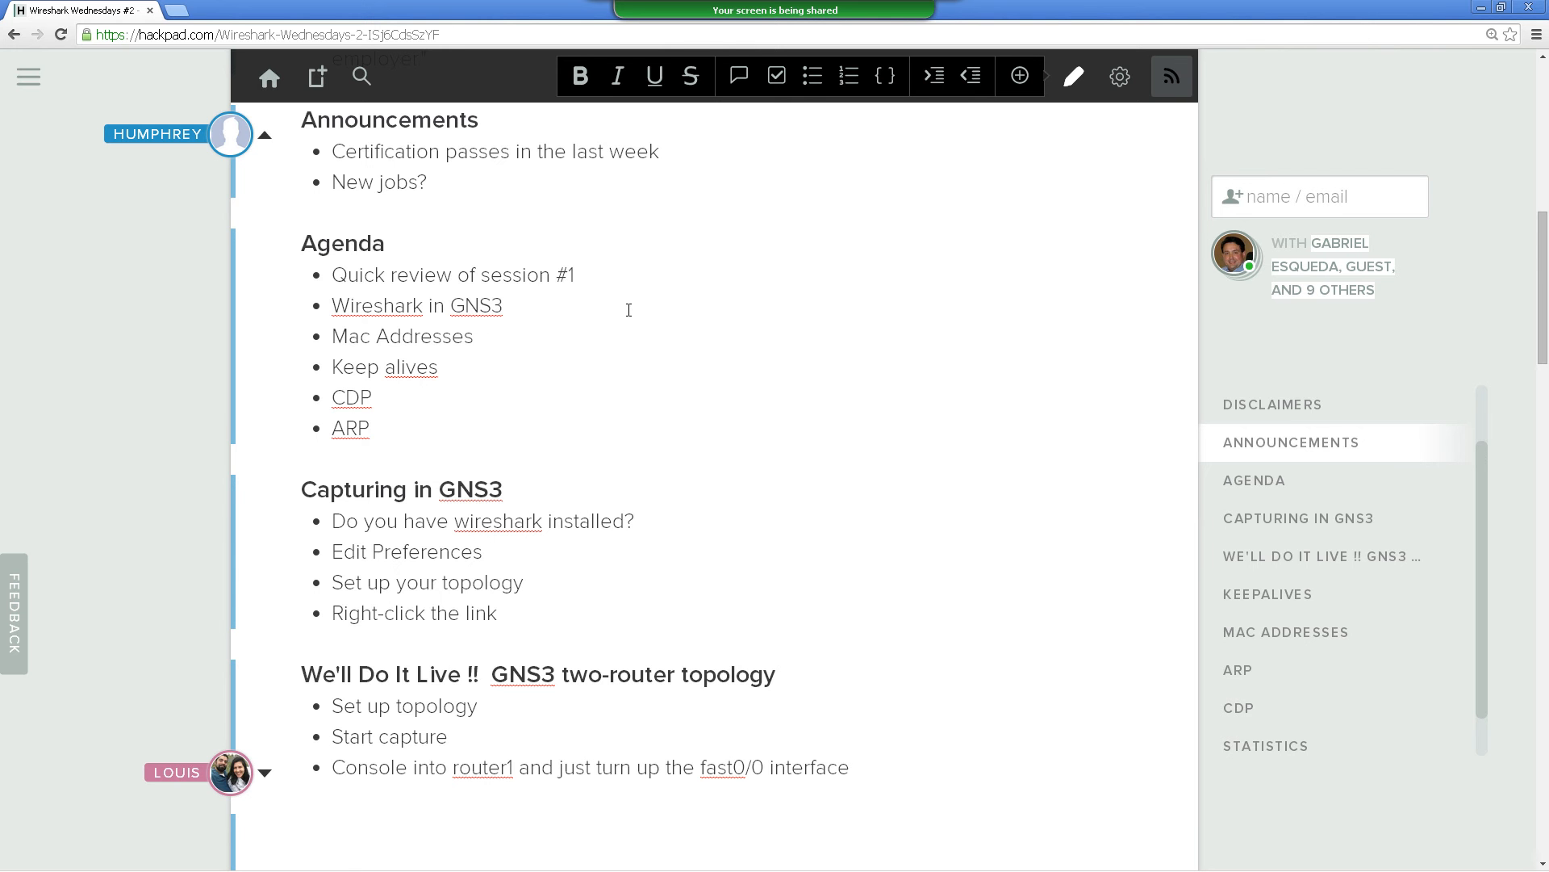
left_click(424, 452)
key("Return")
key("Return")
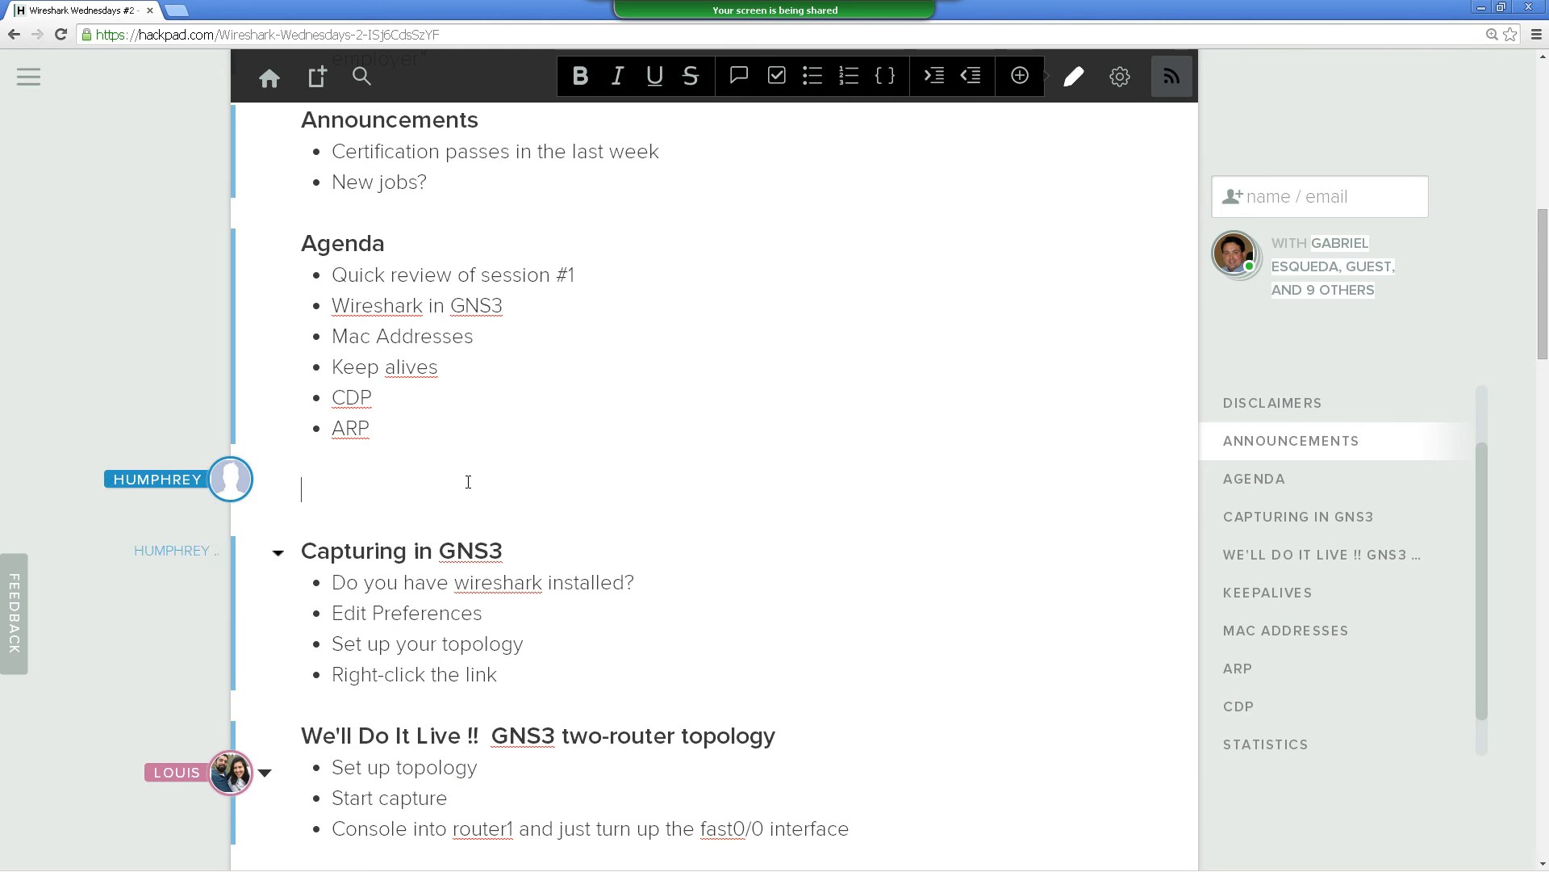
type("Review")
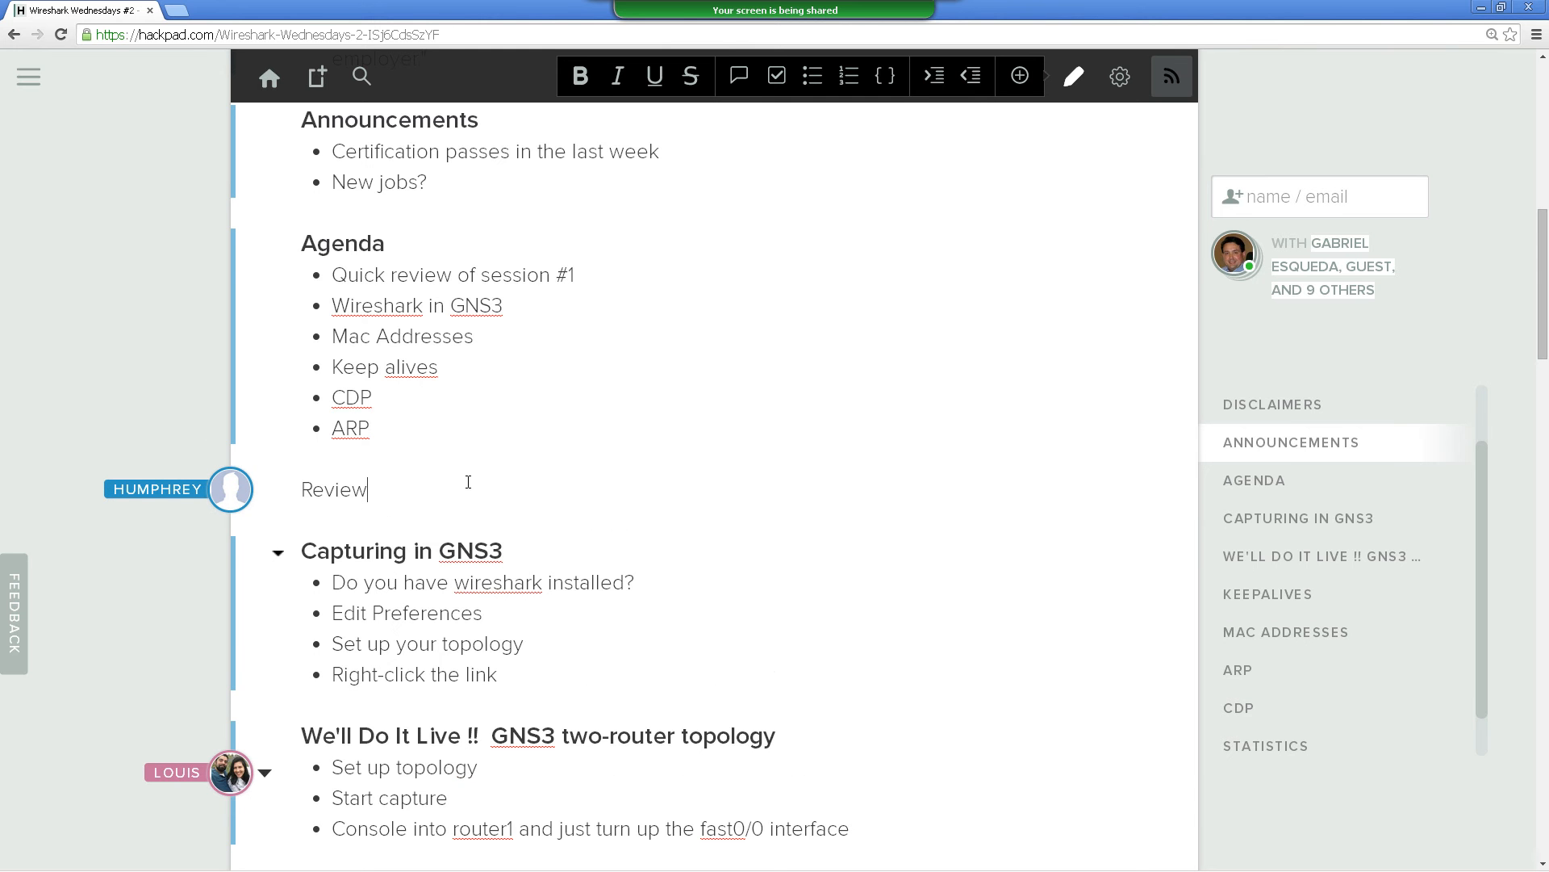
Make the Review line bold to match the other section headings
triple_click(356, 488)
double_click(338, 490)
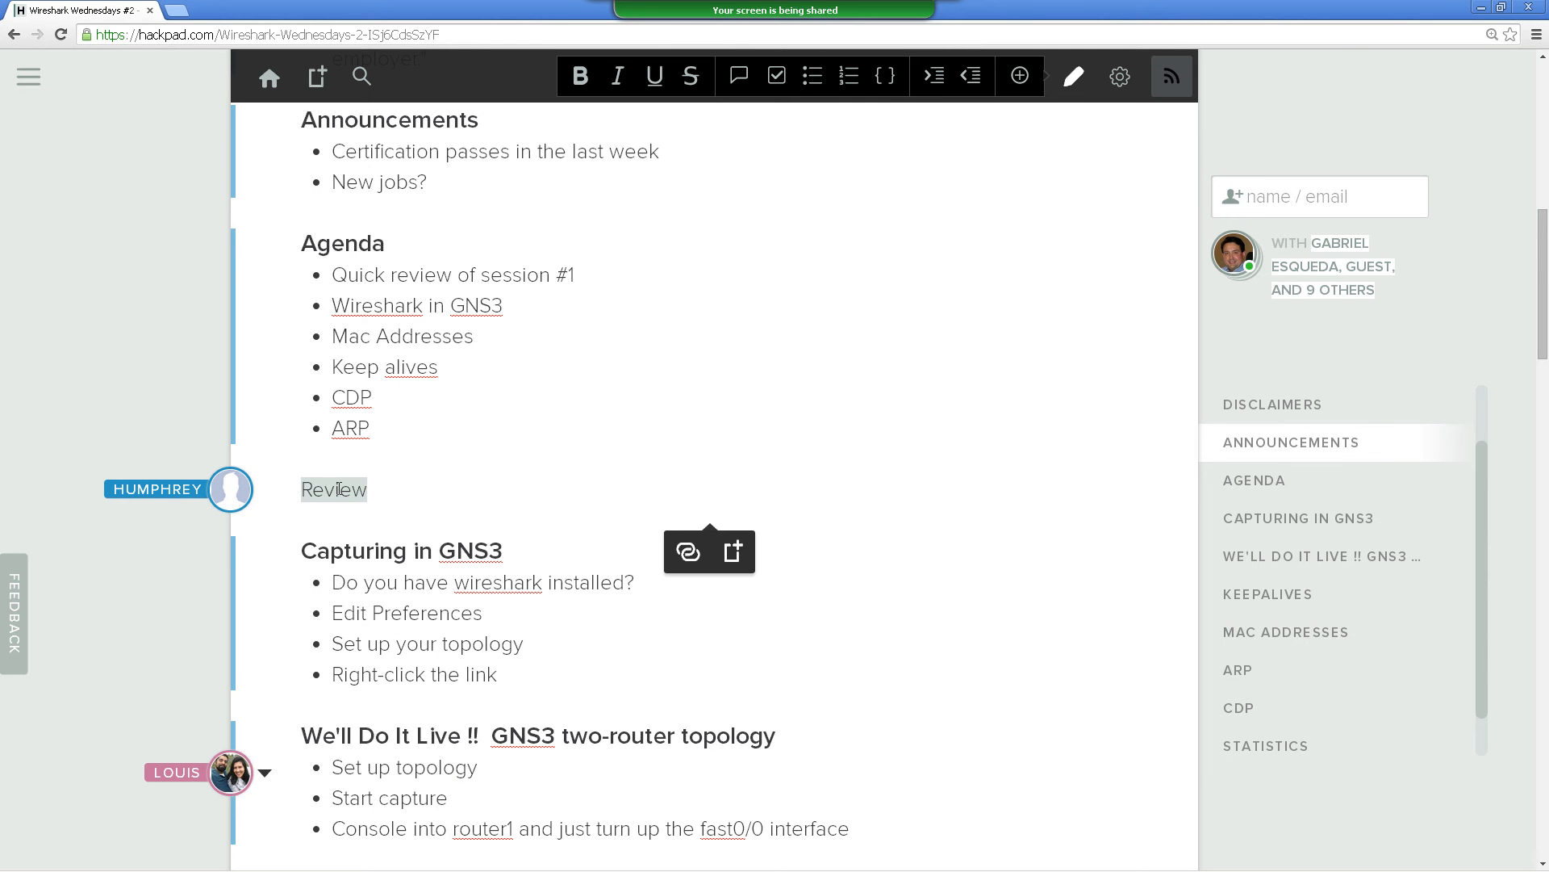
key("ctrl+b")
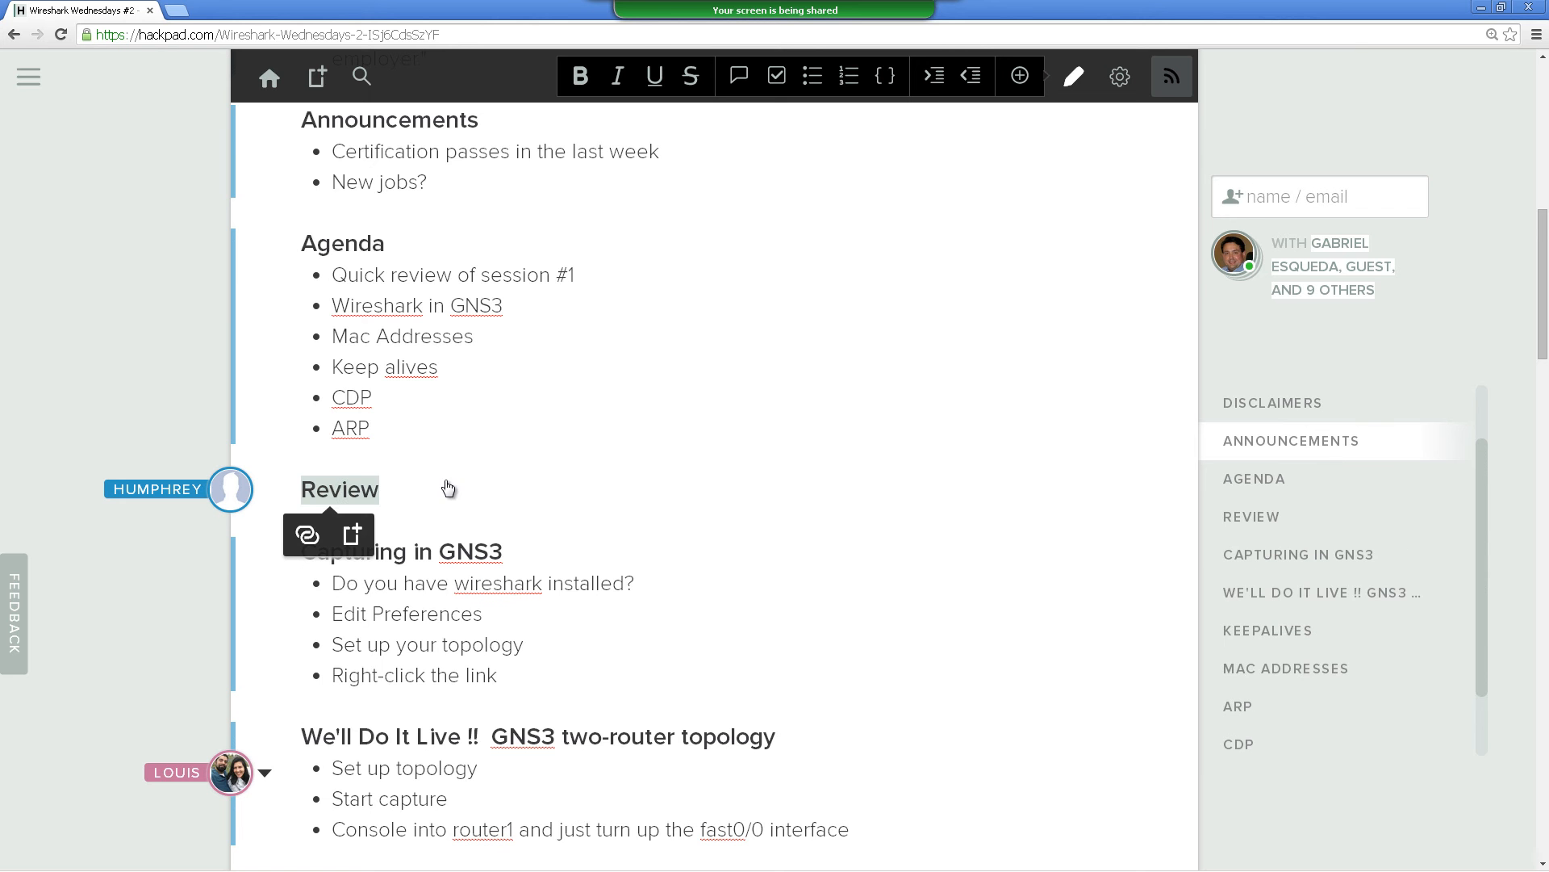
left_click(447, 487)
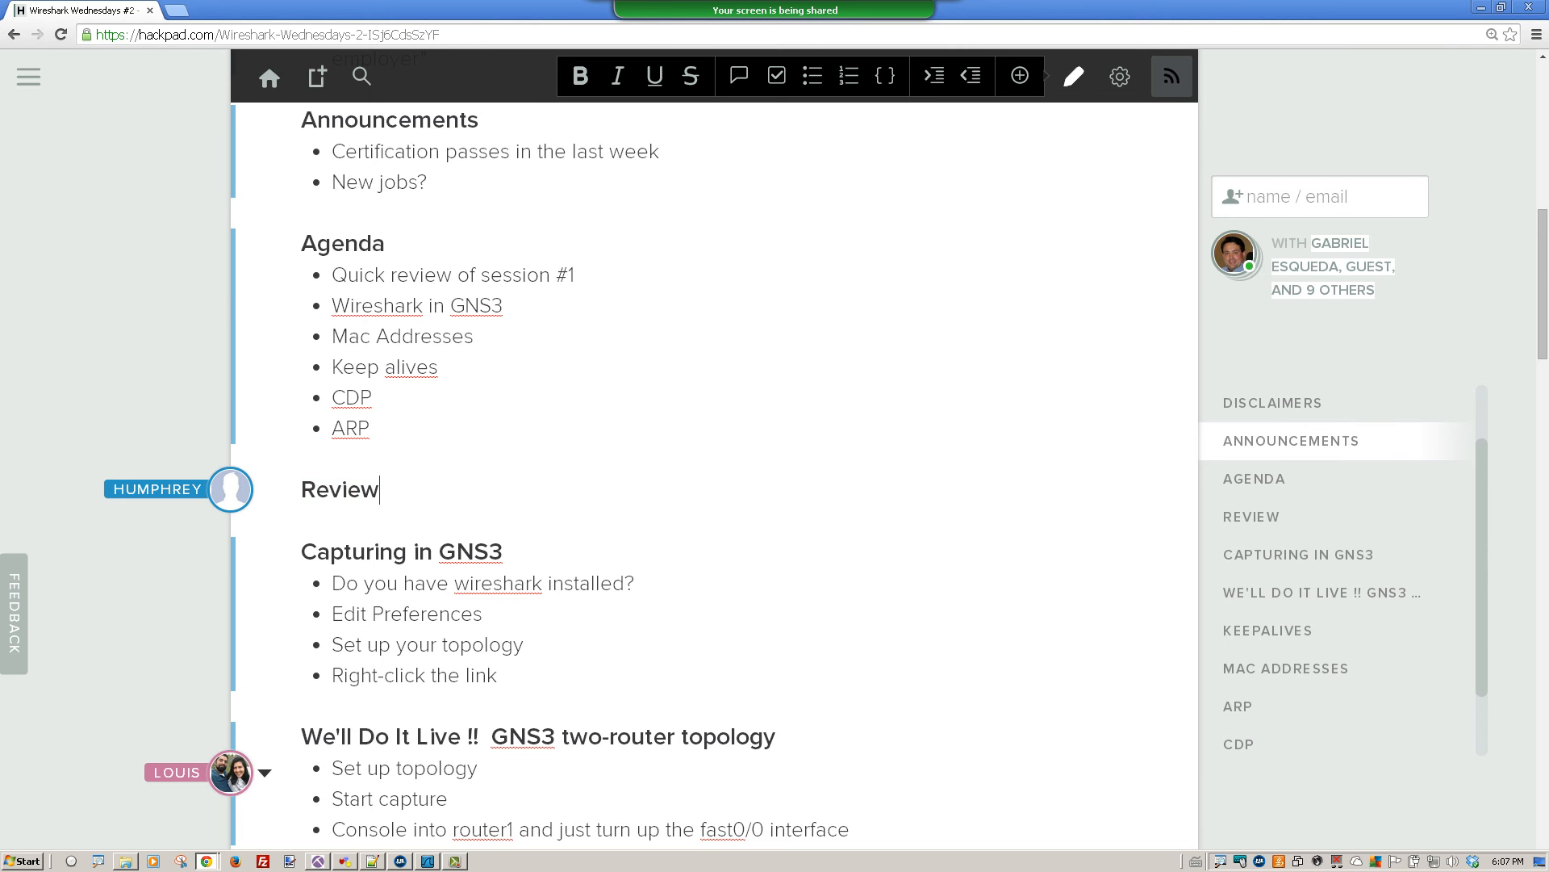
Switch to Wireshark with the babysteps1.pcapng capture and circle the packet list with a freehand annotation
left_click(428, 863)
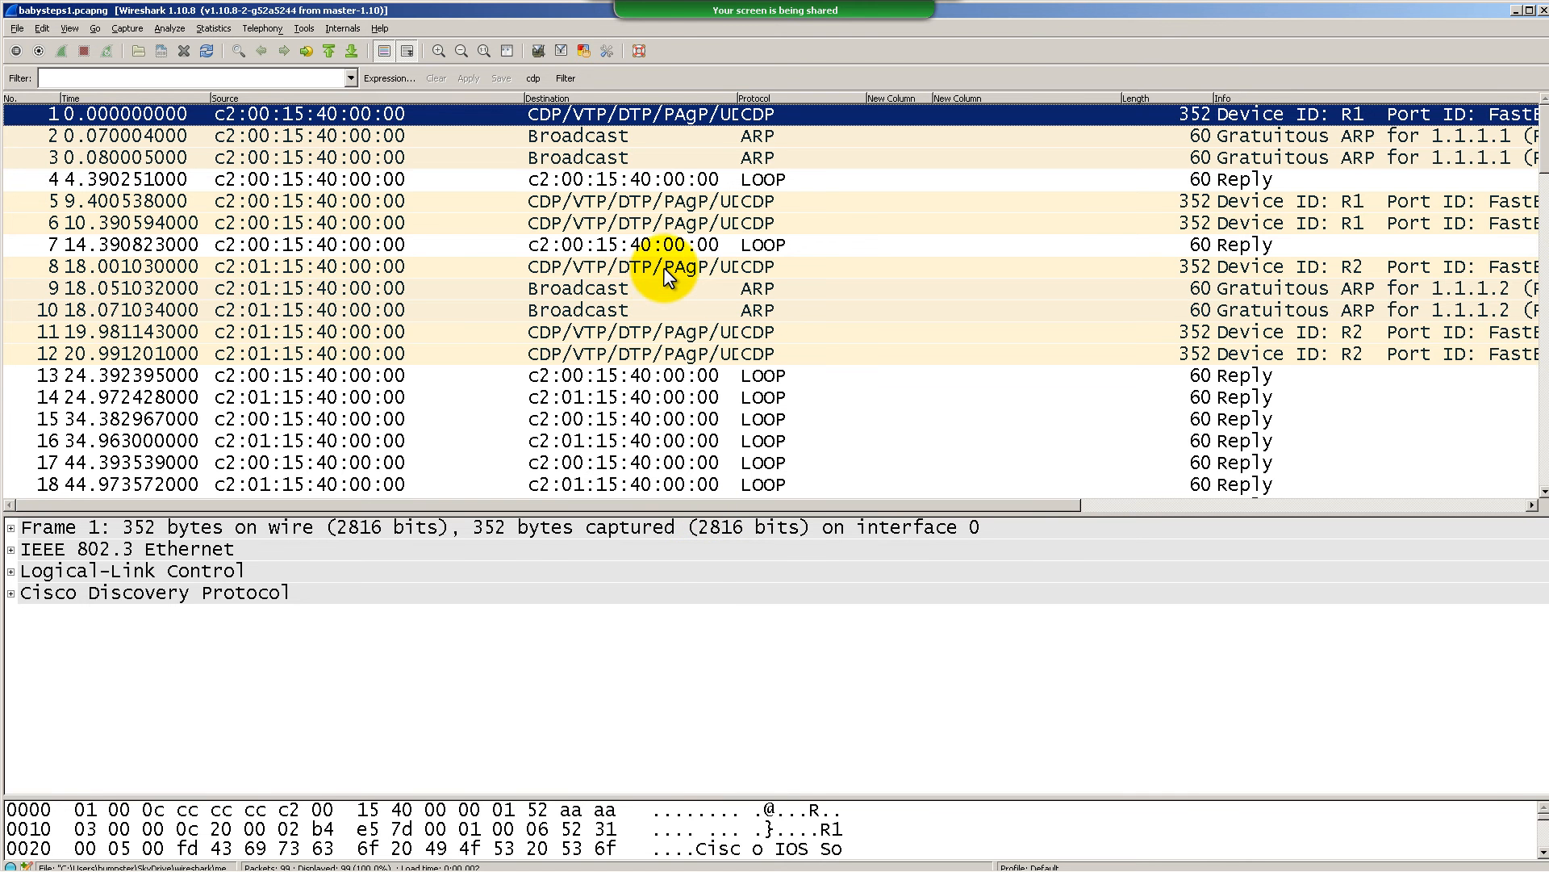
key("ctrl+2")
mouse_move(567, 129)
left_mouse_down()
mouse_move(164, 214)
mouse_move(1078, 309)
mouse_move(493, 83)
left_mouse_up()
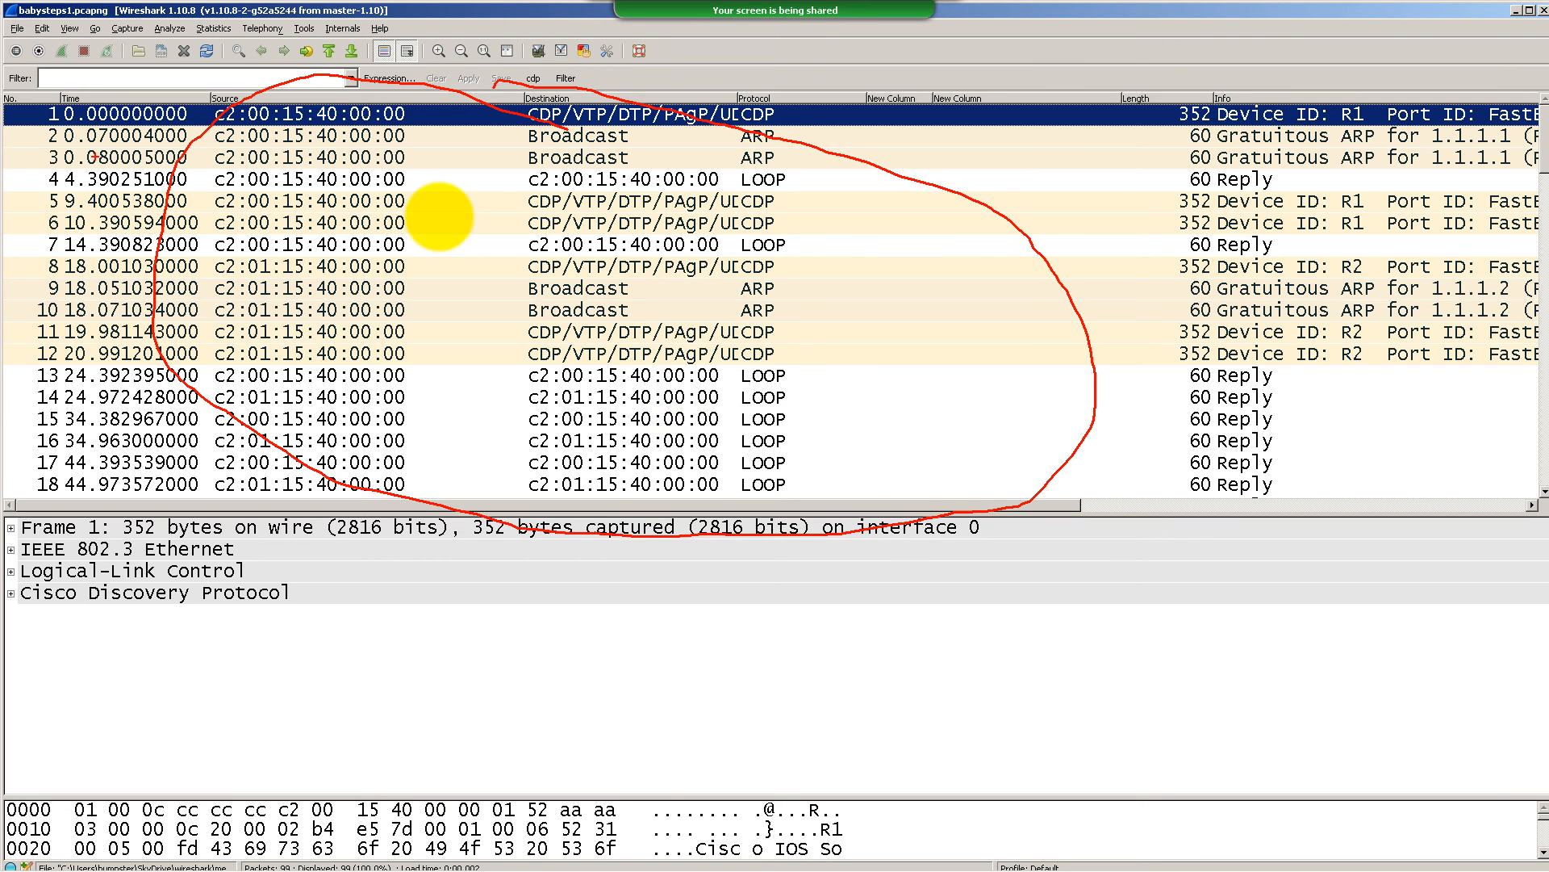
Clear the annotation and examine sample CDP, ARP and LOOP packets, including frames 6, 9, 10, 8, 4 and 2
left_click(682, 224)
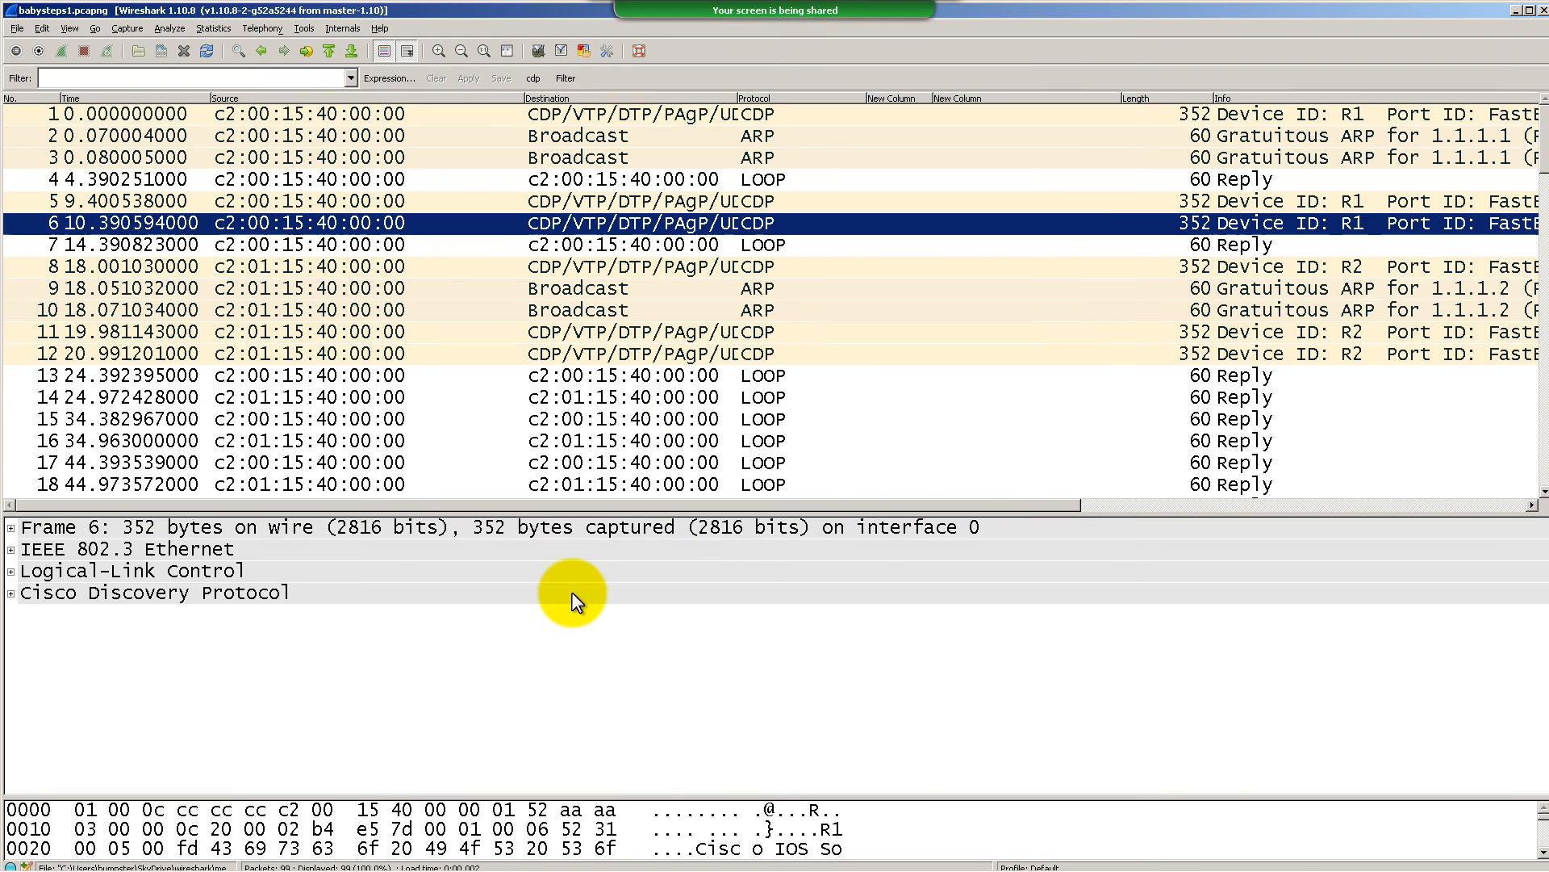
left_click(11, 529)
left_click(10, 529)
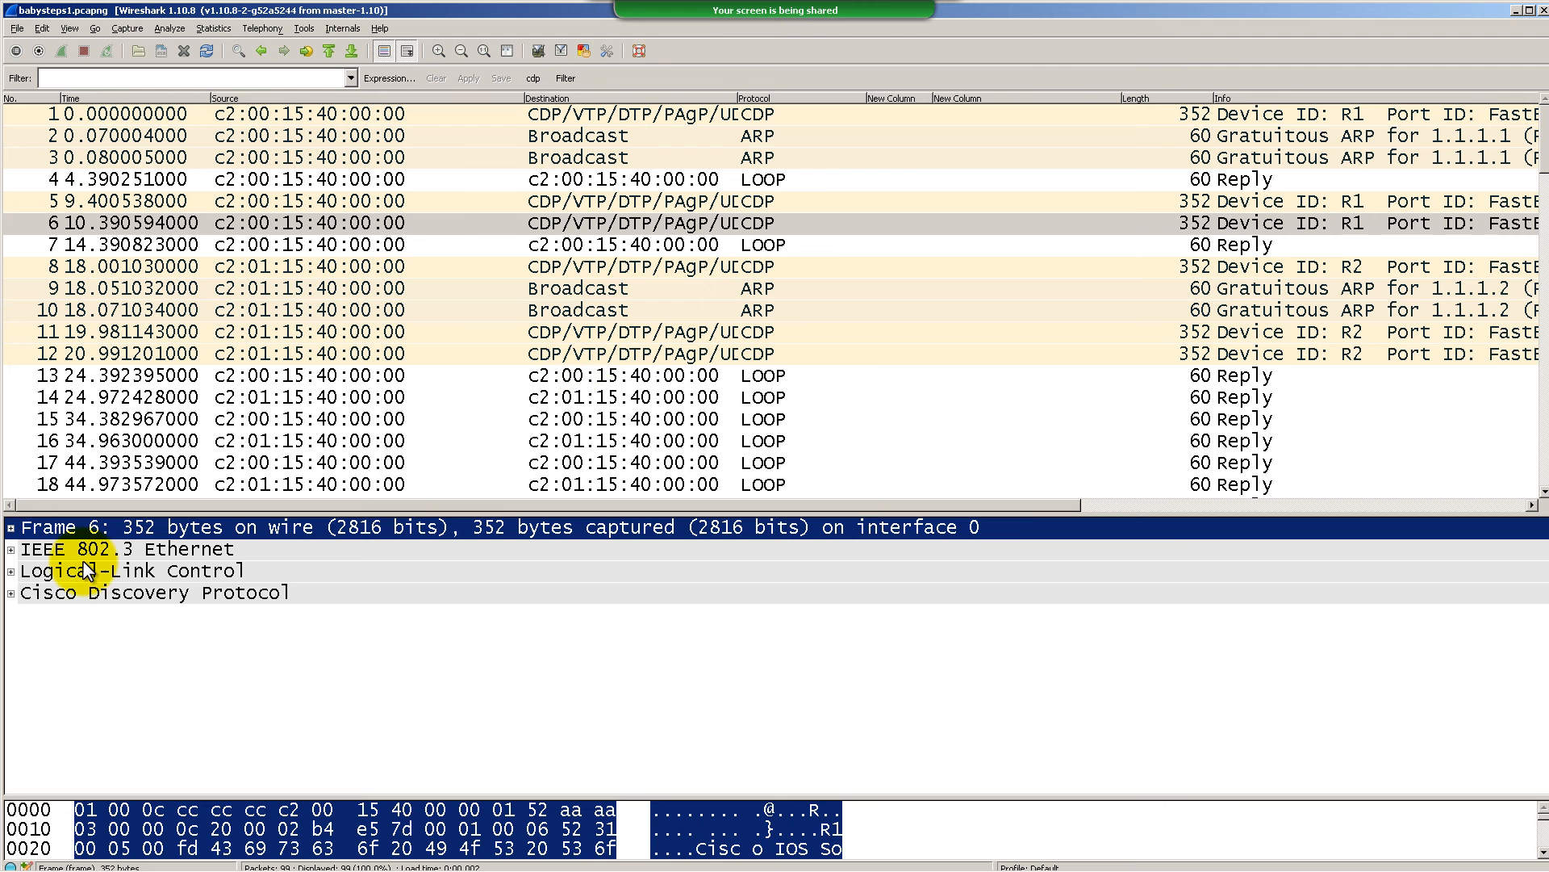
left_click(408, 288)
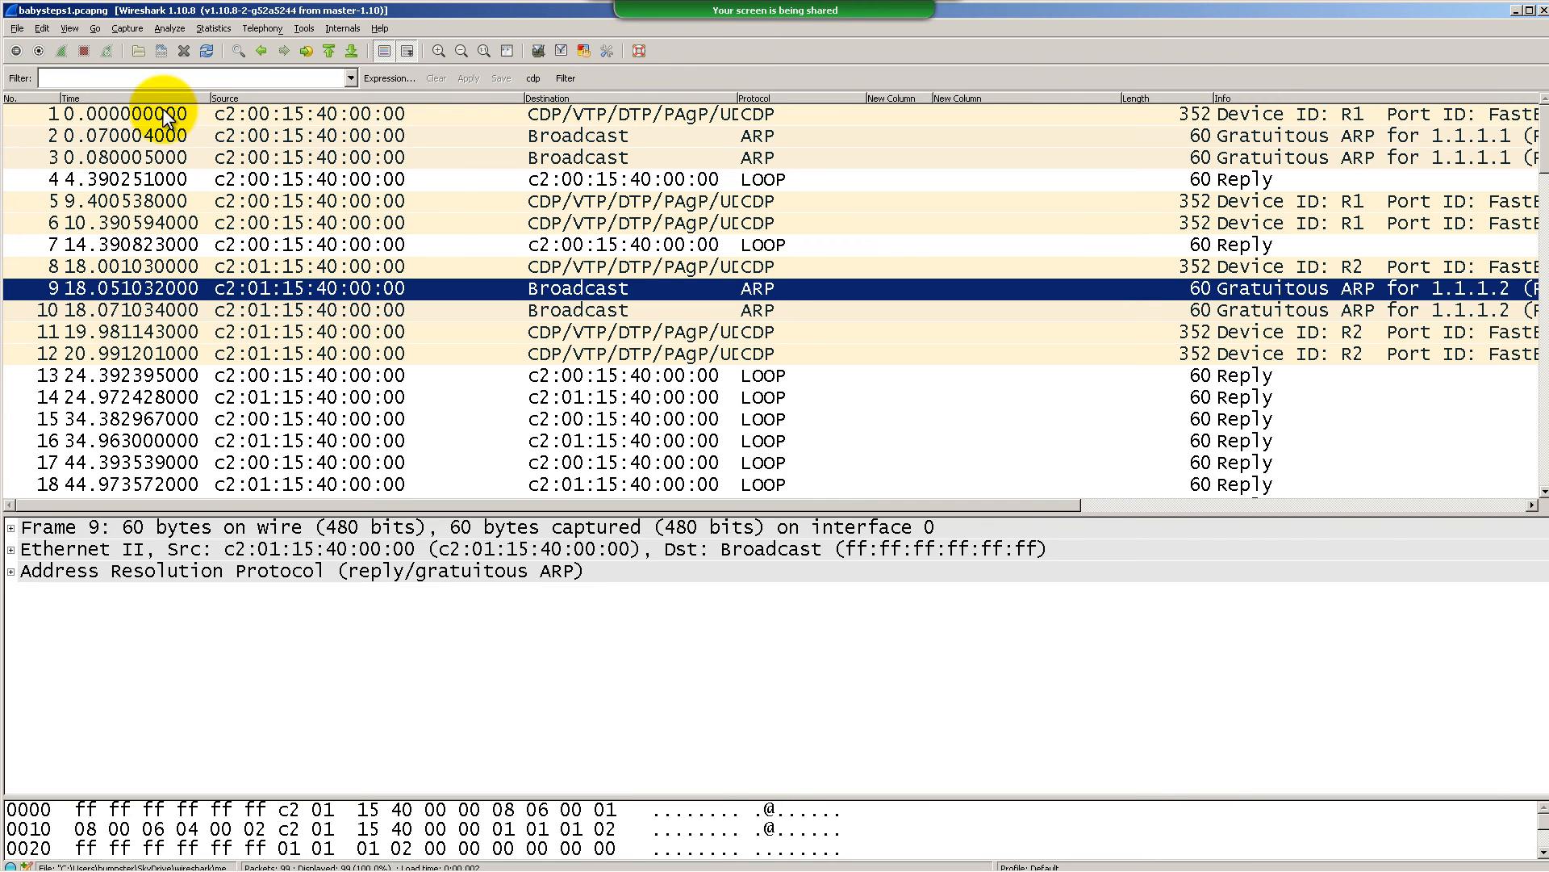
key("Down")
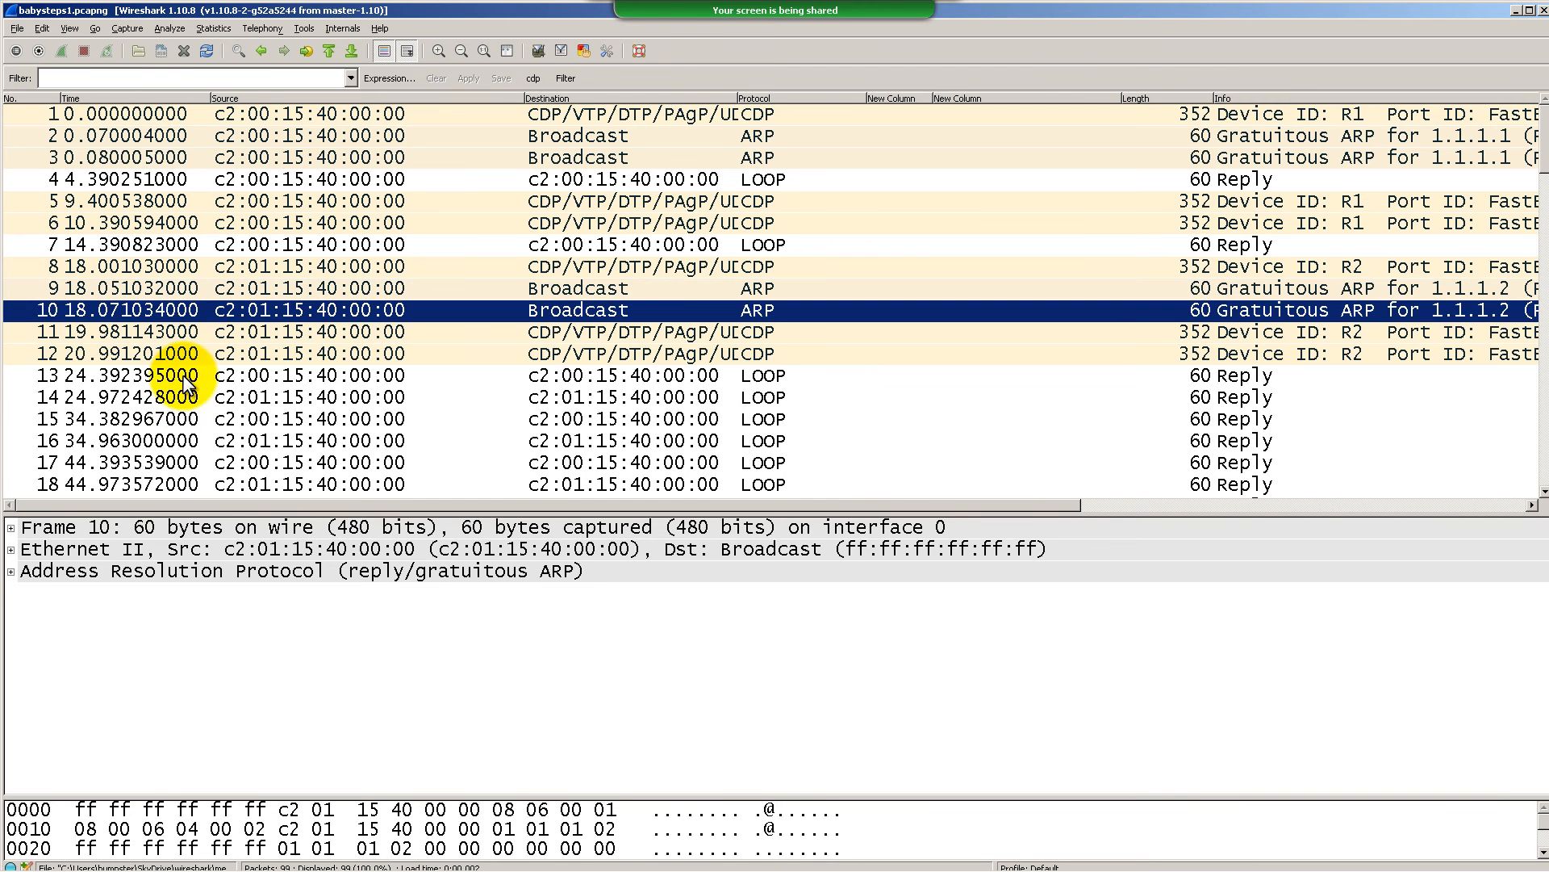
key("Up")
key("Up")
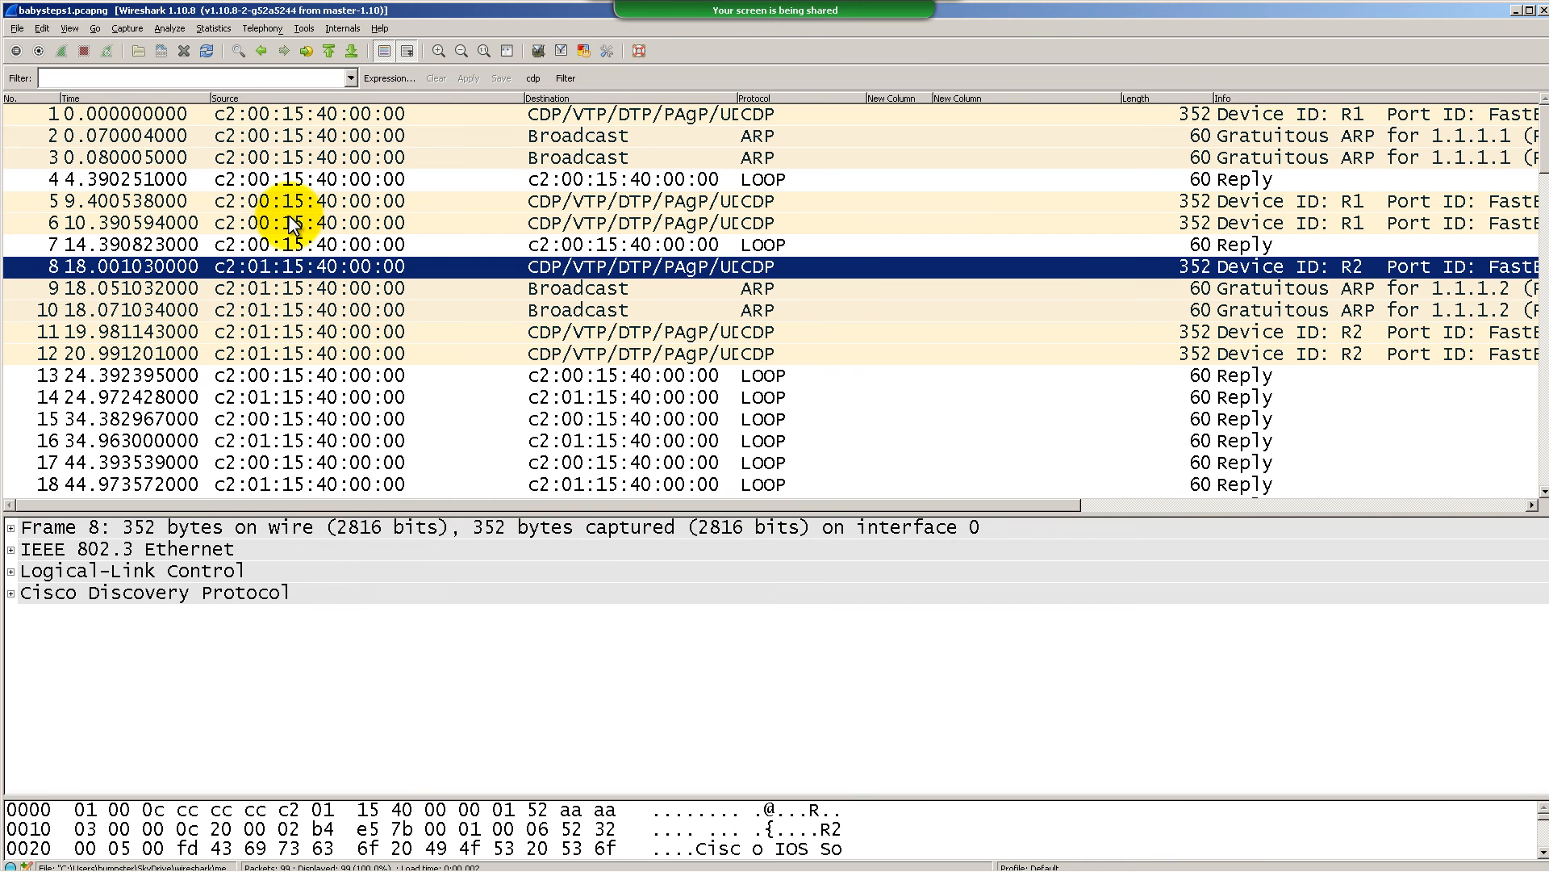
left_click(627, 179)
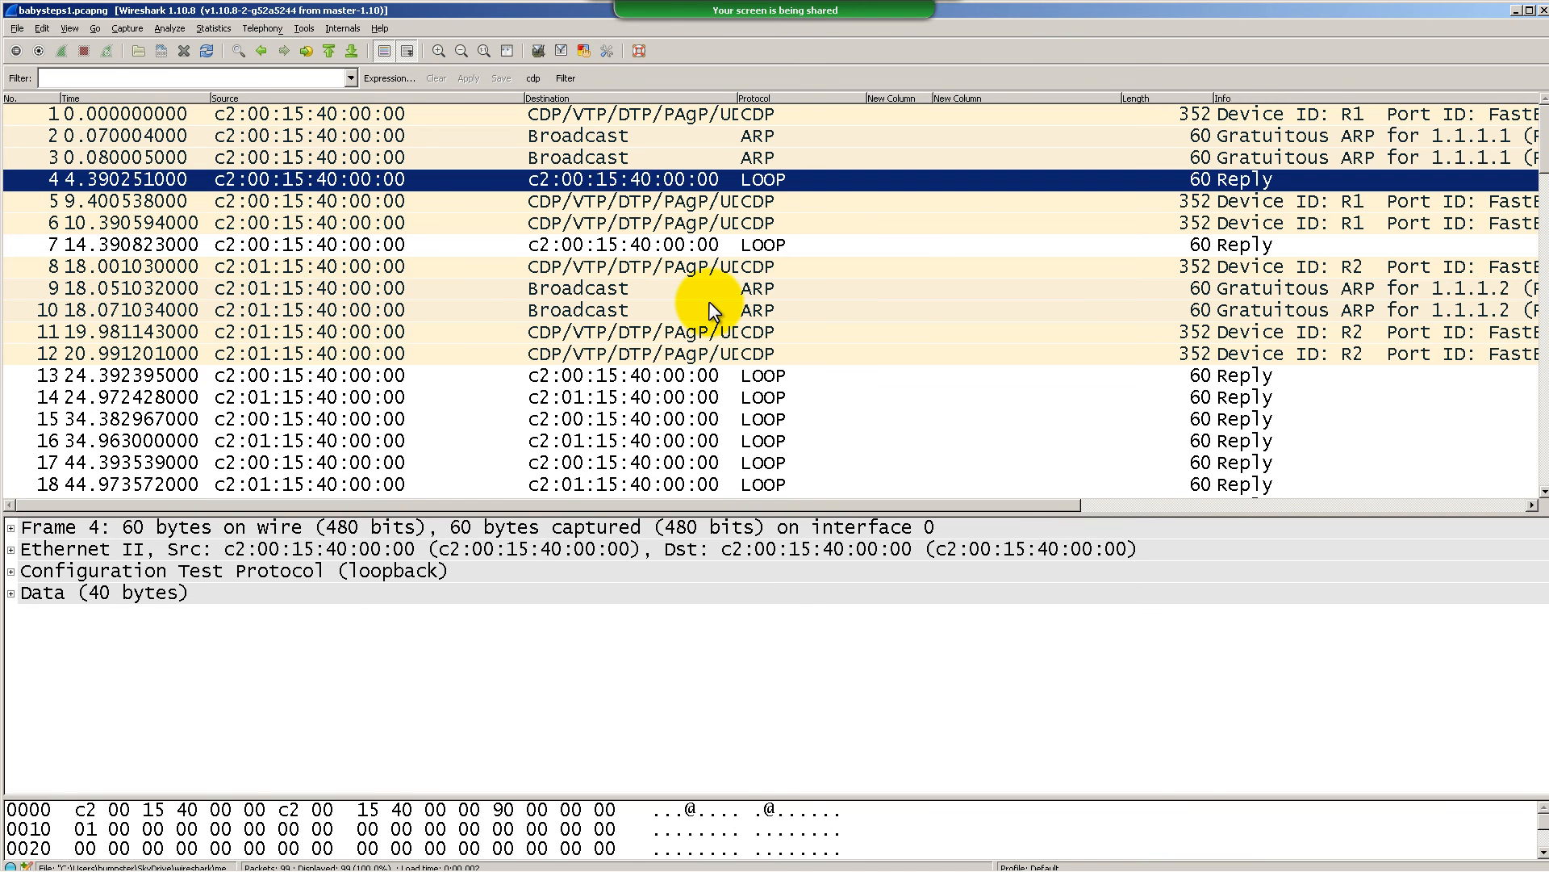
left_click(782, 135)
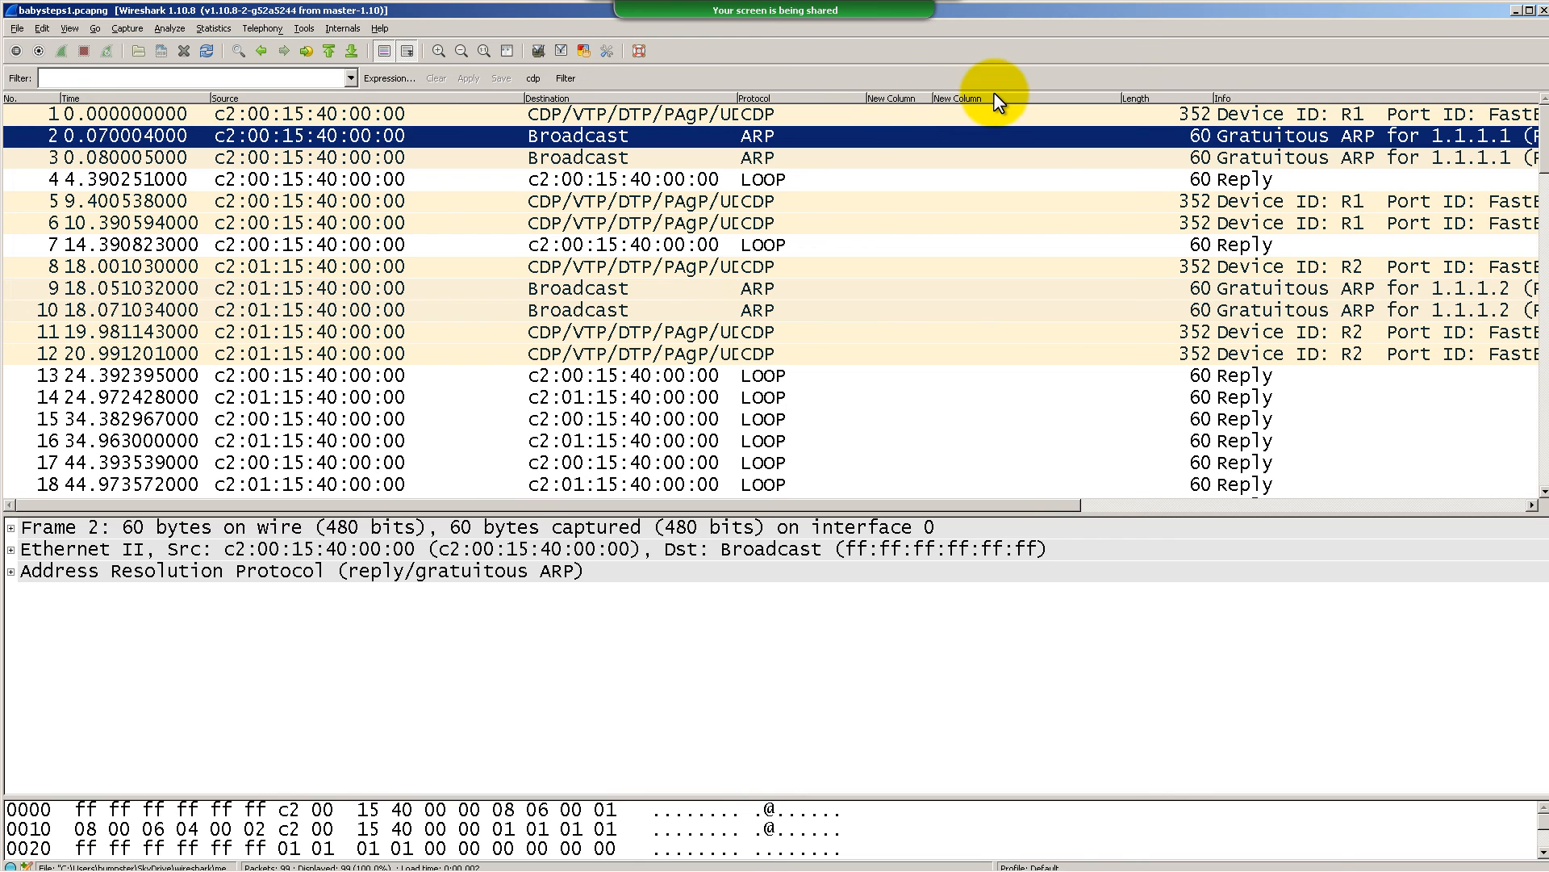
Change the configuration profile from Default to Classic
mouse_move(1082, 860)
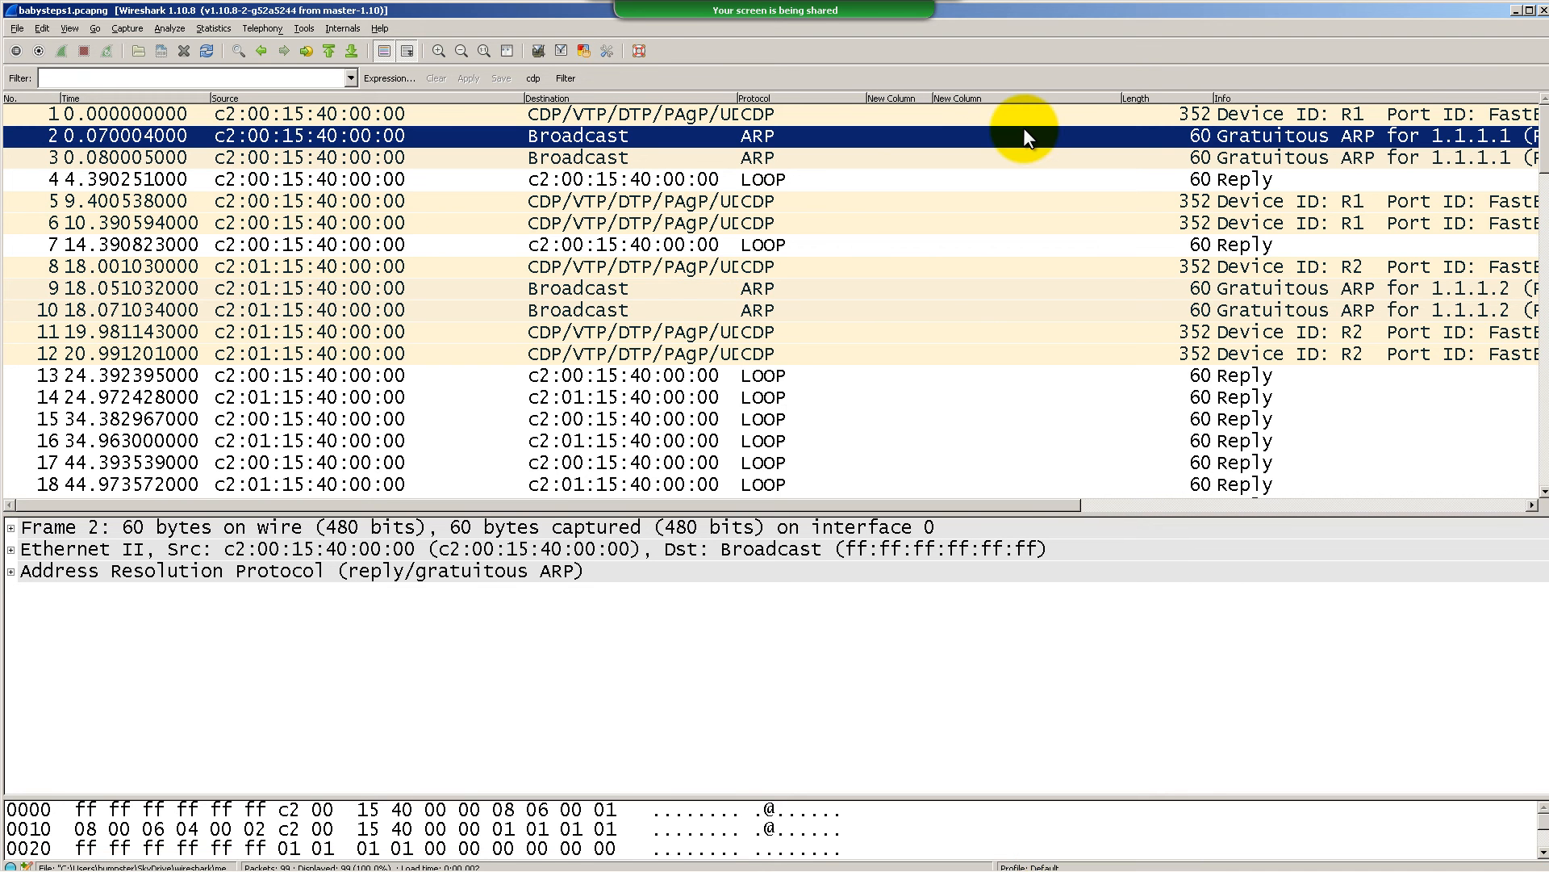
left_click(1051, 866)
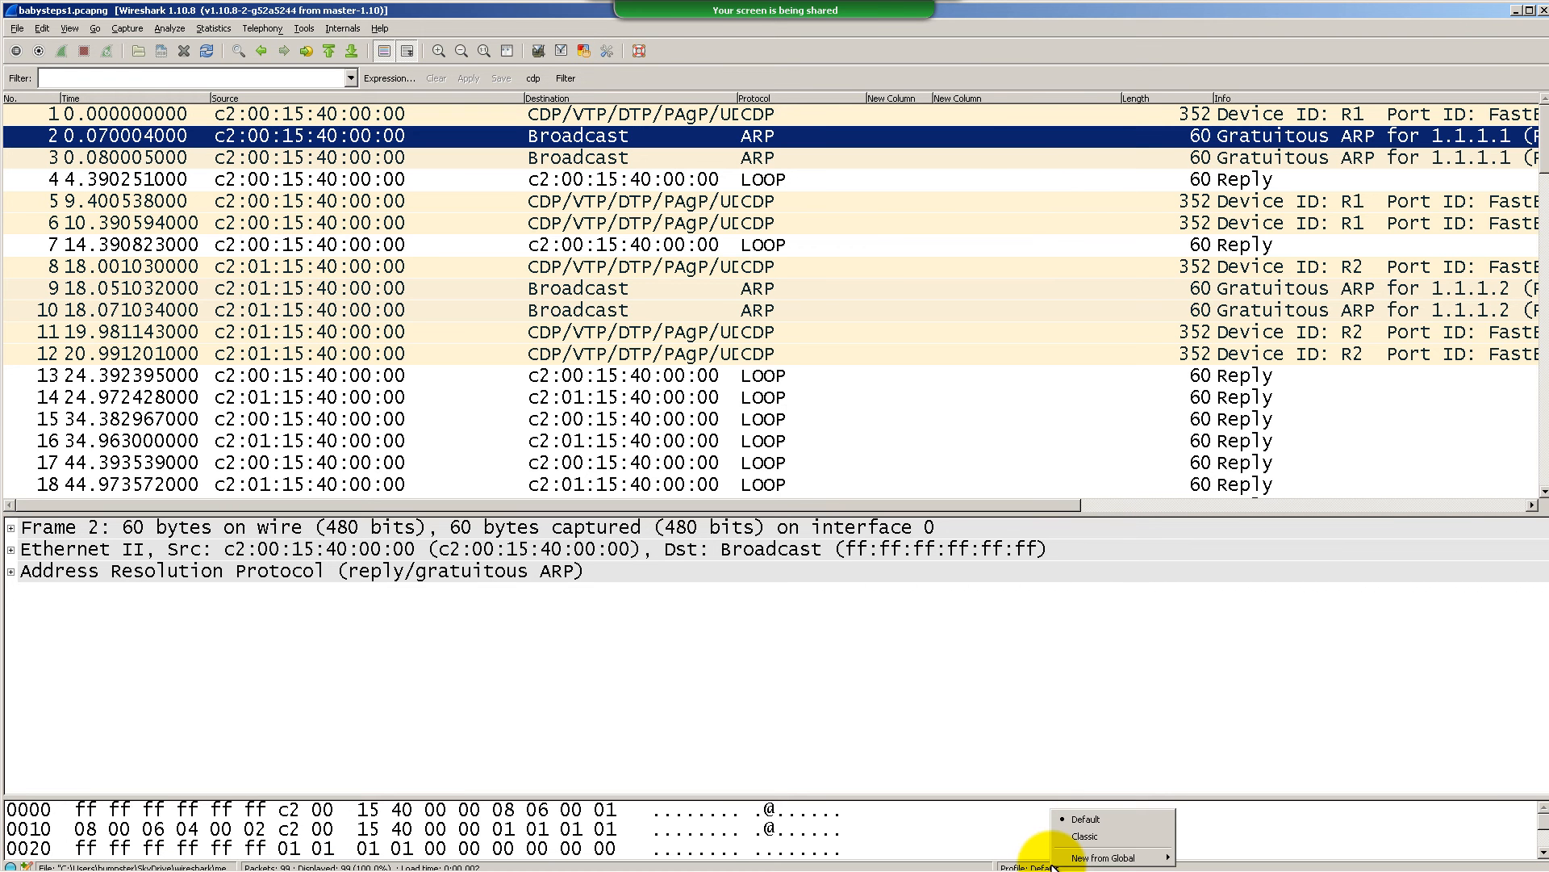
left_click(1088, 835)
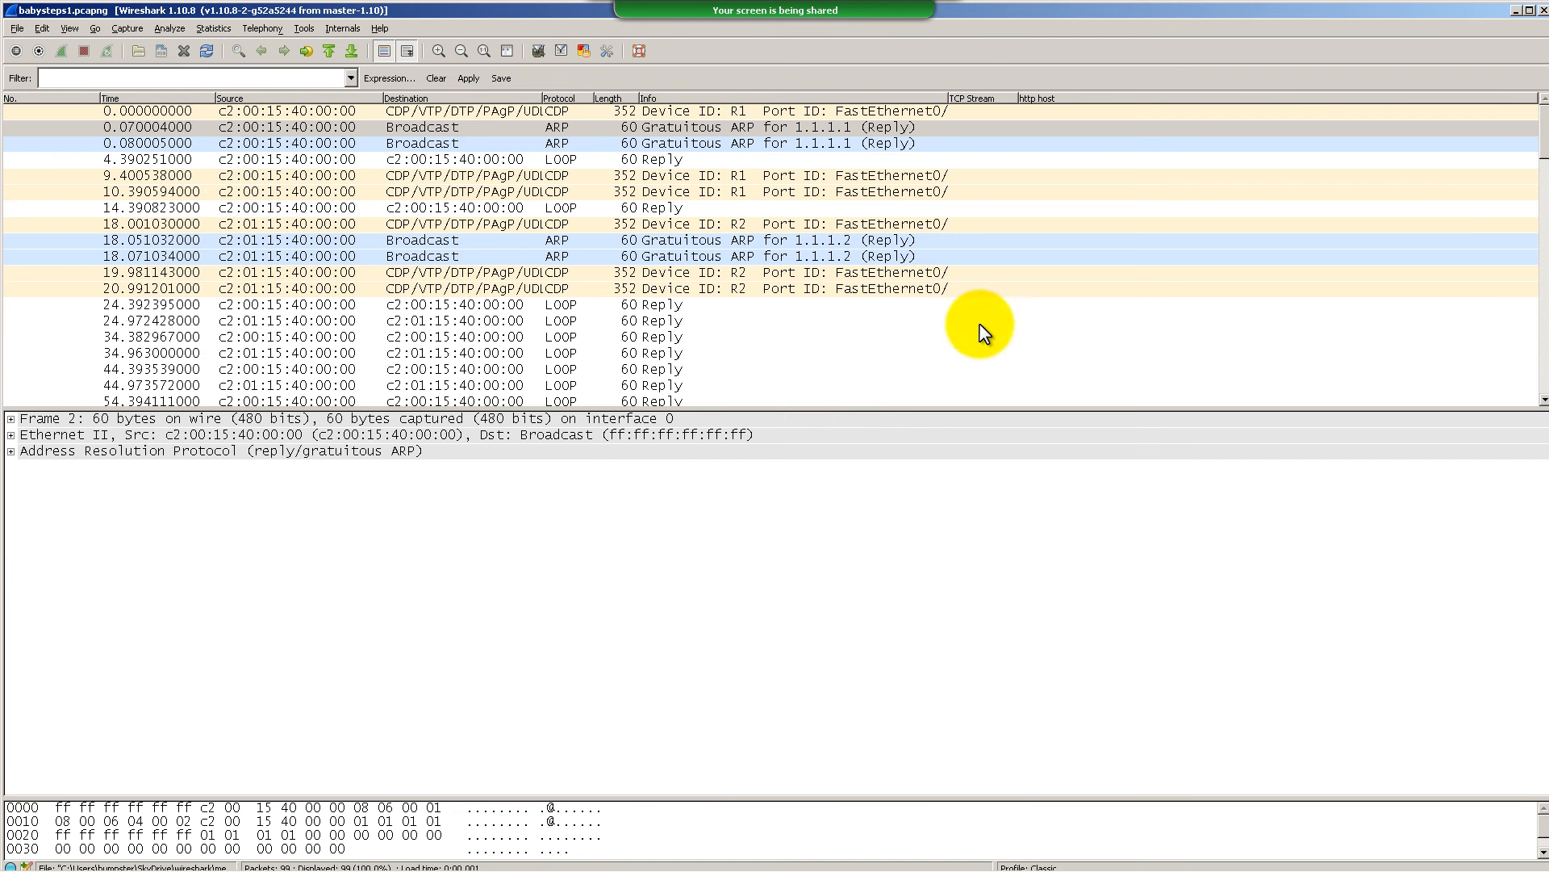
Enlarge the packet list pane and increase the text size by one level
left_click_drag(858, 412, 884, 491)
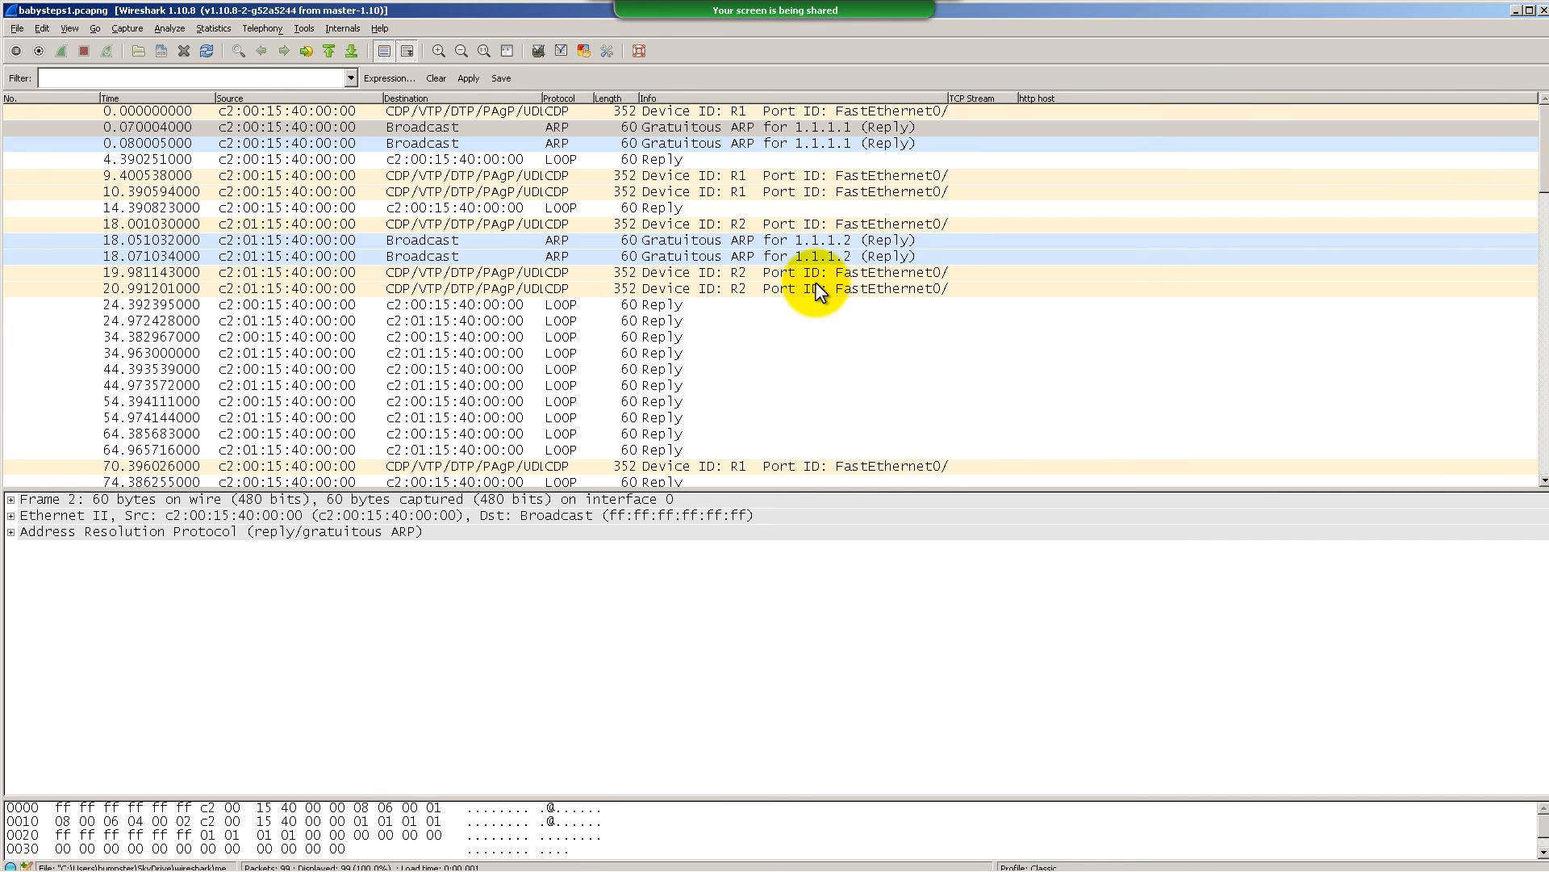
left_click(440, 53)
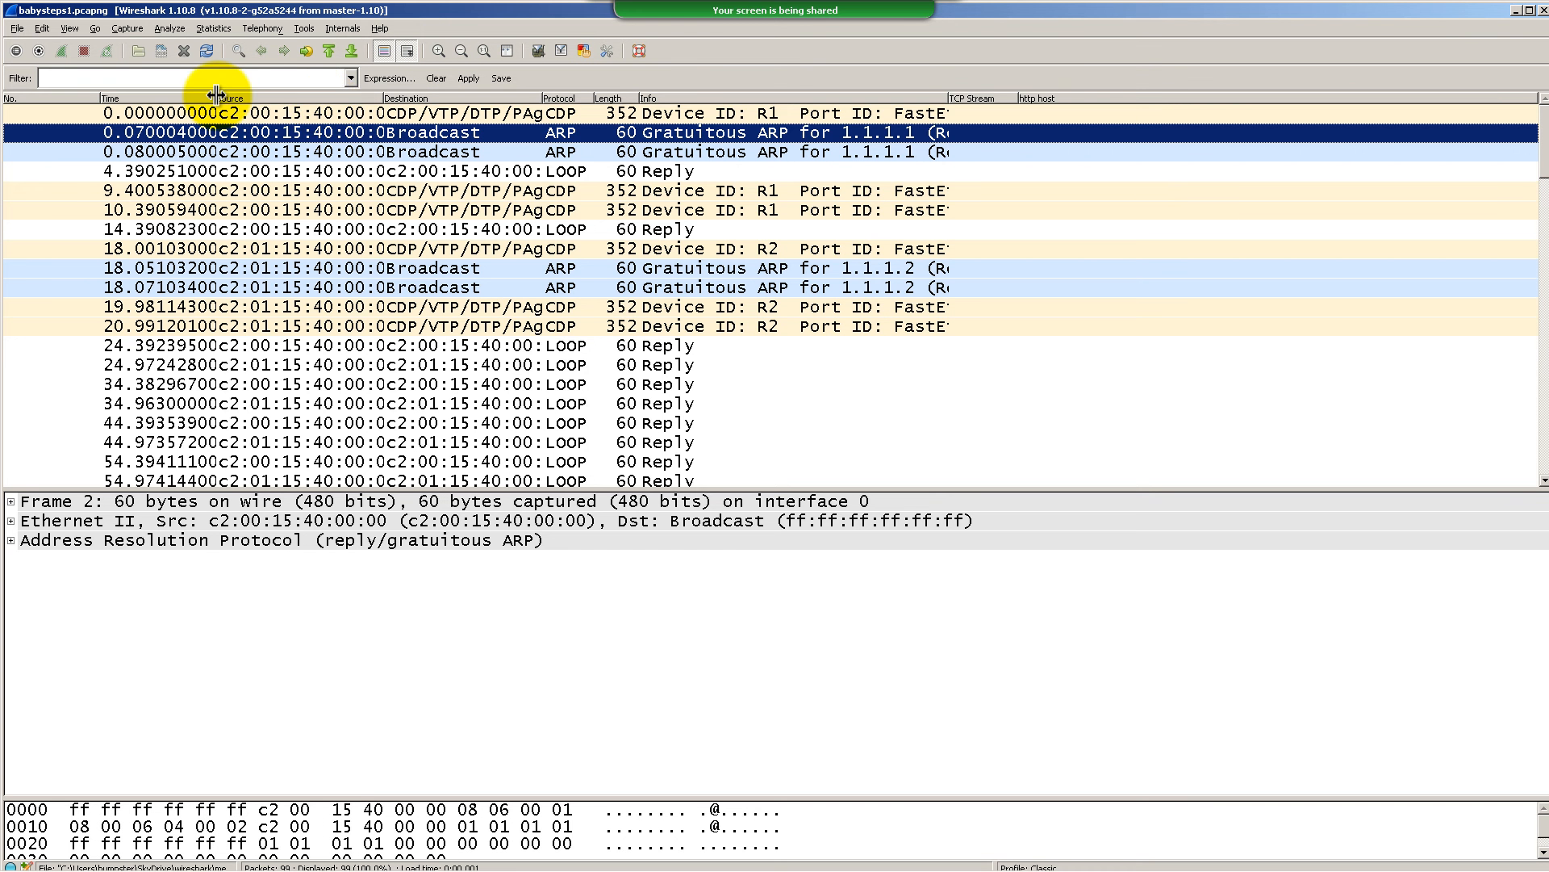
Widen the Time, Source and Destination columns to fit their full values and enlarge the packet bytes pane
left_click_drag(216, 94, 287, 95)
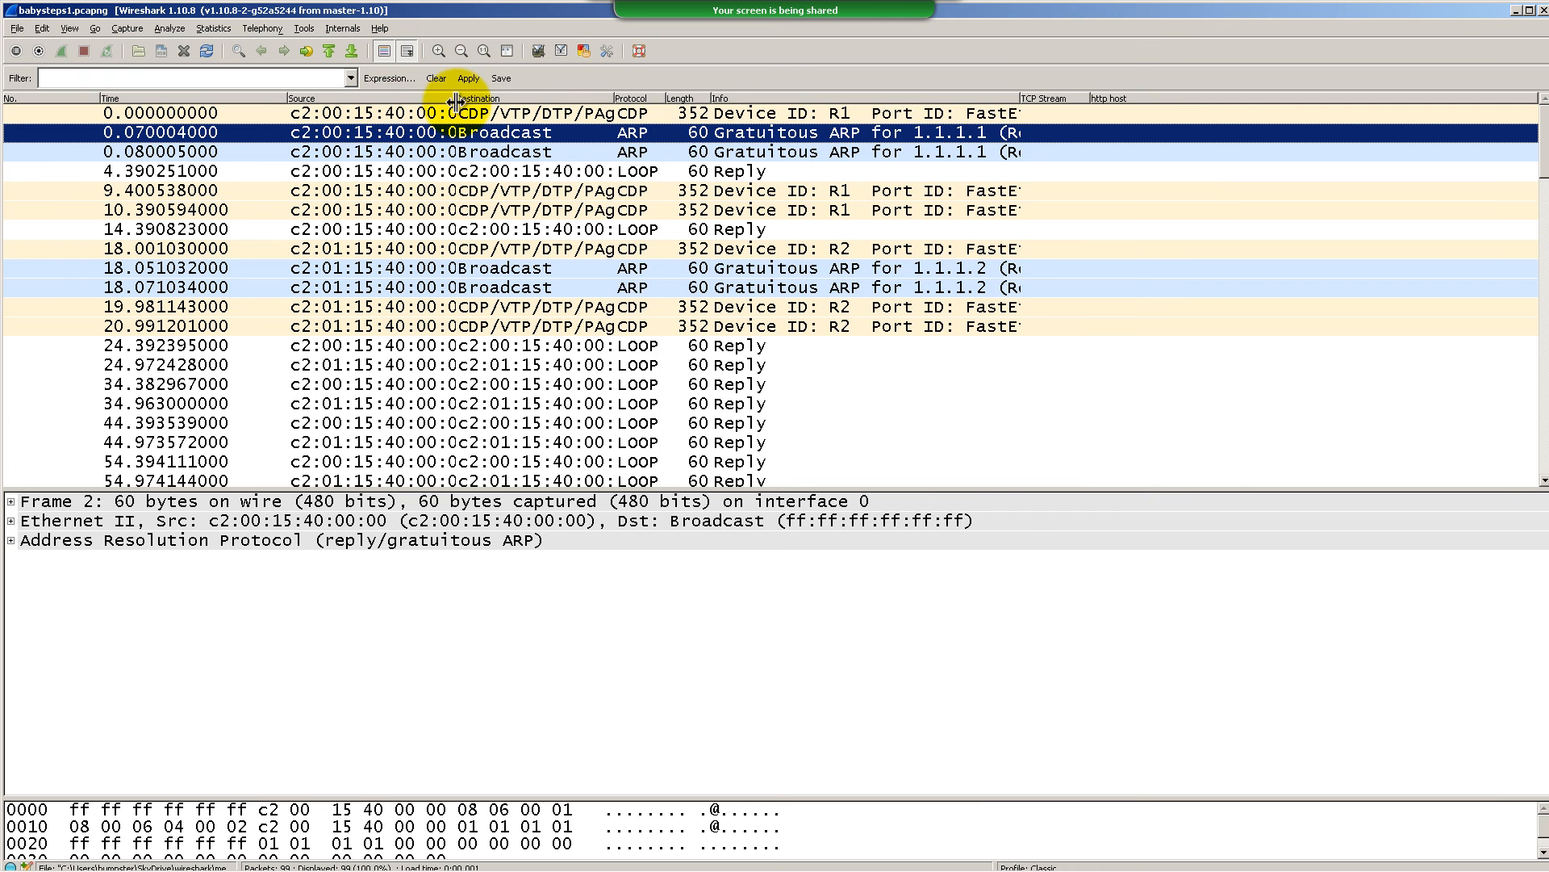
left_click_drag(456, 101, 503, 99)
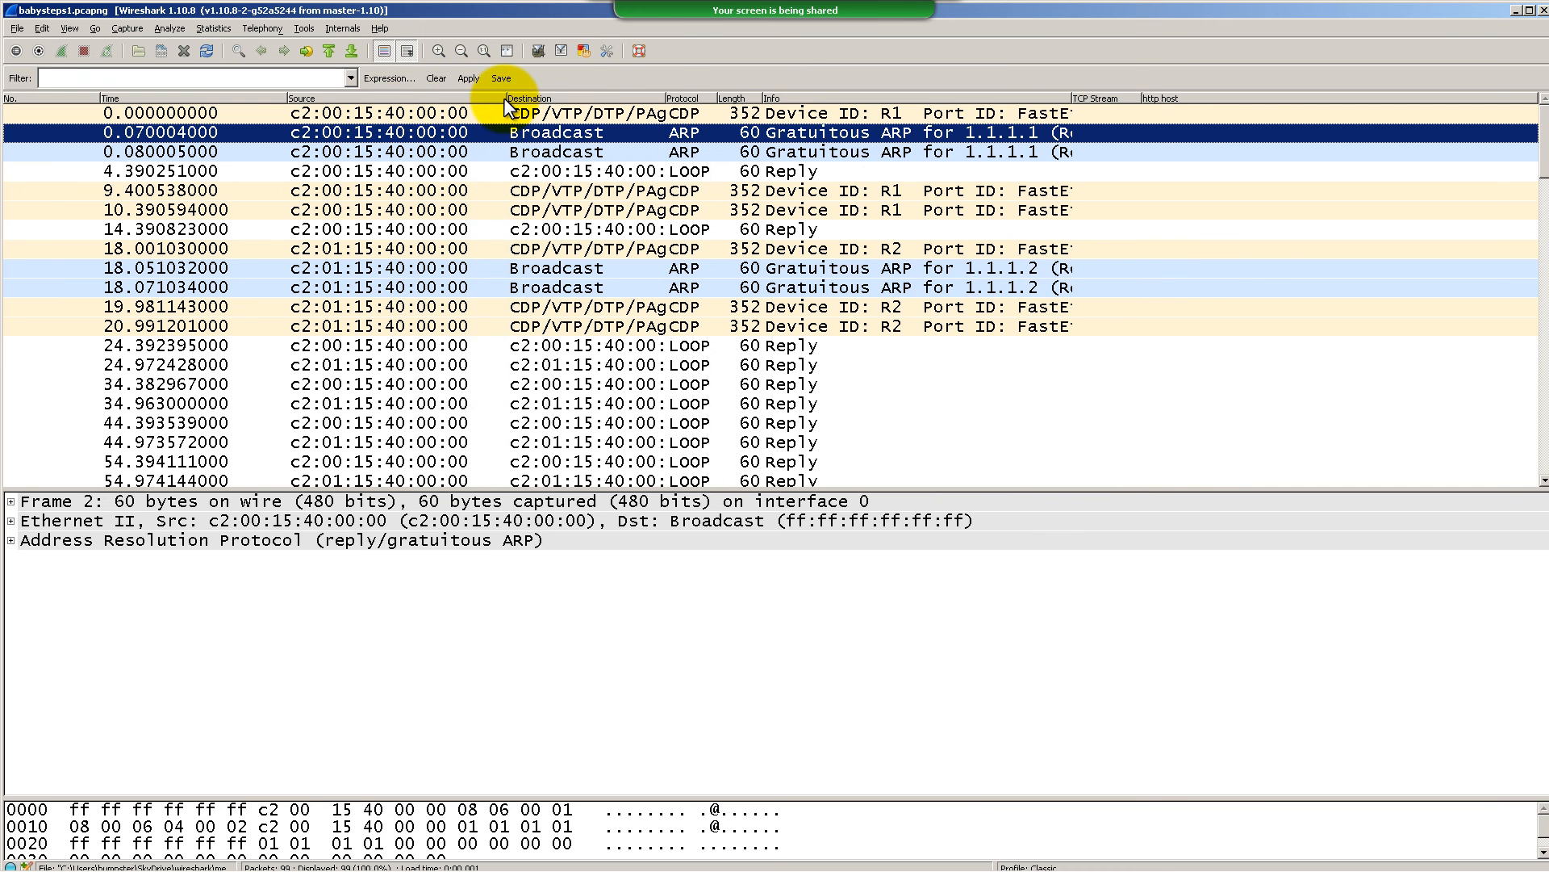
left_click_drag(667, 100, 920, 98)
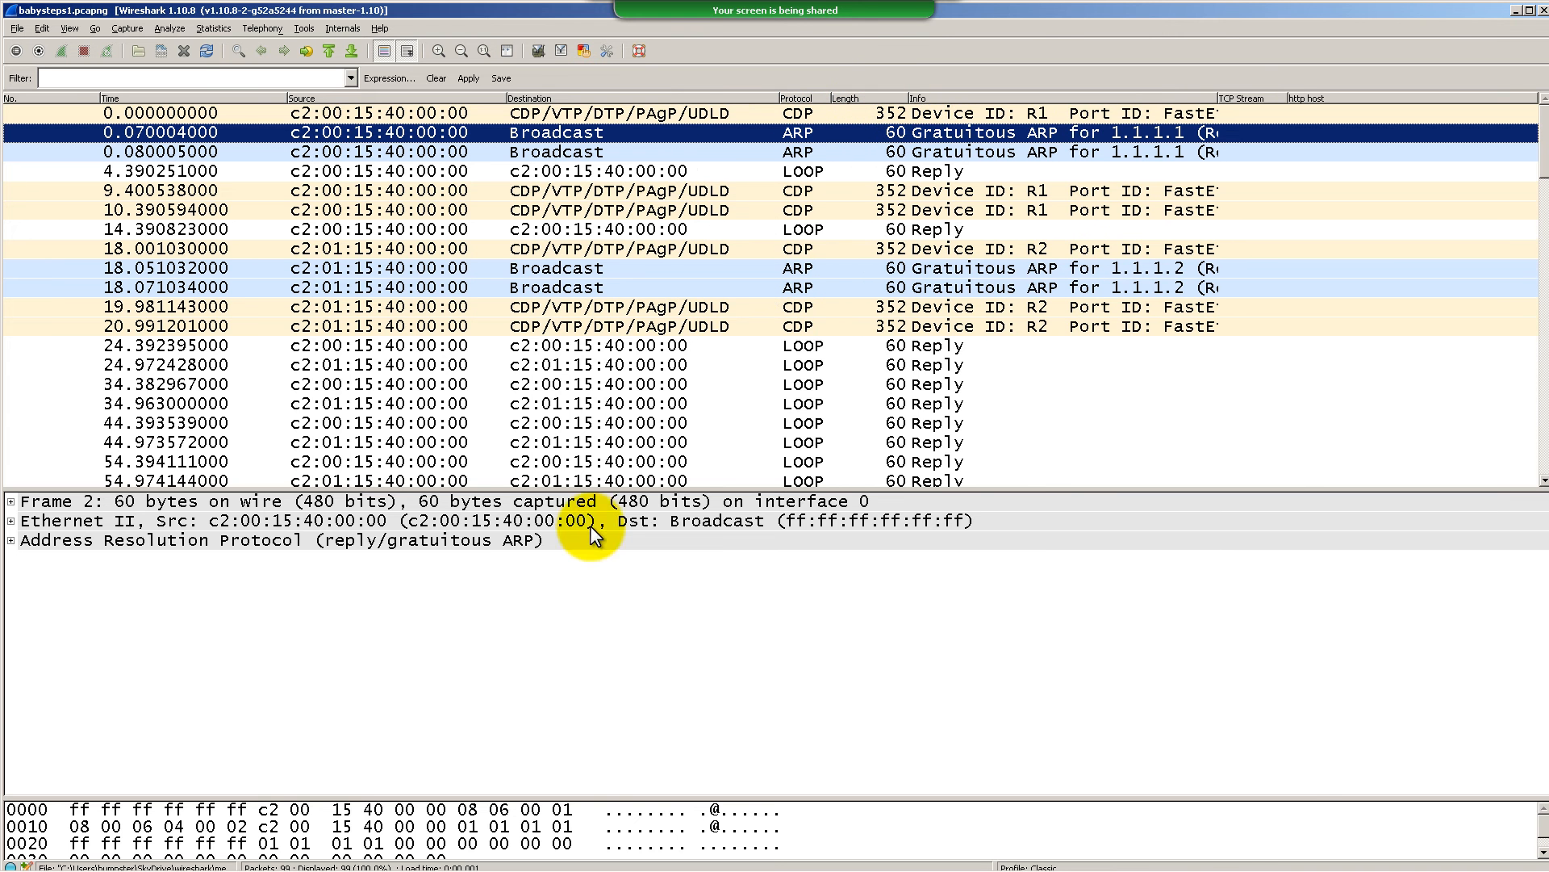
left_click_drag(554, 797, 554, 675)
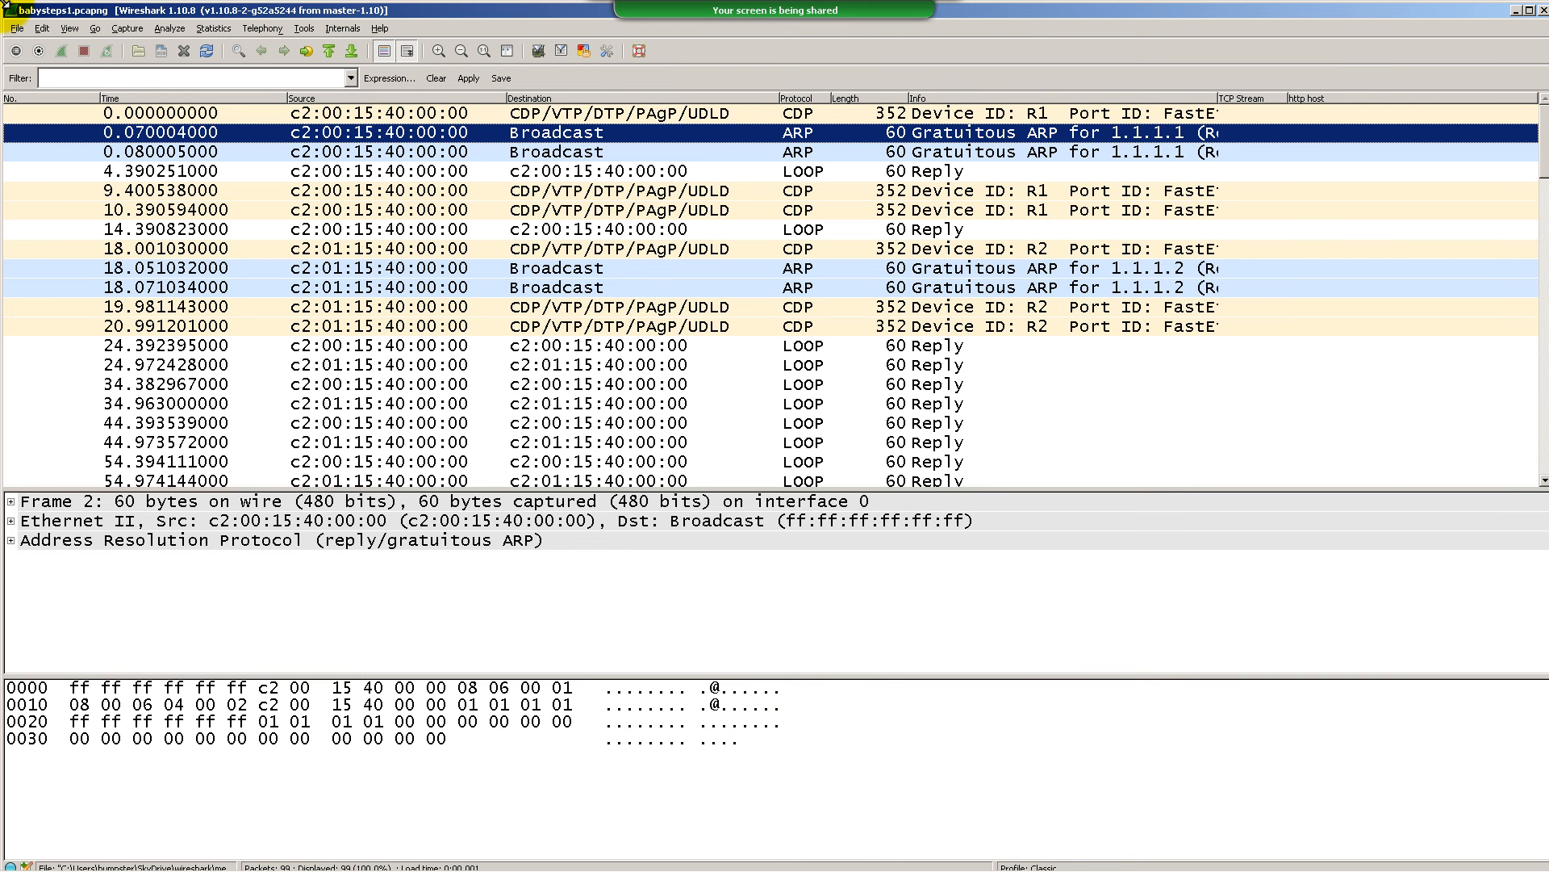
Show only the CDP packets by applying the display filter cdp
left_click(73, 78)
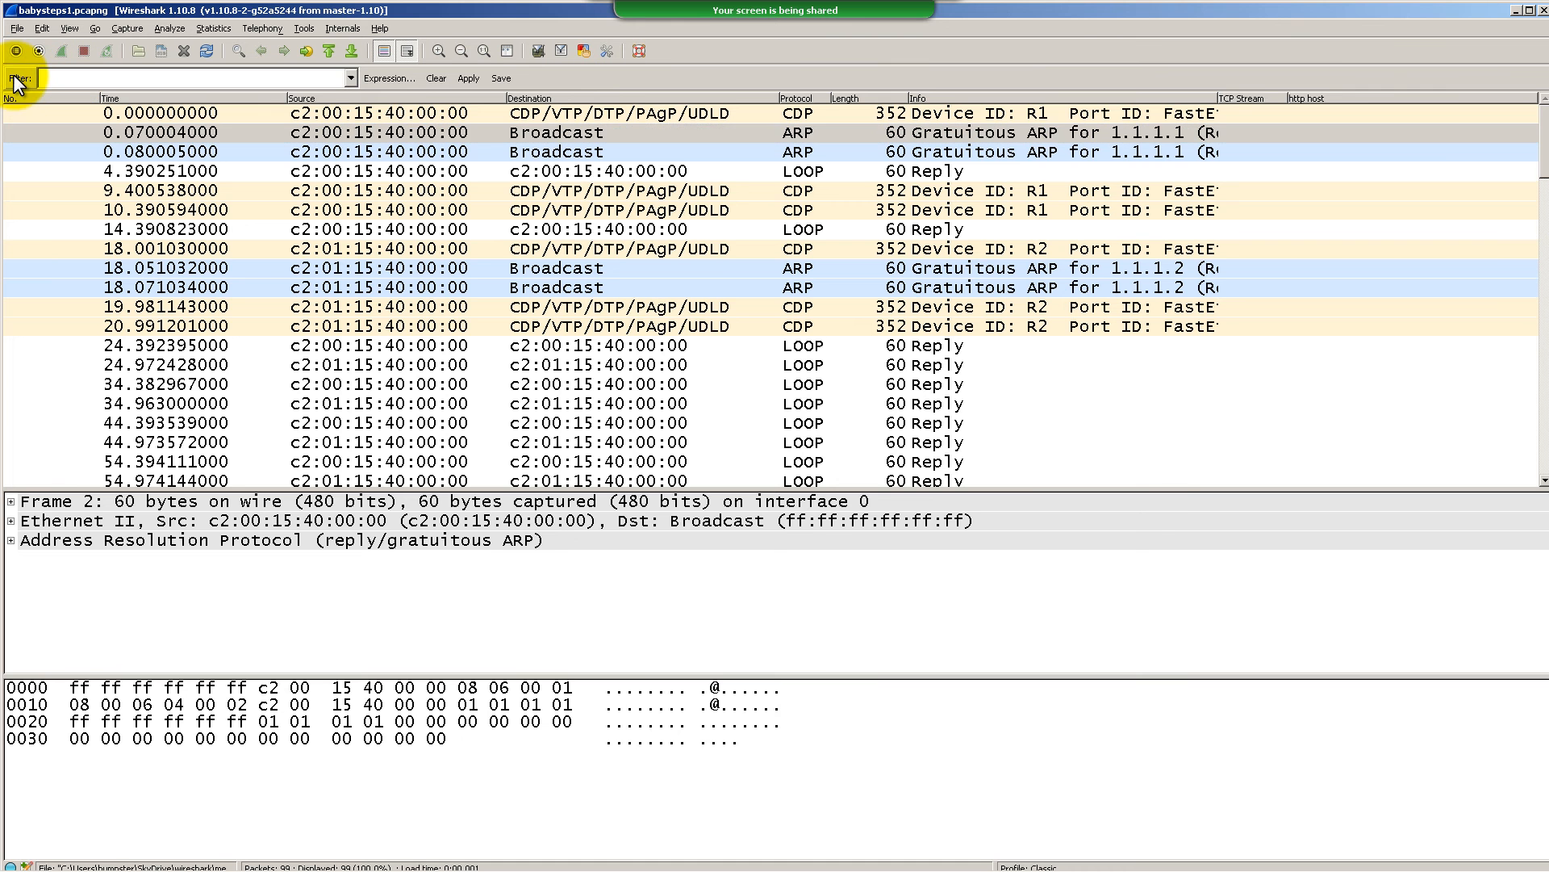
left_click(430, 171)
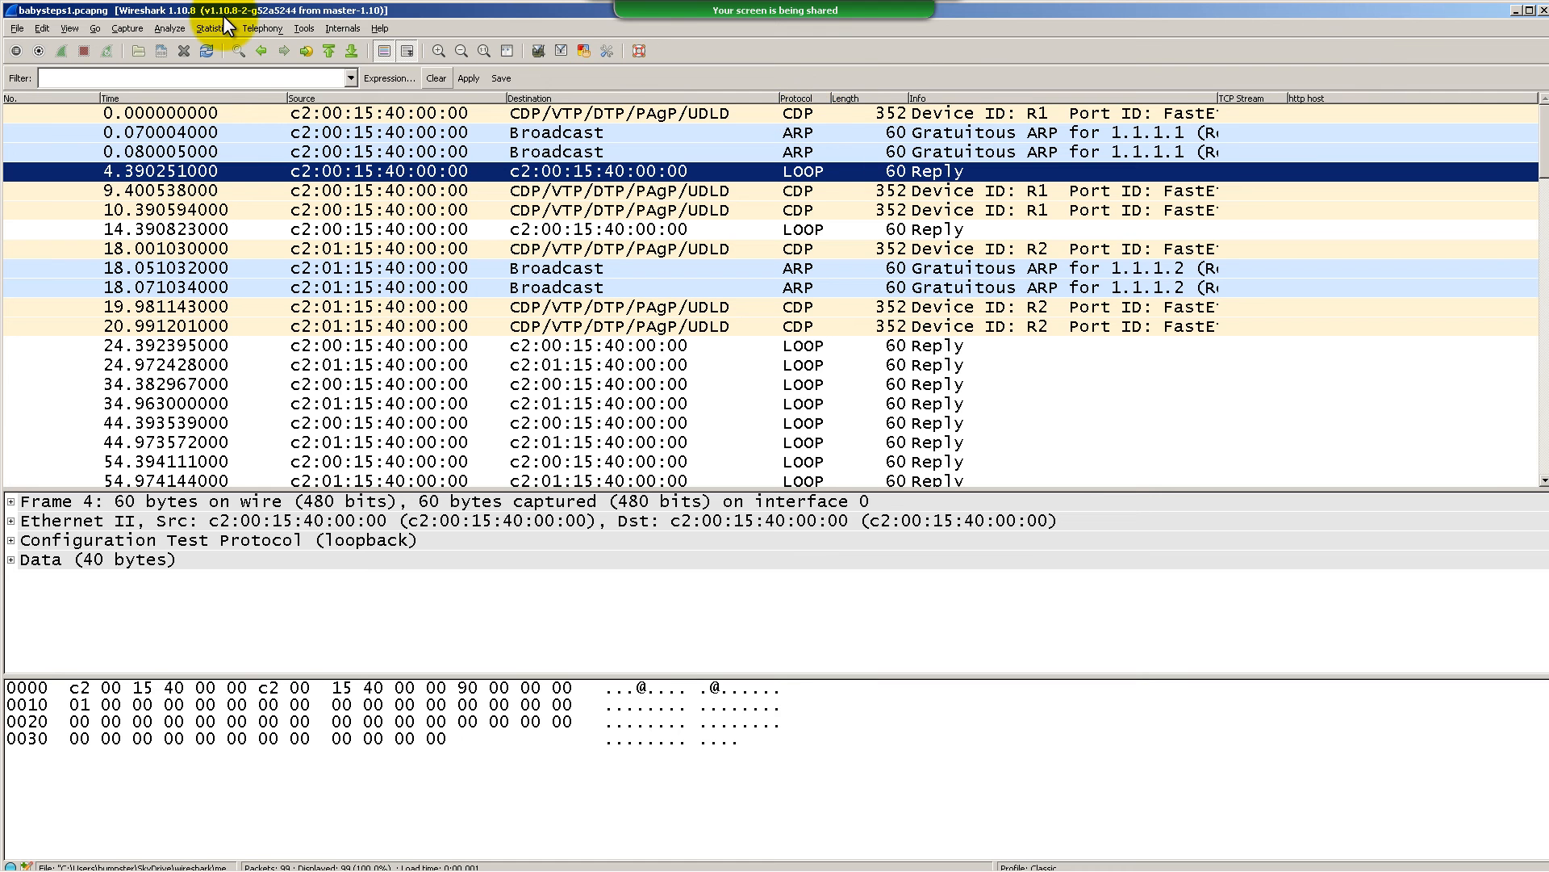
left_click(237, 77)
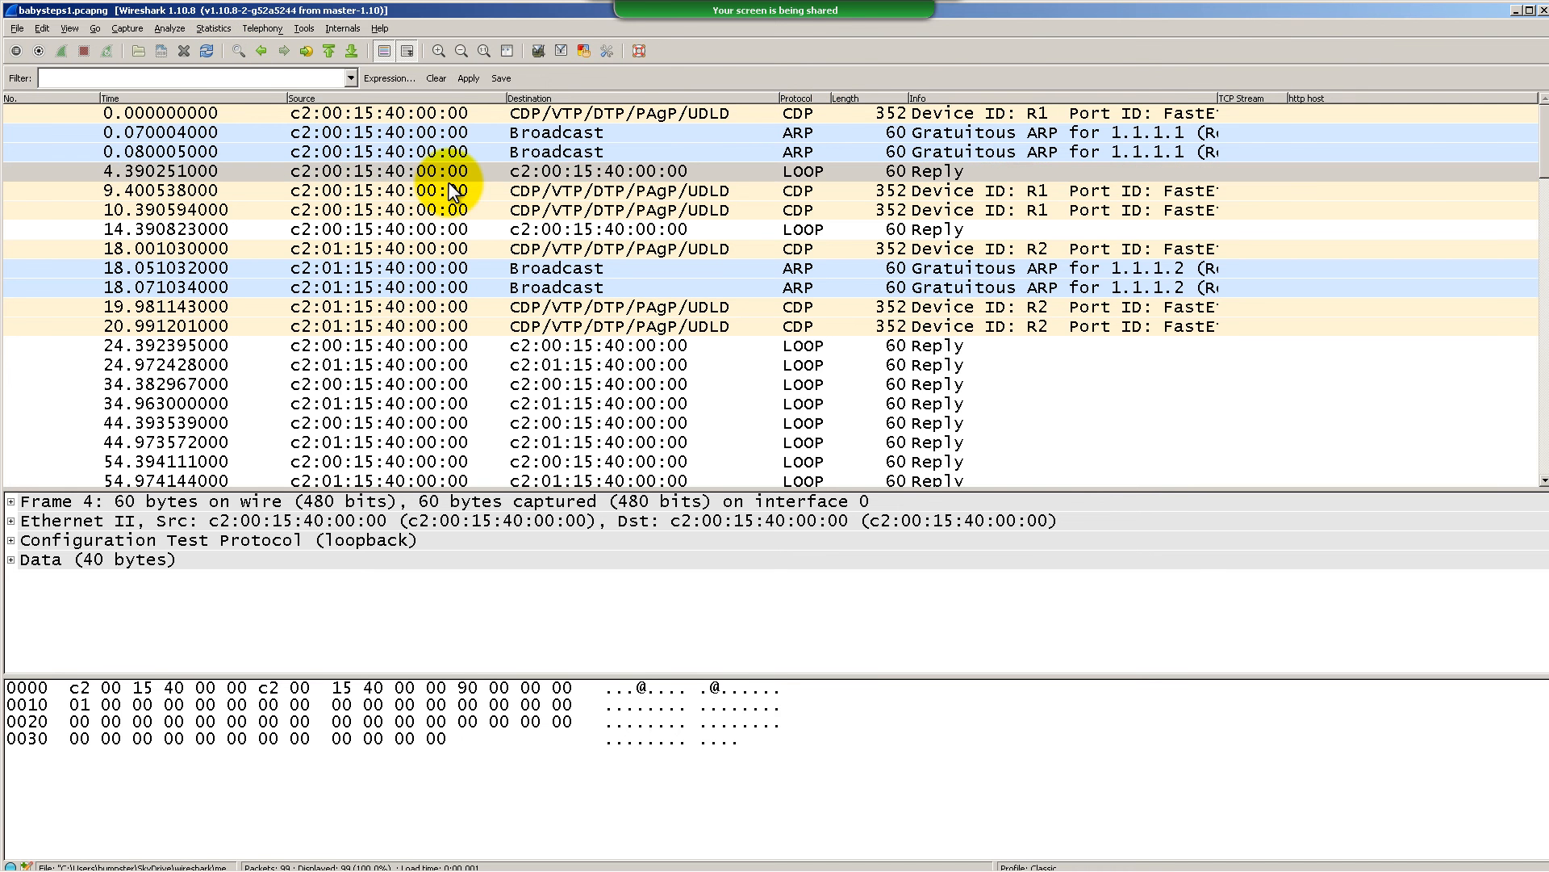
type("cdp")
key("Return")
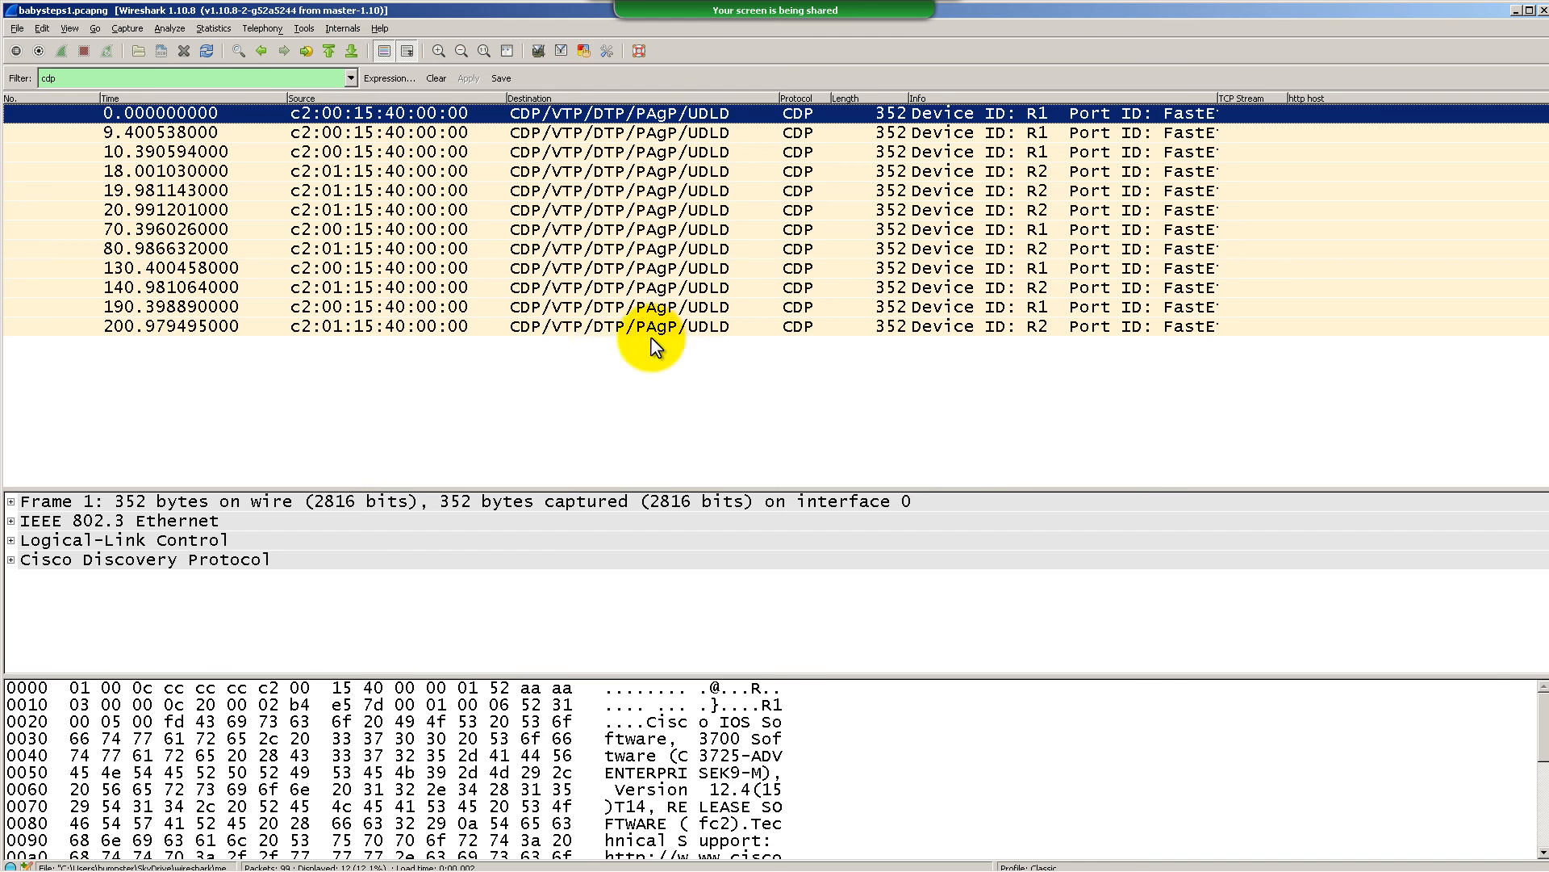
Show only the ARP packets by applying the display filter arp, and clear the filter to list all packets
double_click(234, 84)
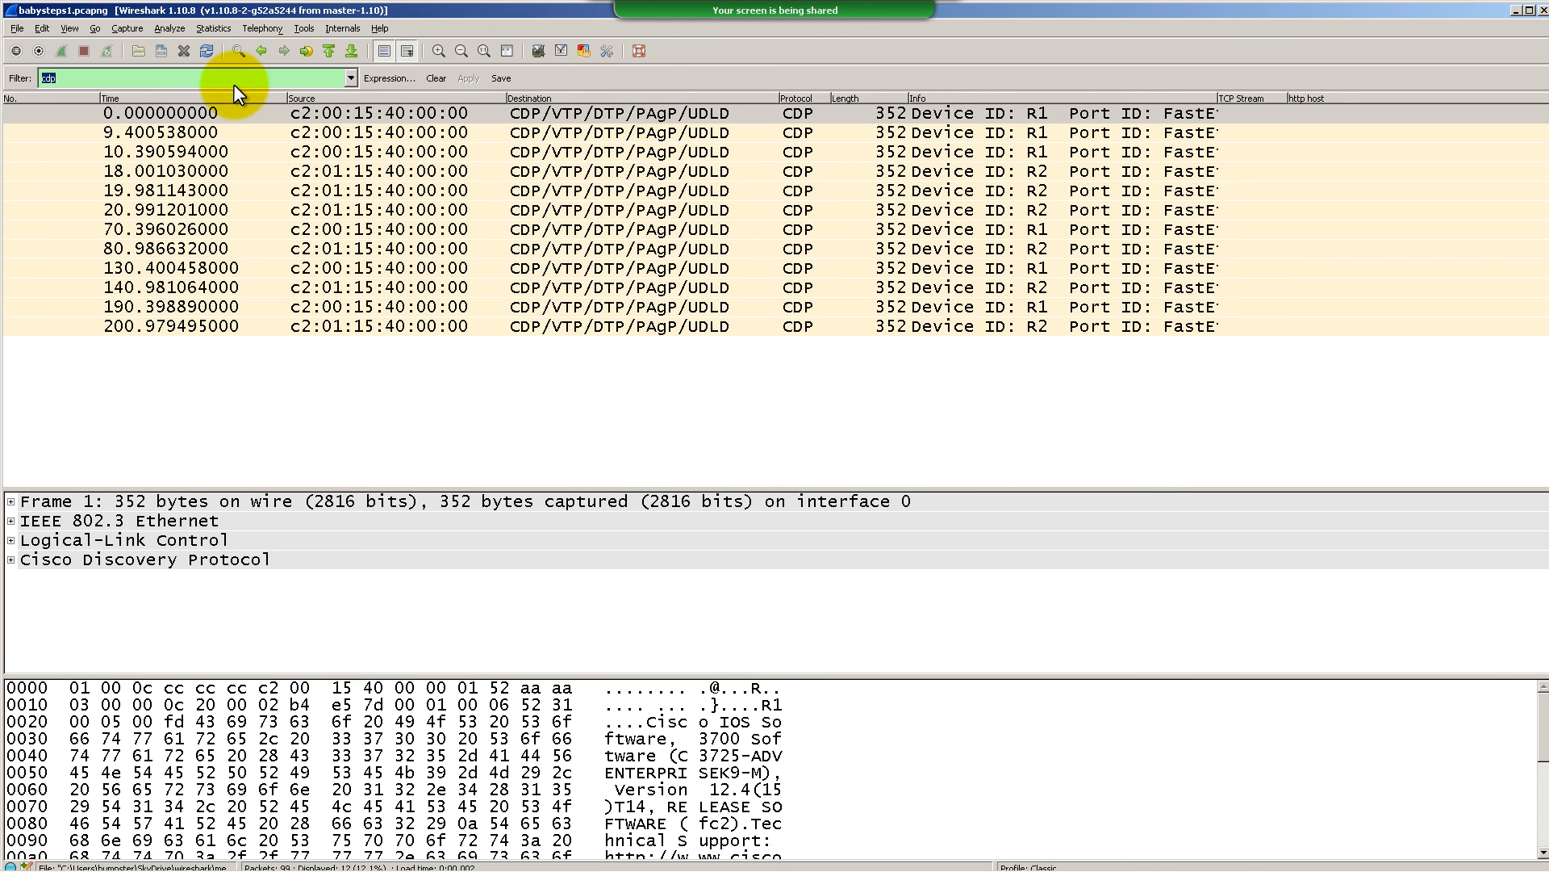
type("arp")
key("Return")
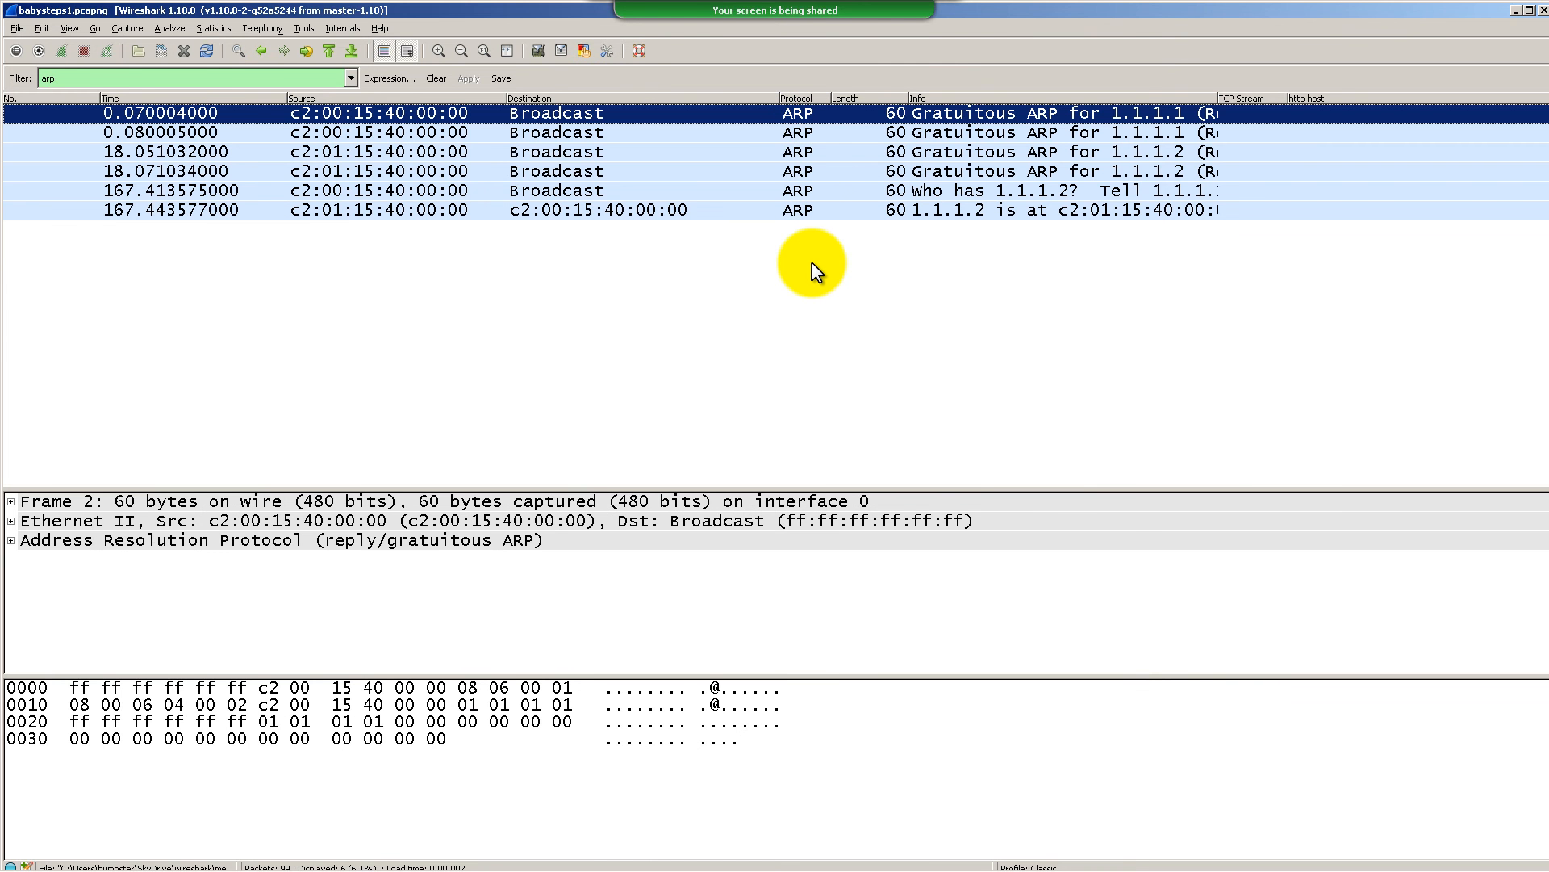
left_click(230, 84)
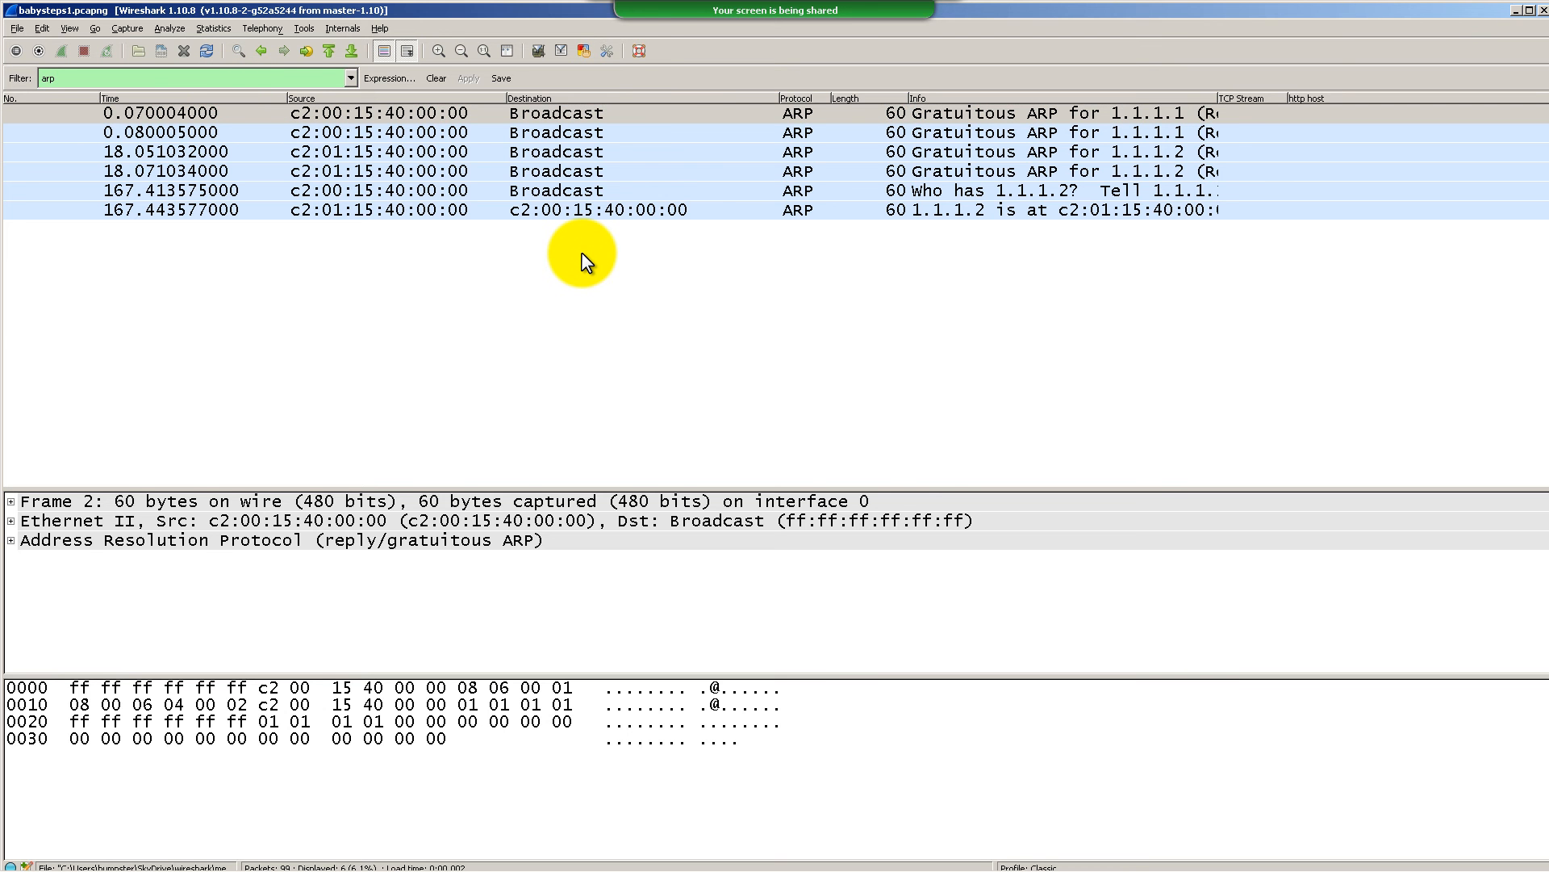
key("BackSpace")
key("BackSpace")
key("BackSpace")
key("Return")
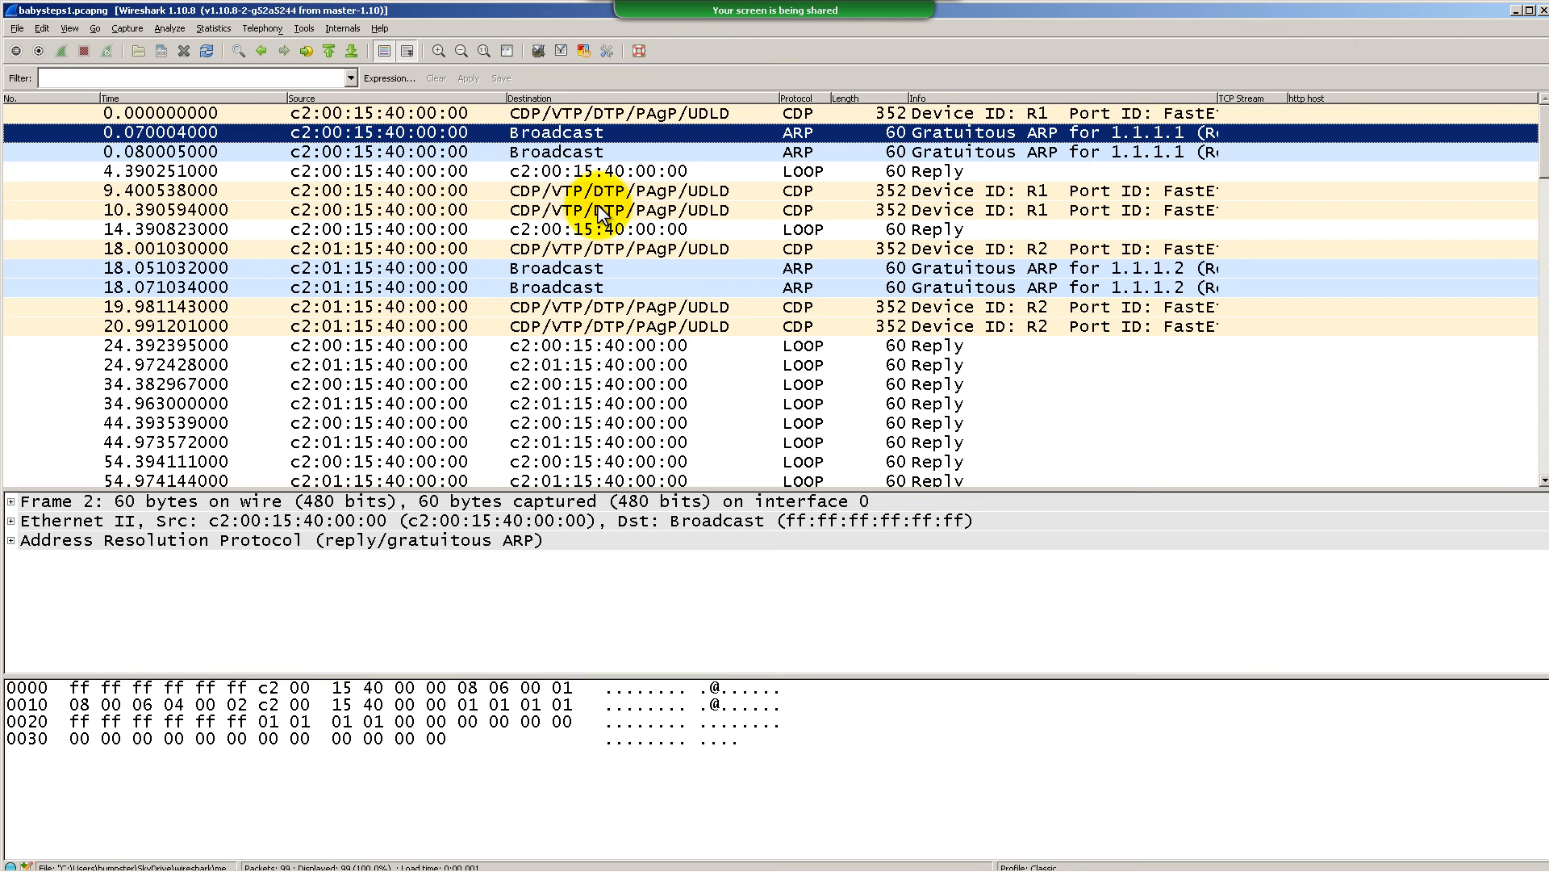
left_click(101, 74)
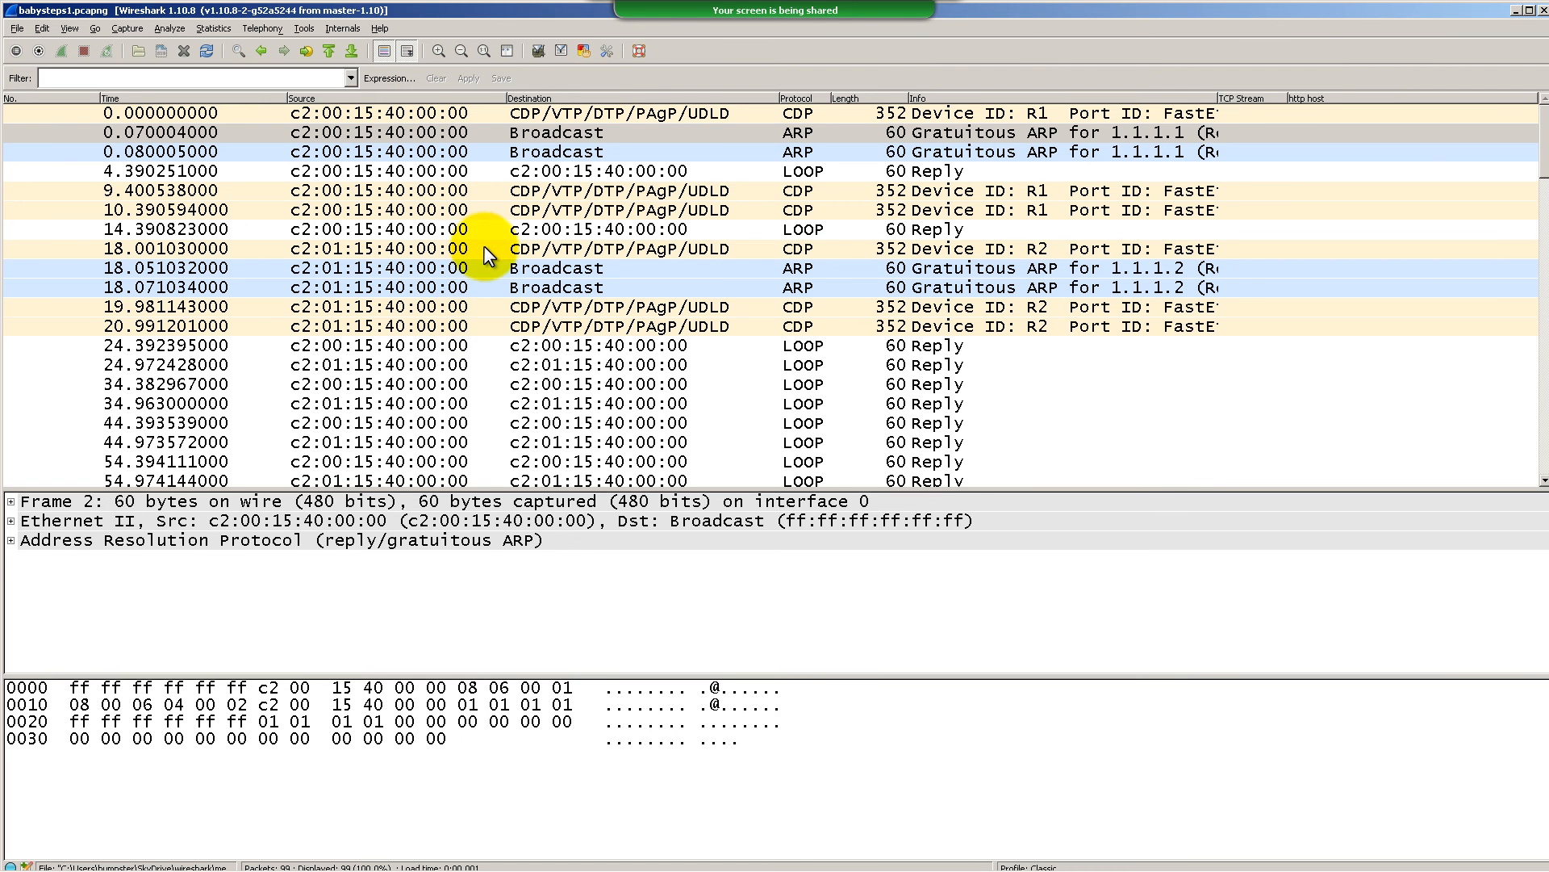
scroll(484, 247, "down", 4)
scroll(524, 259, "up", 4)
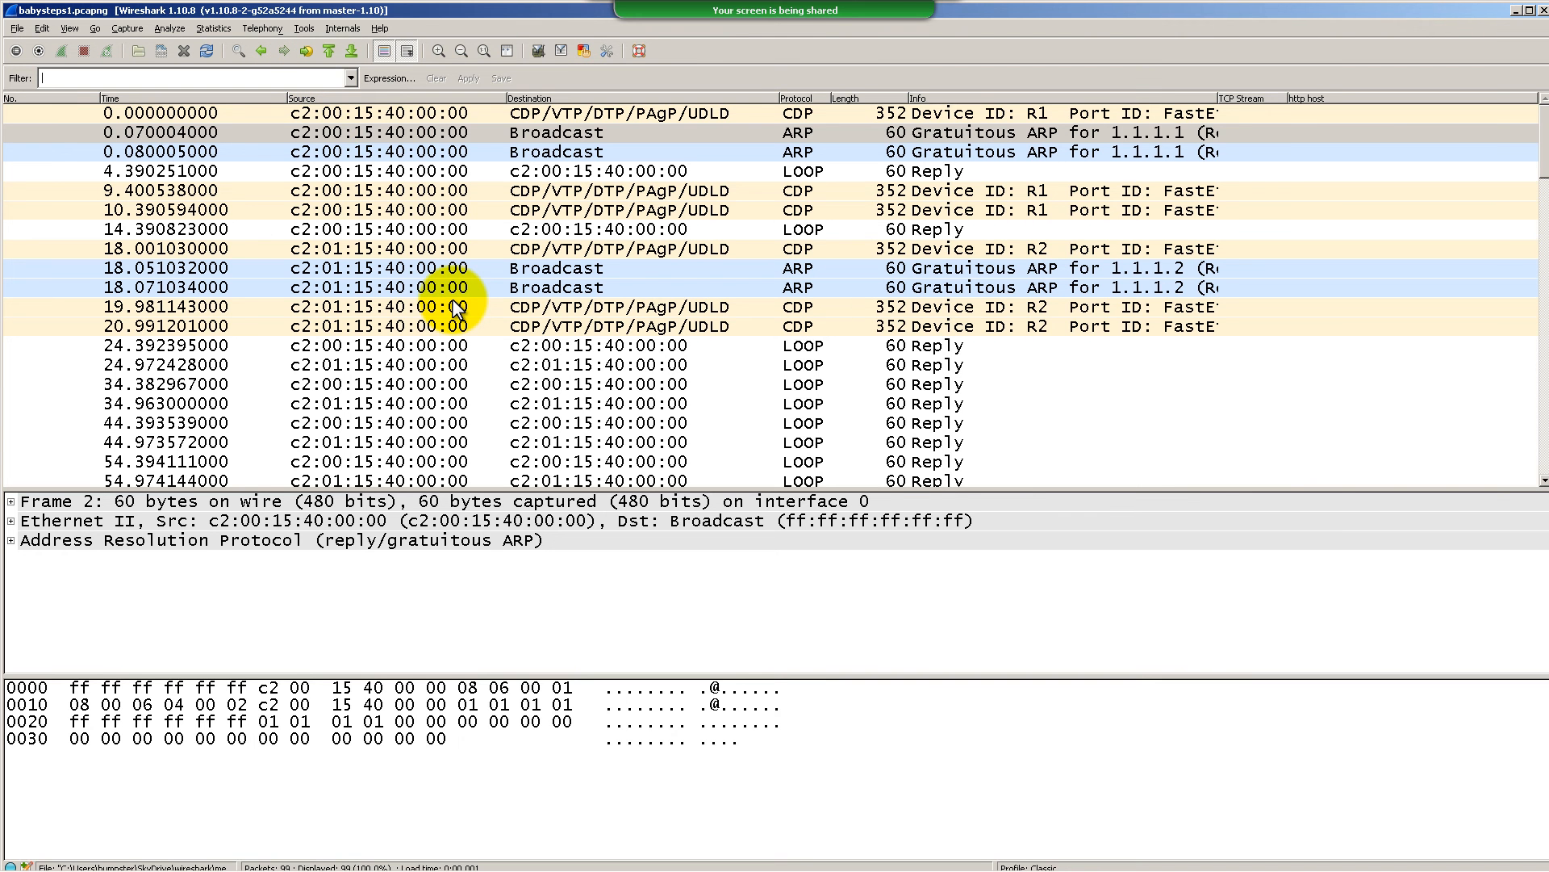
type("eth")
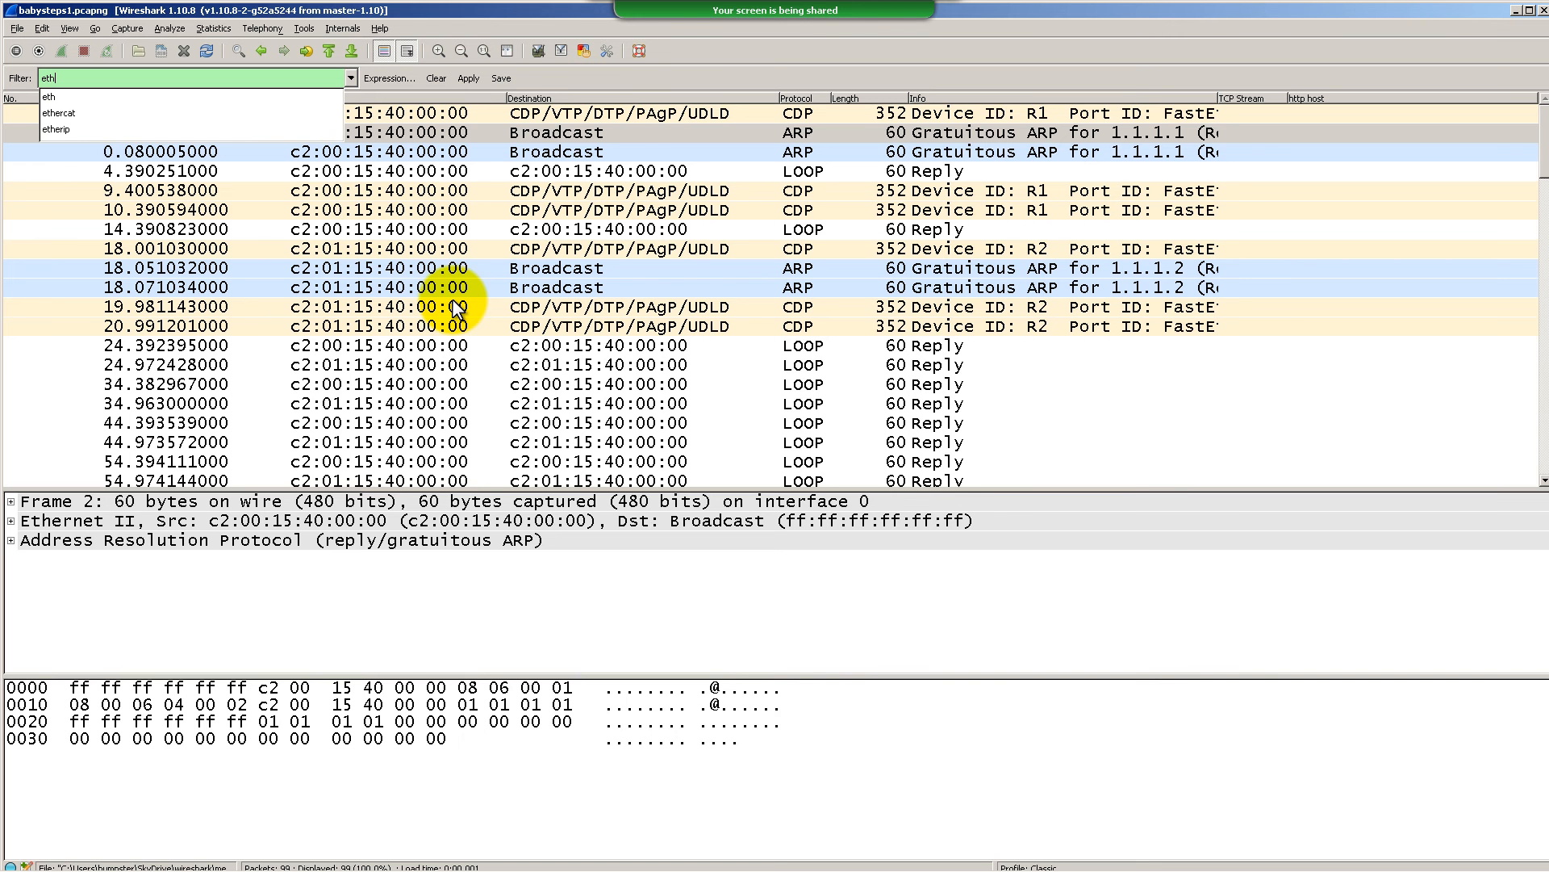
type(".")
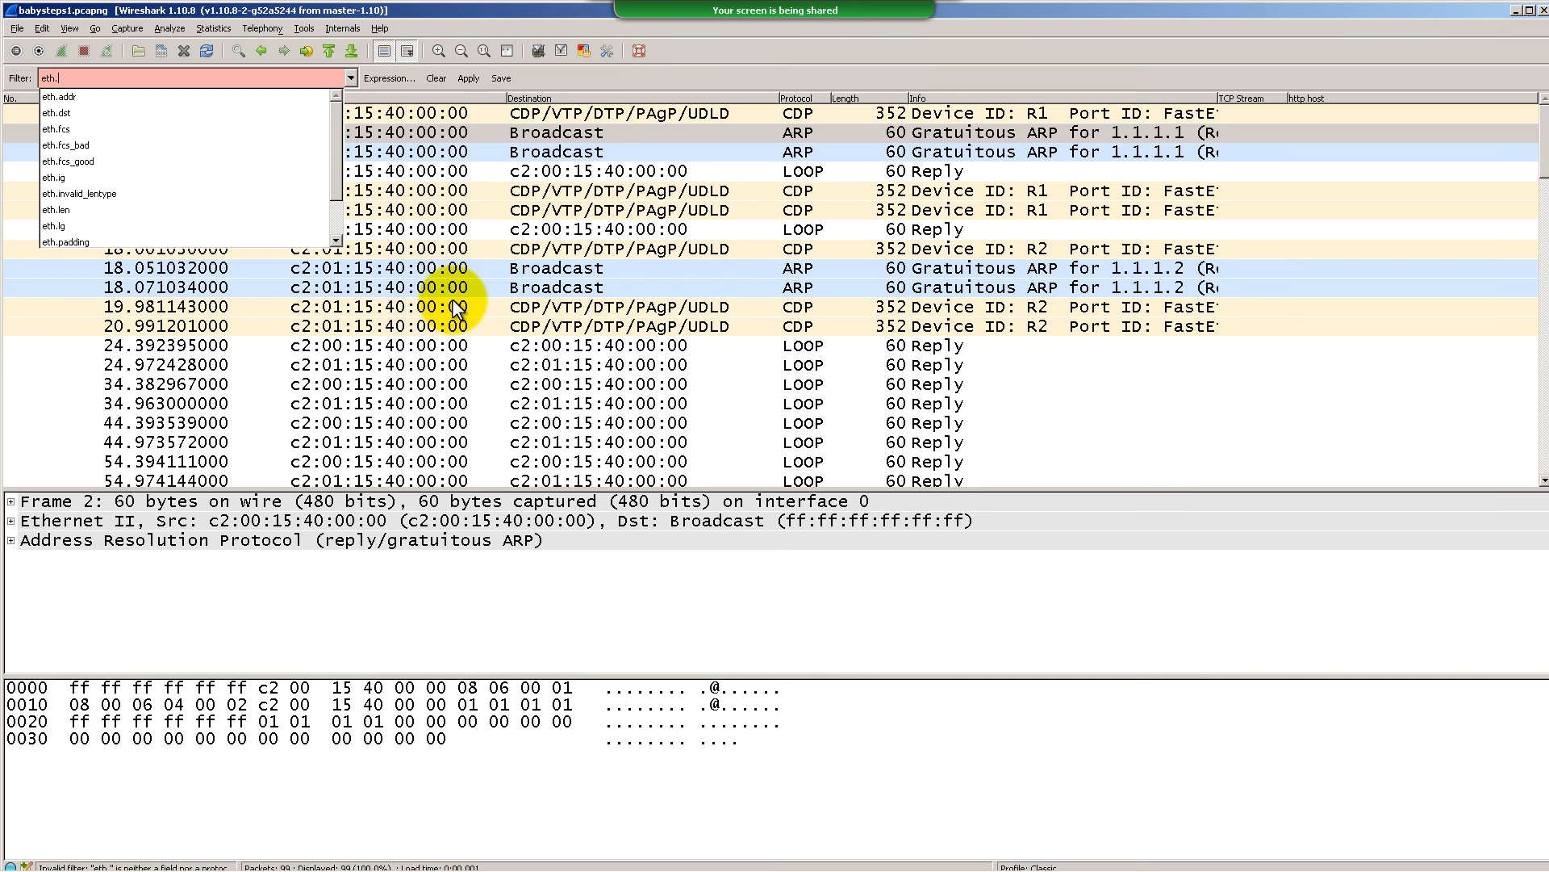
type("addr")
key("Right")
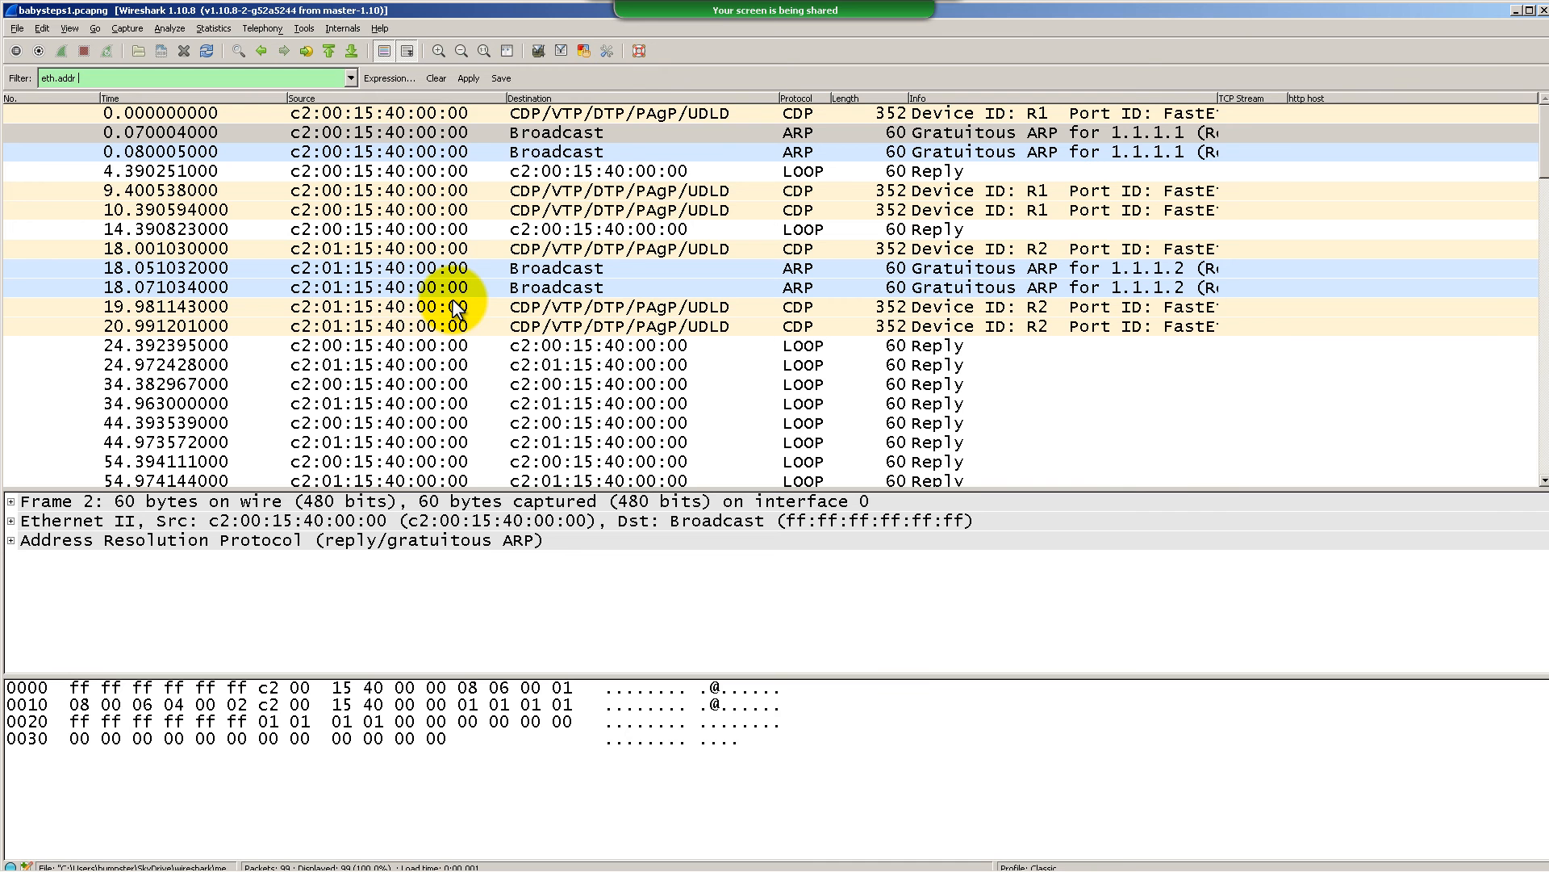
type("==")
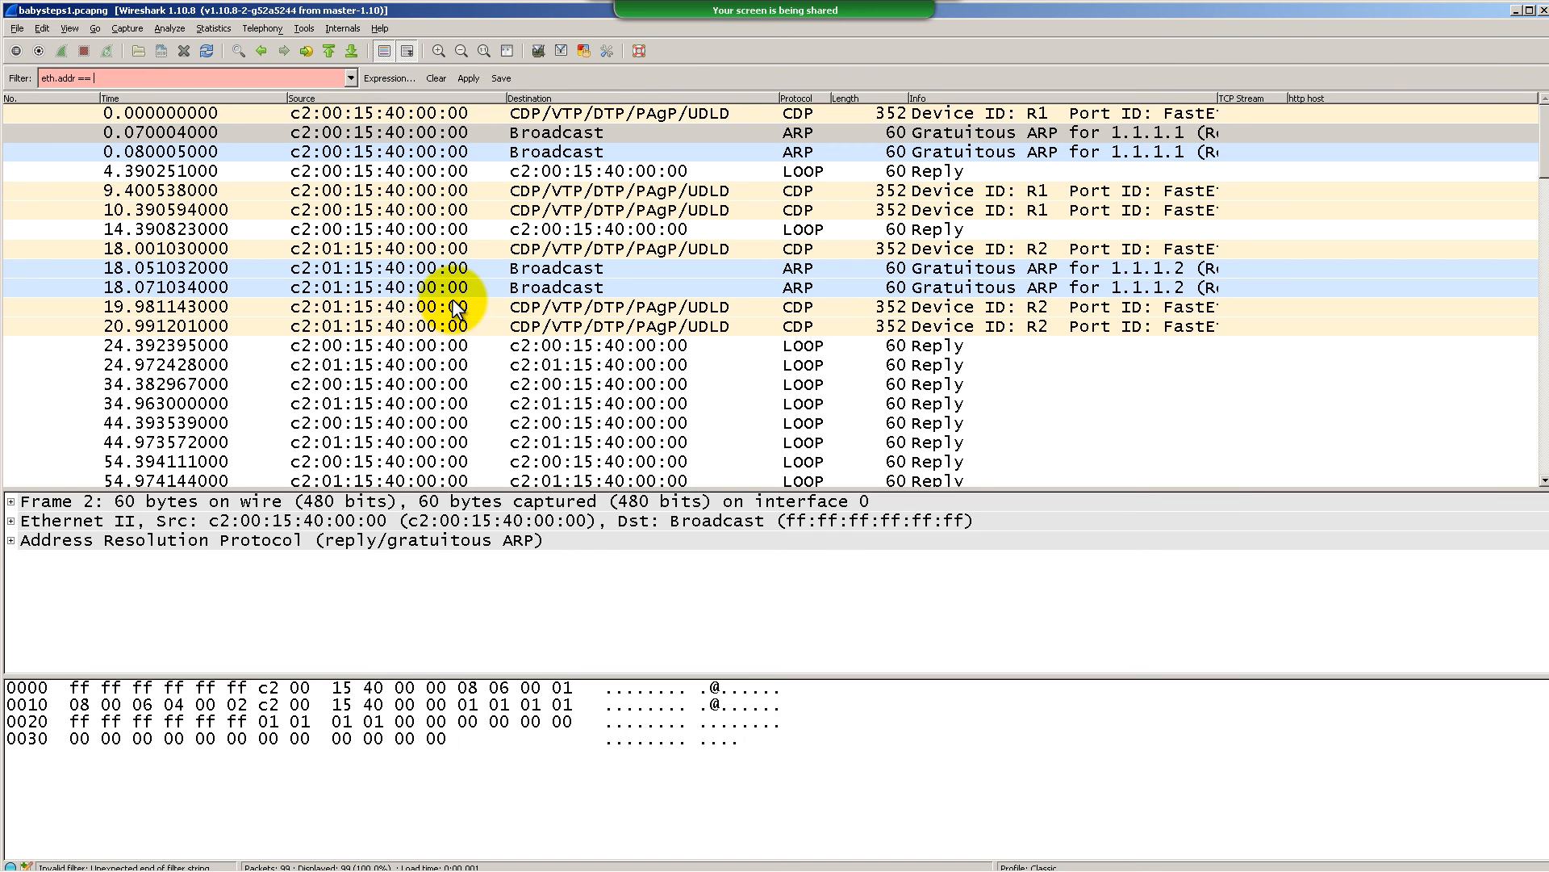
type(" c2")
key("BackSpace")
key("BackSpace")
key("BackSpace")
key("BackSpace")
type("!")
key("BackSpace")
key("BackSpace")
key("BackSpace")
key("BackSpace")
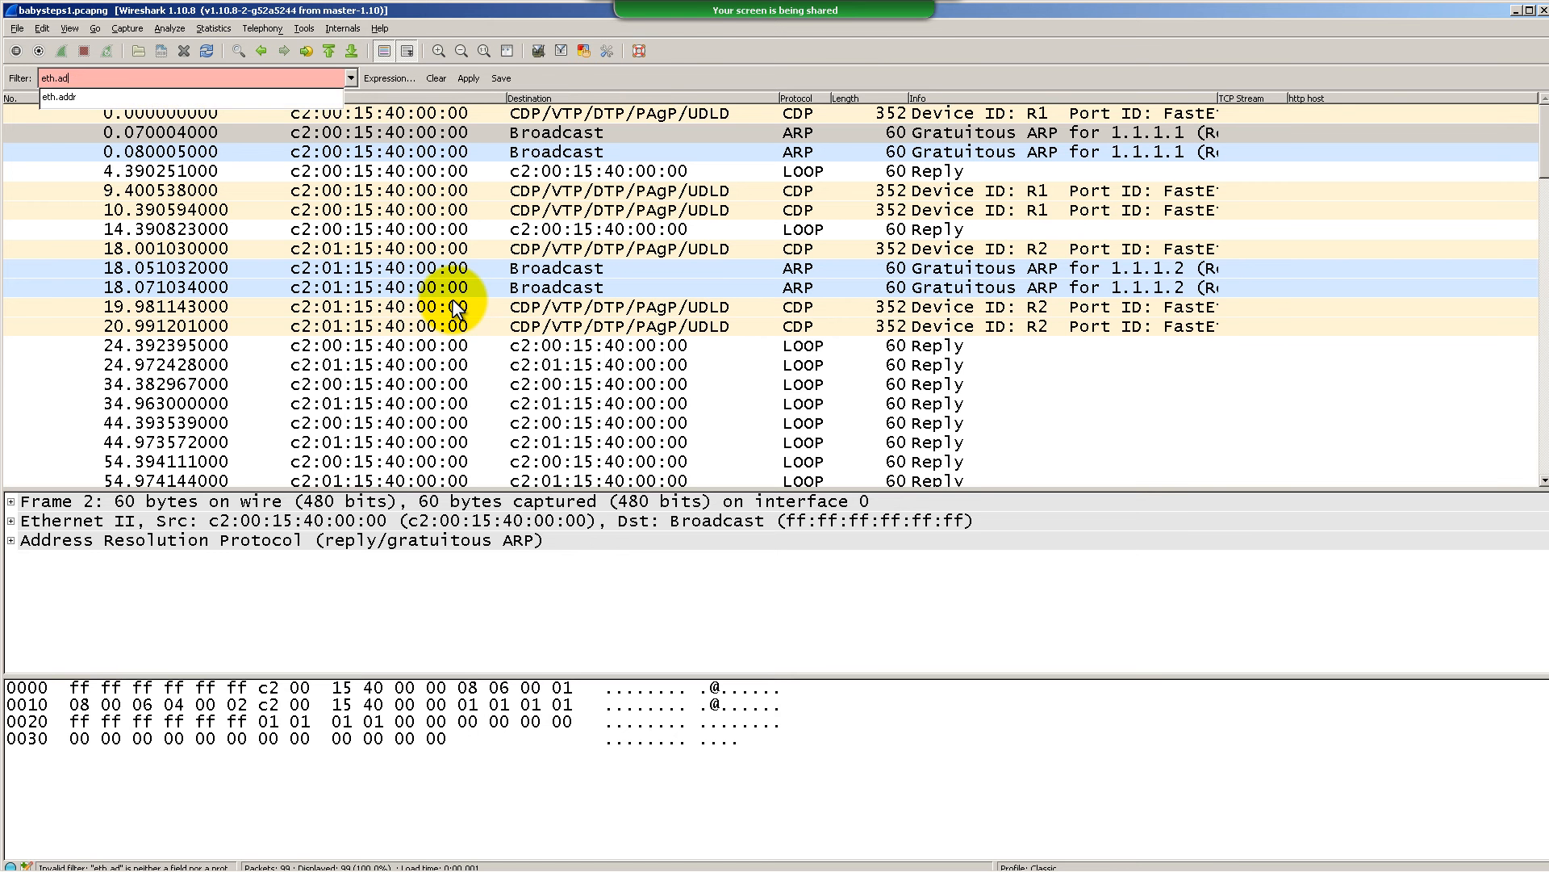
key("BackSpace")
key("BackSpace")
key("BackSpace")
key("BackSpace")
key("BackSpace")
key("BackSpace")
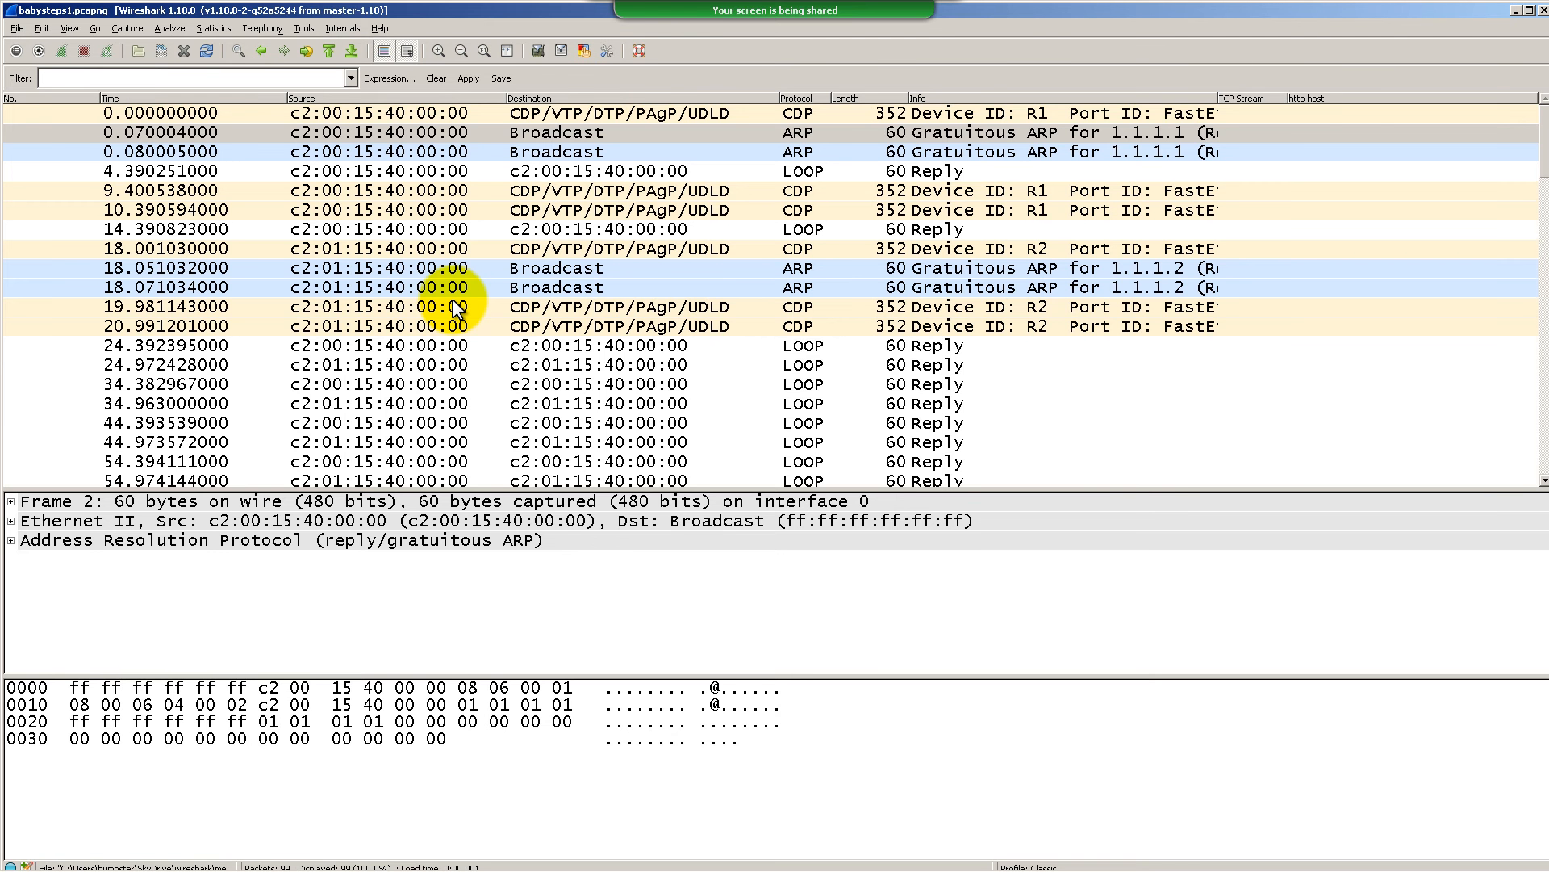
Enlarge the packet details pane, expand the Ethernet II header of frame 2, and inspect its Destination and Source addresses
left_click(372, 132)
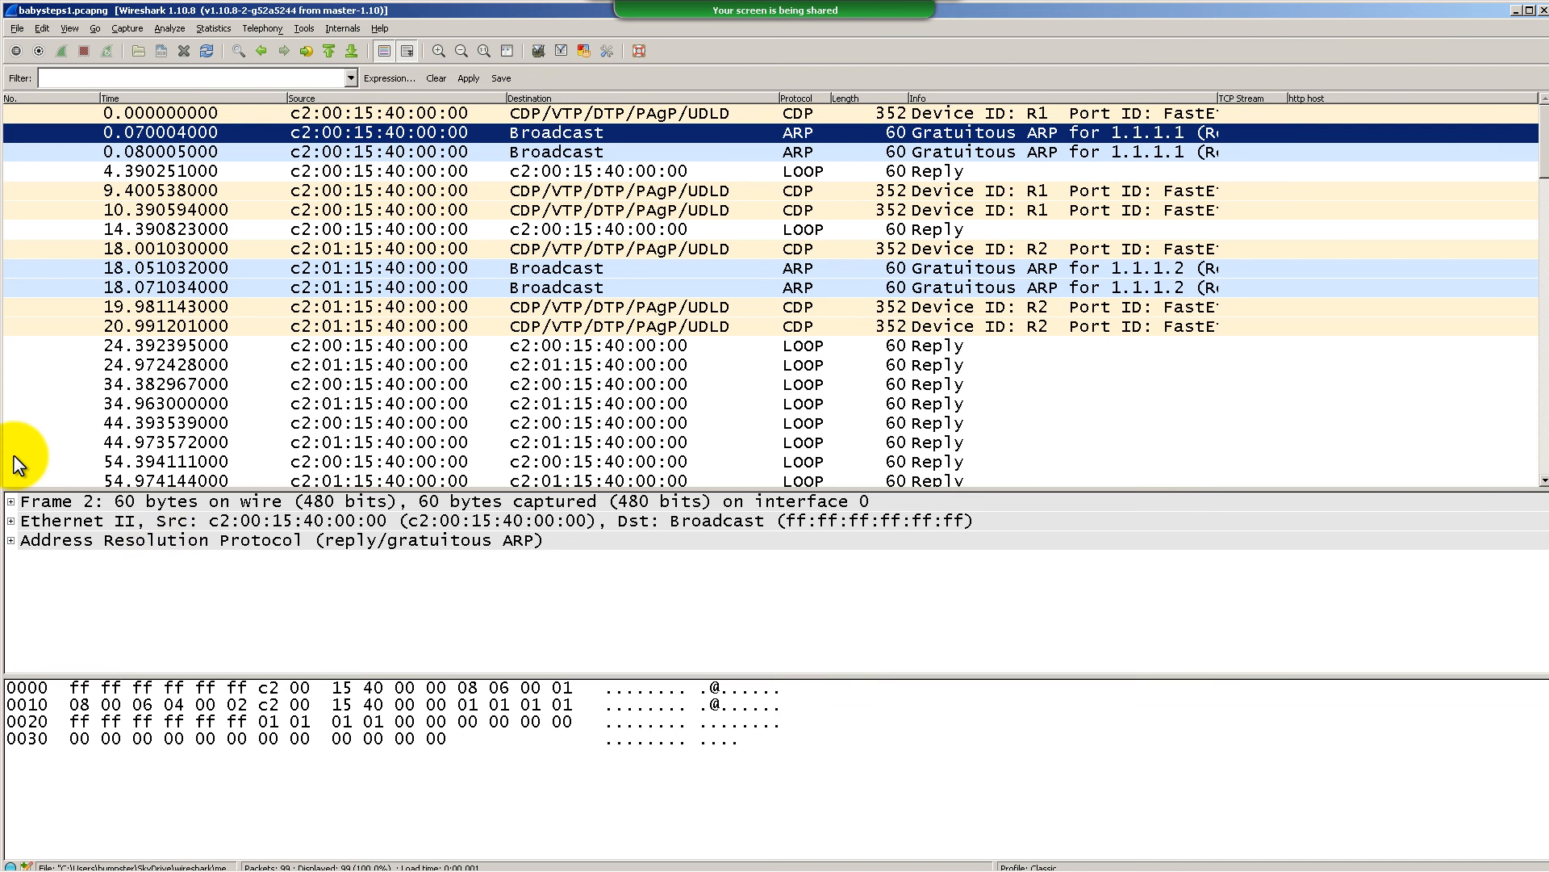
left_click_drag(15, 488, 16, 436)
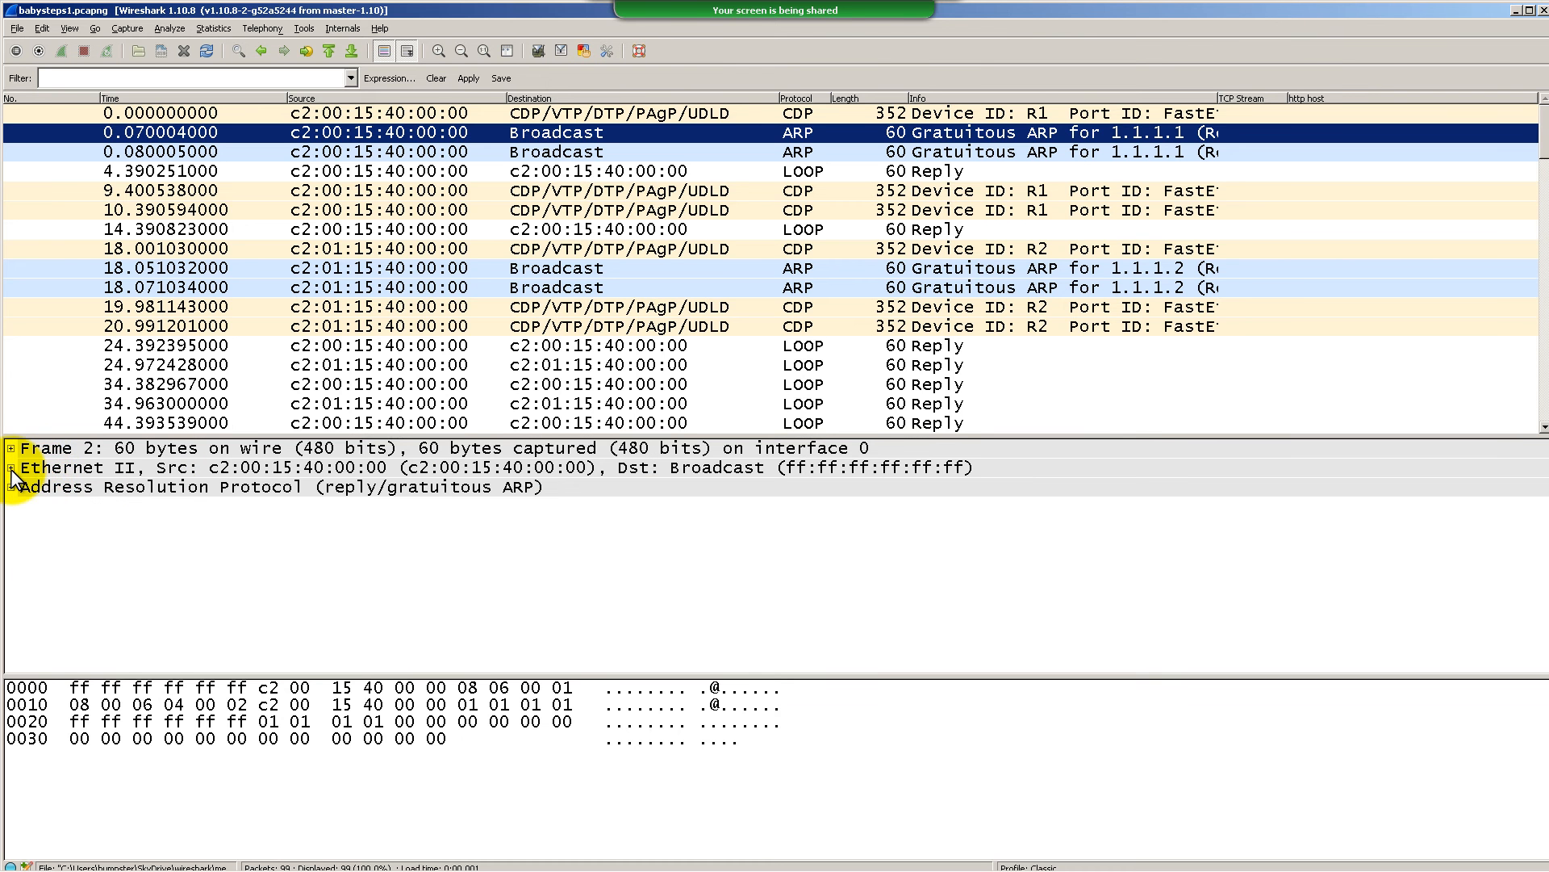
left_click(11, 468)
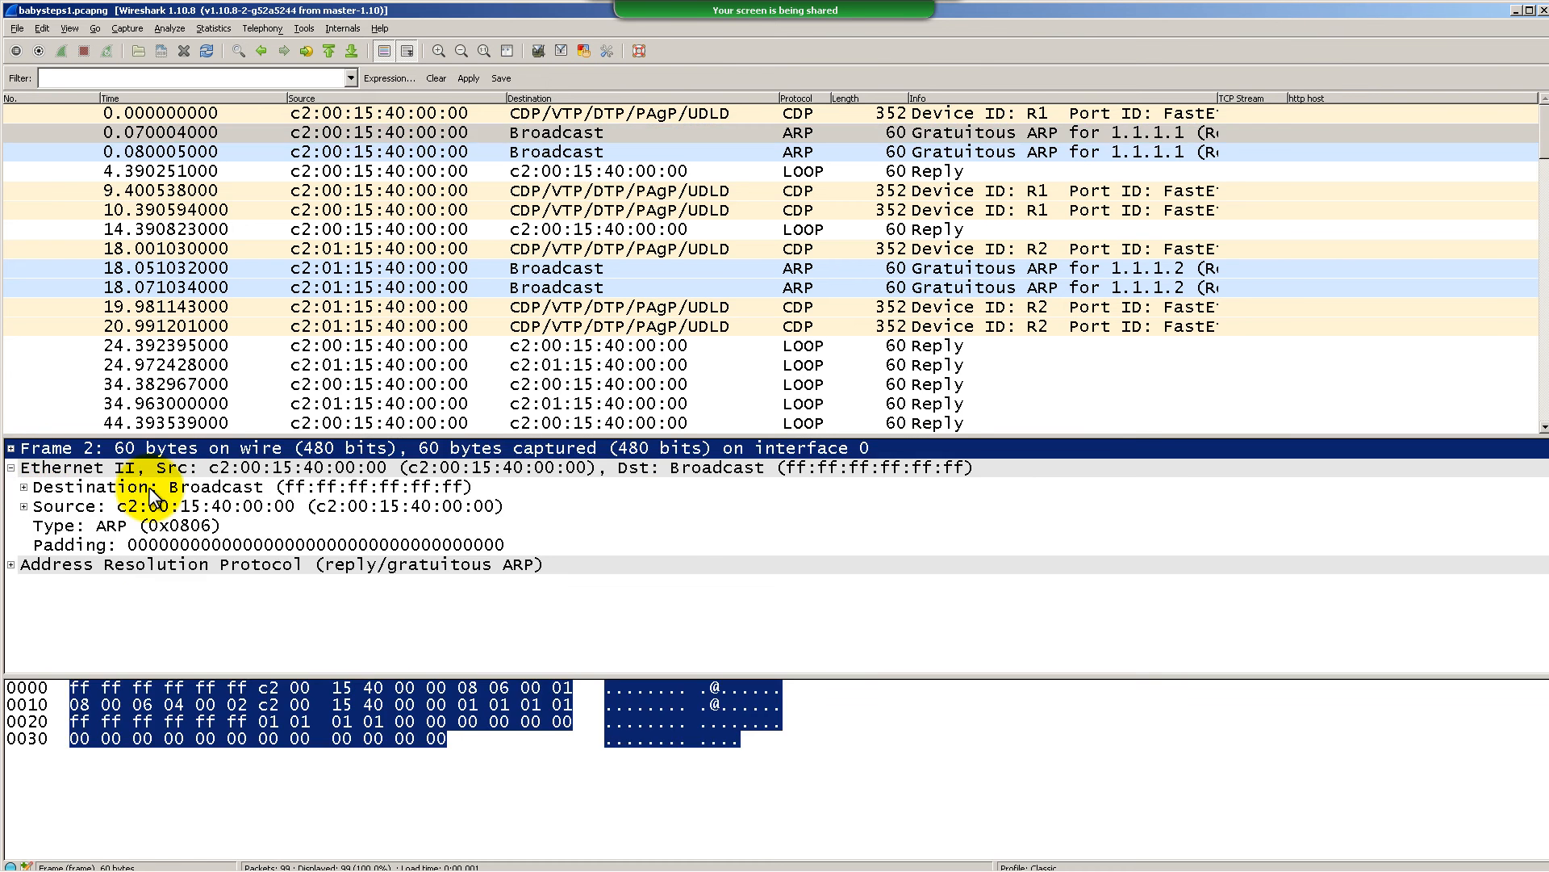
left_click(242, 487)
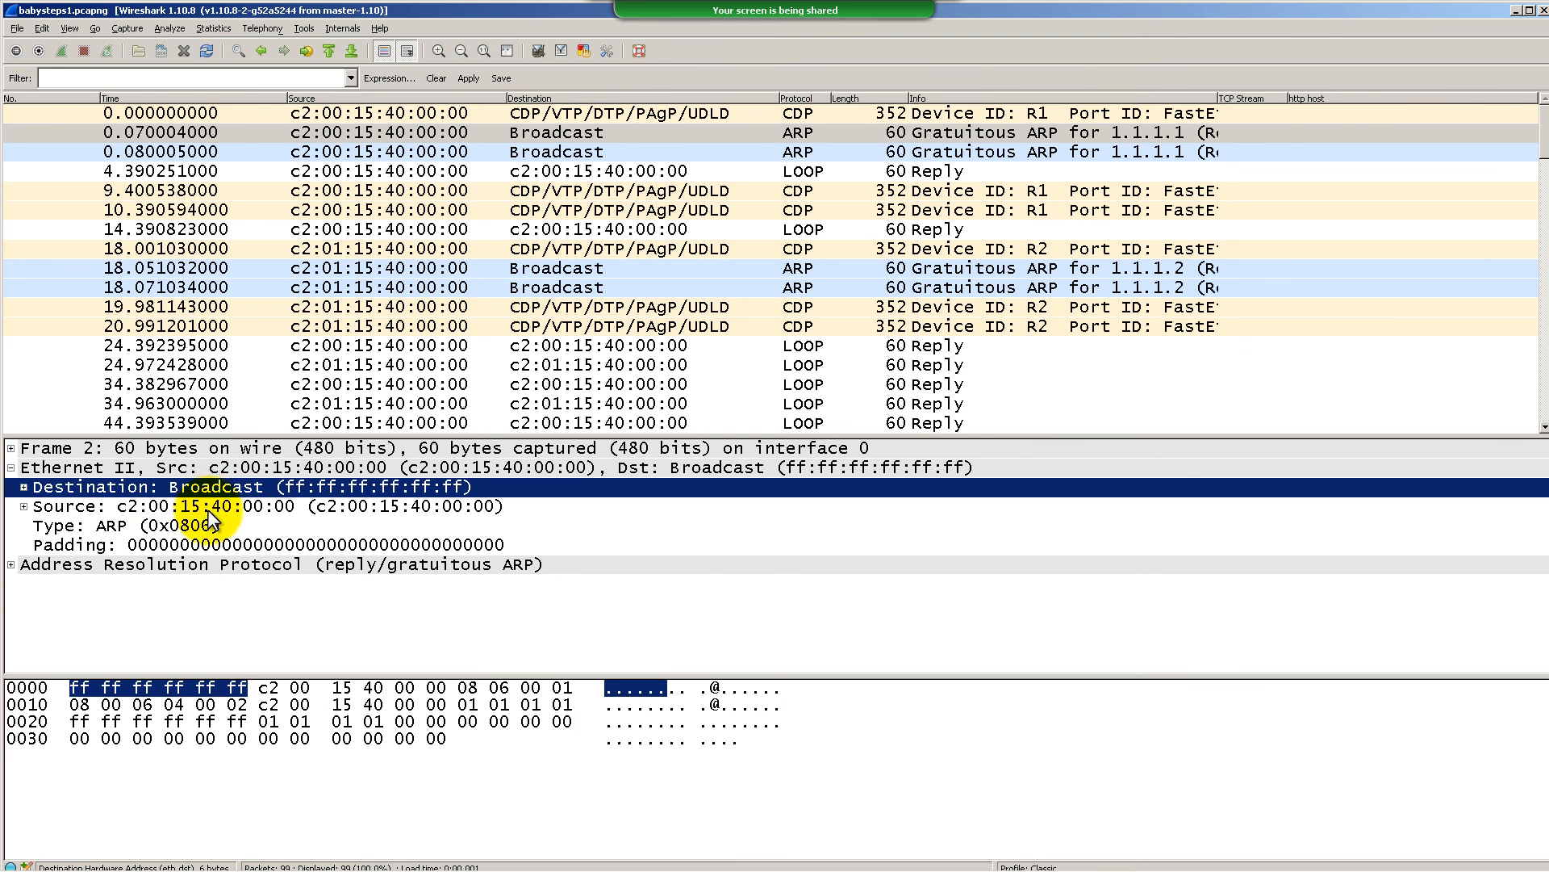
left_click(212, 507)
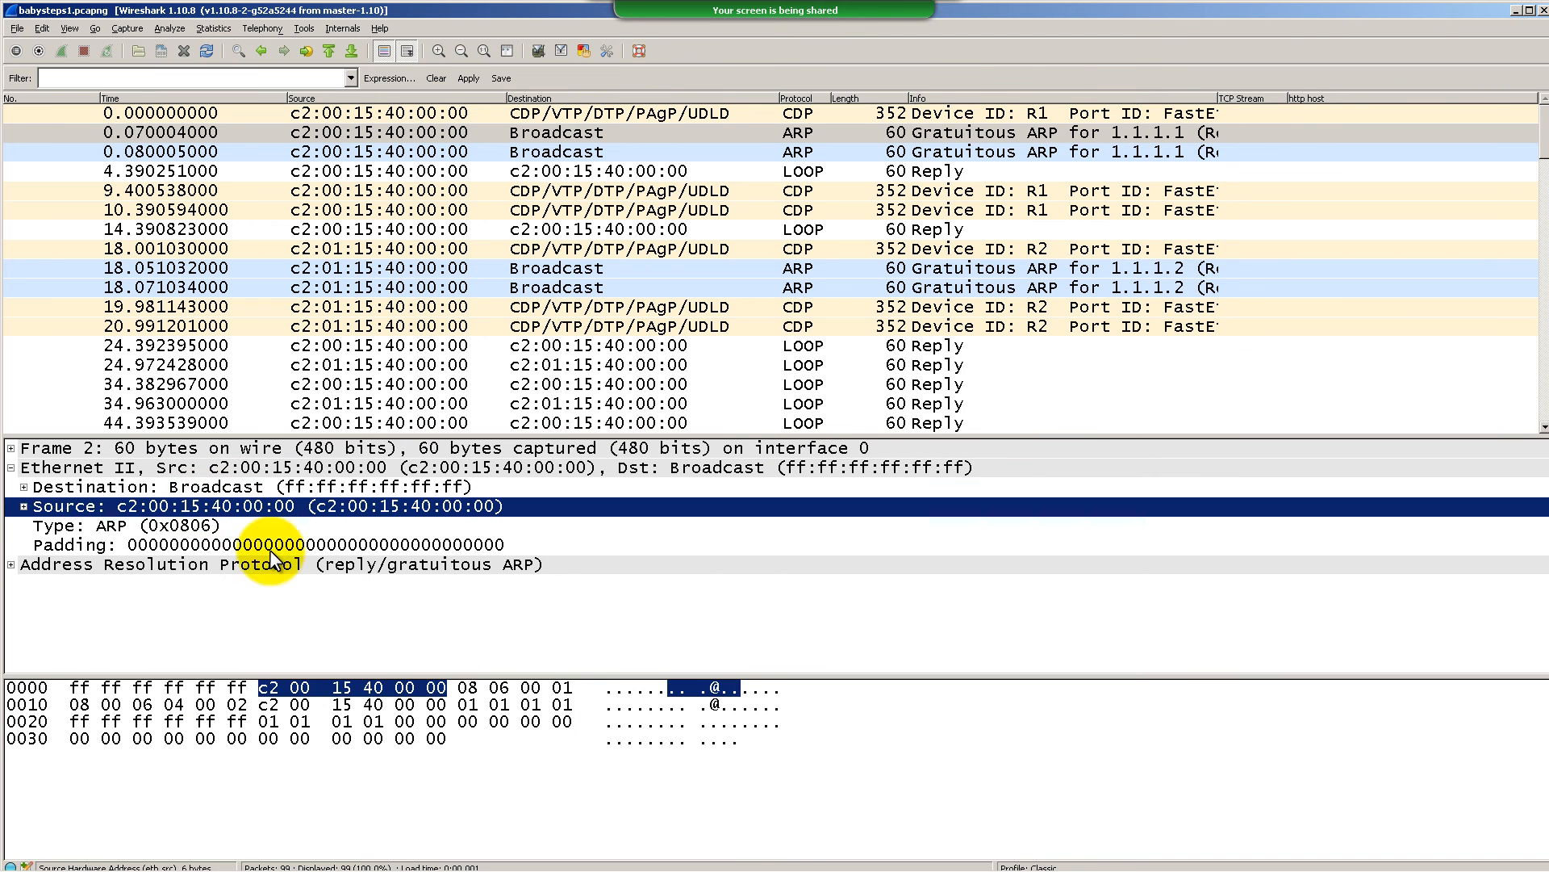
Circle the expanded Ethernet II fields with a freehand annotation and clear it
right_click(148, 515)
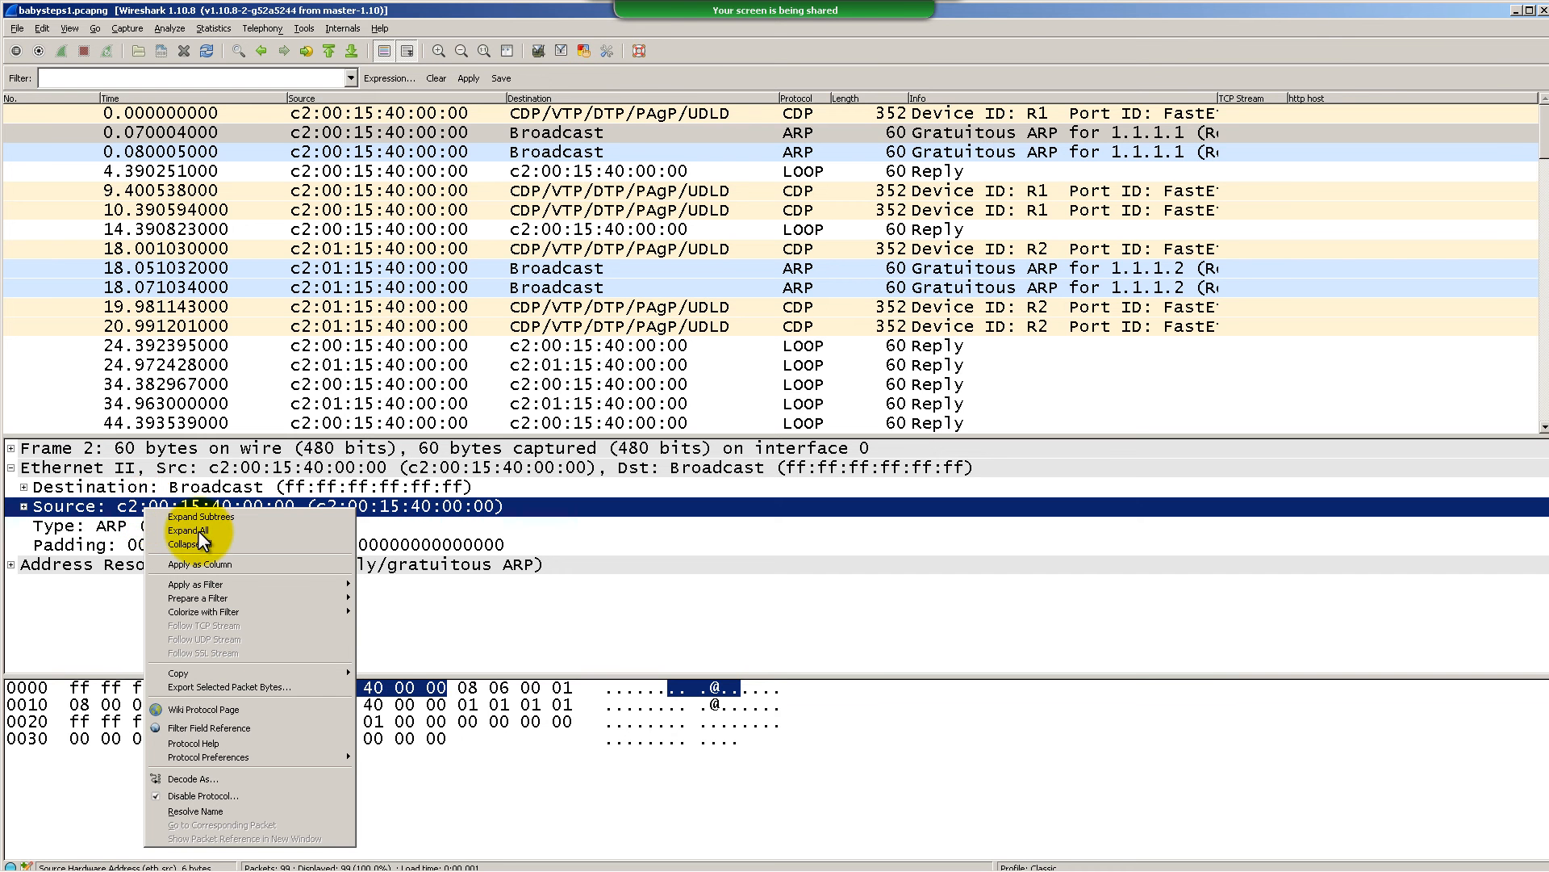
mouse_move(238, 587)
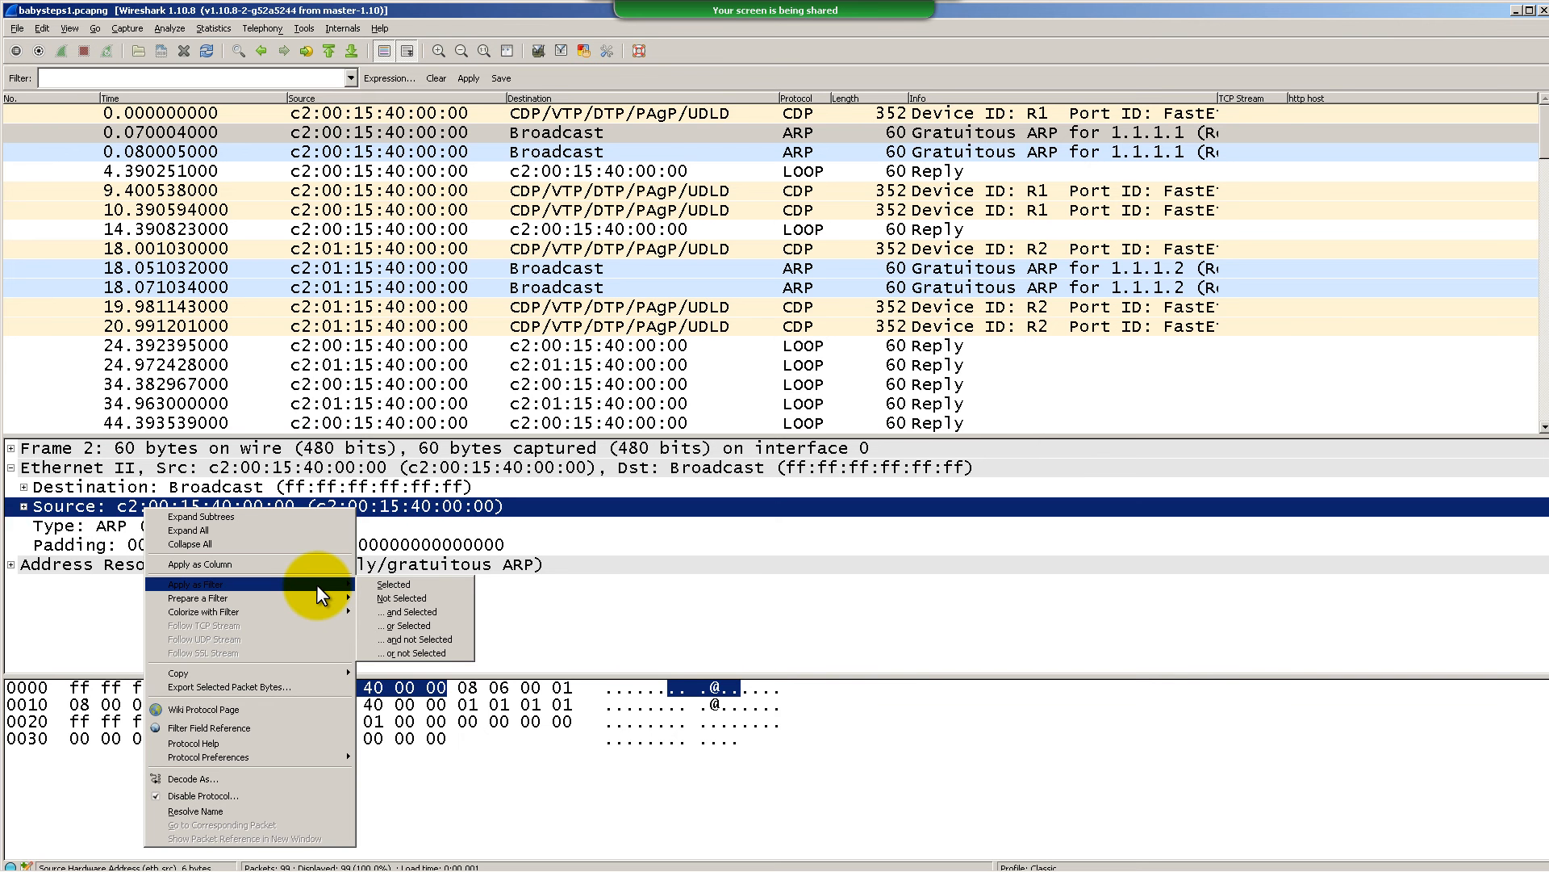
left_click(210, 507)
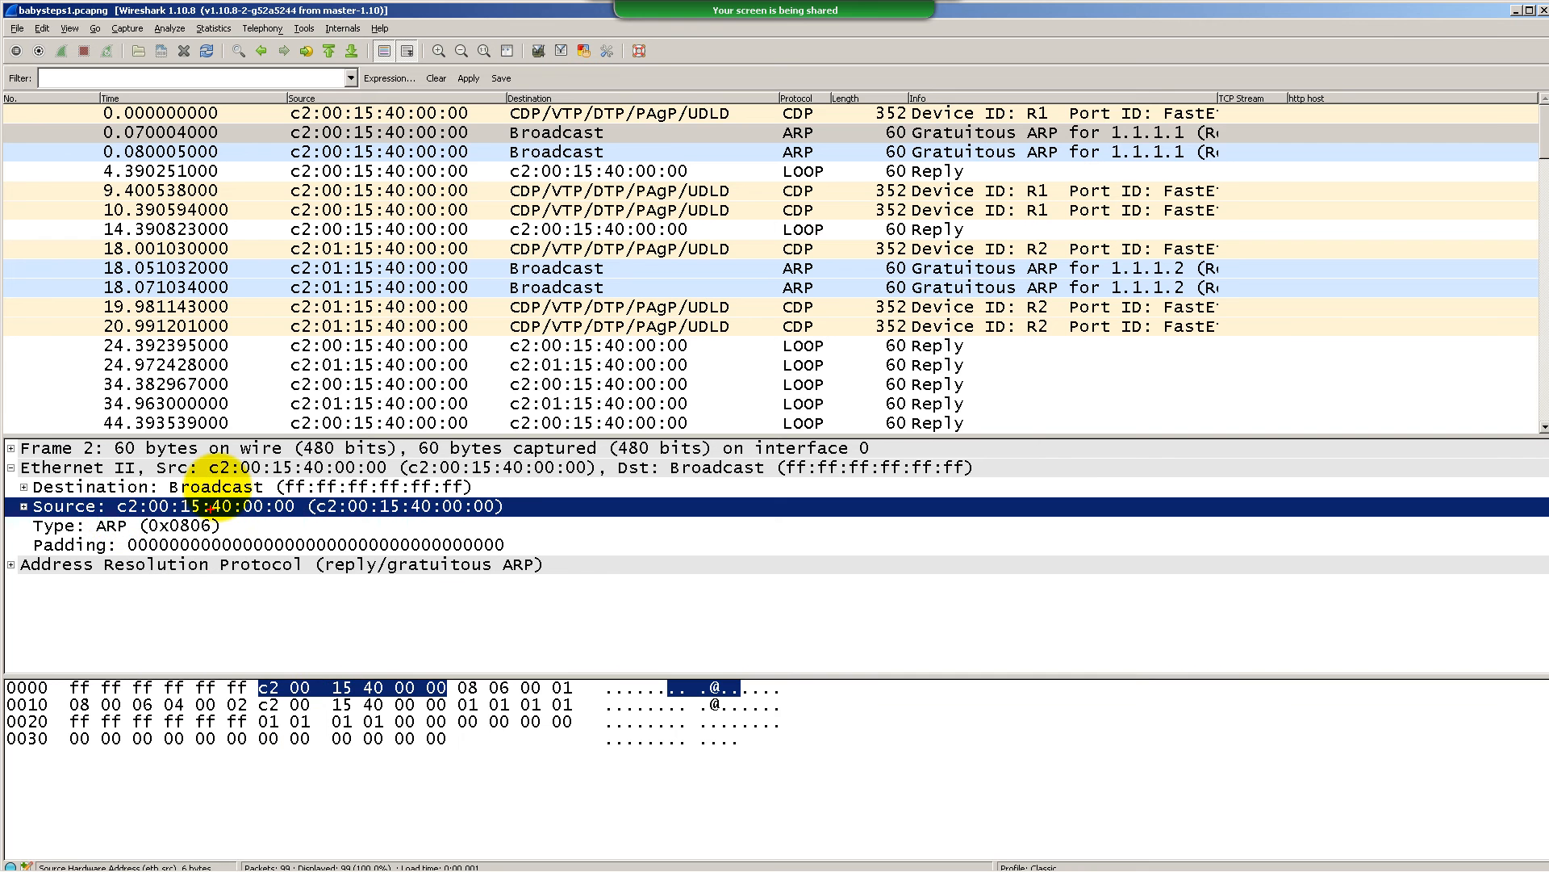
mouse_move(214, 462)
left_mouse_down()
mouse_move(16, 546)
mouse_move(507, 490)
mouse_move(199, 458)
left_mouse_up()
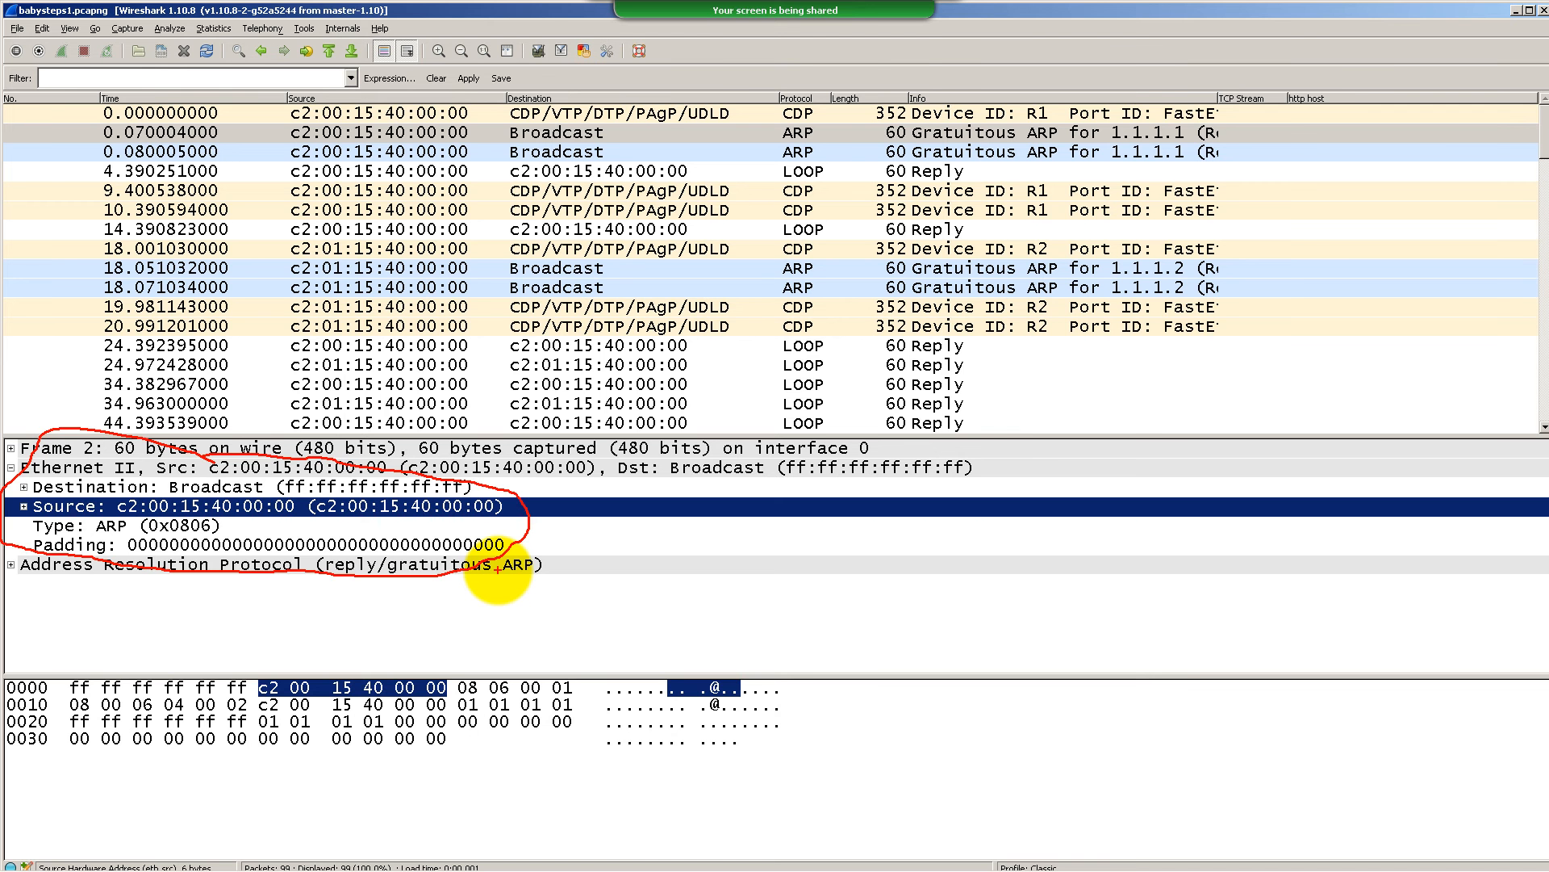
key("Escape")
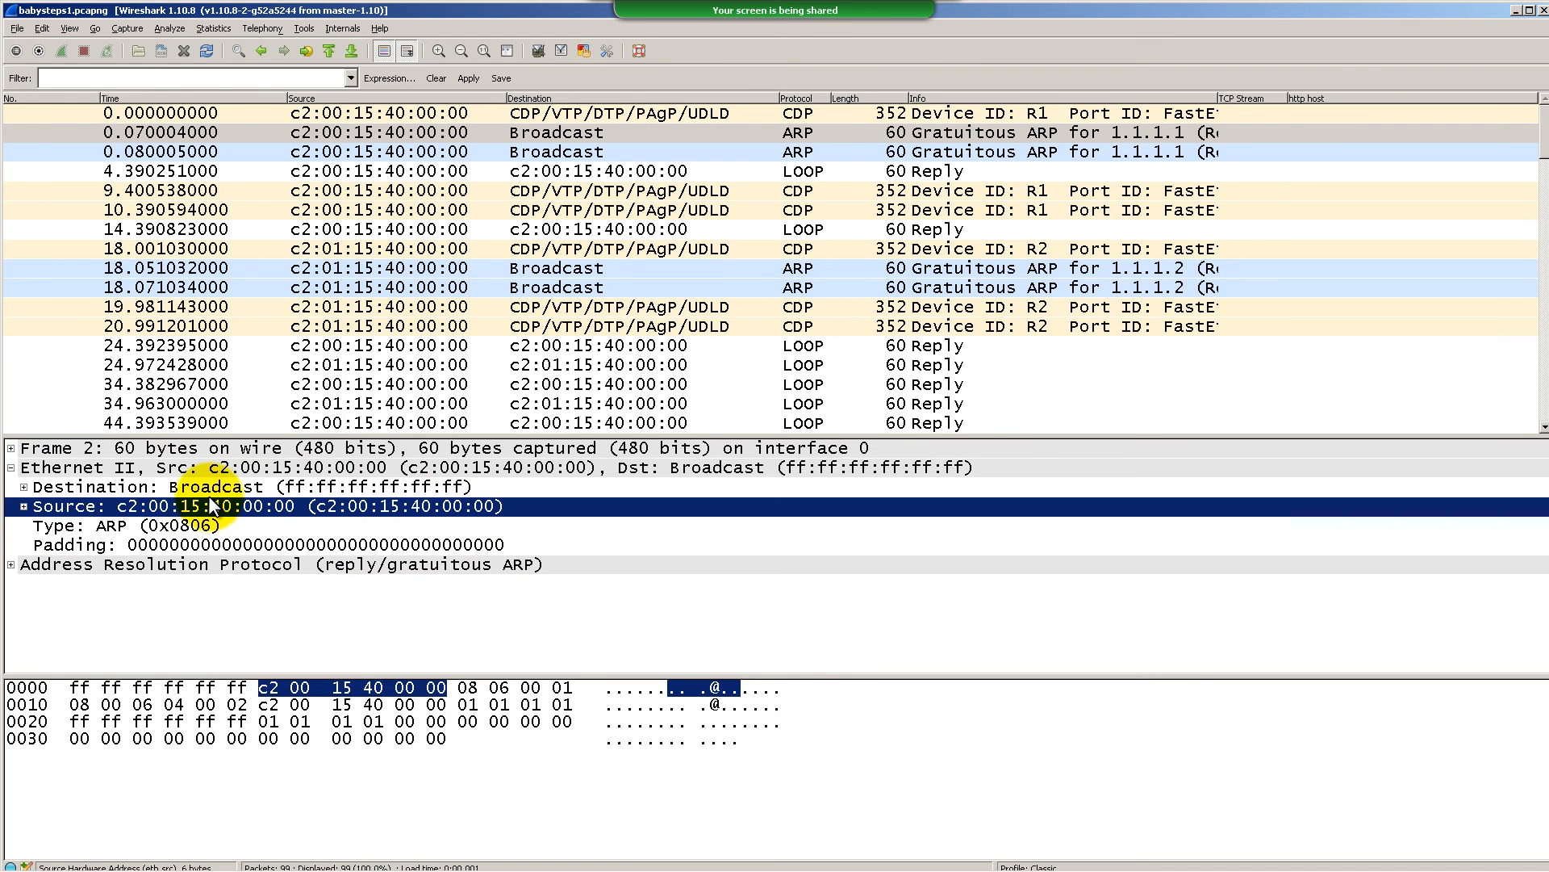
Apply the Ethernet II Source address of frame 2 as a Selected display filter, eth.src == c2:00:15:40:00:00
right_click(208, 497)
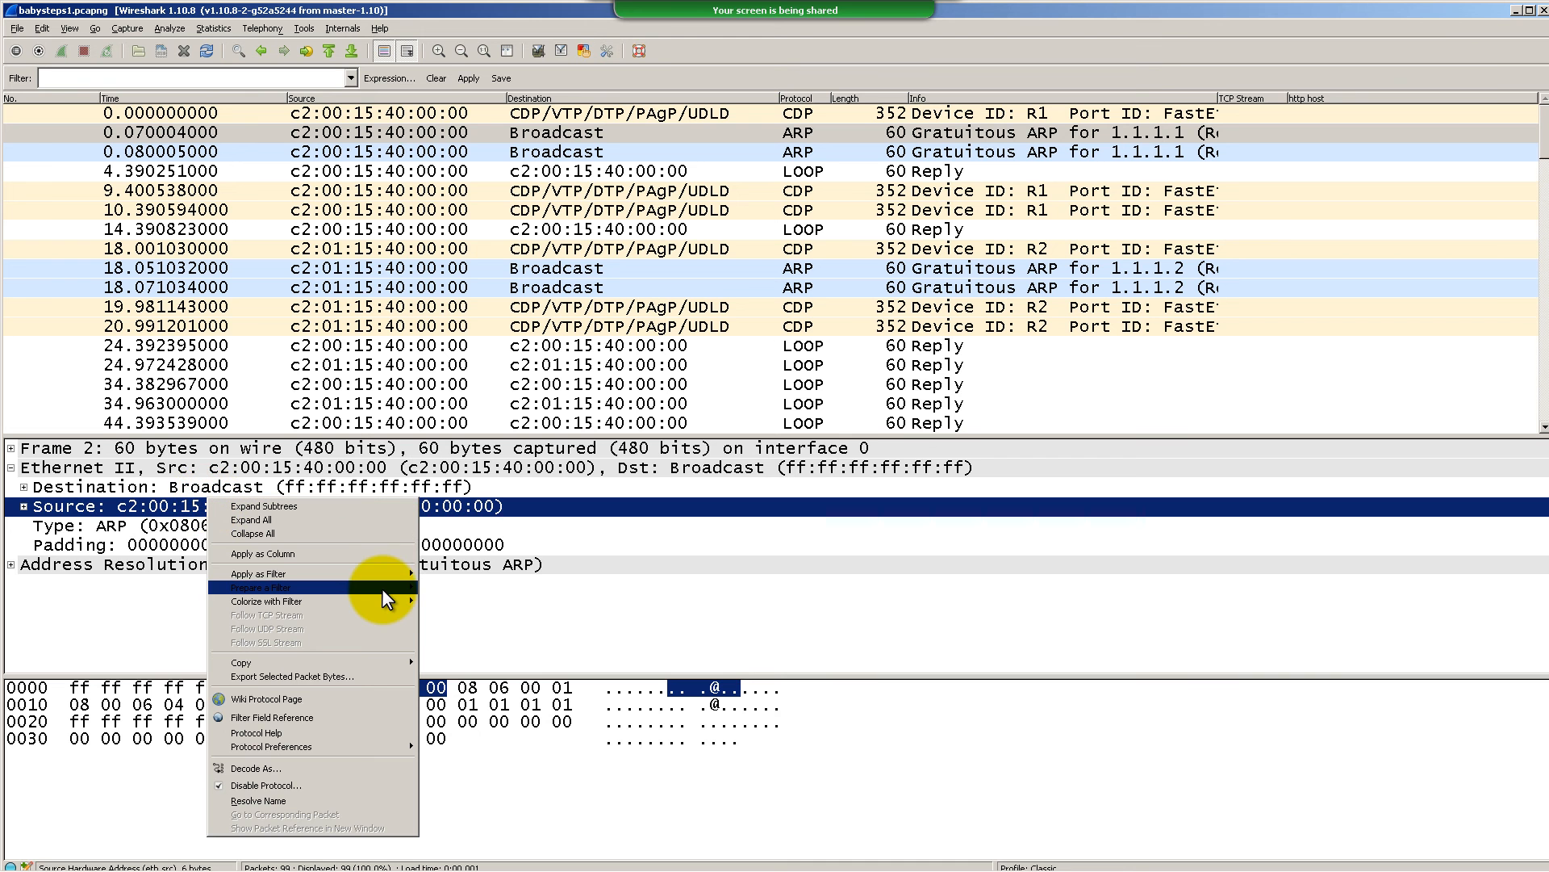
mouse_move(405, 568)
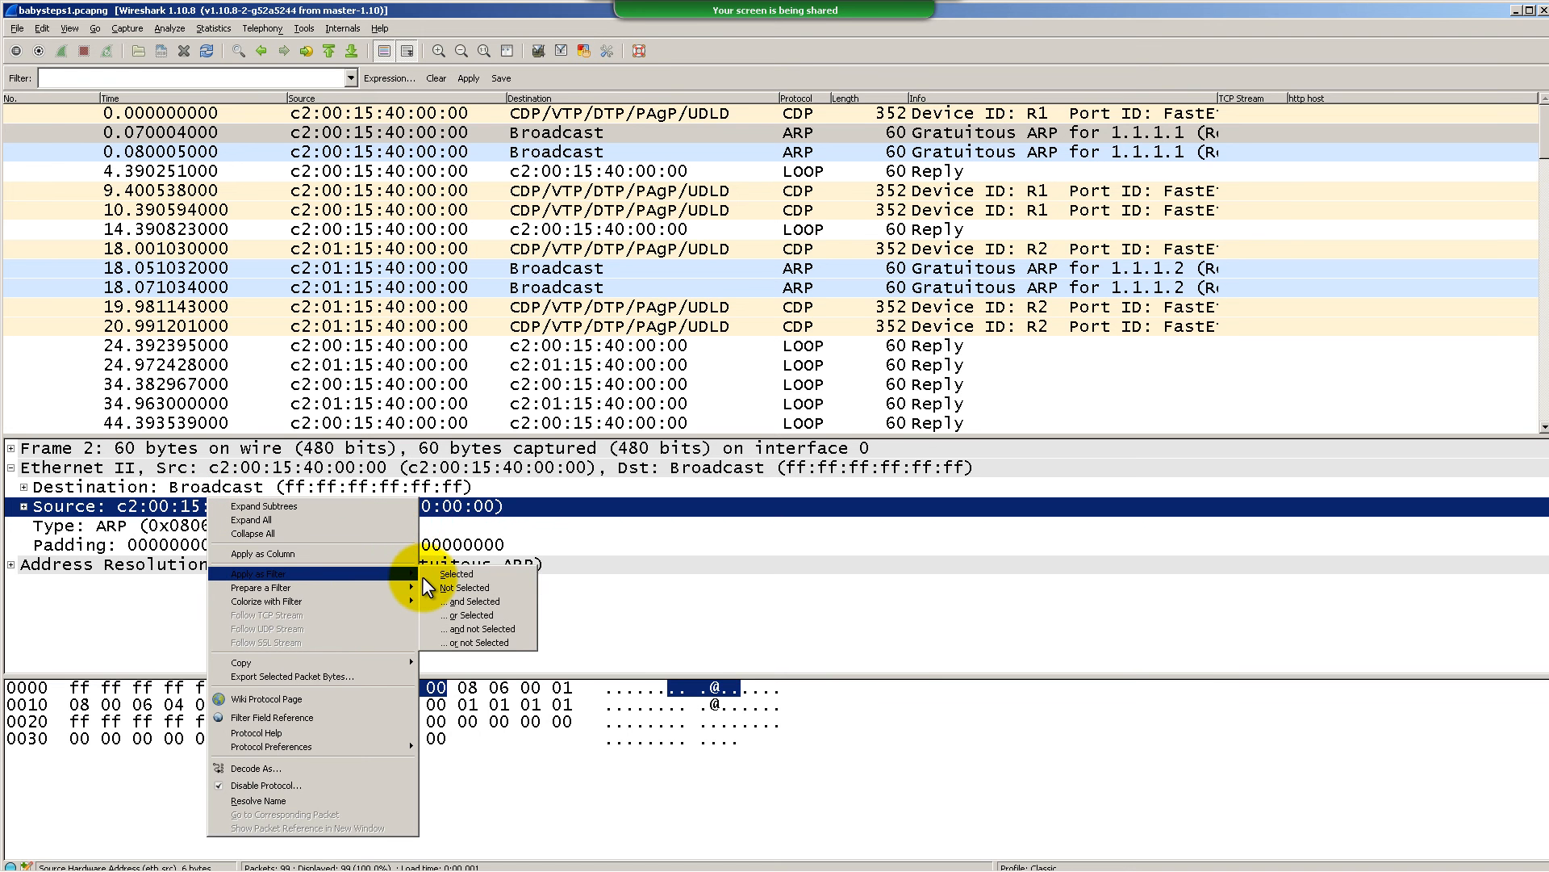
left_click(447, 578)
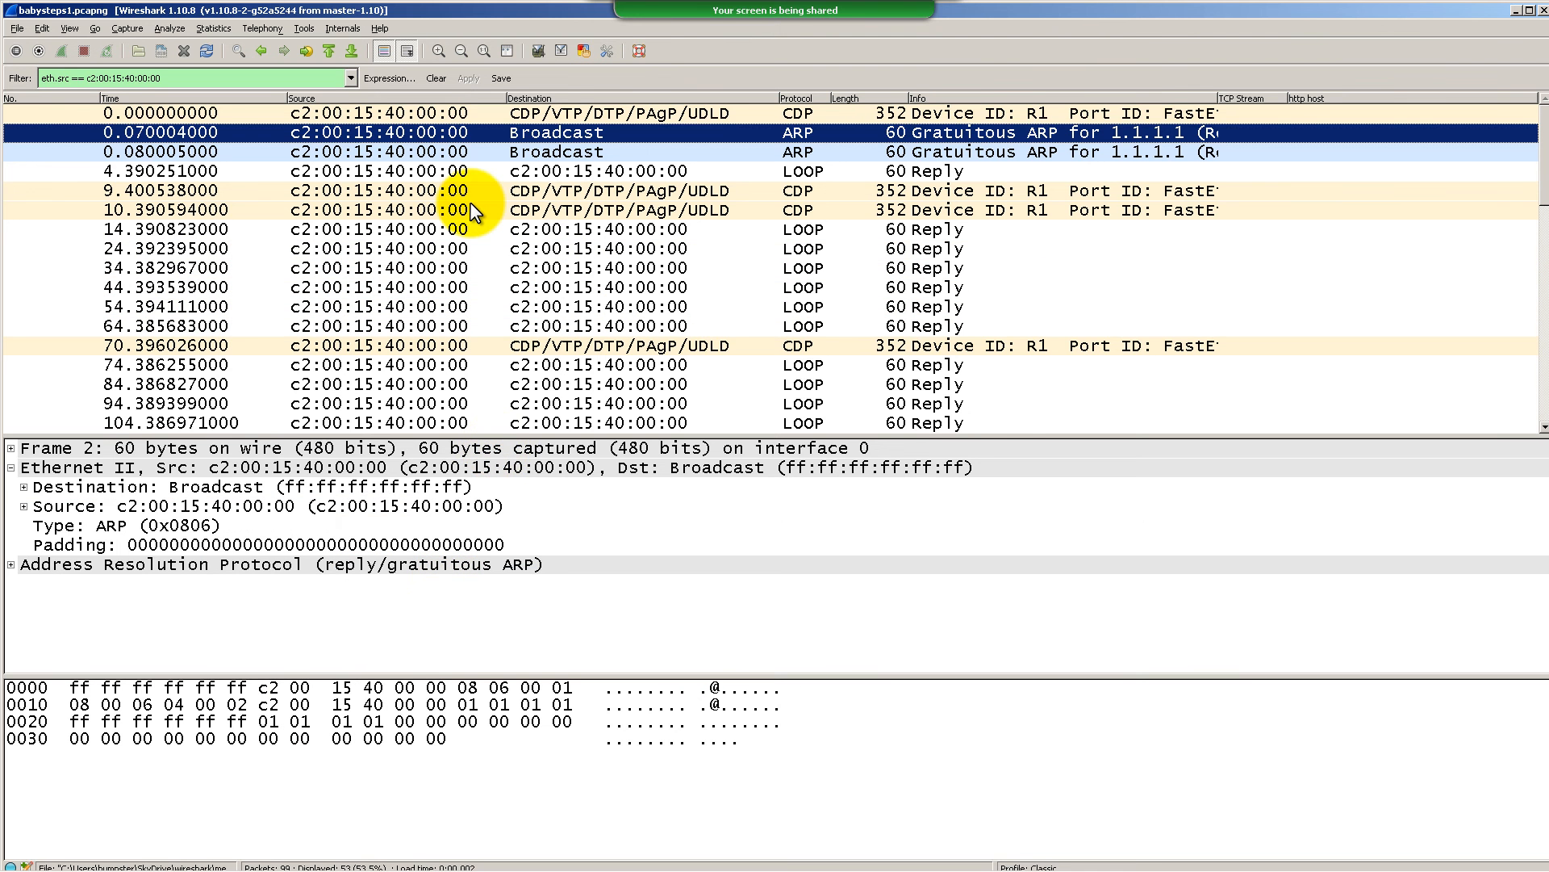
Look through the packets filtered by source MAC address and inspect the LOOP Reply frames 38 and 42
scroll(464, 171, "down", 2)
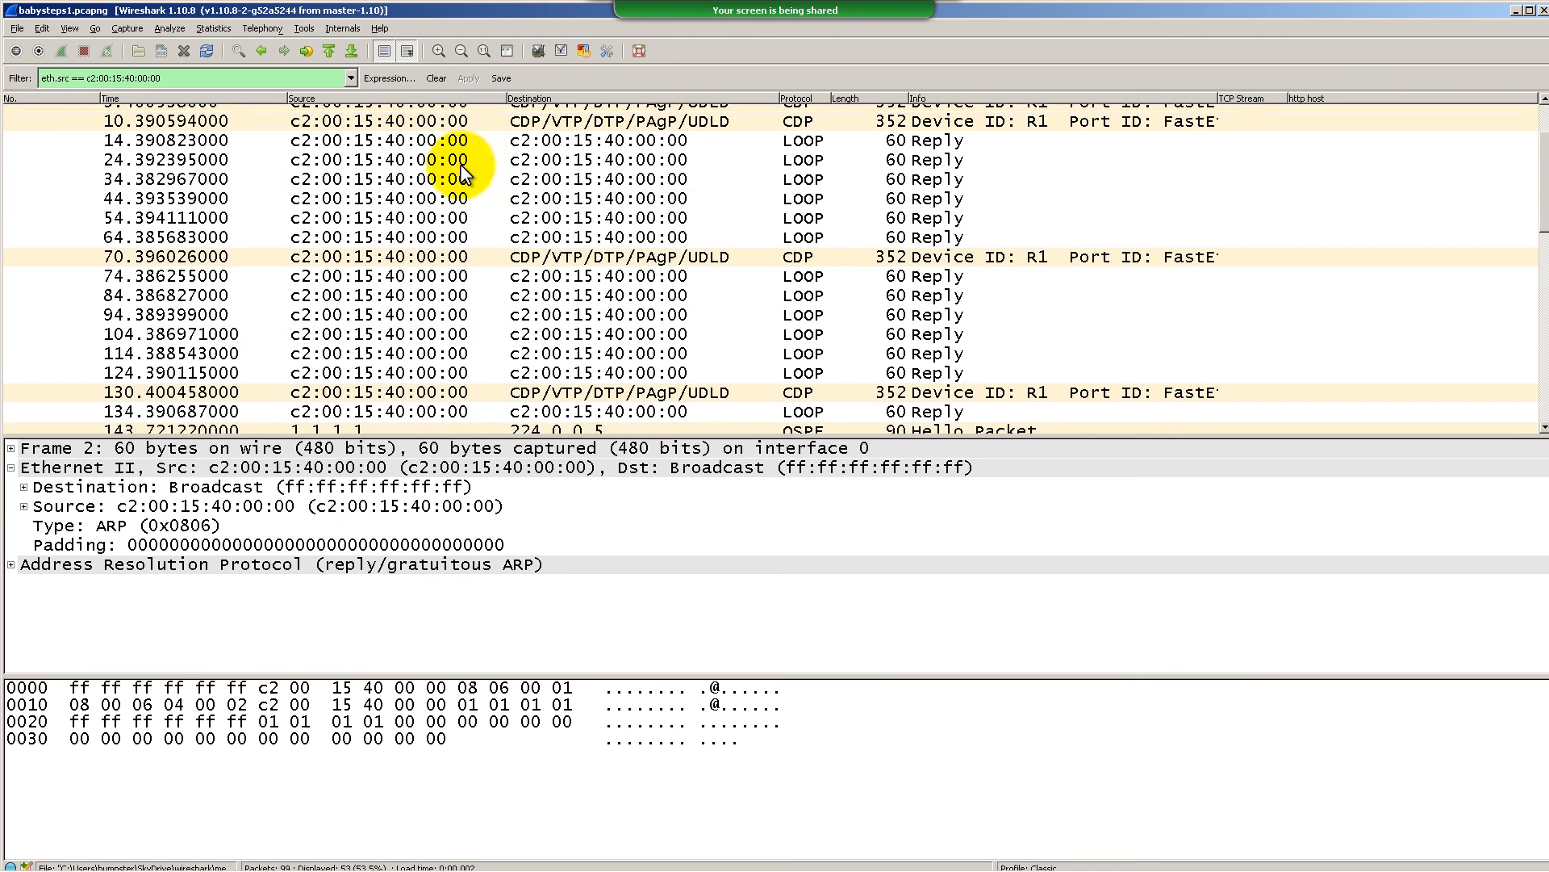
scroll(464, 171, "up", 2)
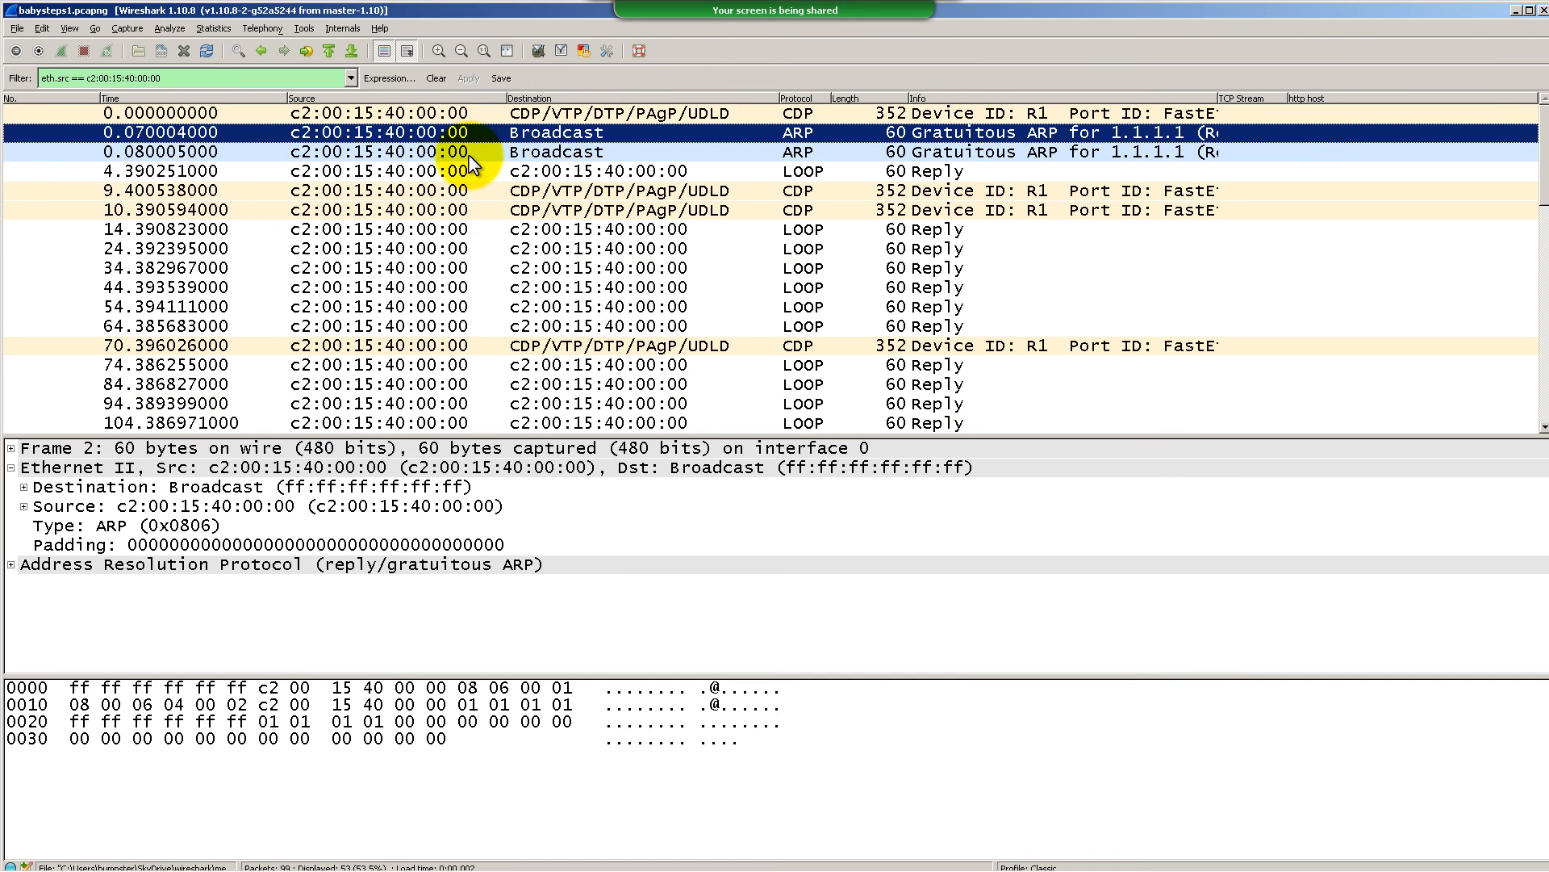
scroll(452, 176, "down", 10)
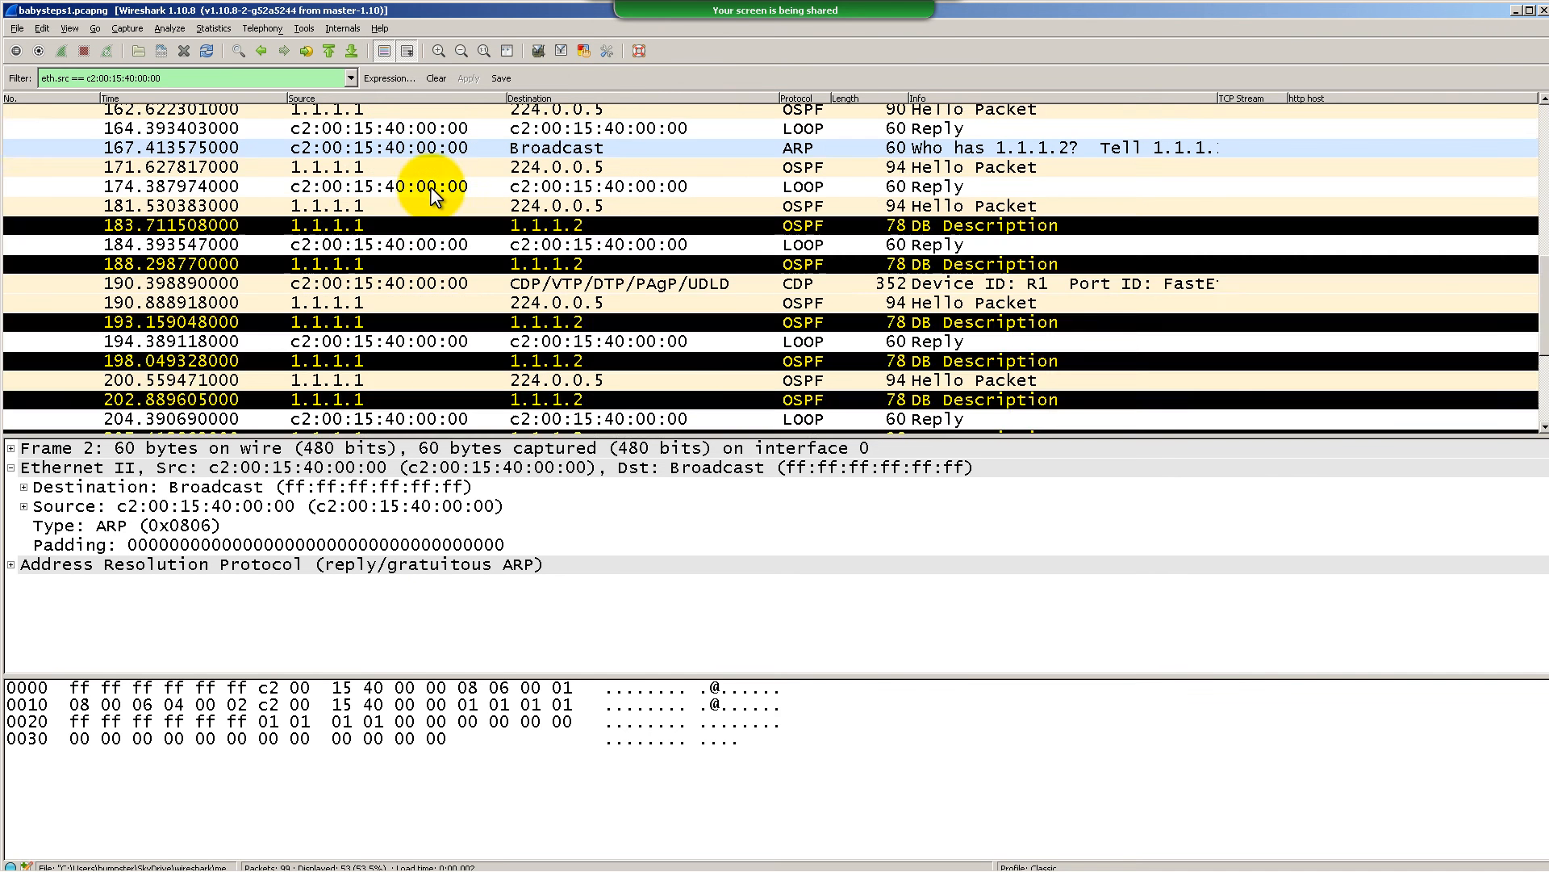
scroll(444, 206, "up", 4)
scroll(381, 305, "up", 1)
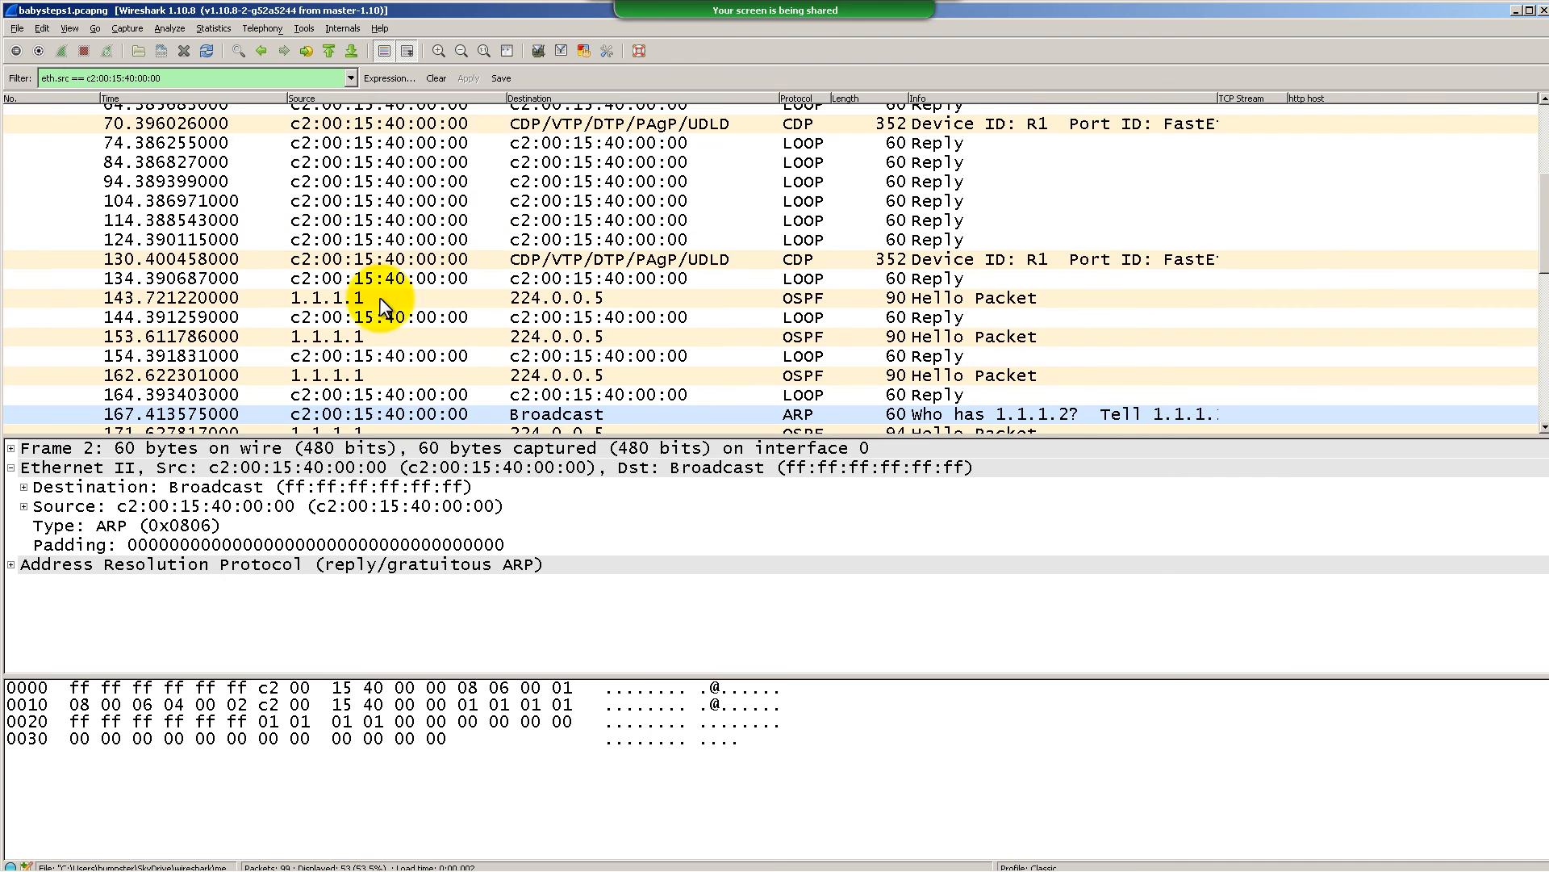
left_click(571, 279)
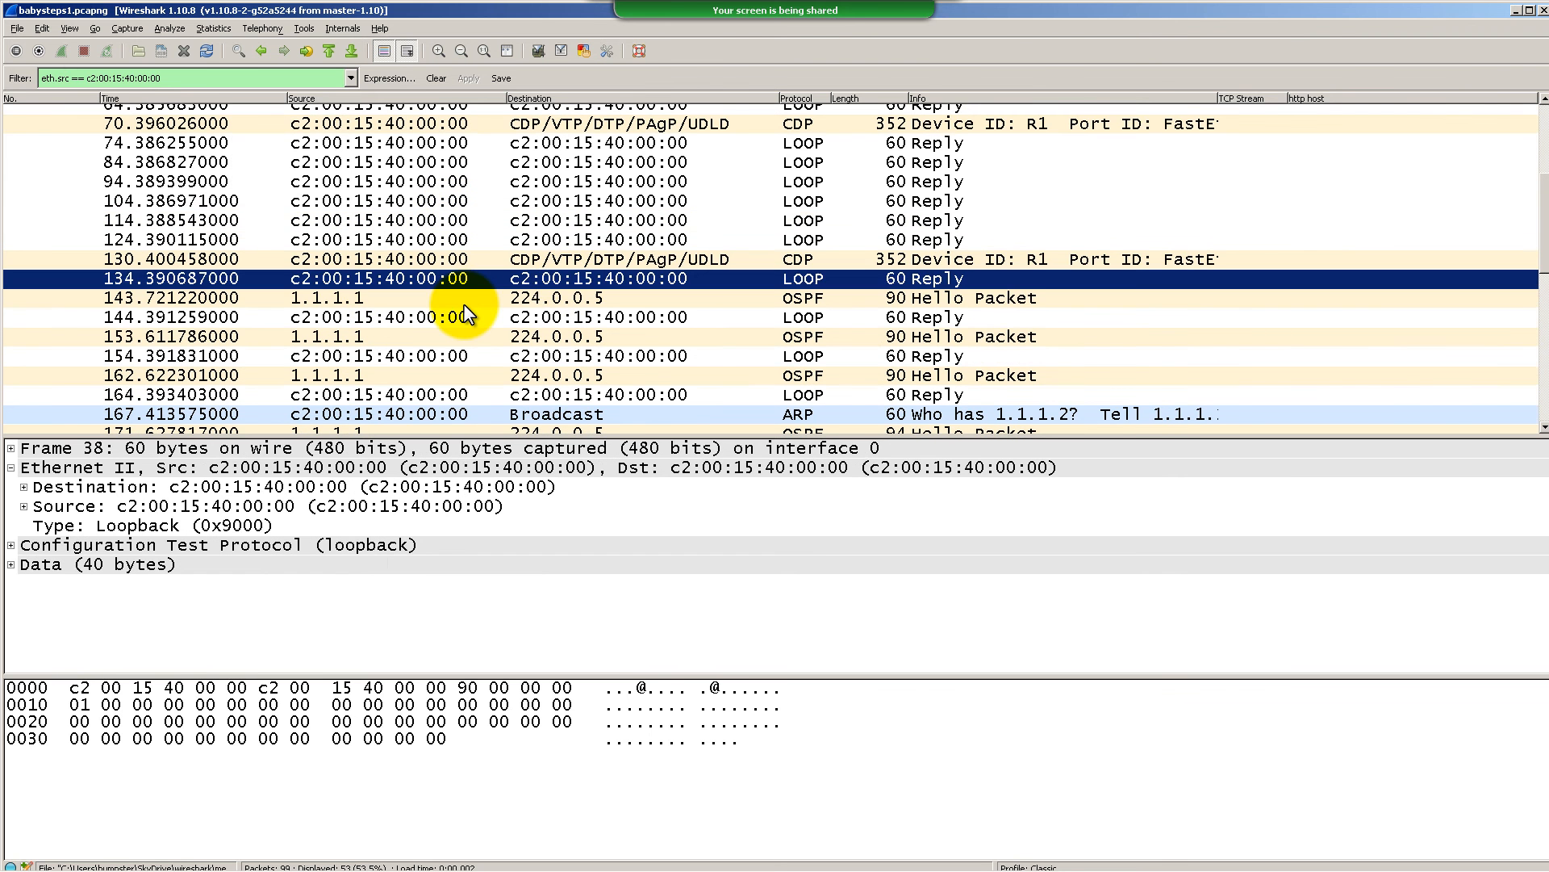
left_click(536, 317)
scroll(402, 365, "down", 3)
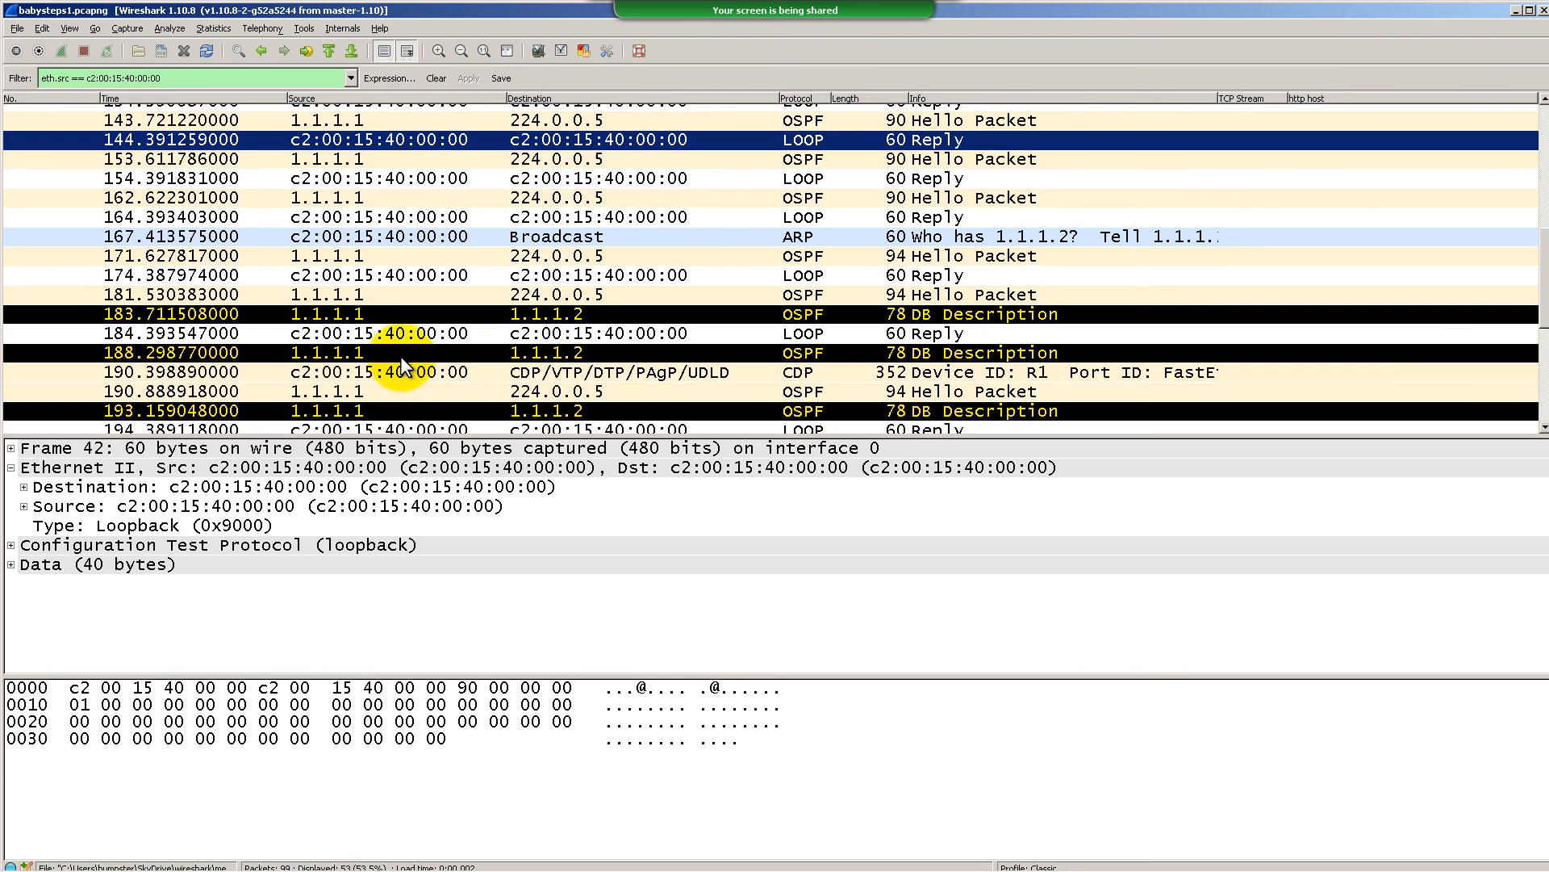
Review the whole filtered packet list and inspect the Ethernet source of the OSPF DB Description frames 78 and 84
scroll(513, 357, "up", 9)
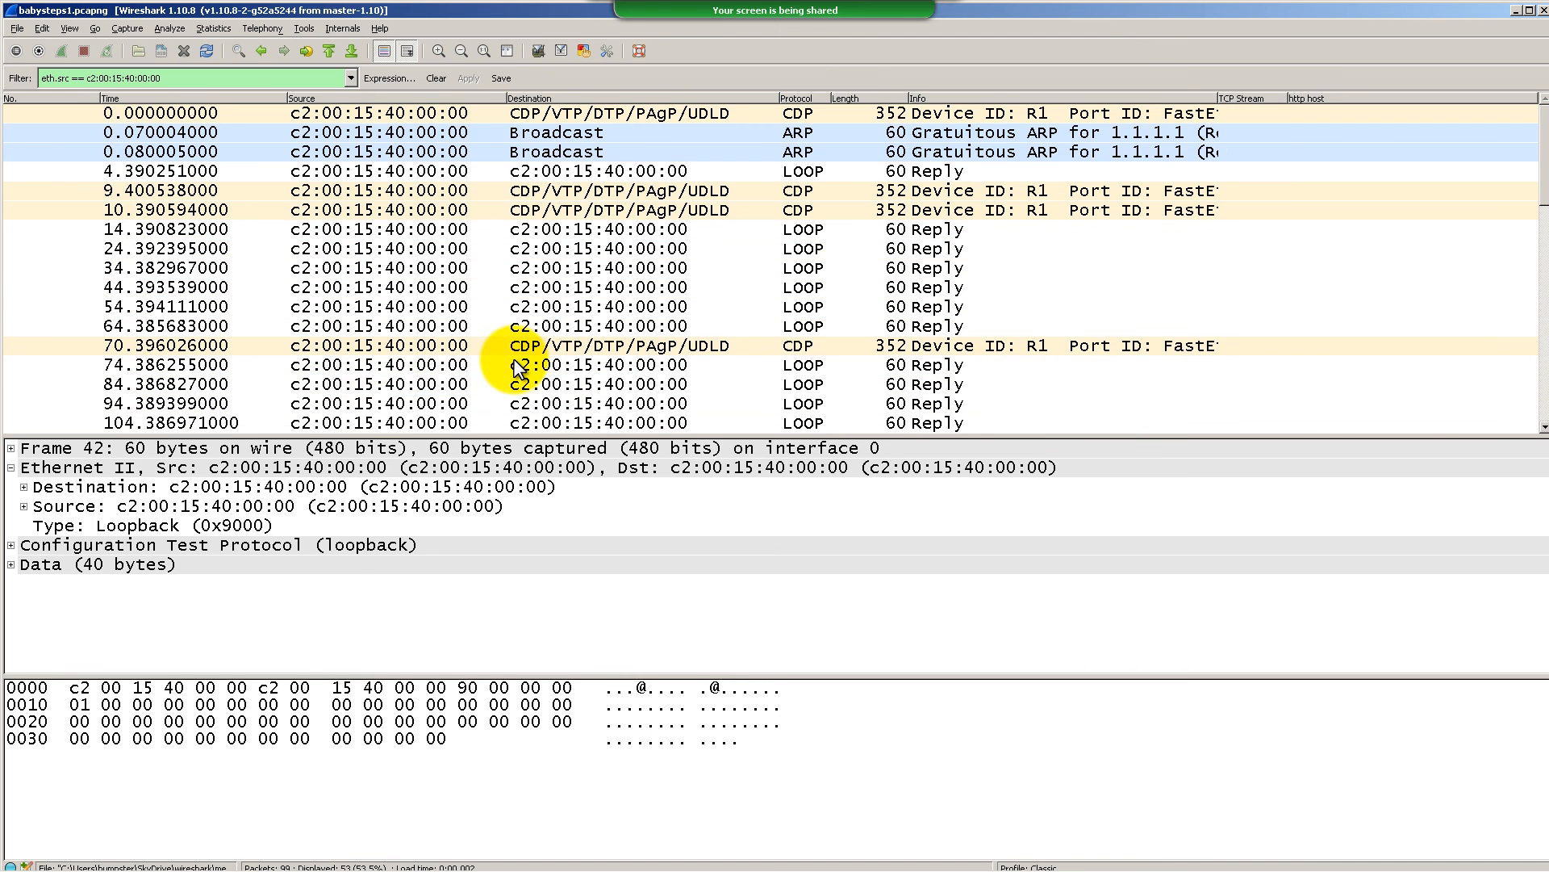
scroll(516, 370, "down", 9)
scroll(668, 393, "down", 1)
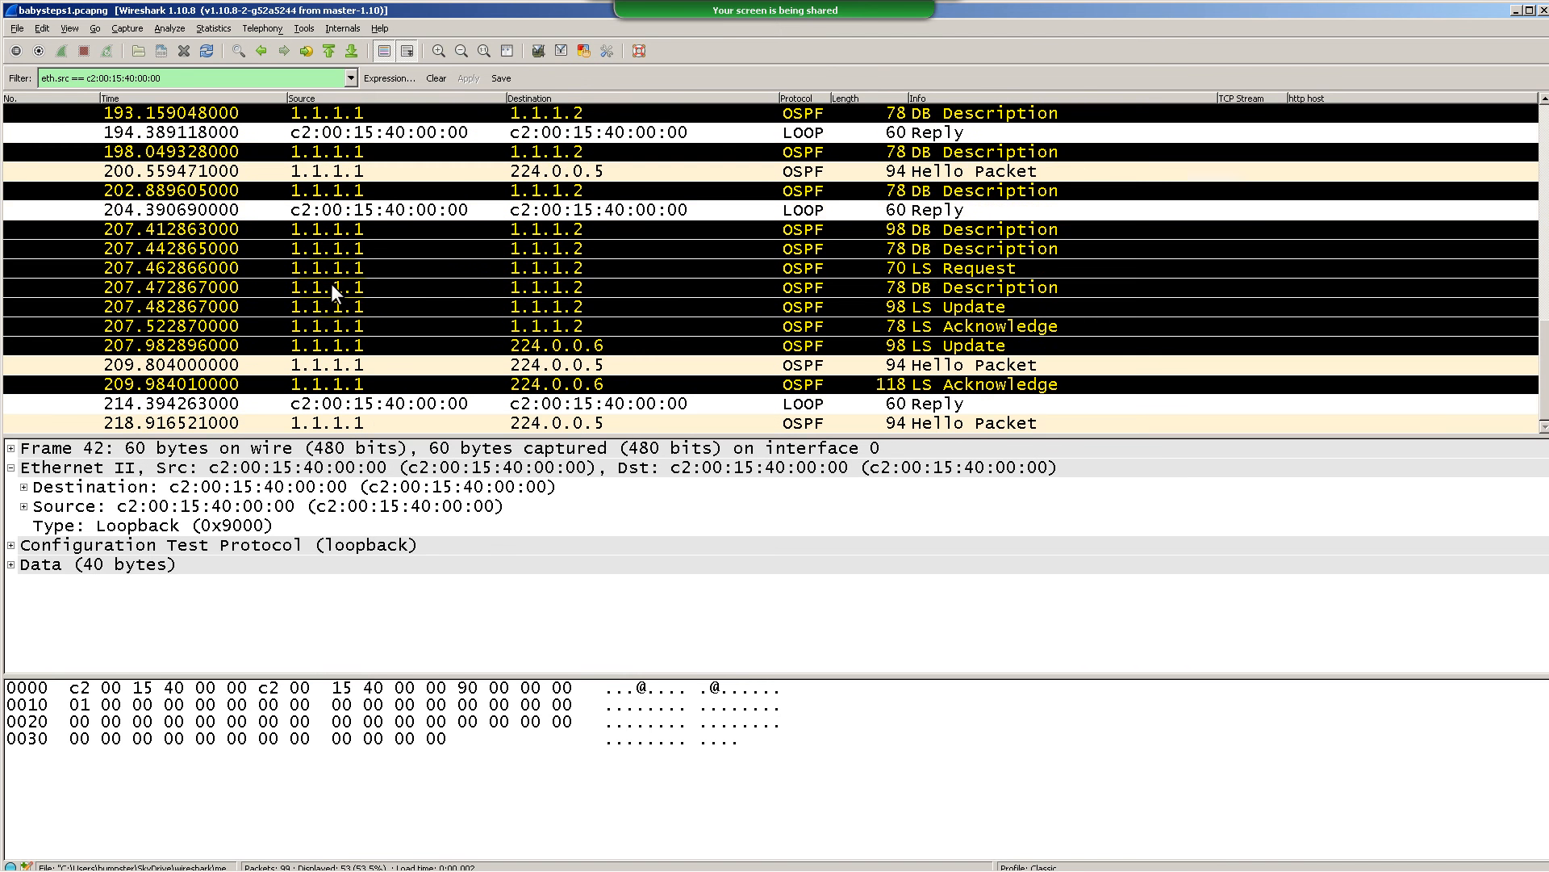
left_click(402, 234)
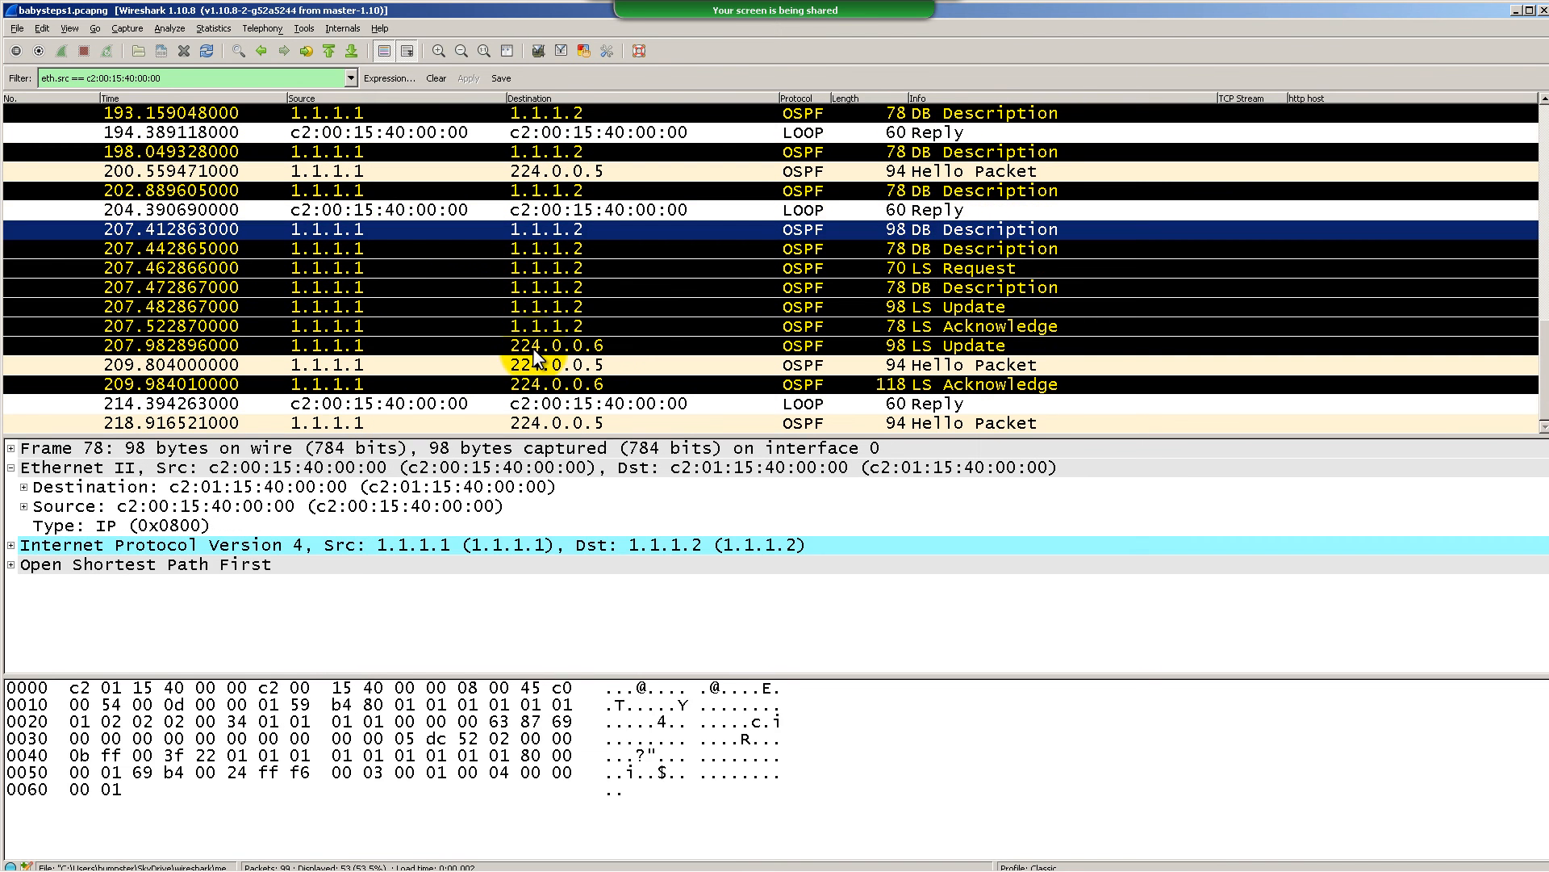
scroll(540, 331, "up", 10)
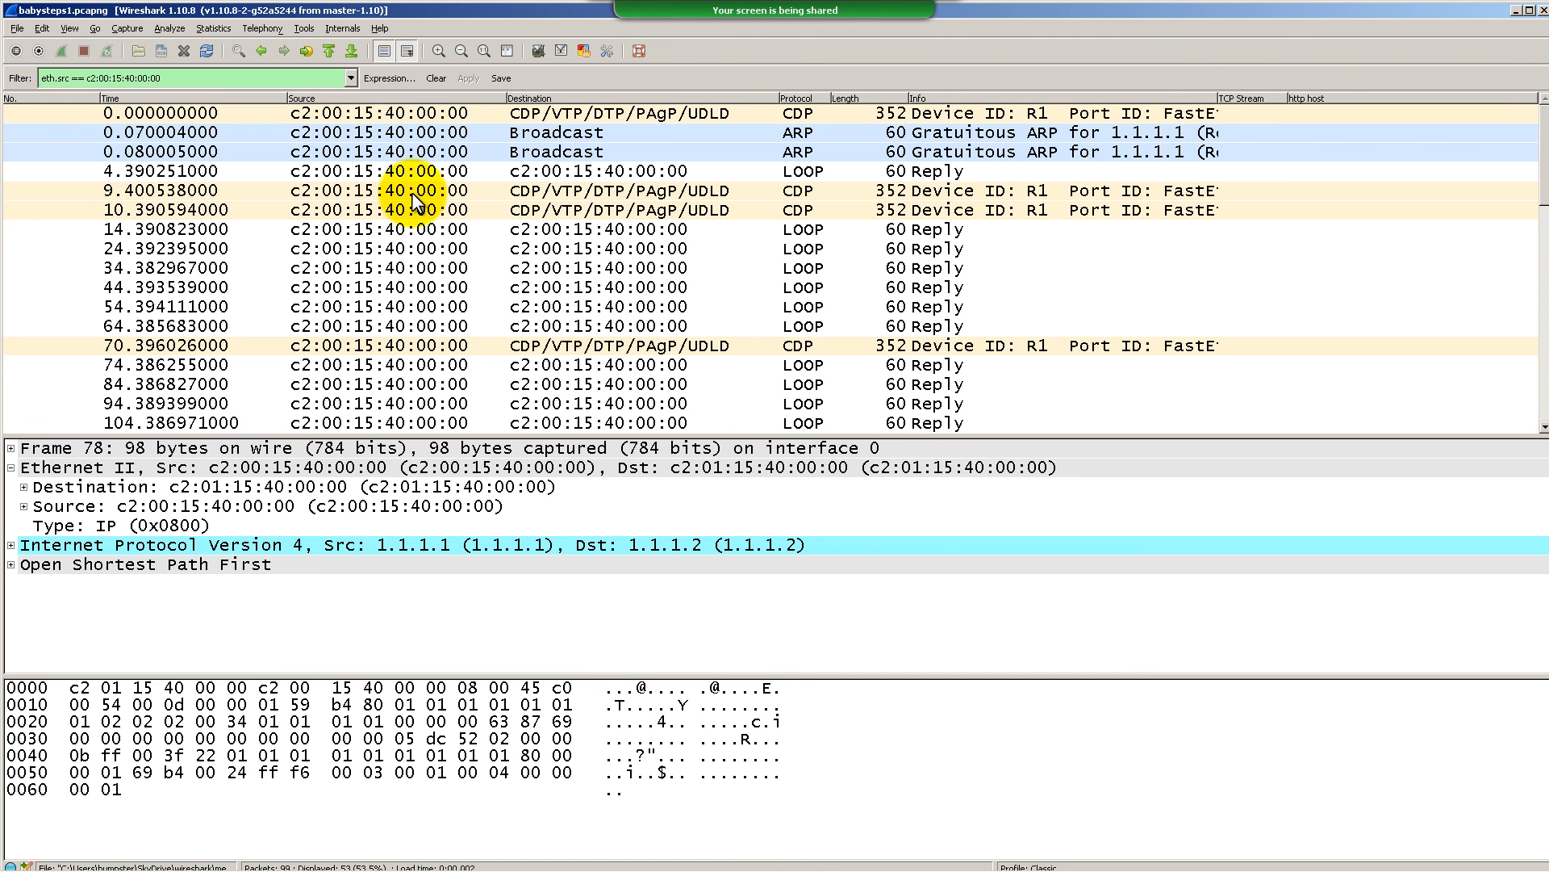
scroll(413, 195, "down", 12)
left_click(439, 289)
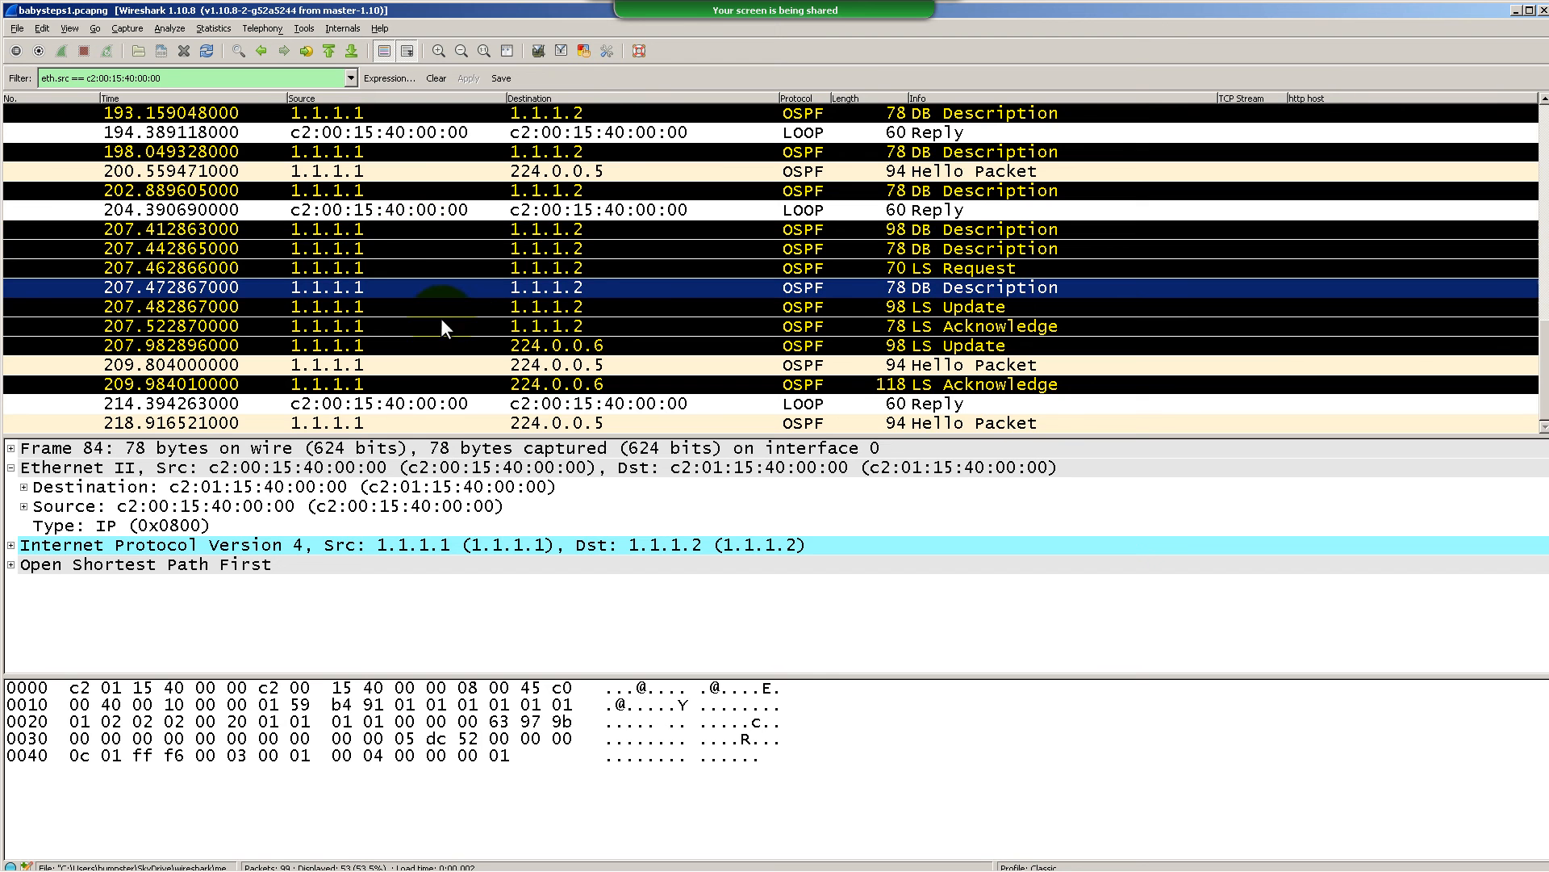
scroll(337, 339, "up", 3)
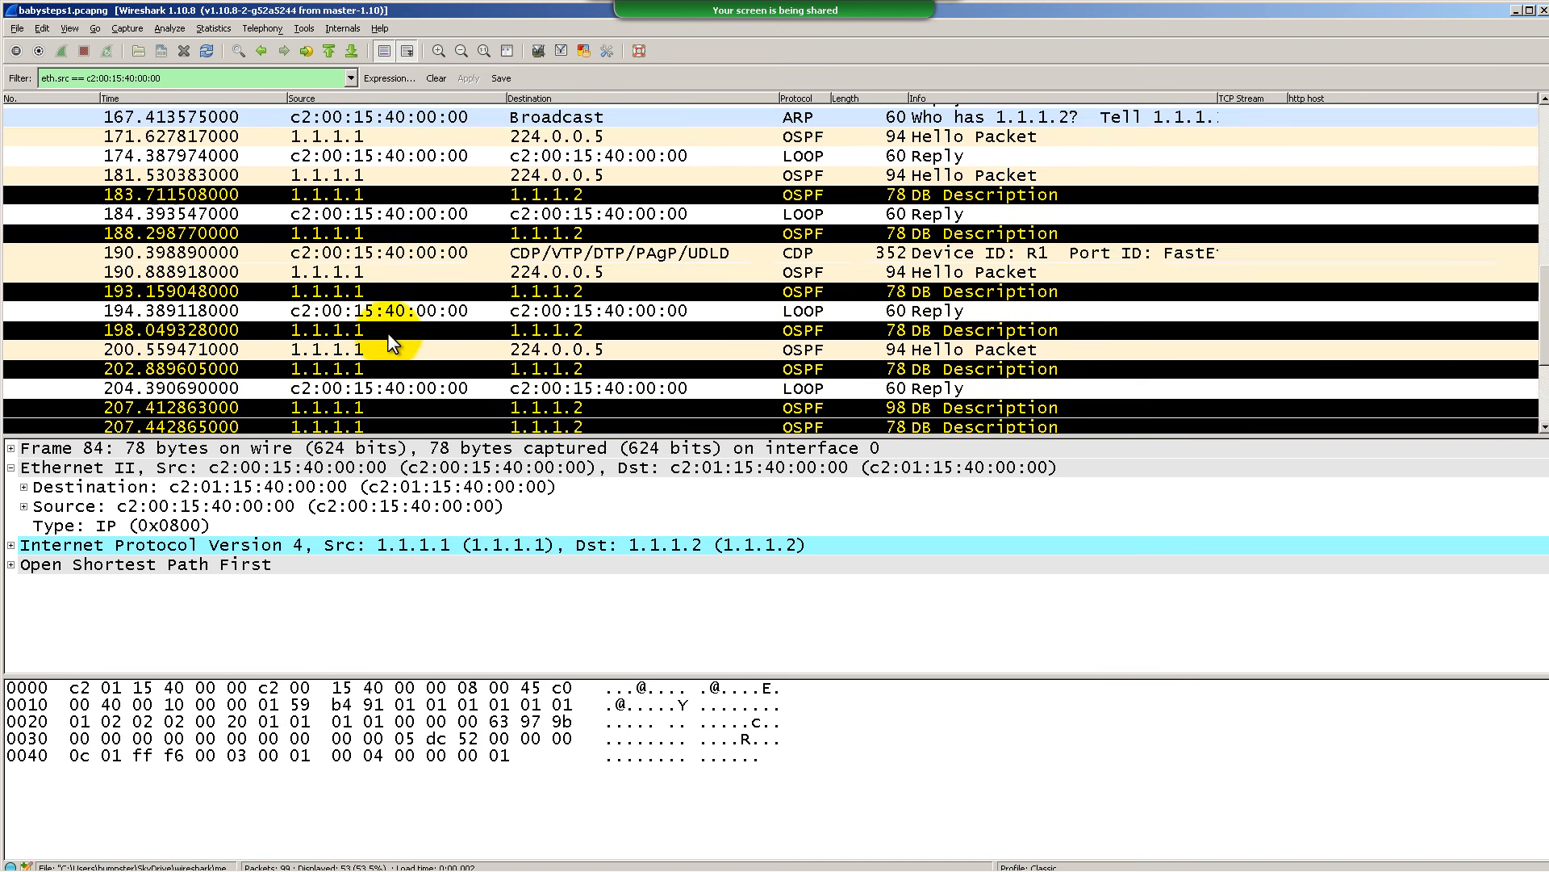
scroll(398, 141, "up", 10)
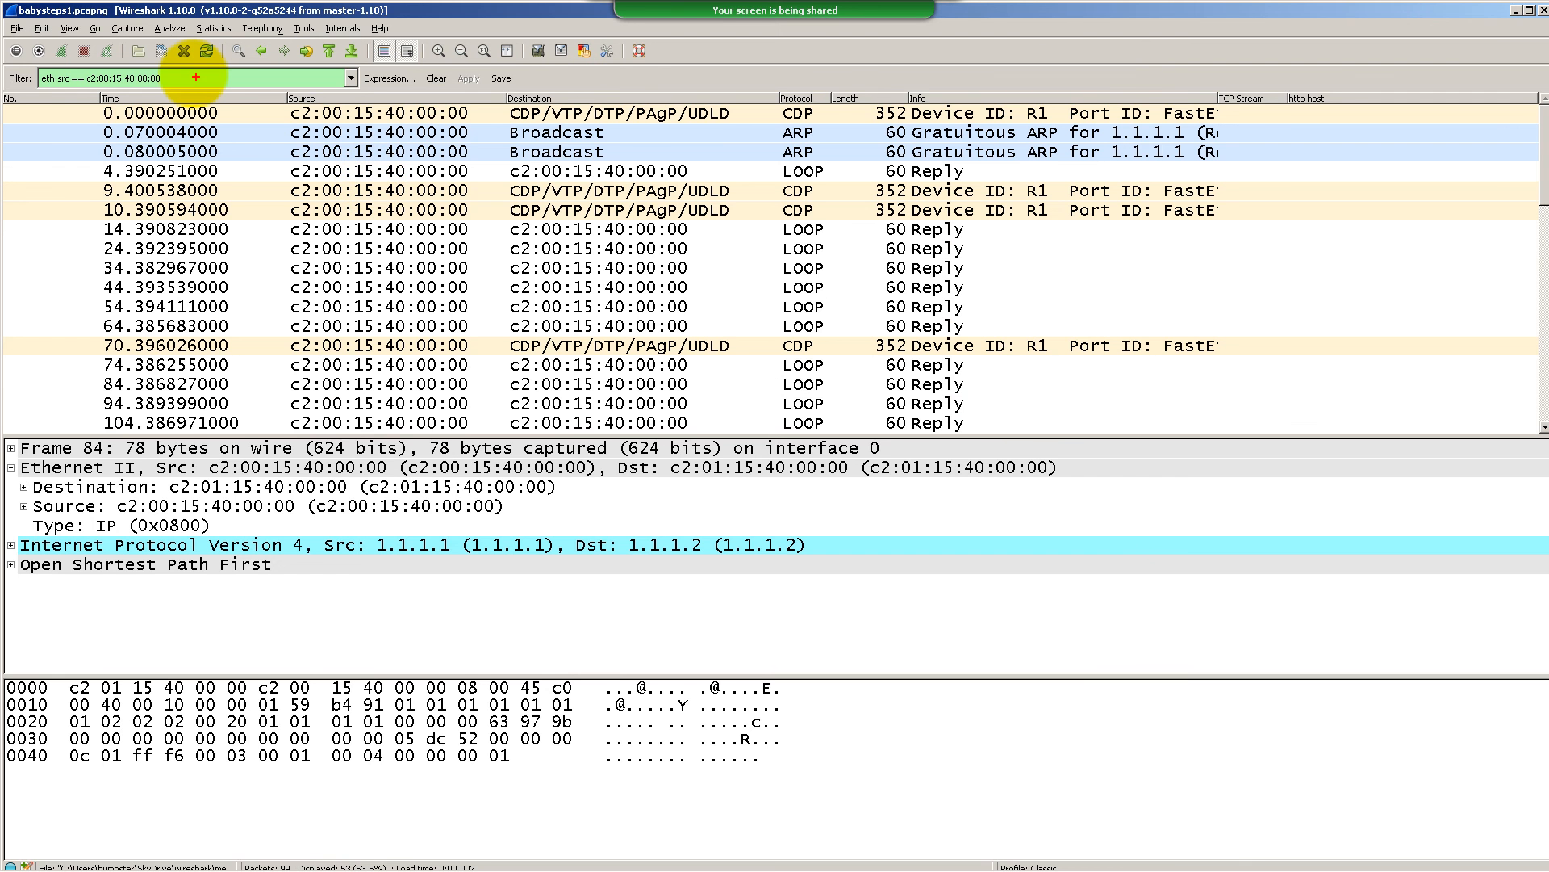
Circle the eth.src filter expression and the packet list's Source column with freehand annotations, and erase them
mouse_move(196, 77)
left_mouse_down()
mouse_move(20, 54)
mouse_move(178, 113)
mouse_move(189, 73)
left_mouse_up()
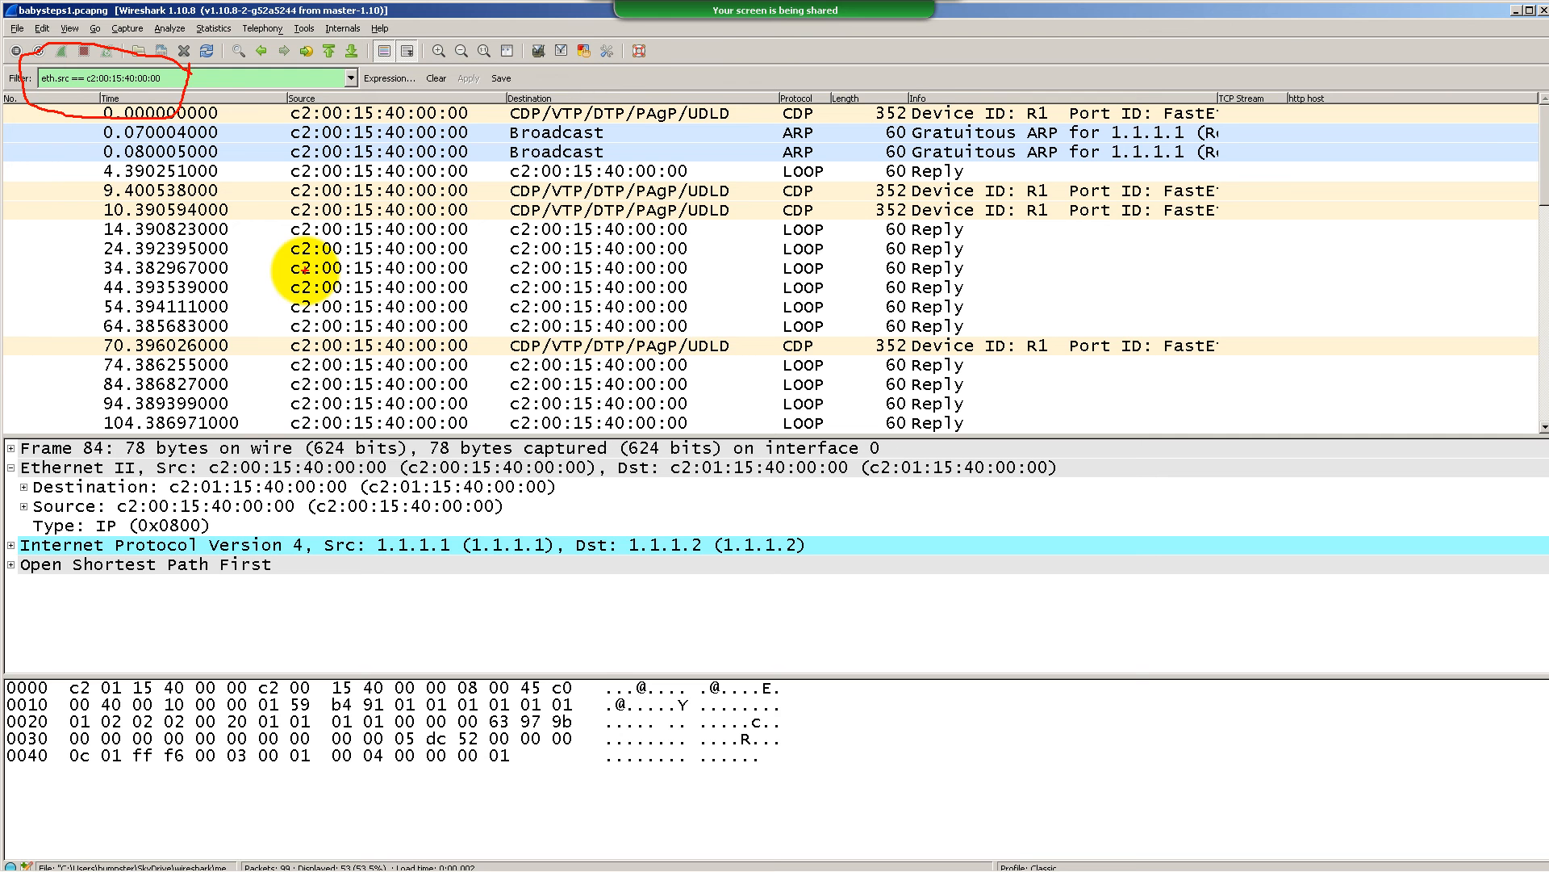
mouse_move(312, 74)
left_mouse_down()
mouse_move(277, 386)
mouse_move(483, 395)
left_mouse_up()
mouse_move(483, 337)
left_mouse_down()
mouse_move(406, 36)
mouse_move(315, 74)
left_mouse_up()
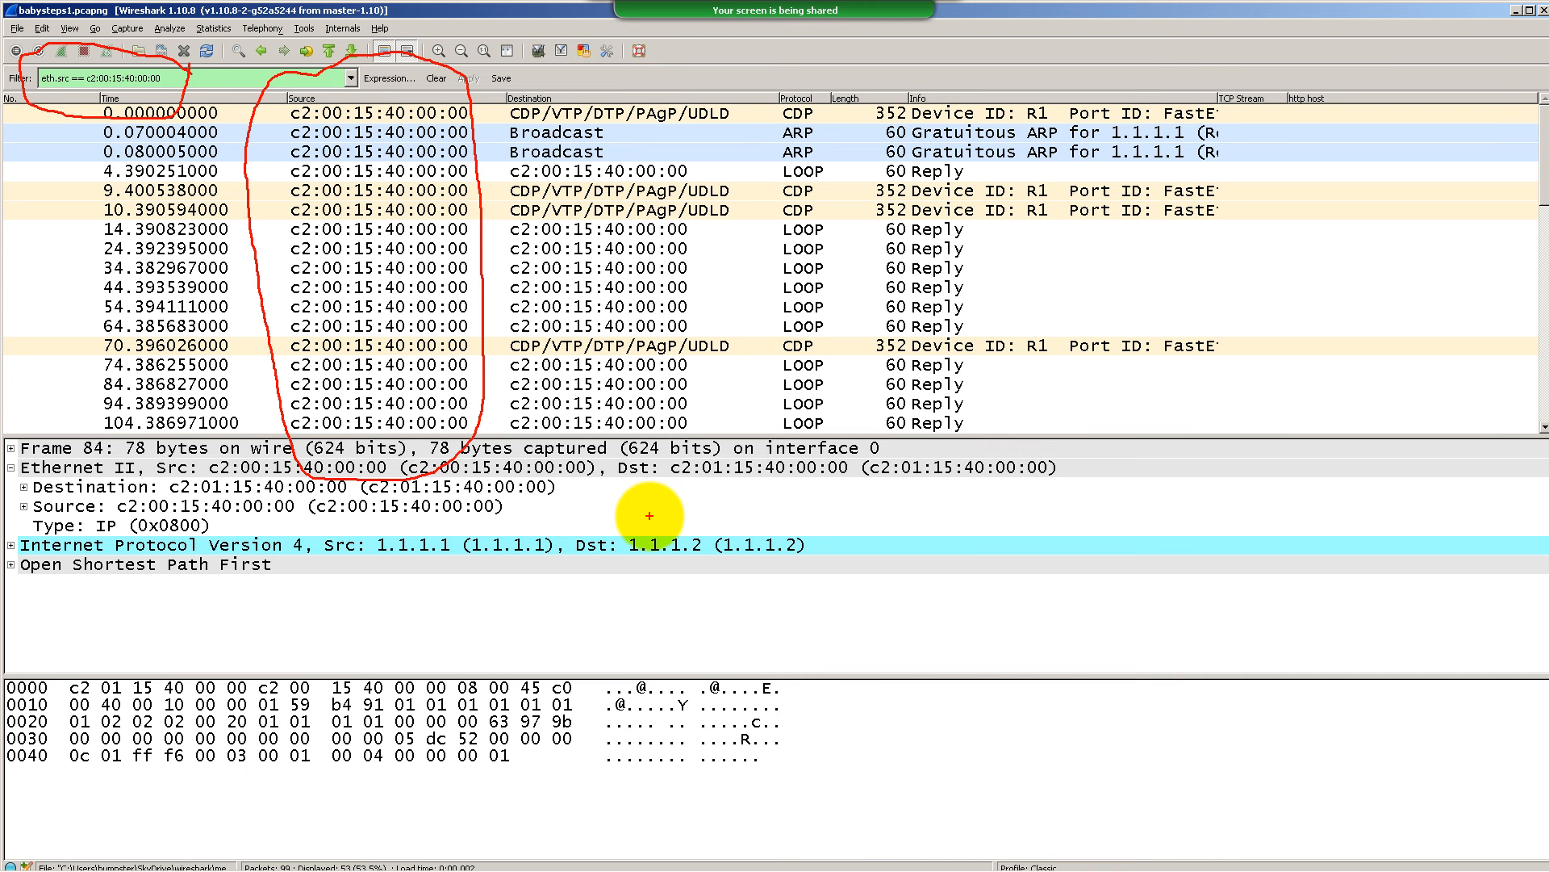
key("Escape")
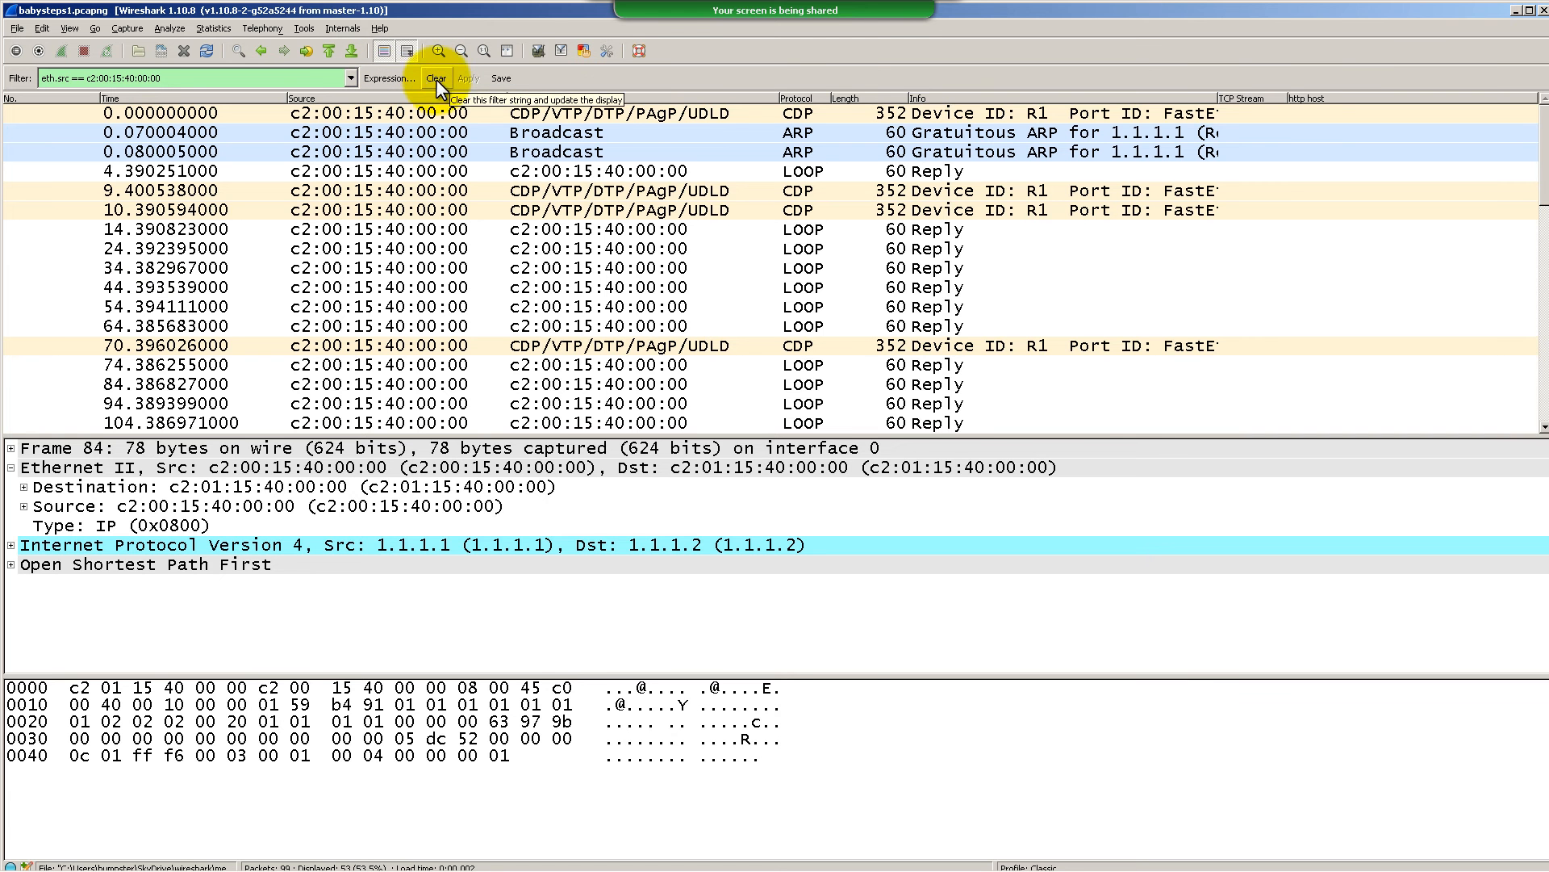
Circle the filter's Clear control with a freehand annotation, erase it, and clear the display filter to list all packets
key("ctrl+2")
left_click_drag(458, 72, 465, 77)
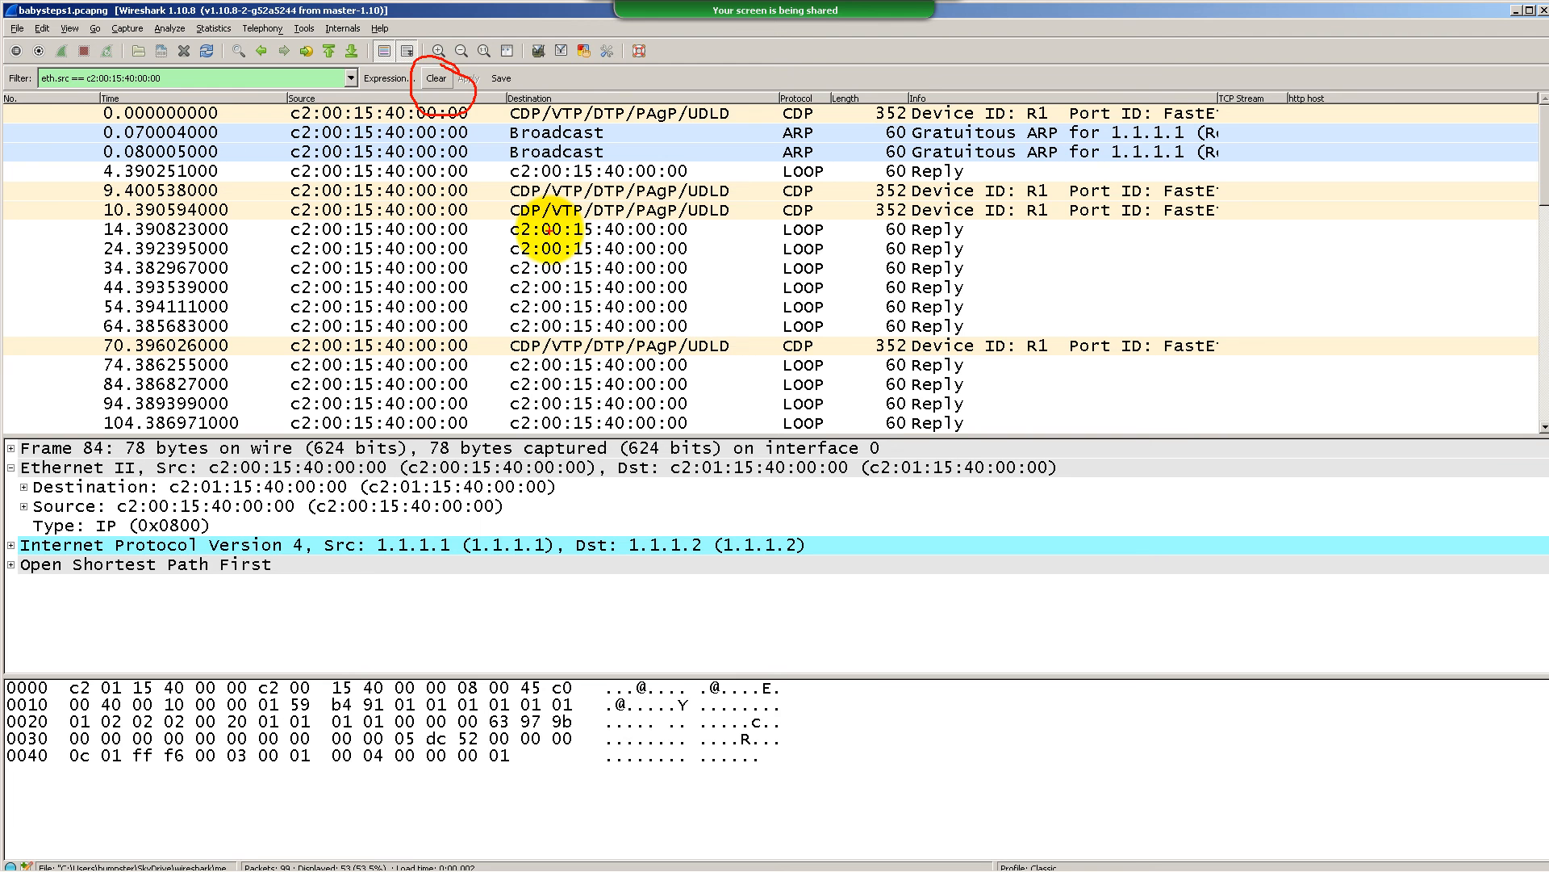
key("Escape")
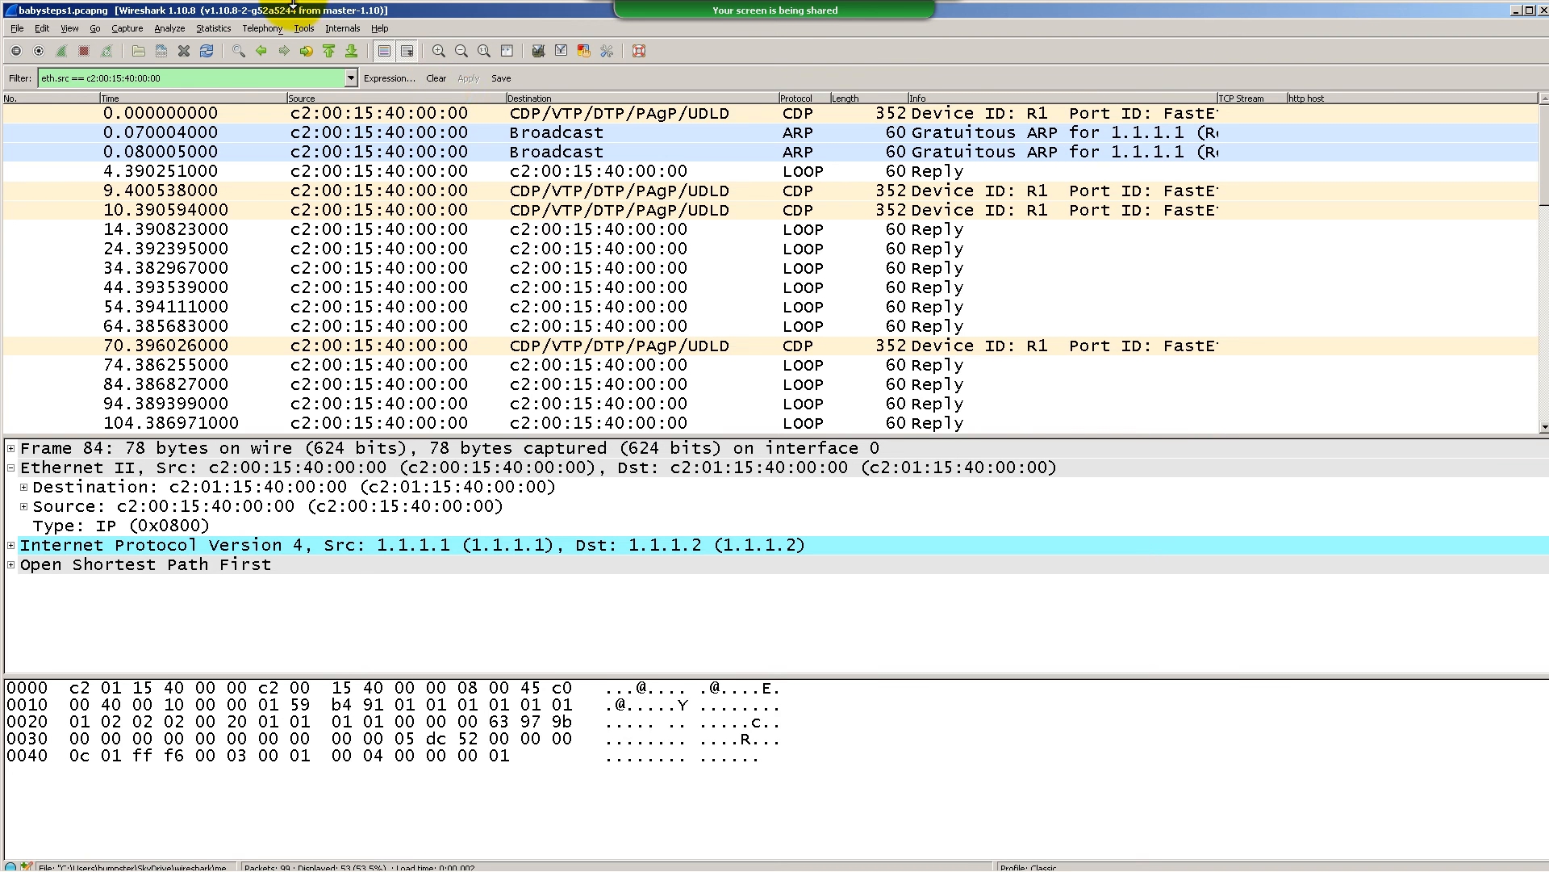
left_click(436, 84)
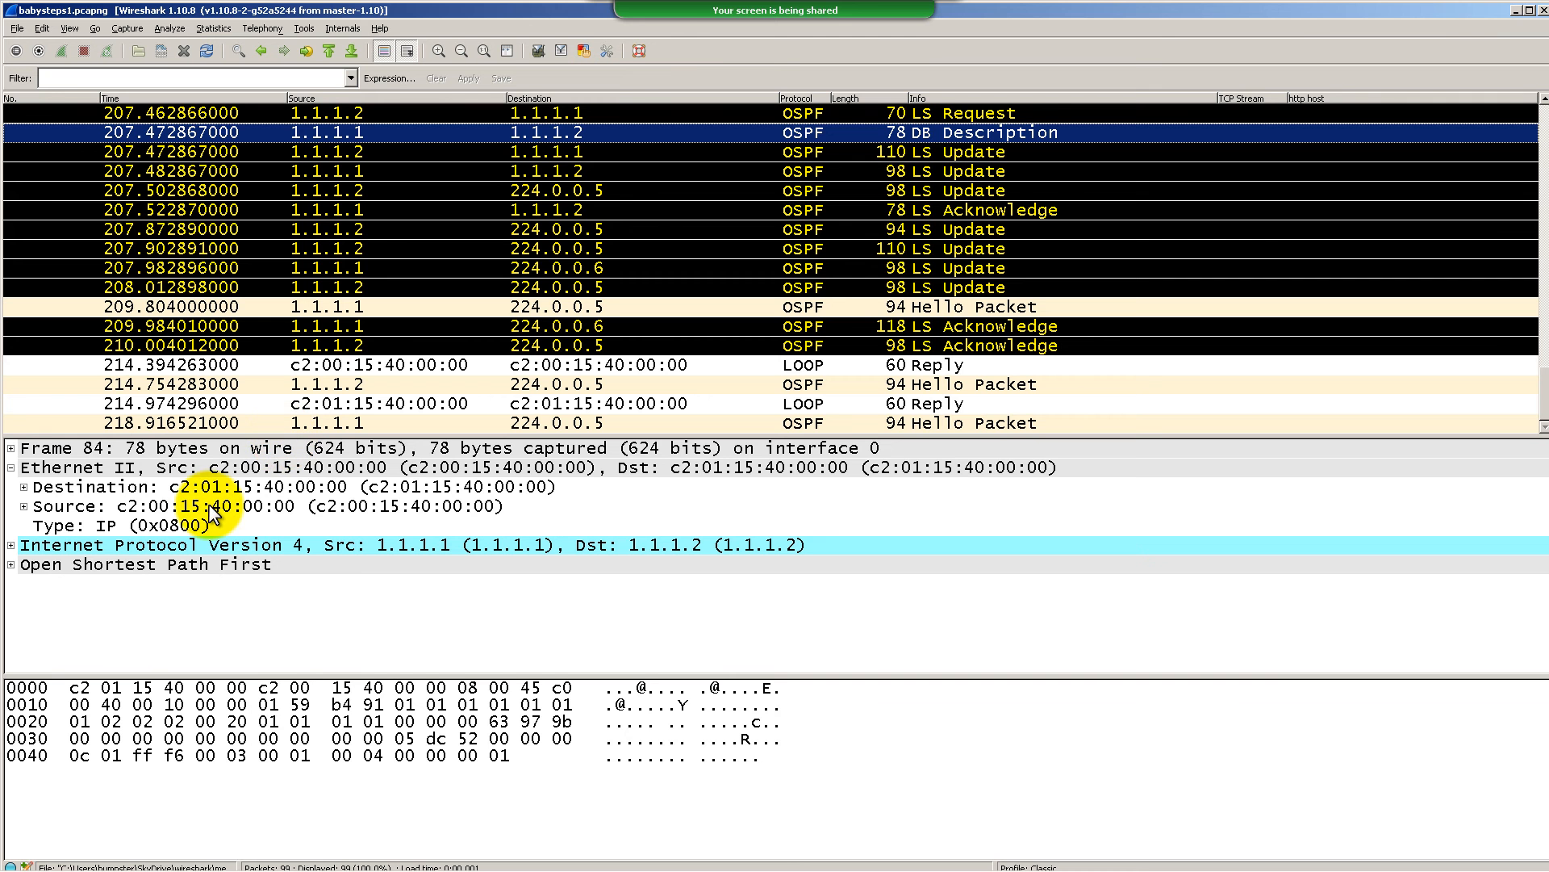
Select the Ethernet II header of frame 84, circle it with a freehand annotation, and erase the annotation
left_click(116, 468)
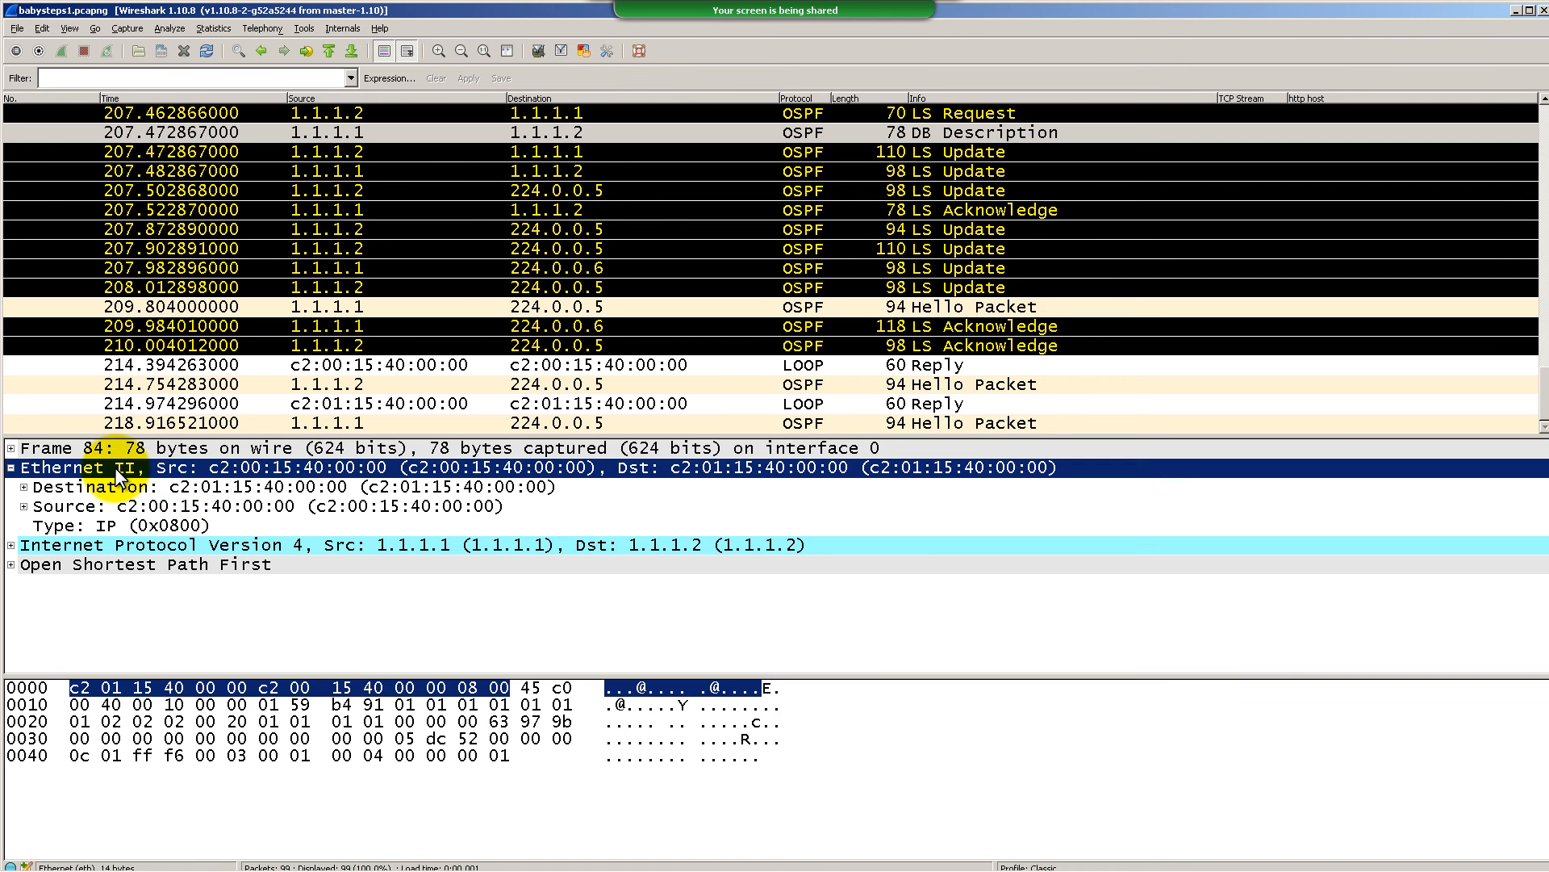
key("ctrl+2")
mouse_move(148, 426)
left_mouse_down()
mouse_move(68, 503)
mouse_move(184, 374)
mouse_move(139, 421)
left_mouse_up()
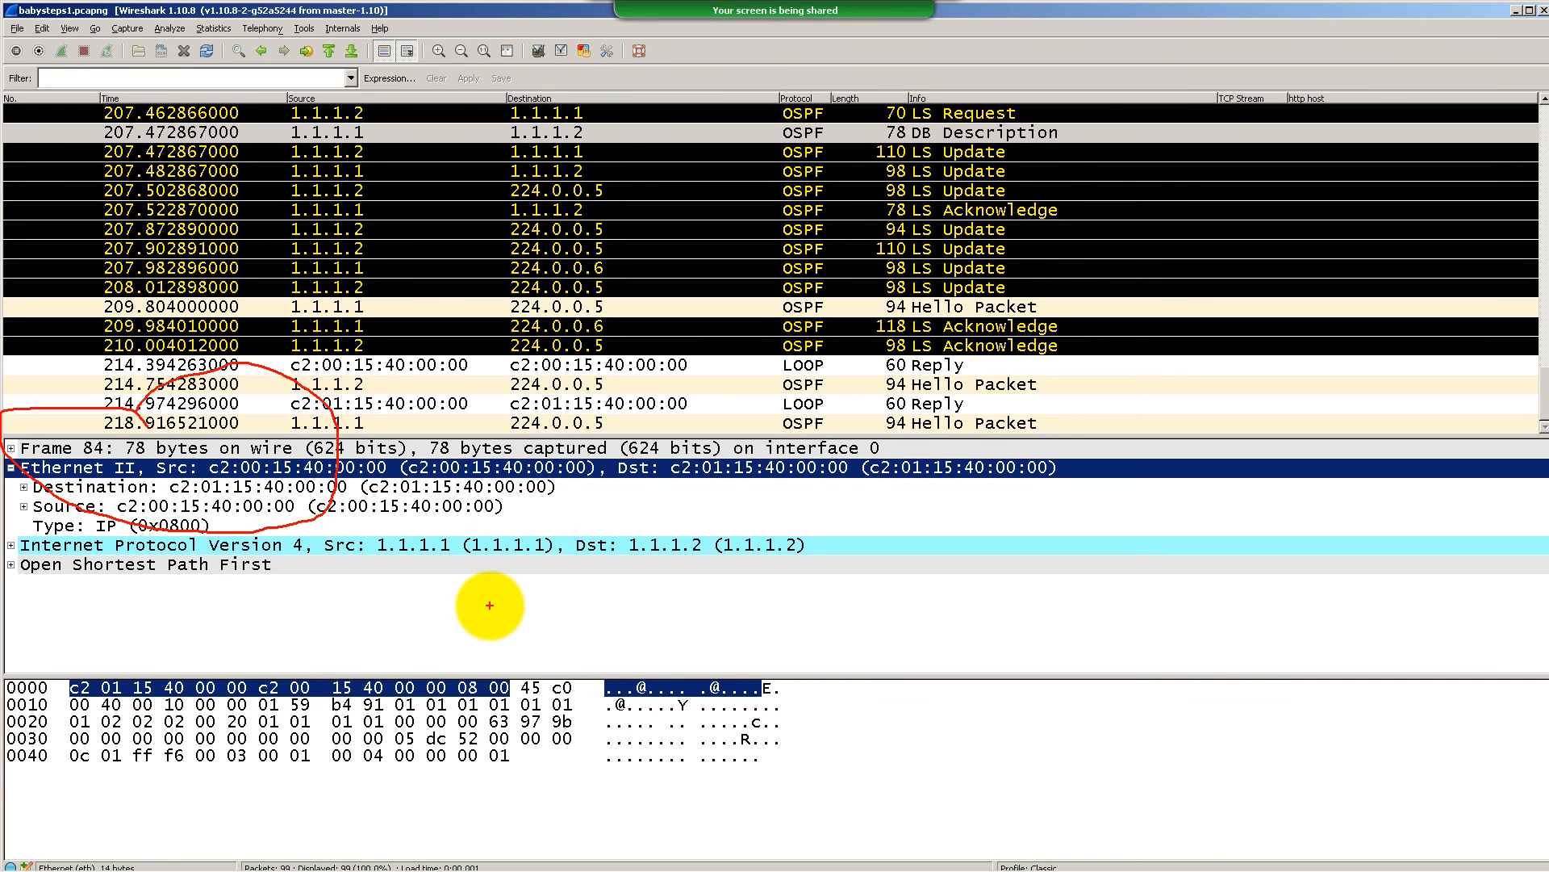
key("Escape")
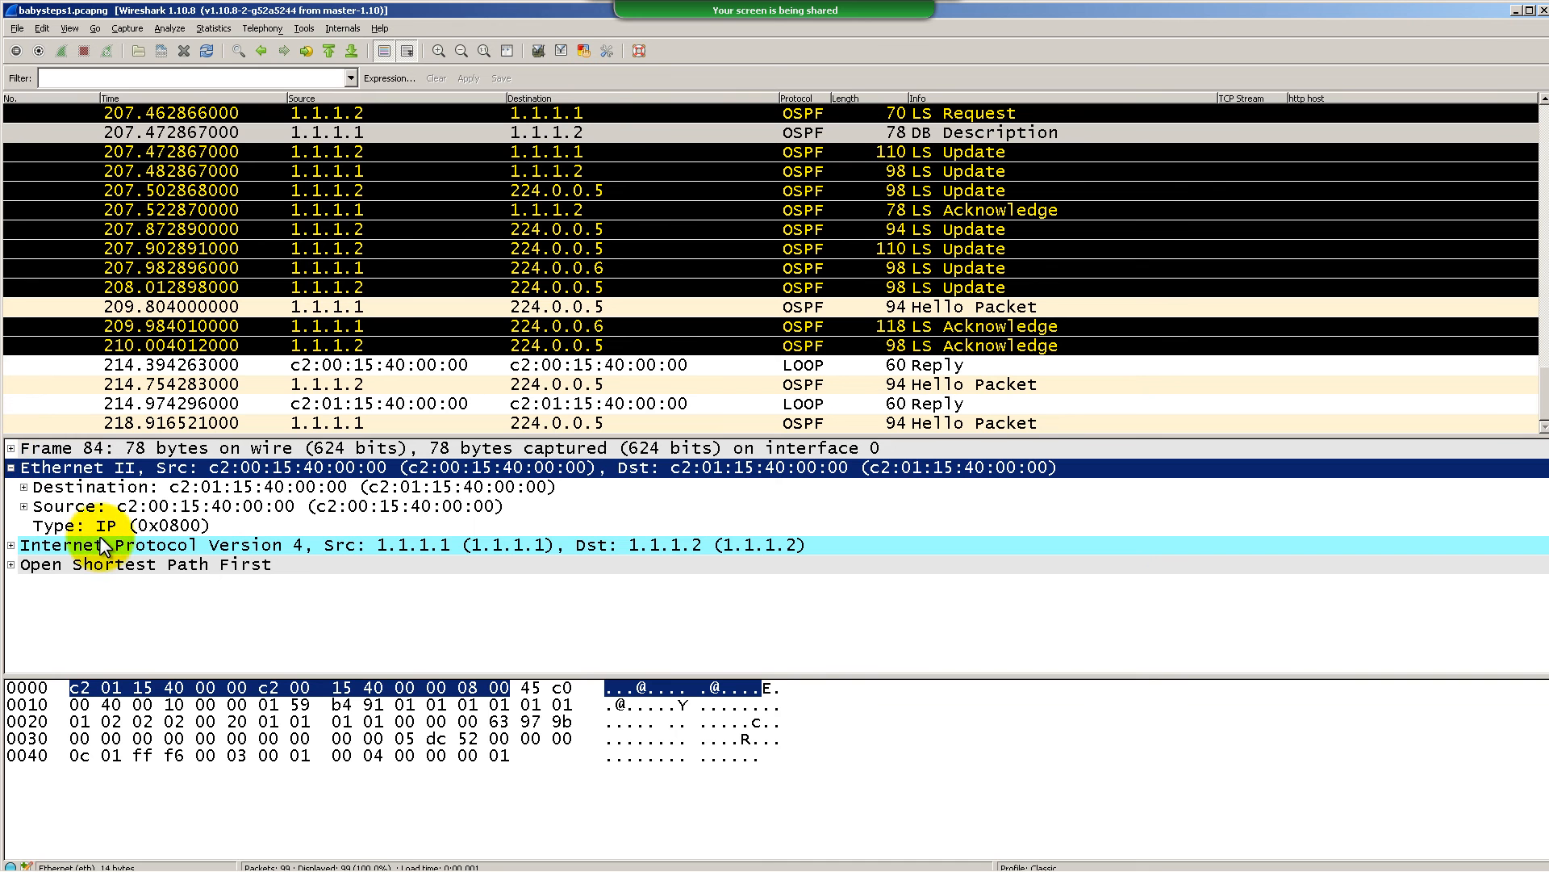
Expand the Ethernet II Source field of frame 84 and review its Apply as Filter options without choosing one
left_click(24, 506)
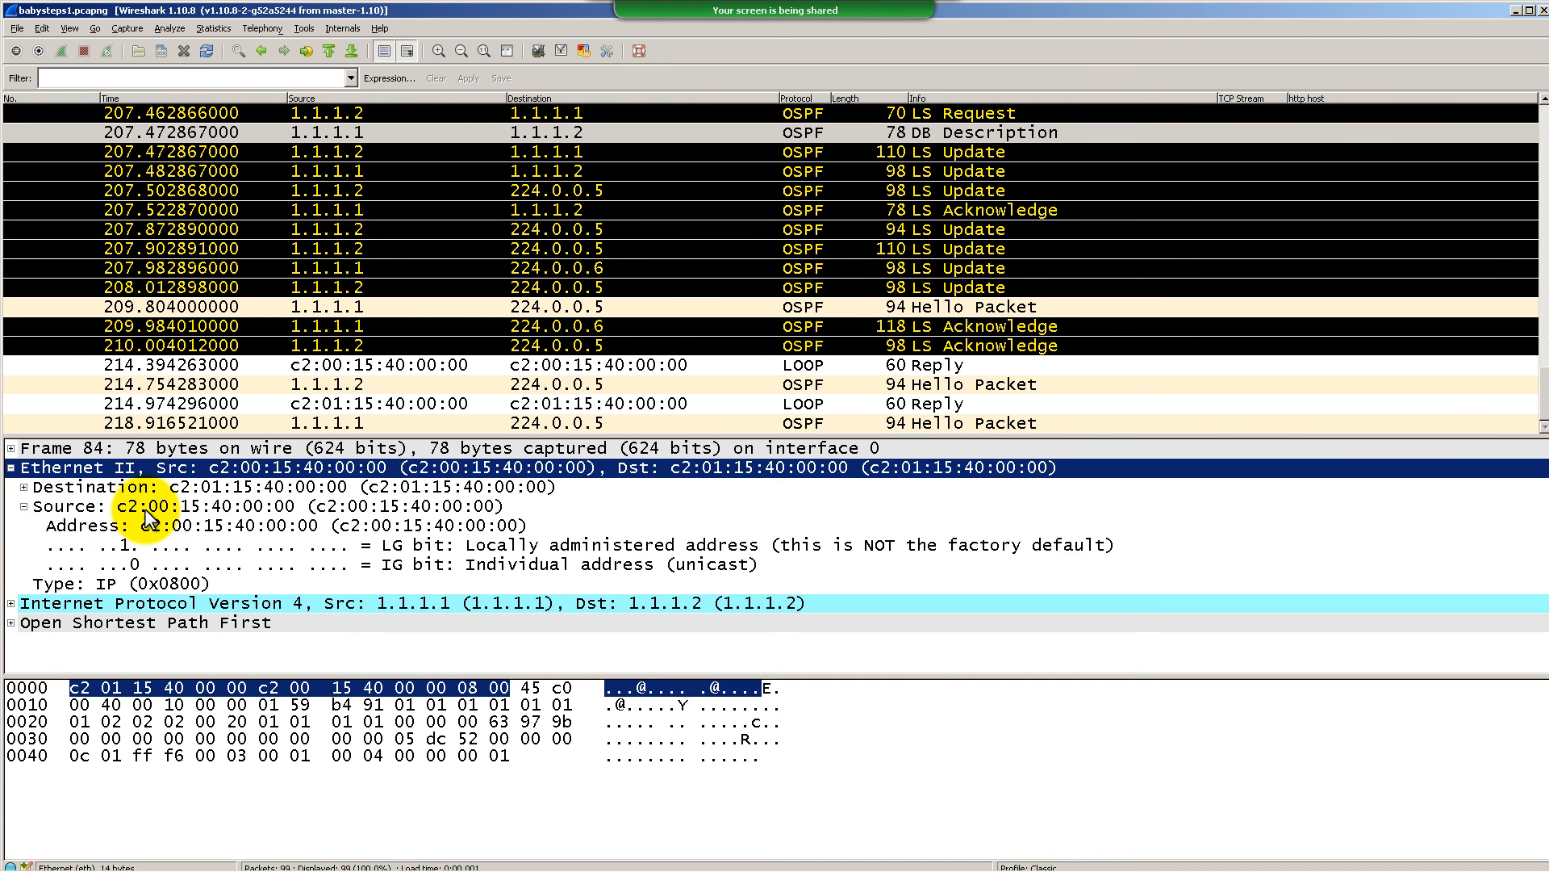
right_click(233, 509)
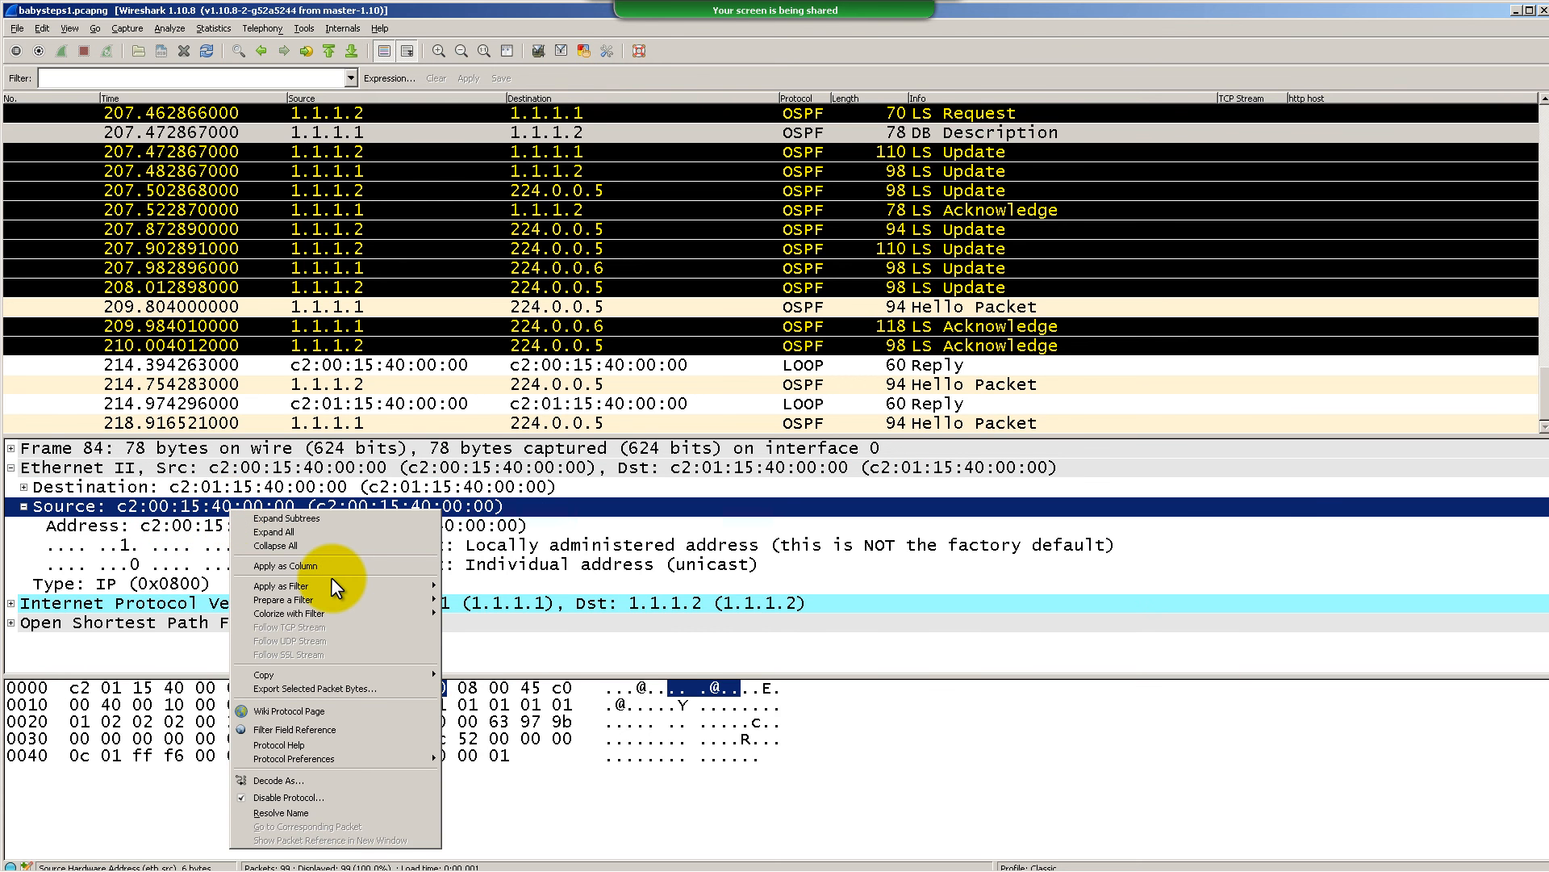
mouse_move(331, 581)
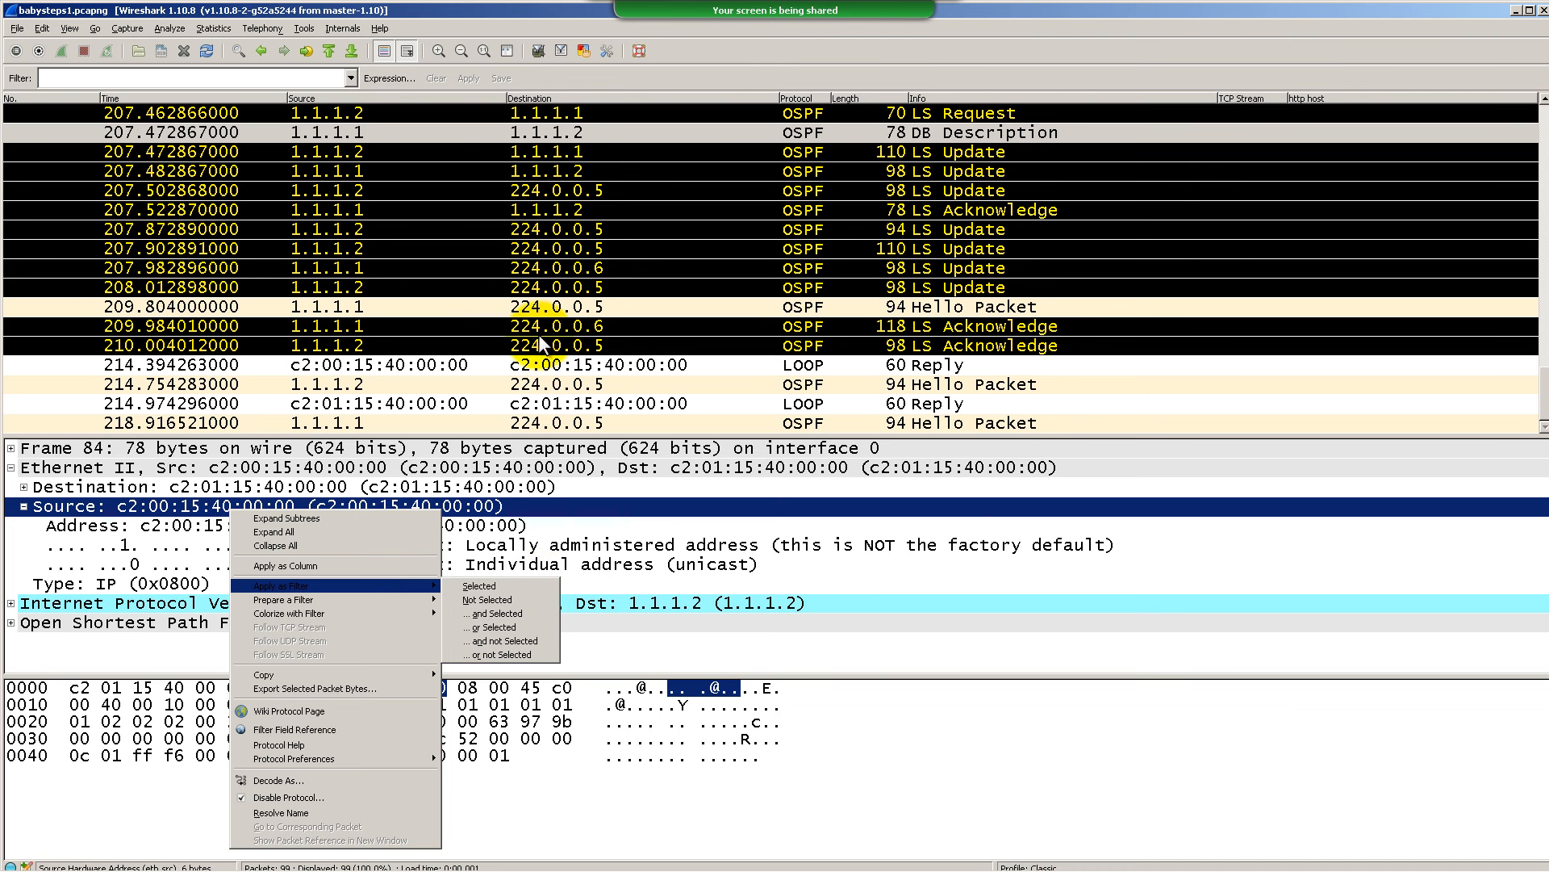
left_click(224, 78)
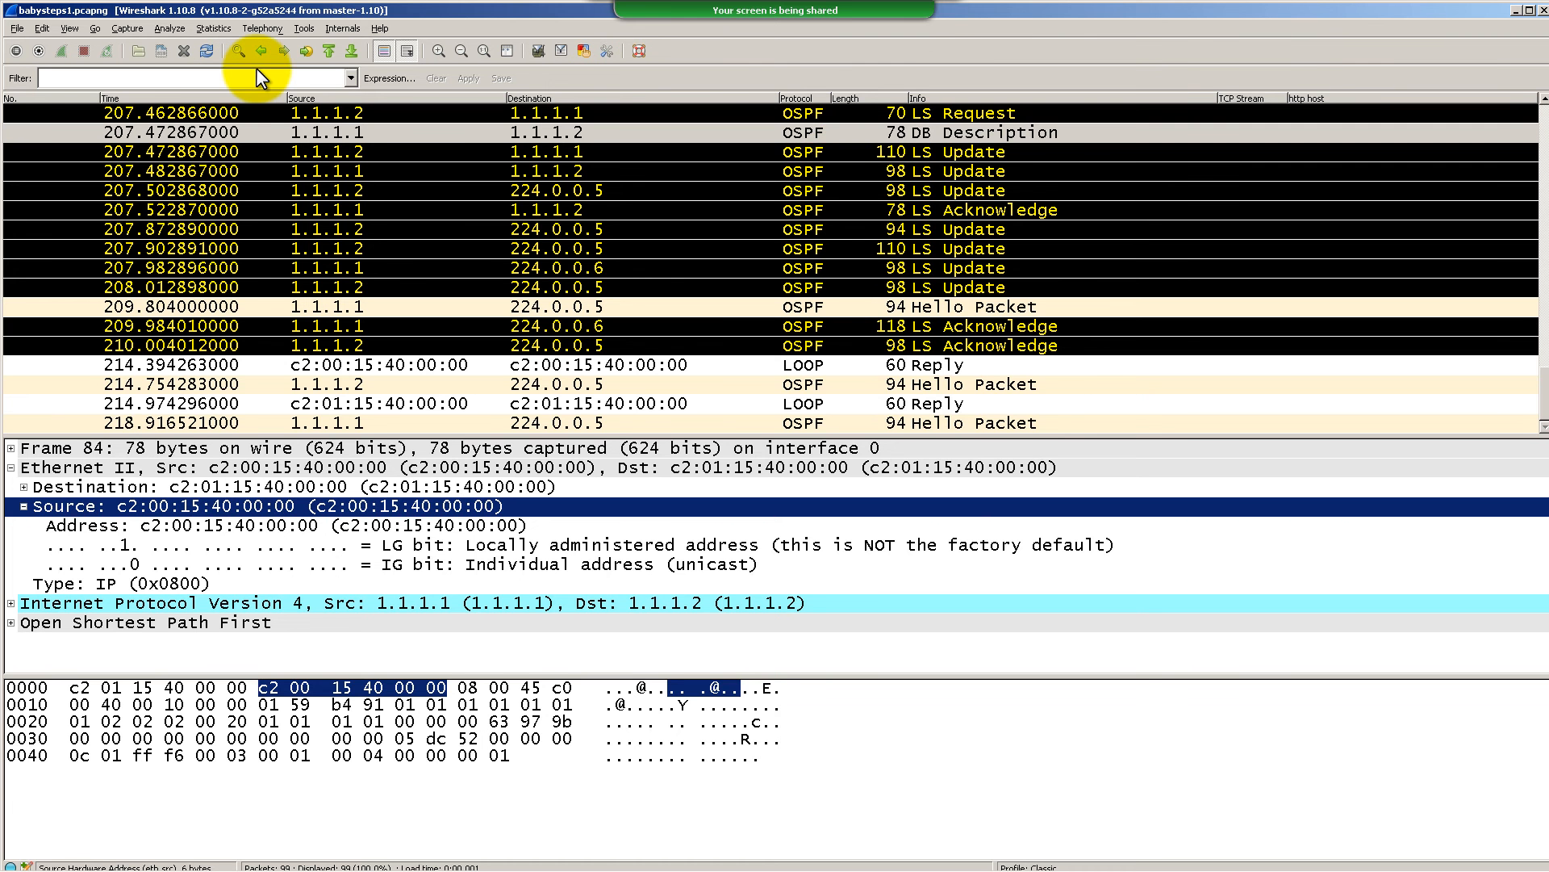
Show only the OSPF packets by applying the display filter ospf
left_click(257, 77)
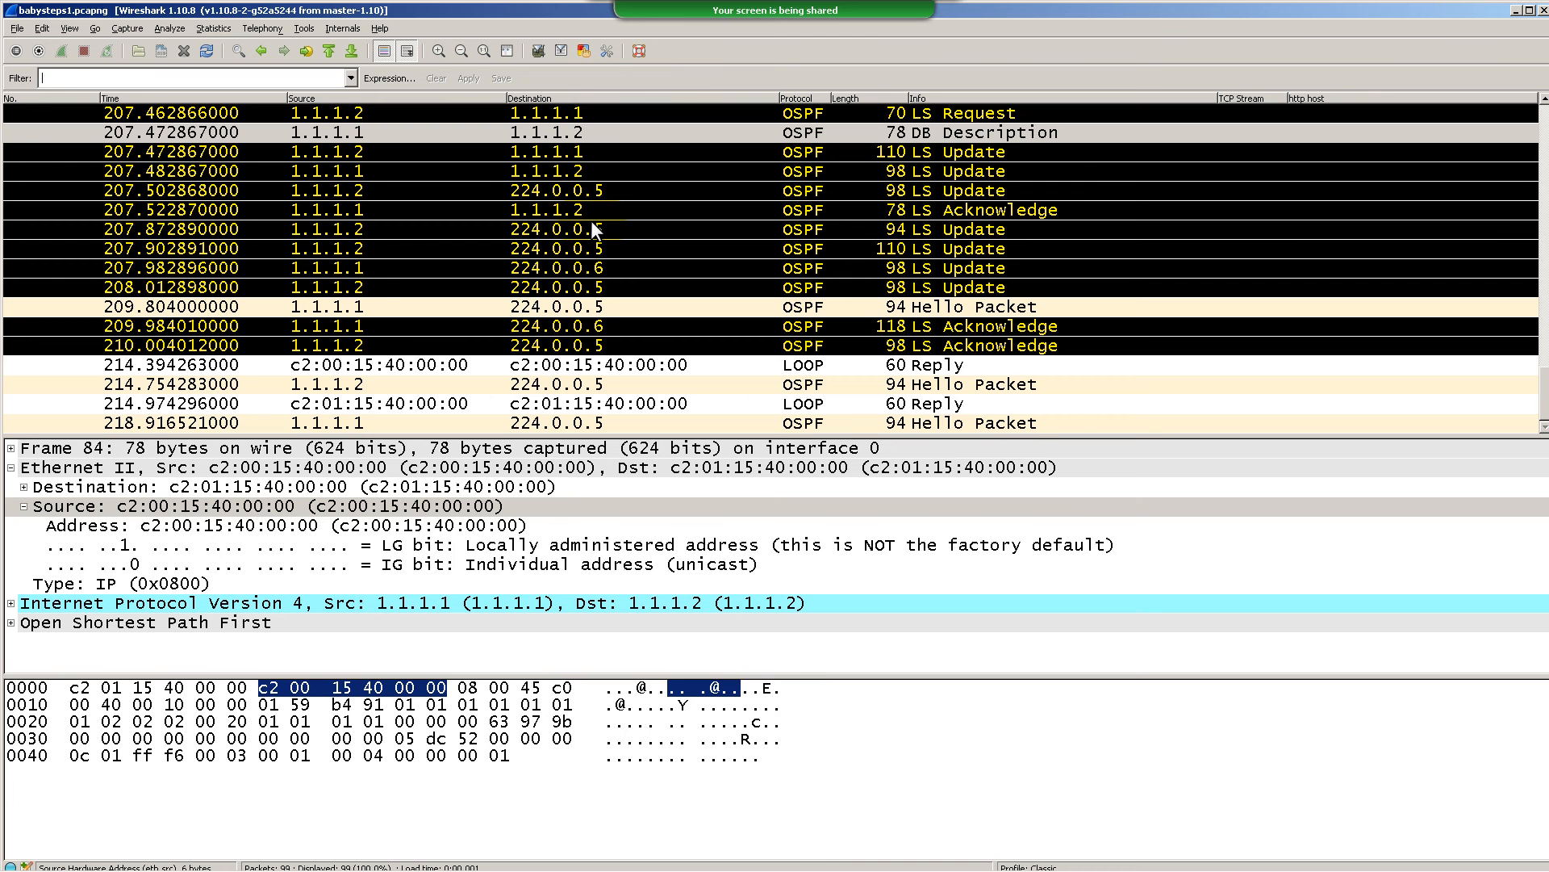
type("ospf")
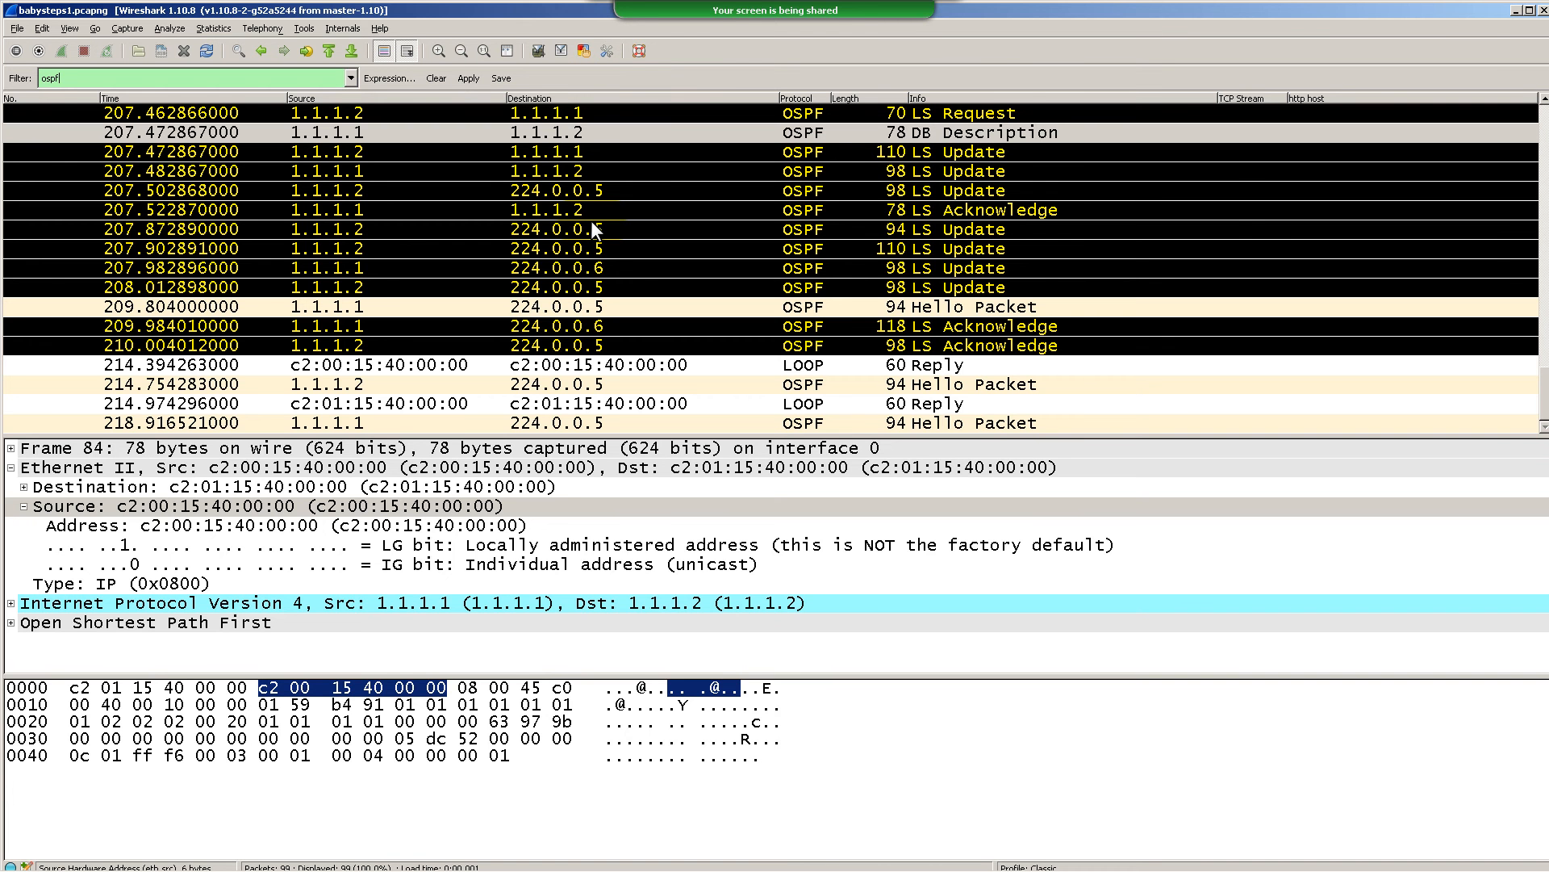
key("Return")
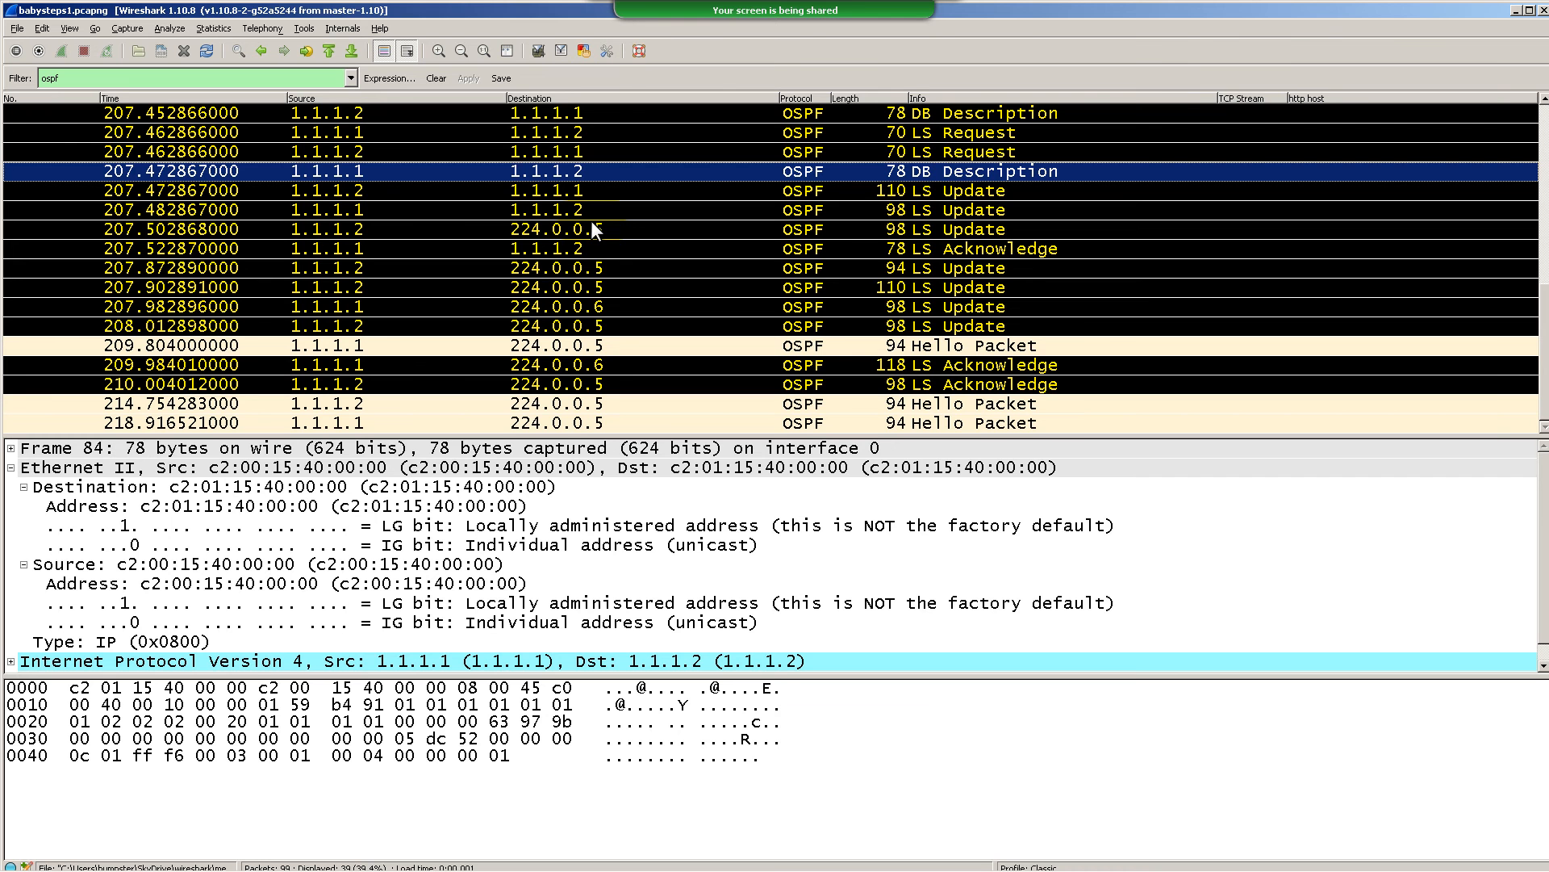
Select the OSPF Hello packet at 209.804 seconds, collapse its Ethernet II details, and expand the OSPF Hello Packet section
left_click(997, 355)
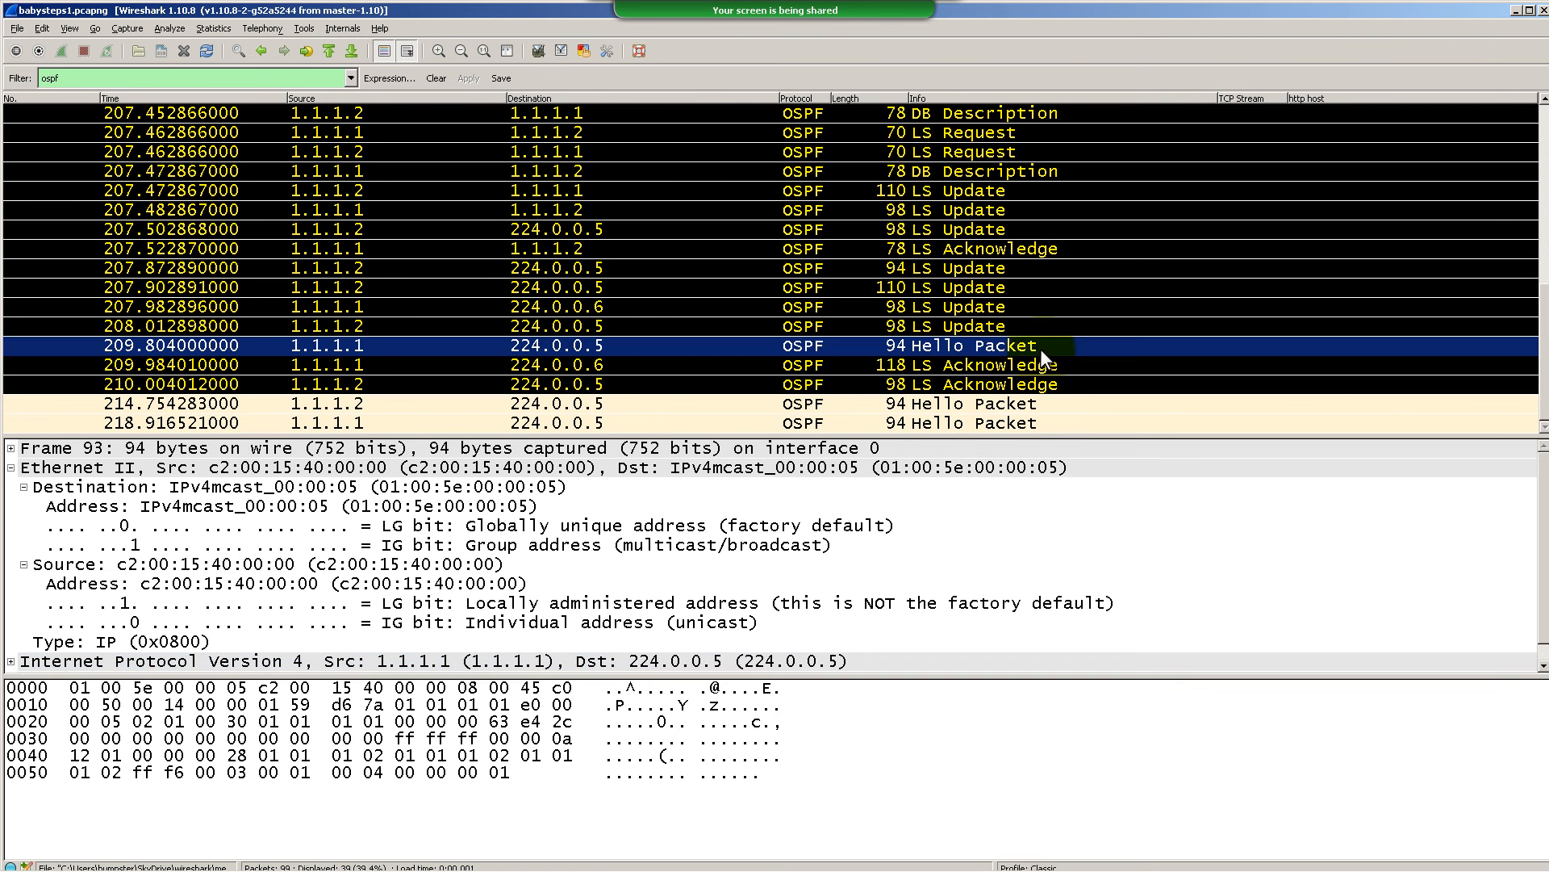
left_click(10, 468)
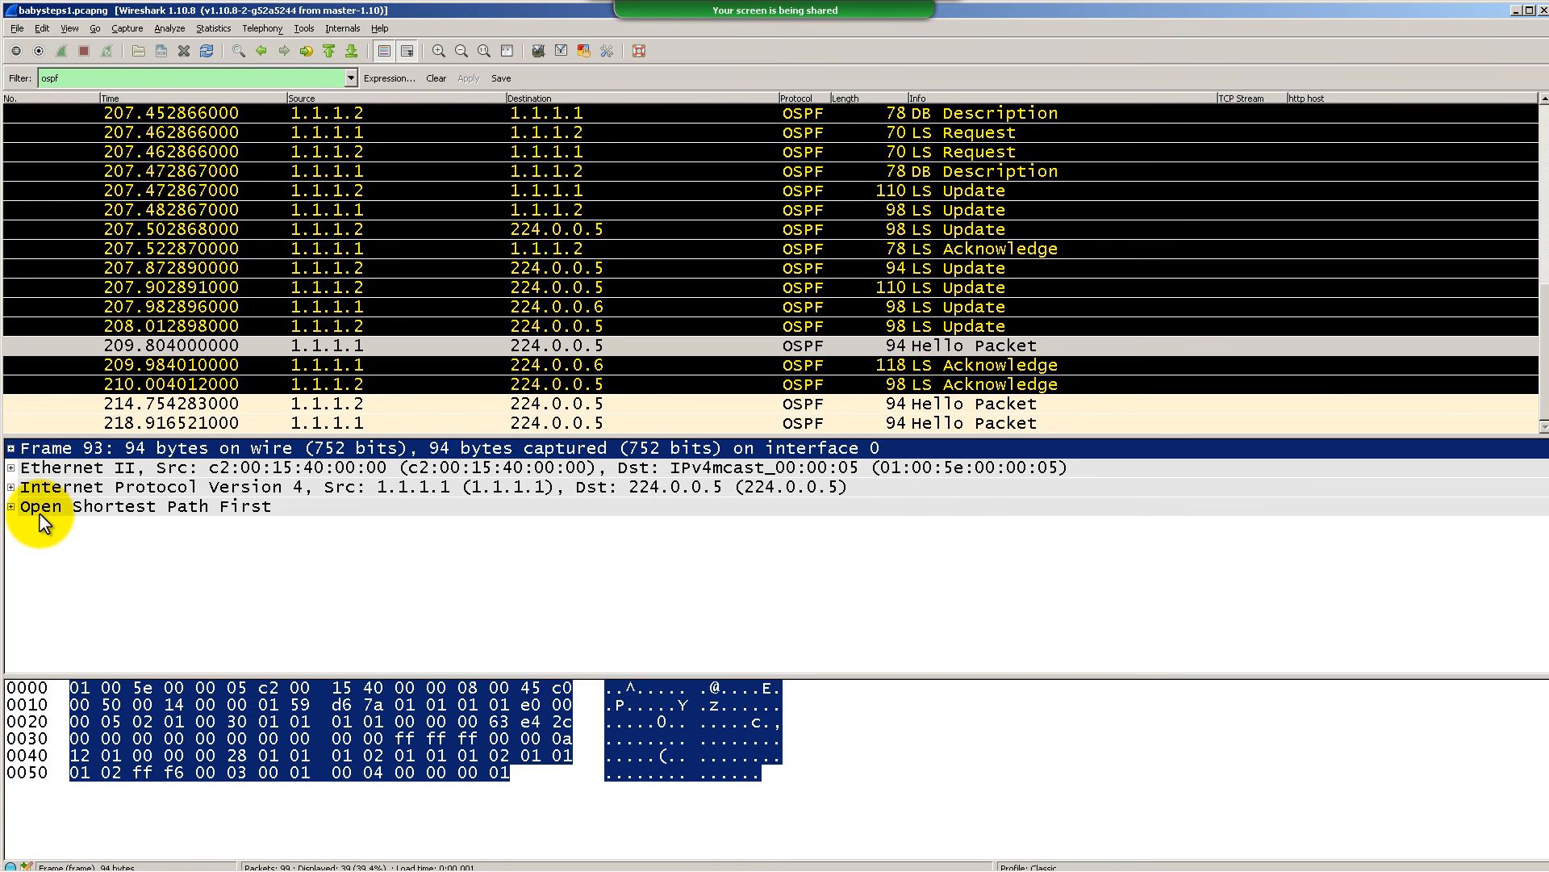
left_click(12, 508)
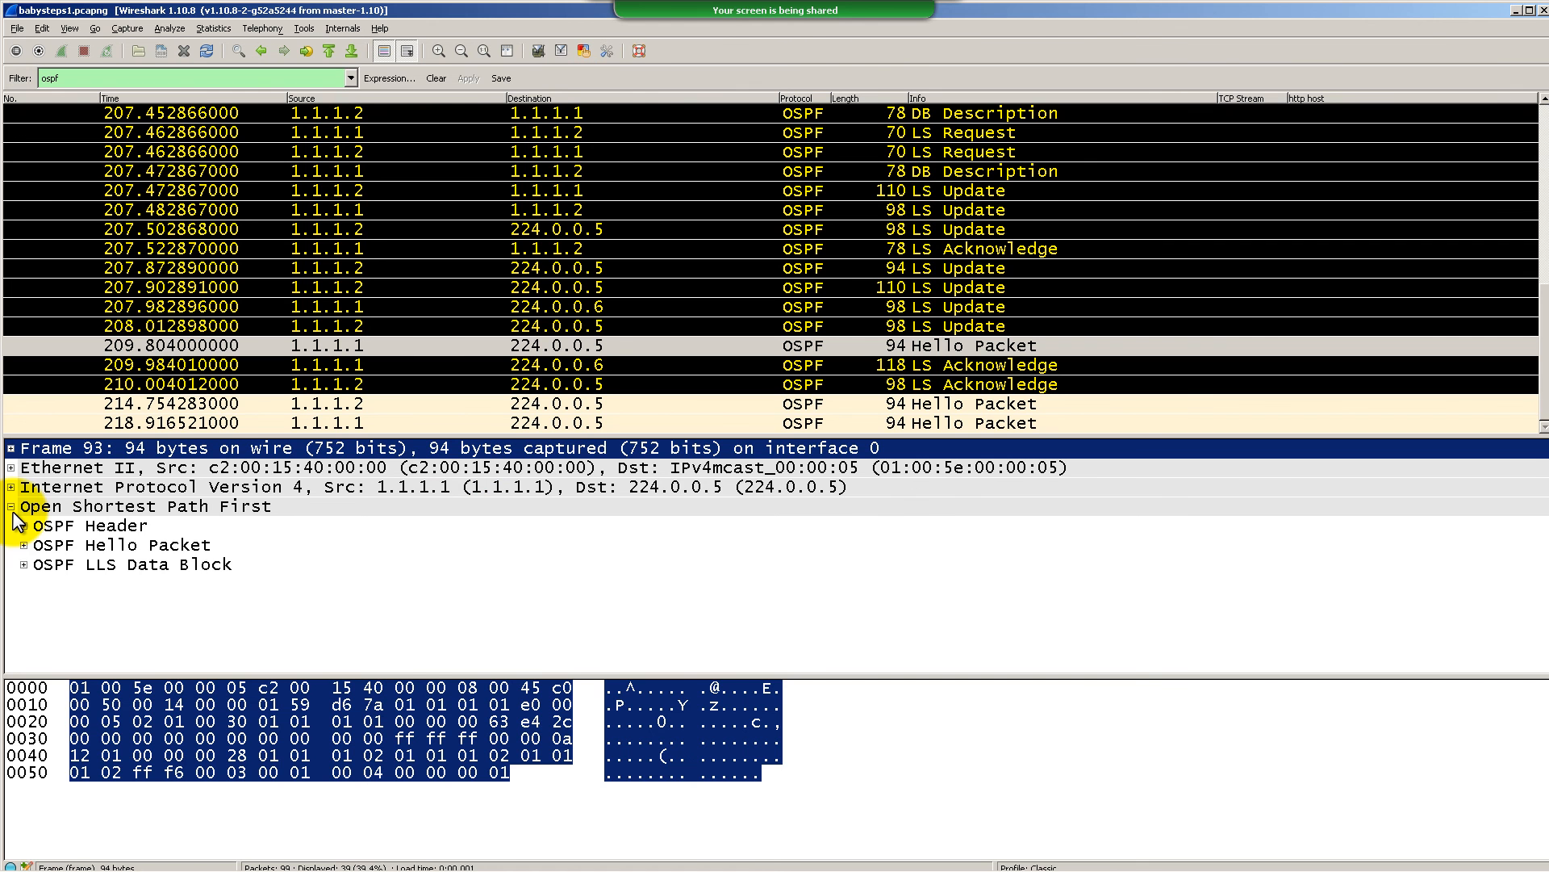
left_click(24, 546)
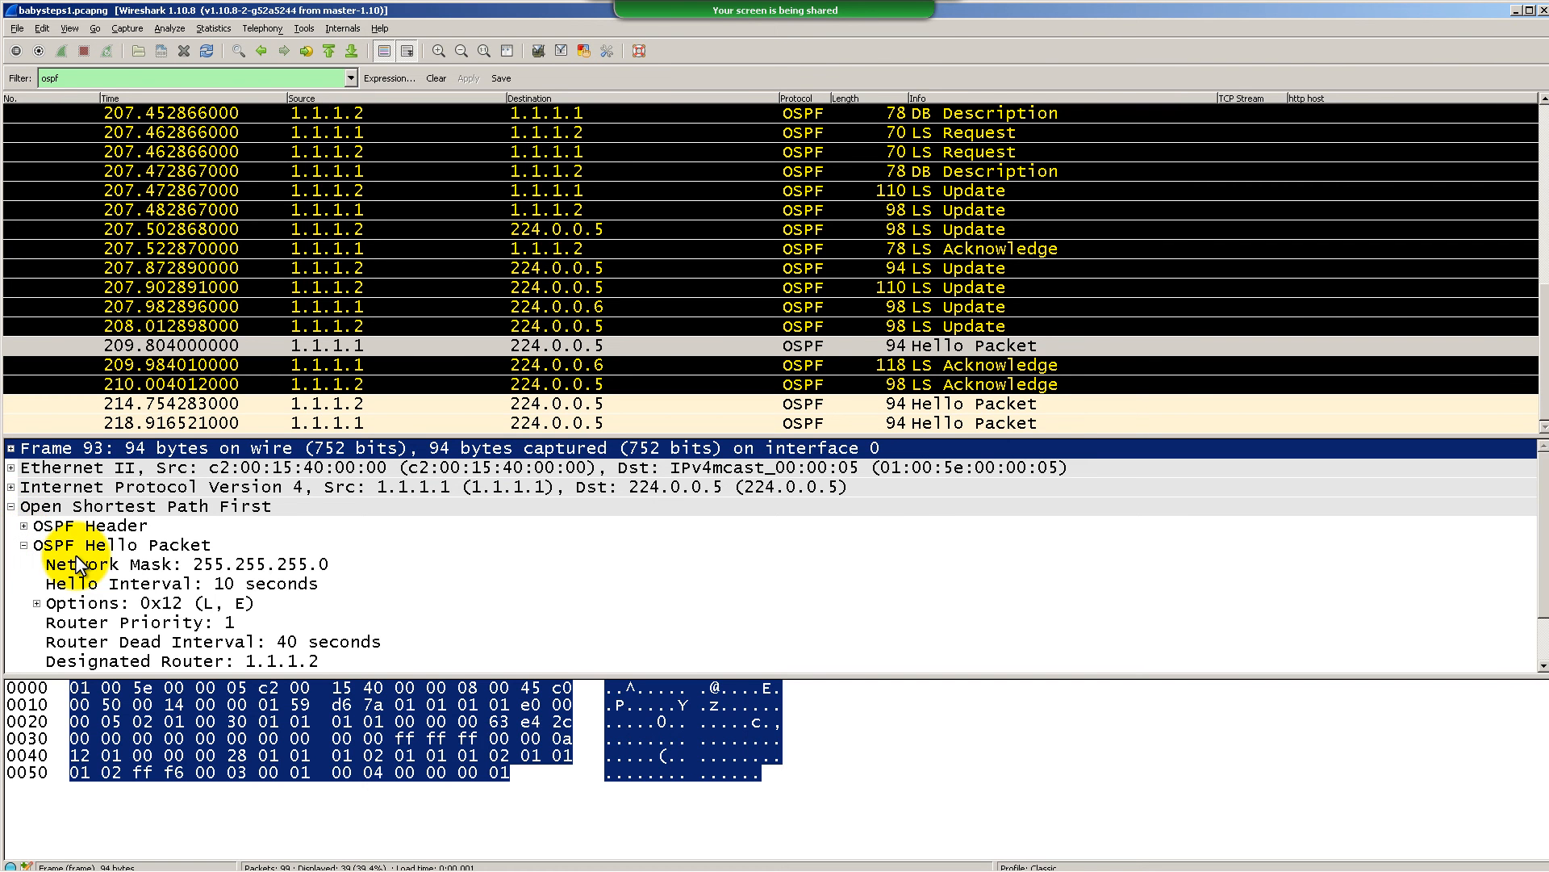
Apply the OSPF Hello Packet section of frame 93 as the selected display filter
right_click(151, 547)
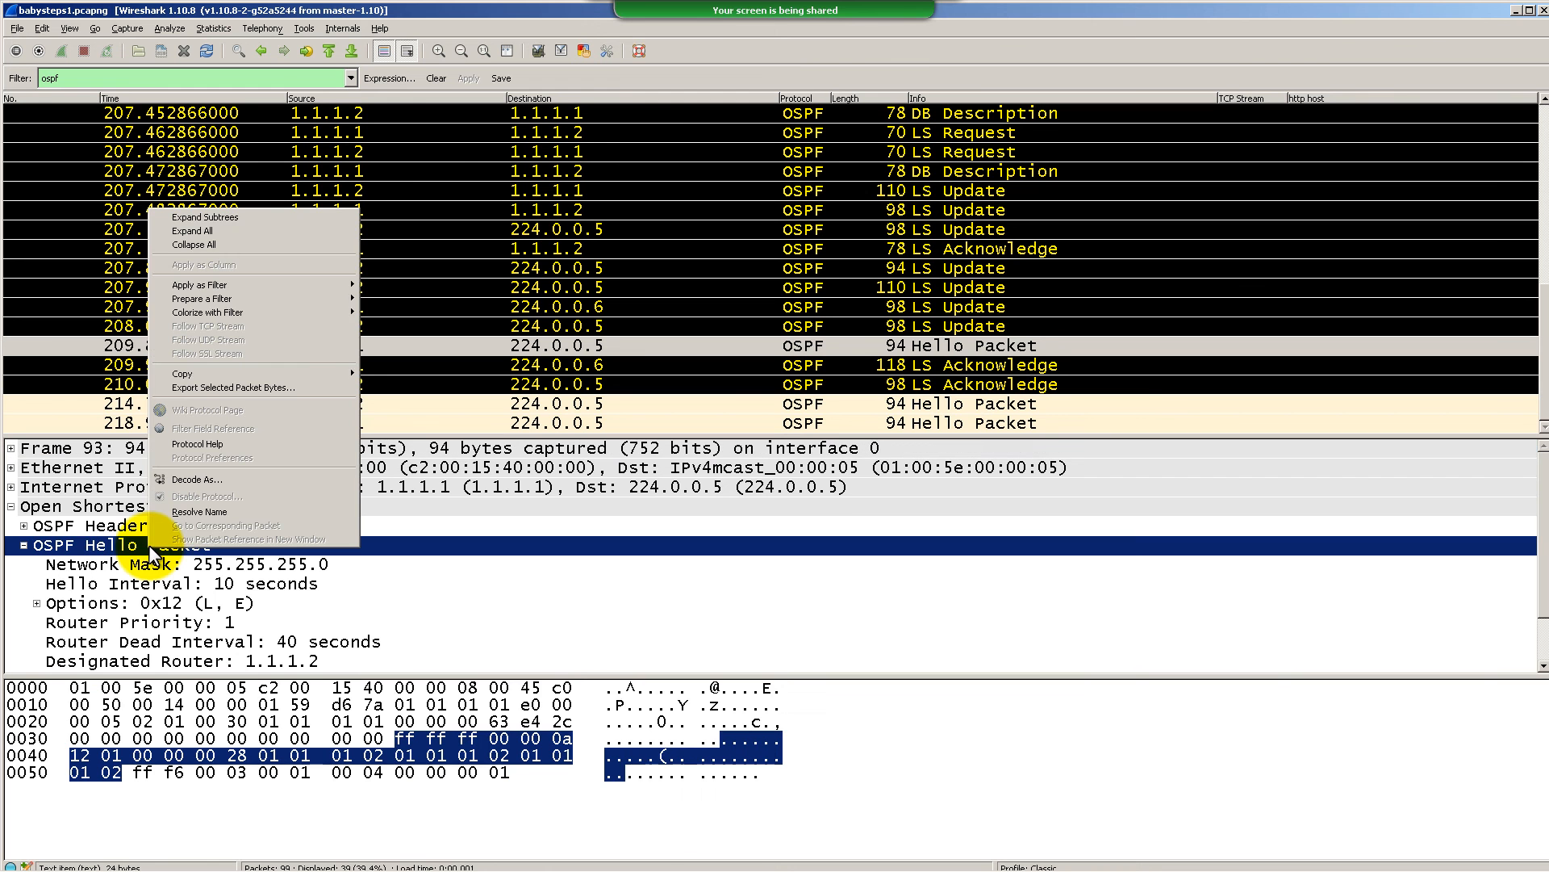
right_click(108, 549)
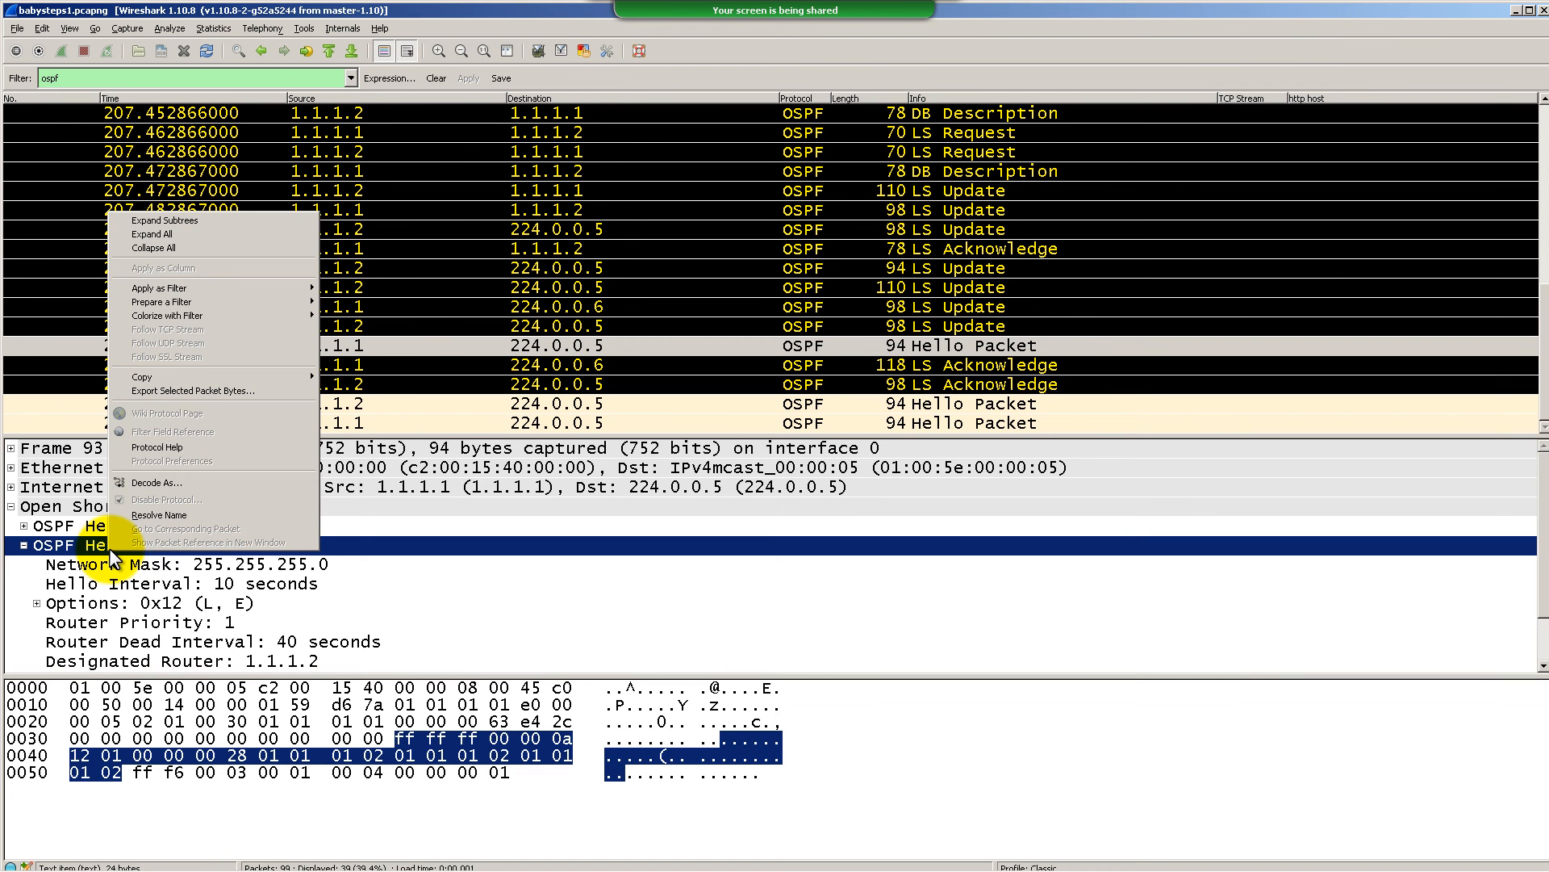
left_click(226, 288)
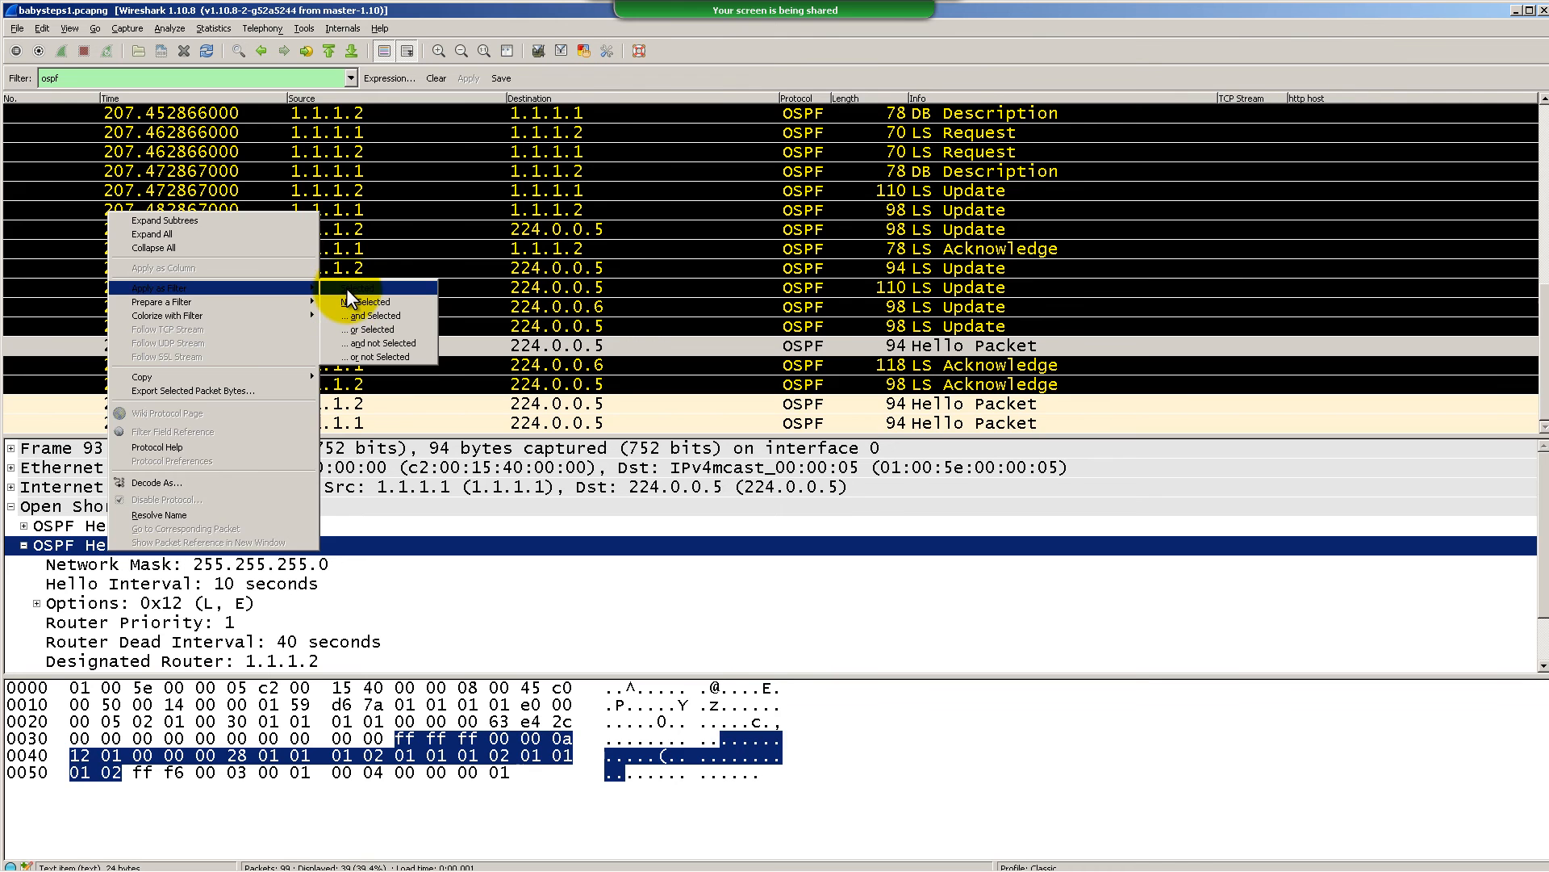
left_click(347, 289)
Go through the filtered Hello packets from 1.1.1.1 and examine the generated frame[58:24] filter expression
left_click(409, 133)
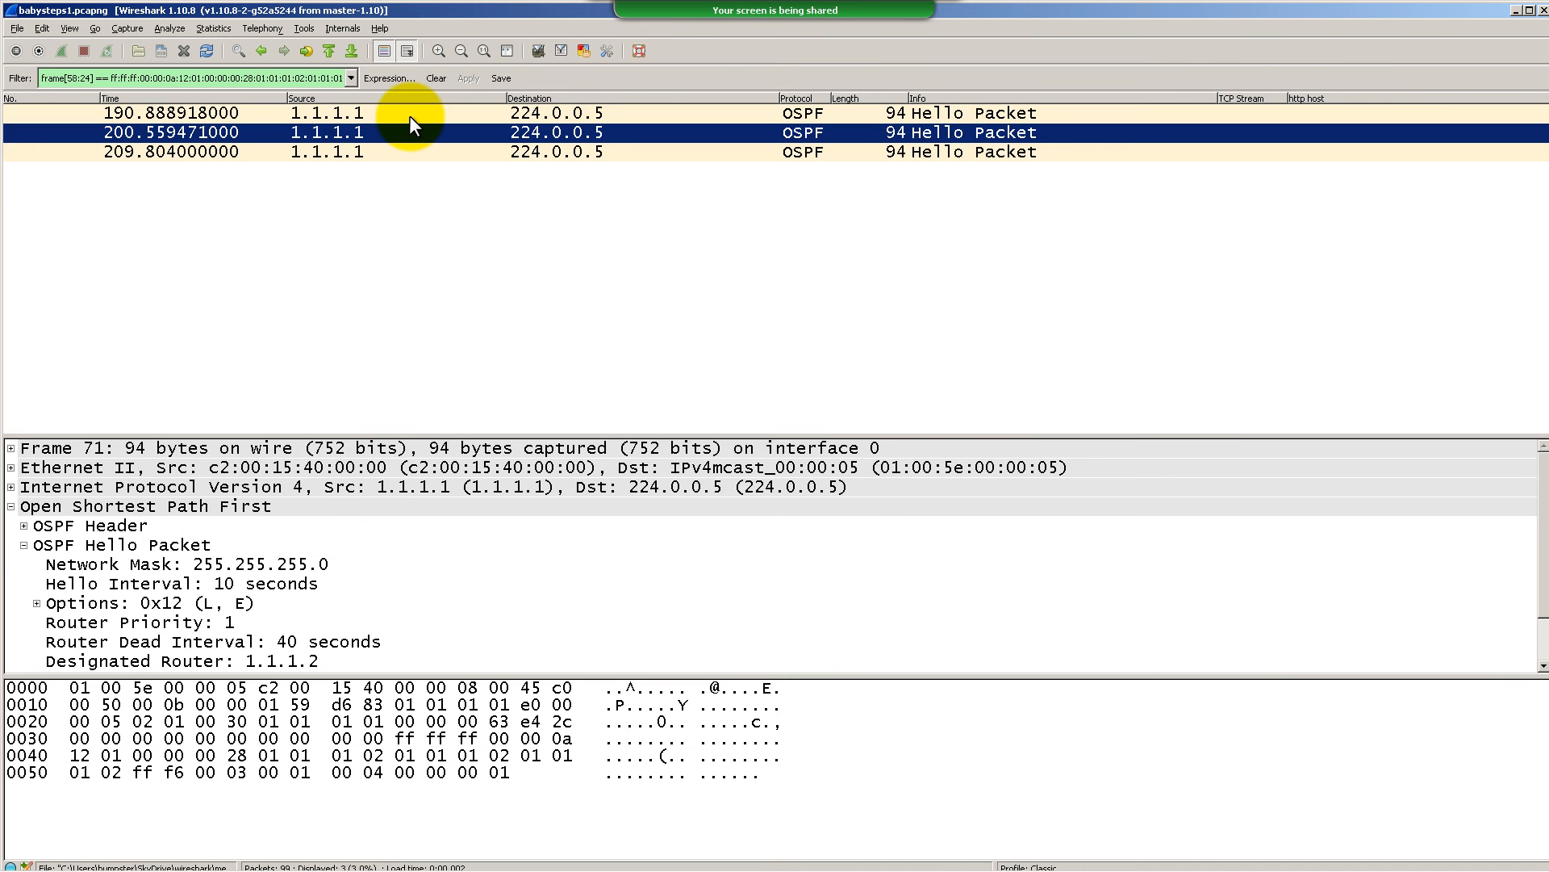
left_click(410, 115)
left_click(427, 152)
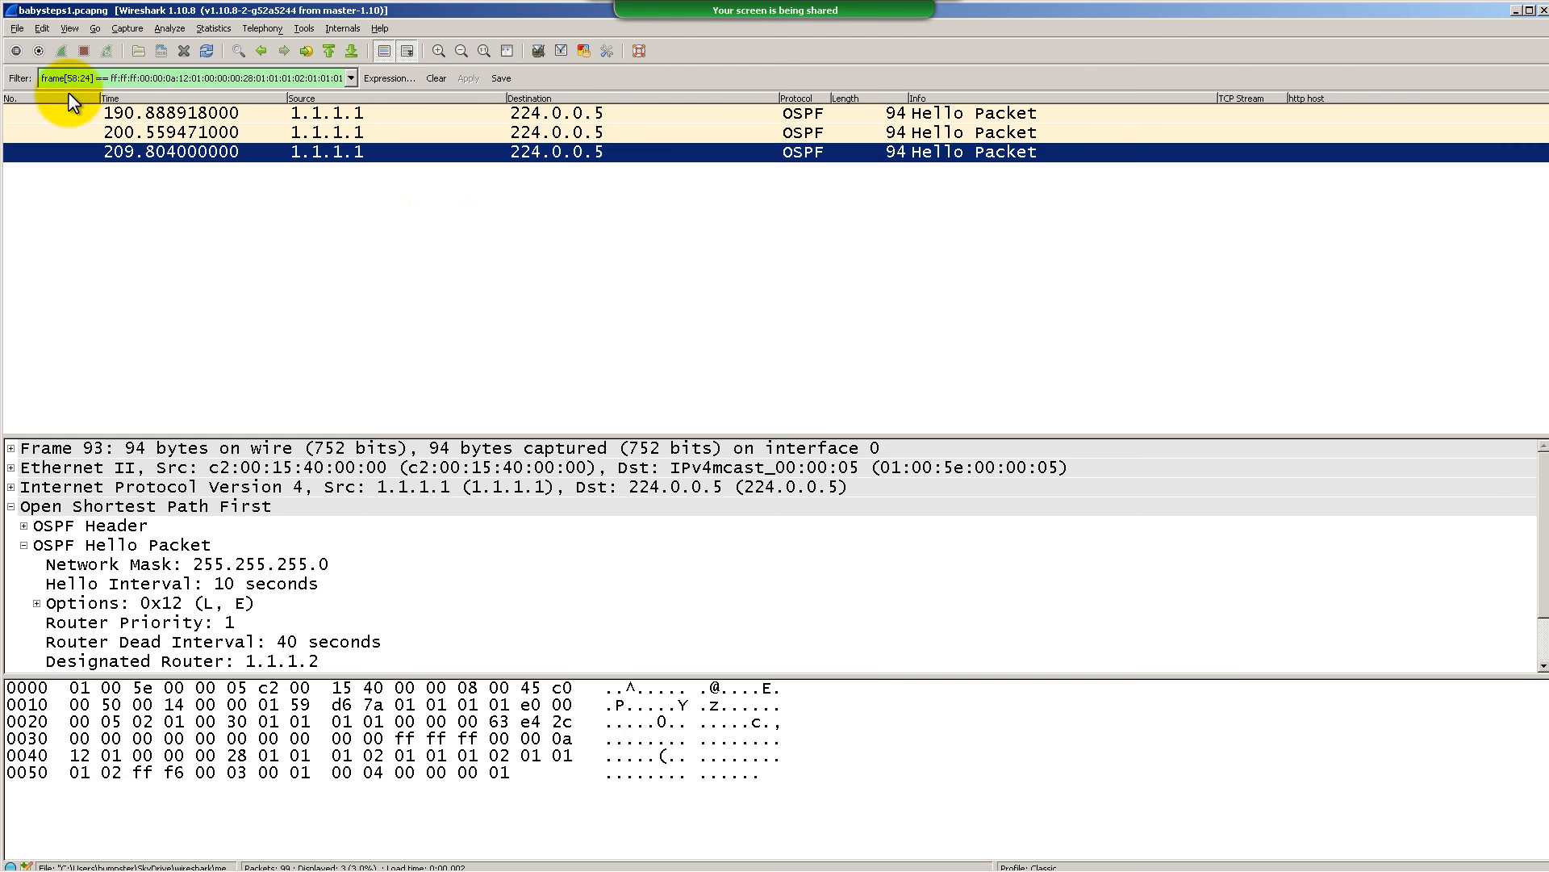
mouse_move(42, 79)
left_mouse_down()
mouse_move(393, 98)
mouse_move(50, 79)
left_mouse_up()
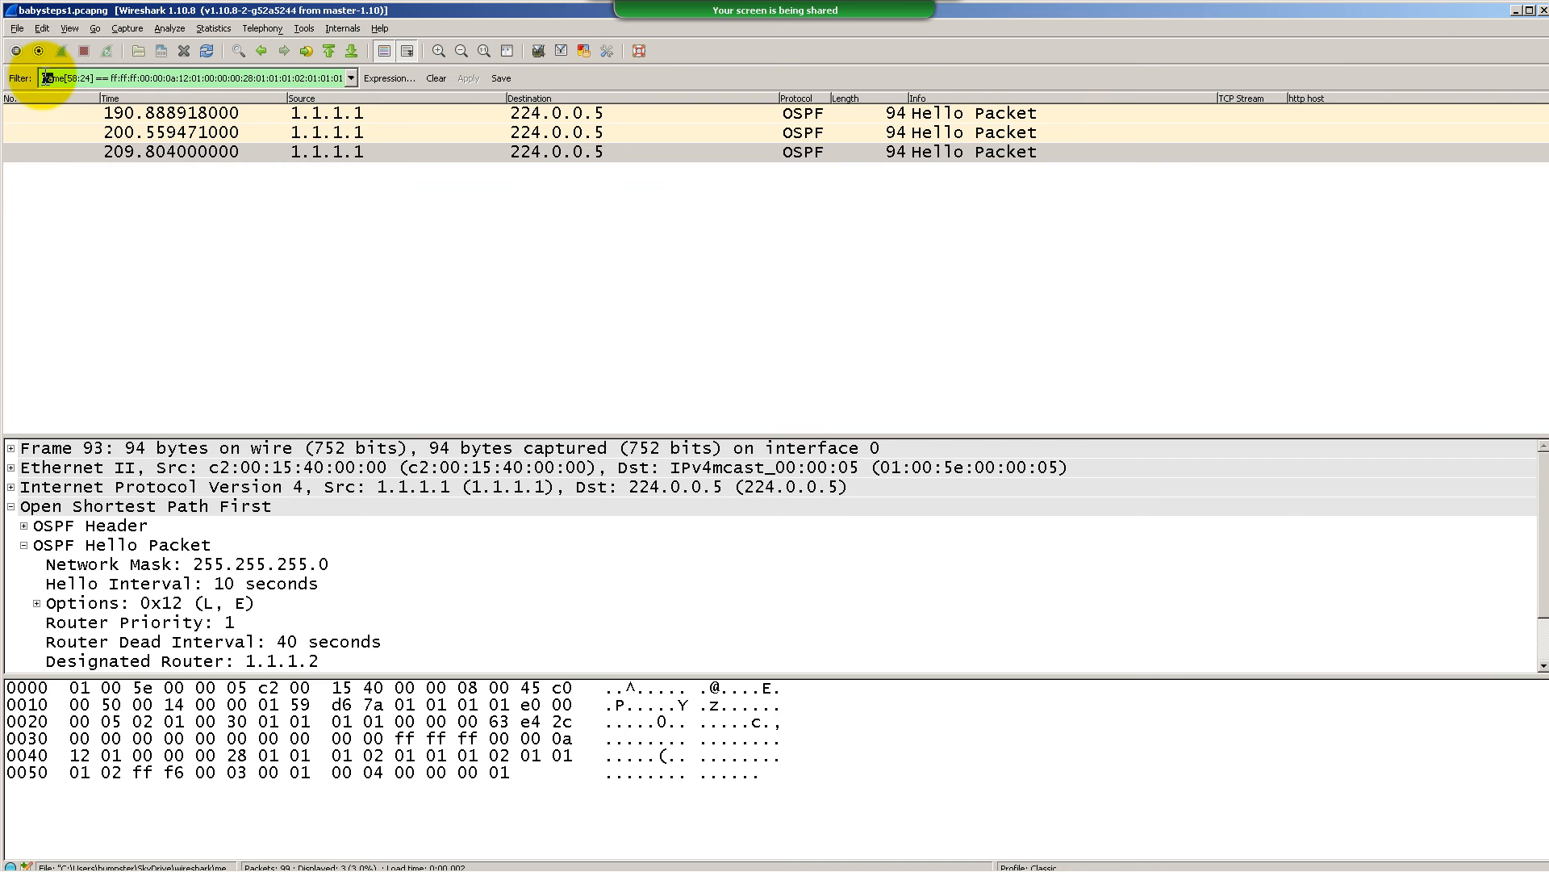
left_click_drag(45, 78, 149, 77)
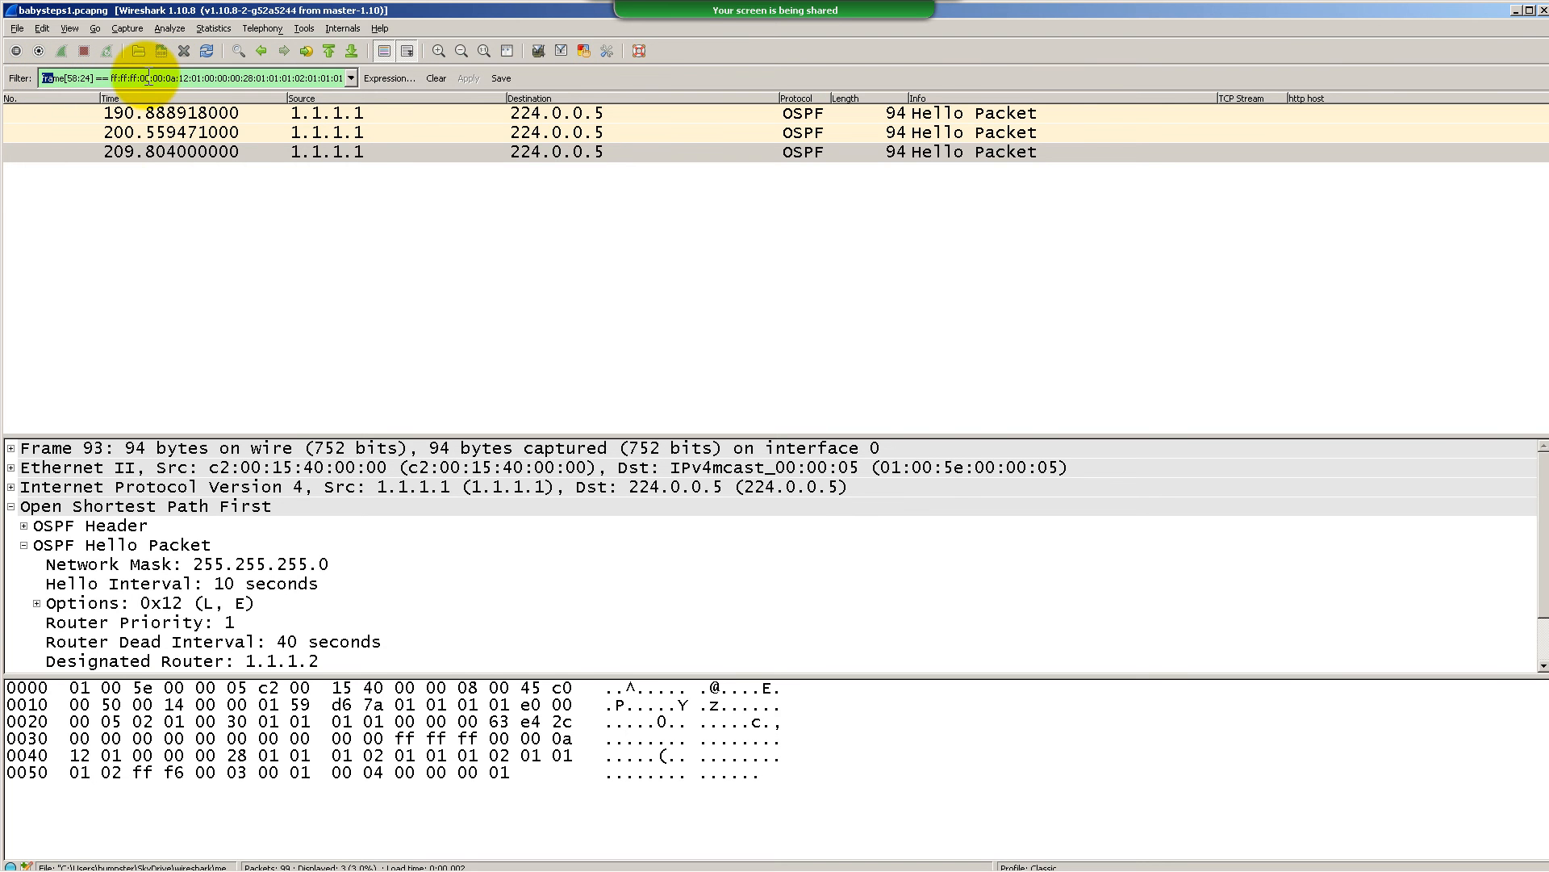
left_click(148, 78)
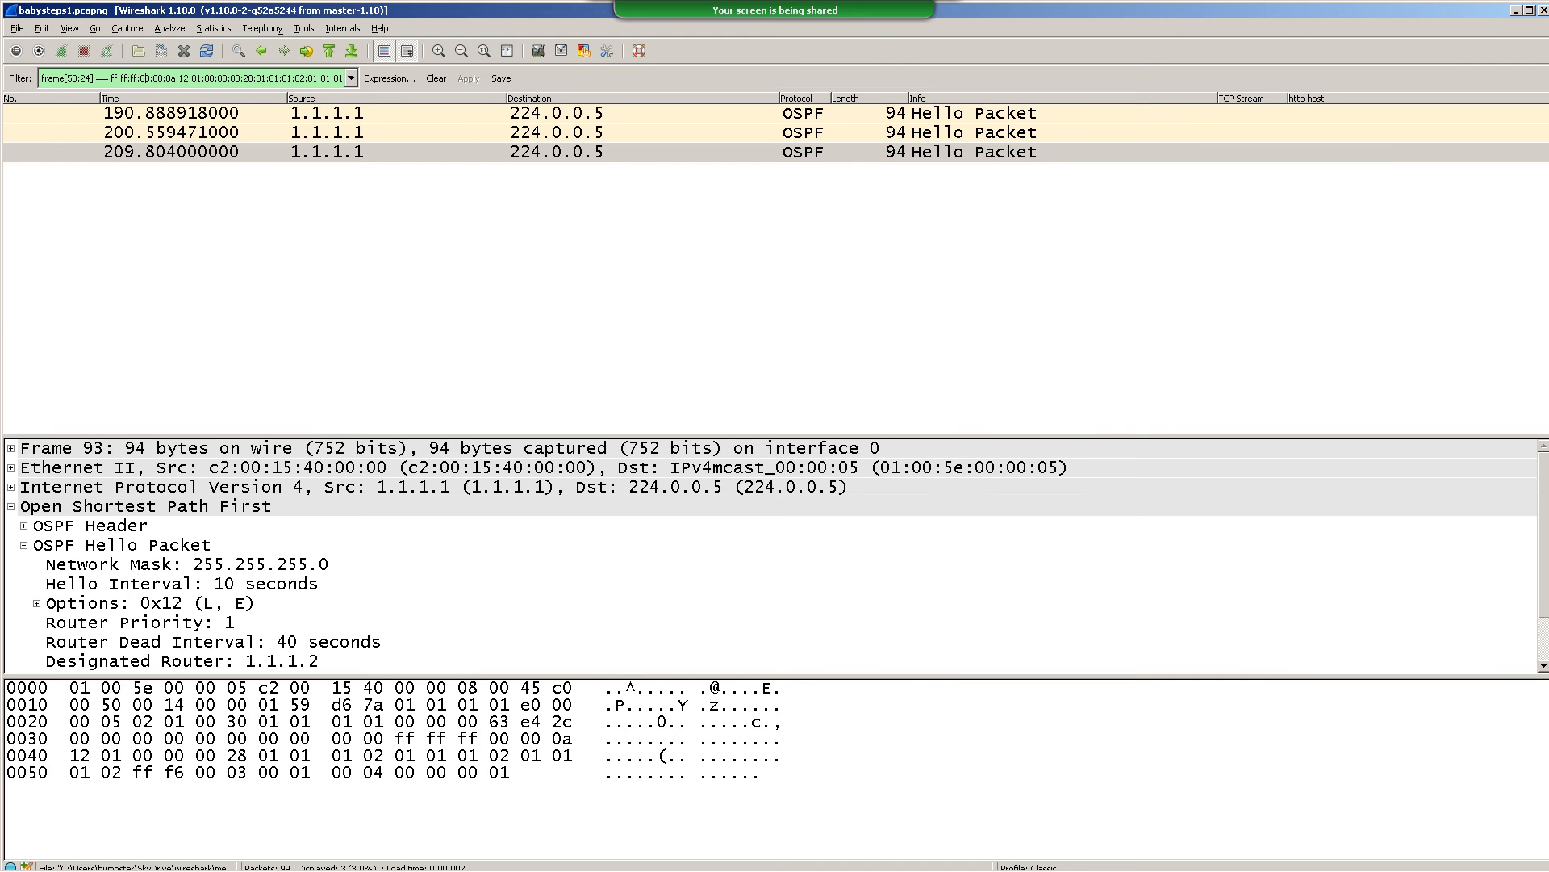
Replace the display filter expression with e and look through the suggested protocol names starting with that letter
triple_click(164, 84)
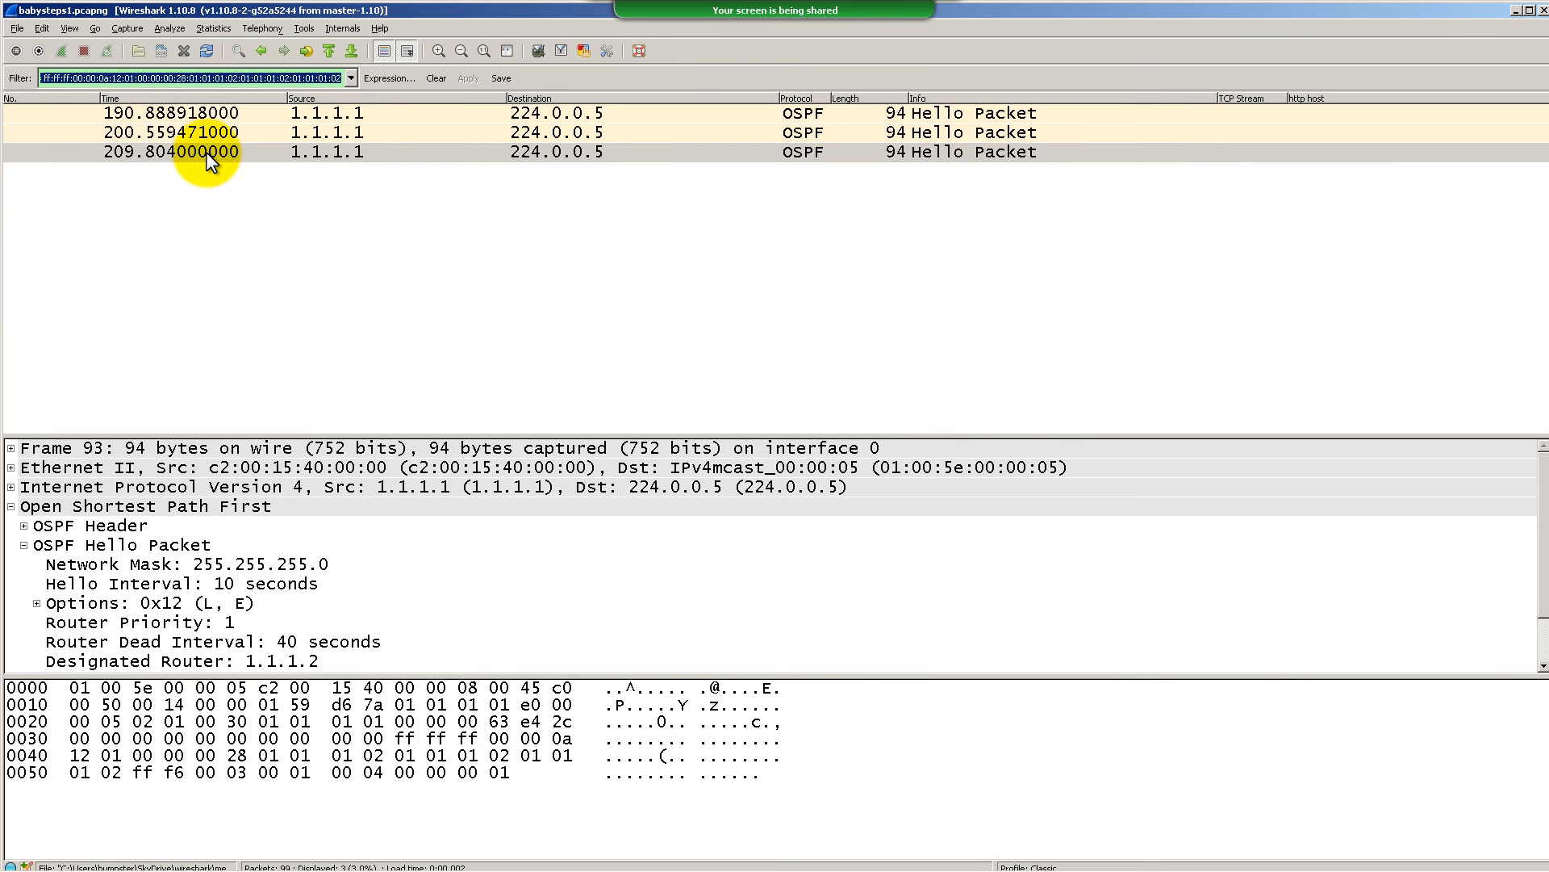
type("u")
key("BackSpace")
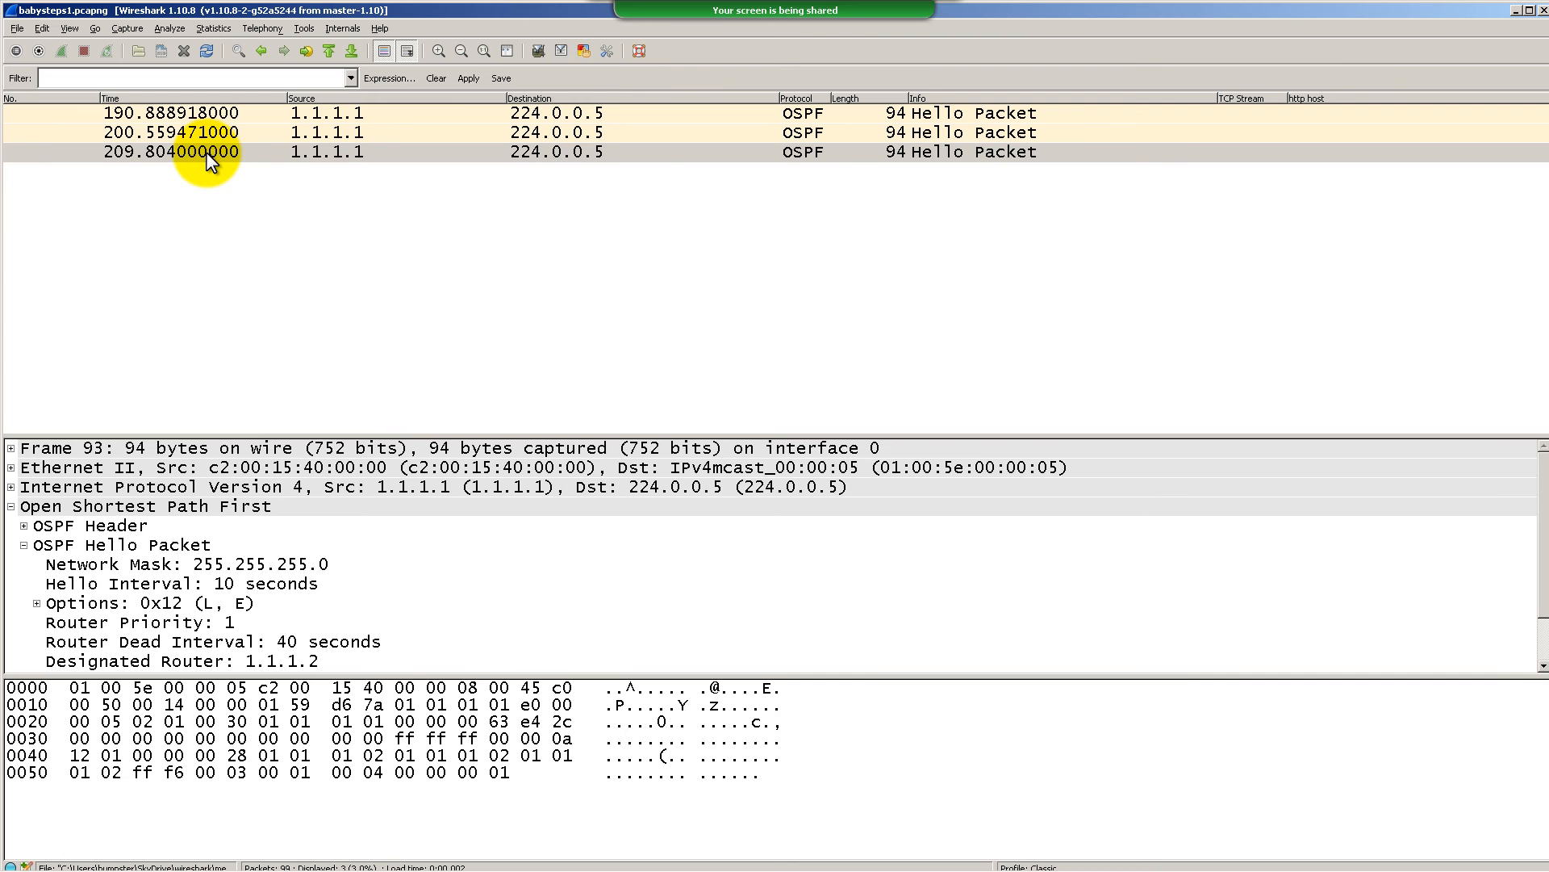
type("e")
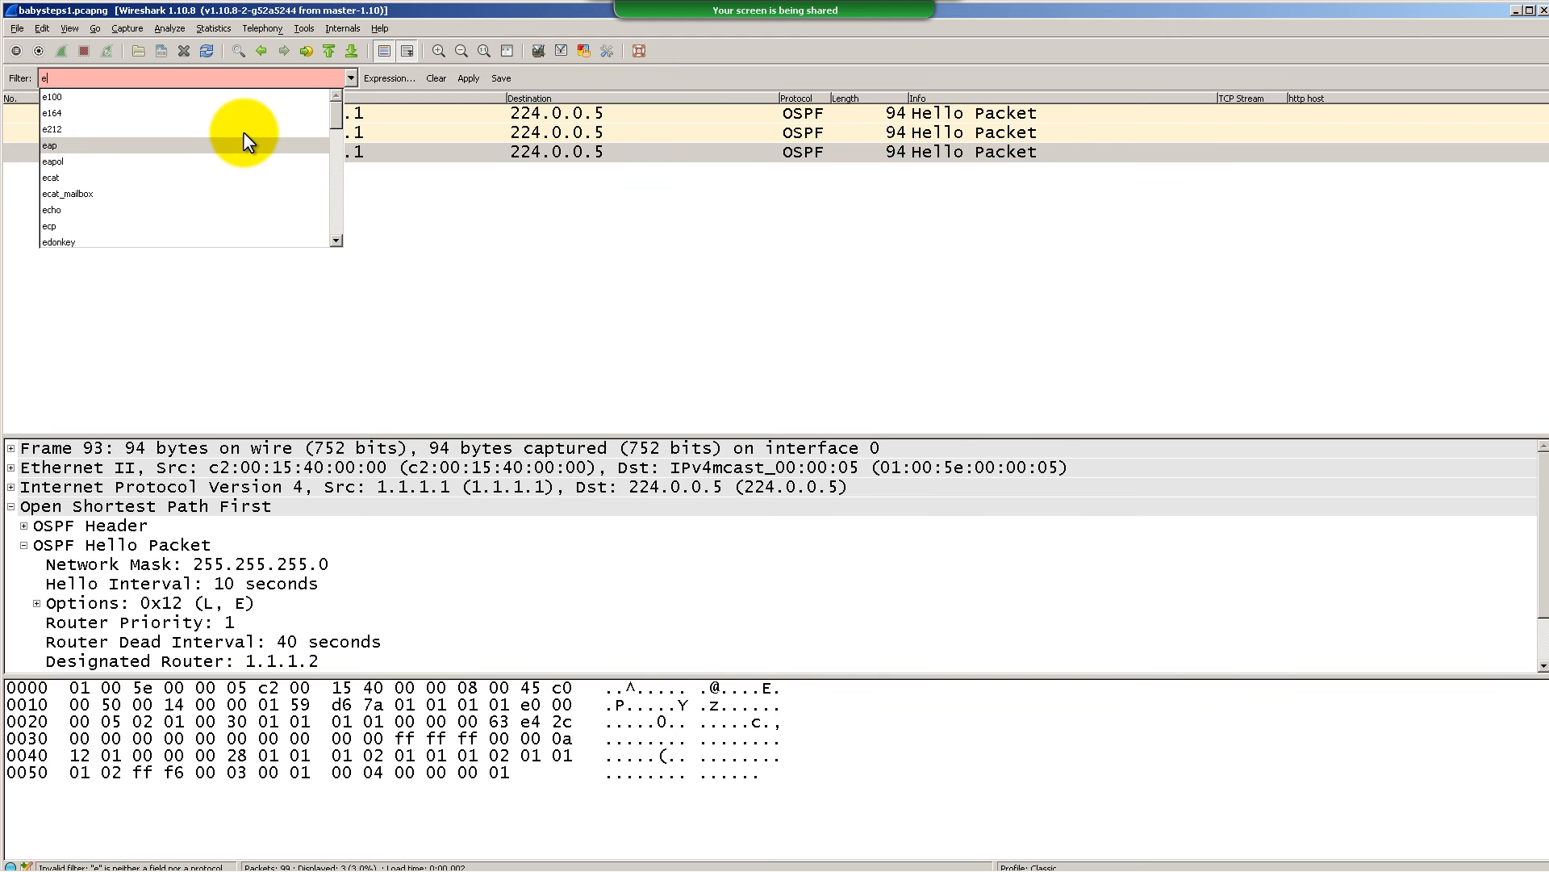
scroll(244, 132, "down", 1)
scroll(239, 147, "up", 1)
scroll(239, 147, "down", 1)
scroll(238, 137, "down", 2)
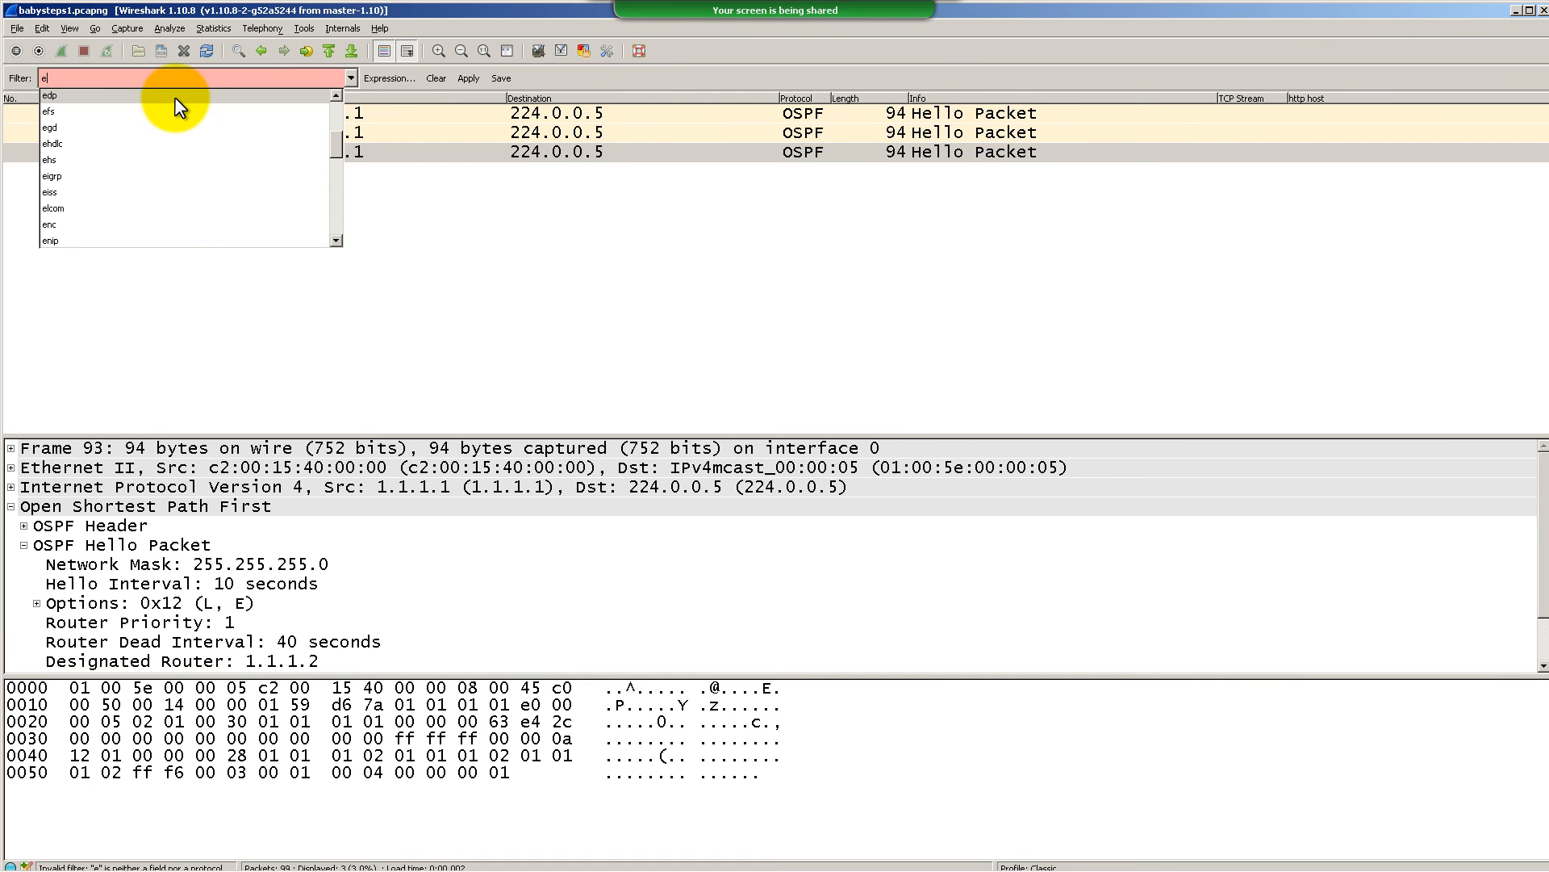
scroll(184, 104, "down", 5)
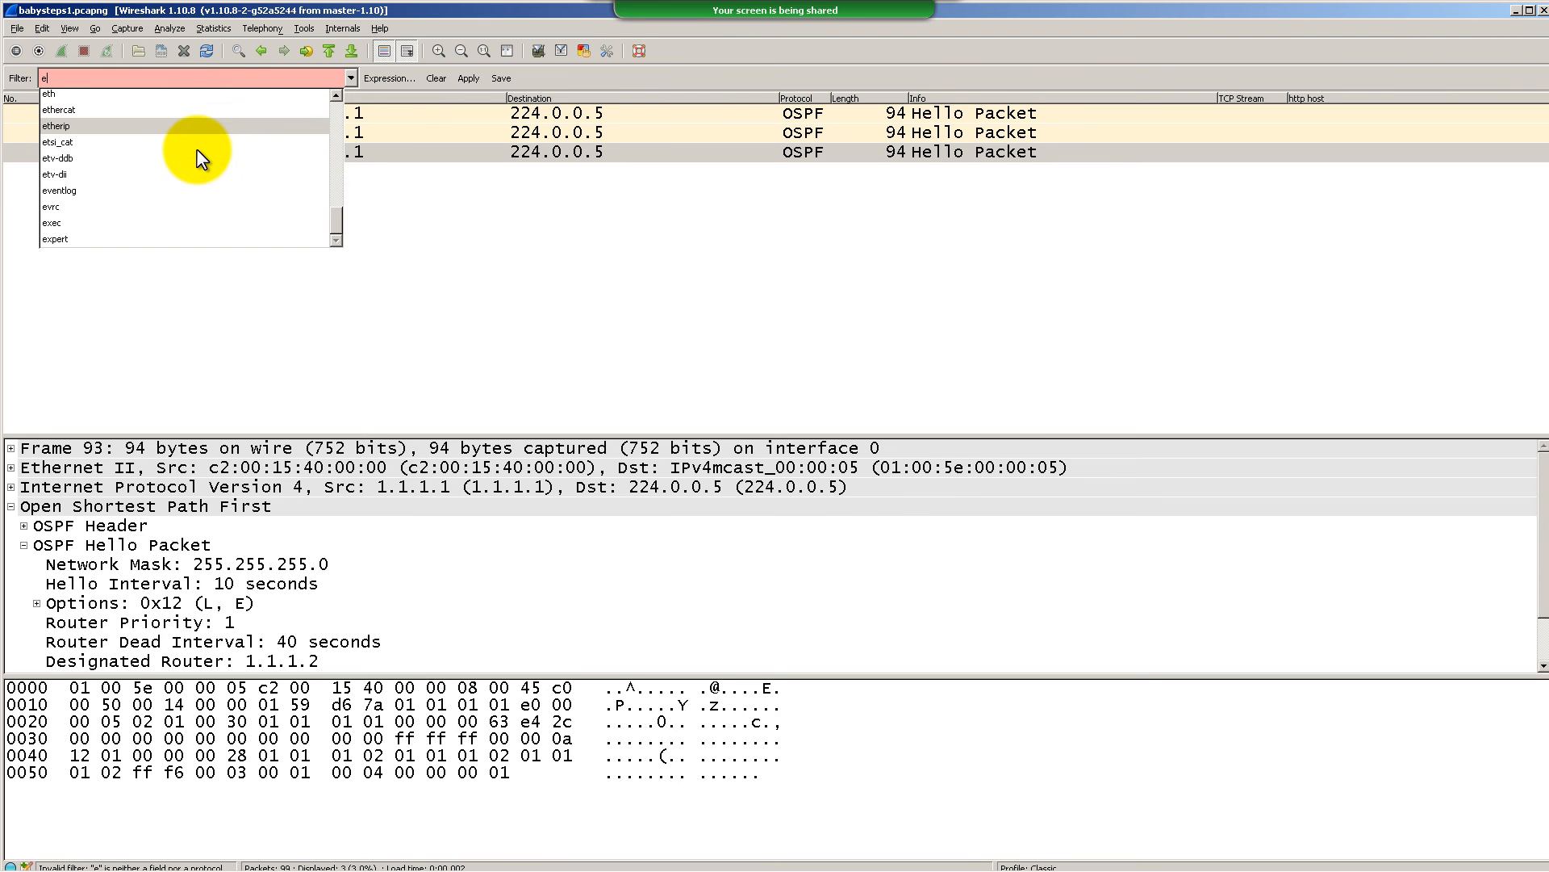
scroll(202, 177, "up", 5)
scroll(201, 178, "up", 3)
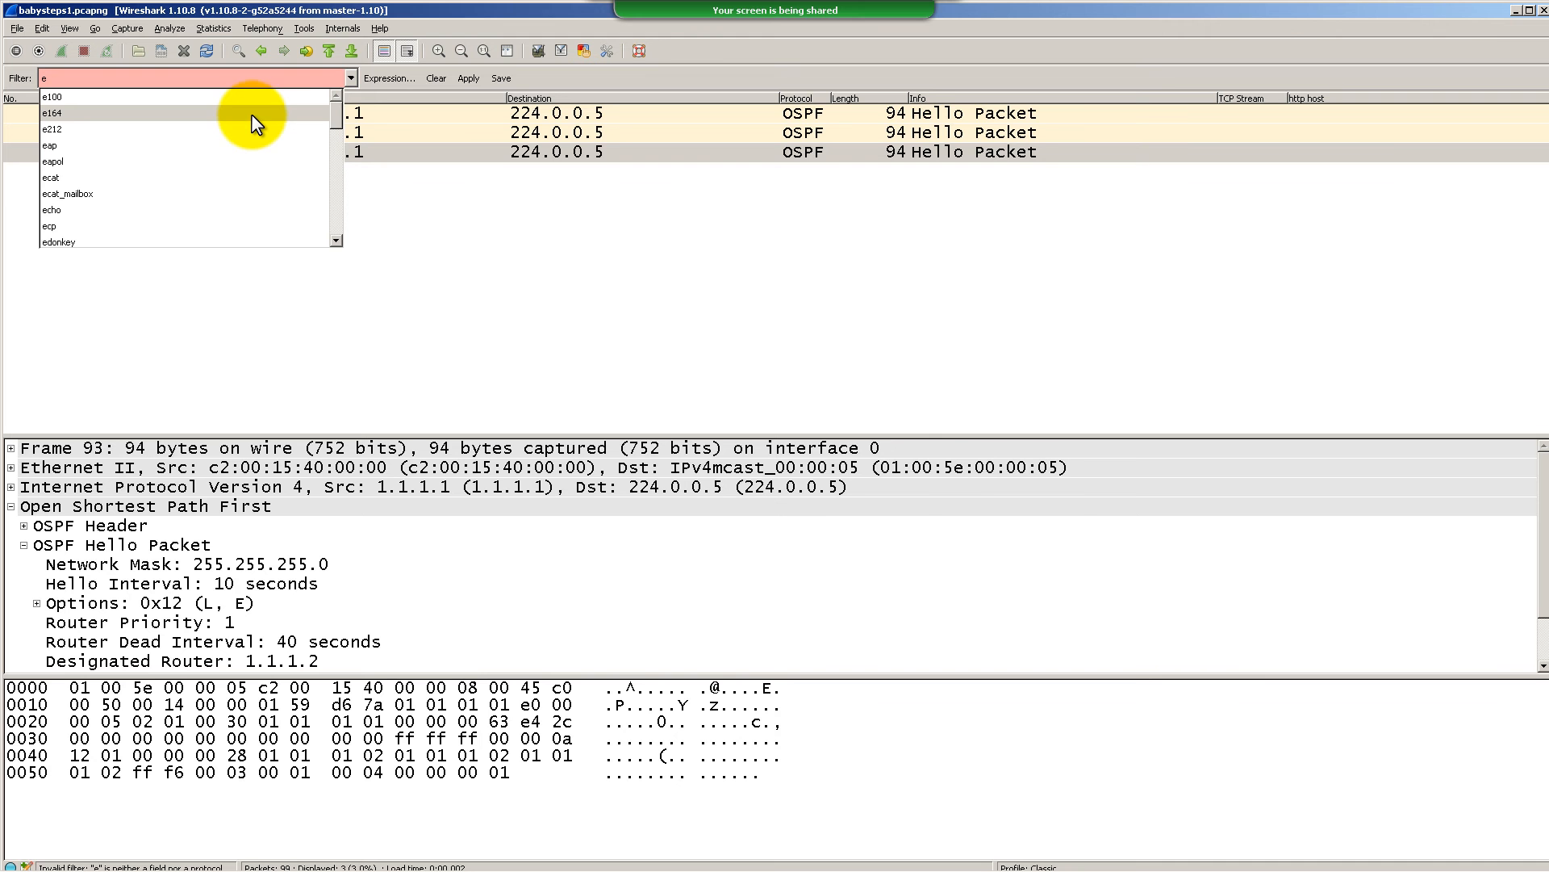
scroll(234, 210, "down", 1)
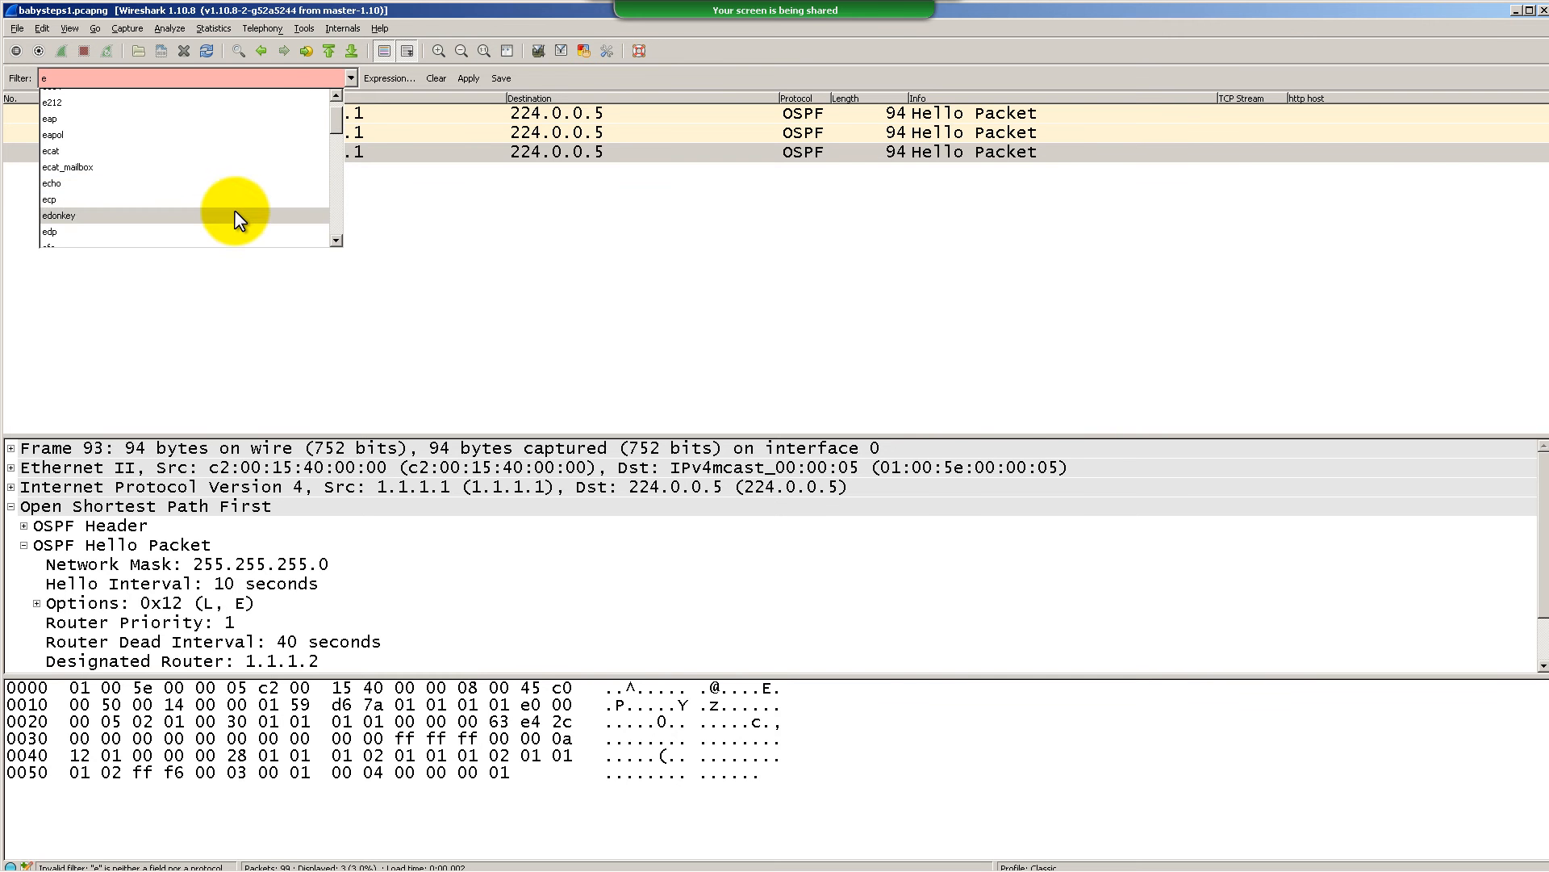
left_click(235, 56)
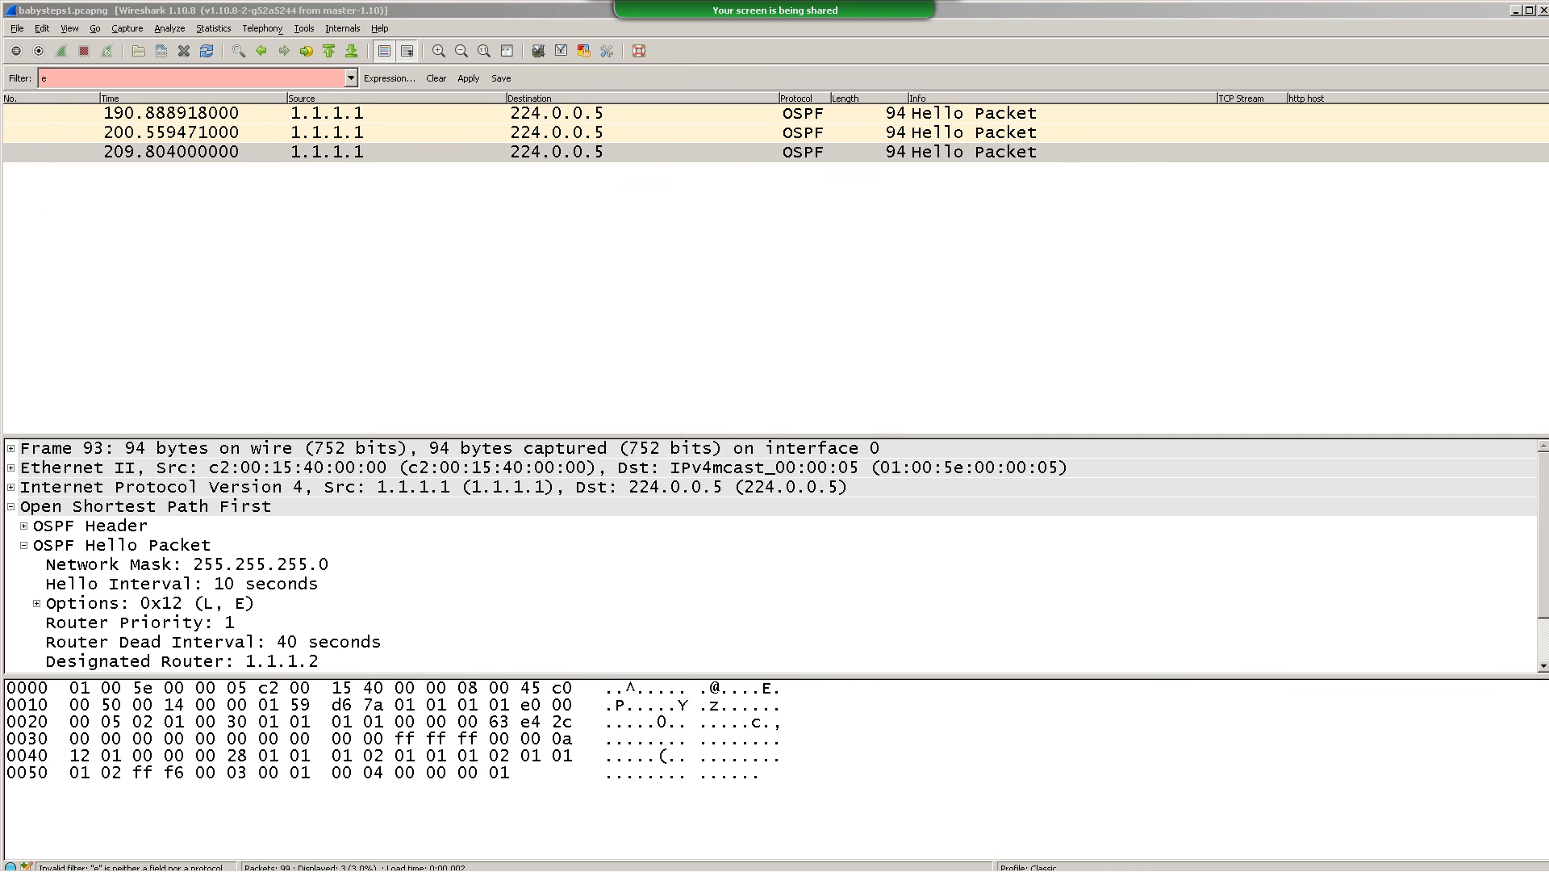
Extend the display filter entry to eth. and look through the suggested Ethernet field names
left_click(122, 82)
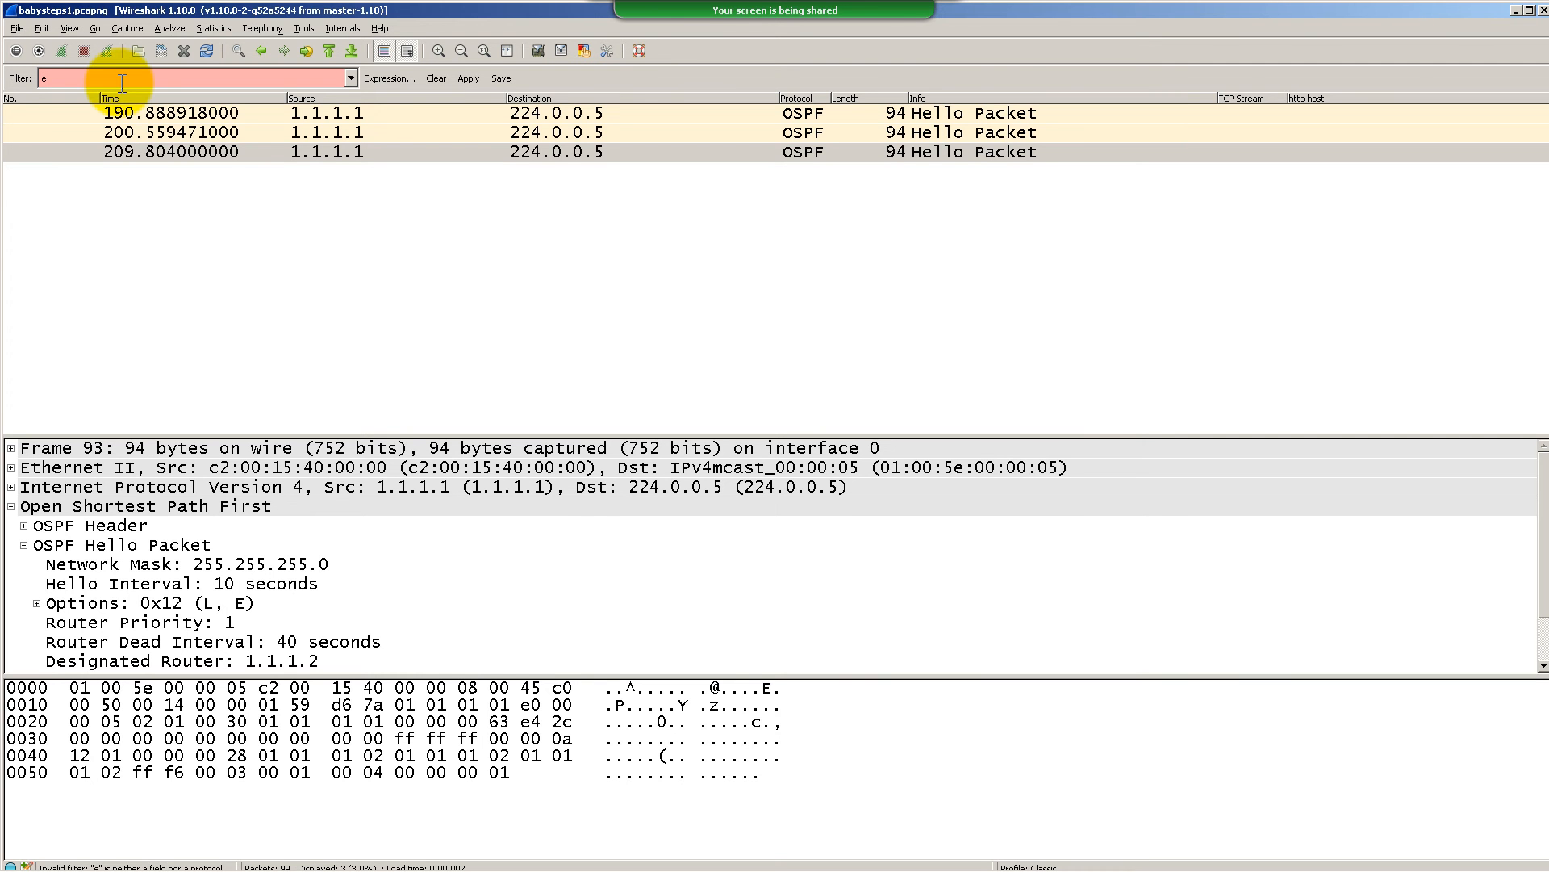
type("th")
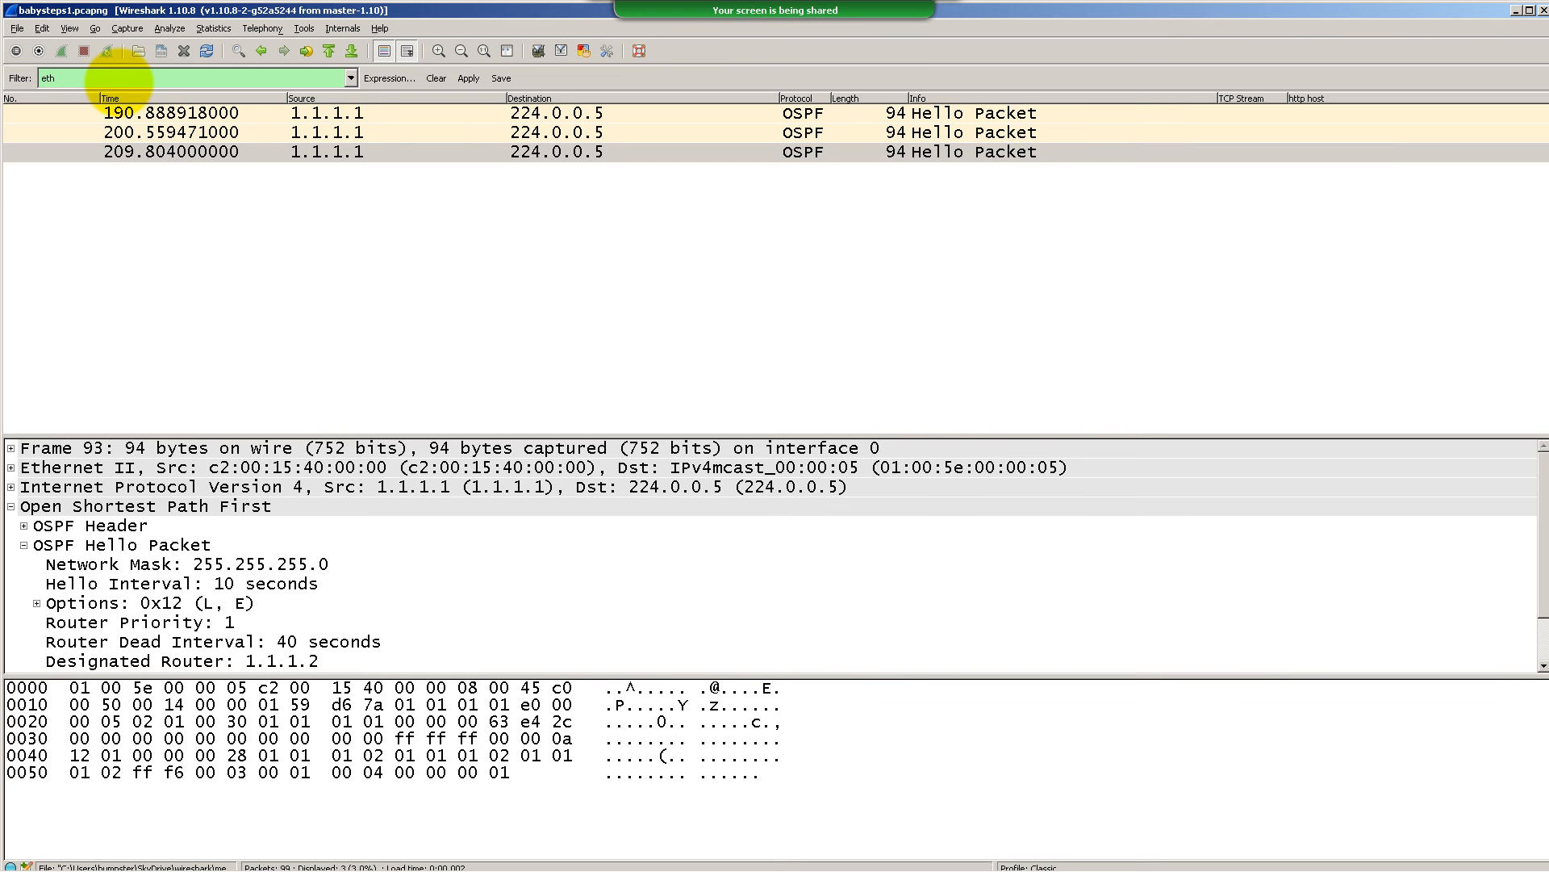
type(" .")
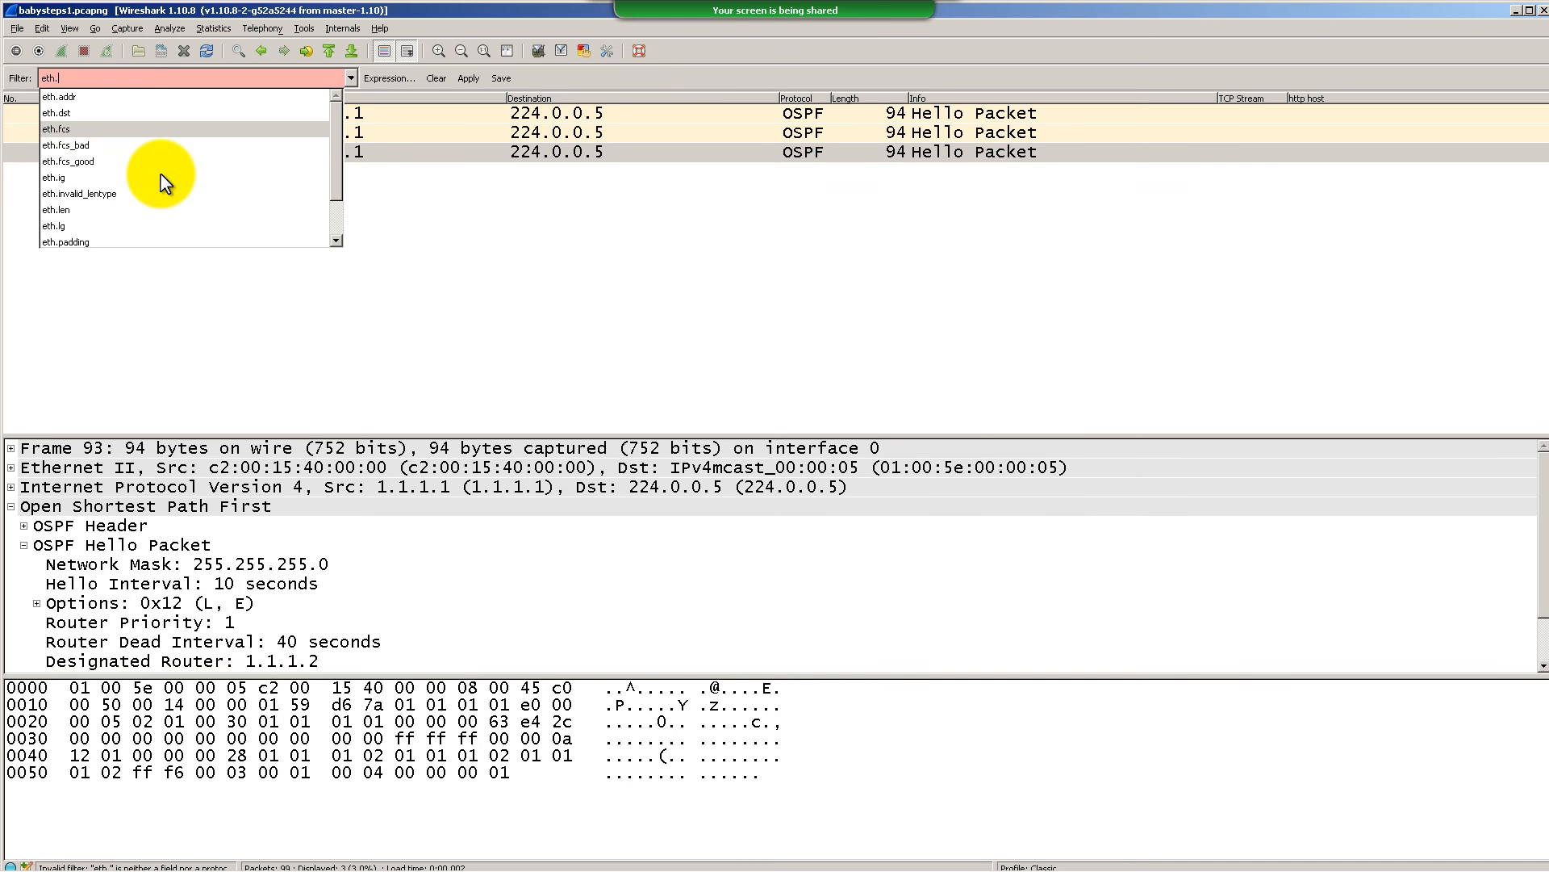
scroll(218, 160, "down", 1)
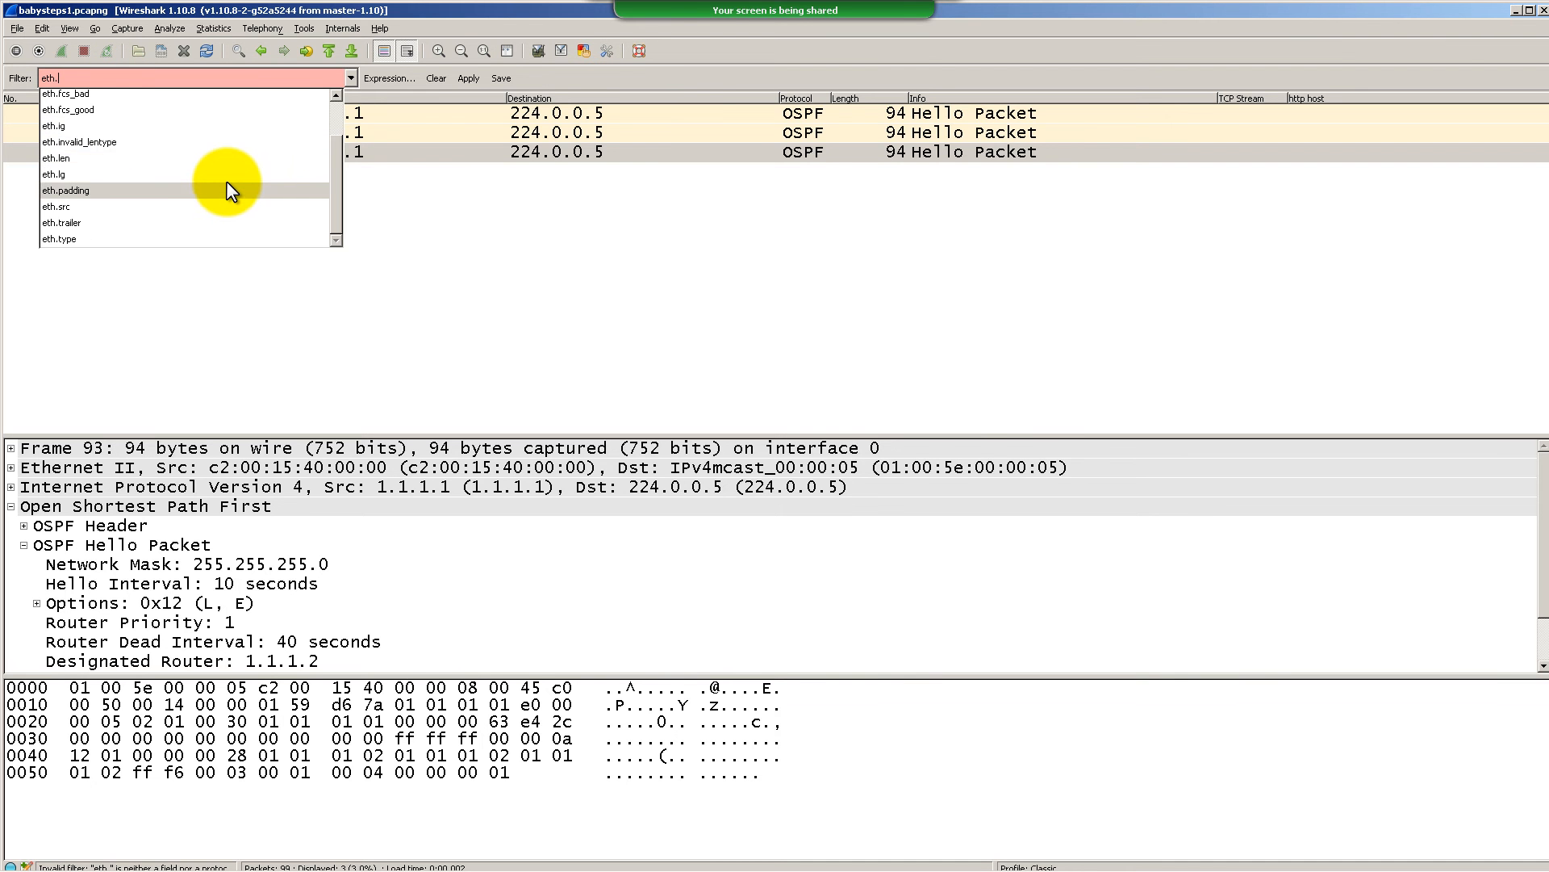
scroll(283, 204, "up", 1)
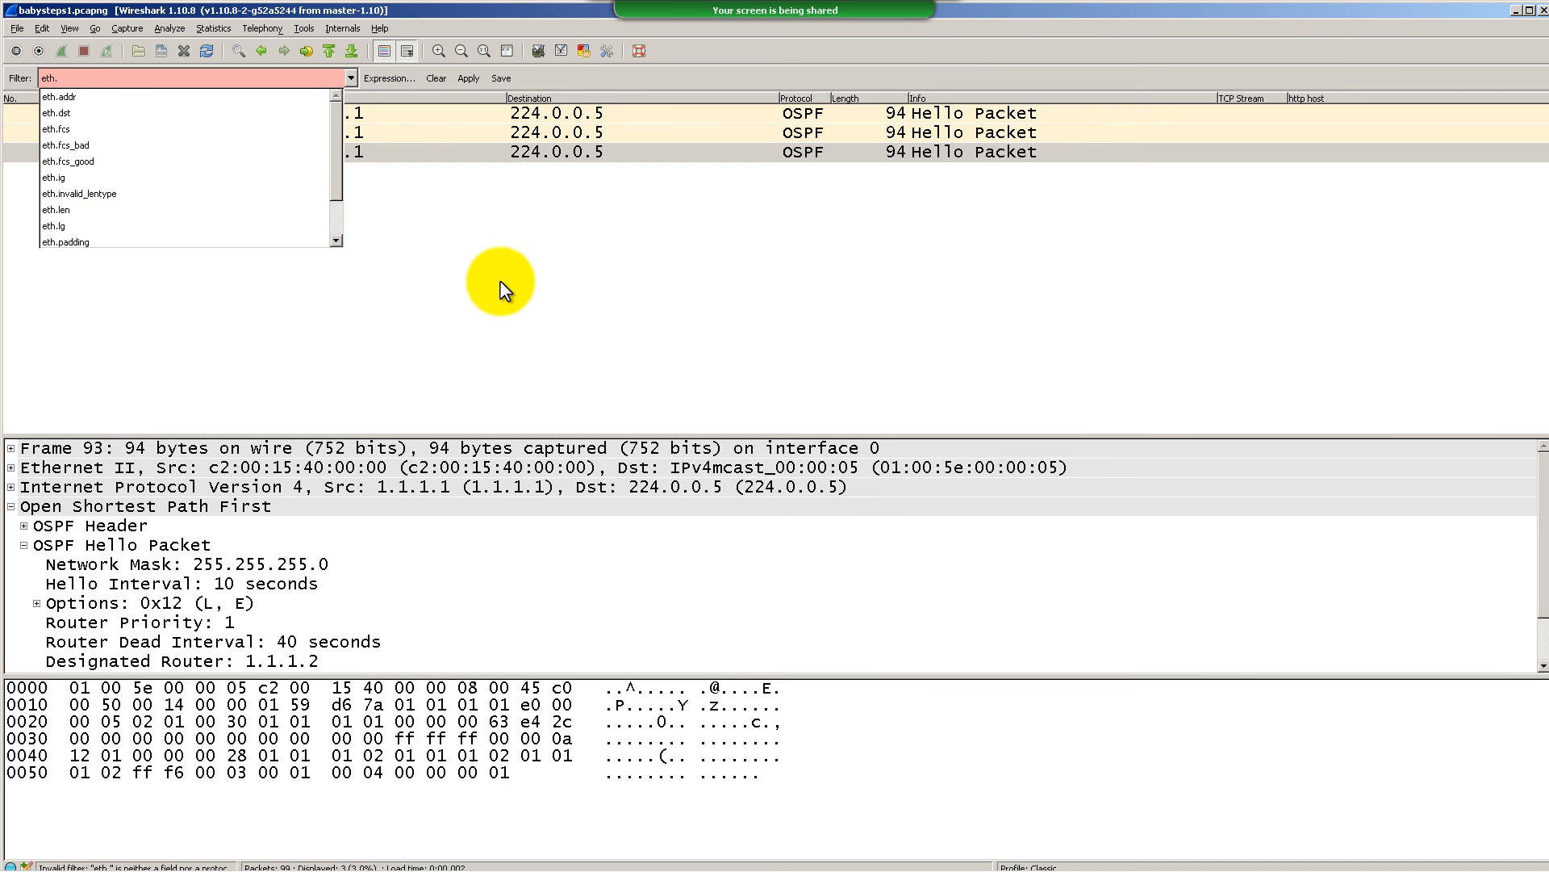
left_click(224, 76)
left_click(224, 77)
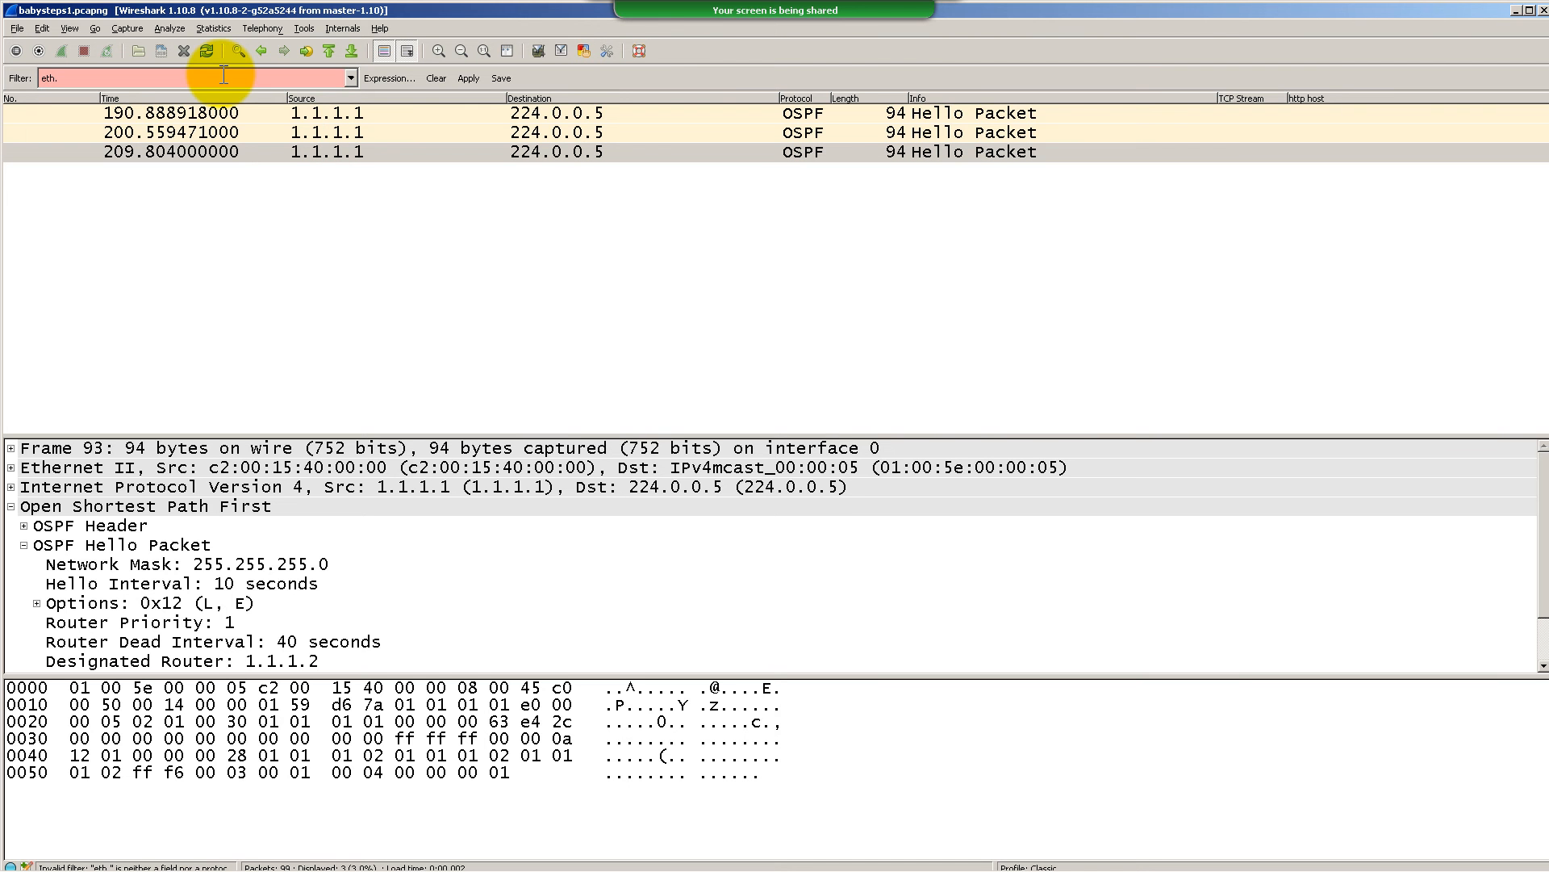
Delete the eth. text from the display filter entry without applying a new filter
key("BackSpace")
key("BackSpace")
key("BackSpace")
key("BackSpace")
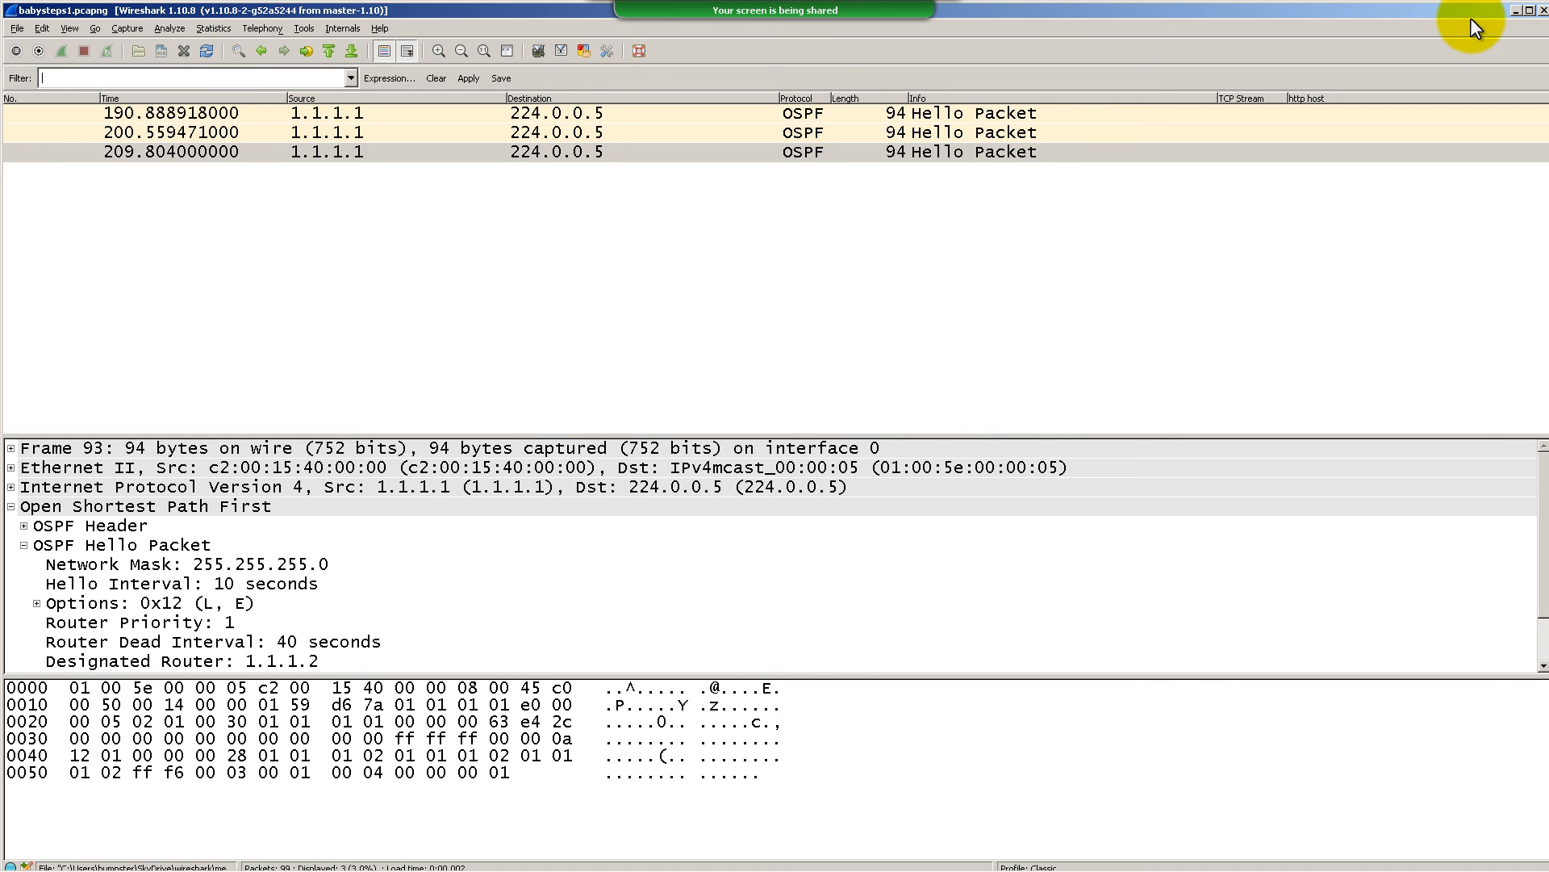
Minimize Wireshark to return to the Wireshark Wednesdays #2 notes and review them down to the Baby Steps #1 topology diagram
left_click(1515, 11)
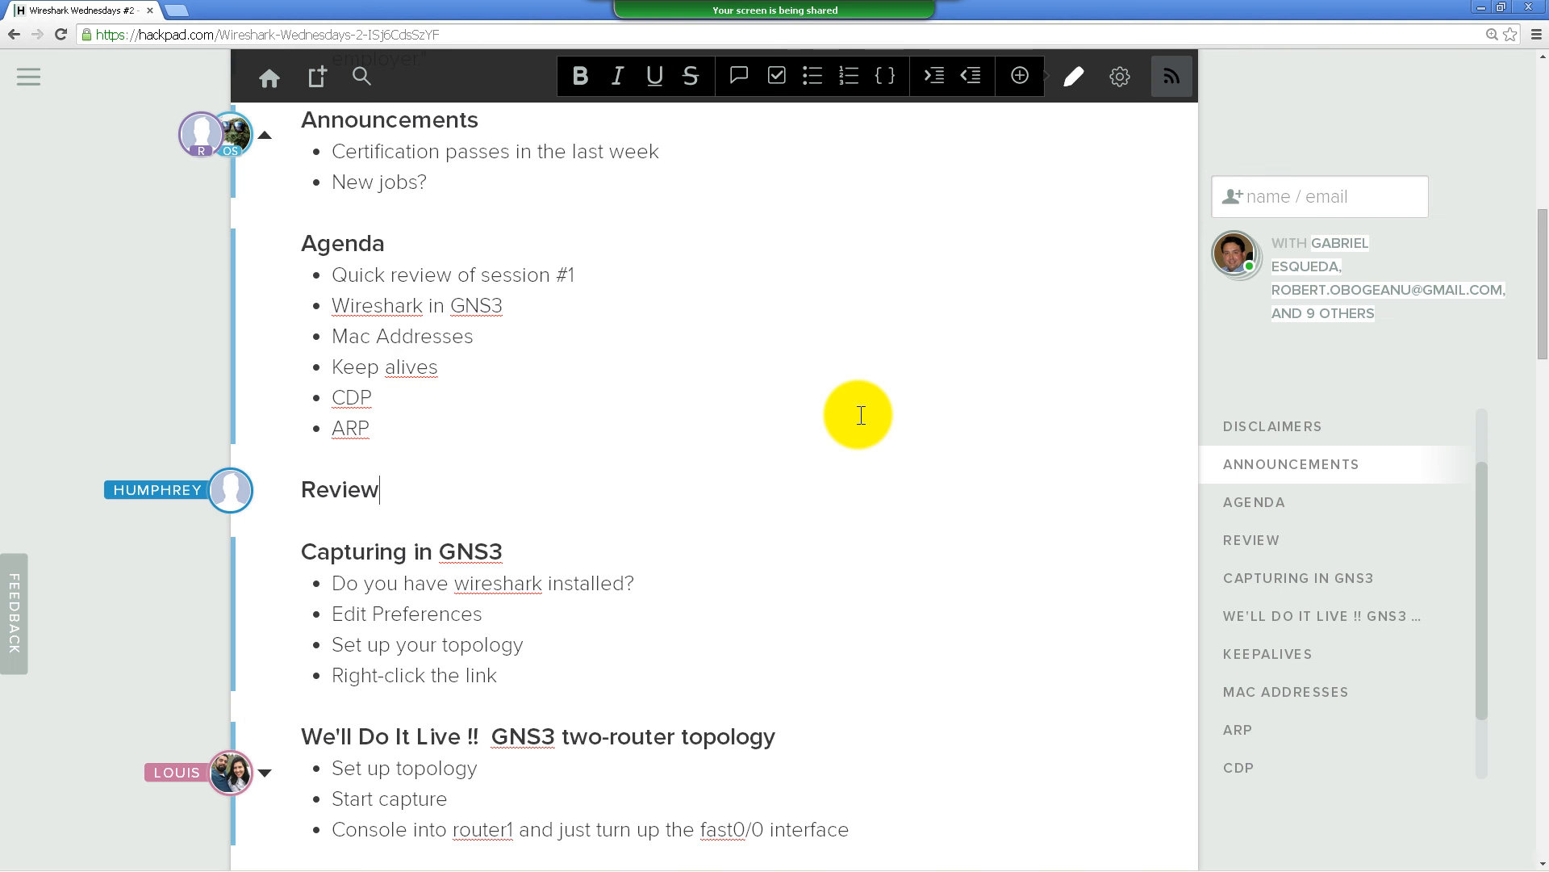
scroll(862, 414, "down", 4)
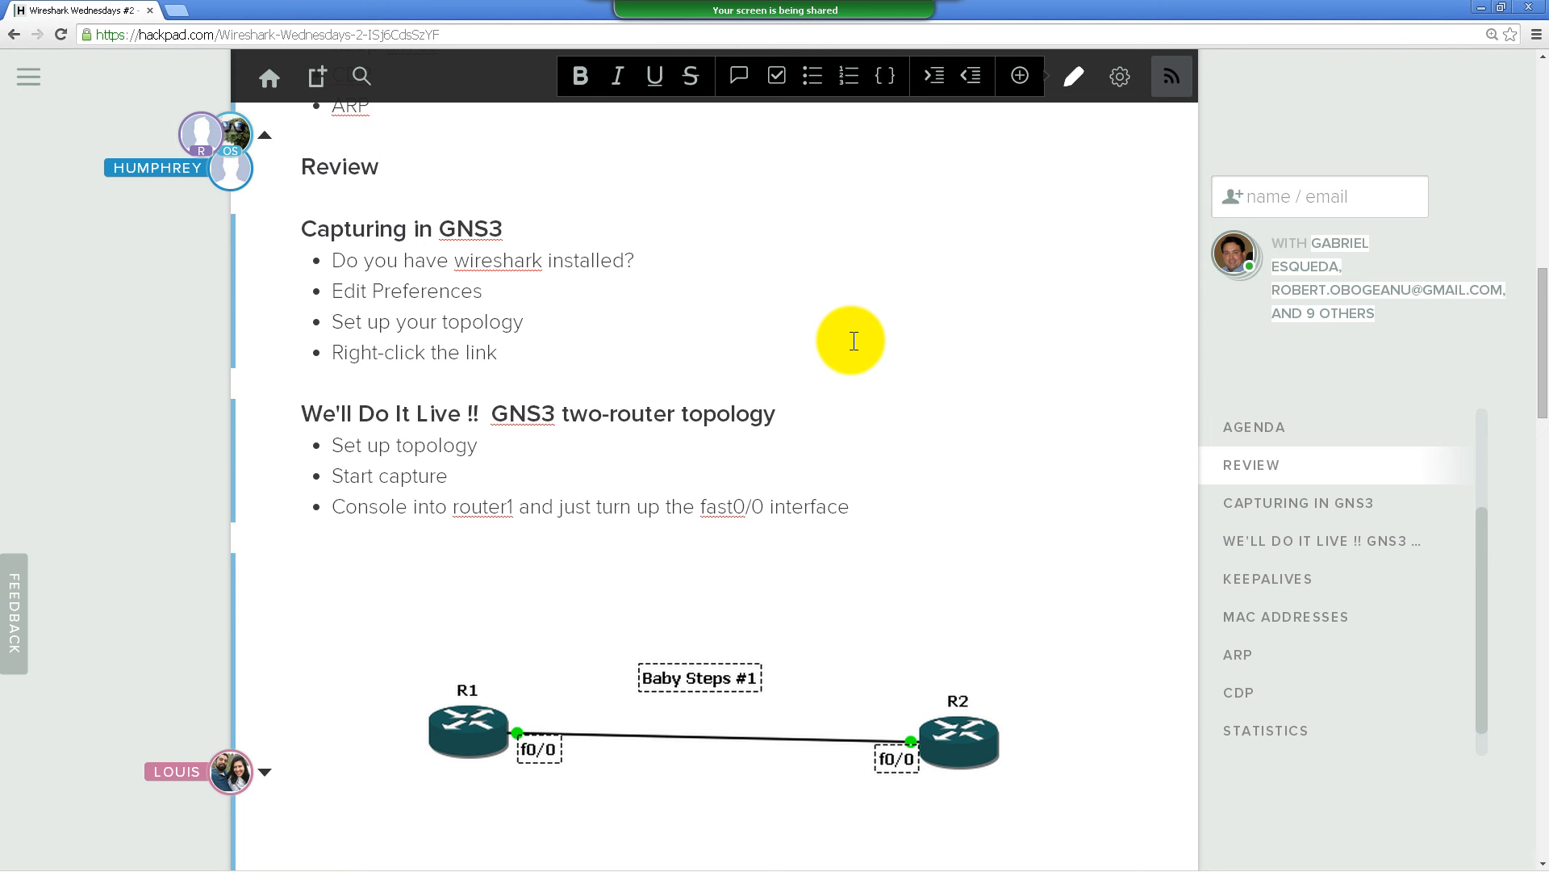
scroll(887, 609, "down", 2)
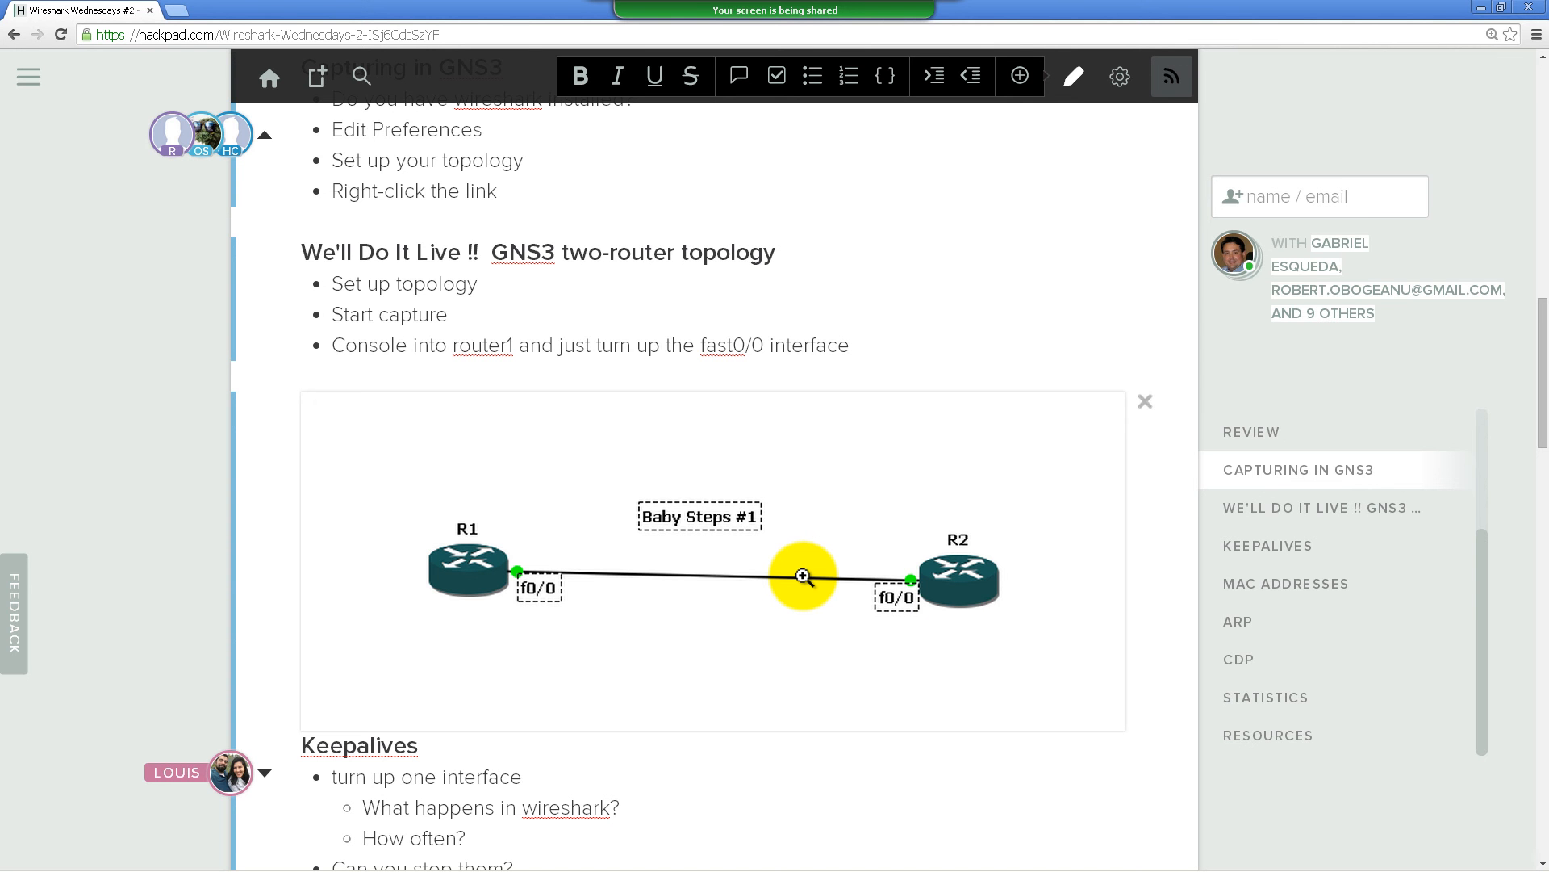
Switch to GNS3 and close it without saving the current tworouter topology
left_click(368, 862)
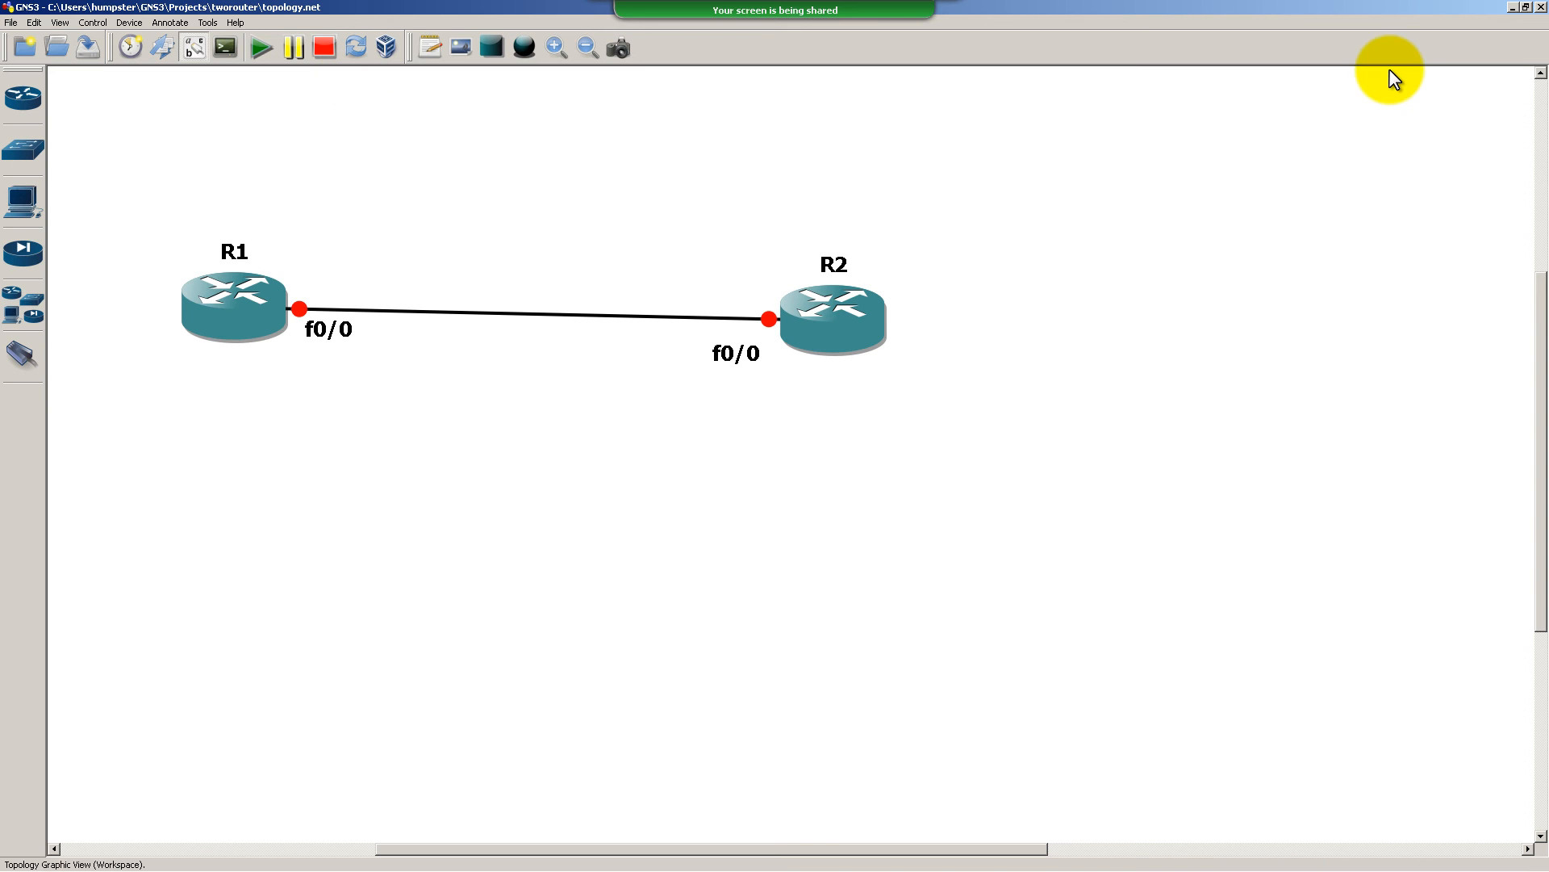
left_click(1540, 8)
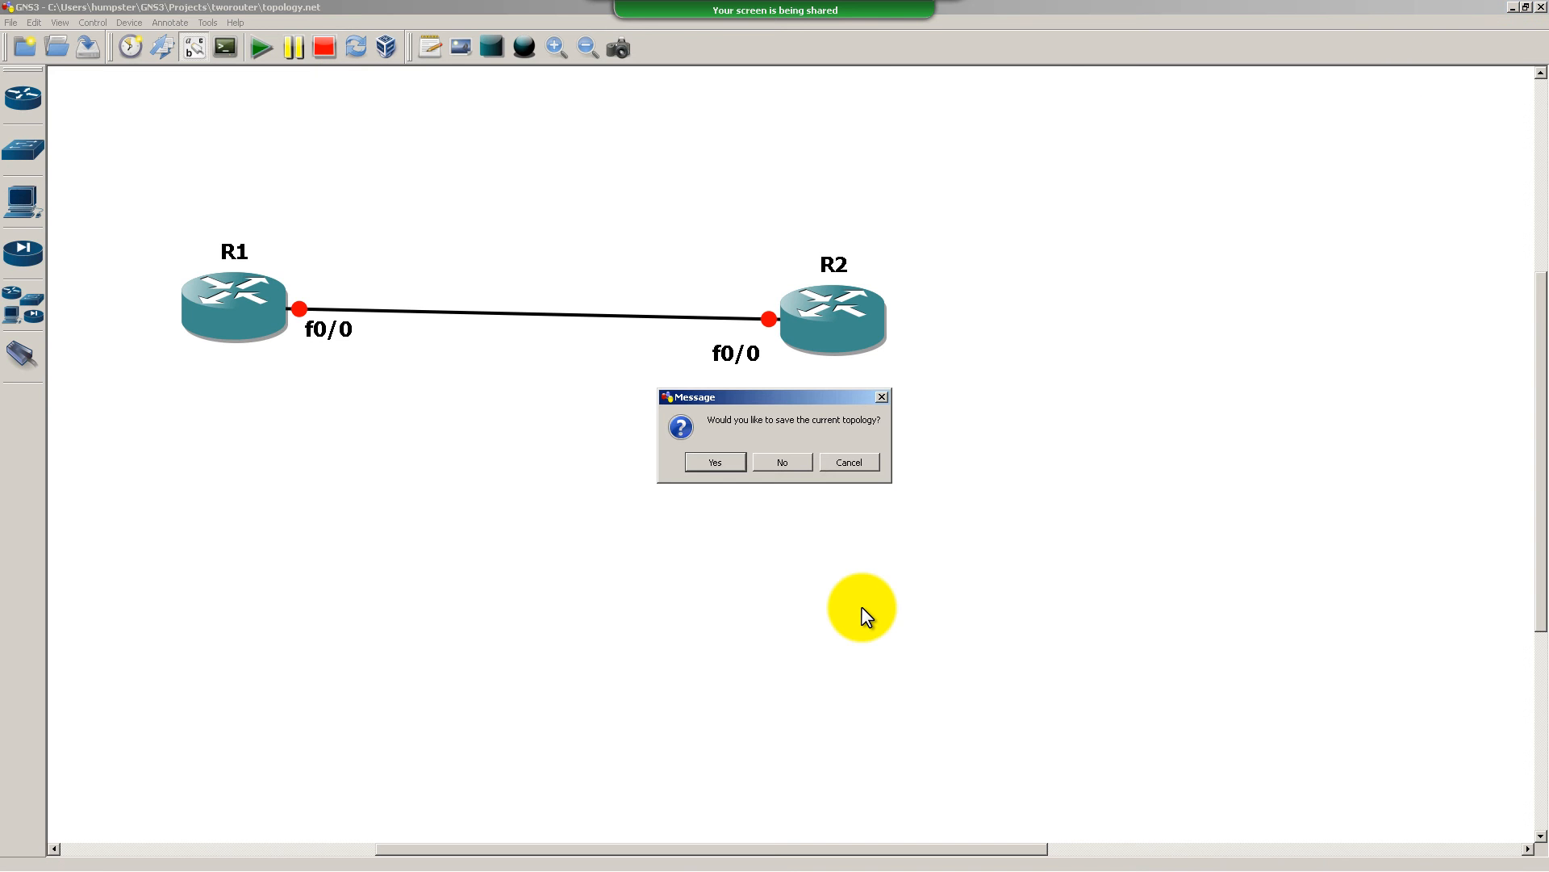
left_click(779, 460)
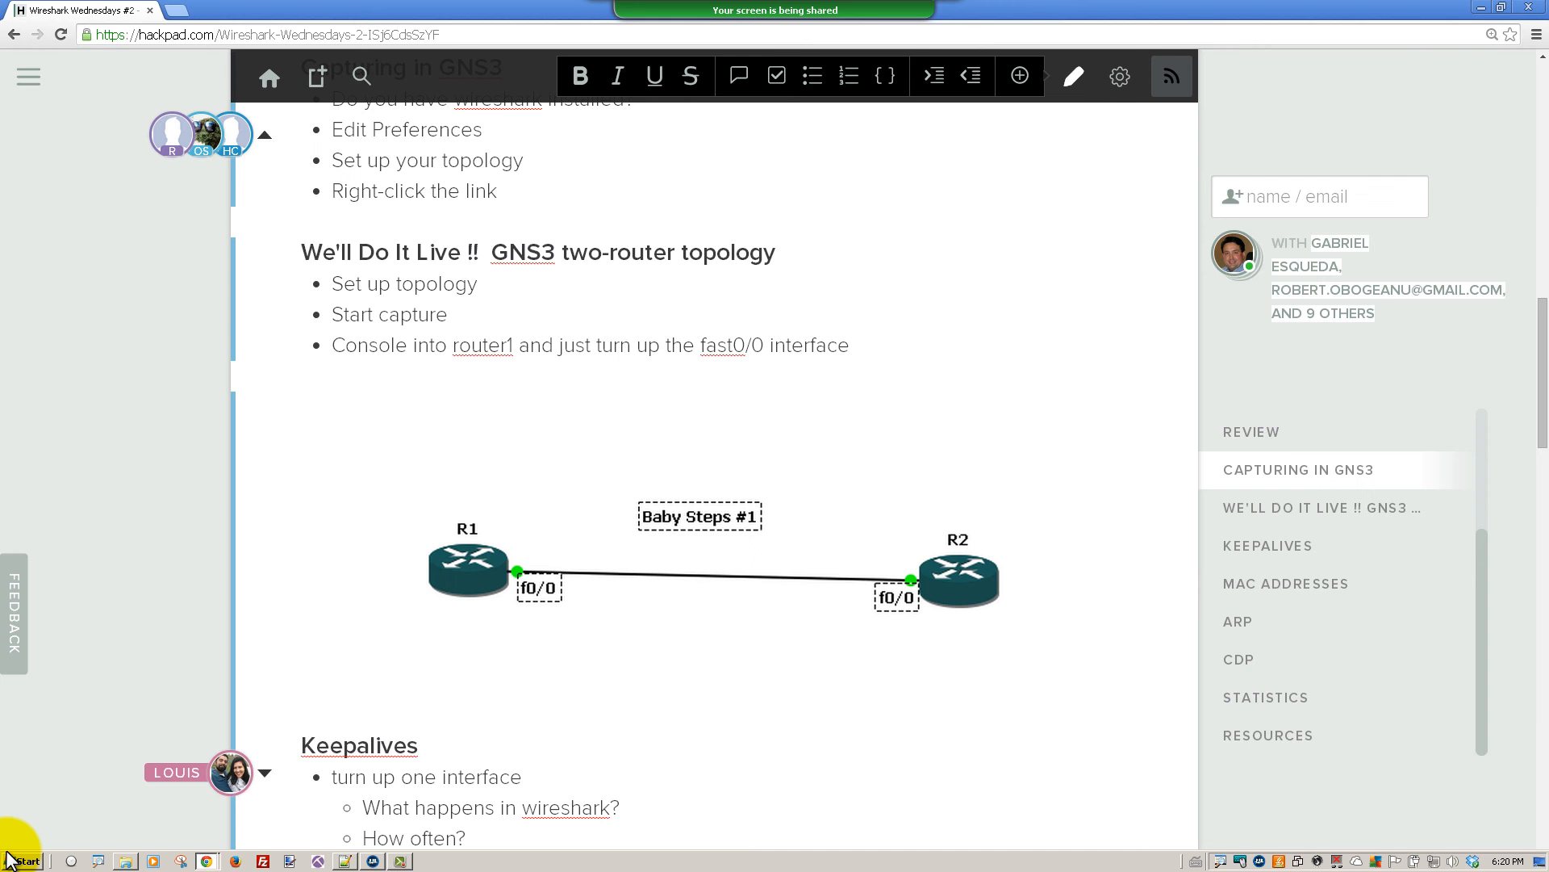
Launch GNS3 again by searching for gns3 among the installed programs
left_click(24, 861)
type("gns3")
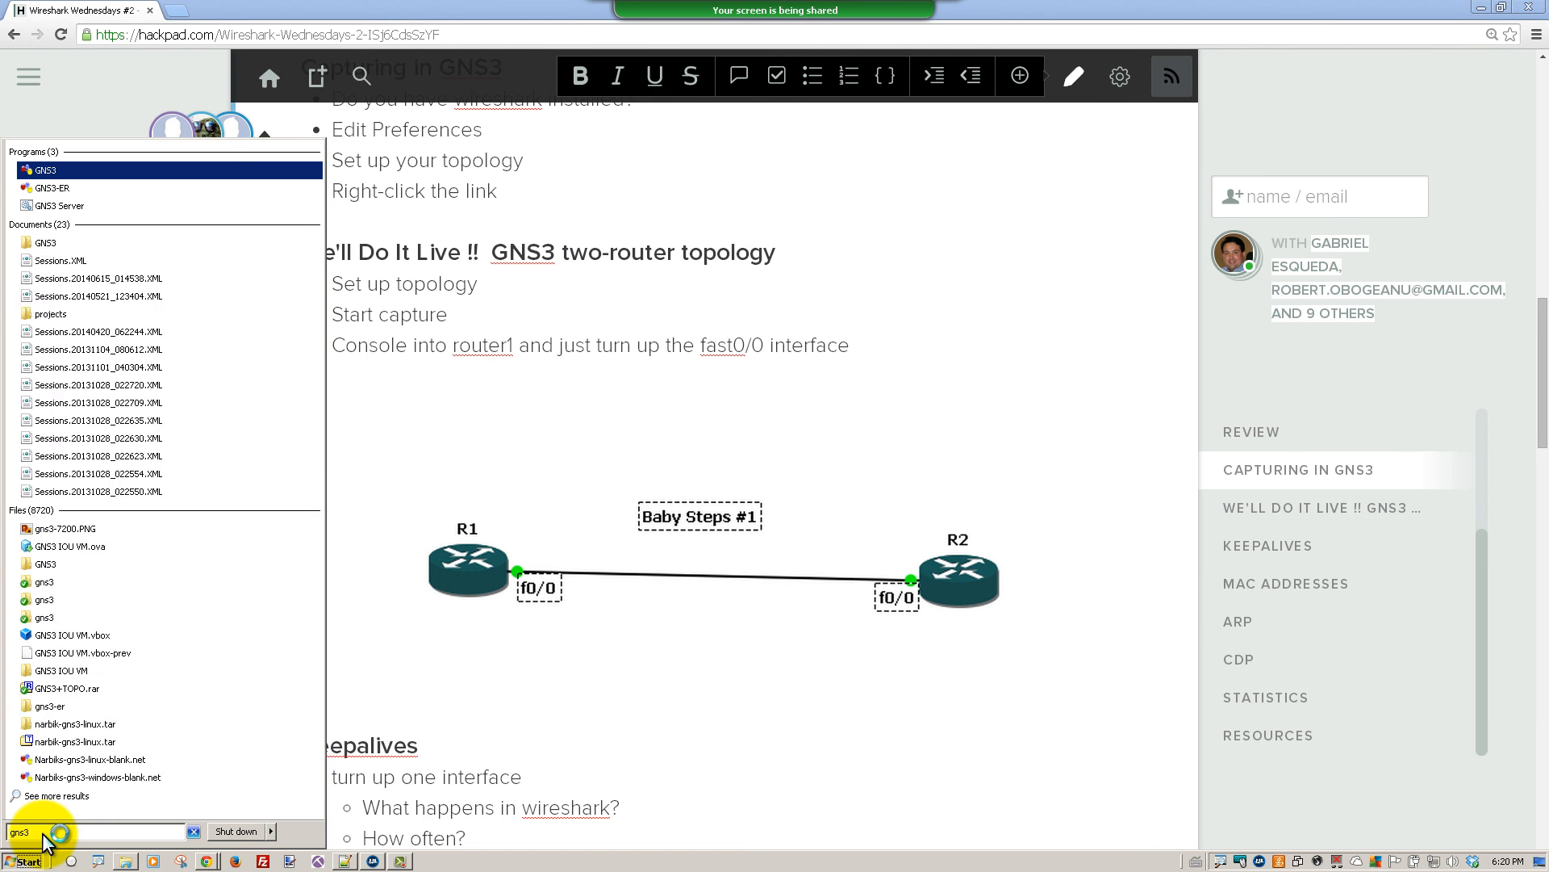
key("Return")
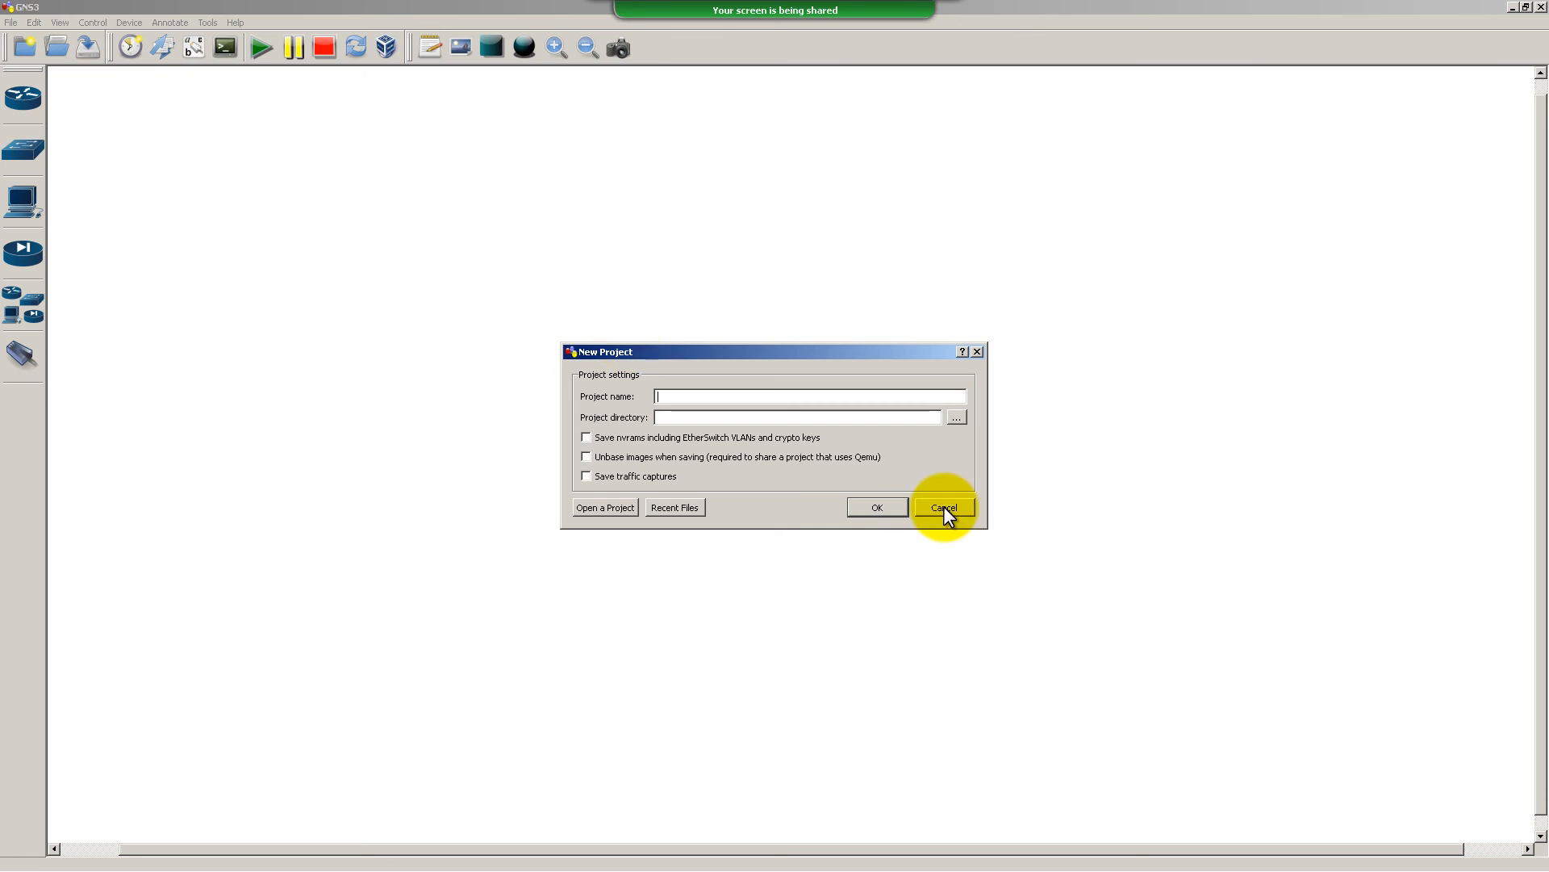
Dismiss the New Project dialog without creating a project and open the program preferences
left_click(944, 509)
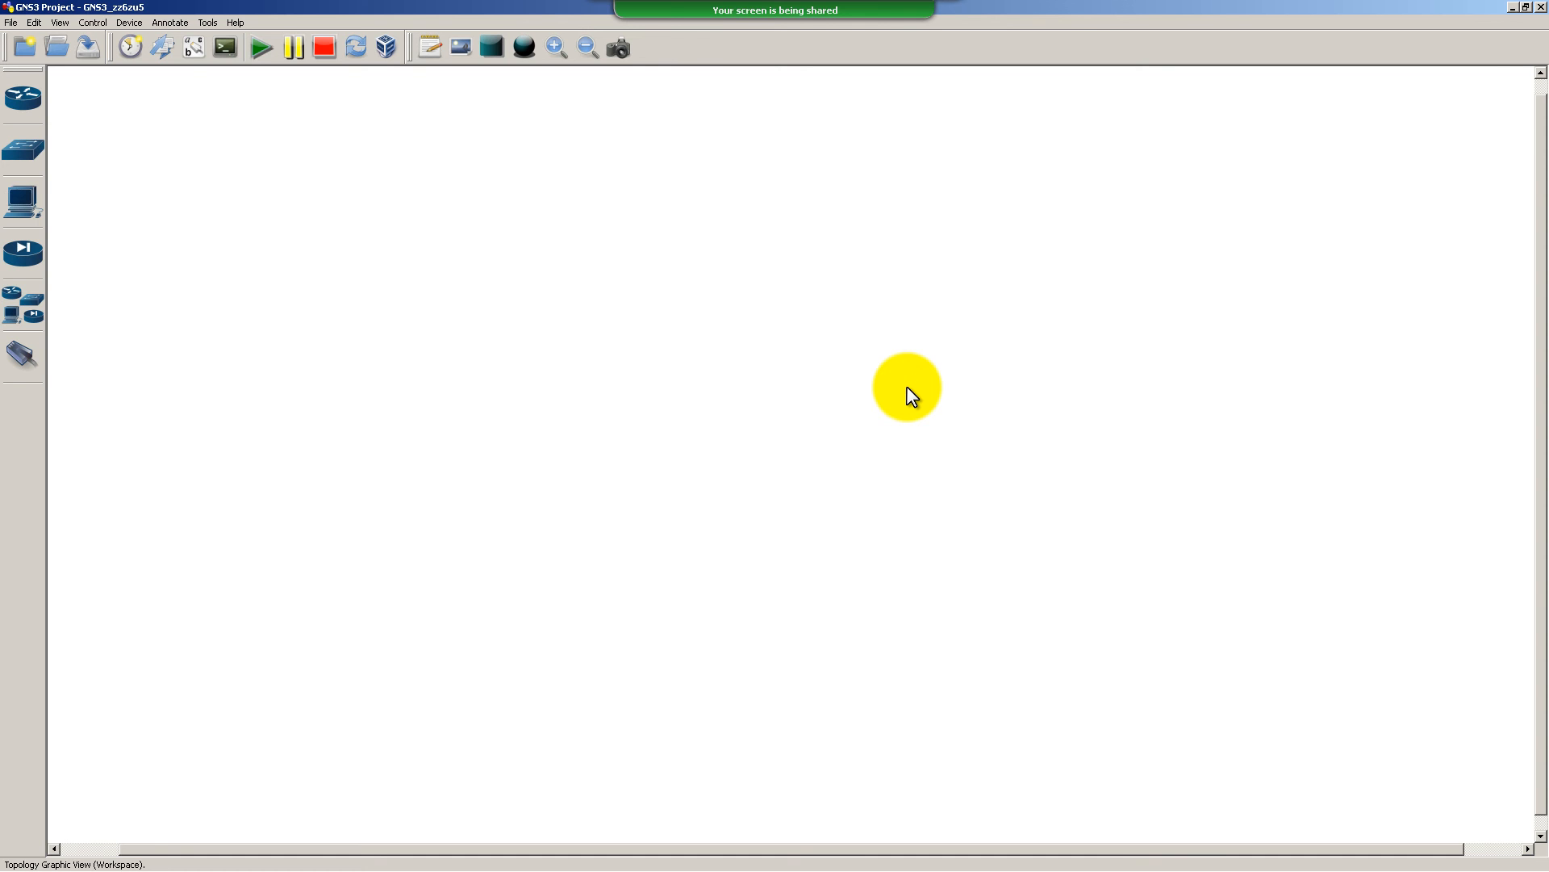
left_click(36, 23)
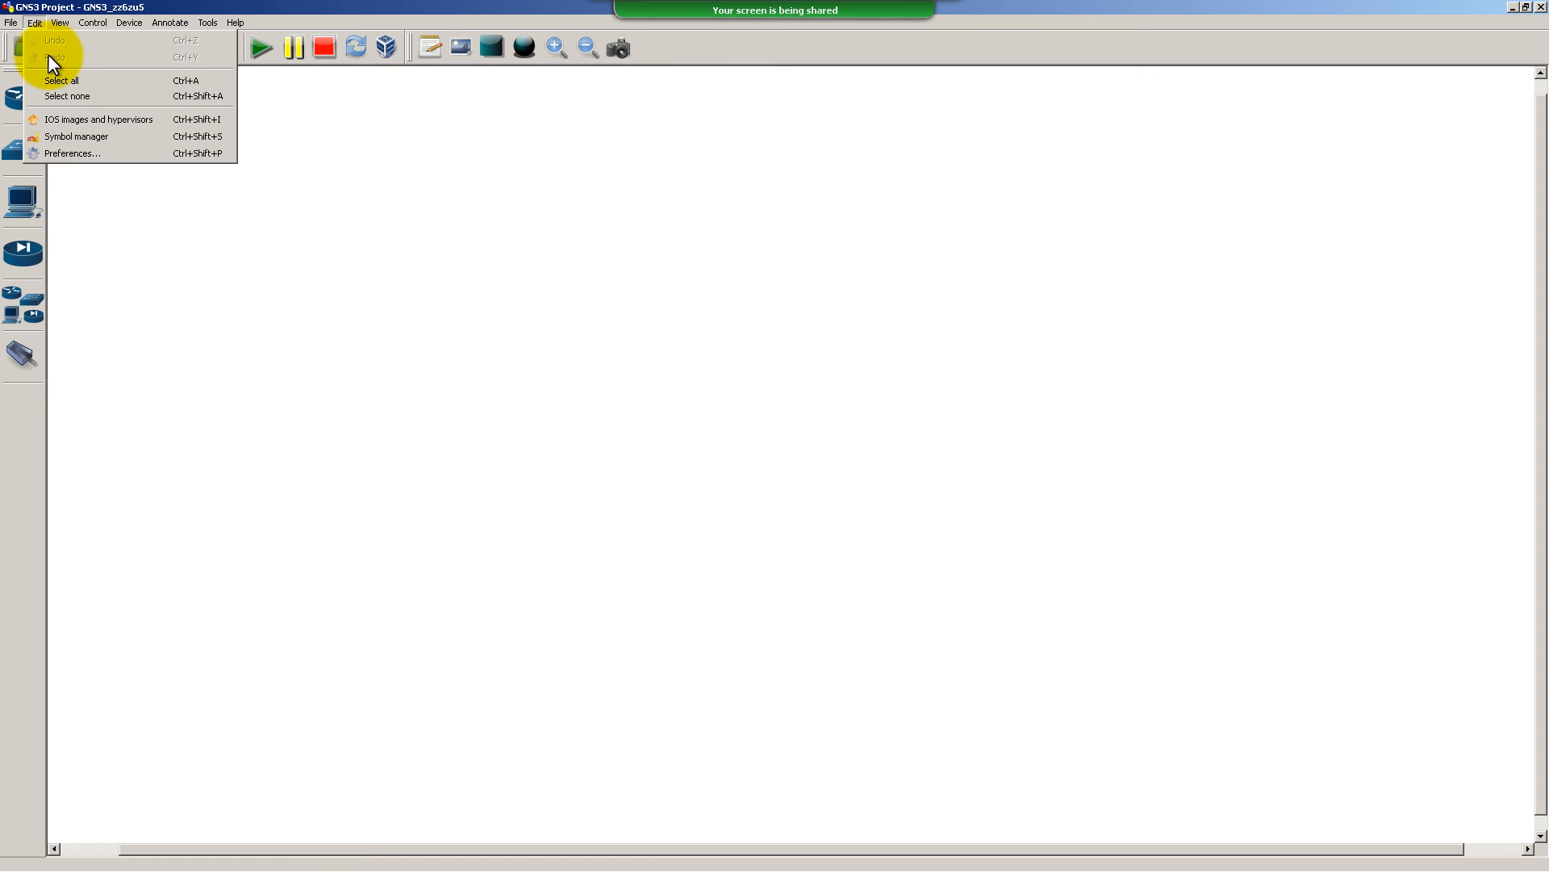
left_click(73, 153)
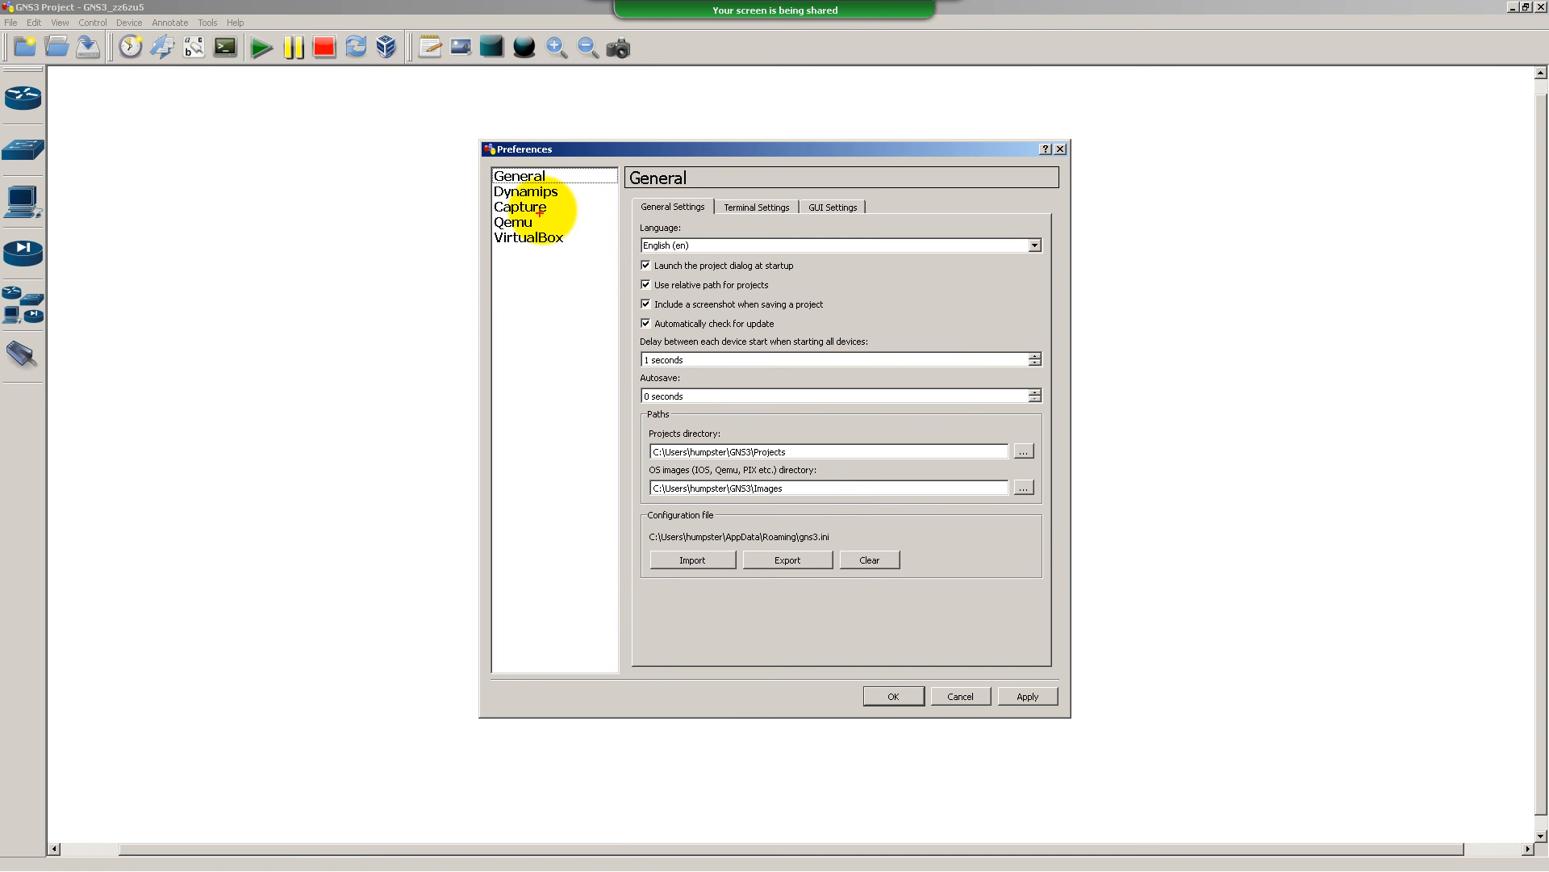
Circle the Capture category to point it out, clear the mark, and accept all pending meeting requests
mouse_move(557, 196)
left_mouse_down()
mouse_move(480, 186)
mouse_move(569, 223)
mouse_move(544, 200)
left_mouse_up()
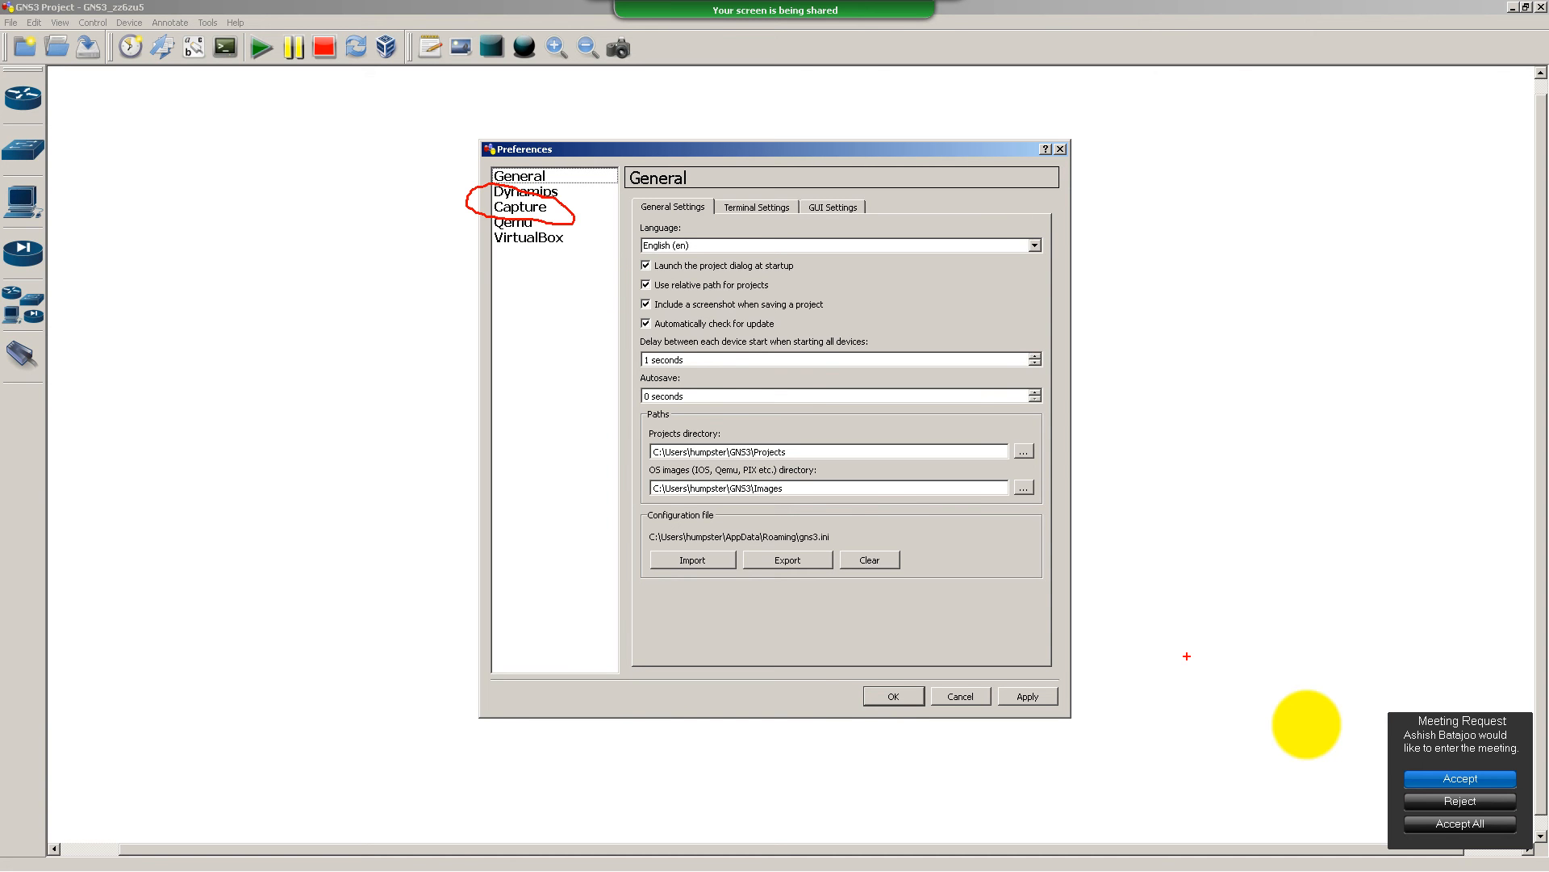
key("Escape")
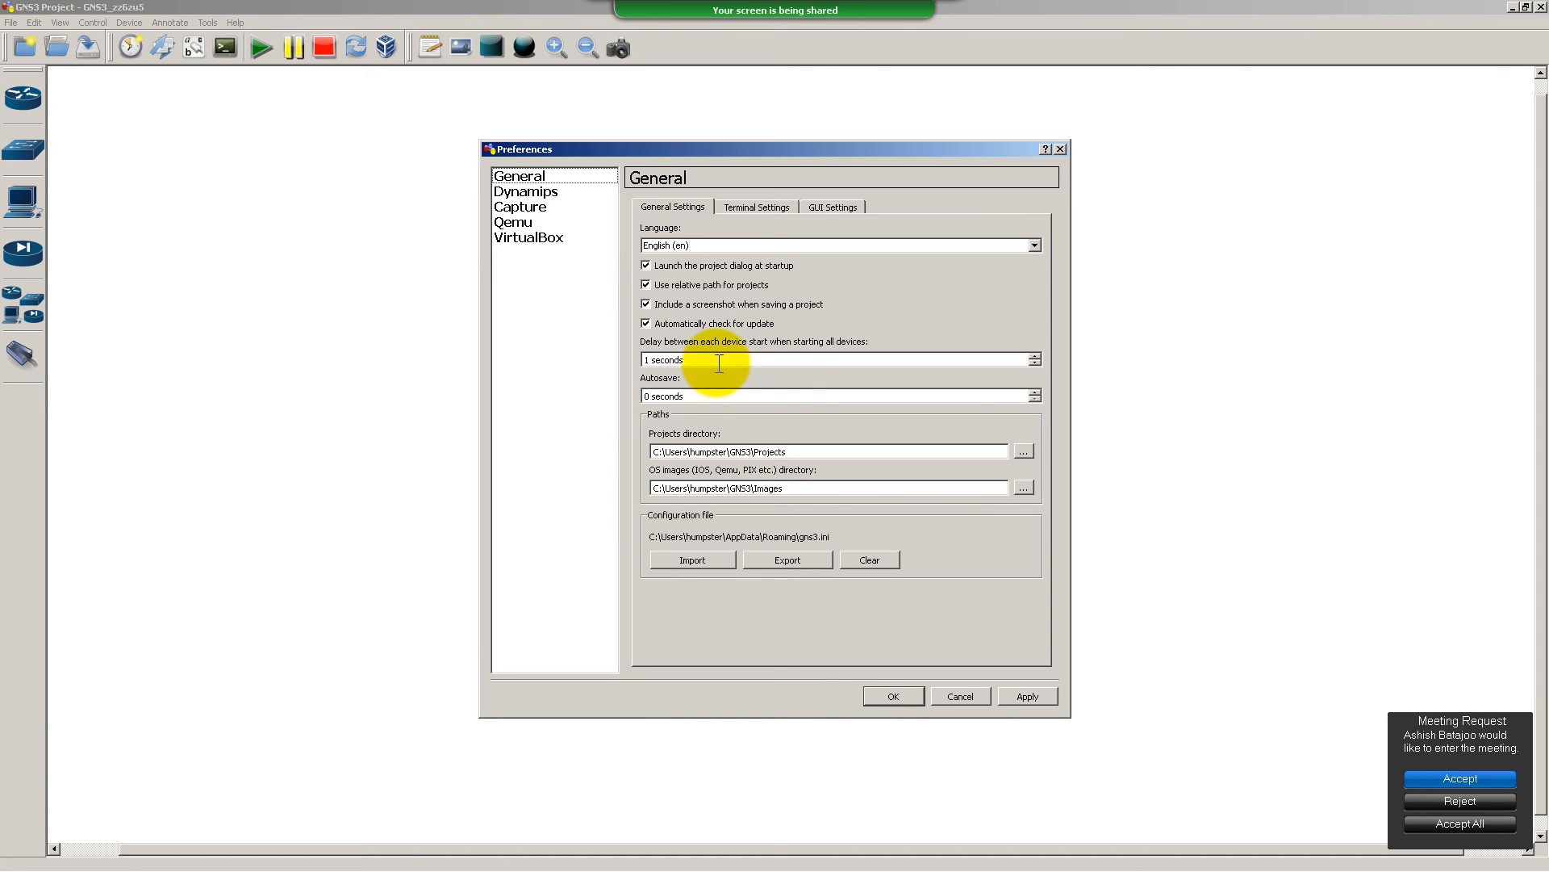
left_click(1452, 821)
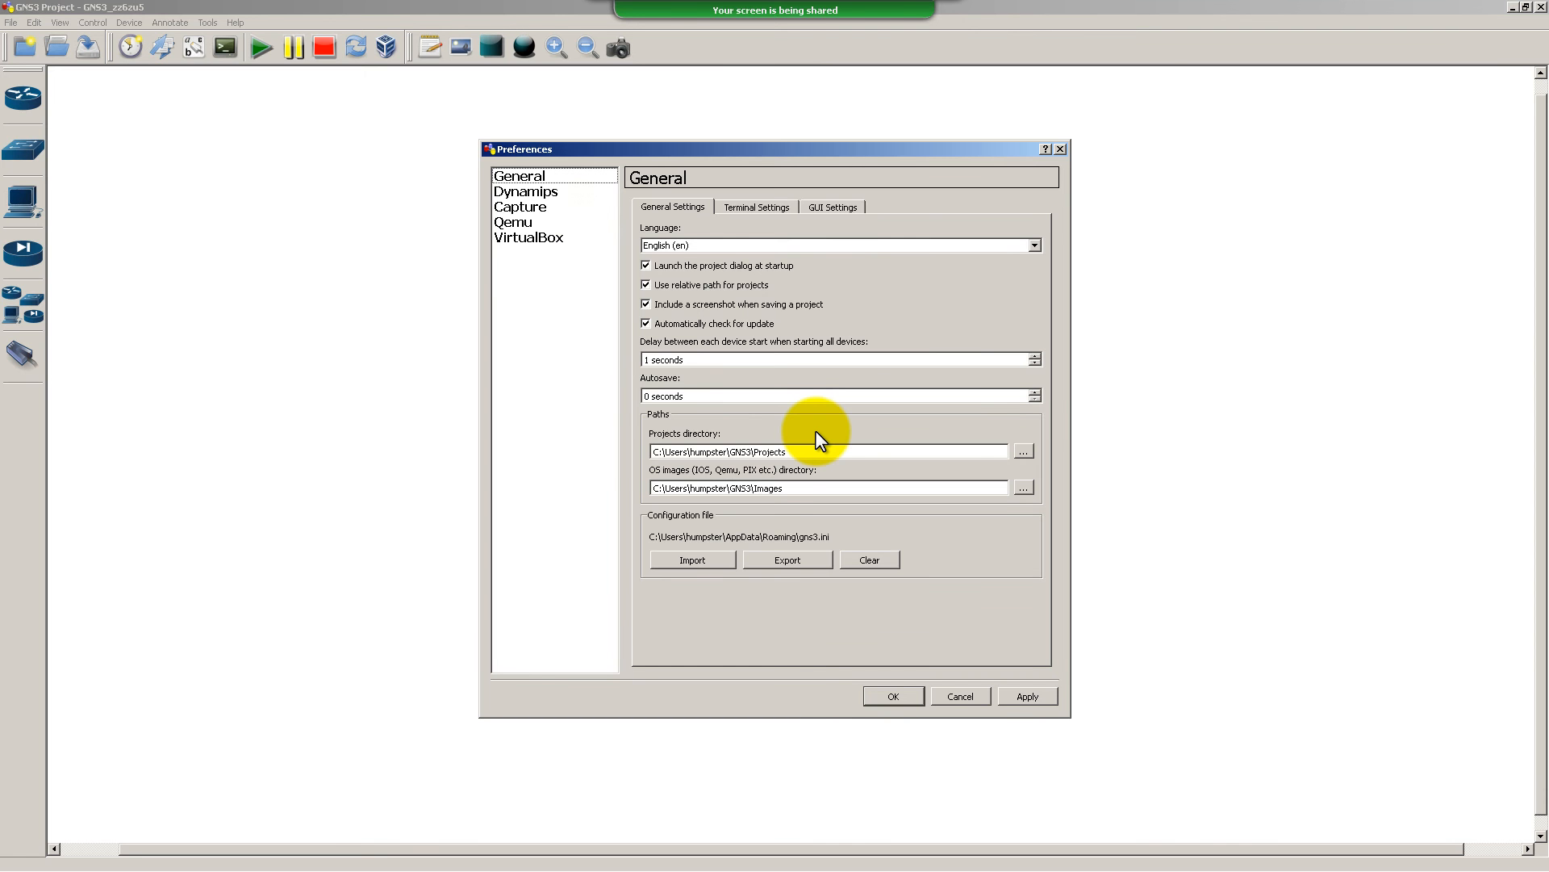
Apply the Wireshark Live Pipe Traffic Capture (experimental) (Windows 64-bit) preset in the Capture preferences
left_click(520, 206)
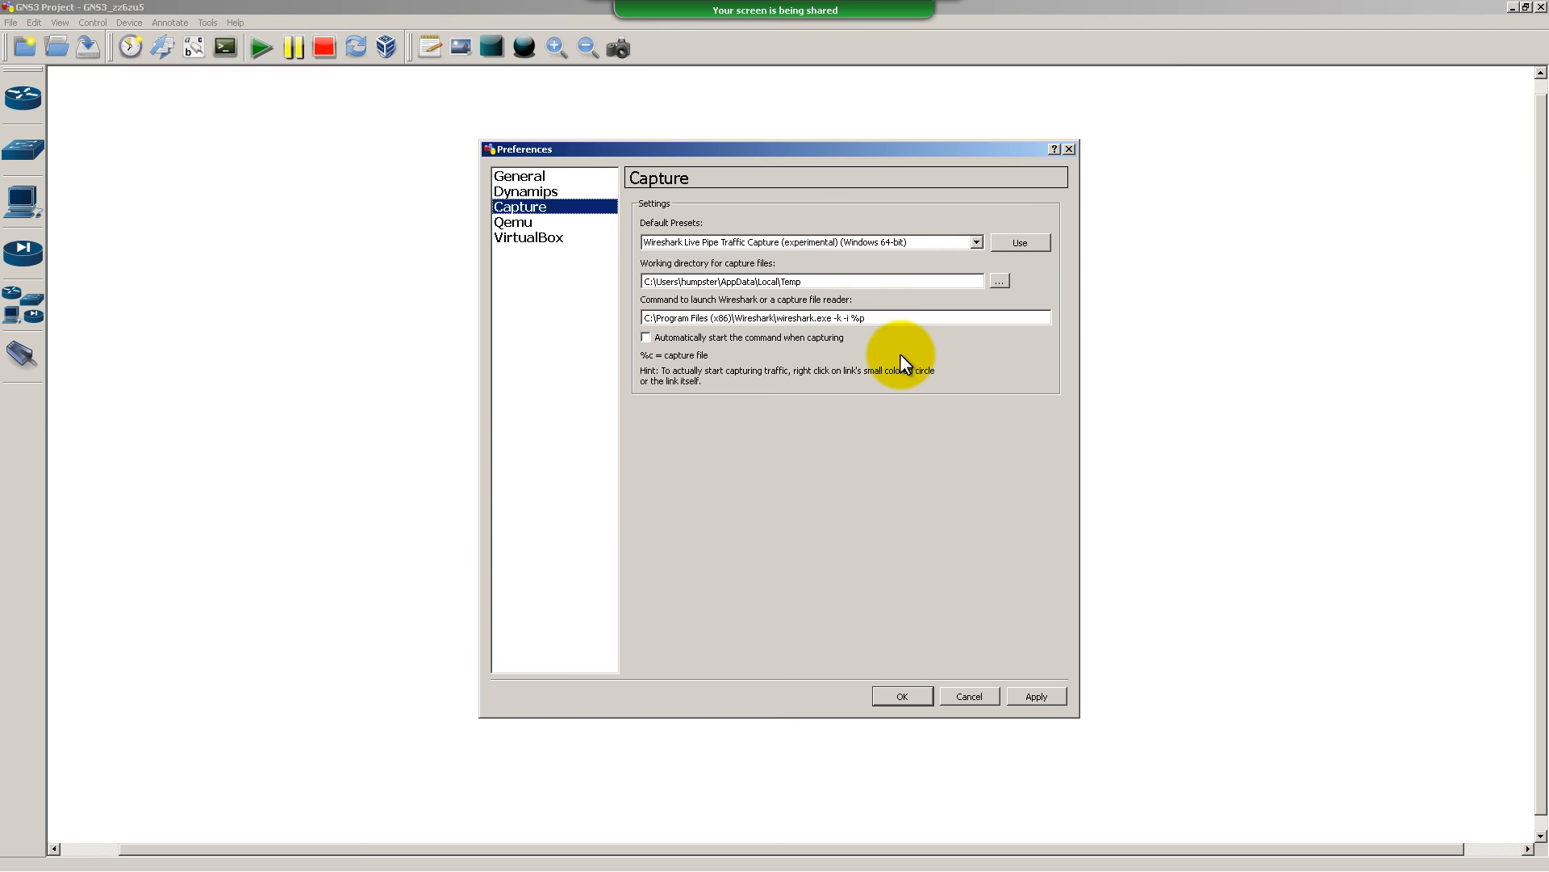
left_click(975, 243)
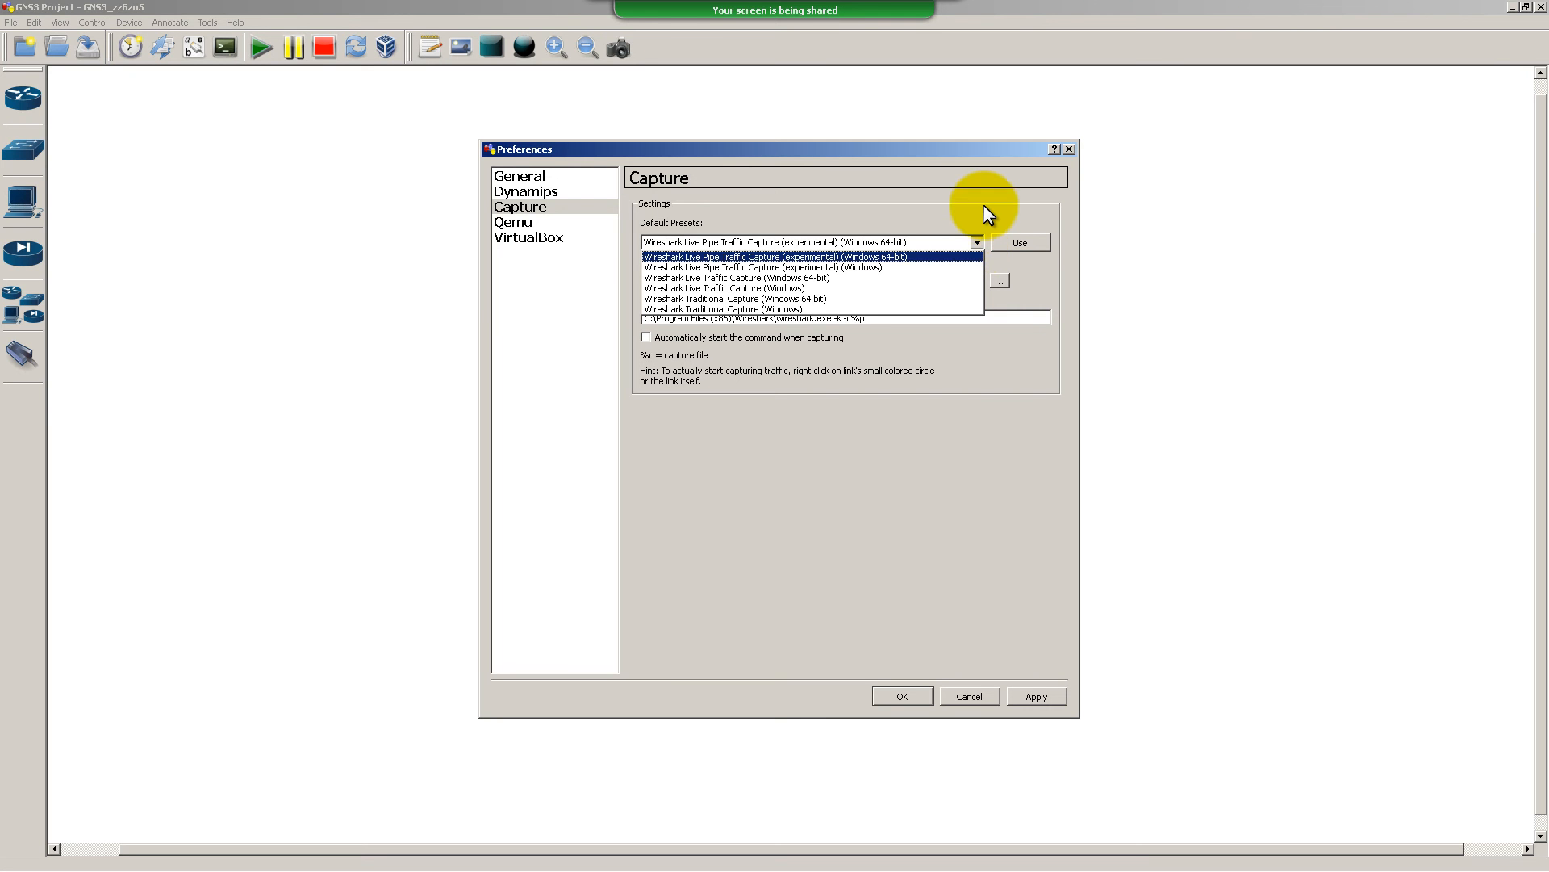
left_click(983, 205)
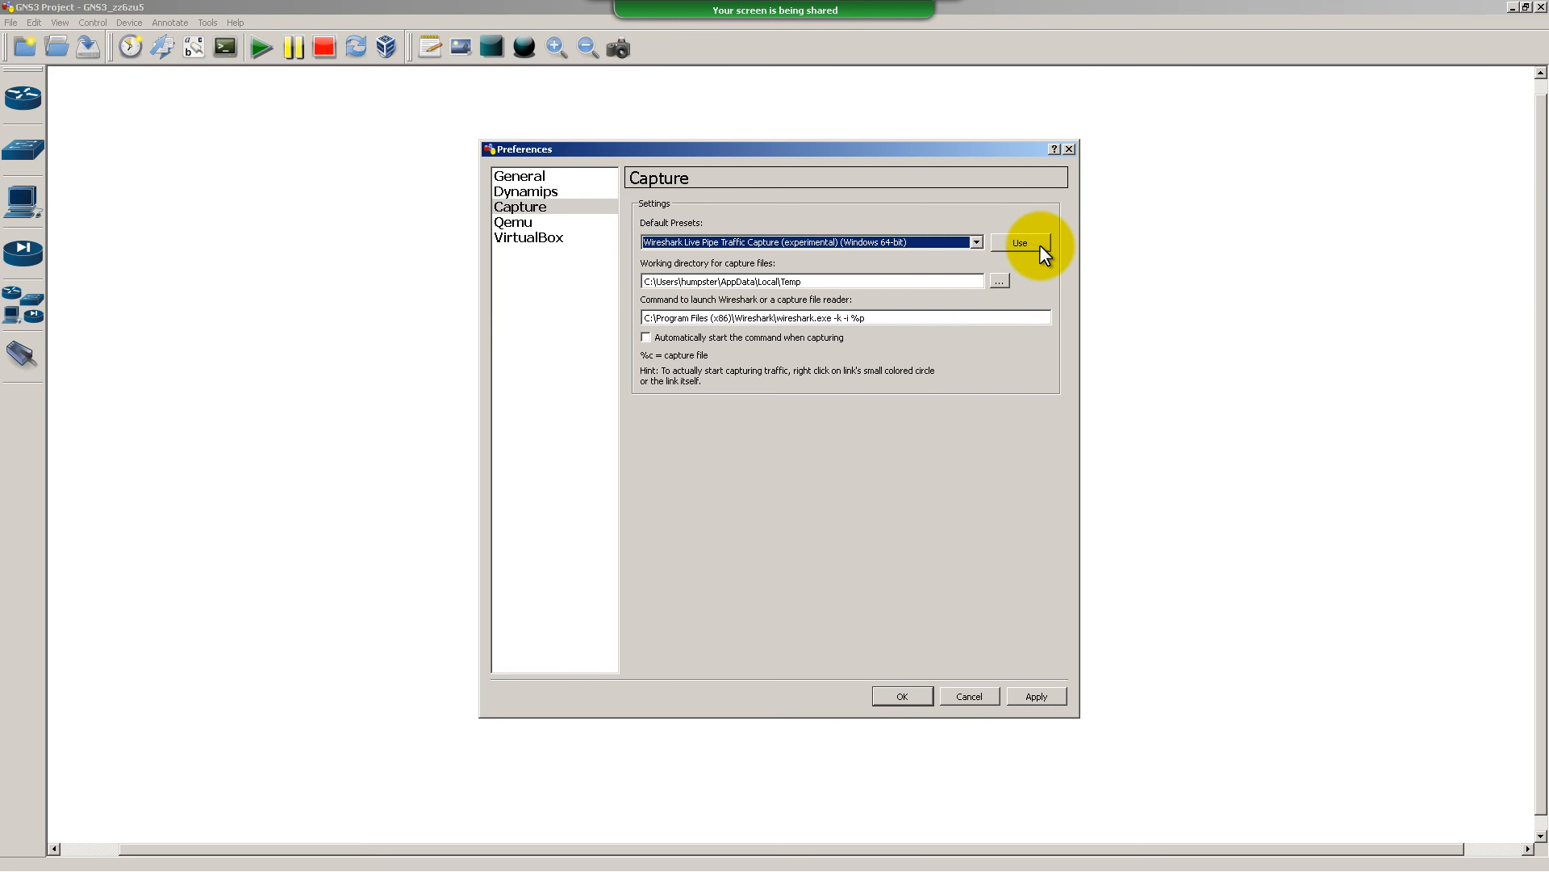
left_click(1040, 244)
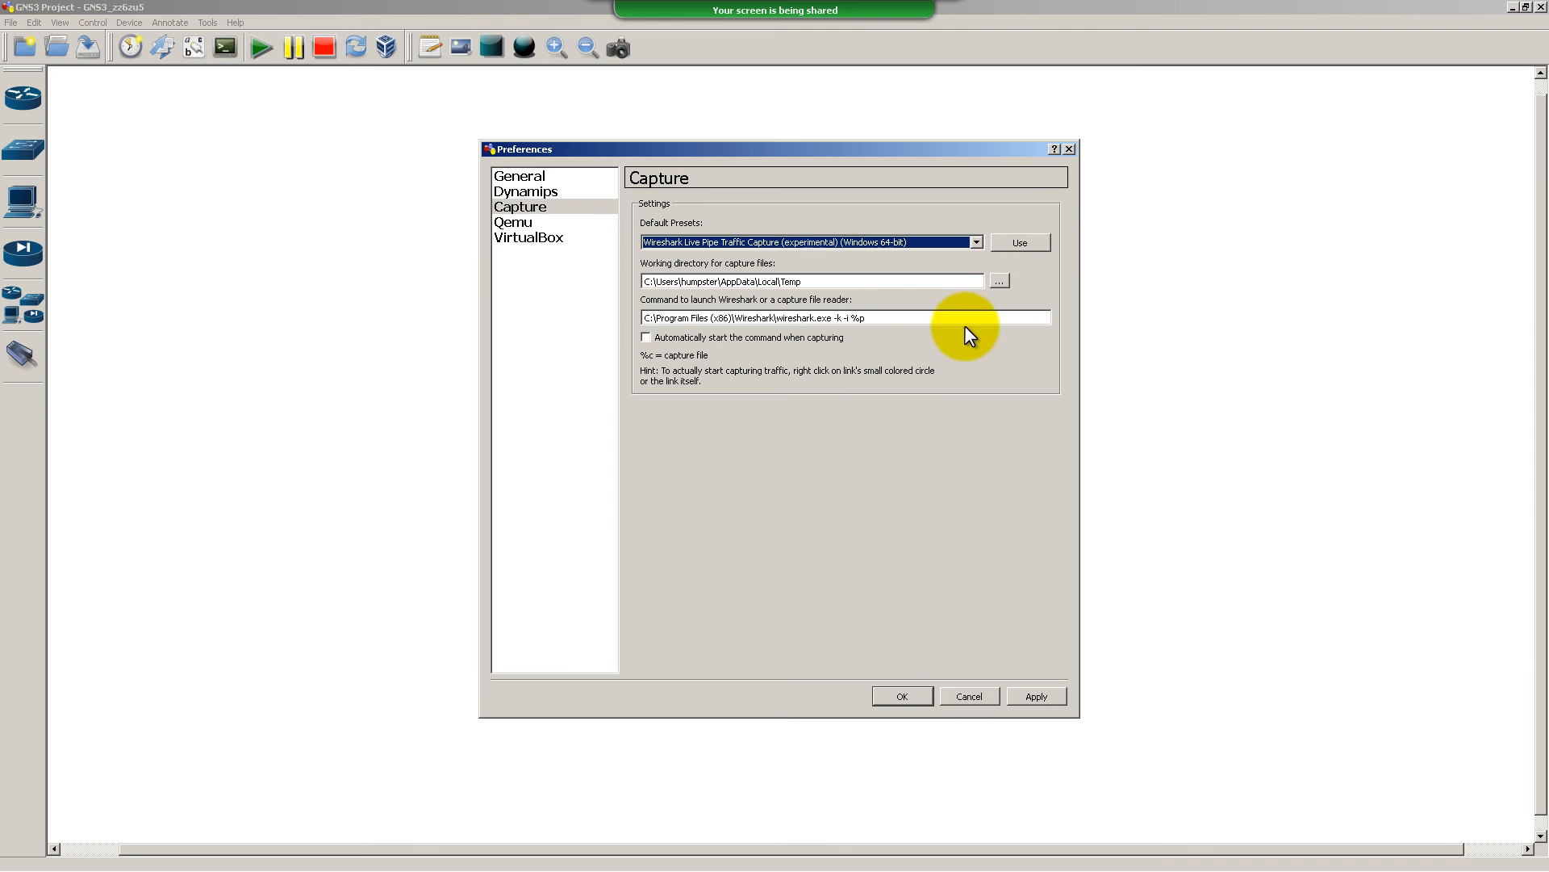
Review the Wireshark launch command and the working directory for capture files, and accept the capture preferences
left_click(876, 320)
left_click_drag(876, 320, 635, 315)
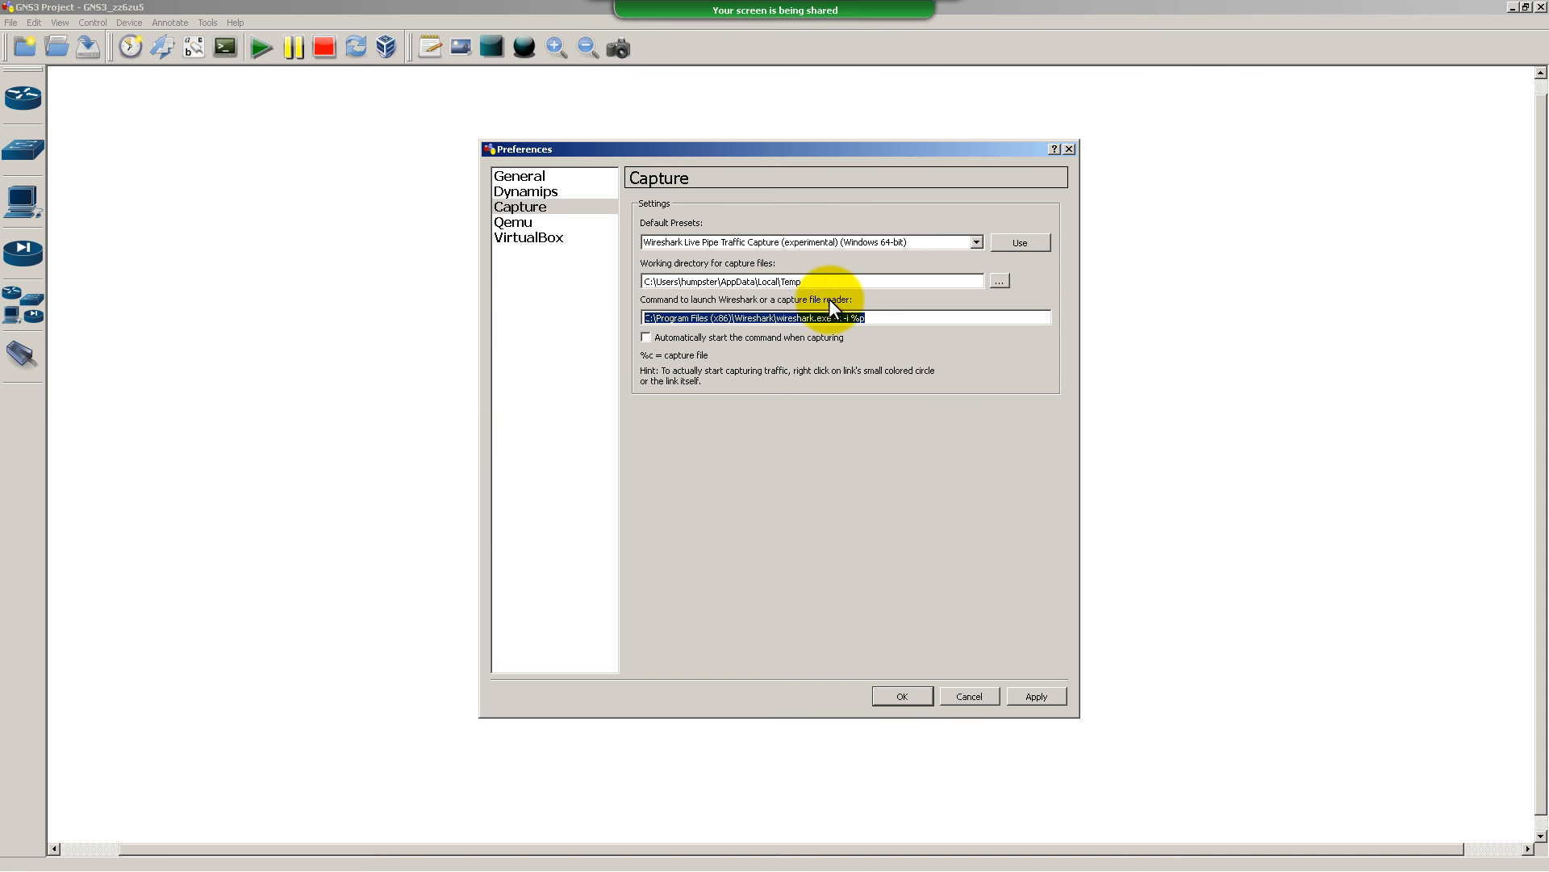
left_click(802, 282)
left_click_drag(782, 282, 638, 287)
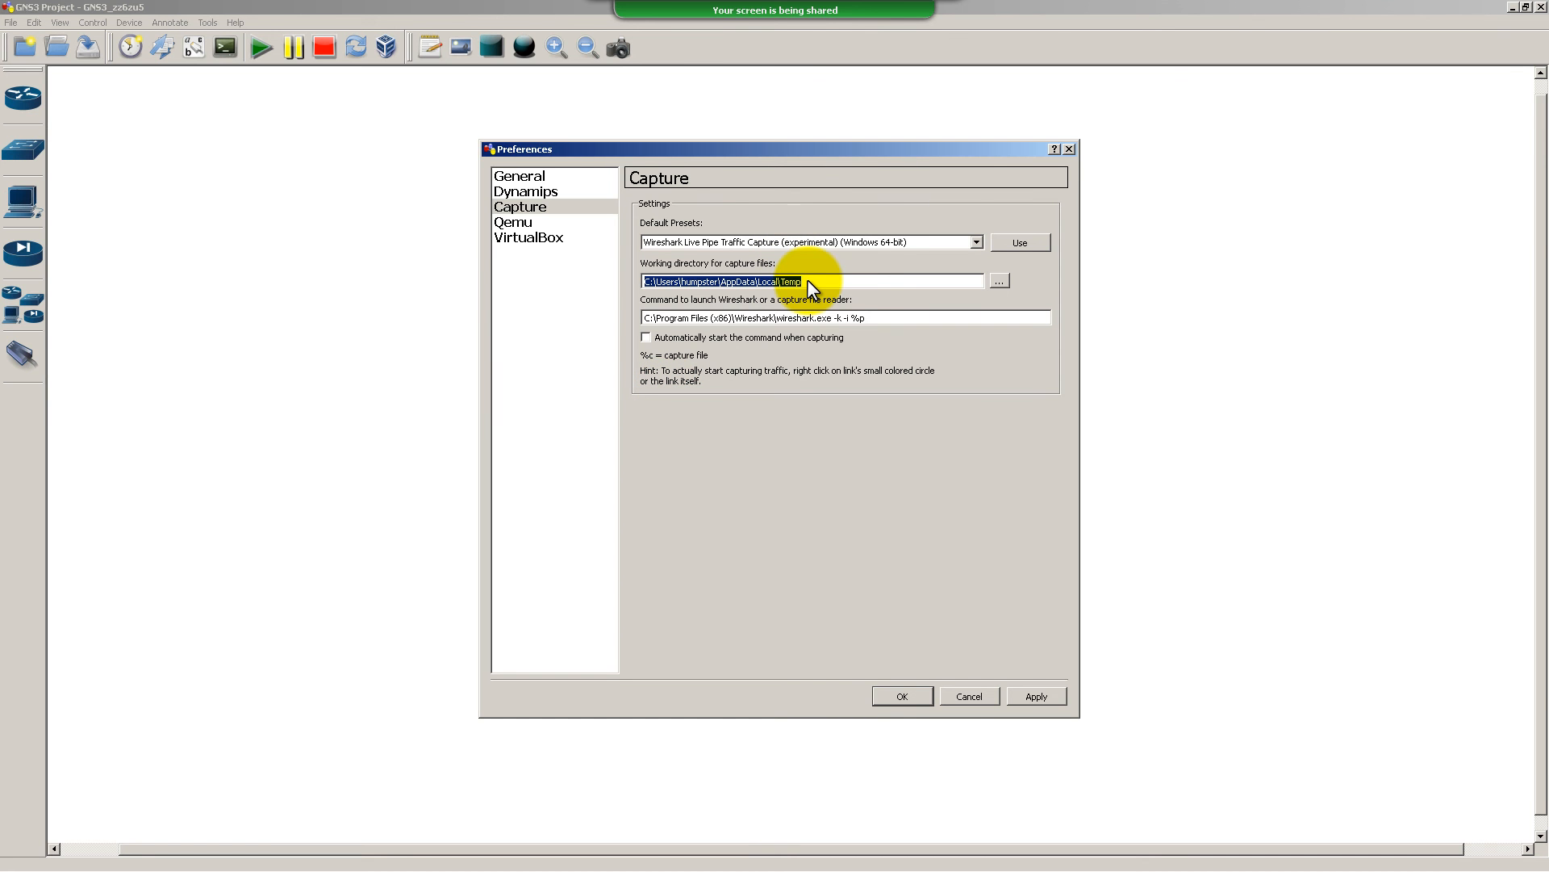
double_click(786, 281)
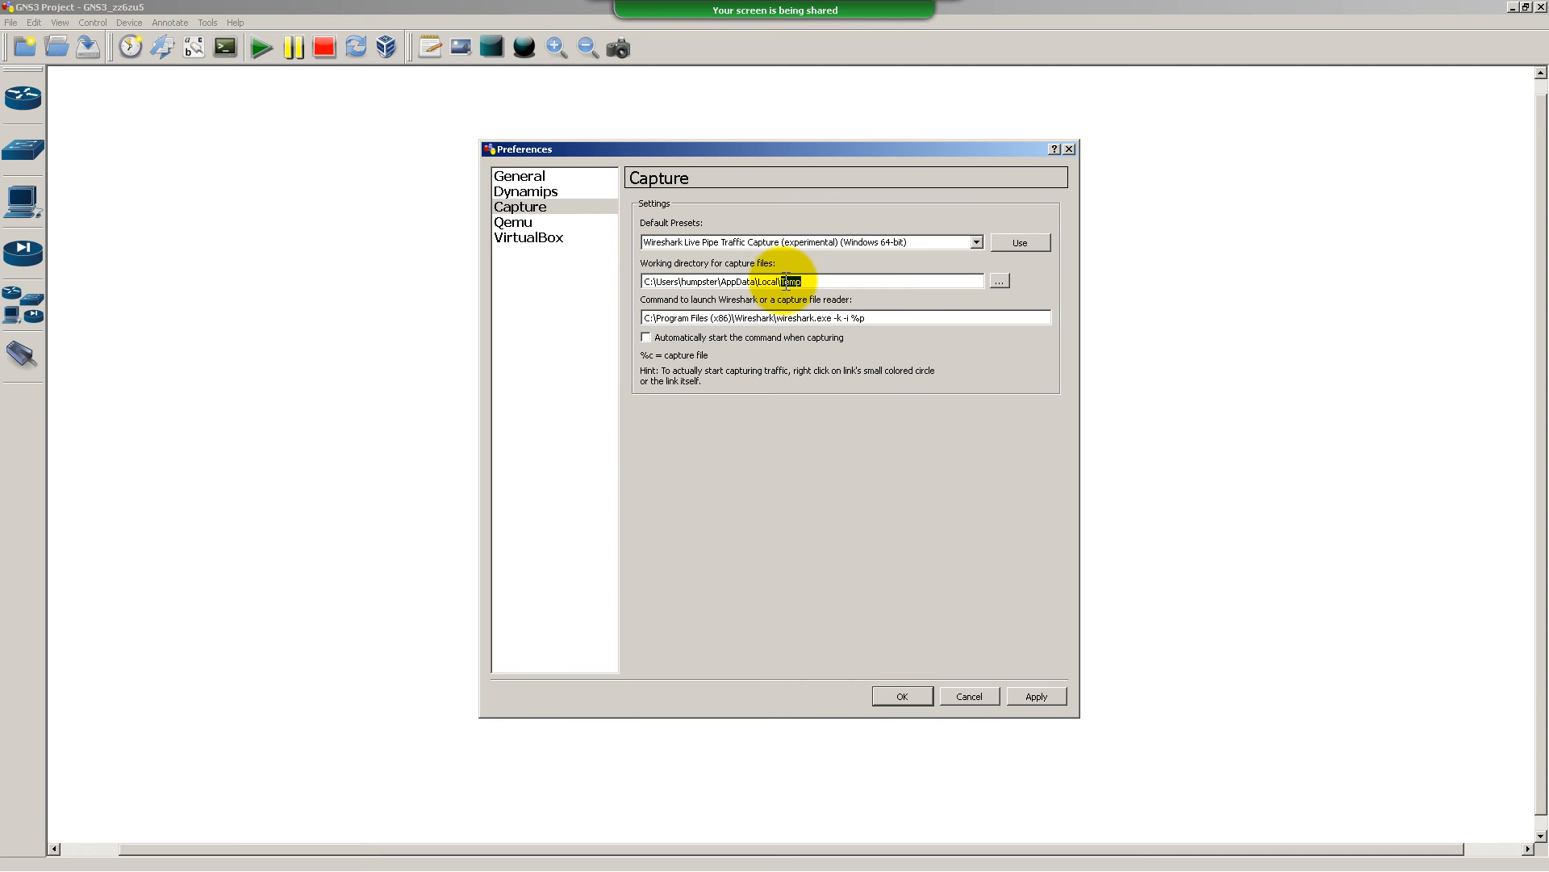
left_click_drag(786, 282, 895, 347)
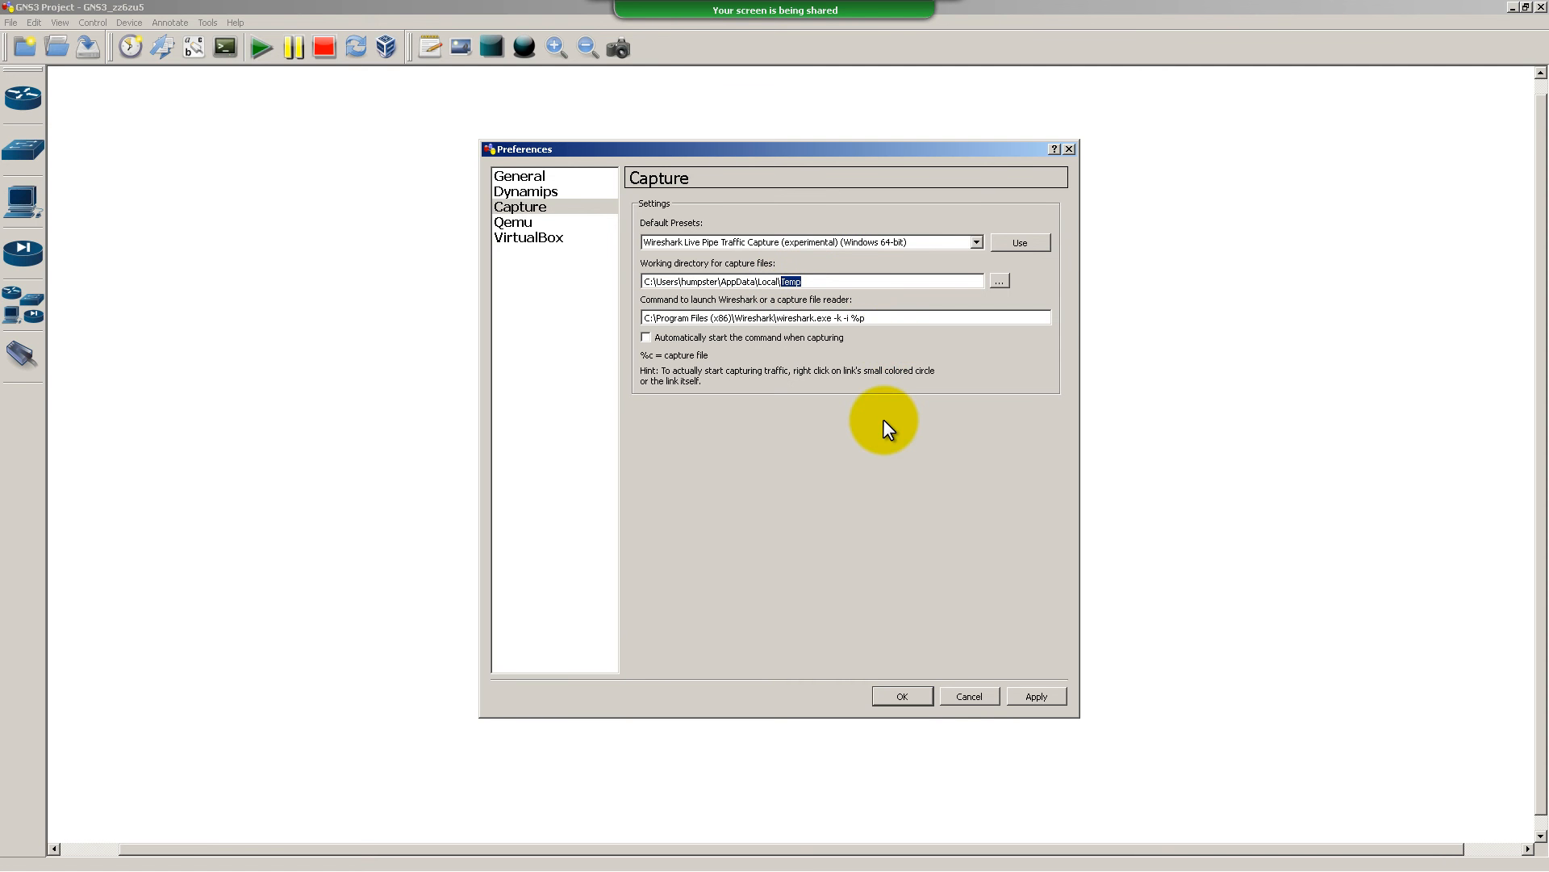
left_click(876, 283)
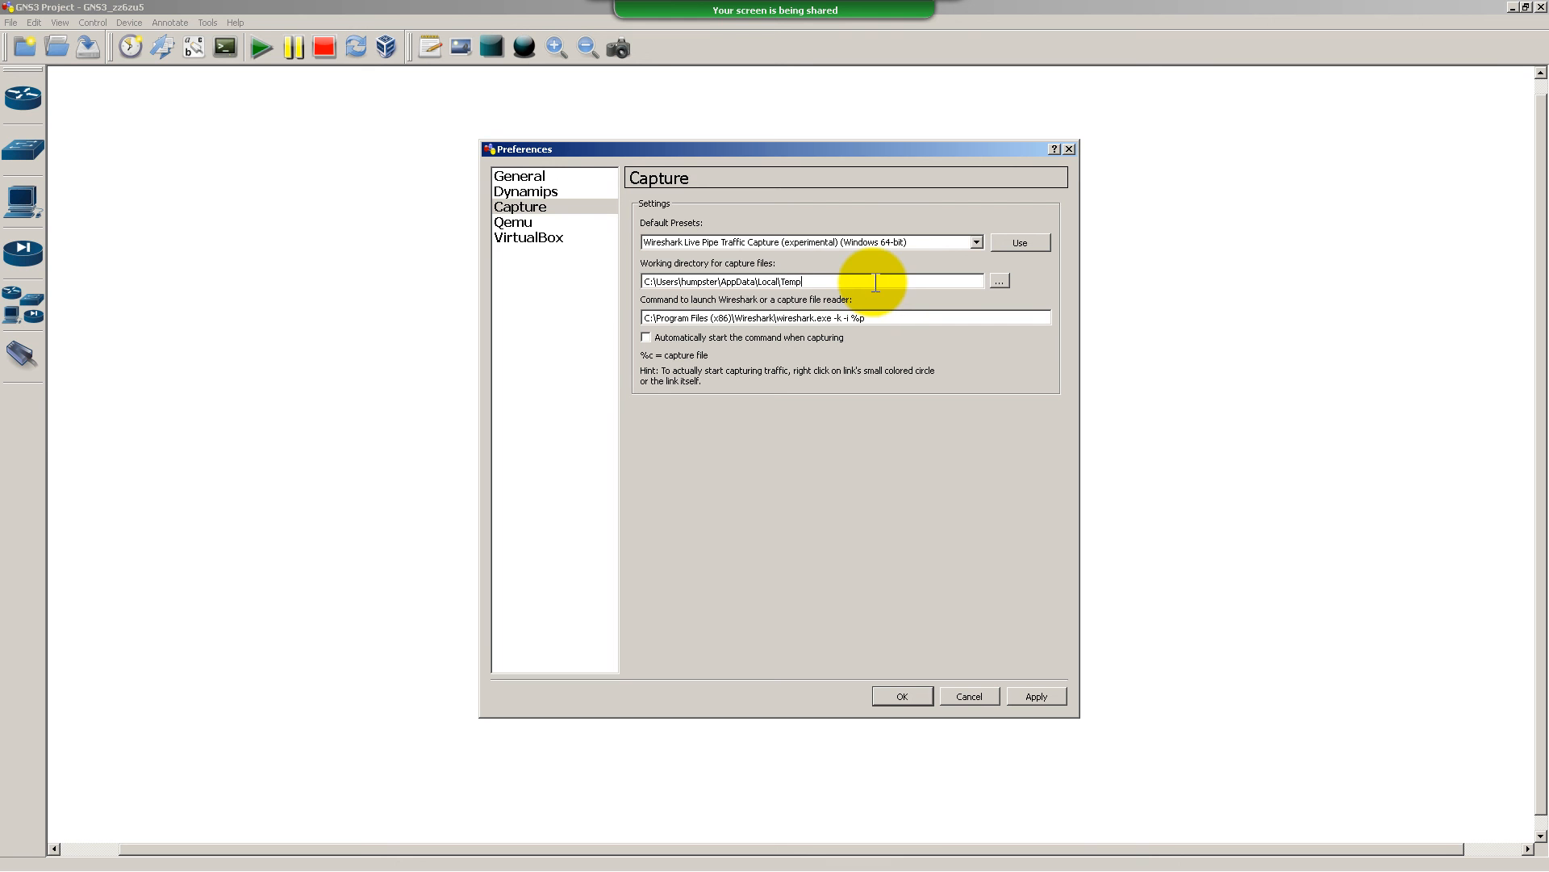
left_click_drag(876, 282, 617, 273)
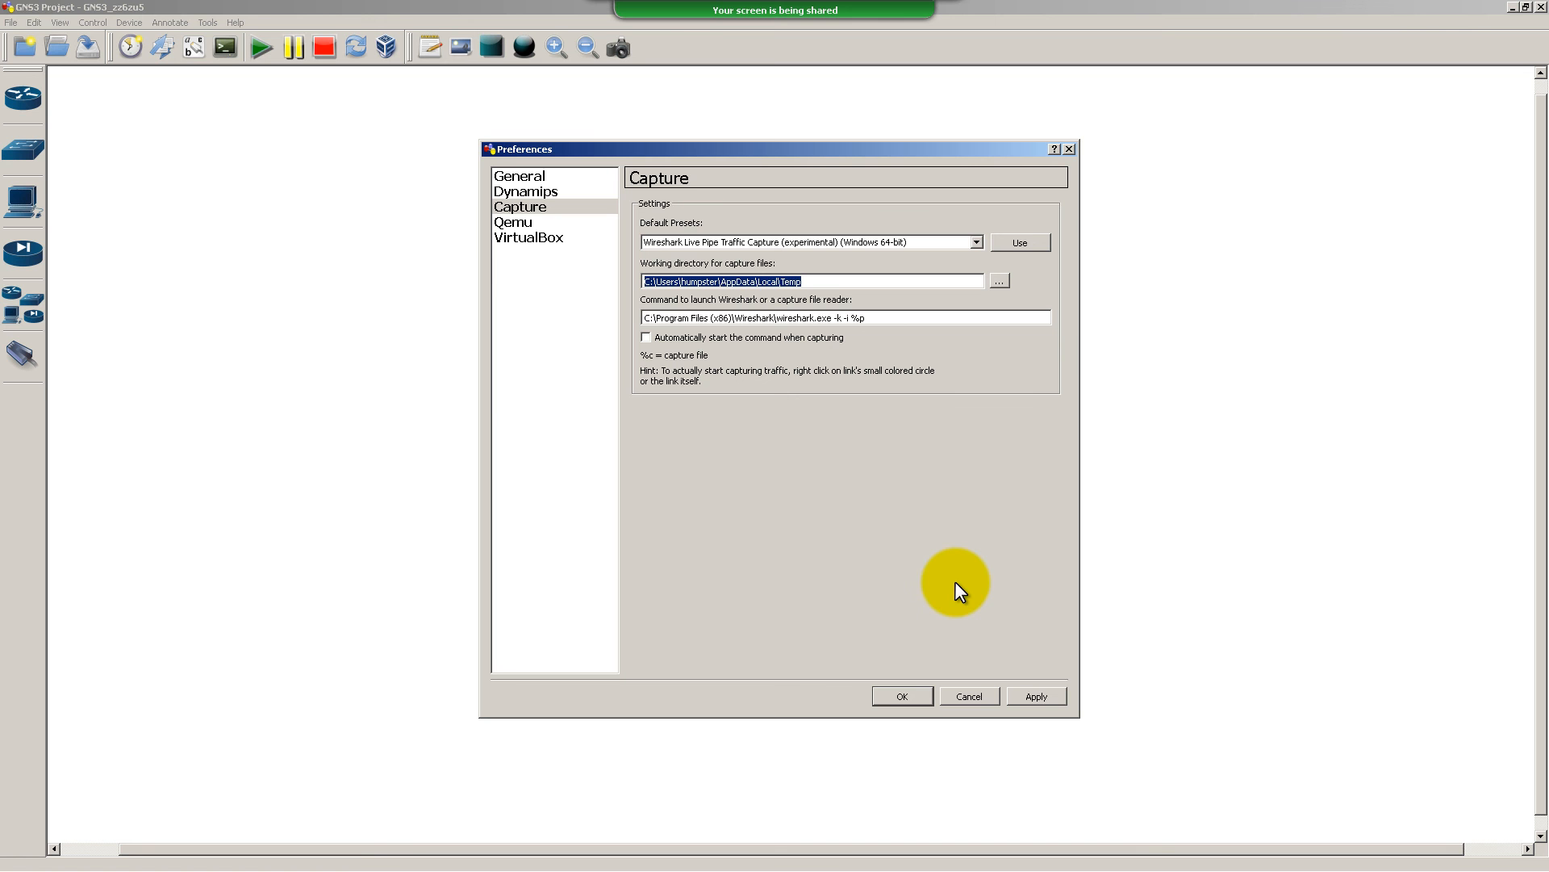
left_click(919, 691)
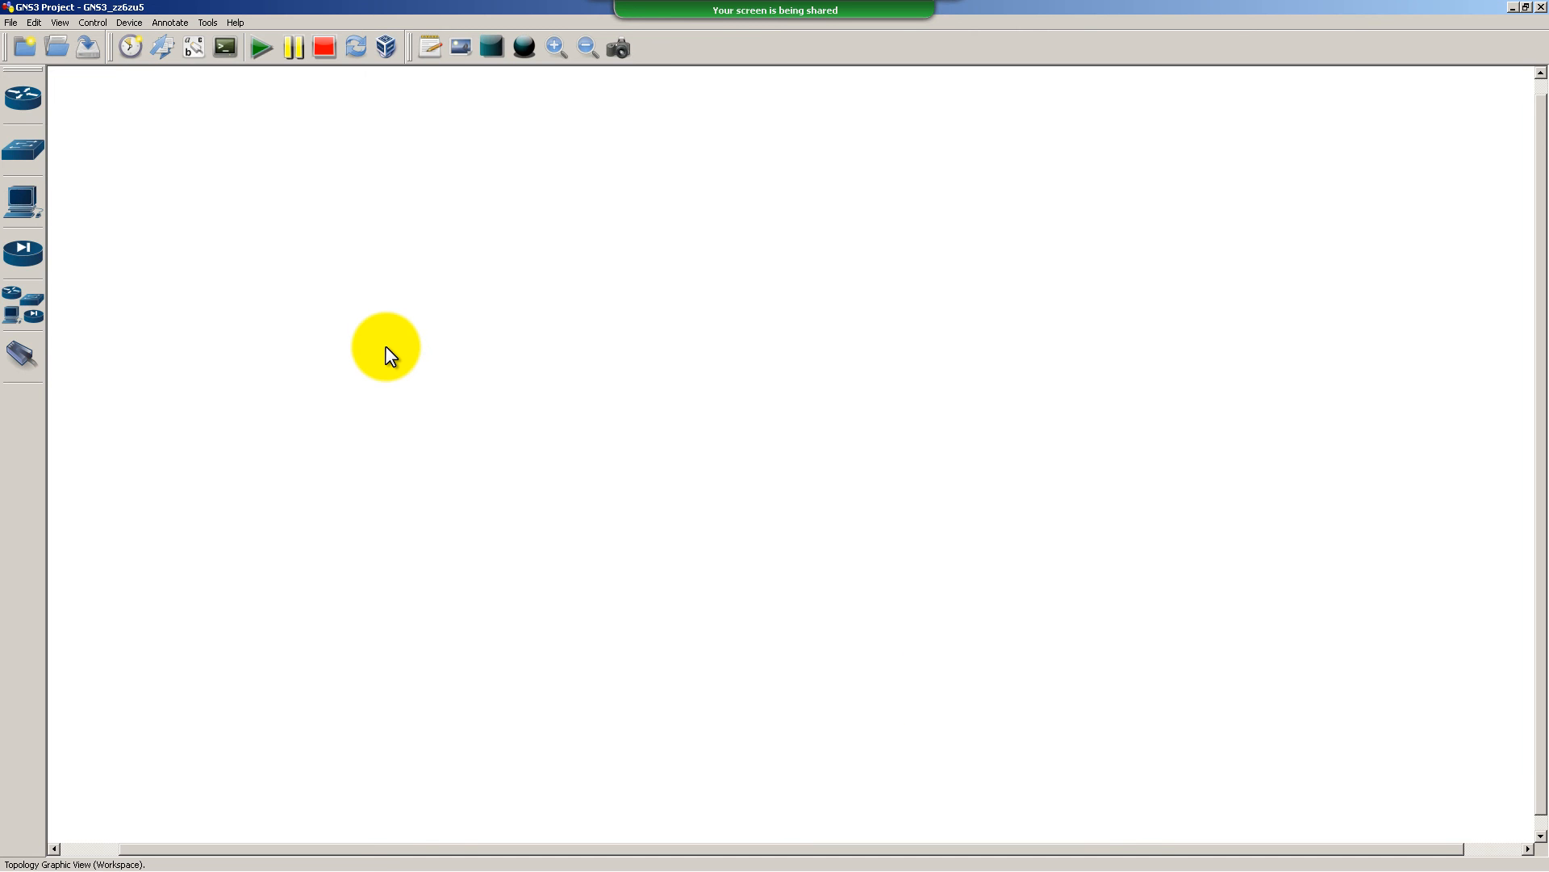
Place two c3700 routers side by side in the empty workspace and shift R1 slightly away from R2
left_click(25, 99)
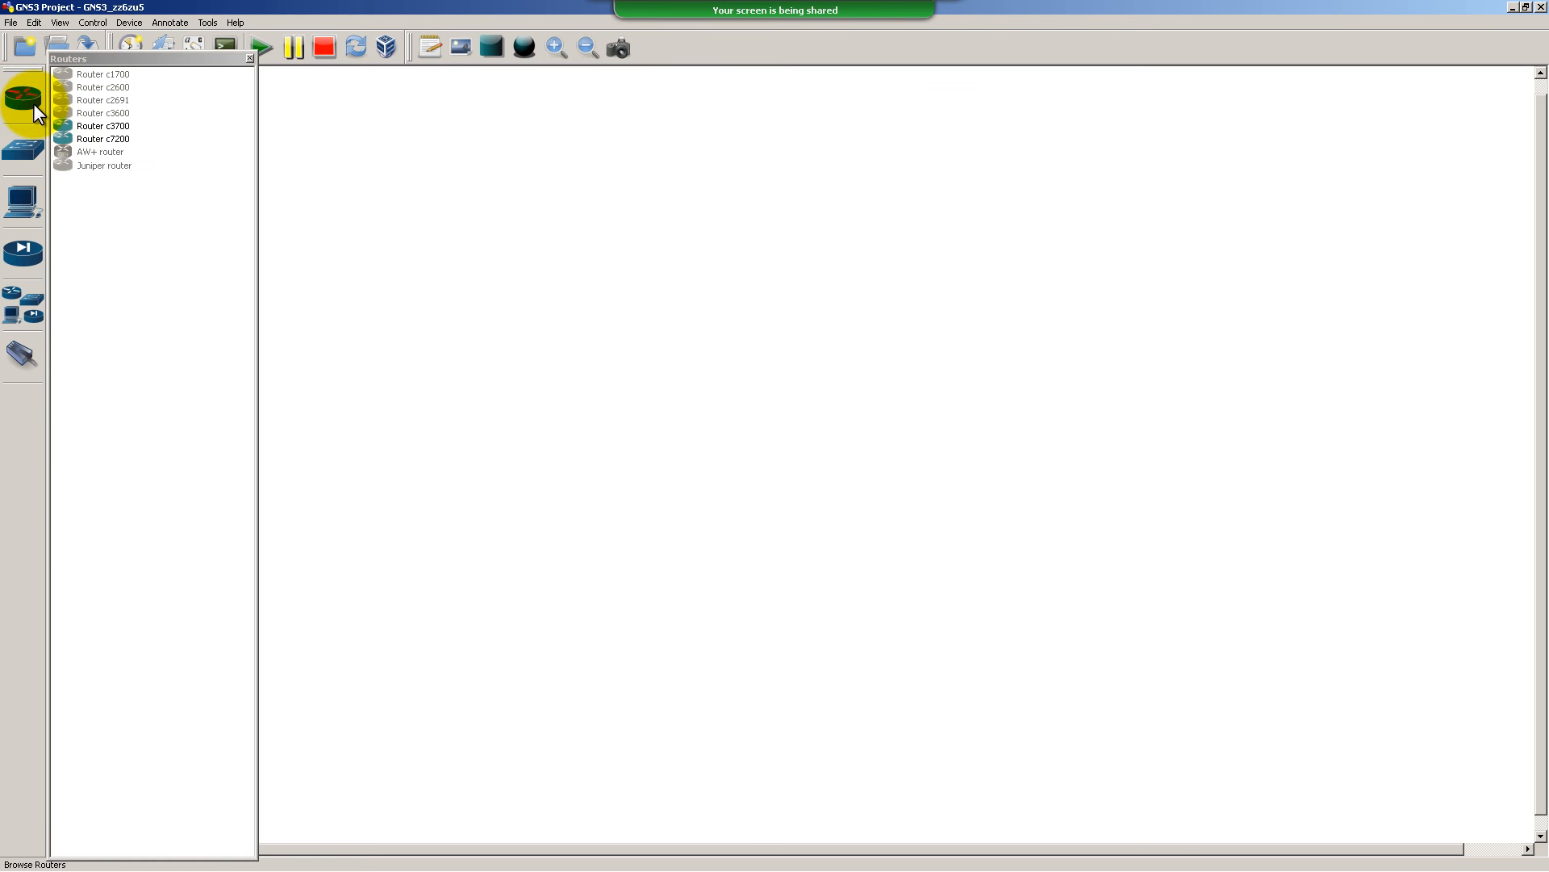
left_click(84, 129)
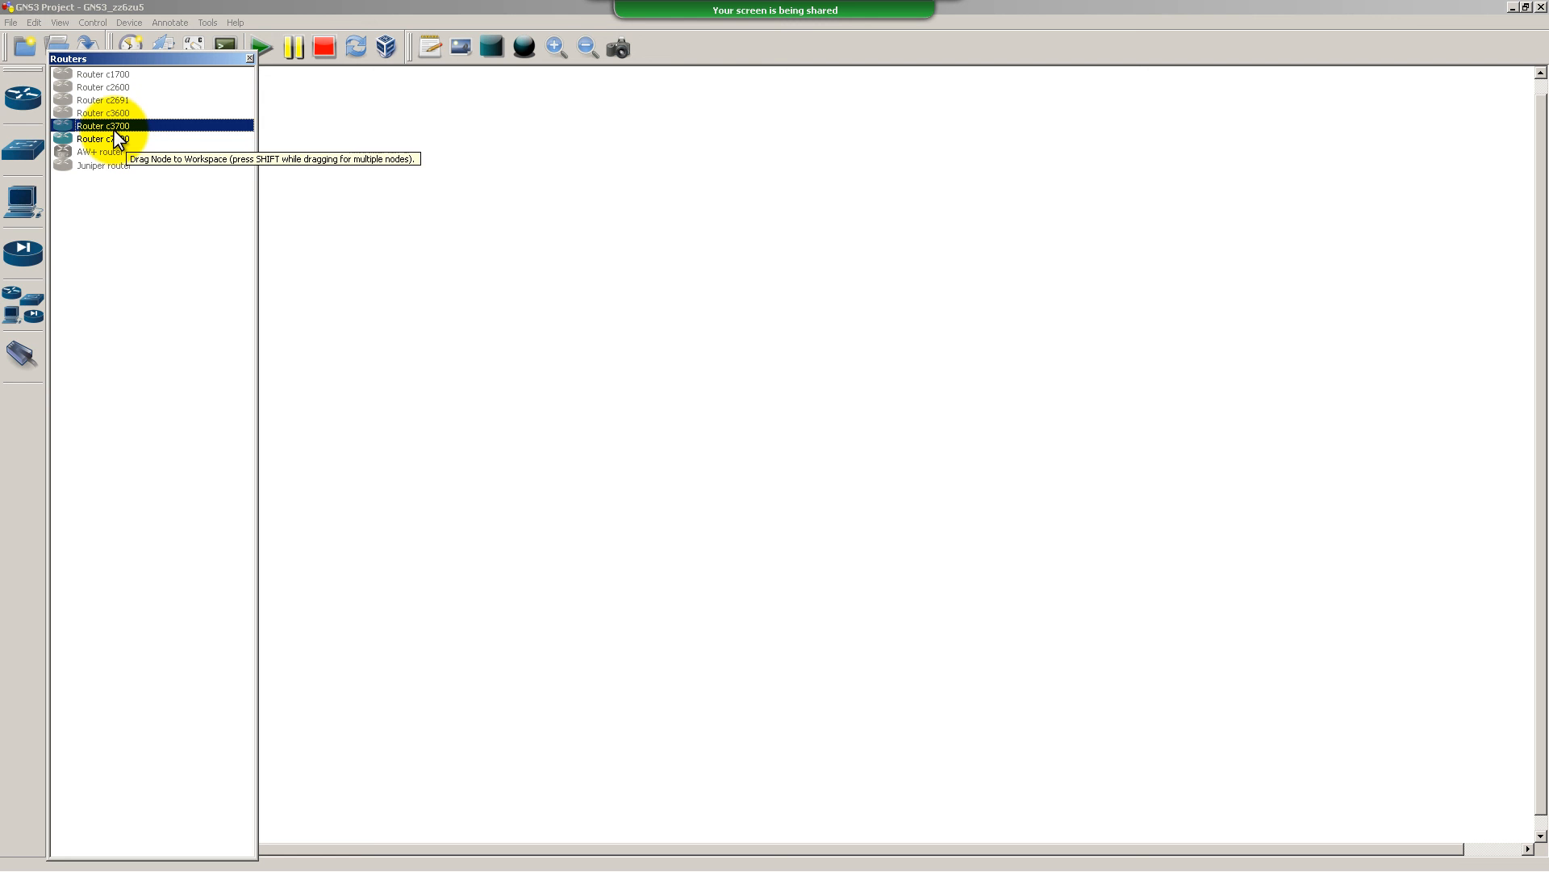
left_click_drag(114, 131, 519, 362)
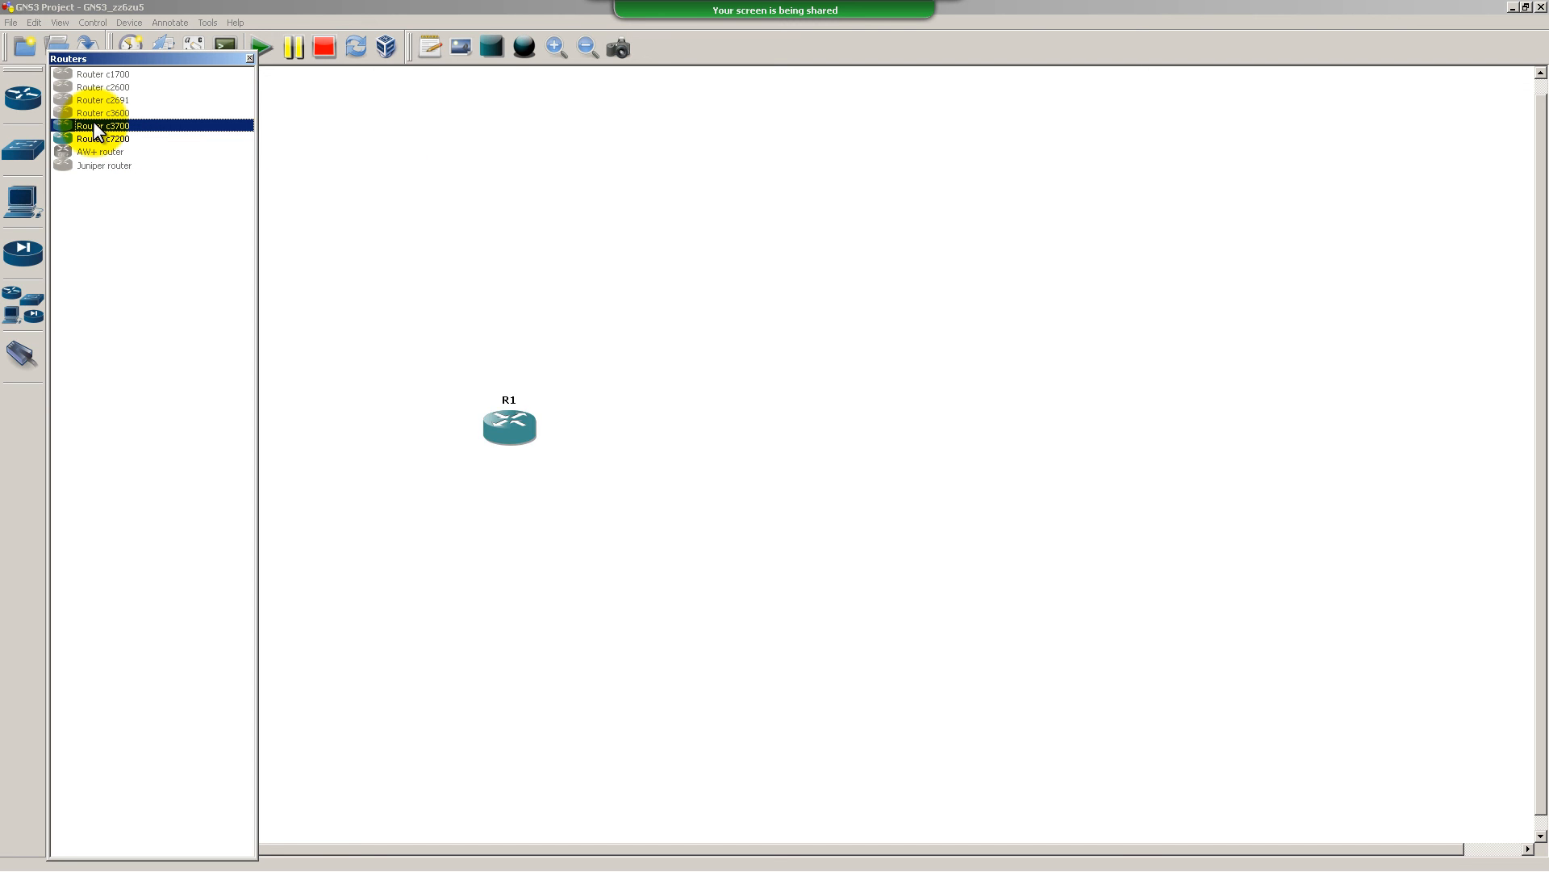
left_click_drag(95, 125, 829, 449)
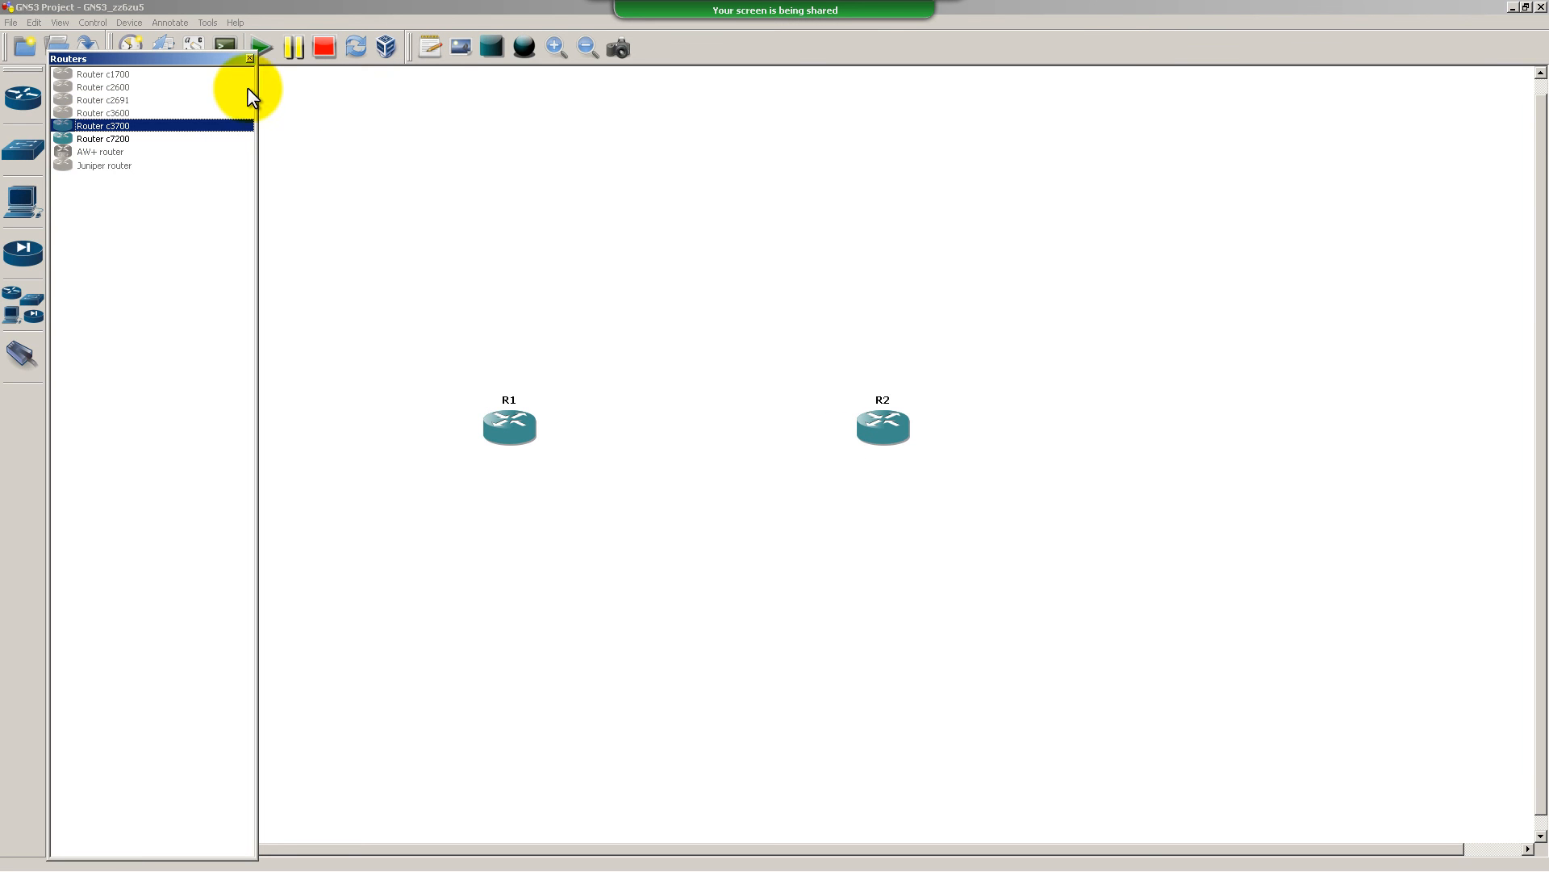
left_click(249, 57)
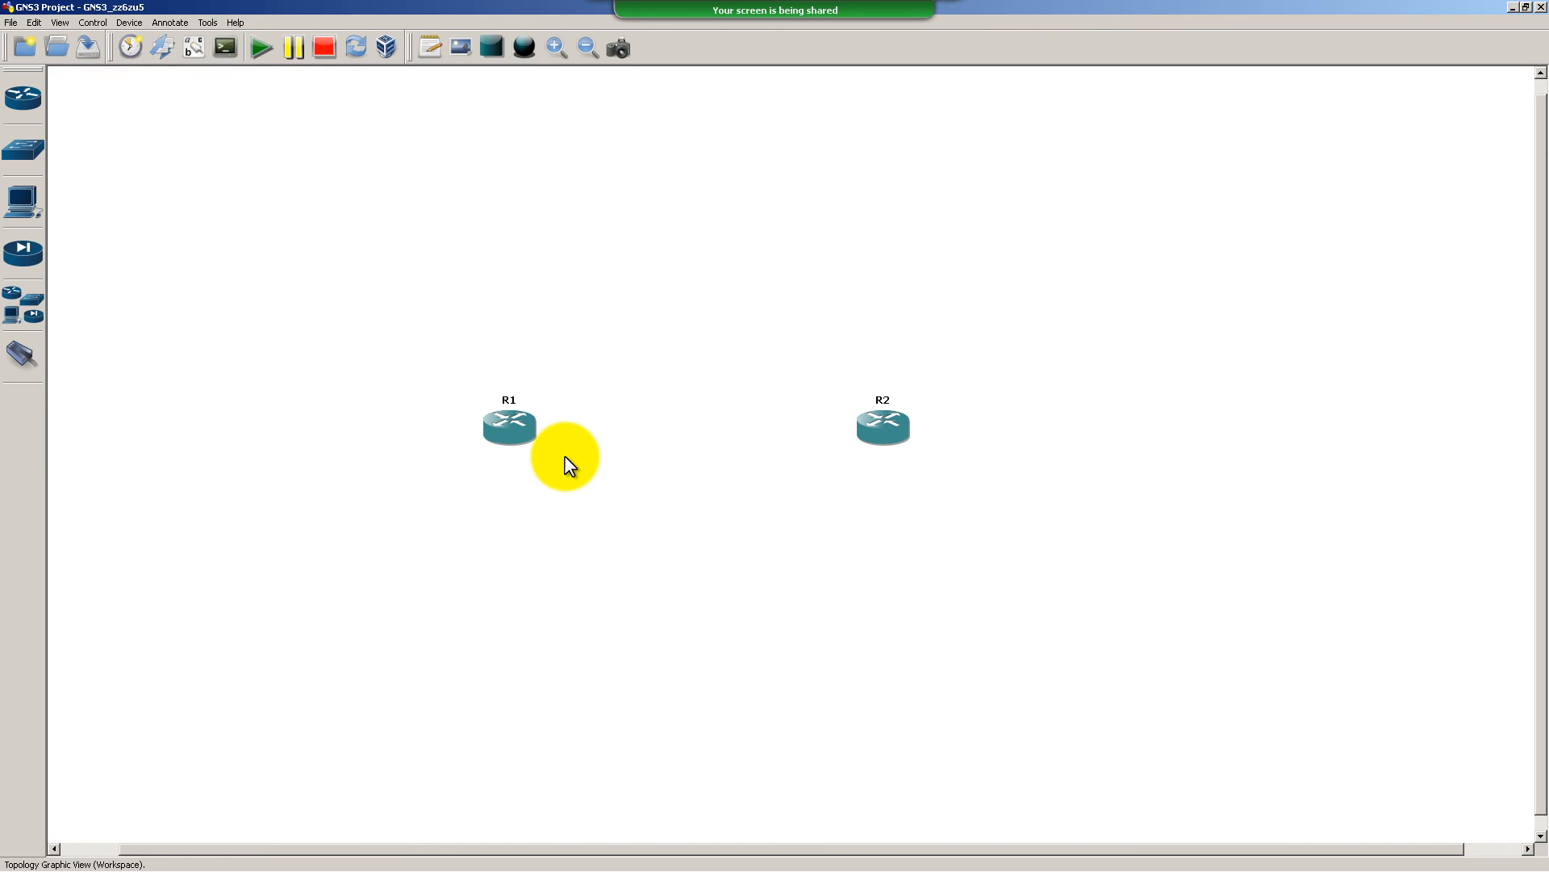
left_click_drag(516, 426, 495, 417)
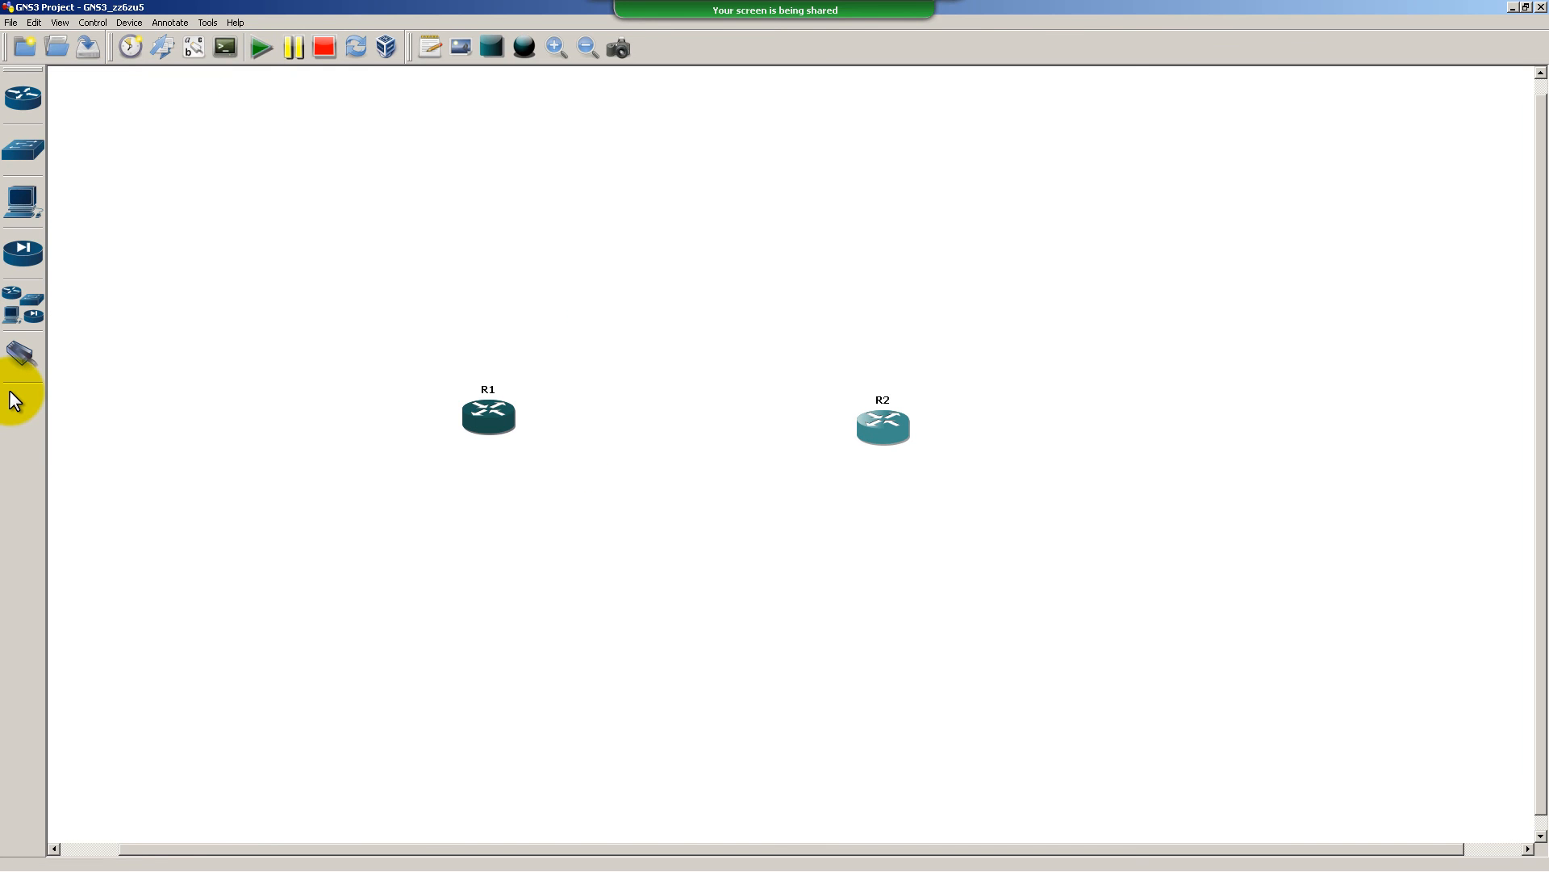
Link interface f0/0 of R1 to interface f0/0 of R2 and leave link mode
left_click(26, 354)
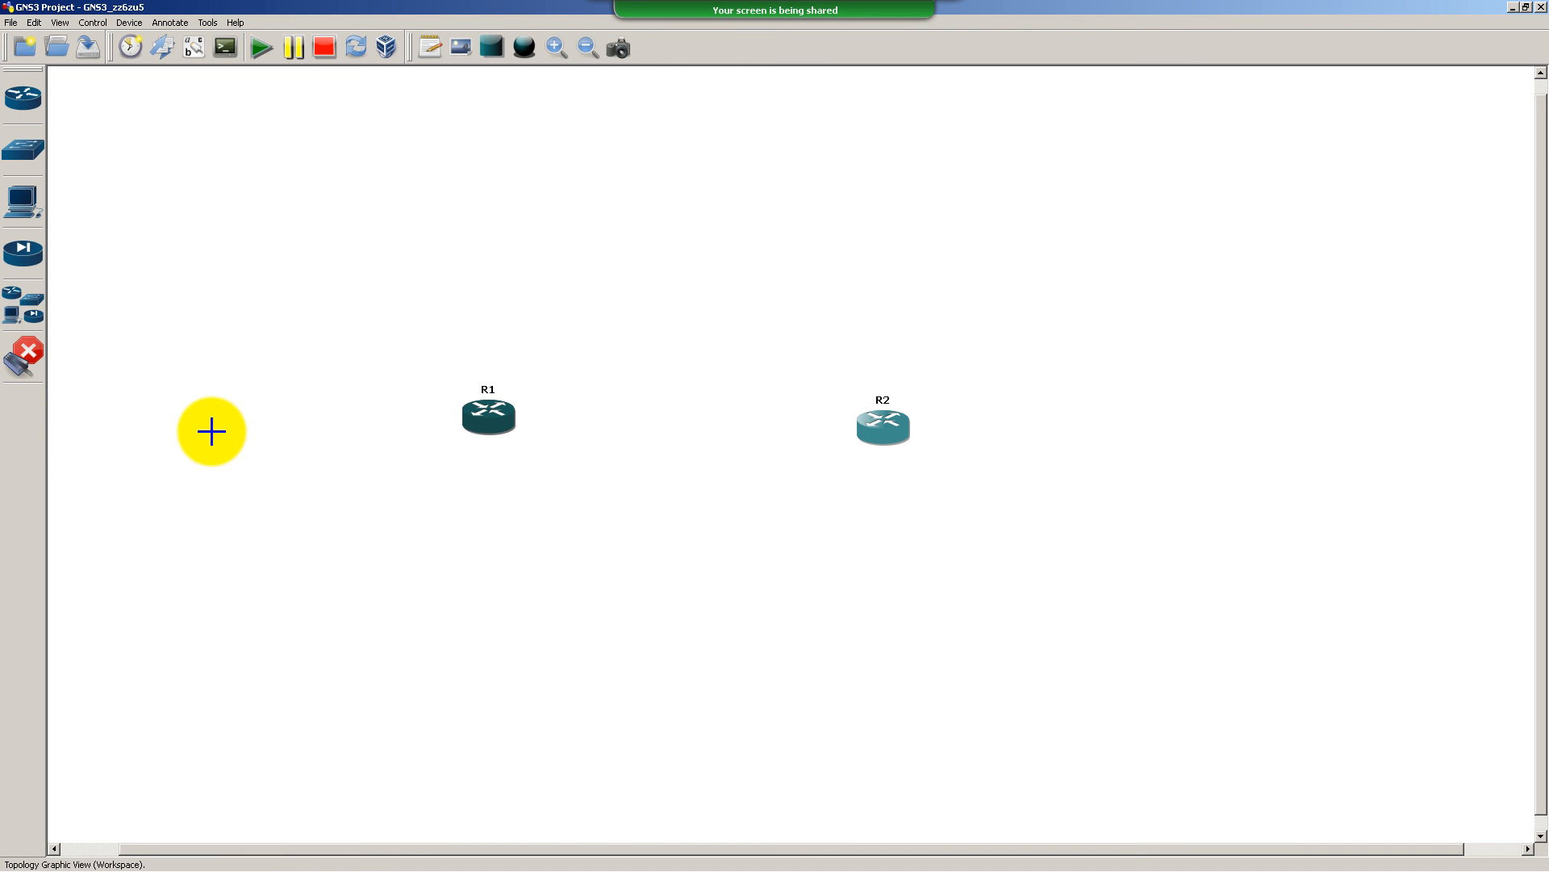
left_click(487, 416)
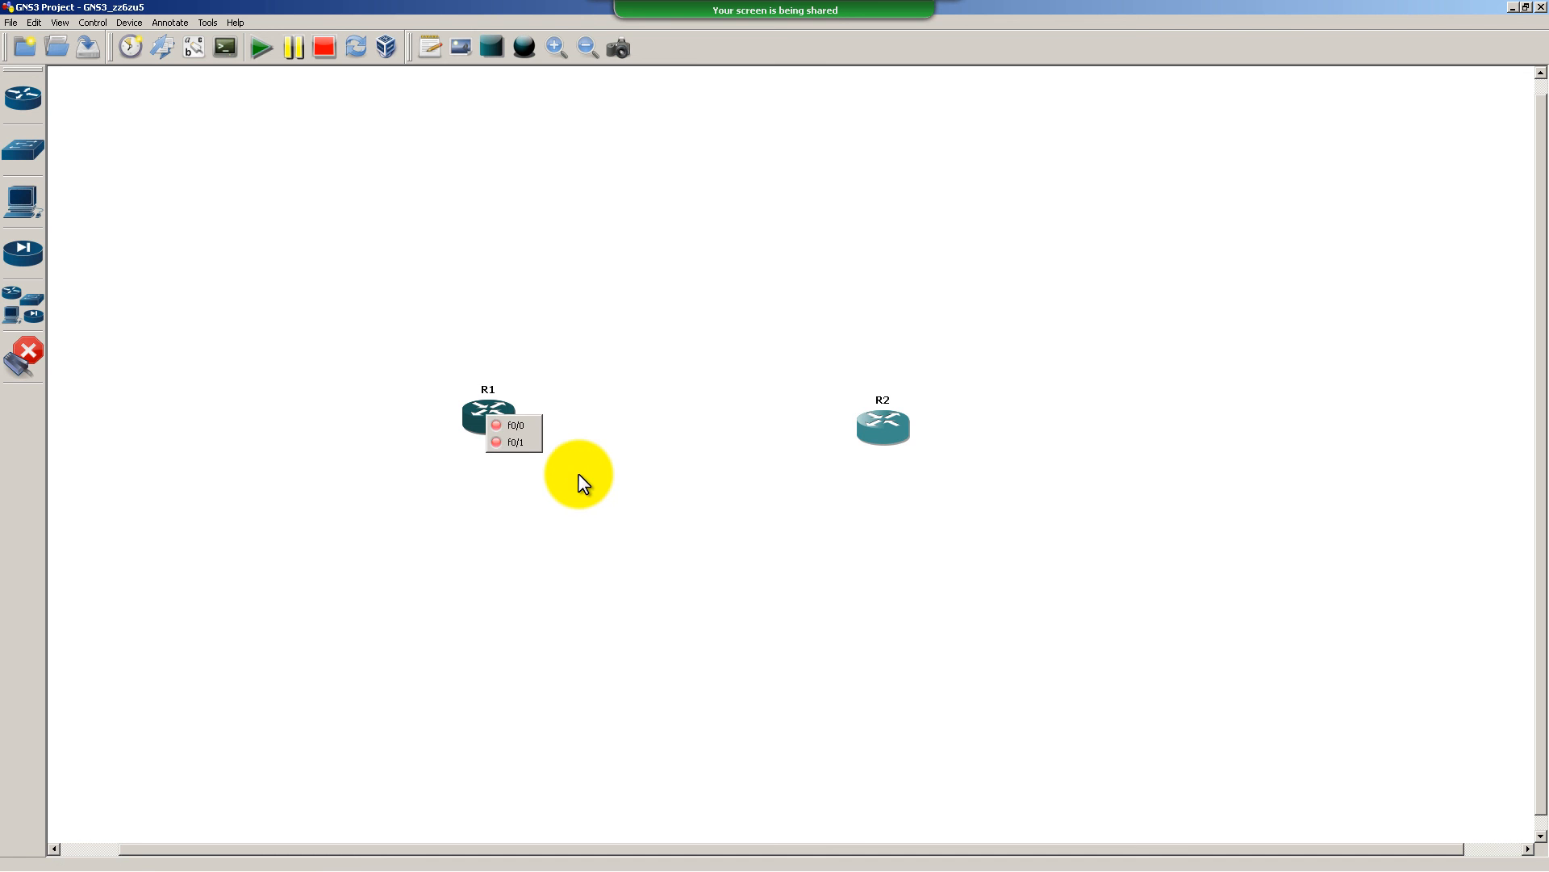
left_click(517, 424)
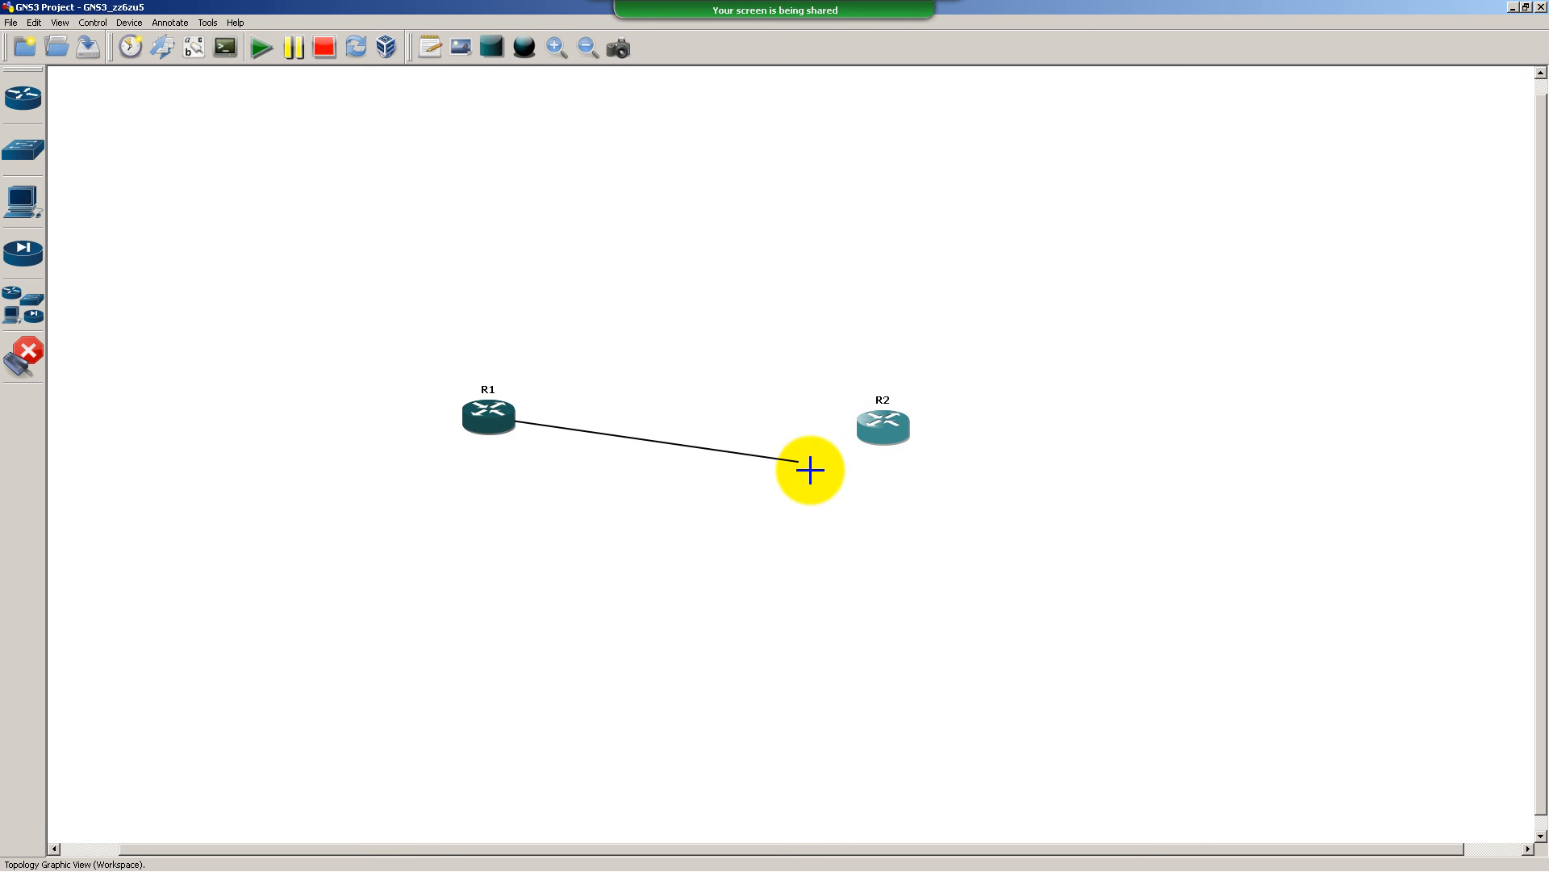
left_click(877, 430)
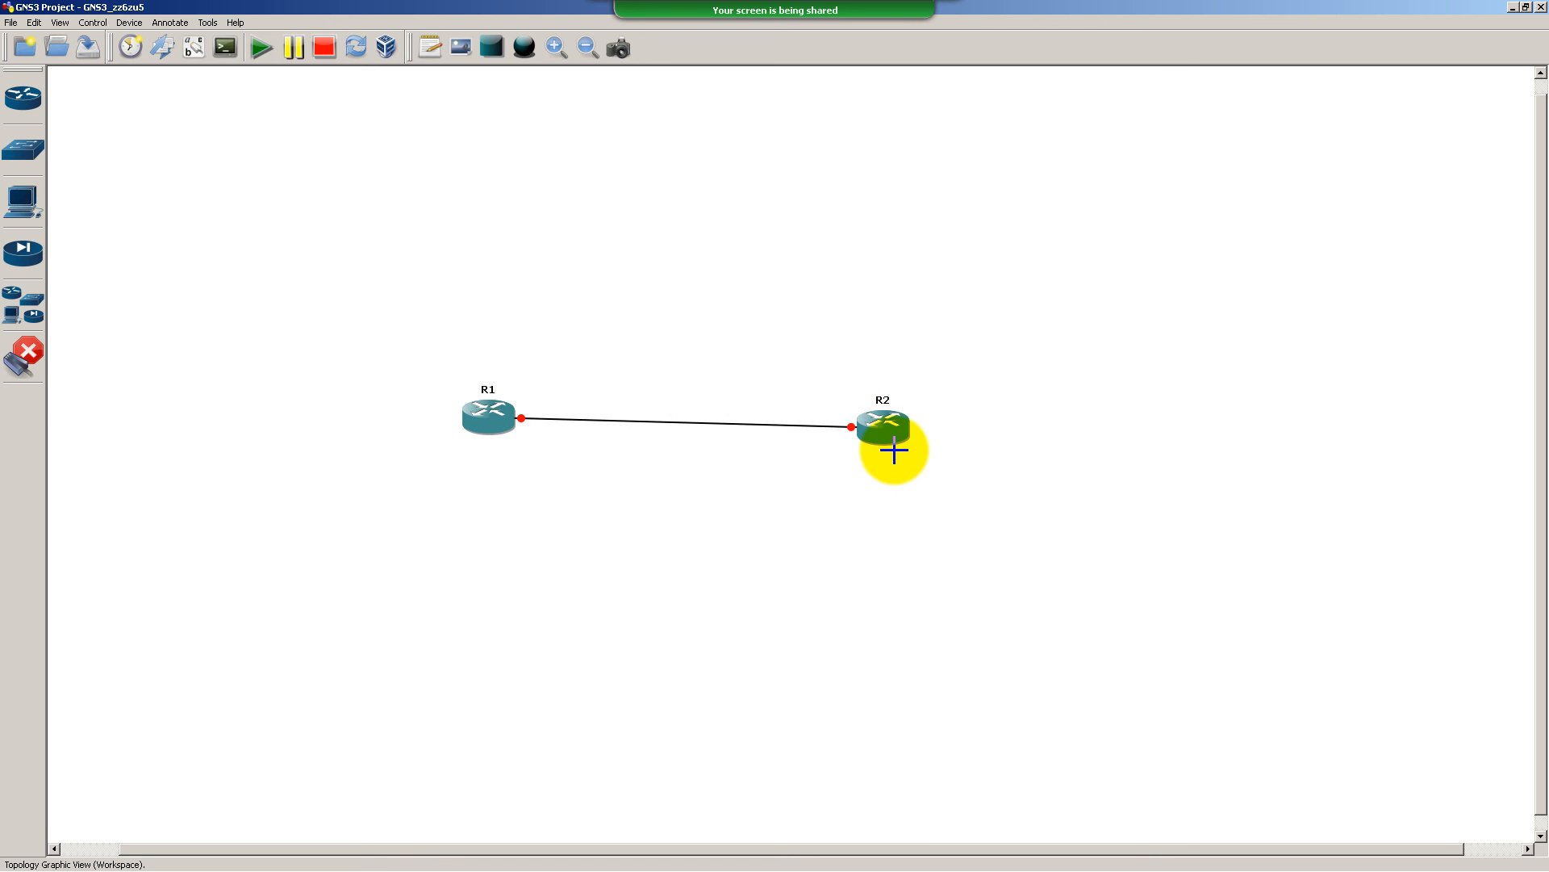
left_click(21, 357)
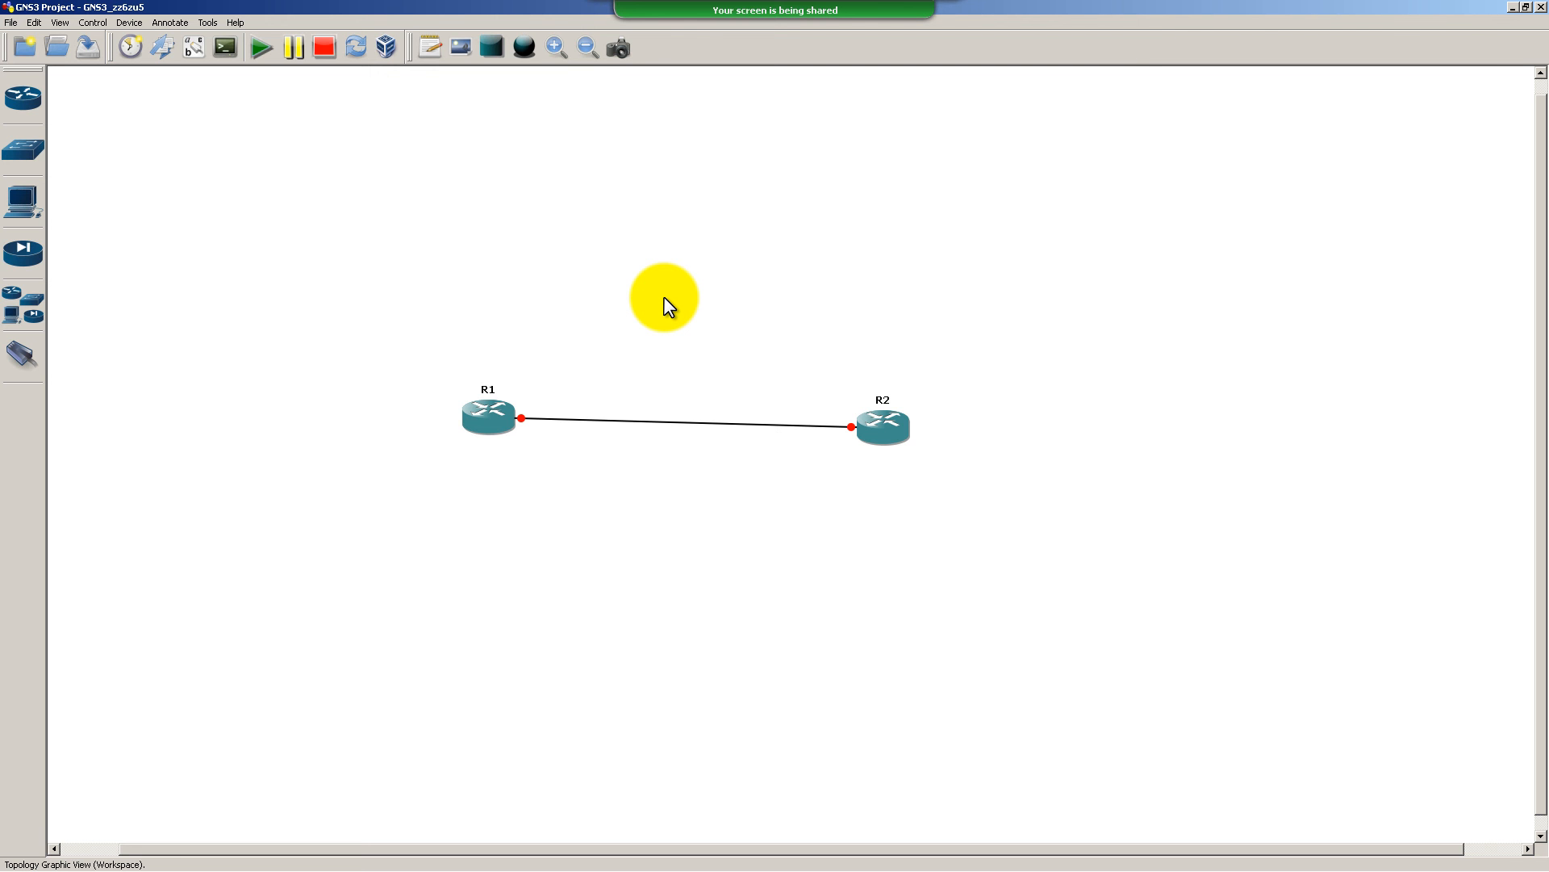
Inspect the Dynamips preferences, try testing the settings but decline deleting the current topology, and cancel the preferences
scroll(664, 298, "up", 1)
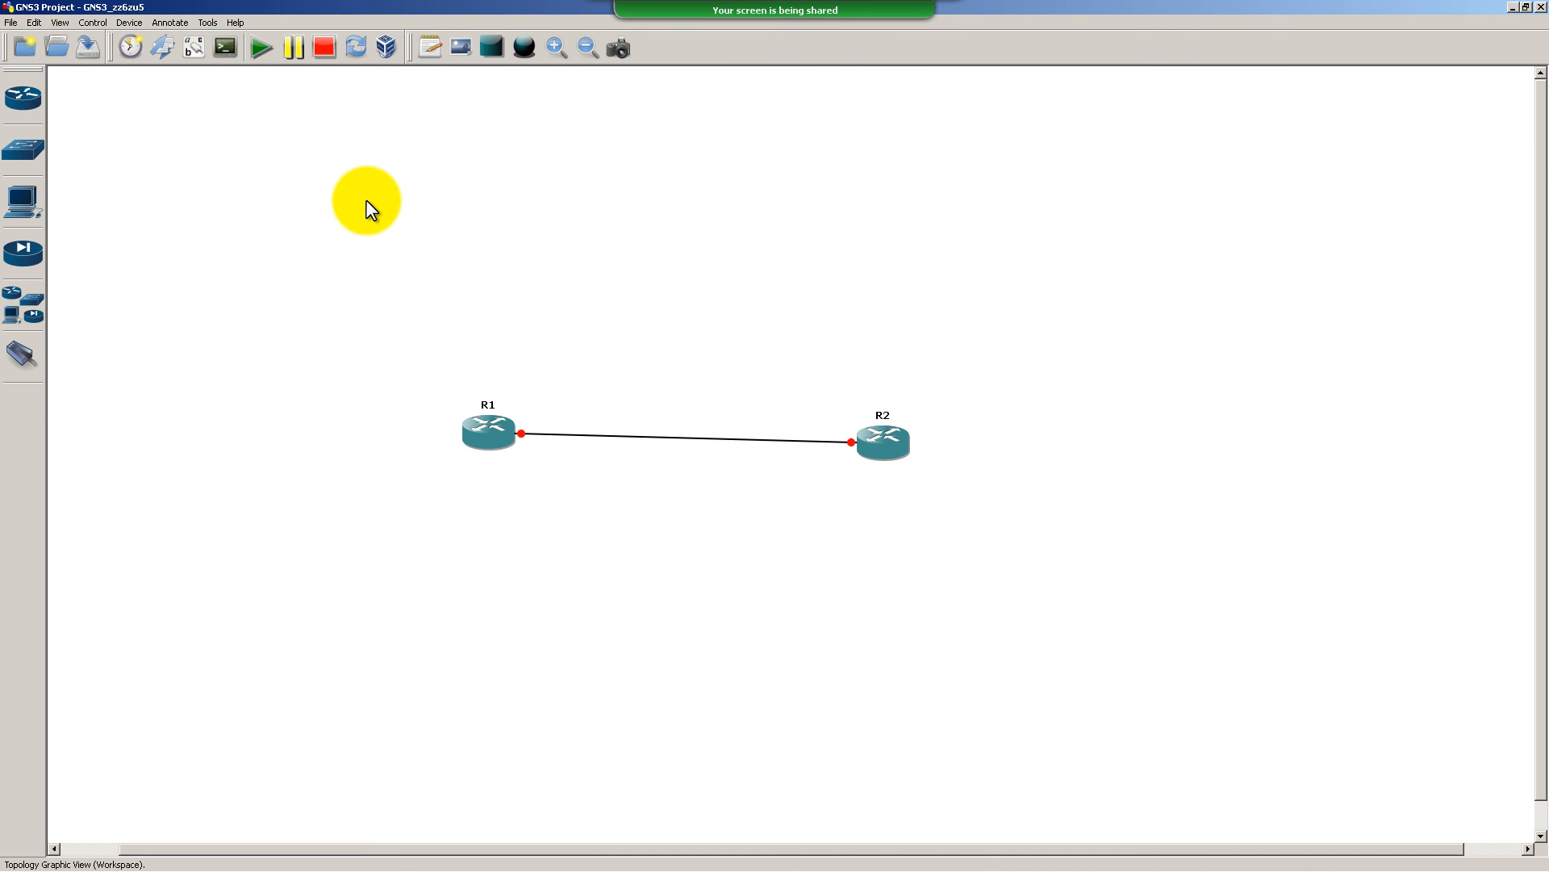
left_click(35, 22)
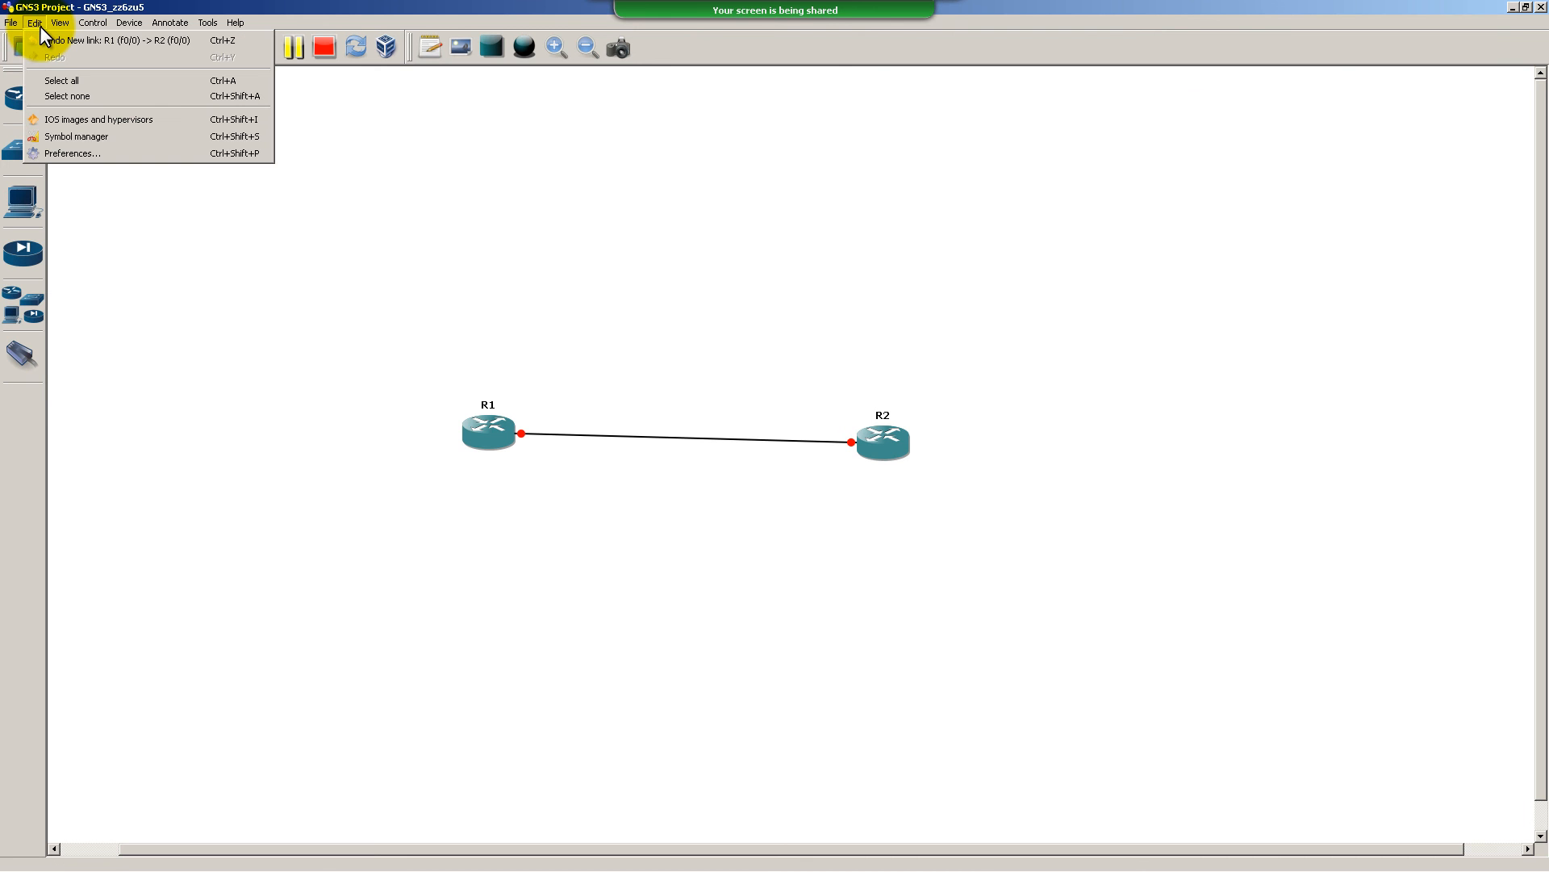
left_click(105, 154)
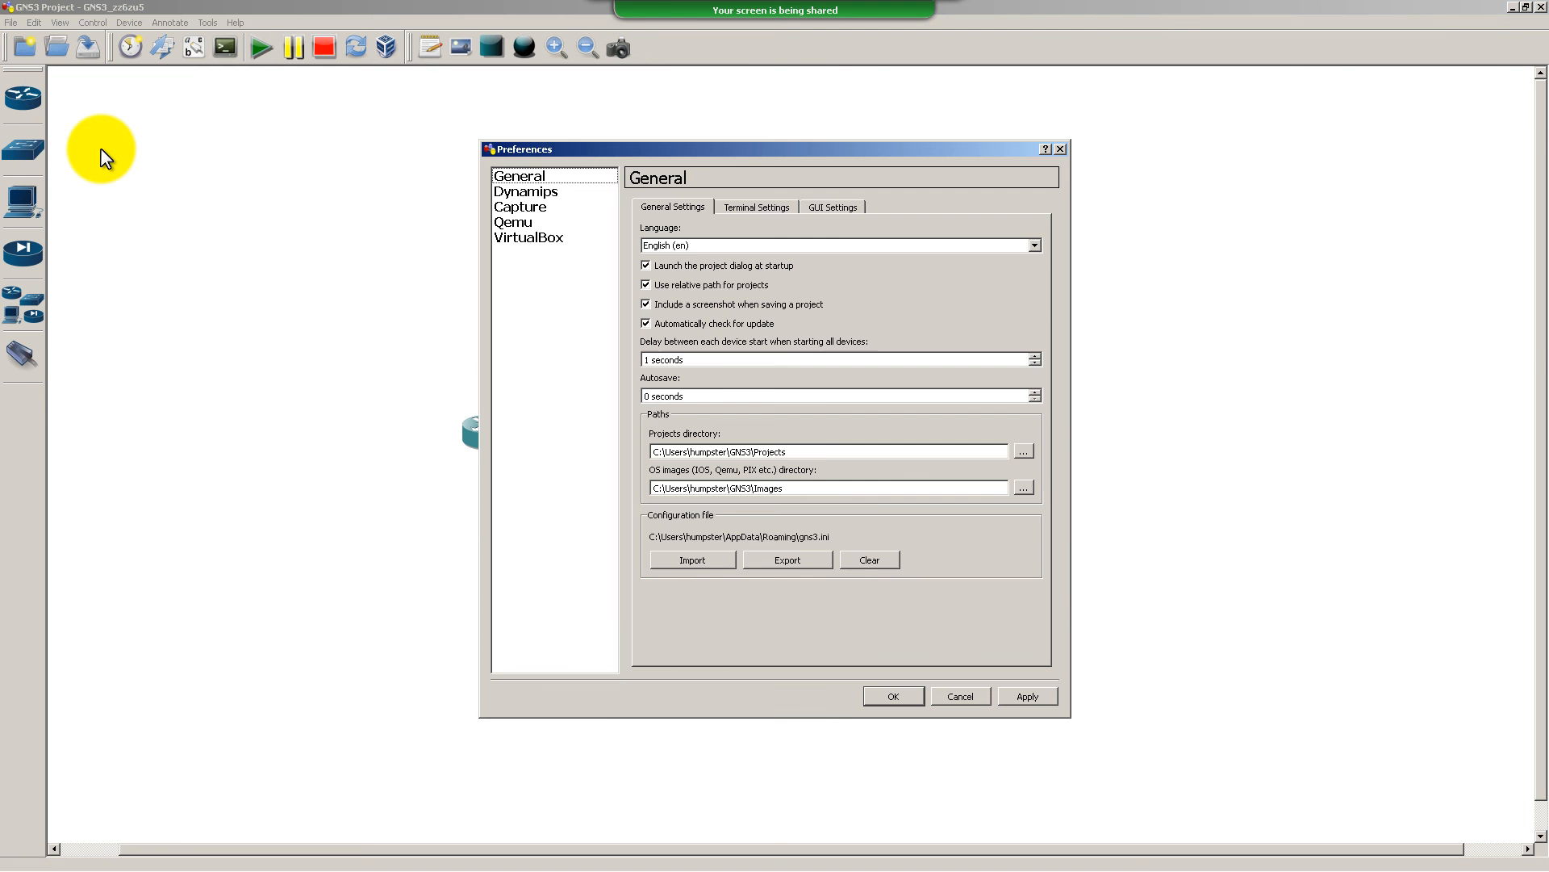
left_click(526, 197)
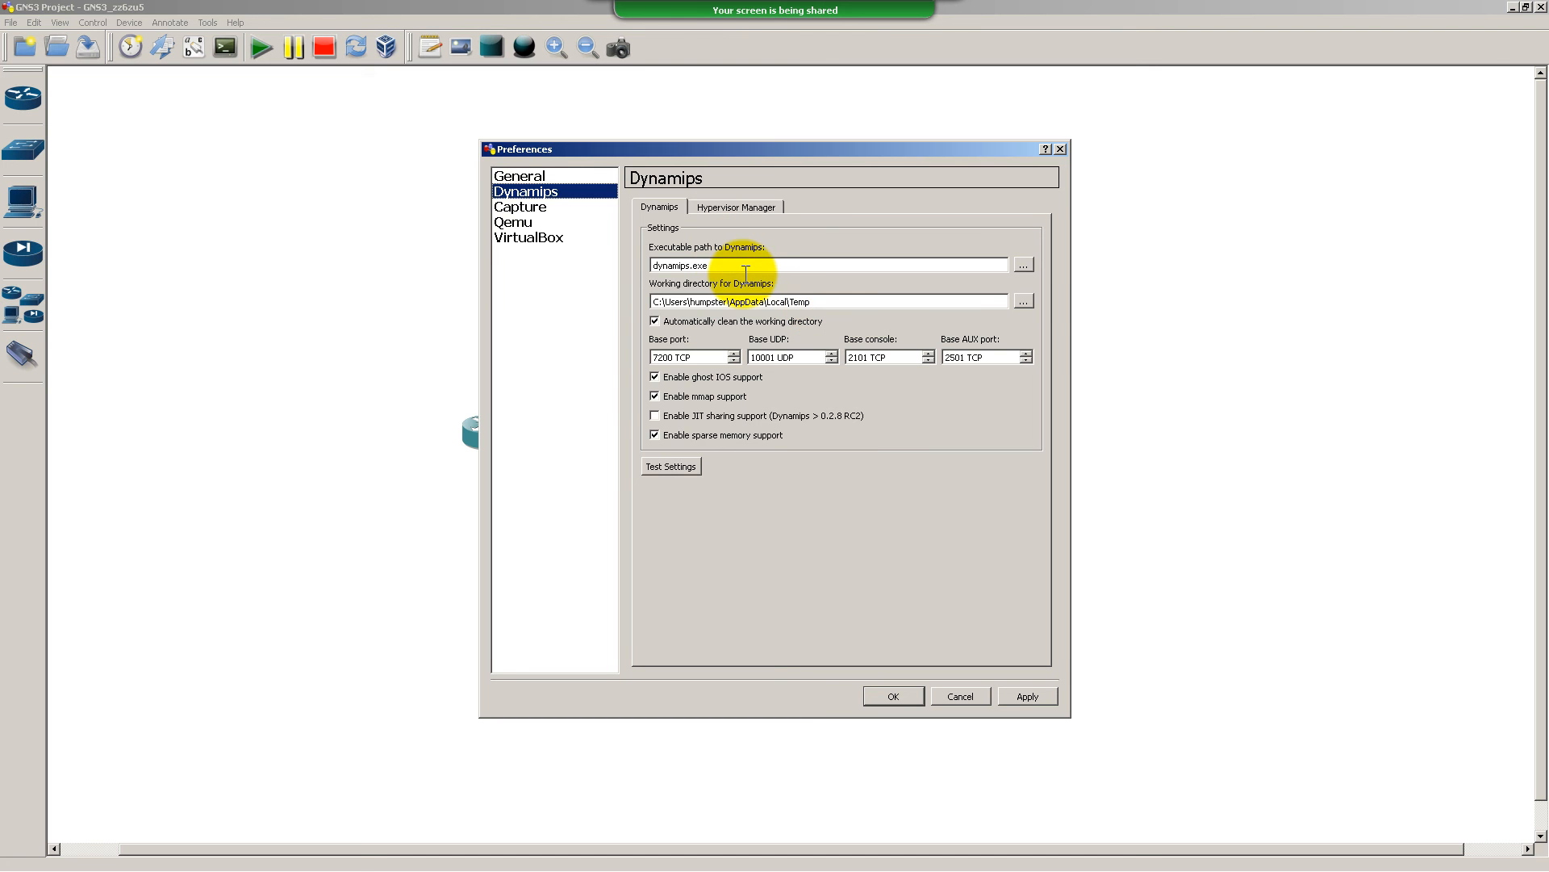
left_click(686, 468)
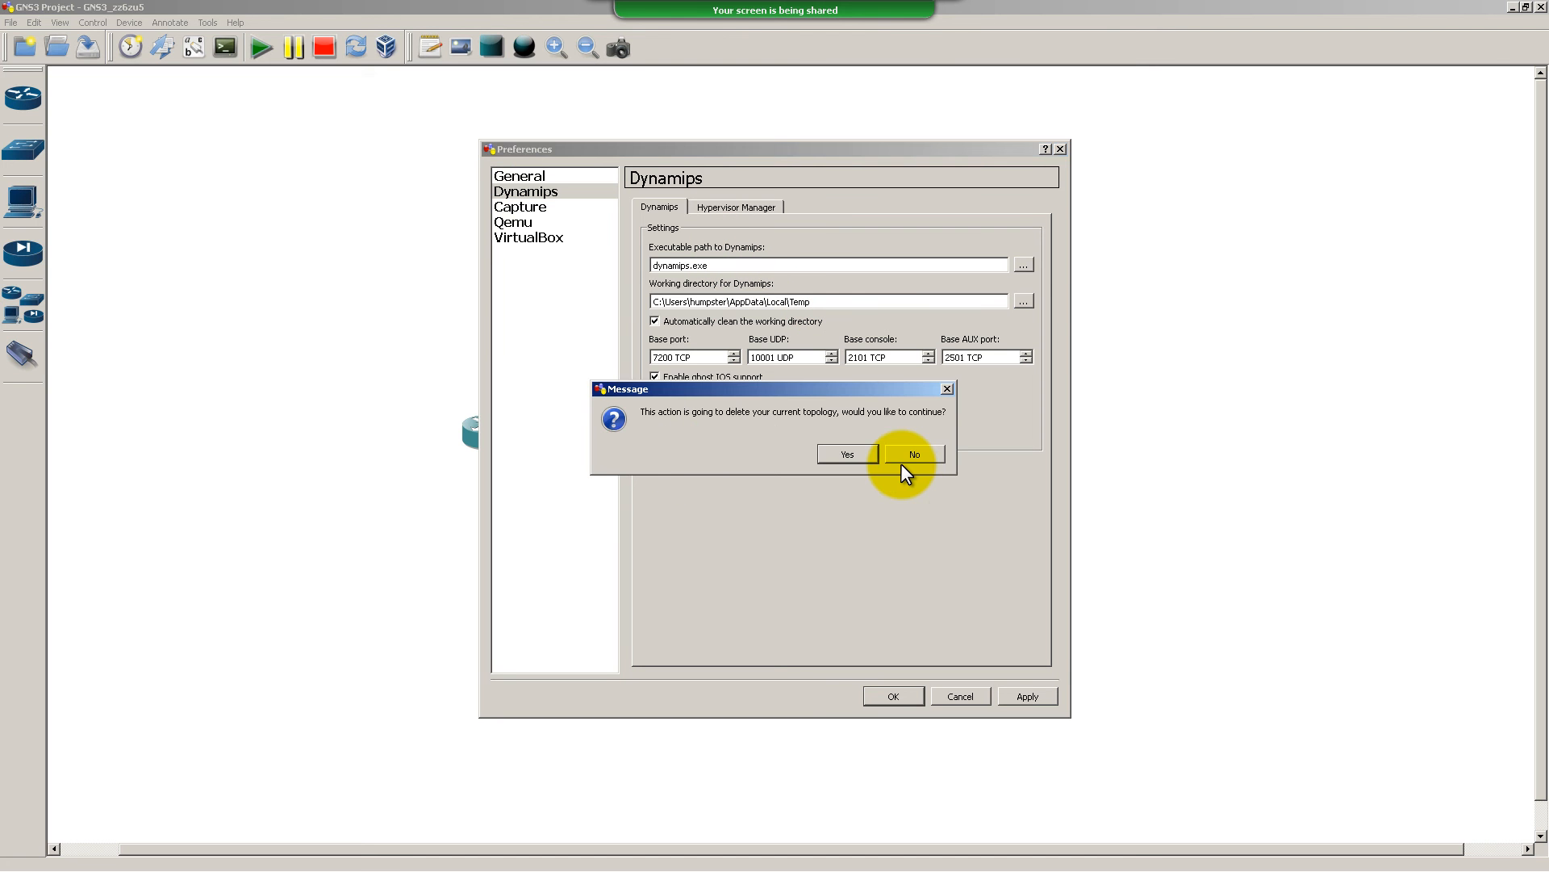
left_click(912, 455)
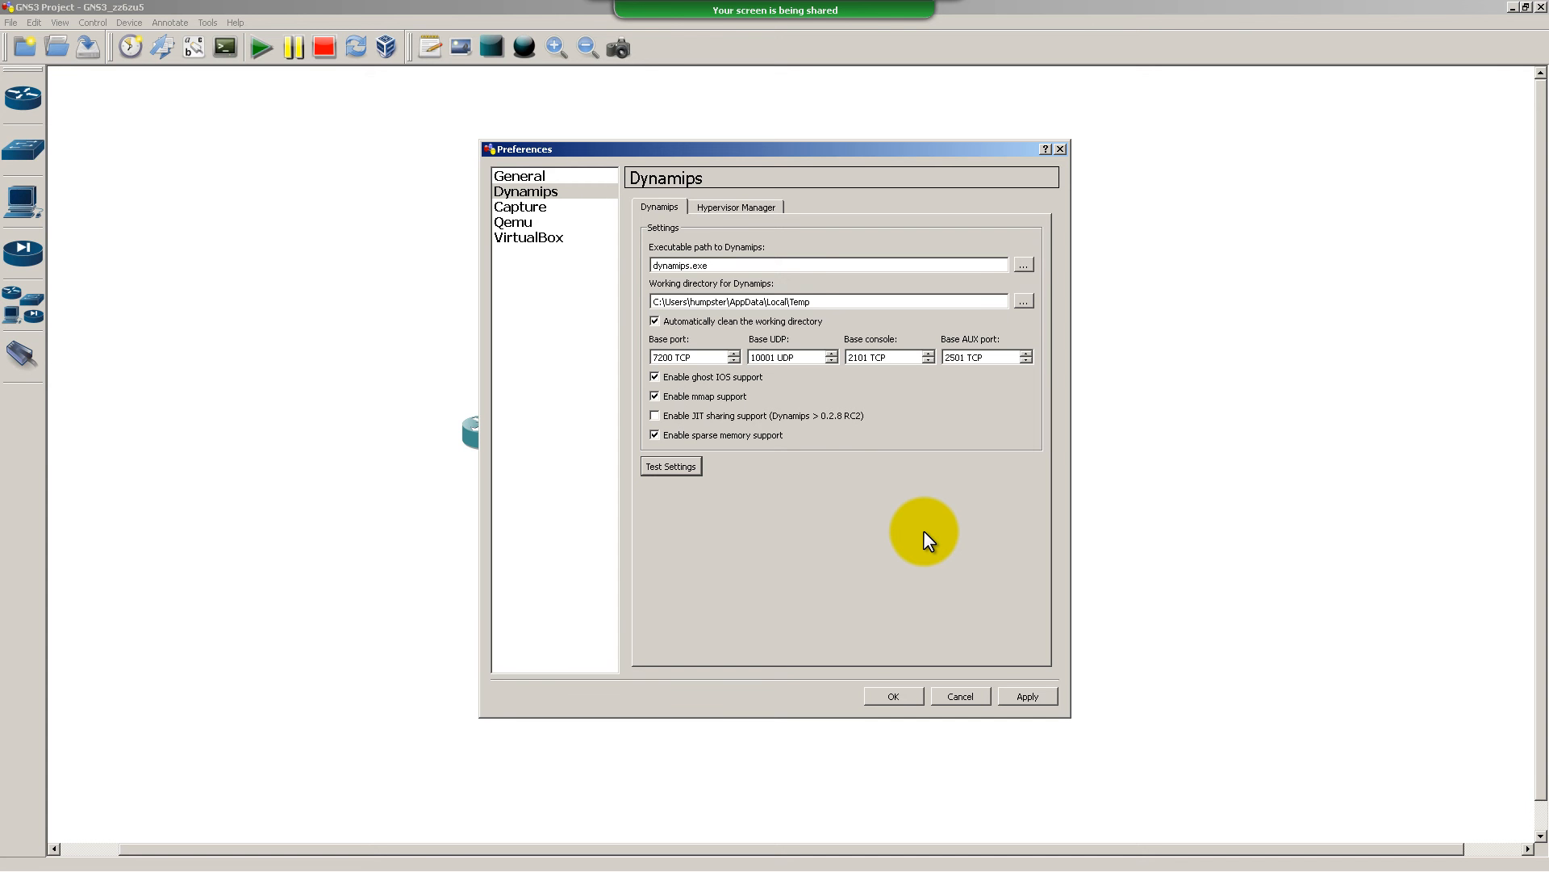
left_click(979, 699)
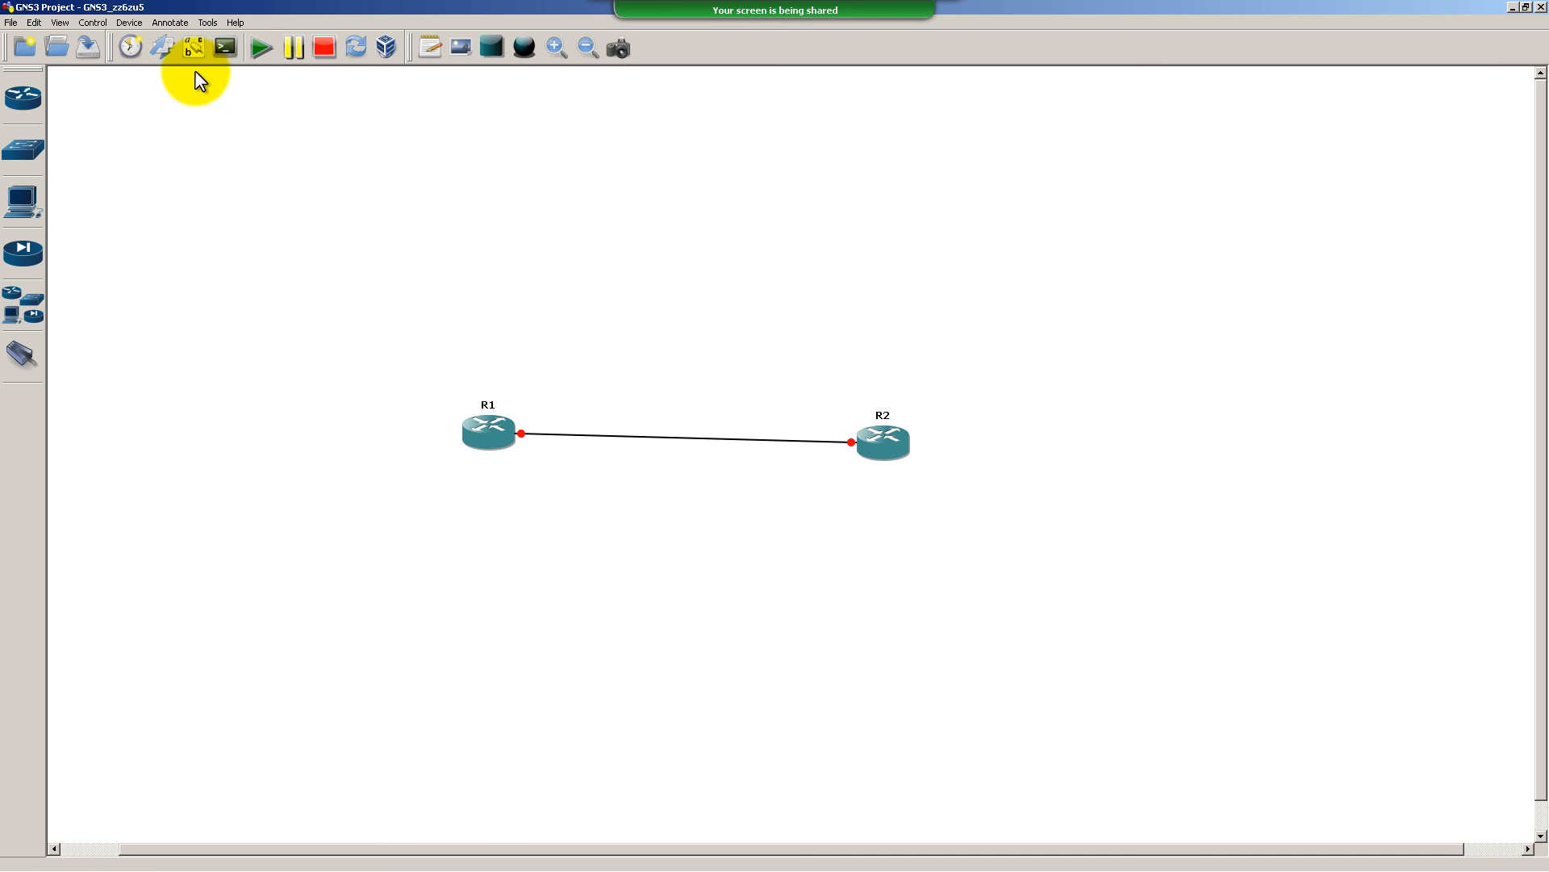
Start both routers and open console connections to all devices
left_click(252, 60)
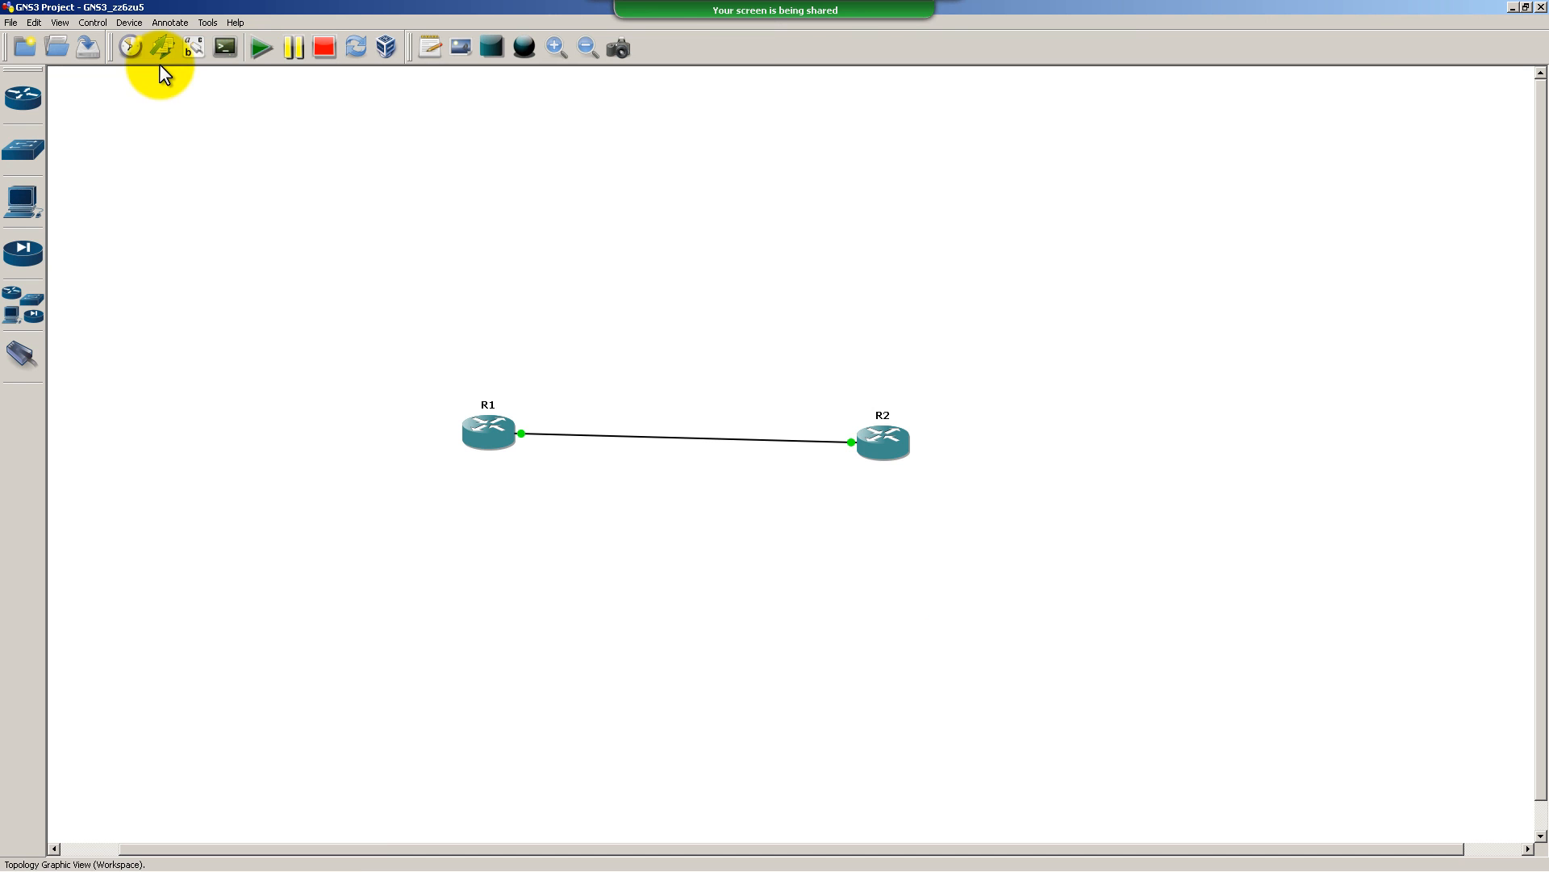
left_click(231, 50)
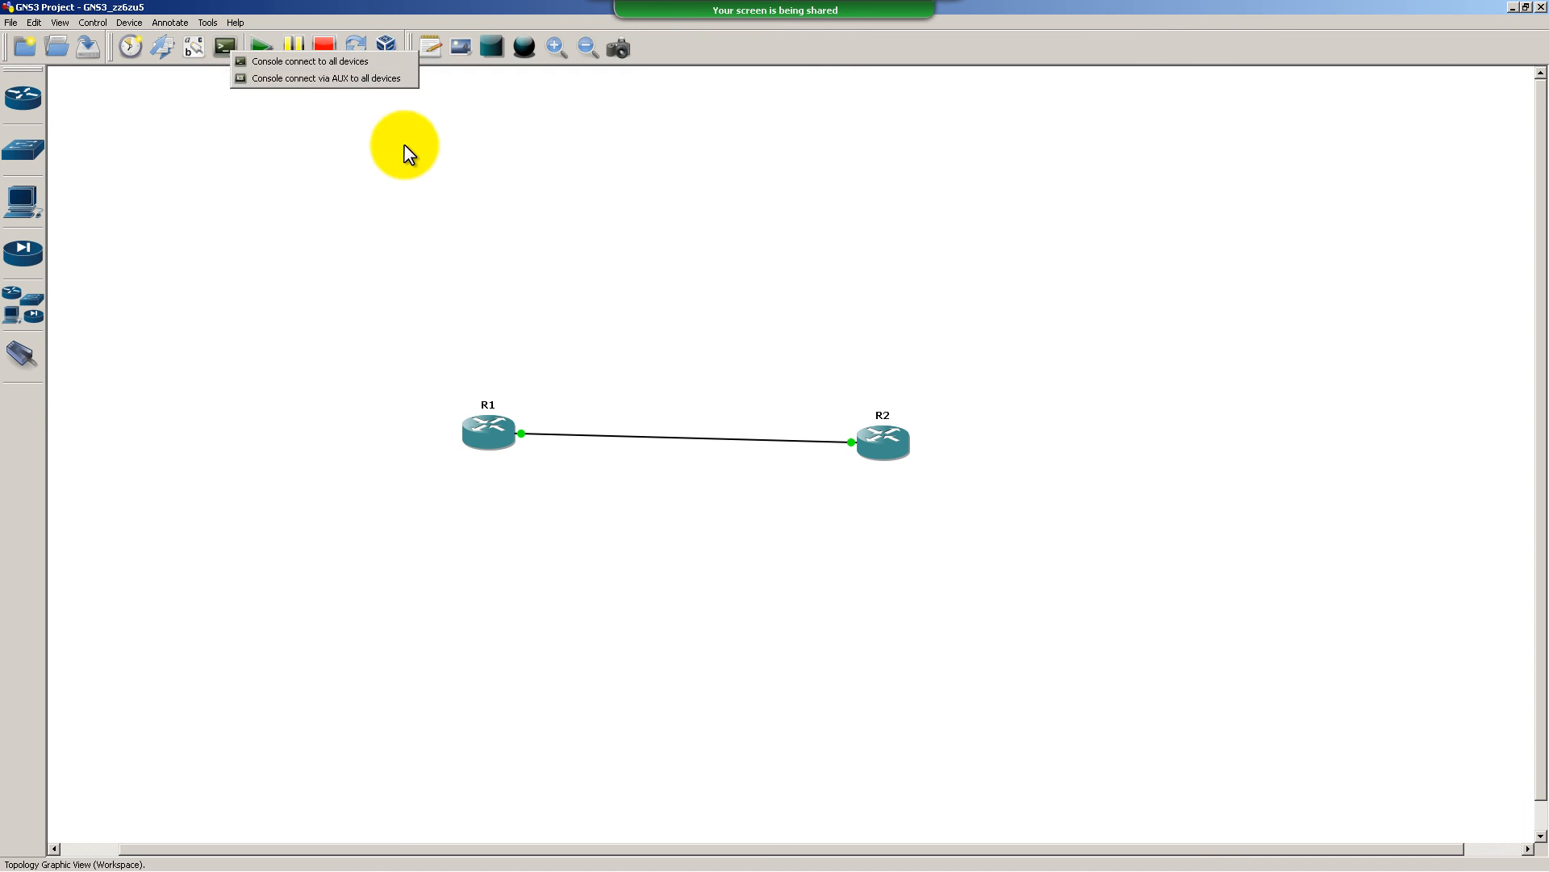
left_click(371, 63)
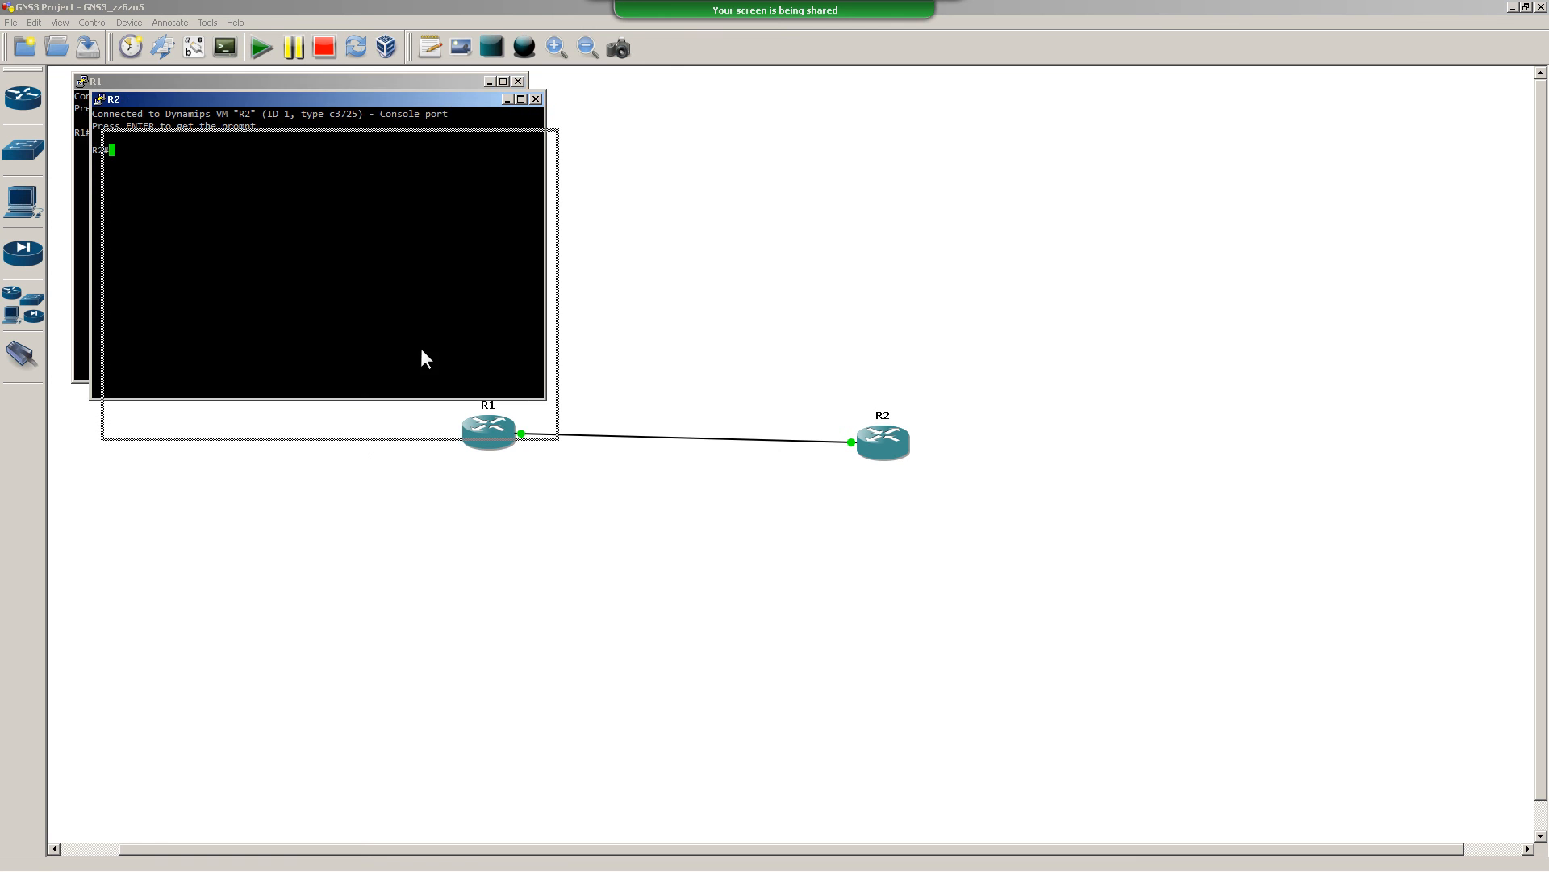
Separate the overlapping R1 and R2 console windows vertically and request a fresh prompt in each console
left_click(330, 247)
key("Return")
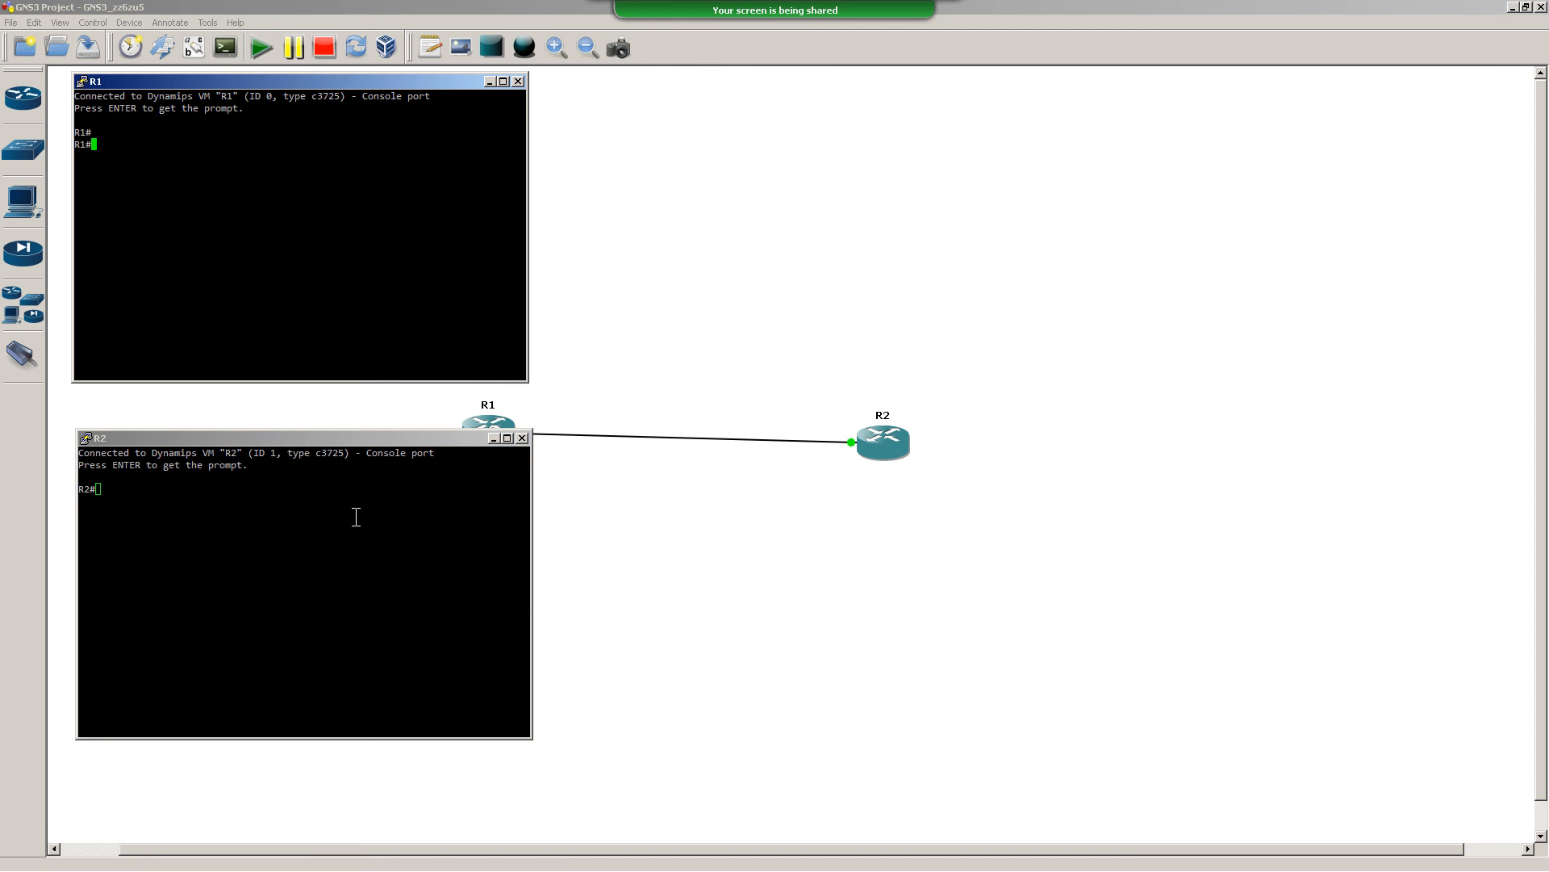
left_click(356, 516)
key("Return")
Set the R1 console's PuTTY font size to 16 and move its window up to the workspace's upper-left corner
right_click(273, 81)
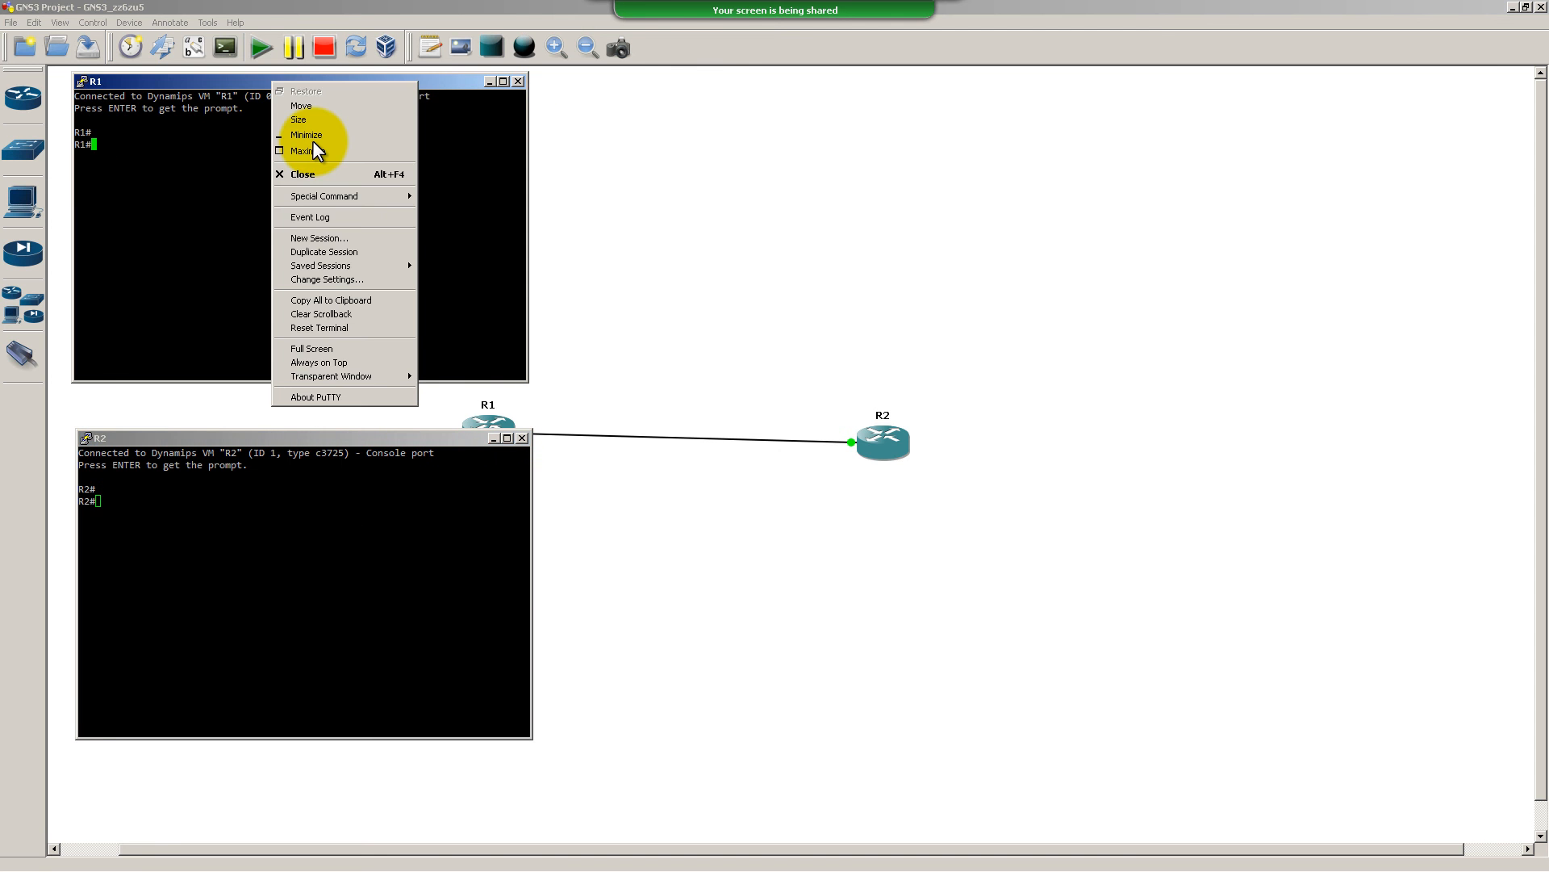
left_click(361, 281)
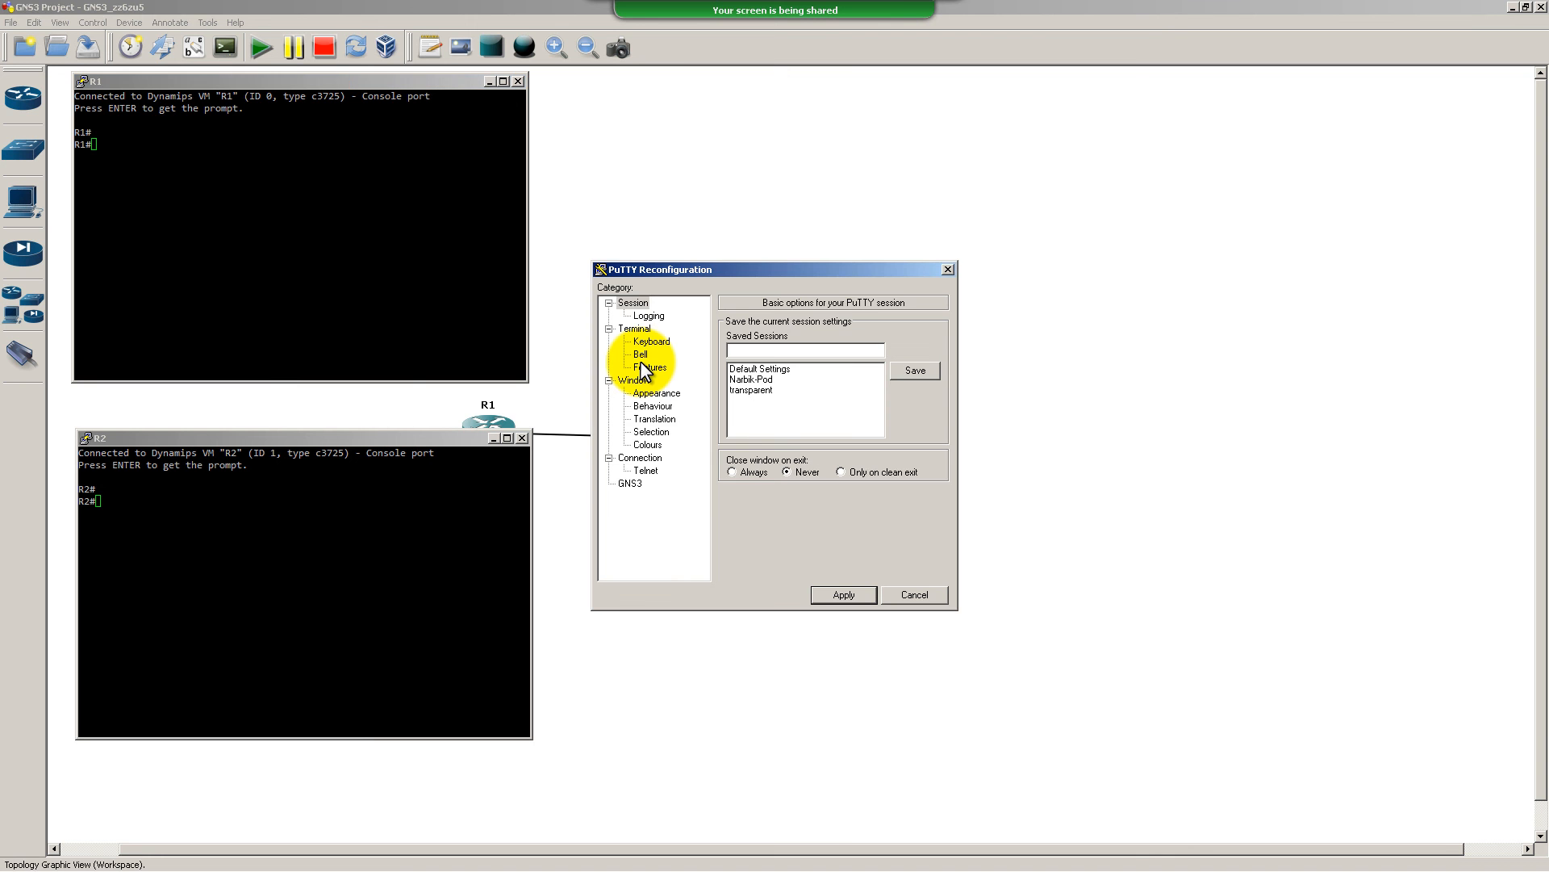
left_click(659, 394)
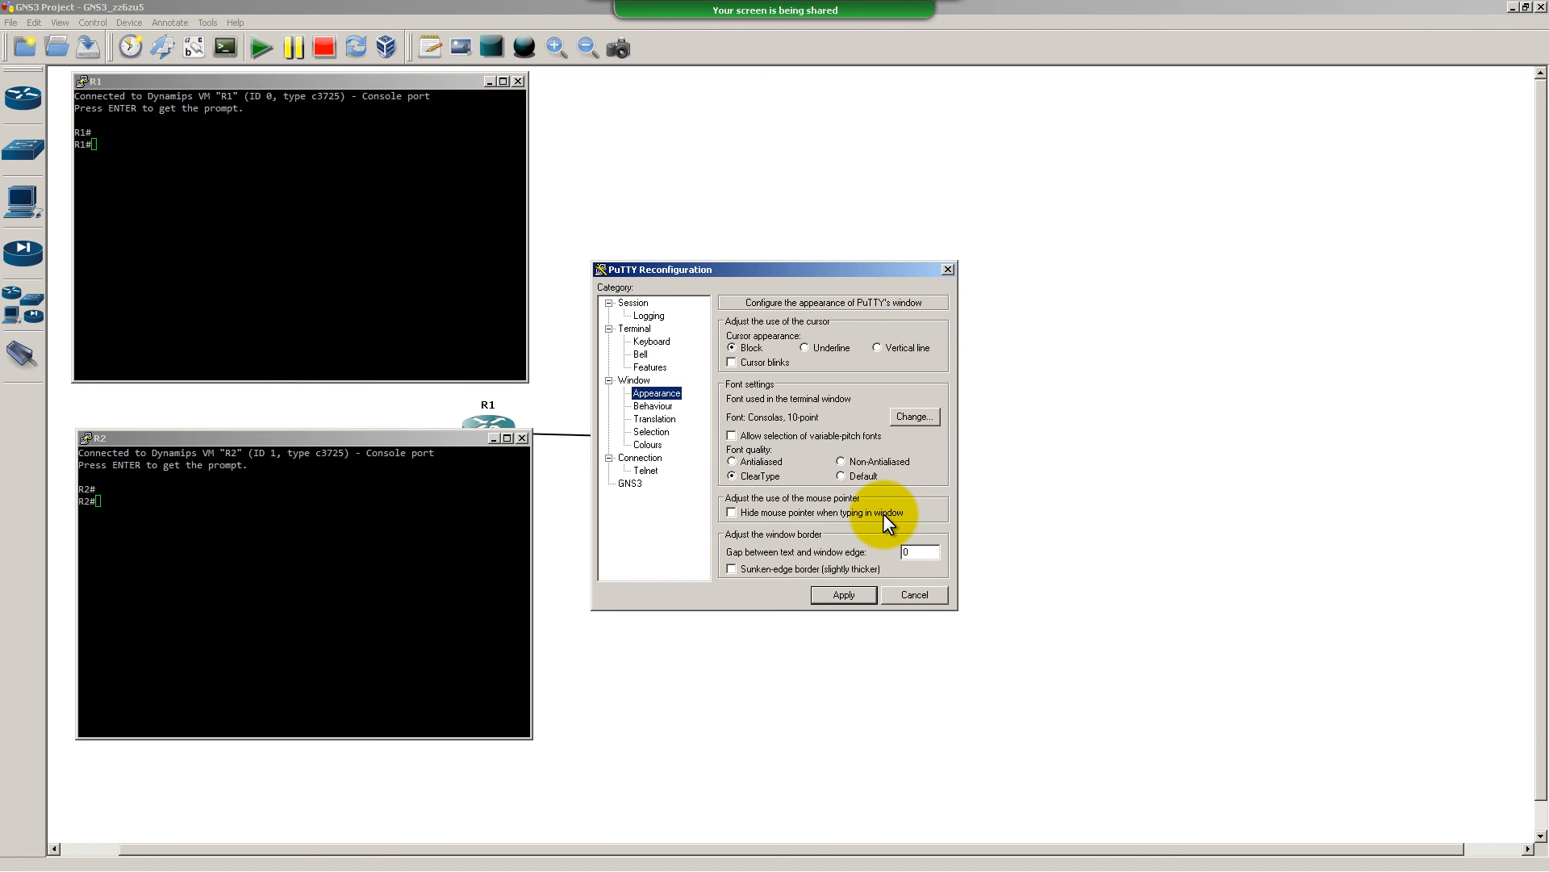
left_click(910, 419)
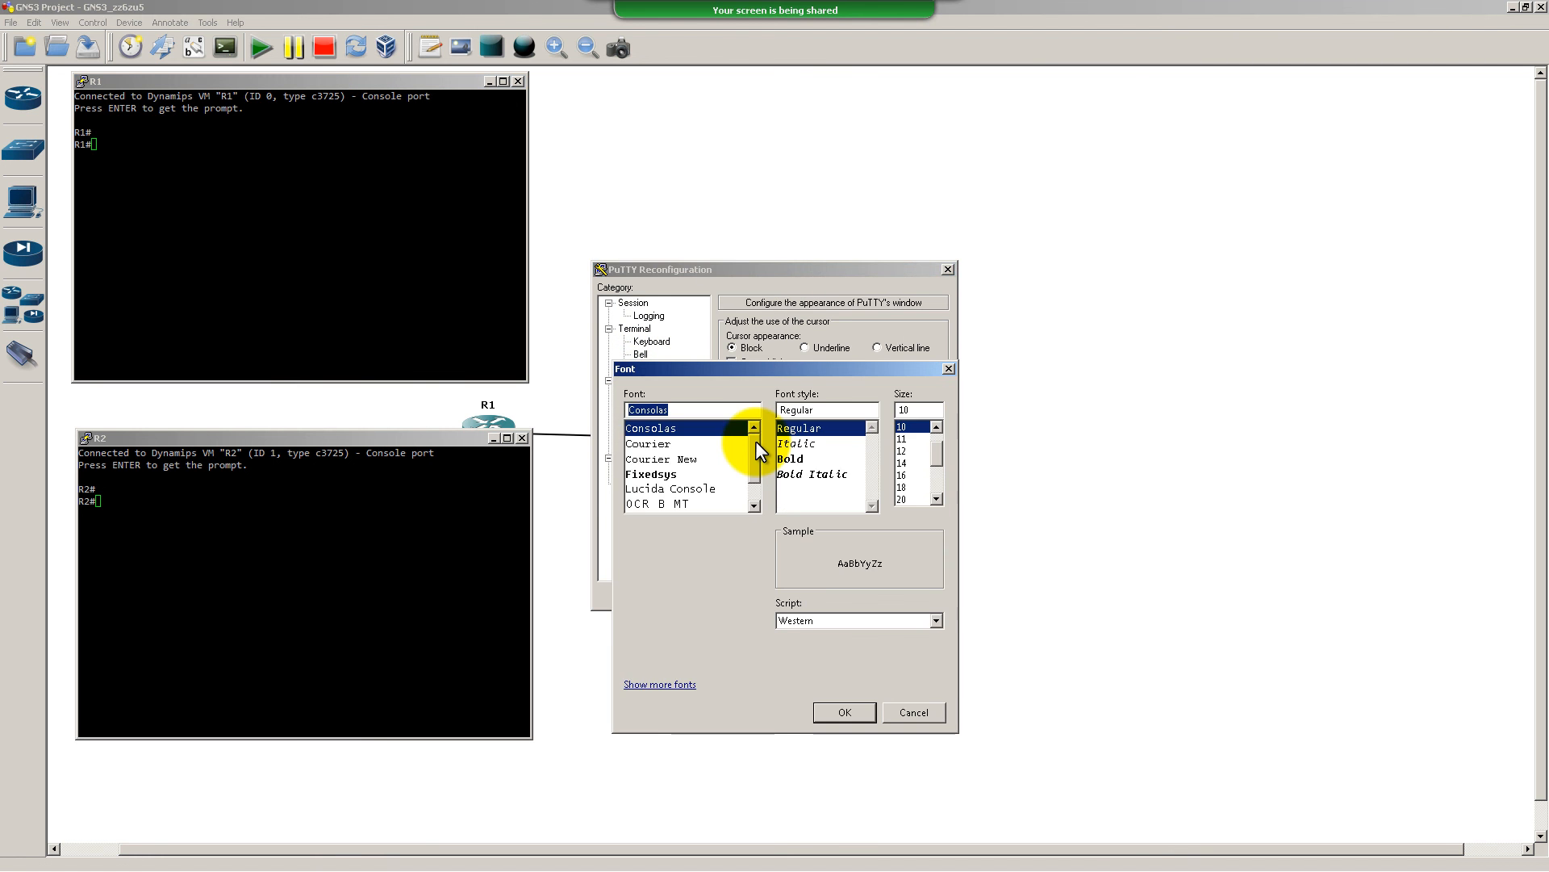
left_click(903, 475)
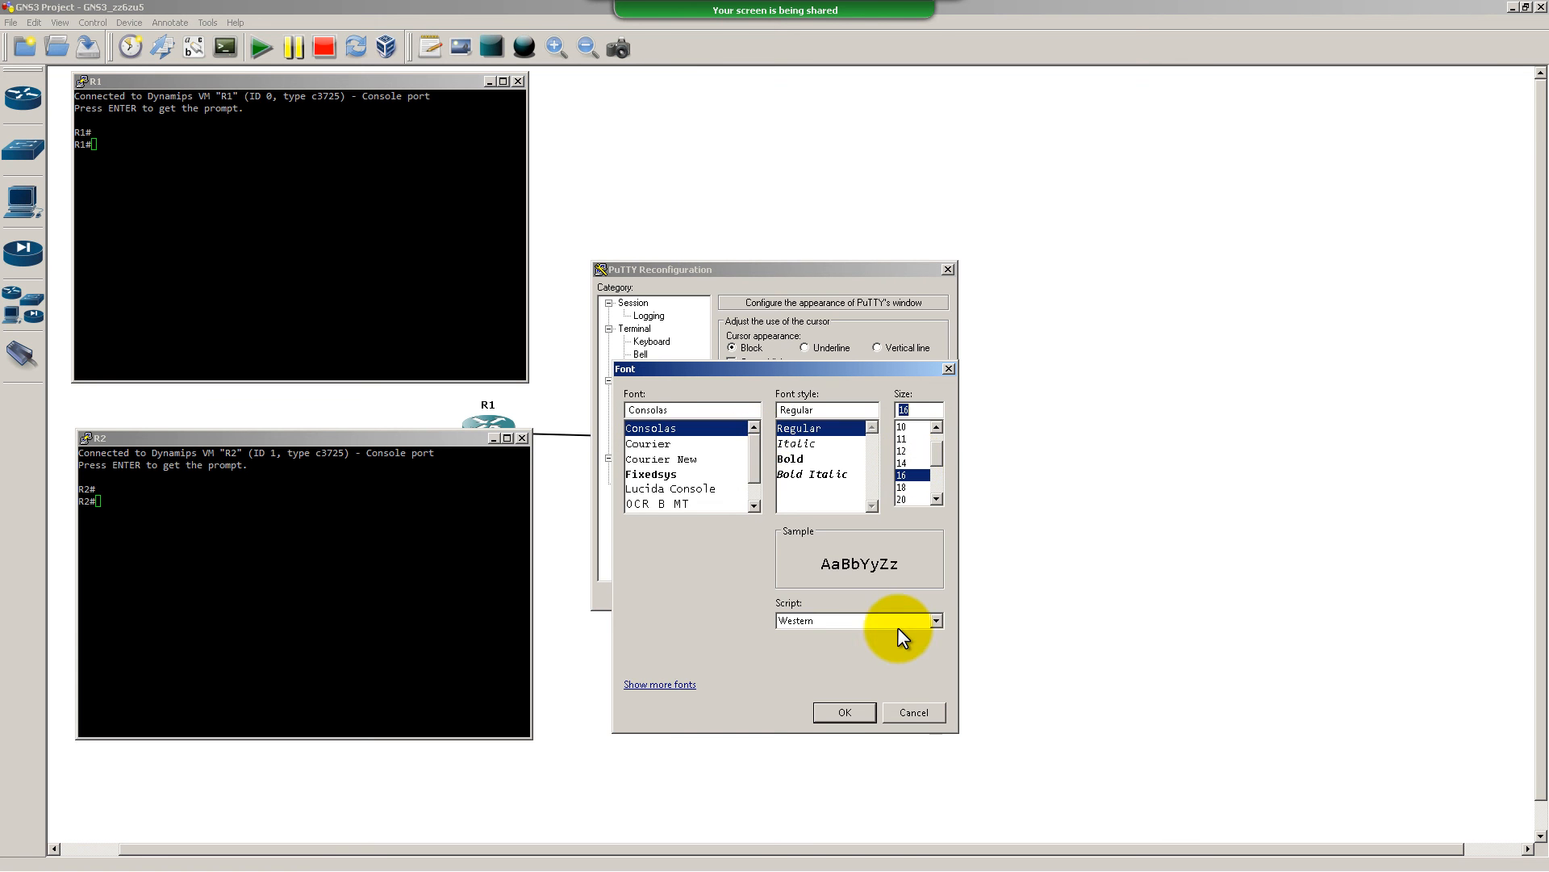
left_click(845, 711)
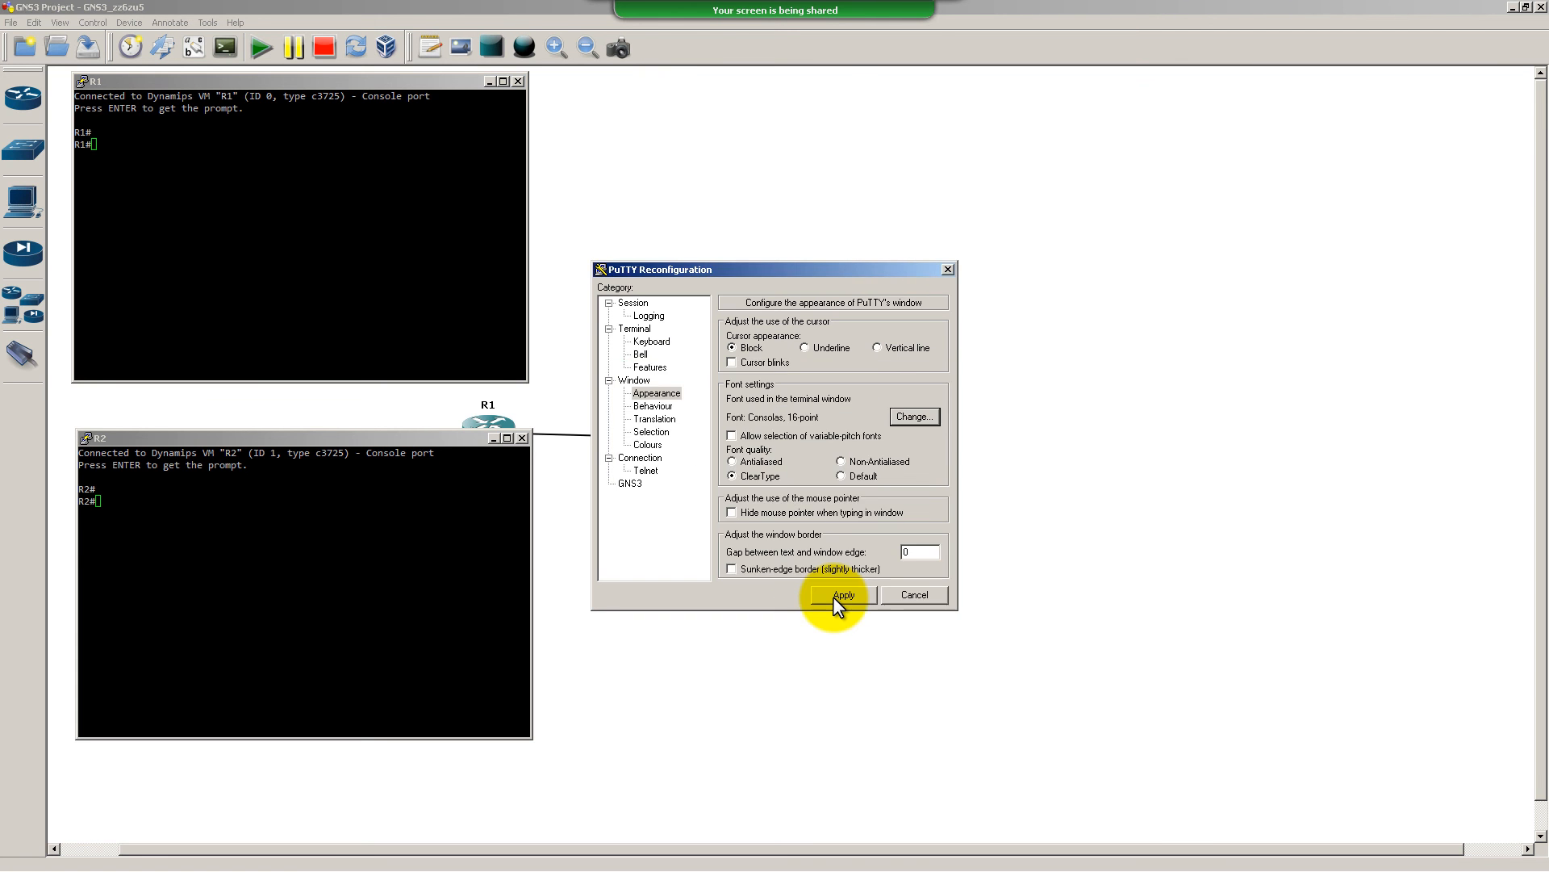
left_click(840, 595)
left_click_drag(501, 86, 472, 37)
Set the R2 console's PuTTY font size to 16 and apply the new appearance
left_click(245, 436)
right_click(246, 436)
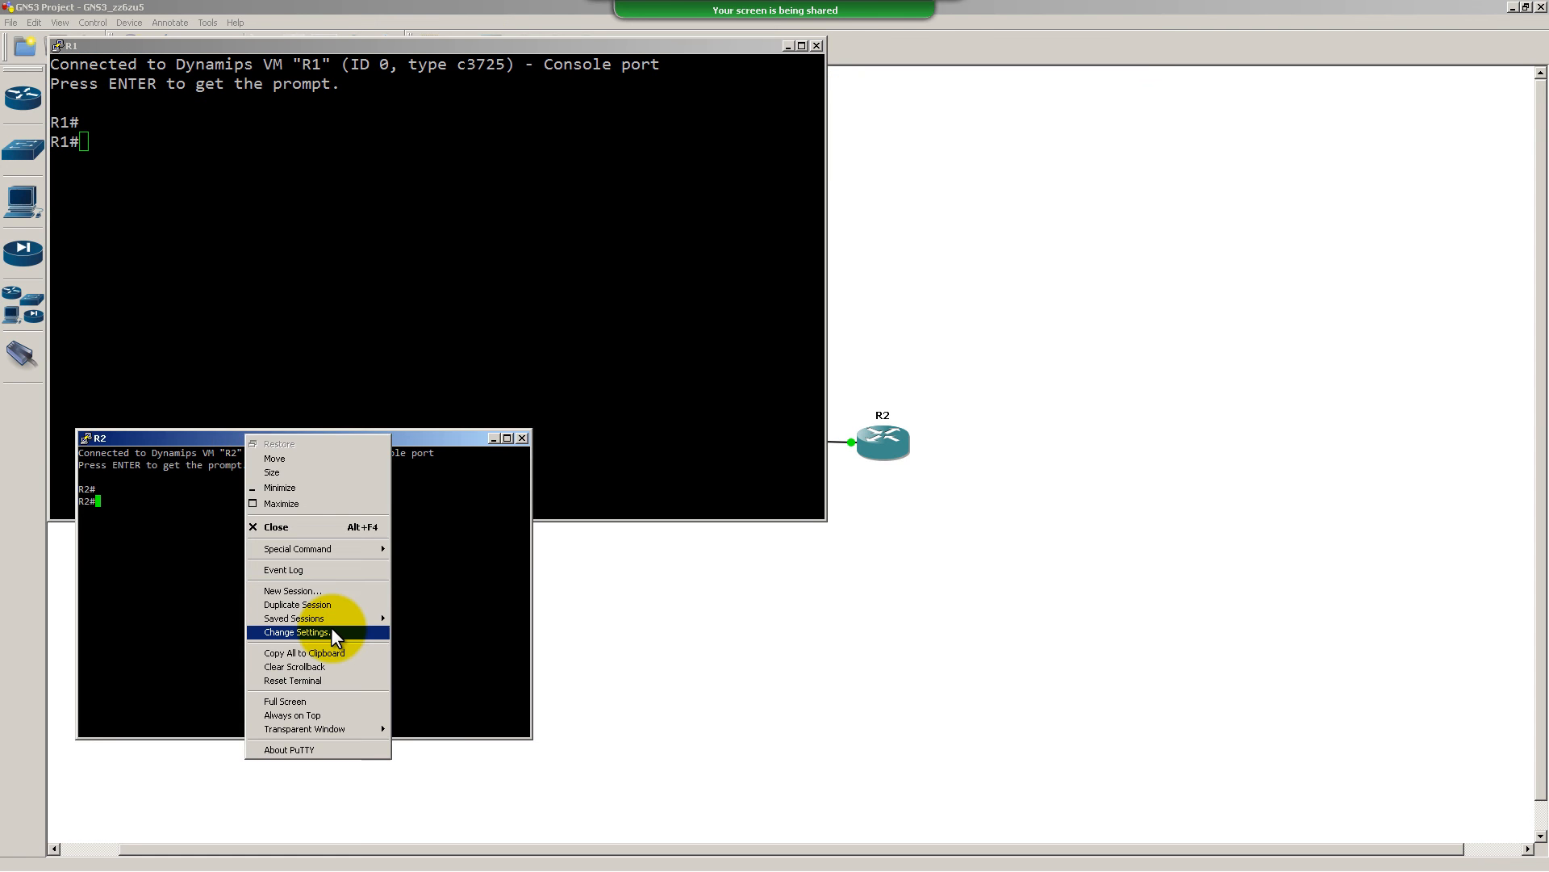
left_click(331, 633)
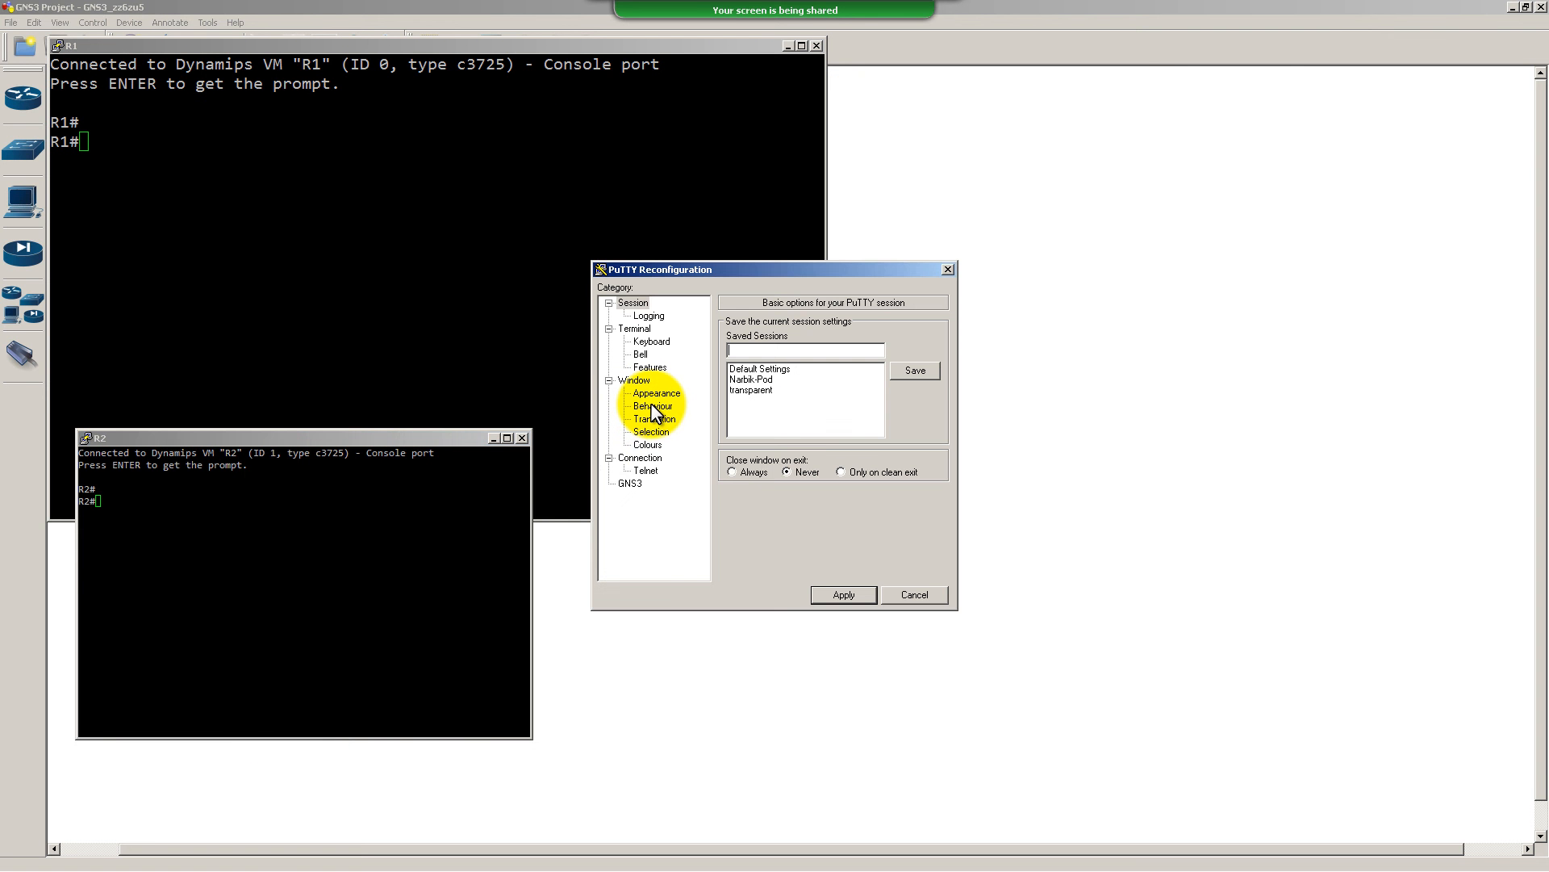
left_click(656, 393)
left_click(915, 416)
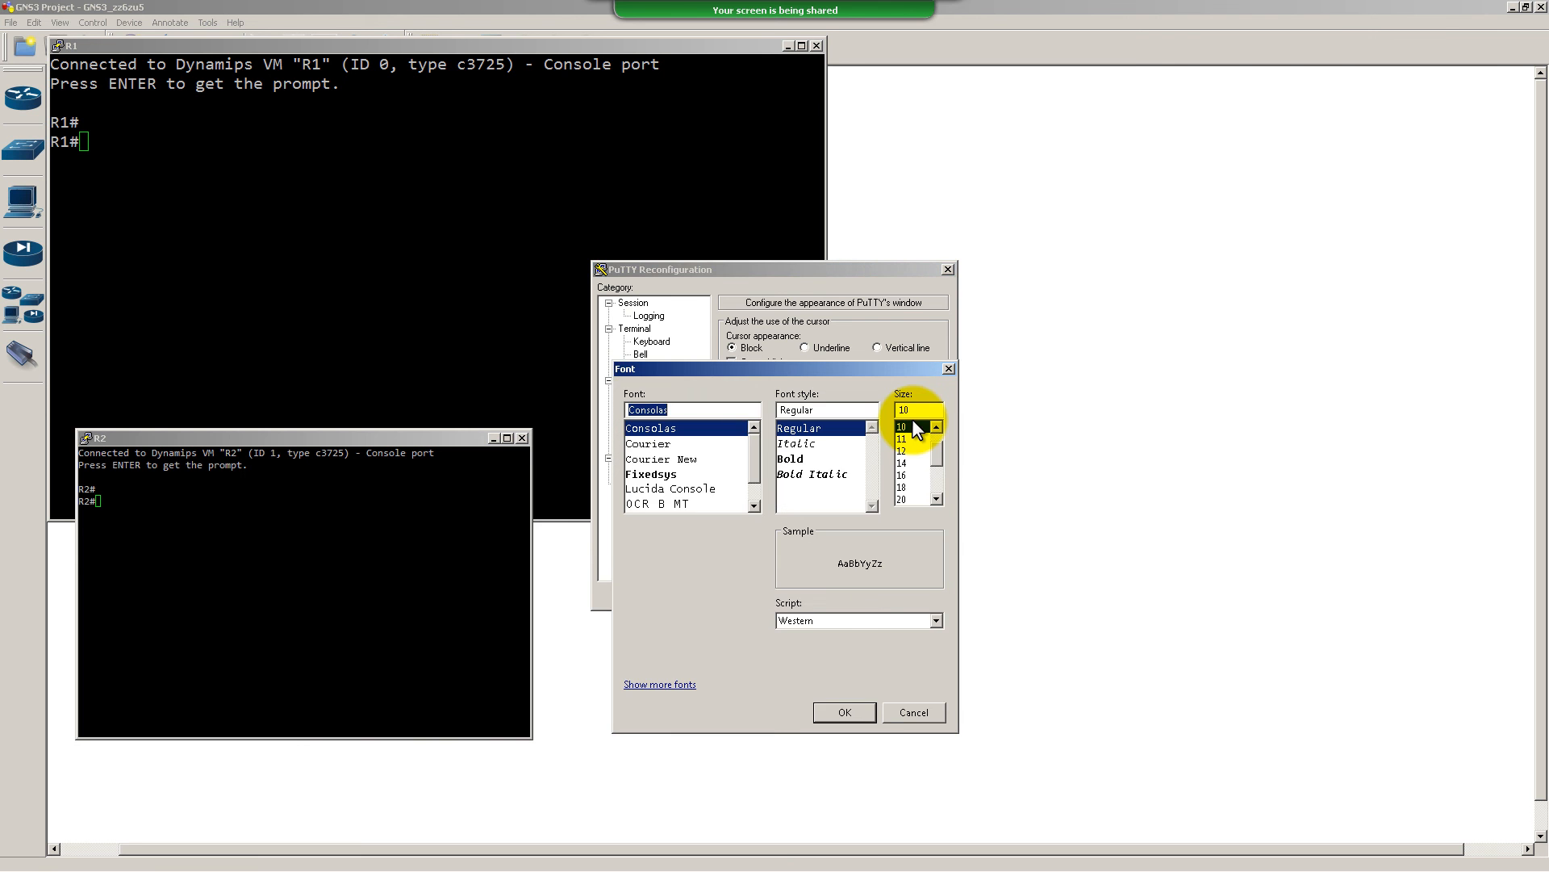
left_click(910, 474)
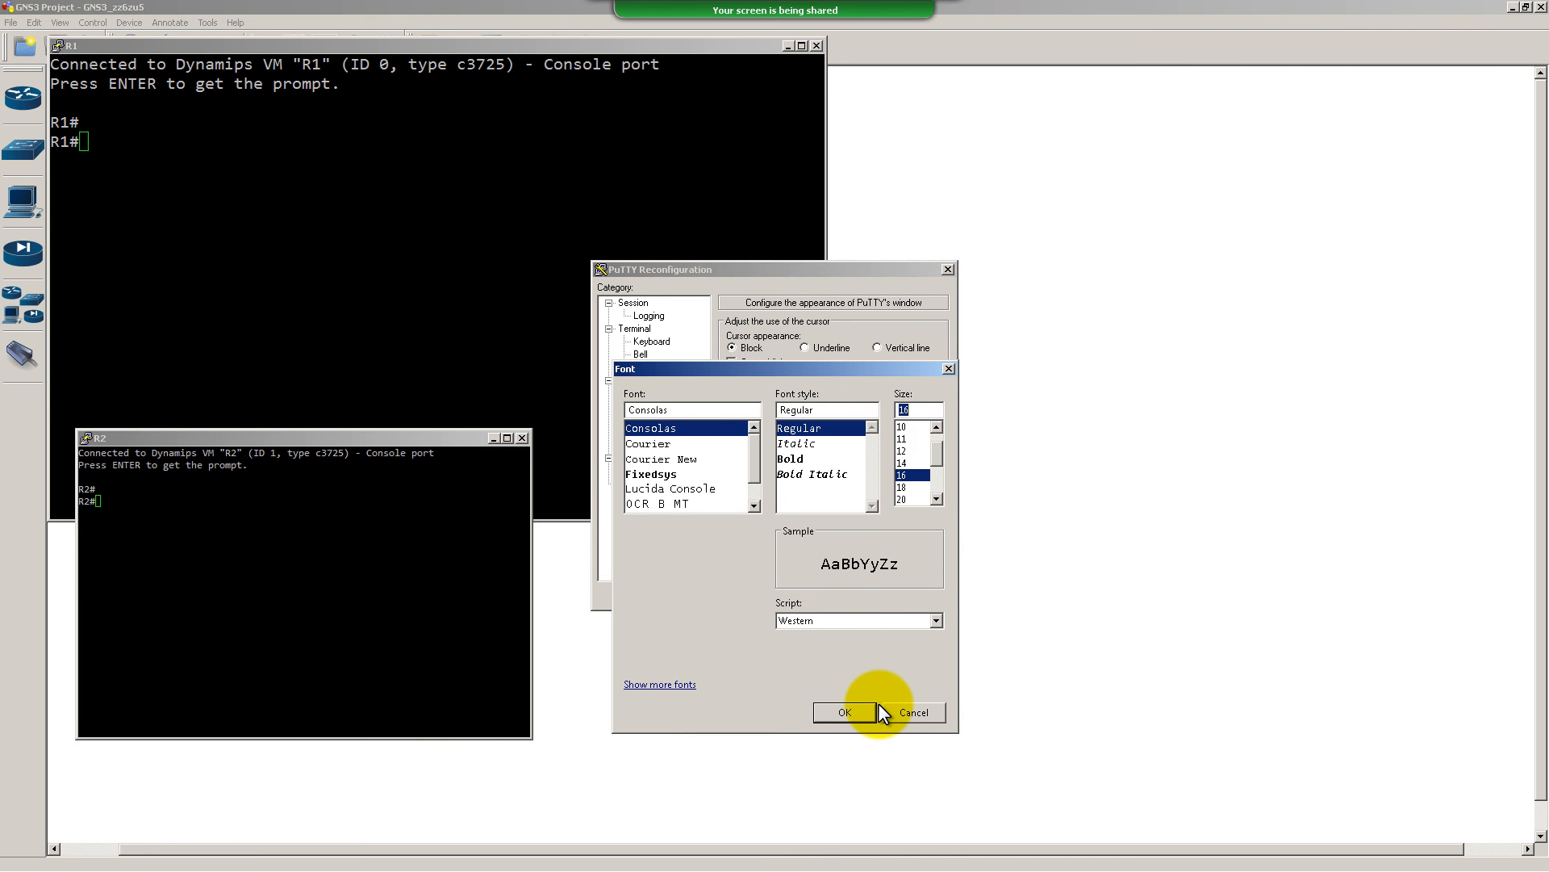
left_click(864, 712)
left_click(843, 593)
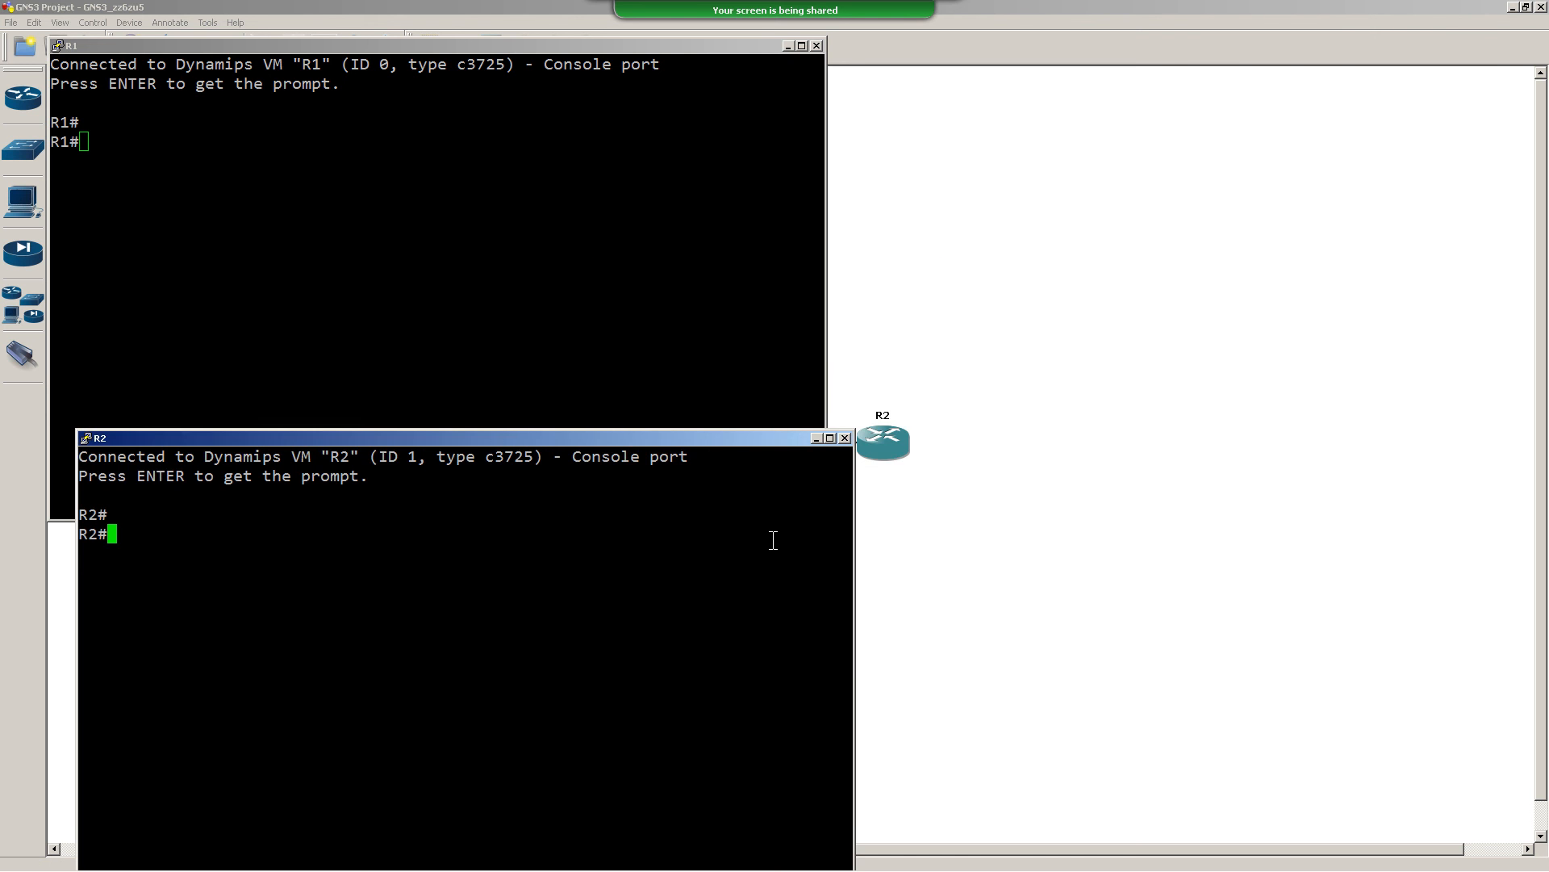
Shorten the R1 console window and align the R2 console directly beneath it so both are fully visible
left_click_drag(595, 439, 562, 394)
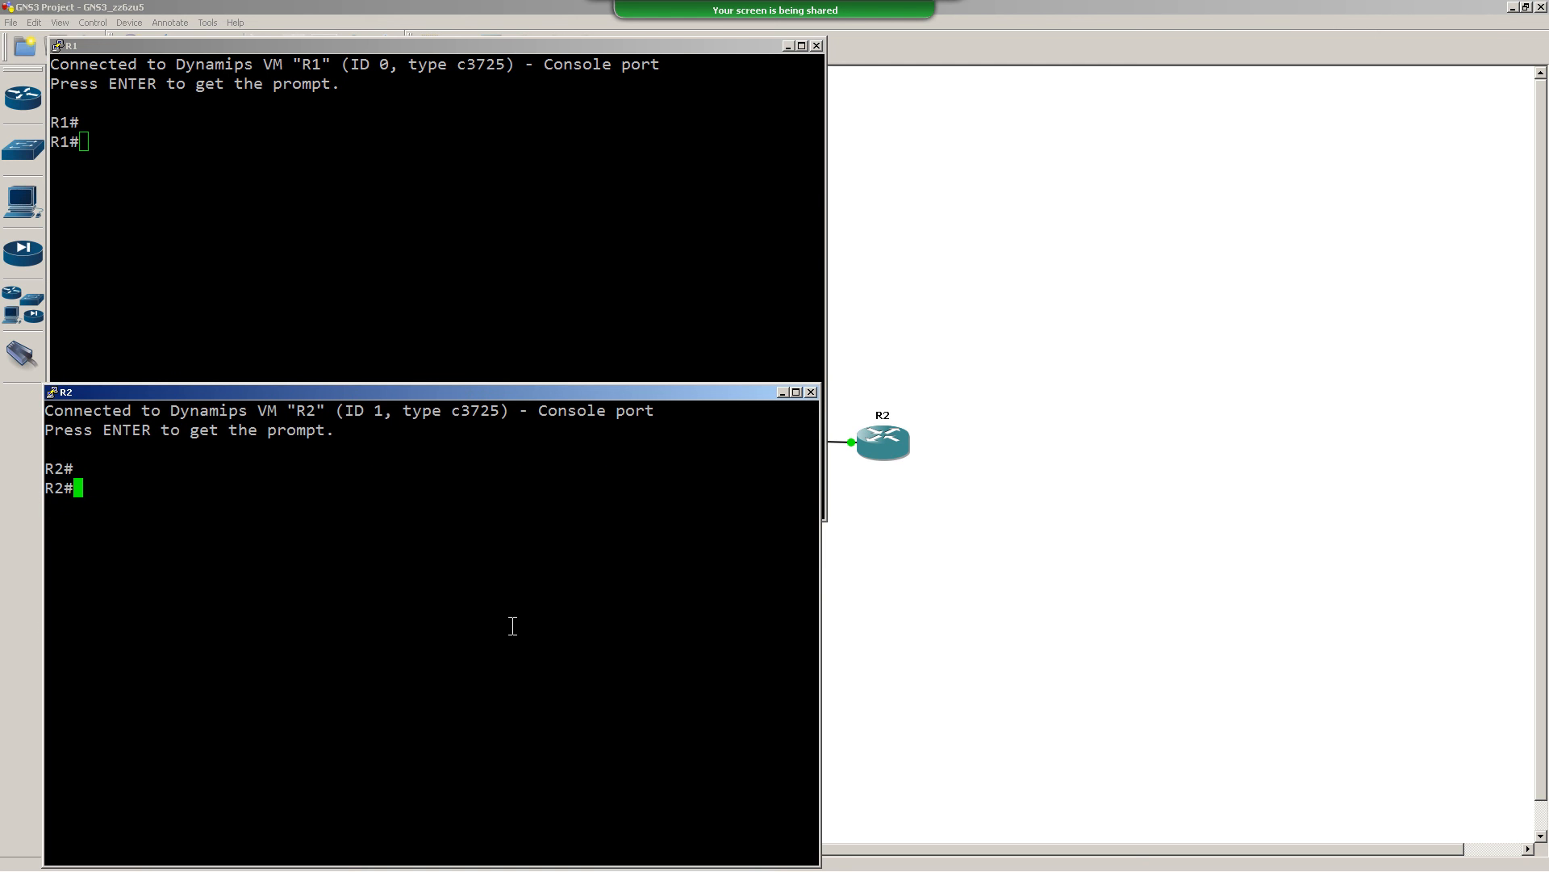
left_click(482, 391)
left_click_drag(481, 385, 505, 423)
left_click(510, 489)
left_click(509, 520)
left_click(516, 505)
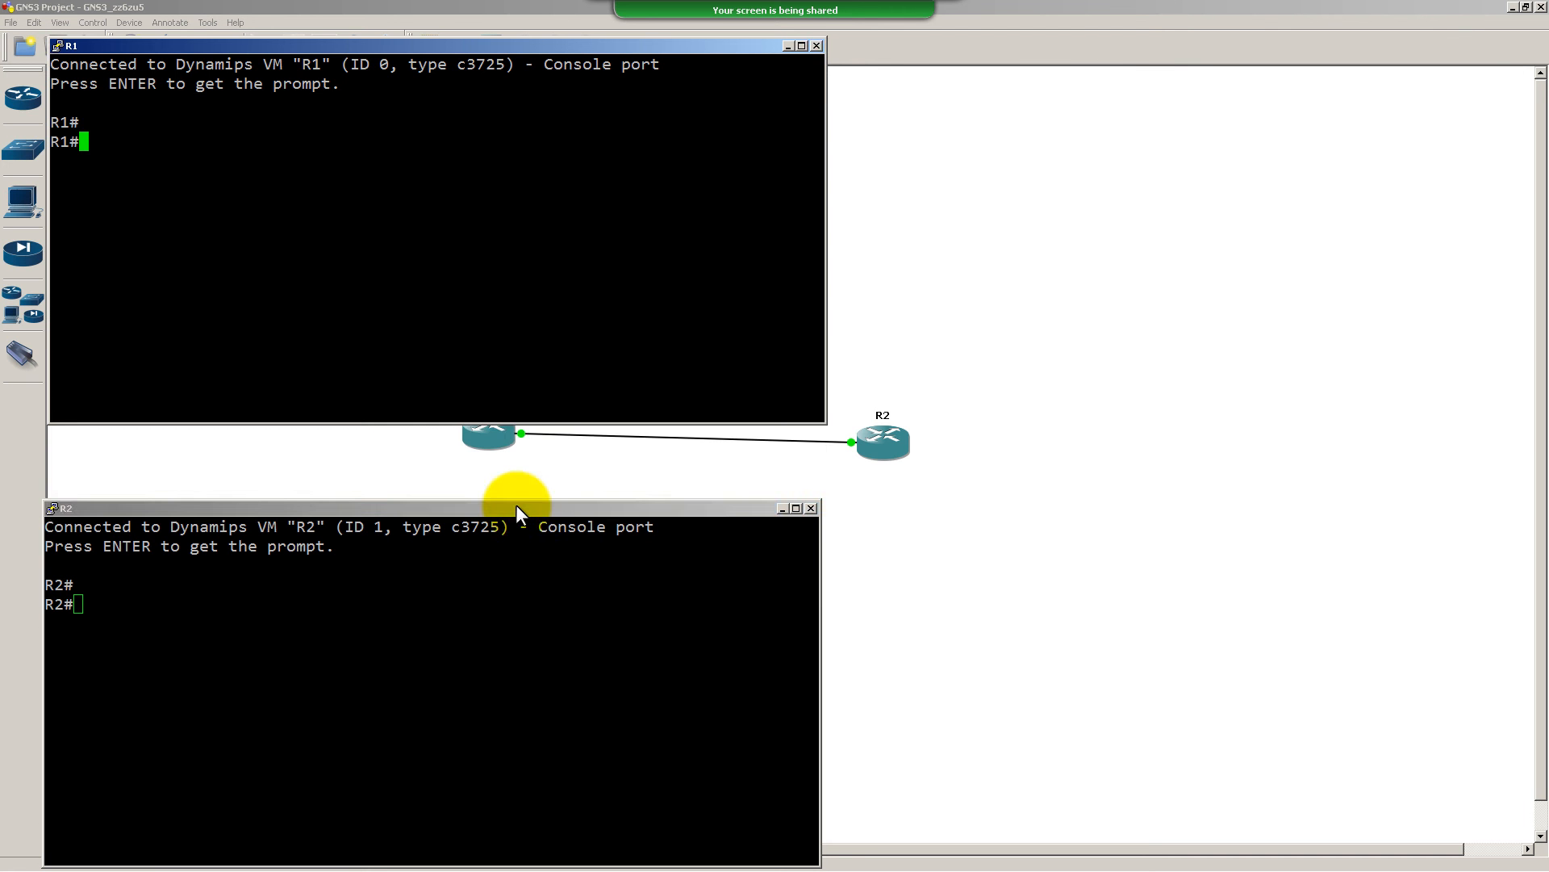
left_click_drag(516, 506, 524, 437)
Run "show ip int br" in the R1 console to list its interface status
left_click(539, 304)
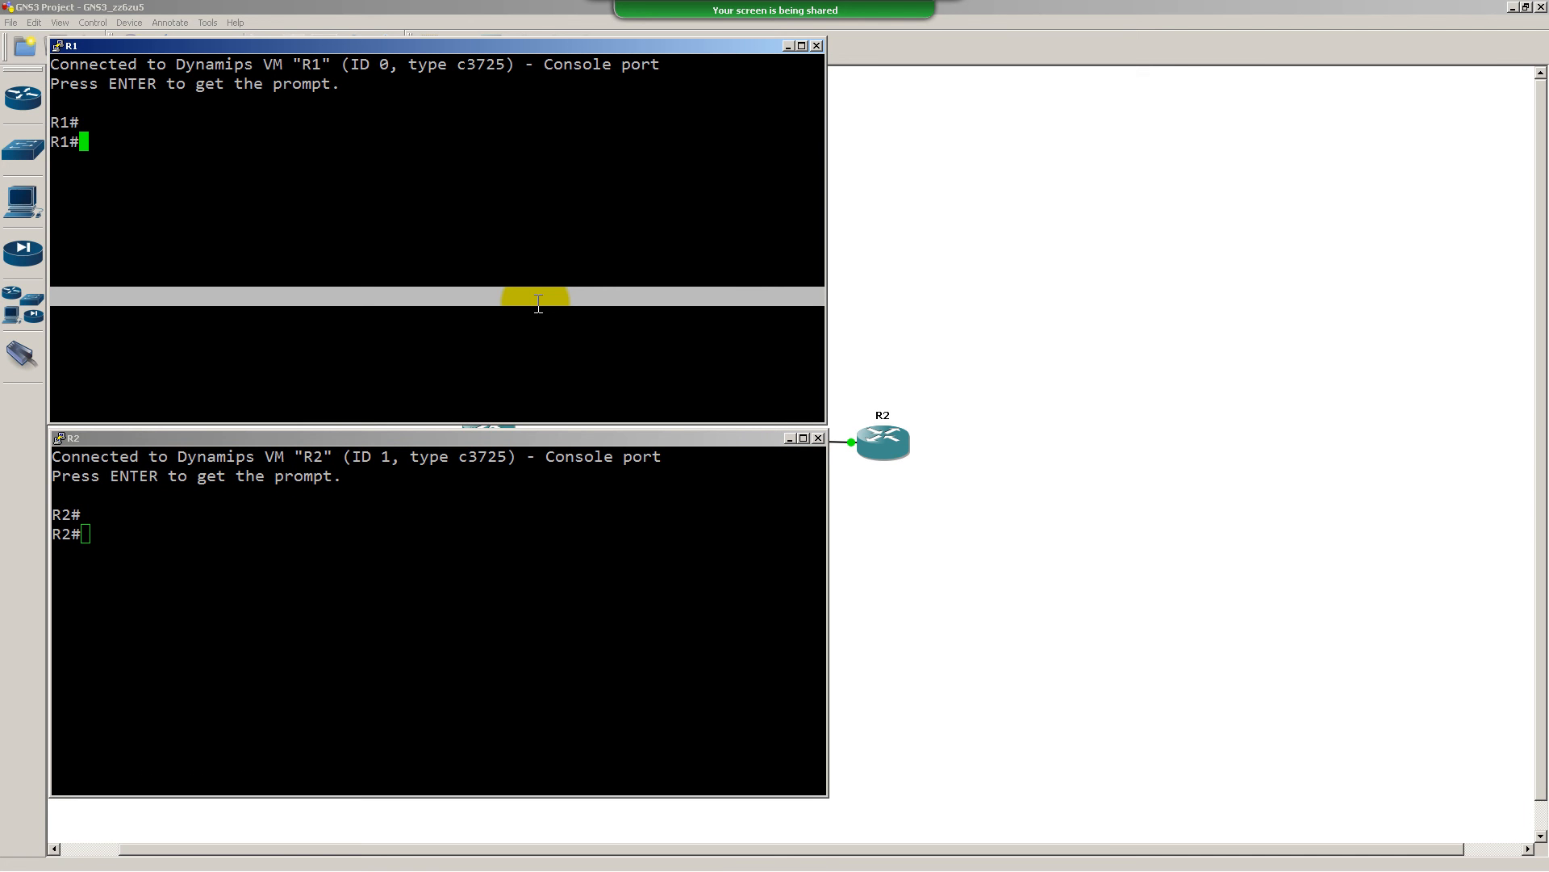
type("od,r")
key("BackSpace")
key("BackSpace")
key("BackSpace")
key("BackSpace")
key("BackSpace")
type("show ip int br")
key("Return")
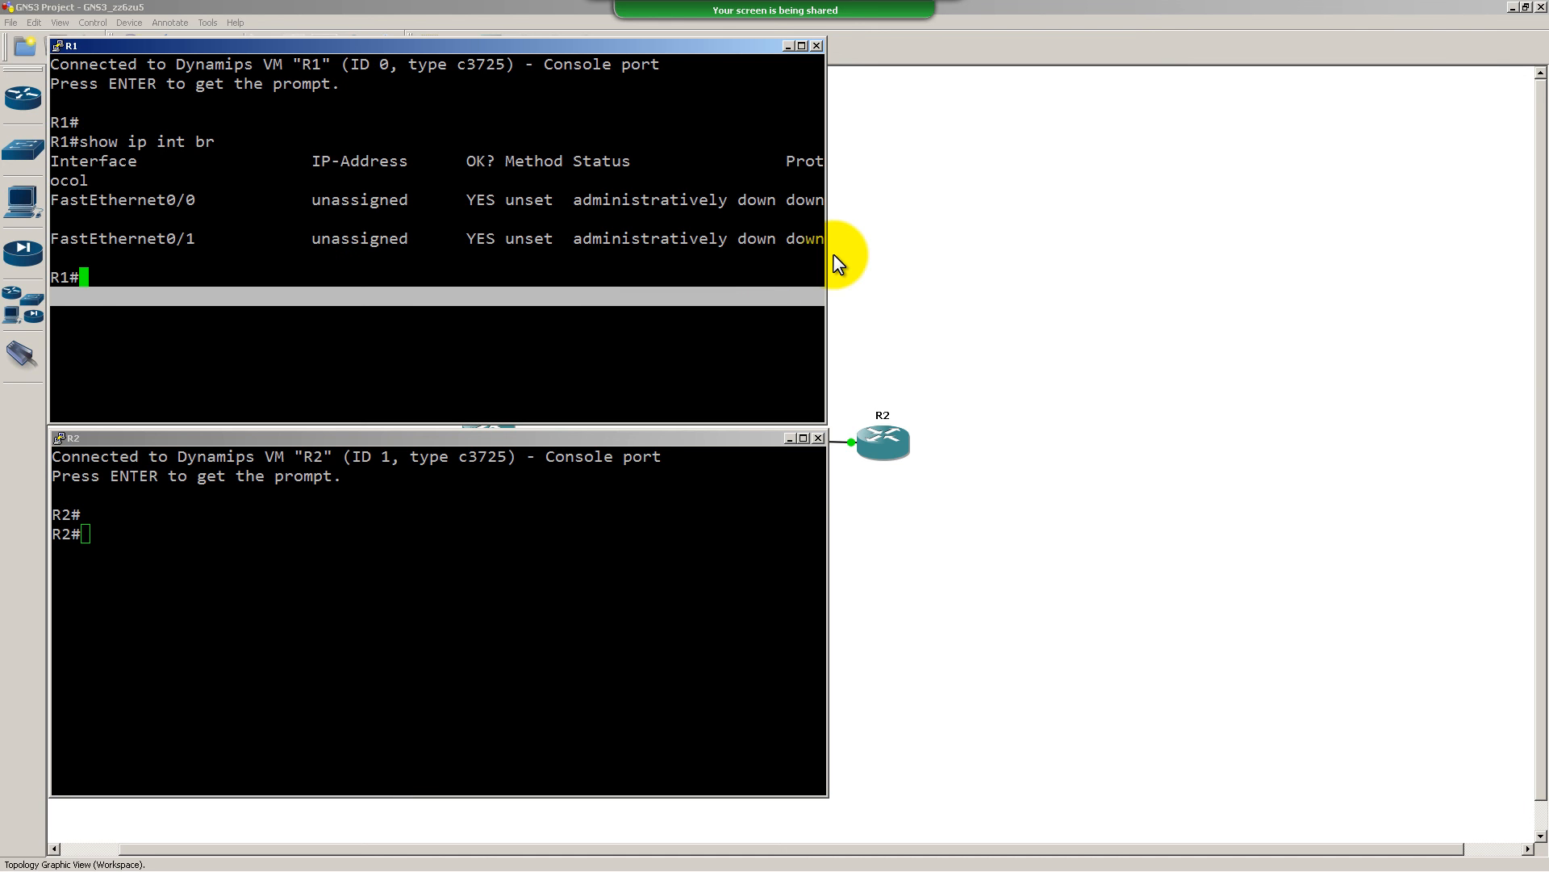
Widen the R1 console so the full interface table fits, and repeat the "show ip int br" command
left_click_drag(827, 257, 932, 265)
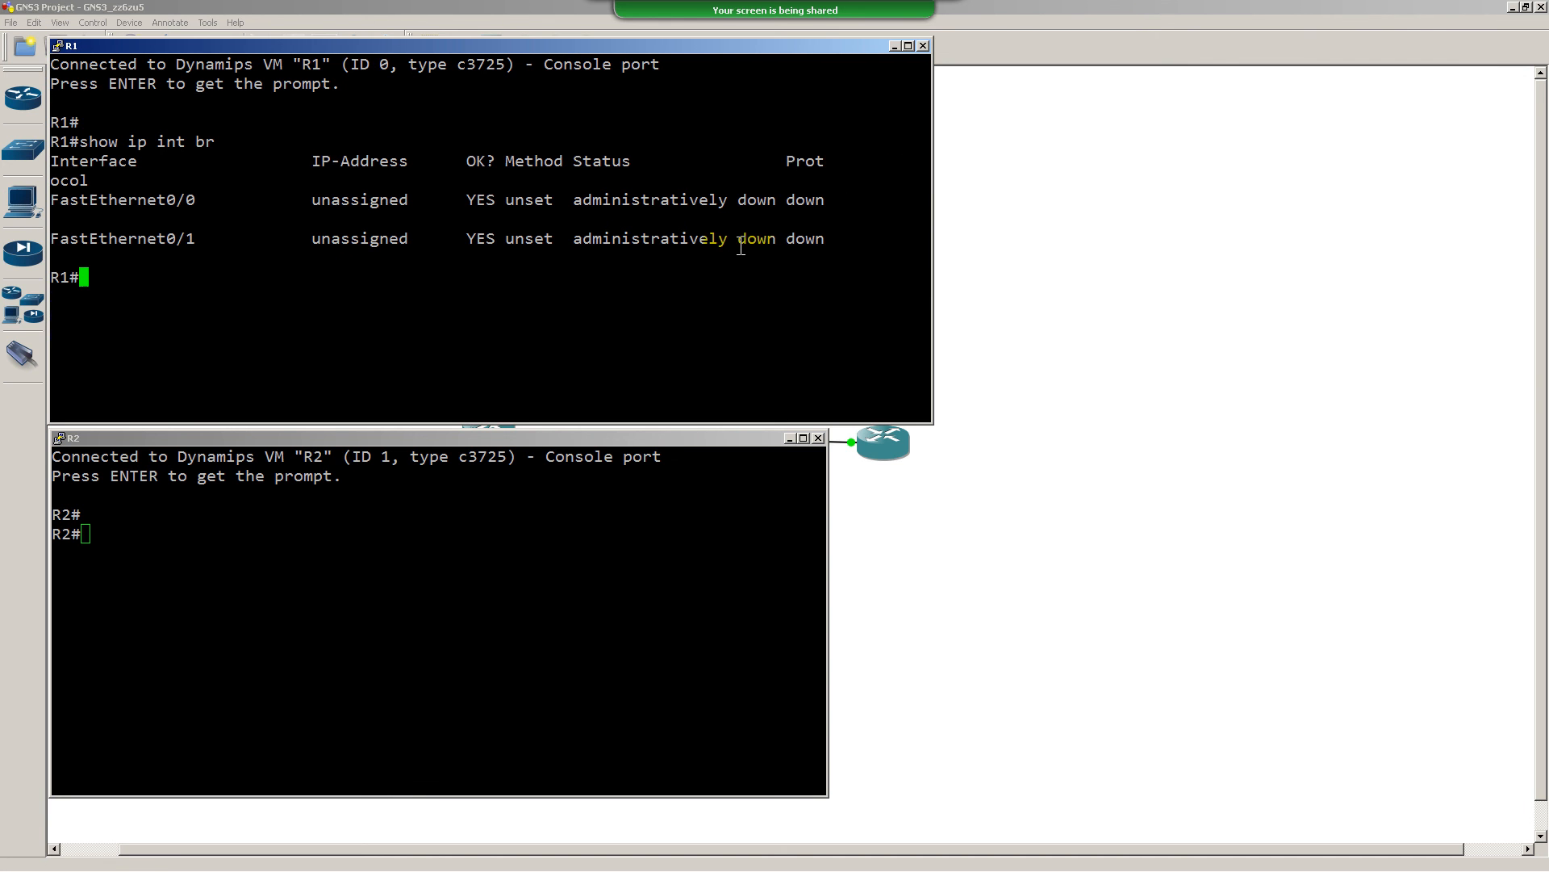
key("Up")
key("Return")
Widen the R2 console to match R1's width and run "show ip int br" in it
left_click(791, 513)
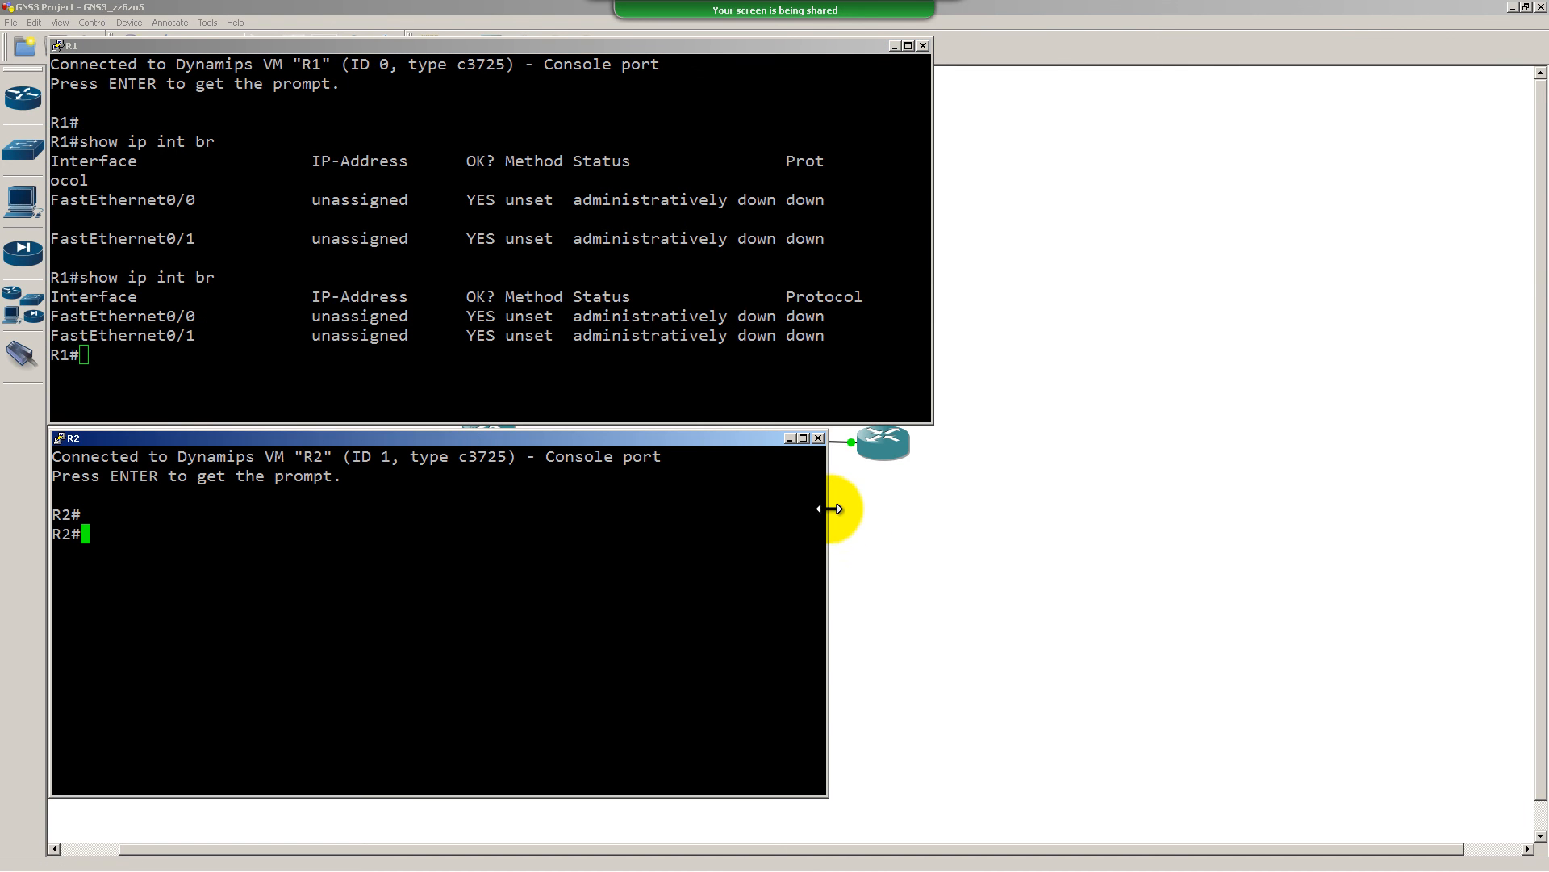
left_click_drag(829, 509, 932, 498)
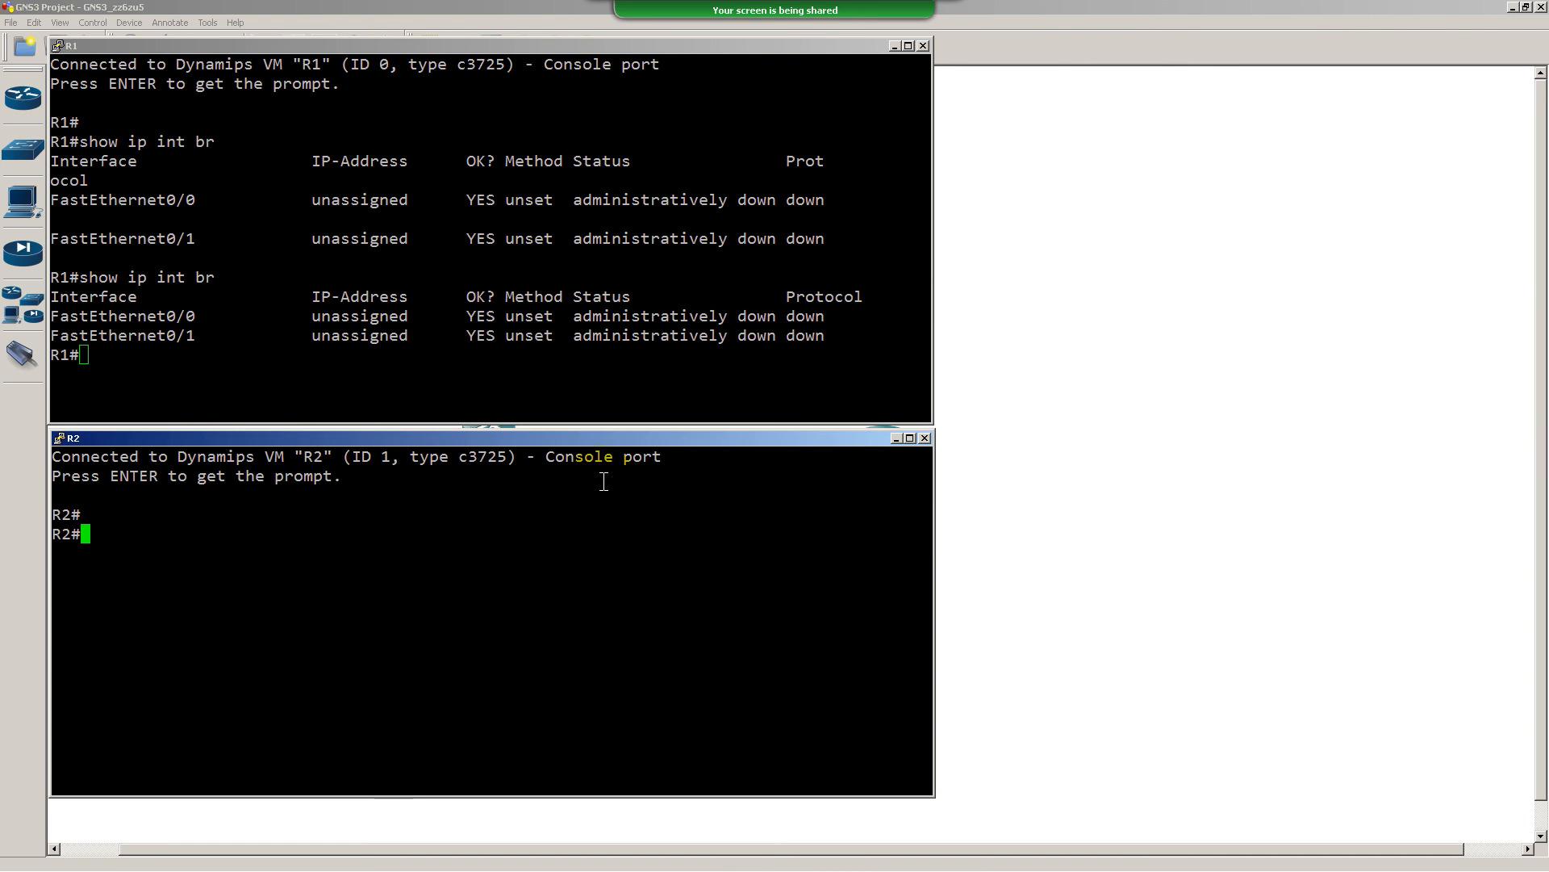
key("Return")
type("show ip it br")
key("Return")
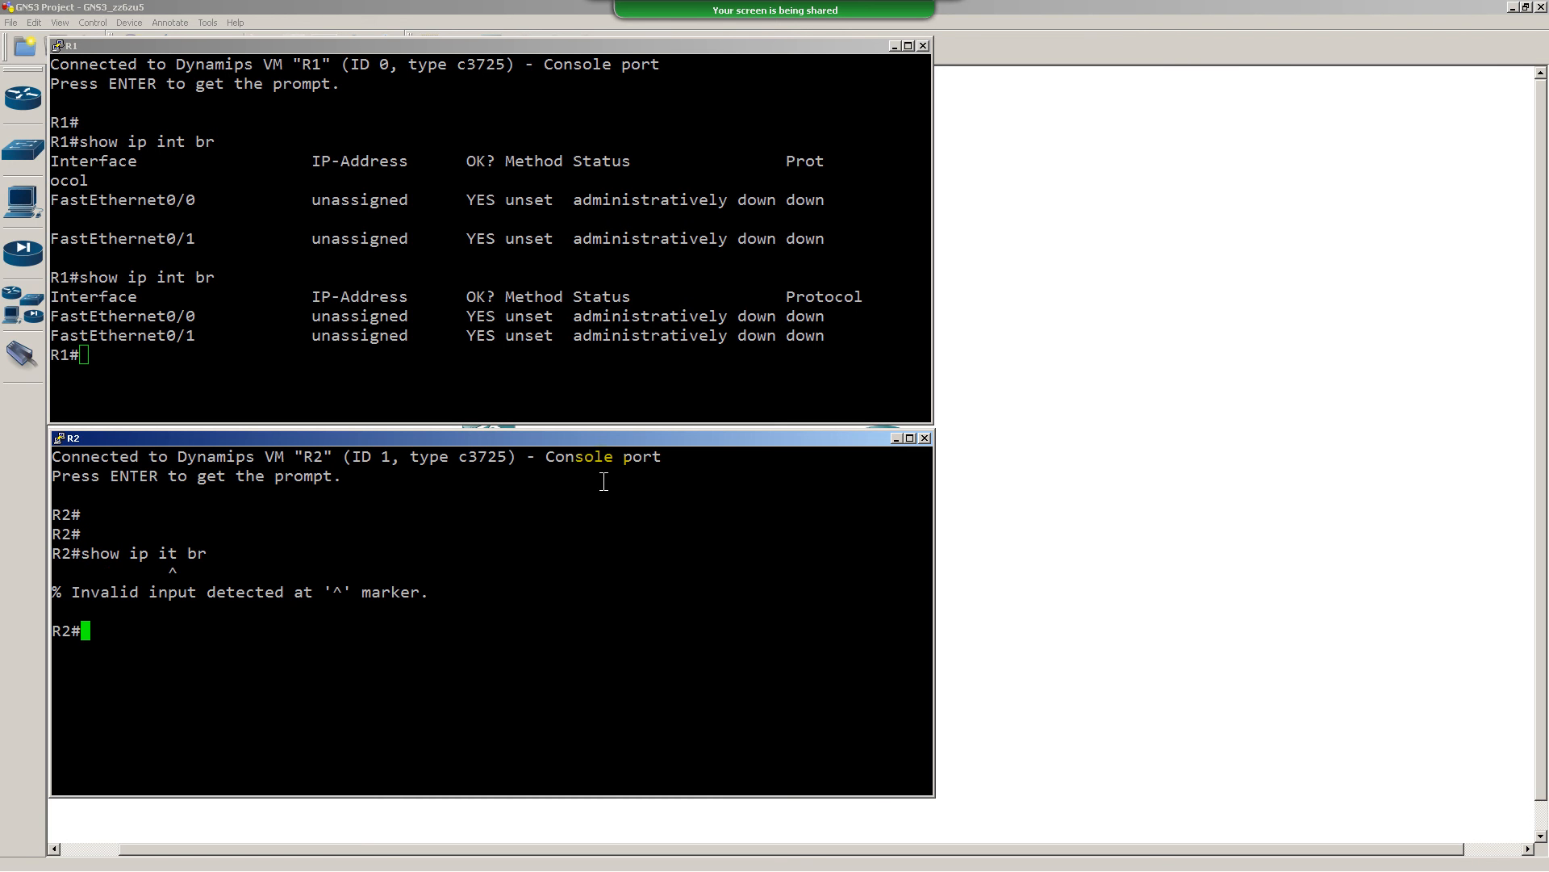
type("show ip int br")
key("Return")
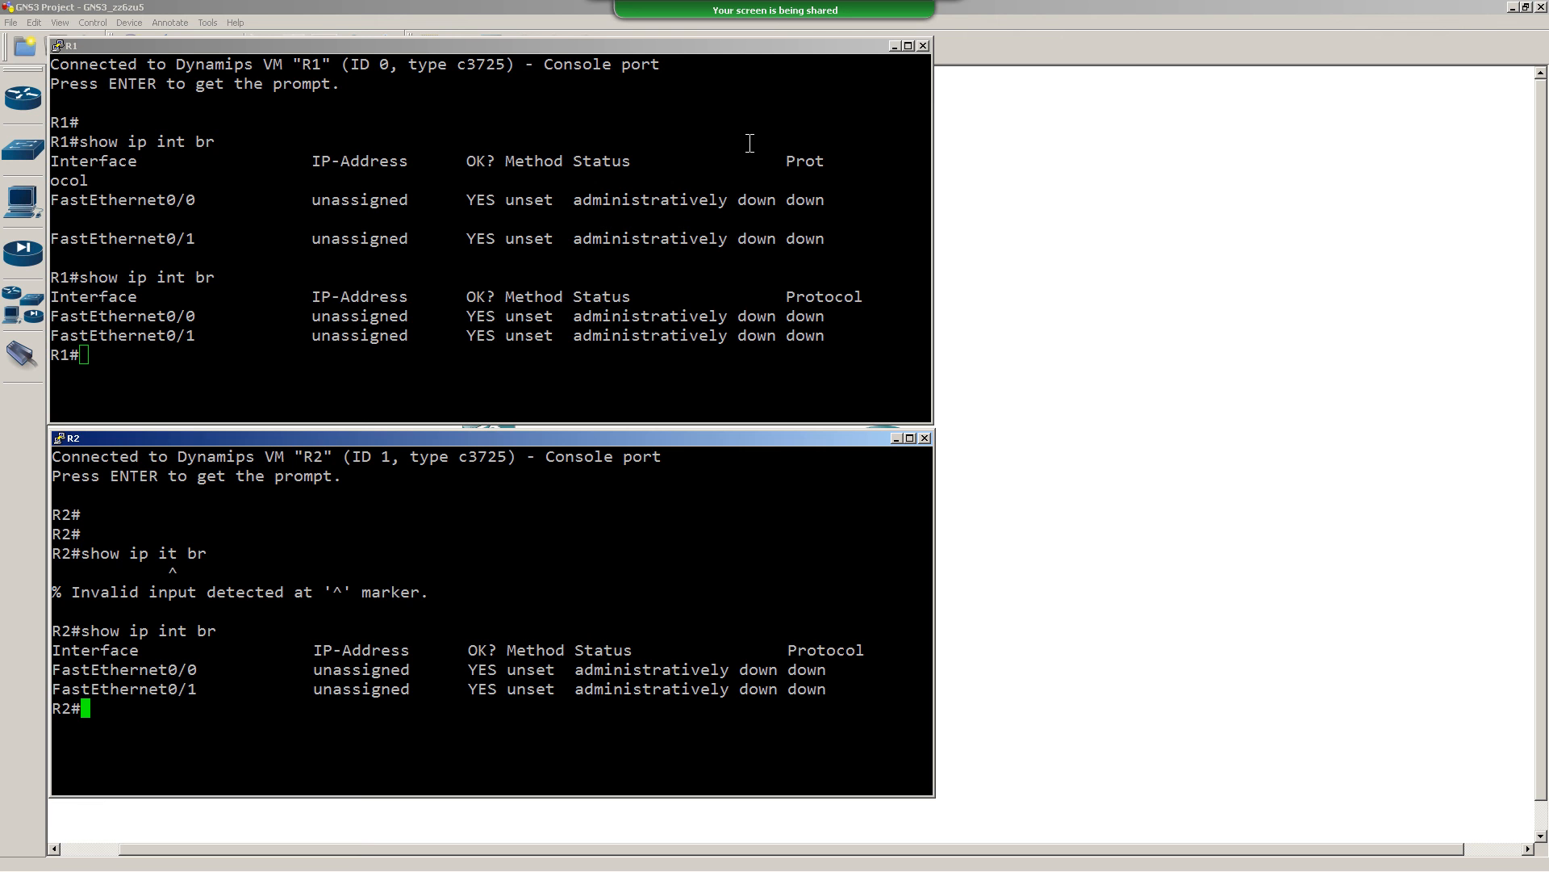
Return to the topology and start capturing on the R1–R2 link with R1 f0/0 (encapsulation:ETH) as the source
left_click(1187, 297)
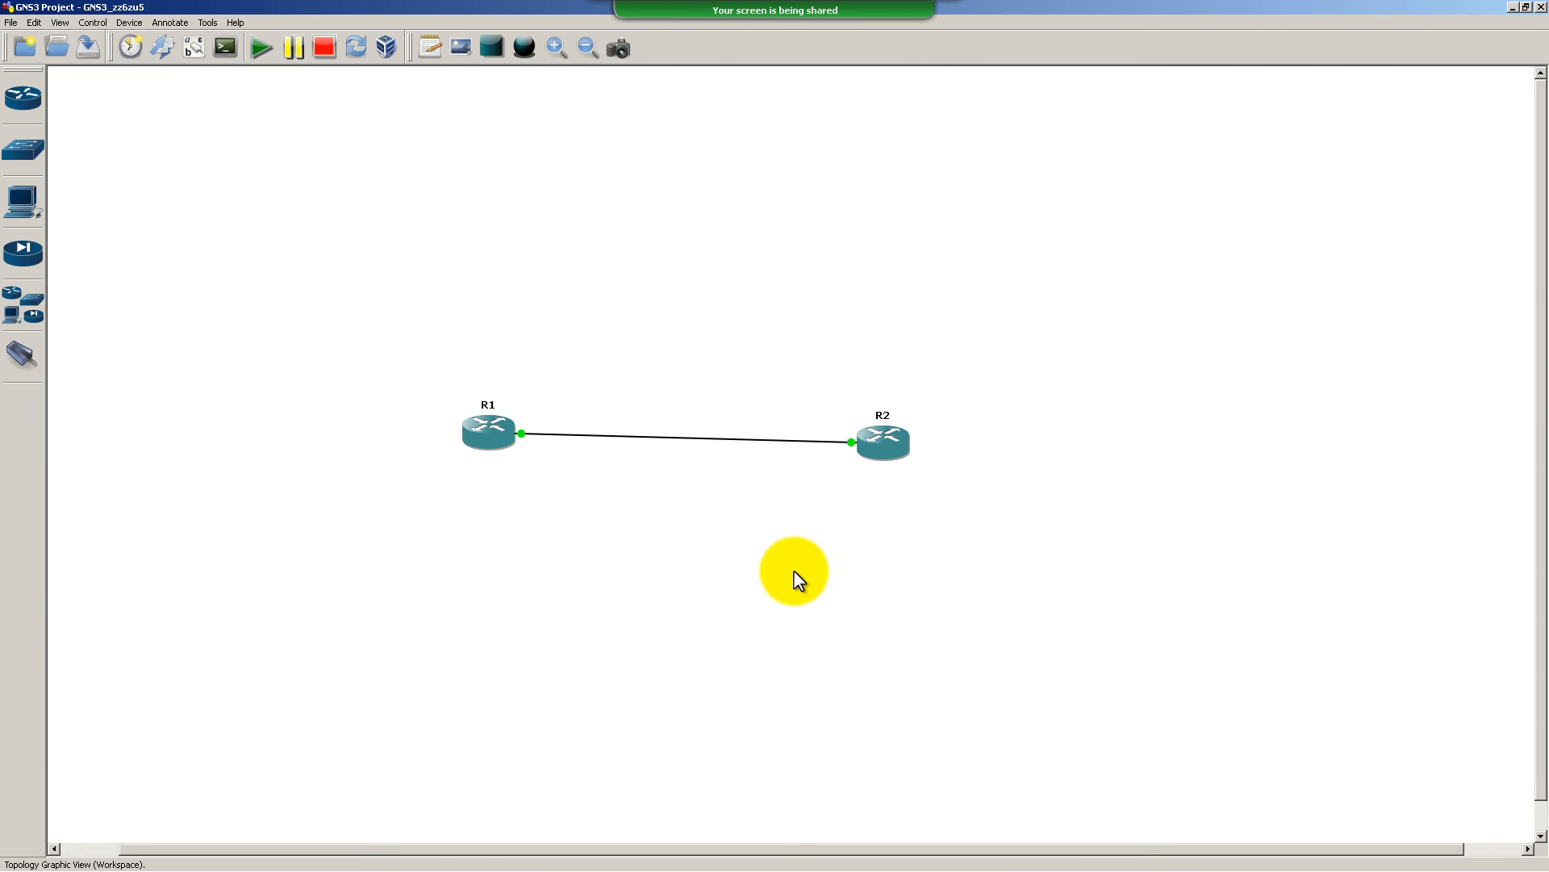
right_click(570, 438)
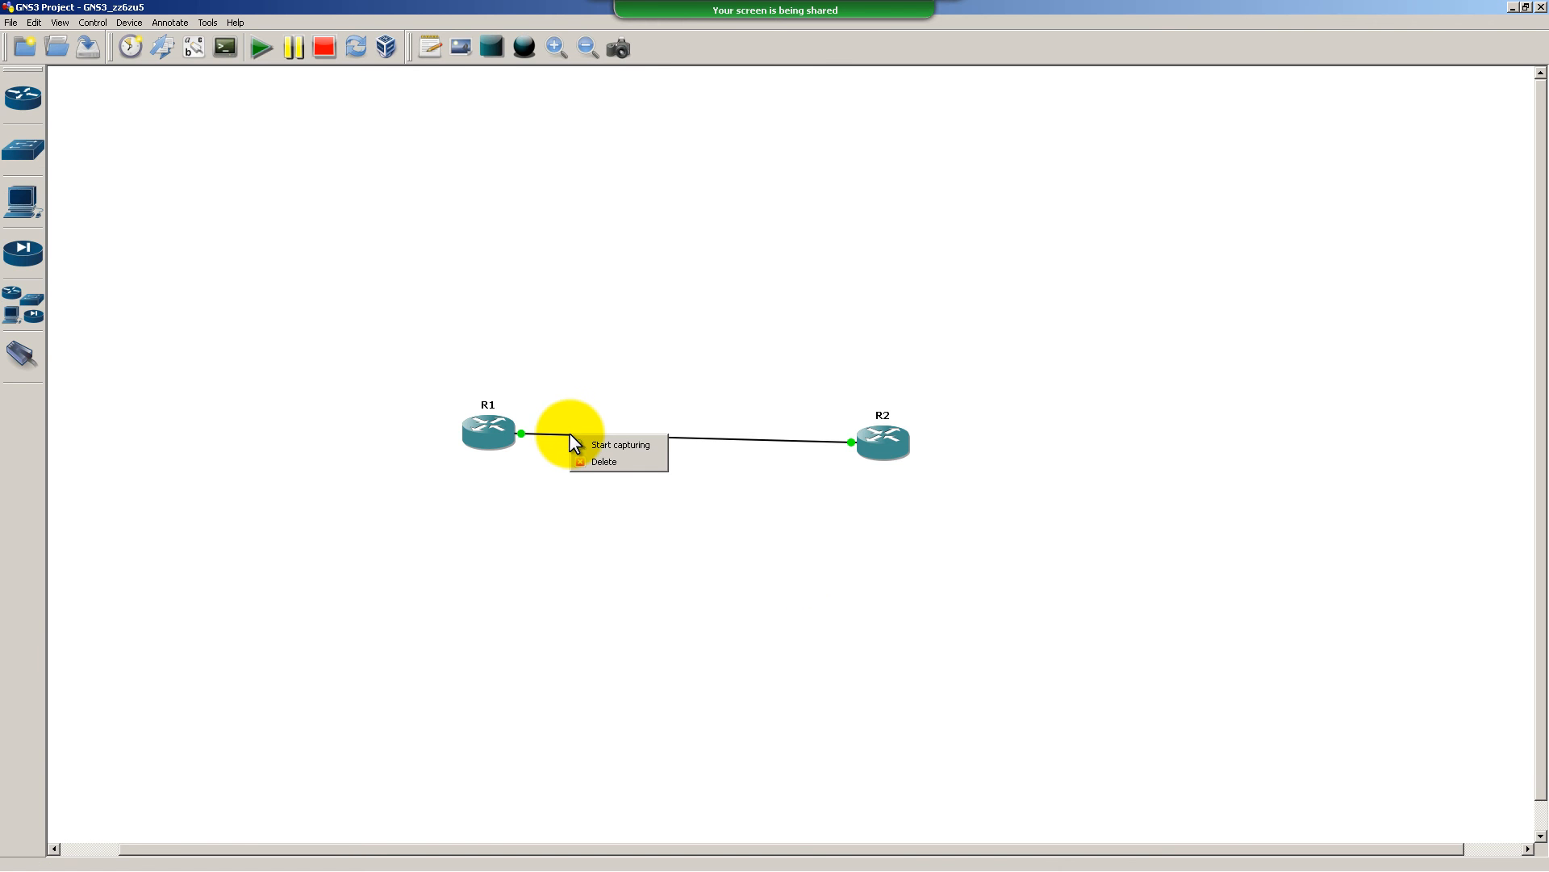
left_click(652, 447)
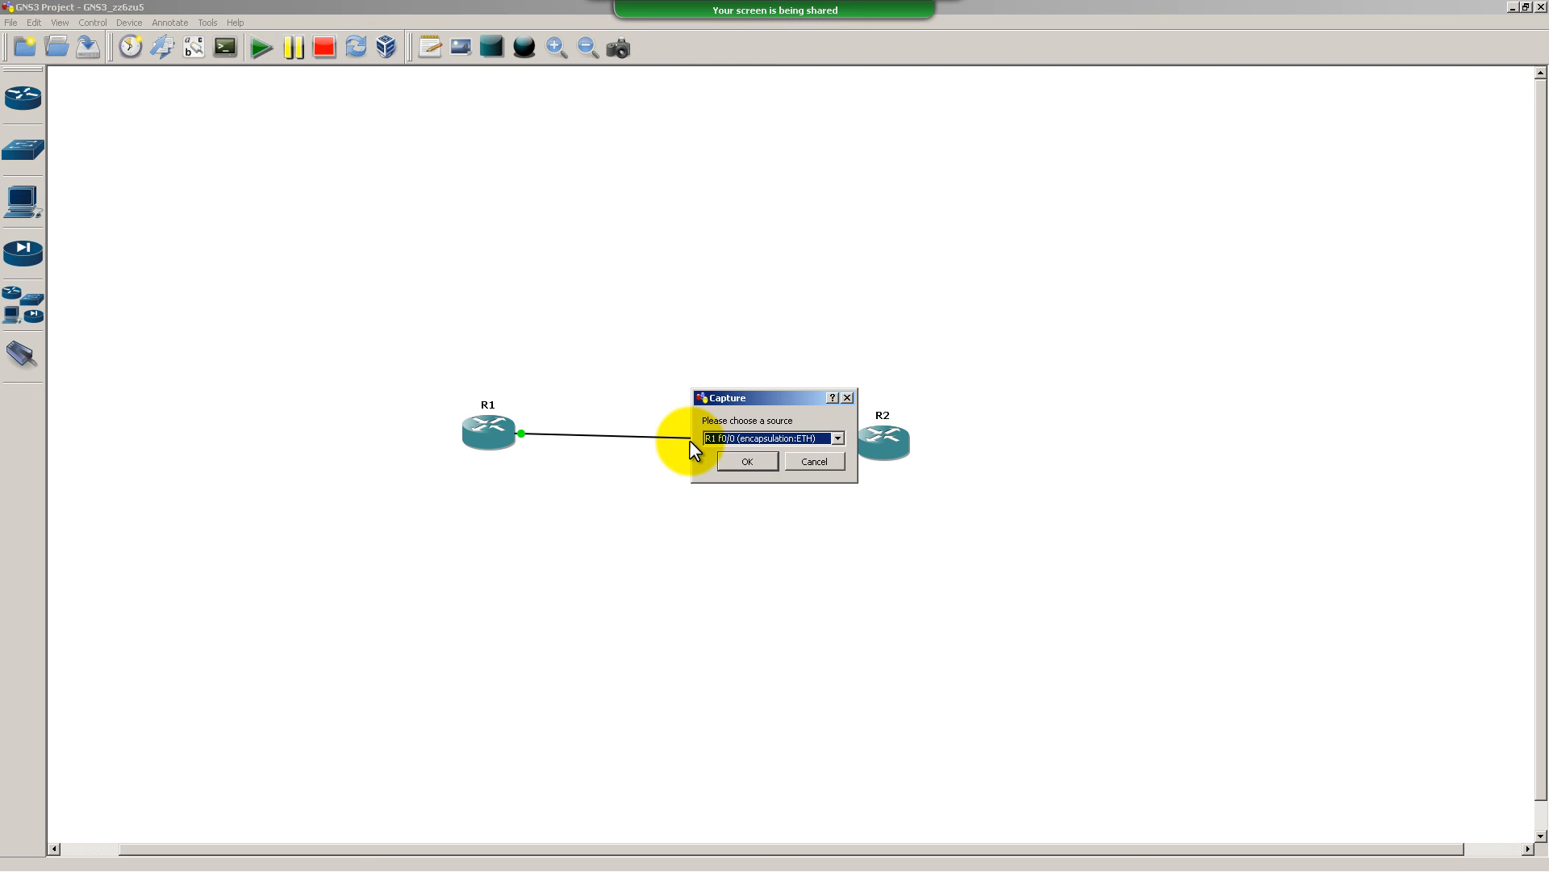
left_click(839, 436)
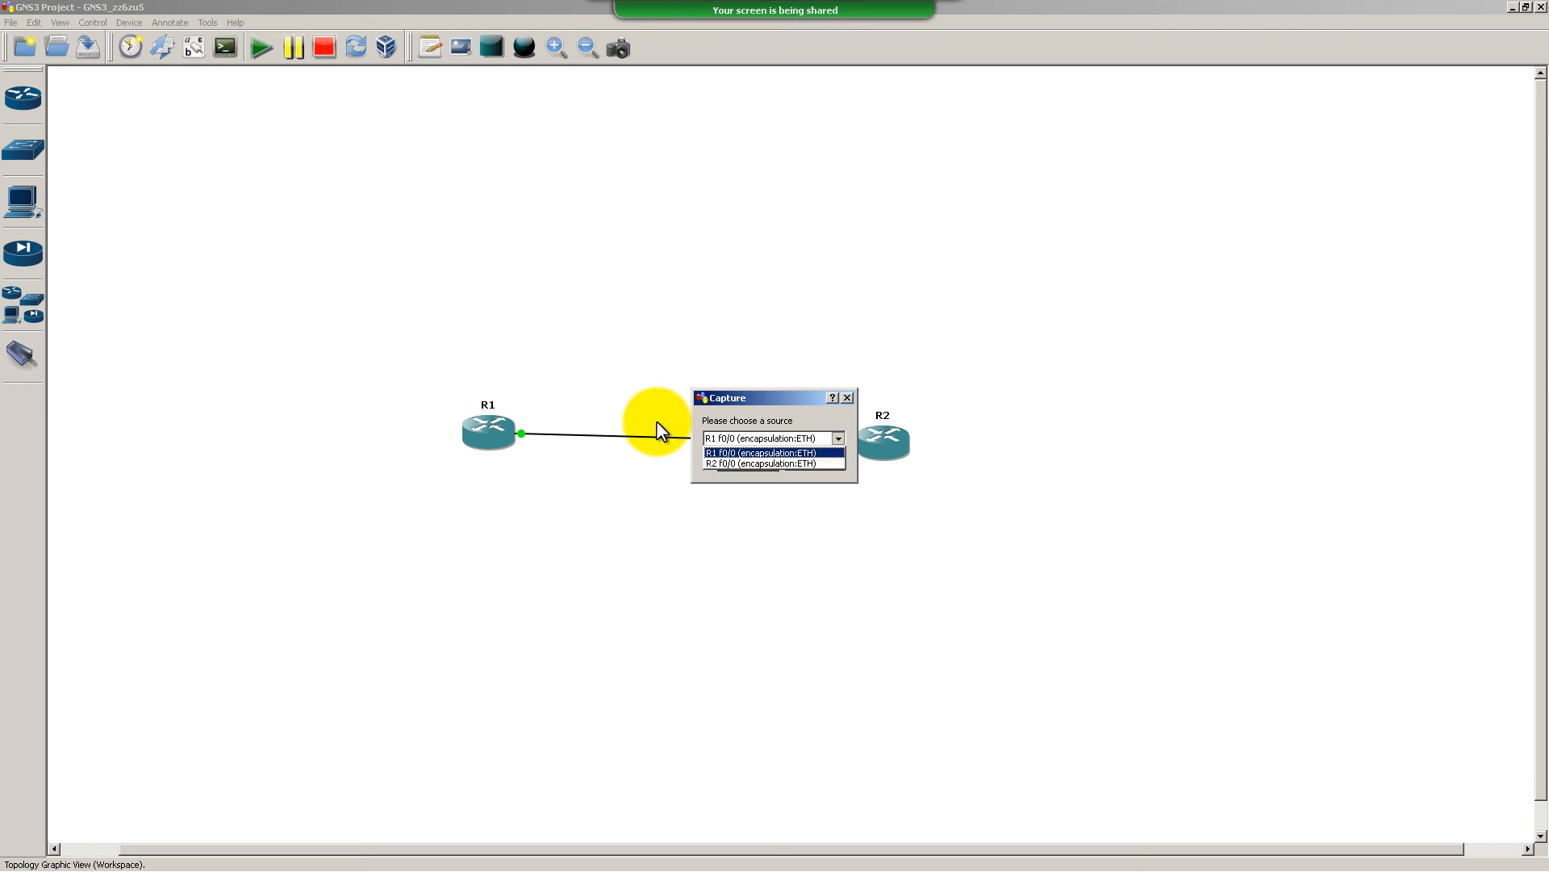
left_click(715, 453)
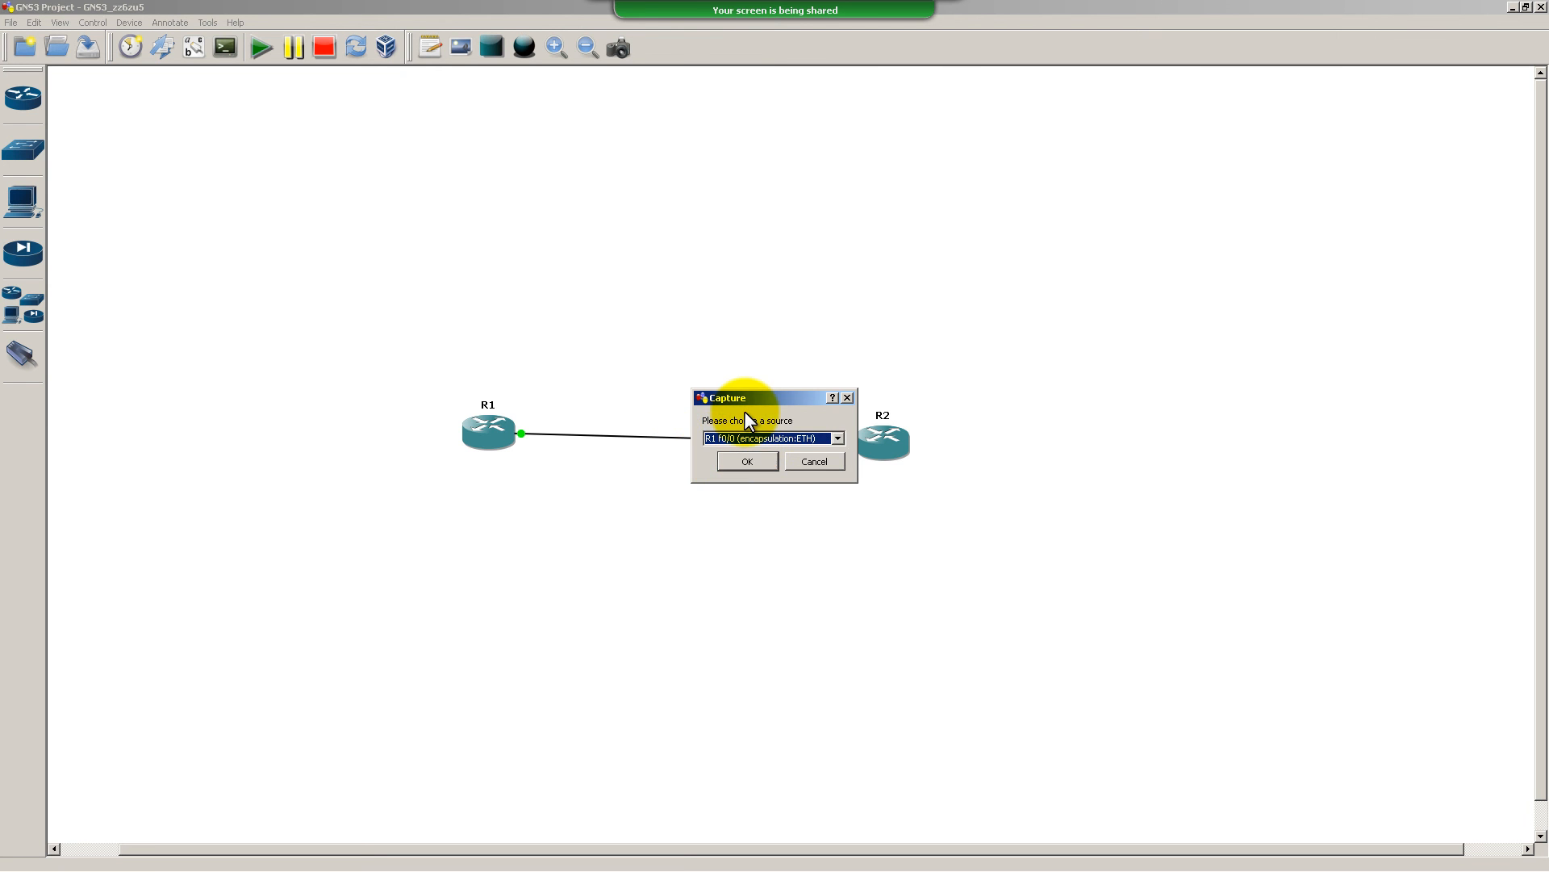
left_click(748, 461)
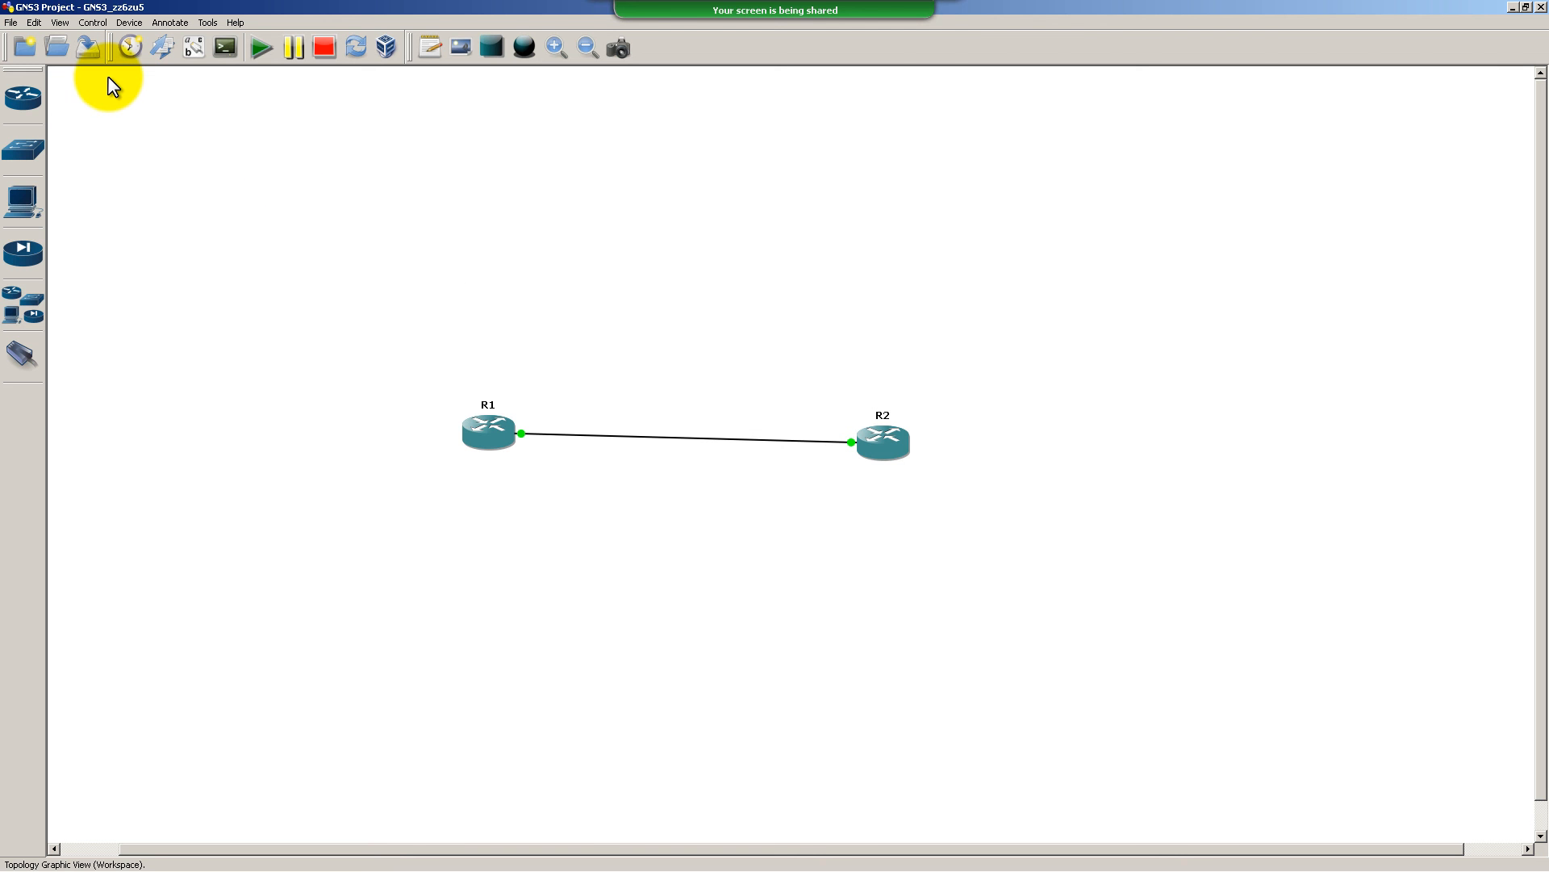
Show the Captures dock, widen it slightly, and circle the R1 f0/0 capture entry in red
left_click(60, 22)
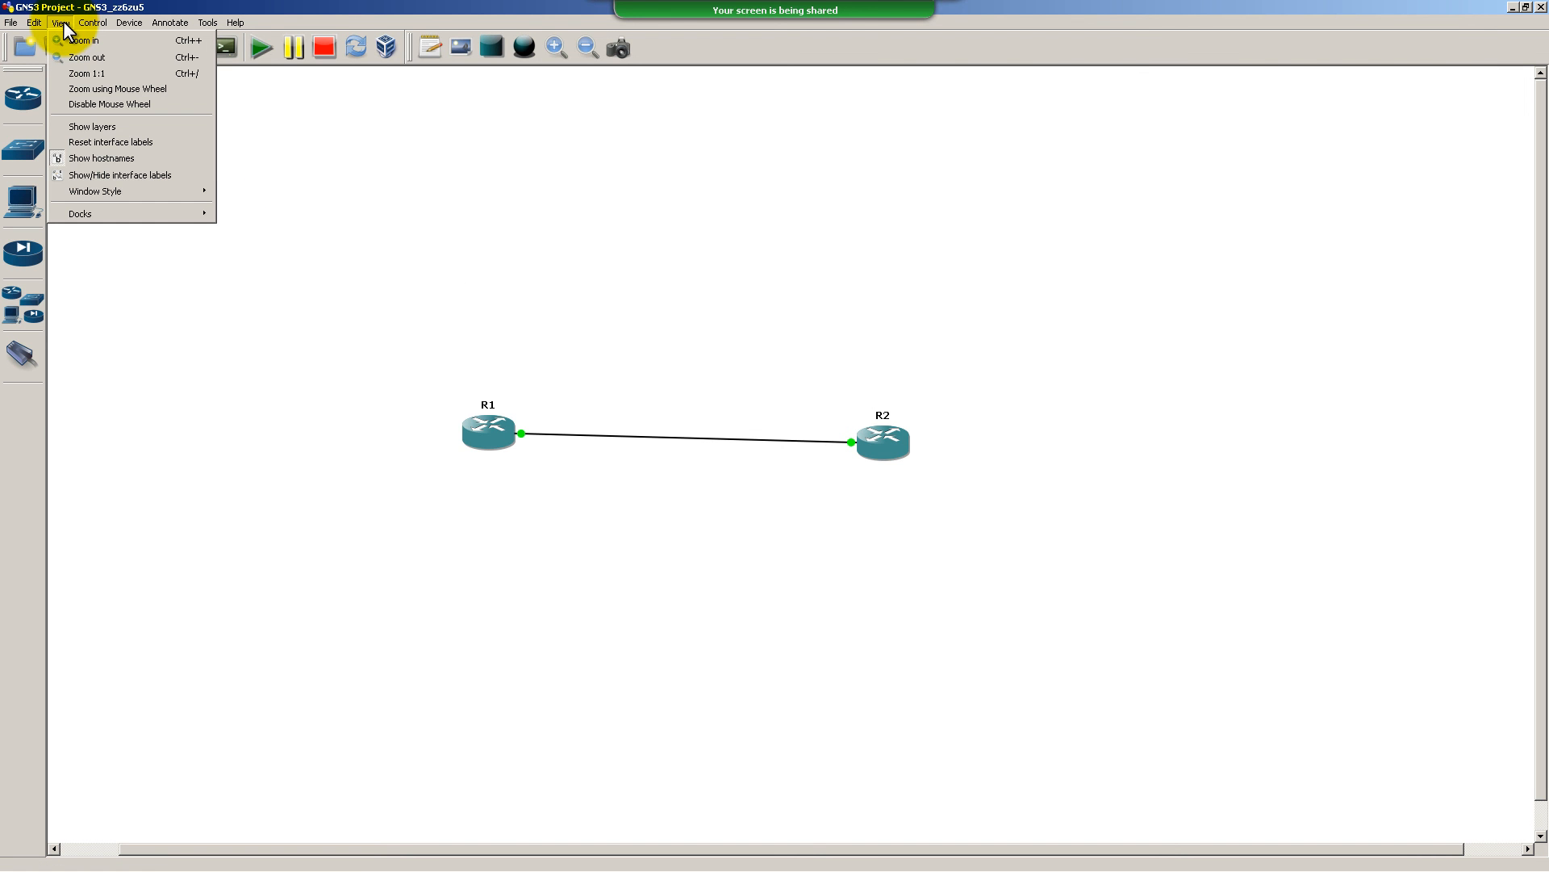
mouse_move(159, 212)
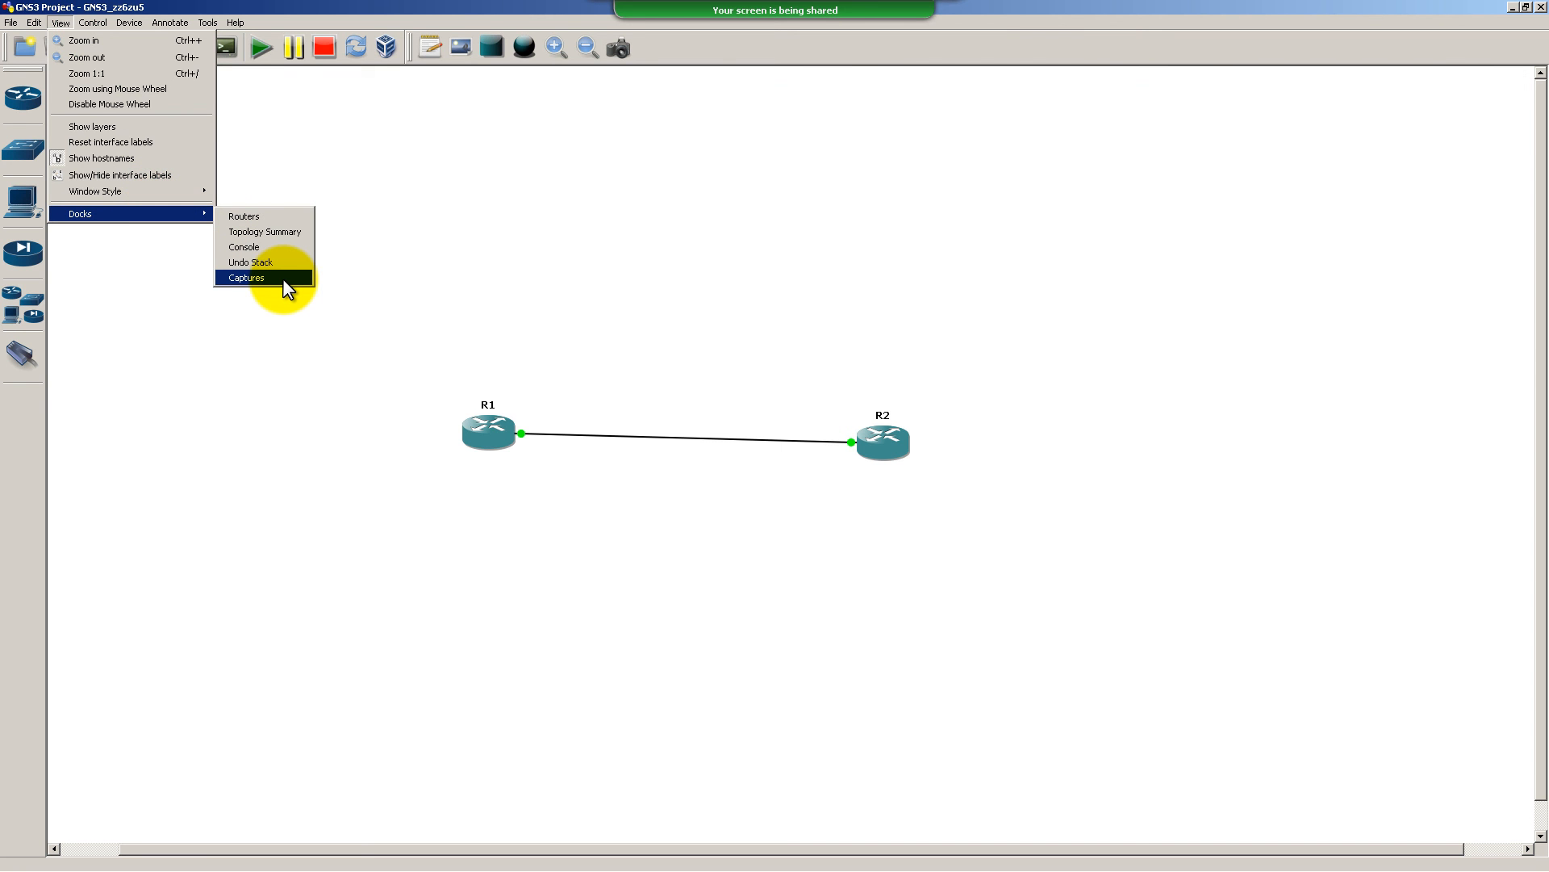
left_click(246, 278)
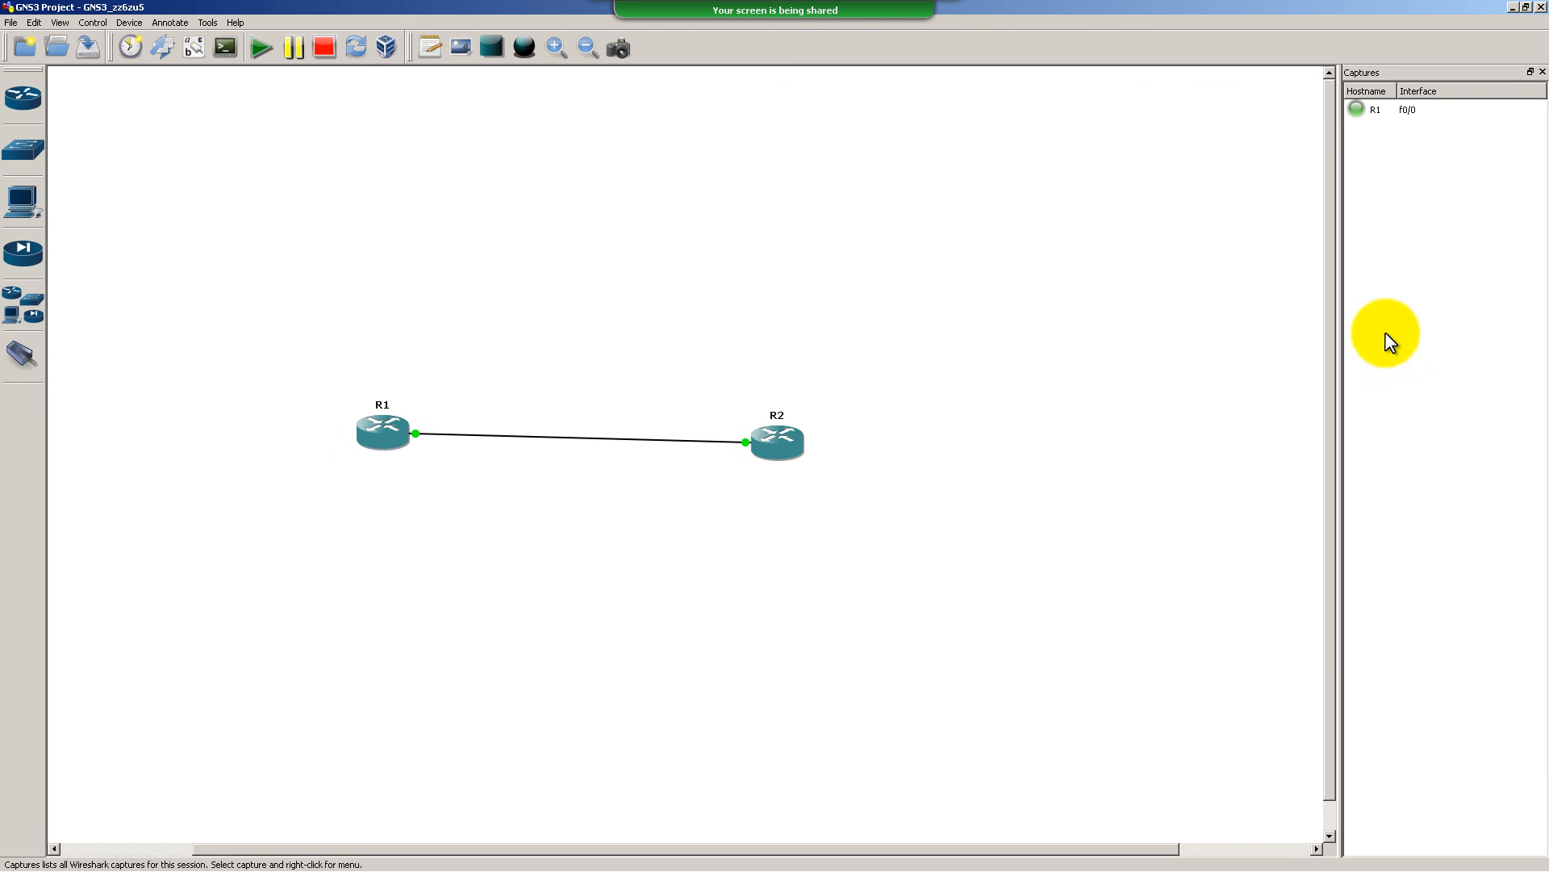
left_click_drag(1337, 327, 1276, 326)
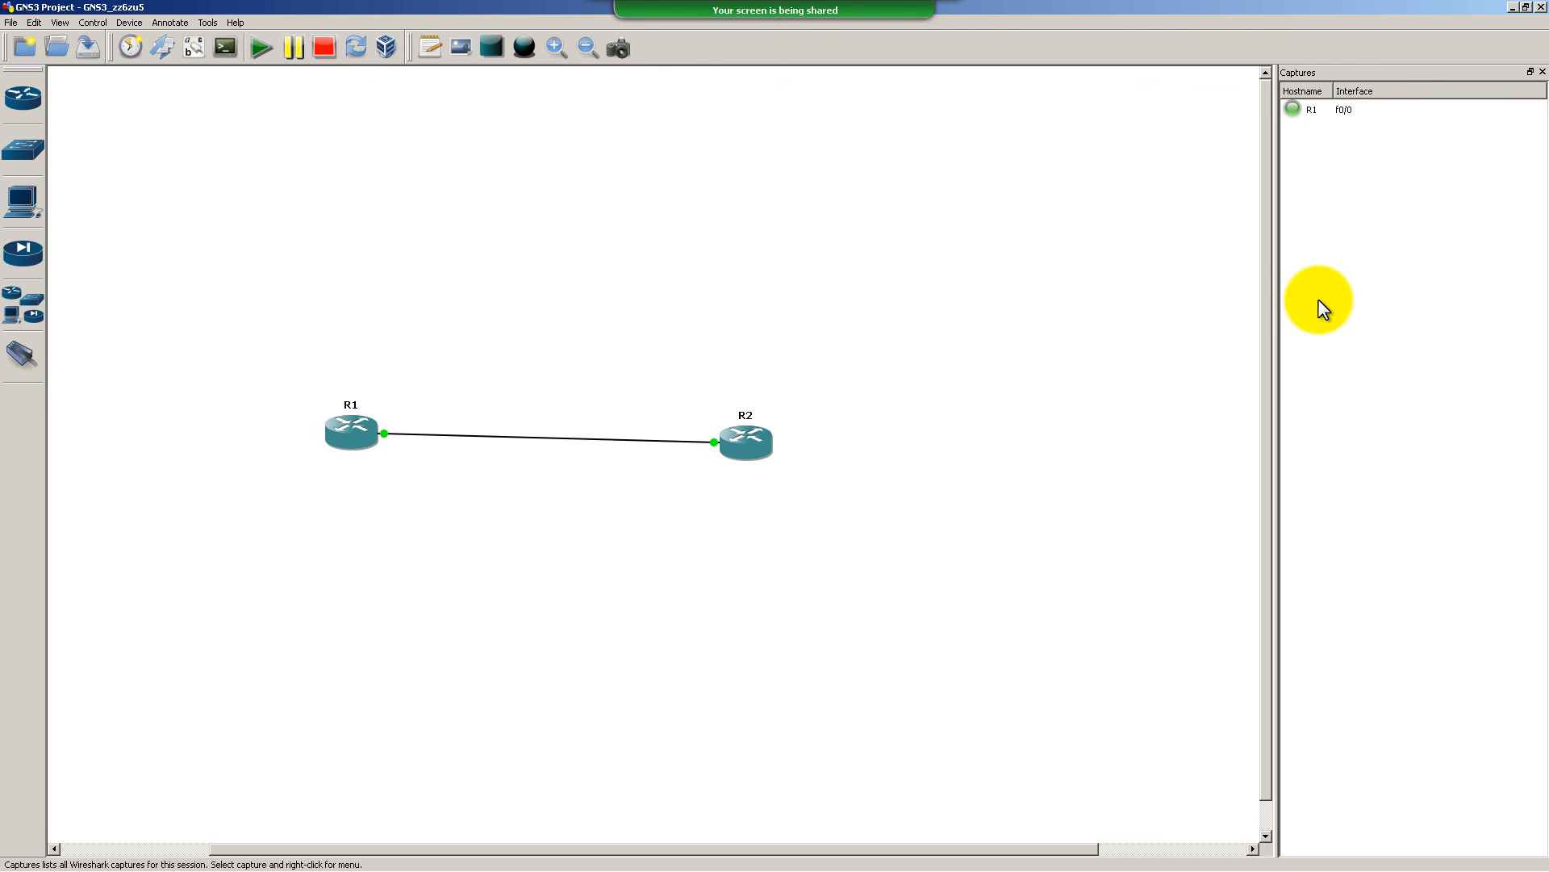
mouse_move(1401, 56)
left_mouse_down()
mouse_move(1265, 42)
mouse_move(1409, 53)
left_mouse_up()
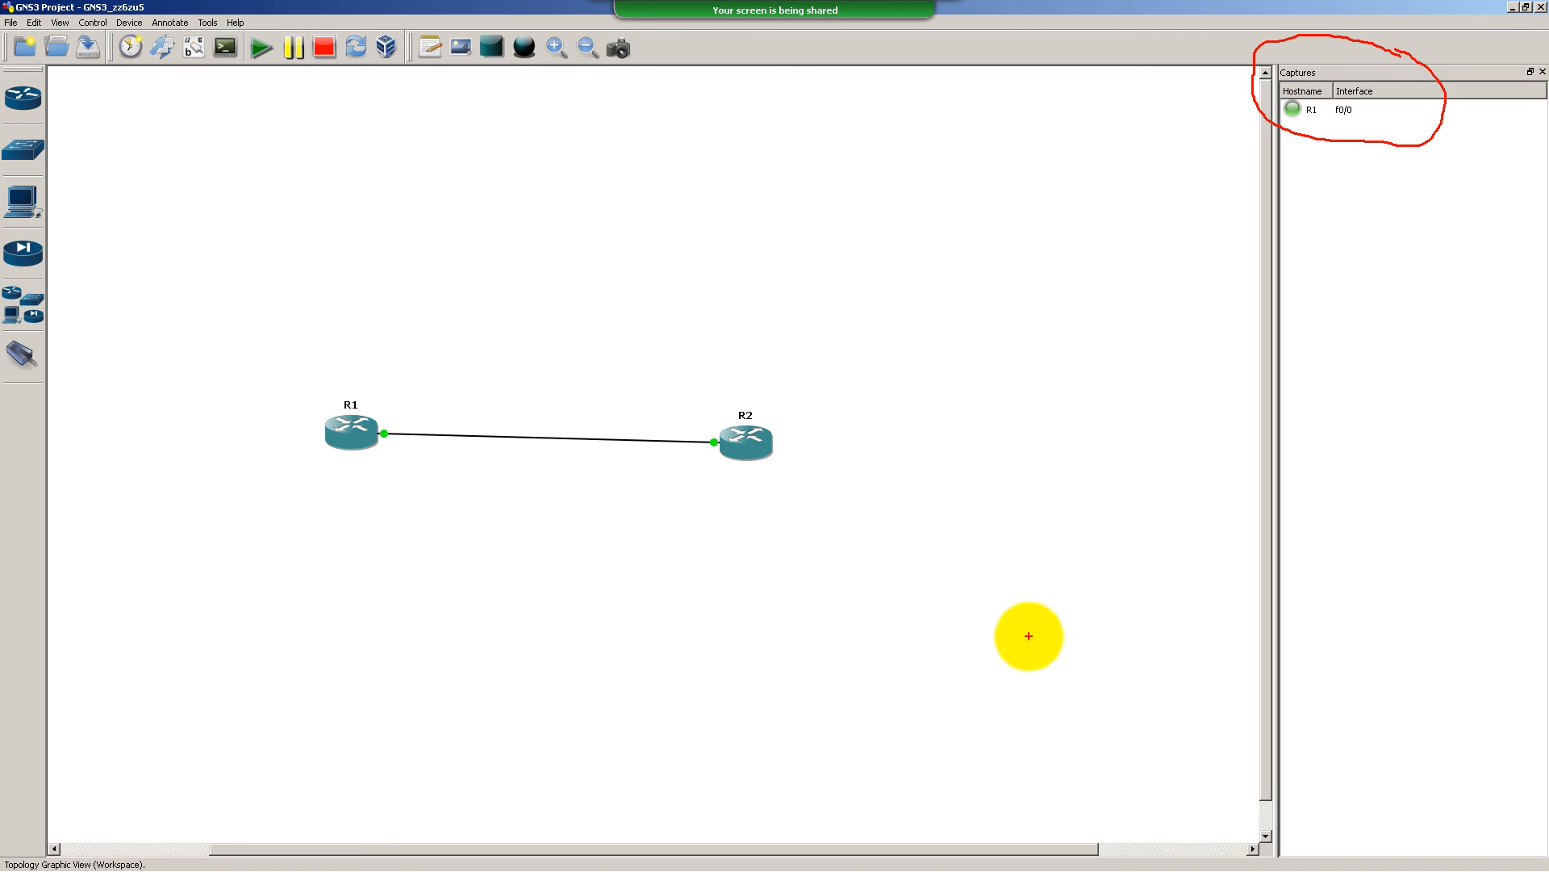
Clear the red circle and examine the options available for the R1 f0/0 capture entry
key("Escape")
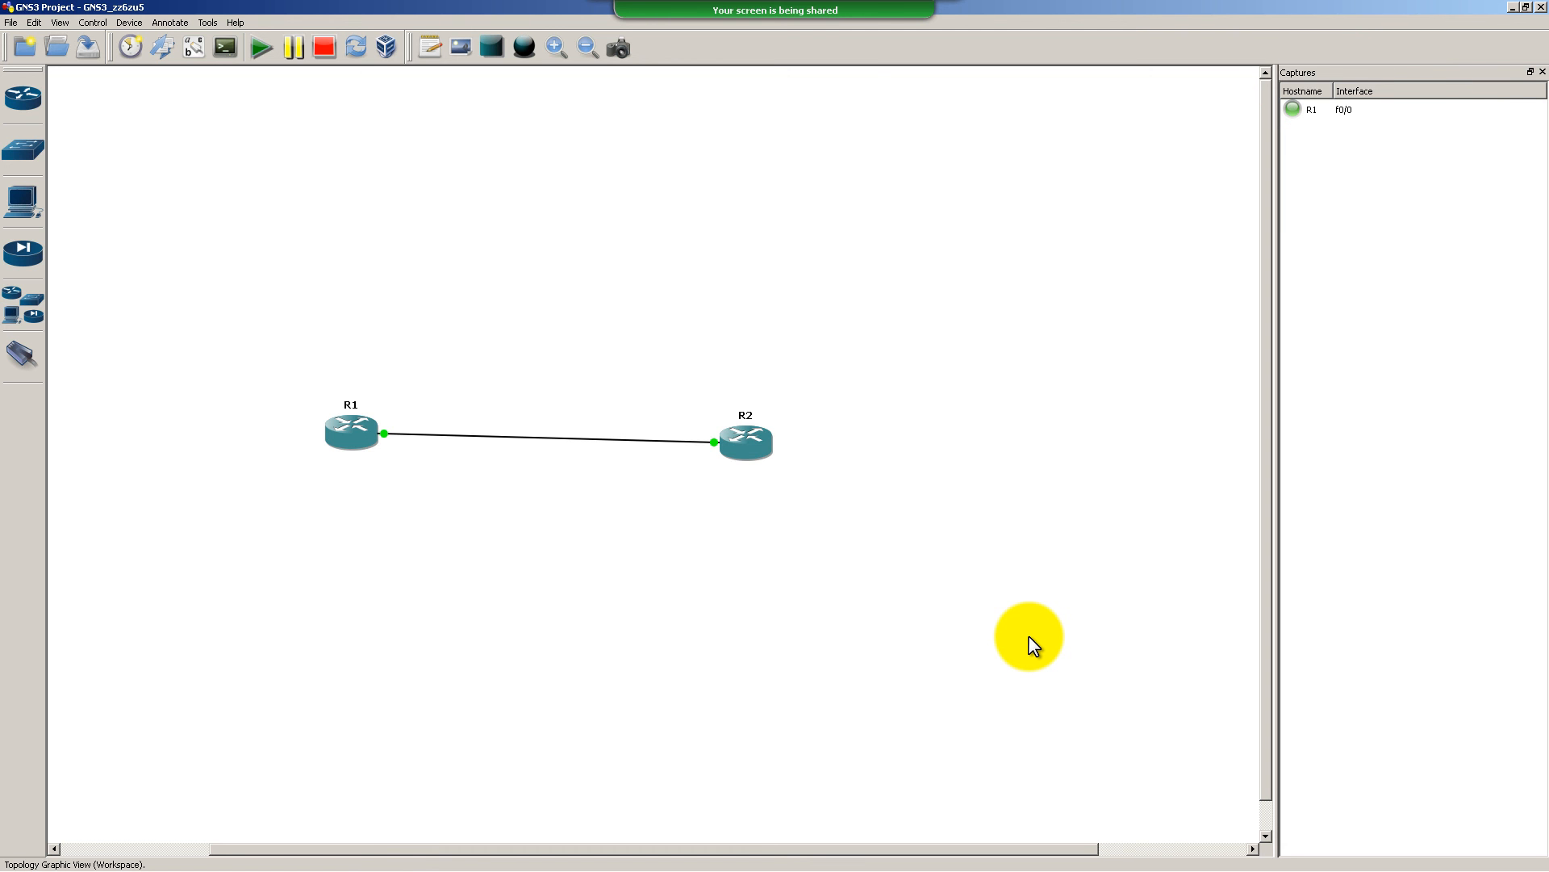
right_click(1309, 112)
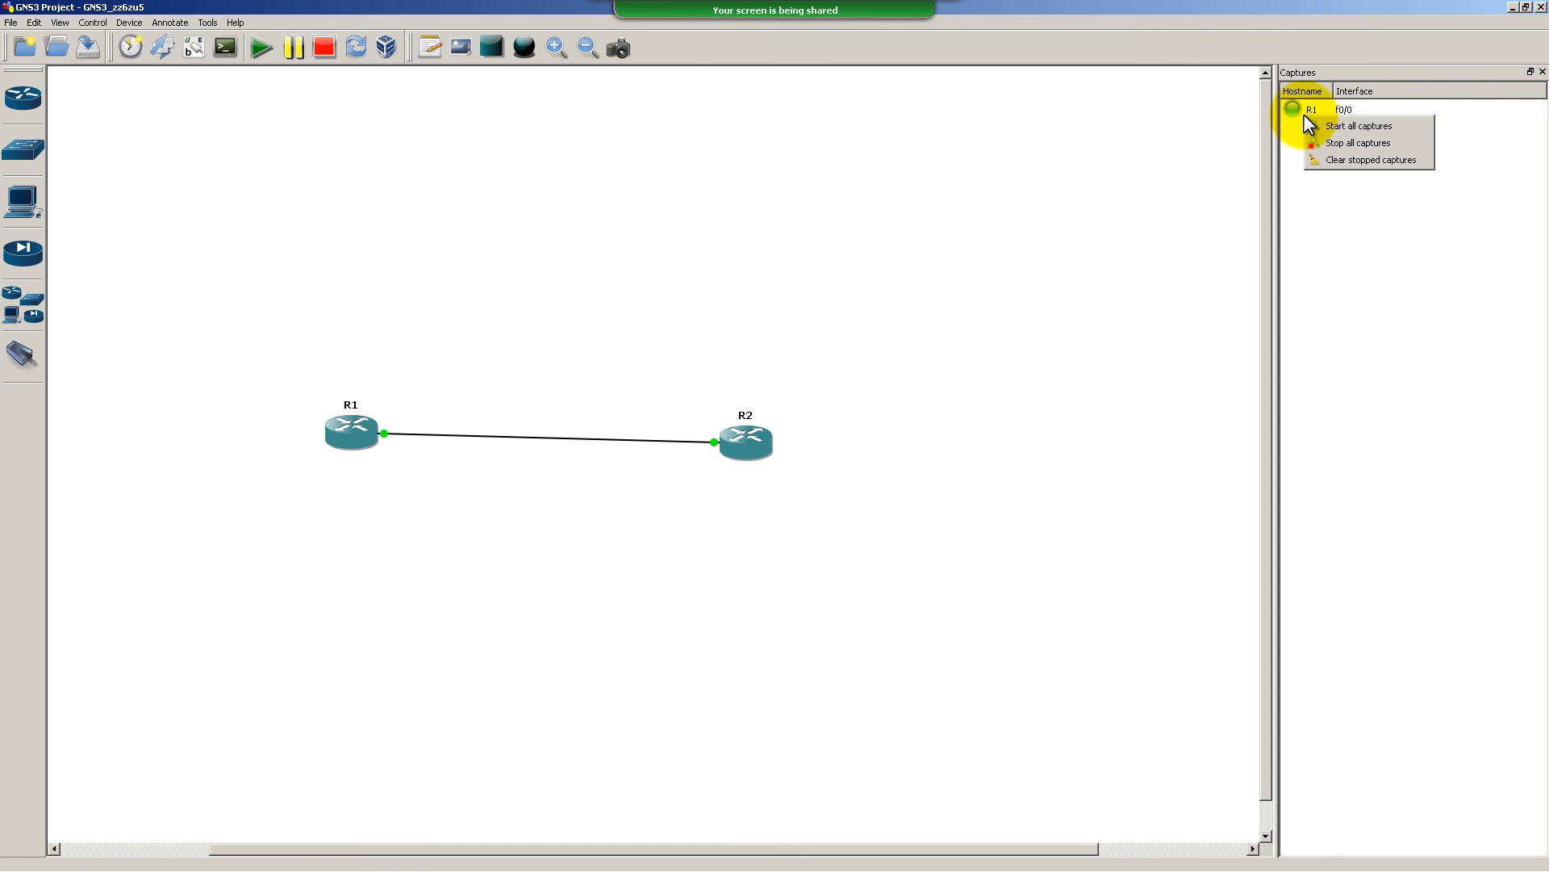
left_click(1372, 199)
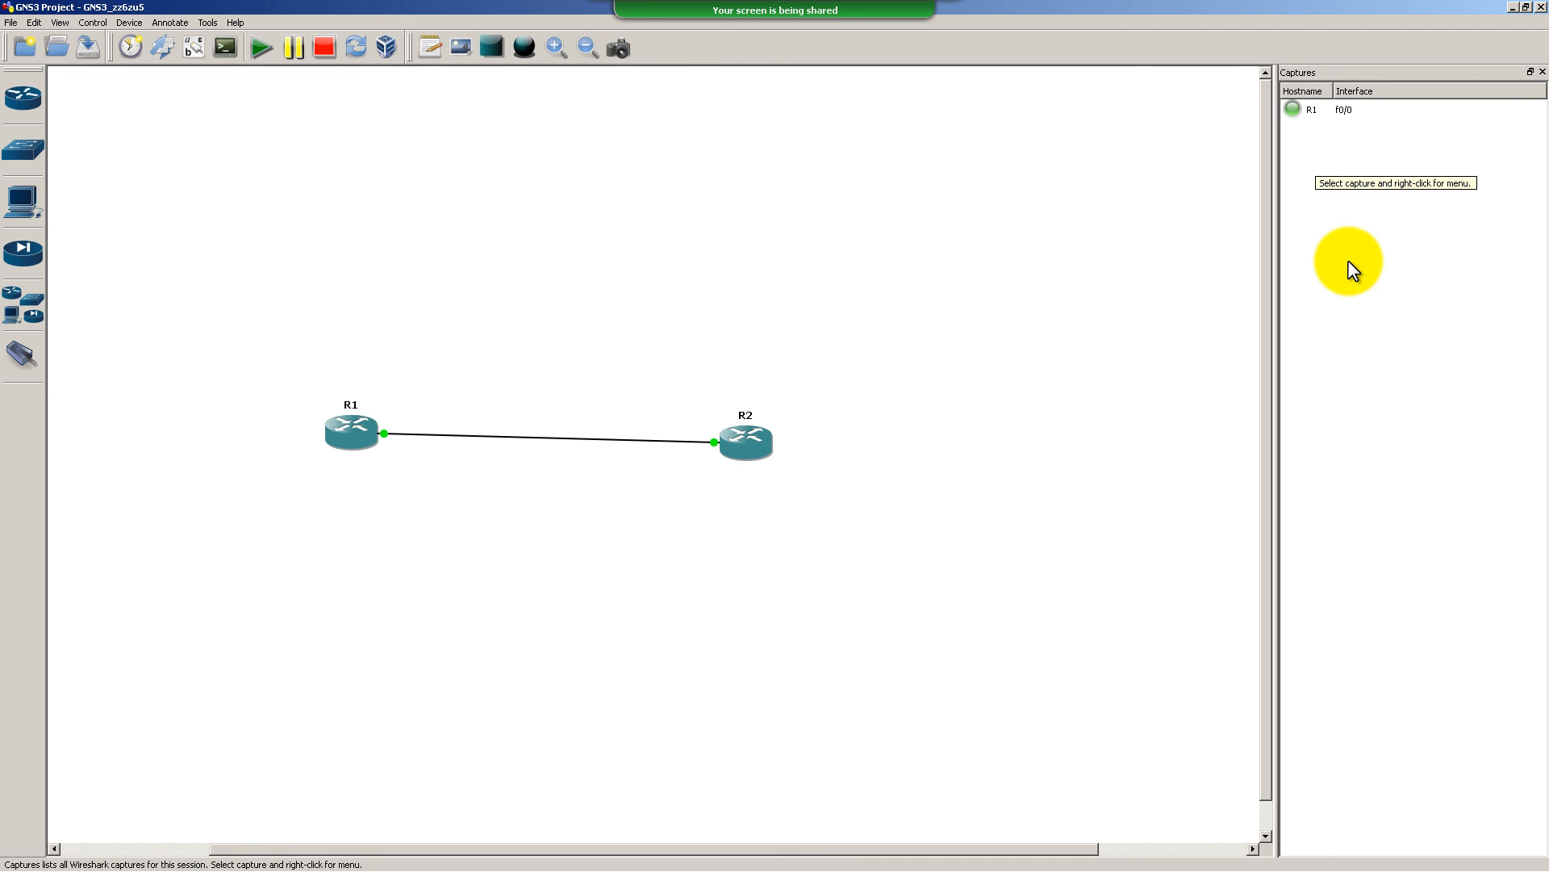
right_click(1301, 109)
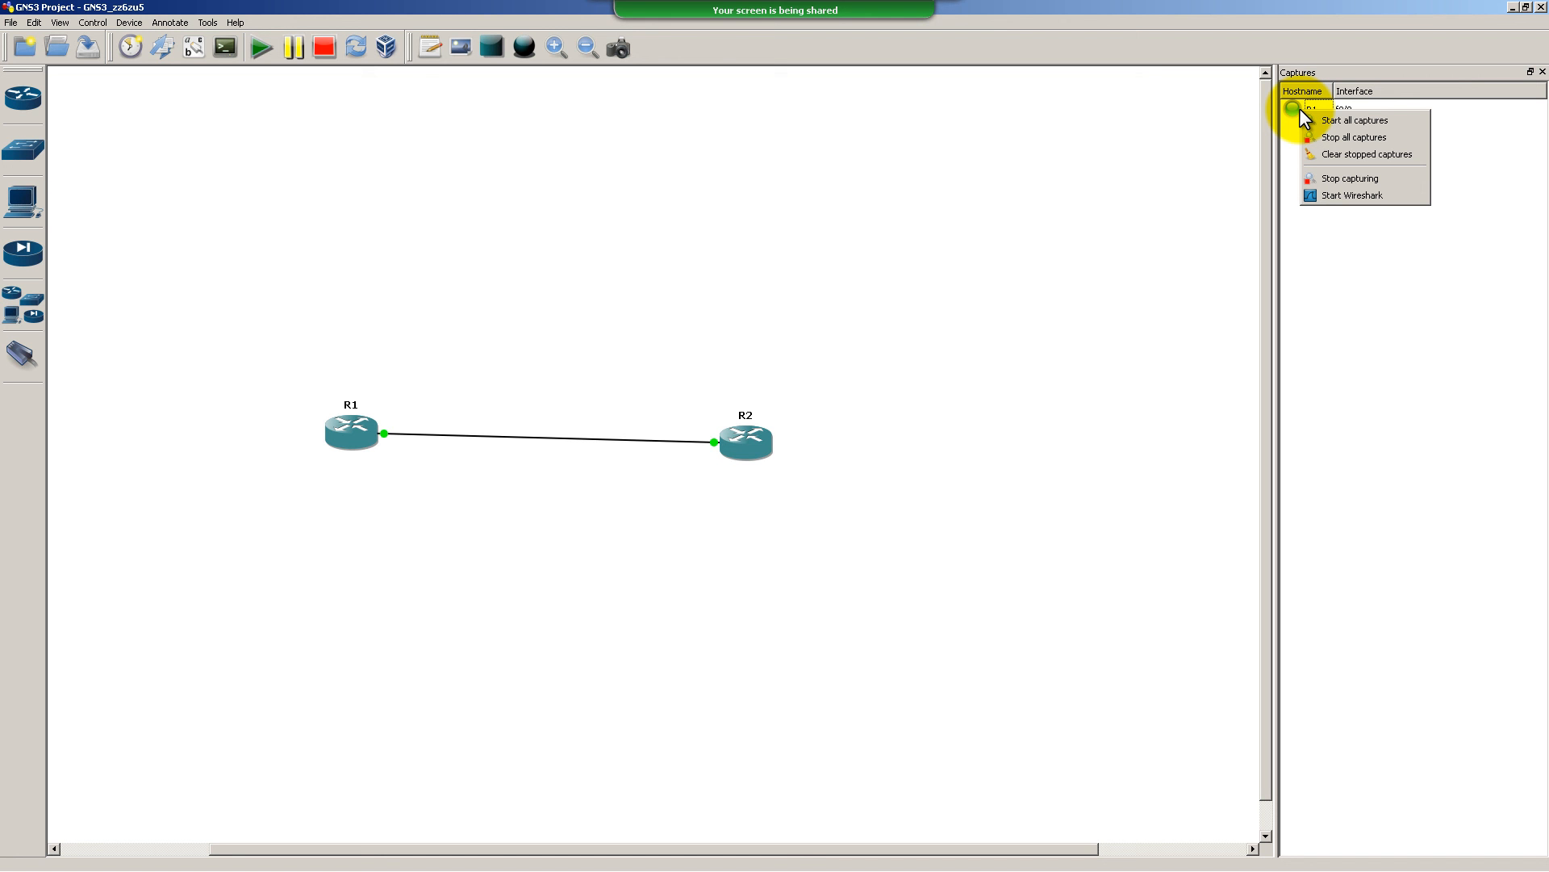
left_click(830, 340)
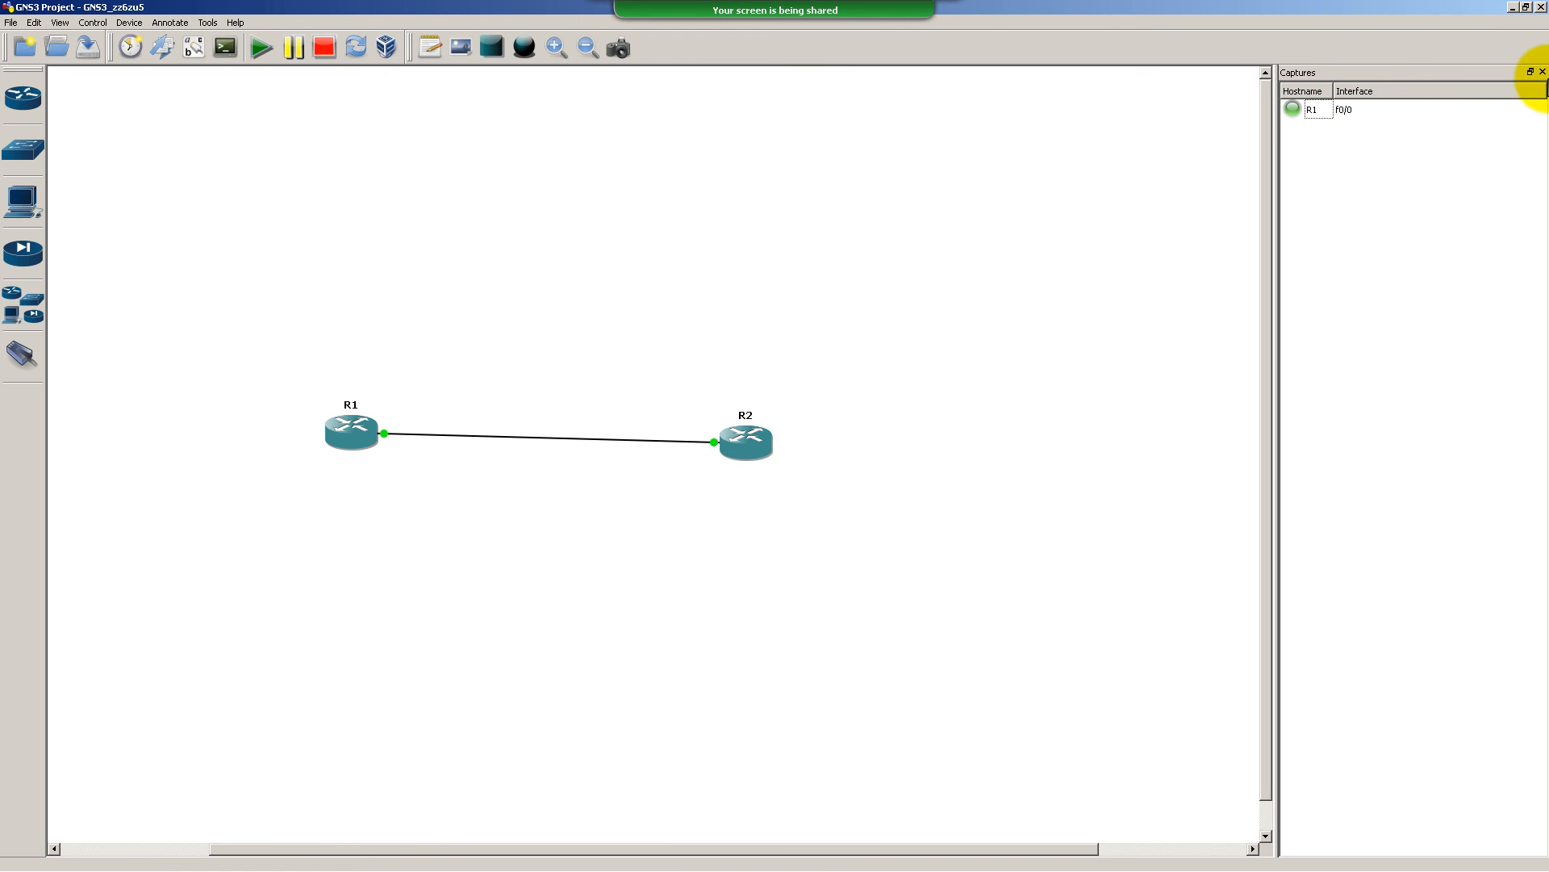
Close the Captures dock and start Wireshark on the capture running on the R1–R2 link
left_click(1542, 71)
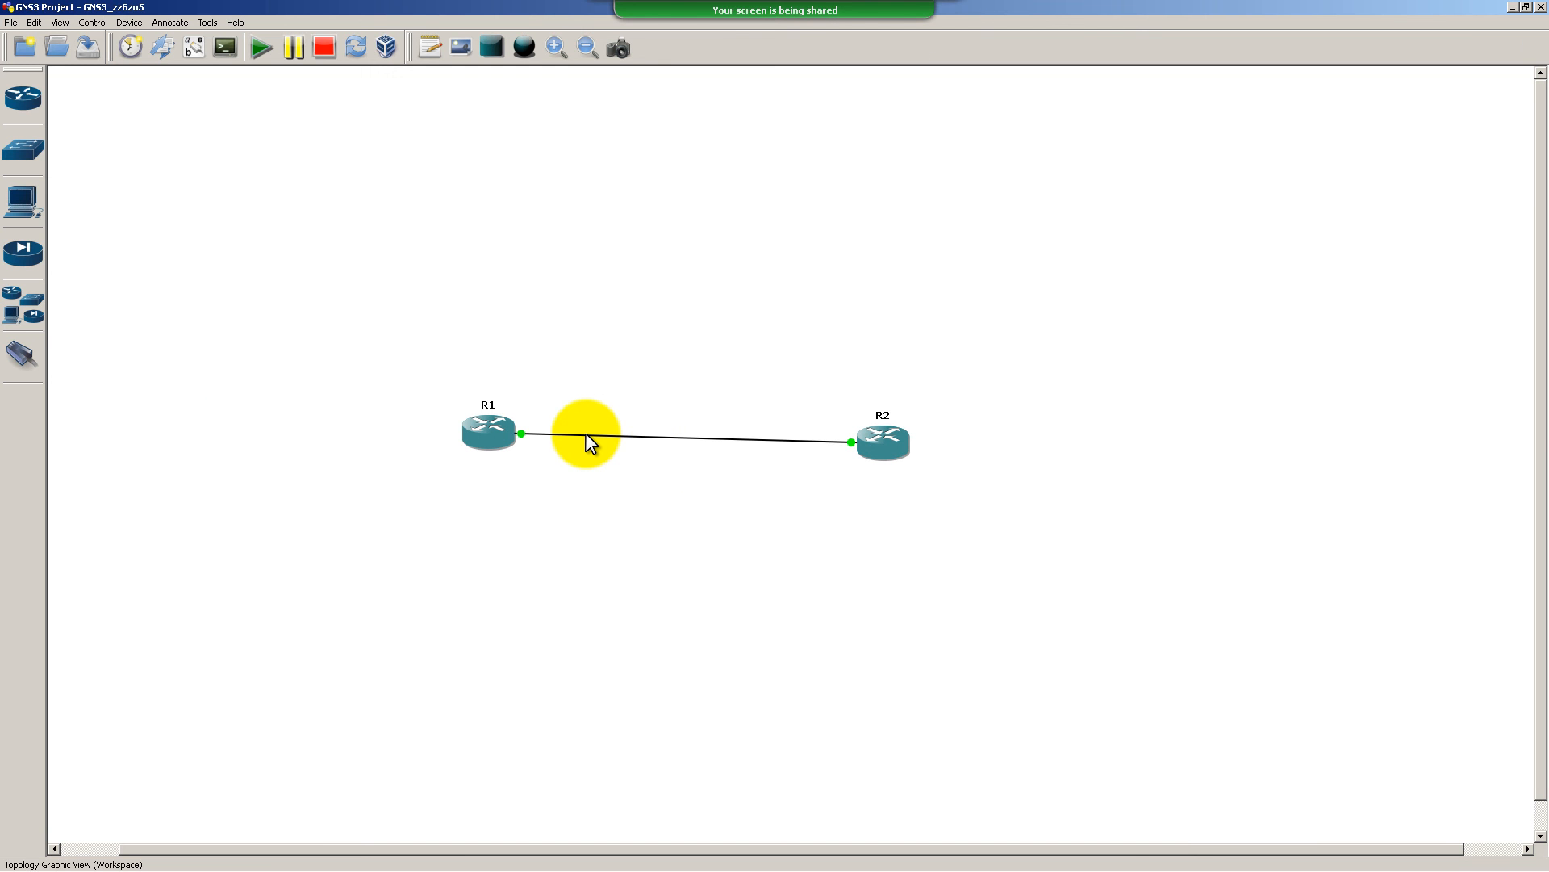
right_click(532, 434)
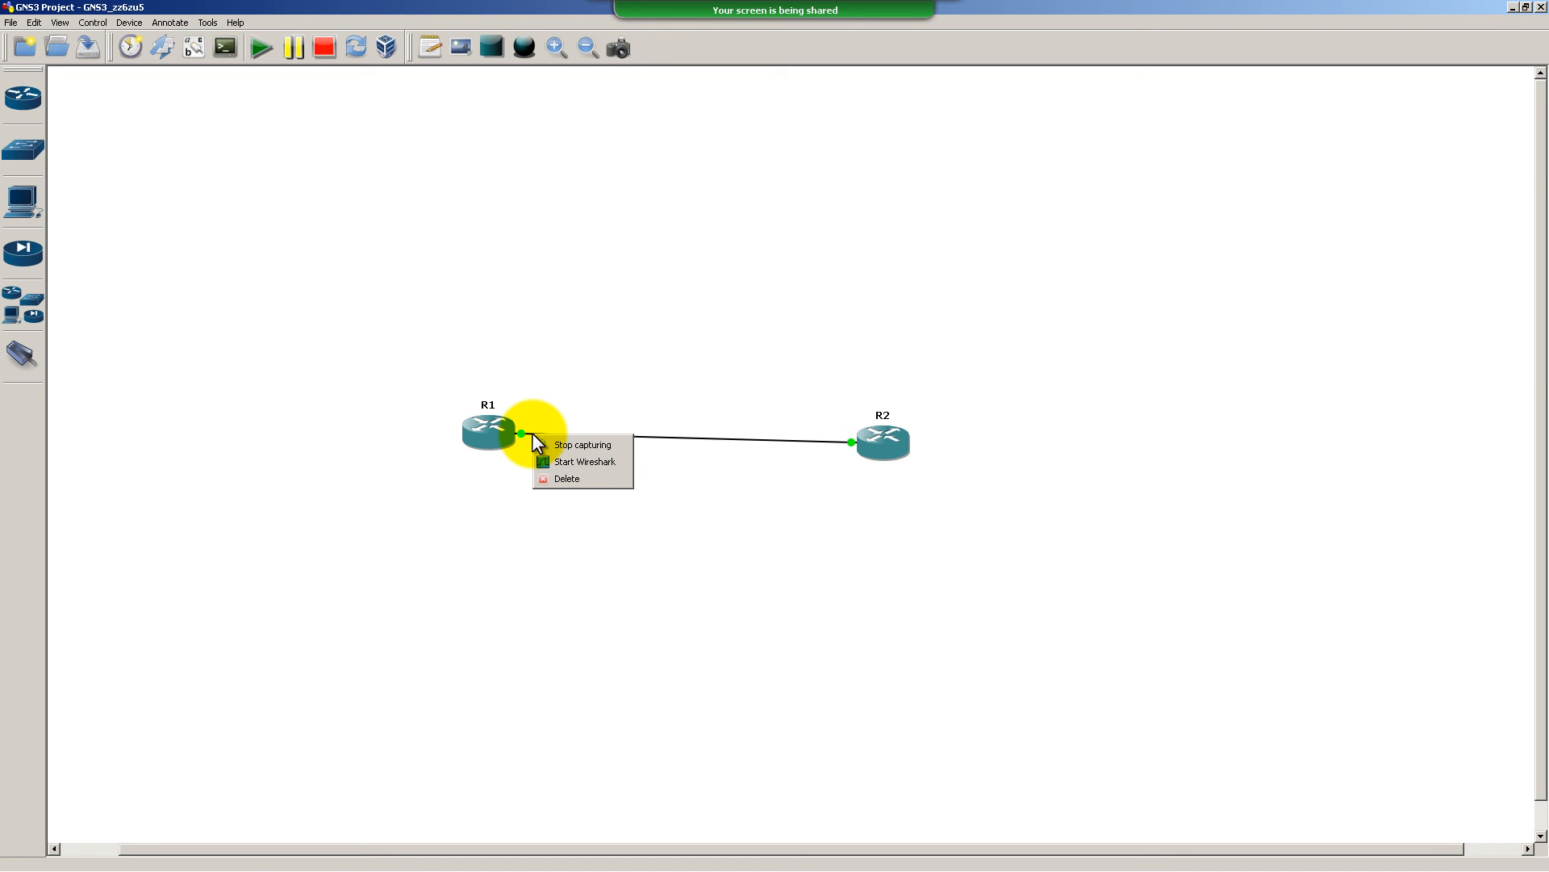
left_click(596, 467)
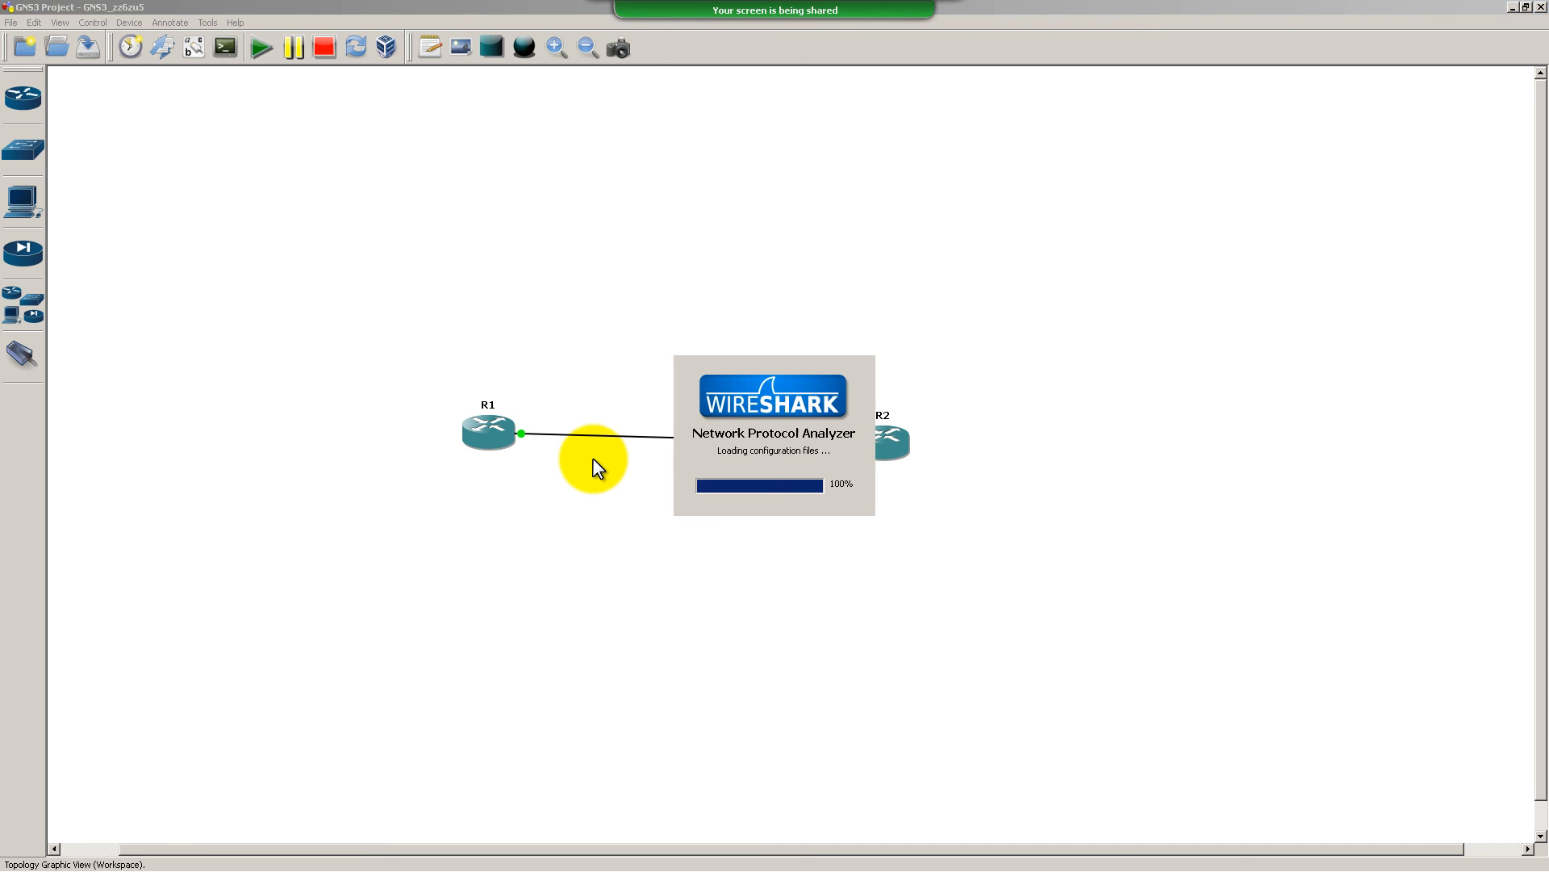
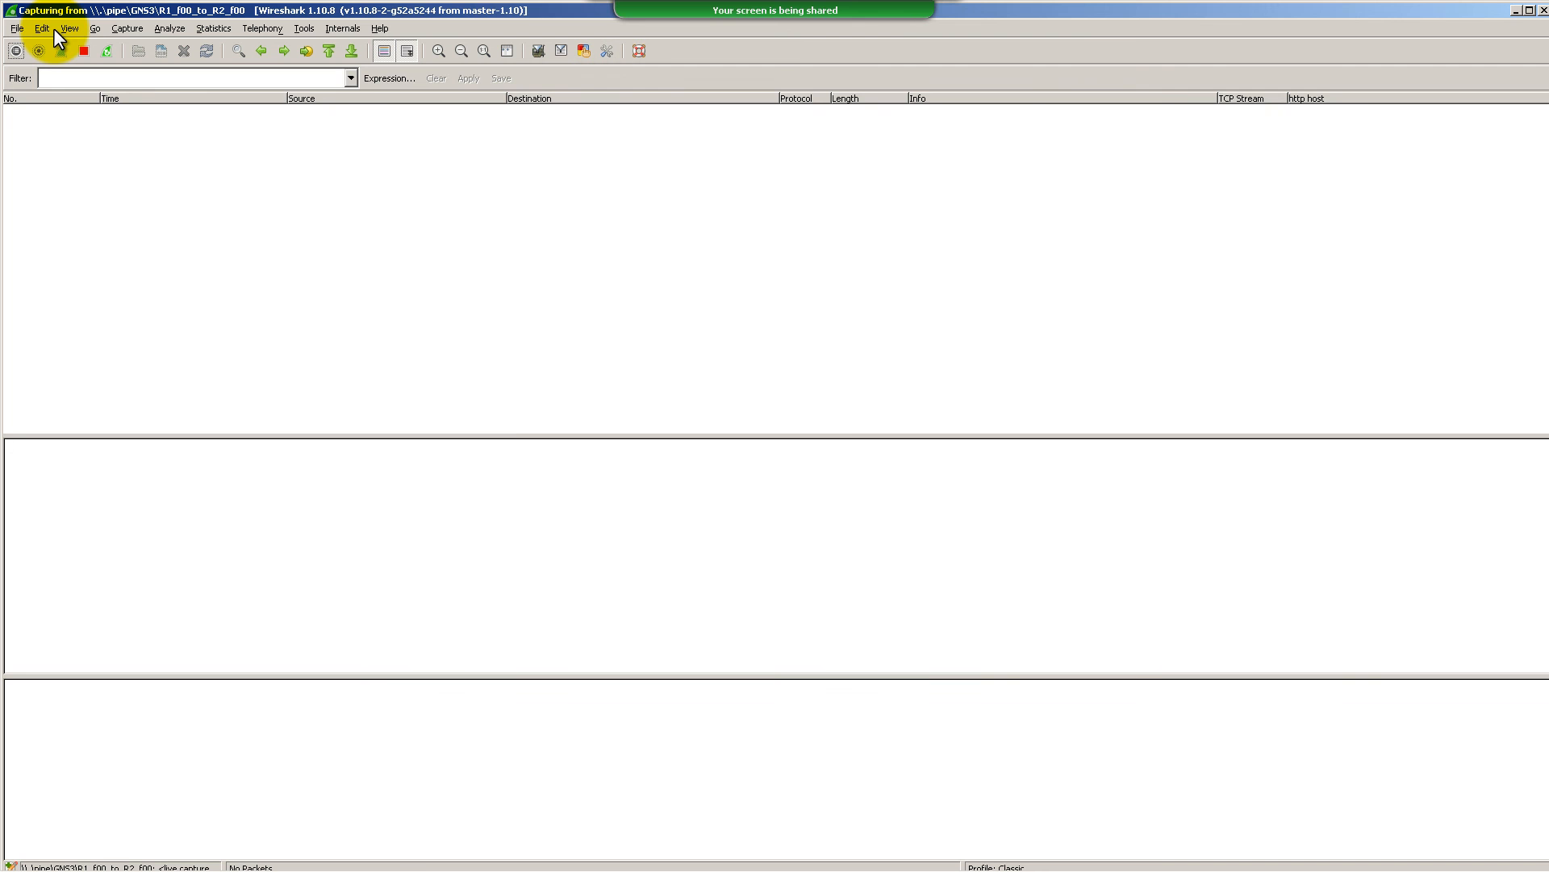
Return to GNS3, show the Capture preferences, and temporarily circle the Use button beside the default preset in red
left_click(1542, 9)
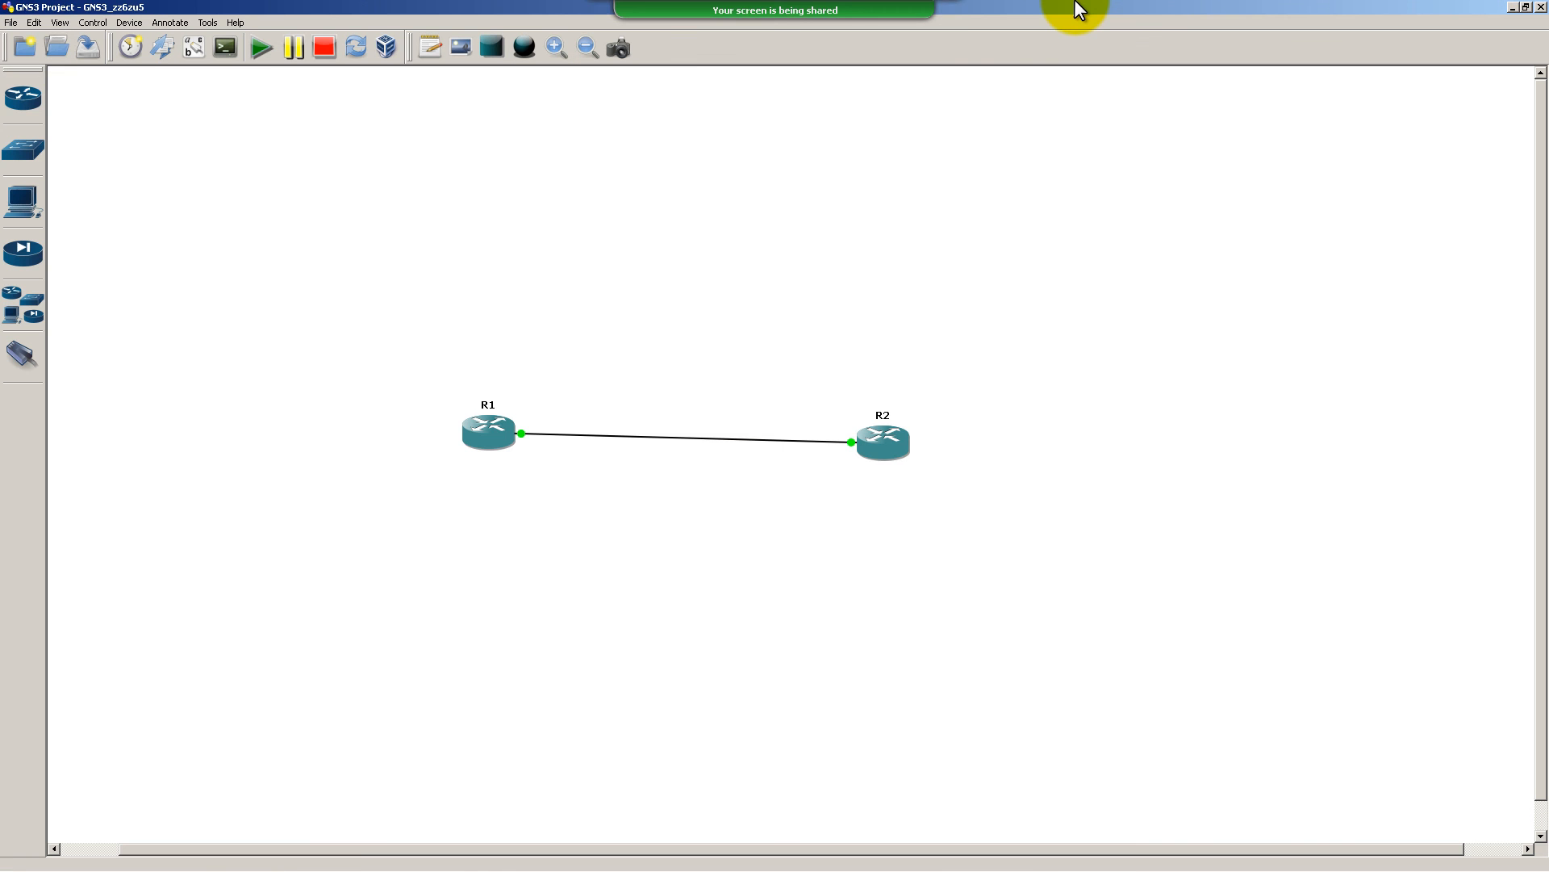
left_click(34, 21)
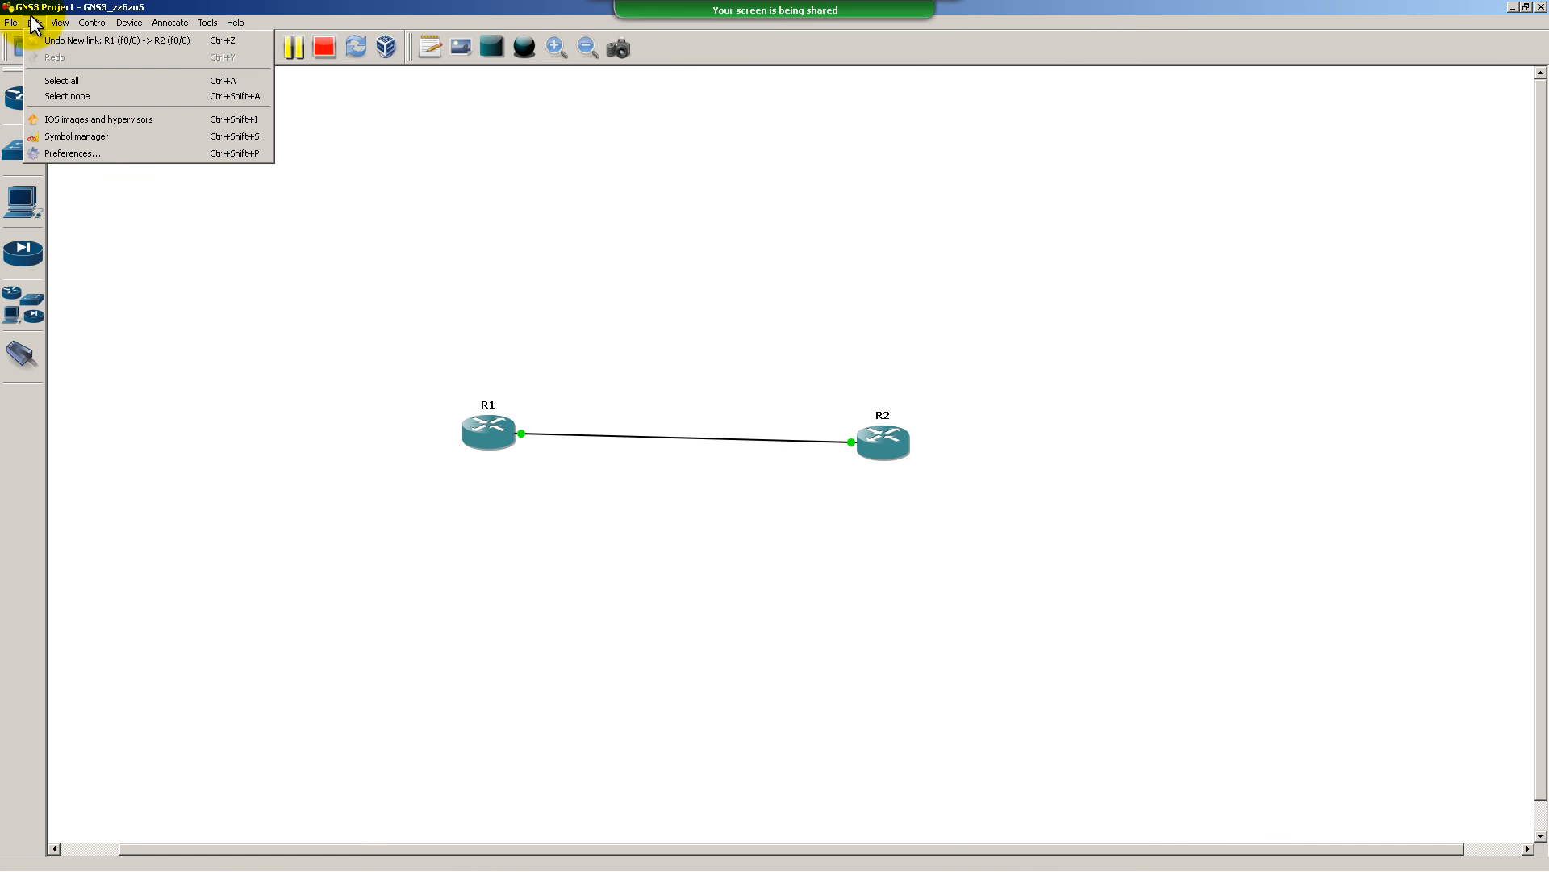
left_click(65, 155)
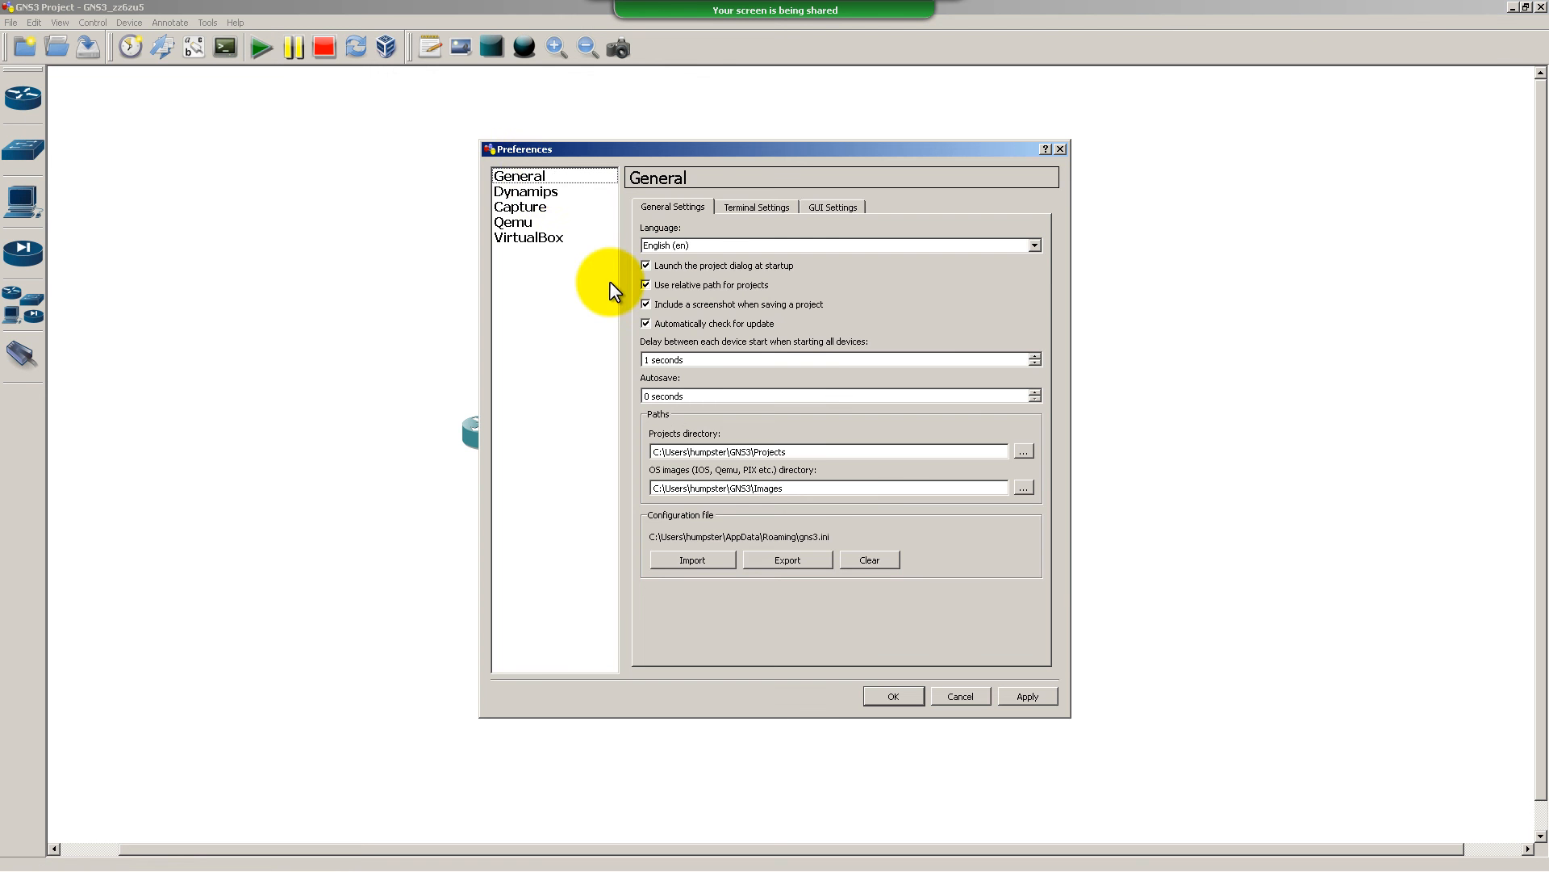
left_click(538, 191)
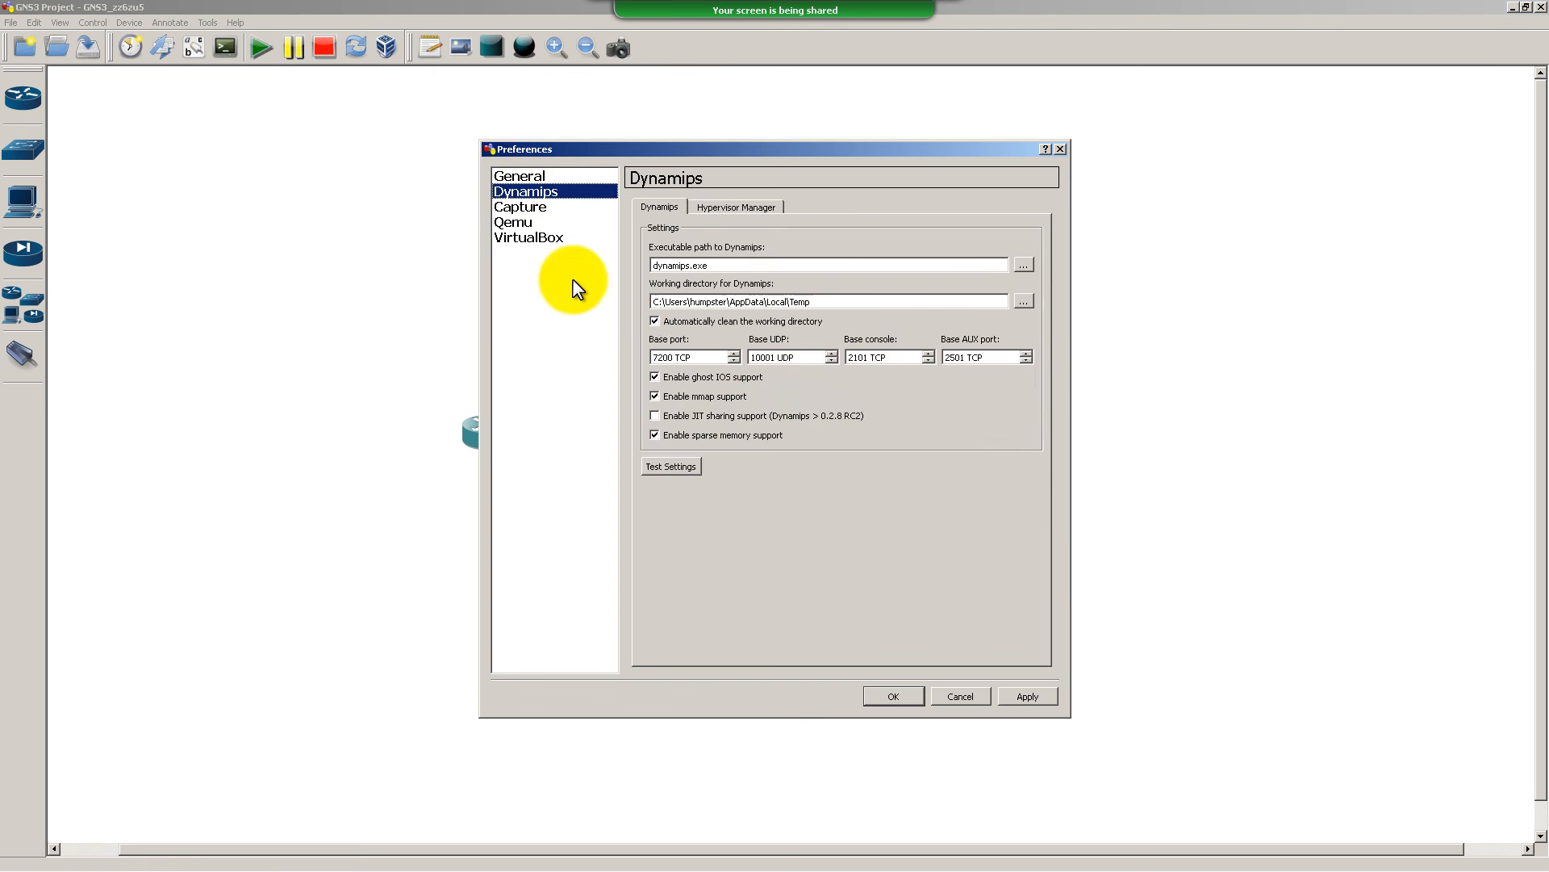
left_click(589, 206)
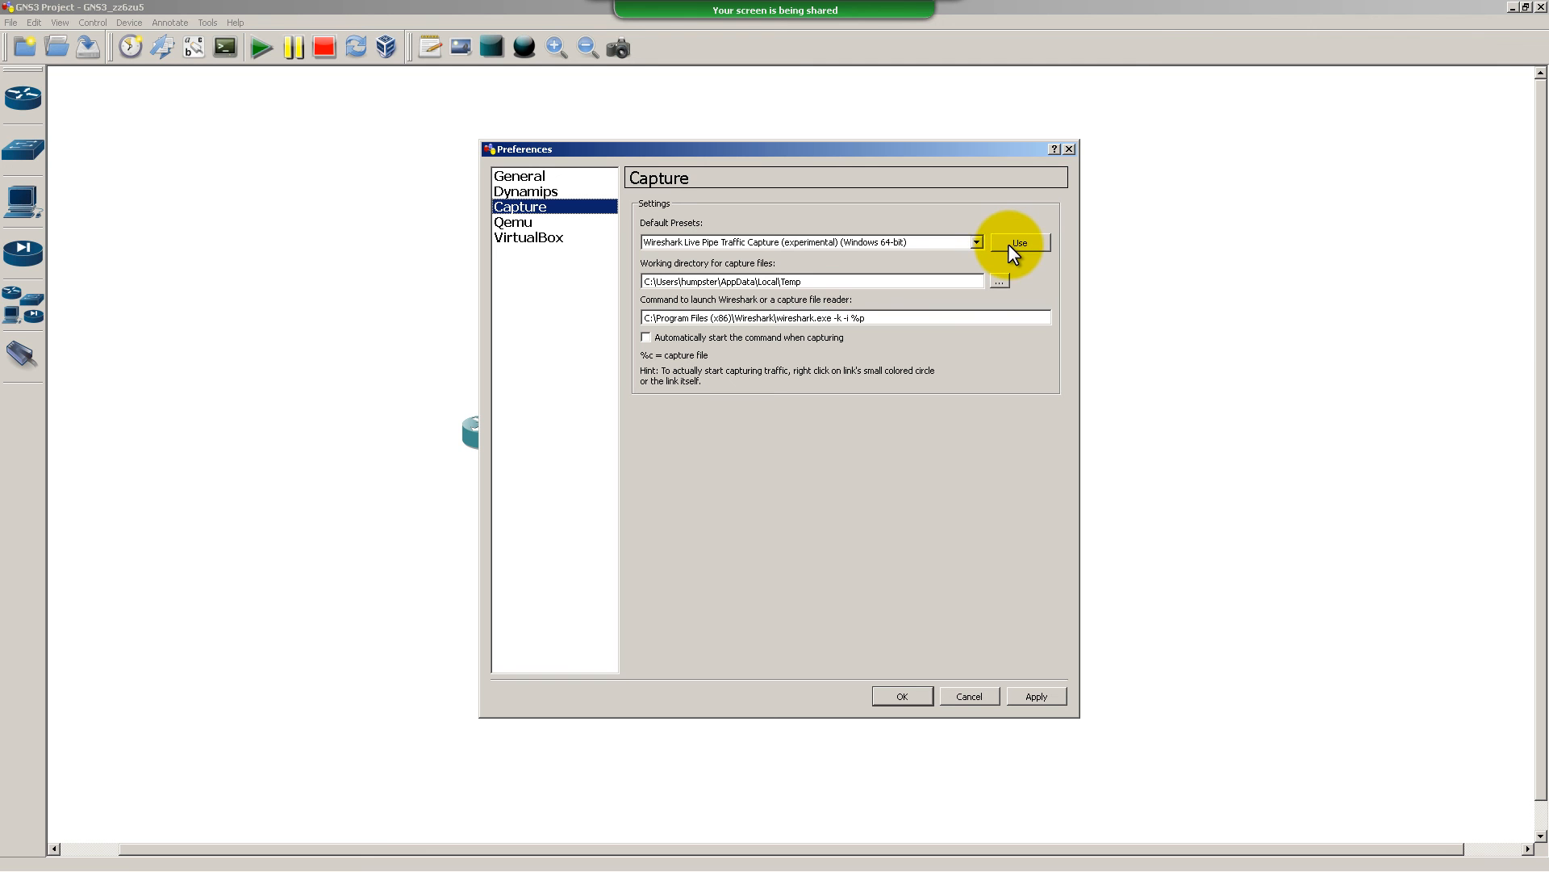
mouse_move(1030, 222)
left_mouse_down()
mouse_move(1032, 277)
mouse_move(1015, 206)
left_mouse_up()
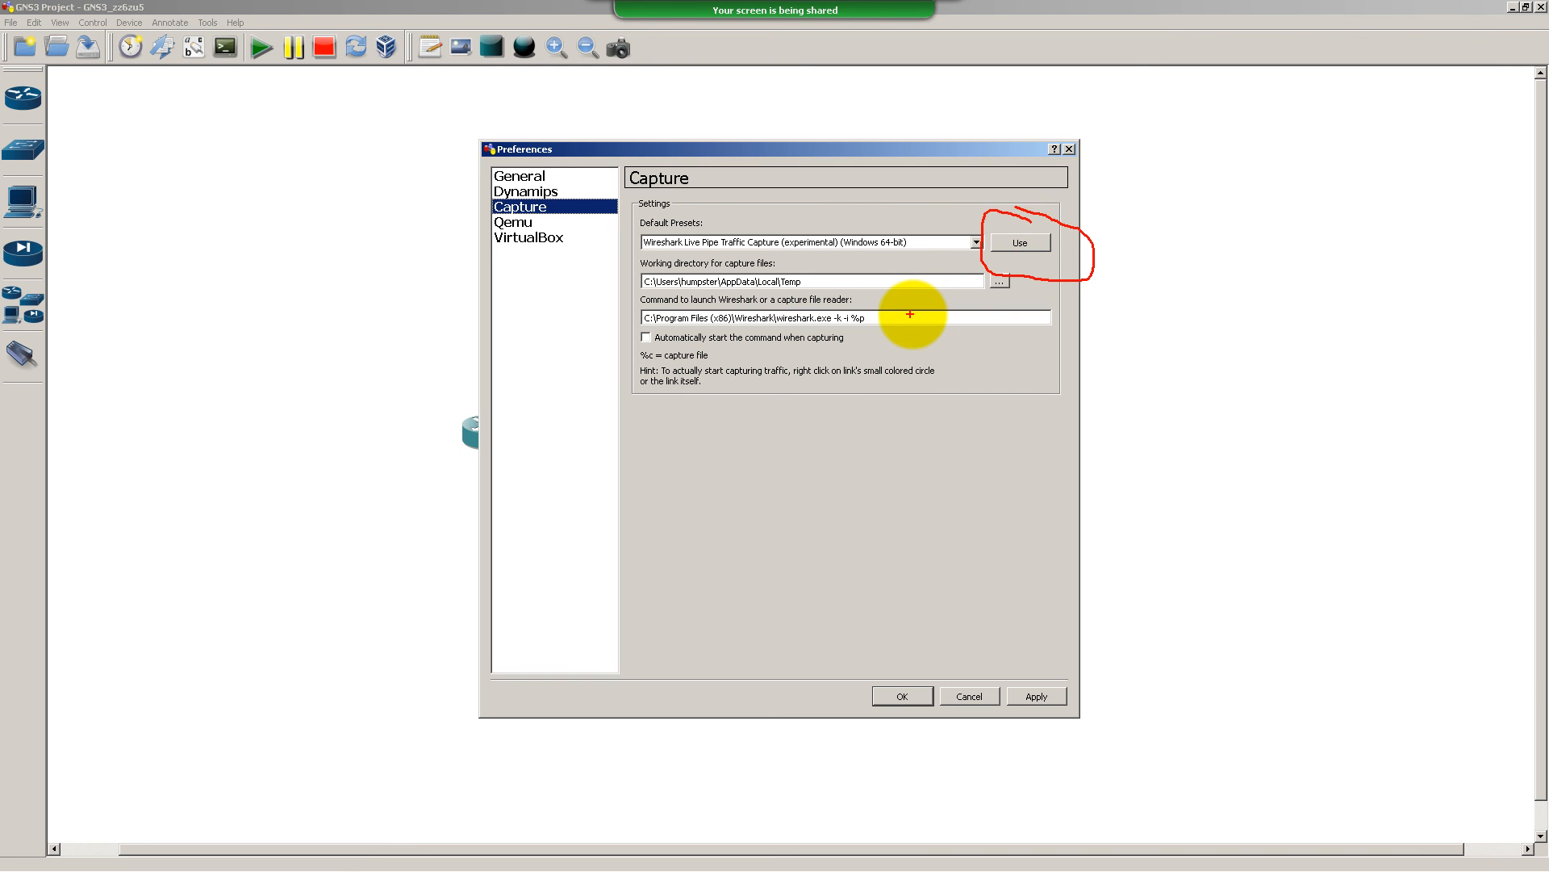
key("Escape")
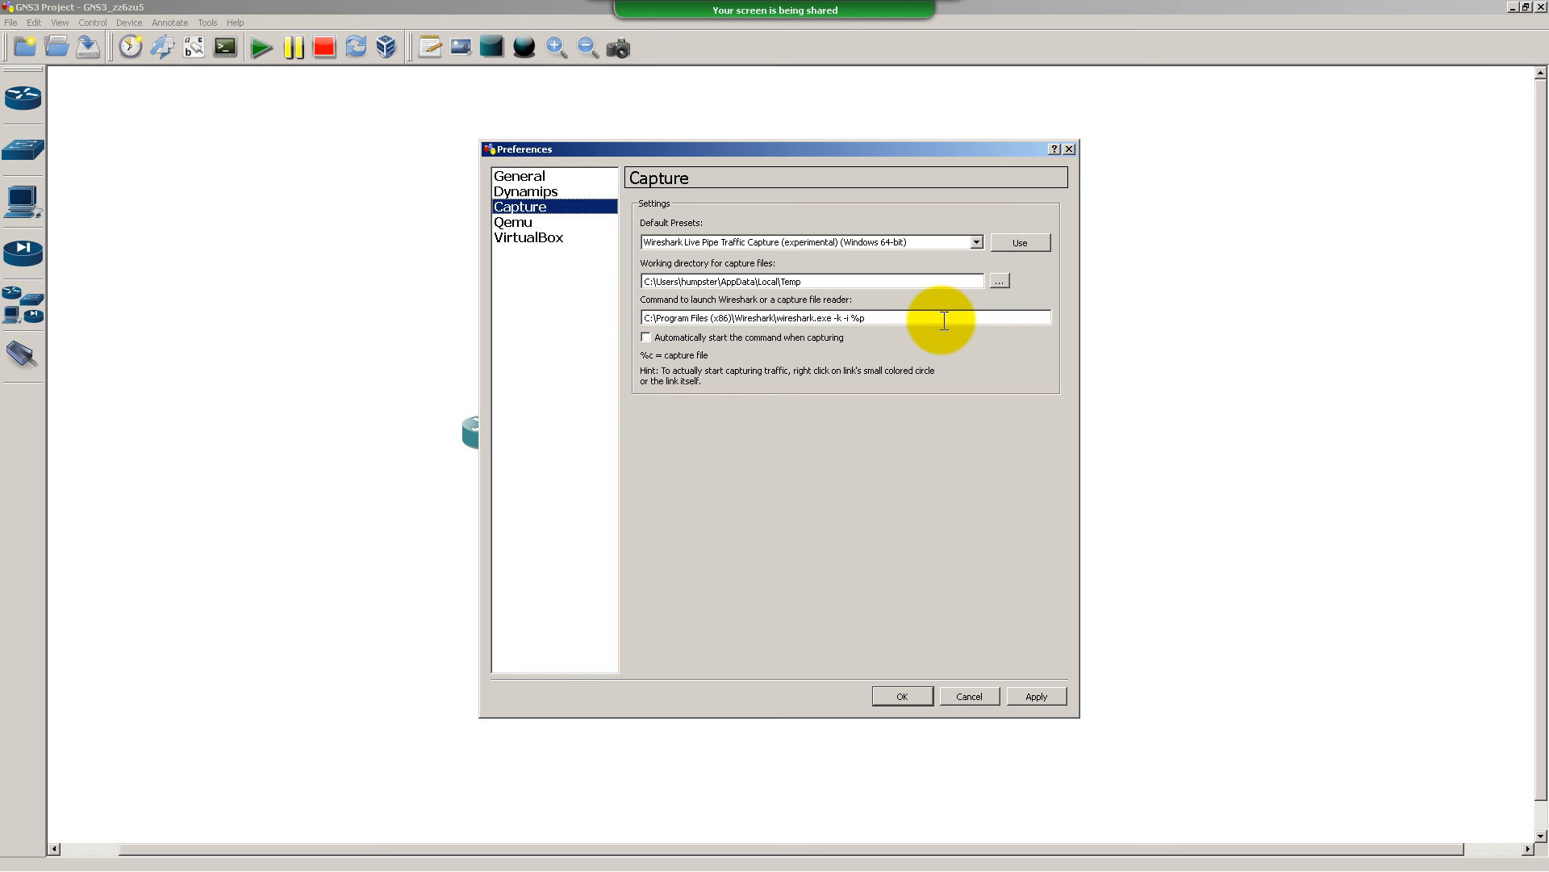
Highlight the Wireshark launch command, revisit the General and Capture preferences, and cancel the dialog without changes
left_click_drag(944, 321, 642, 310)
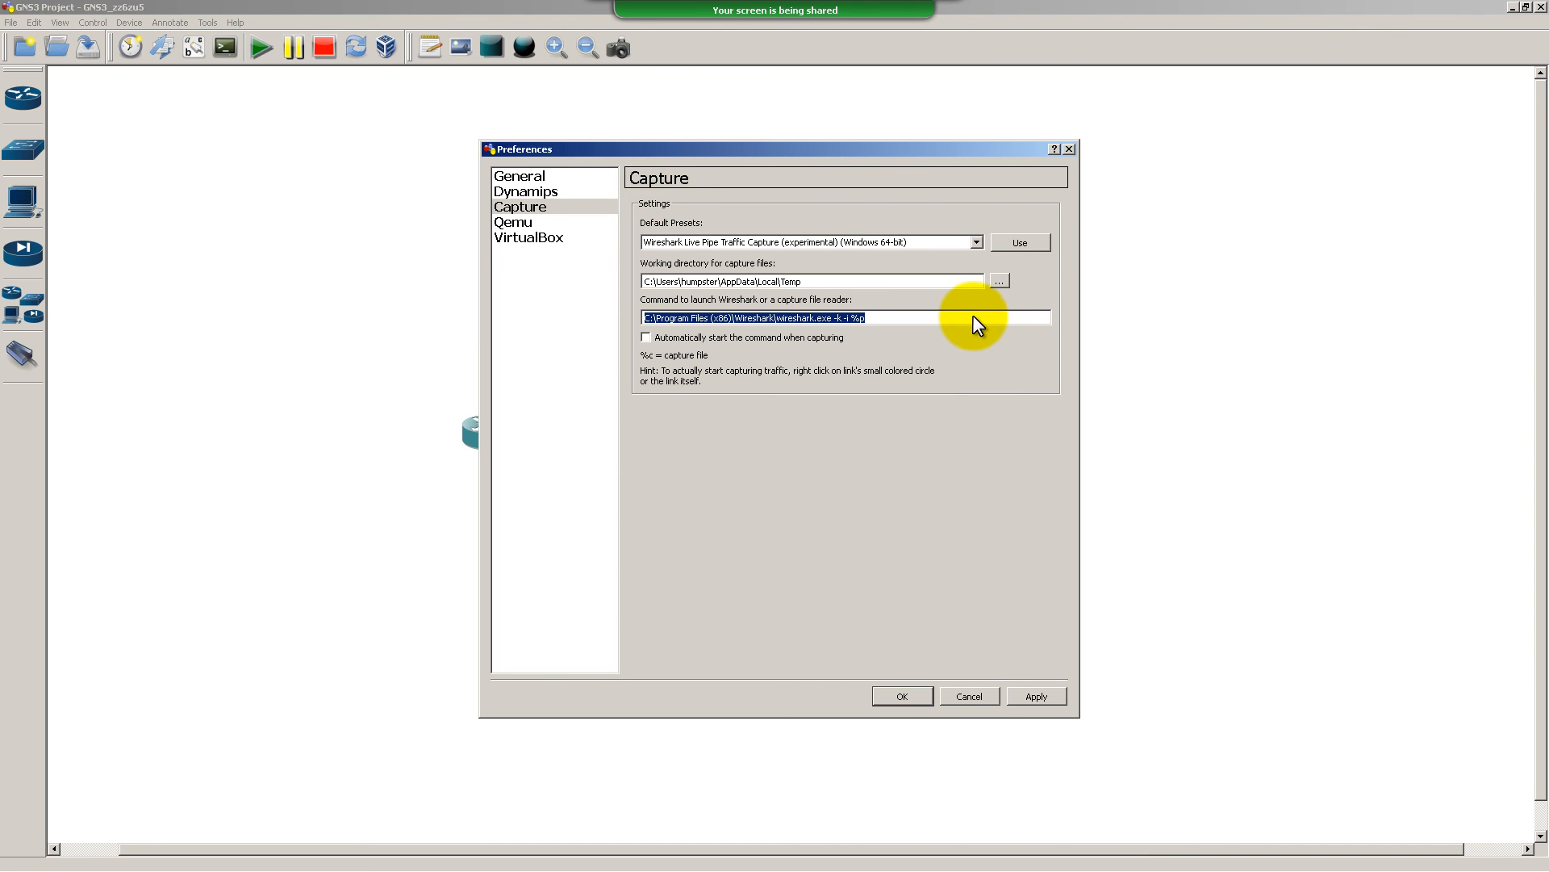
left_click(524, 176)
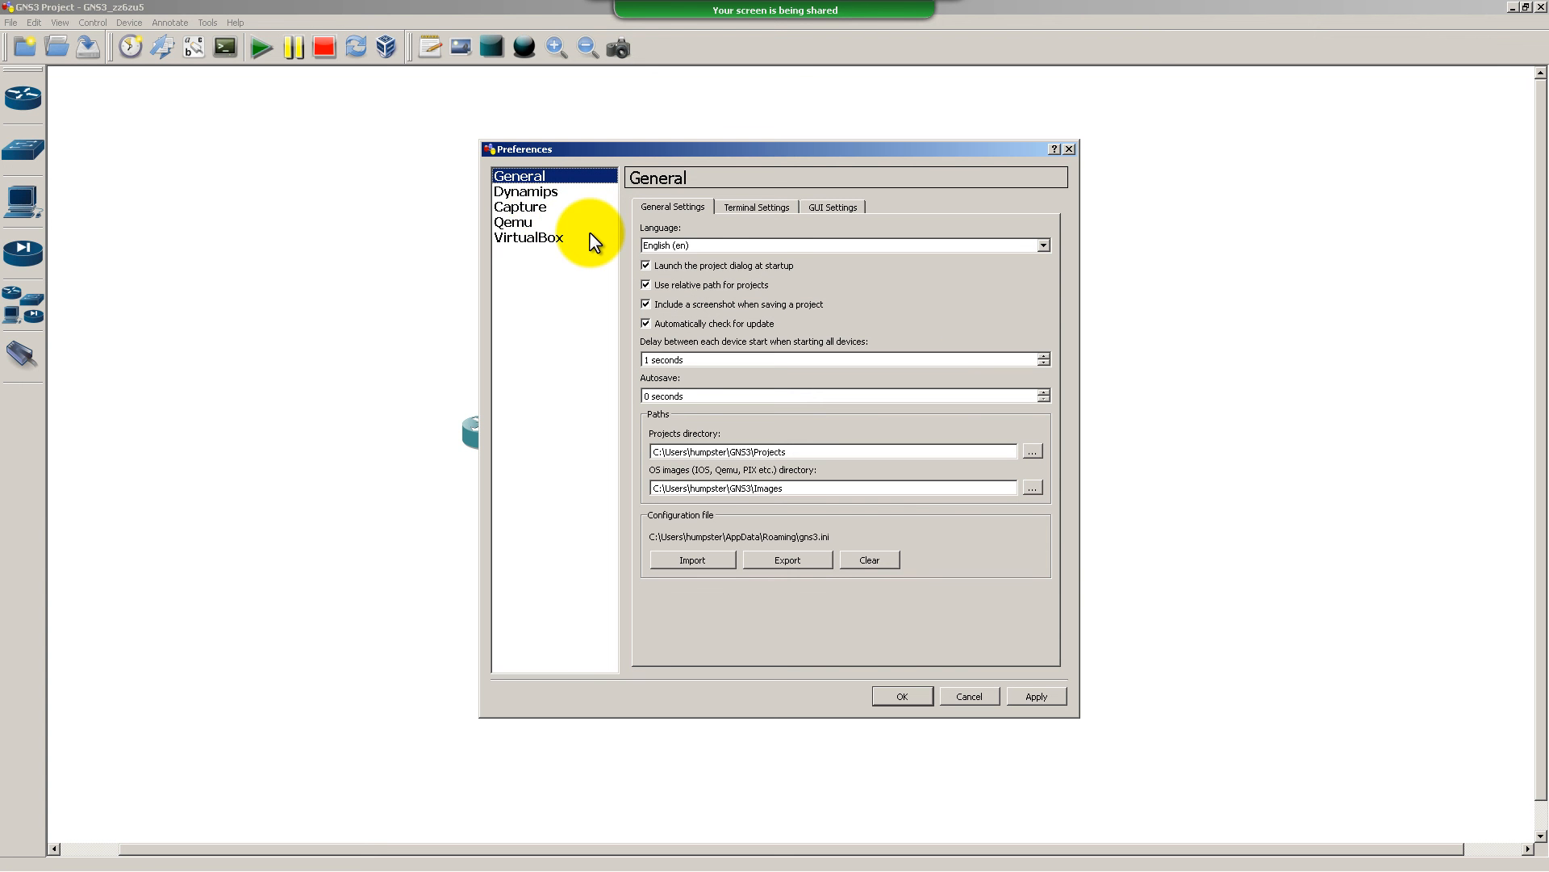
left_click(519, 207)
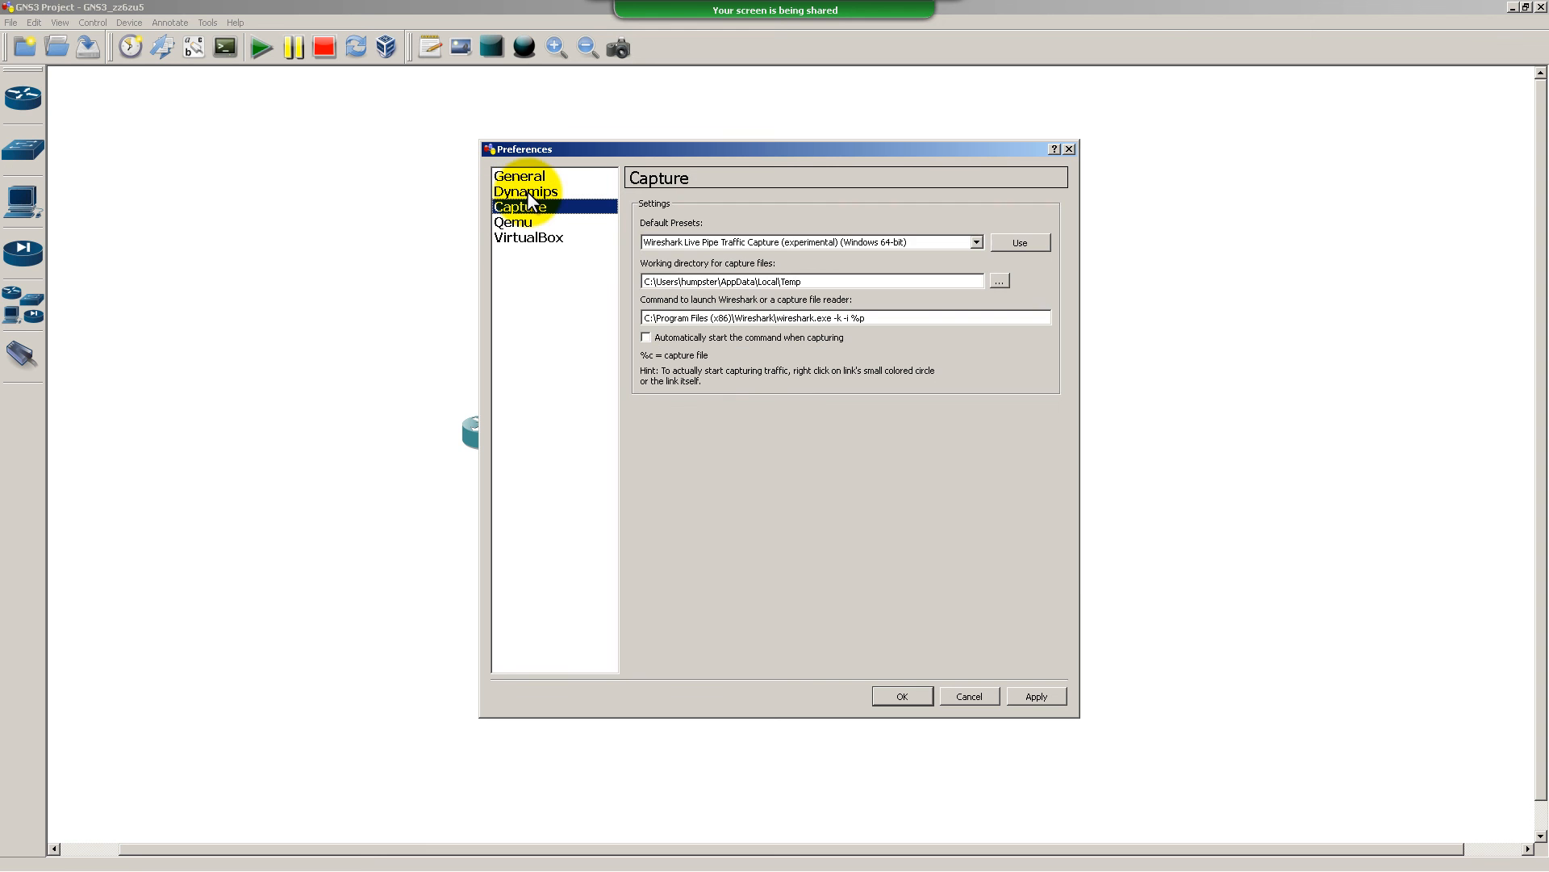
left_click(979, 695)
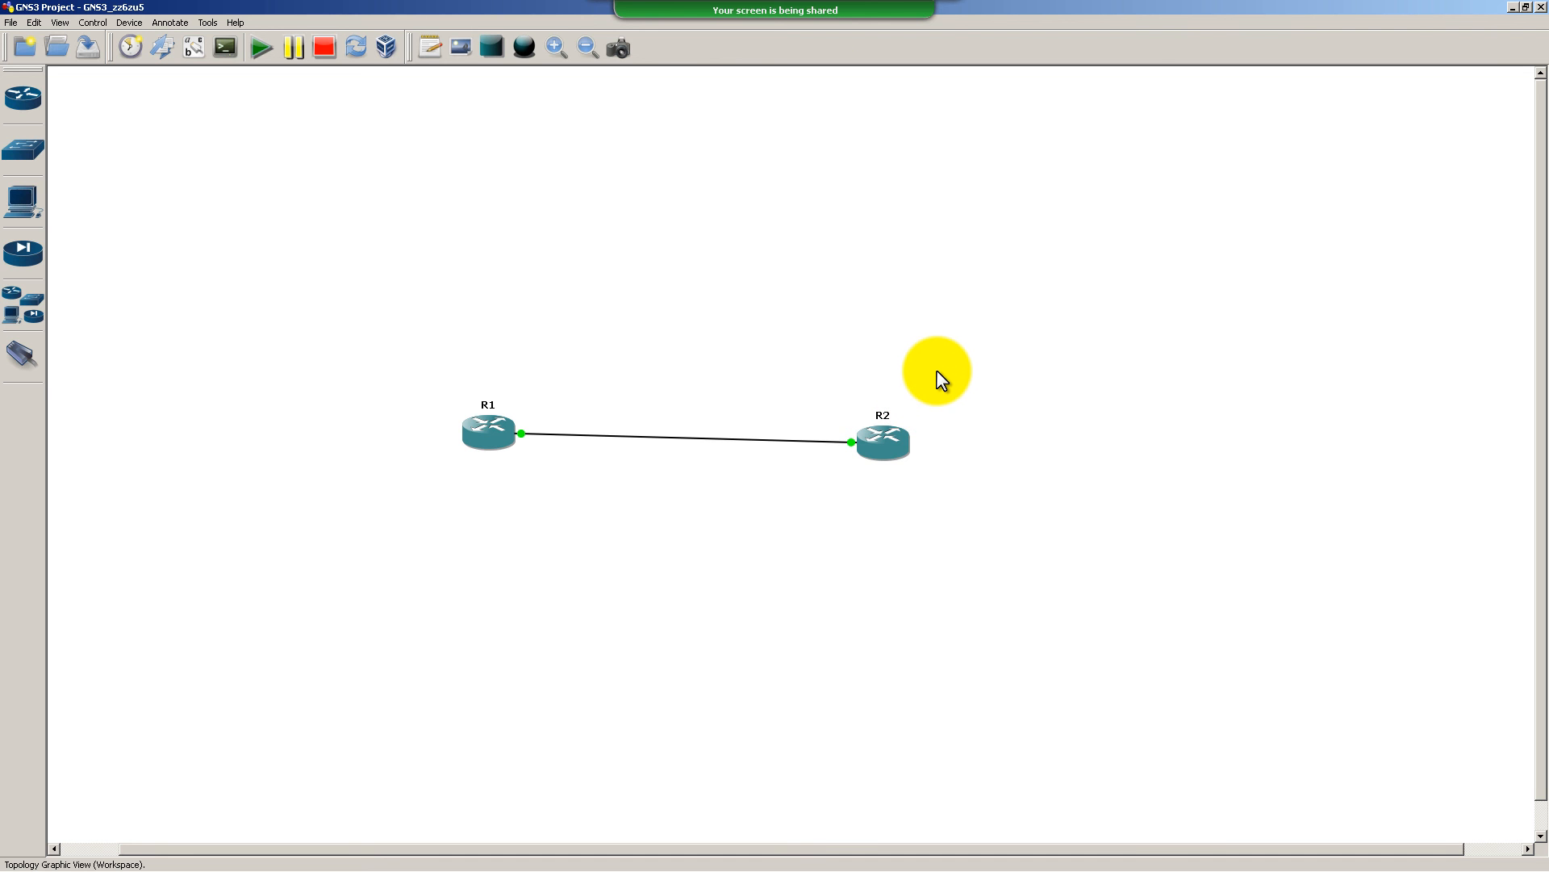
Bring back the live Wireshark capture window and move it aside so both routers in the topology can be seen
key("alt+Tab")
key("alt+Tab")
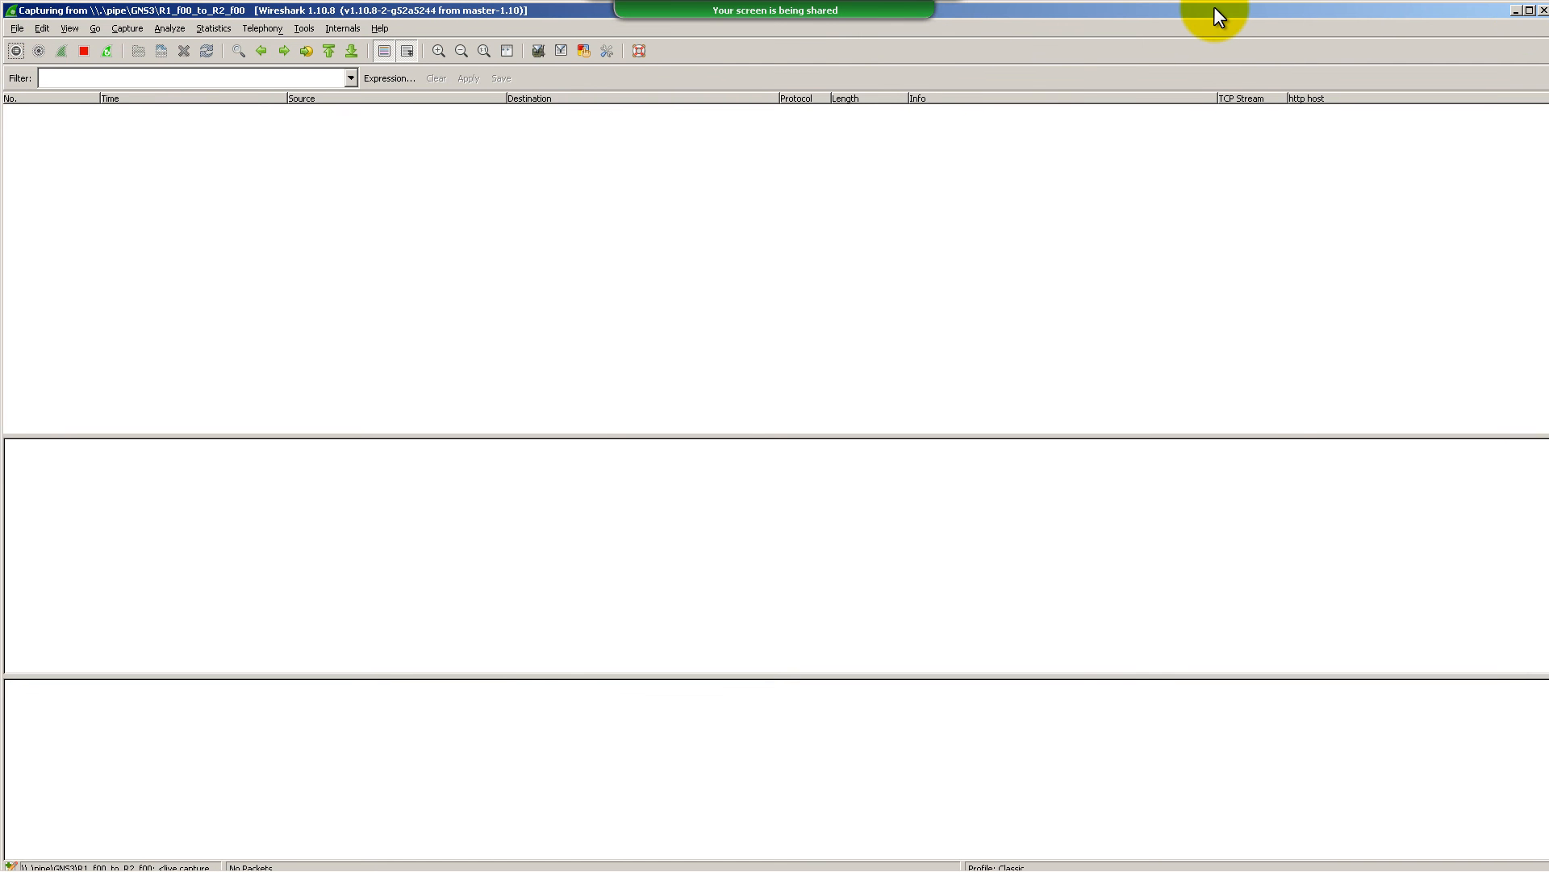
left_click_drag(1274, 436, 1274, 421)
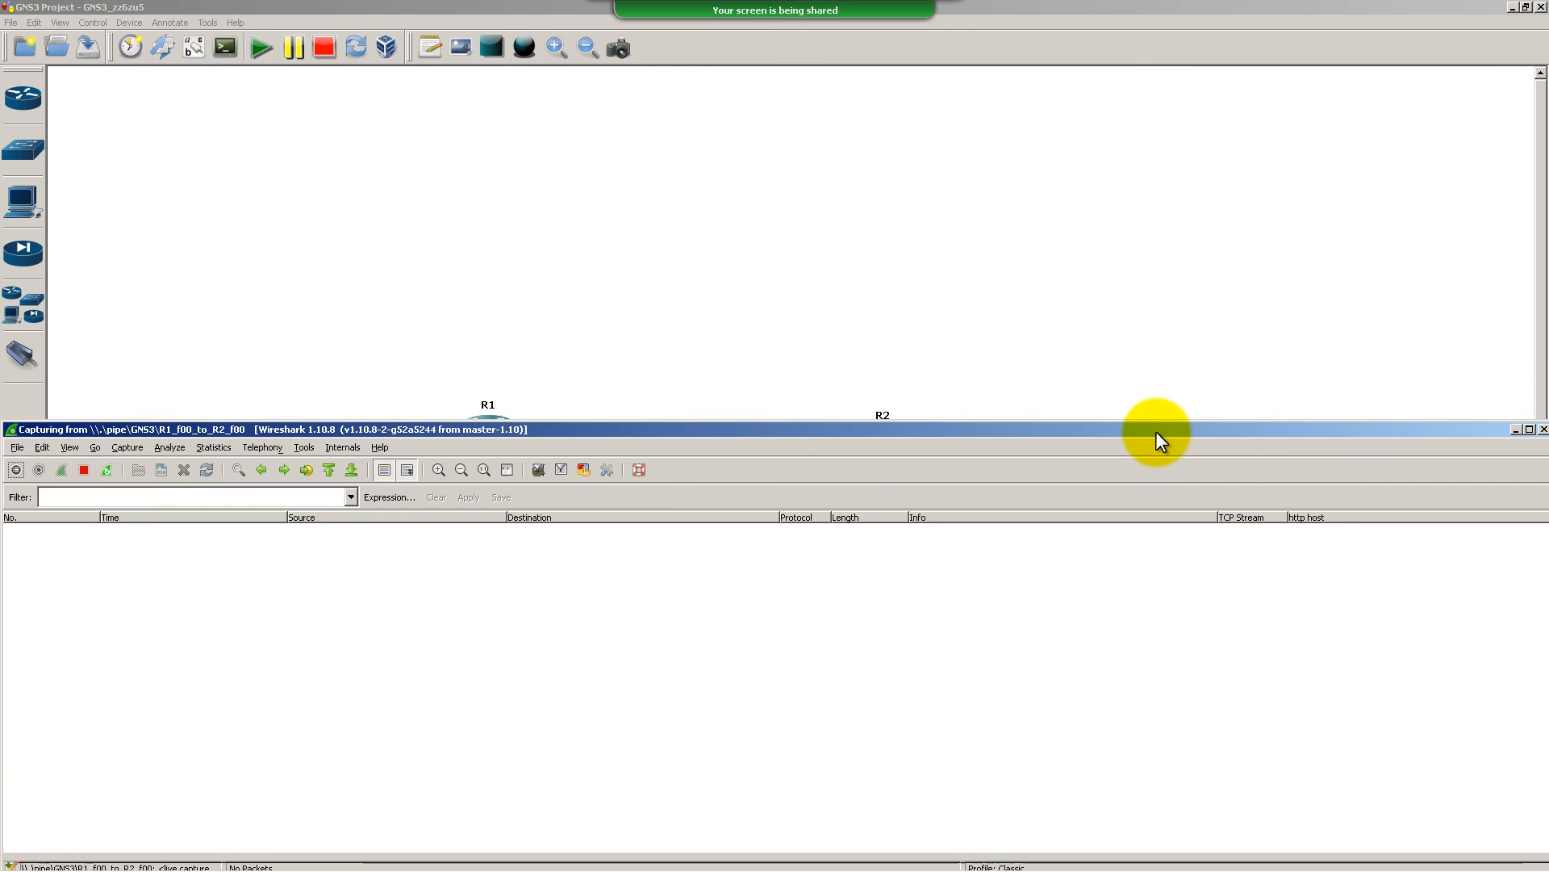
left_click_drag(1156, 431, 1545, 347)
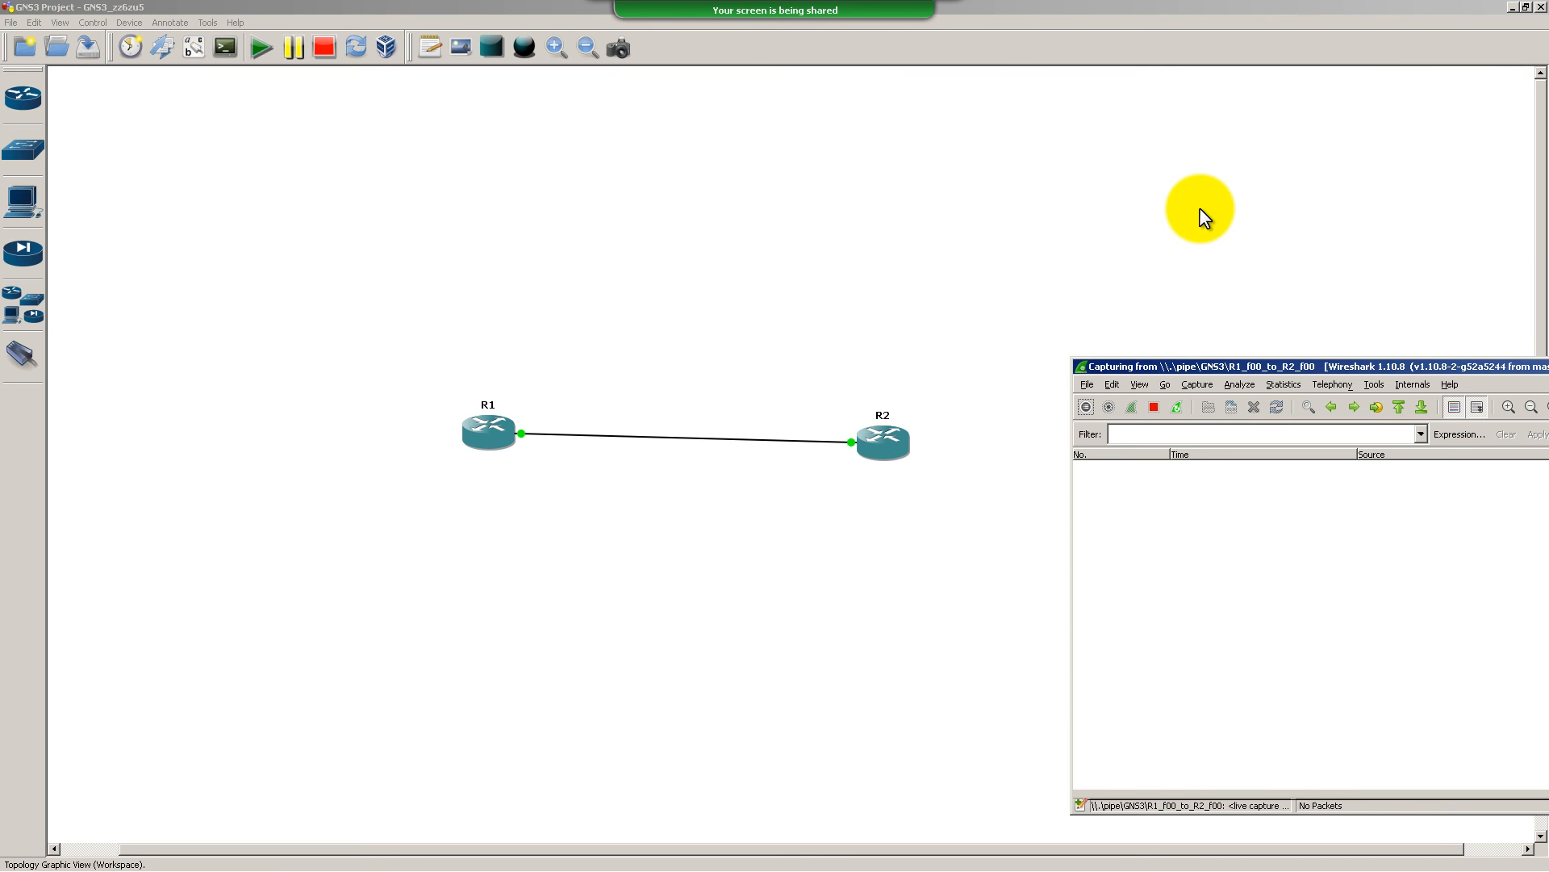
Switch to the R1 console and enable its link interface with "conf t", "int fast 0/0" and "no shut"
key("alt+Tab")
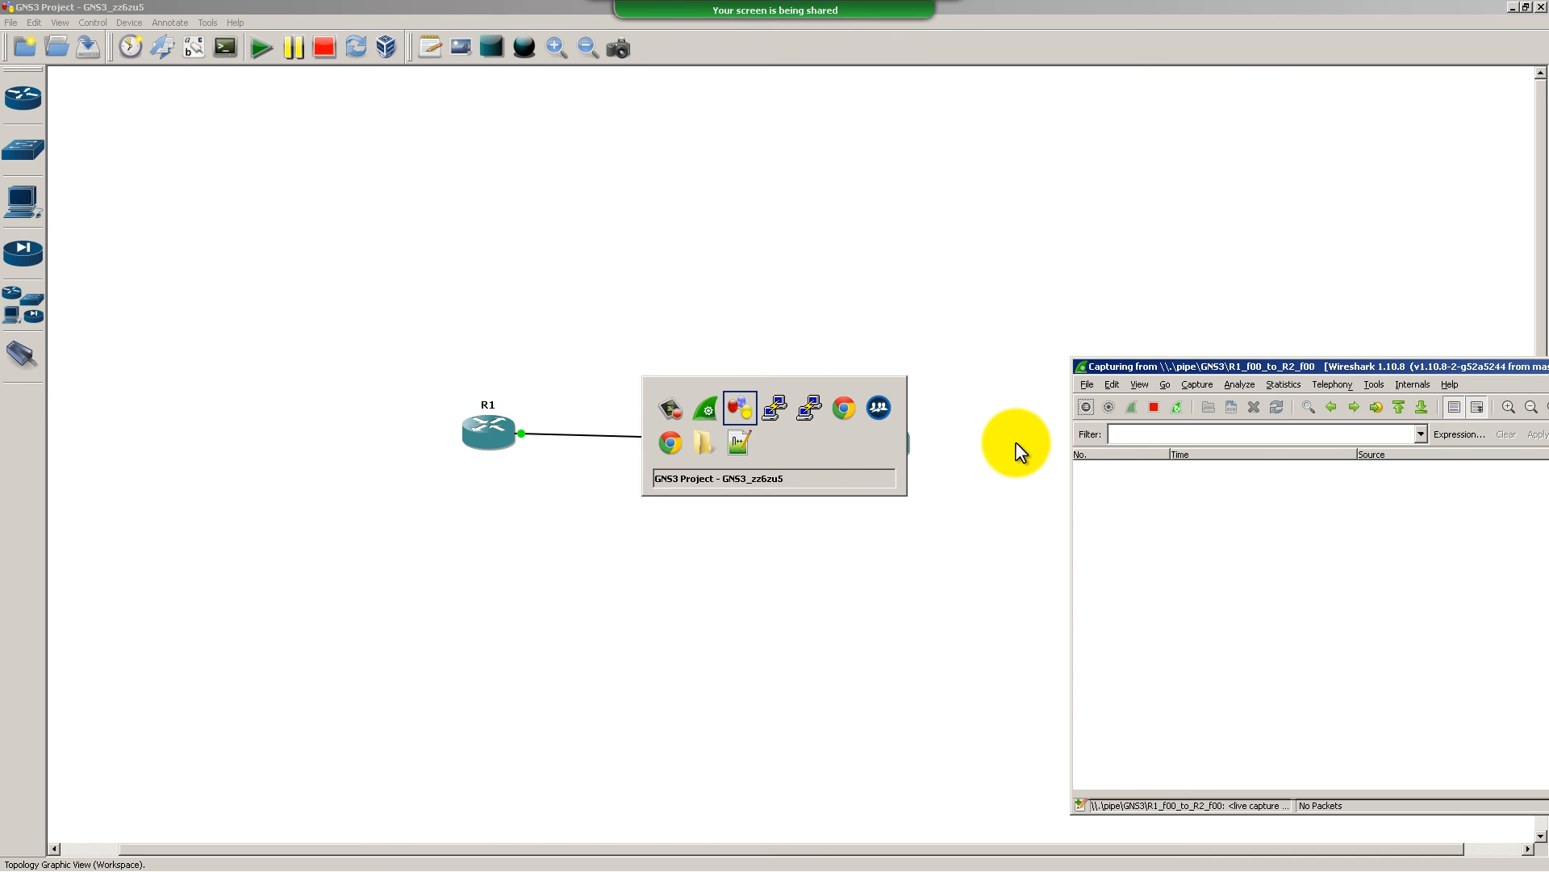
key("alt+Tab")
key("alt+Tab")
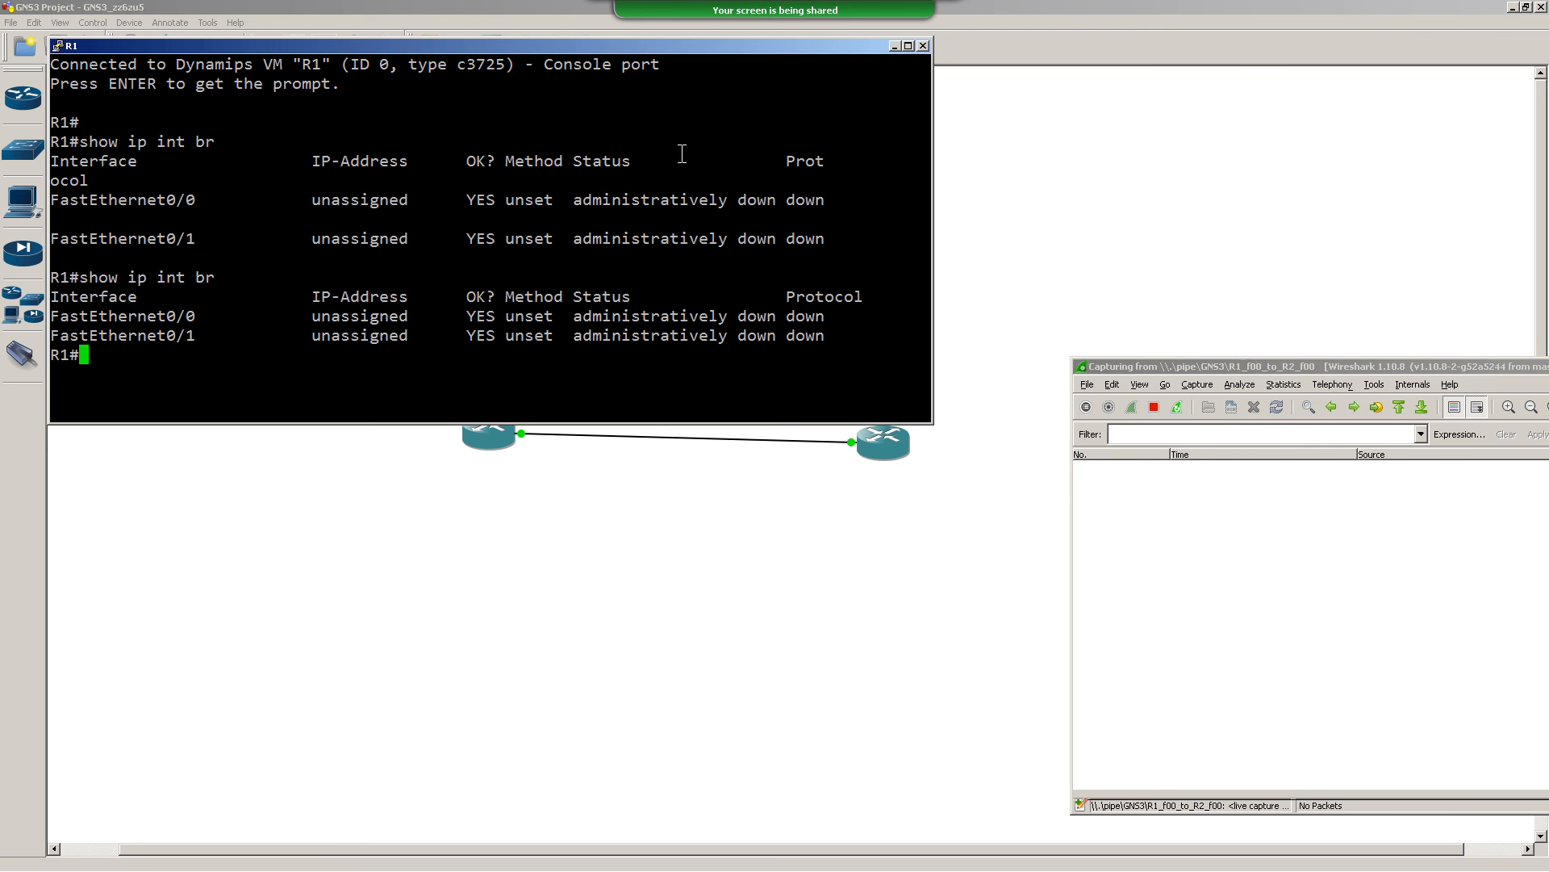
left_click_drag(678, 154, 683, 157)
type("conf t")
key("Return")
type("int f")
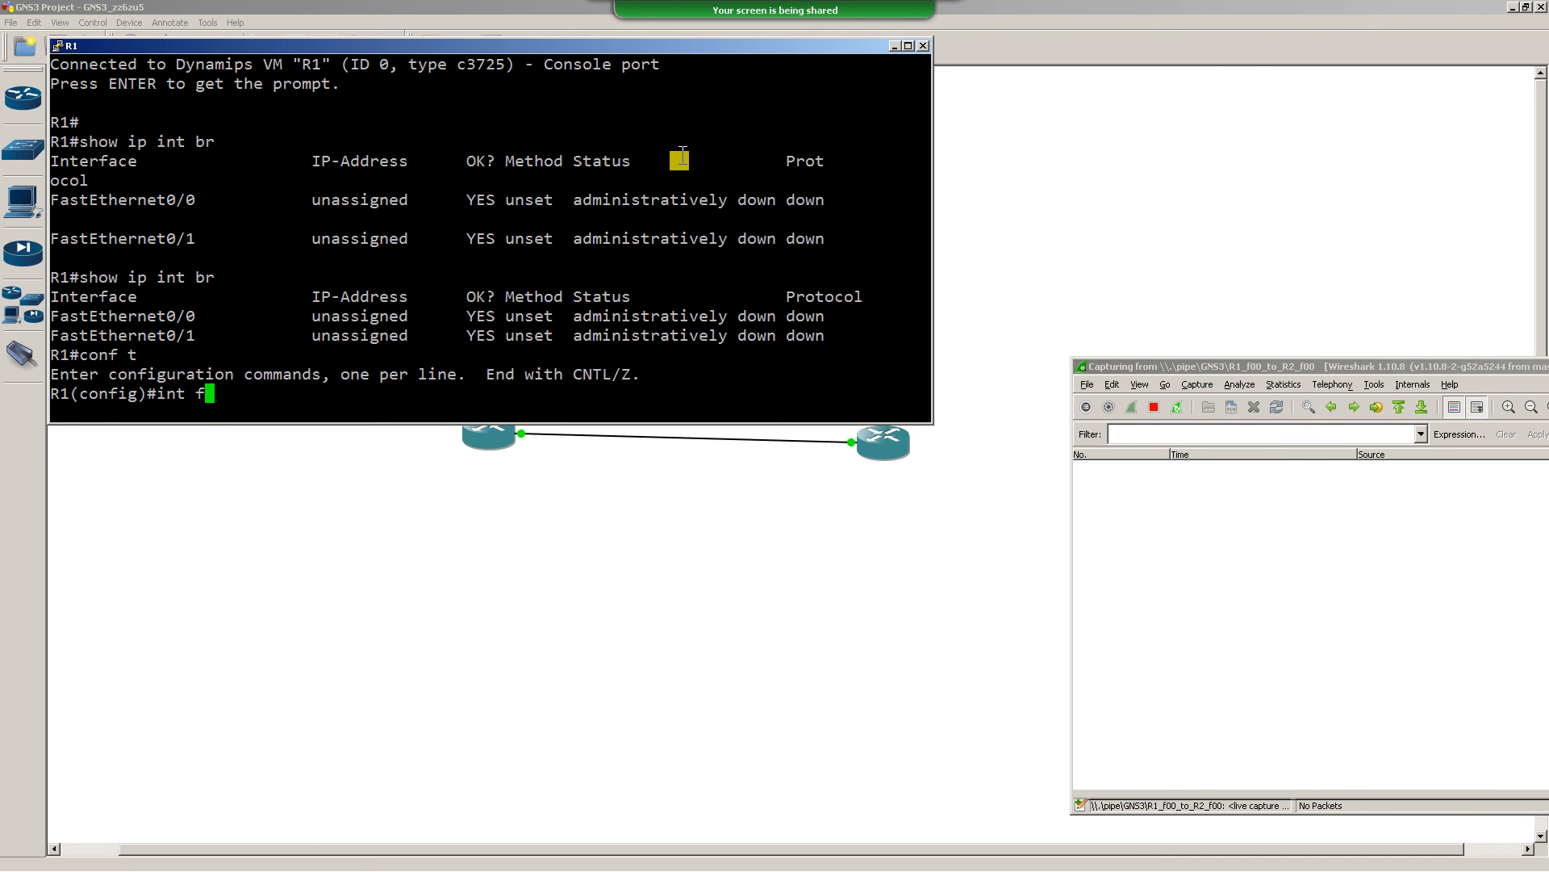
type("ast 0/0")
key("Return")
type("no shu")
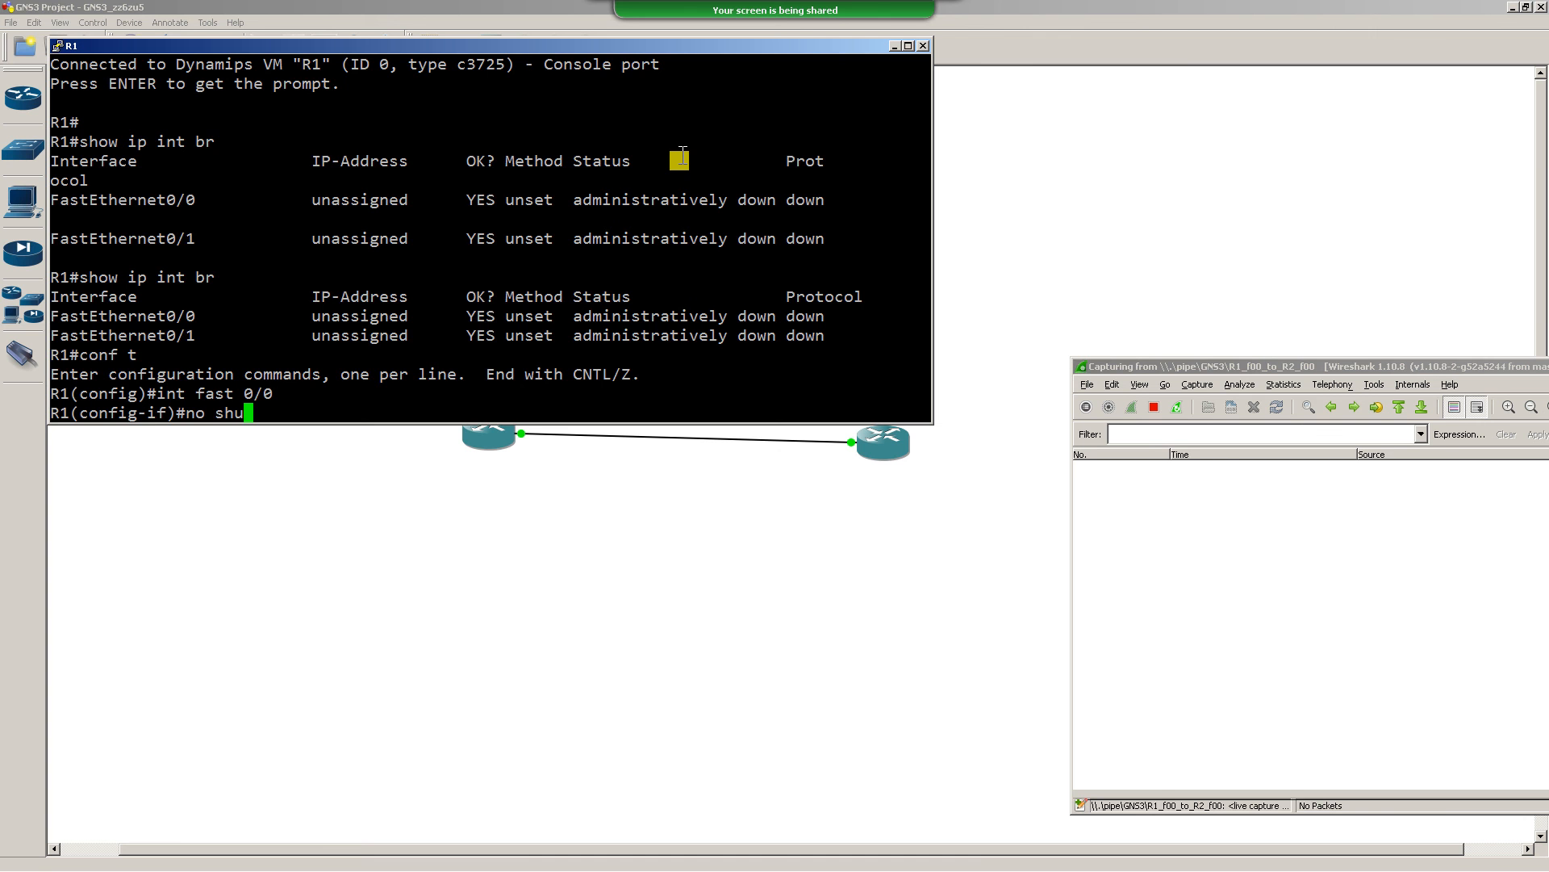
type("t")
key("Return")
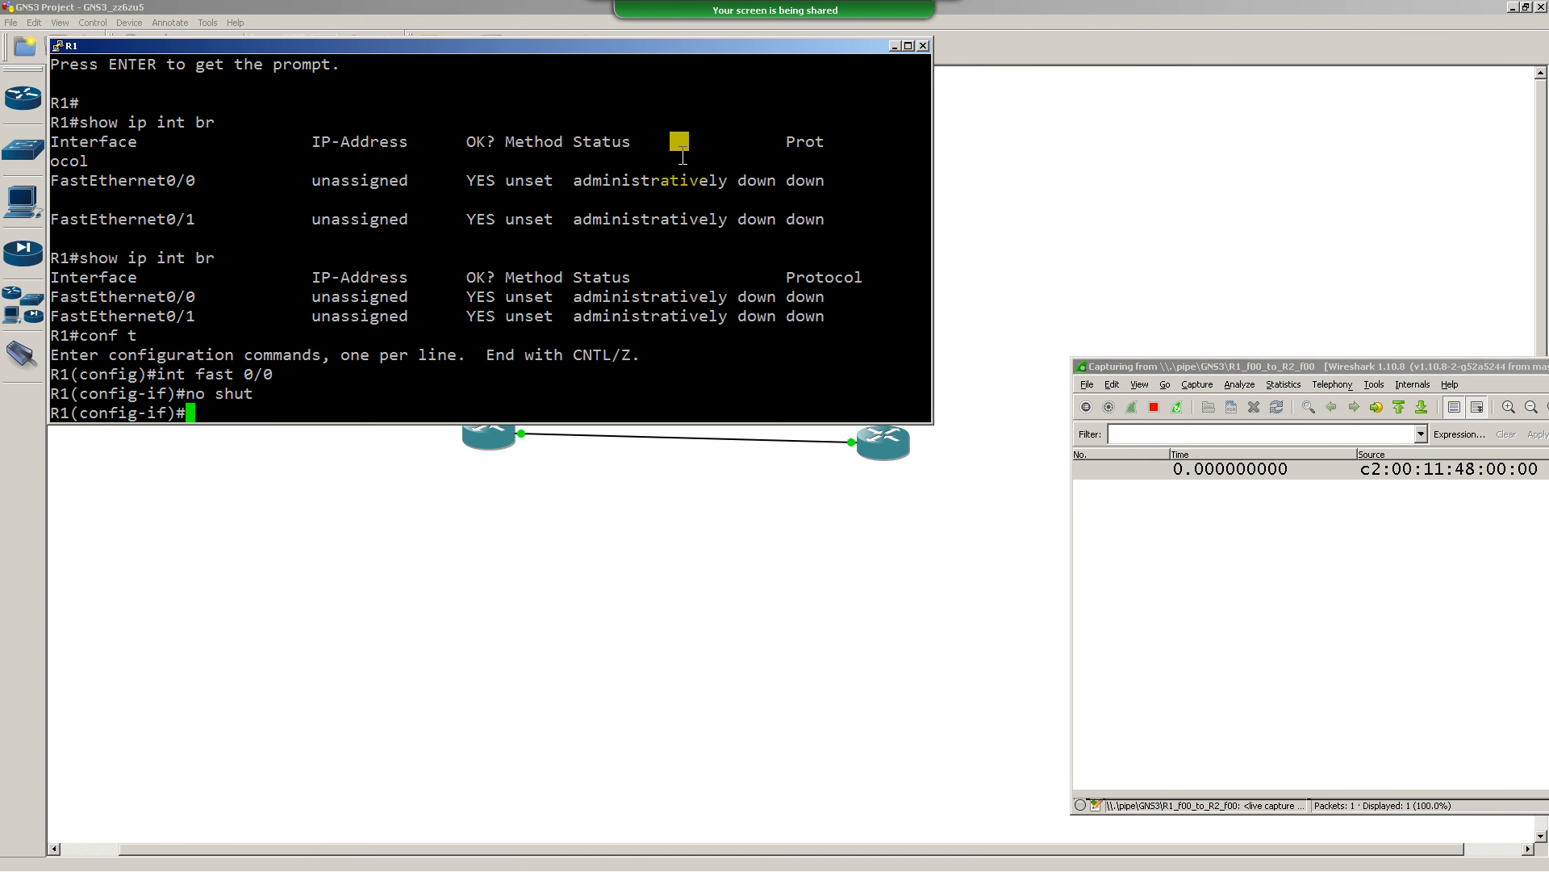
Bring the live Wireshark capture to the front, maximize it, and narrow the No. column in the packet list
left_click(1209, 405)
left_click_drag(915, 323, 195, 389)
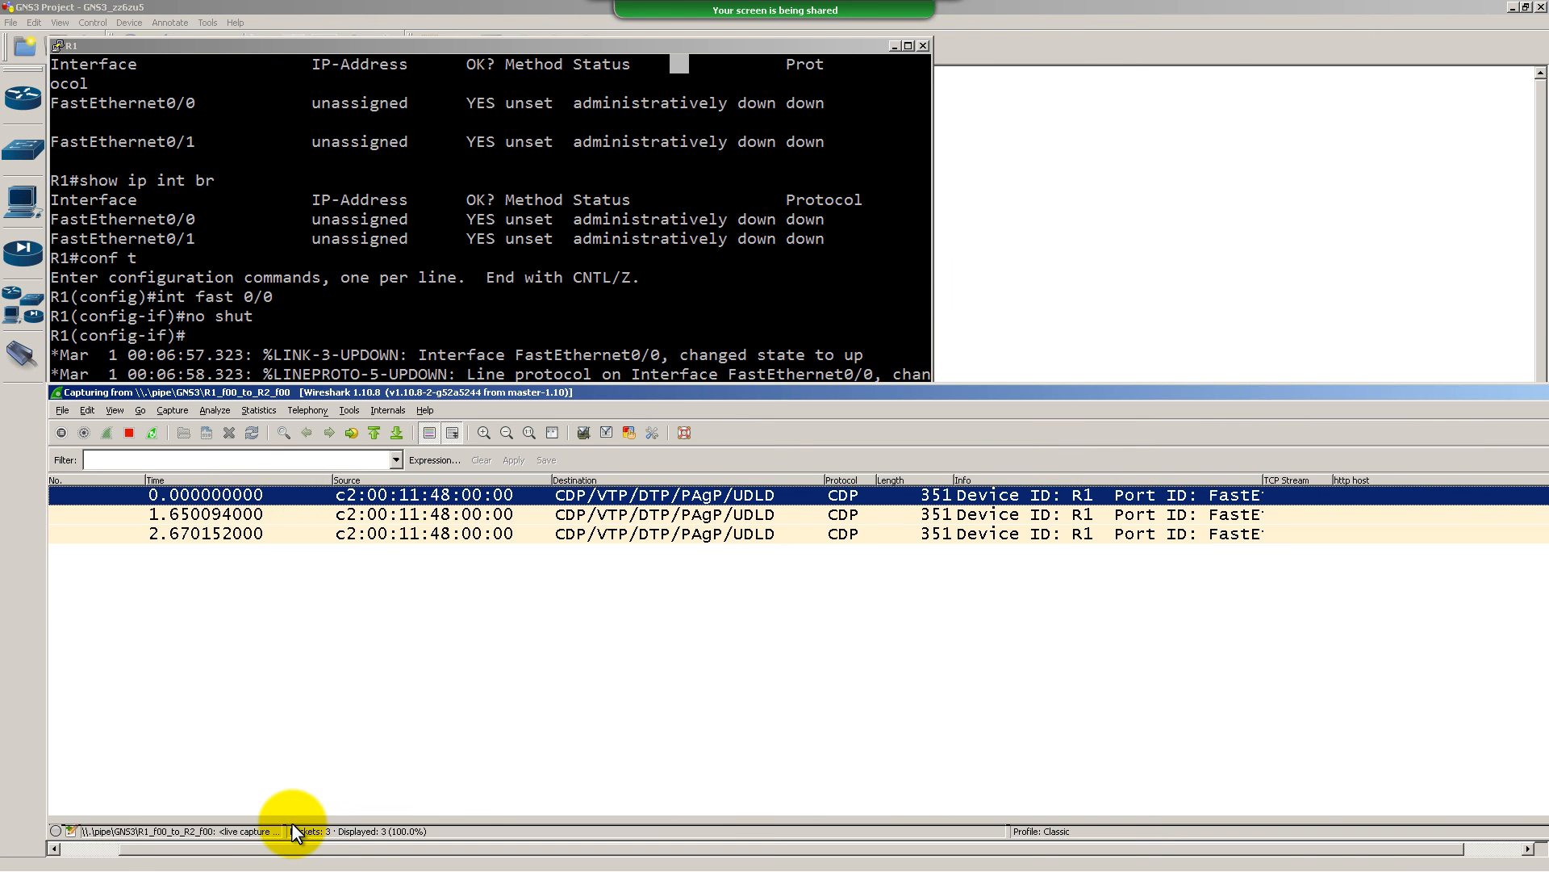
left_click(107, 853)
key("alt+Tab")
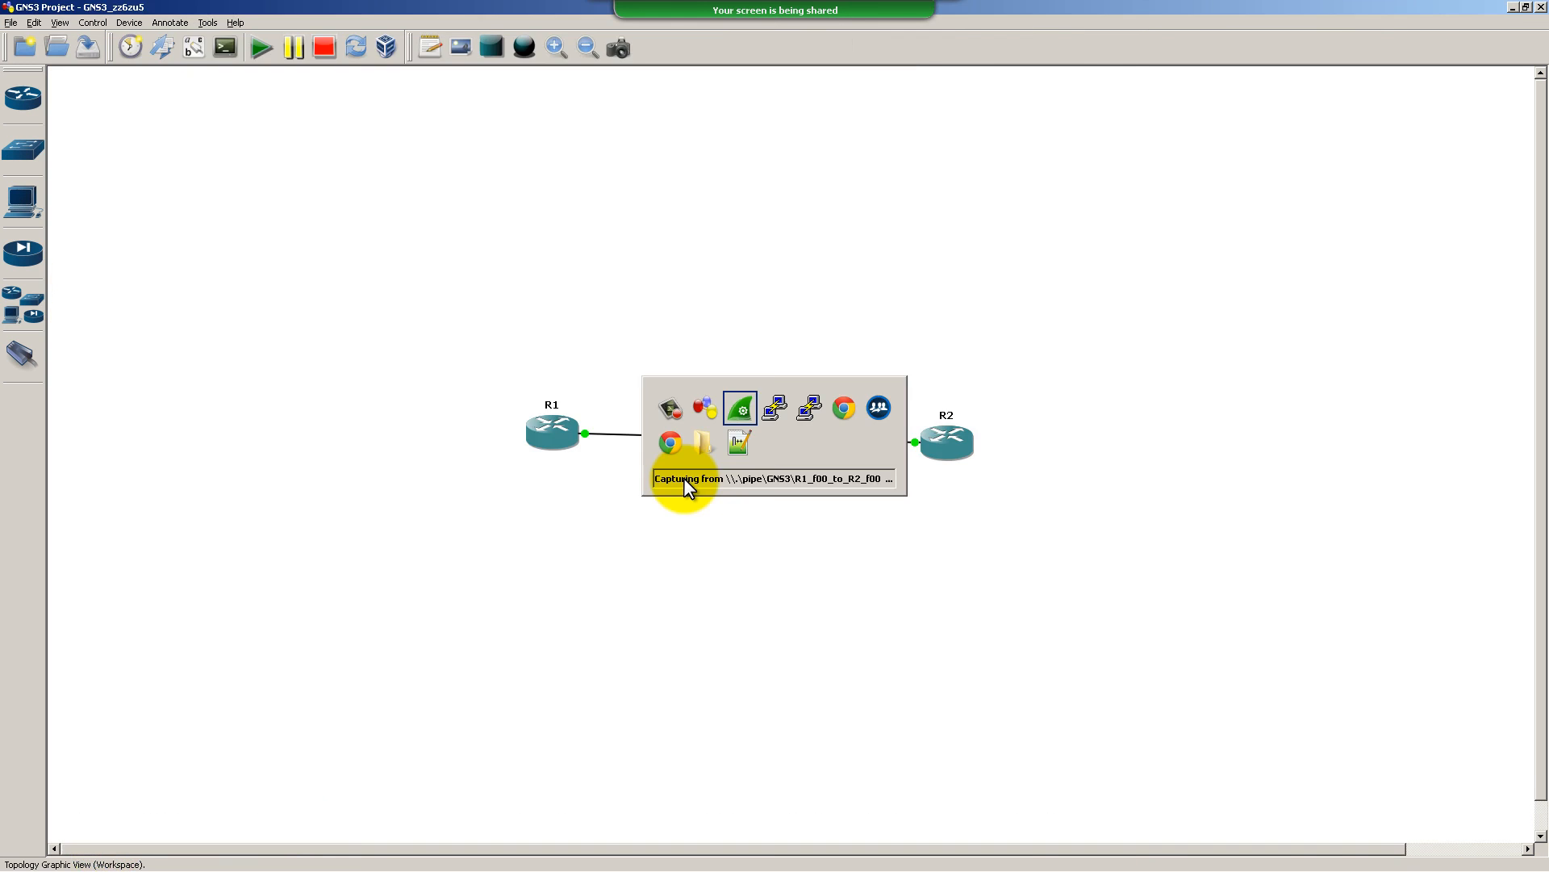
double_click(727, 389)
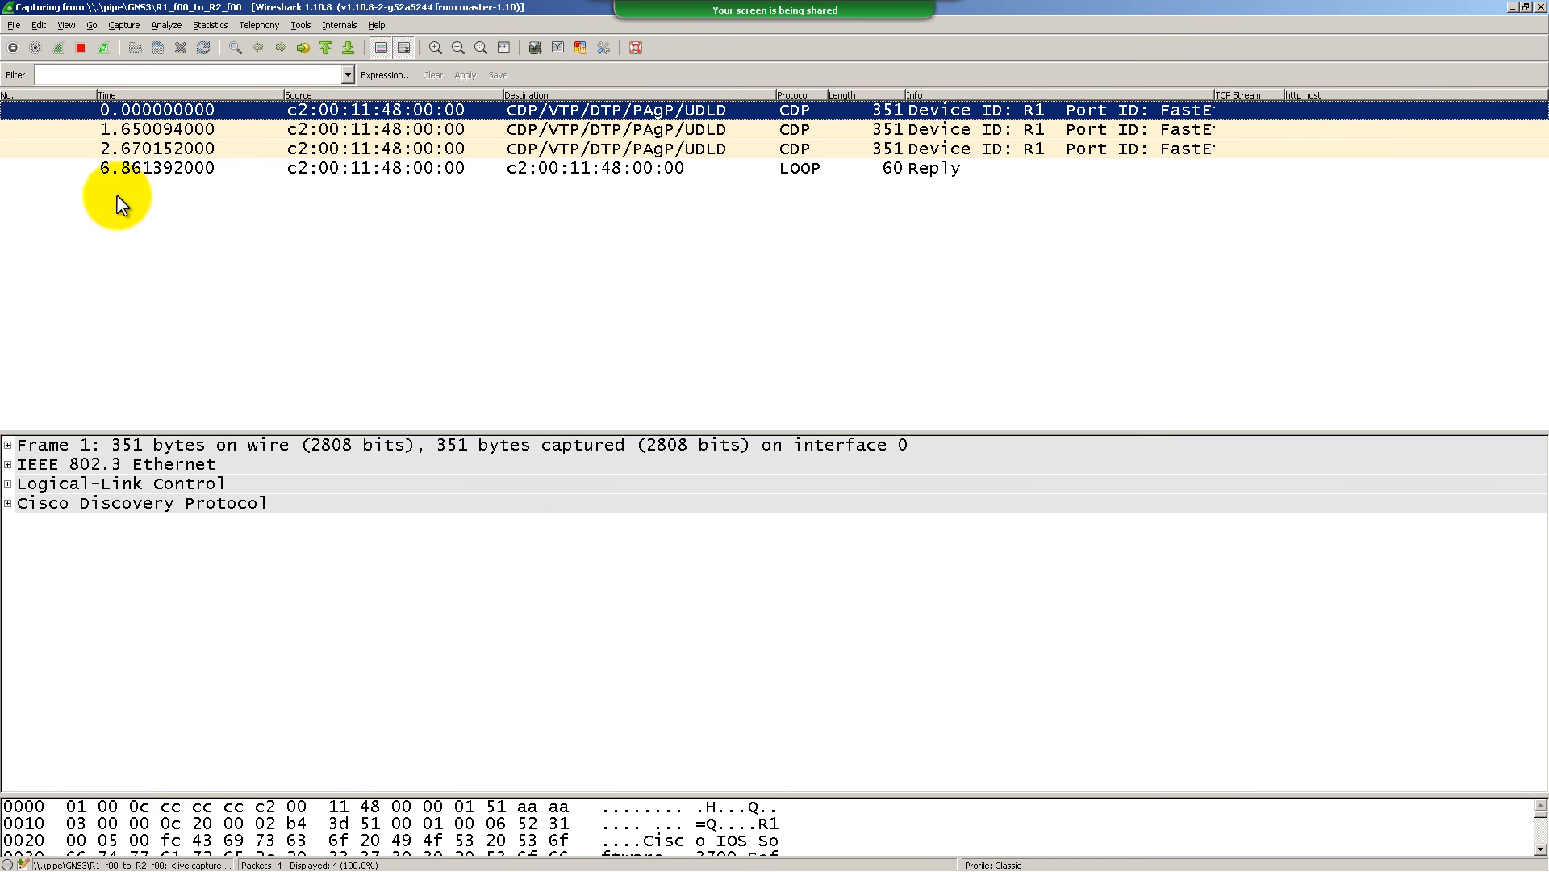
left_click_drag(96, 94, 42, 95)
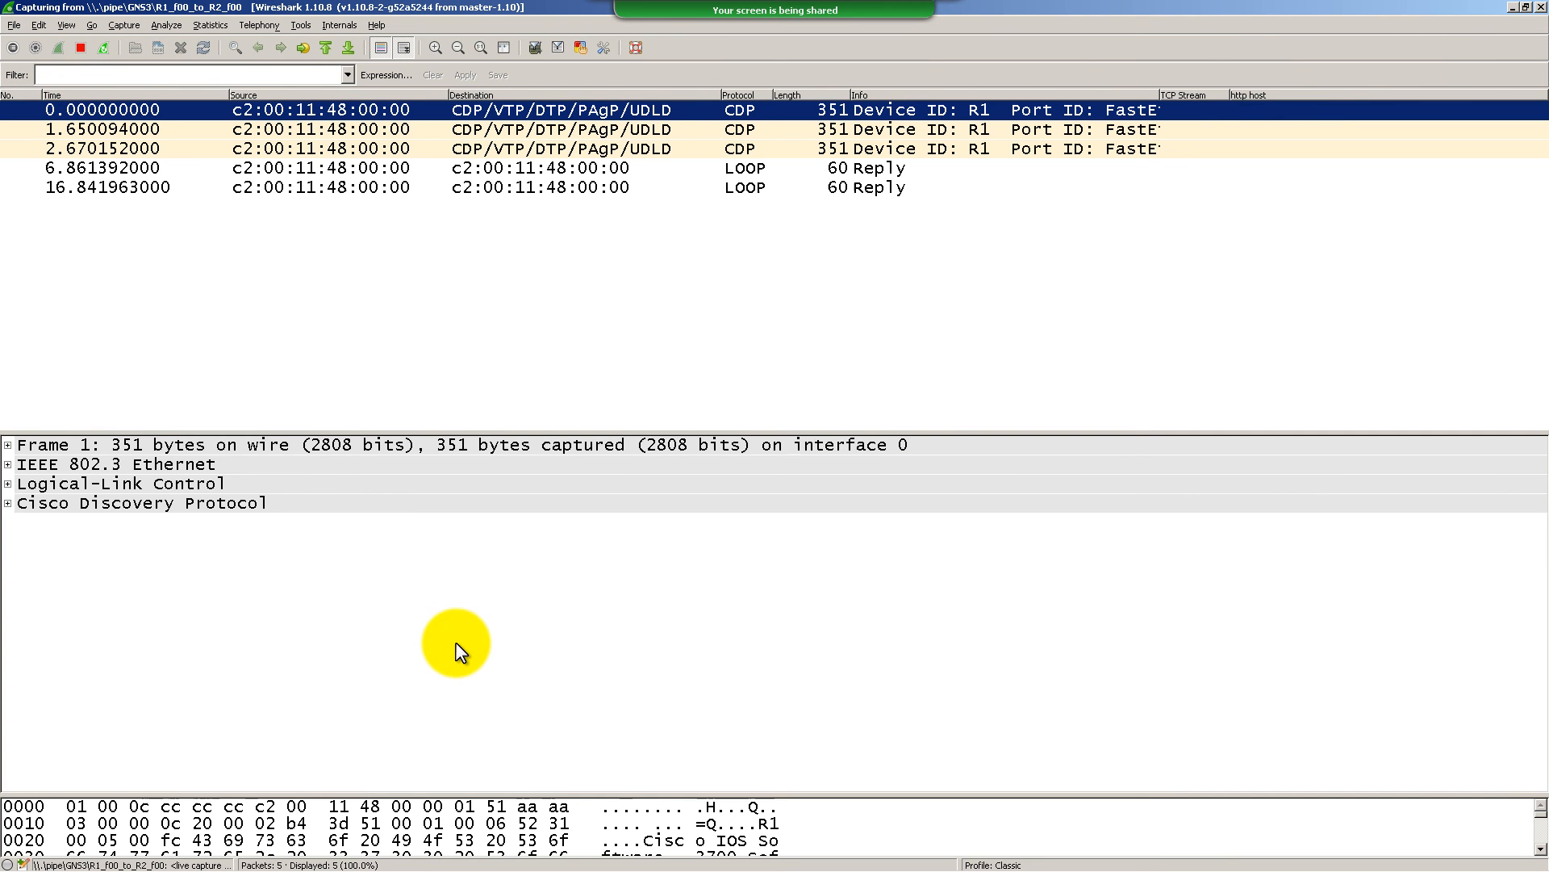
left_click(72, 96)
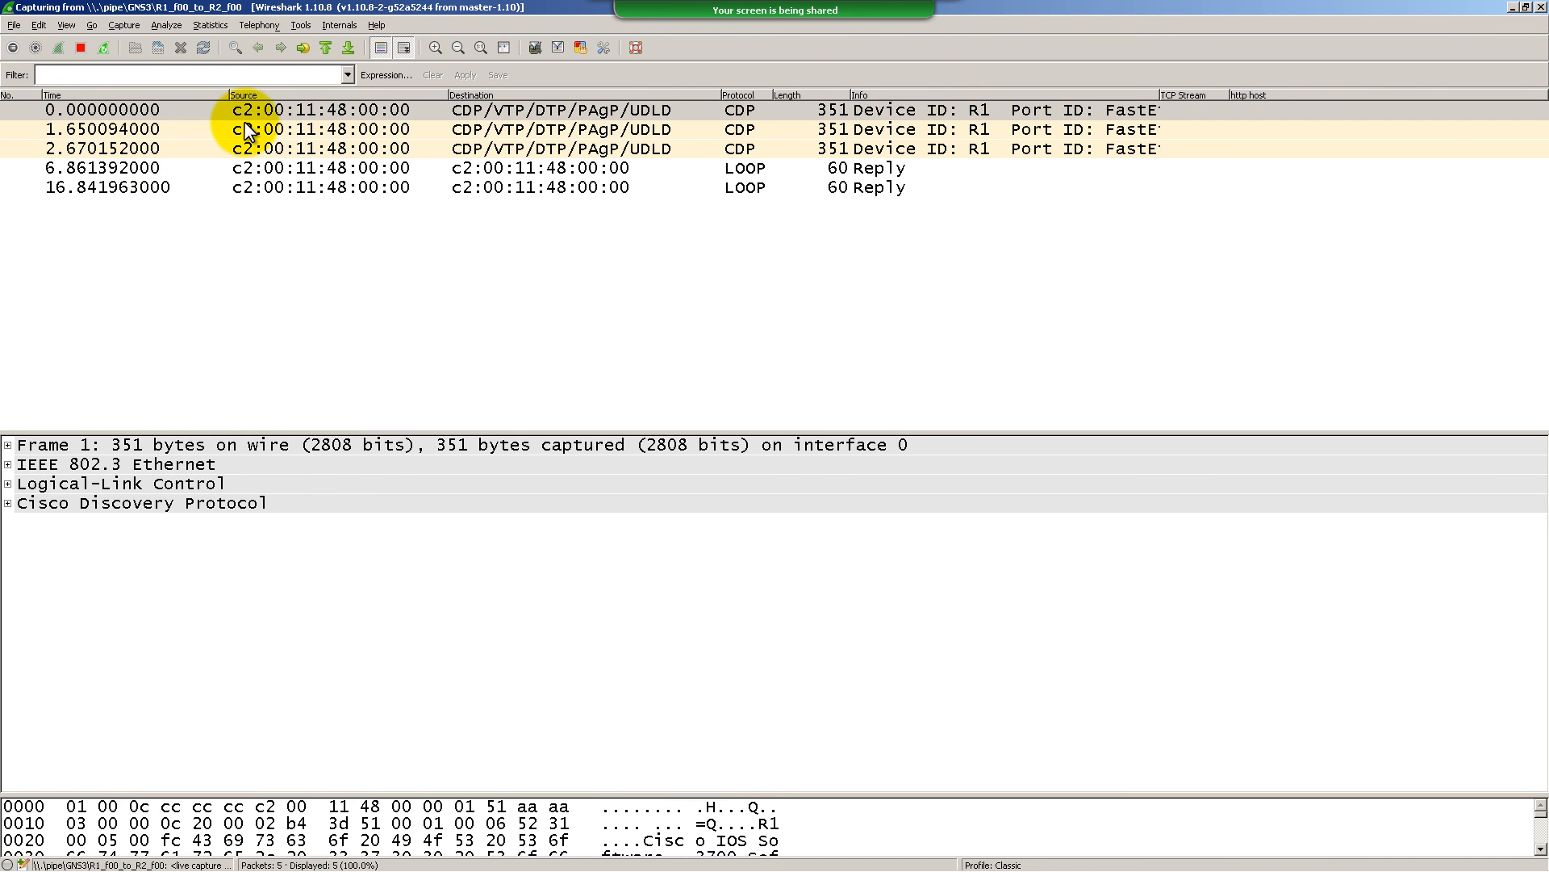
Step through the first captured CDP packets from R1 and reselect the first one
left_click(289, 111)
key("Down")
key("Down")
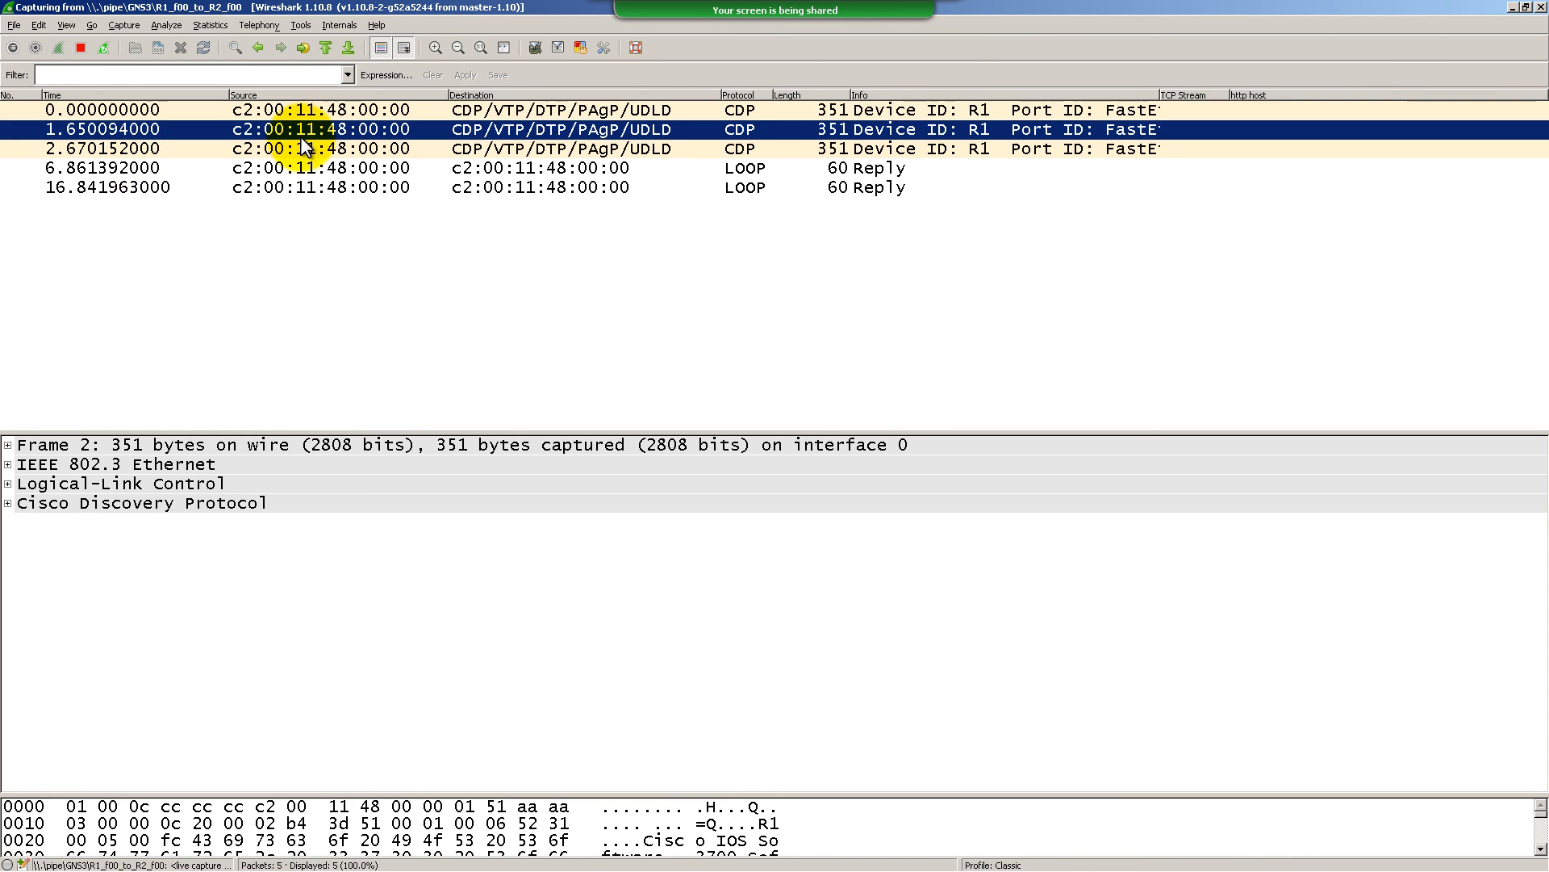
key("Up")
key("Up")
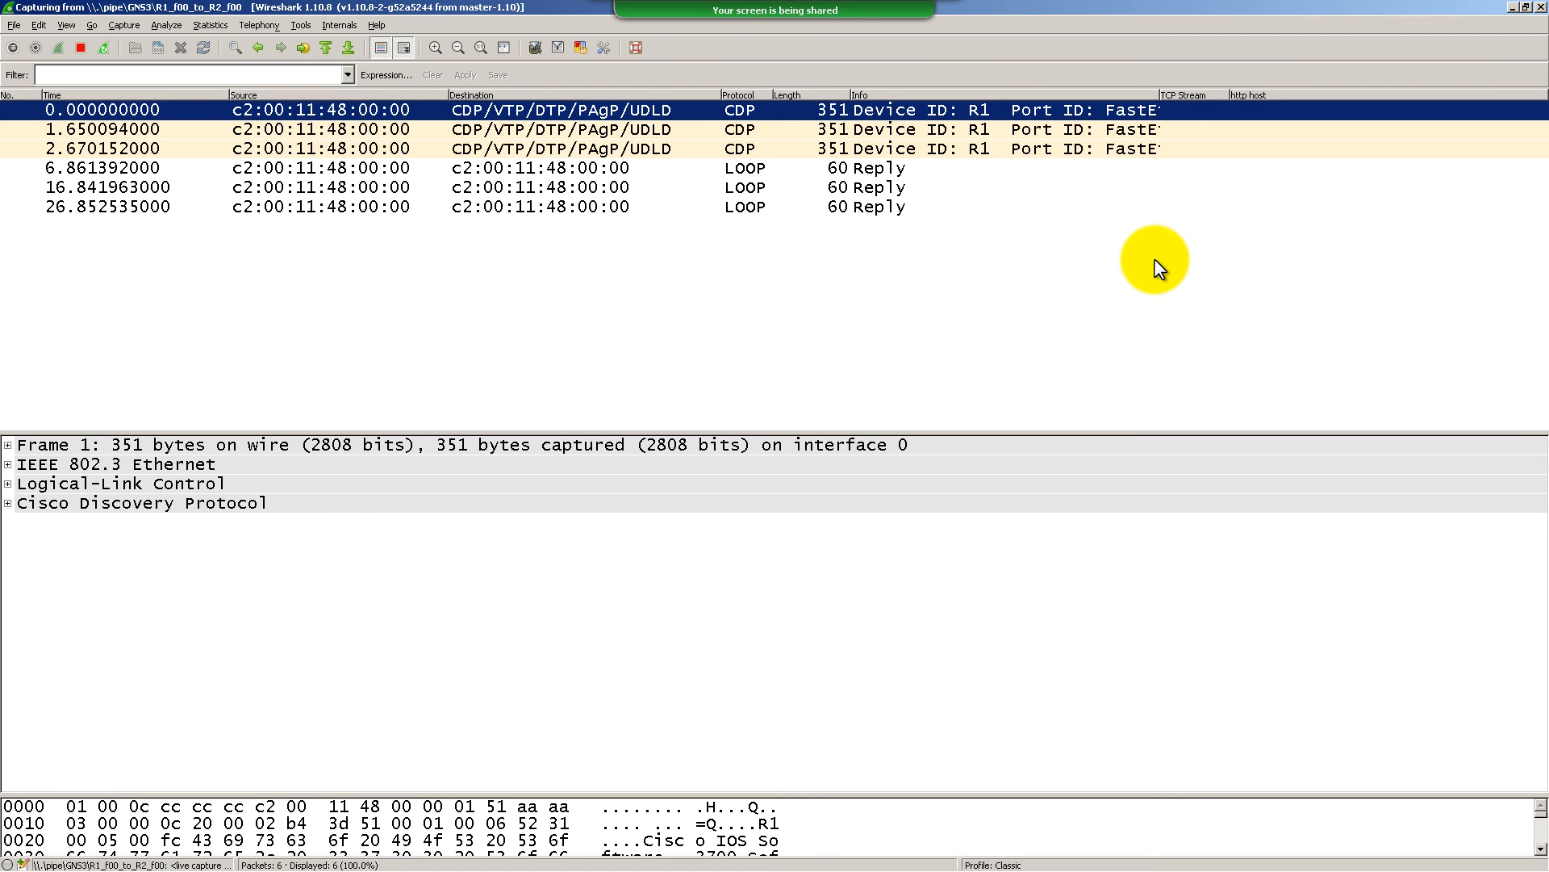
Step through the second and third CDP packets and on through the first three LOOP replies
left_click(797, 132)
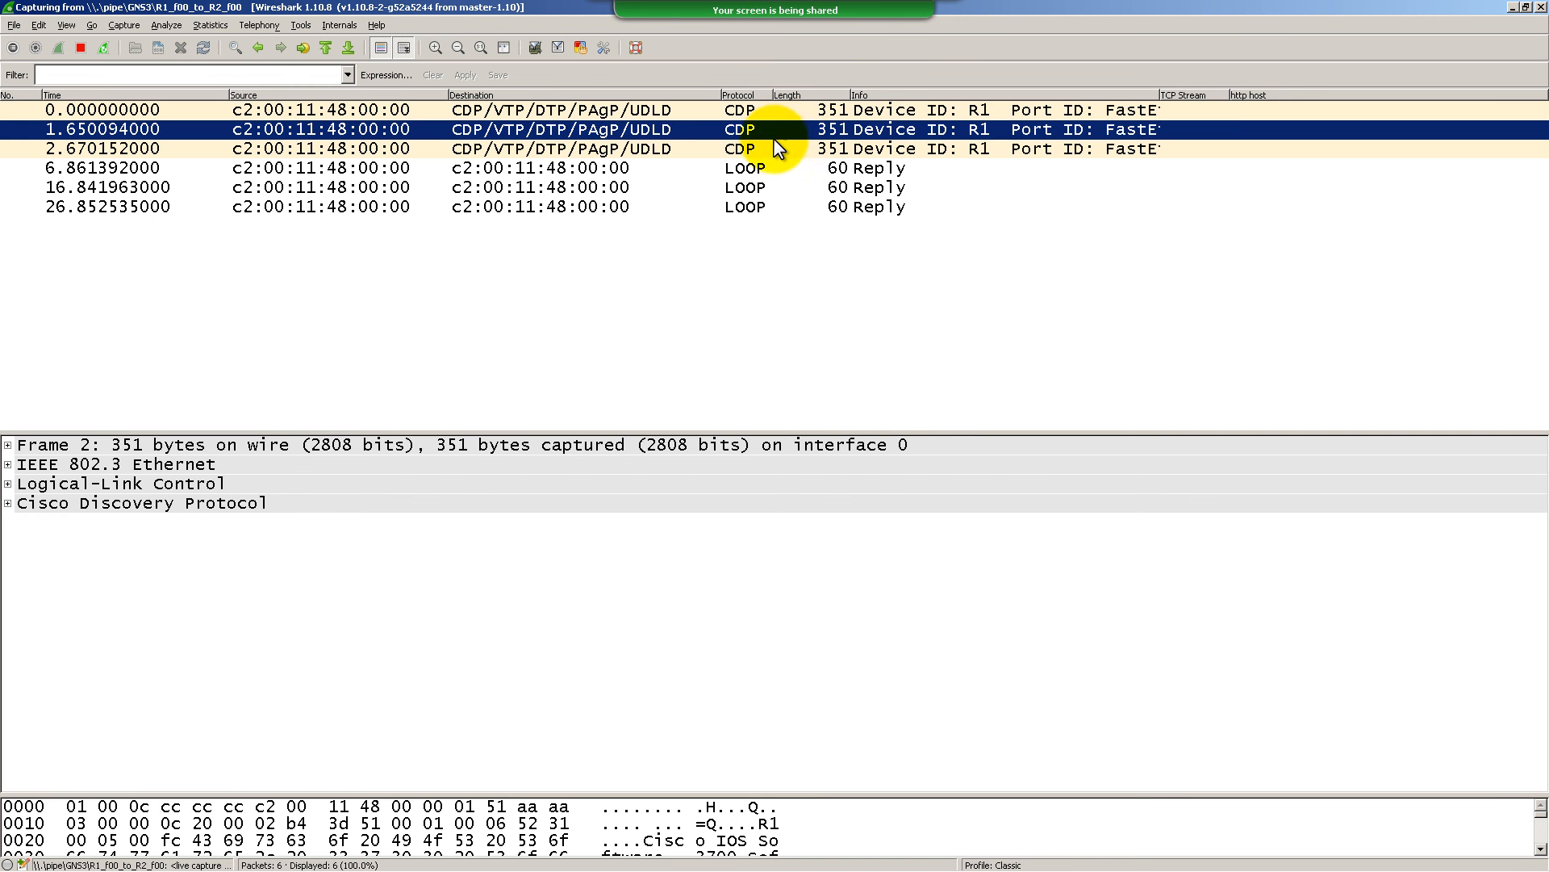
left_click(774, 145)
key("Down")
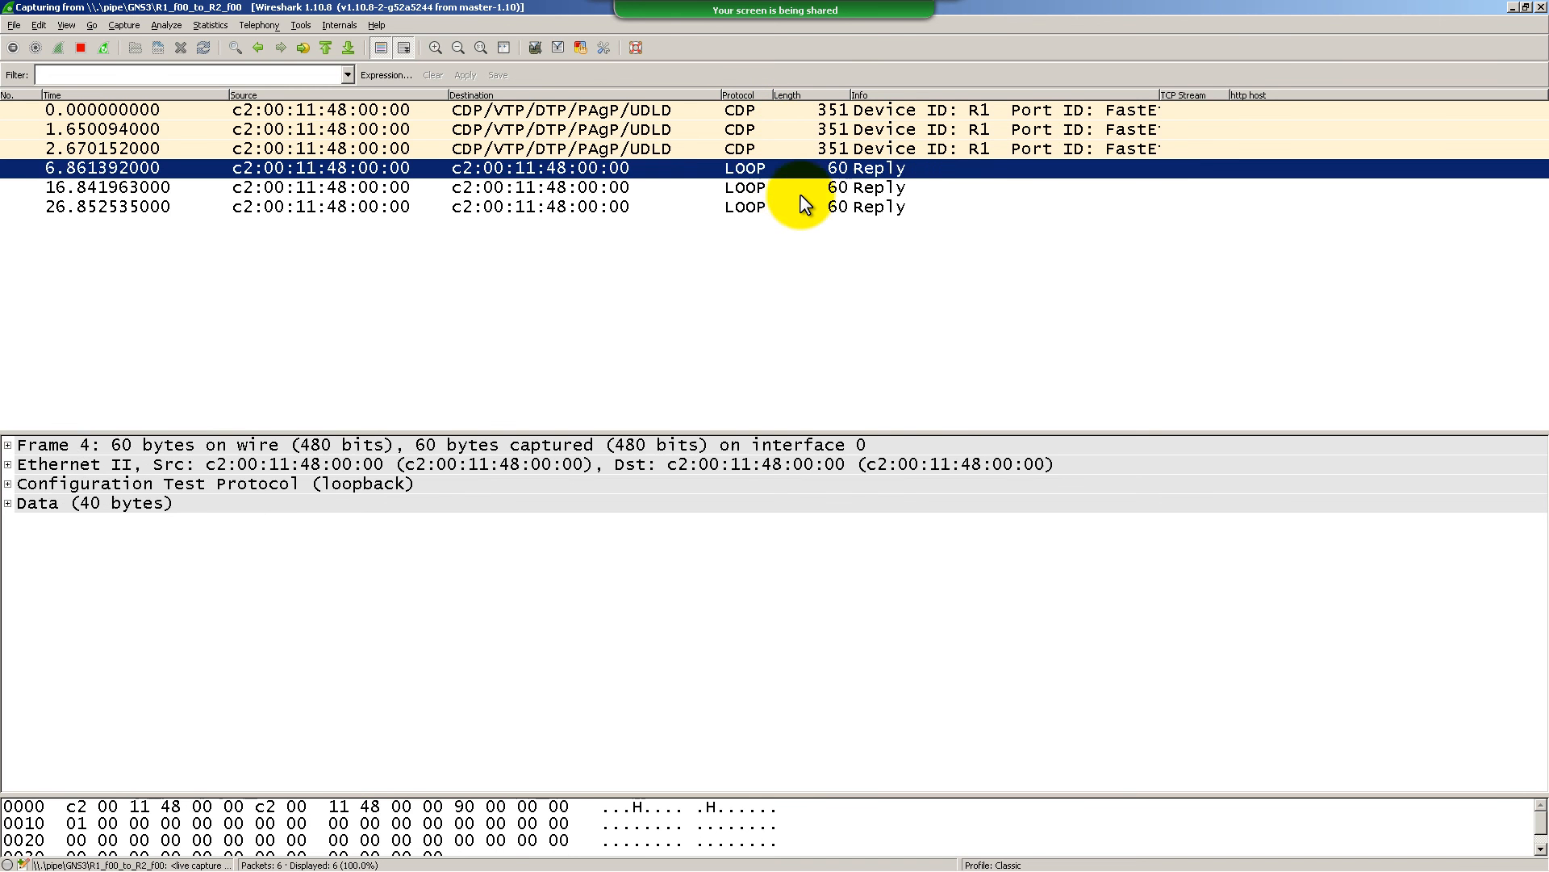
key("Down")
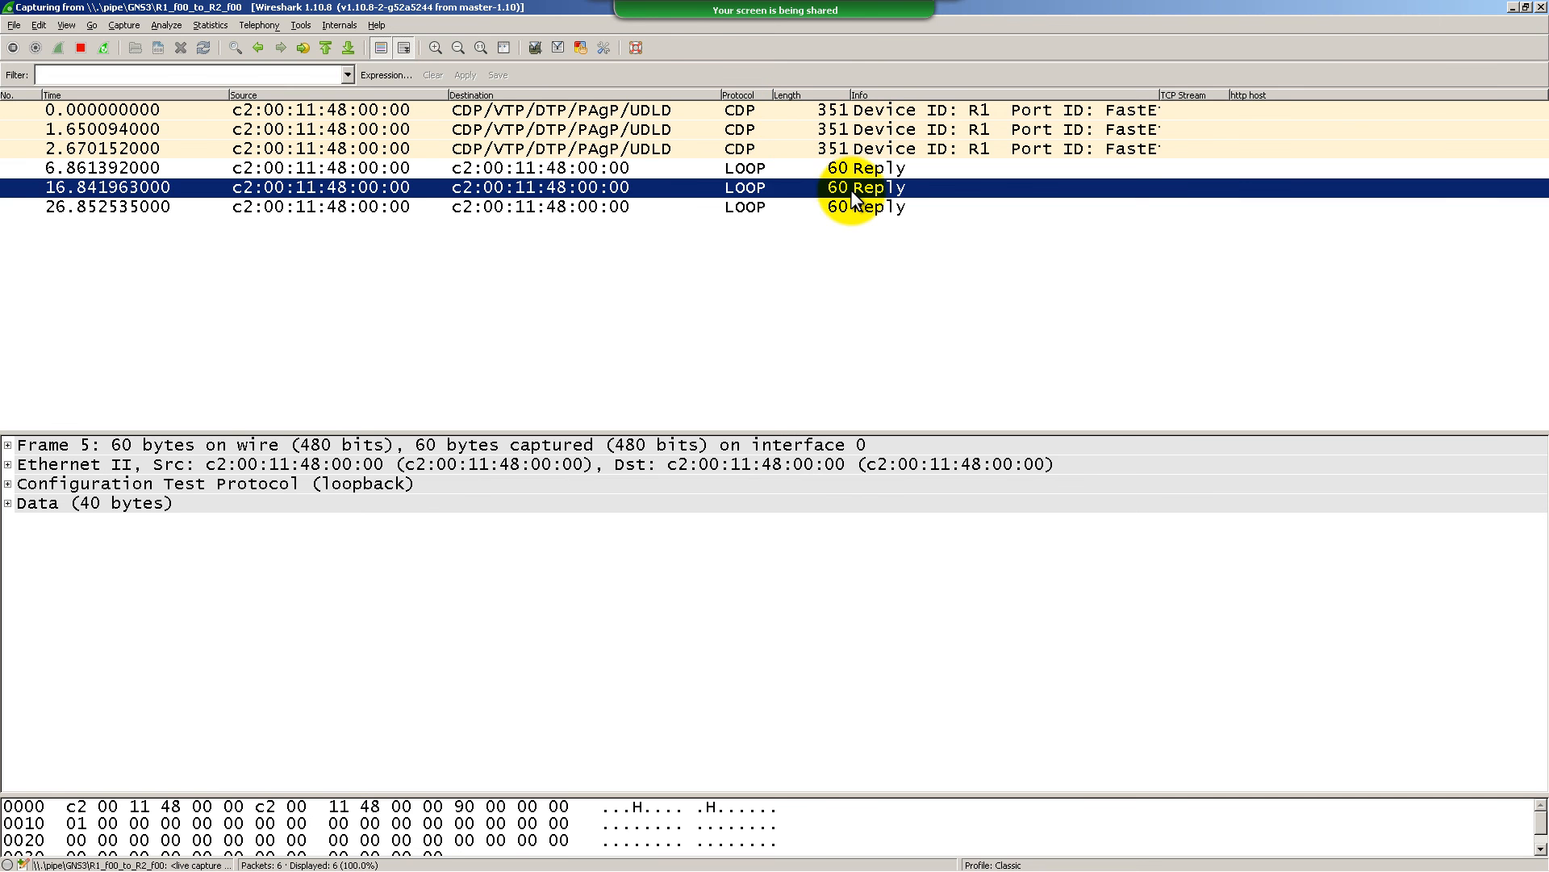
left_click(871, 209)
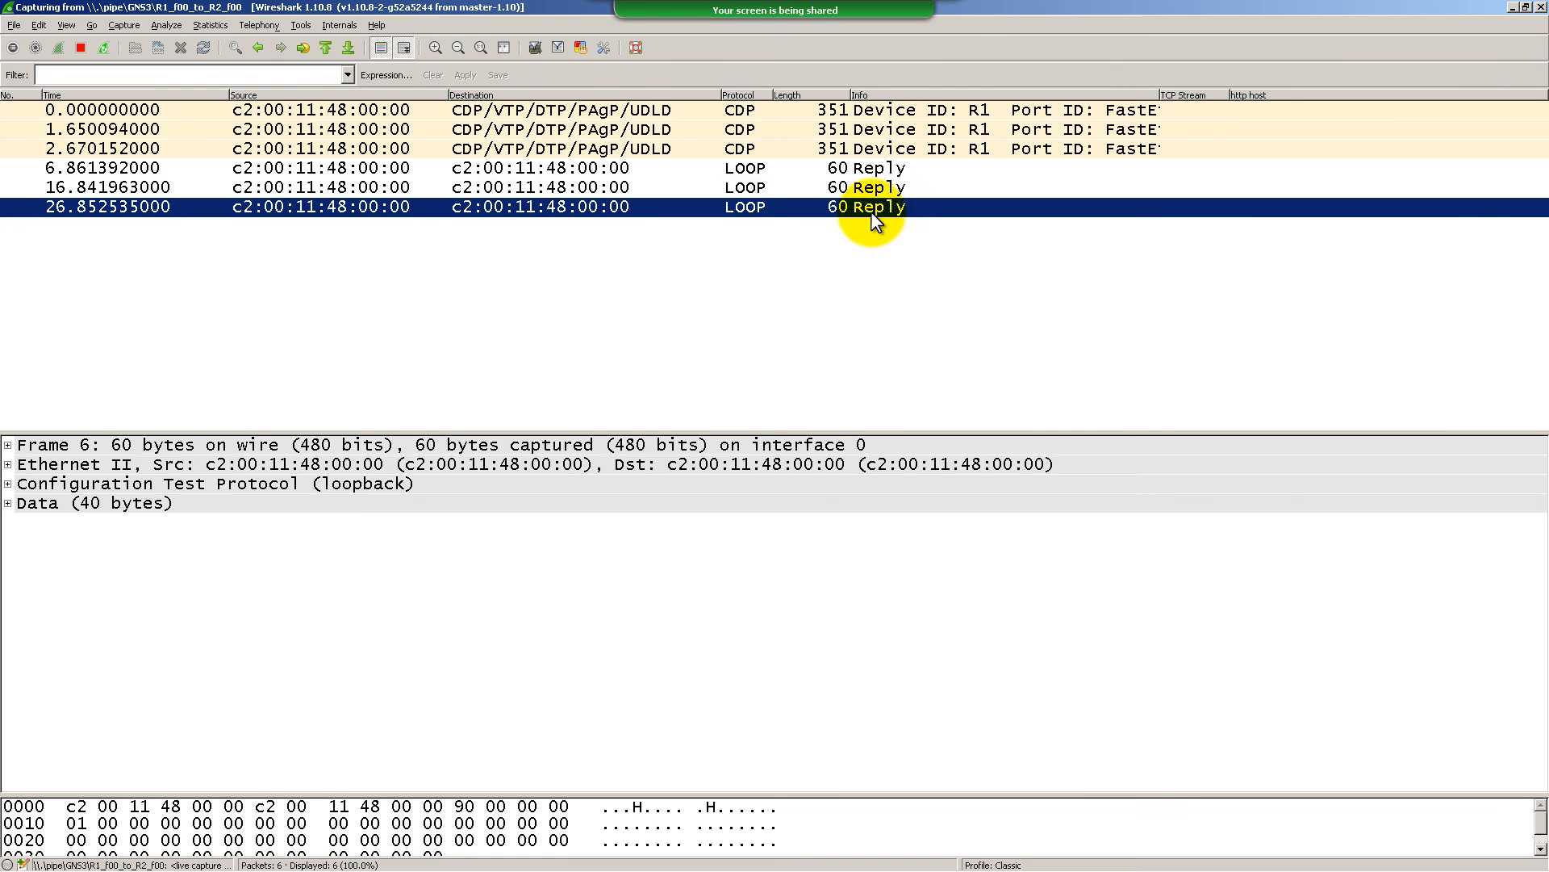
Select the LOOP reply packets one after another, back and forth, to examine their timing and addresses
left_click(889, 169)
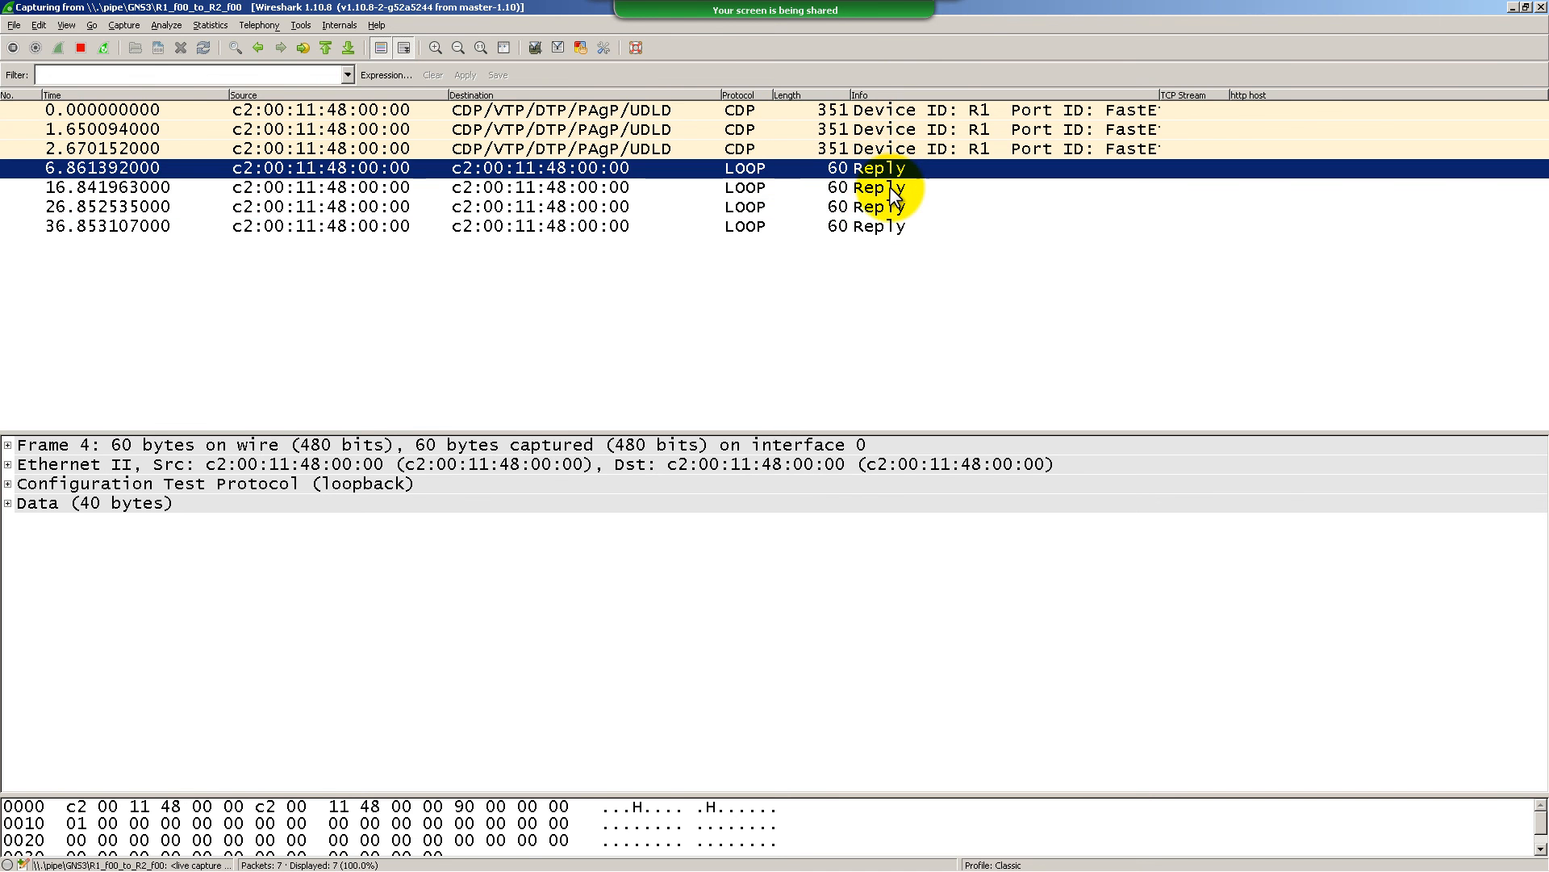
left_click(891, 192)
left_click(898, 208)
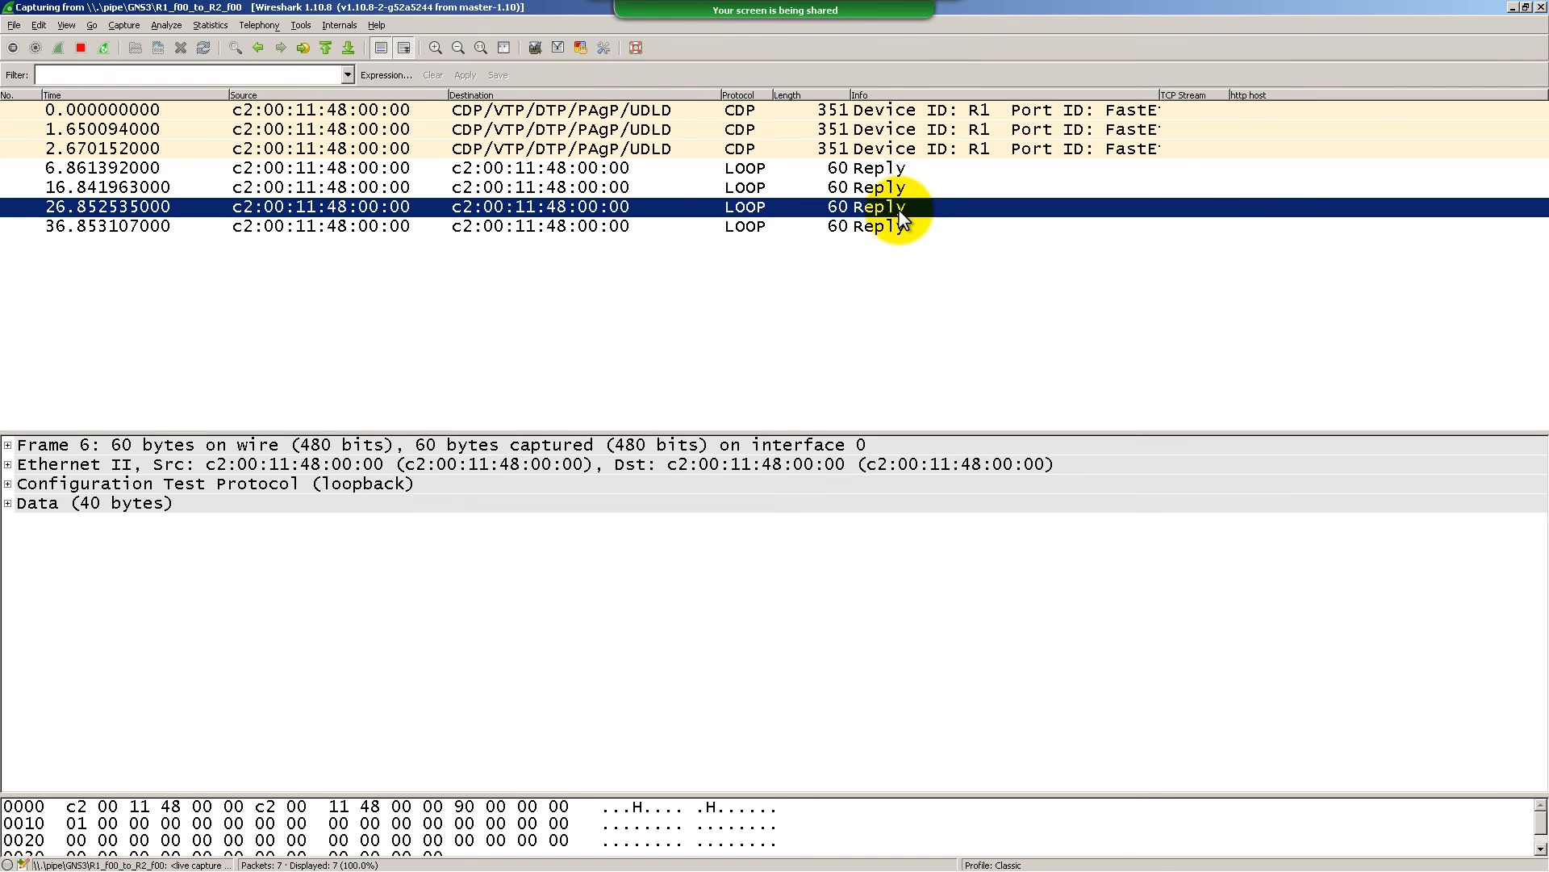
left_click(912, 226)
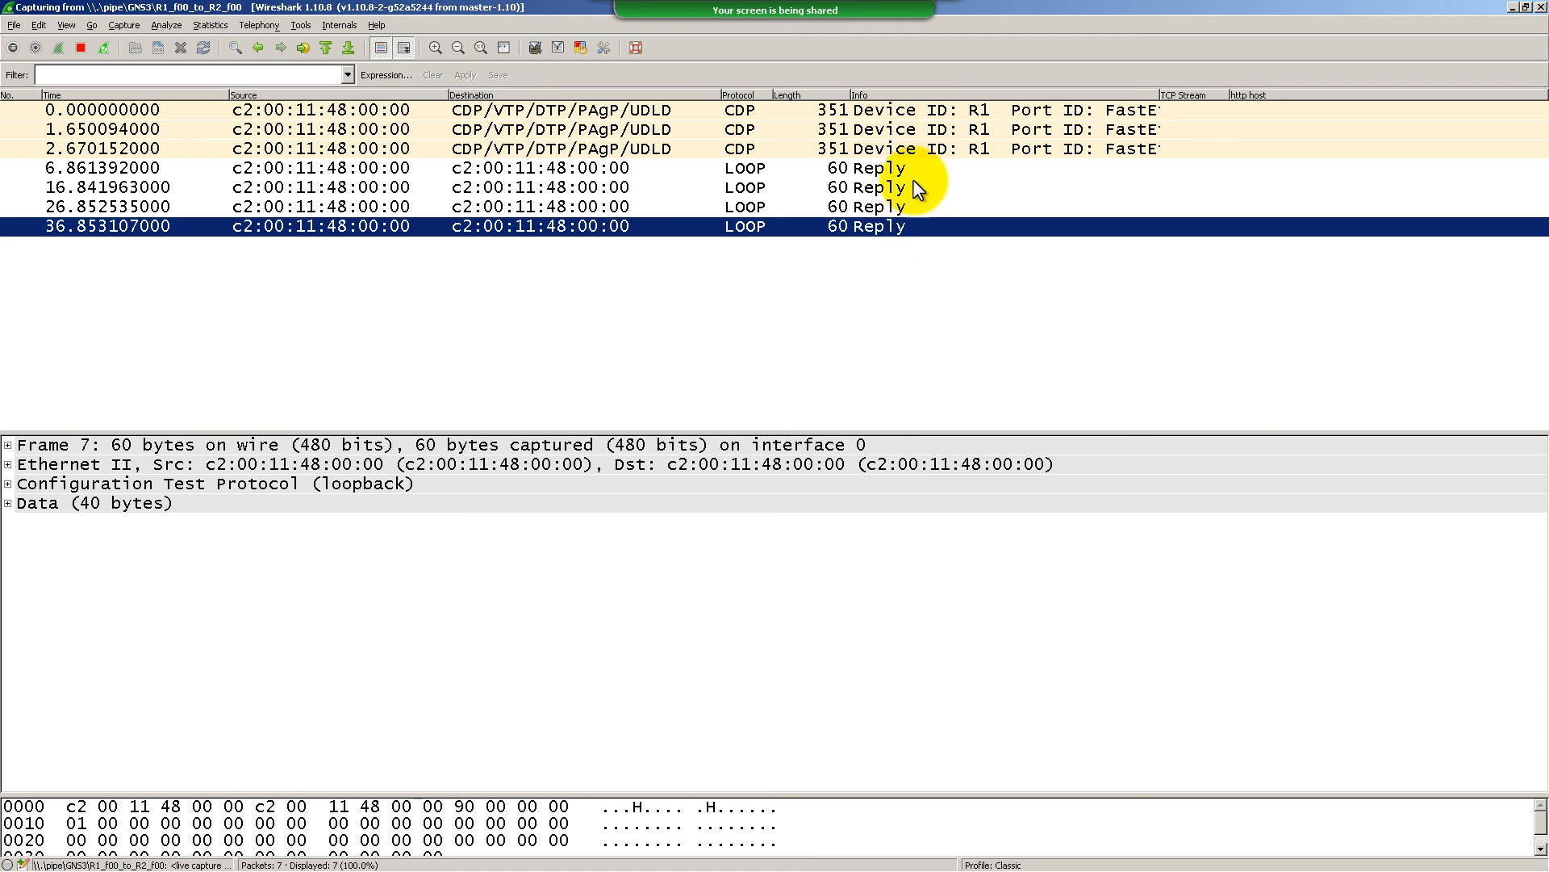
left_click(917, 188)
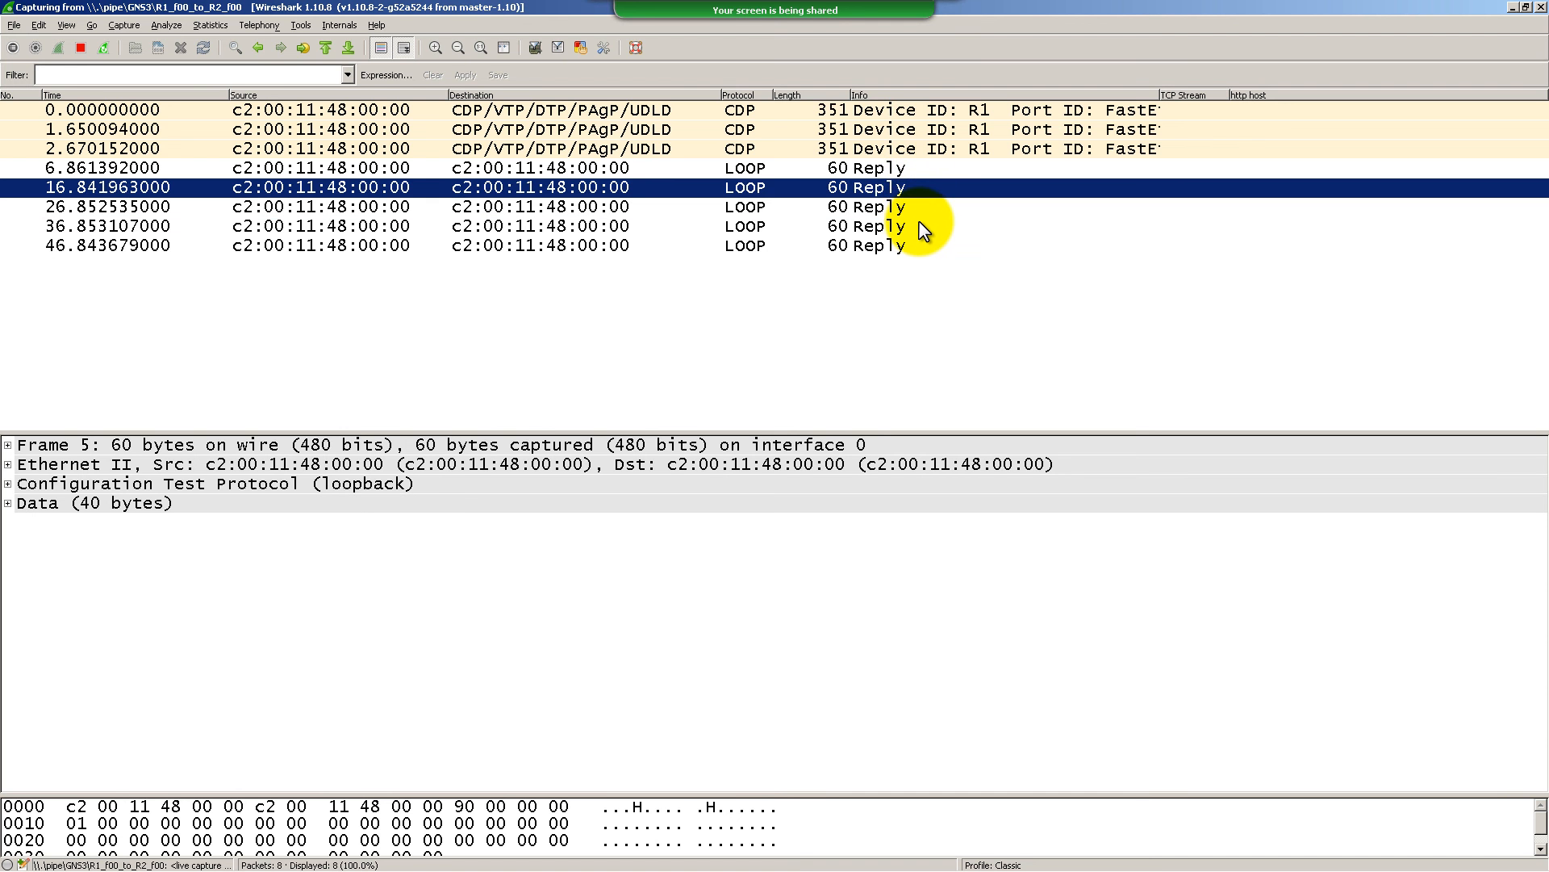
key("Down")
key("Down")
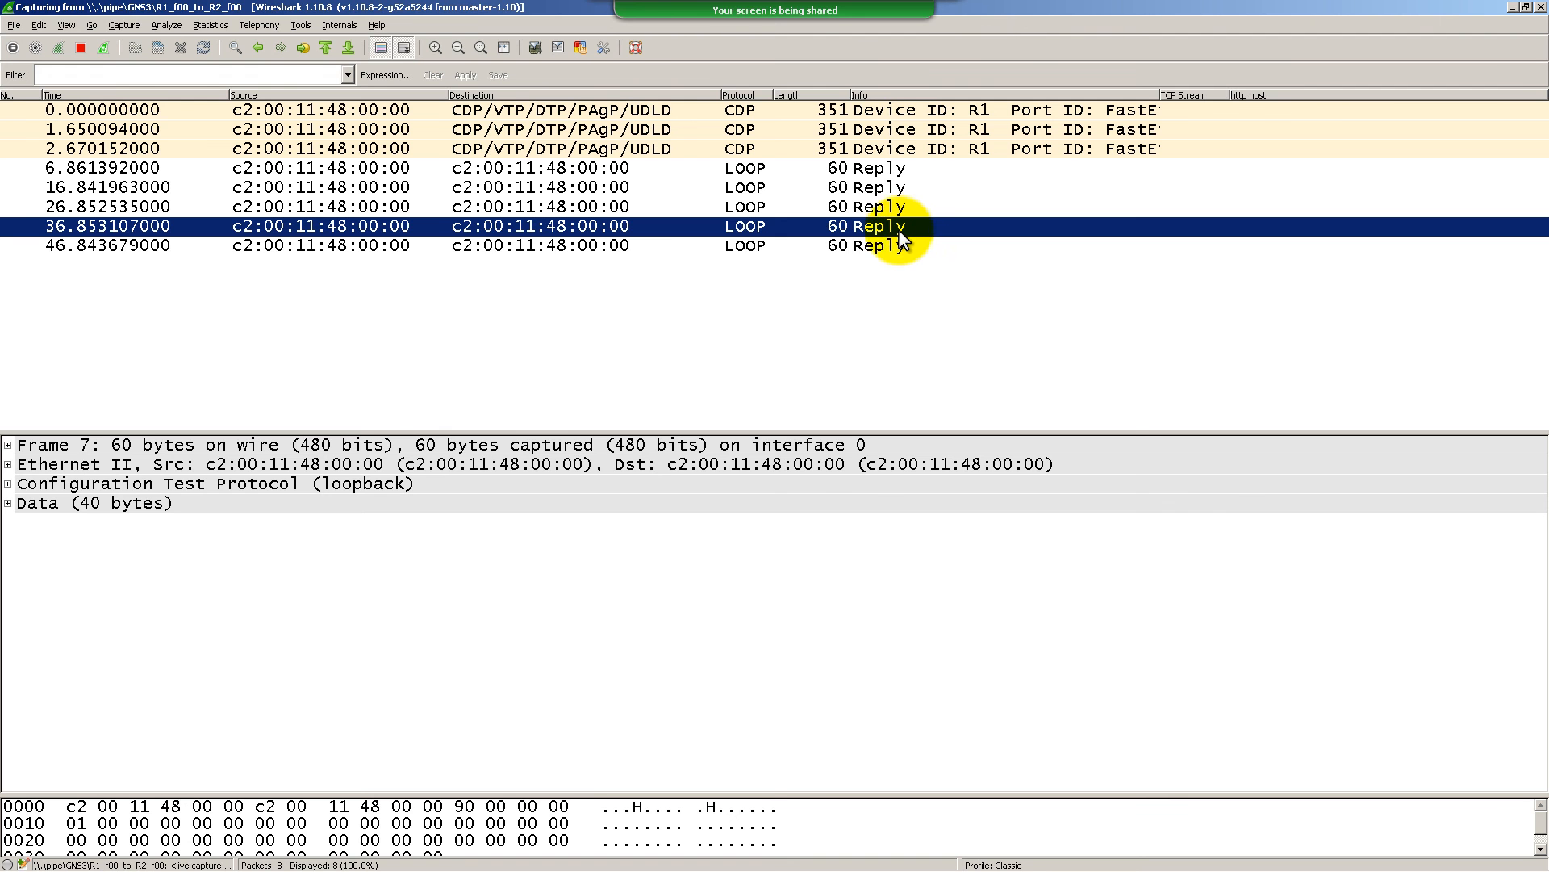
left_click(907, 243)
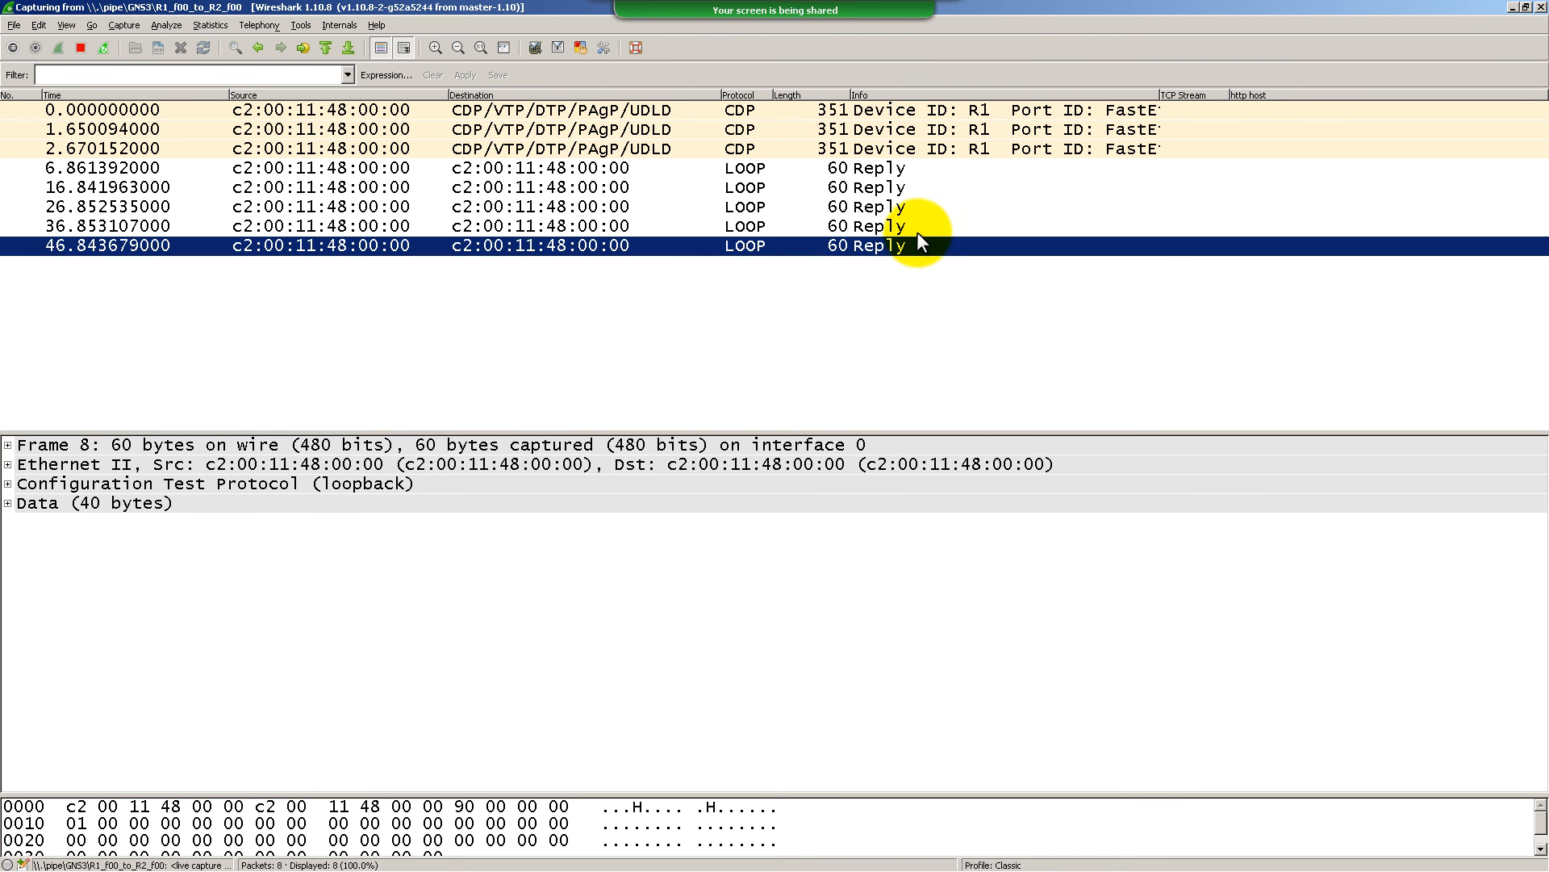
left_click(918, 231)
left_click(921, 212)
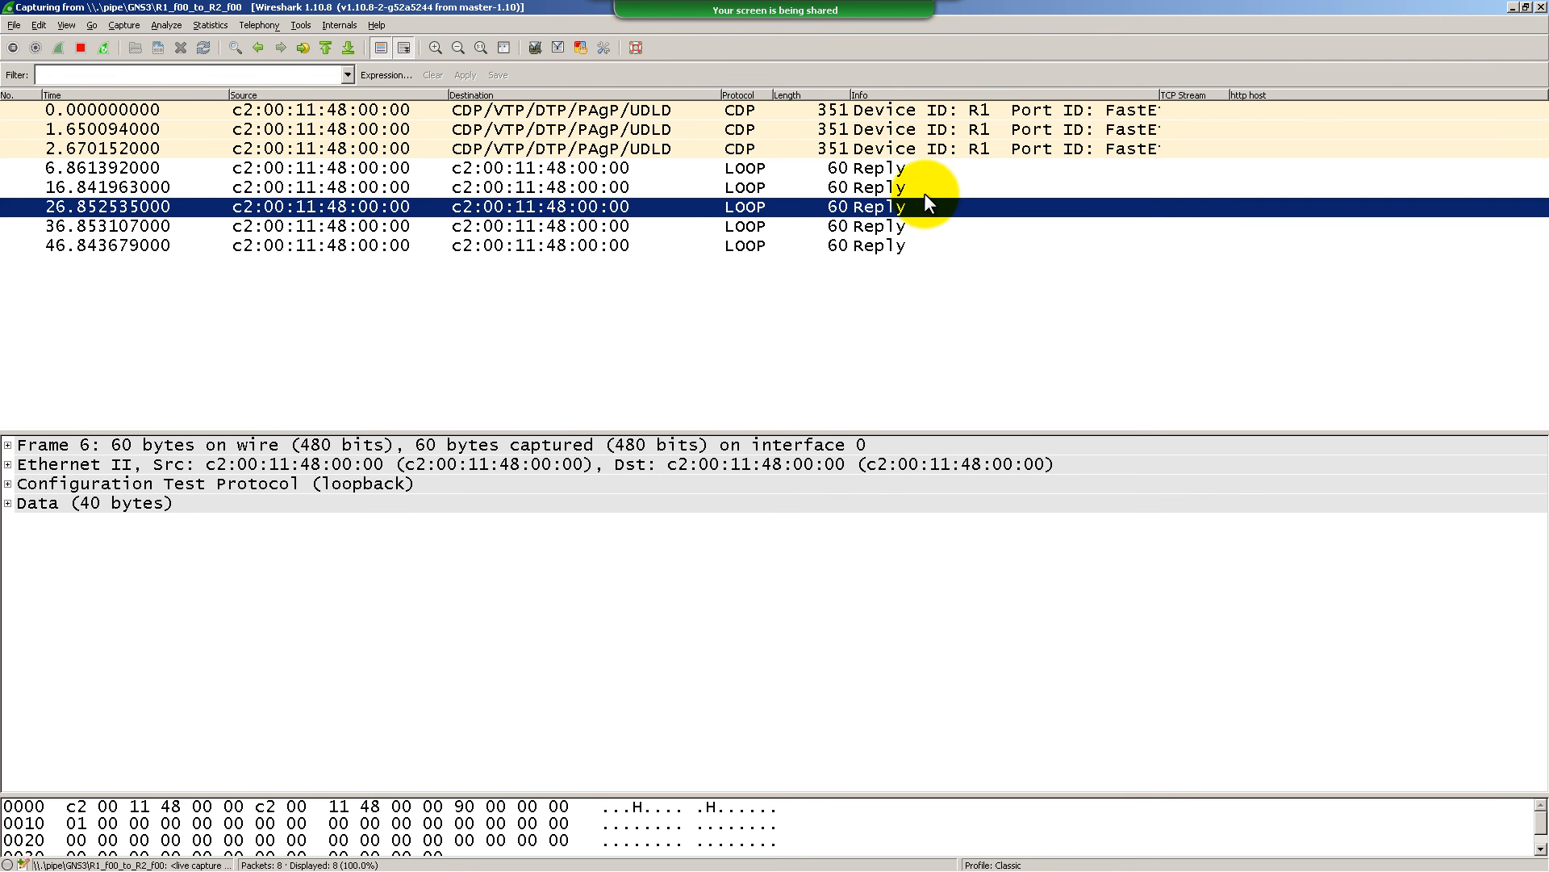
left_click(924, 191)
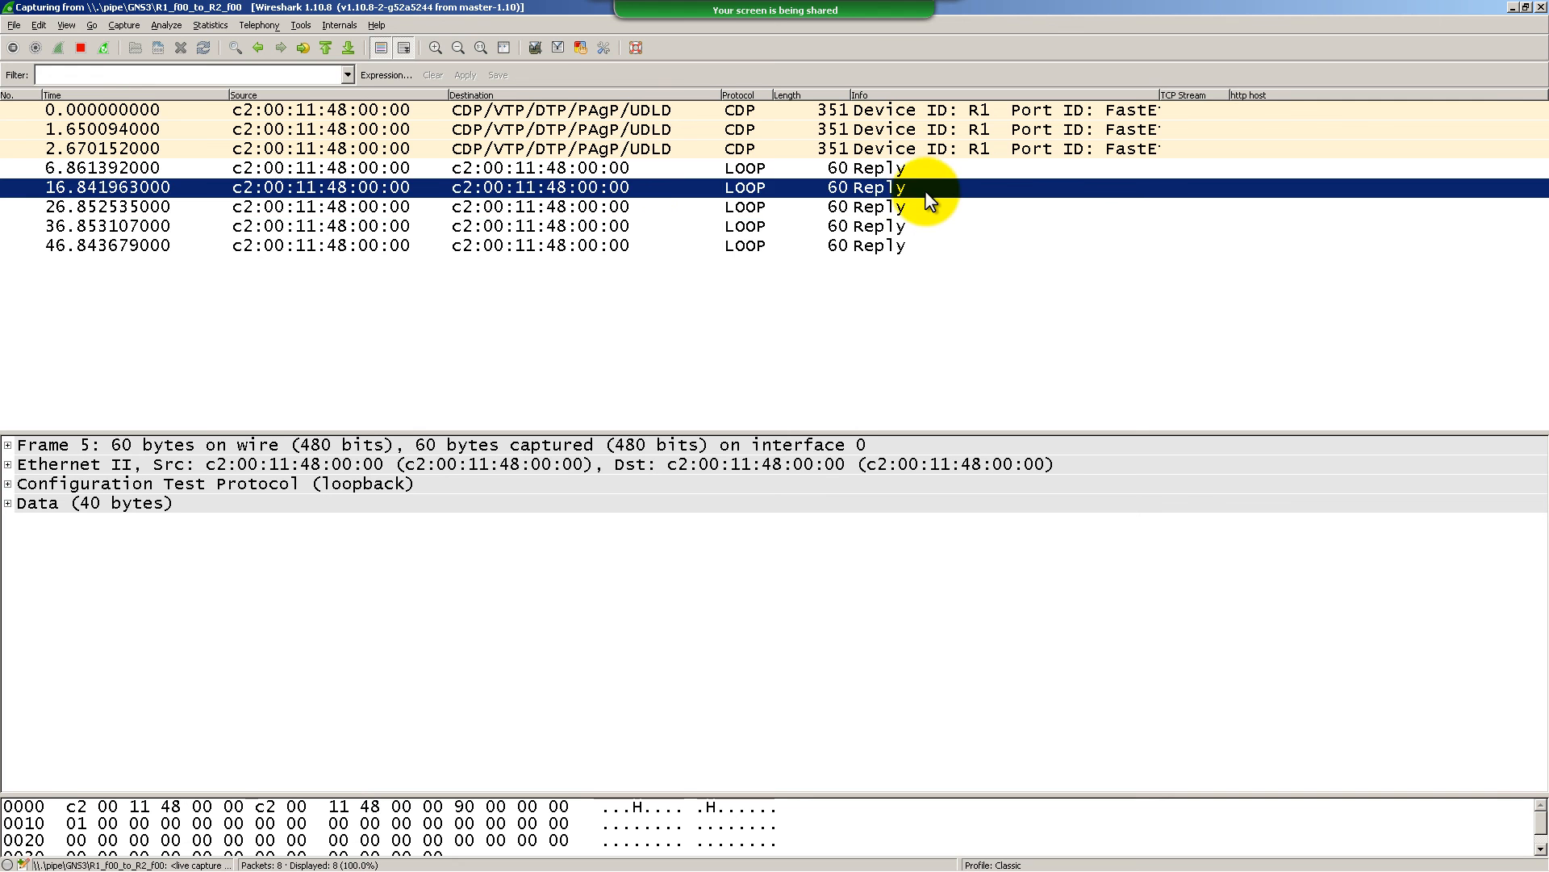
left_click(660, 245)
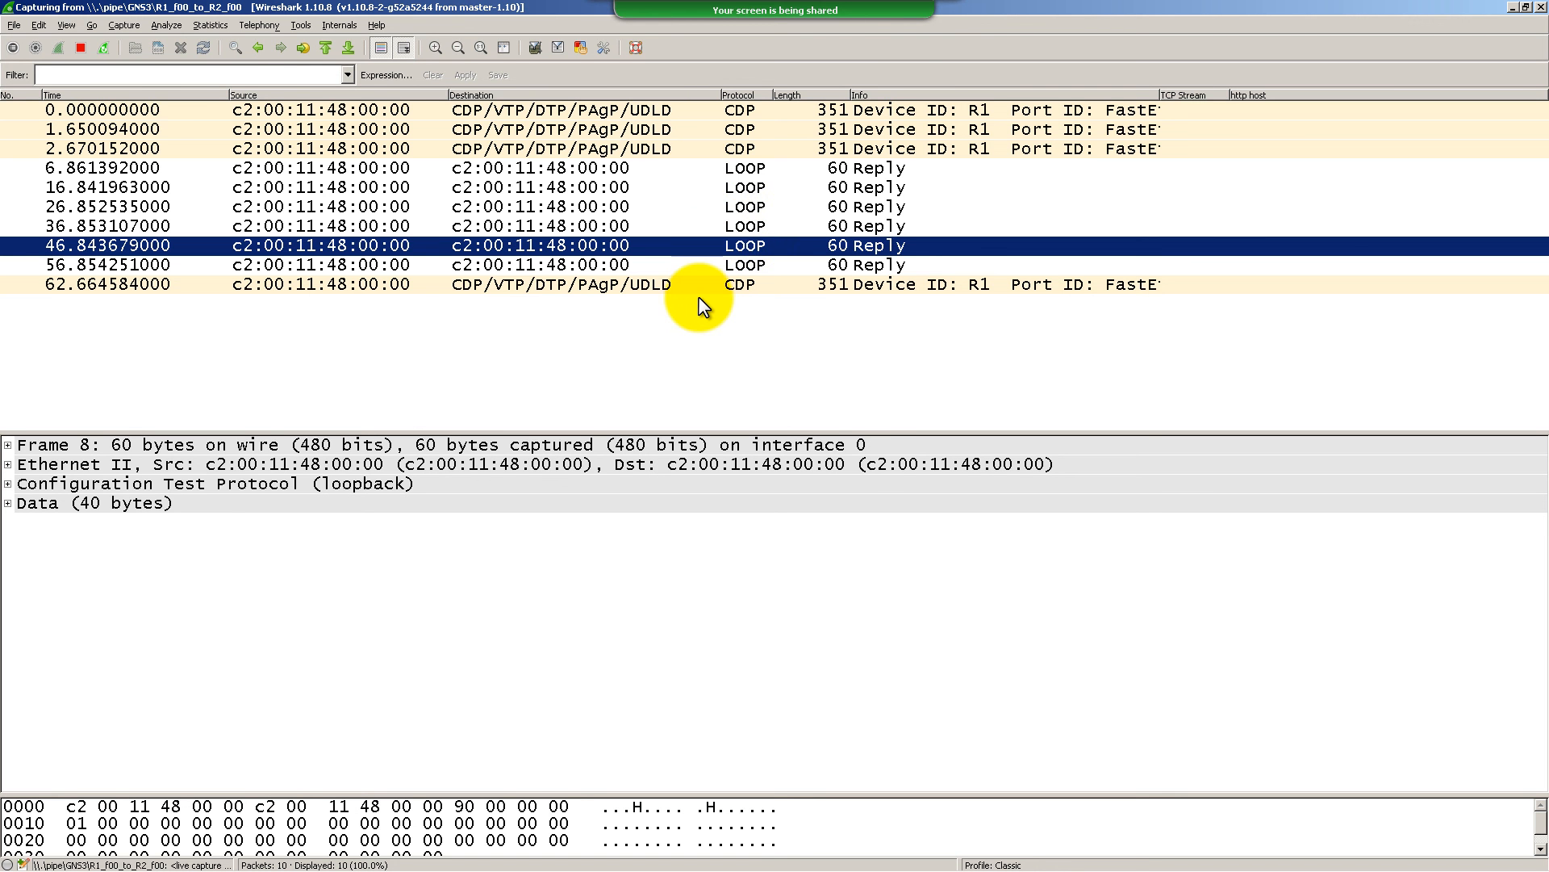
left_click(736, 213)
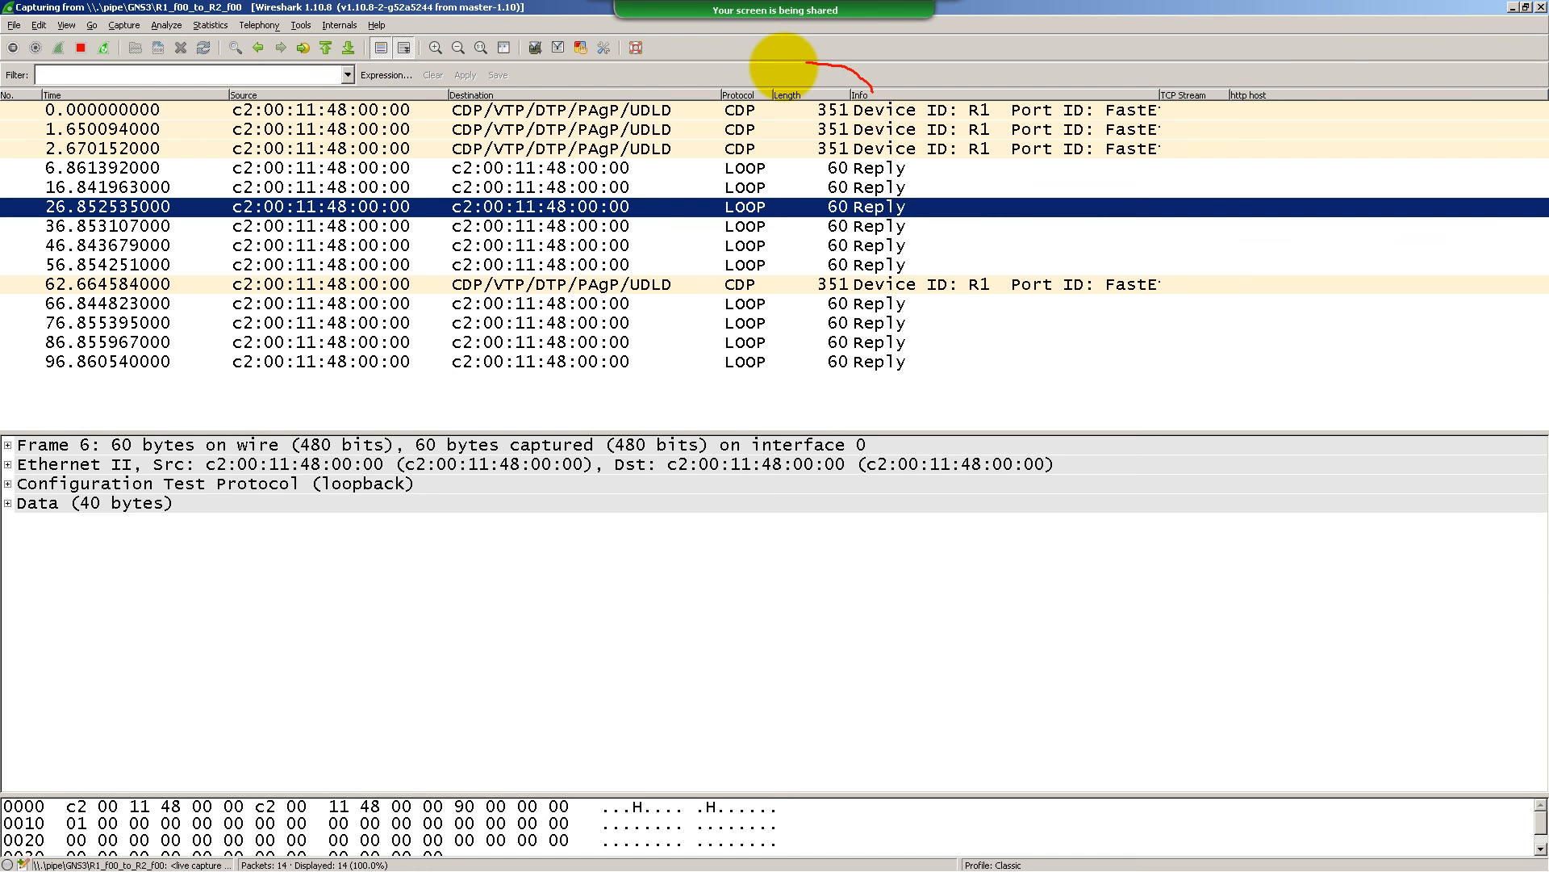
Circle the packet lengths and the CDP times near 2 and 62 seconds, bracket the first three CDP packets, and clear the markings
mouse_move(783, 64)
left_mouse_down()
mouse_move(778, 364)
mouse_move(894, 206)
left_mouse_up()
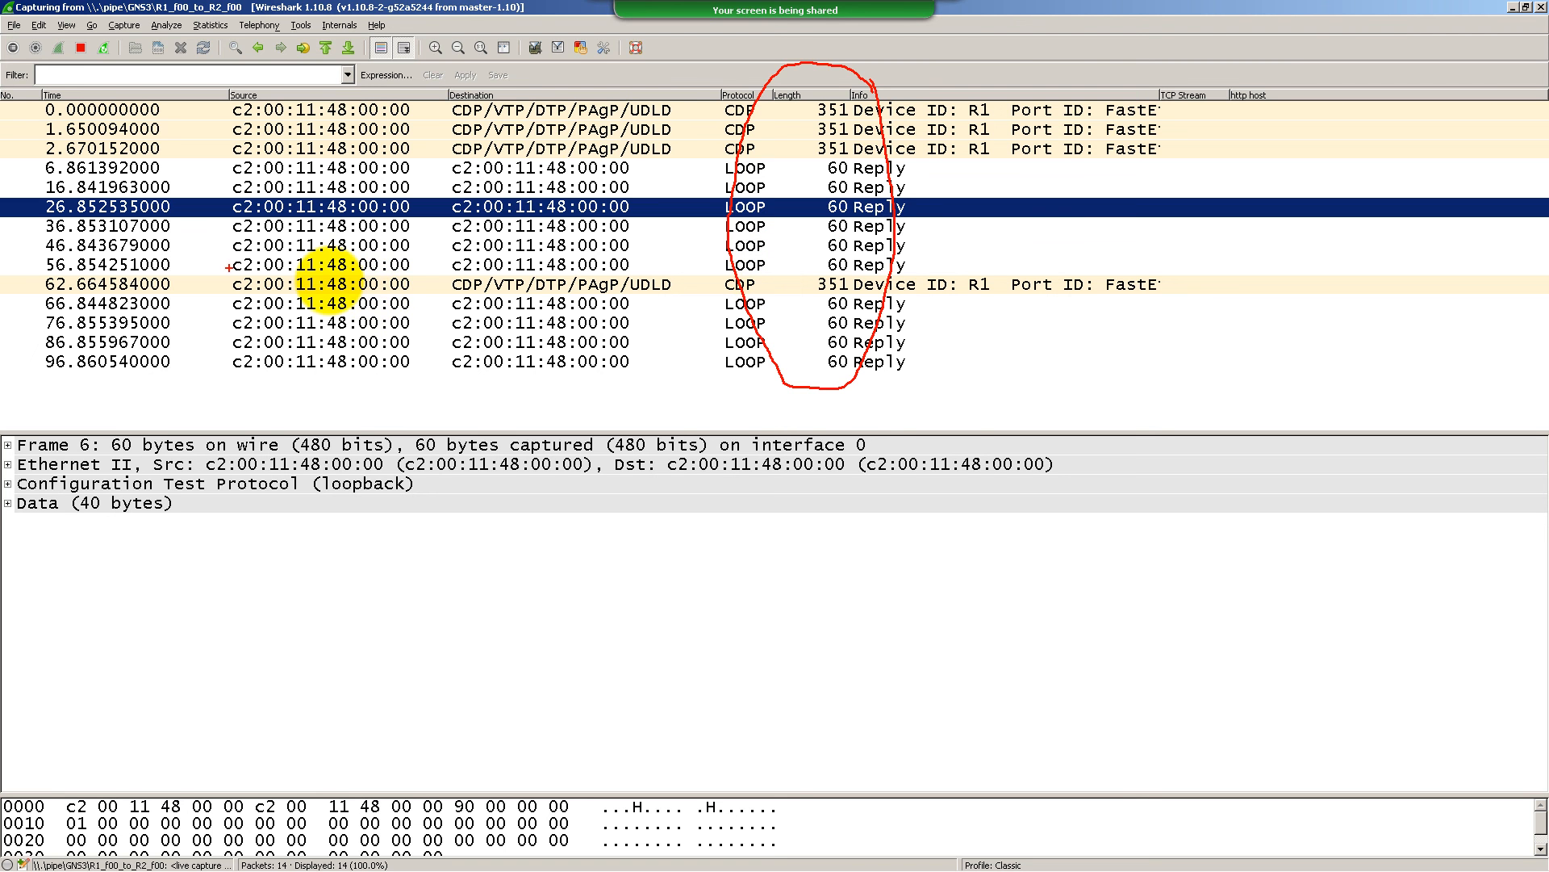
mouse_move(65, 278)
left_mouse_down()
mouse_move(41, 299)
mouse_move(71, 278)
left_mouse_up()
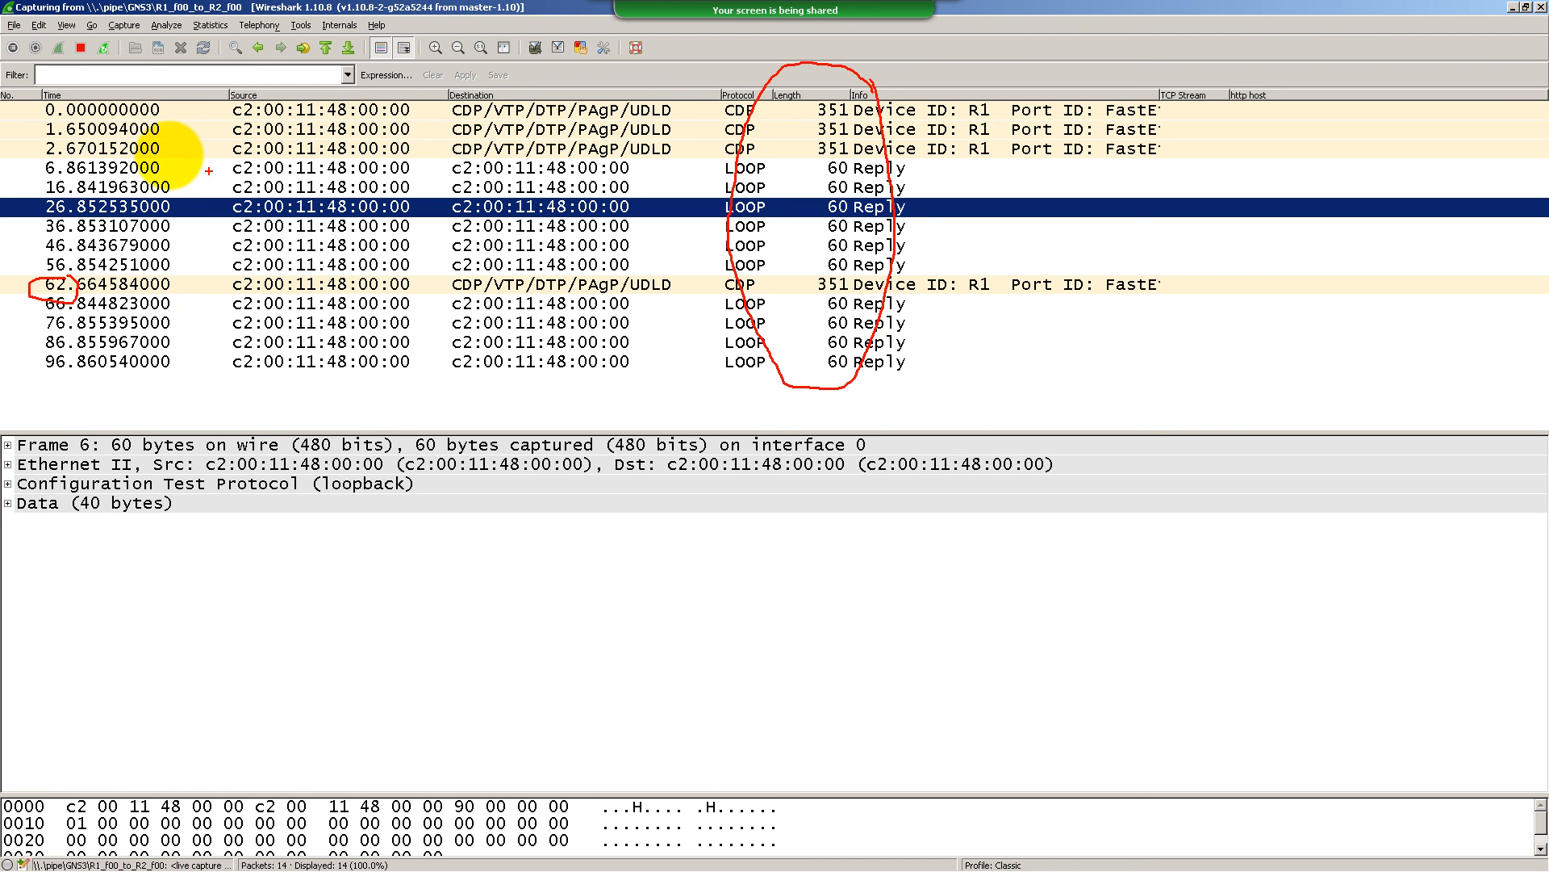
mouse_move(63, 138)
left_mouse_down()
mouse_move(50, 140)
mouse_move(65, 143)
left_mouse_up()
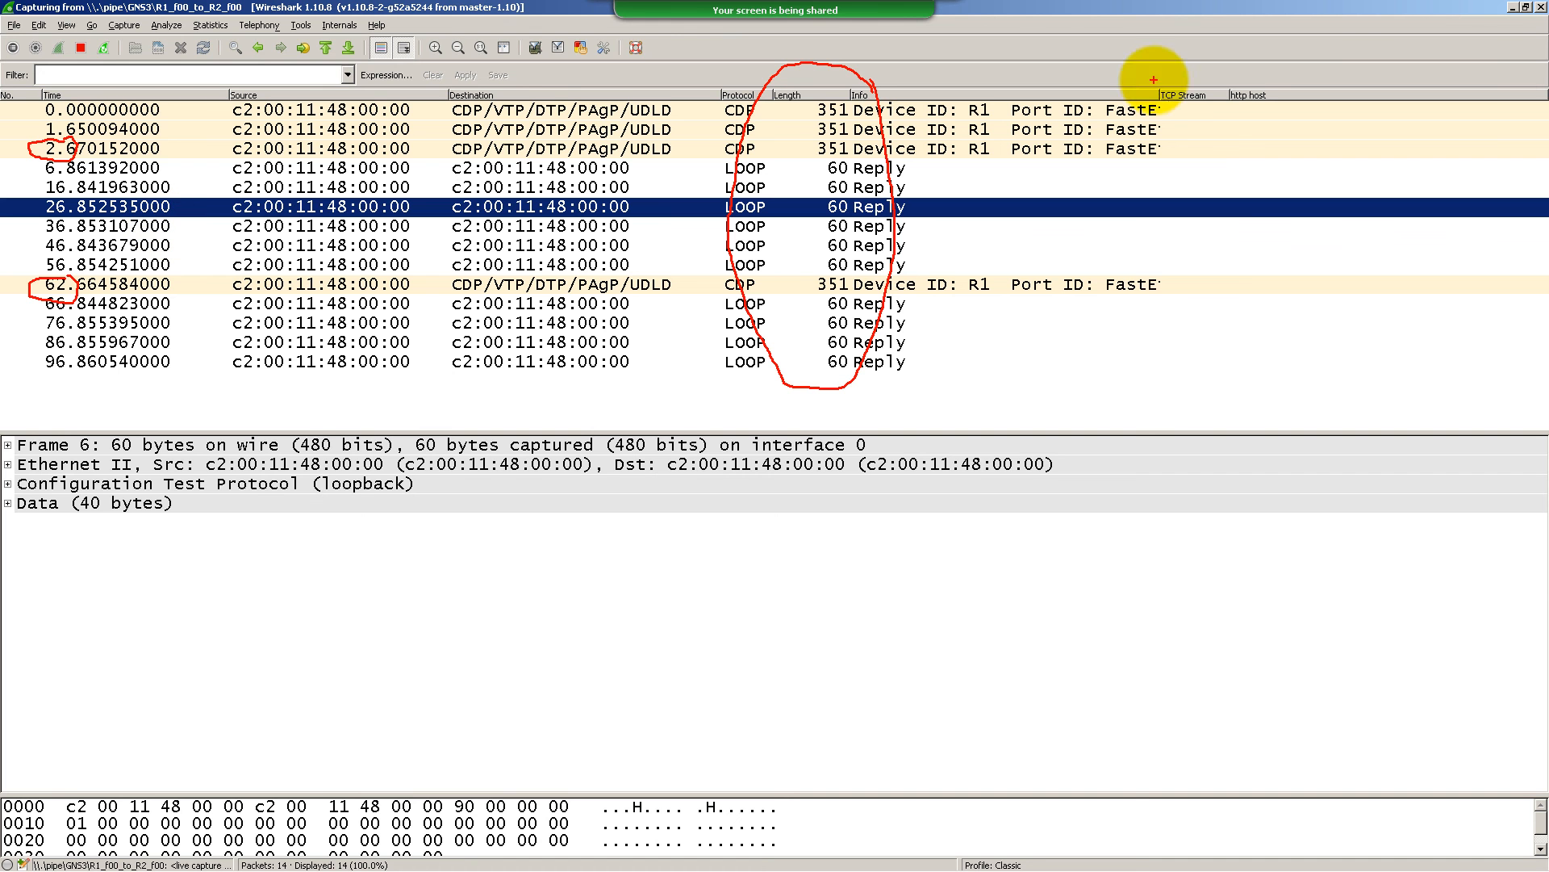
mouse_move(1154, 79)
left_mouse_down()
mouse_move(1205, 127)
mouse_move(1170, 174)
mouse_move(1146, 171)
left_mouse_up()
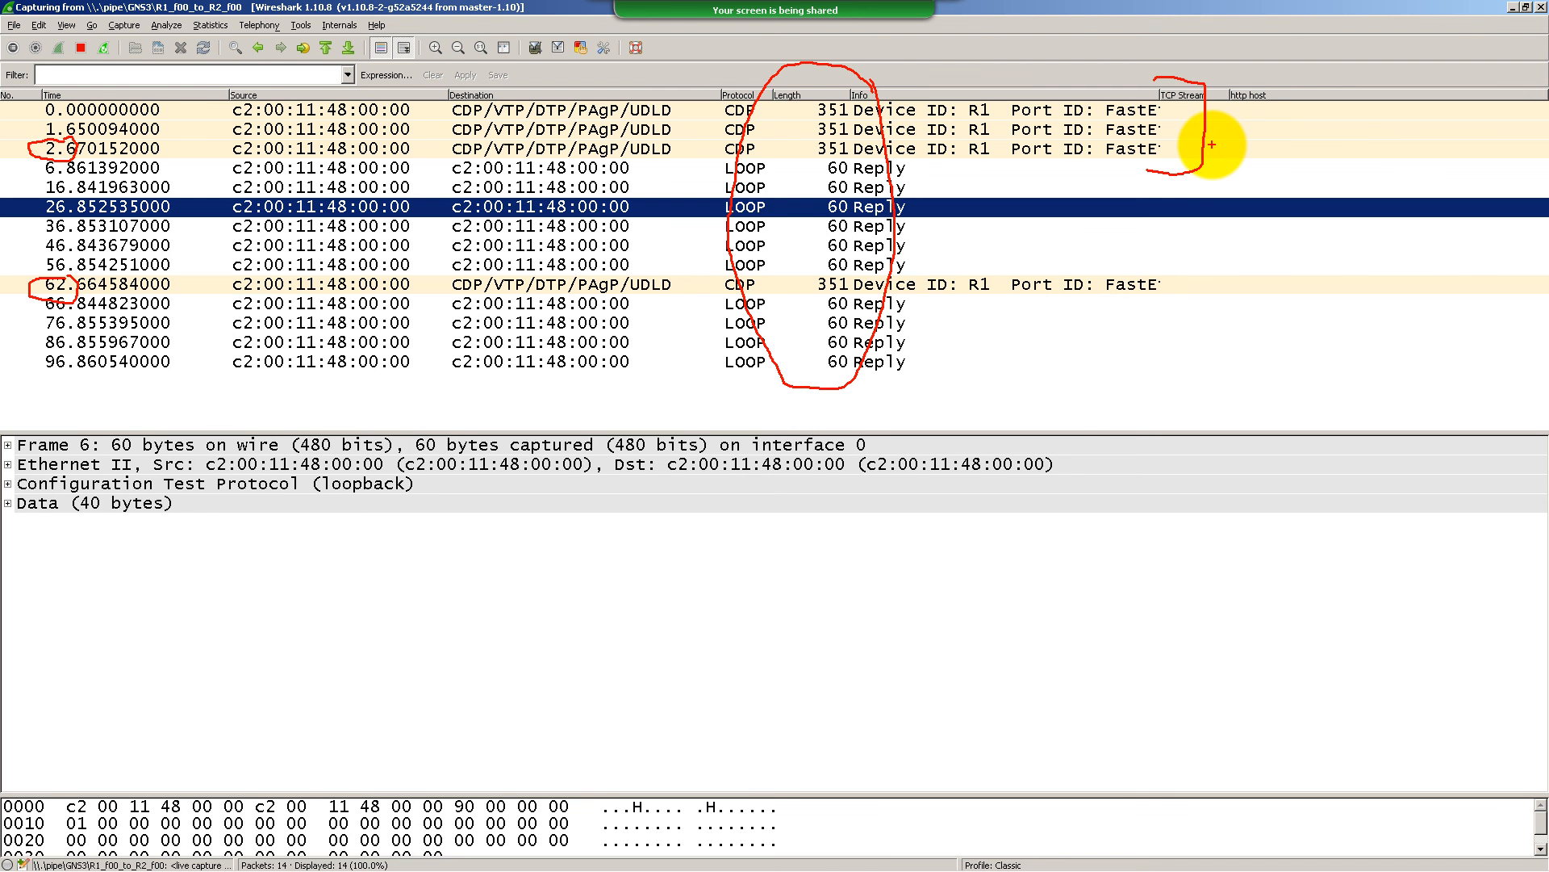
key("Escape")
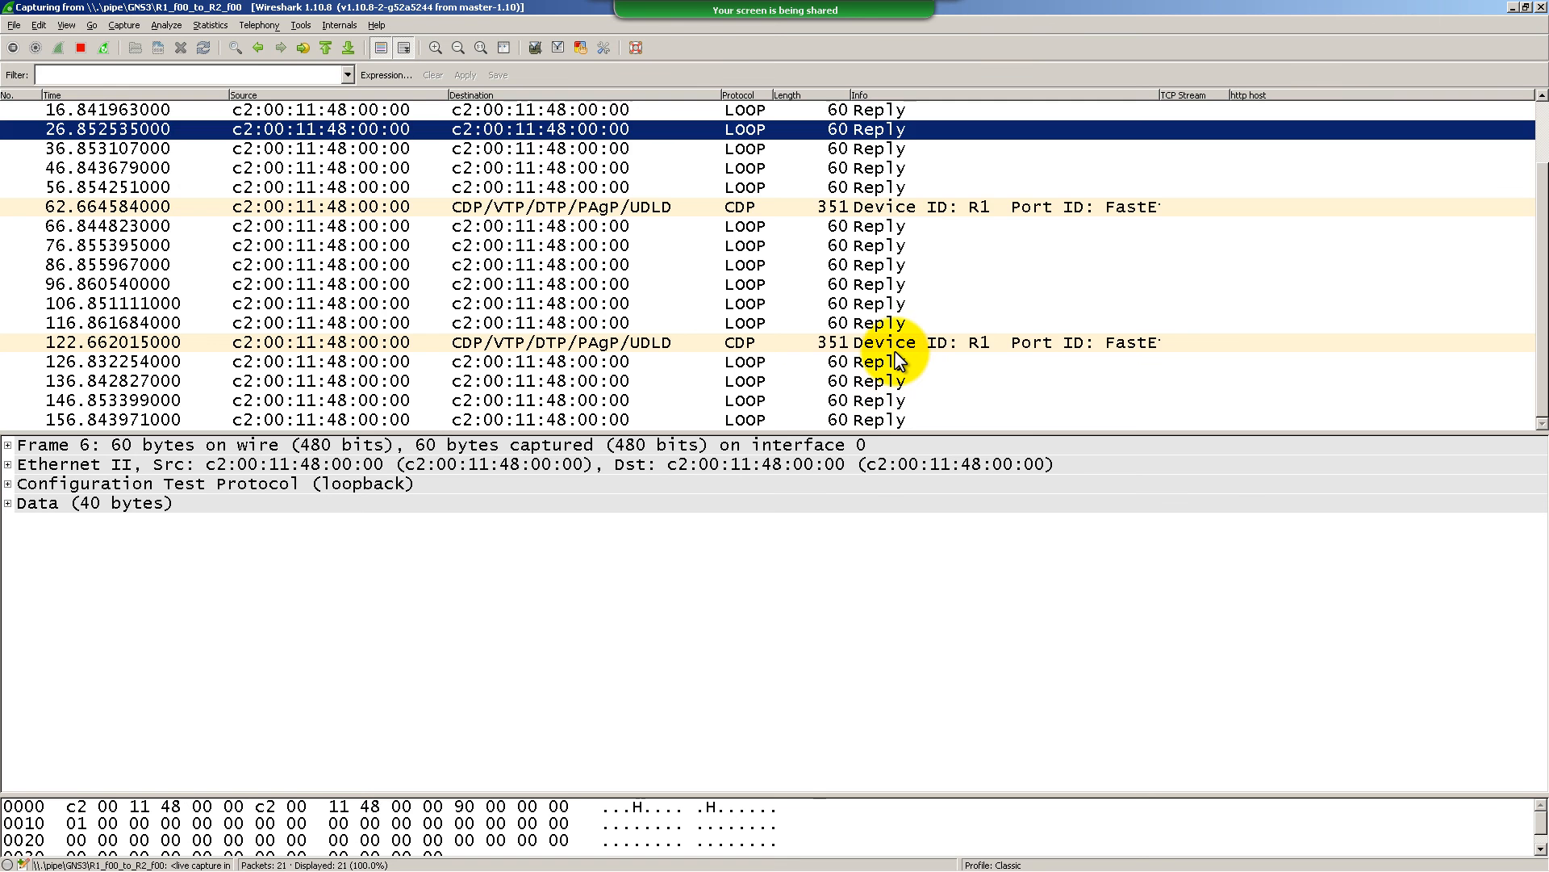
Select the LOOP reply in frame 13 and expand its Data, Configuration Test Protocol and Ethernet II details to examine the type and source
scroll(899, 361, "up", 2)
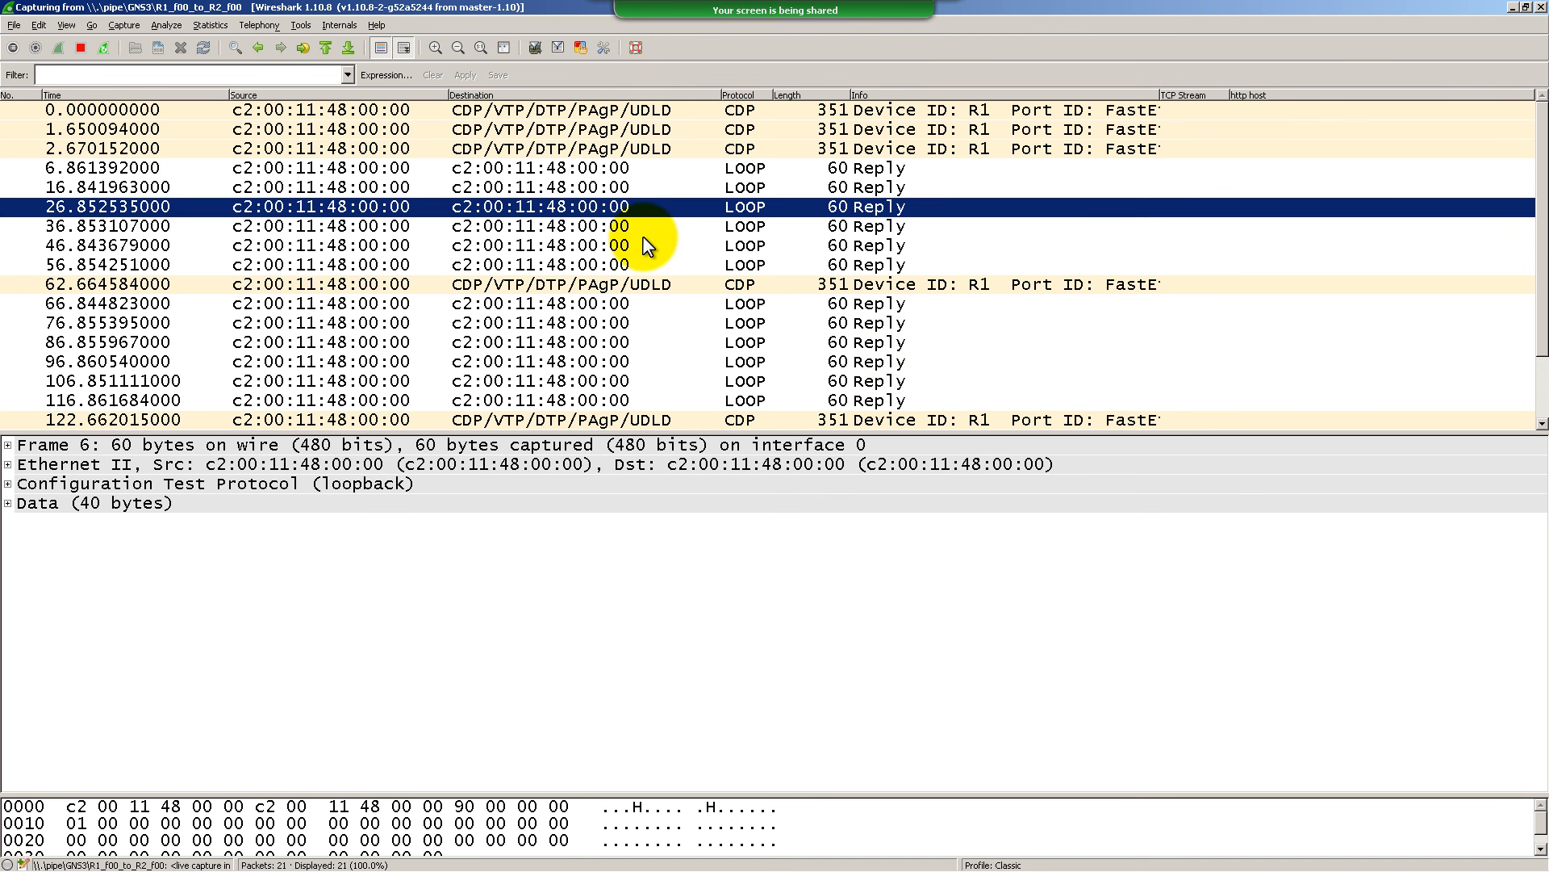
left_click(301, 233)
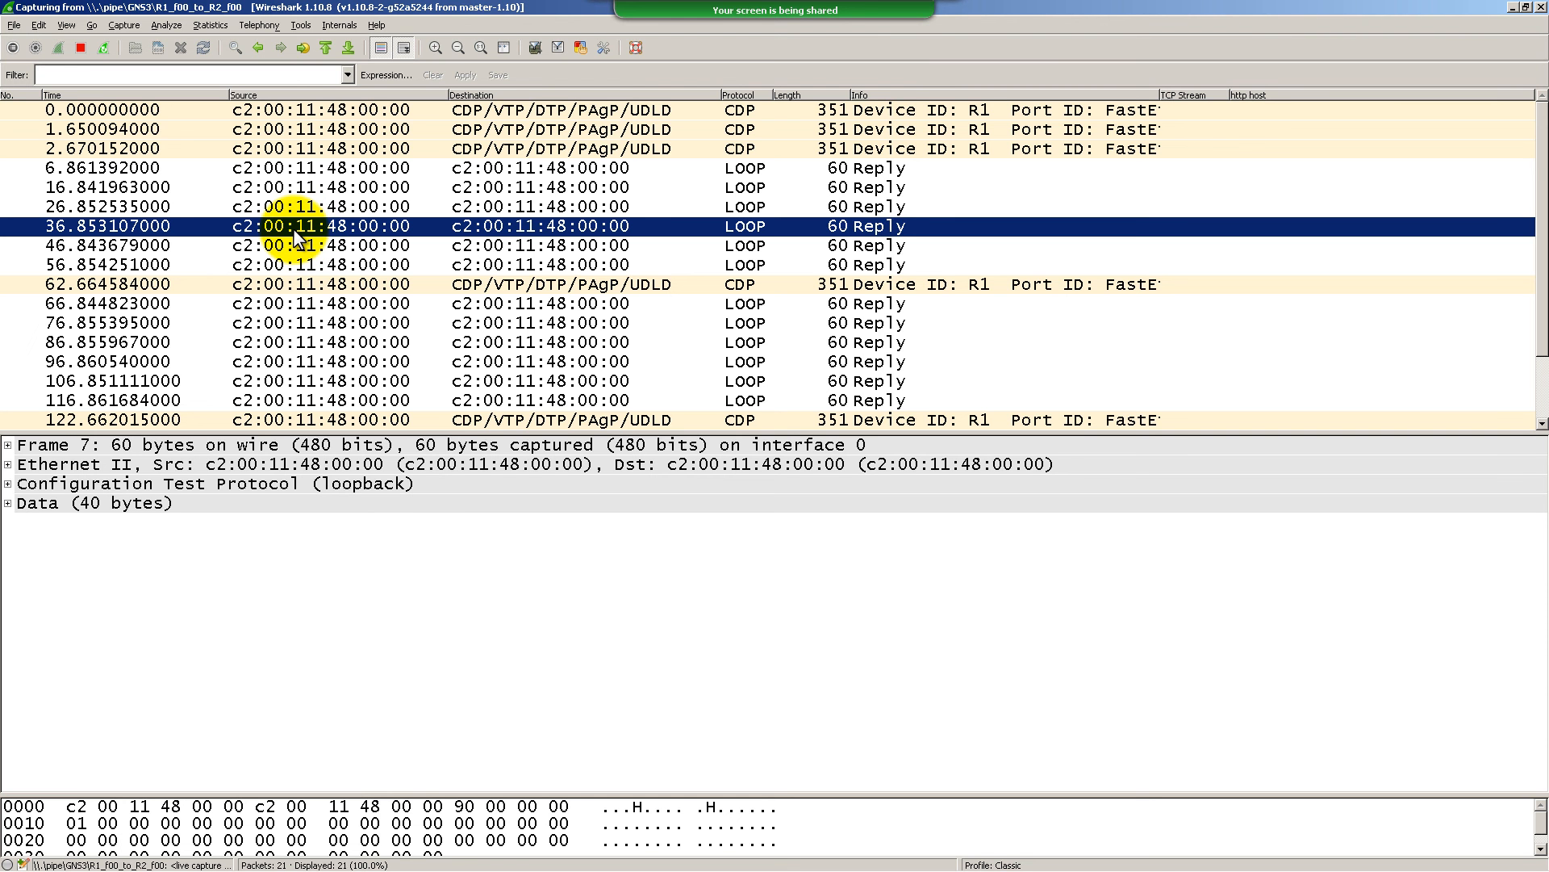
left_click(322, 245)
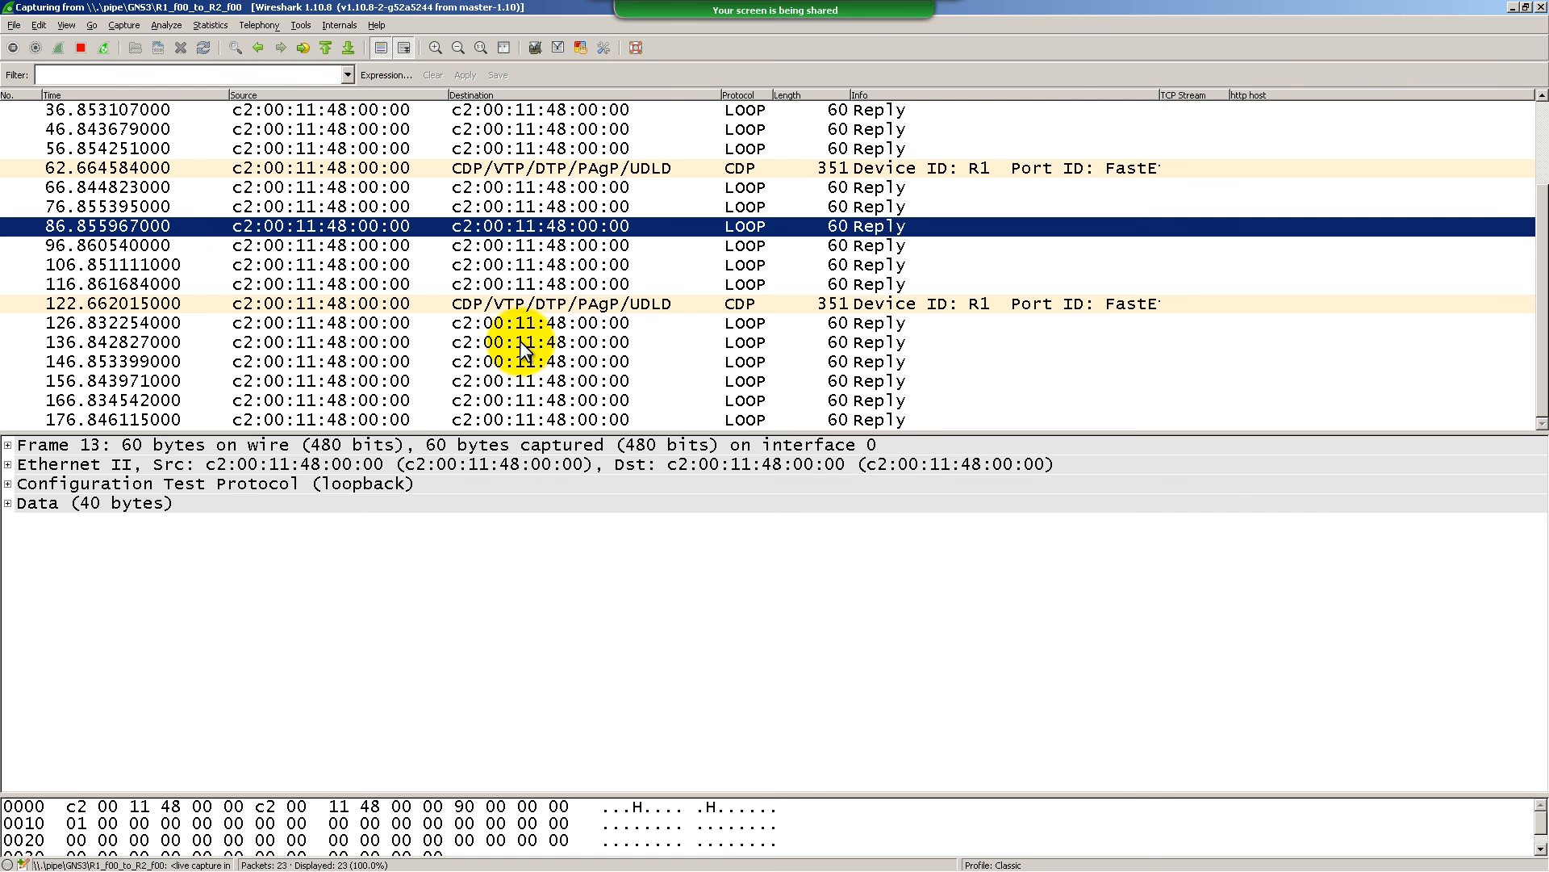
left_click(9, 504)
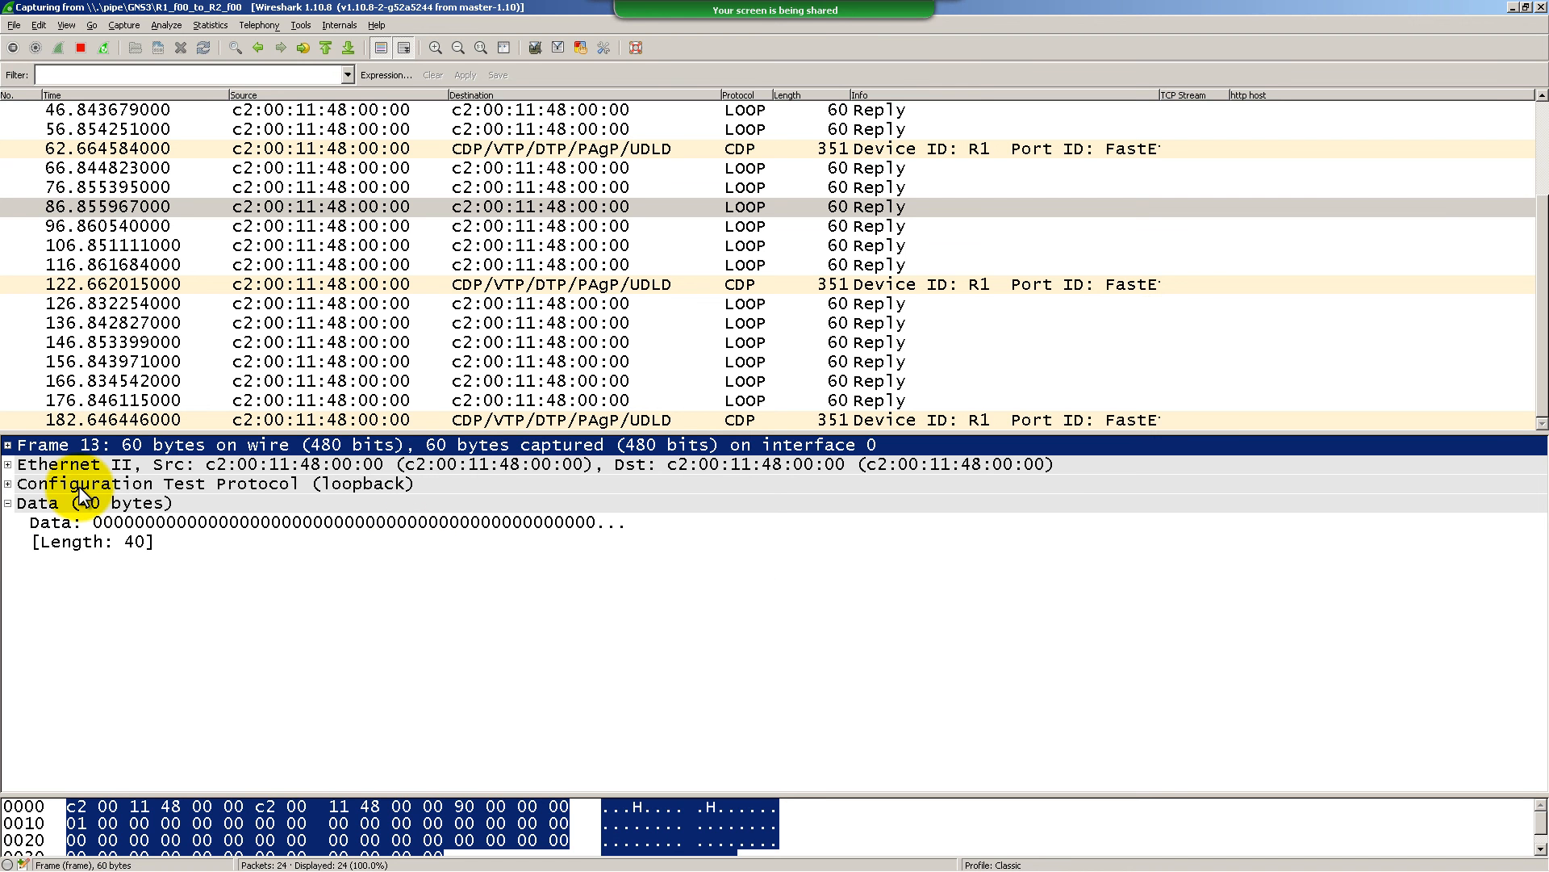
left_click(8, 484)
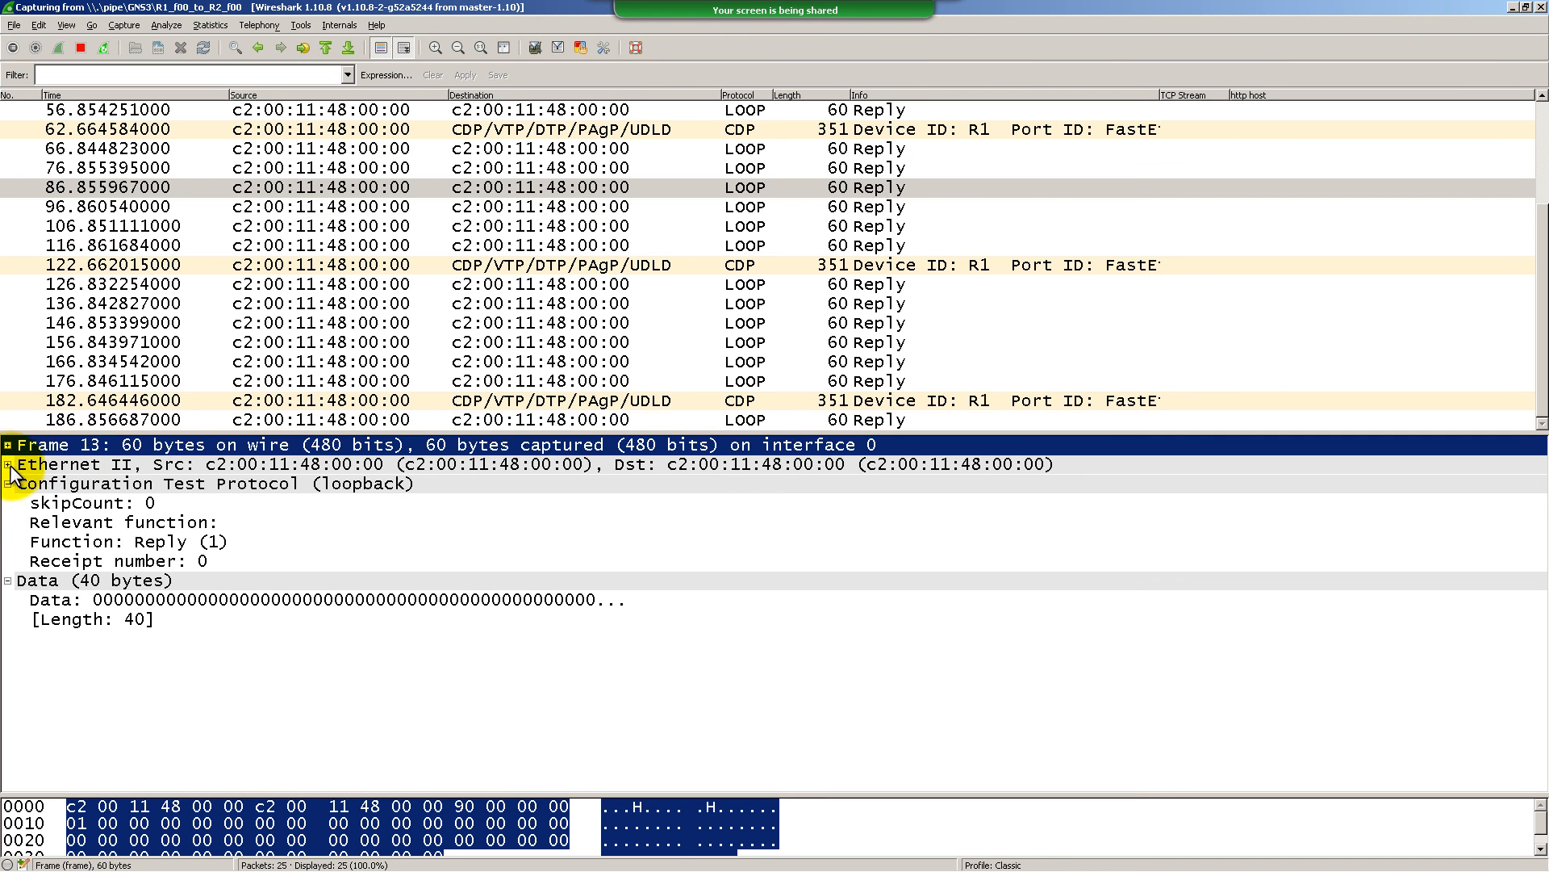
left_click(8, 464)
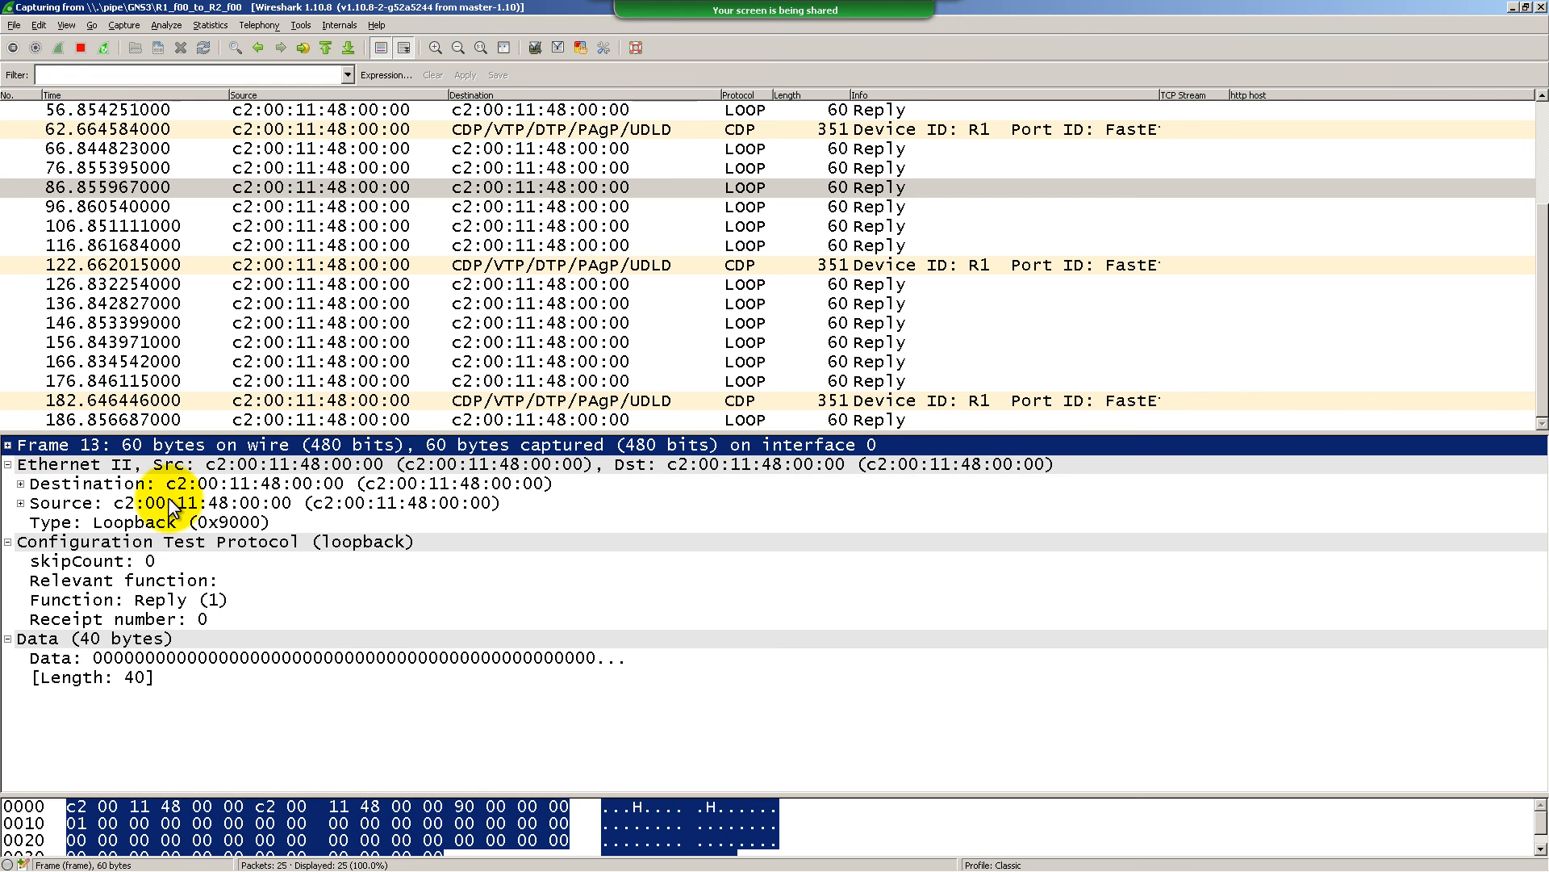
left_click(278, 521)
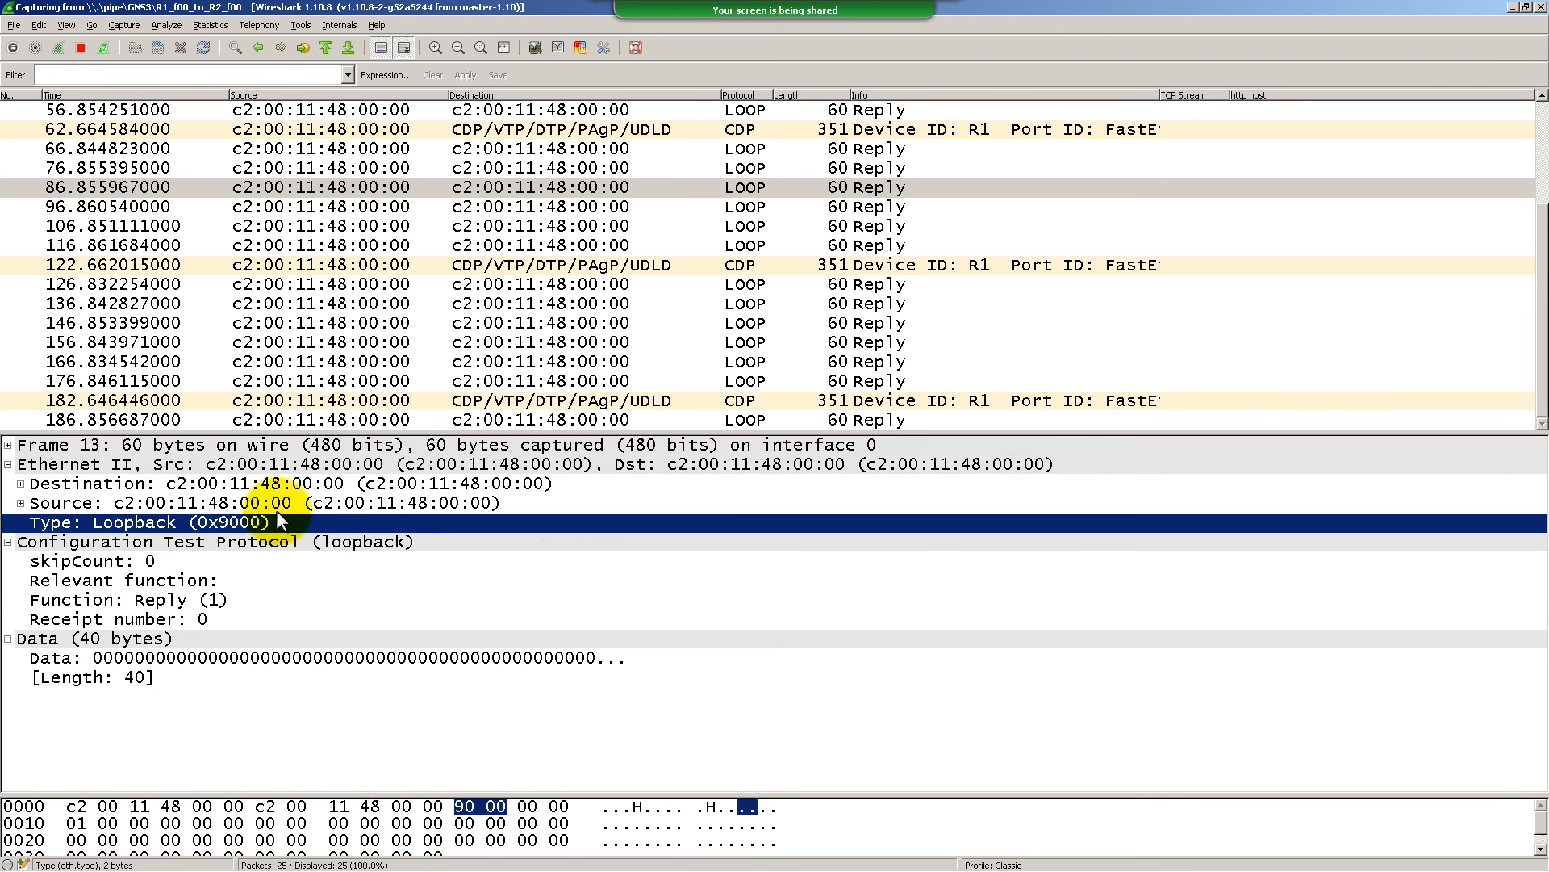
left_click(302, 503)
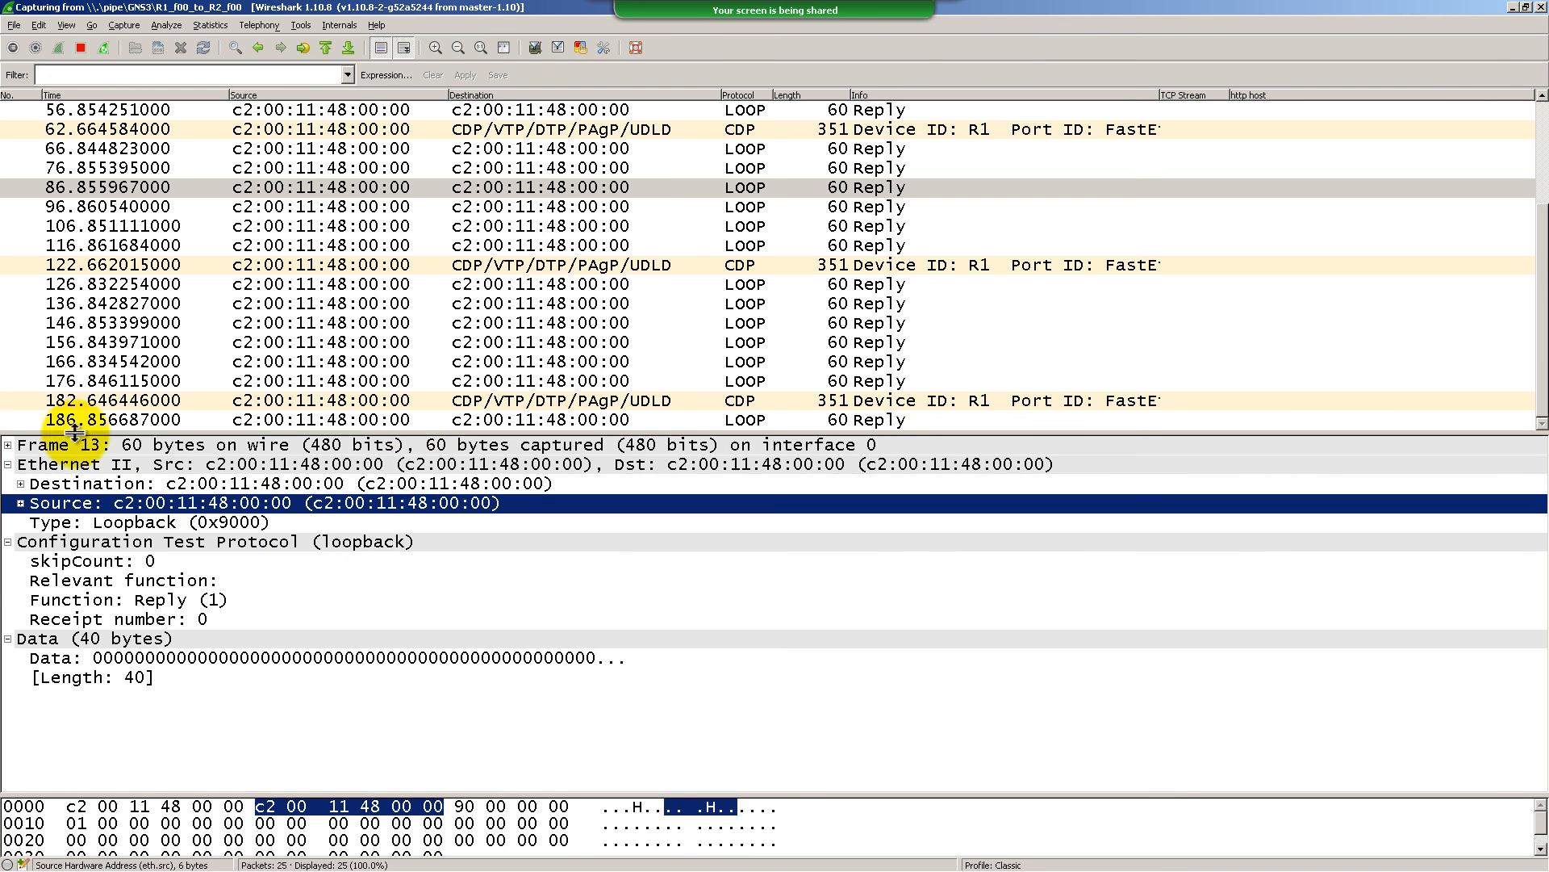
Collapse the Ethernet II, Configuration Test Protocol and Data sections of frame 13
left_click(8, 465)
left_click(8, 484)
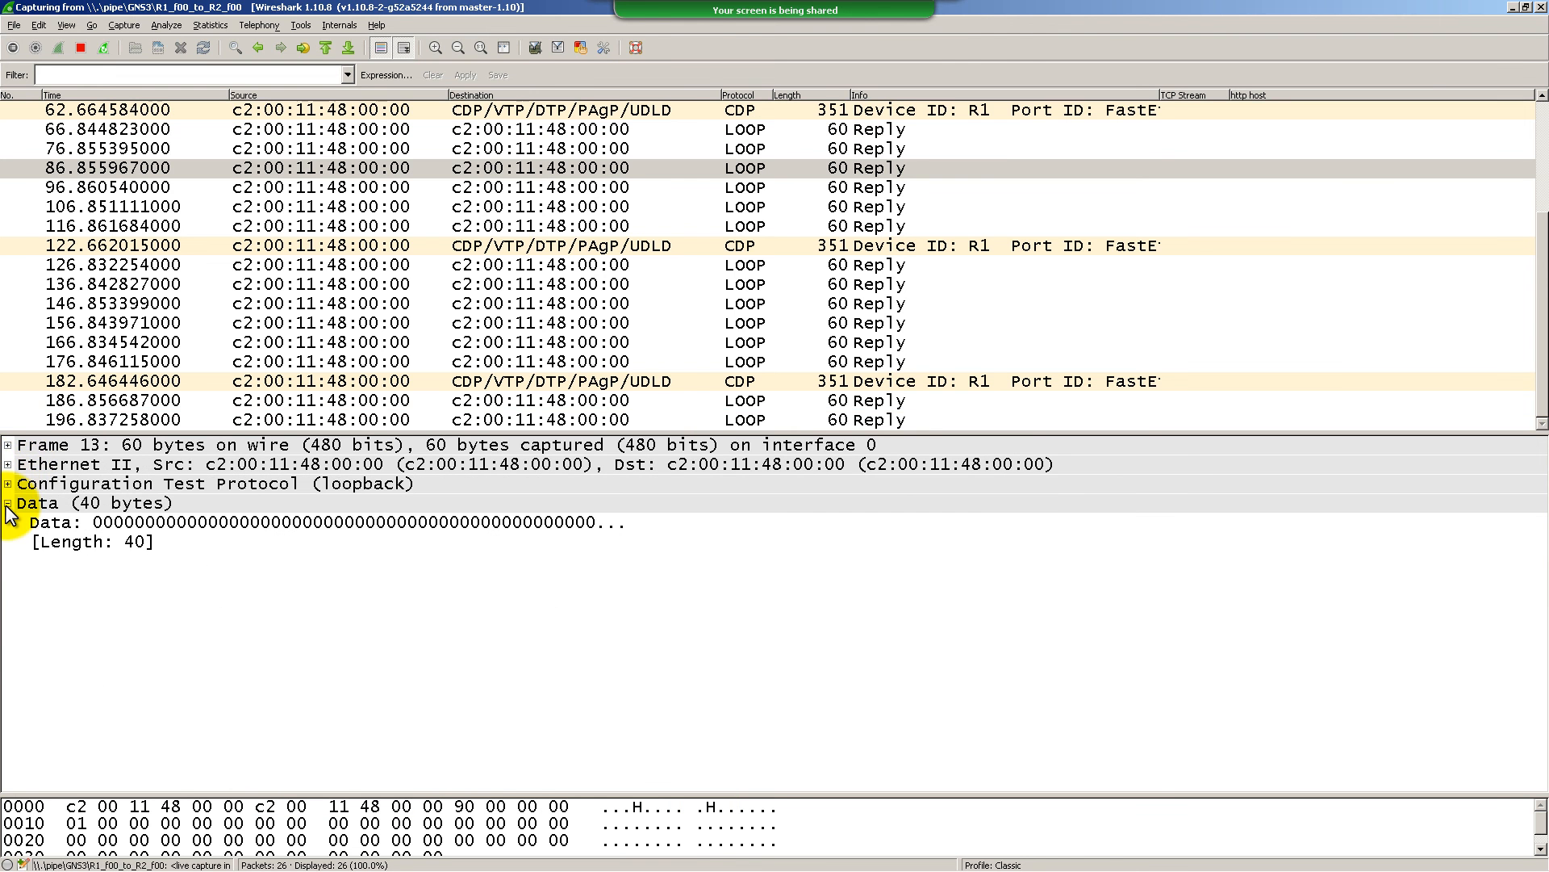
left_click(8, 504)
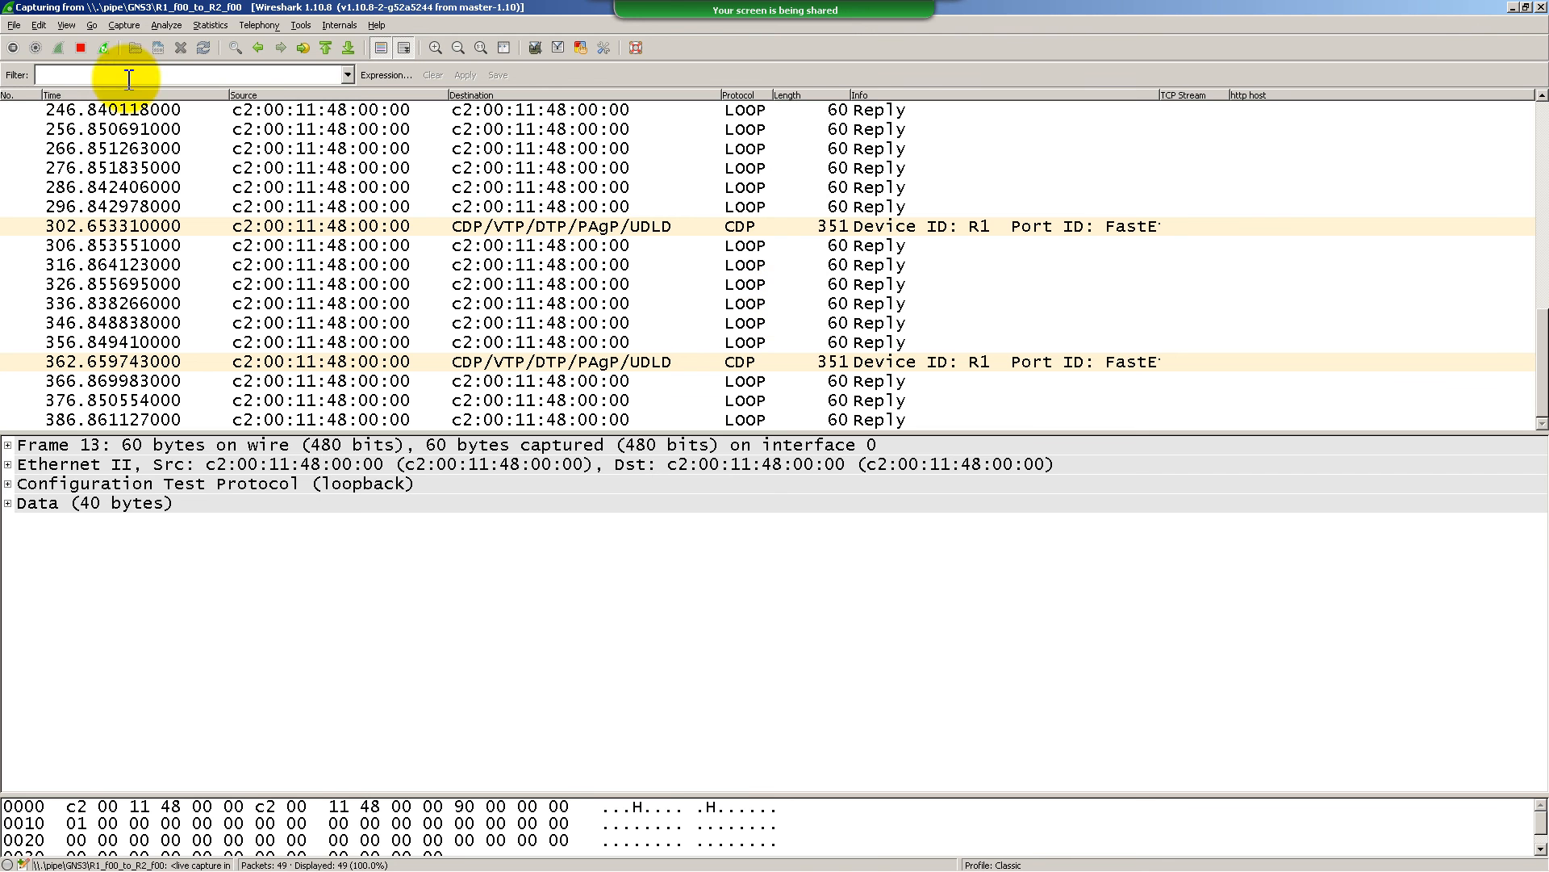
Circle the stop capture control on screen to point it out, and clear the marking
left_click(82, 55)
left_click_drag(91, 37, 55, 76)
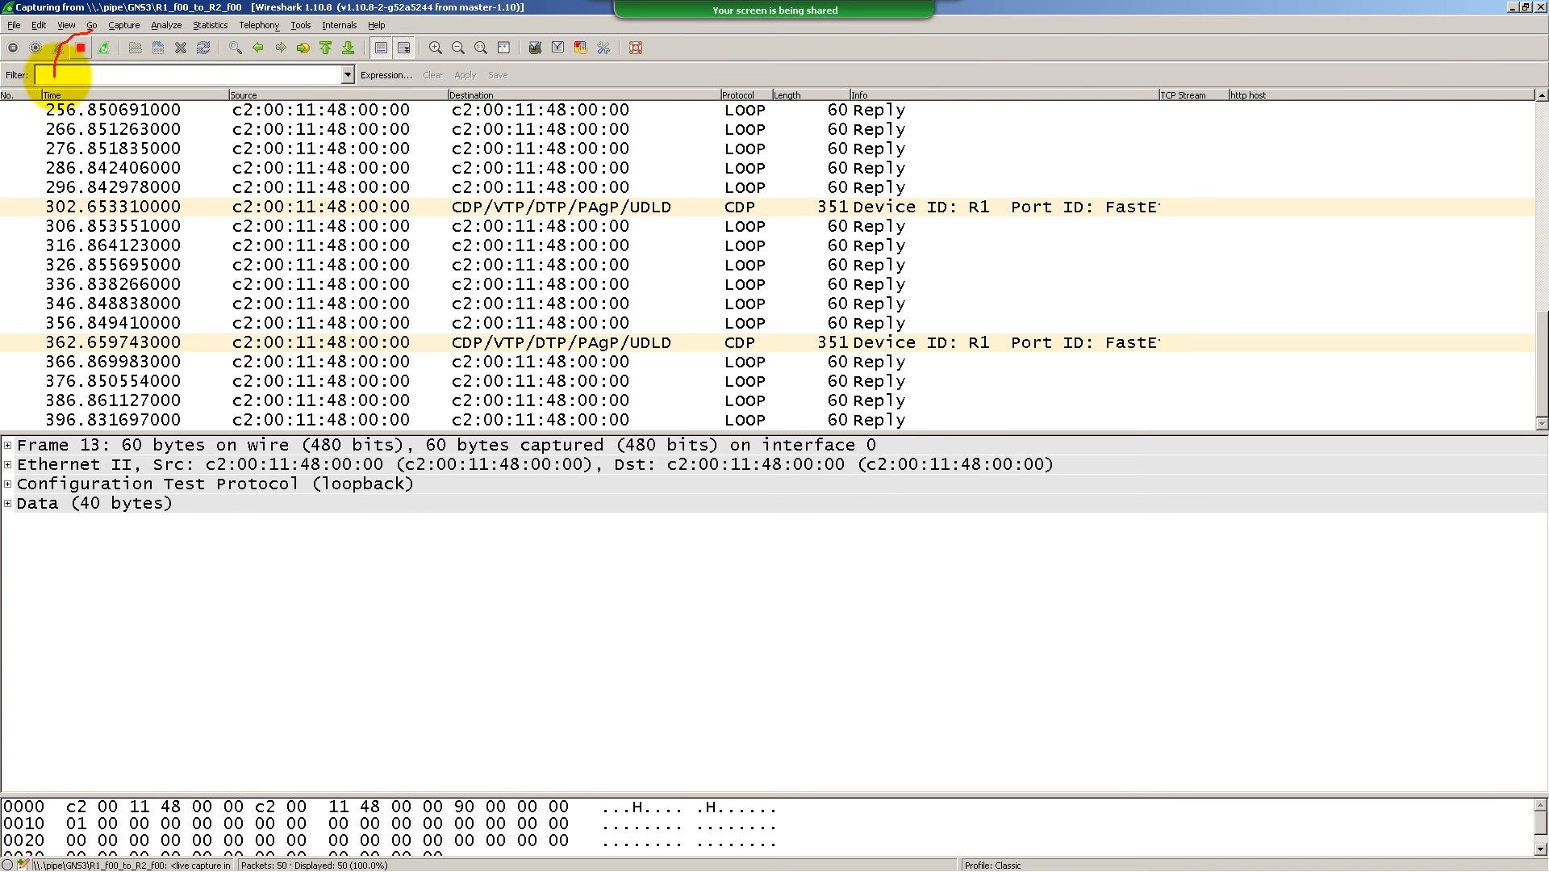
left_click_drag(100, 26, 95, 63)
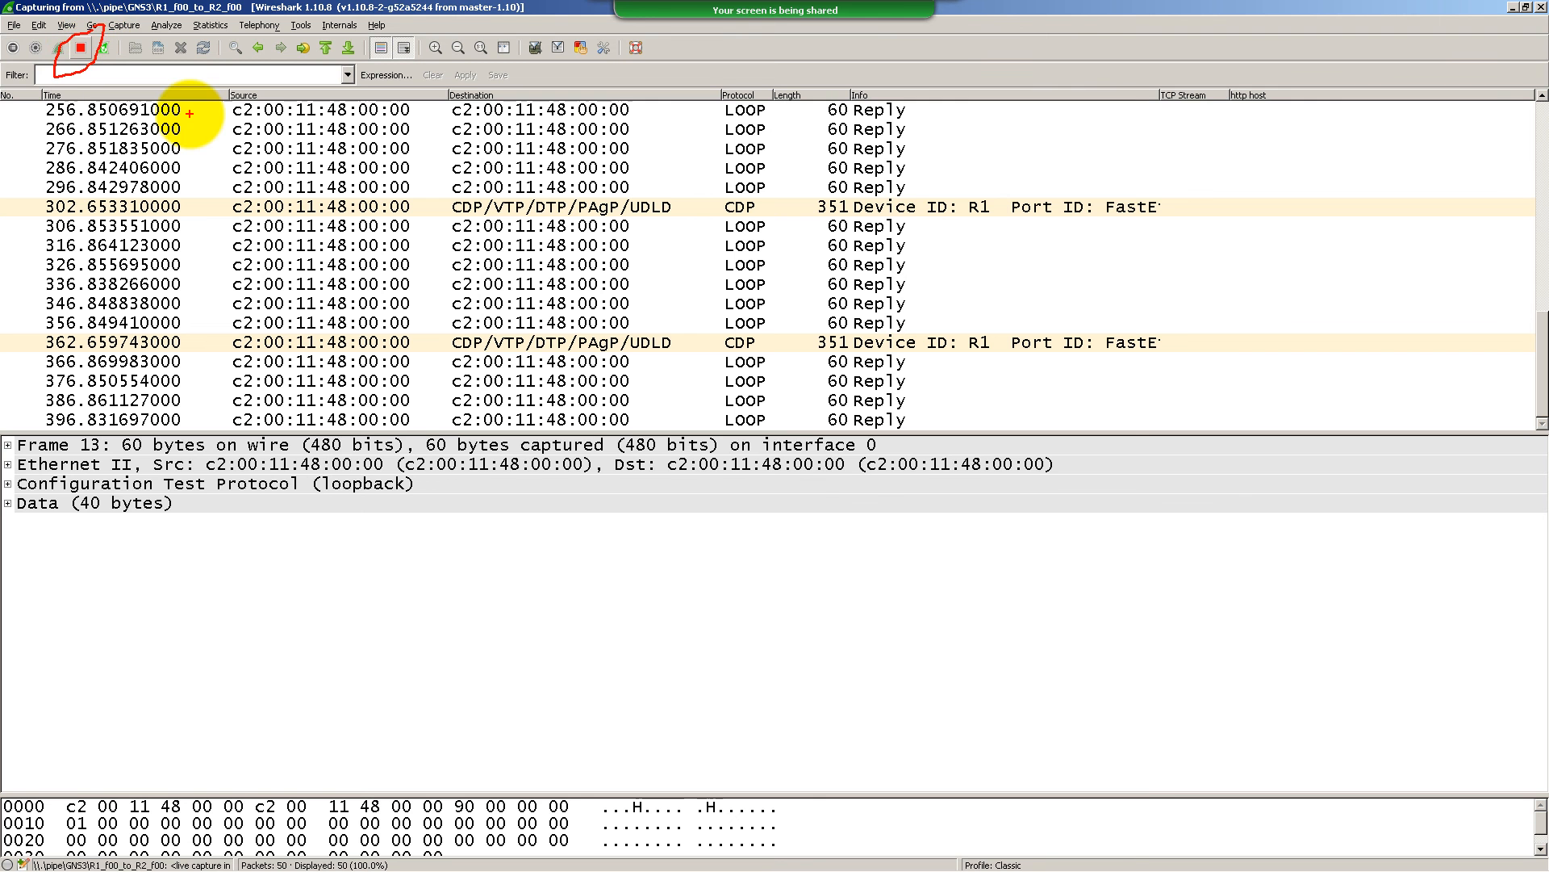
key("Escape")
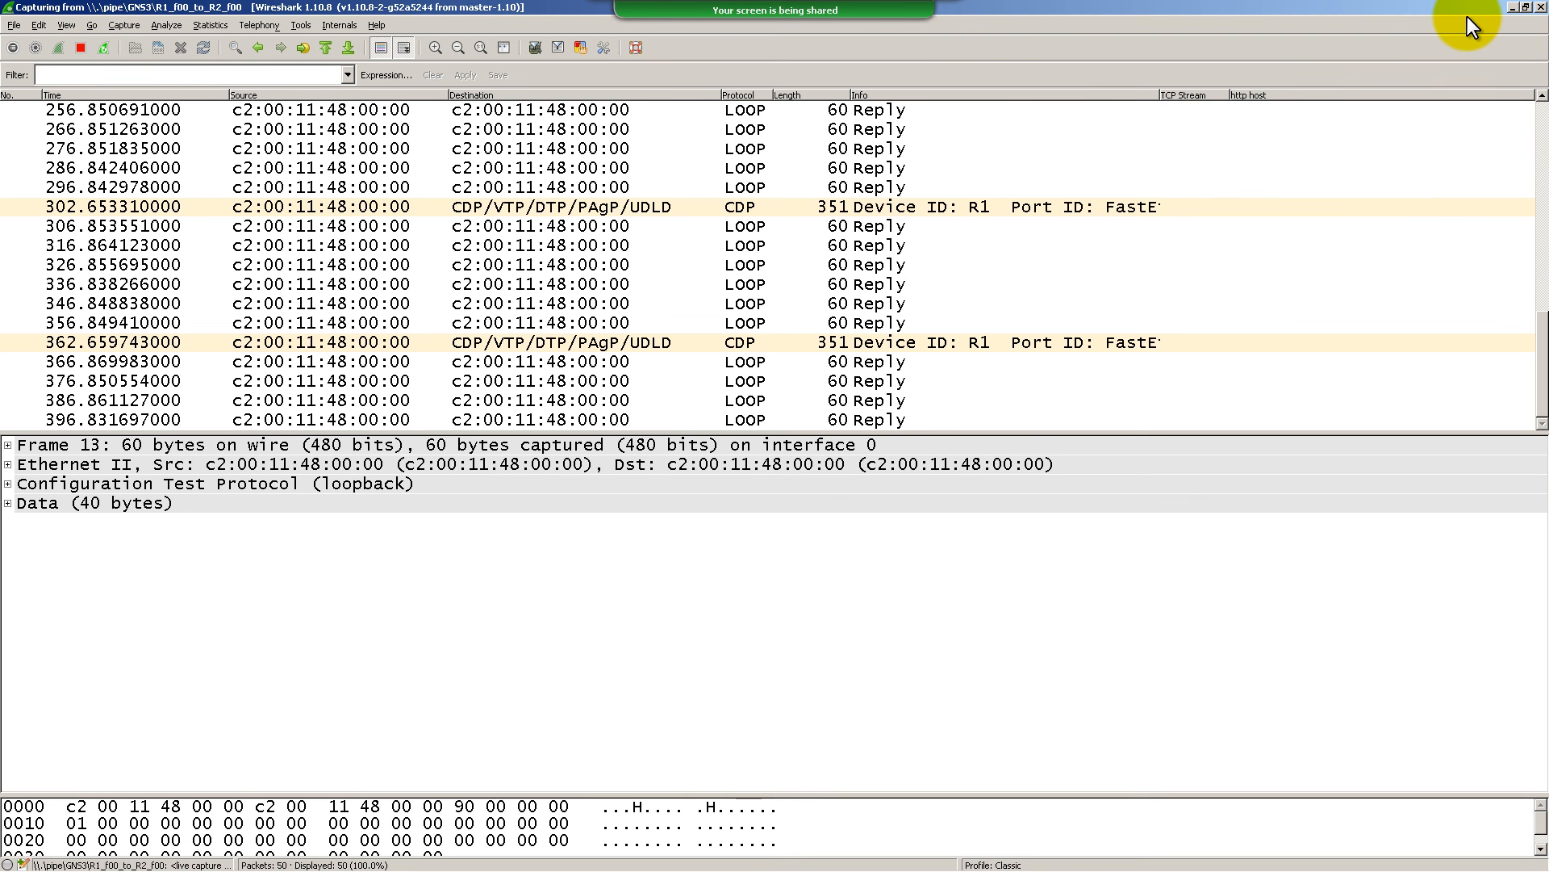
Minimize the live Wireshark capture to reach the GNS3 topology and toggle one of its docks
left_click(1514, 6)
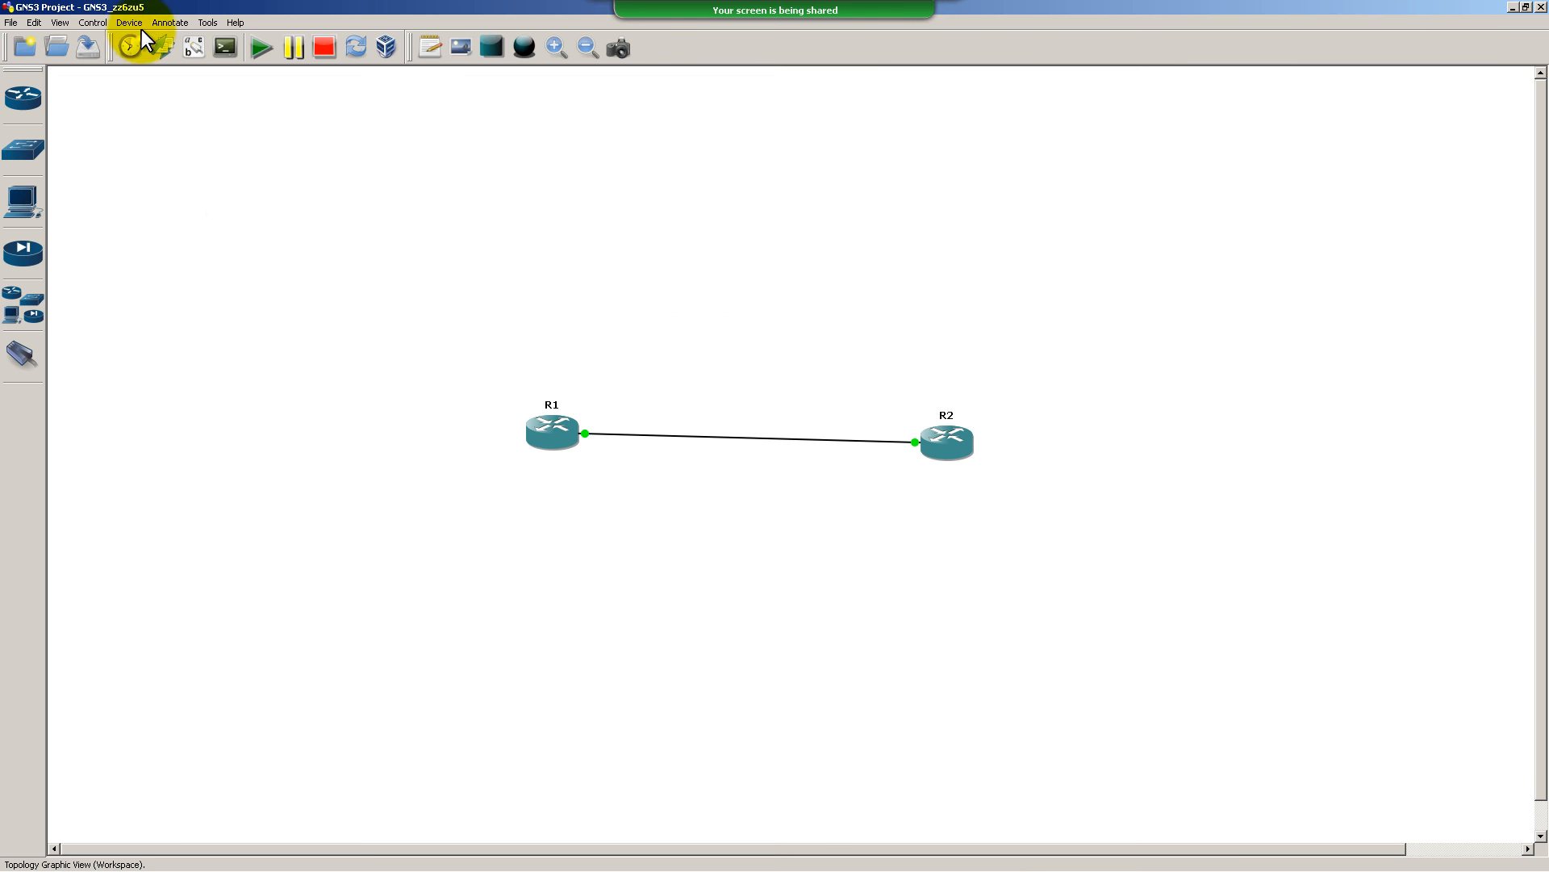
left_click(60, 22)
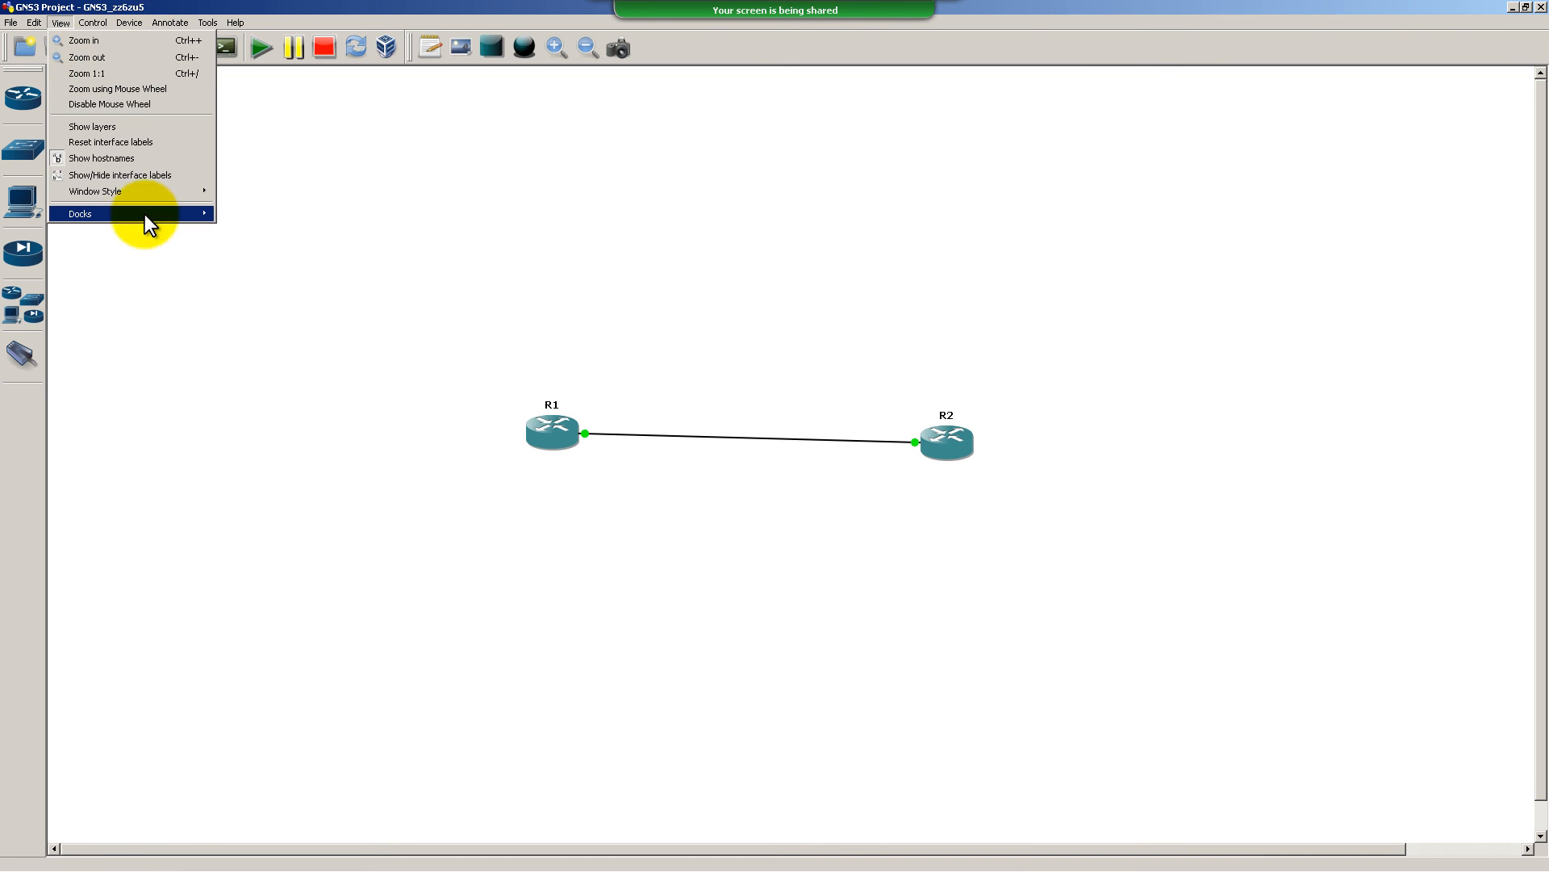
mouse_move(143, 214)
left_click(297, 278)
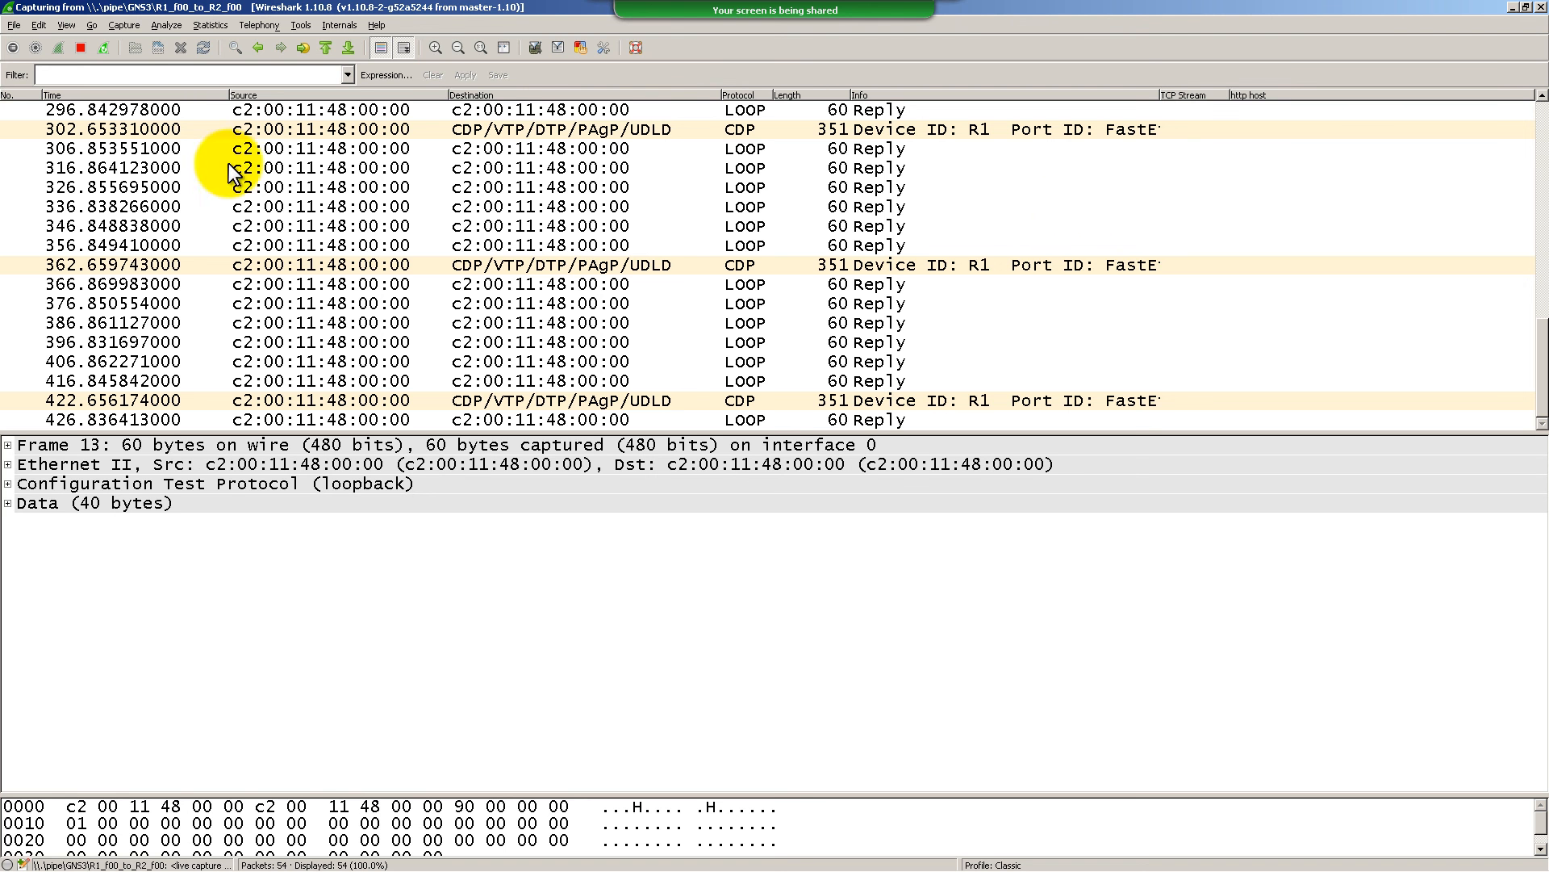
Return to the start of the live capture and select the first LOOP reply to examine its source and destination addresses
scroll(316, 203, "up", 13)
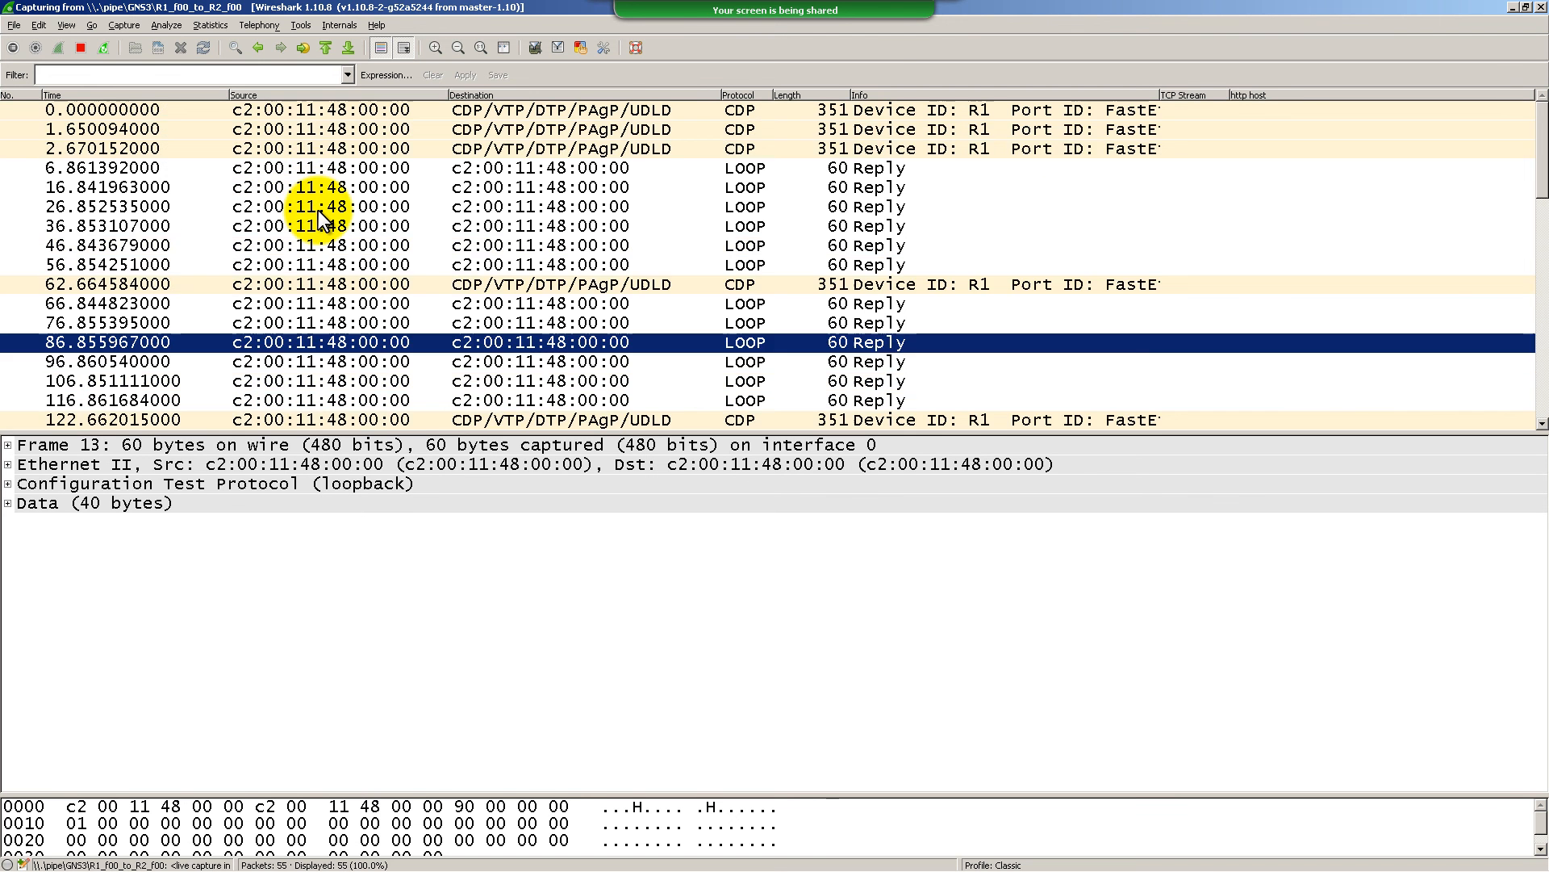
left_click(321, 167)
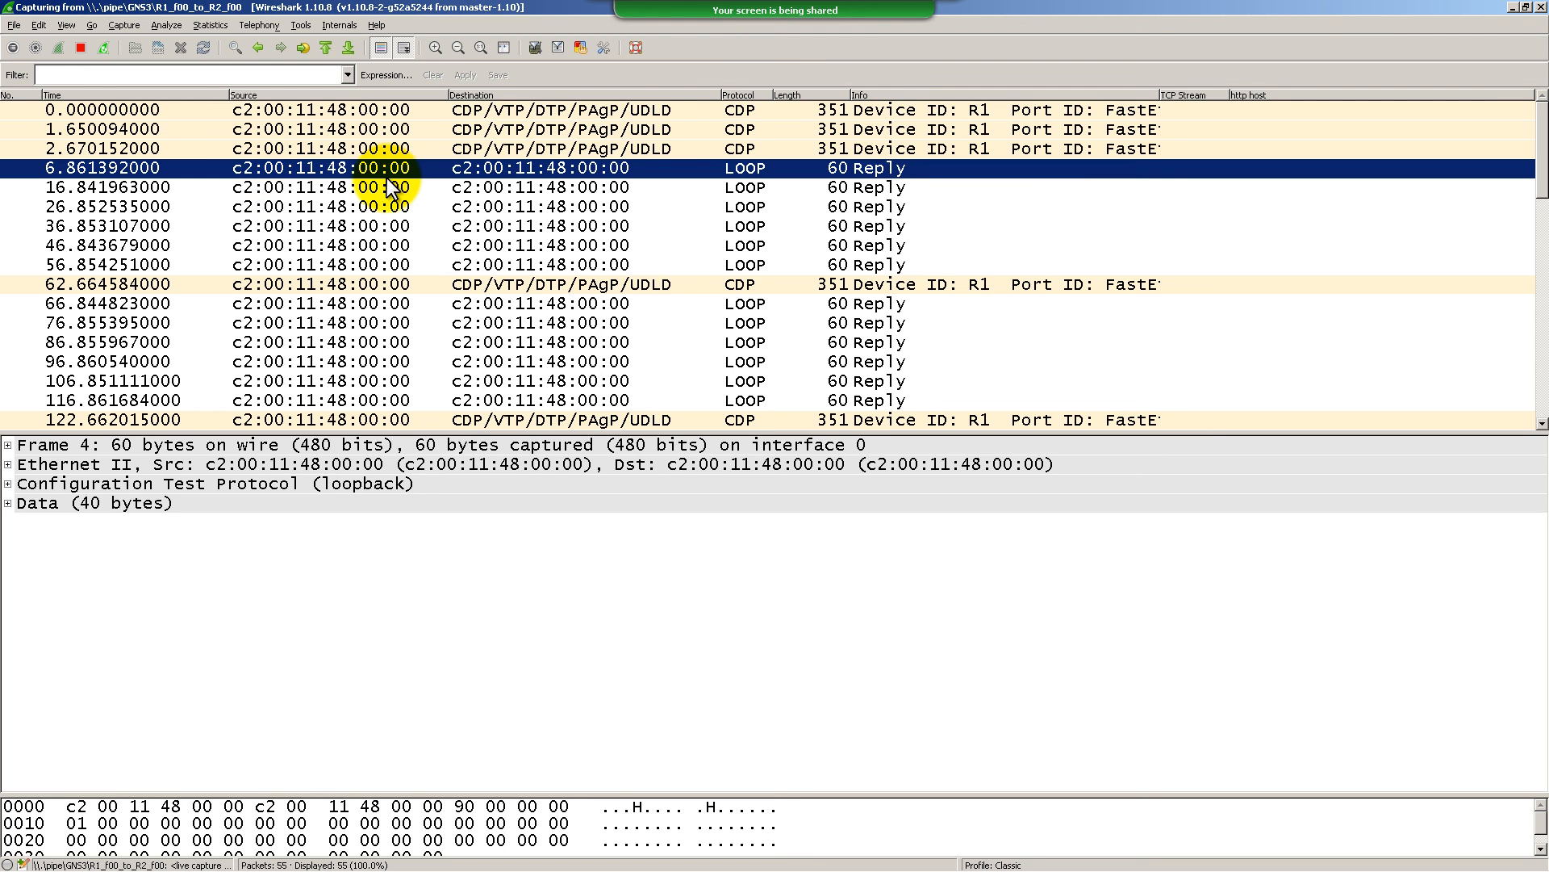
scroll(386, 178, "up", 13)
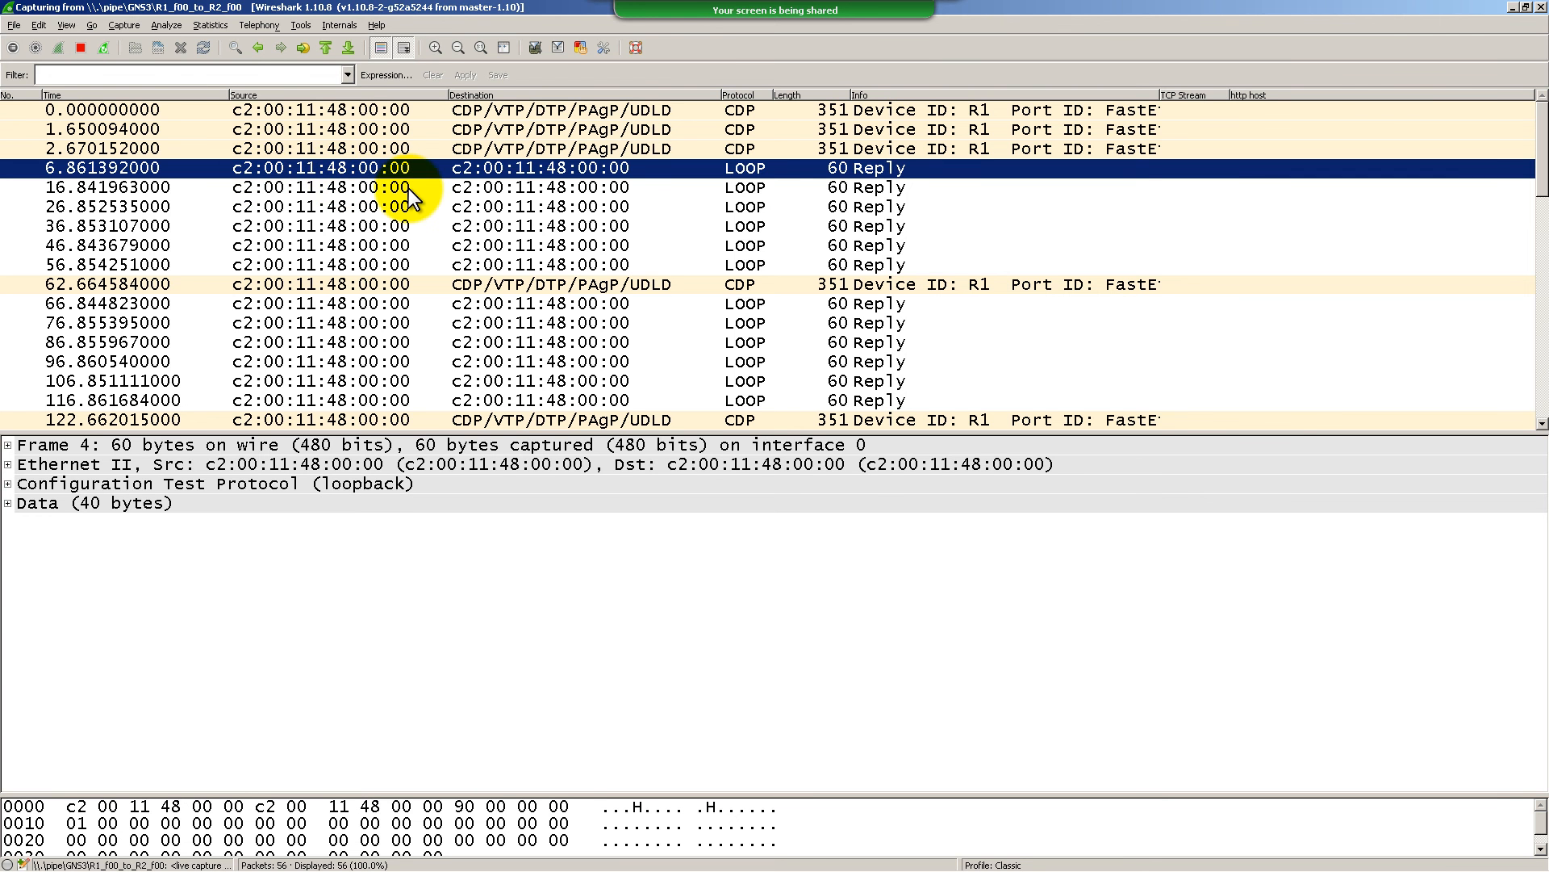
Switch to the R1 console, leave configuration mode and display the interface details with show int fast 0/0, from the hardware address line
key("alt+Tab")
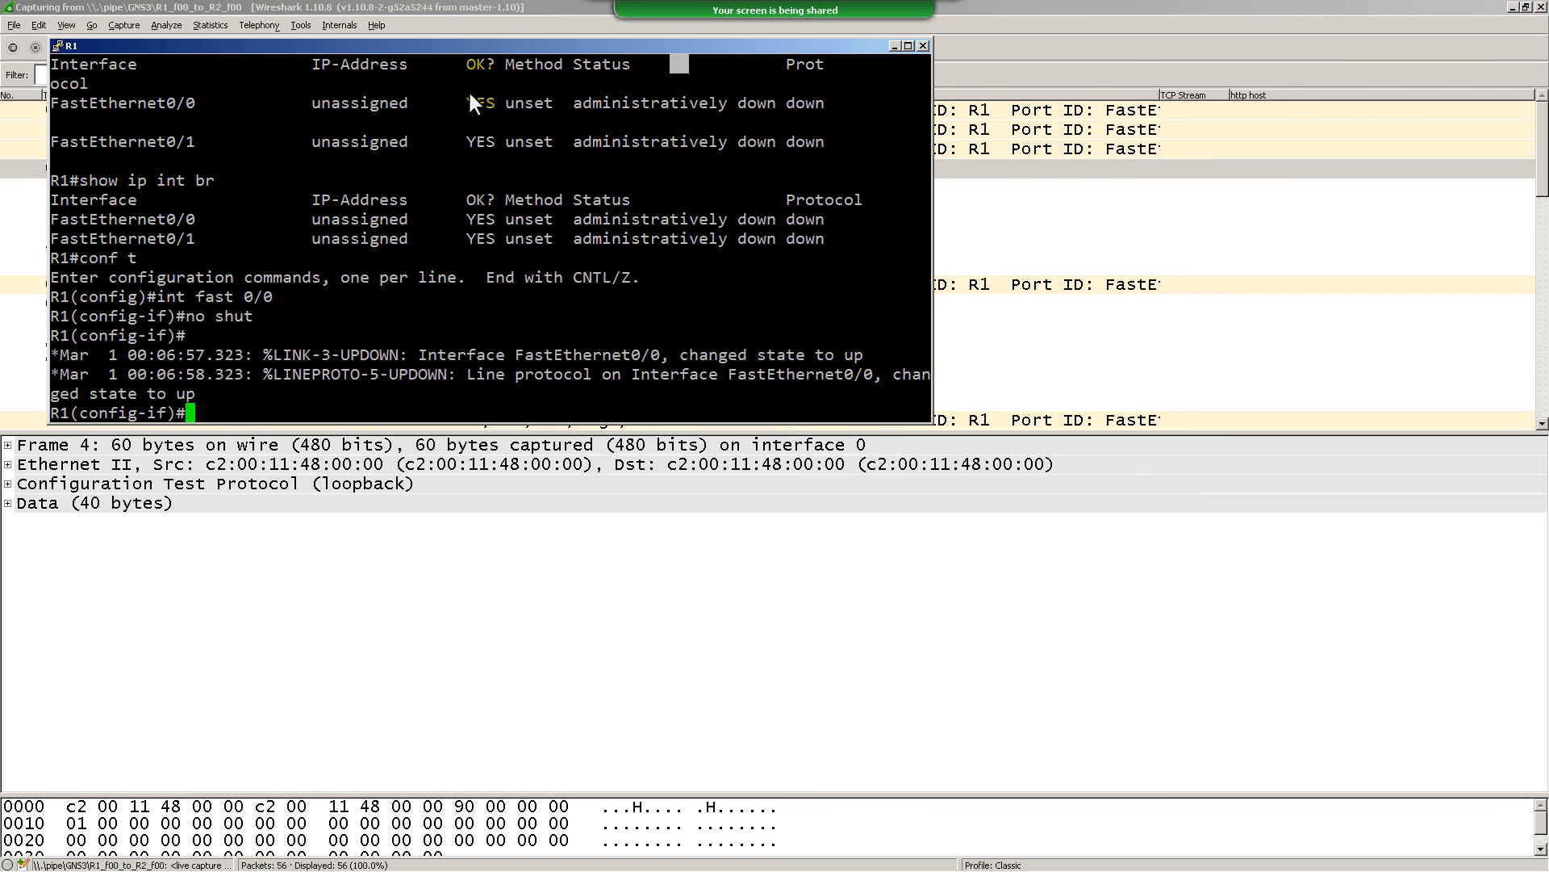
type("end")
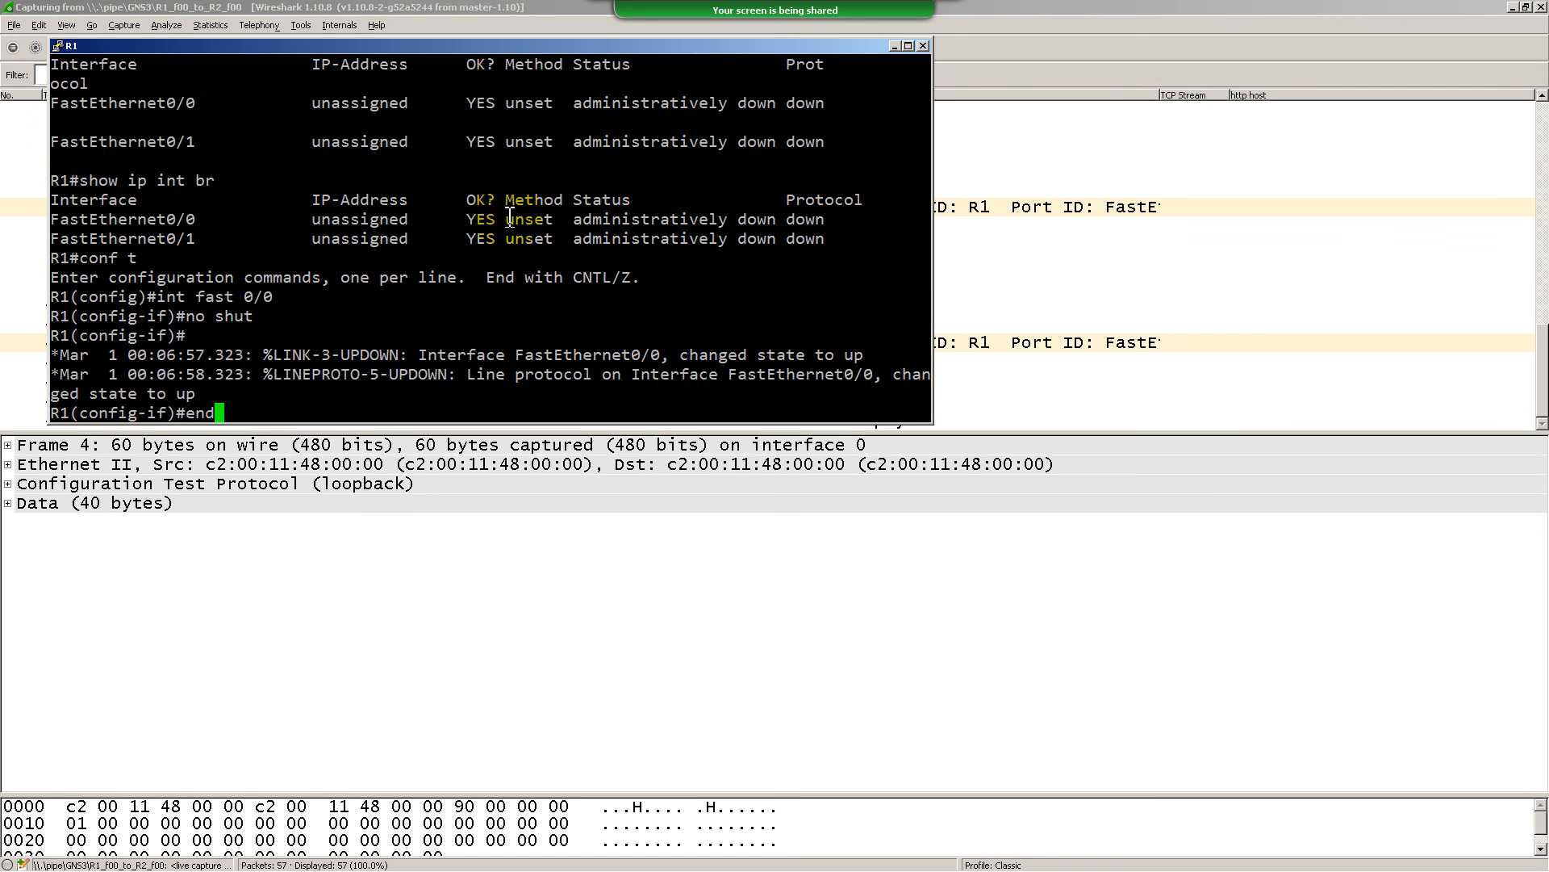
key("Return")
type("how")
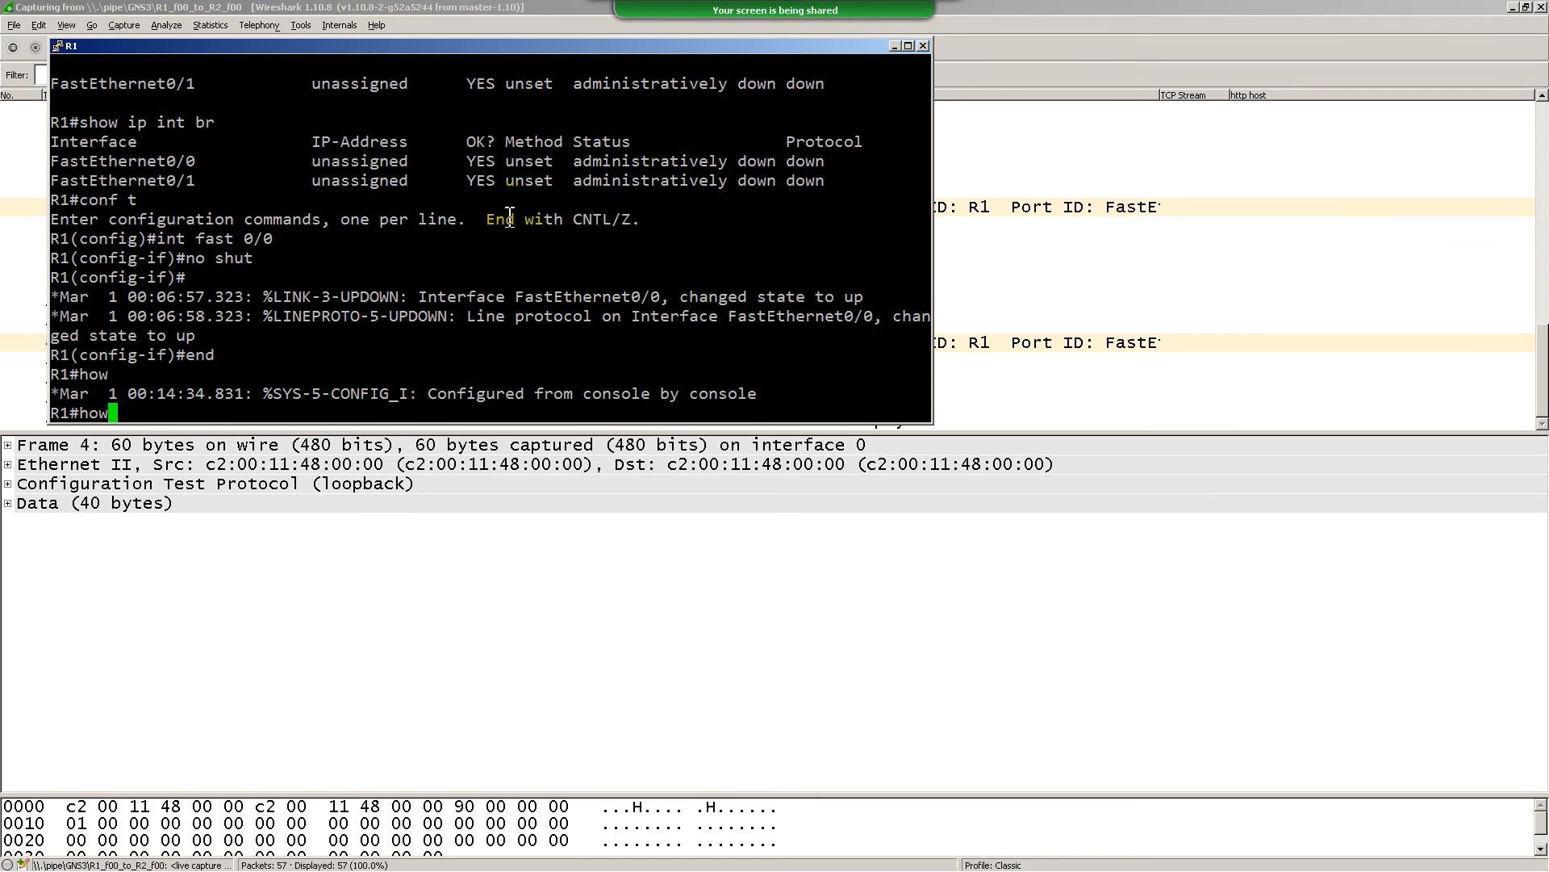
key("BackSpace")
key("BackSpace")
key("BackSpace")
type("show int fast 0/0")
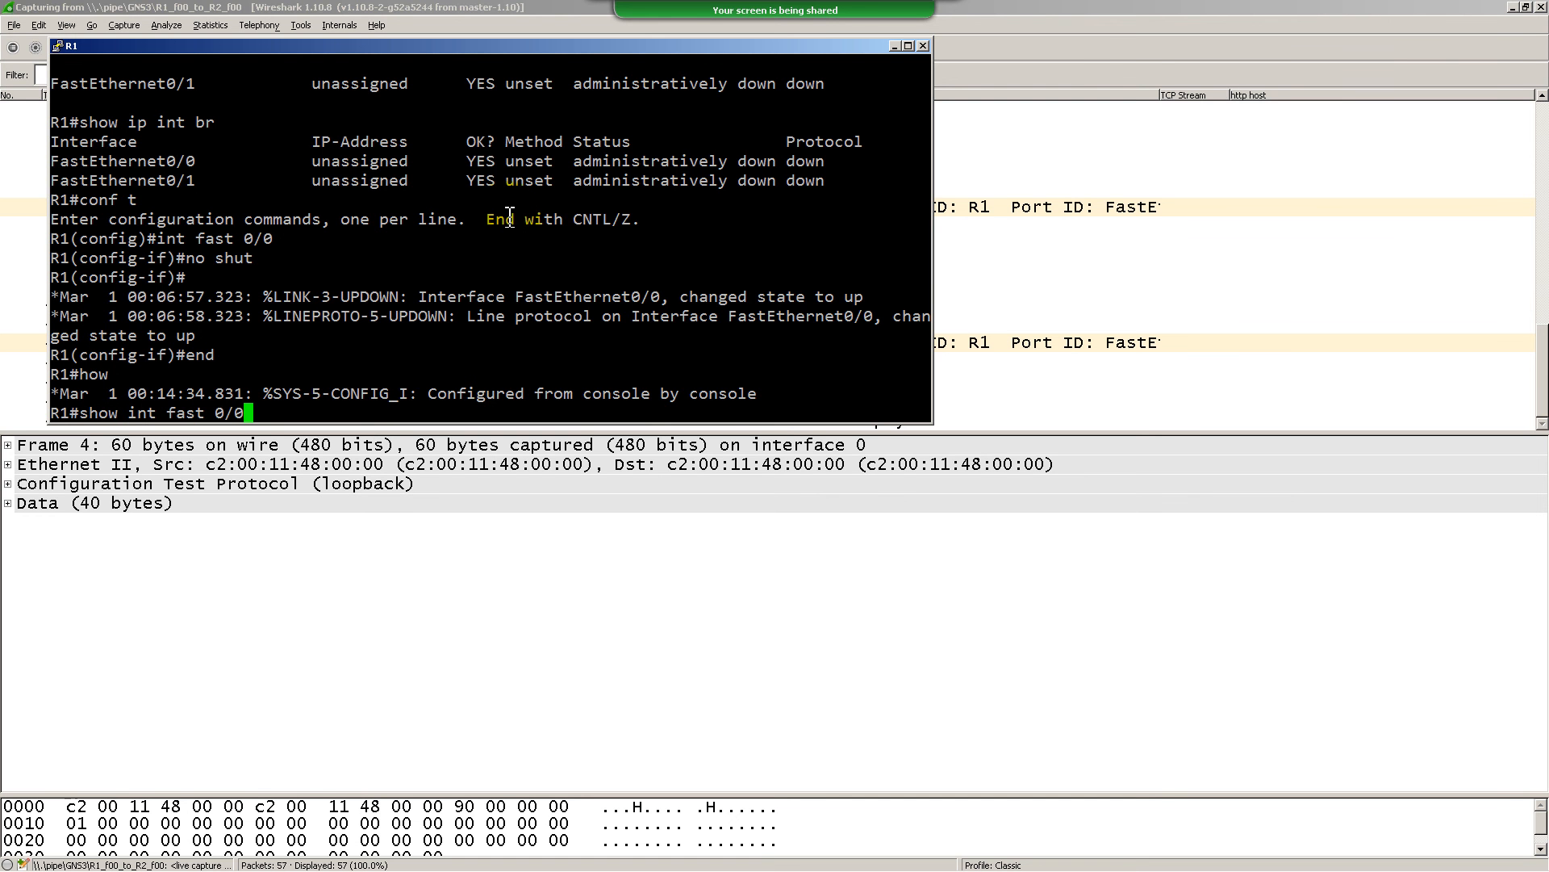
key("Return")
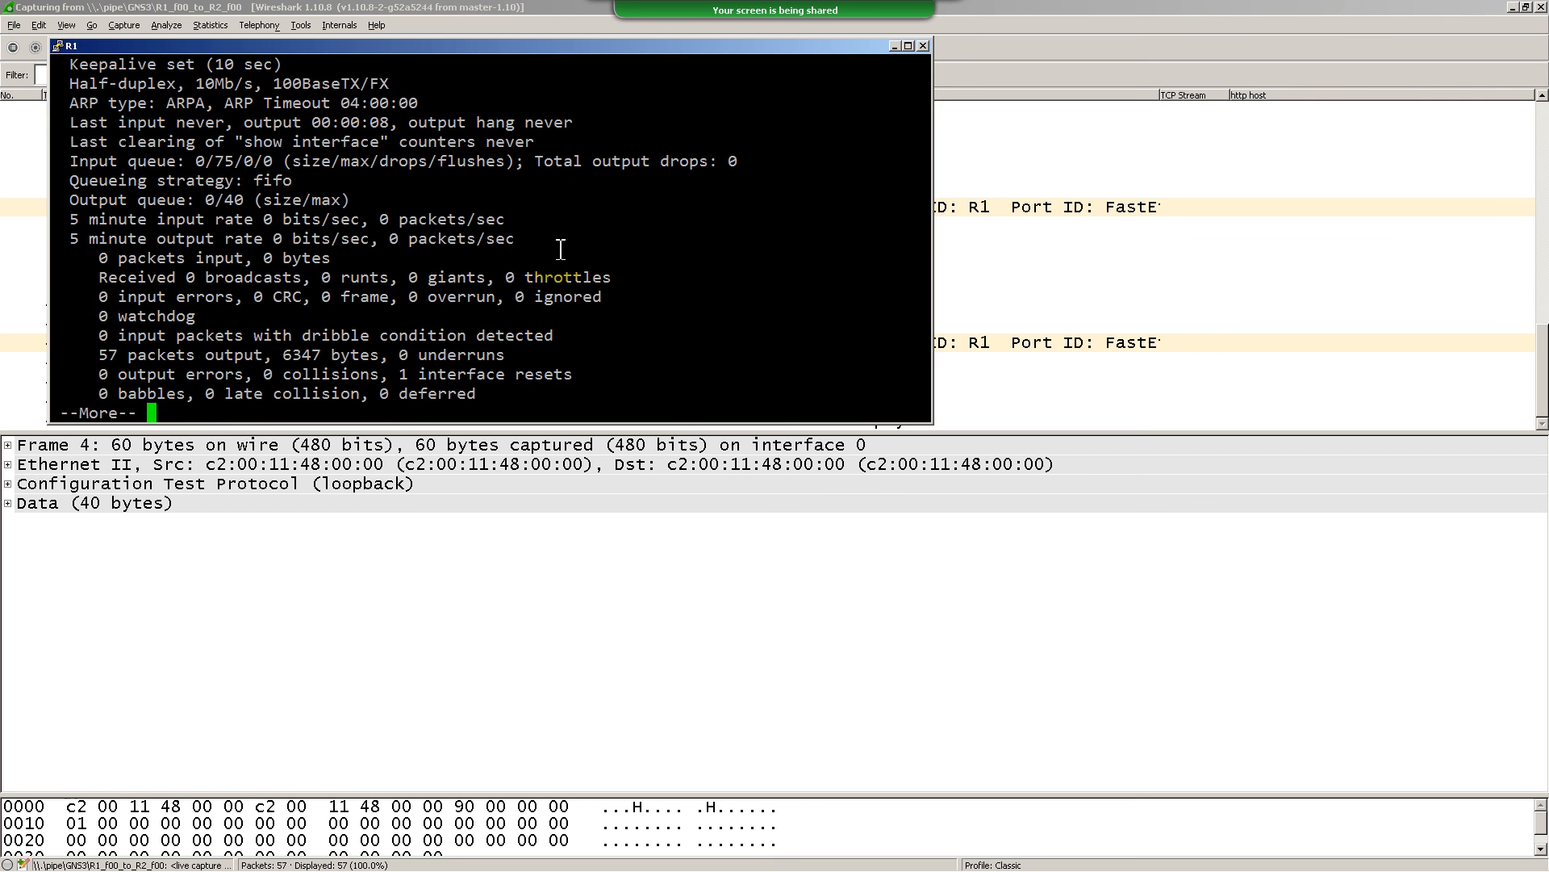
scroll(570, 242, "up", 3)
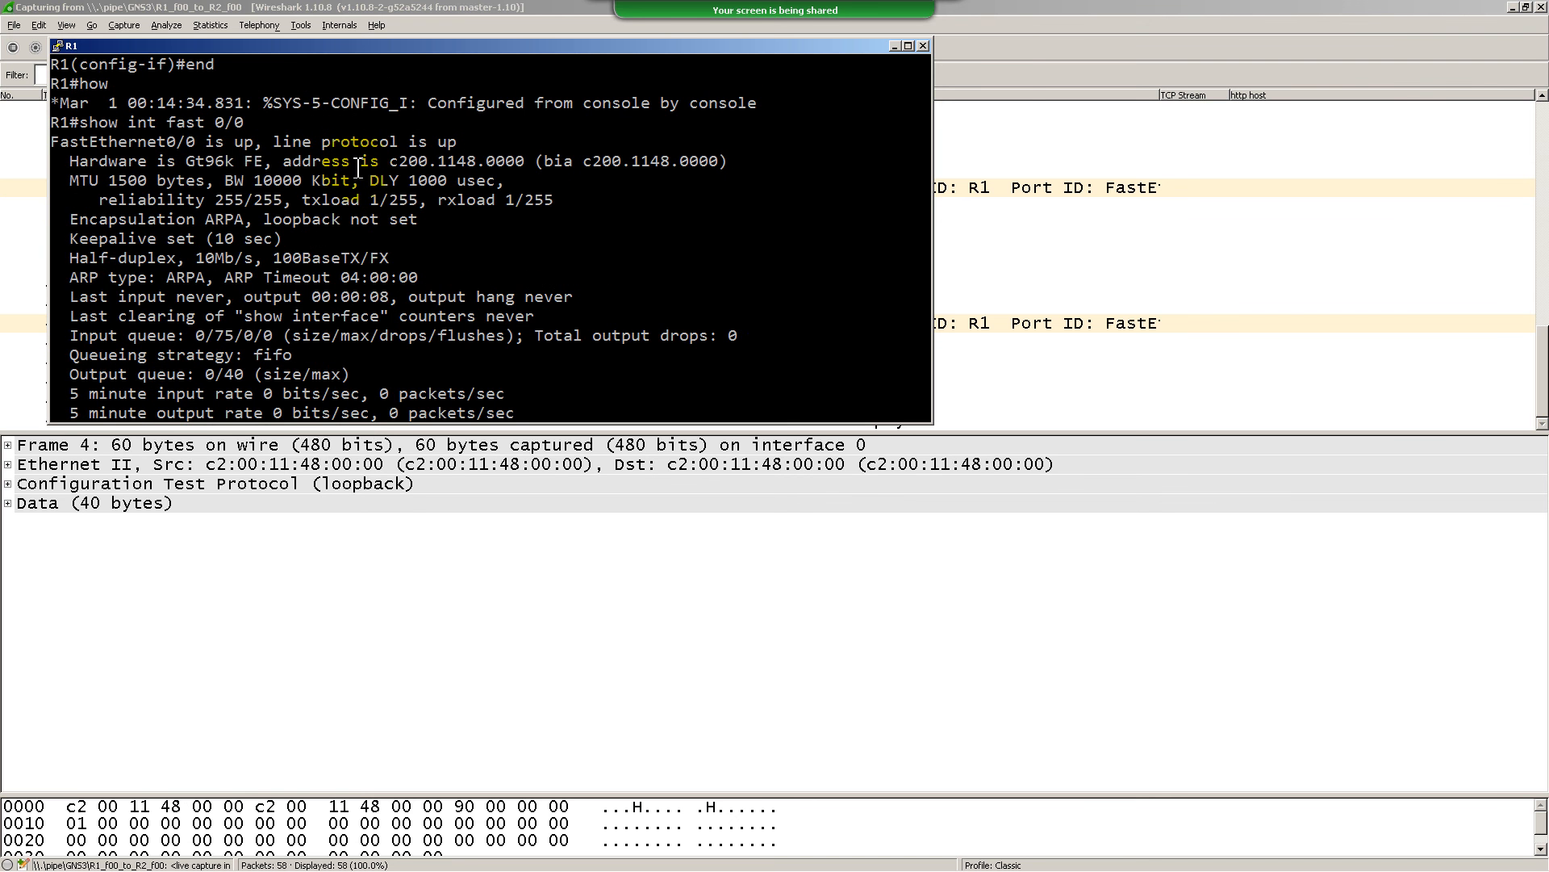
Place the R1 console below the captured packets, mark the matching source MAC and hardware address in both windows, and clear the markings
left_click_drag(492, 49, 399, 197)
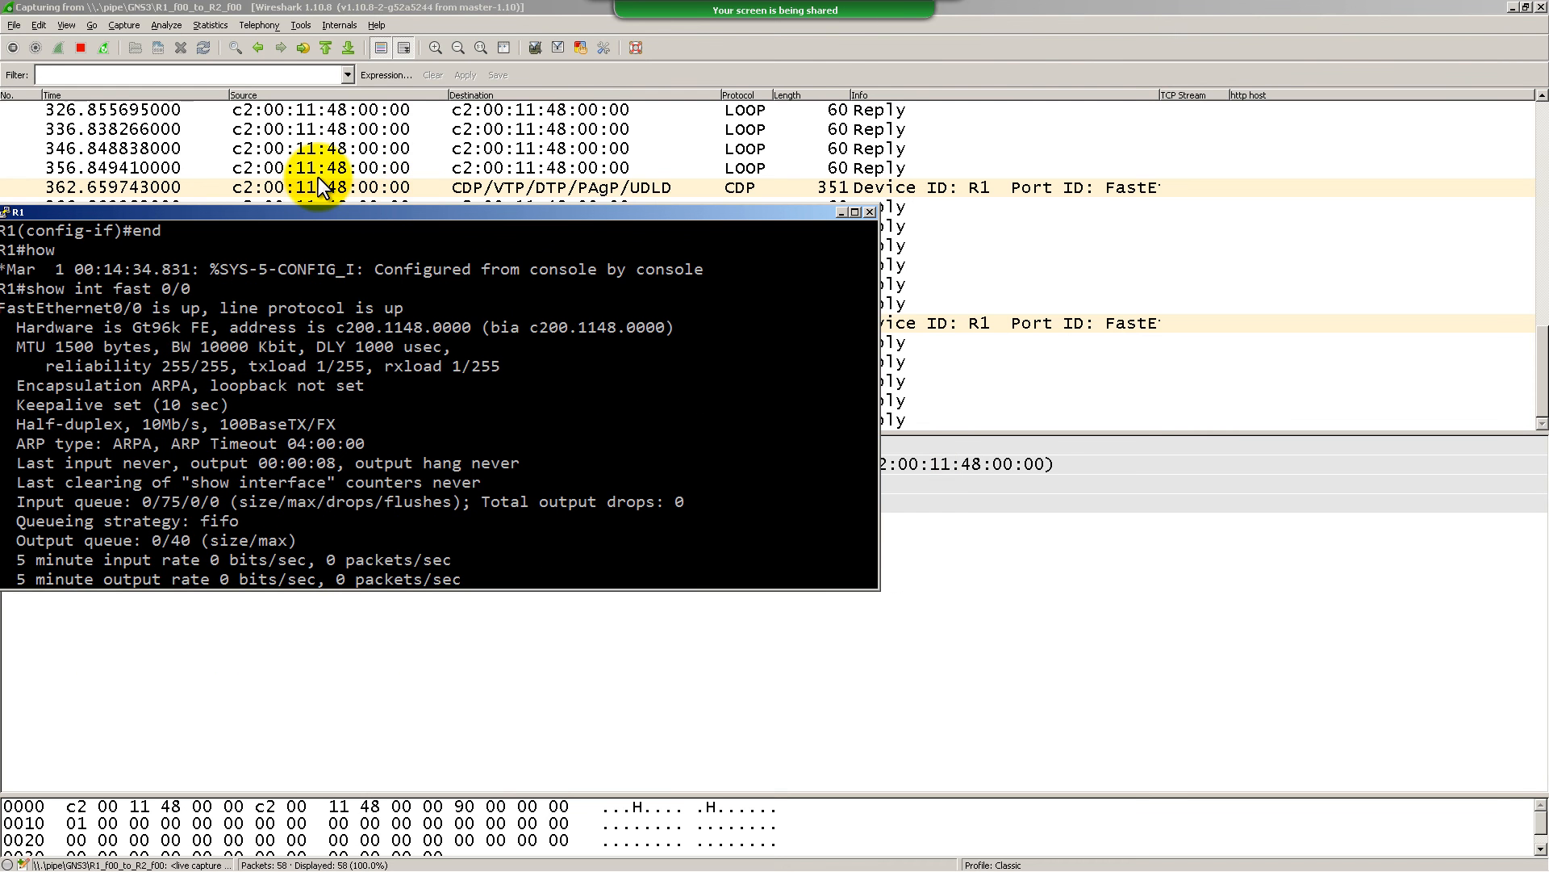
mouse_move(320, 174)
left_mouse_down()
mouse_move(355, 231)
mouse_move(444, 174)
mouse_move(302, 165)
left_mouse_up()
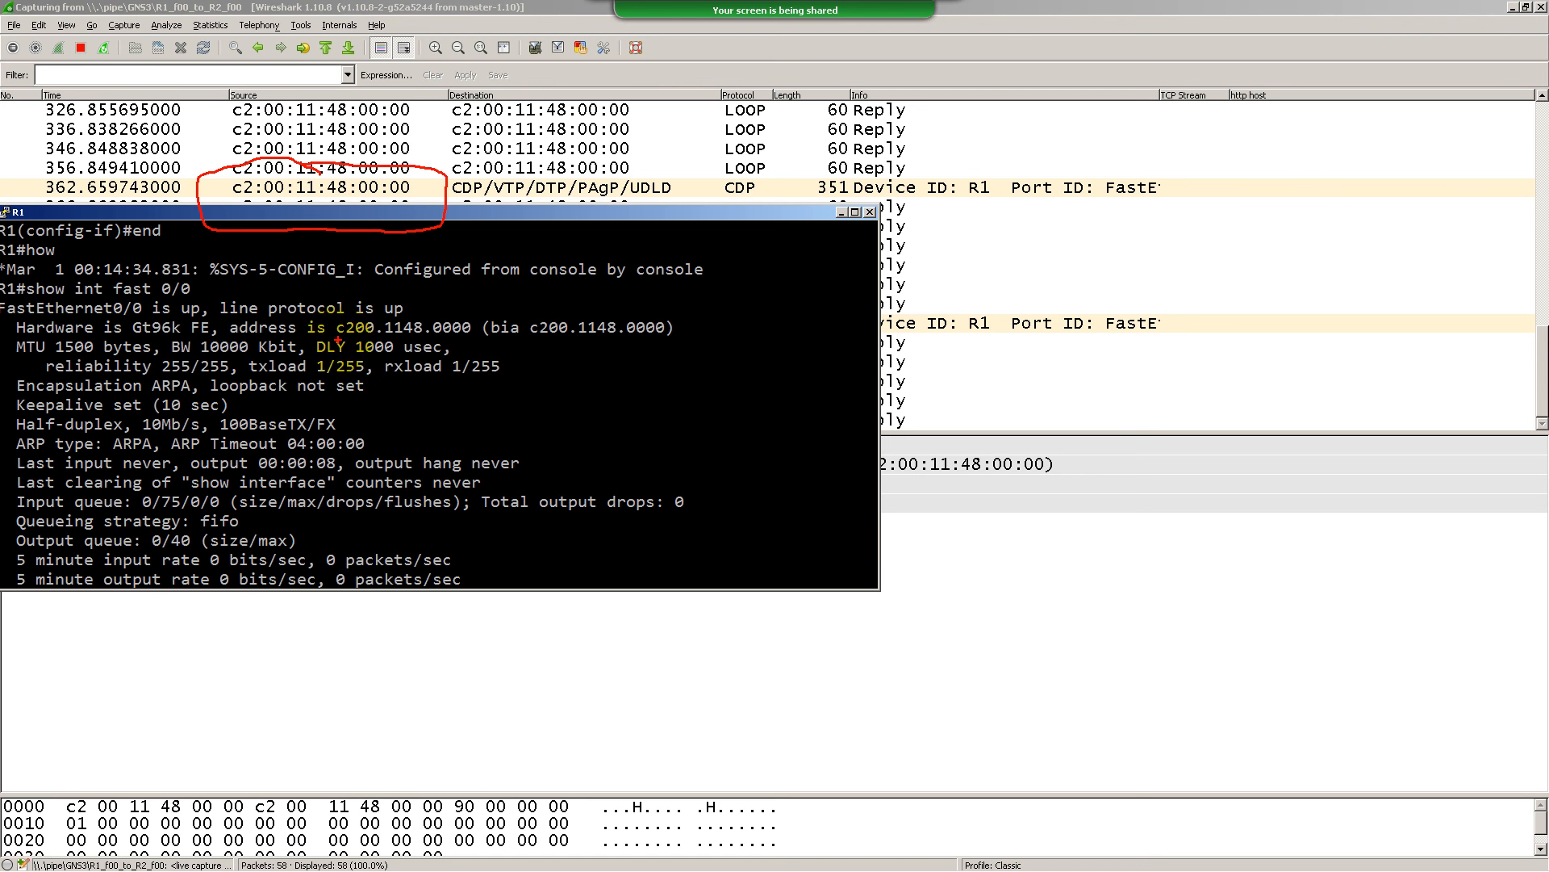
left_click_drag(337, 340, 694, 339)
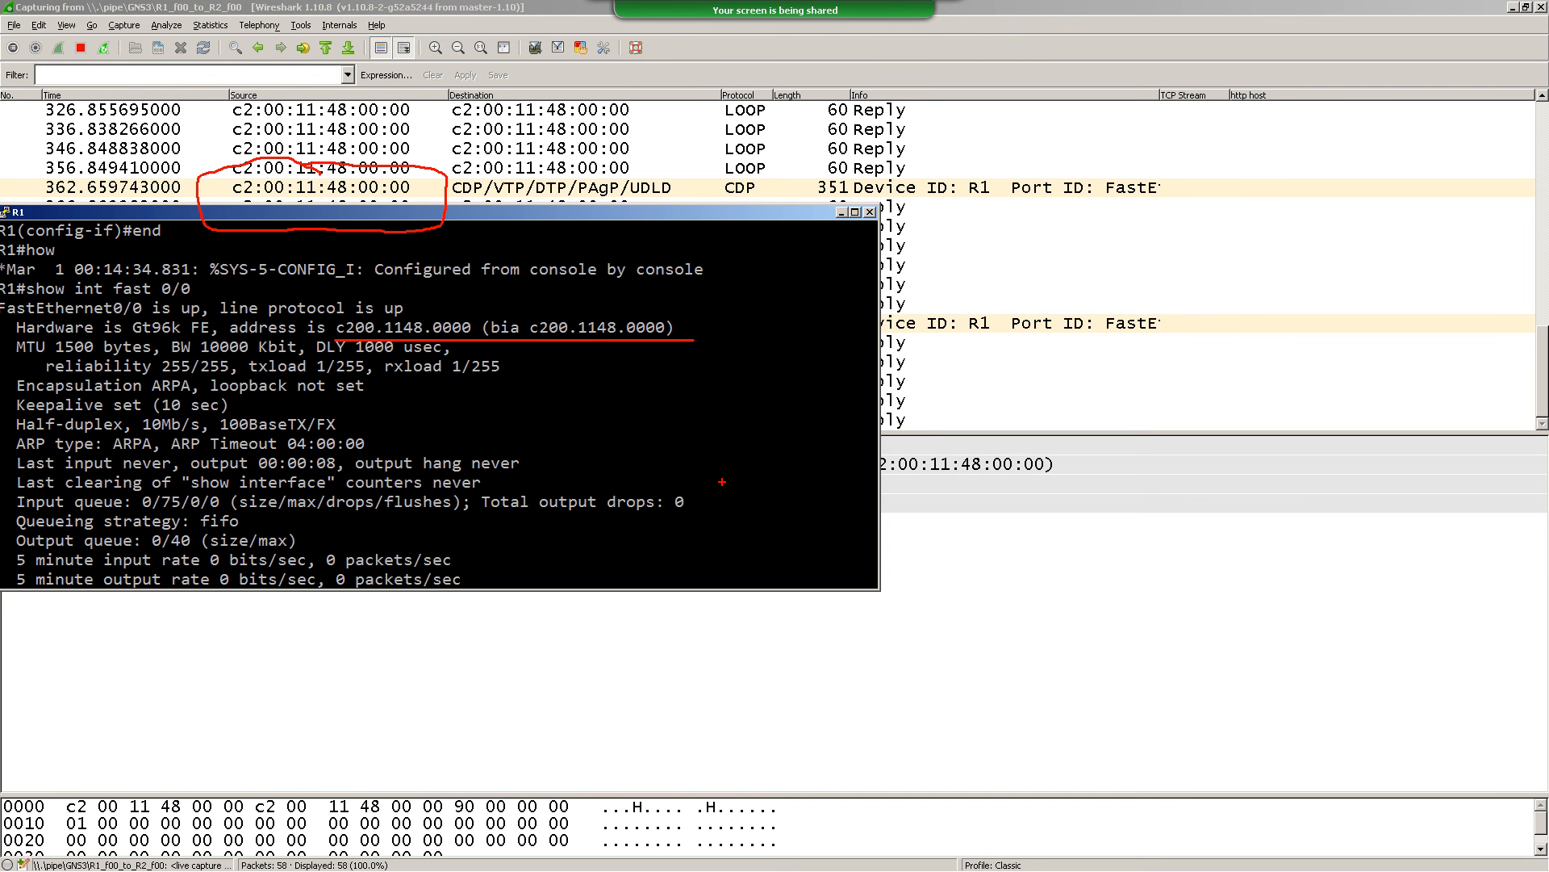
key("Escape")
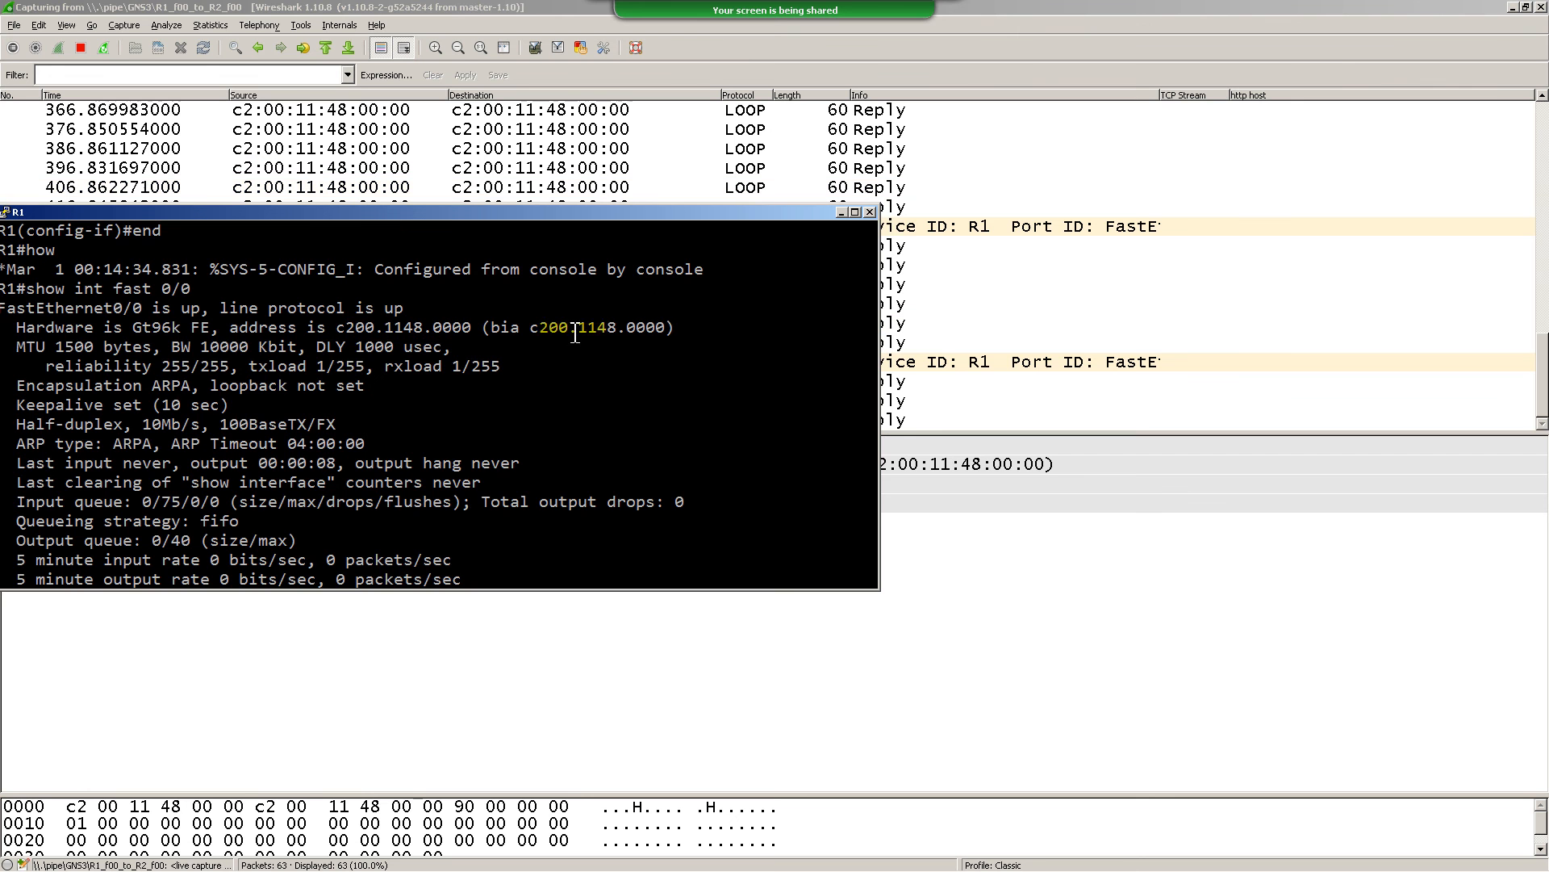
Quit the paged output, reposition the R1 console and enter interface configuration mode with conf t and int fast 0/0
key("q")
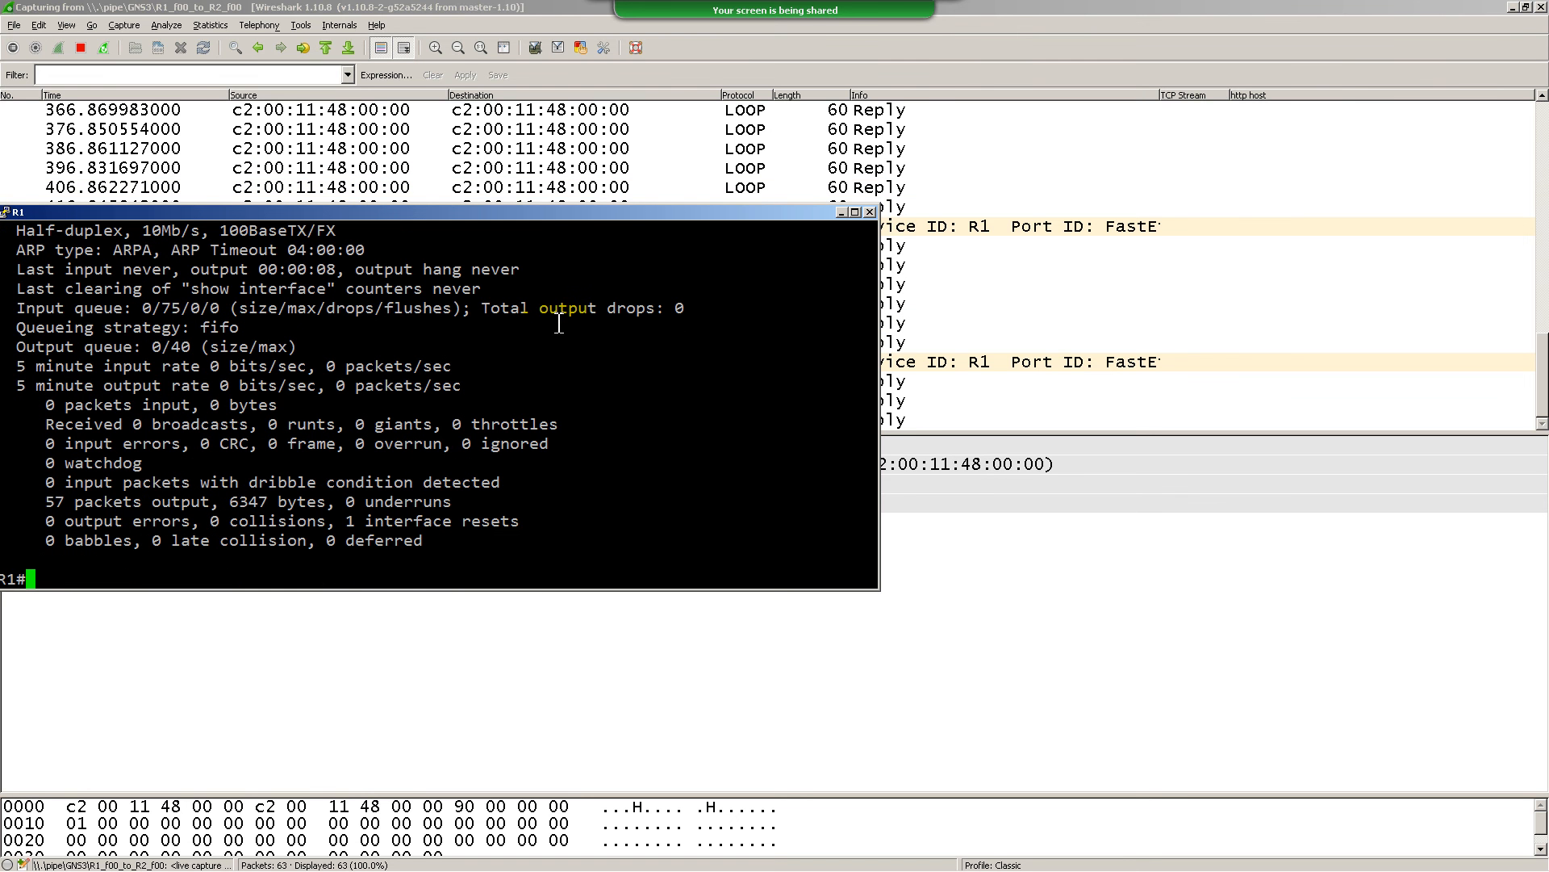
left_click(582, 215)
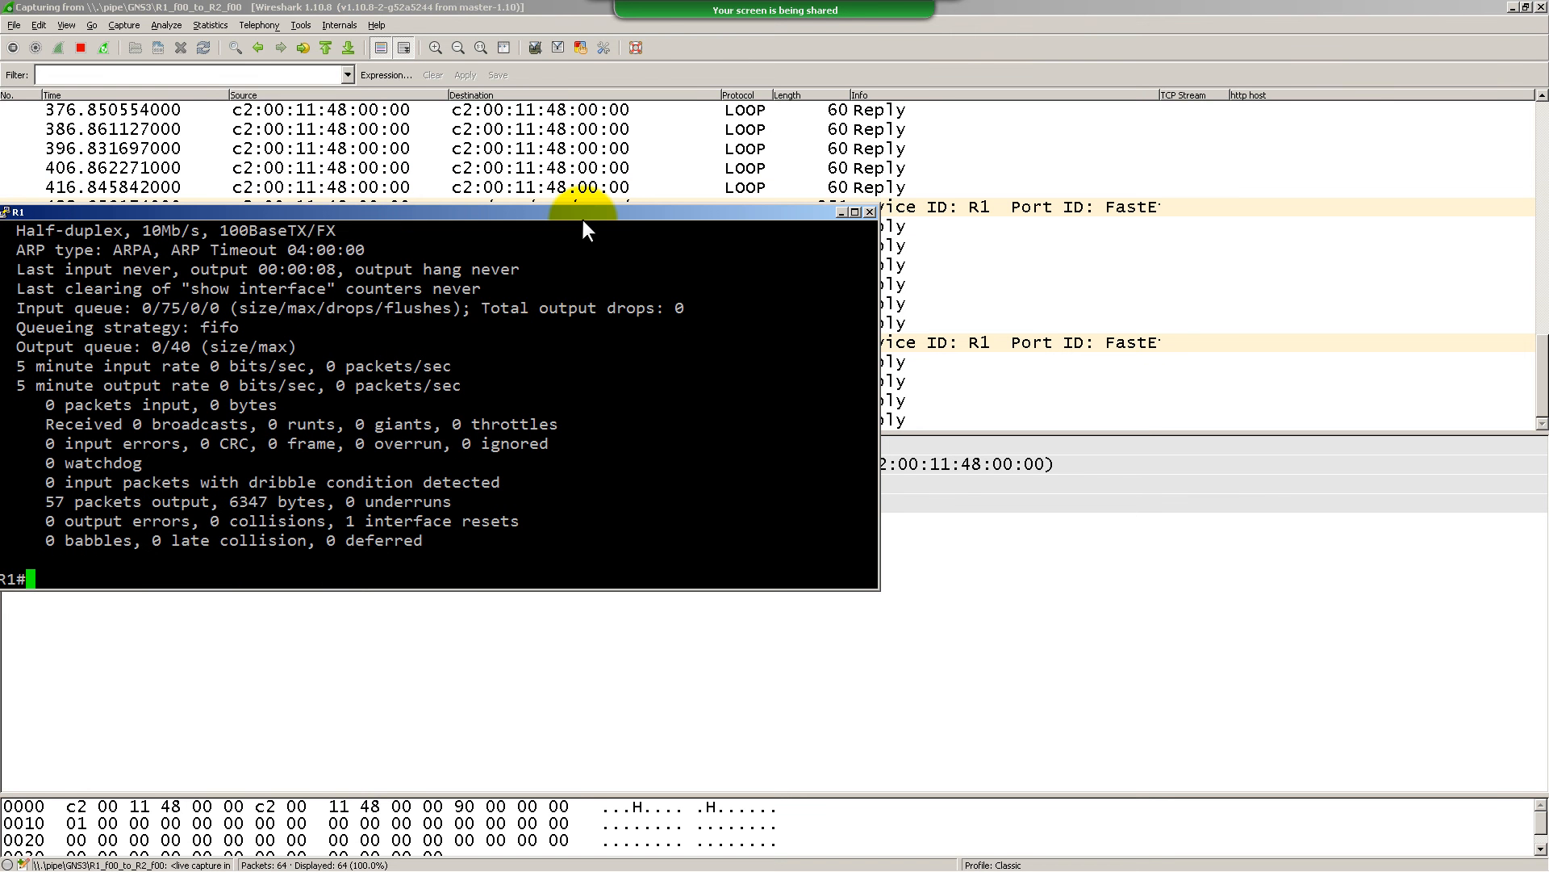
left_click_drag(583, 220, 663, 224)
type("conf t")
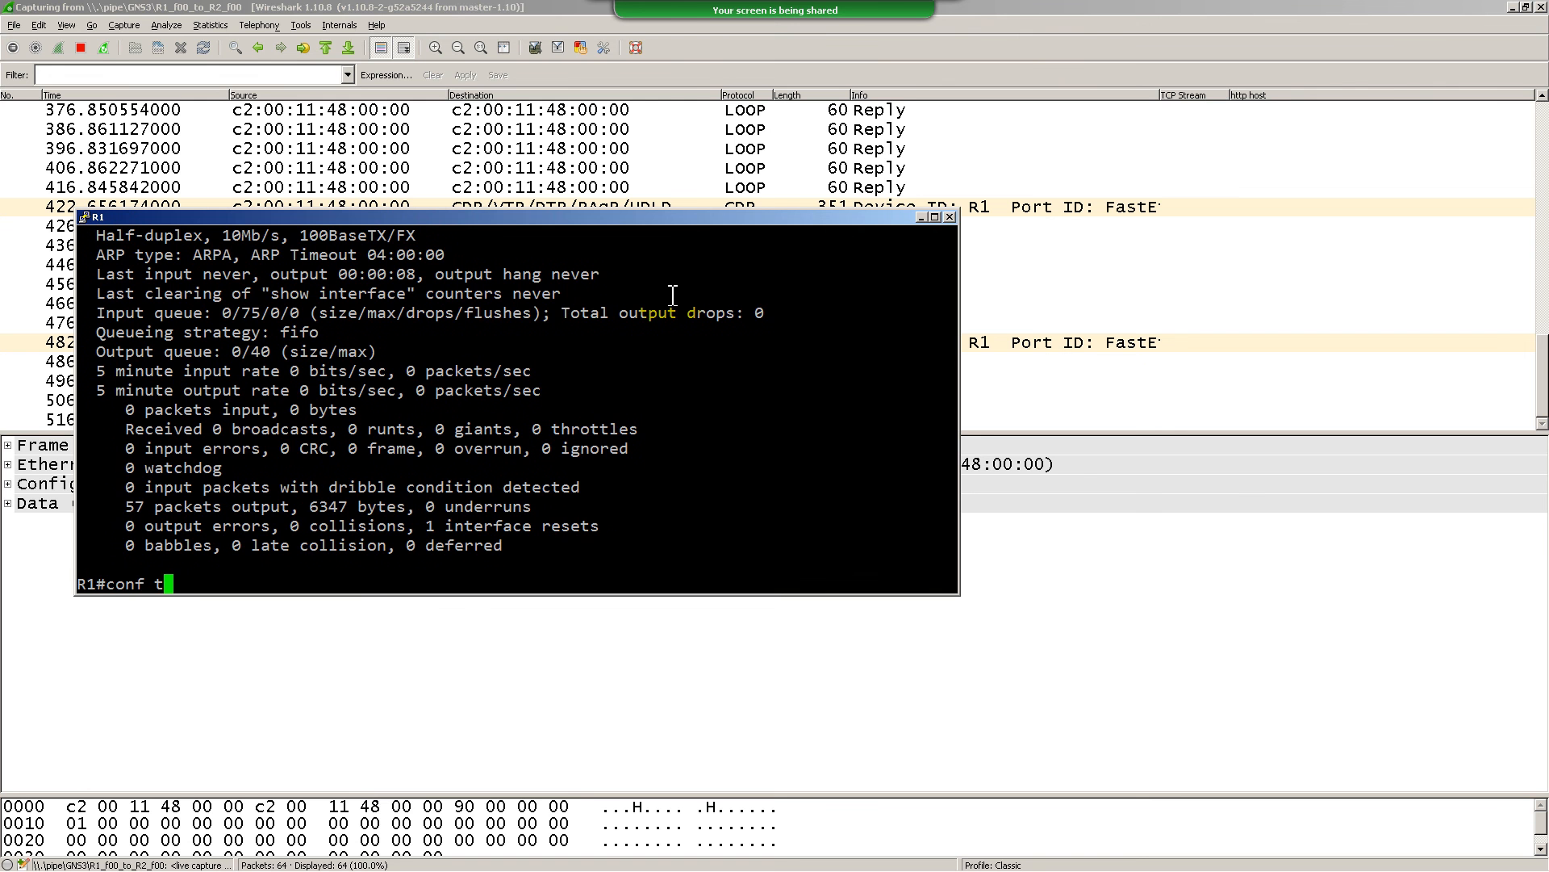
key("Return")
type("int fast 0/")
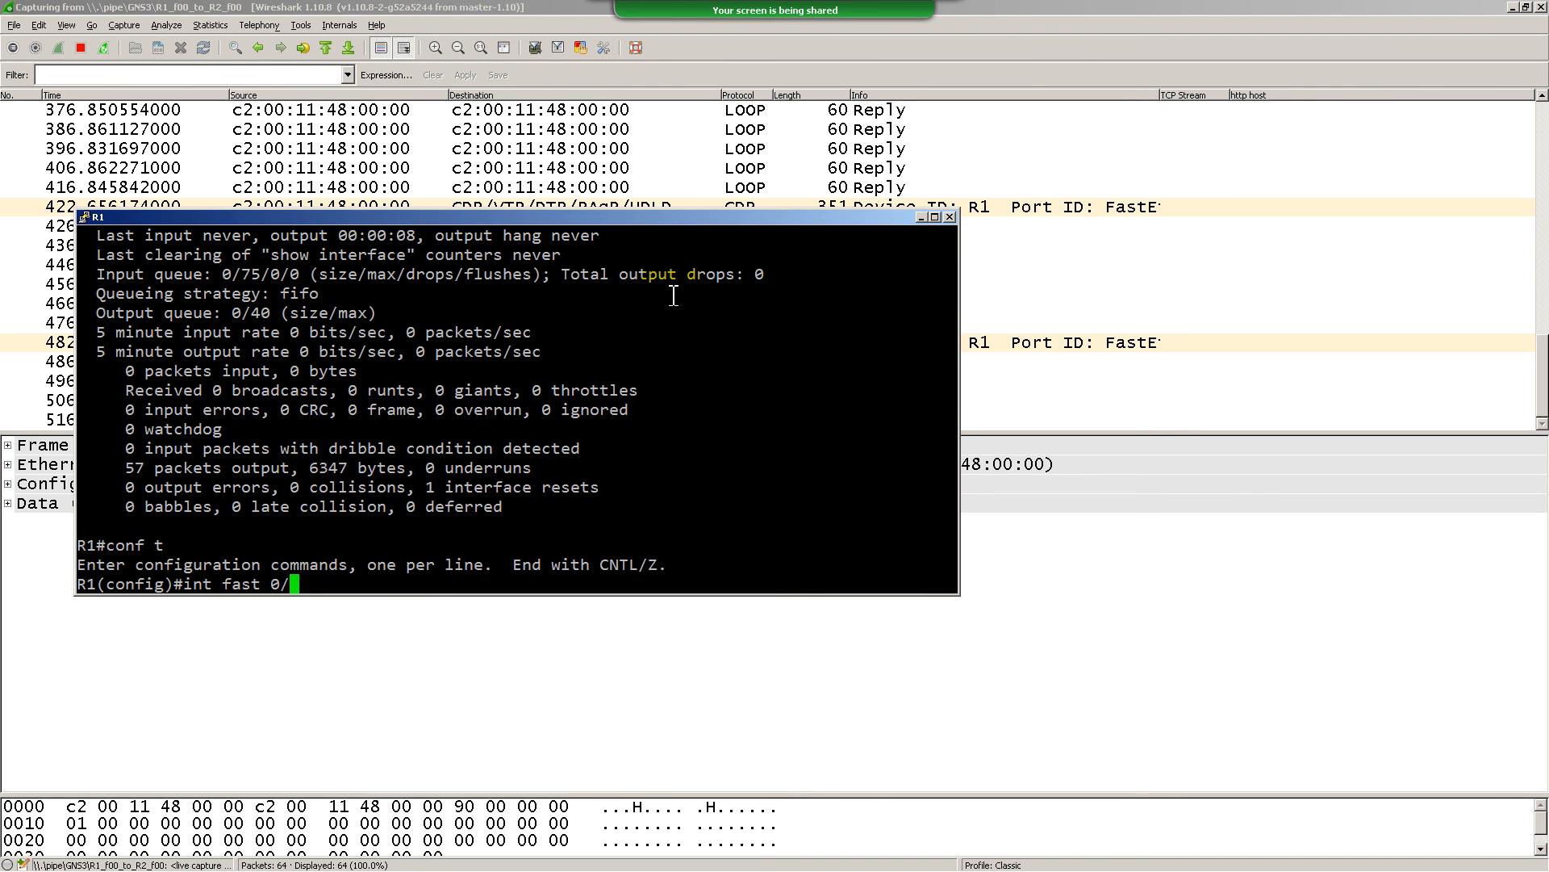
type("0")
key("Return")
Check the mac command's syntax help and set the interface's MAC address to aaaa.aaaa.aaaa
type("mac ")
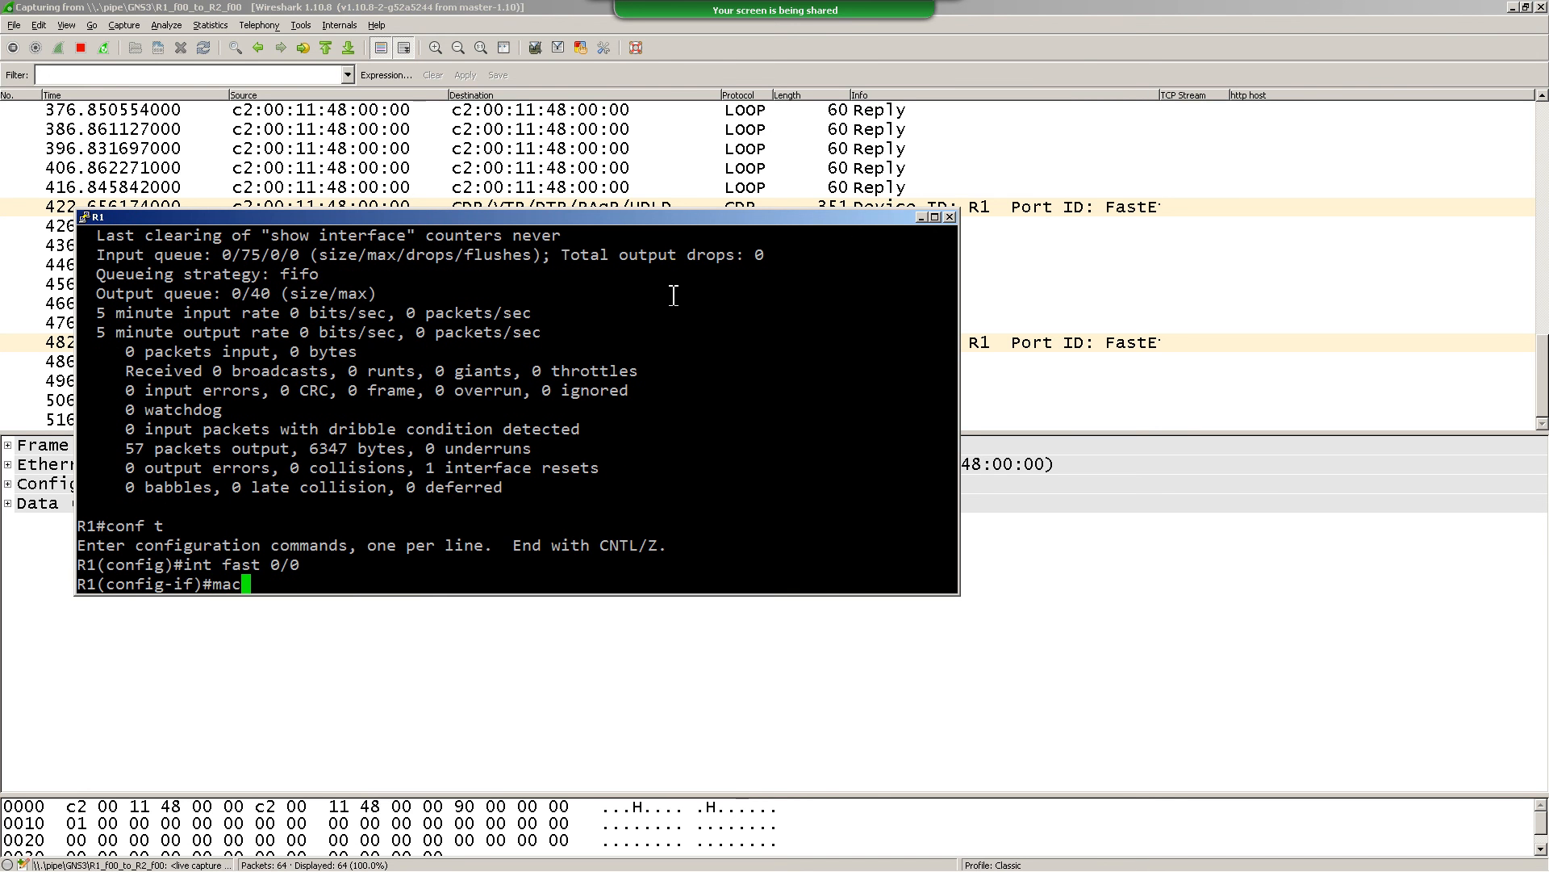
type("?")
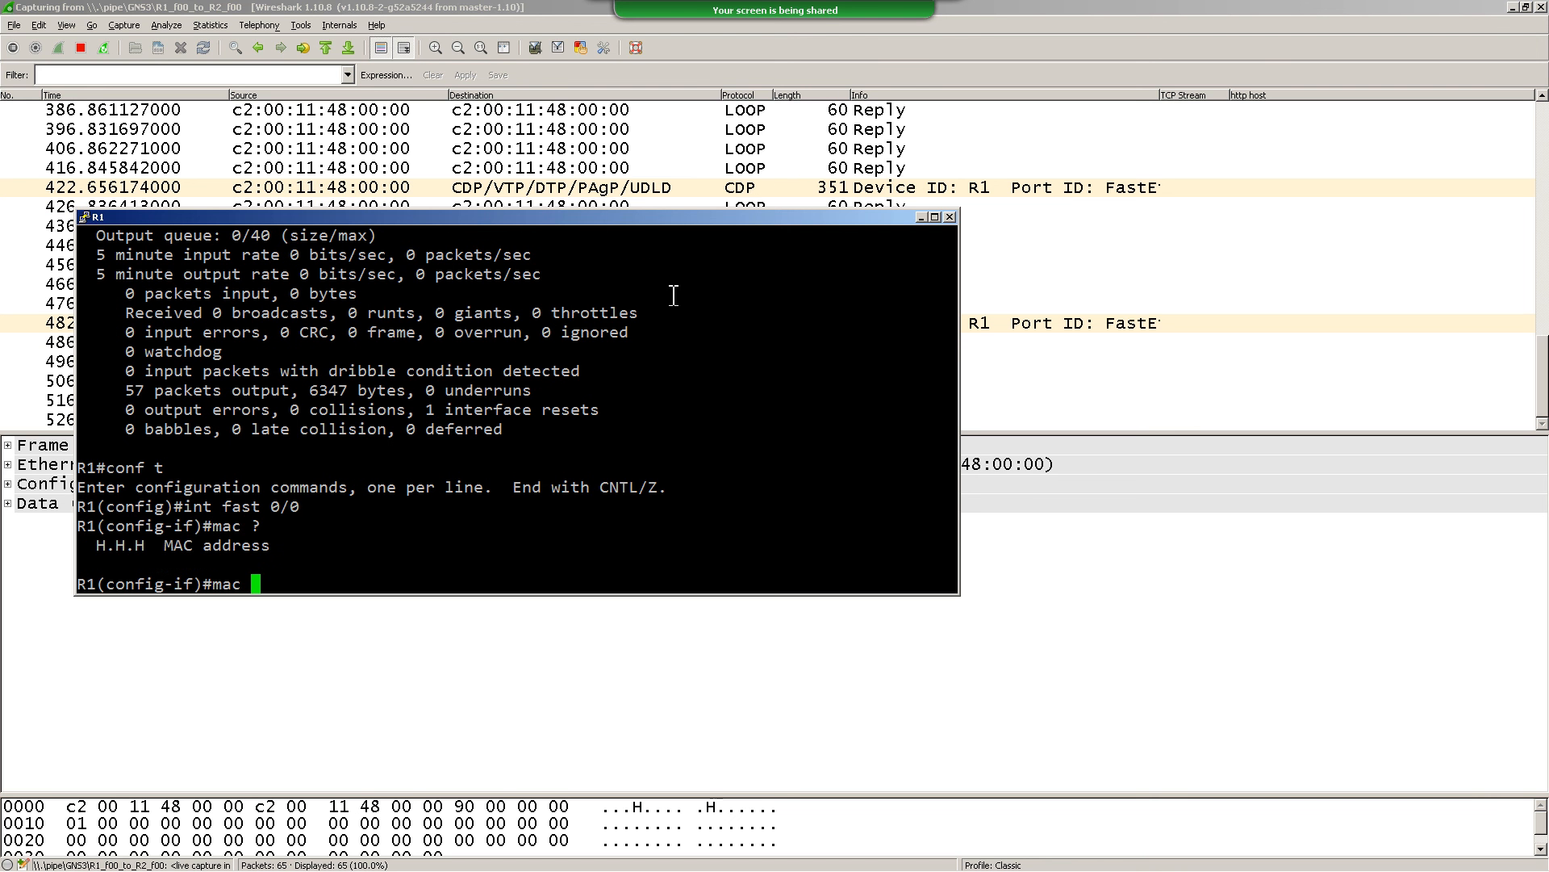
type("aaaa.aaaa.aaaa ?")
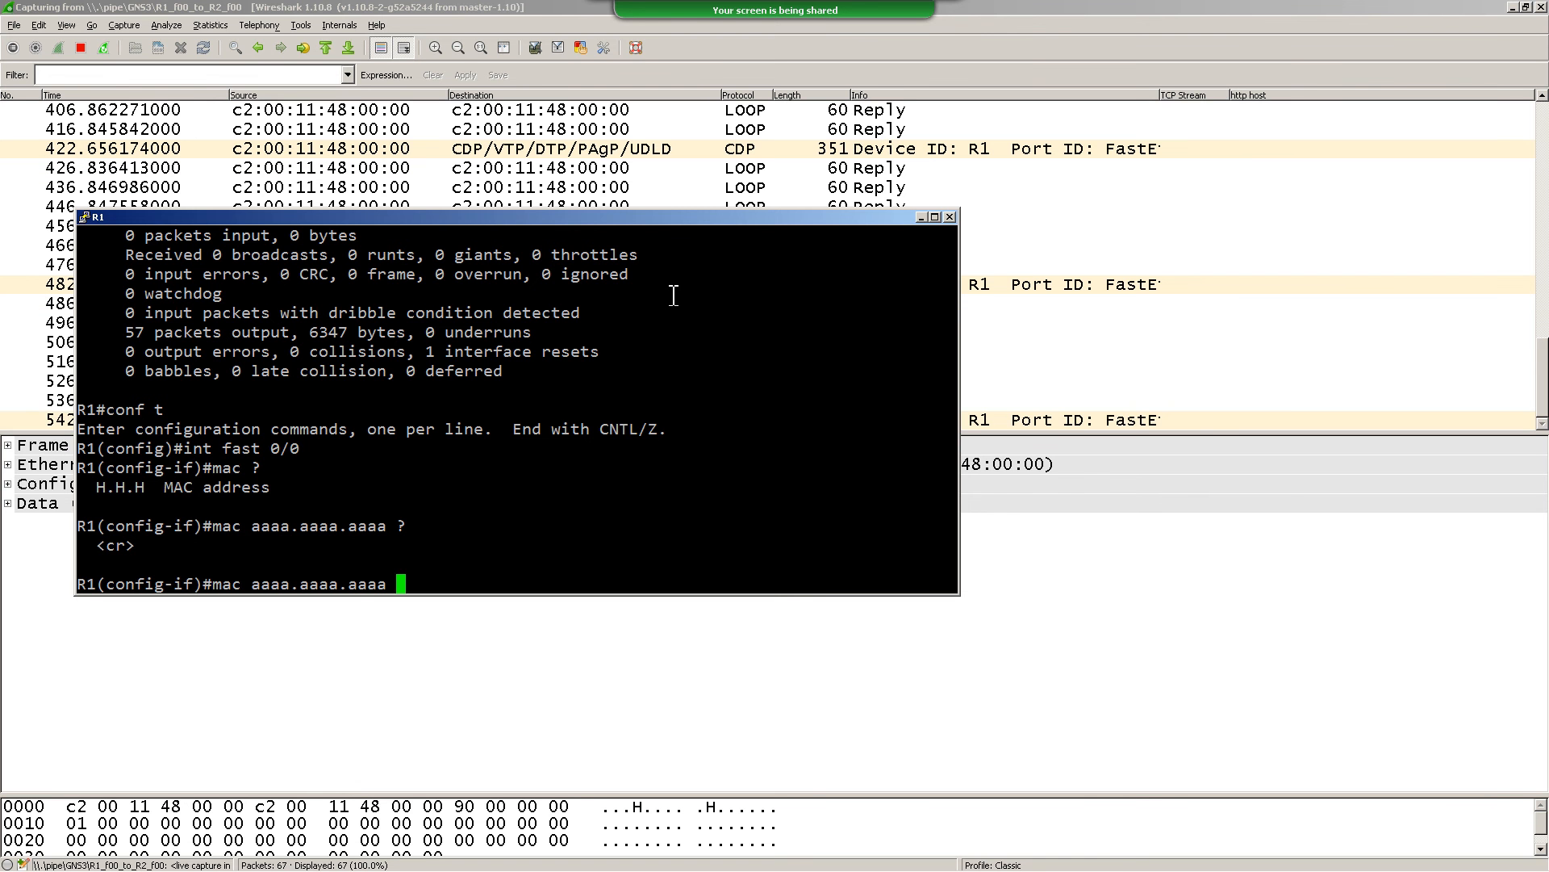
key("BackSpace")
key("Return")
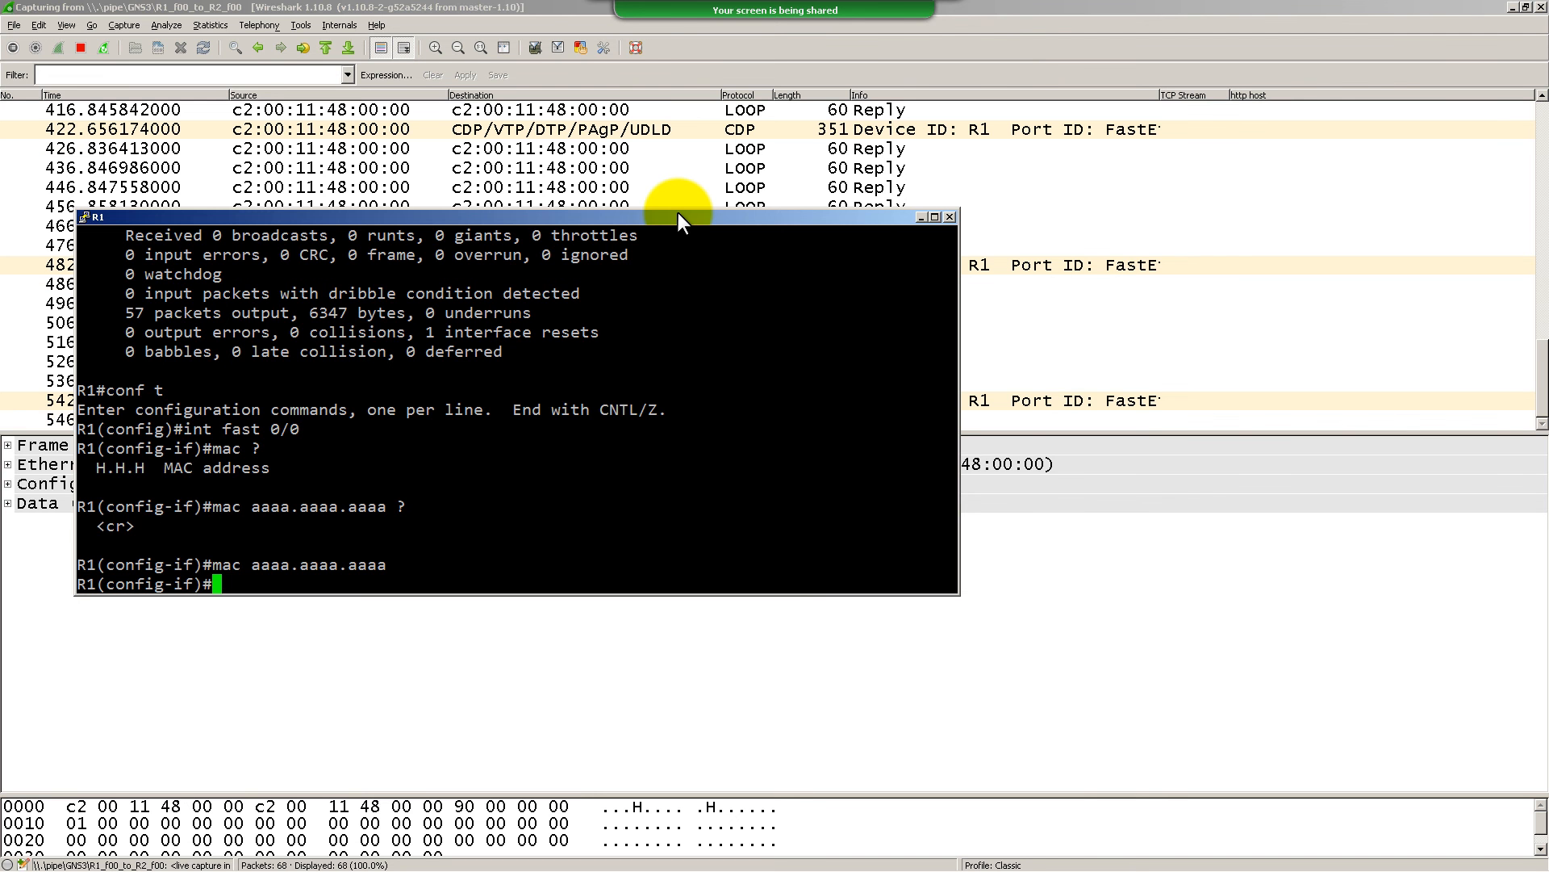
Leave configuration mode, run show int fast 0/0 on R1, underline the hardware address on screen and clear the marking
type("end")
key("Return")
type("show int")
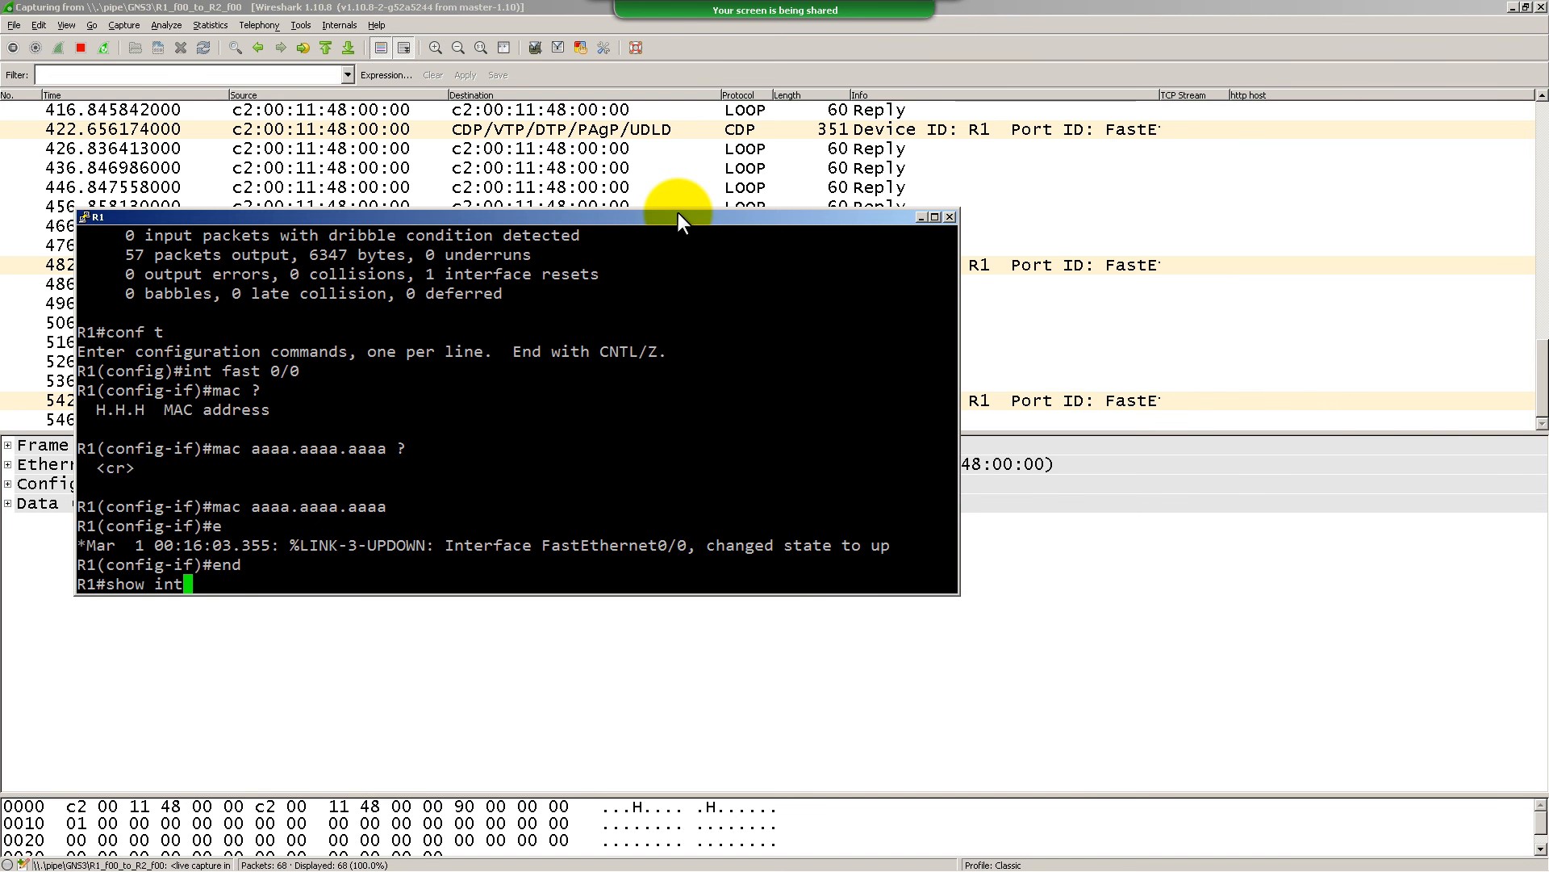
type(" fast ")
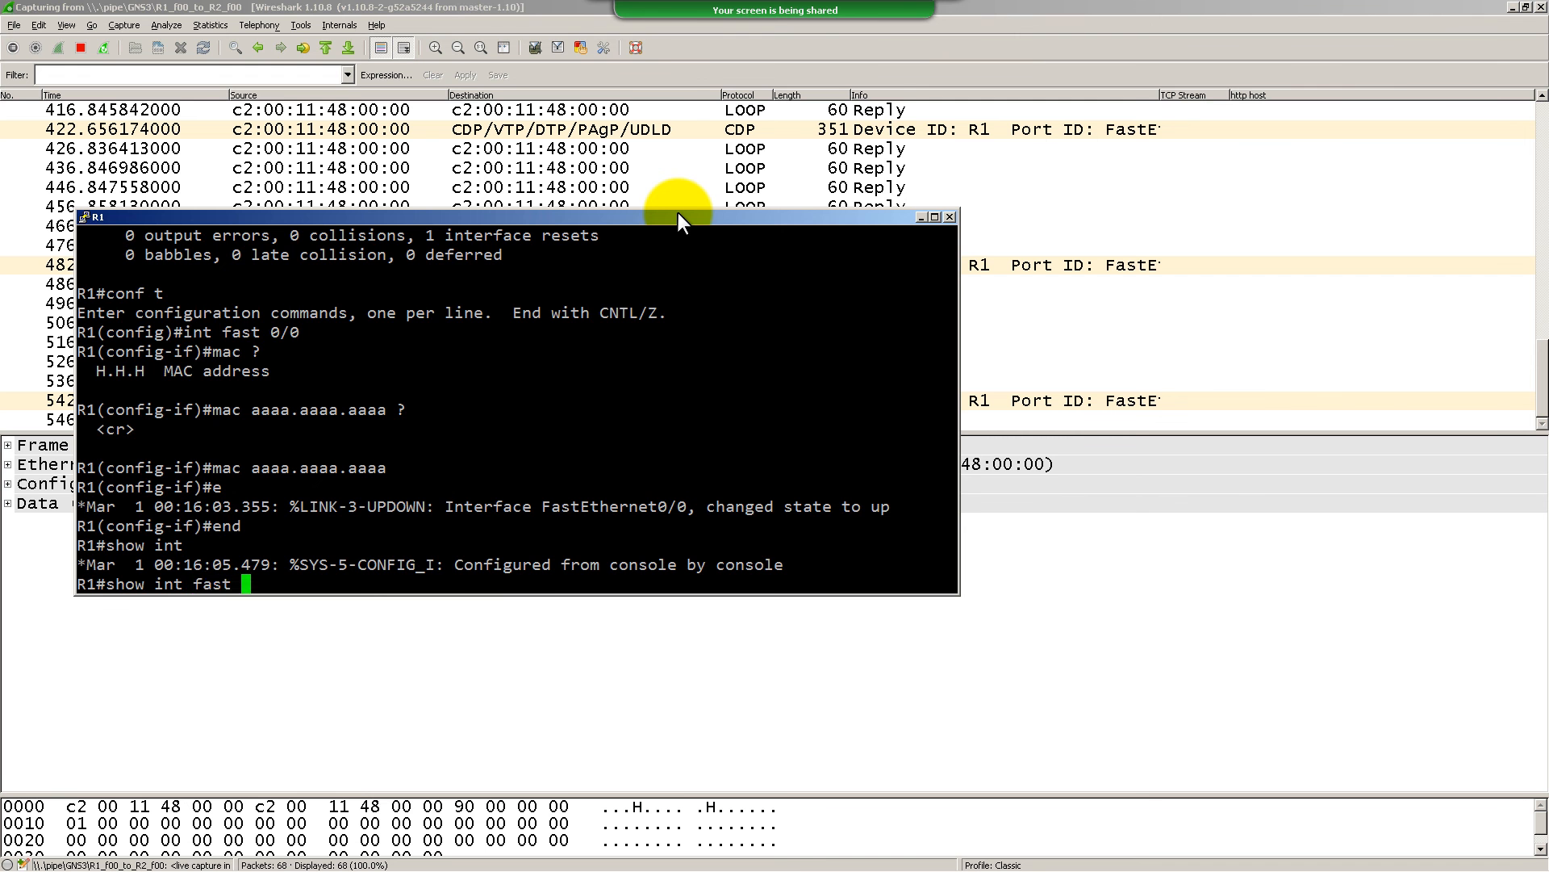
type("0/0")
key("Return")
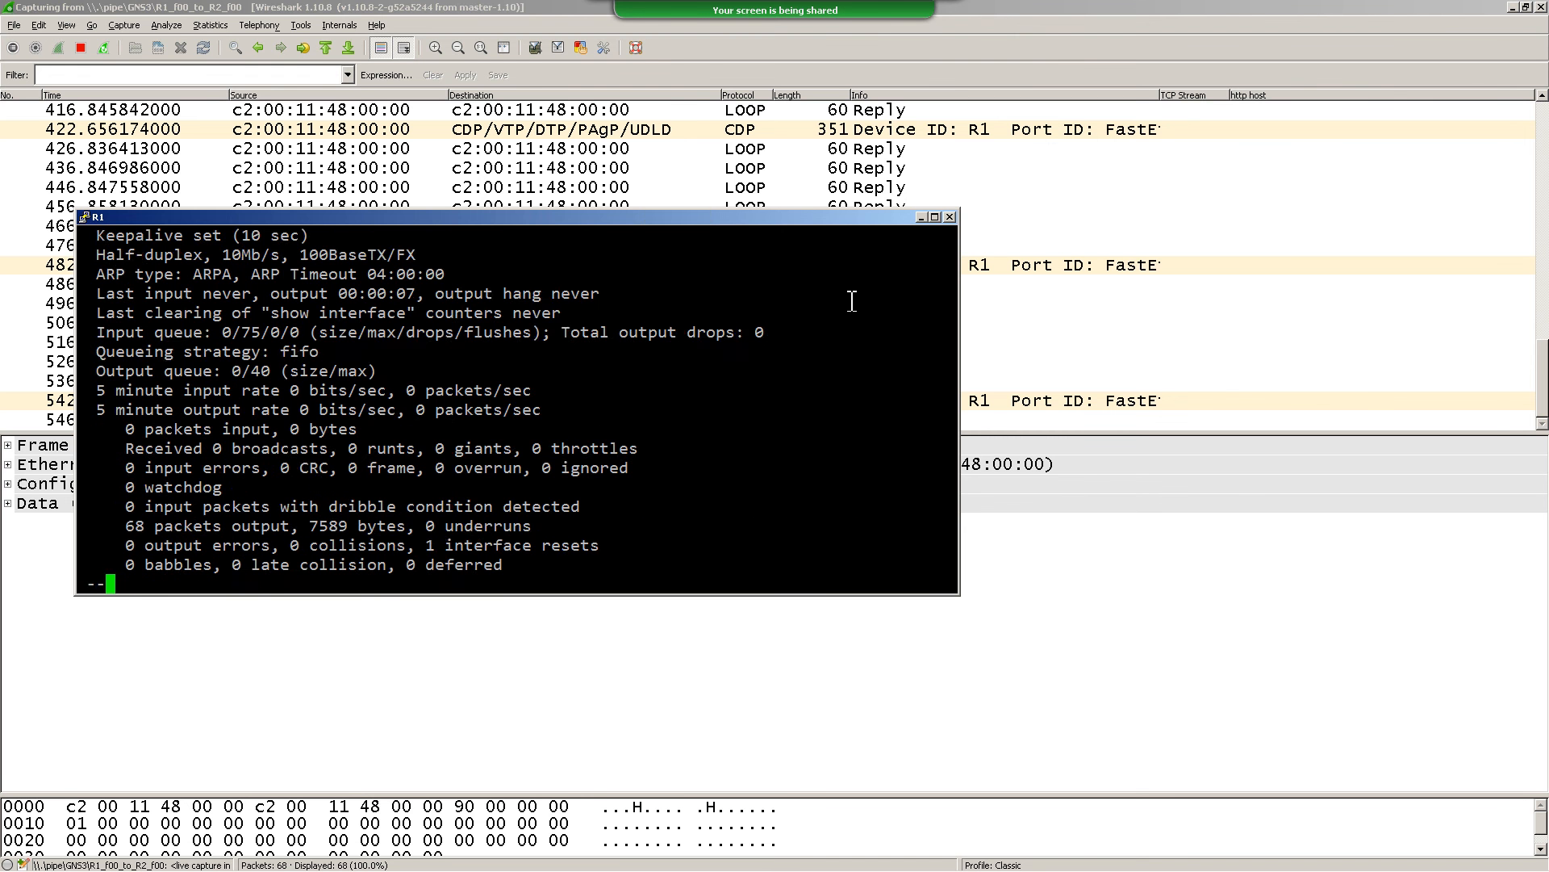
scroll(799, 360, "up", 3)
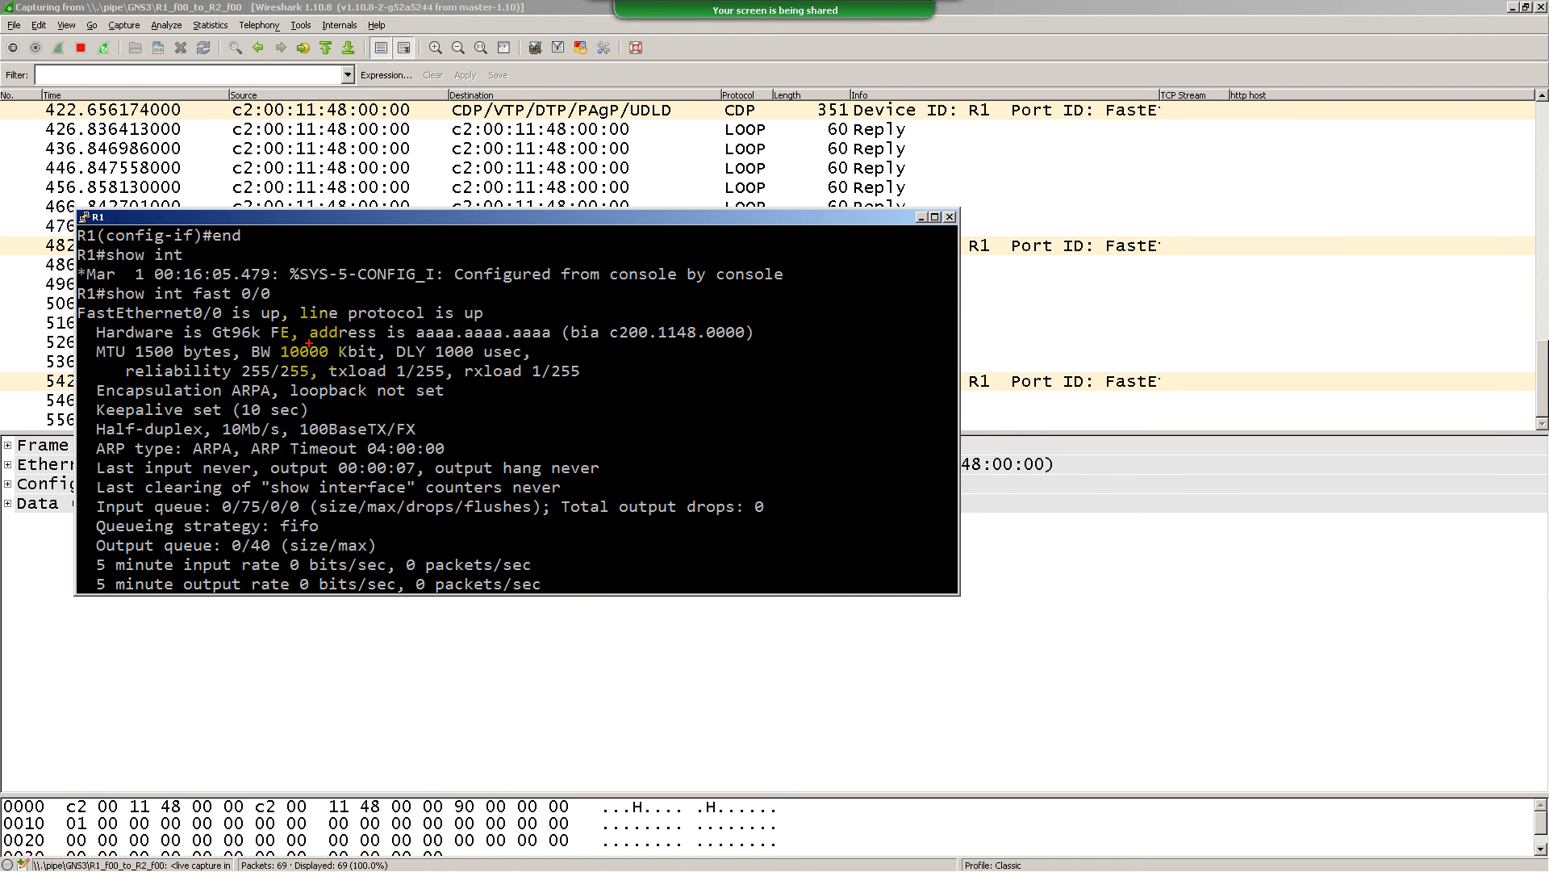
mouse_move(309, 343)
left_mouse_down()
mouse_move(801, 358)
mouse_move(837, 343)
left_mouse_up()
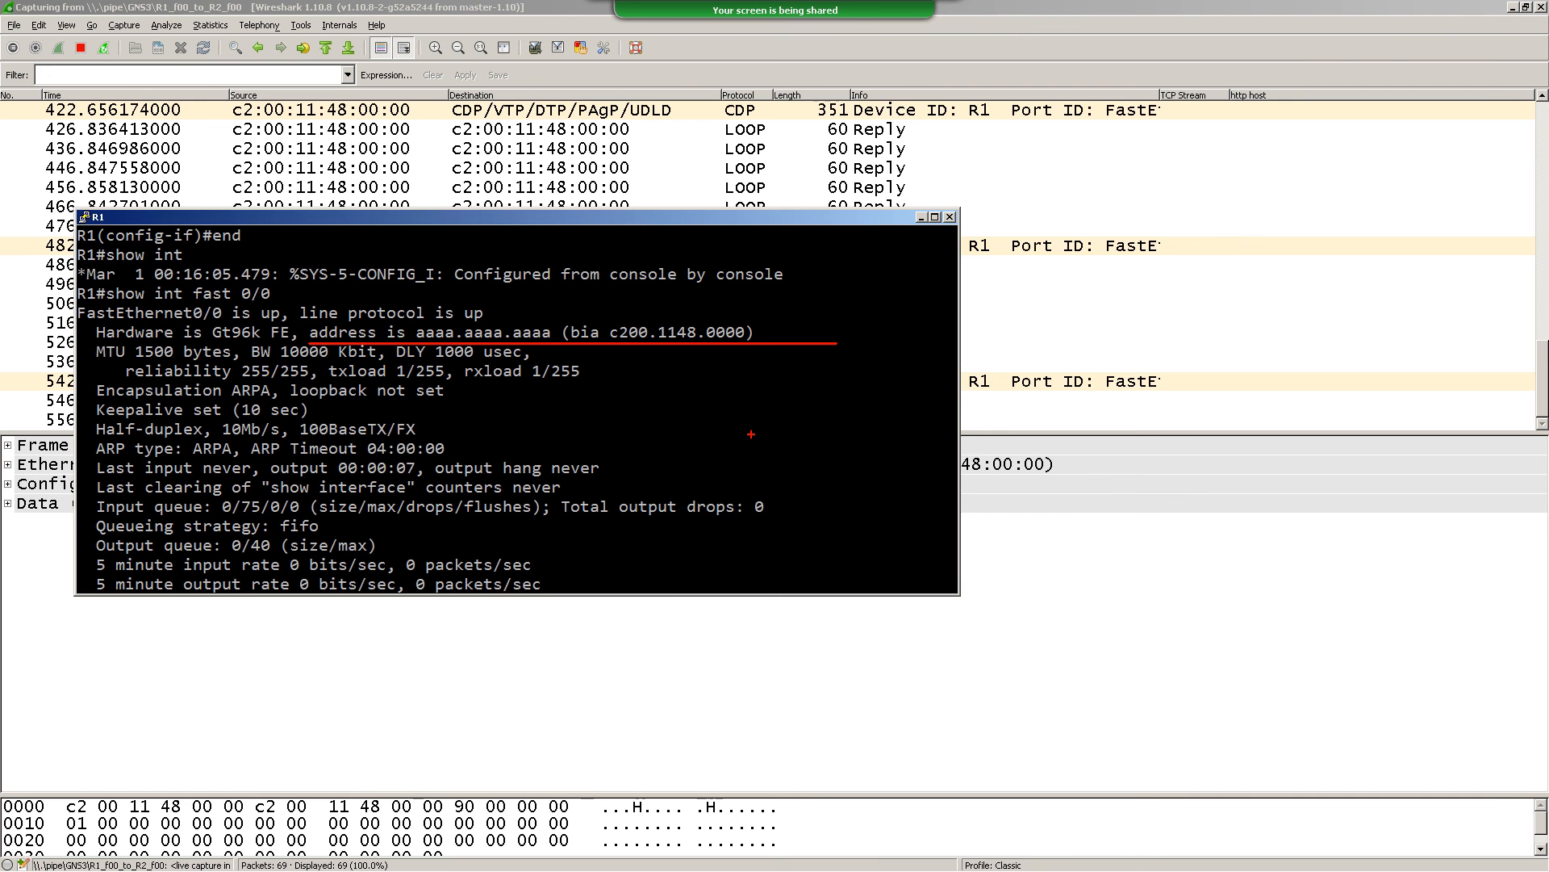
key("Escape")
Bring the Wireshark capture to the front and examine several LOOP and CDP frames sent from the aa:aa:aa:aa:aa:aa address
left_click_drag(585, 217, 597, 480)
left_click(679, 364)
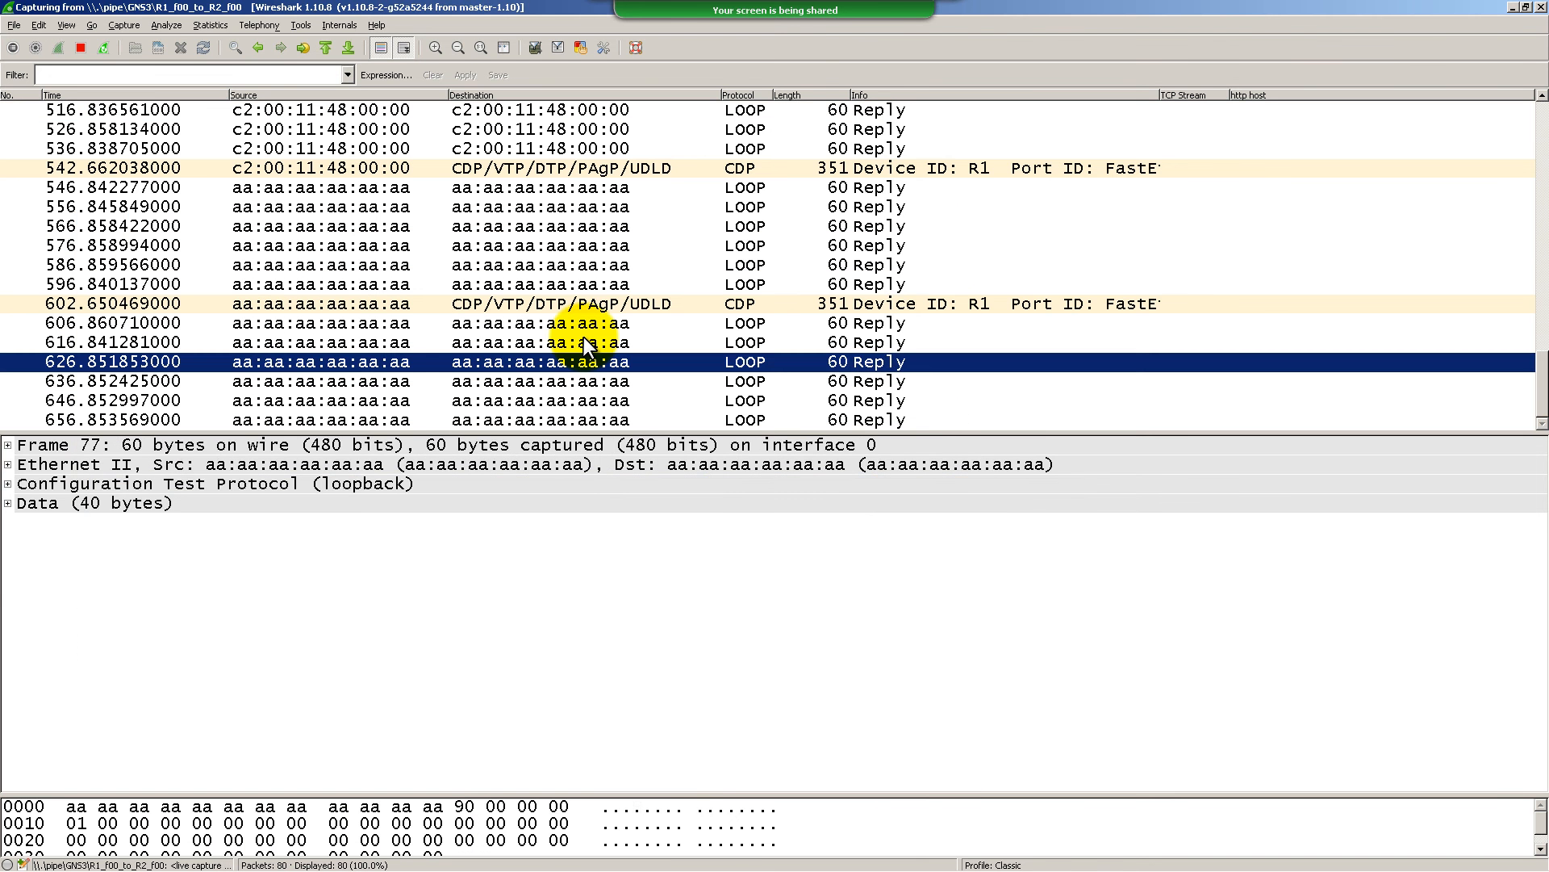
left_click(348, 185)
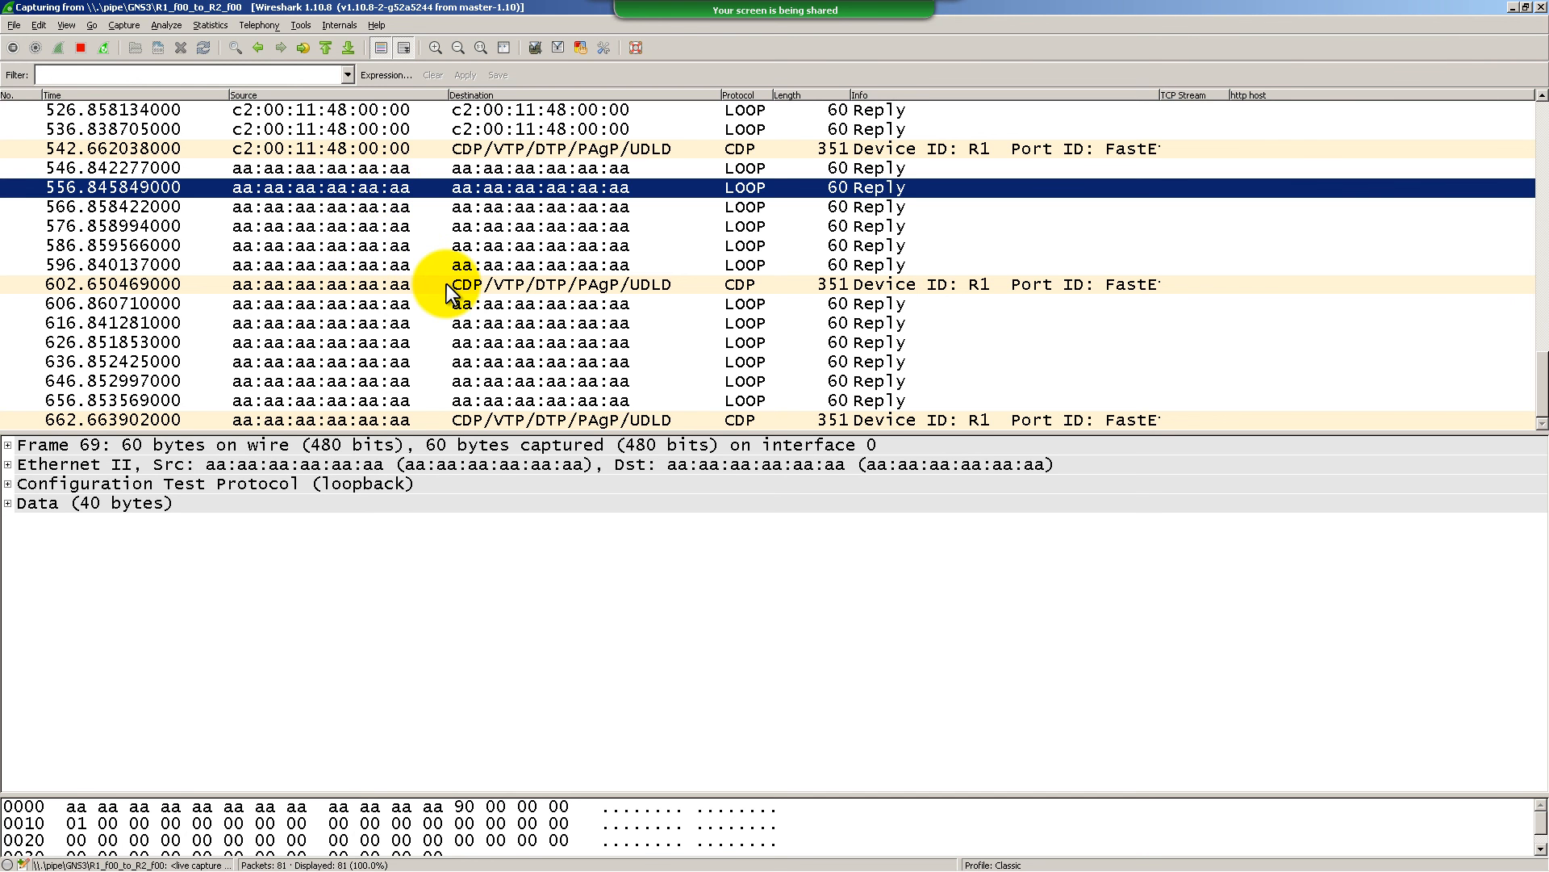
left_click(389, 270)
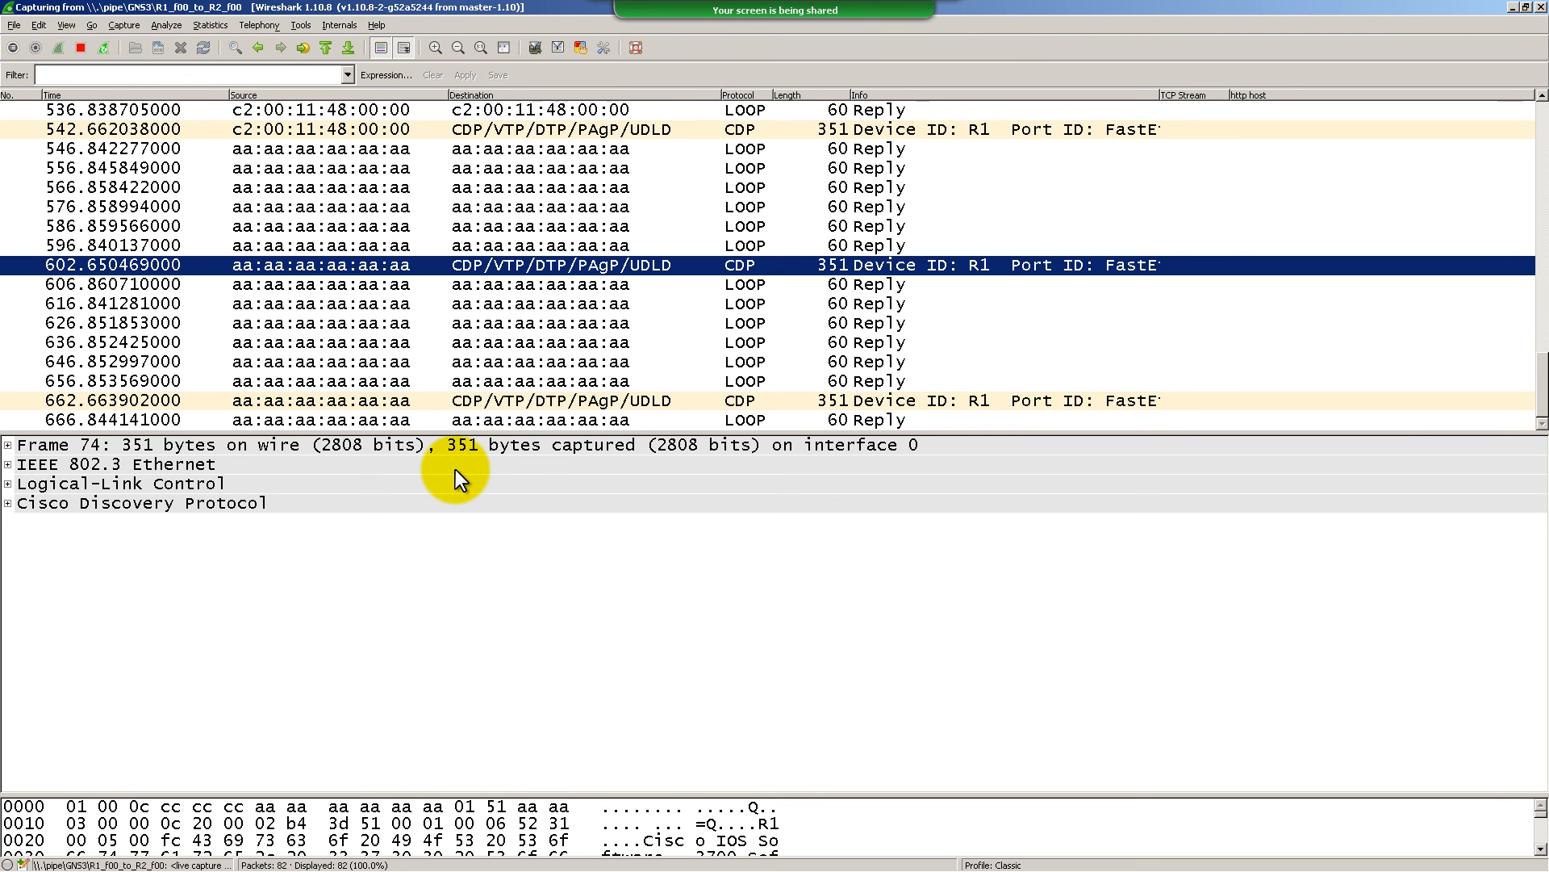
left_click(384, 327)
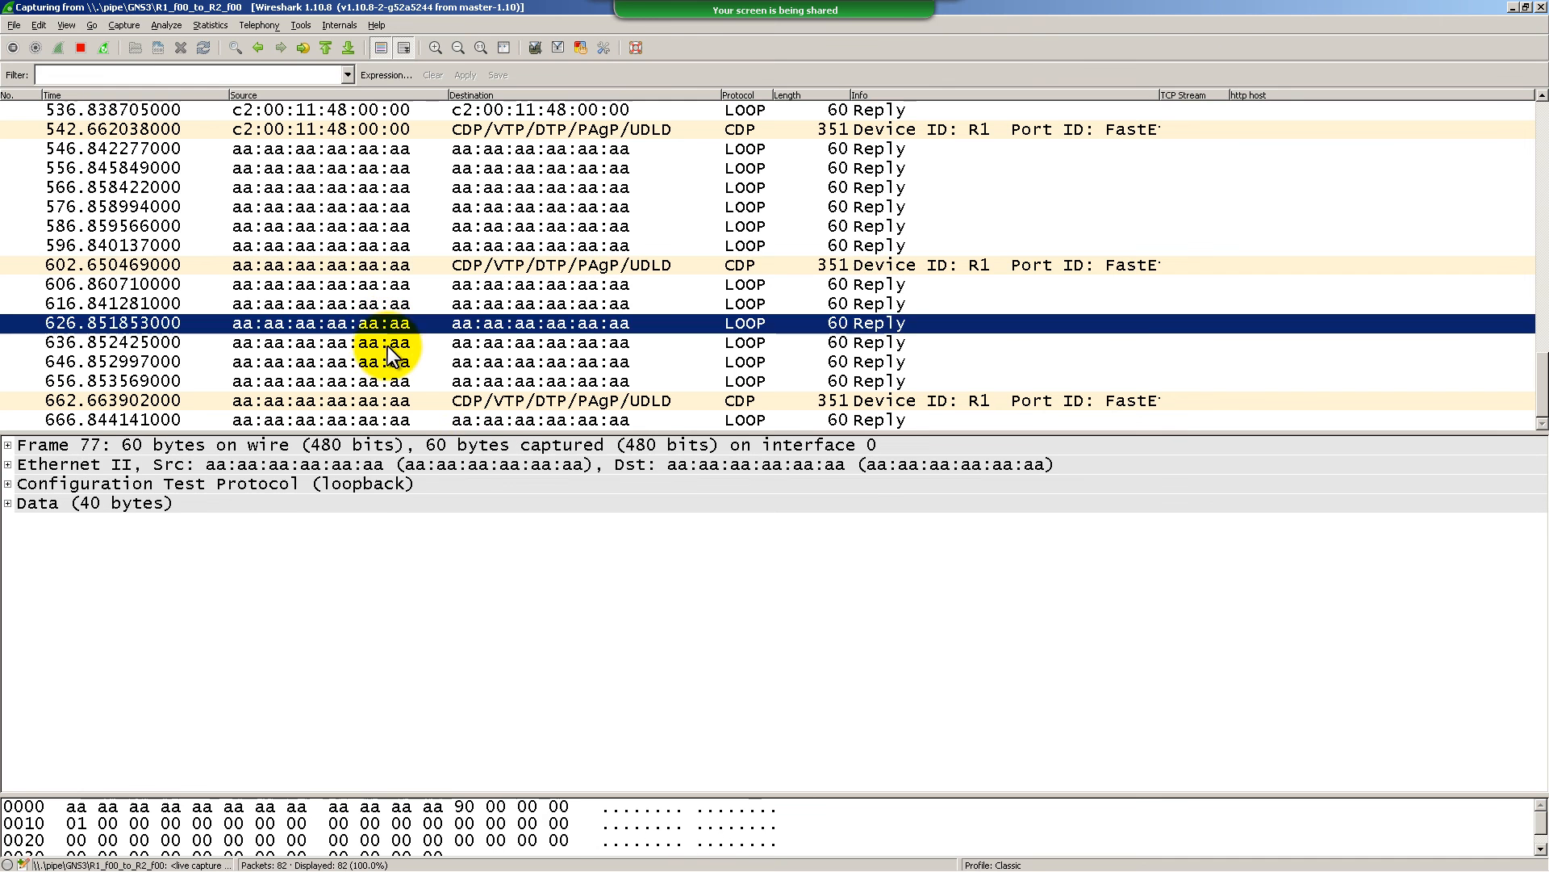
left_click(415, 361)
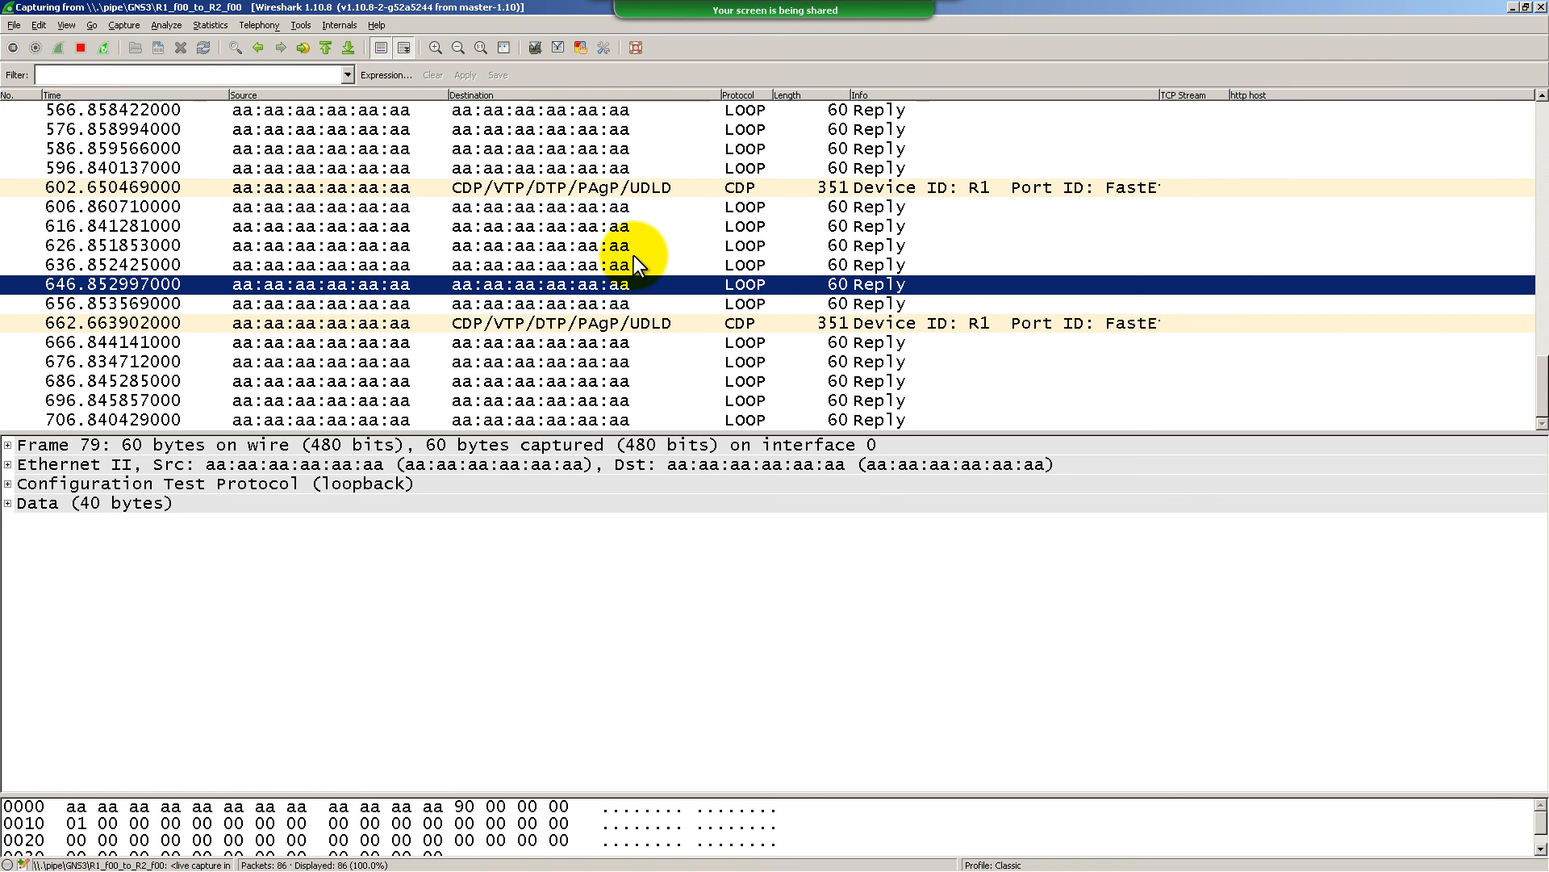
Enter a display filter on the Ethernet address, beginning with eth.addr == aa:aa:
left_click(210, 75)
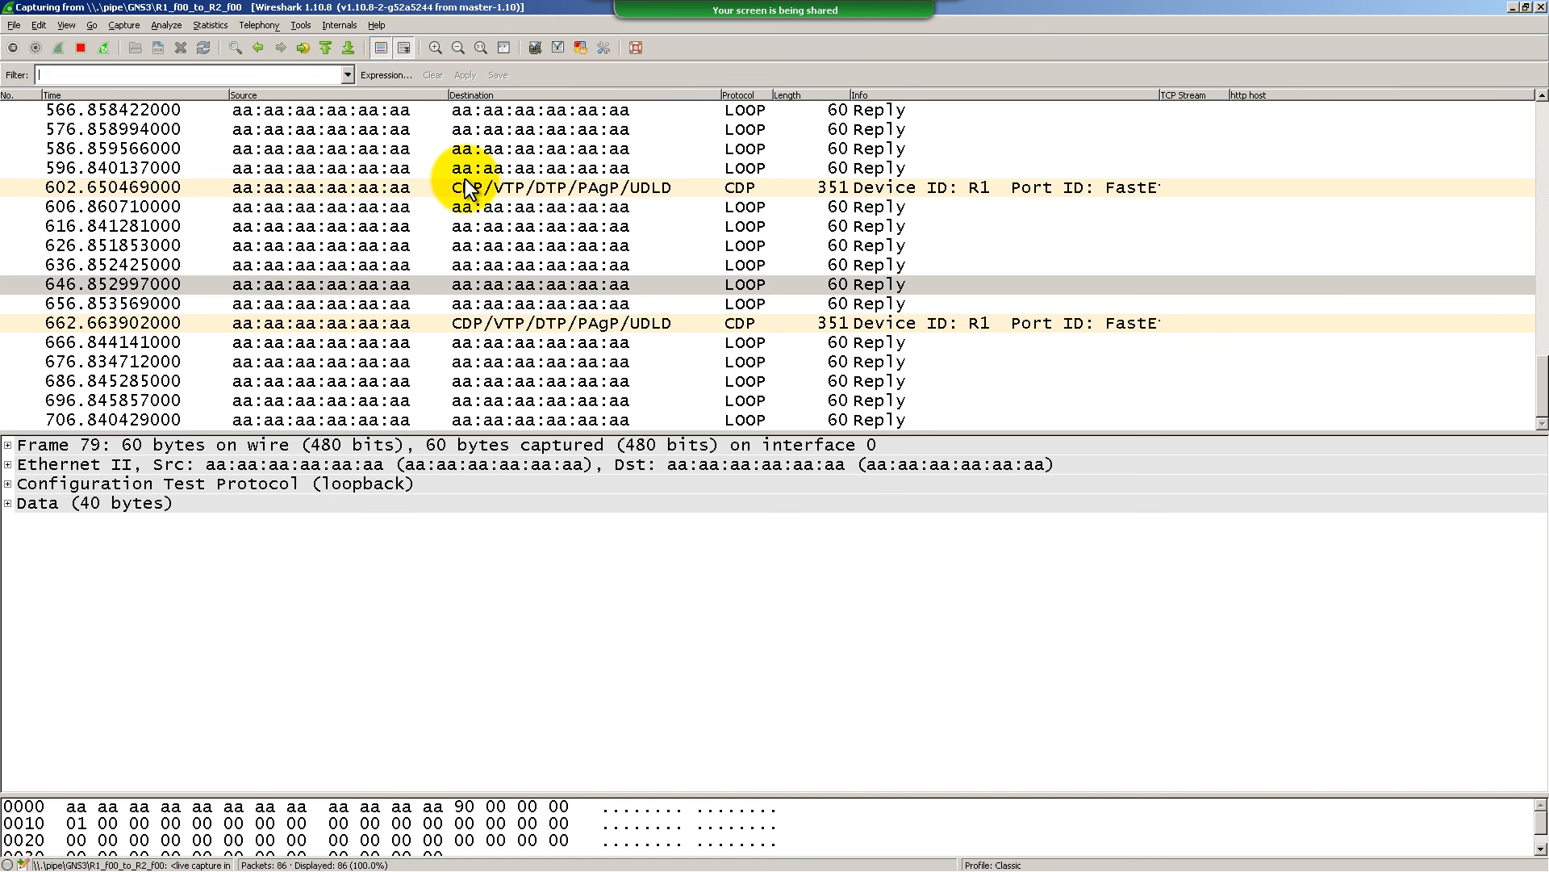
type("eth")
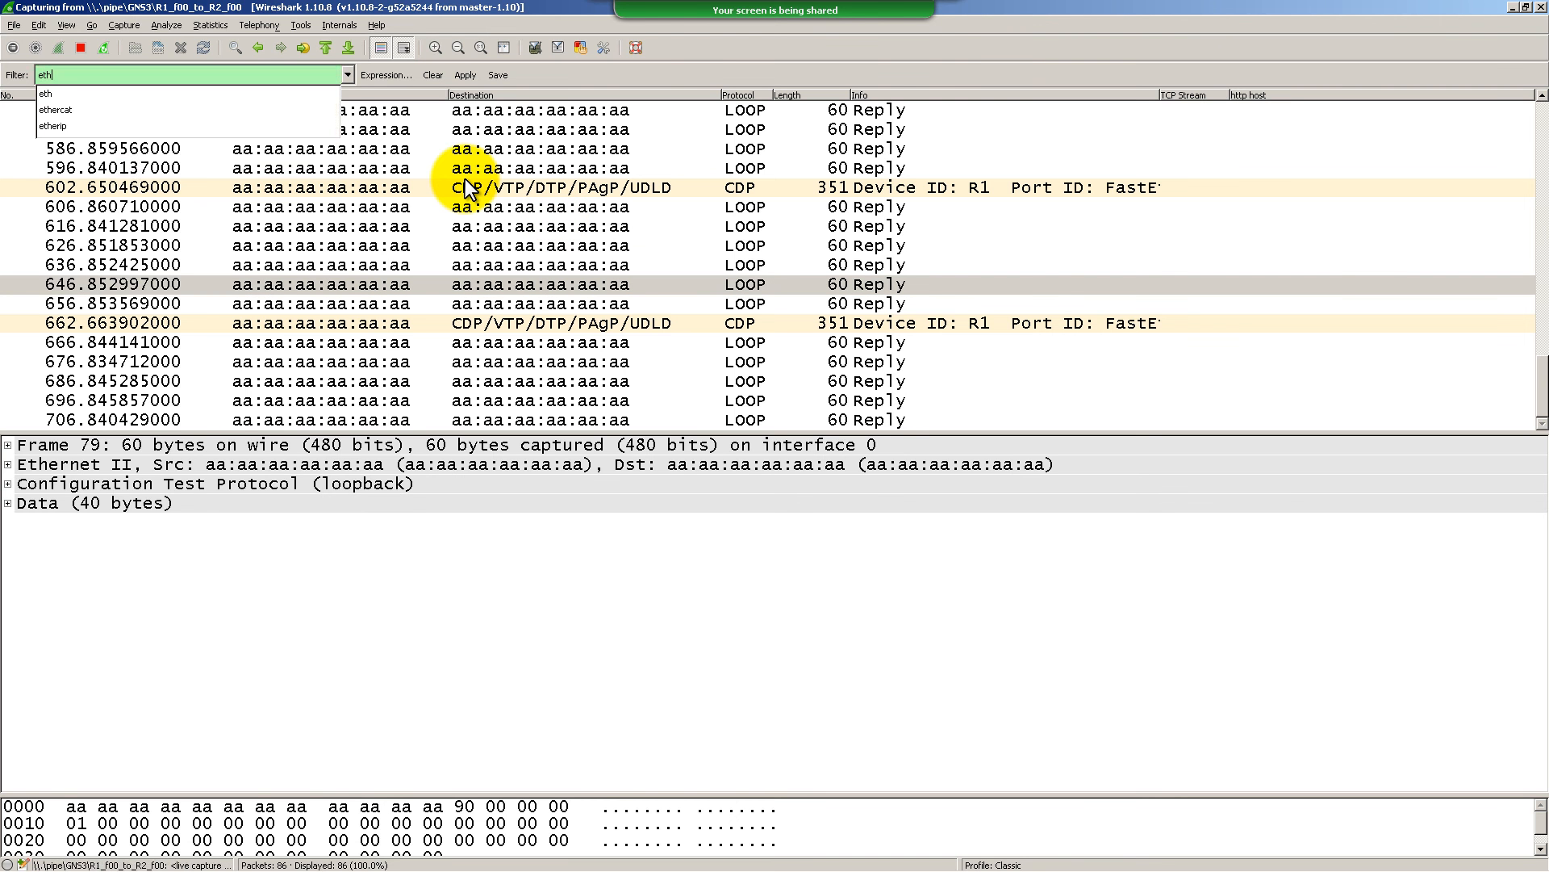
type(".")
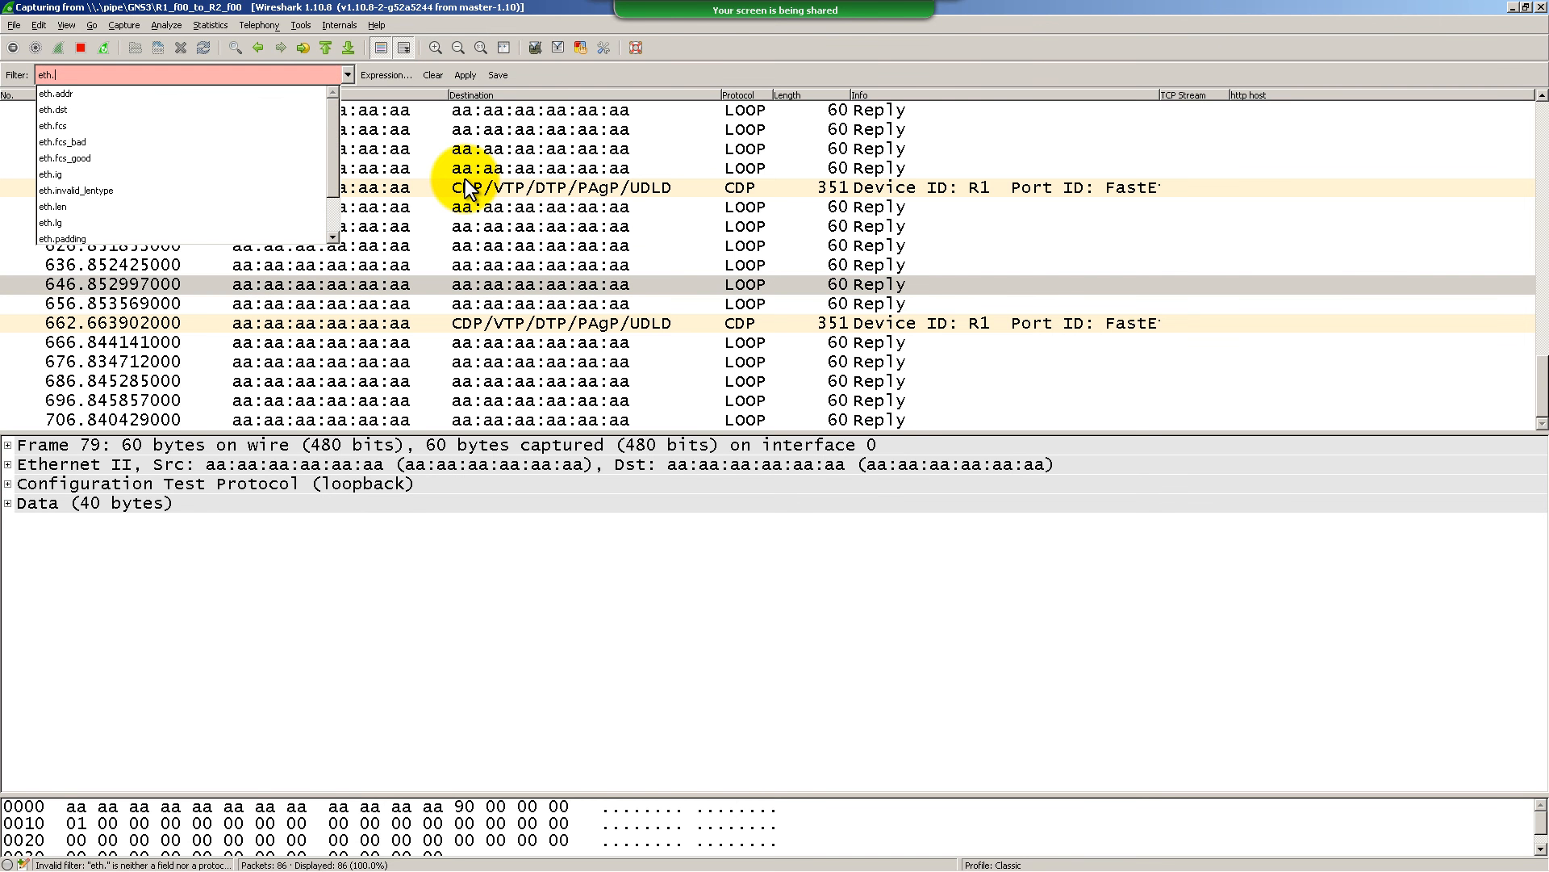
type("add")
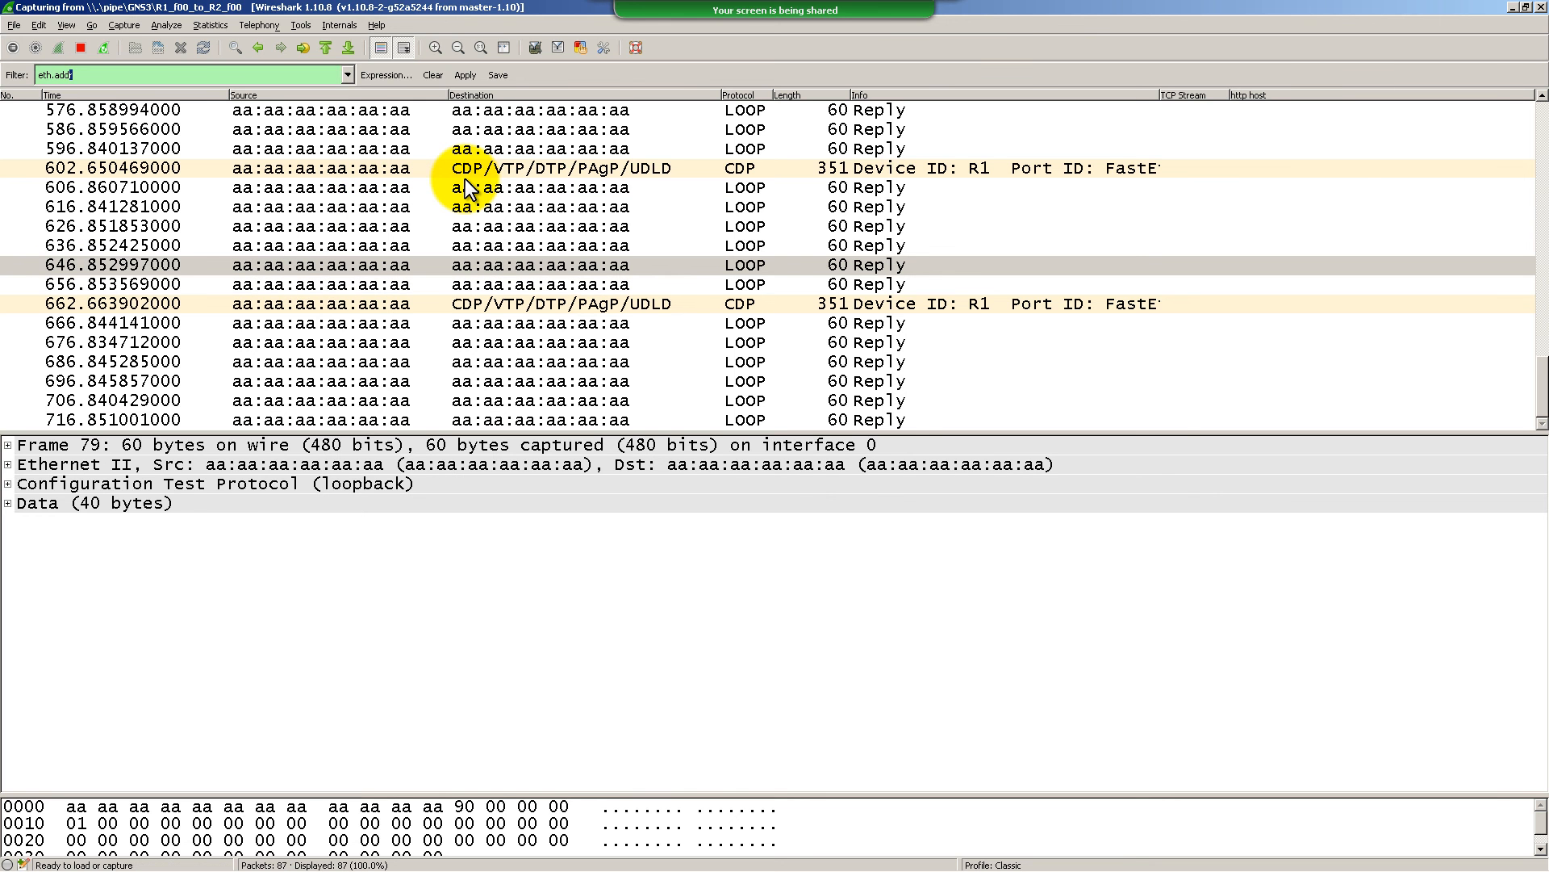
type("r == aa")
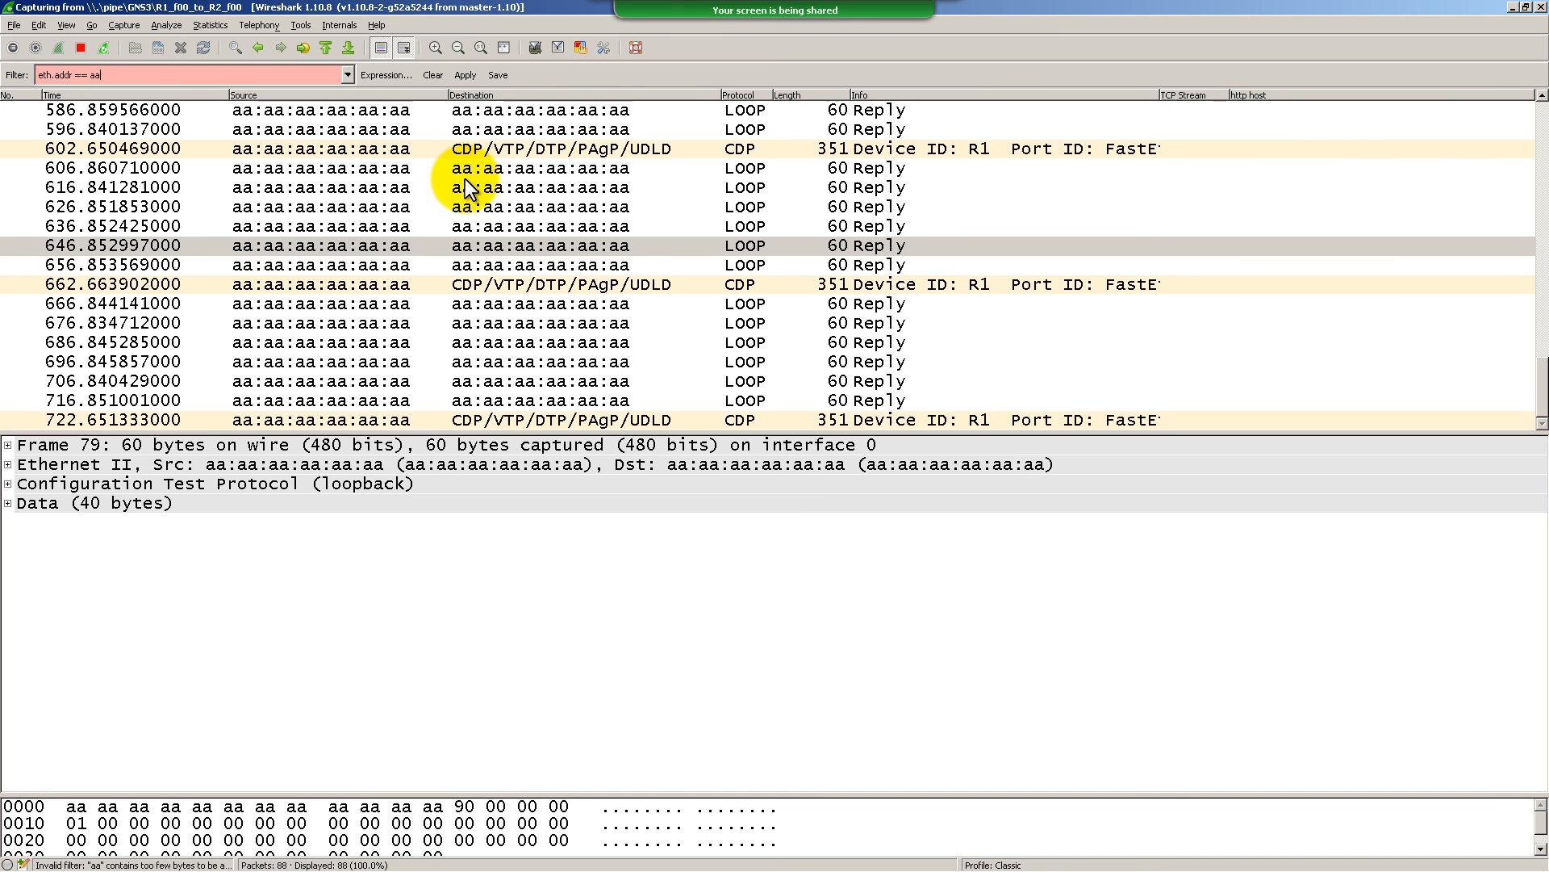
type(":aa:")
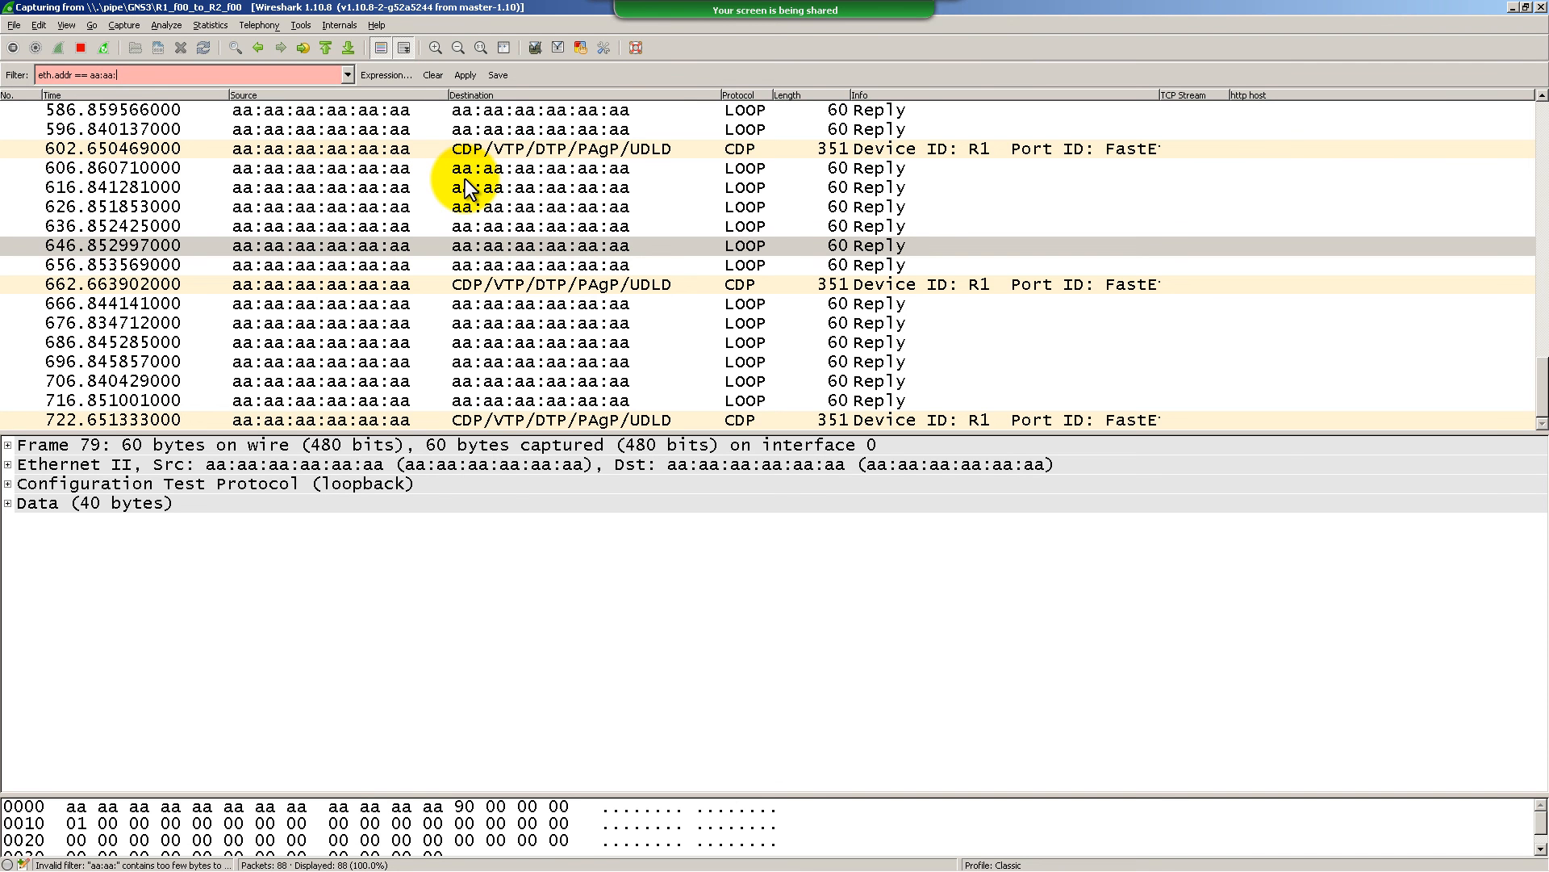
Filter the captured packets with eth.addr == aa:aa:aa:aa:aa:aa and clear the filter again
type("aa:aa:aa:aa")
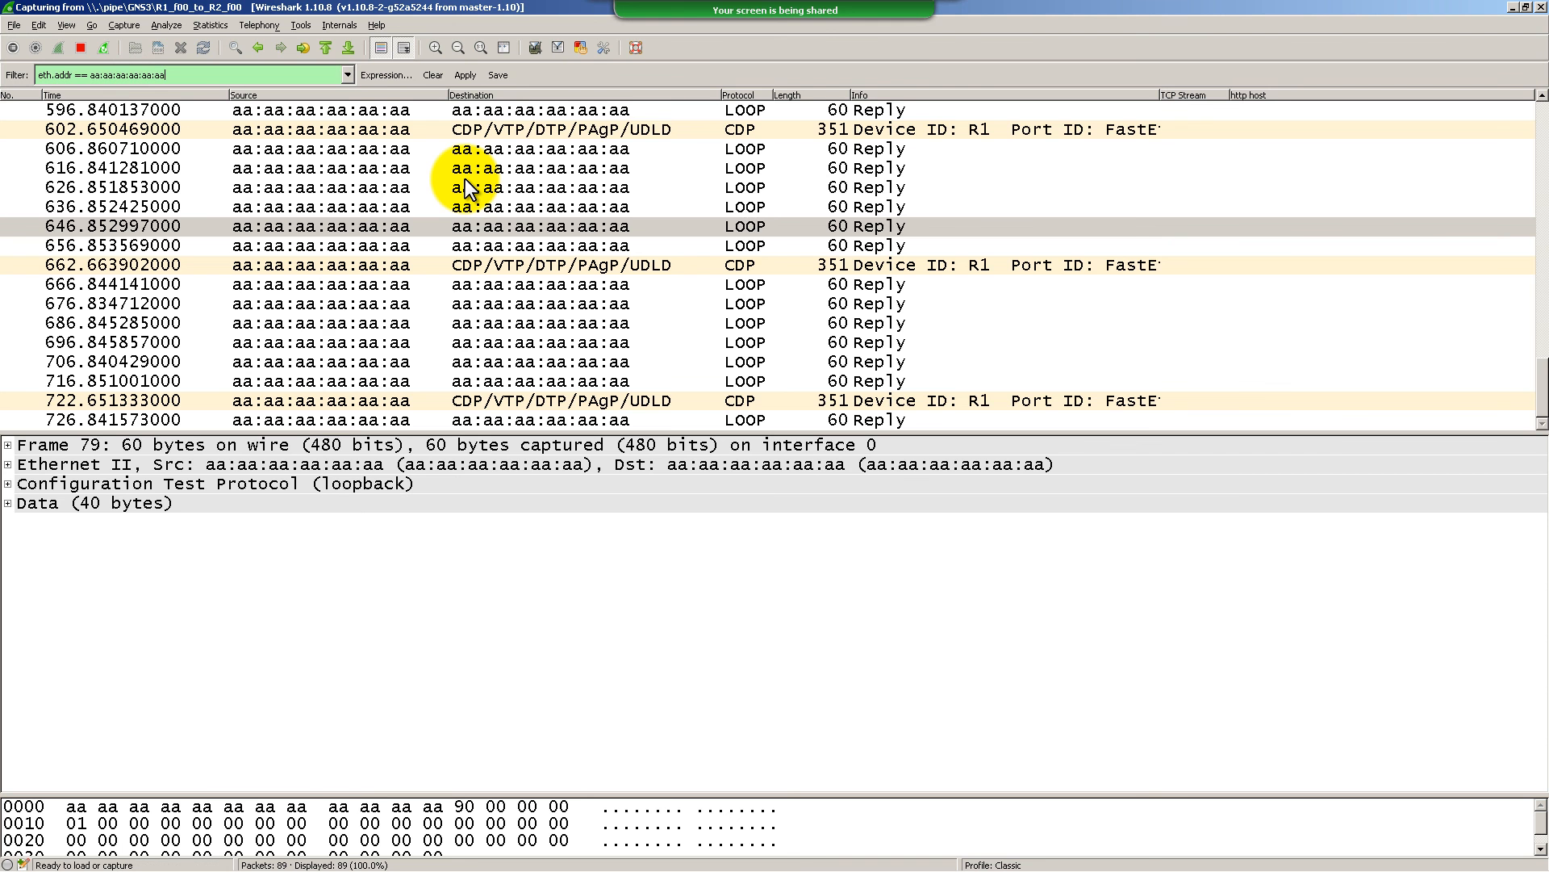
key("Return")
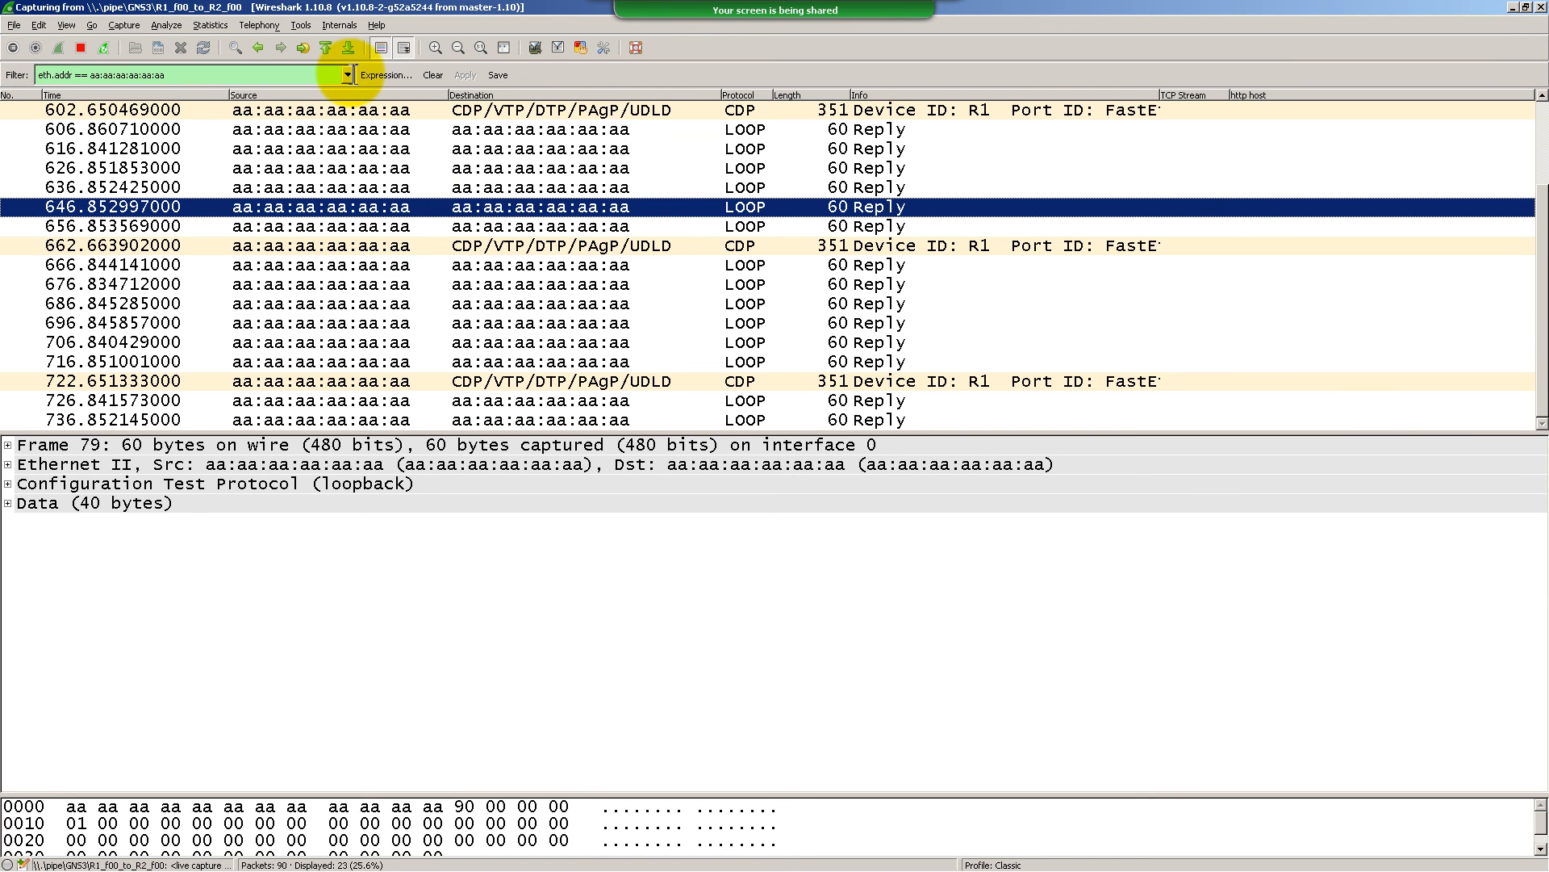
left_click(433, 74)
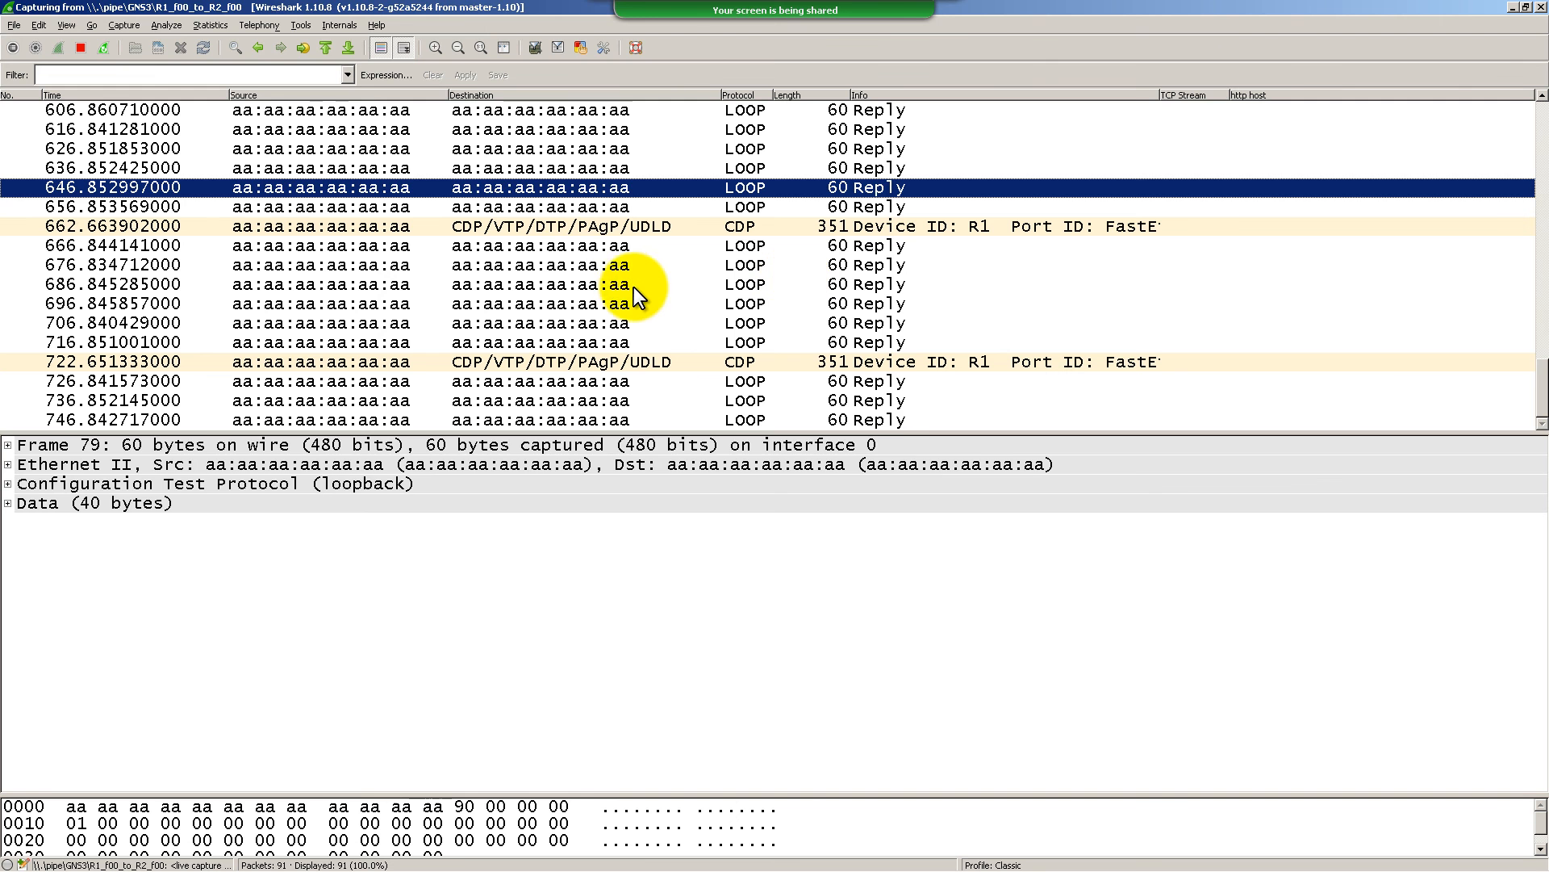
Switch to the R2 console and enable interface FastEthernet 0/0 with no shut in configuration mode
key("alt+Tab")
key("alt+Tab")
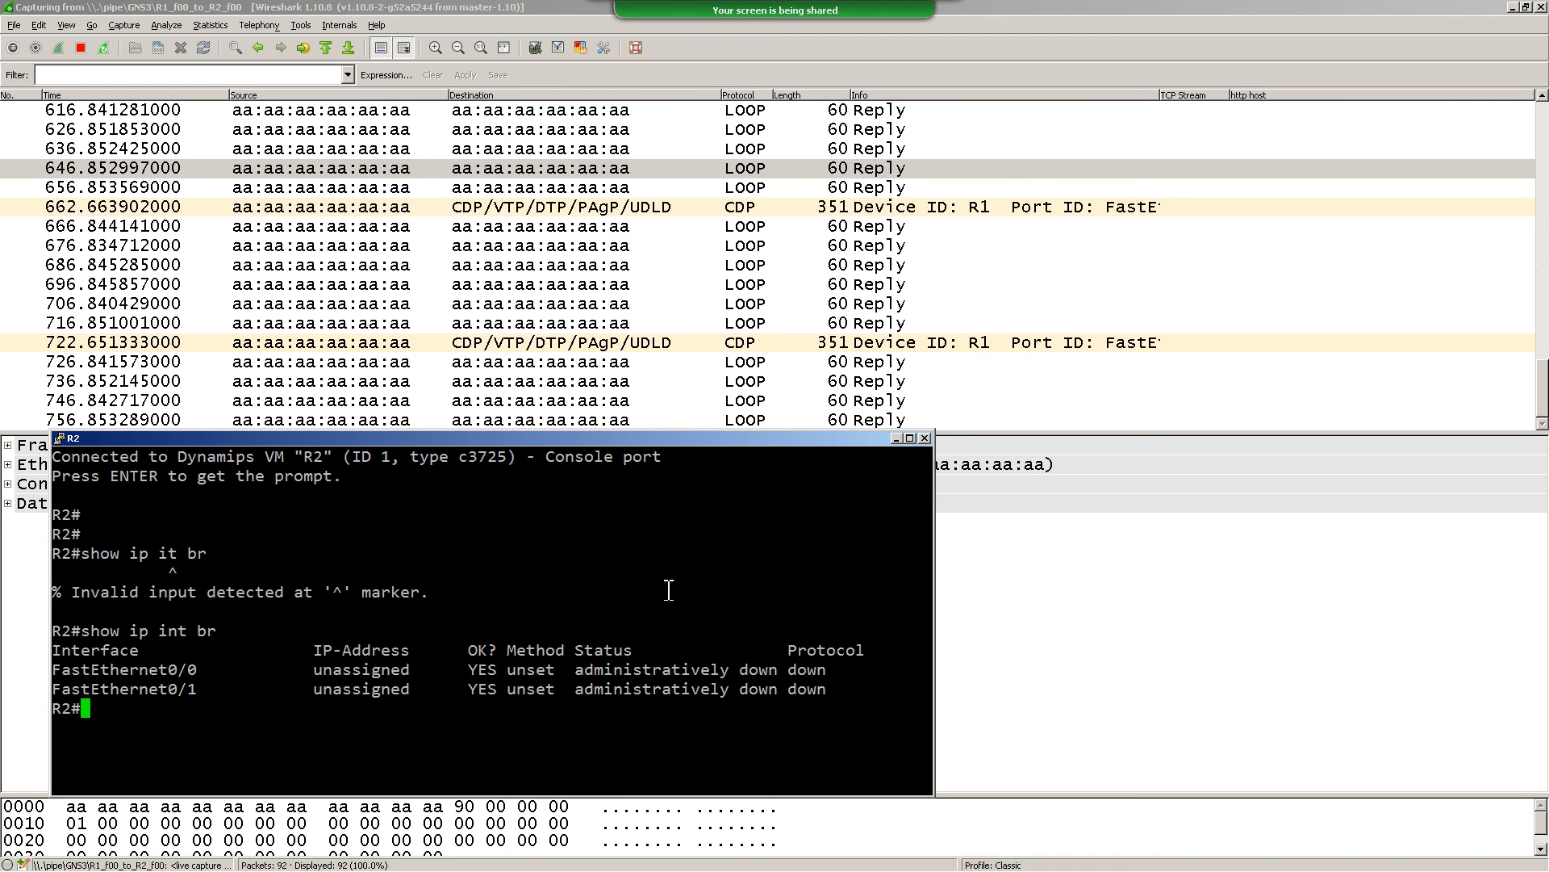
type("conf t")
key("Return")
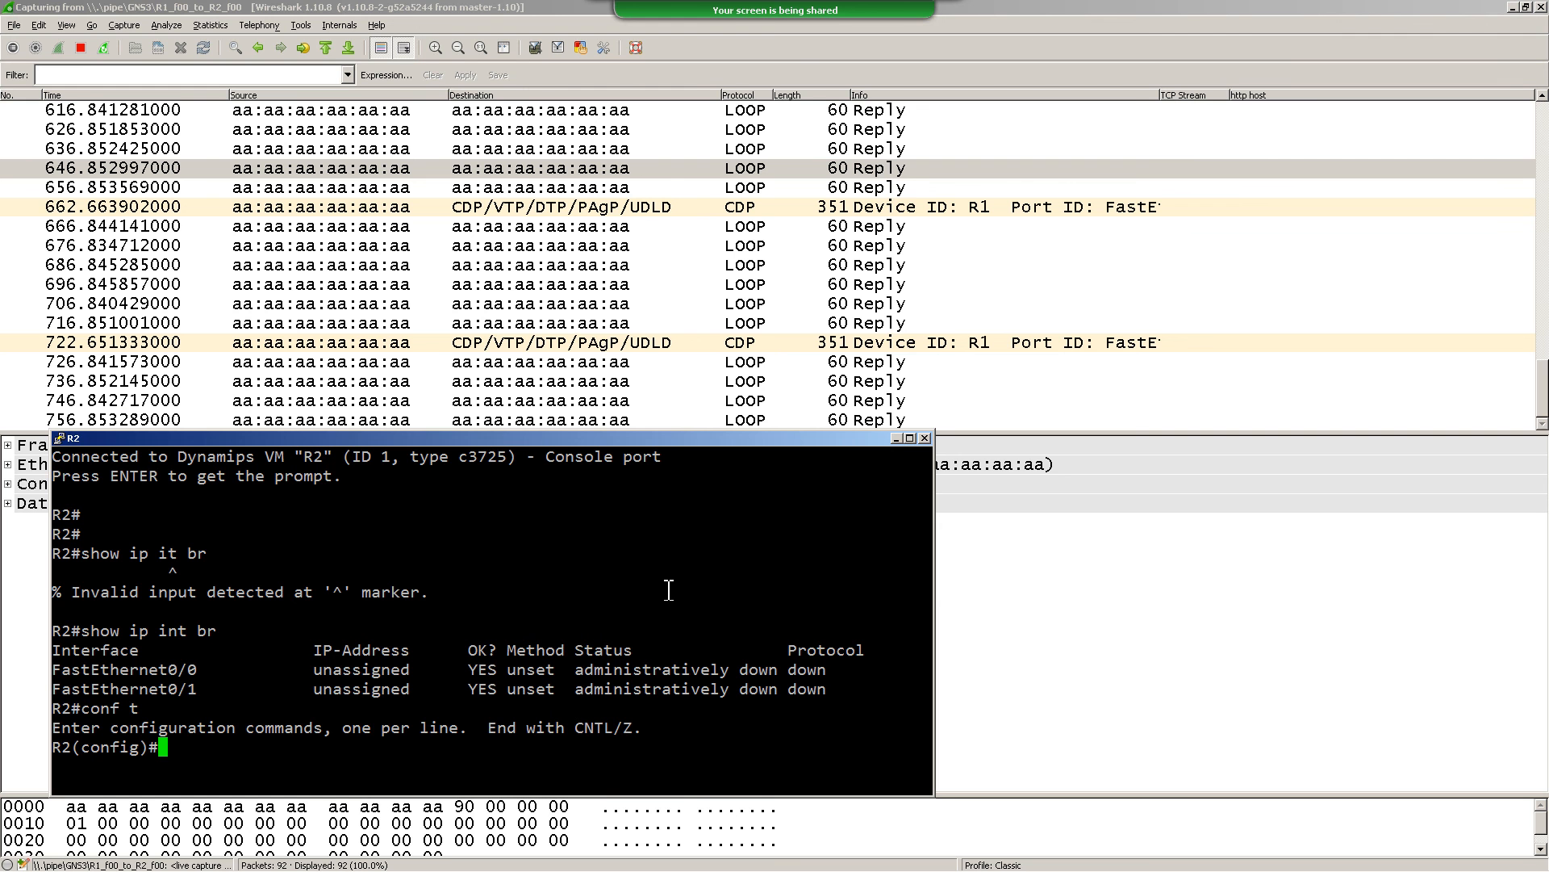
type("int fast 0/0")
key("Return")
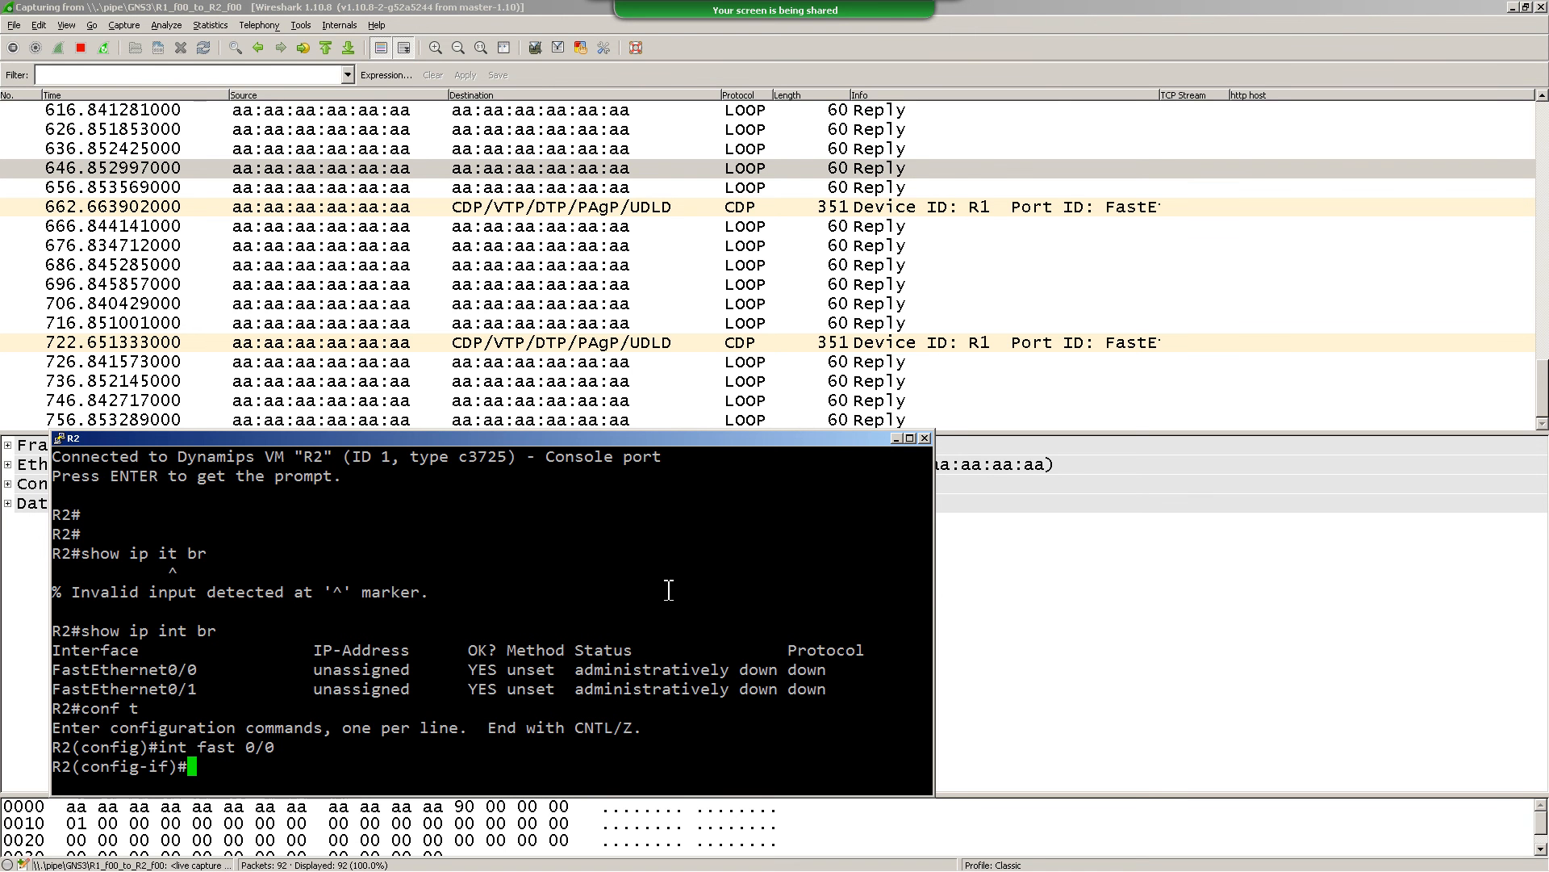
type("no shut")
key("Return")
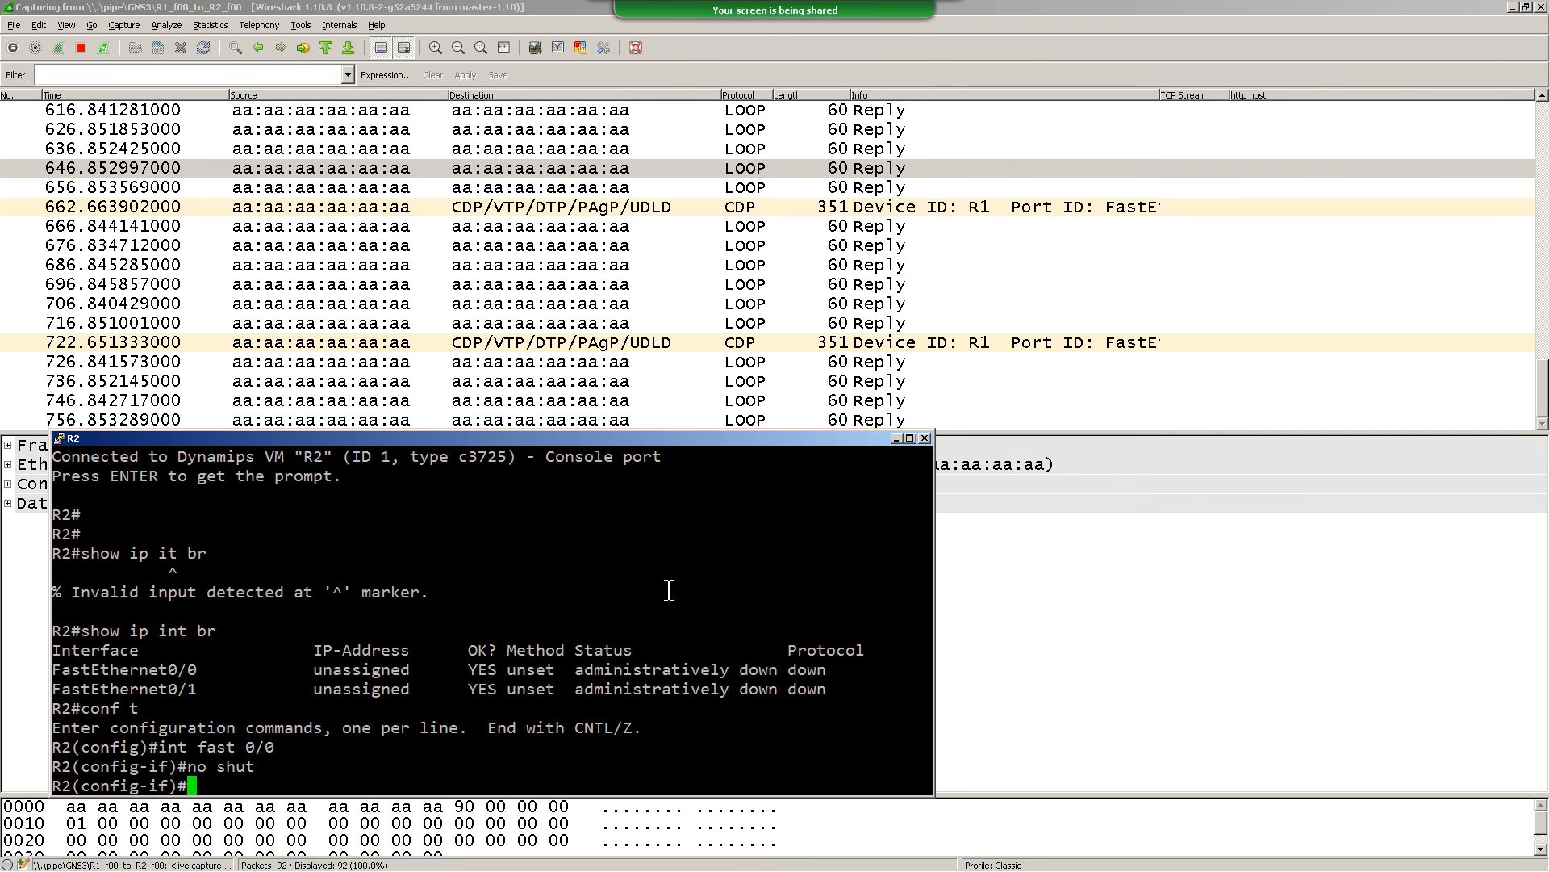
Return to the Wireshark capture and examine the newest CDP and LOOP packets from R2, marking their rows temporarily
left_click(595, 427)
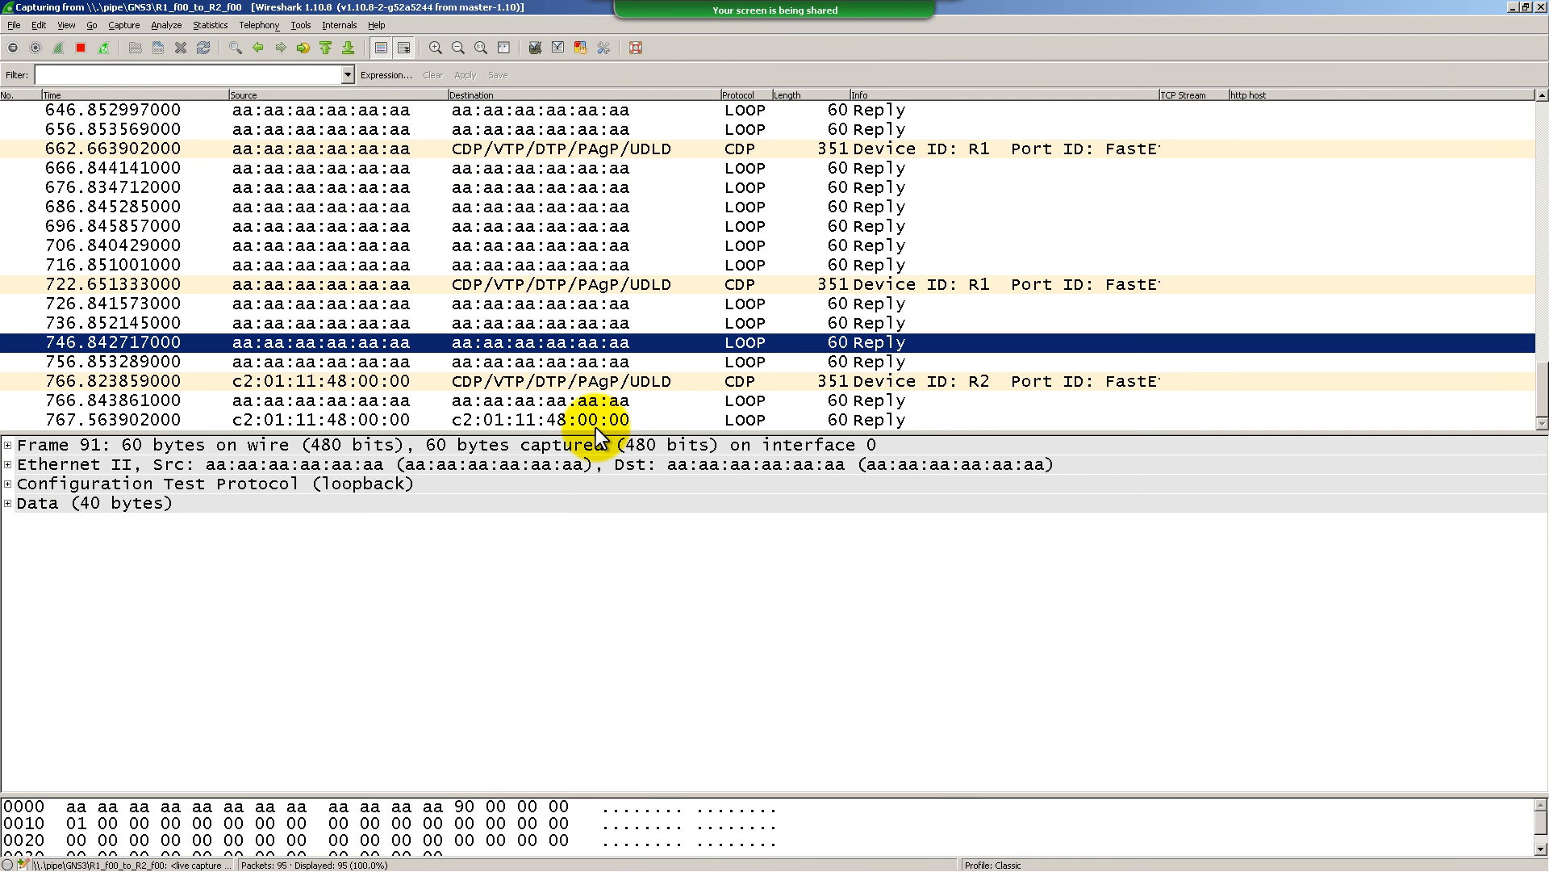
left_click(384, 386)
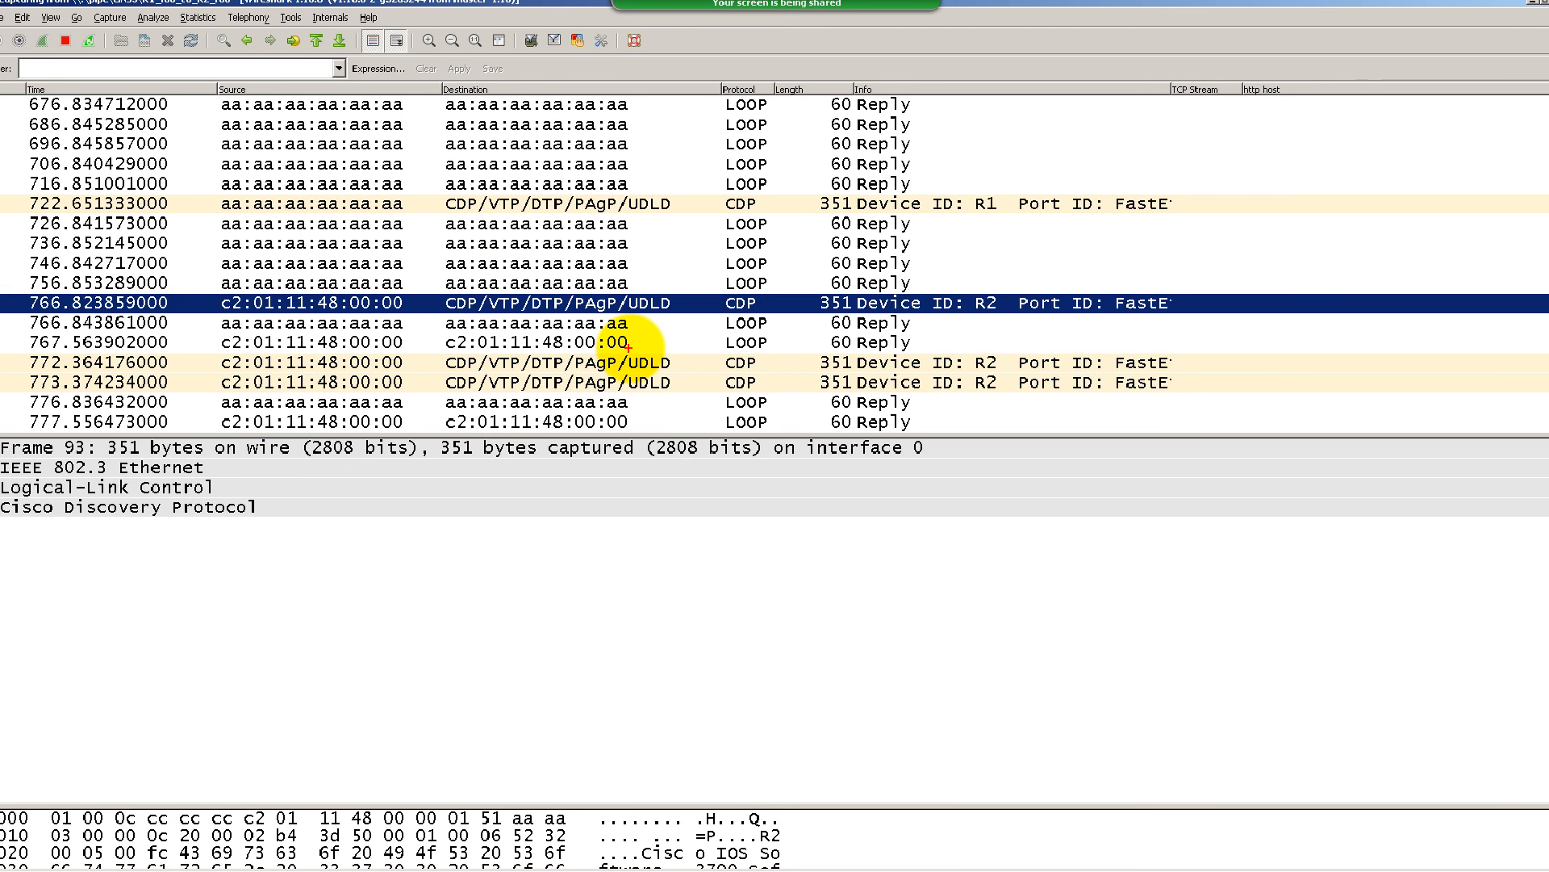
key("Up")
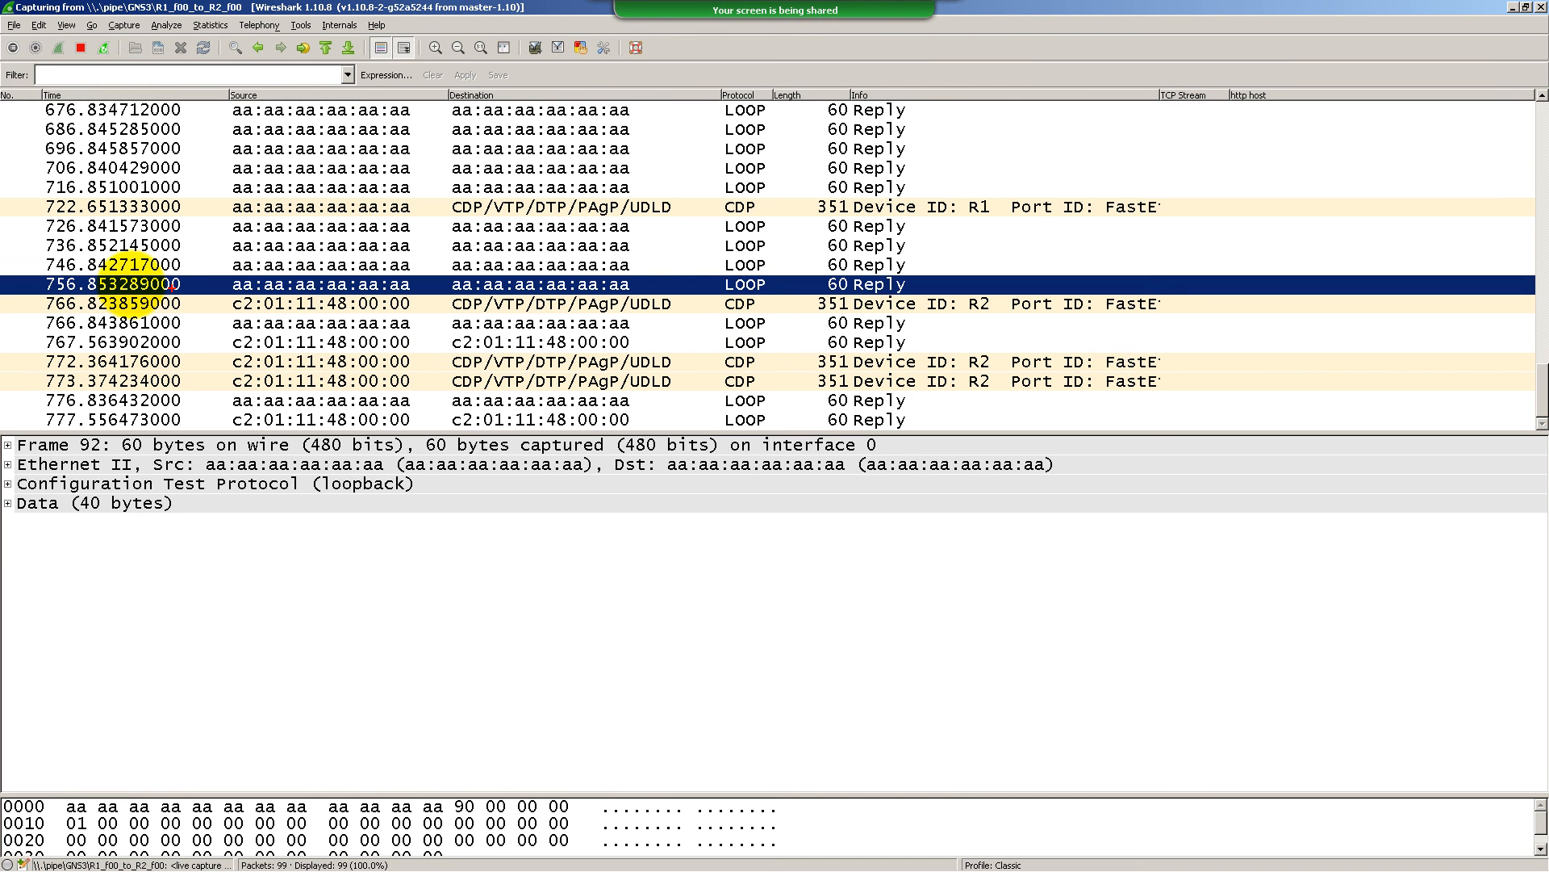
mouse_move(101, 277)
left_mouse_down()
mouse_move(28, 278)
mouse_move(37, 393)
mouse_move(87, 401)
left_mouse_up()
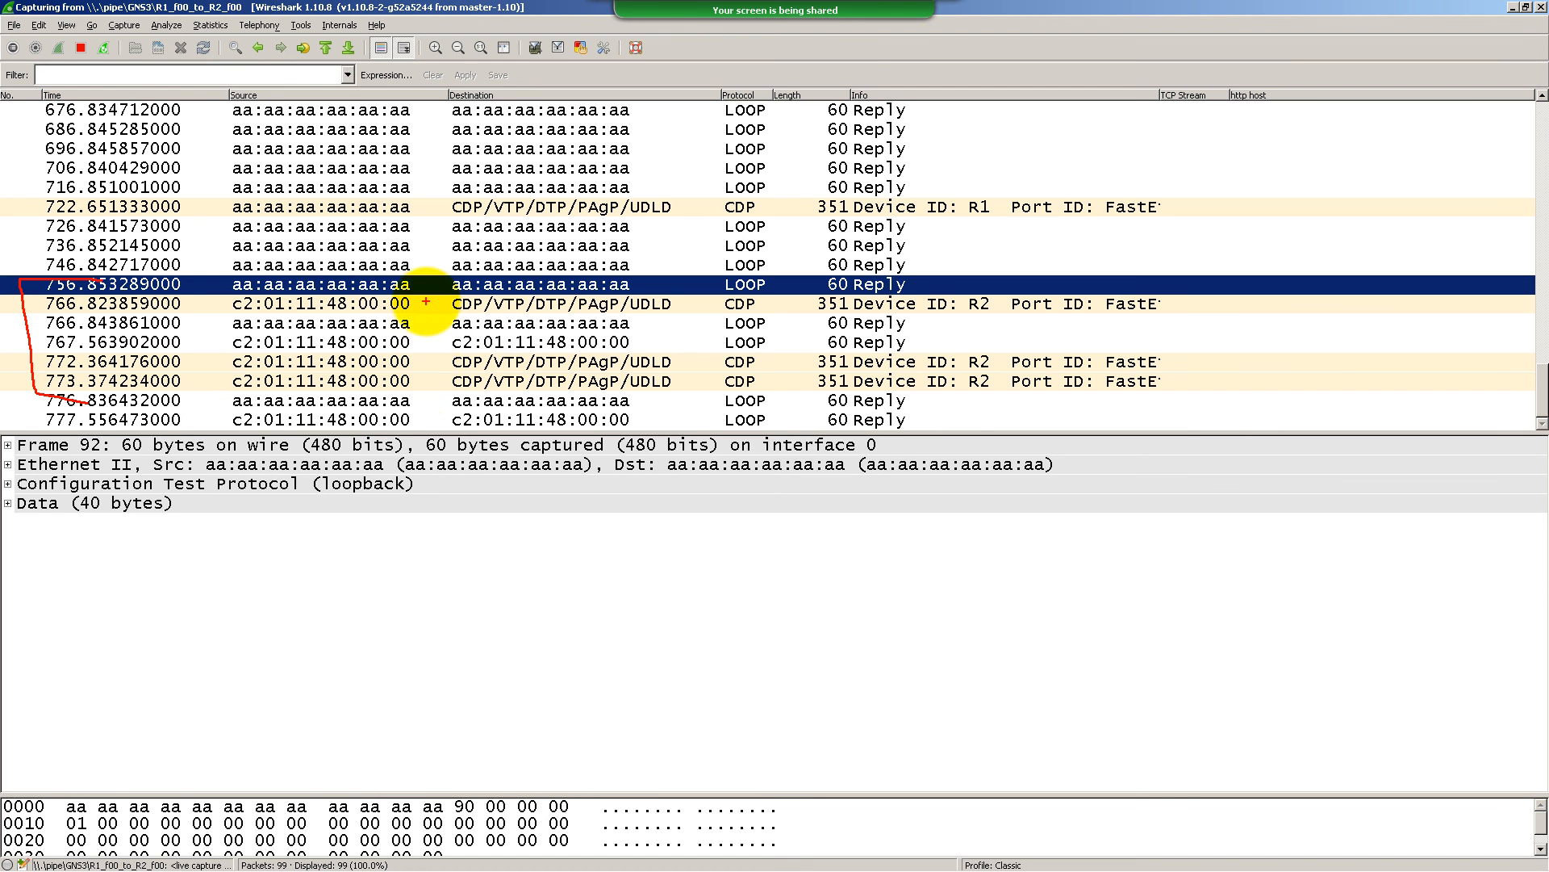
left_click_drag(426, 303, 450, 304)
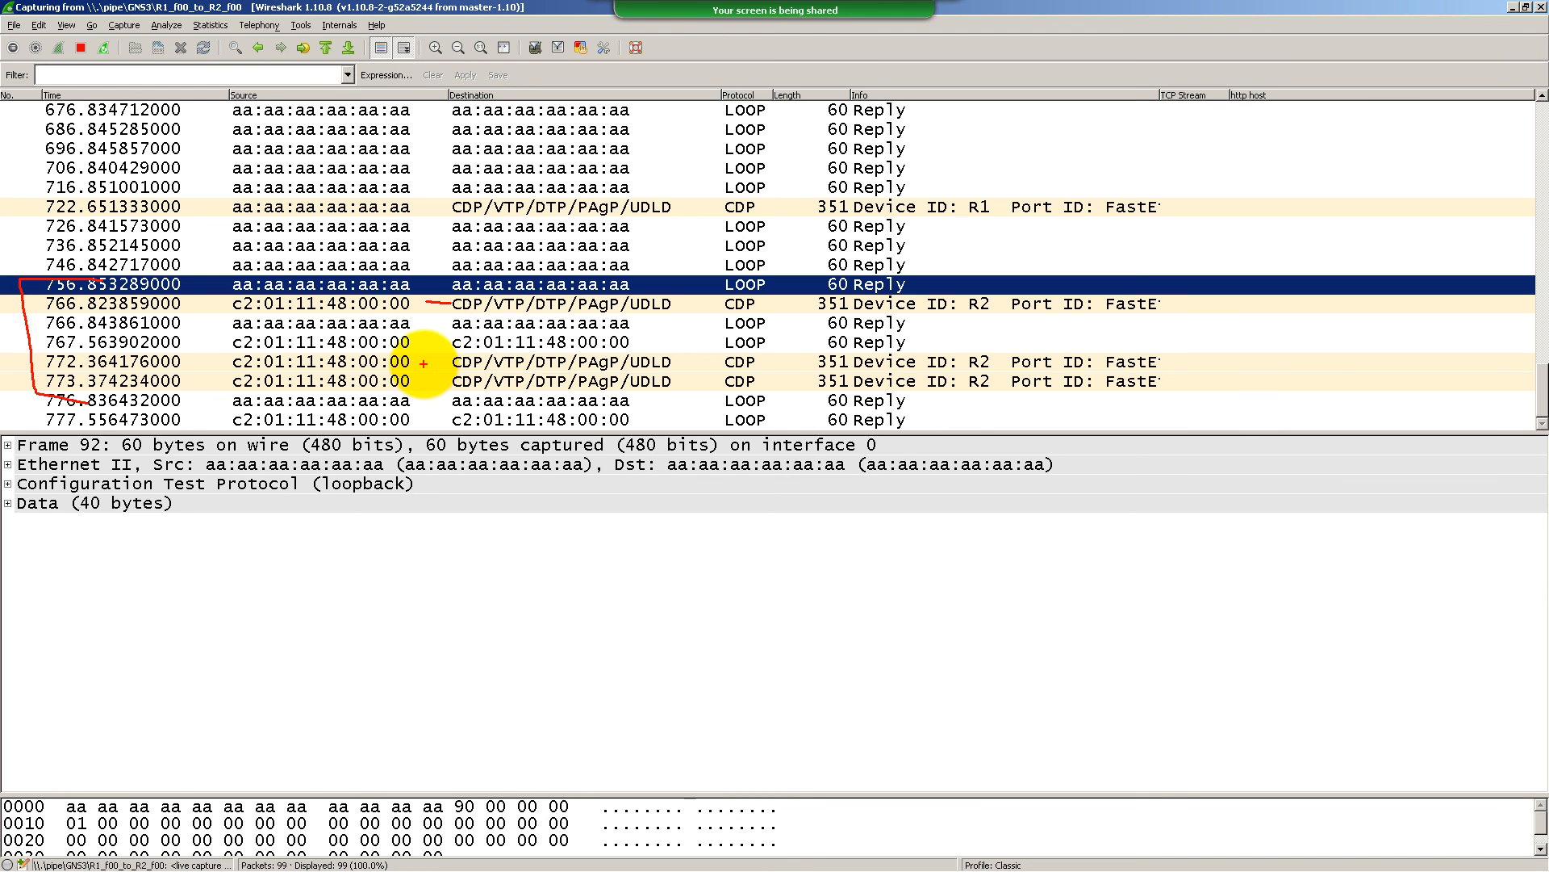
left_click_drag(424, 365, 449, 384)
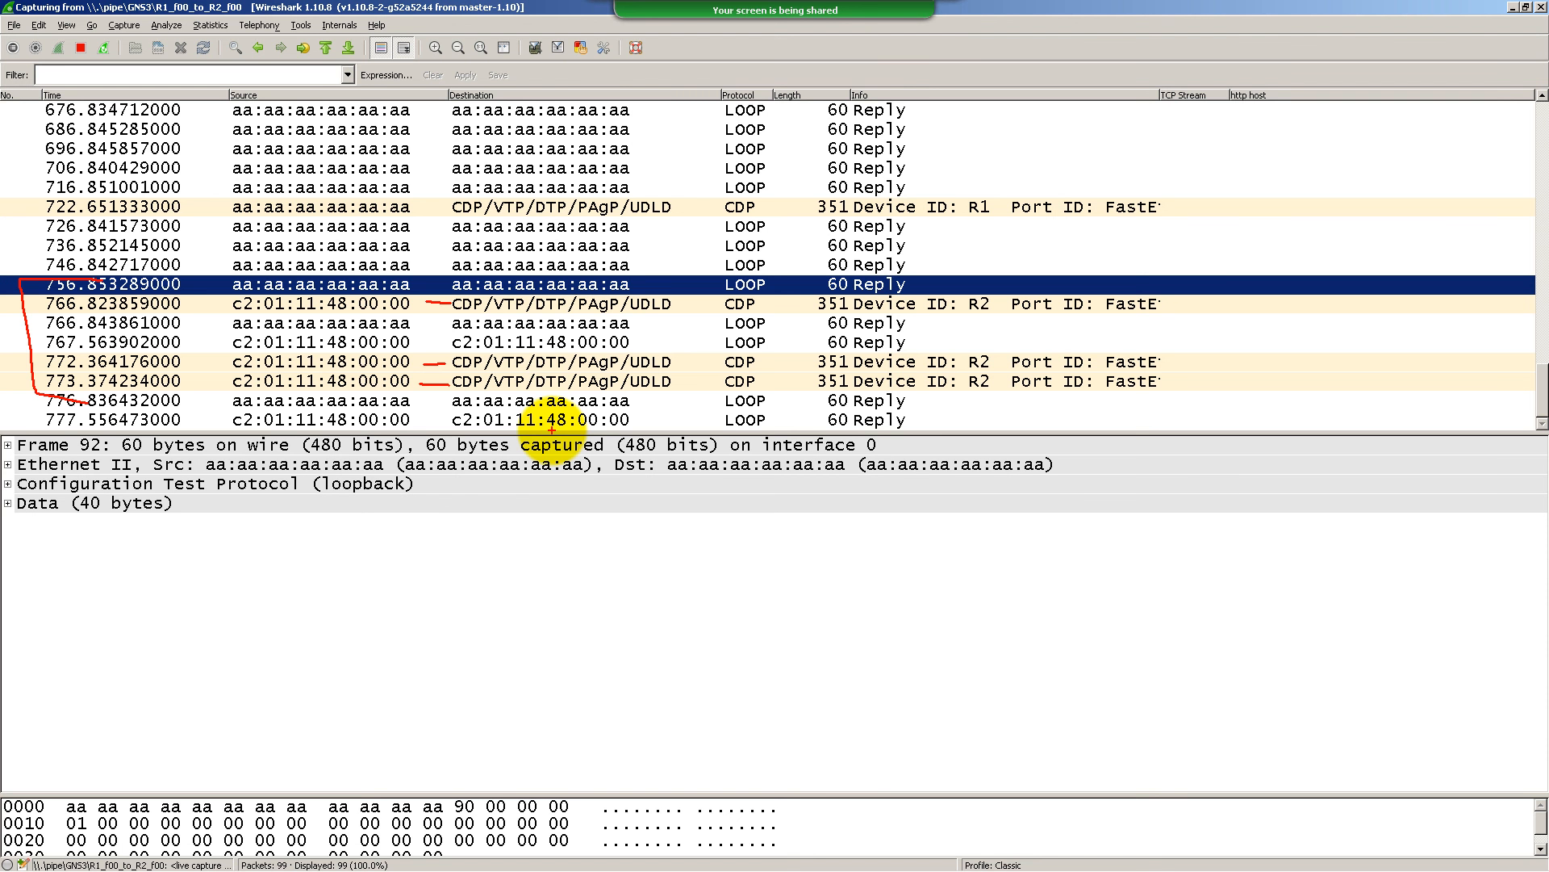
key("Escape")
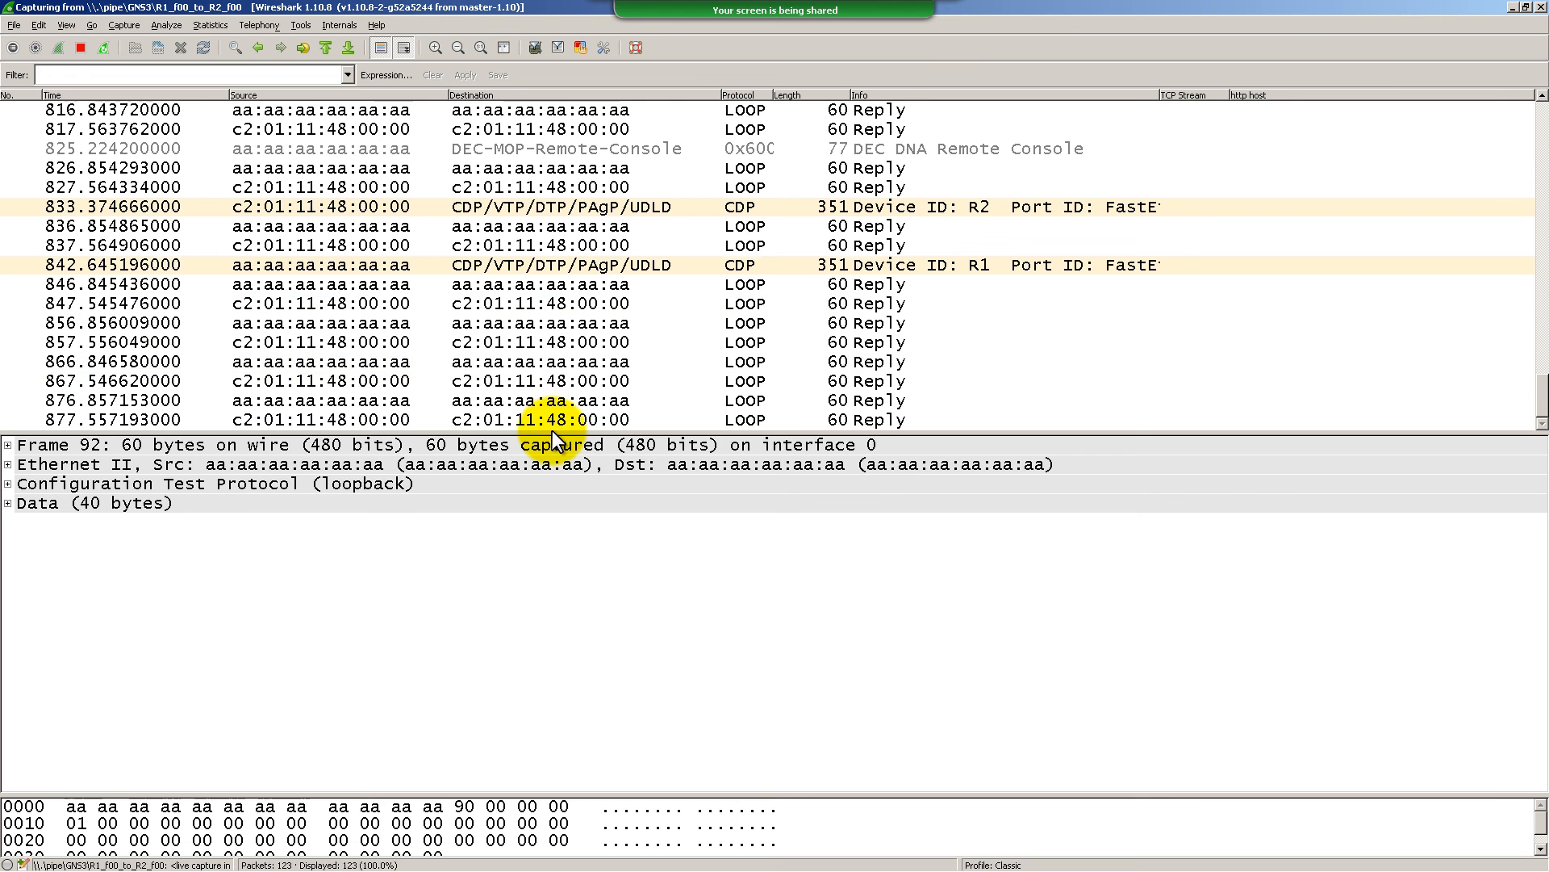
left_click(376, 426)
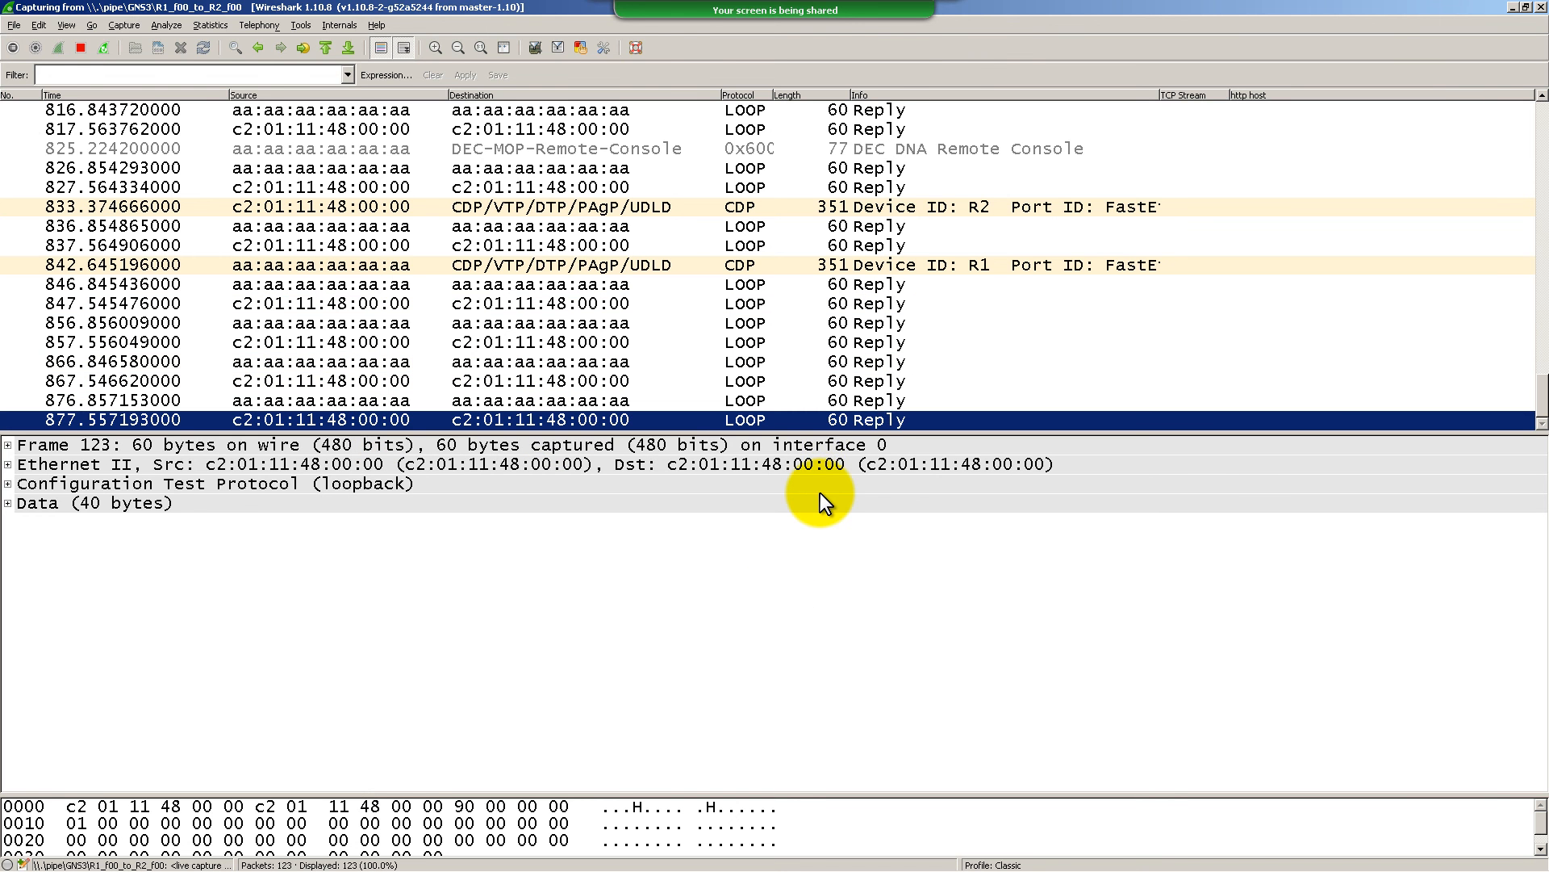
Switch to the R2 console and try to set FastEthernet 0/0's MAC address to bbbb.bbbb.bbbb
key("alt+Tab")
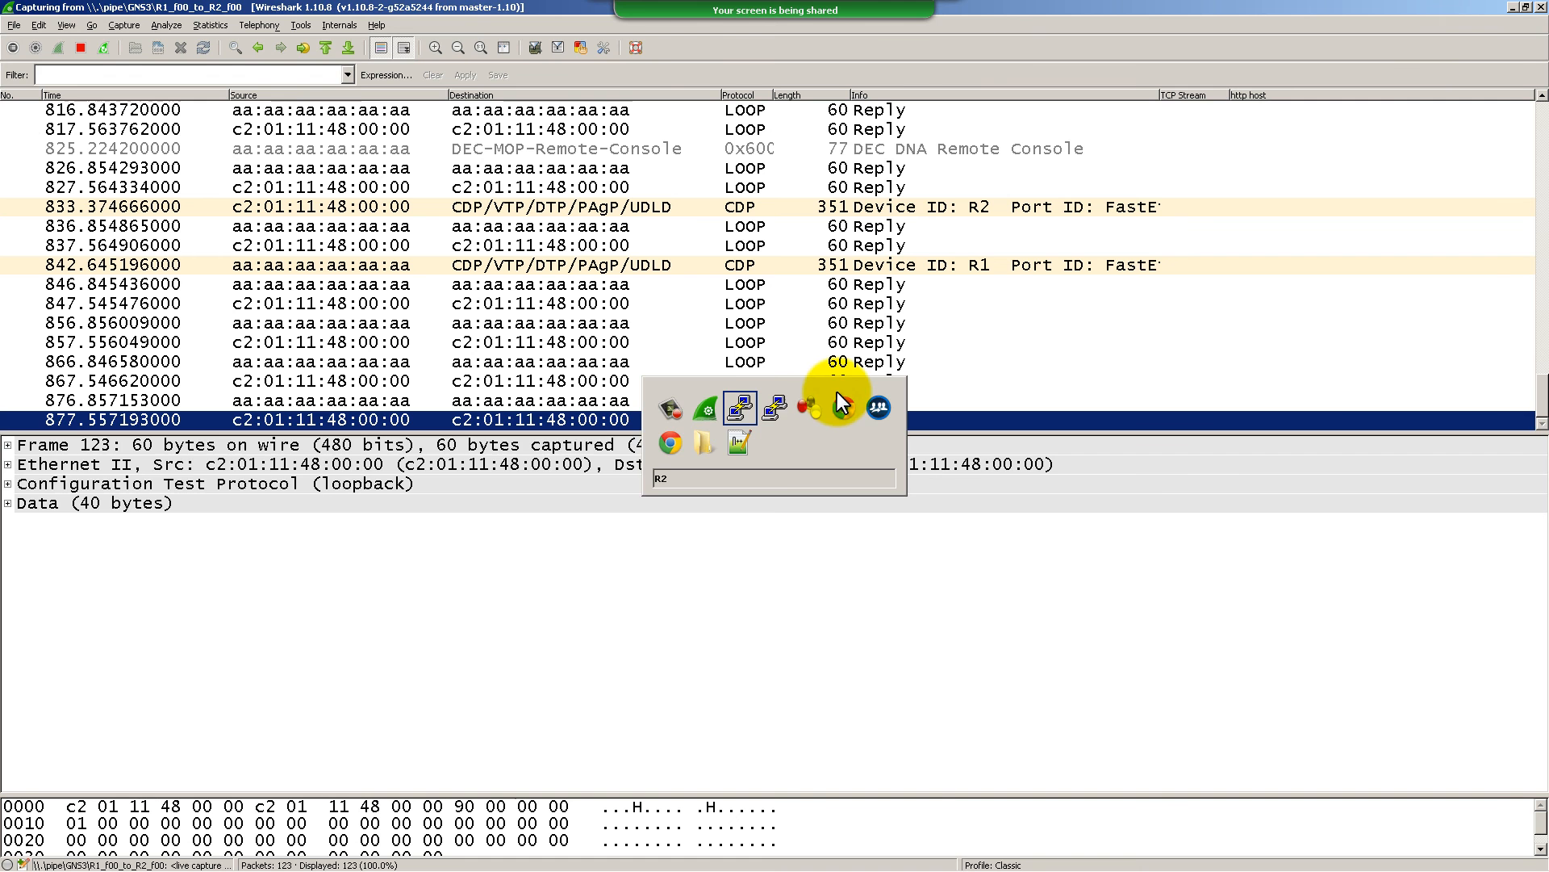
type("ma")
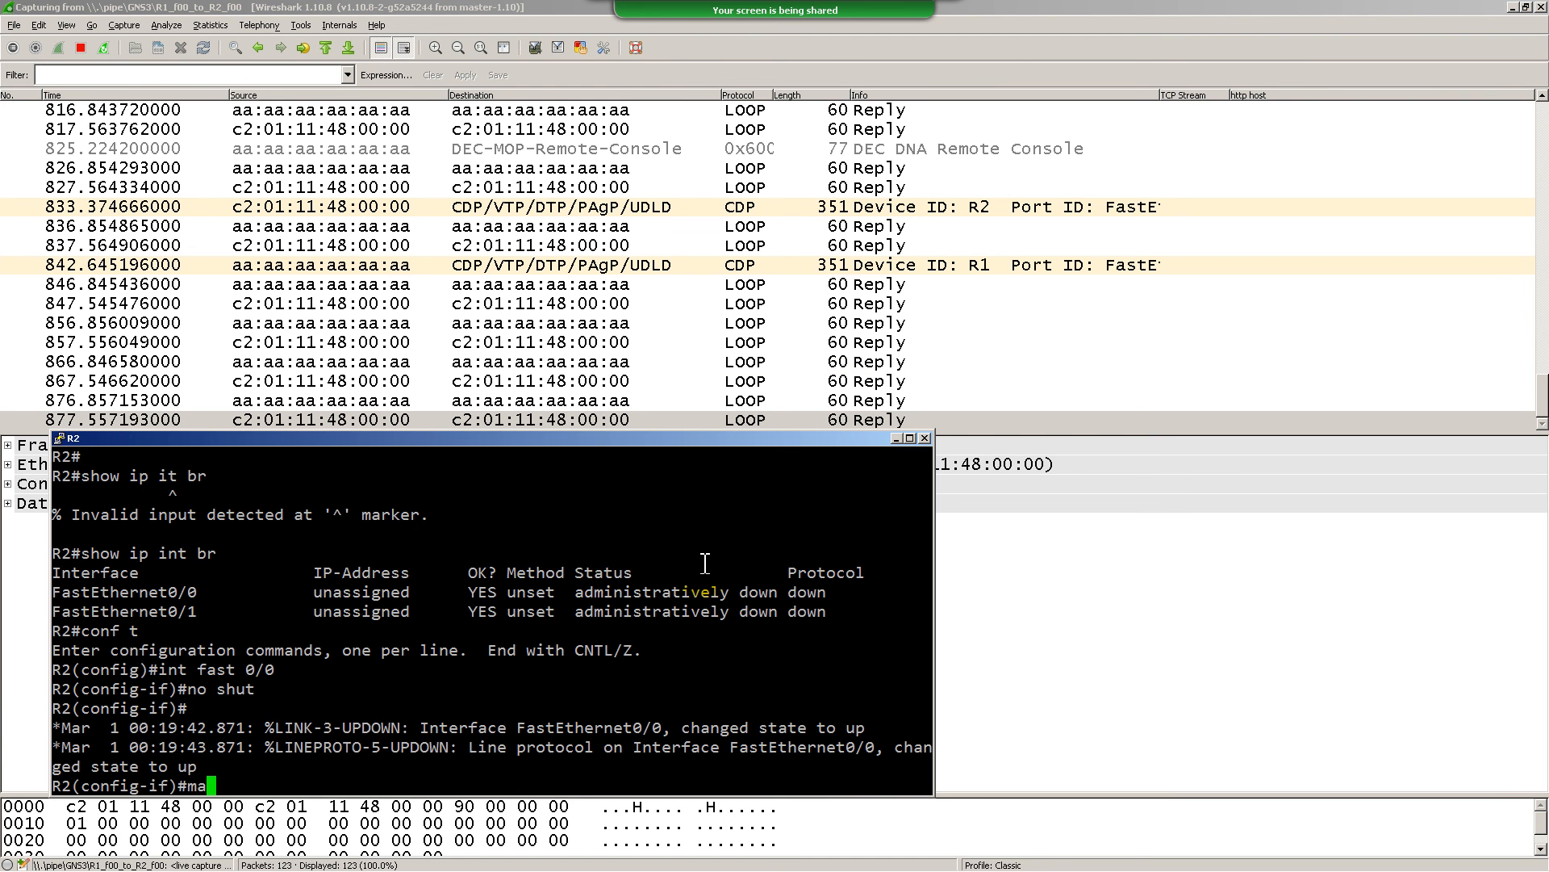
type("c bbbb.")
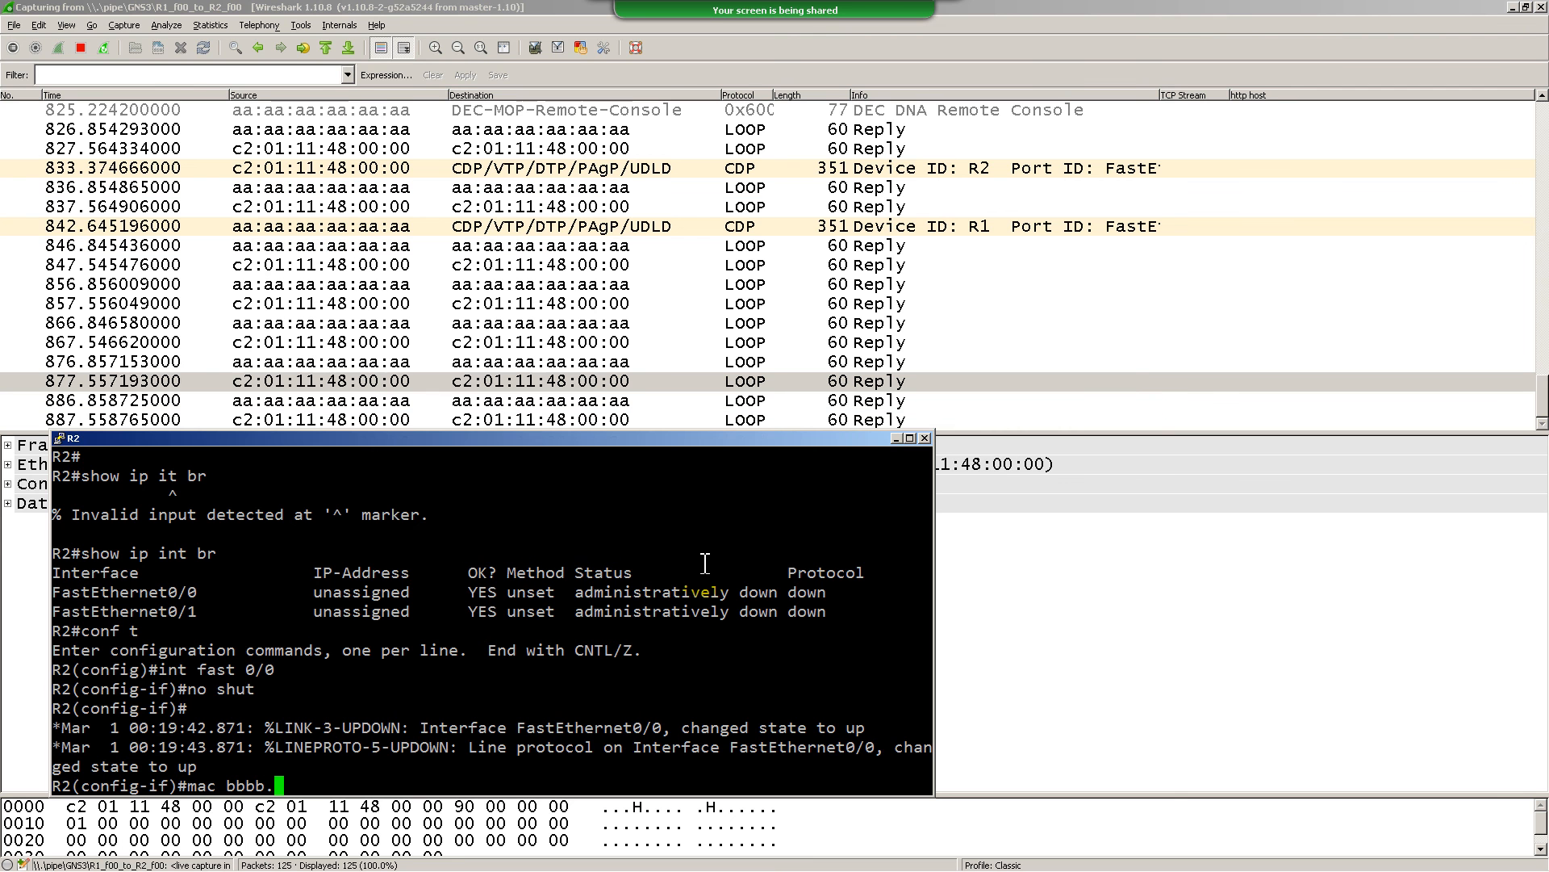
type("bbbb.bbb")
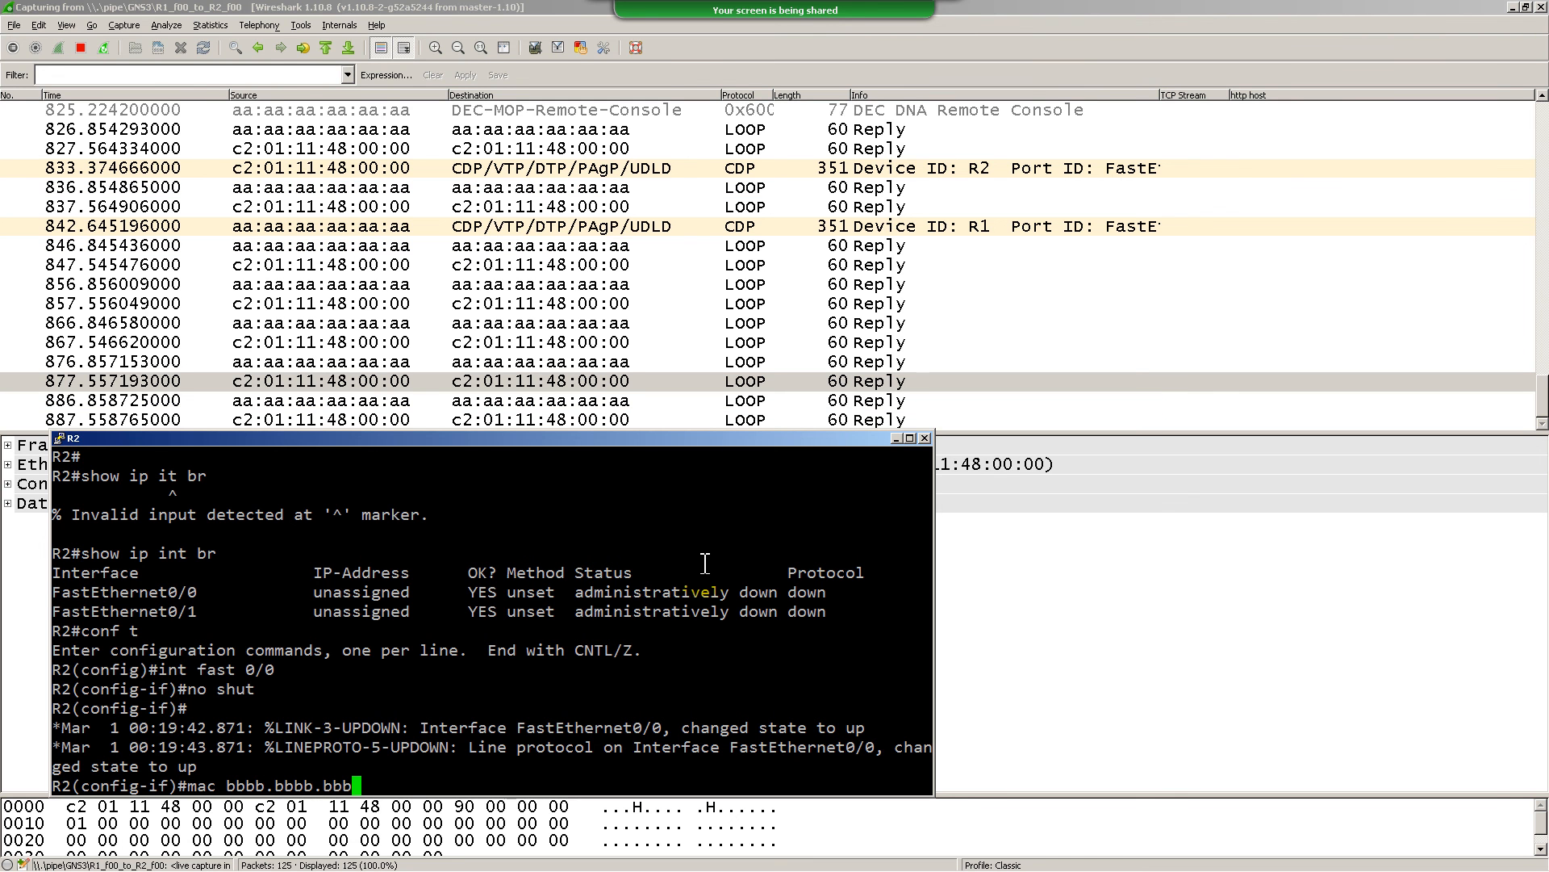
type("b")
key("Return")
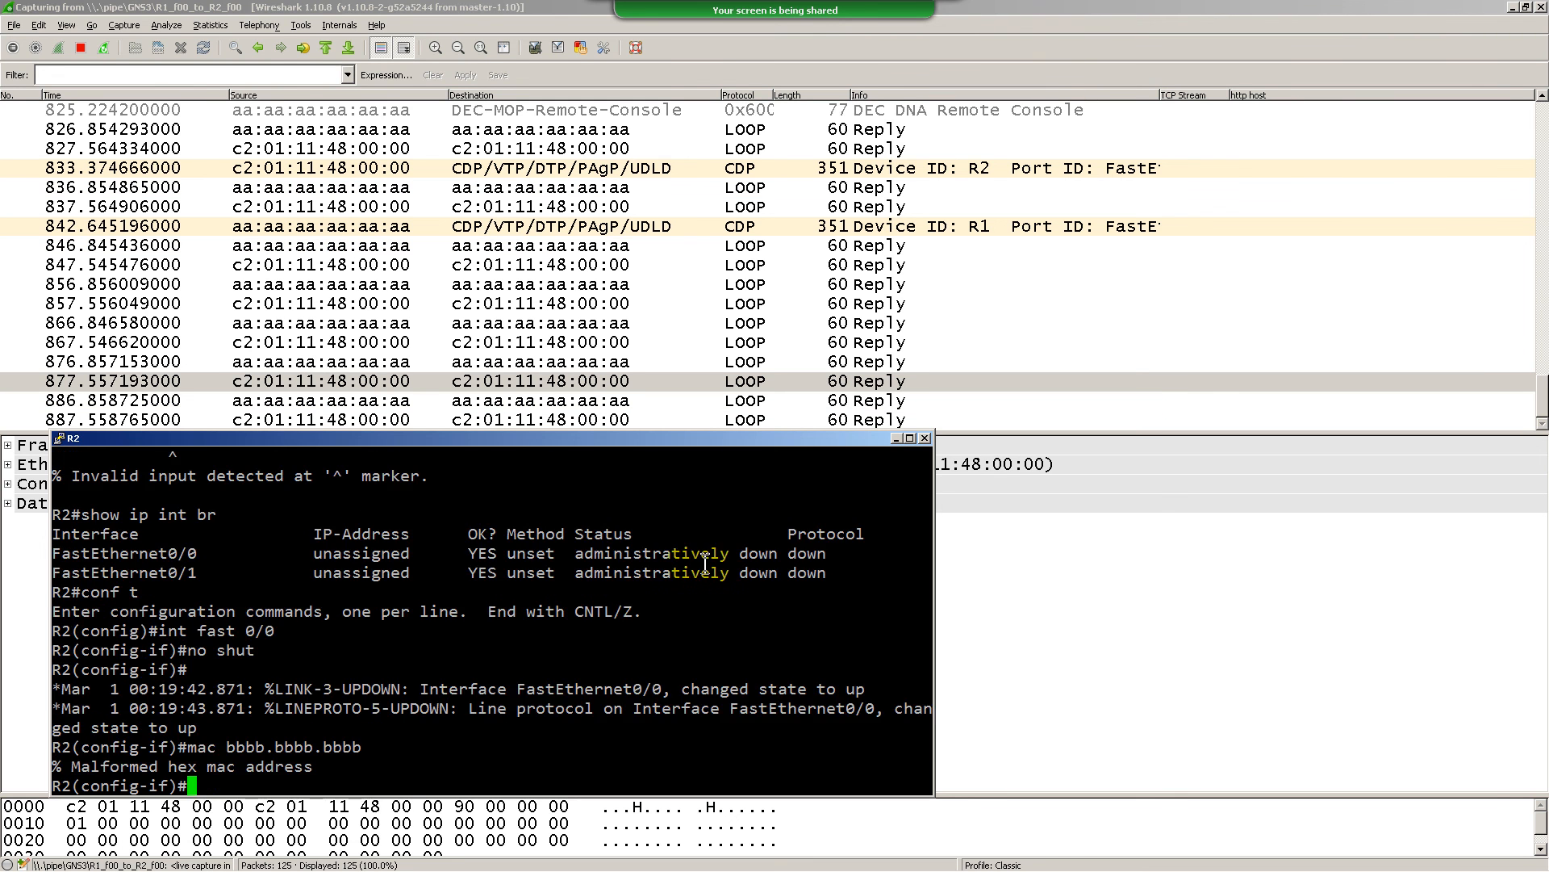
Show the syntax help for the mac command and retry the address bbbb.bbbb.bbbb
type("mac")
key("Tab")
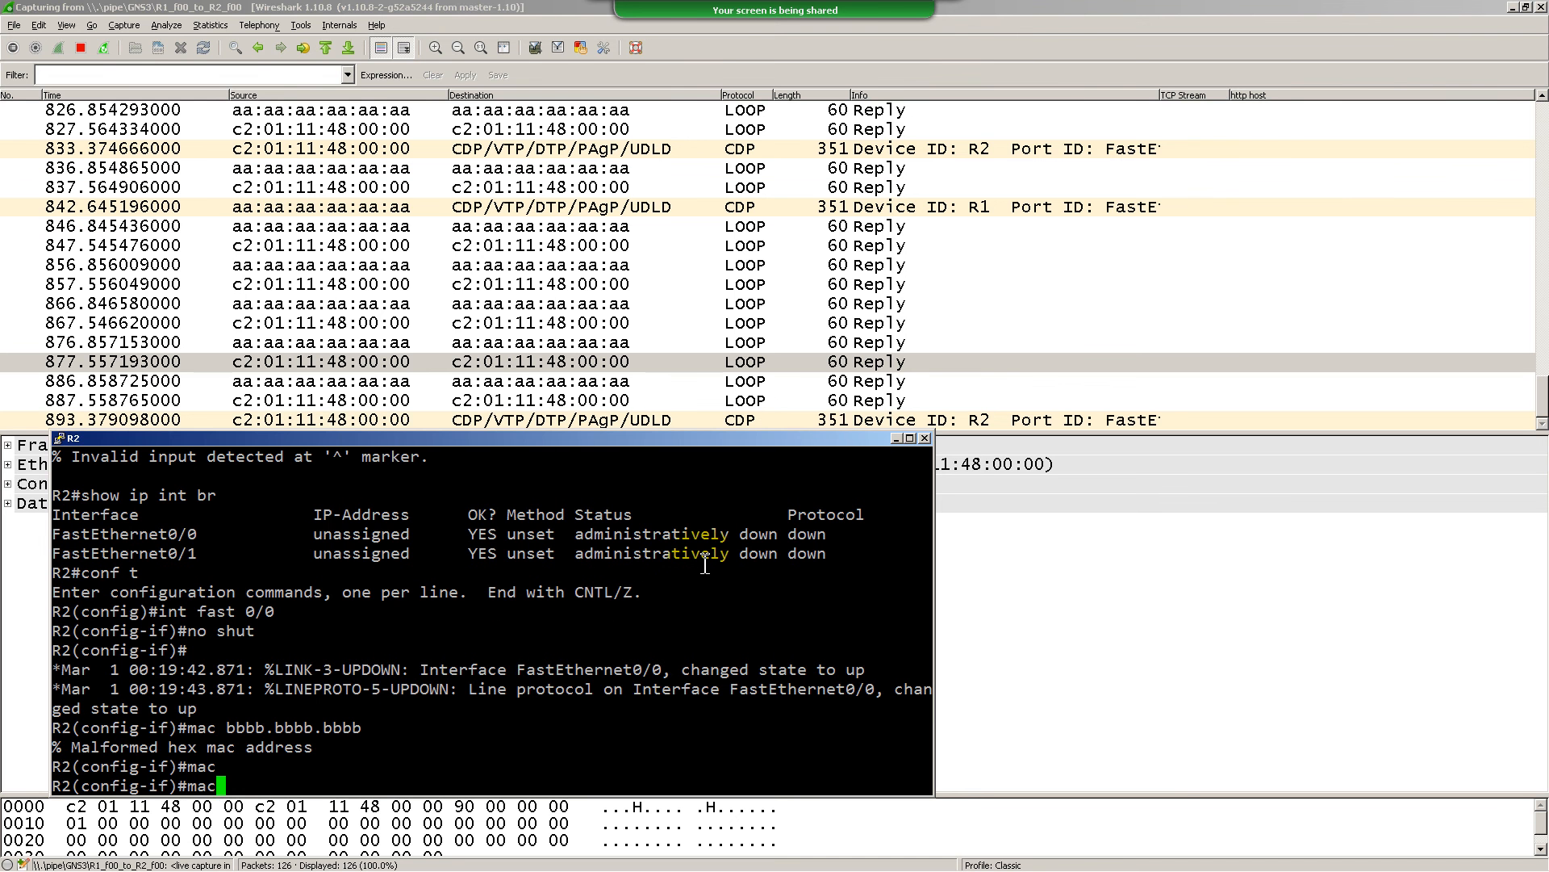
type("Z")
key("BackSpace")
type("?")
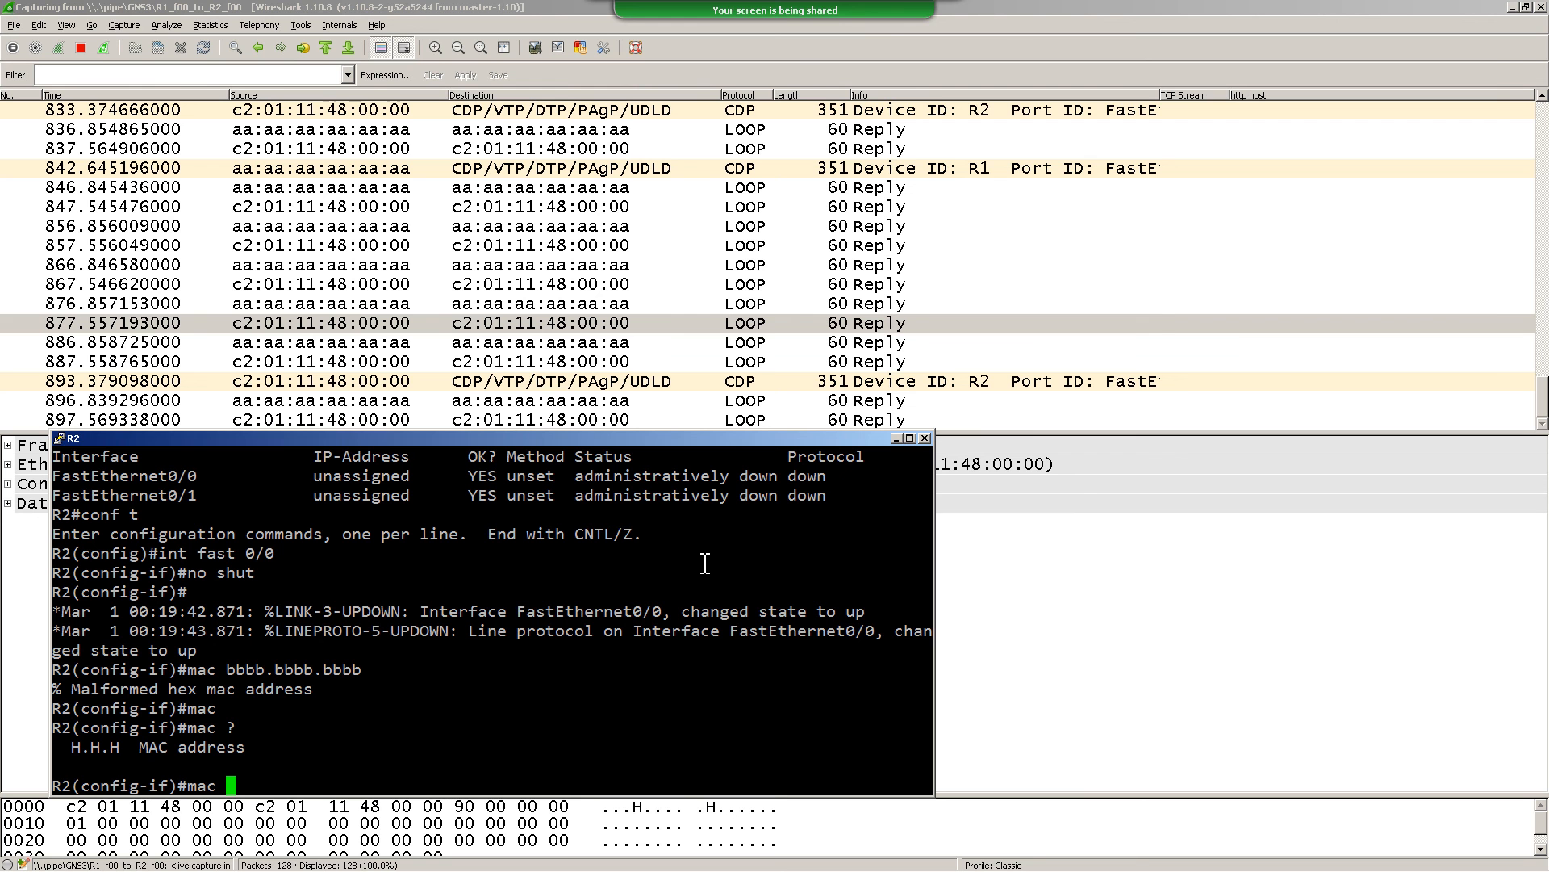
type("bbbb.bbbb")
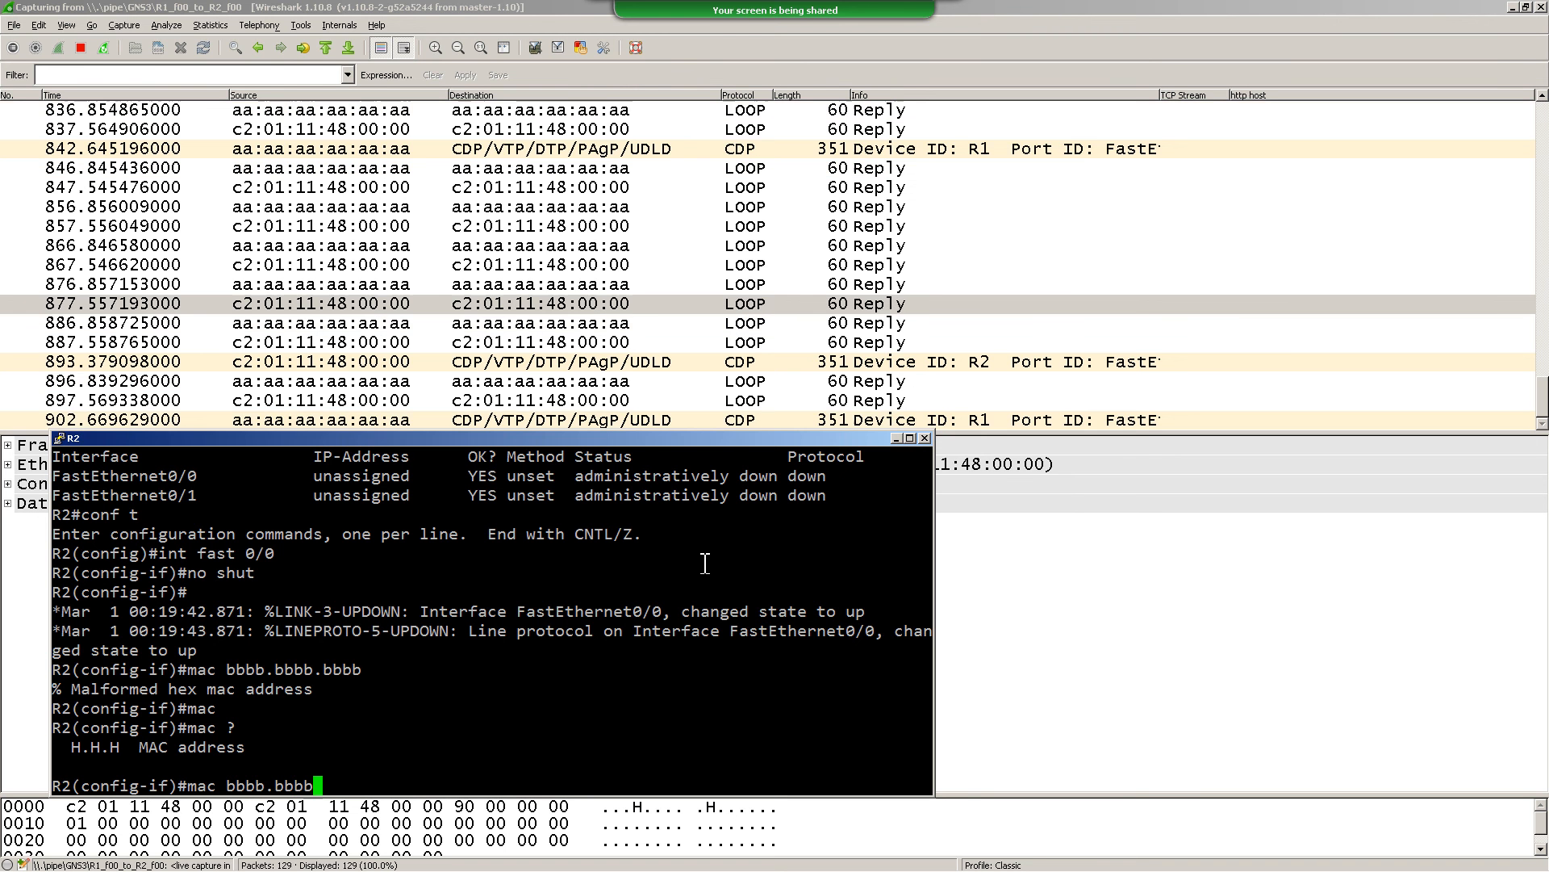
type(".bbbb")
key("Return")
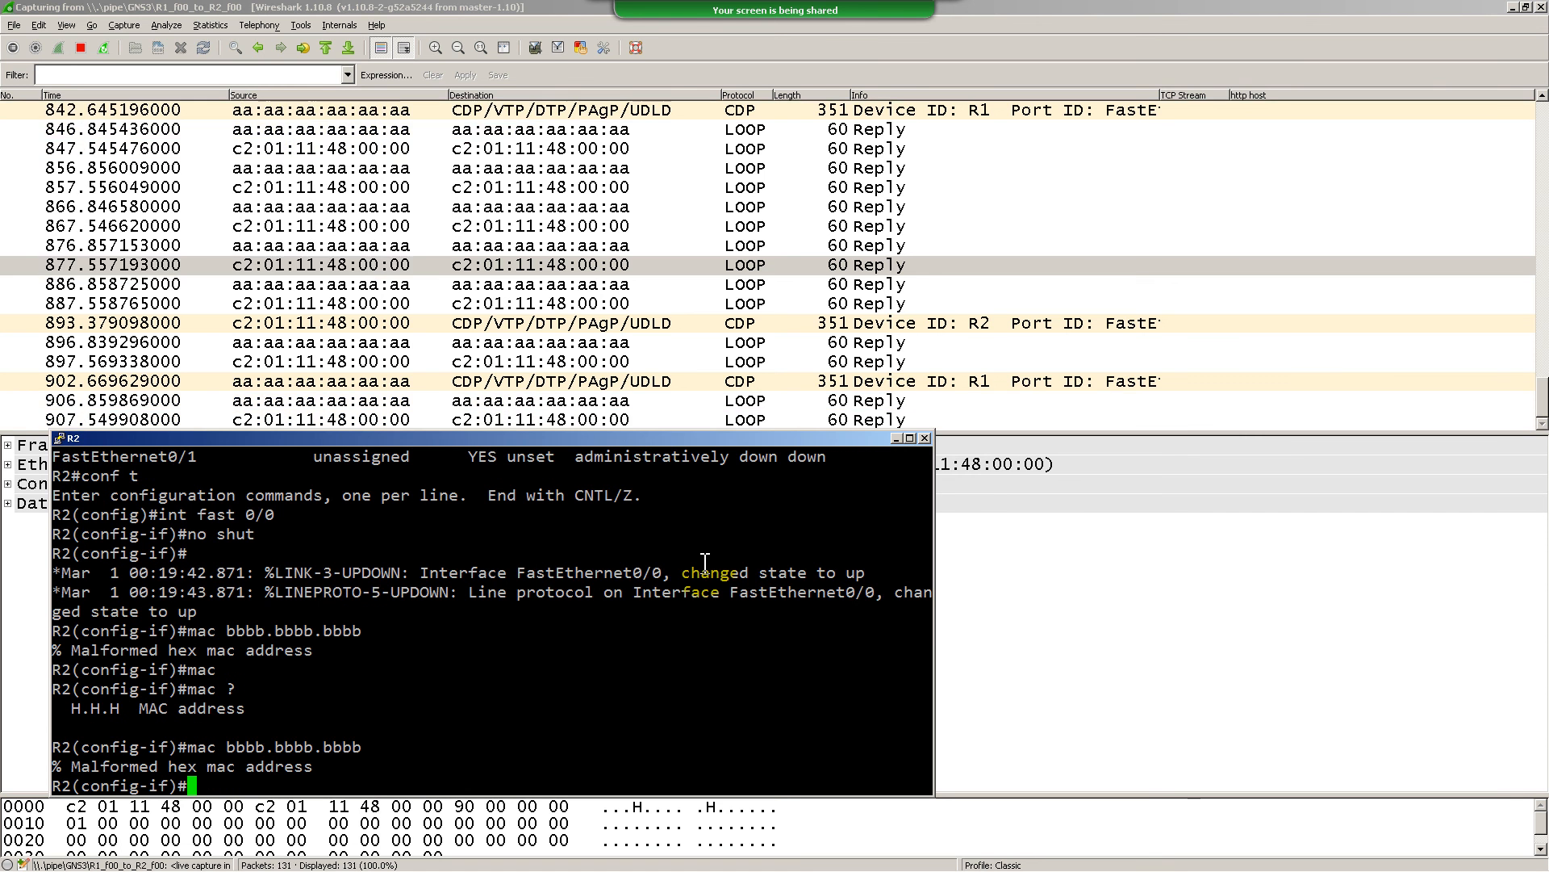
Leave configuration mode and show the details of interface fast 0/0 to examine its hardware address
type("end")
key("Return")
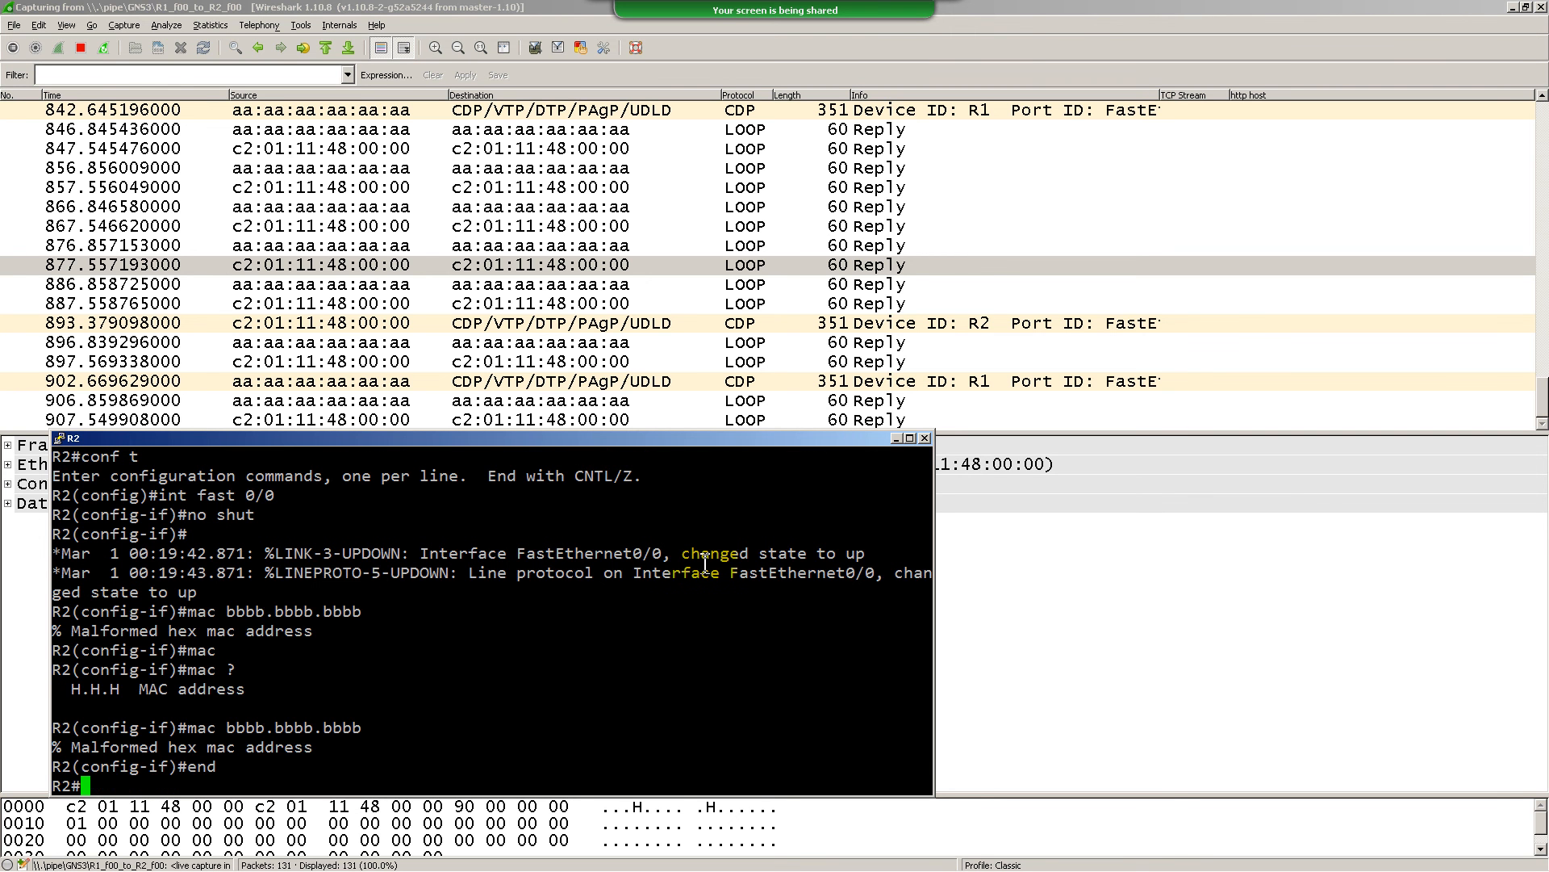
type("os")
key("BackSpace")
key("BackSpace")
type("show i")
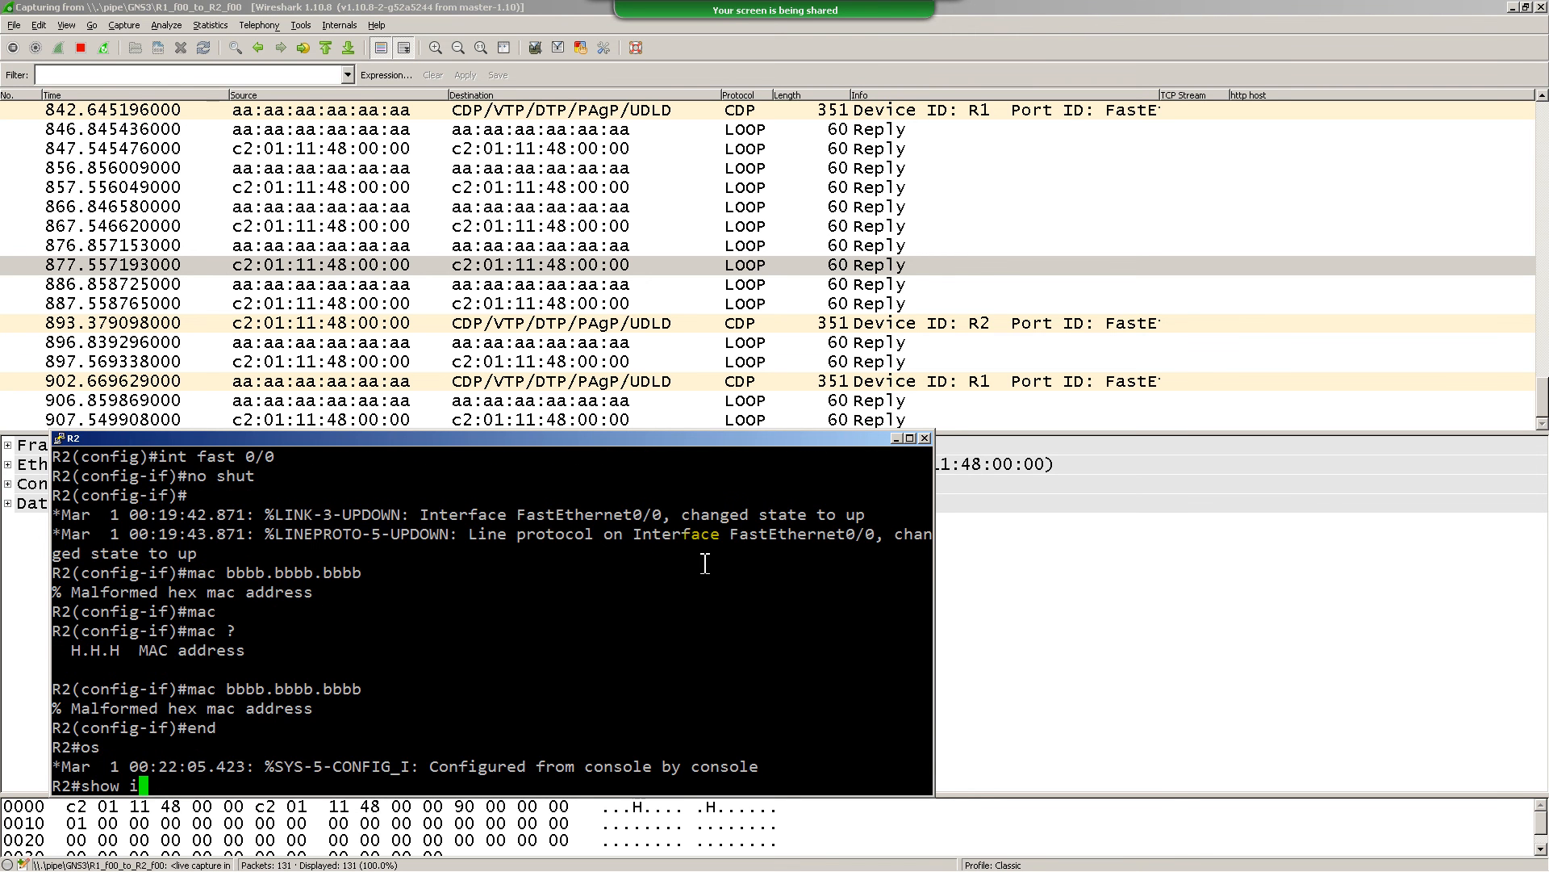
type("nt fast 0/0")
key("Return")
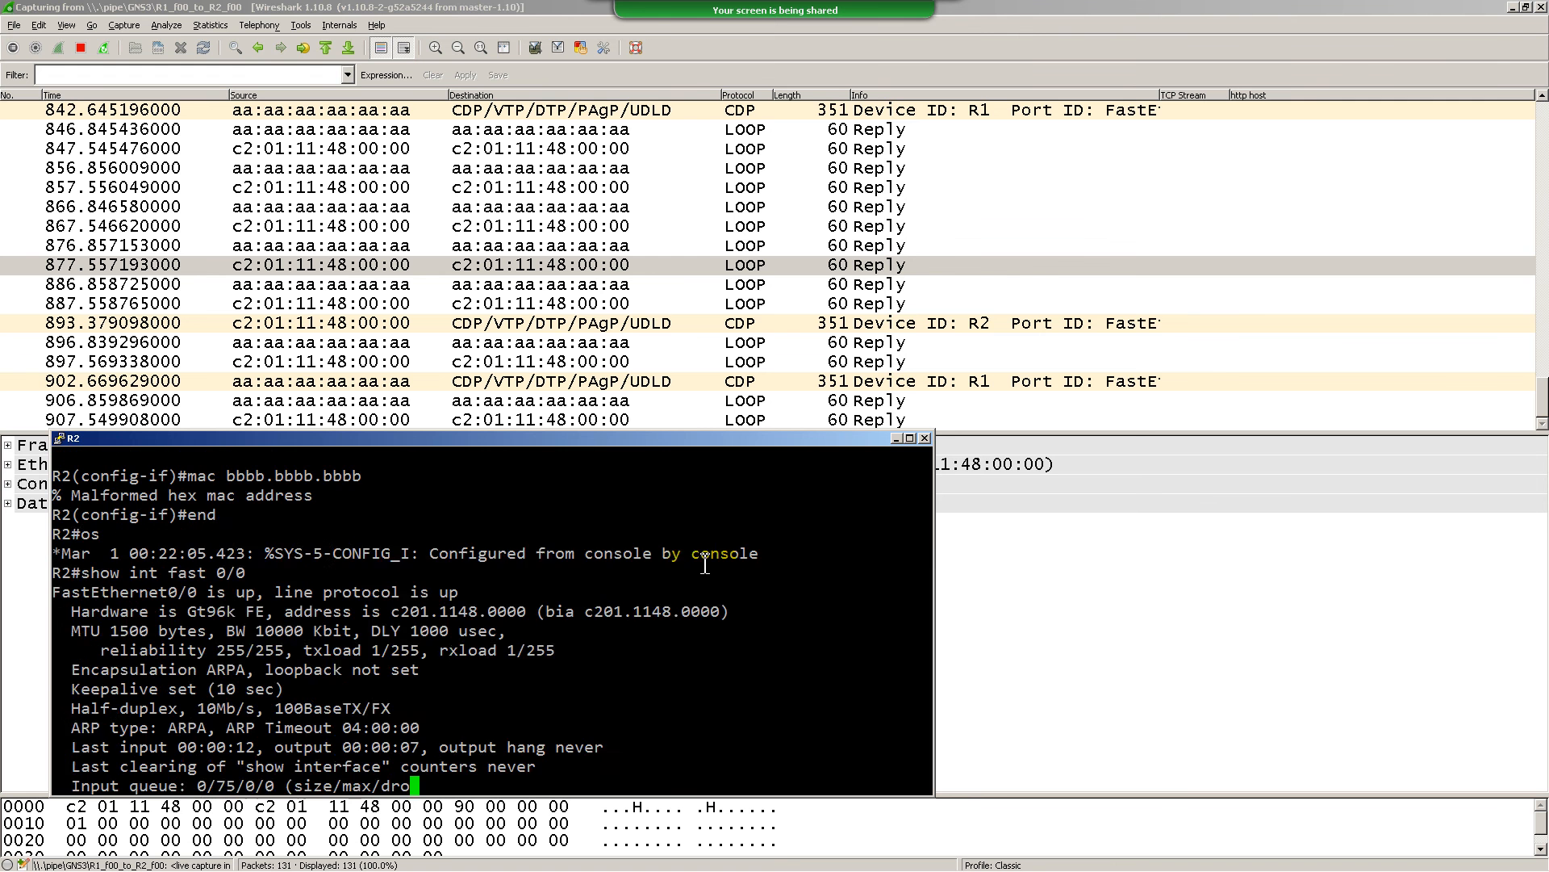
scroll(704, 563, "up", 6)
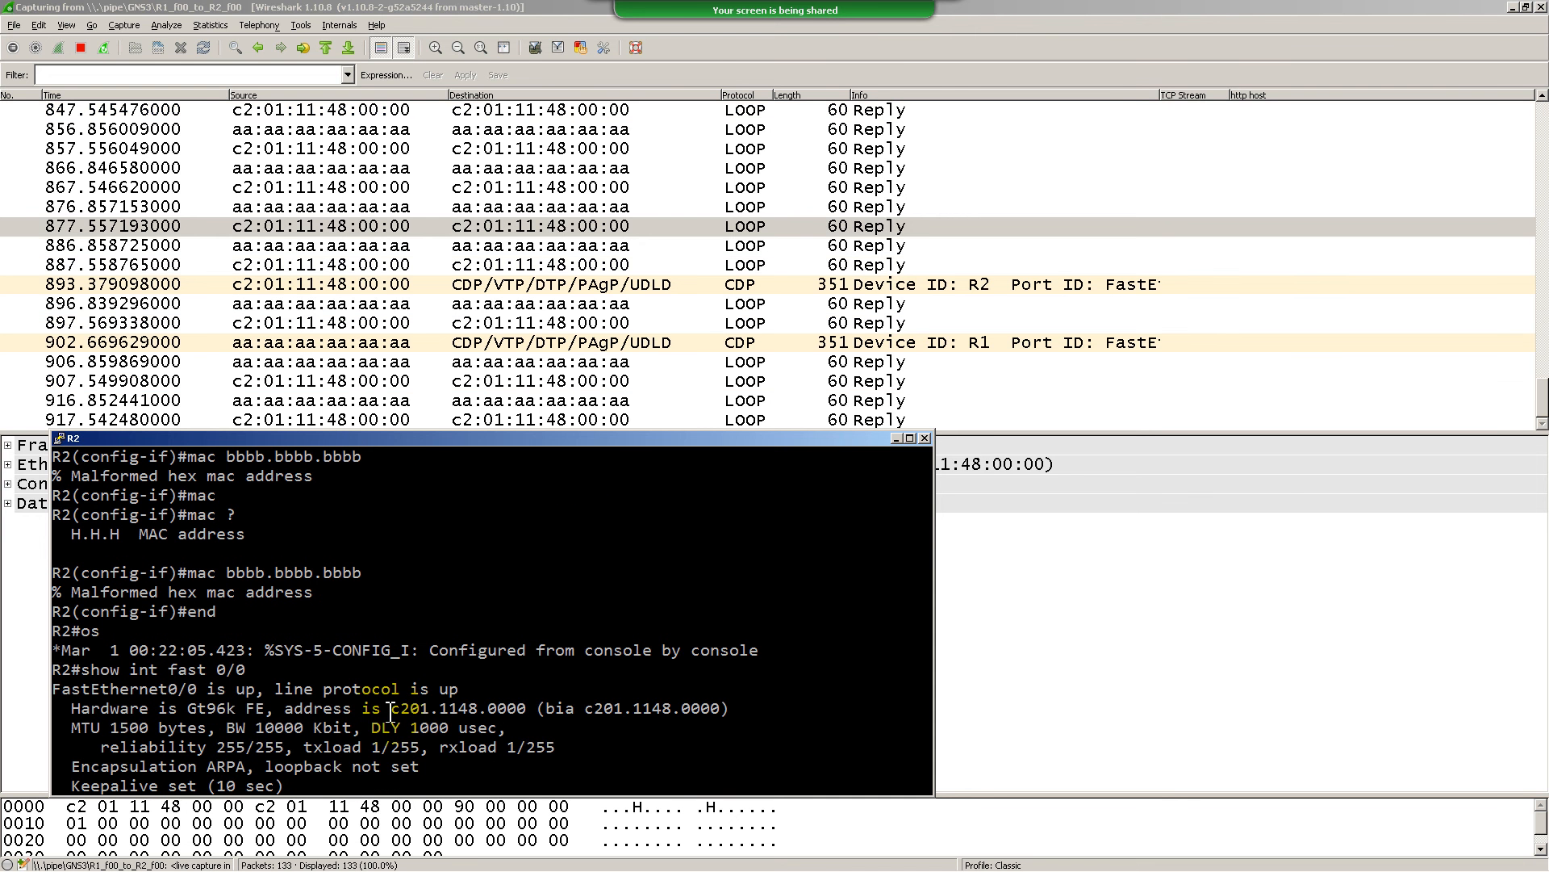
left_click_drag(387, 707, 616, 683)
scroll(616, 683, "down", 6)
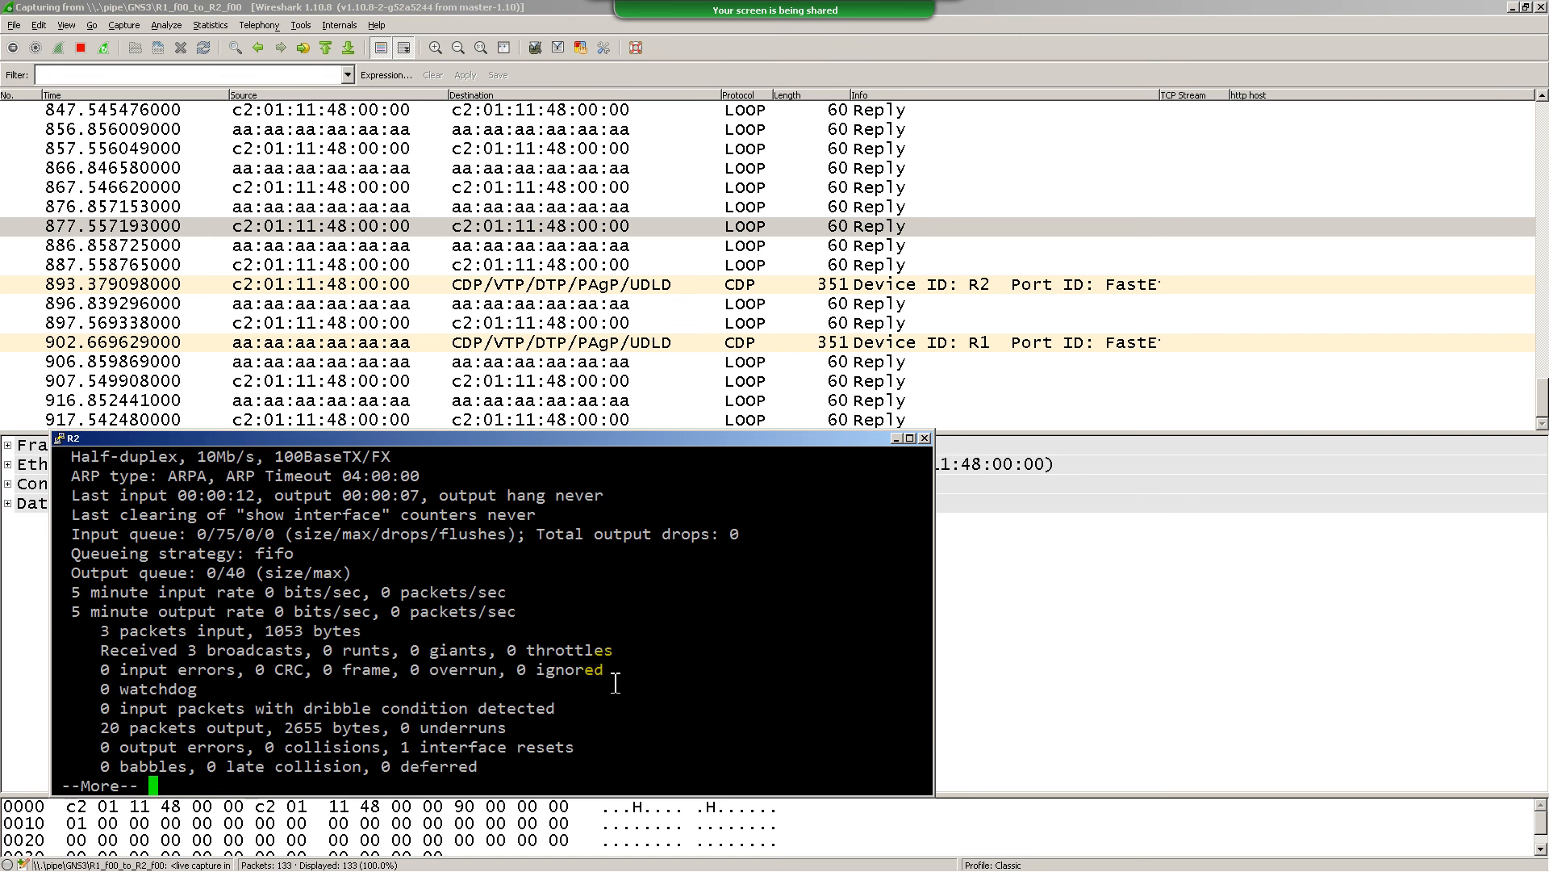
Set the MAC address of R2's FastEthernet 0/0 to b000.0000.0000 in interface configuration, checking the mac syntax help, and exit configuration mode
type("conf t")
key("Return")
type("int fast 0/0")
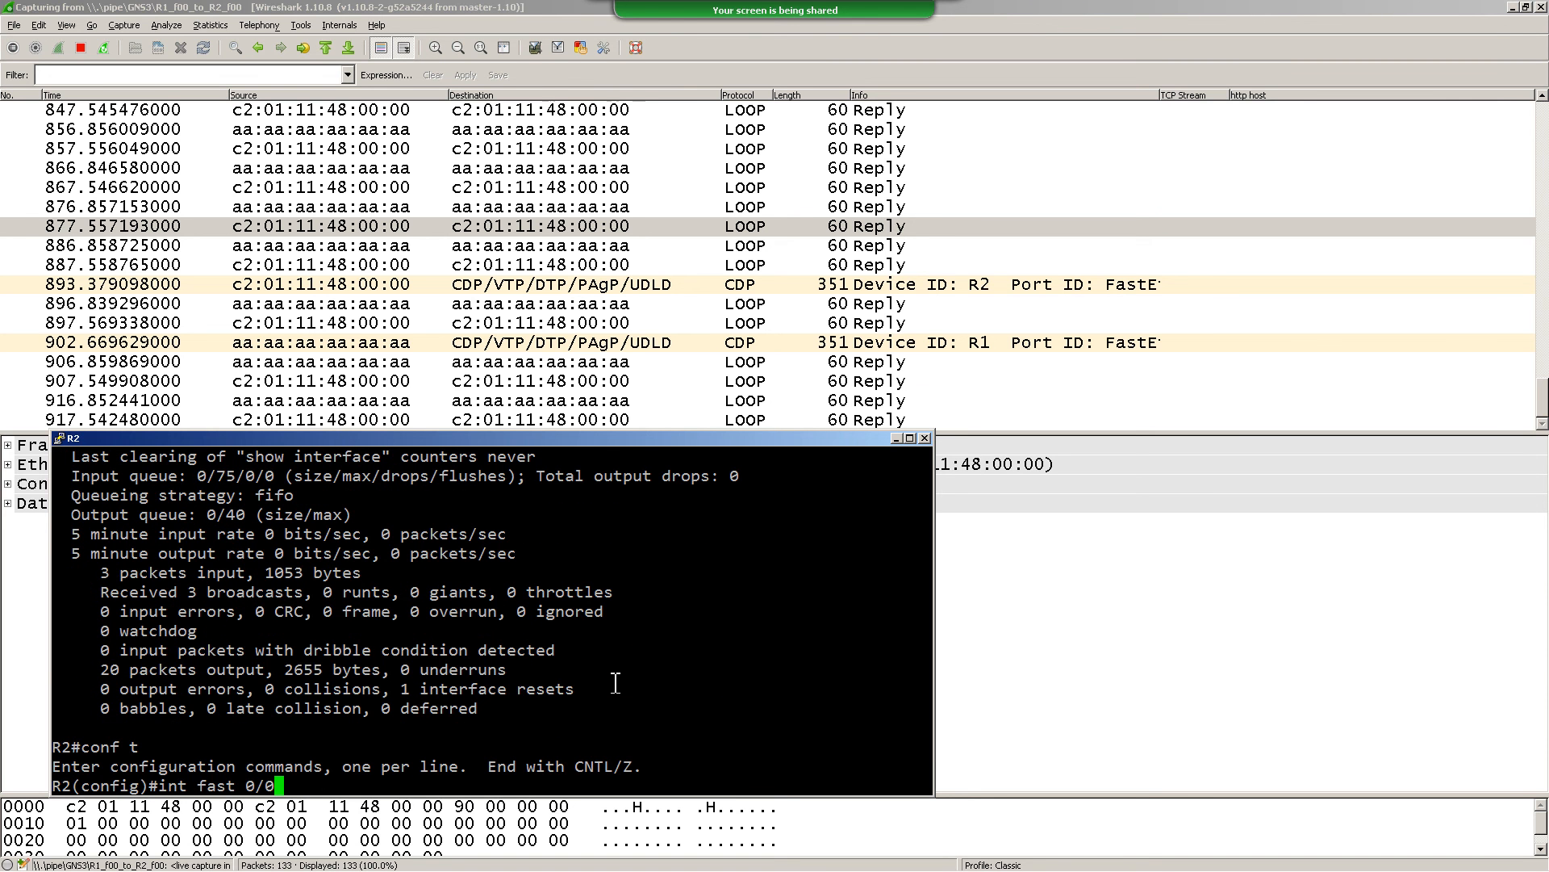
key("Return")
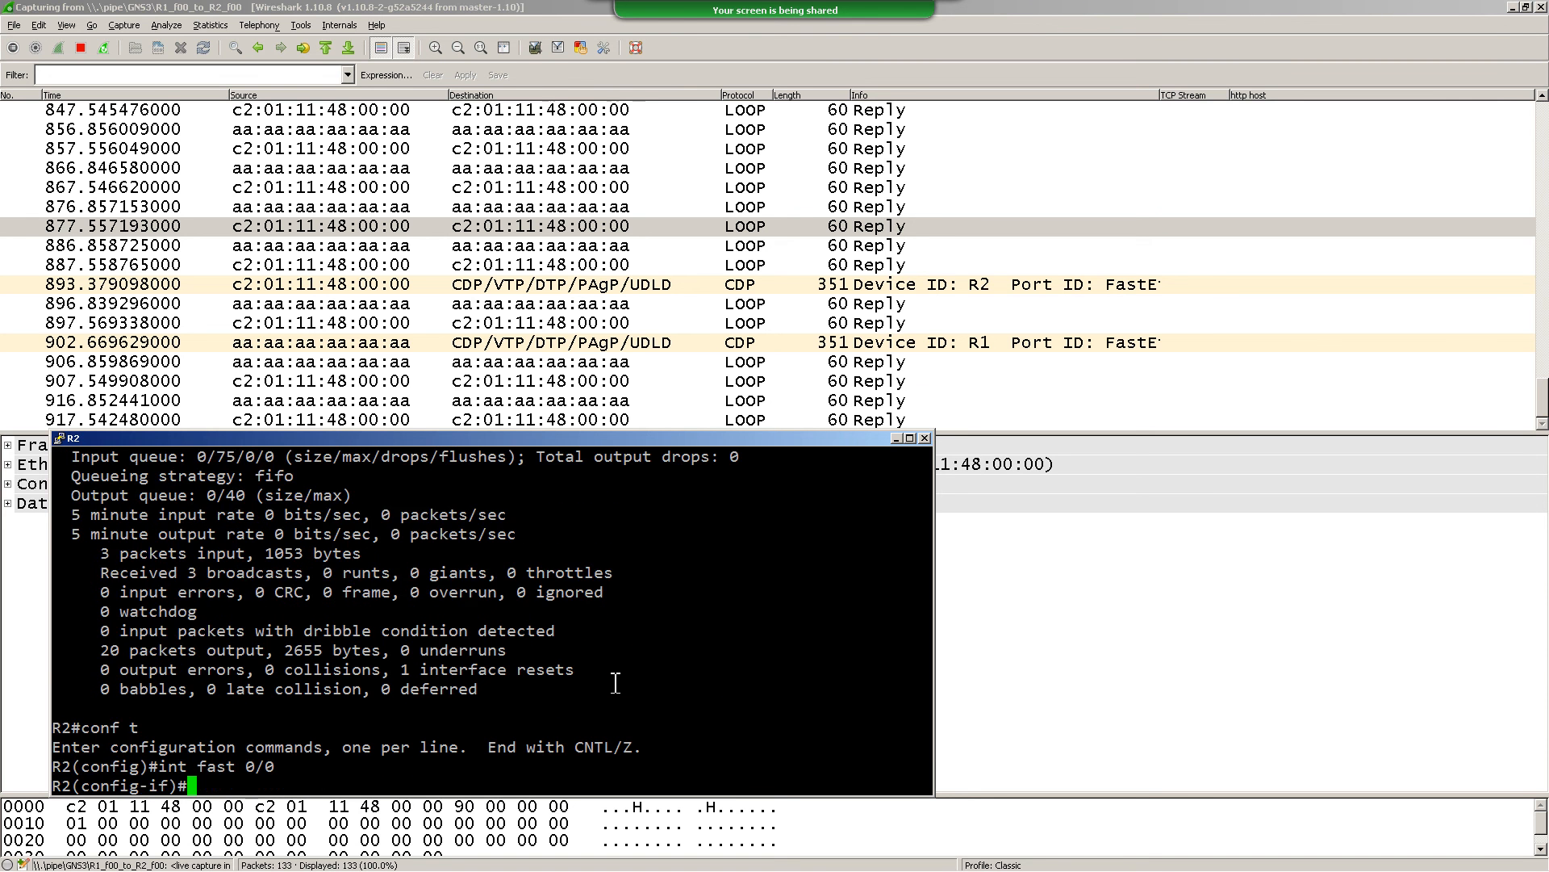
type("mac")
key("Tab")
type("?")
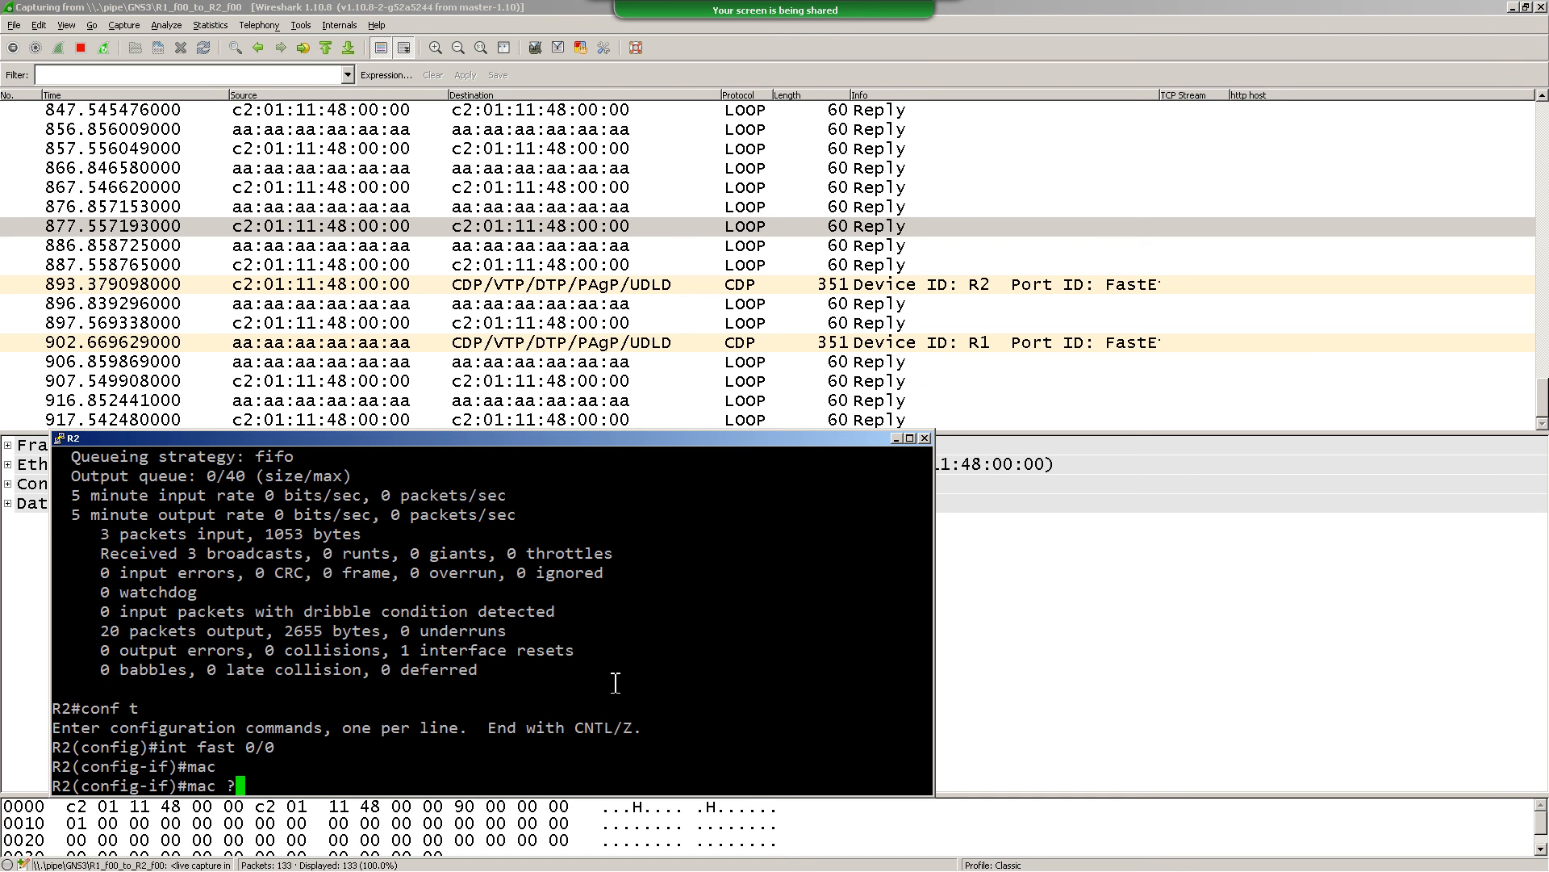
key("BackSpace")
type("b")
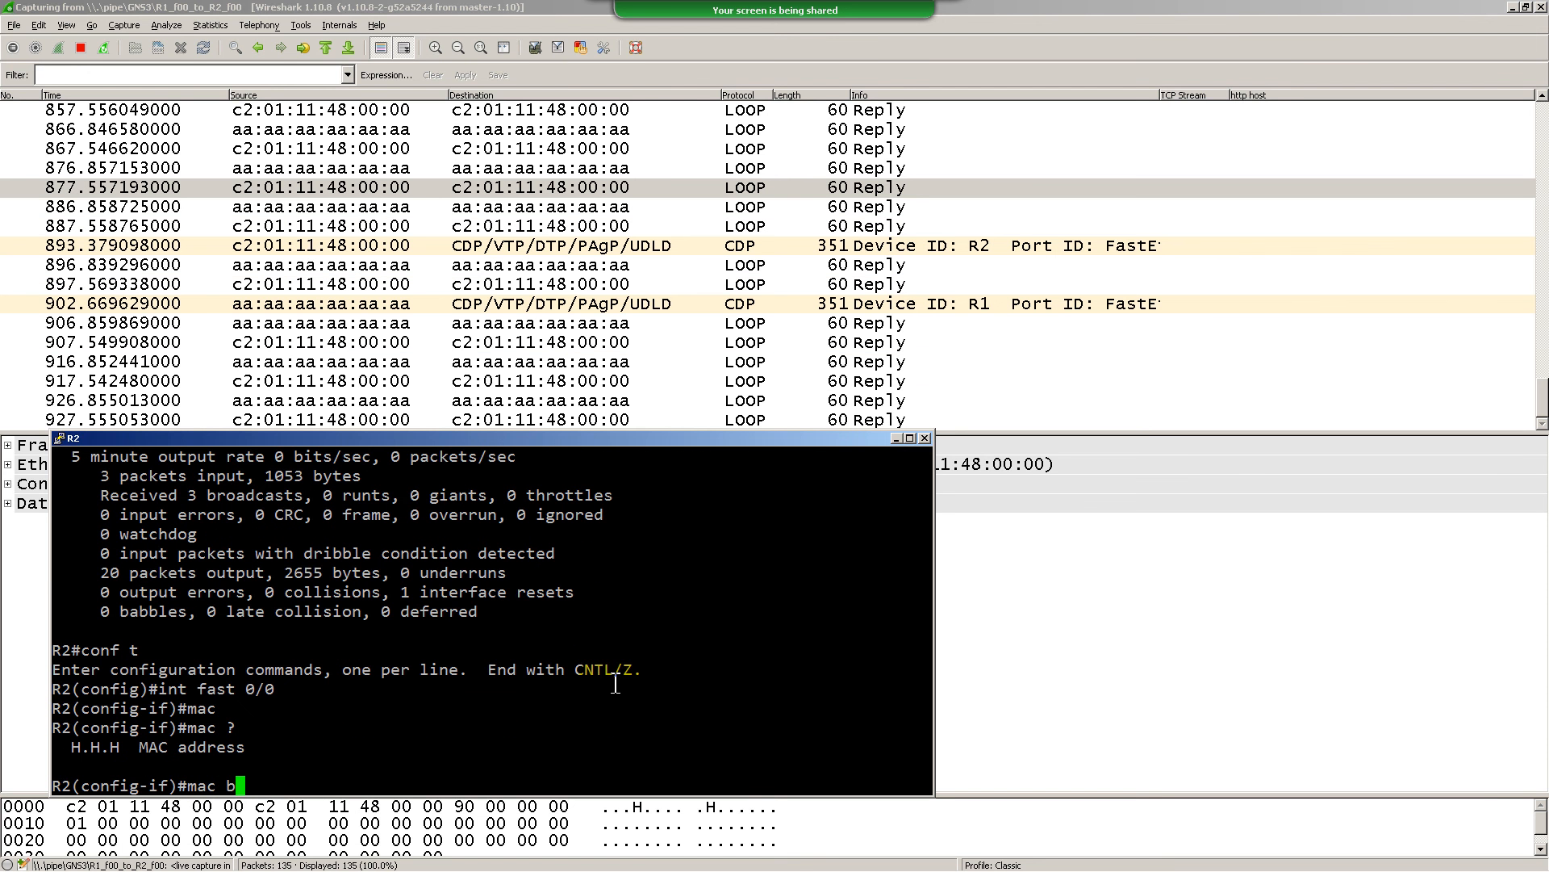
type("000.0000.0000")
key("Return")
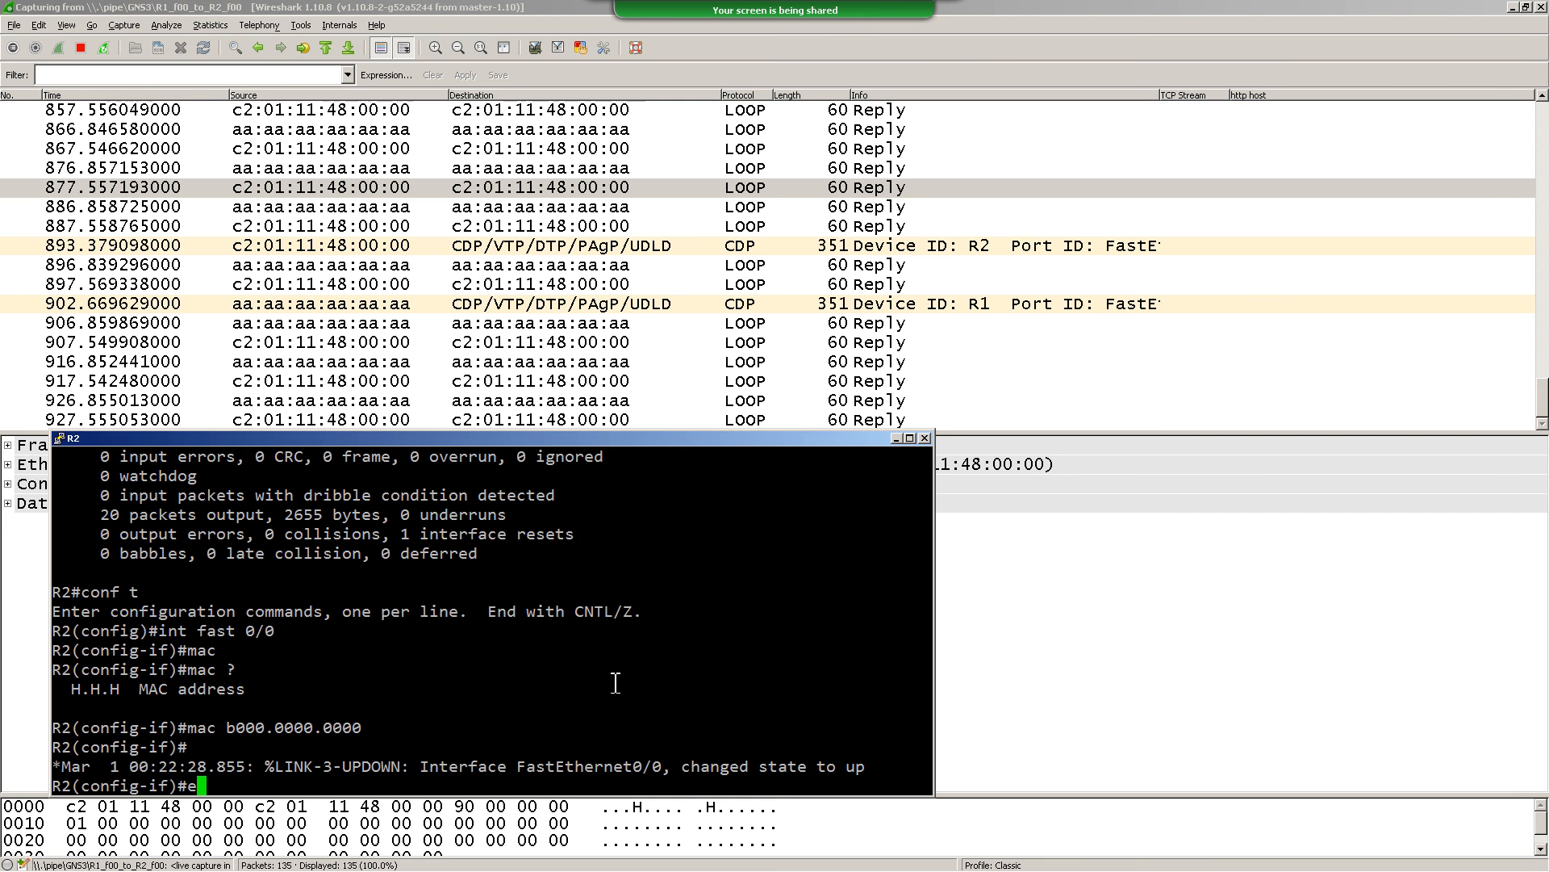
type("end")
key("Return")
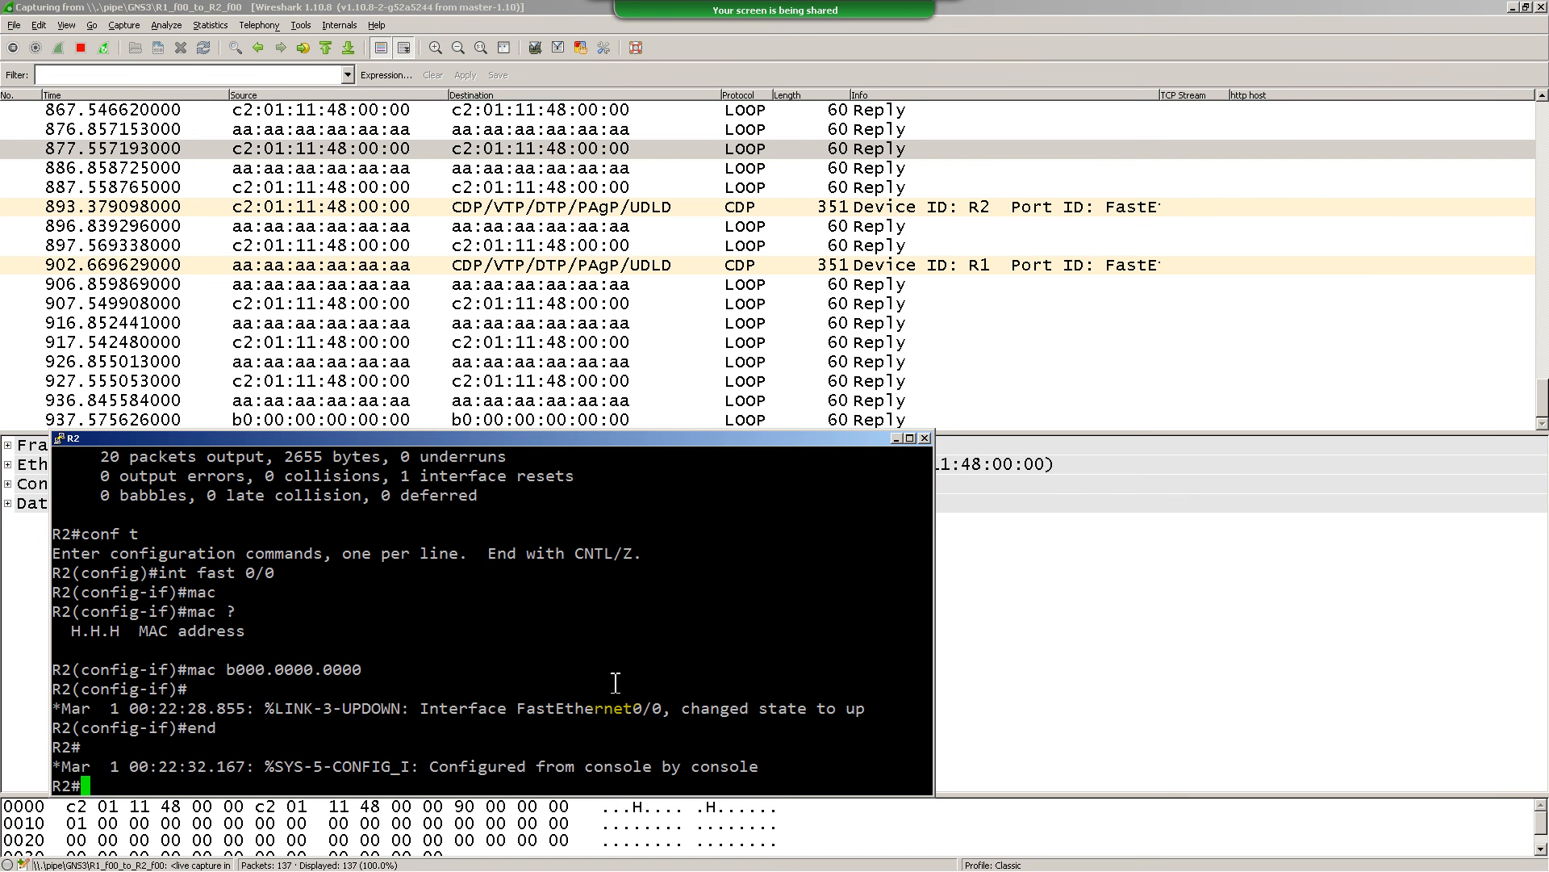
Switch to the Wireshark capture and inspect the LOOP and CDP frames sent from b0:00:00:00:00:00
left_click(517, 362)
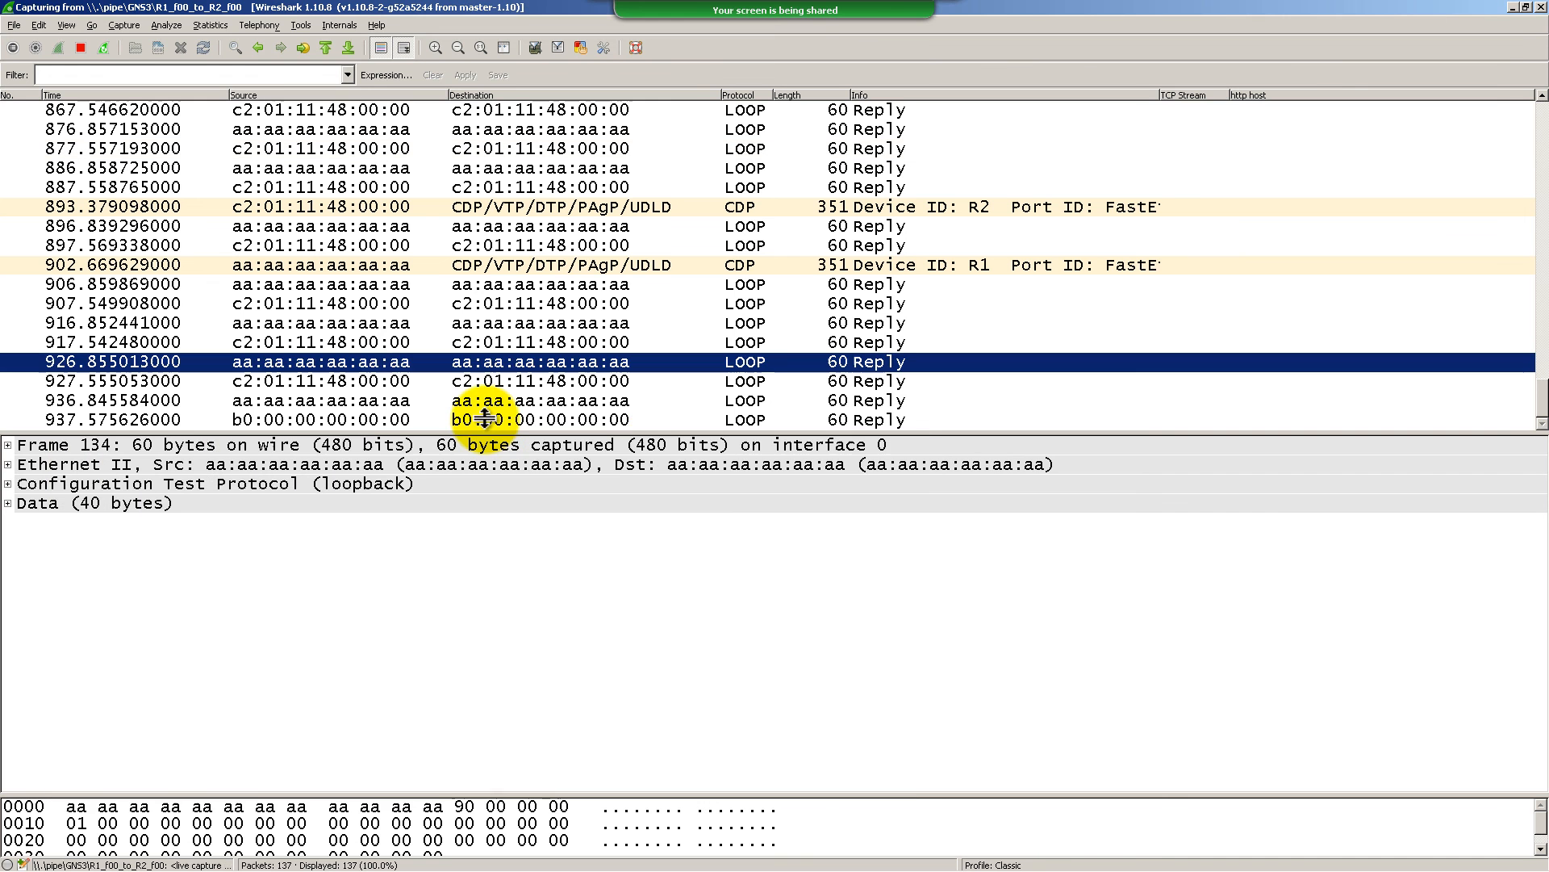
left_click(346, 384)
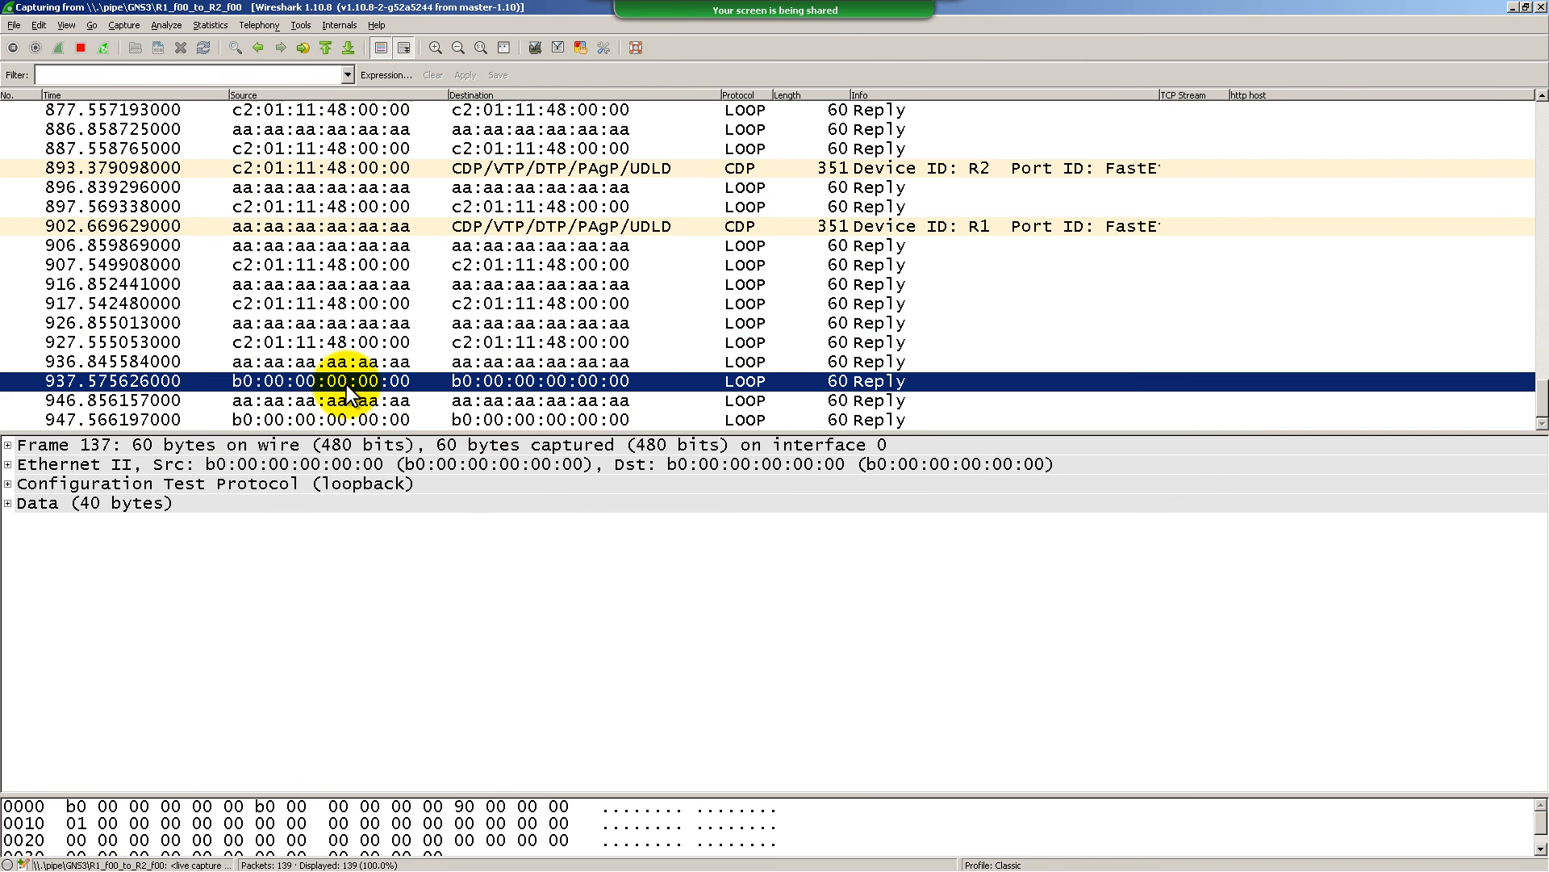
left_click(460, 421)
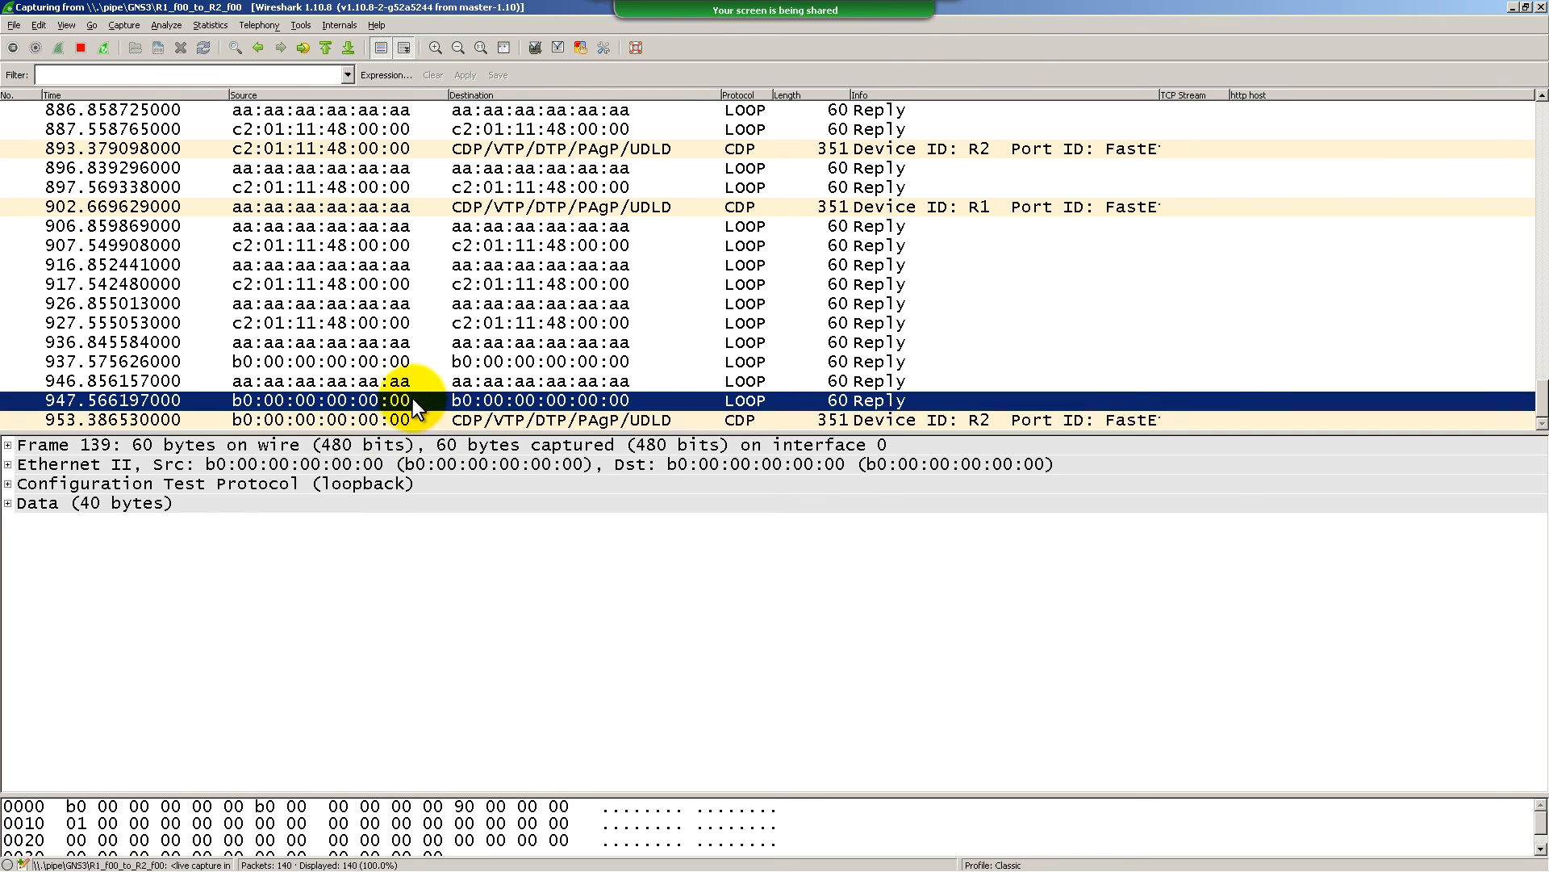
left_click(417, 420)
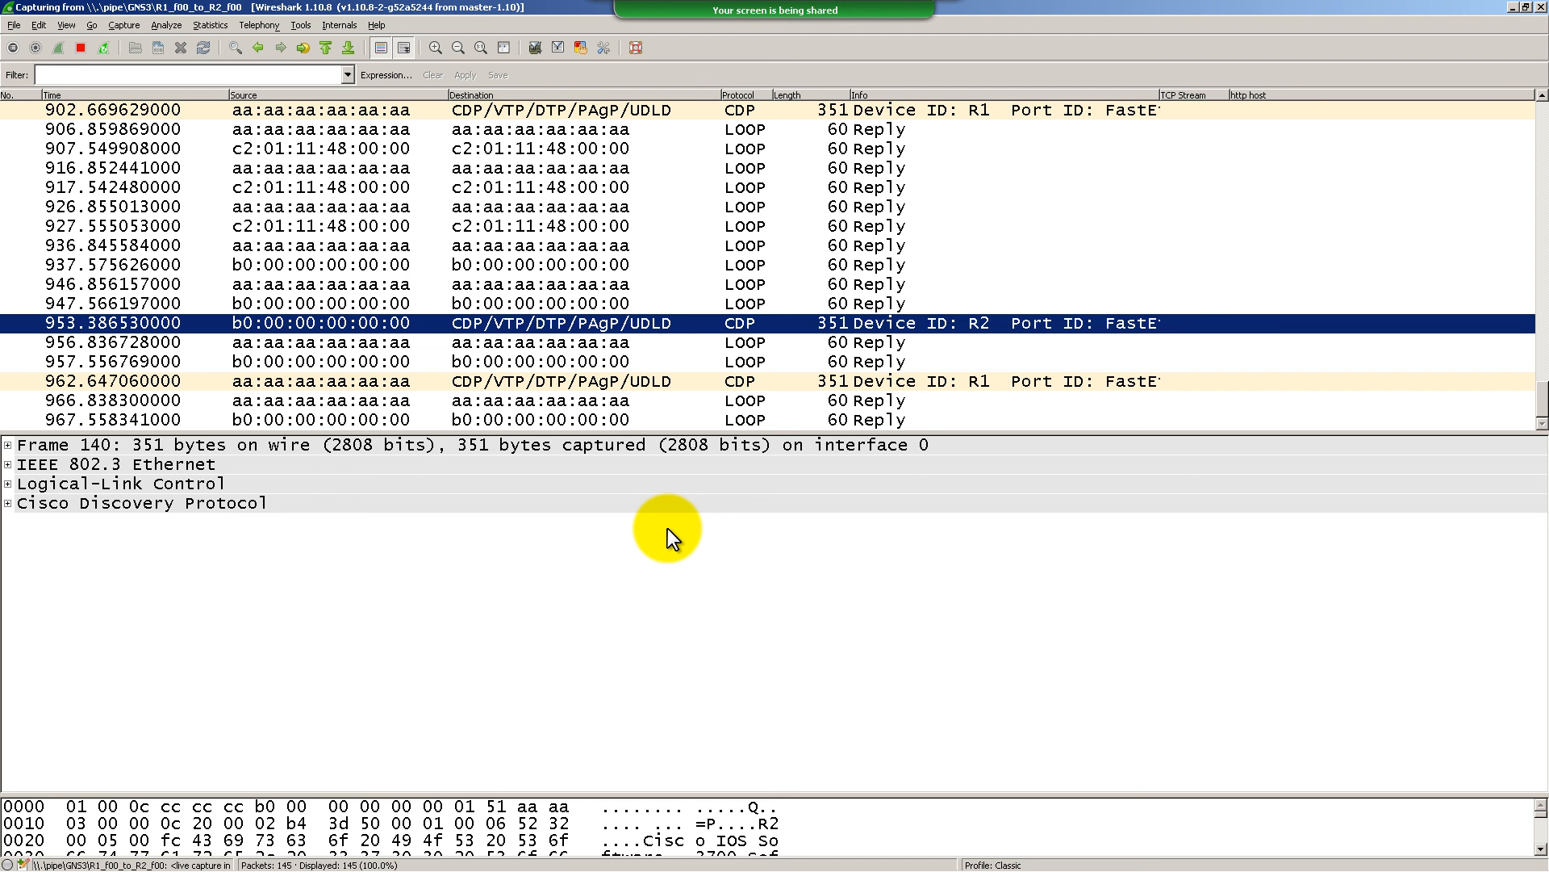
Switch to the Hackpad session notes in the browser and read the Keepalives and MAC Addresses sections
key("alt+Tab")
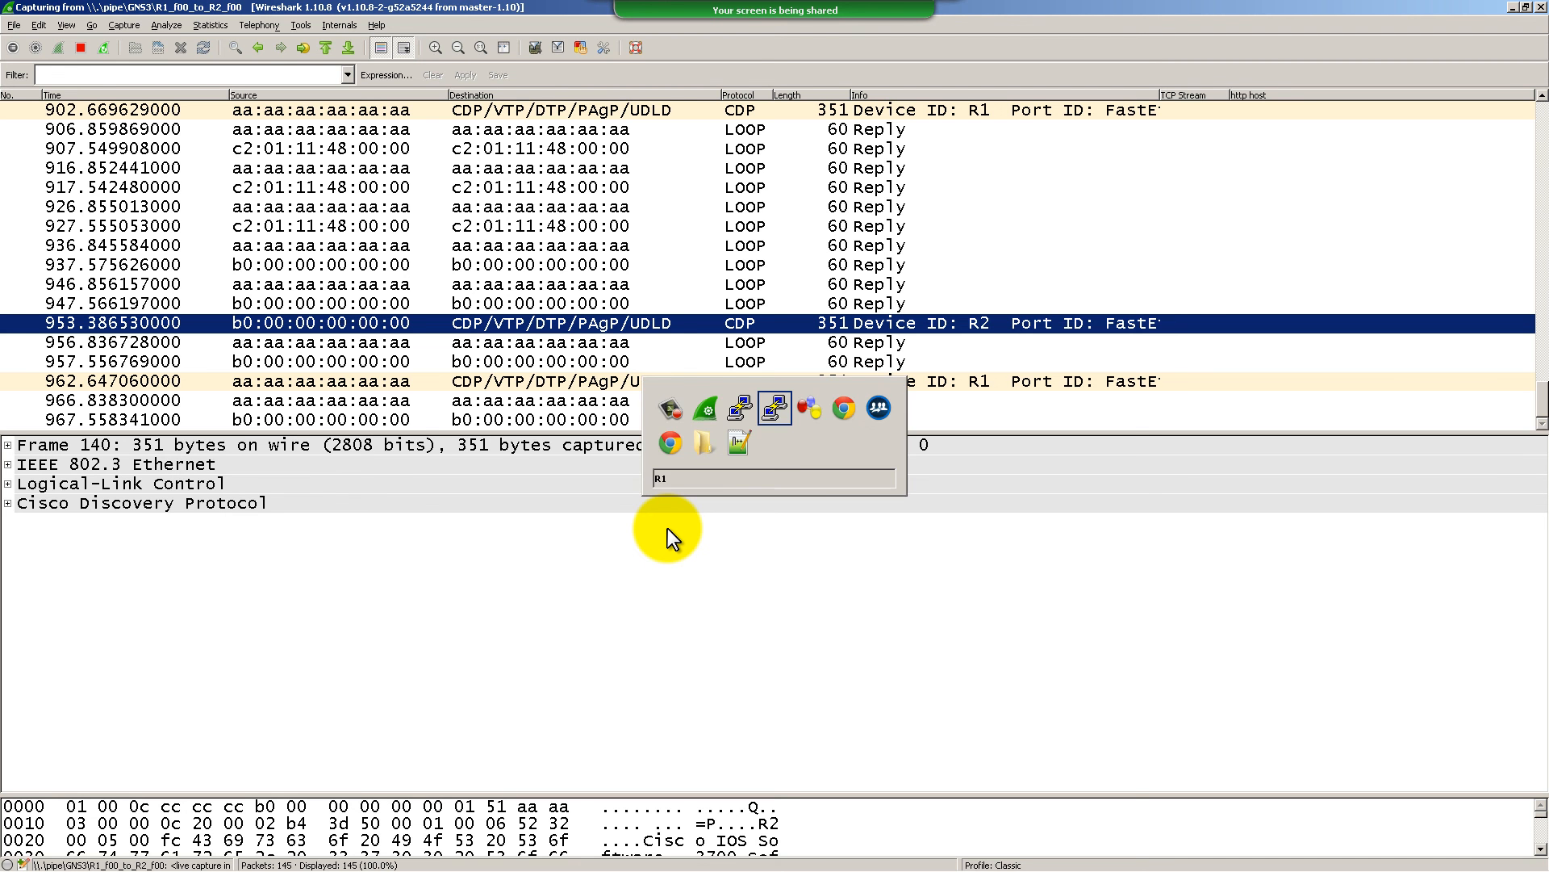
key("alt+Tab")
key("alt+Tab")
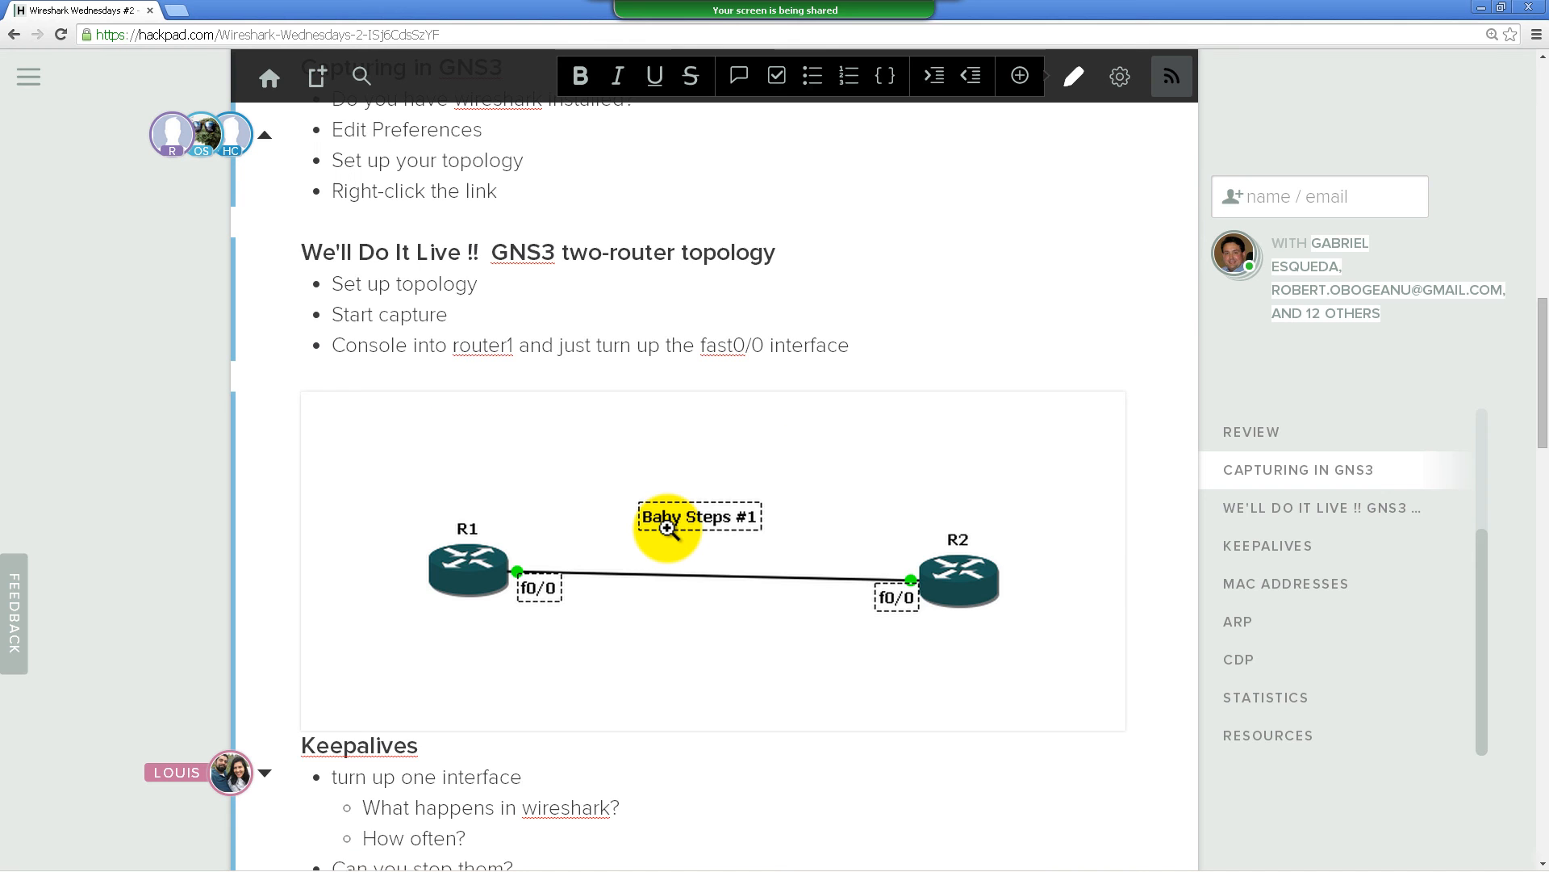
scroll(667, 527, "down", 4)
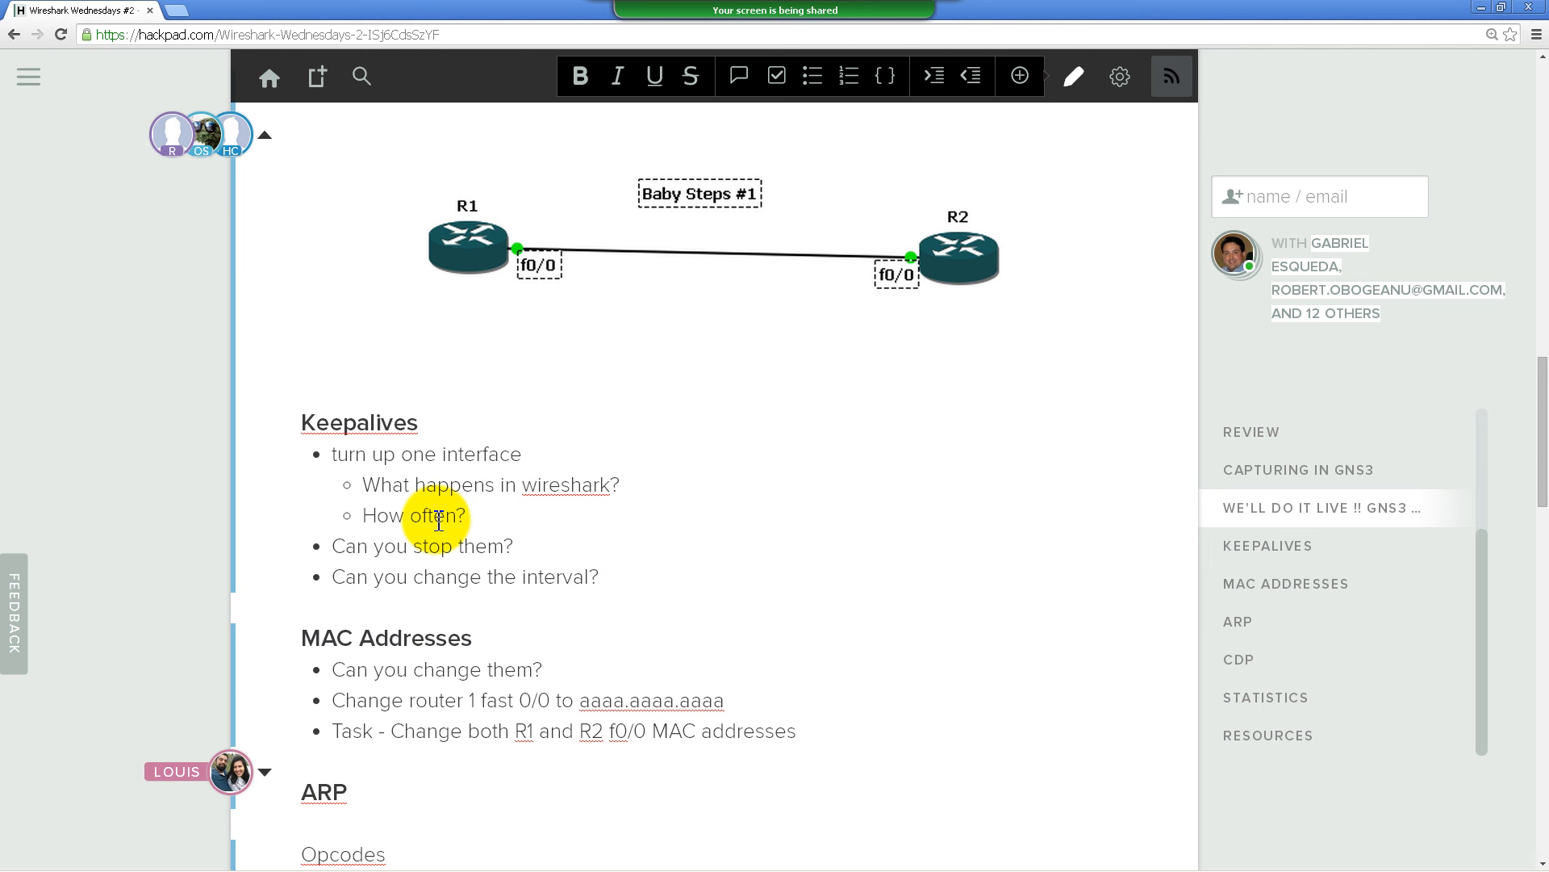
Return to Wireshark and expand the Ethernet II header of a LOOP frame sent from aa:aa:aa:aa:aa:aa
key("alt+Tab")
key("alt+Tab")
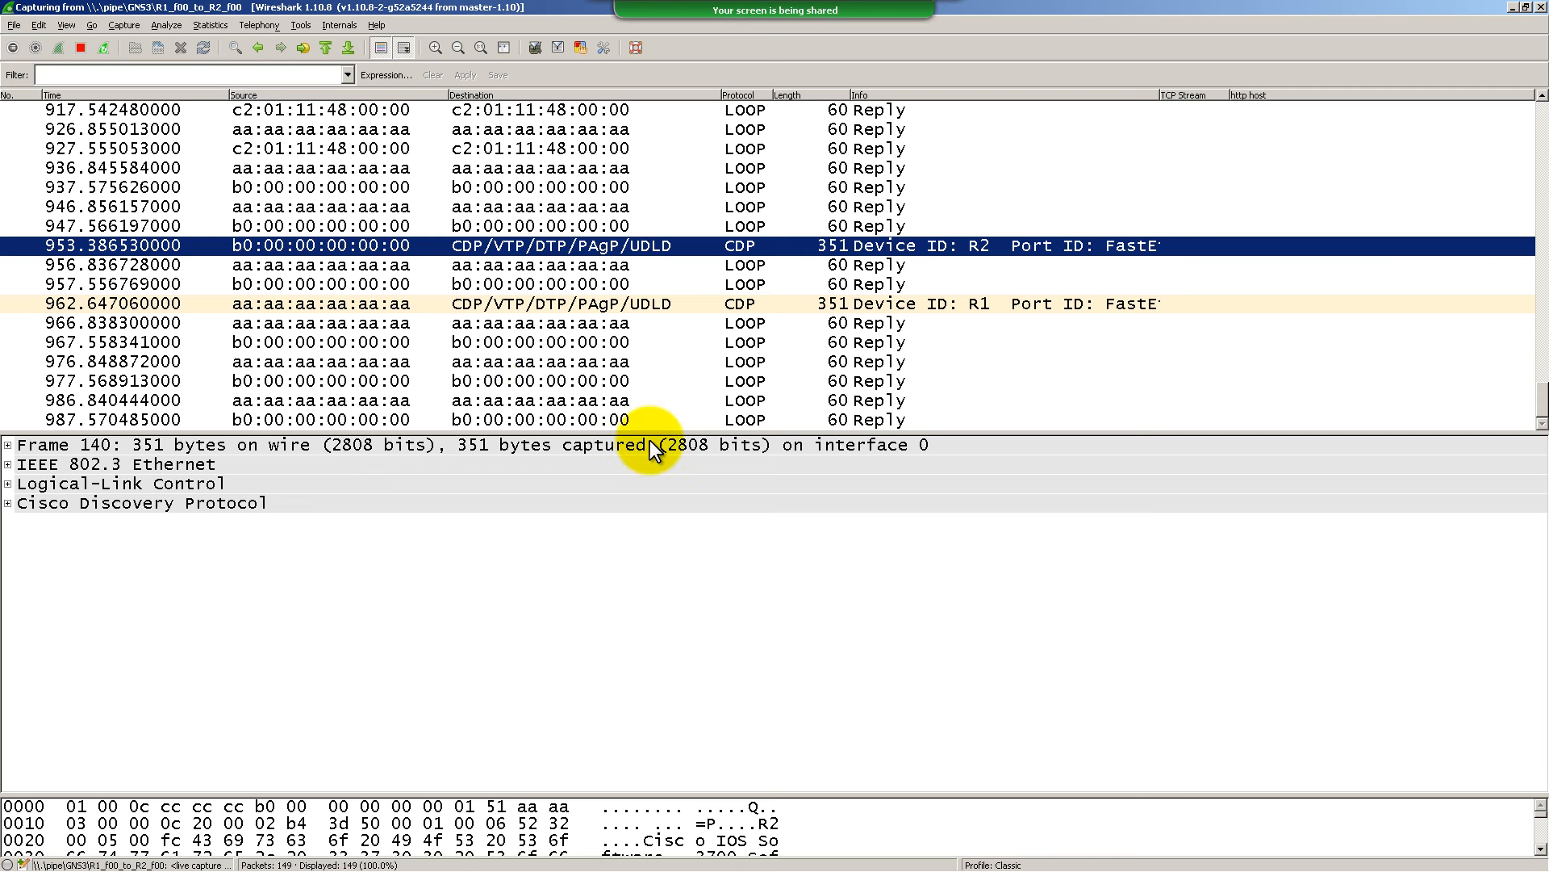
left_click(542, 347)
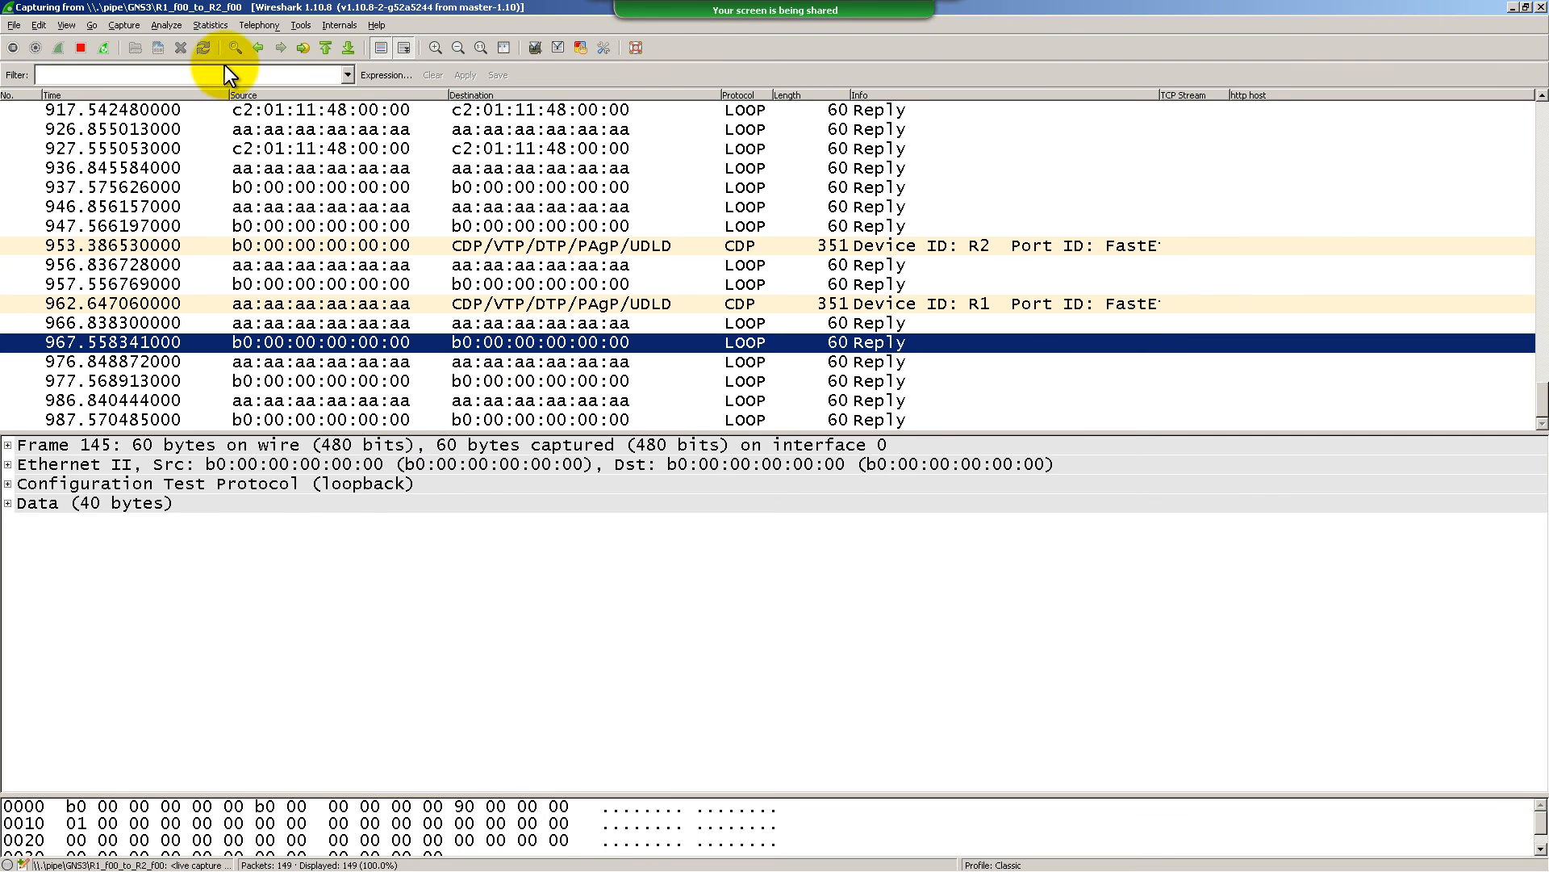
left_click(332, 323)
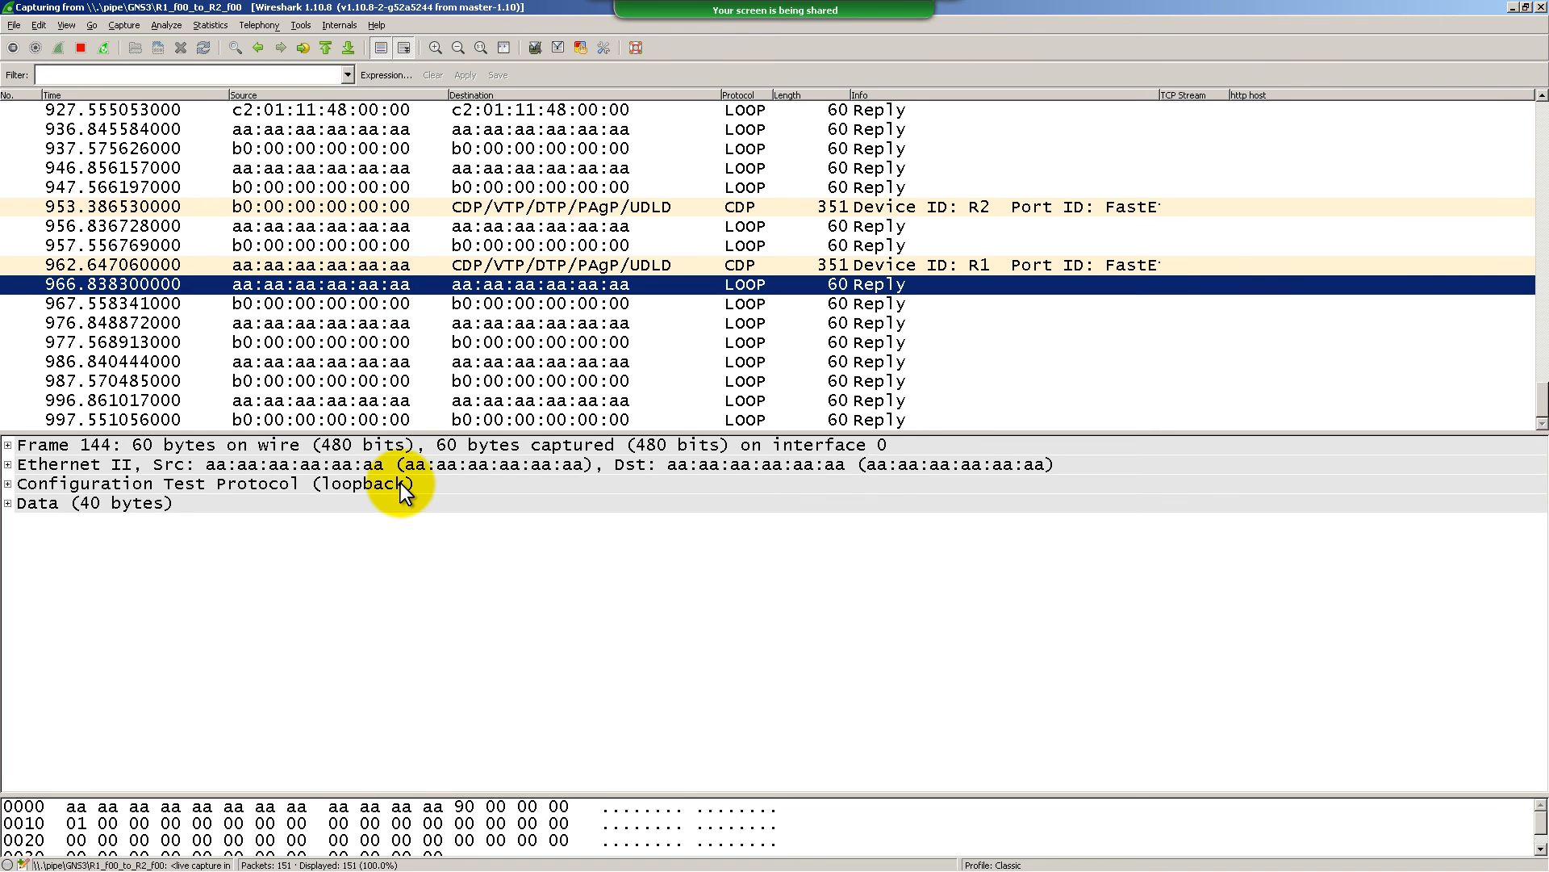
left_click(7, 464)
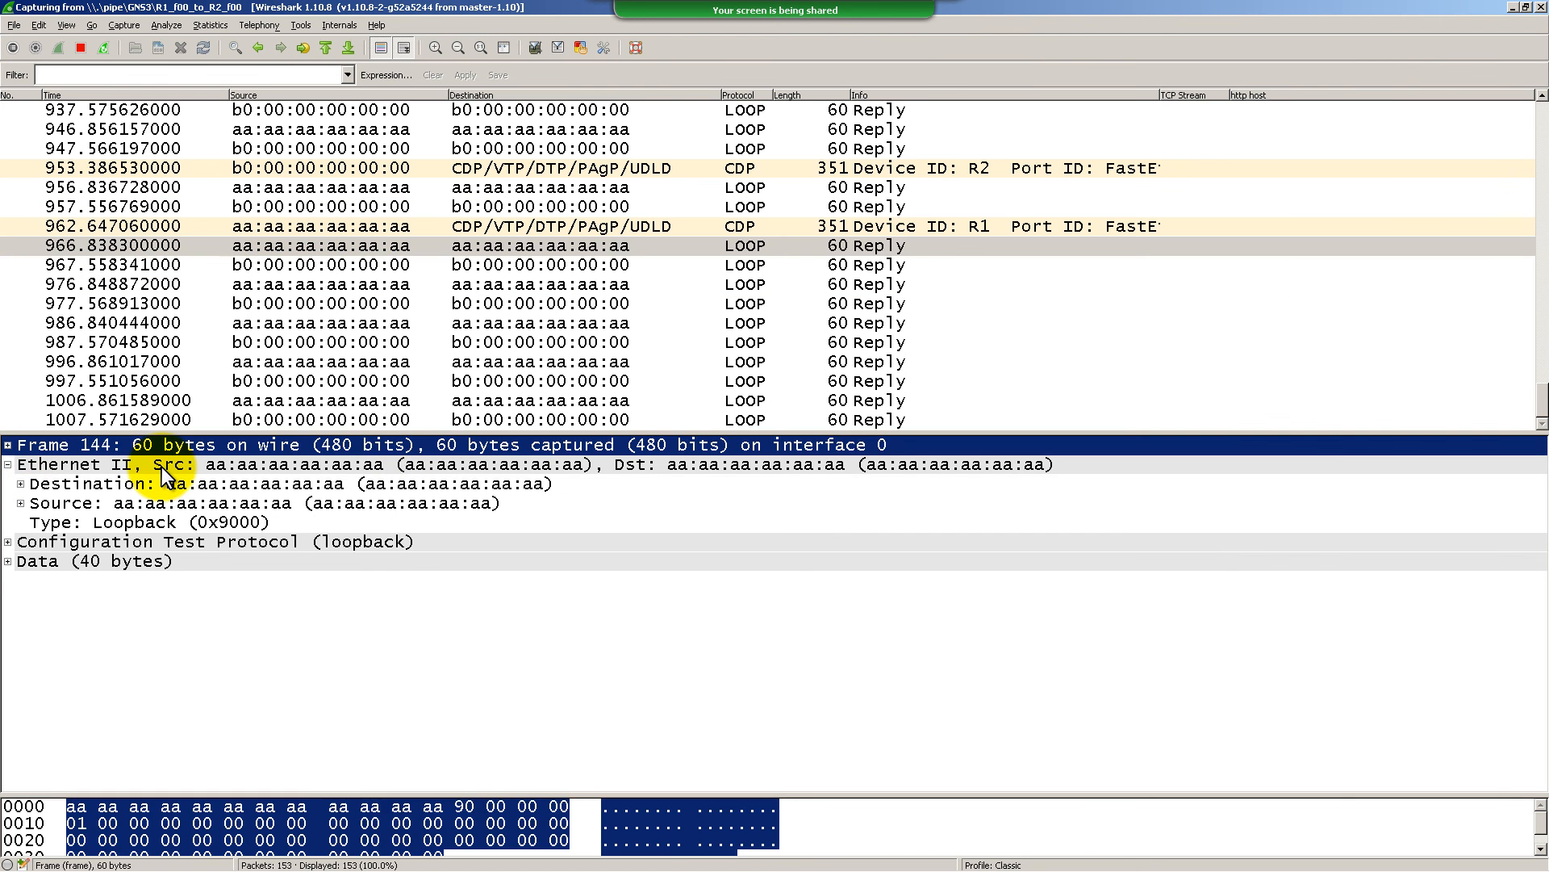
Annotate the screen by circling the Ethernet II header fields and underlining the source address, clearing each marking
key("ctrl+2")
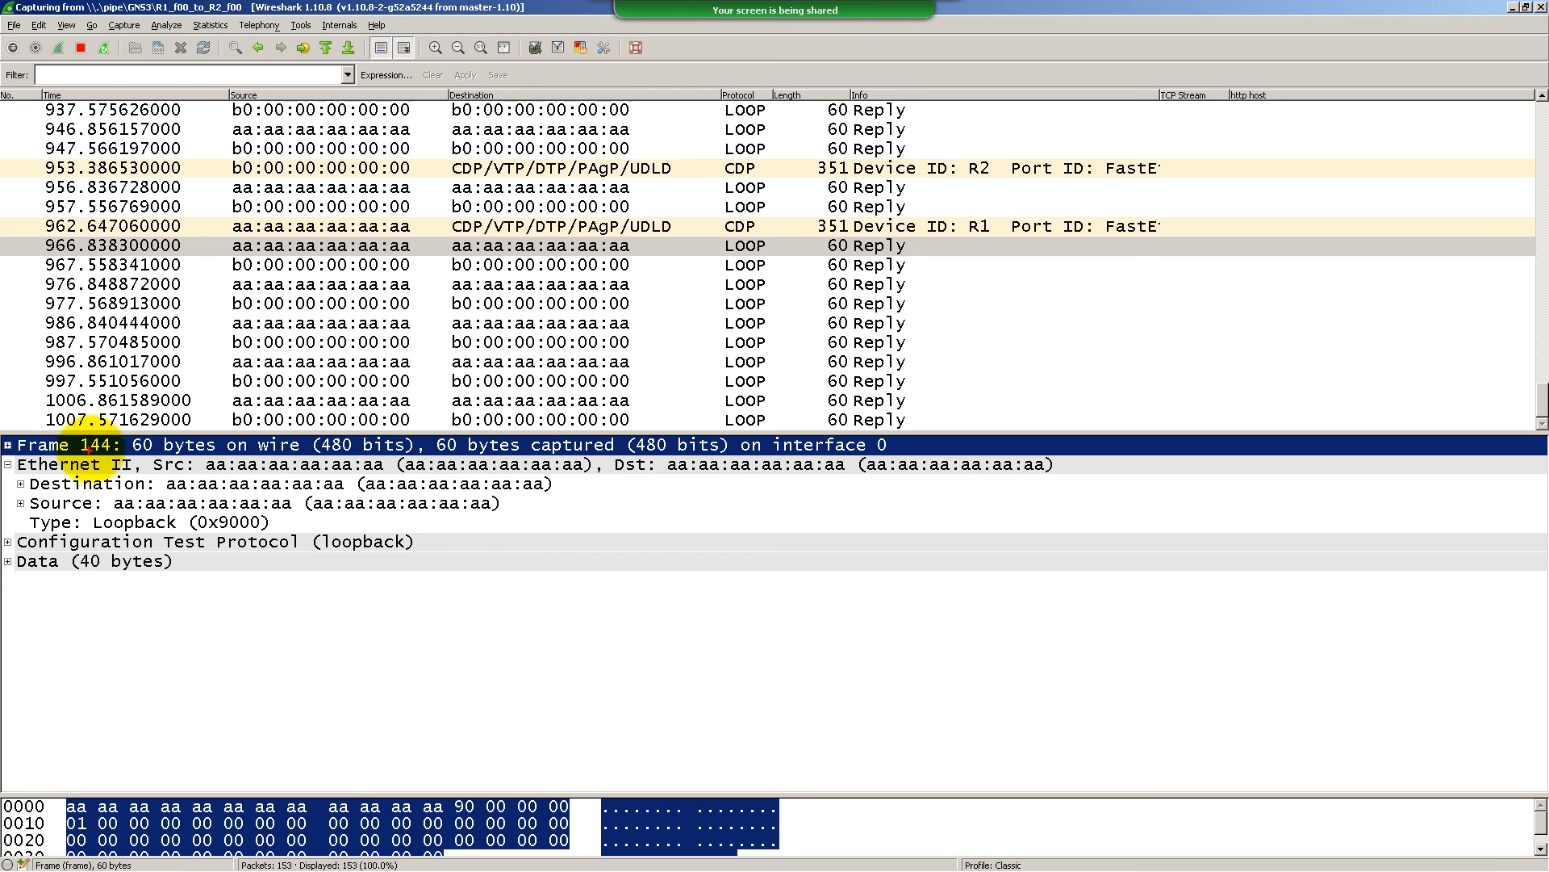
mouse_move(91, 449)
left_mouse_down()
mouse_move(6, 518)
mouse_move(380, 556)
mouse_move(222, 418)
left_mouse_up()
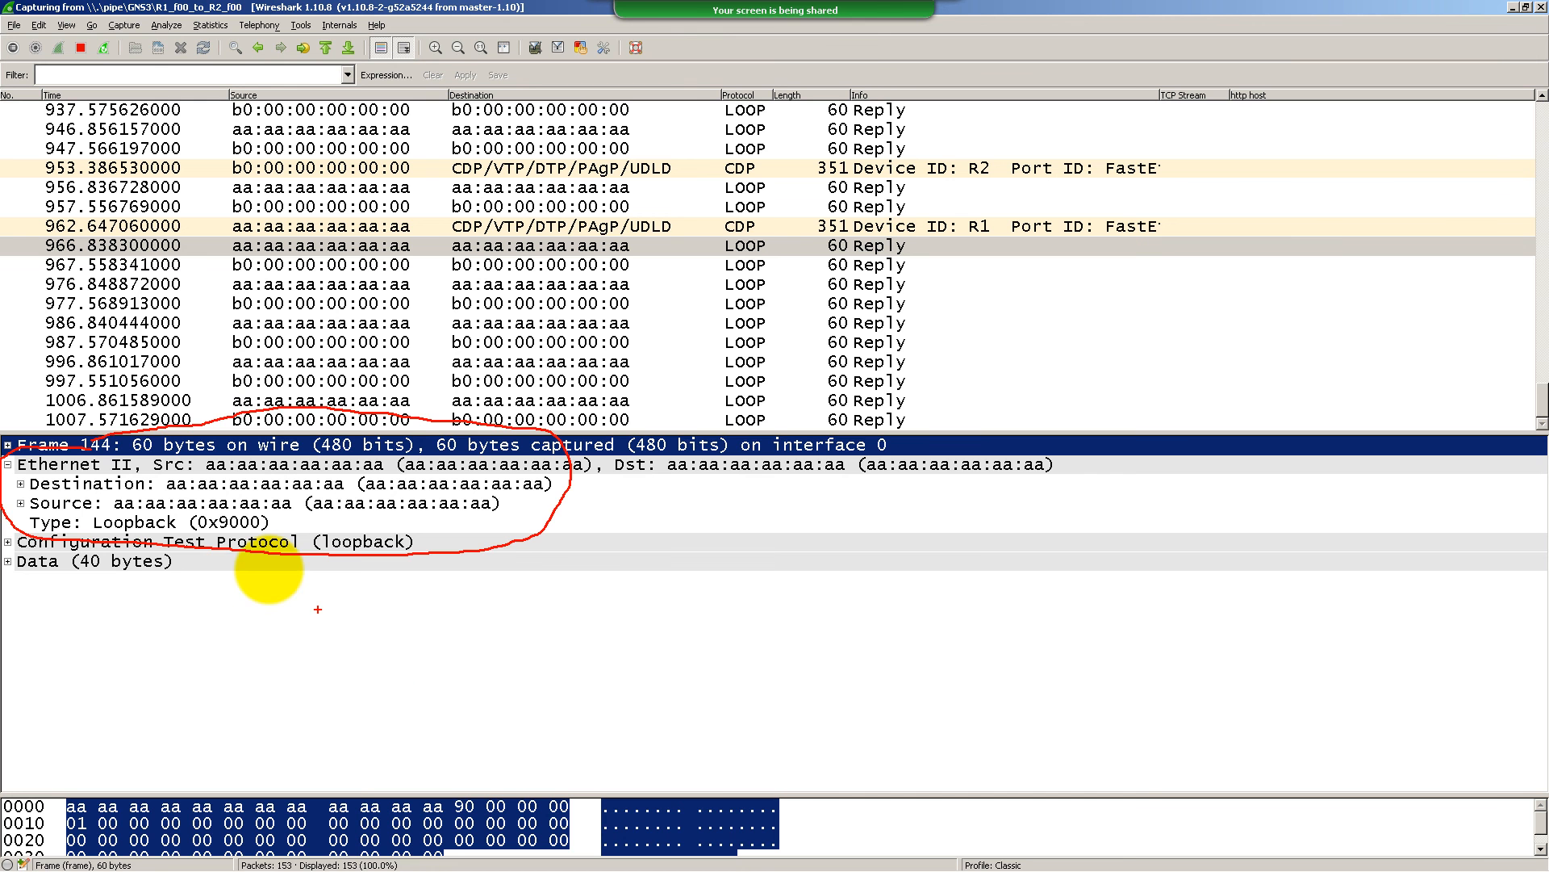
key("Escape")
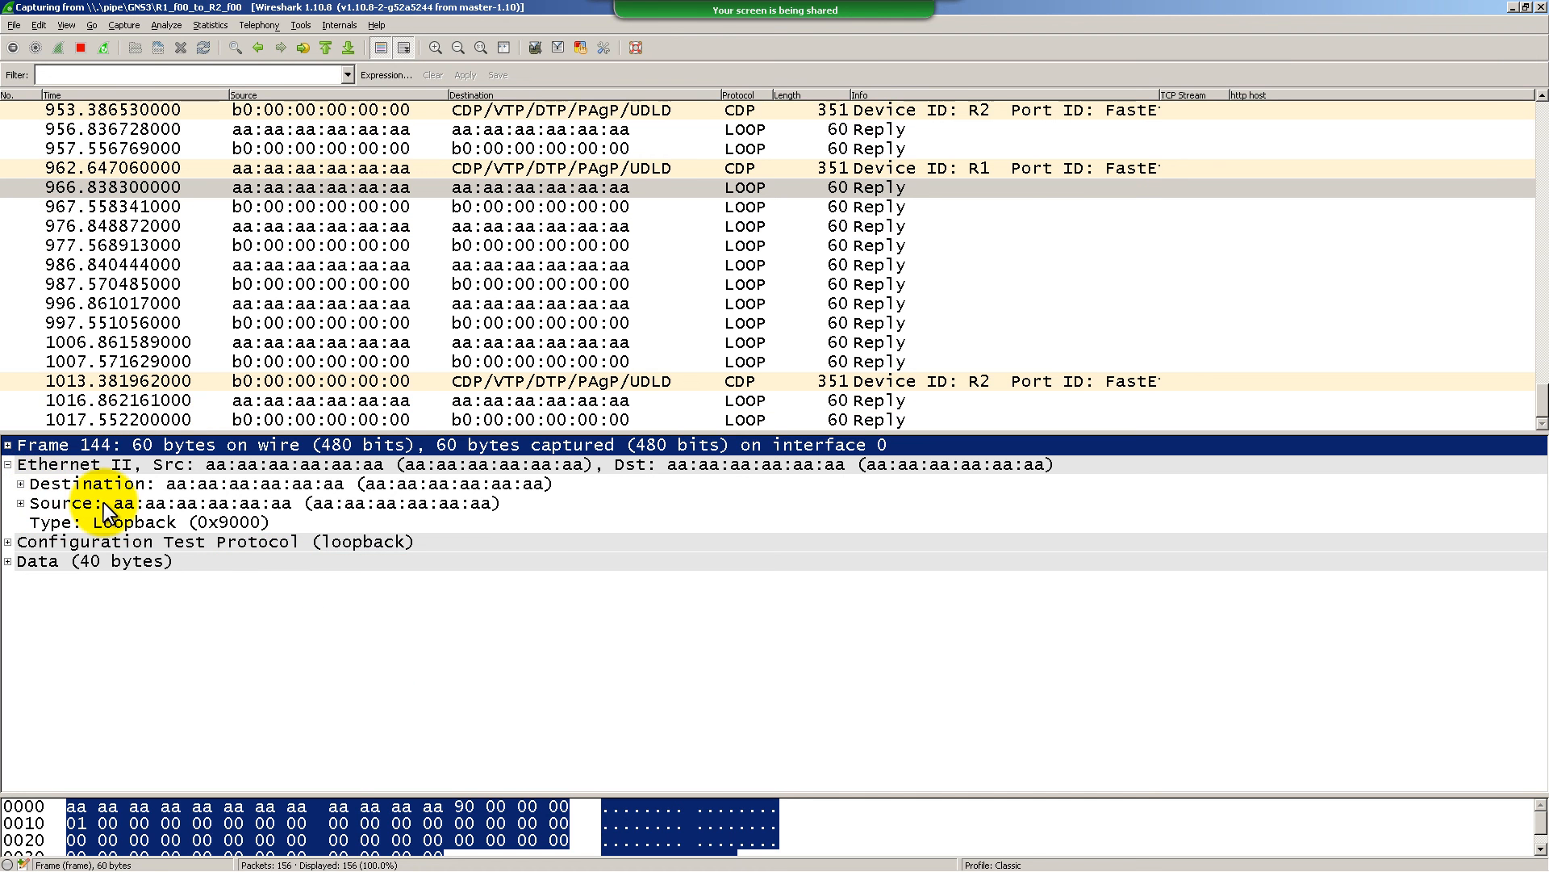
key("ctrl+2")
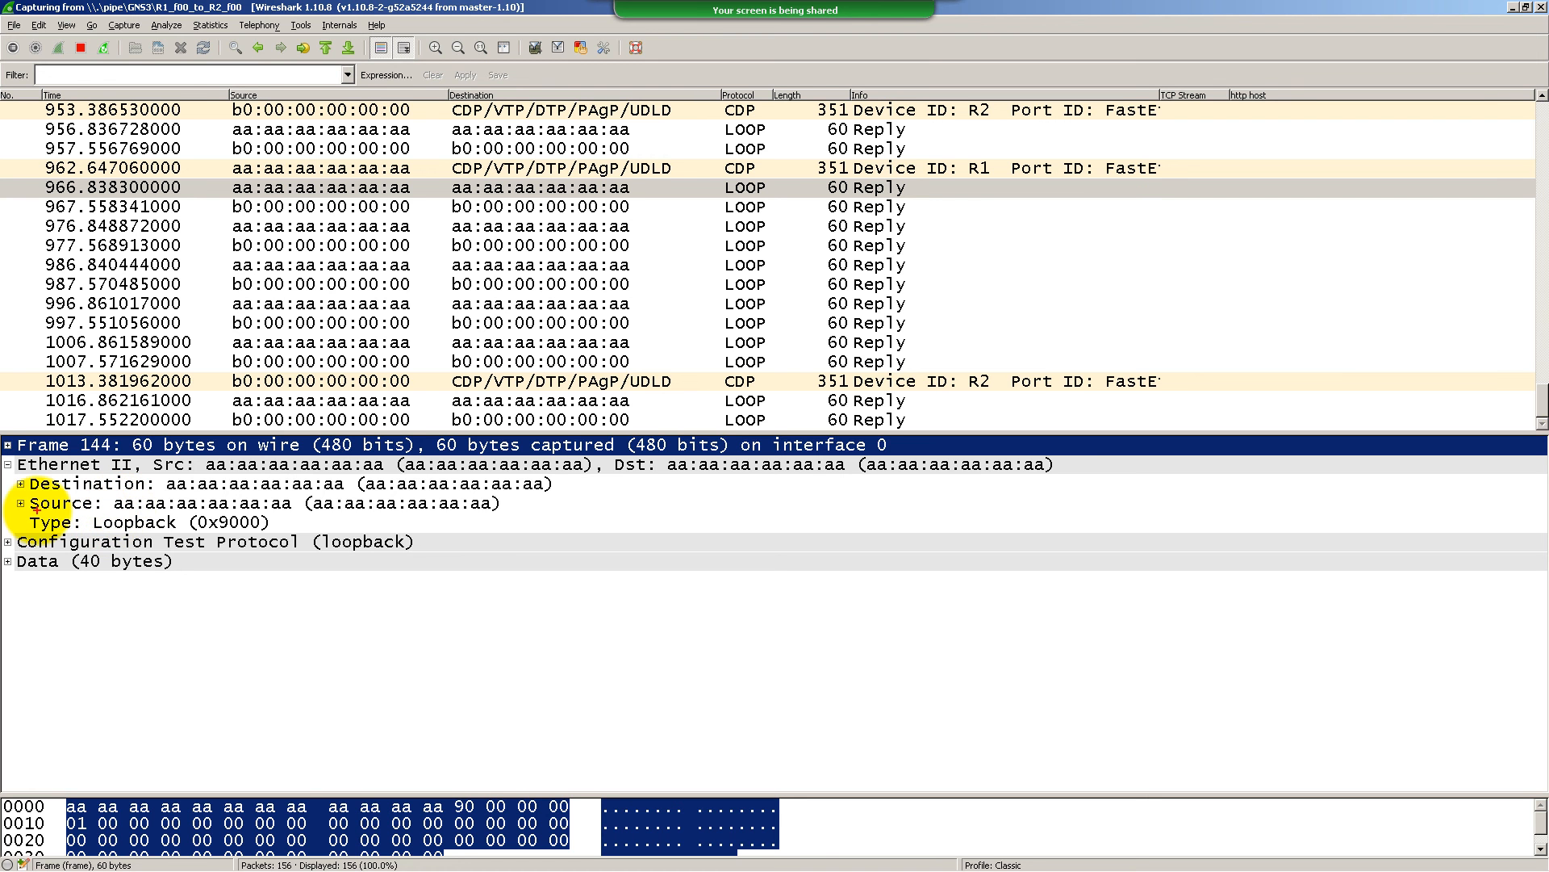
left_click_drag(36, 510, 528, 512)
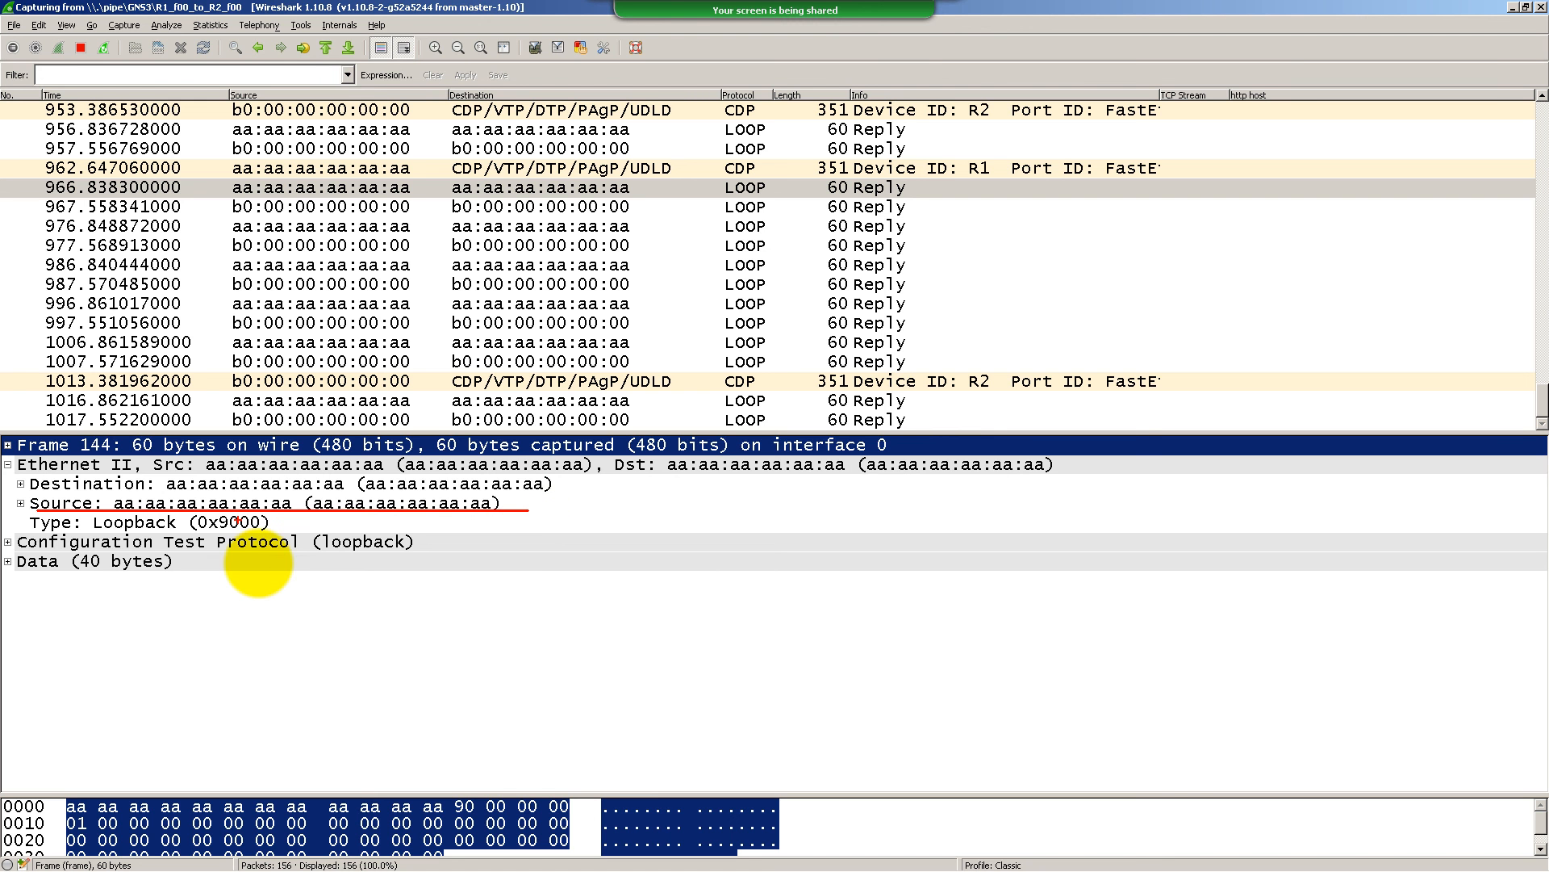
key("Escape")
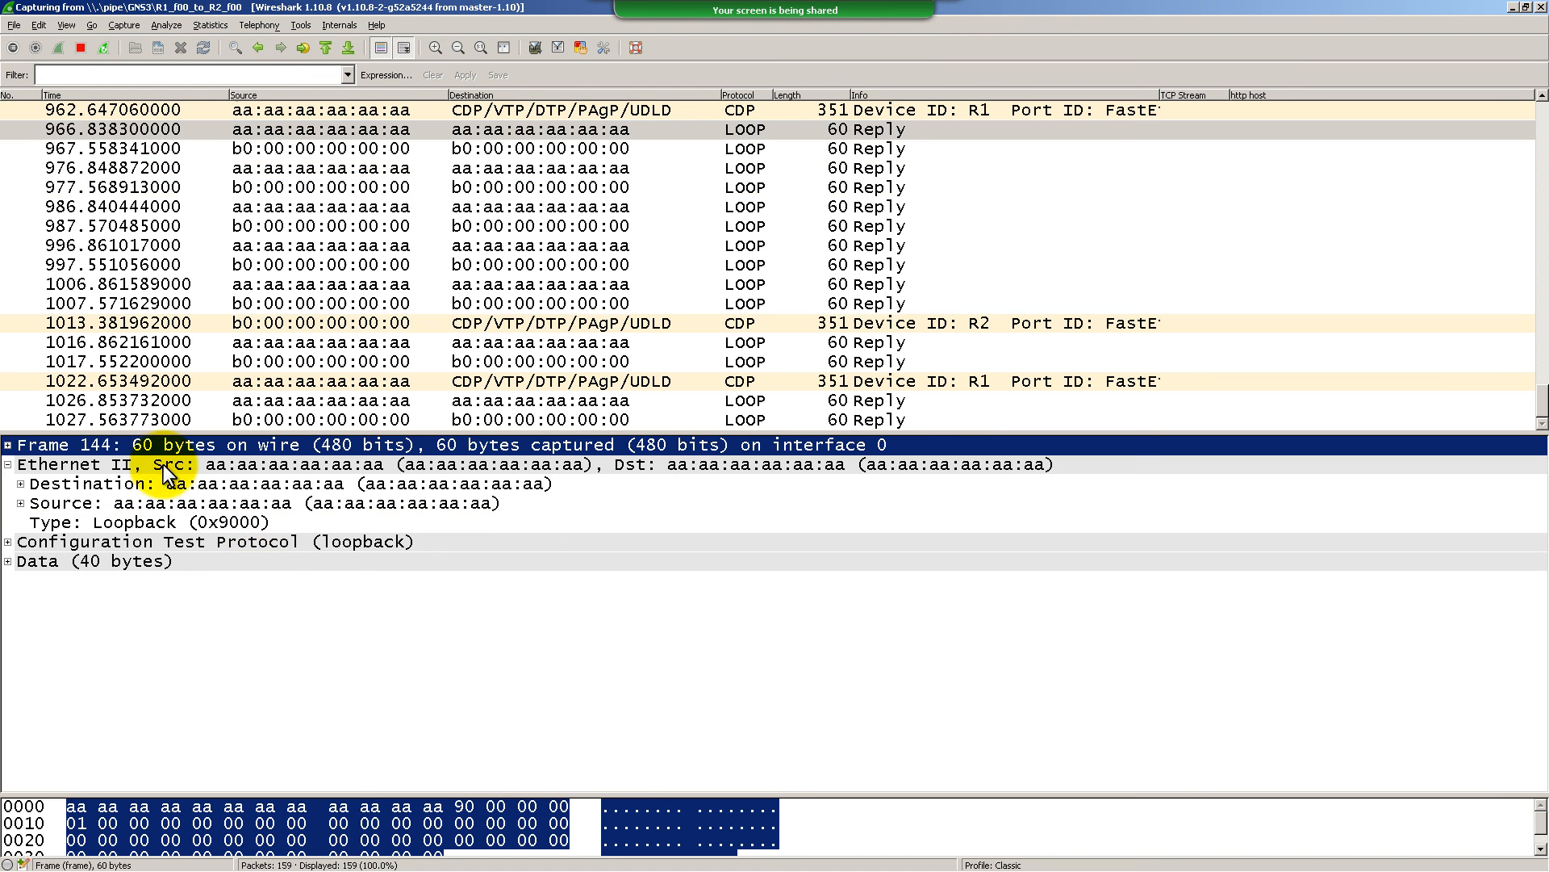
Apply the frame's Ethernet source address as a display filter, eth.src == aa:aa:aa:aa:aa:aa
right_click(172, 498)
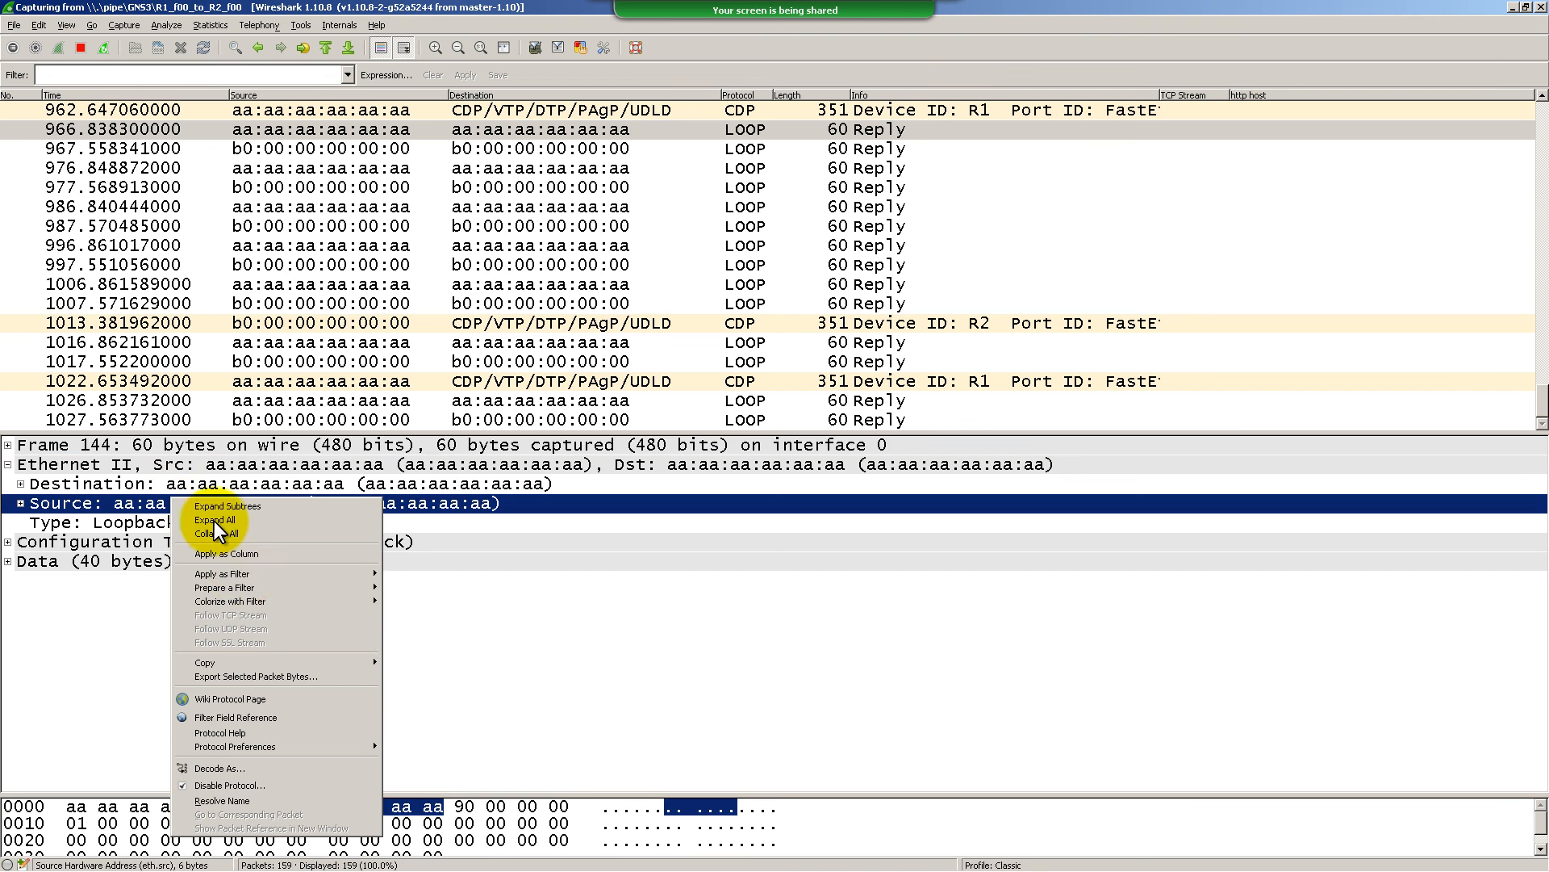
mouse_move(245, 573)
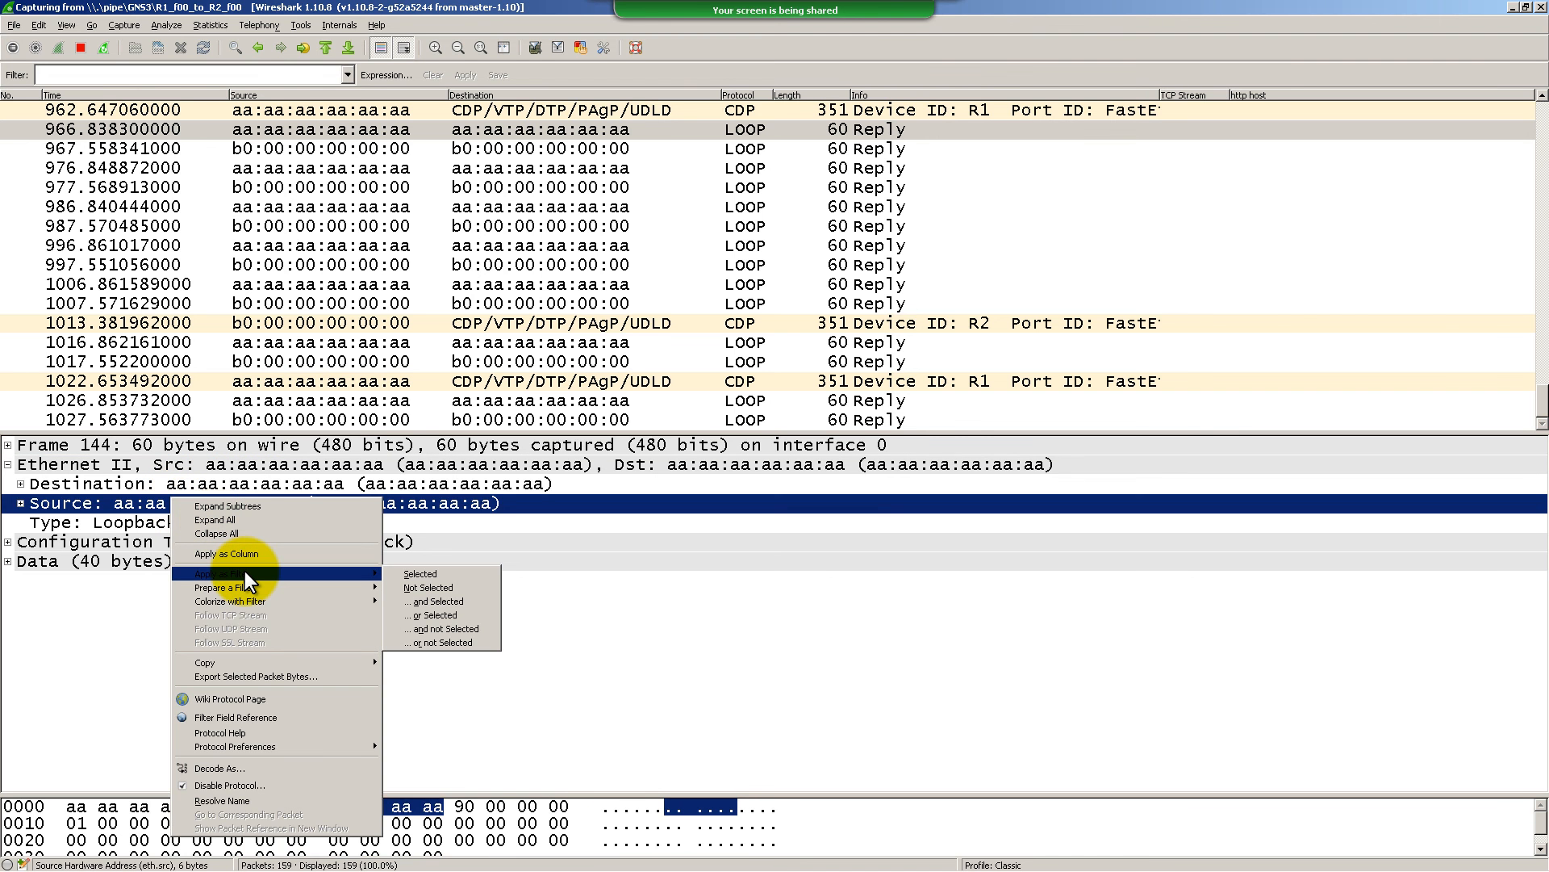
left_click(439, 575)
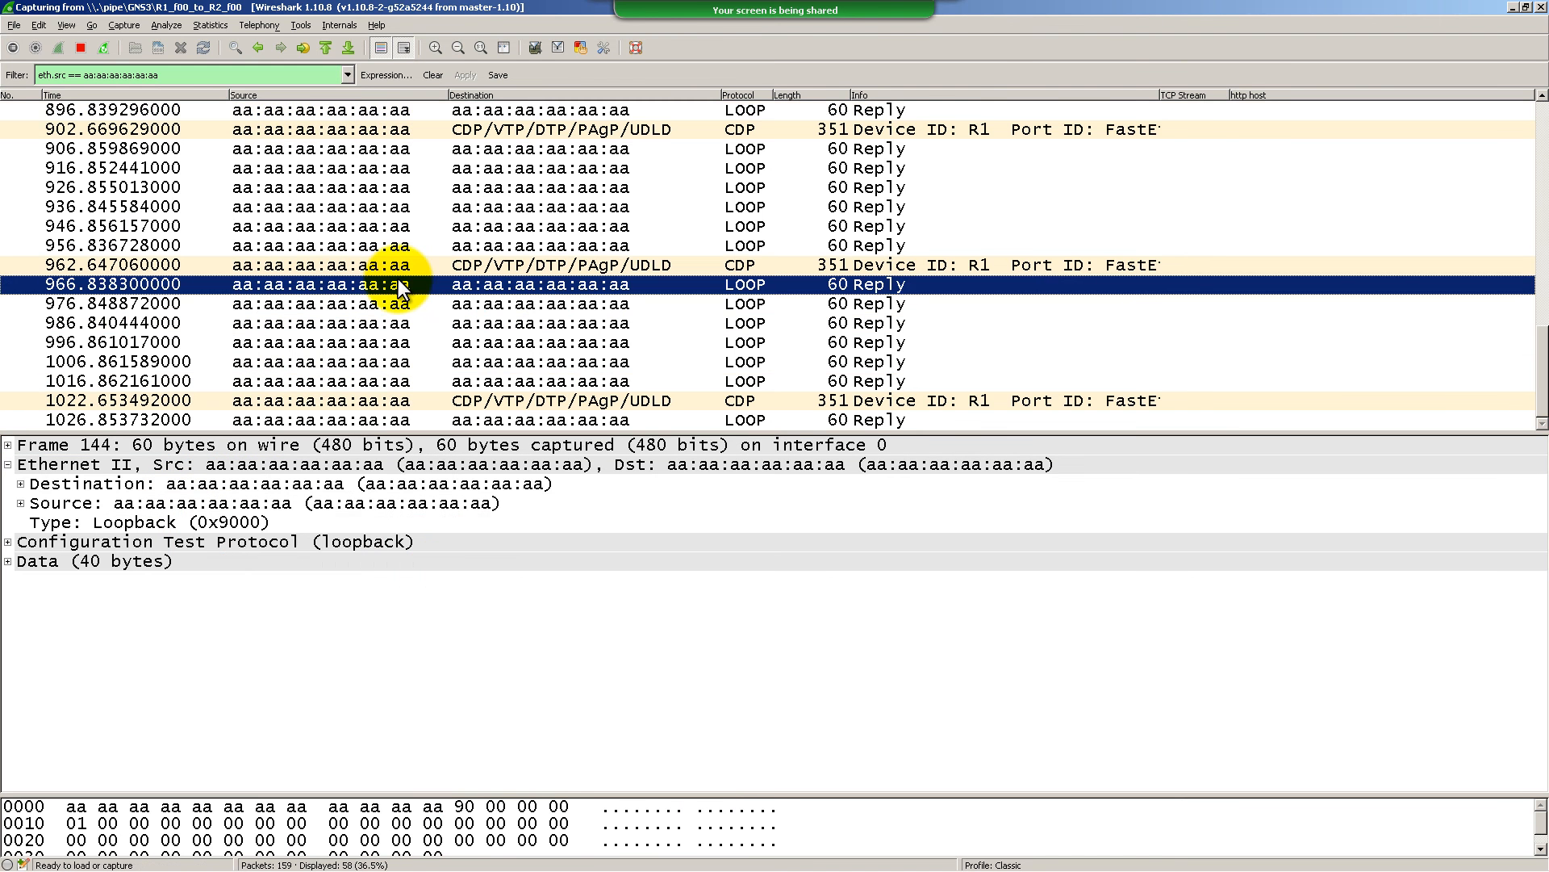
Examine the filtered packet list, checking the source, destination and timing of R1's LOOP and CDP frames
scroll(386, 323, "up", 13)
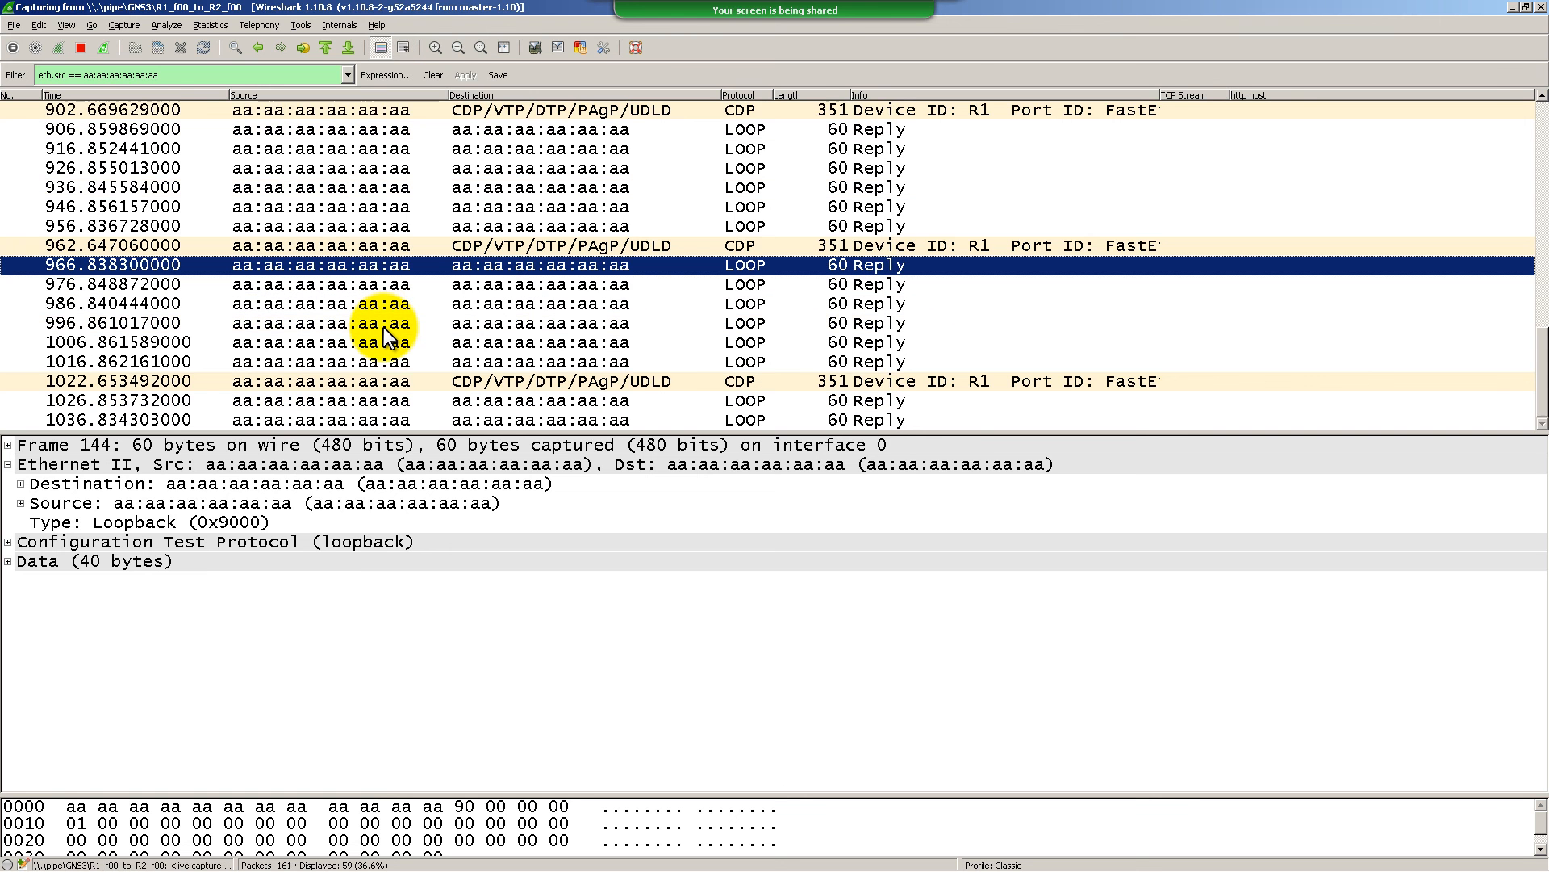
scroll(383, 347, "up", 14)
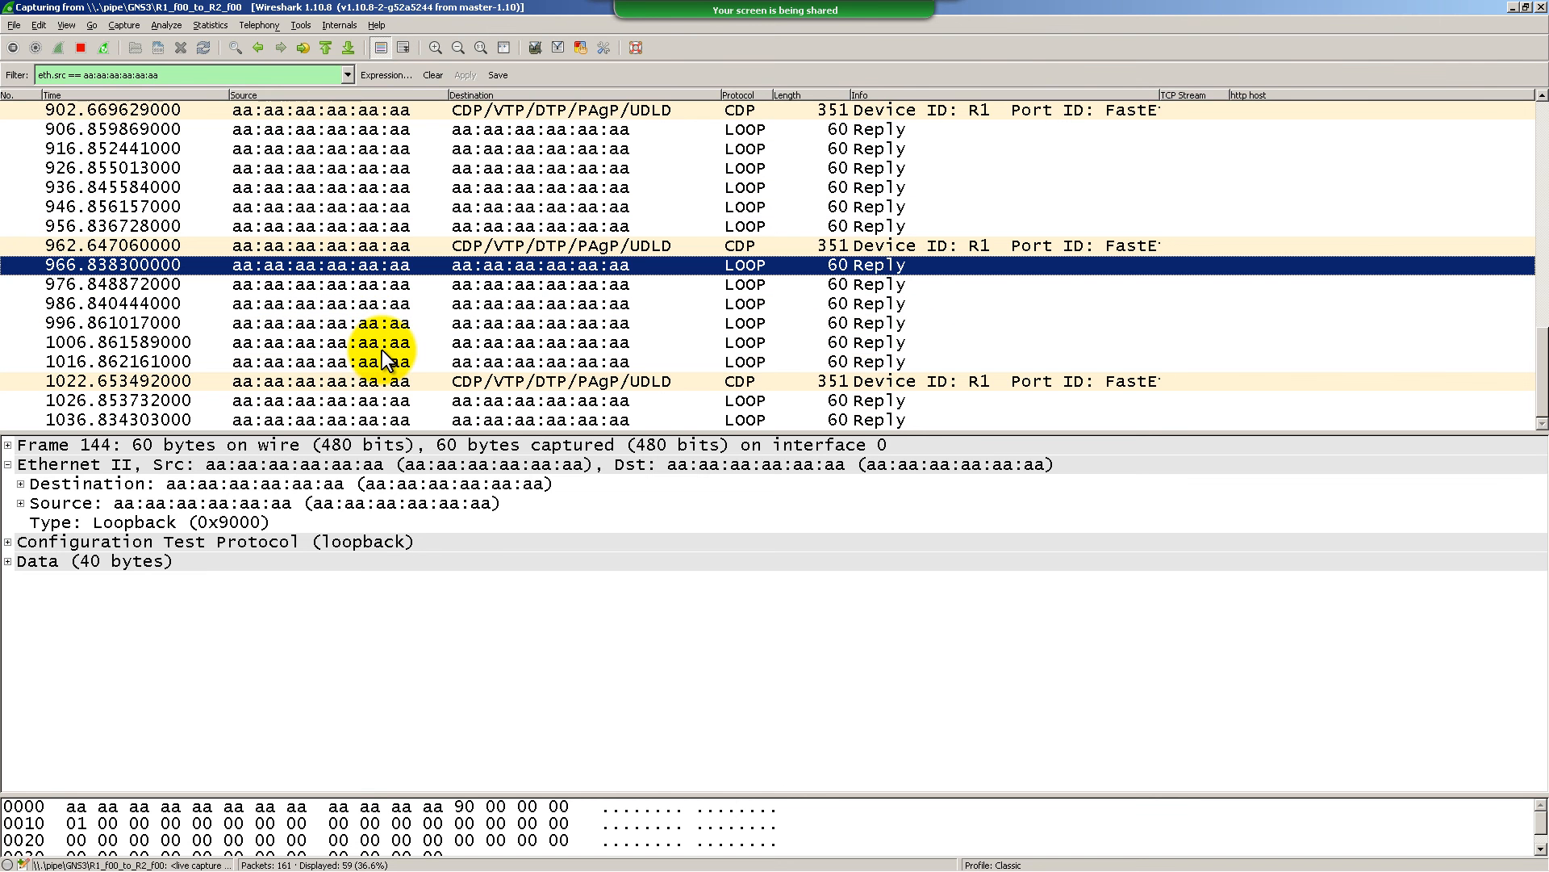
scroll(365, 347, "up", 2)
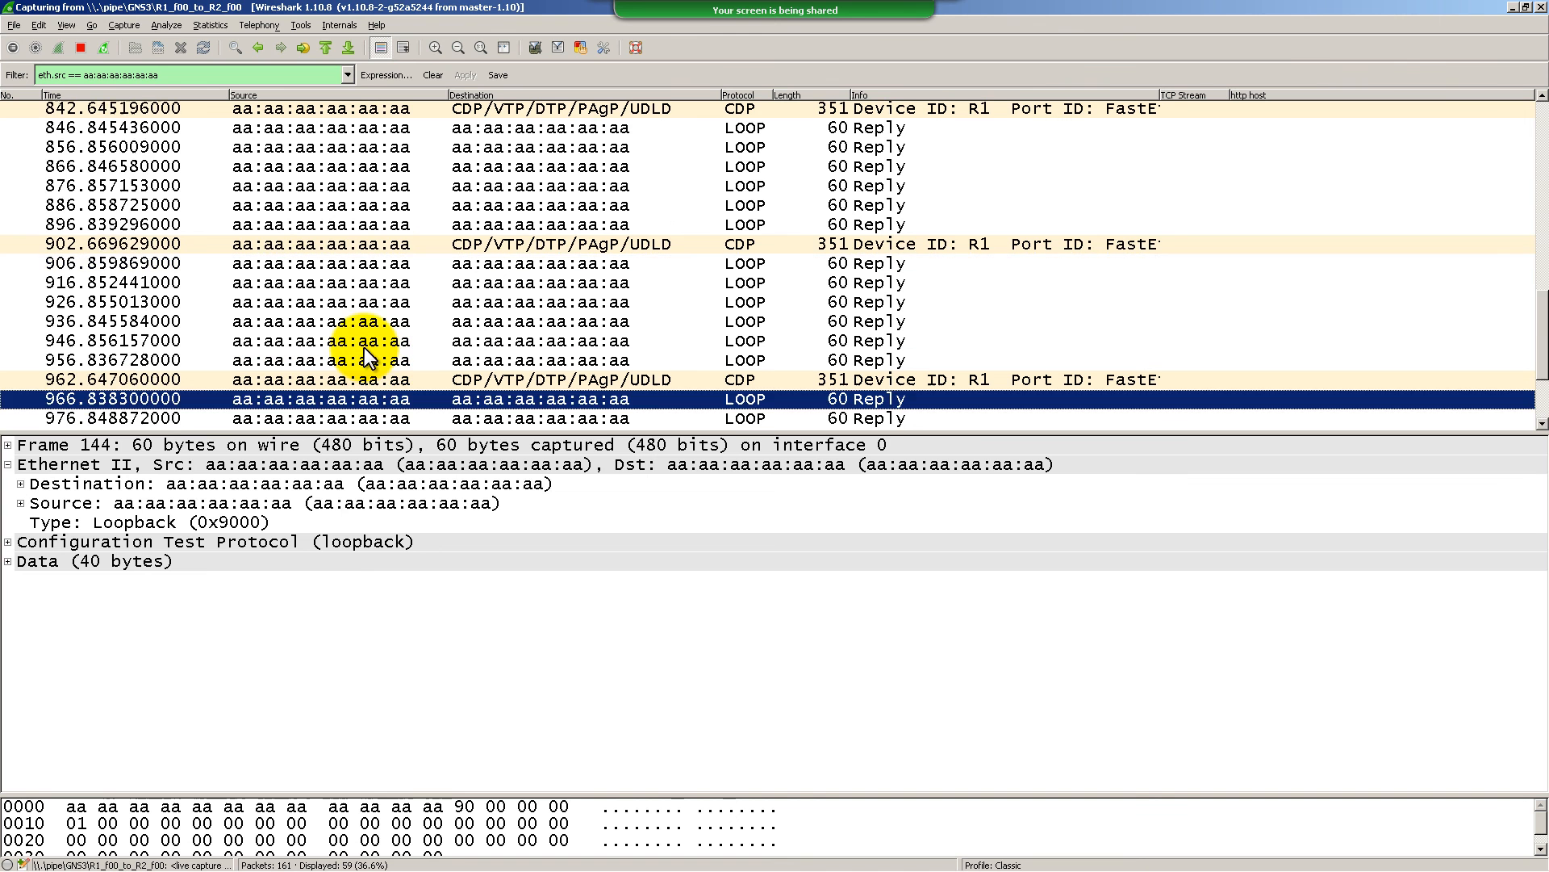
scroll(365, 347, "down", 2)
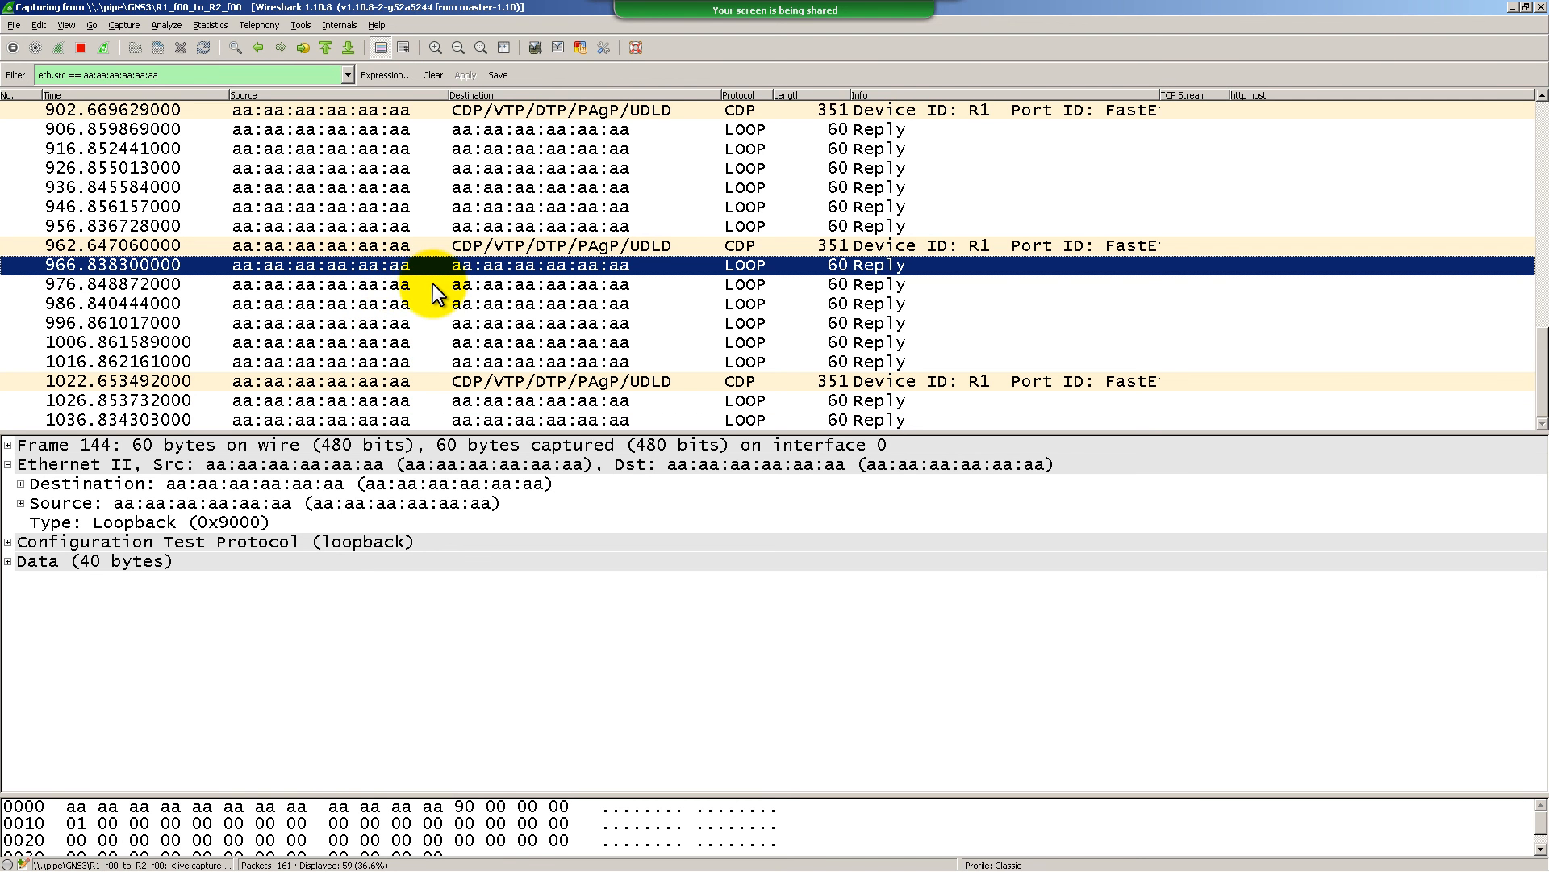
left_click(401, 318)
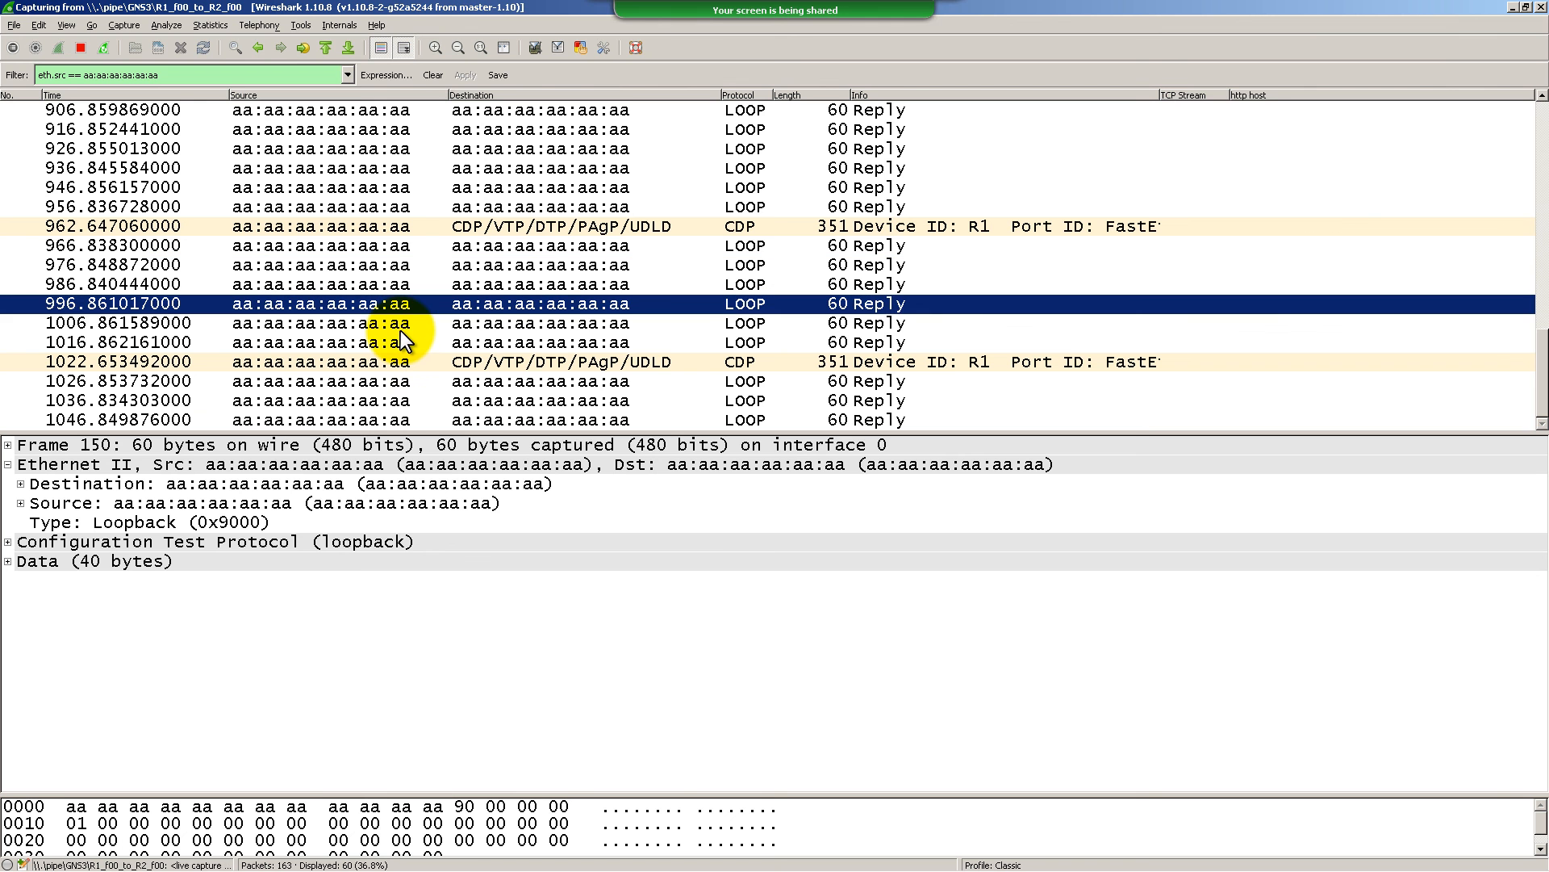
left_click(400, 328)
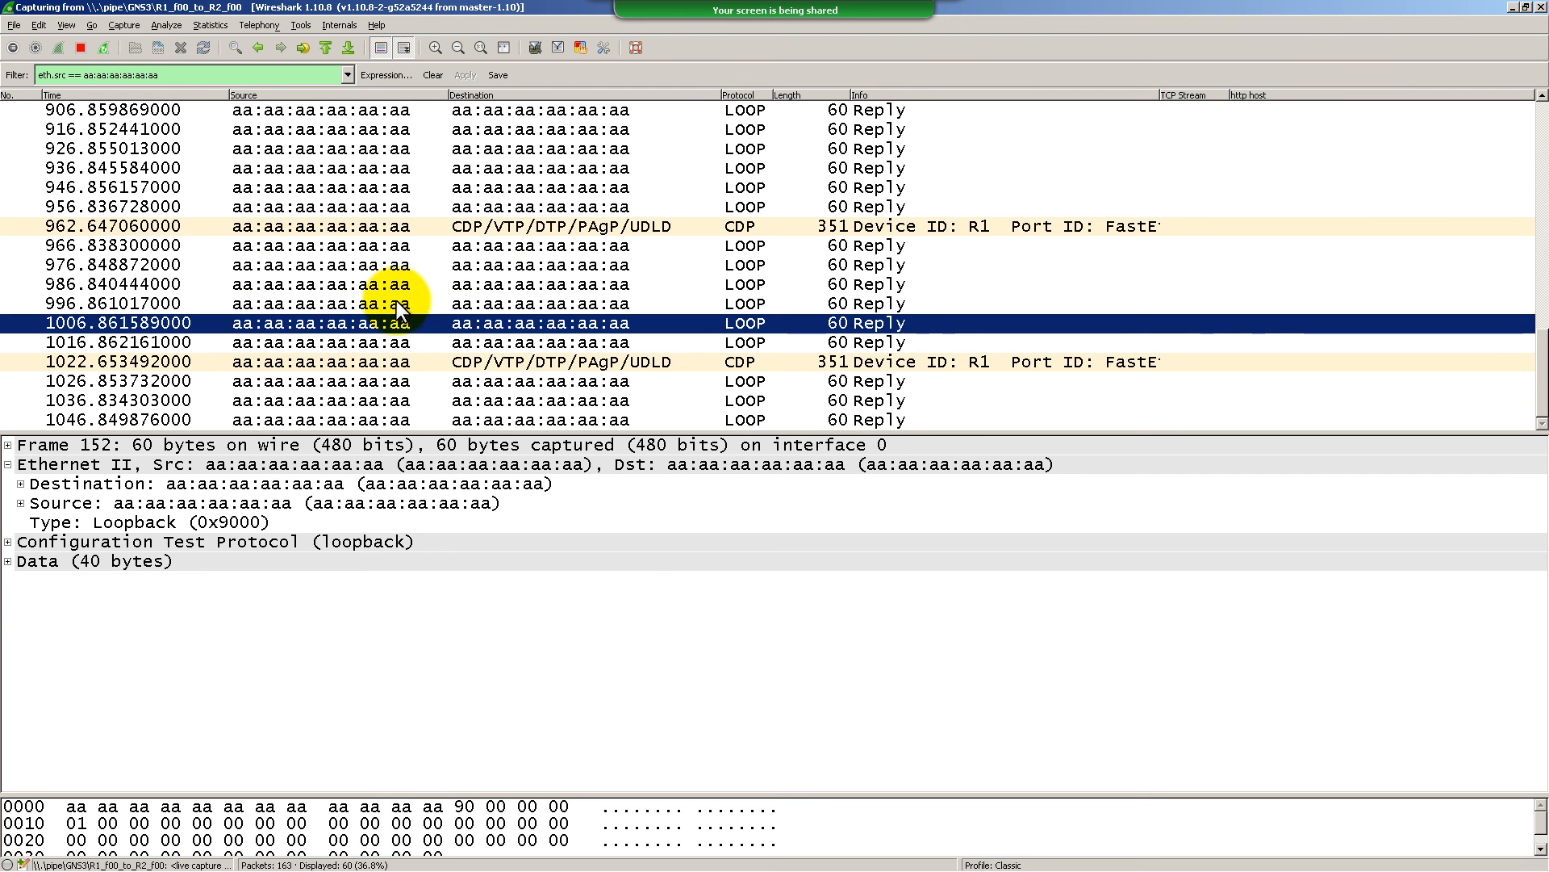
left_click(399, 302)
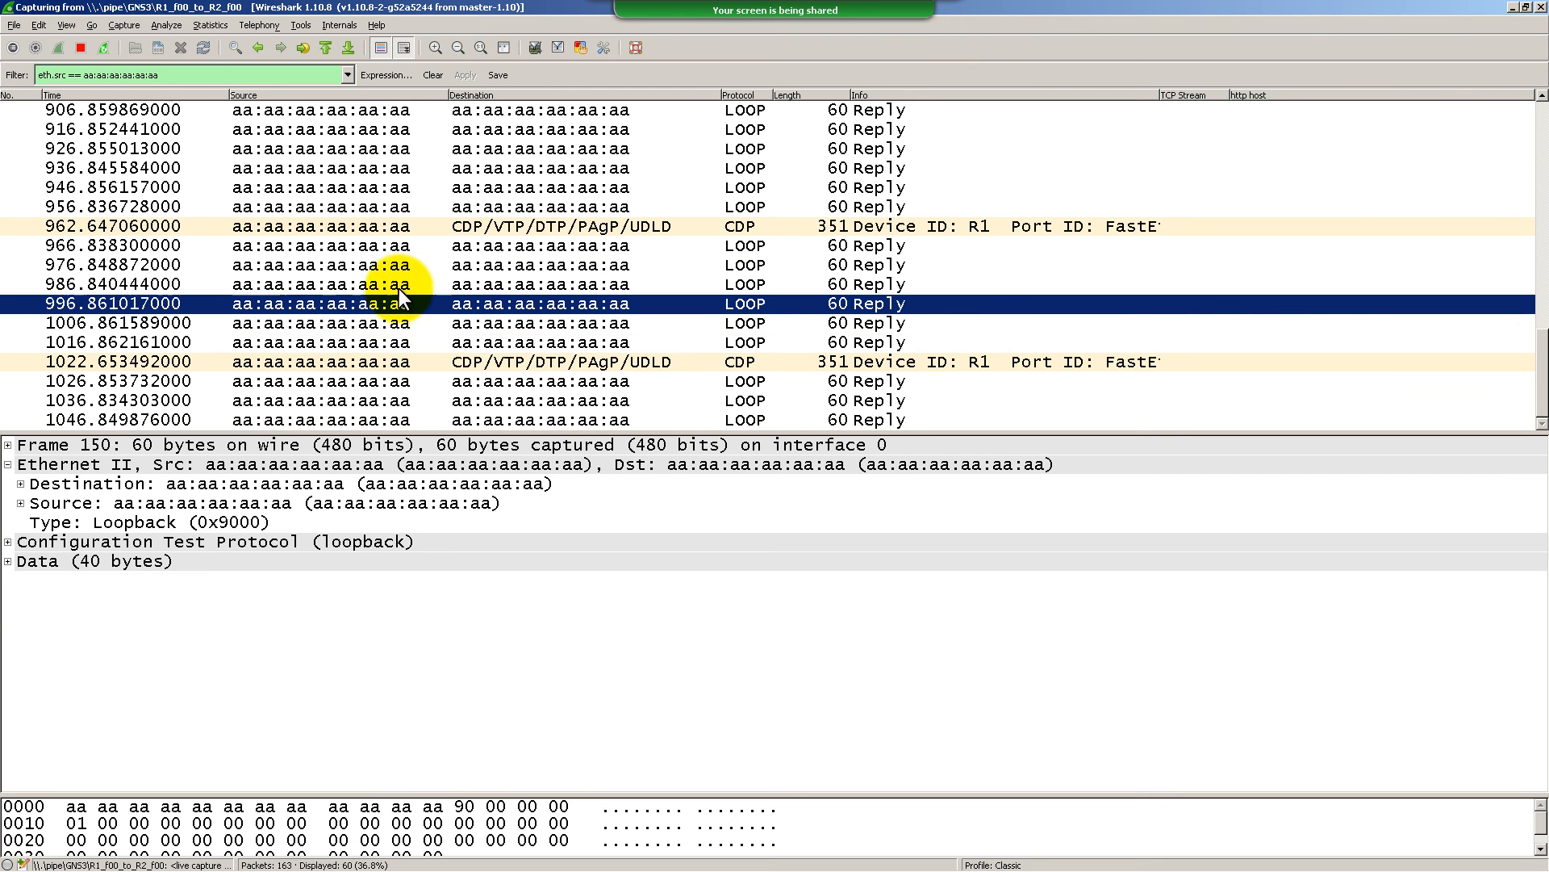
left_click(399, 263)
left_click(400, 248)
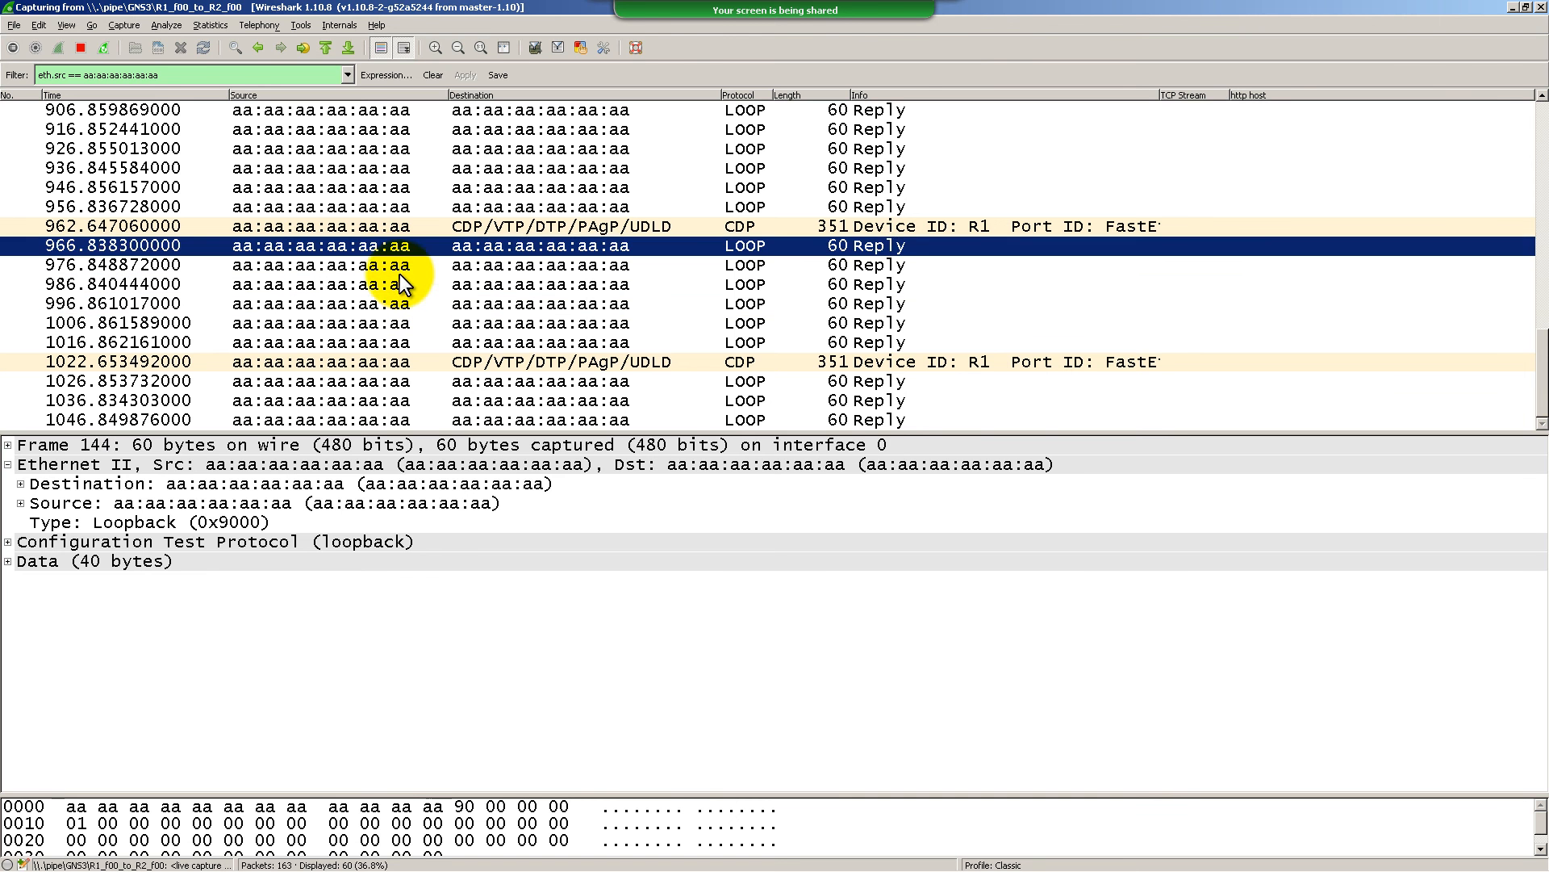
left_click(400, 303)
left_click(400, 337)
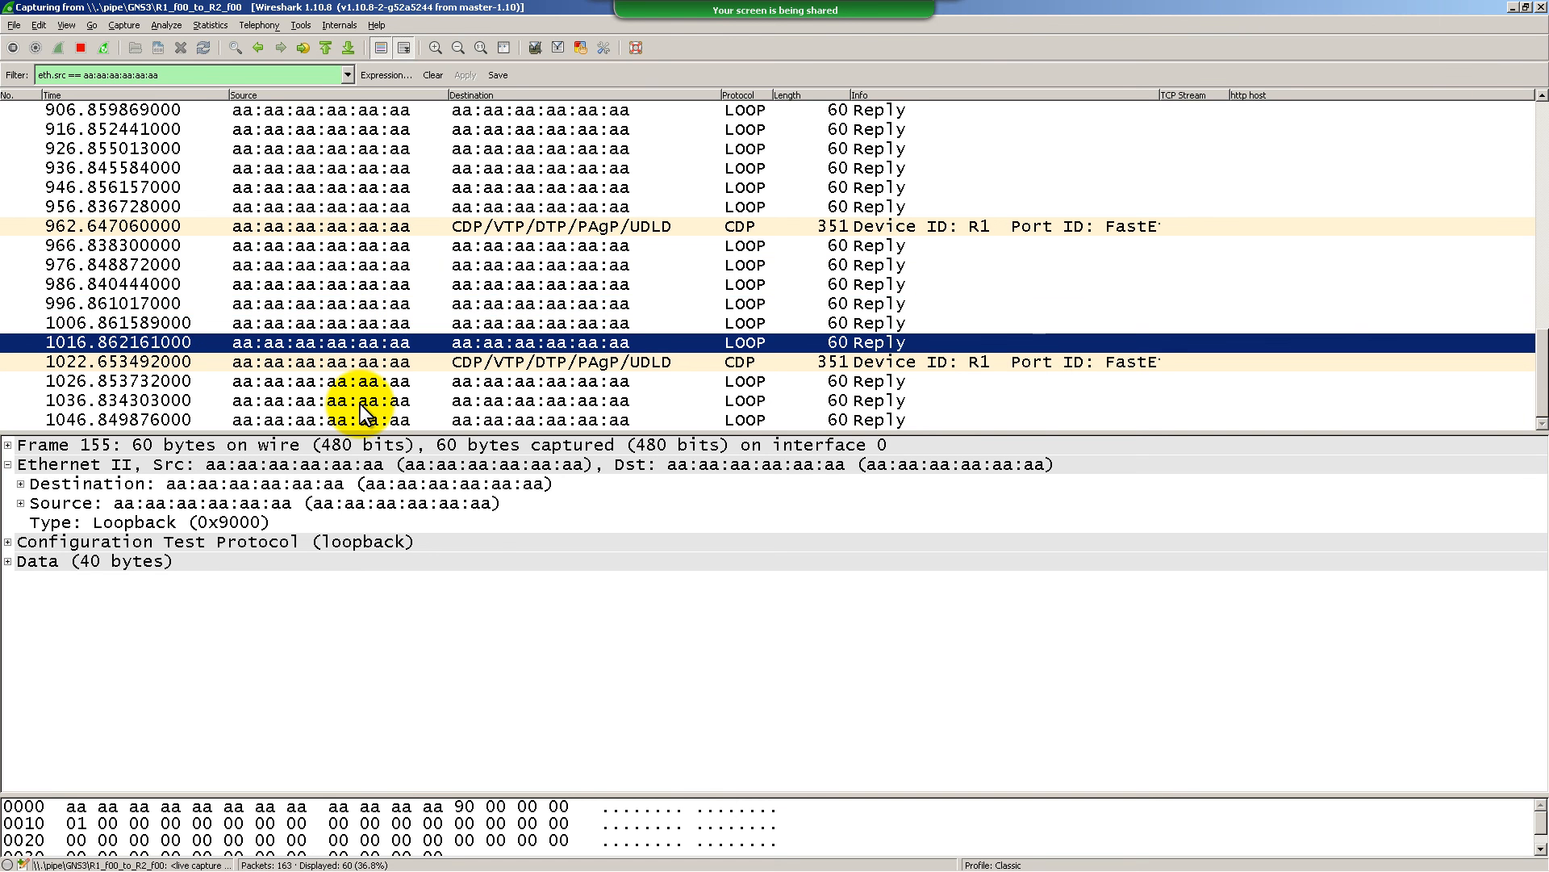
left_click(360, 404)
left_click(369, 365)
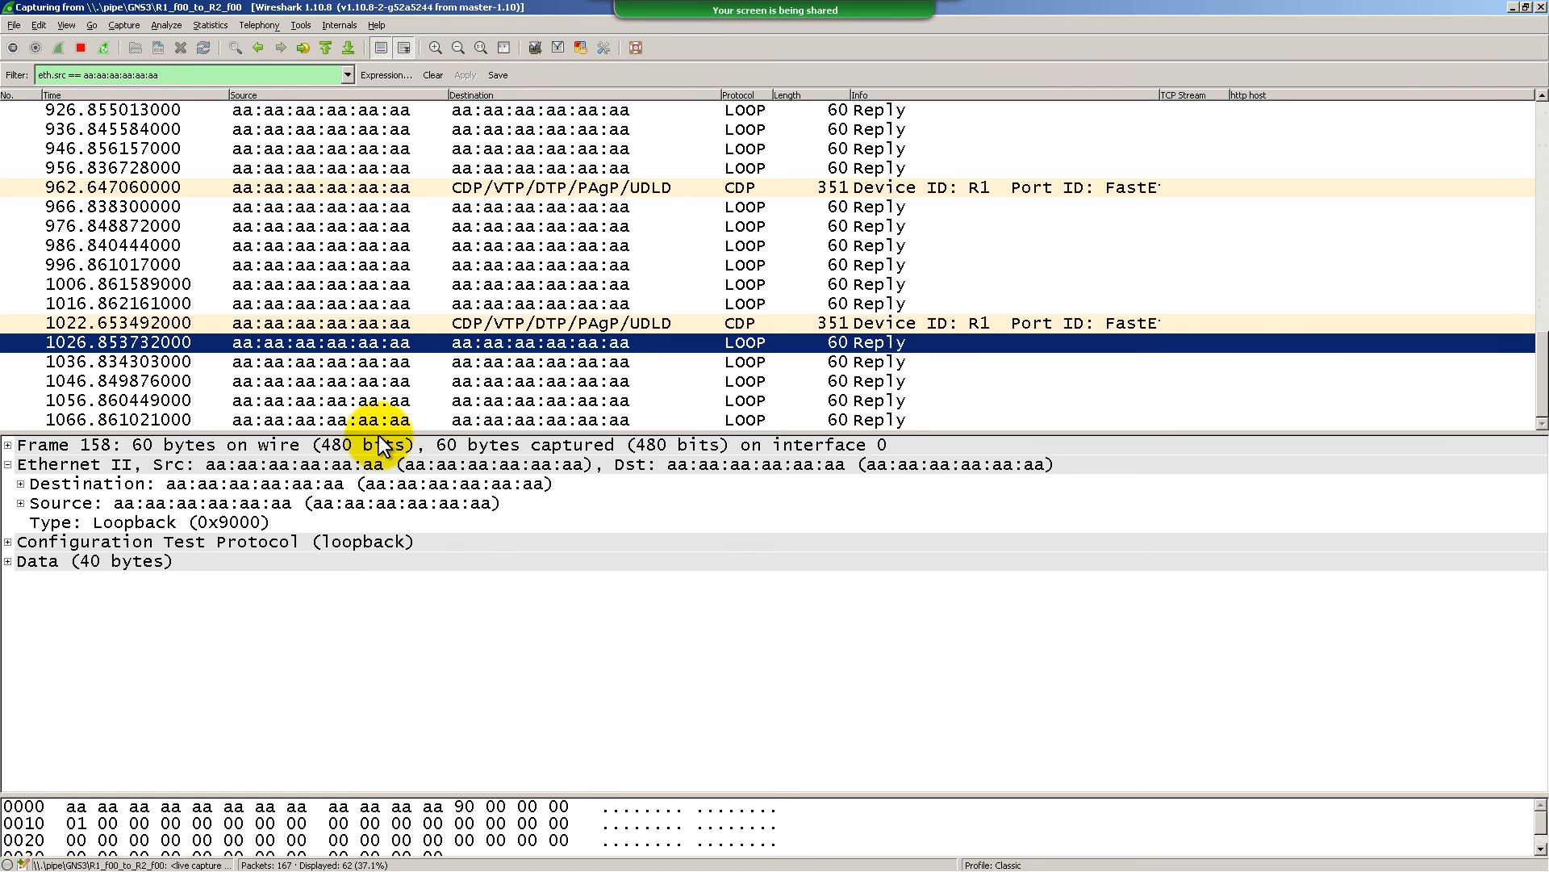
Switch to the R1 console, leave the paged output and run show int fast 0/0 to examine the interface details
key("alt+Tab")
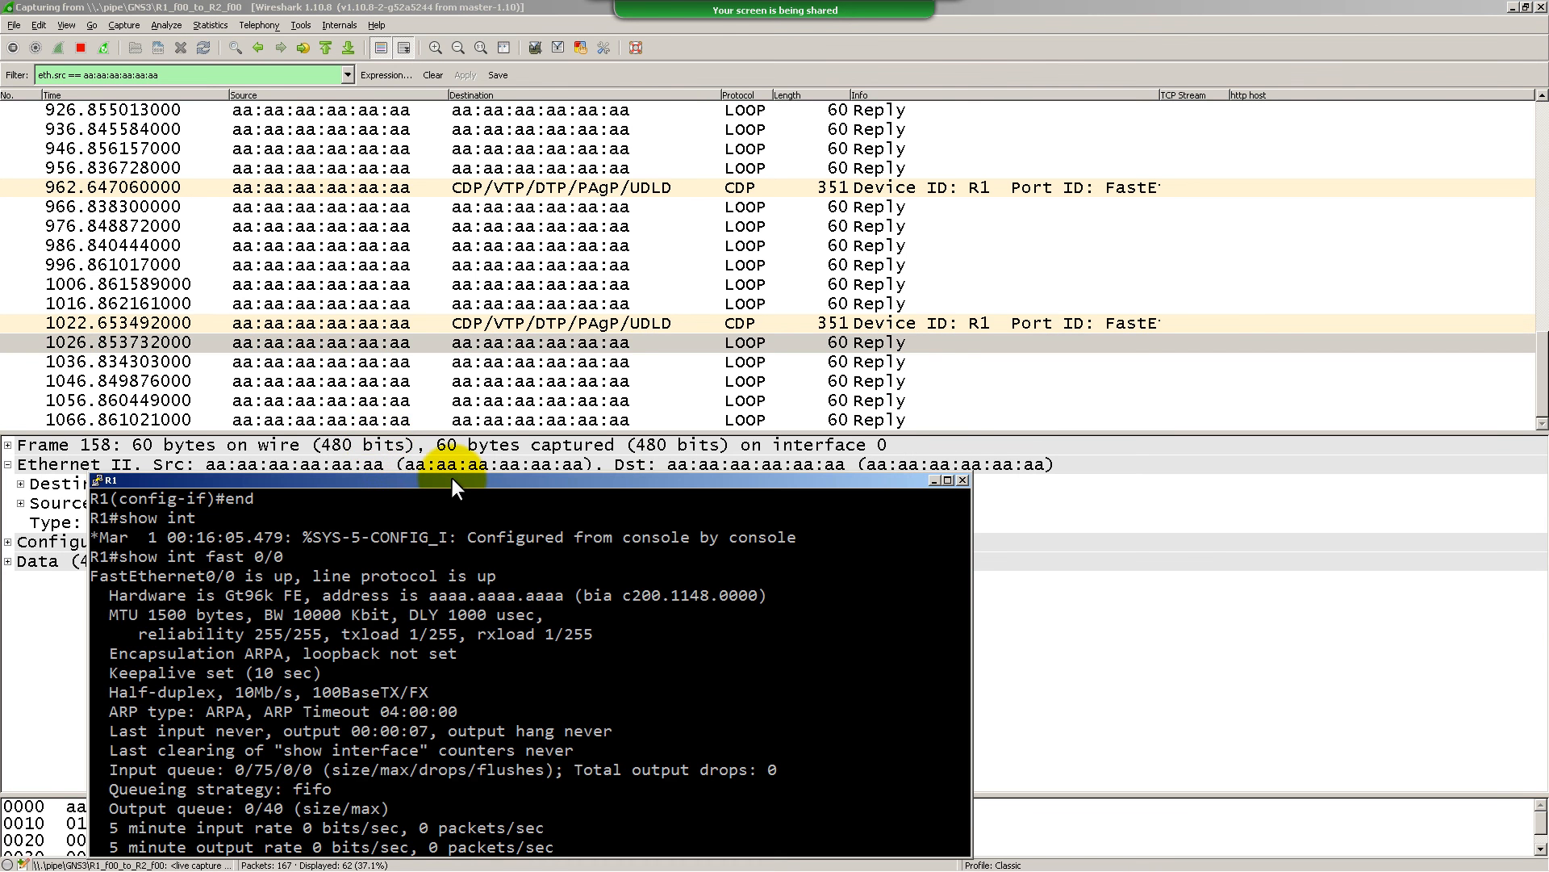
left_click_drag(451, 478, 459, 333)
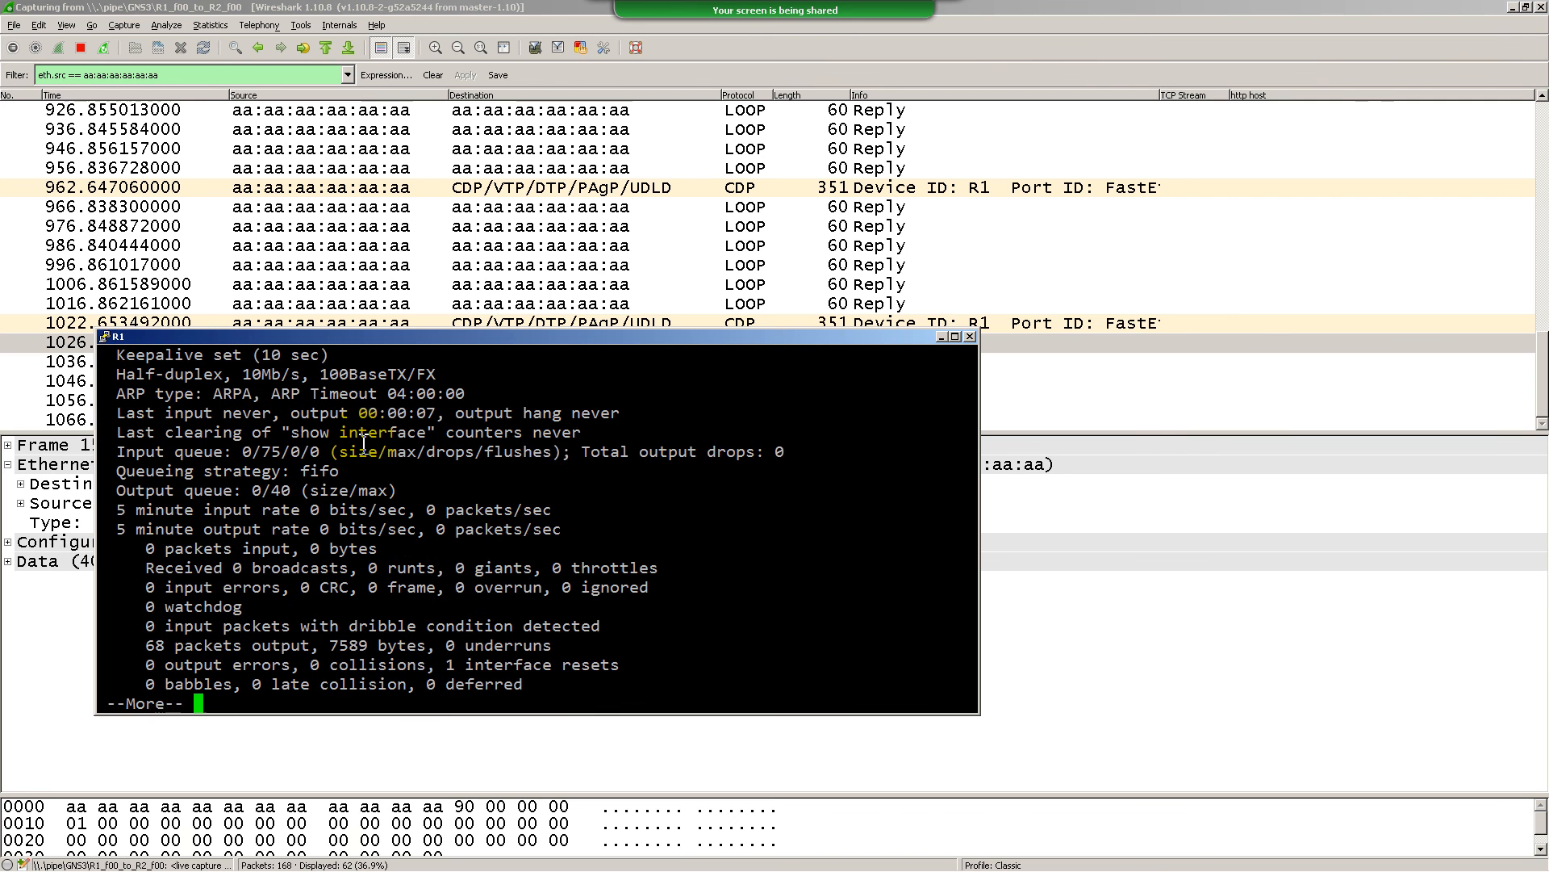
type("q")
type("show int f")
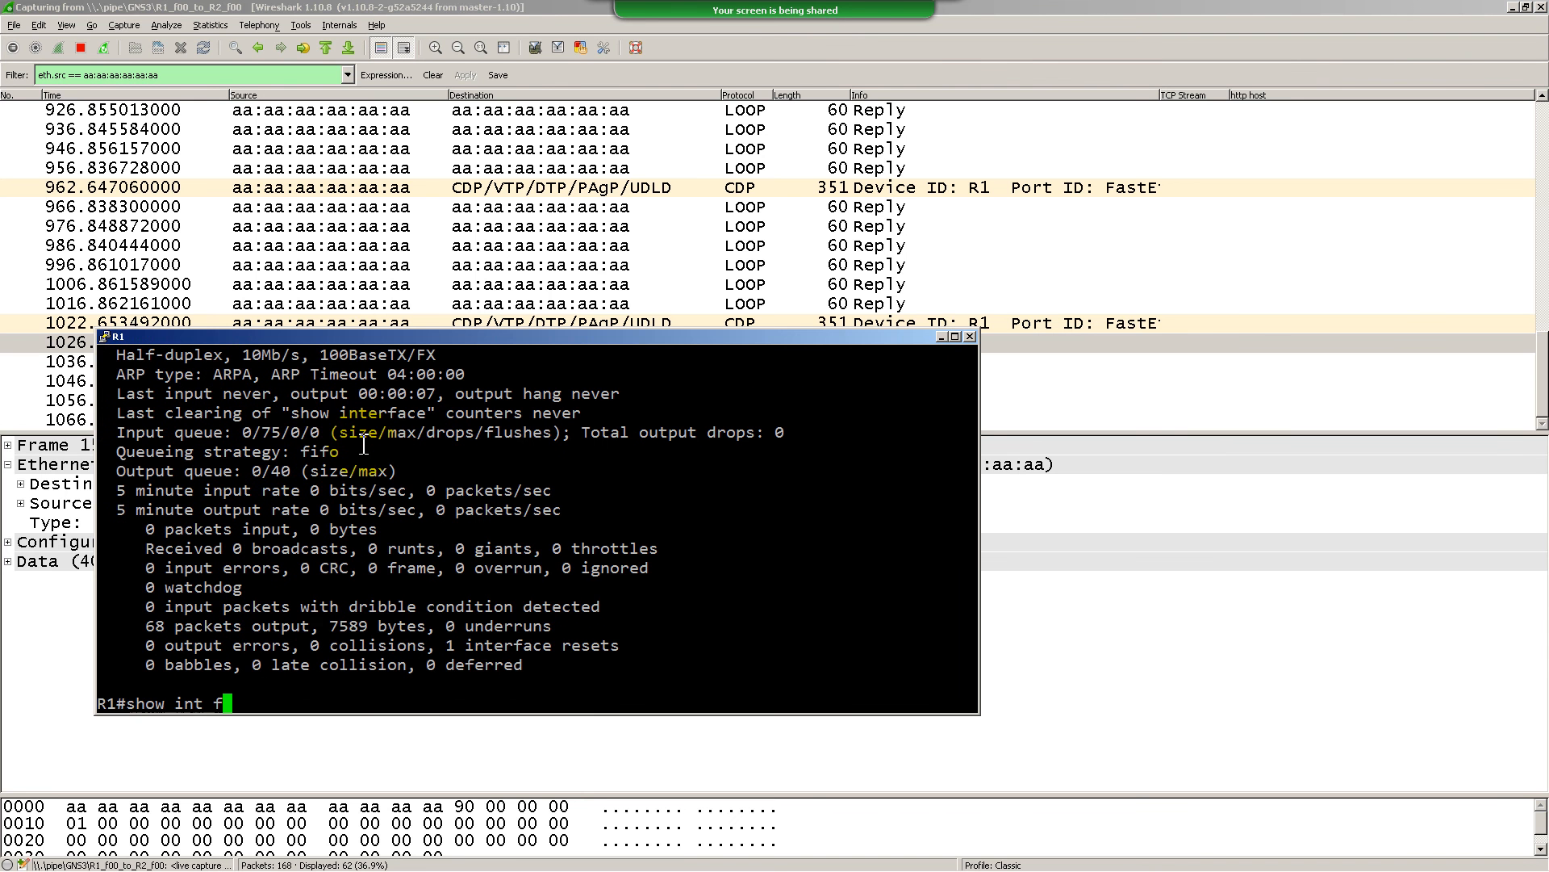
type("ast 0/0")
key("Return")
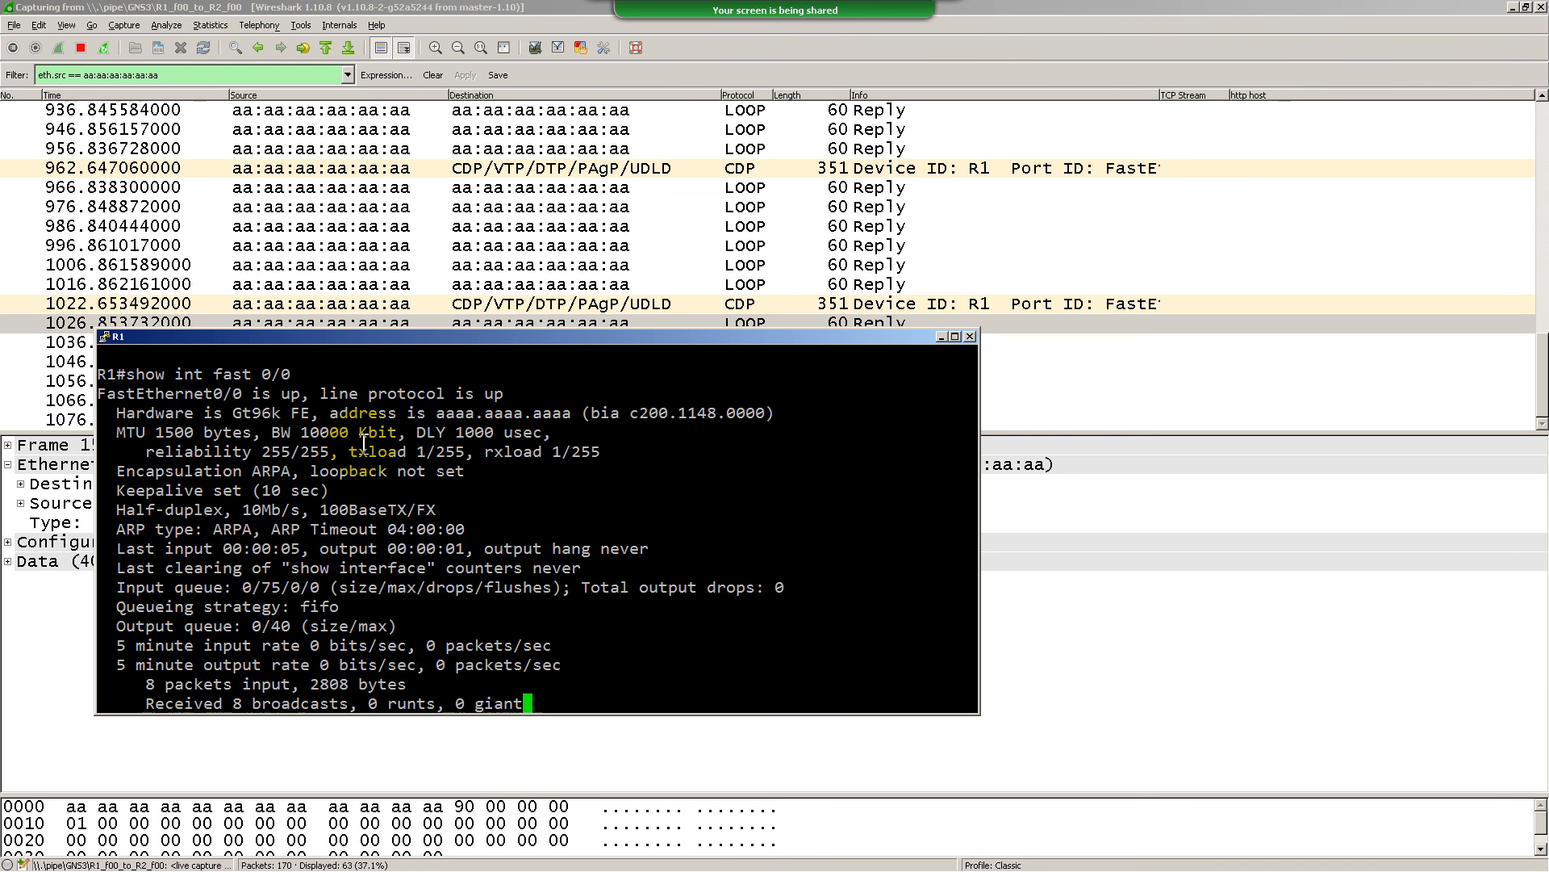
scroll(414, 498, "up", 6)
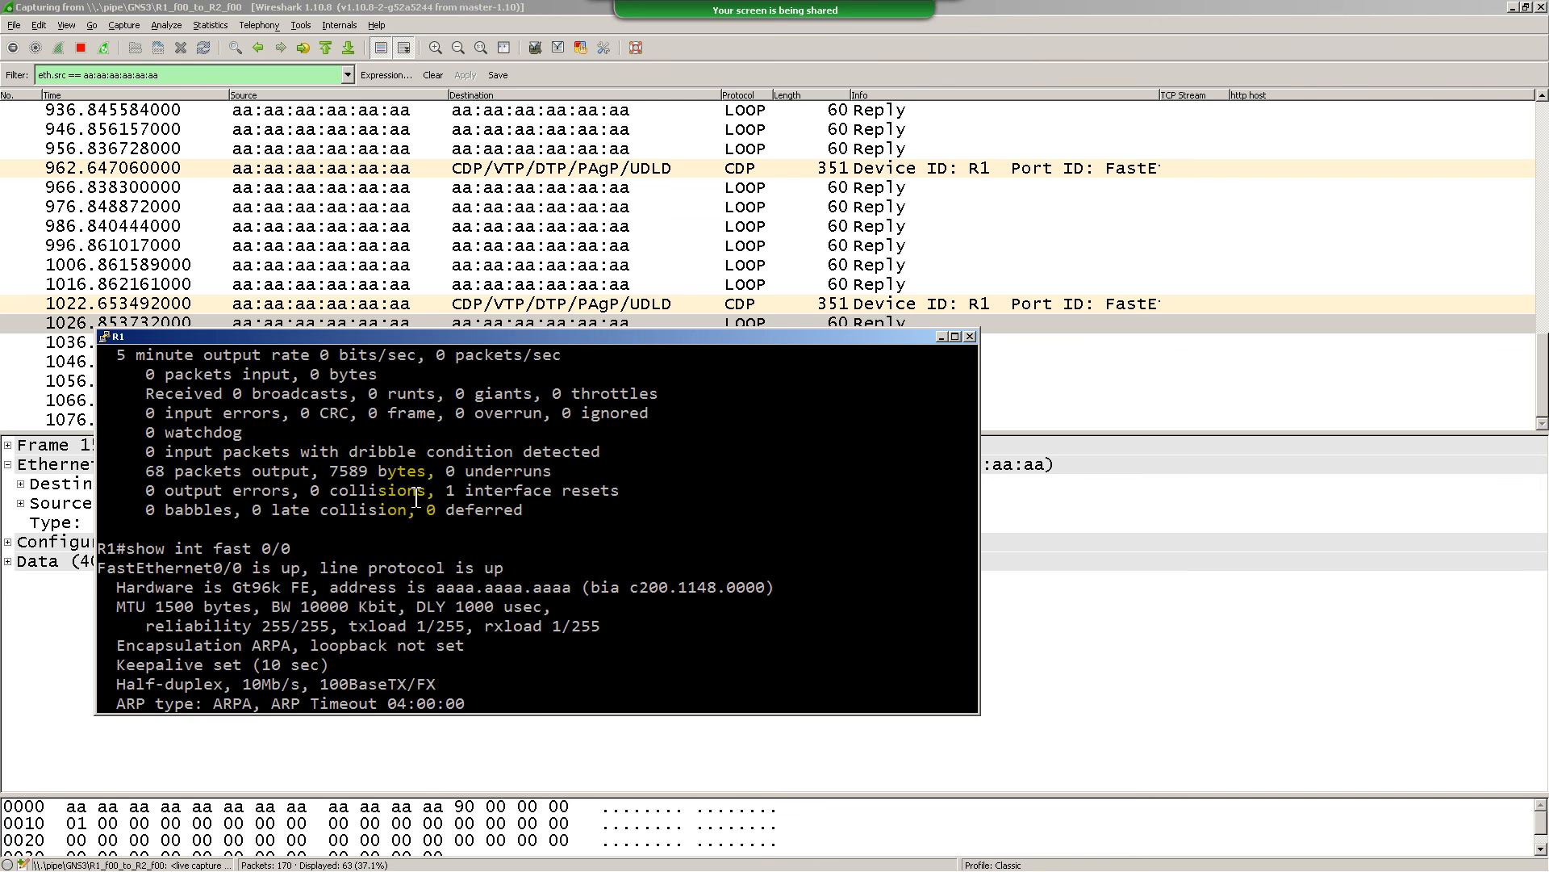
Page through R1's show int fast 0/0 output and circle the encapsulation and keepalive settings, clearing the marking
scroll(415, 498, "down", 3)
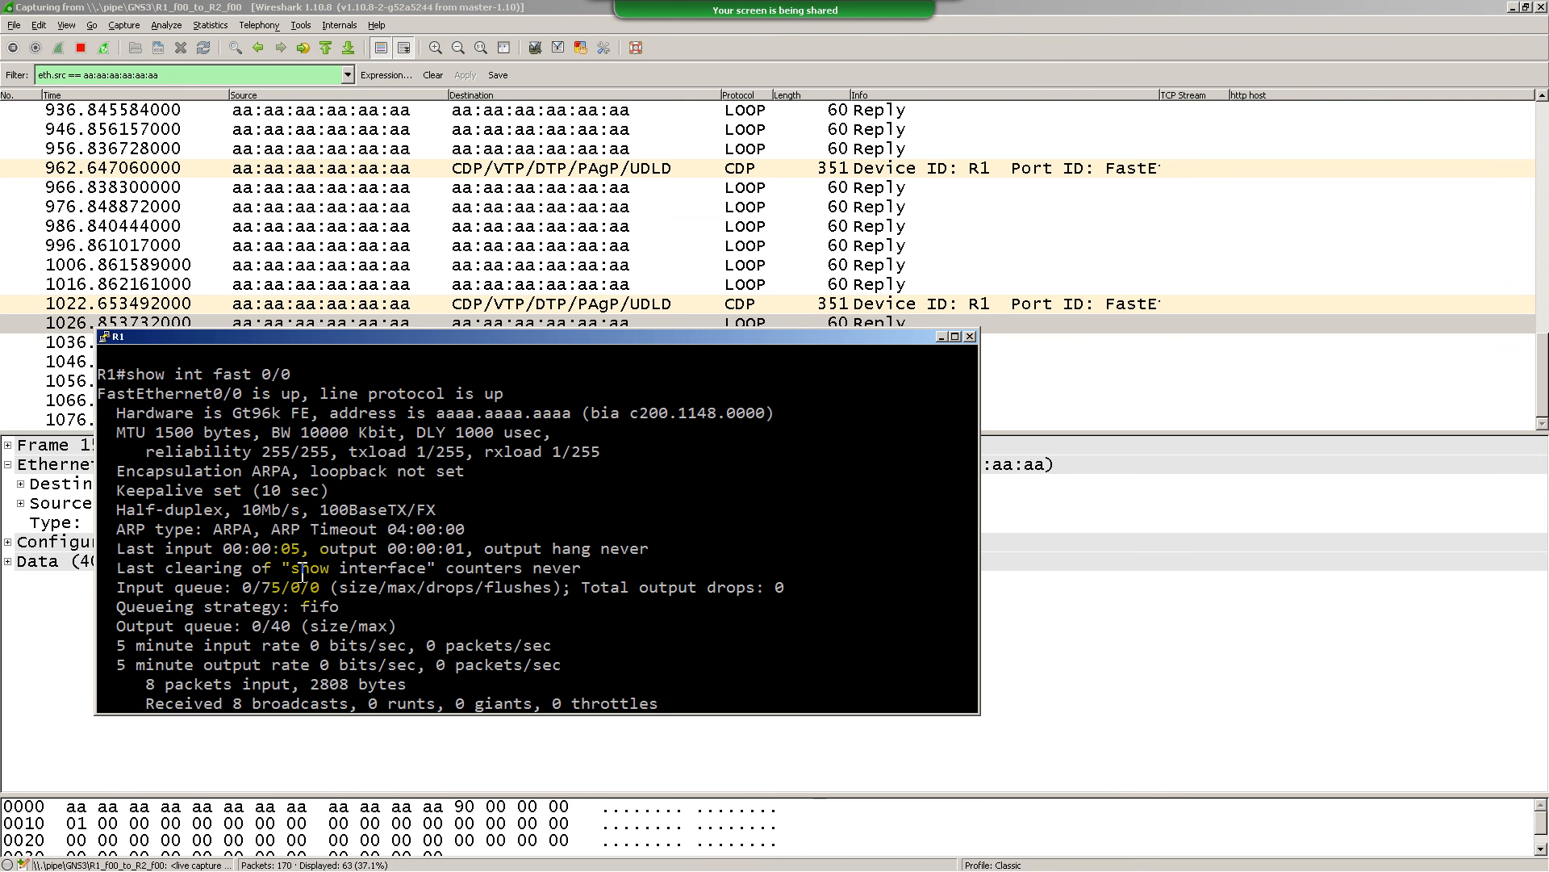
mouse_move(343, 470)
left_mouse_down()
mouse_move(213, 449)
mouse_move(113, 509)
mouse_move(337, 484)
mouse_move(342, 467)
left_mouse_up()
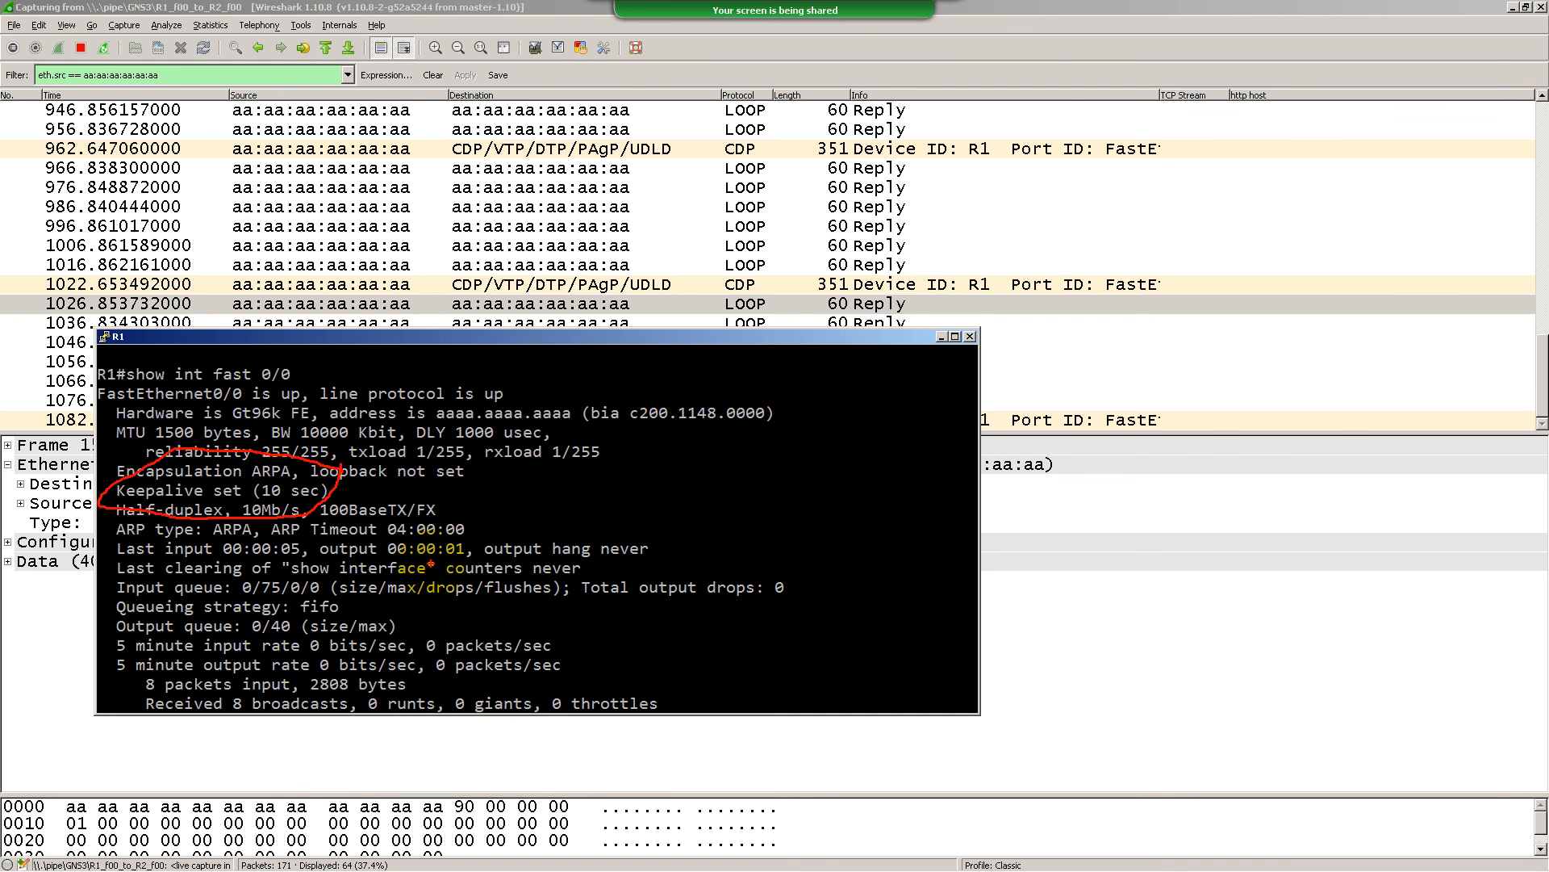
scroll(356, 504, "down", 1)
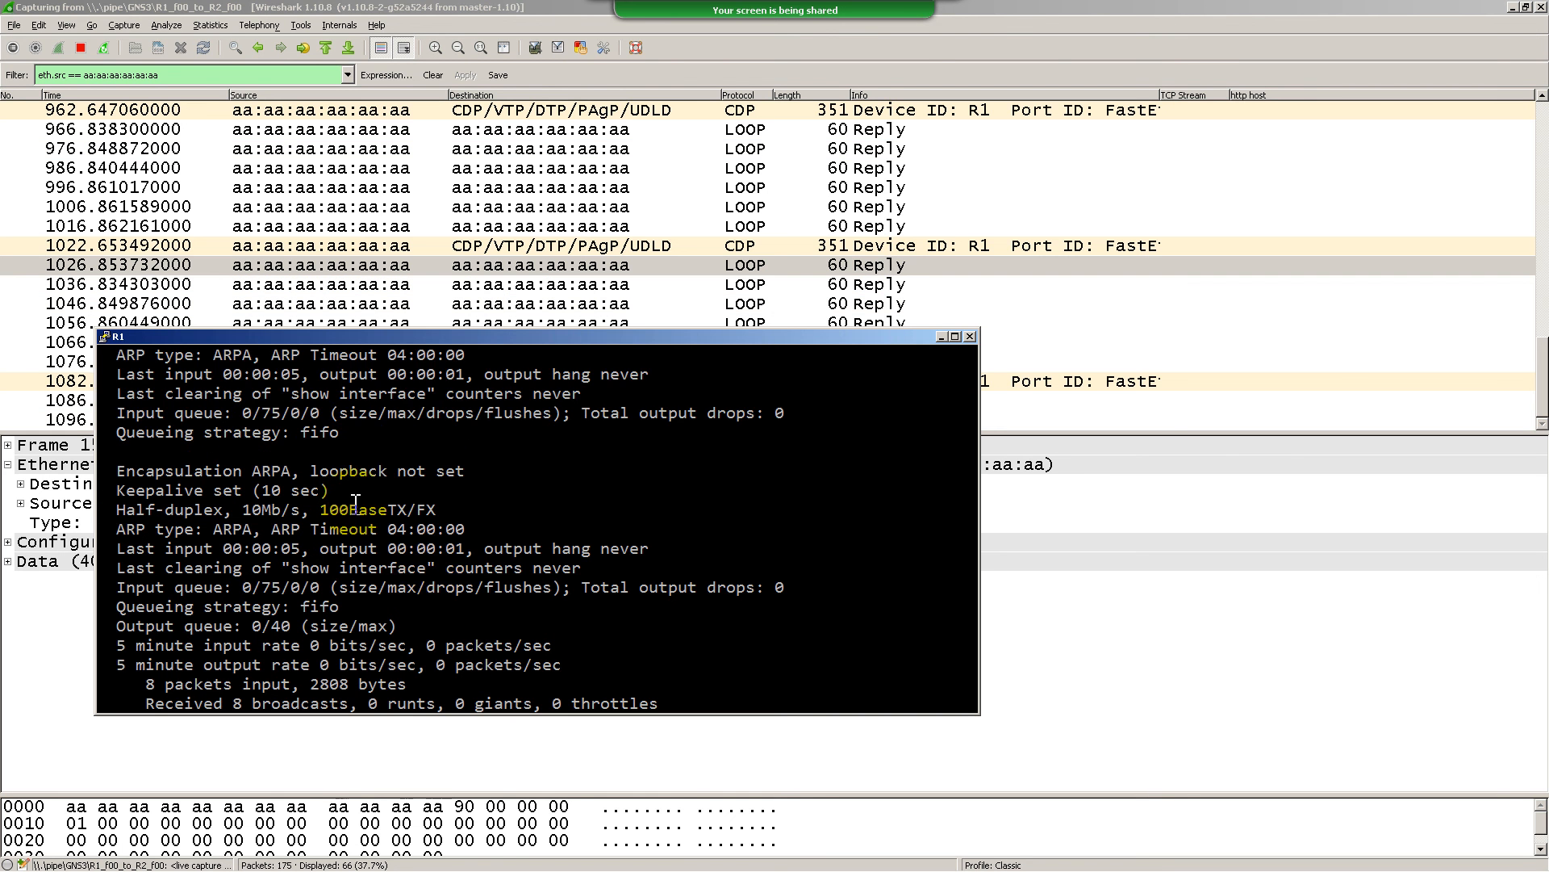
Enter configuration mode for R1's interface fast 0/0, disable its keepalives with no keepalive, and uncover the packet list behind the console
type("conf t")
key("Return")
type("int ")
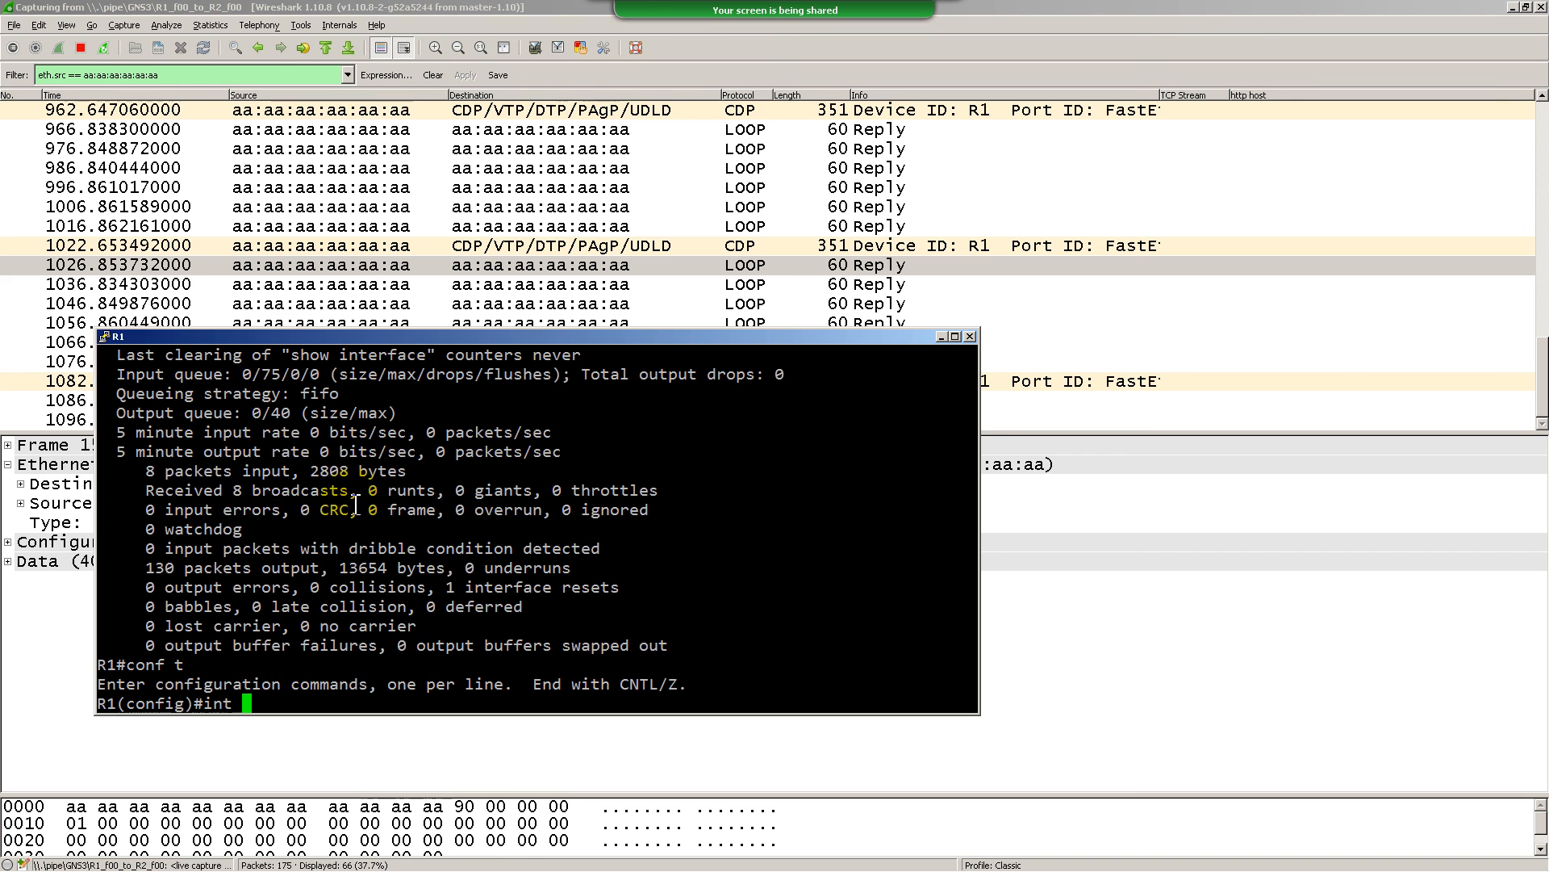
type("fast 0/0")
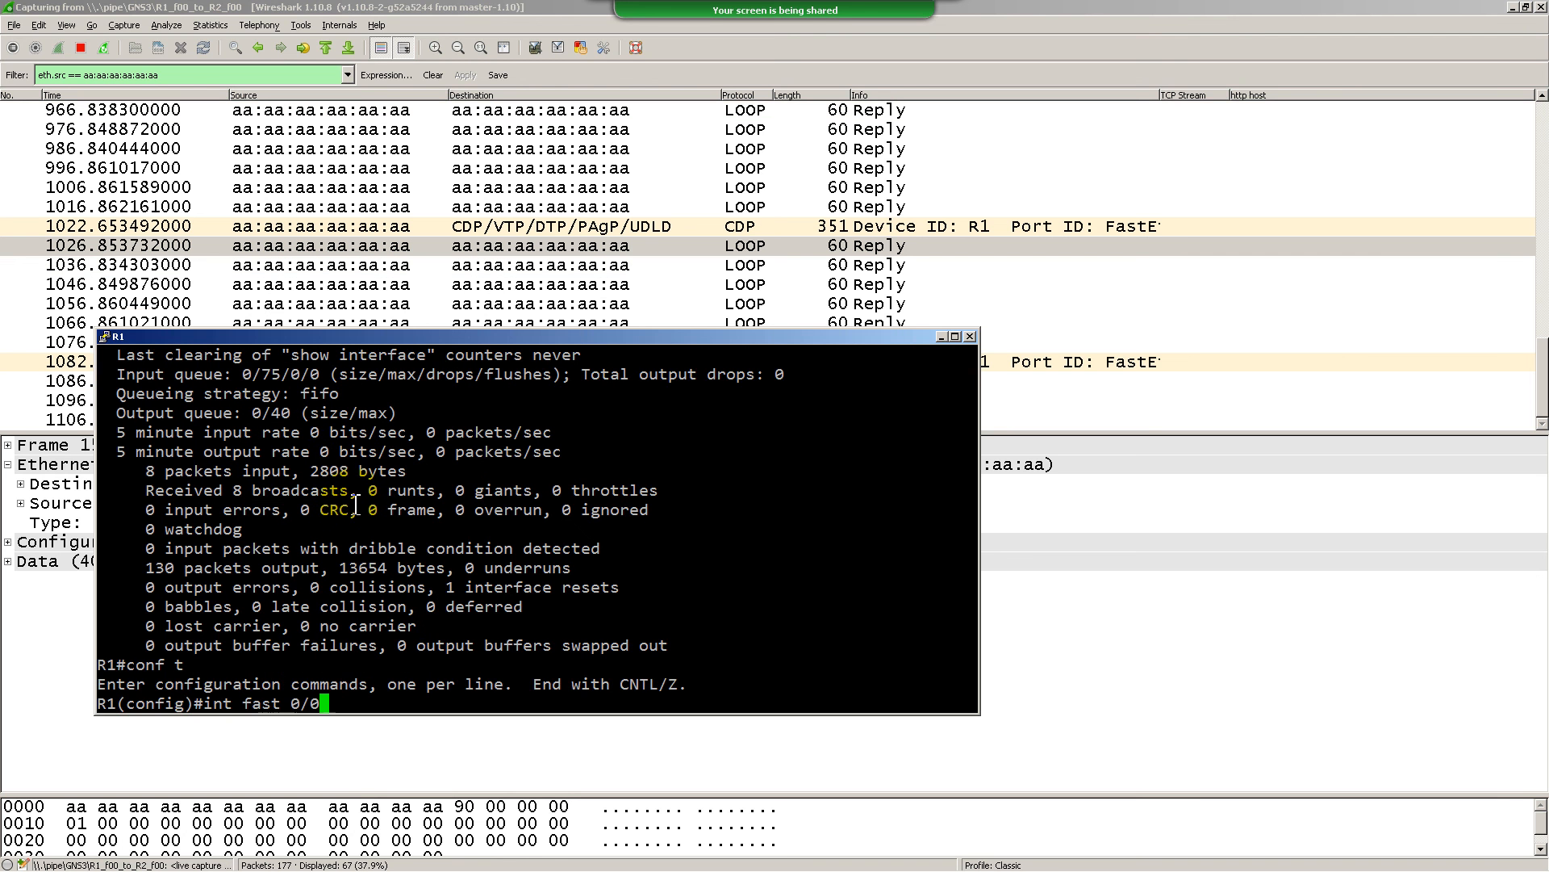
key("Return")
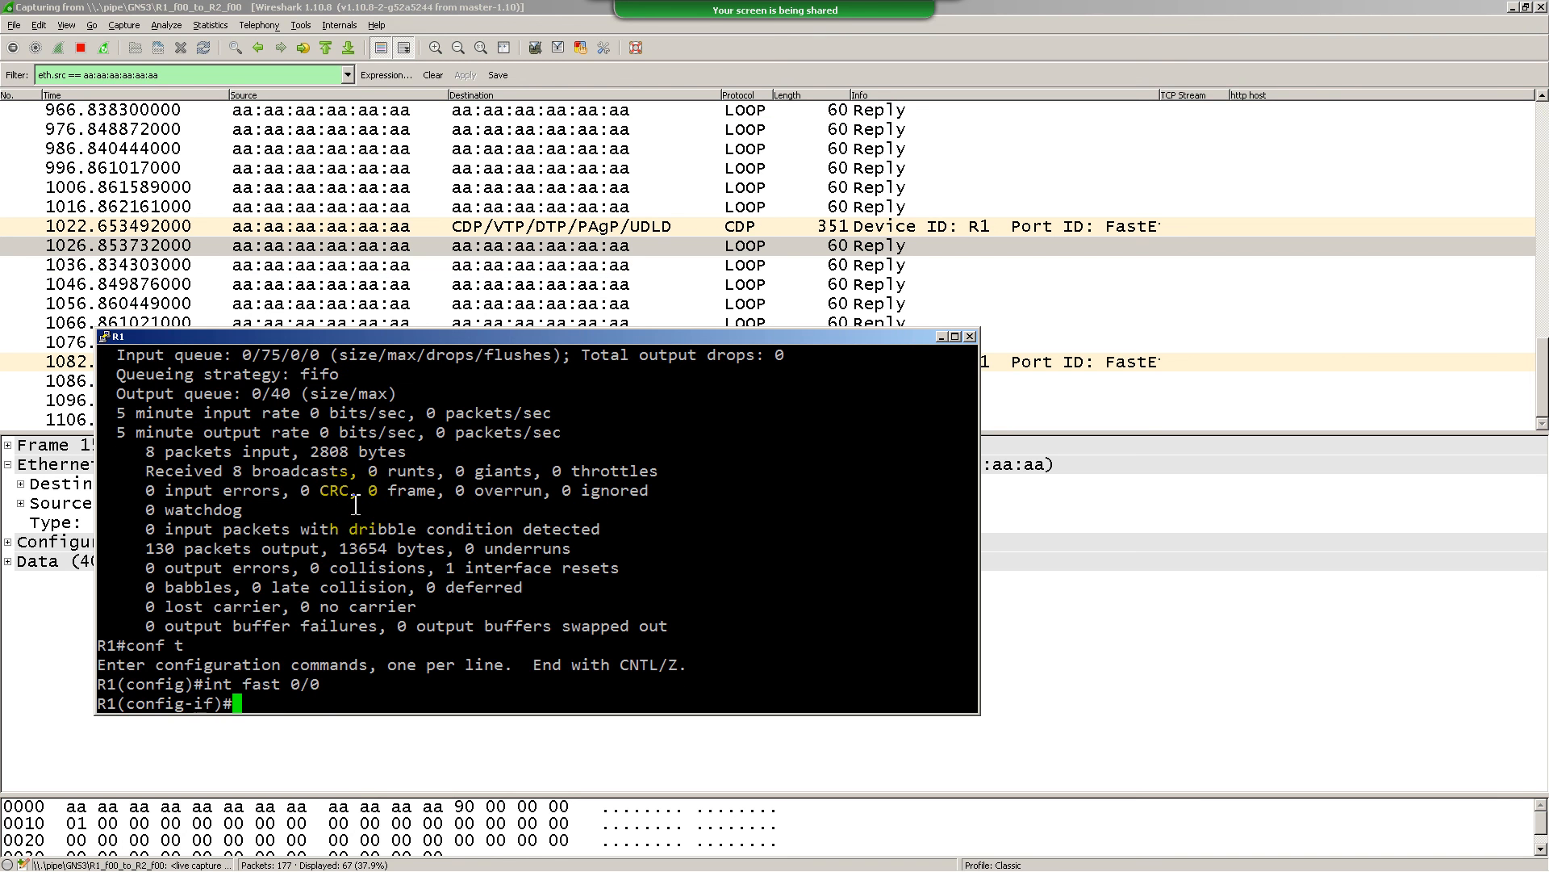
type("no keep")
key("Tab")
key("Return")
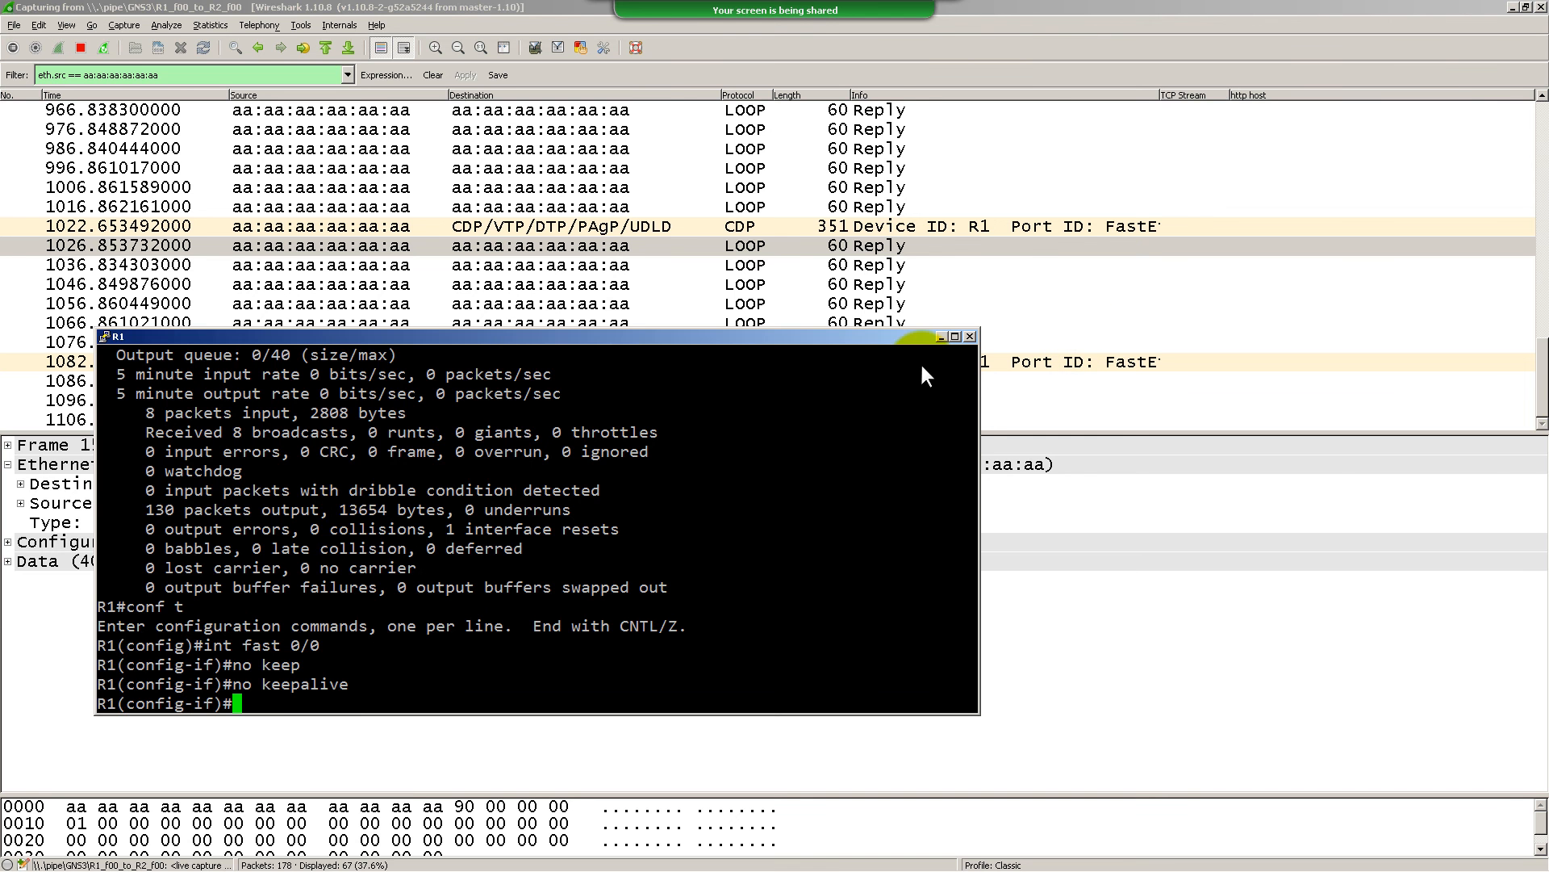
left_click_drag(914, 337, 906, 488)
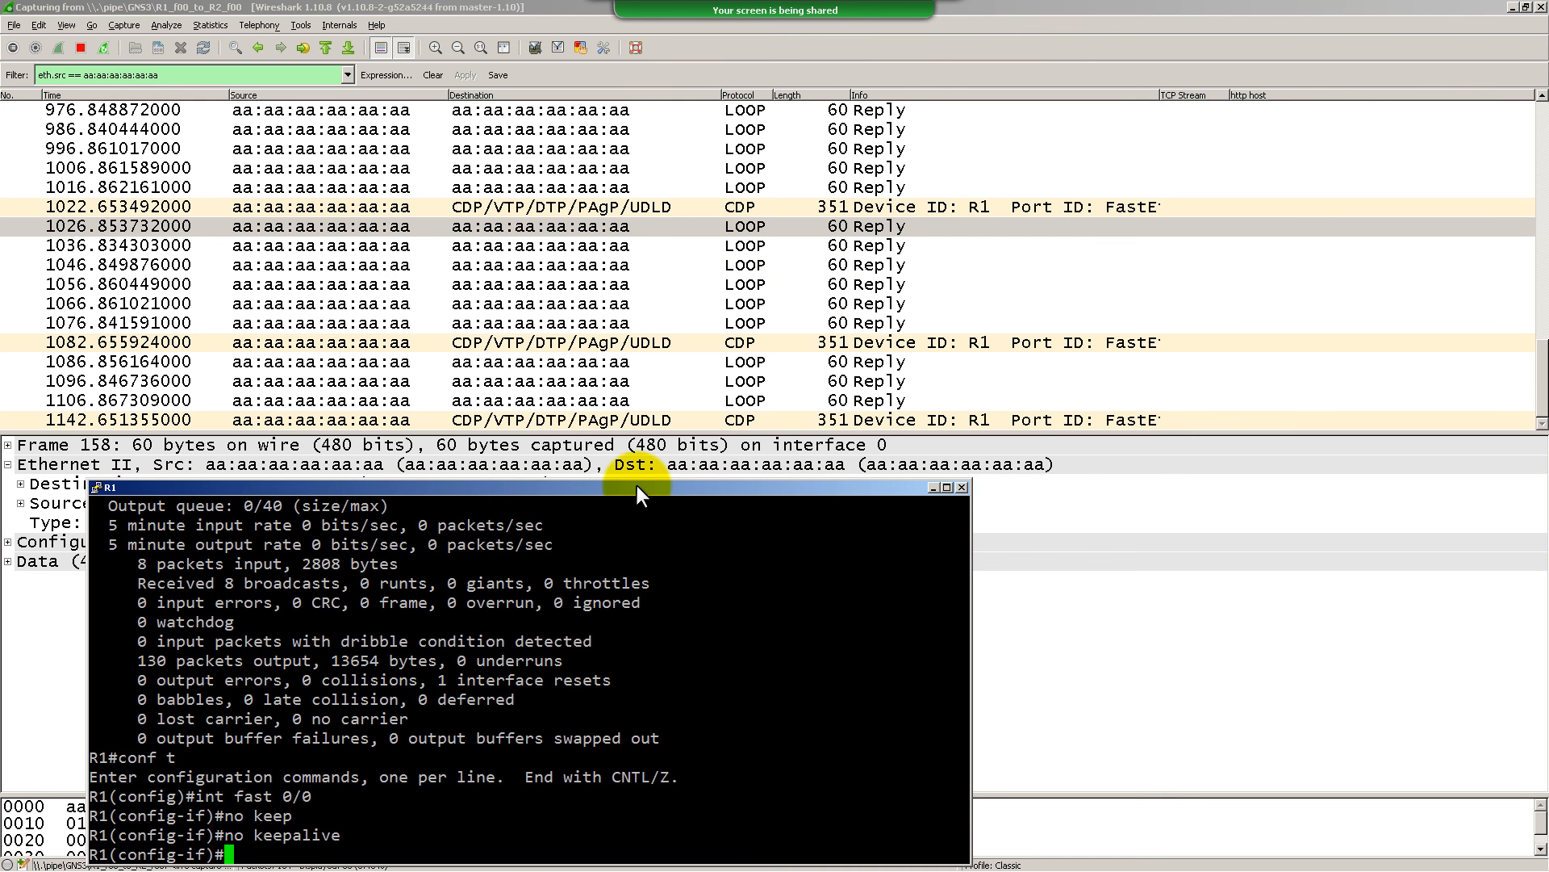
Check the keepalive command's options and set R1's FastEthernet 0/0 keepalive period to 1 second, keeping the packet list in view
left_click_drag(637, 486, 712, 405)
type("keep")
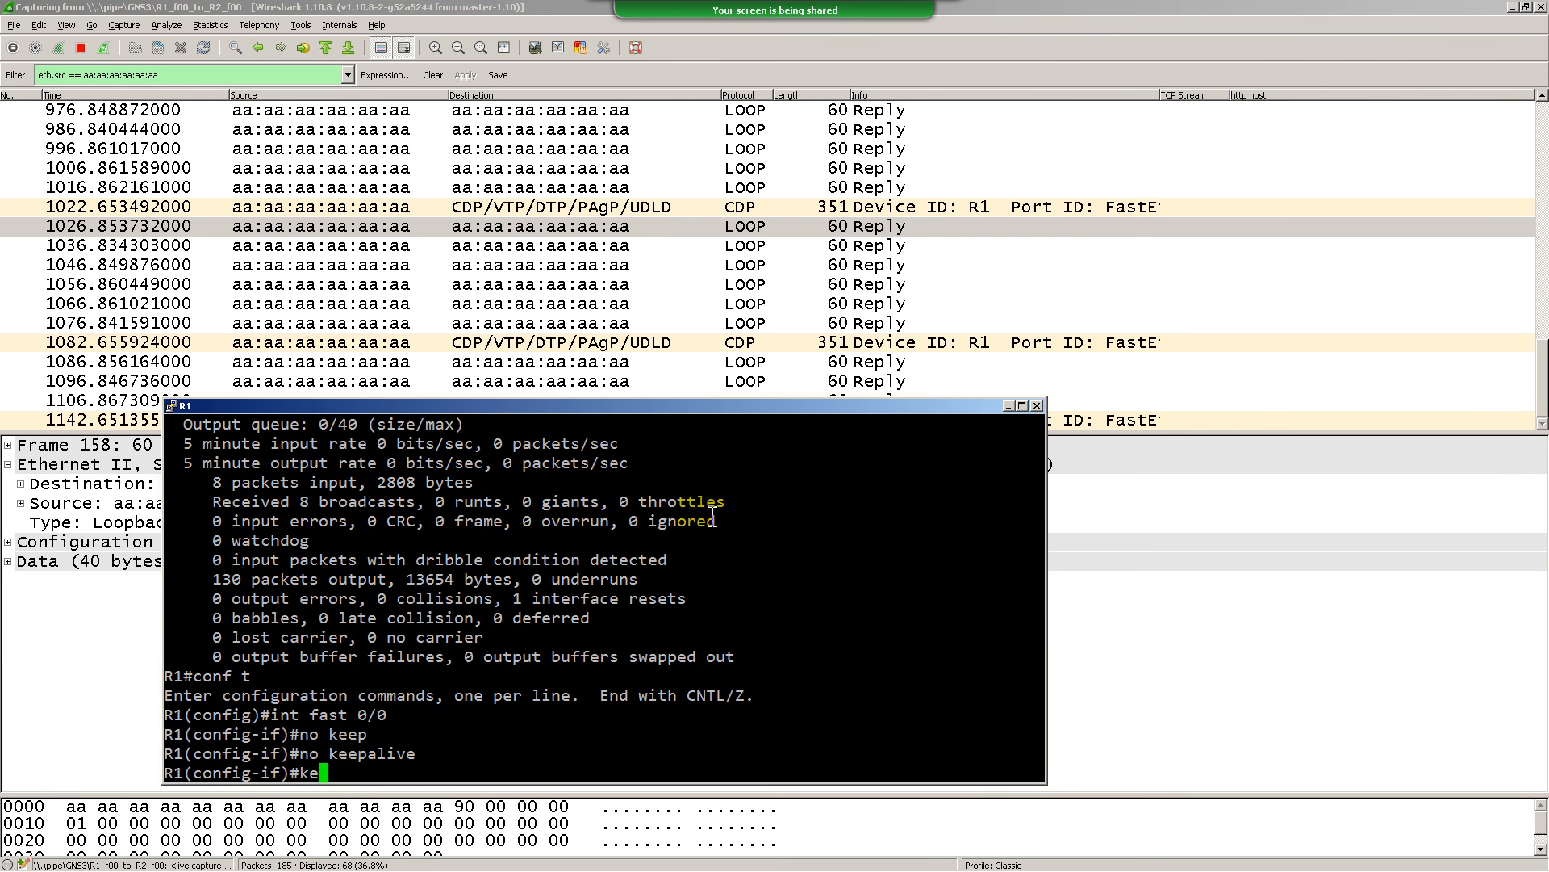
key("Tab")
type("?")
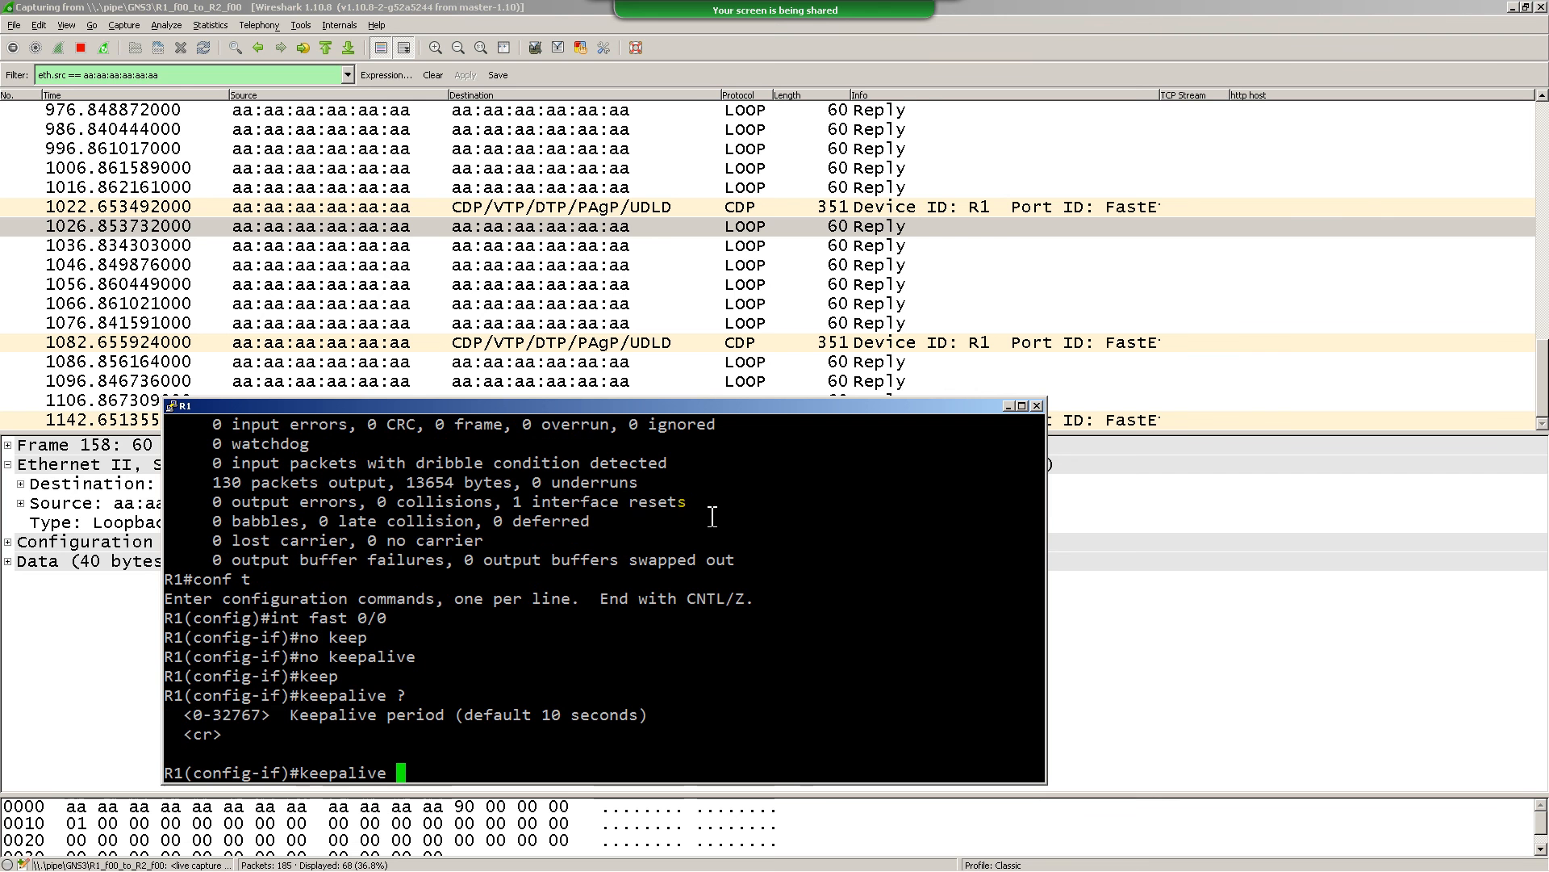
type("1")
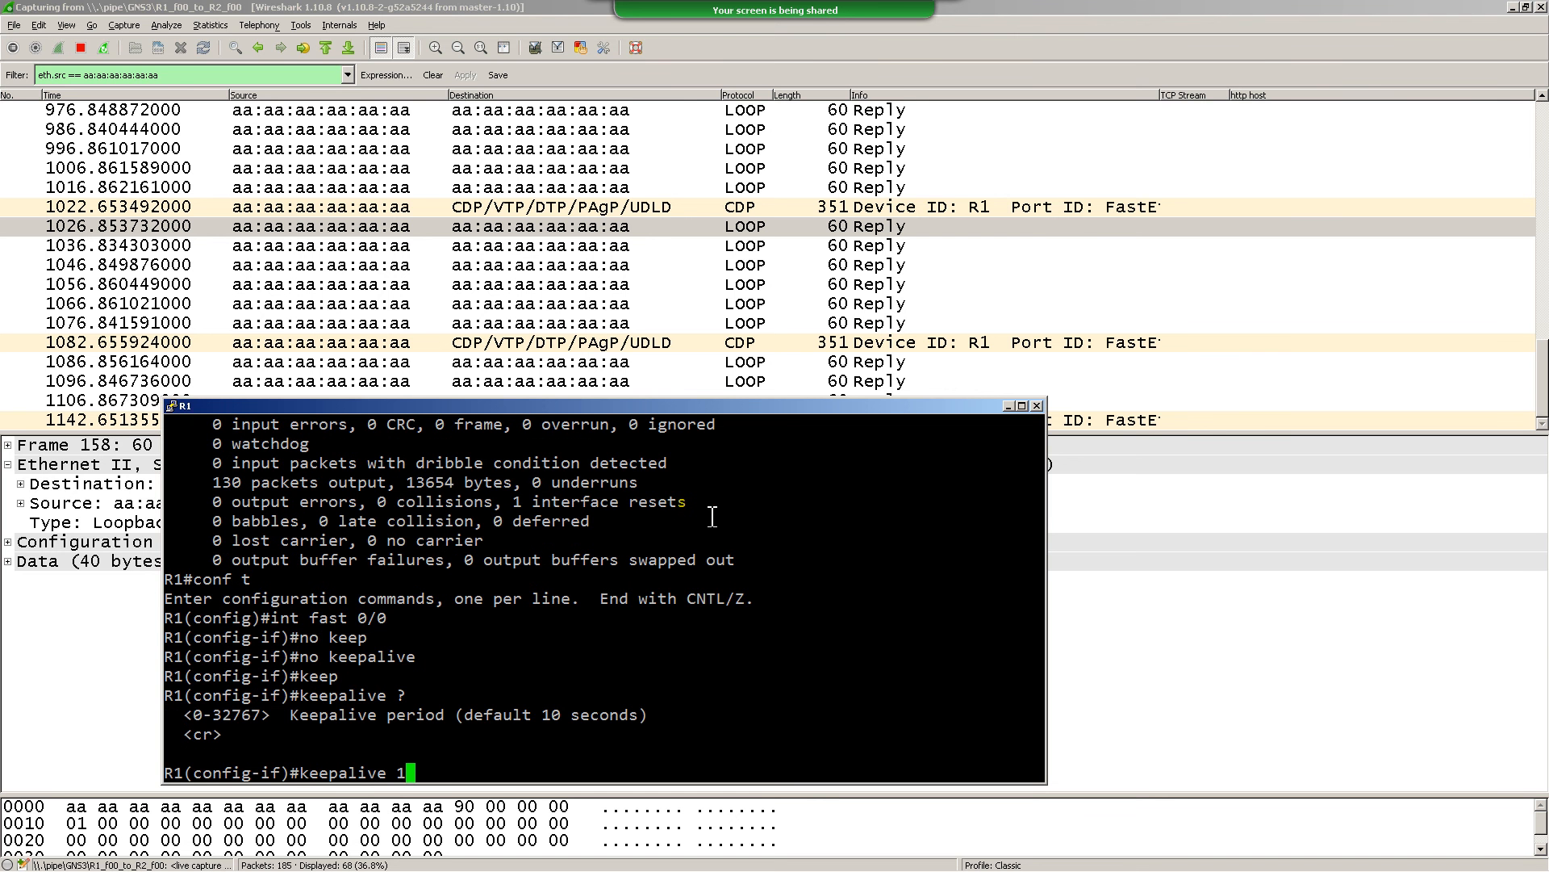
key("Return")
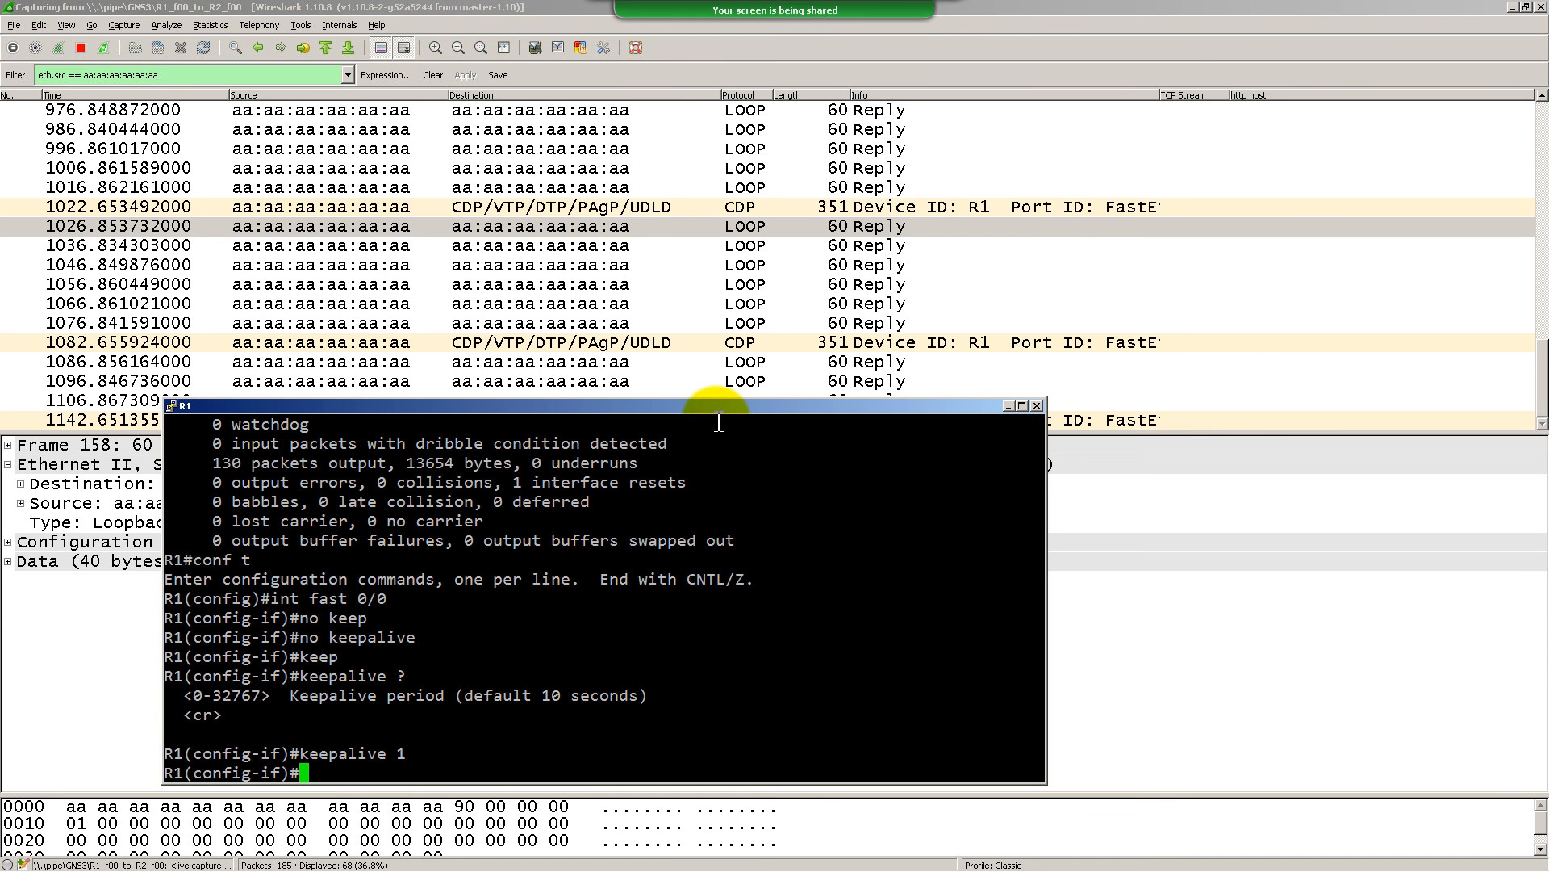
left_click_drag(719, 407, 723, 470)
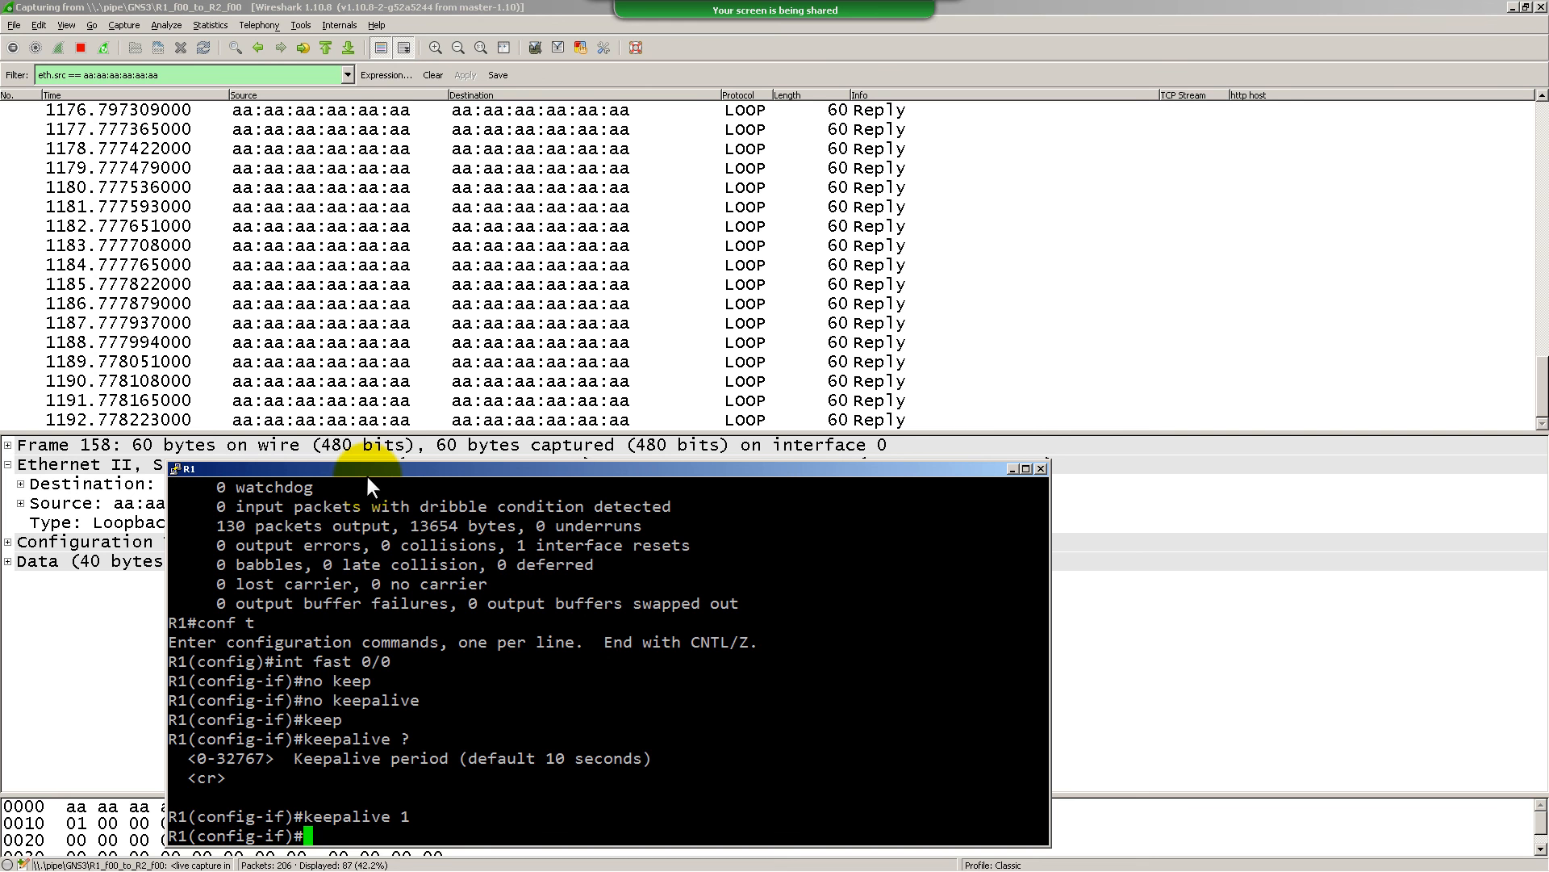
Set the keepalive period on R1's FastEthernet 0/0 to 10 seconds and review the earlier console output
type("t..")
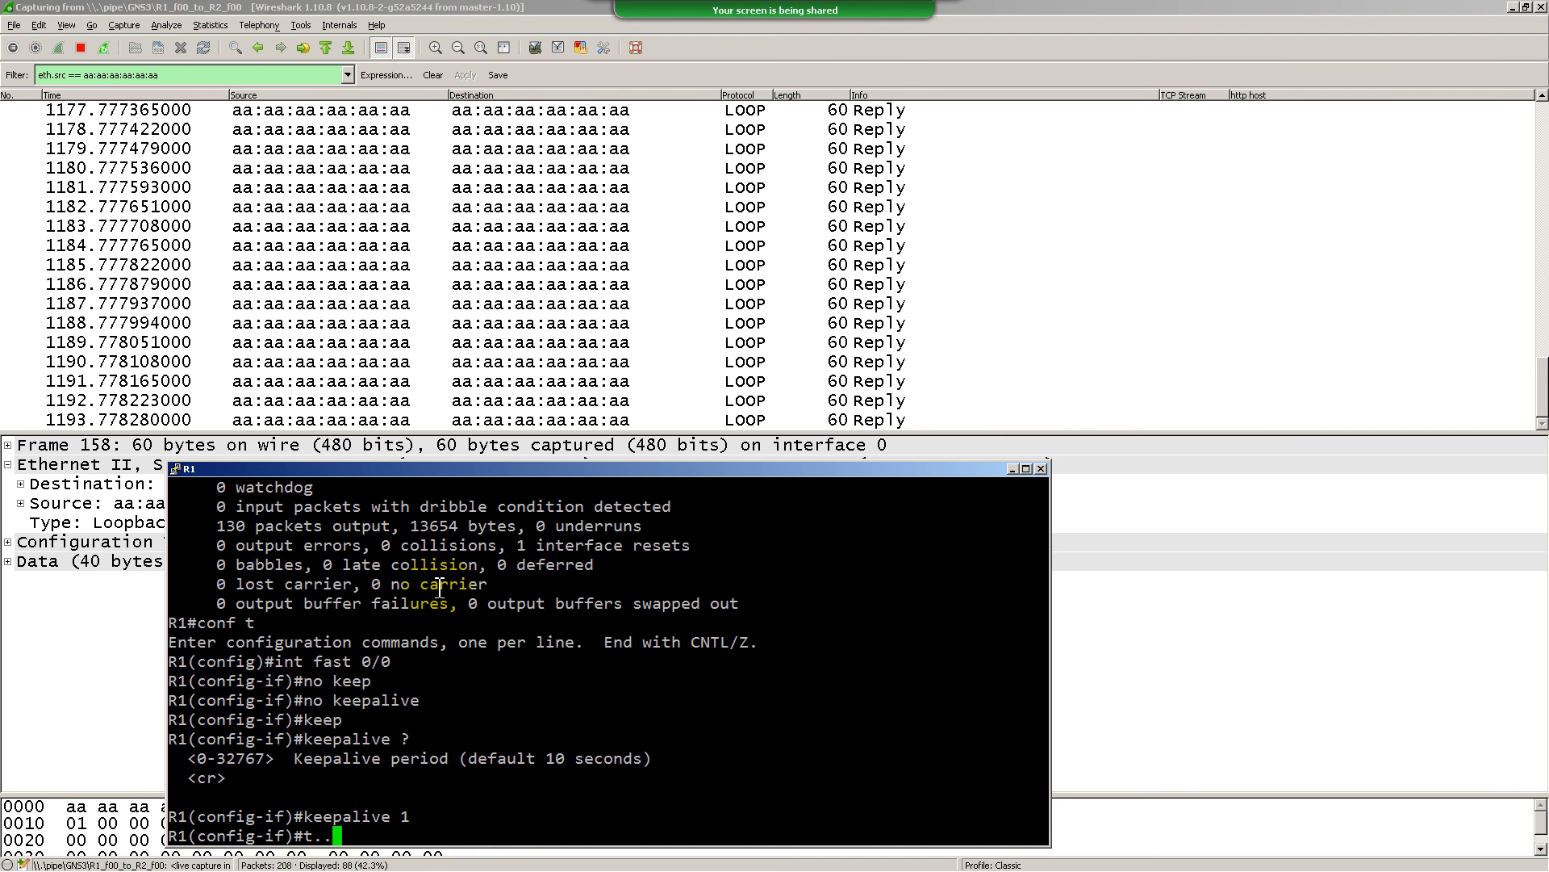
key("BackSpace")
key("BackSpace")
key("BackSpace")
type("keepalive")
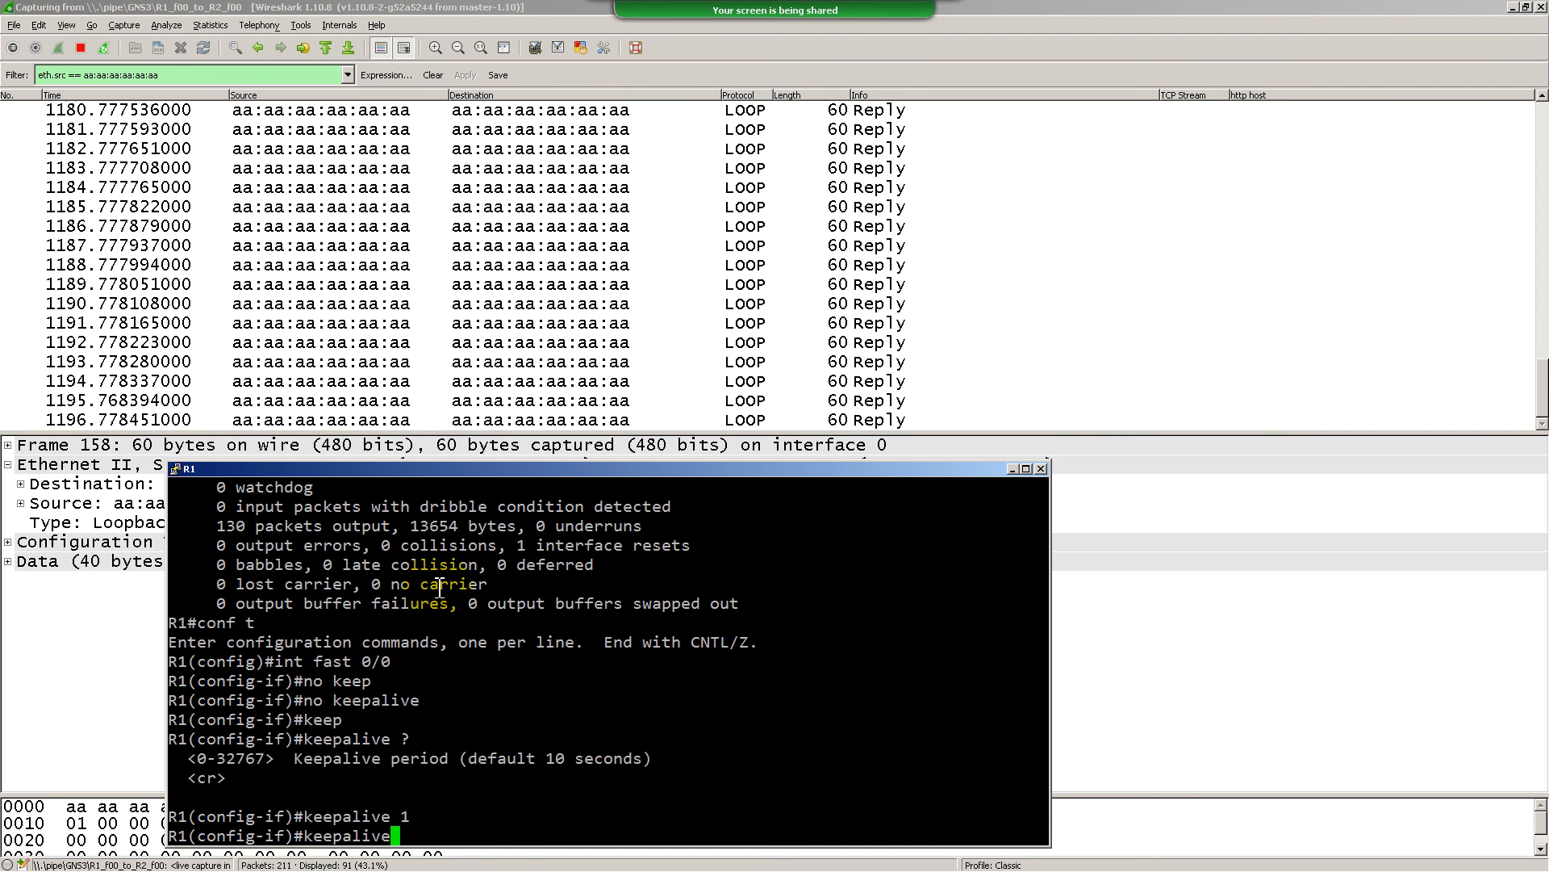
type(" 10")
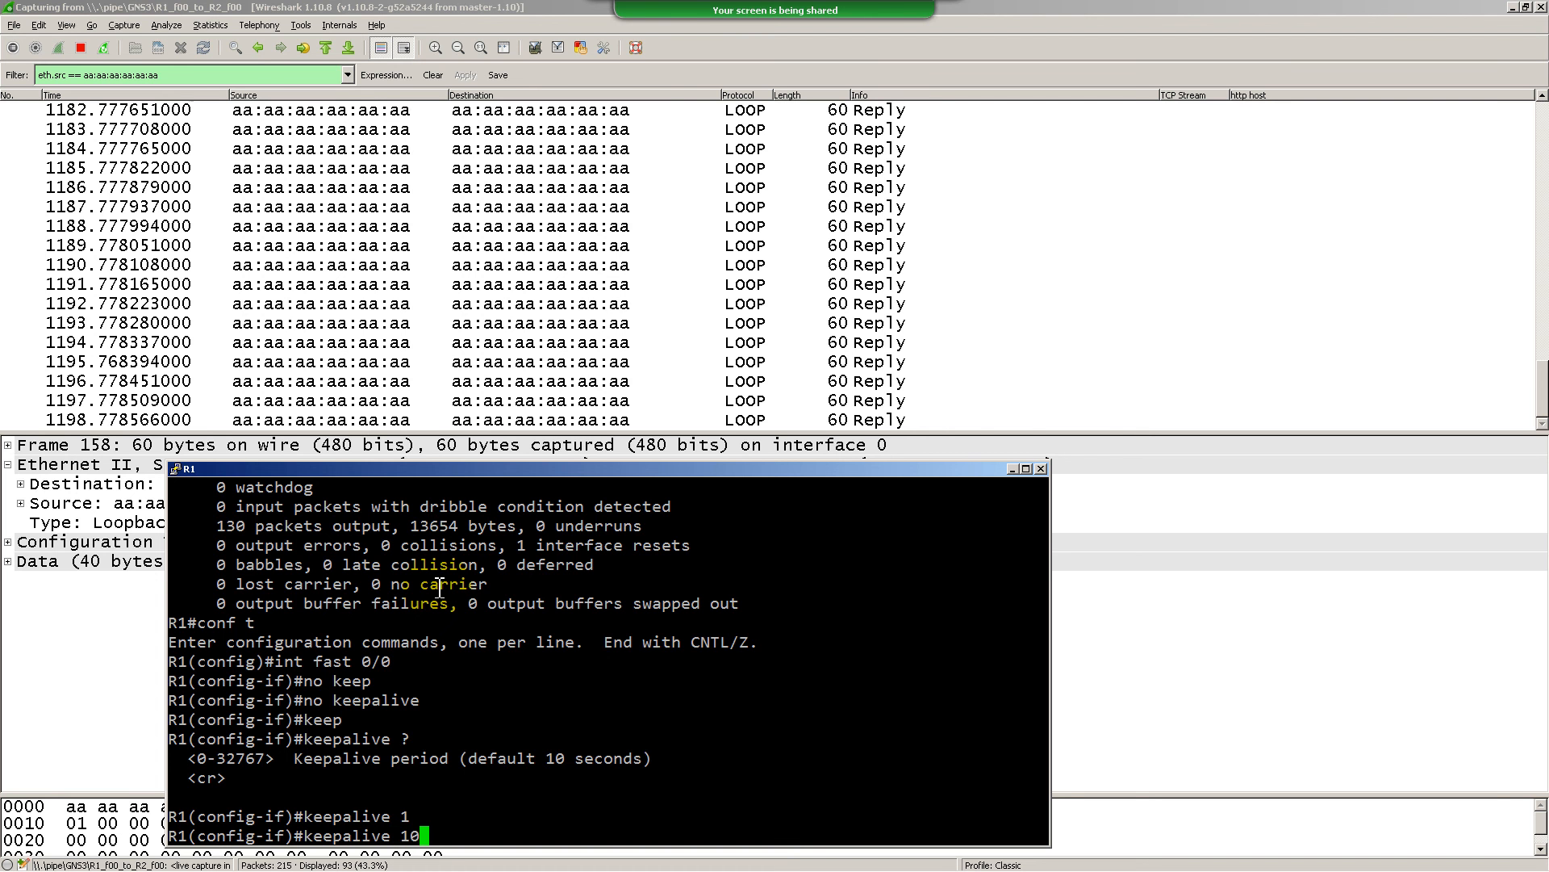
key("Return")
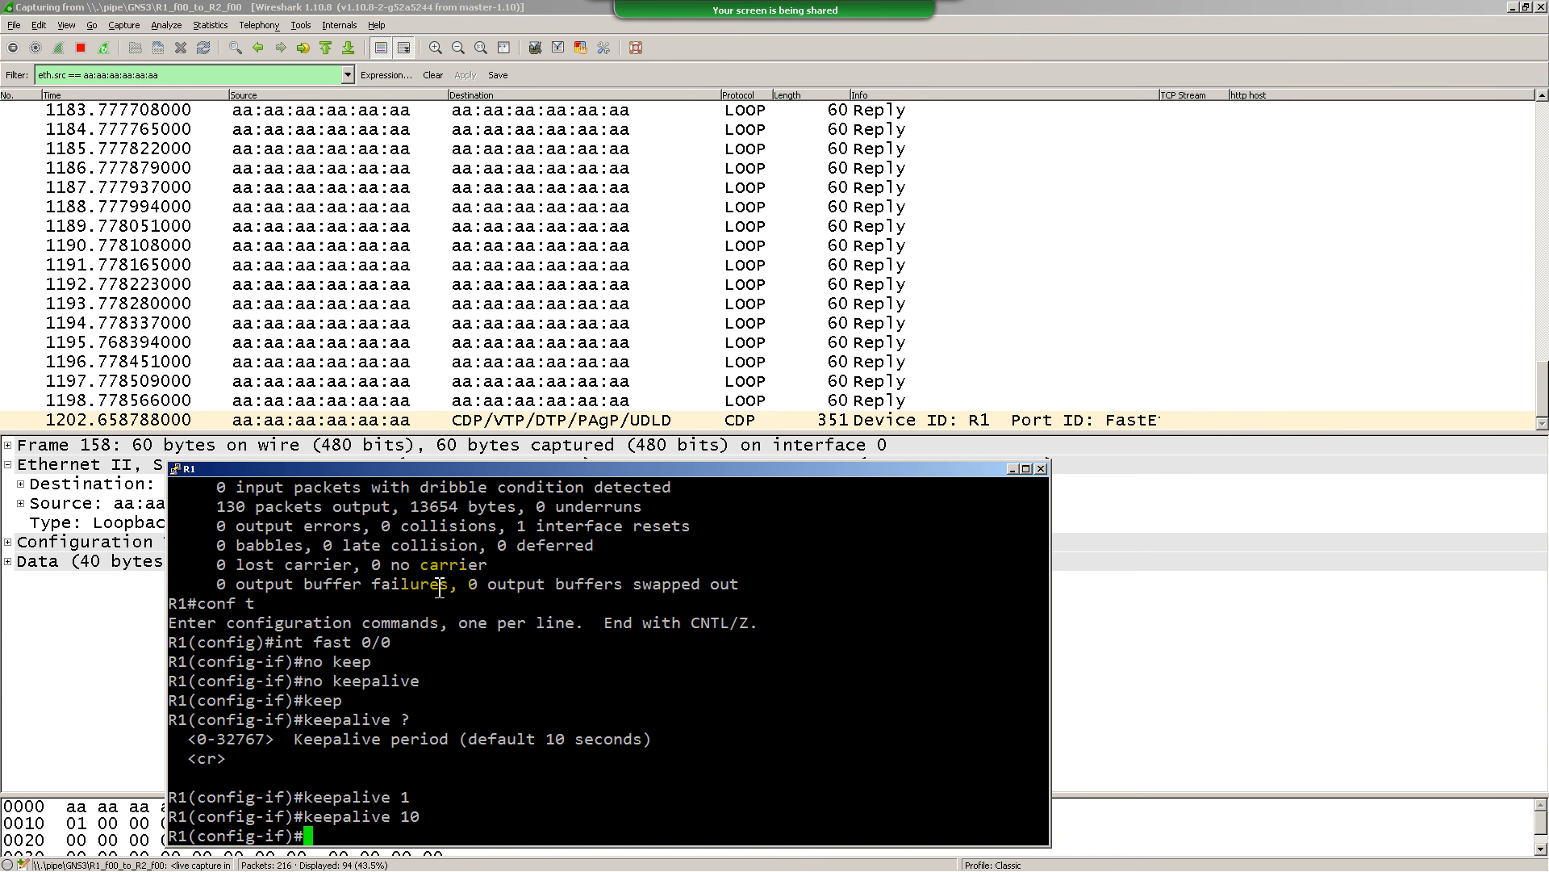
scroll(484, 486, "up", 6)
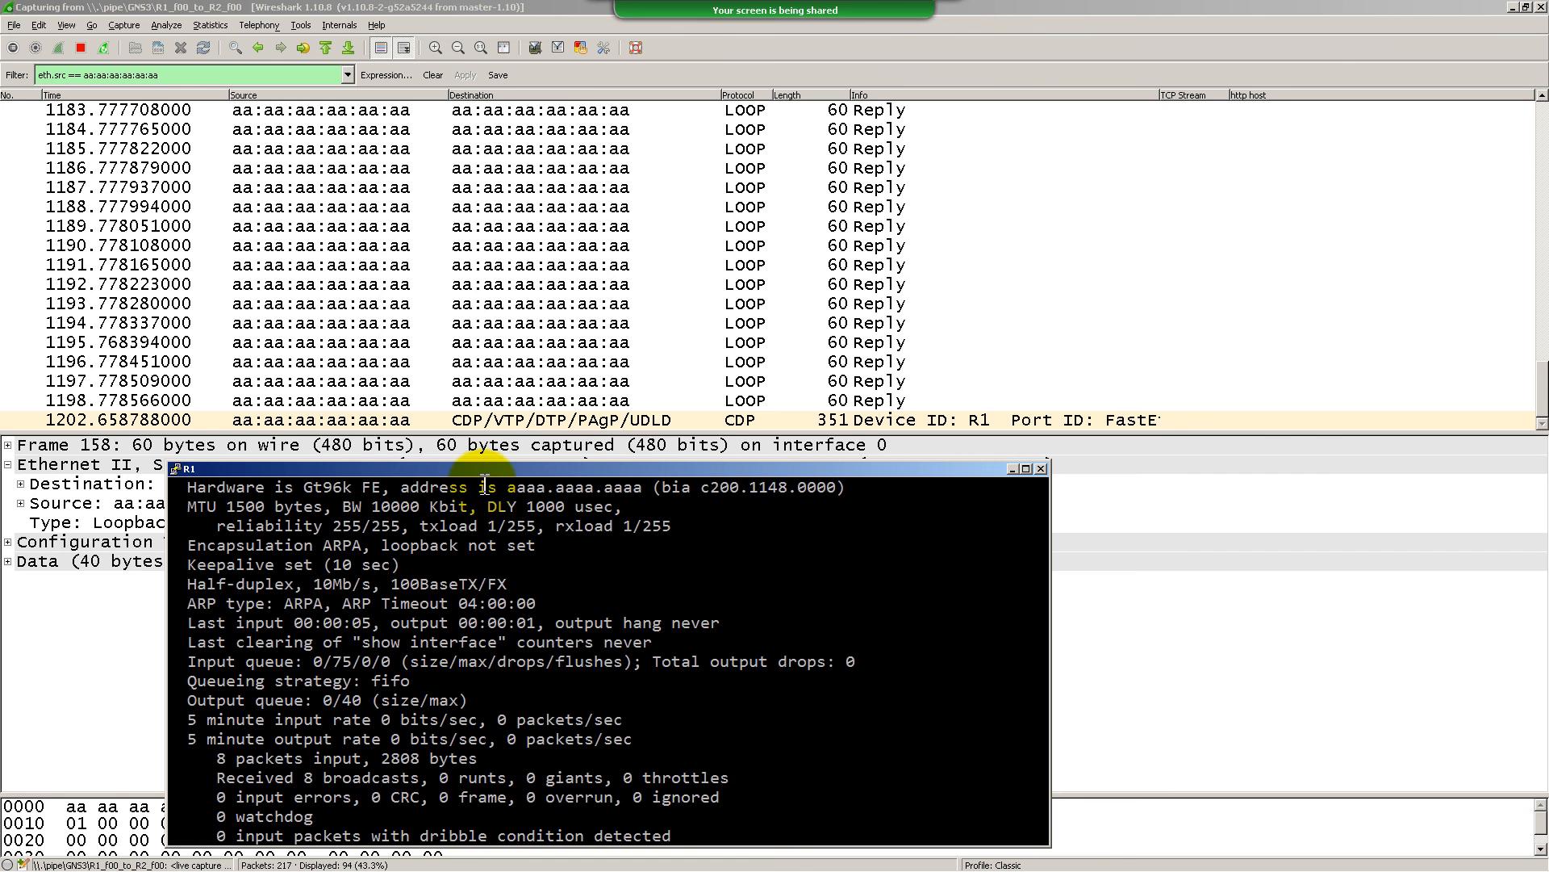
scroll(484, 487, "down", 6)
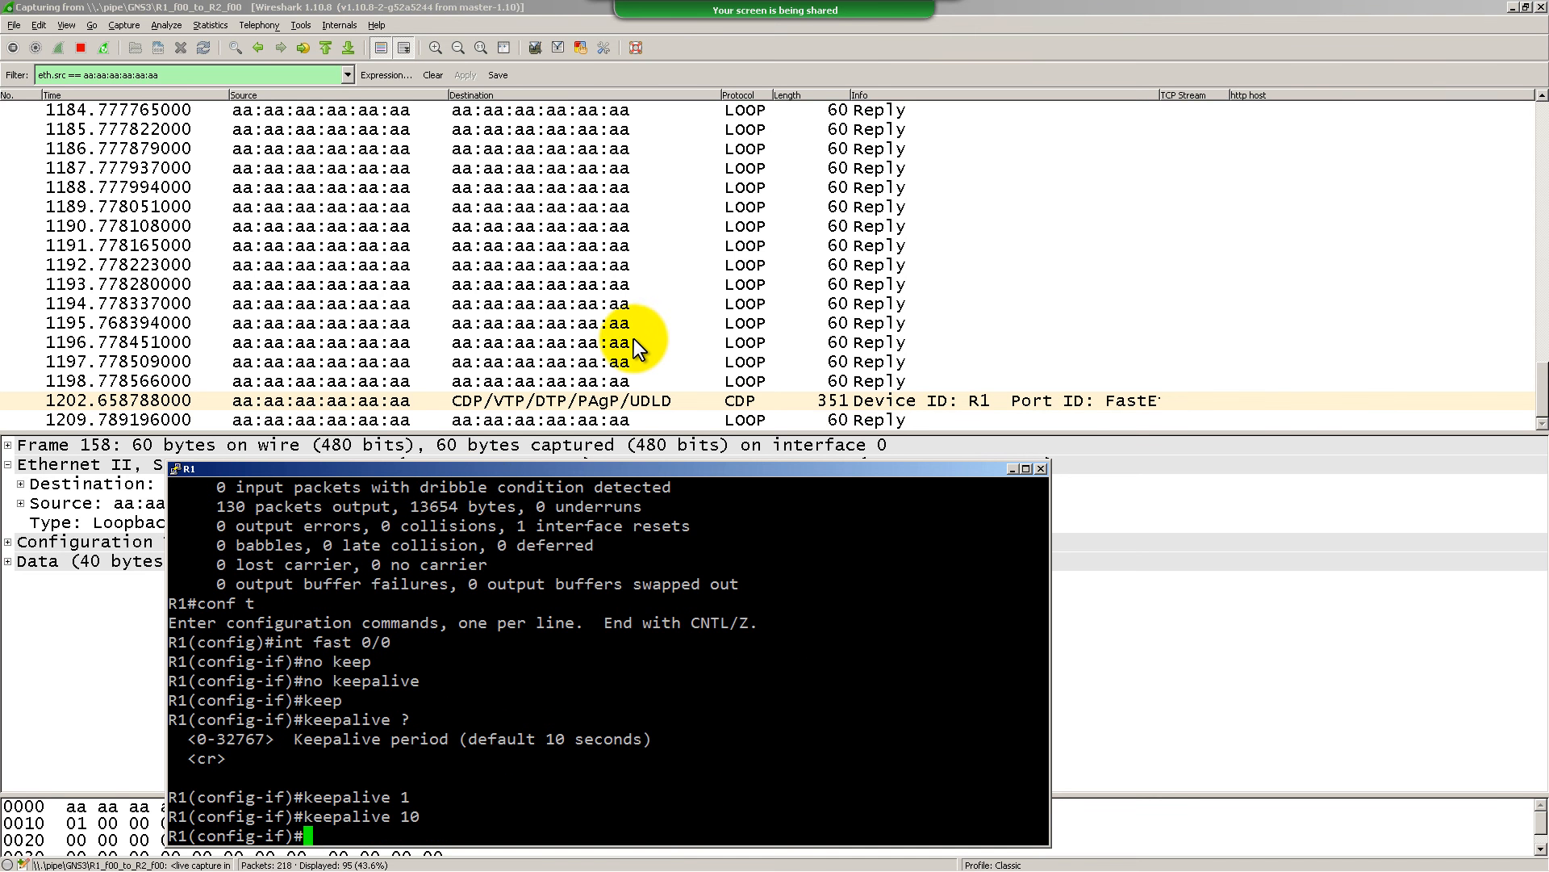
Switch to the Wireshark Wednesdays #2 notes in Chrome, review the Keepalives and MAC Addresses tasks, and return to the R1 console
key("alt+Tab")
key("alt+Tab")
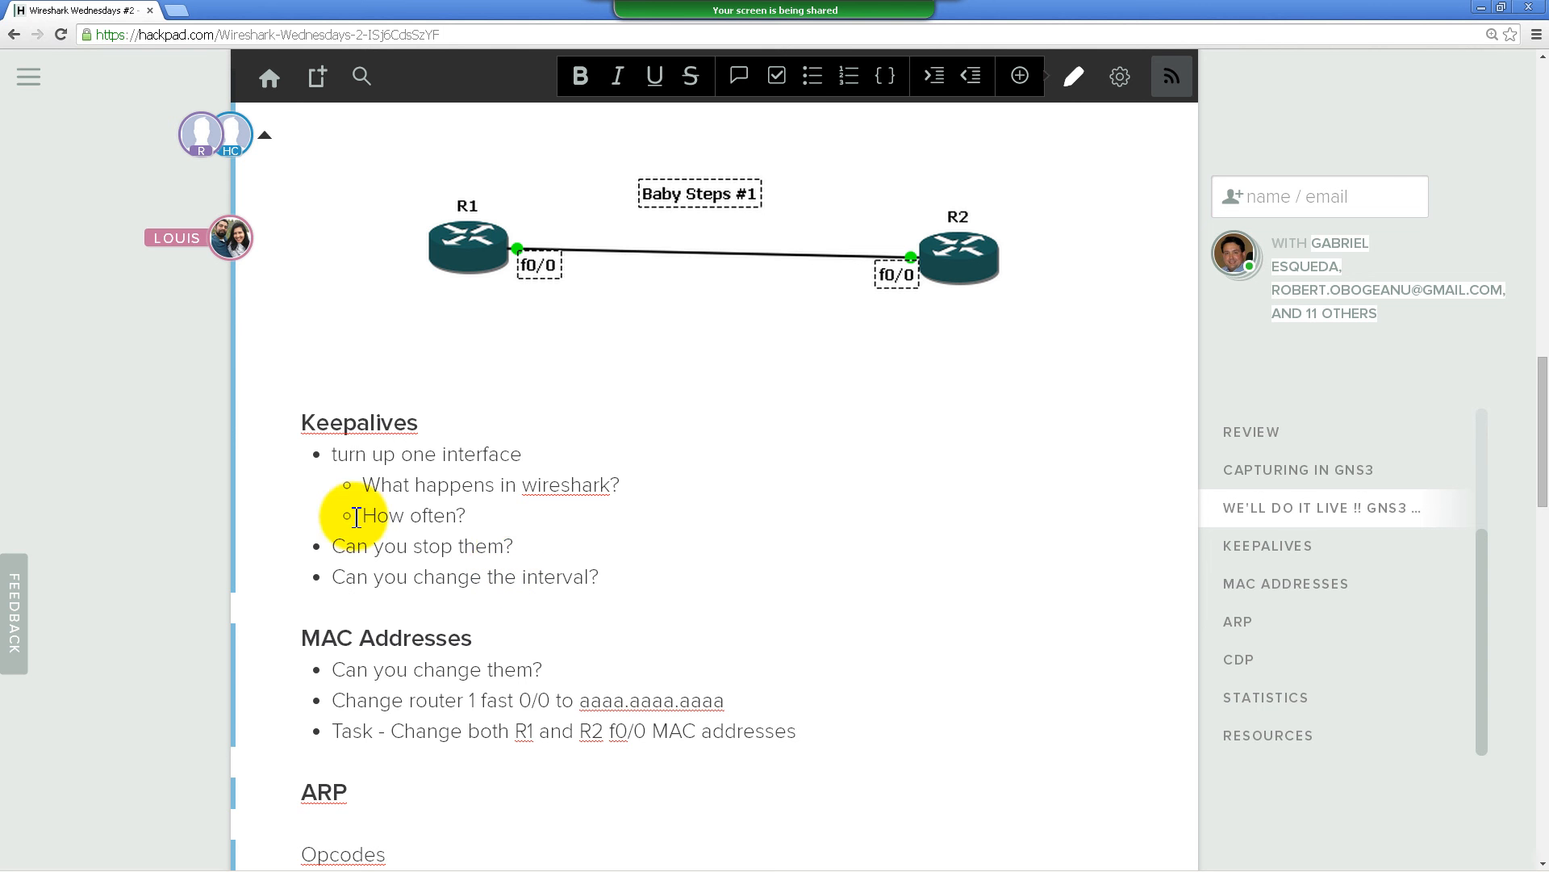
left_click_drag(356, 517, 482, 526)
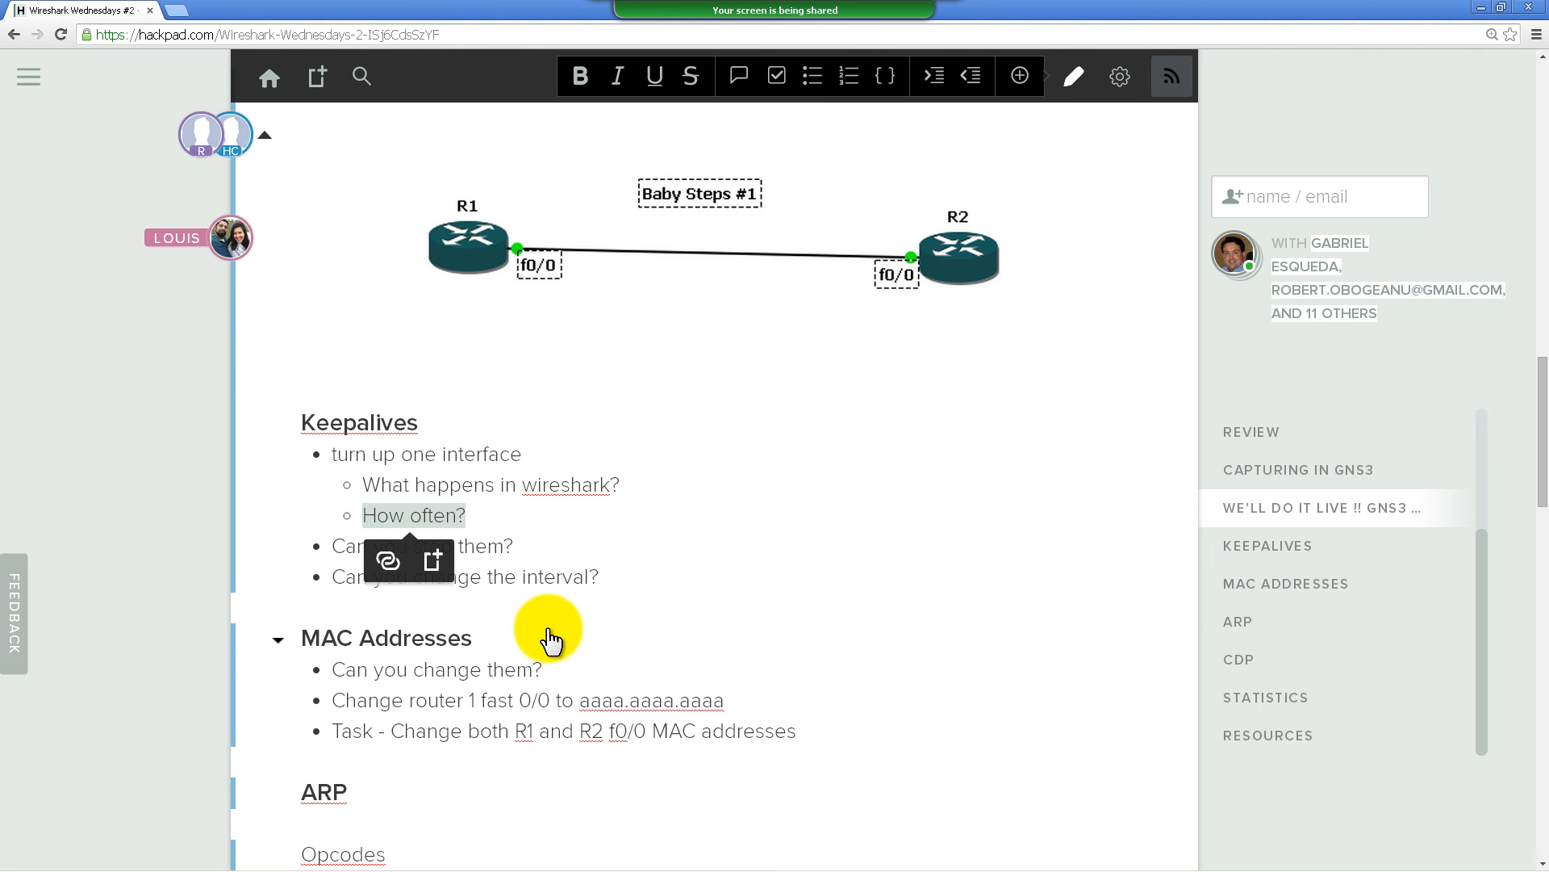
left_click(326, 548)
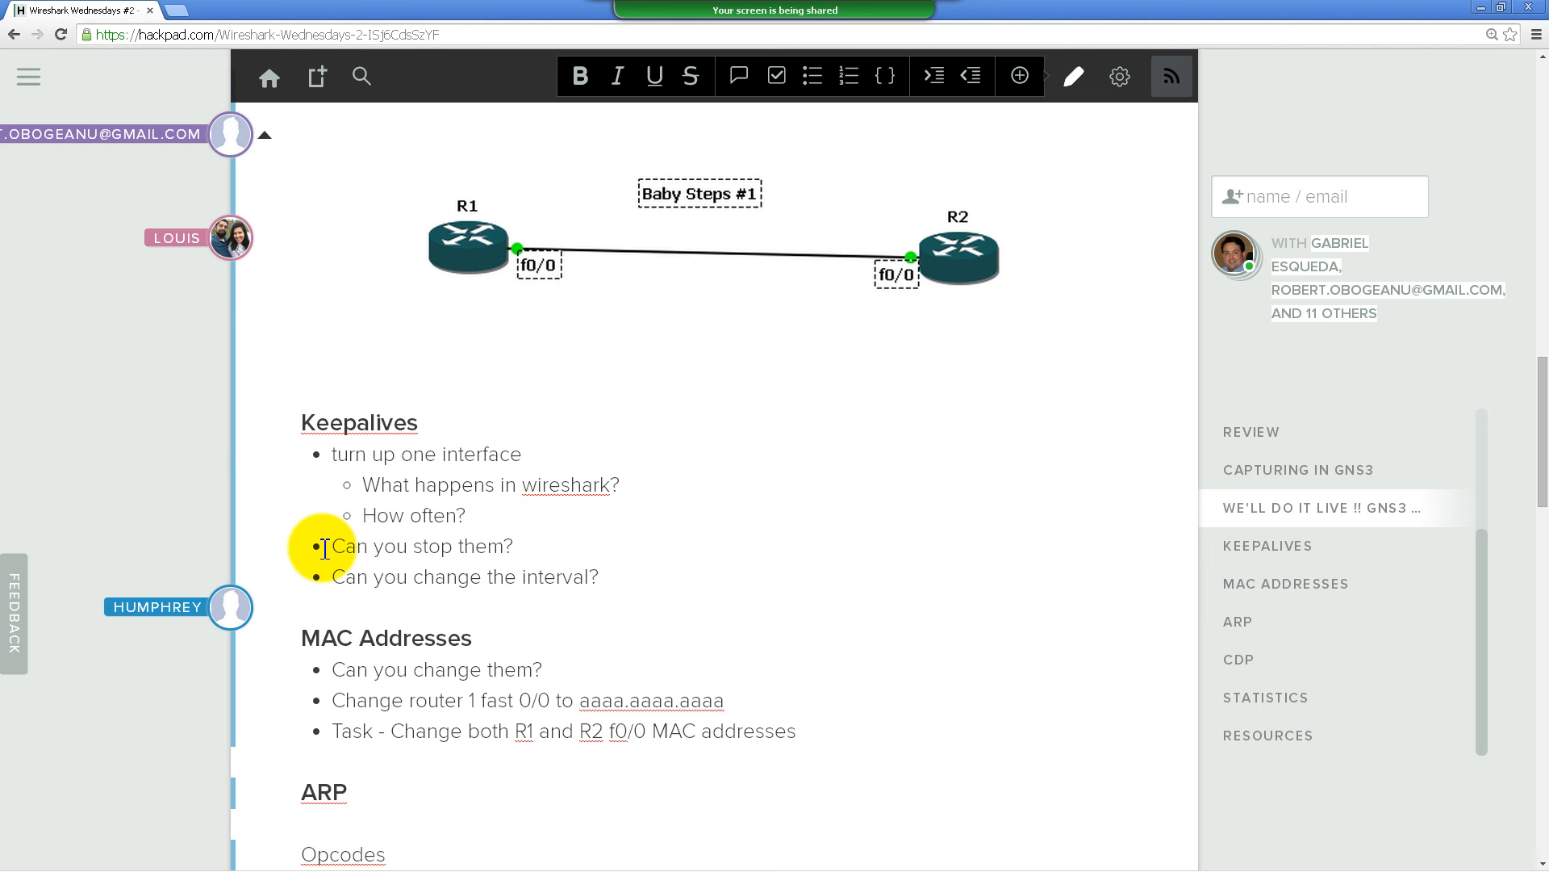
left_click(537, 604)
scroll(537, 603, "down", 2)
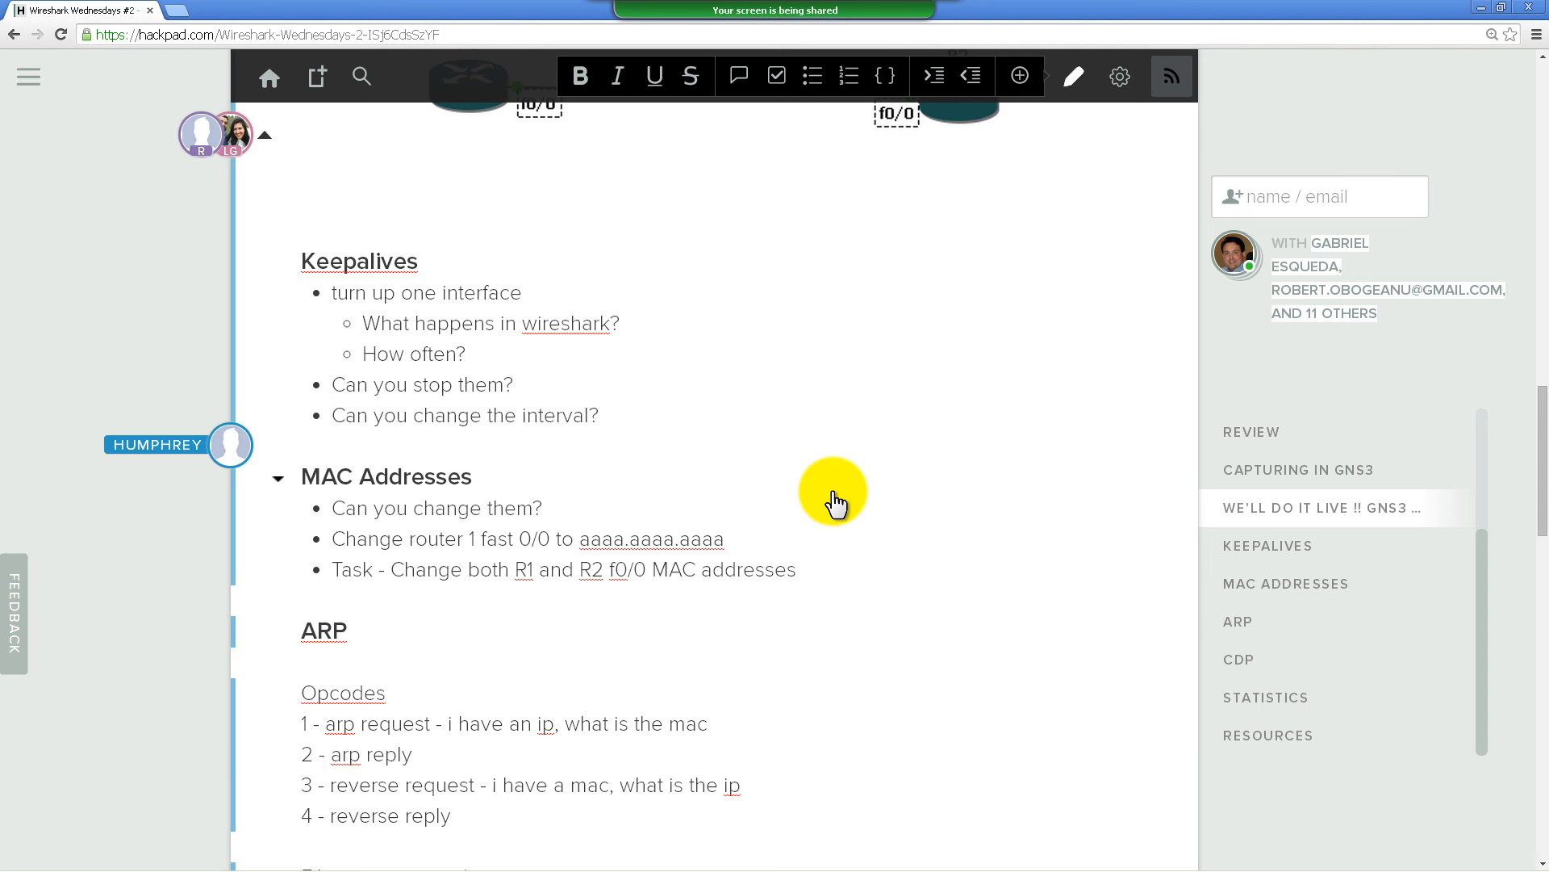
key("alt+Tab")
key("alt+Tab")
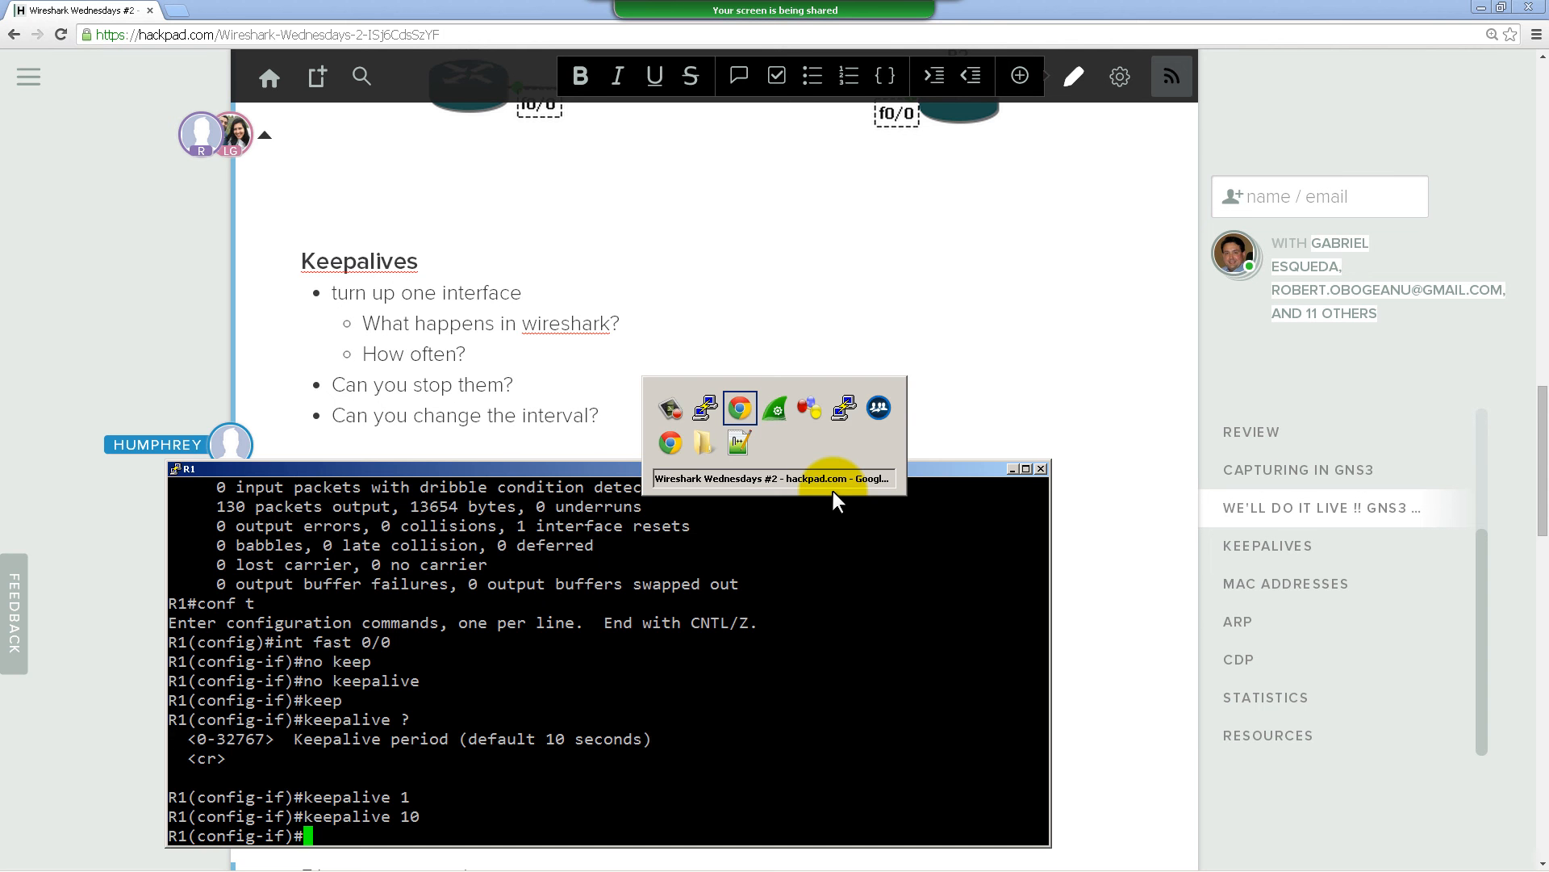
key("alt+Tab")
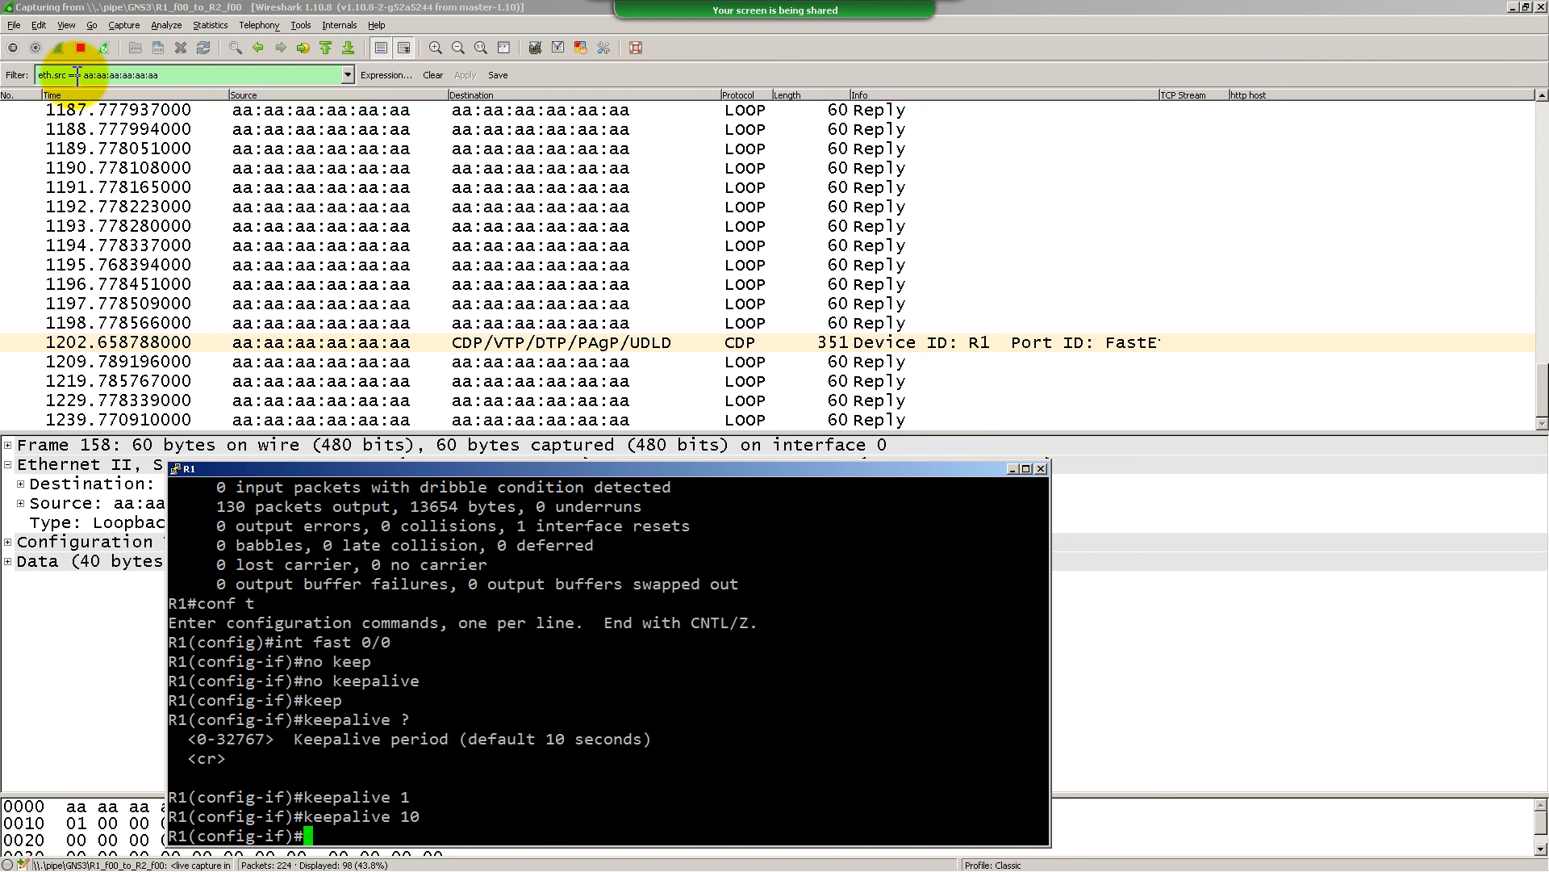
Copy the display filter expression eth.src == aa:aa:aa:aa:aa:aa in Wireshark and clear the filter
left_click(43, 75)
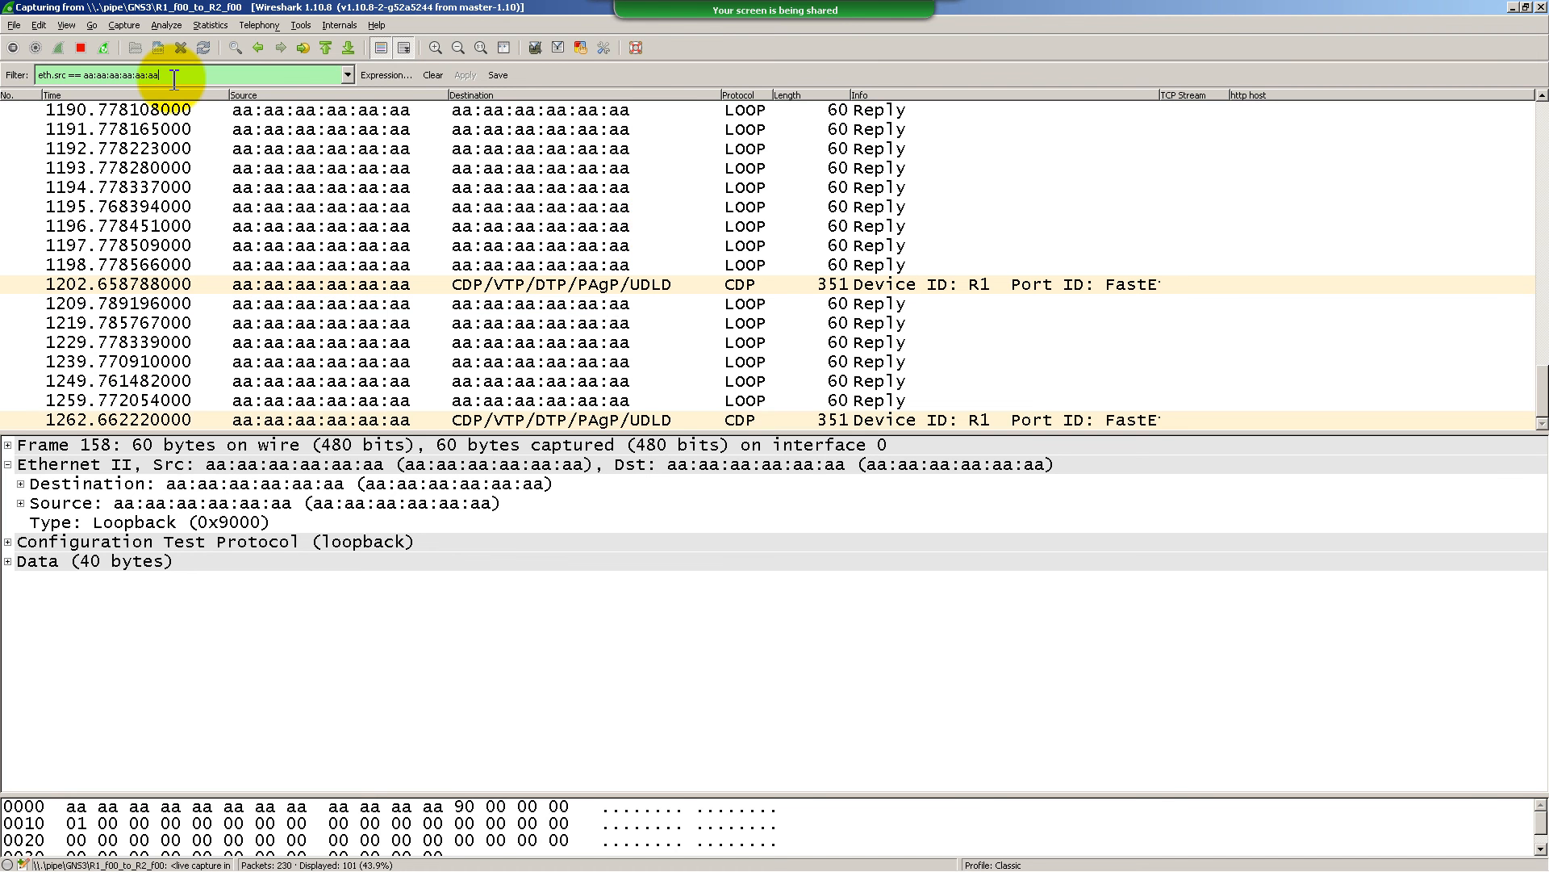
left_click_drag(175, 78, 4, 68)
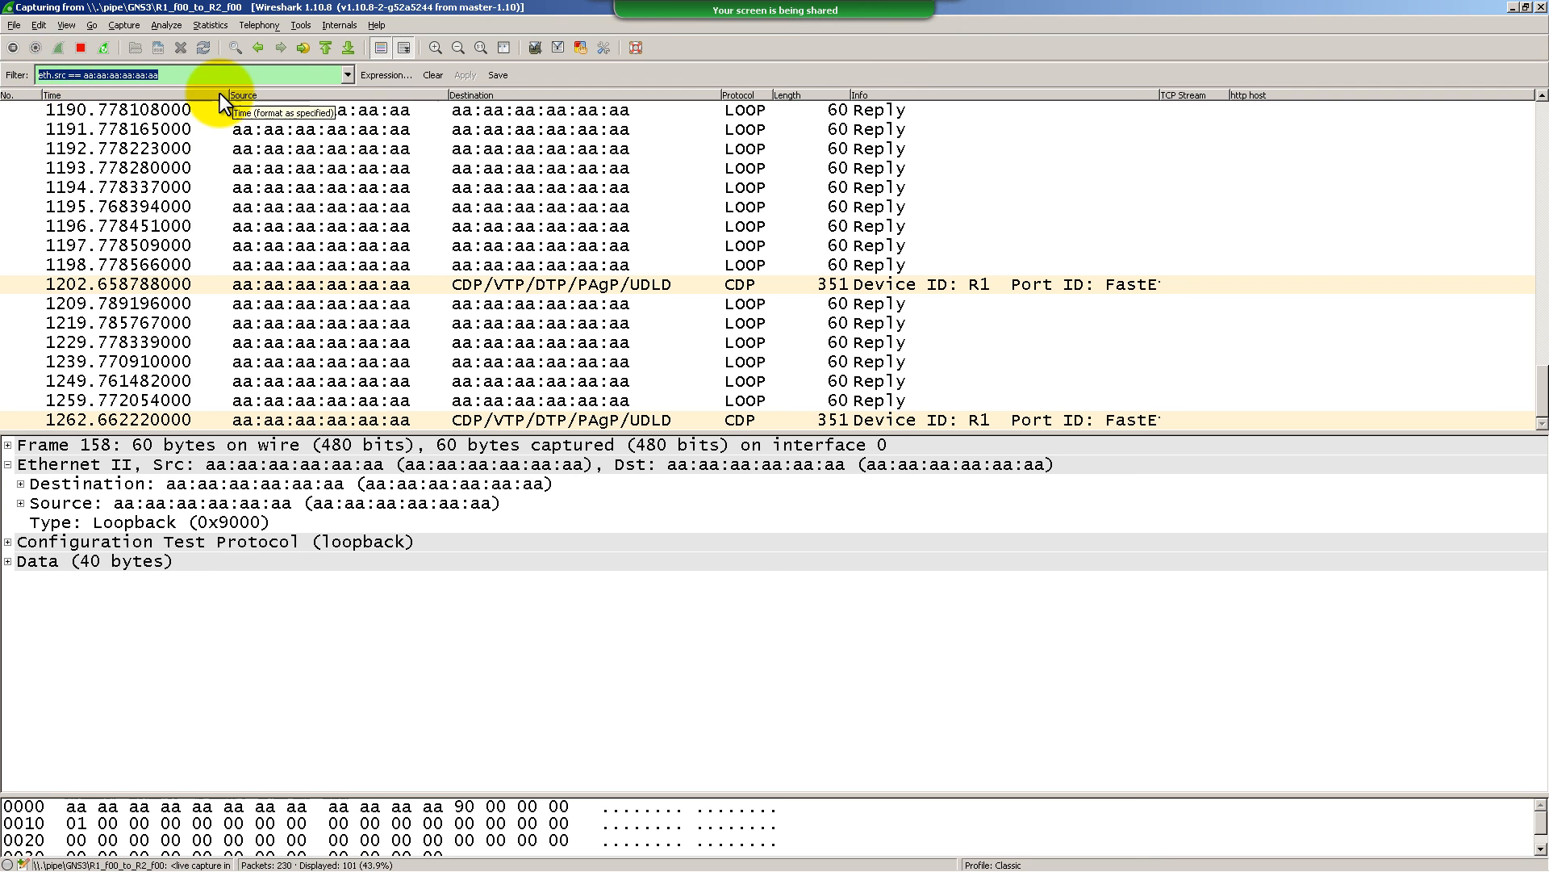
right_click(110, 70)
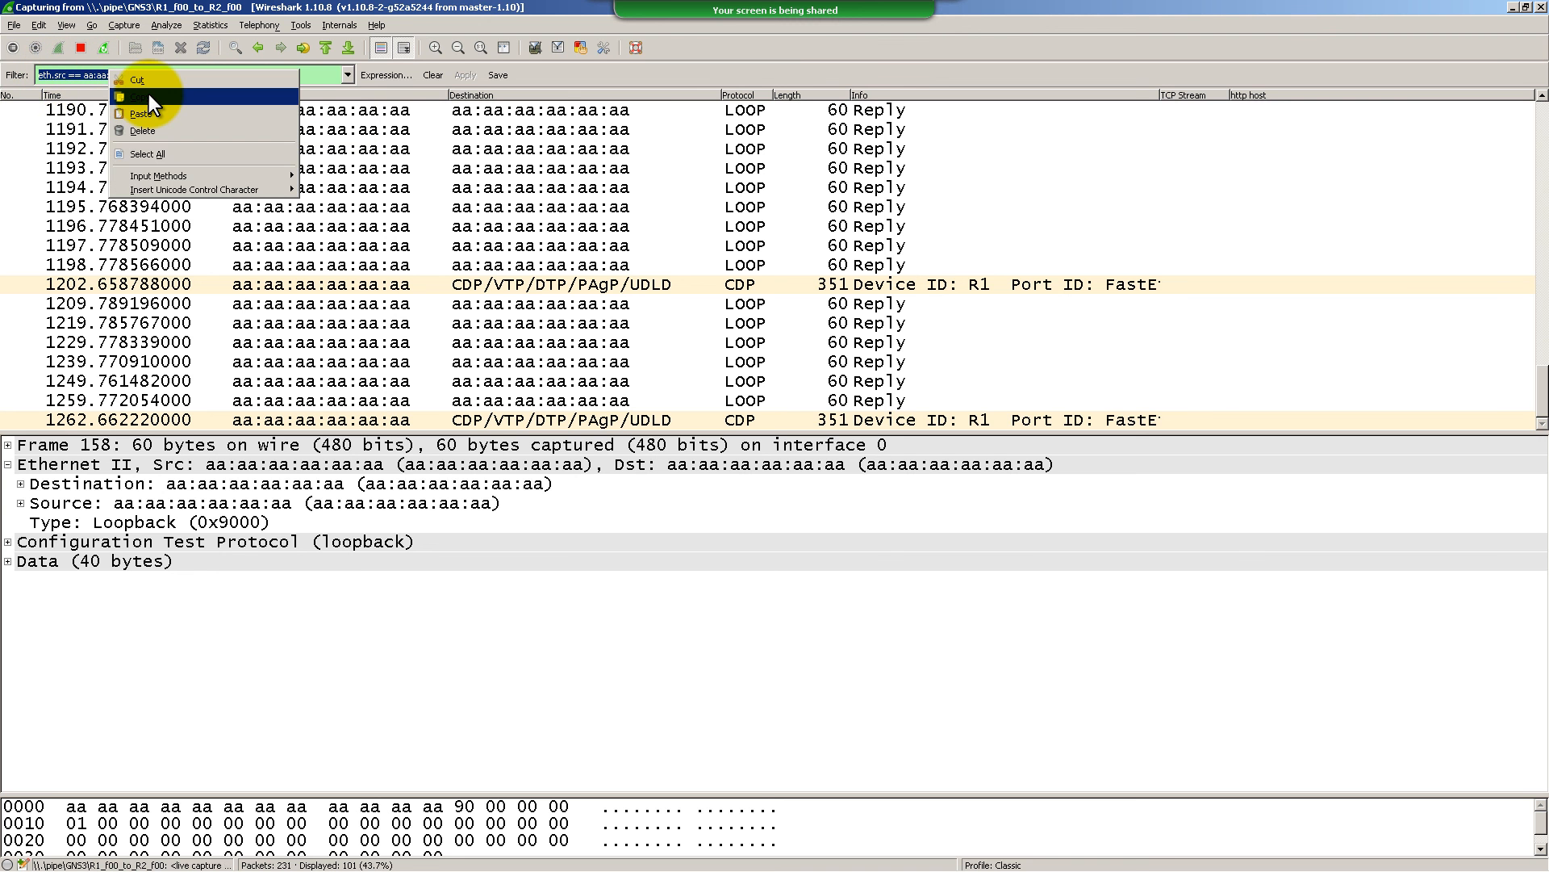
left_click(149, 95)
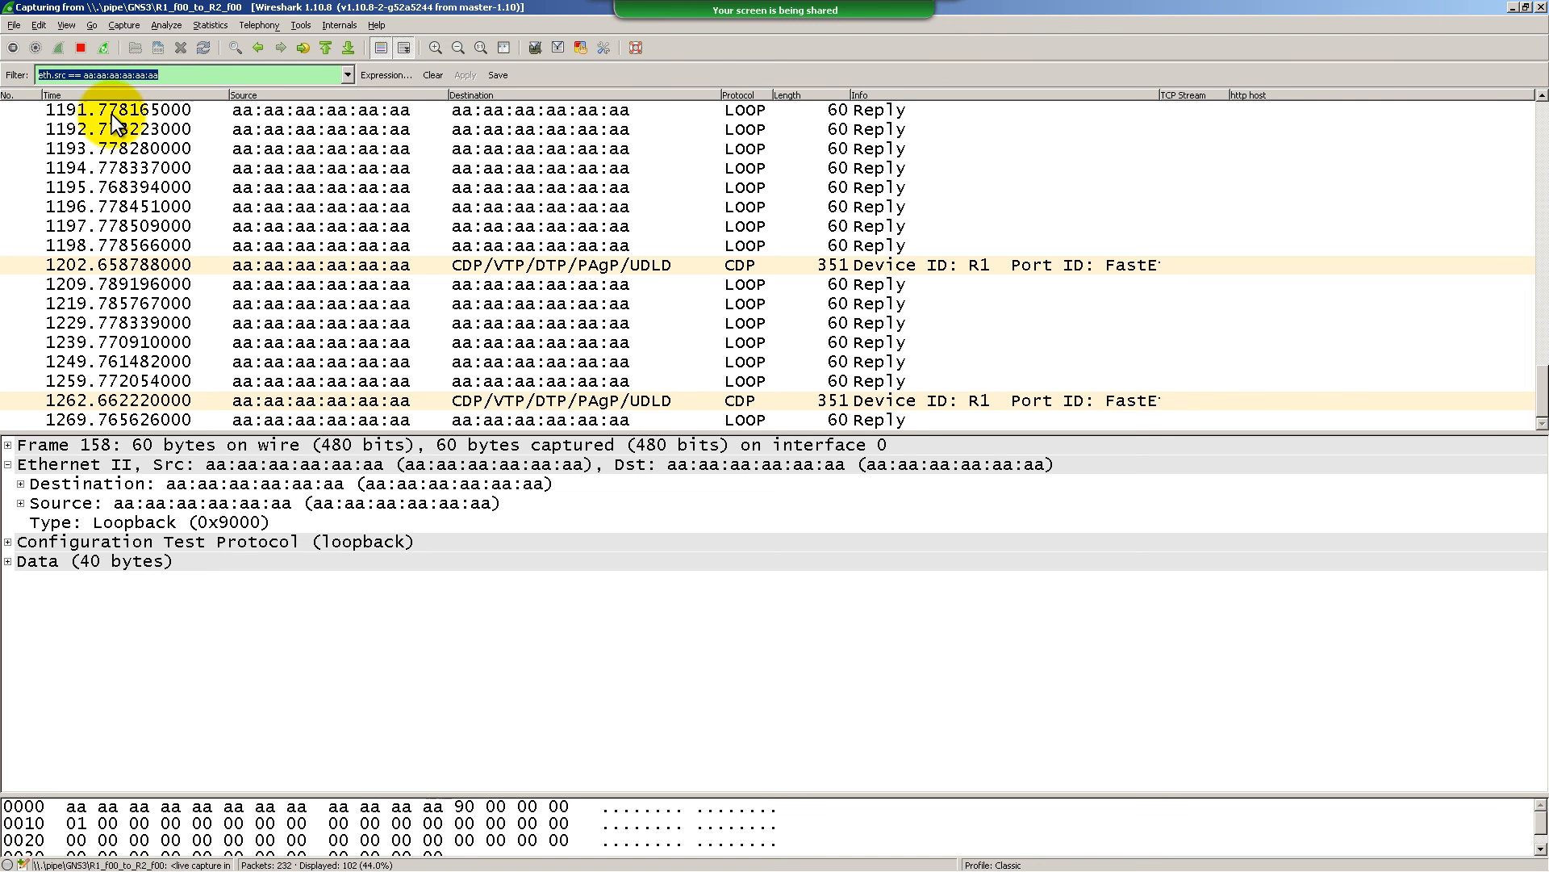
left_click(433, 74)
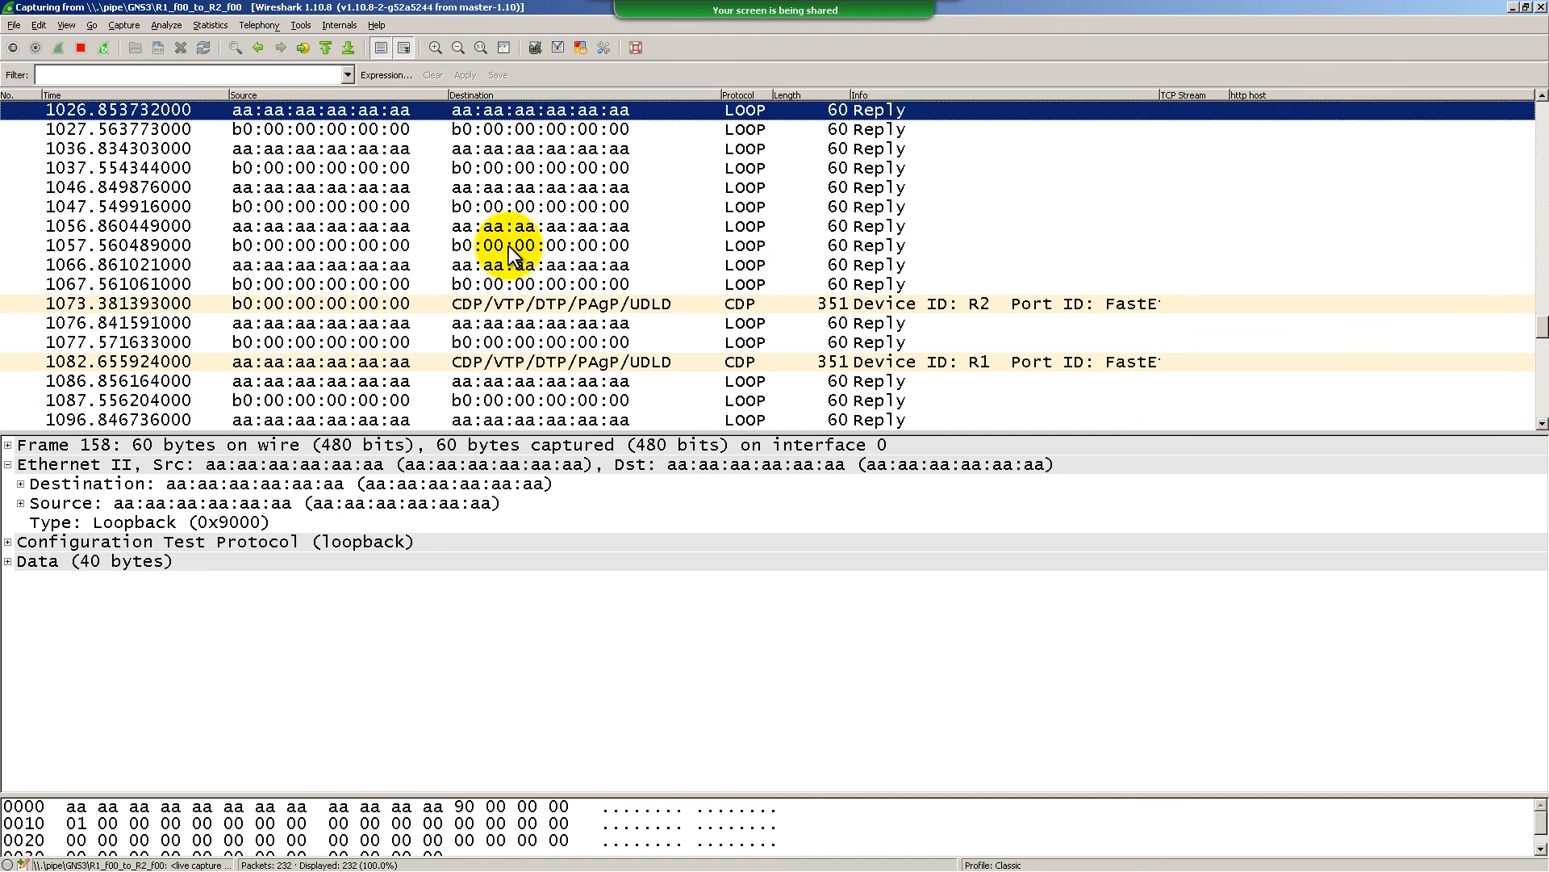
Look through the unfiltered packet list for both routers' frames and auto-fit the width of the No. column
scroll(508, 245, "down", 13)
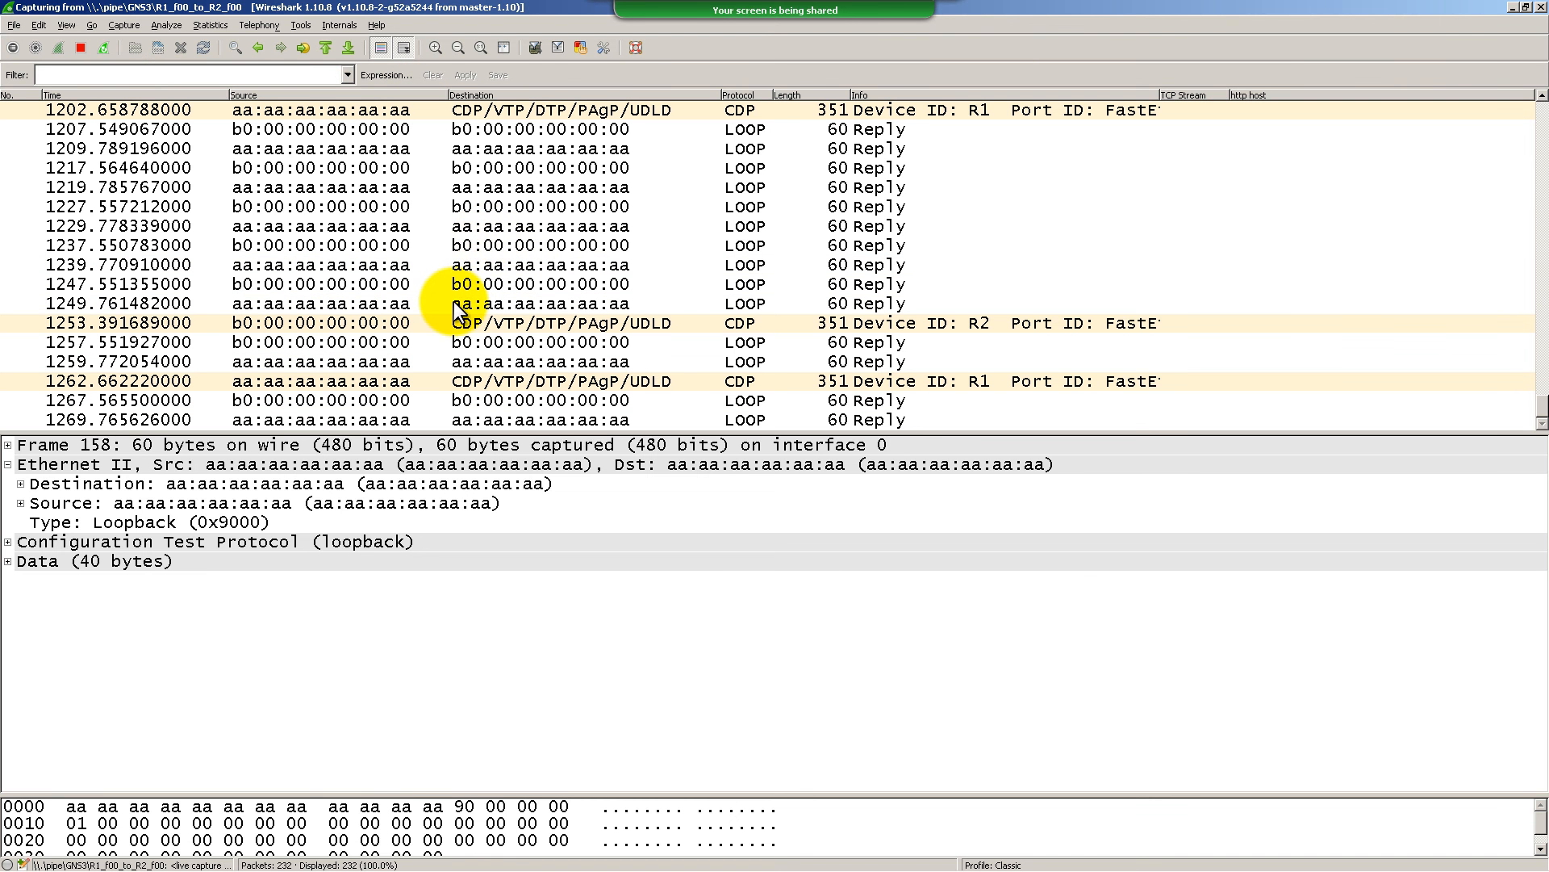
scroll(455, 317, "up", 20)
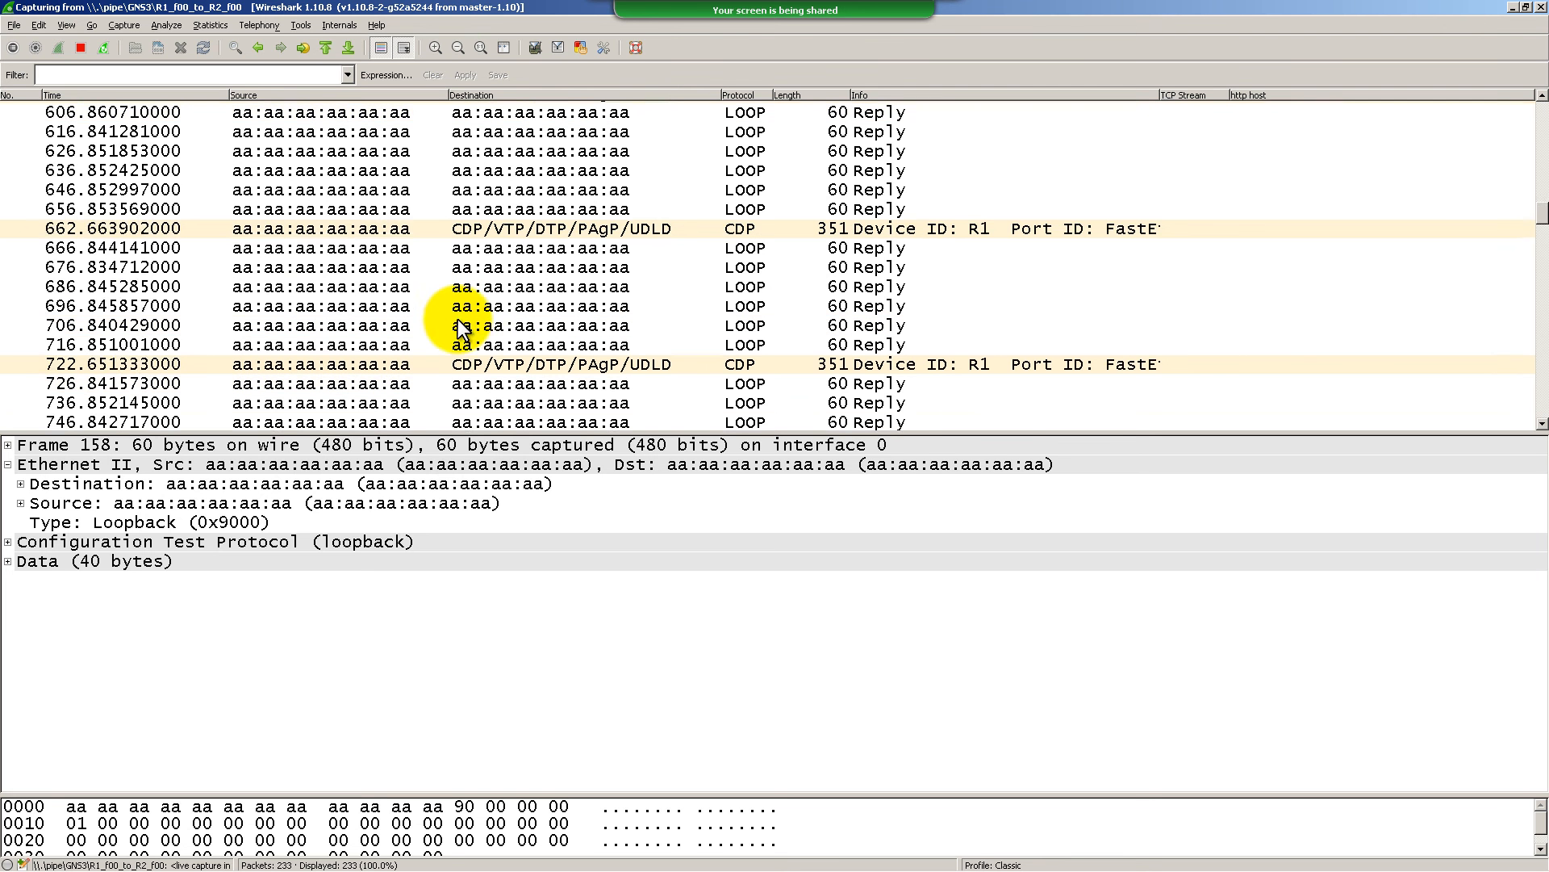
scroll(400, 291, "down", 18)
scroll(400, 290, "up", 10)
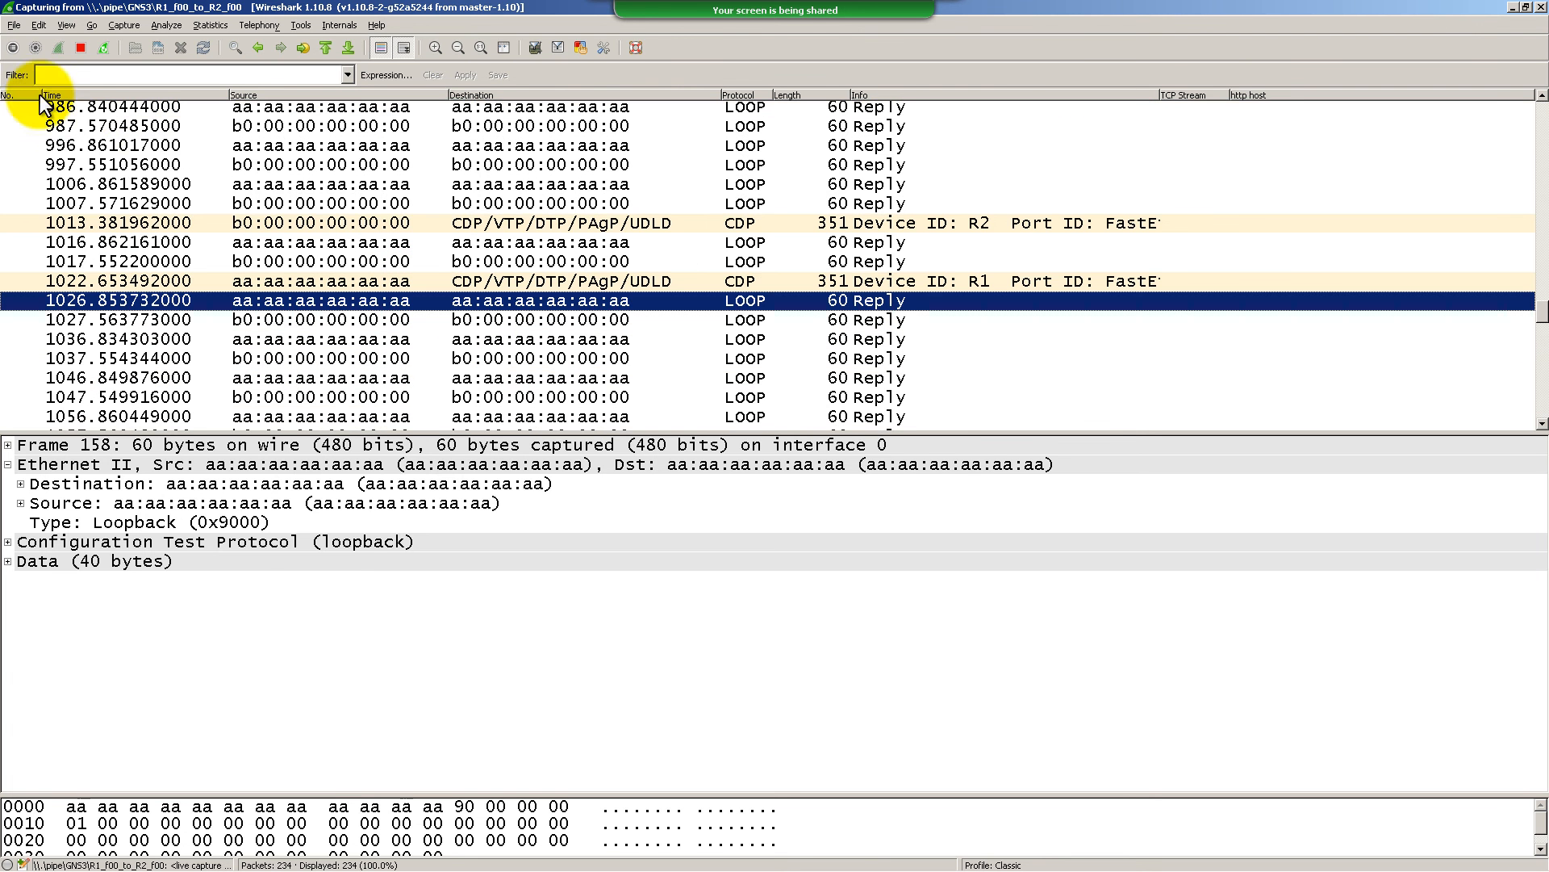
left_click_drag(40, 94, 98, 102)
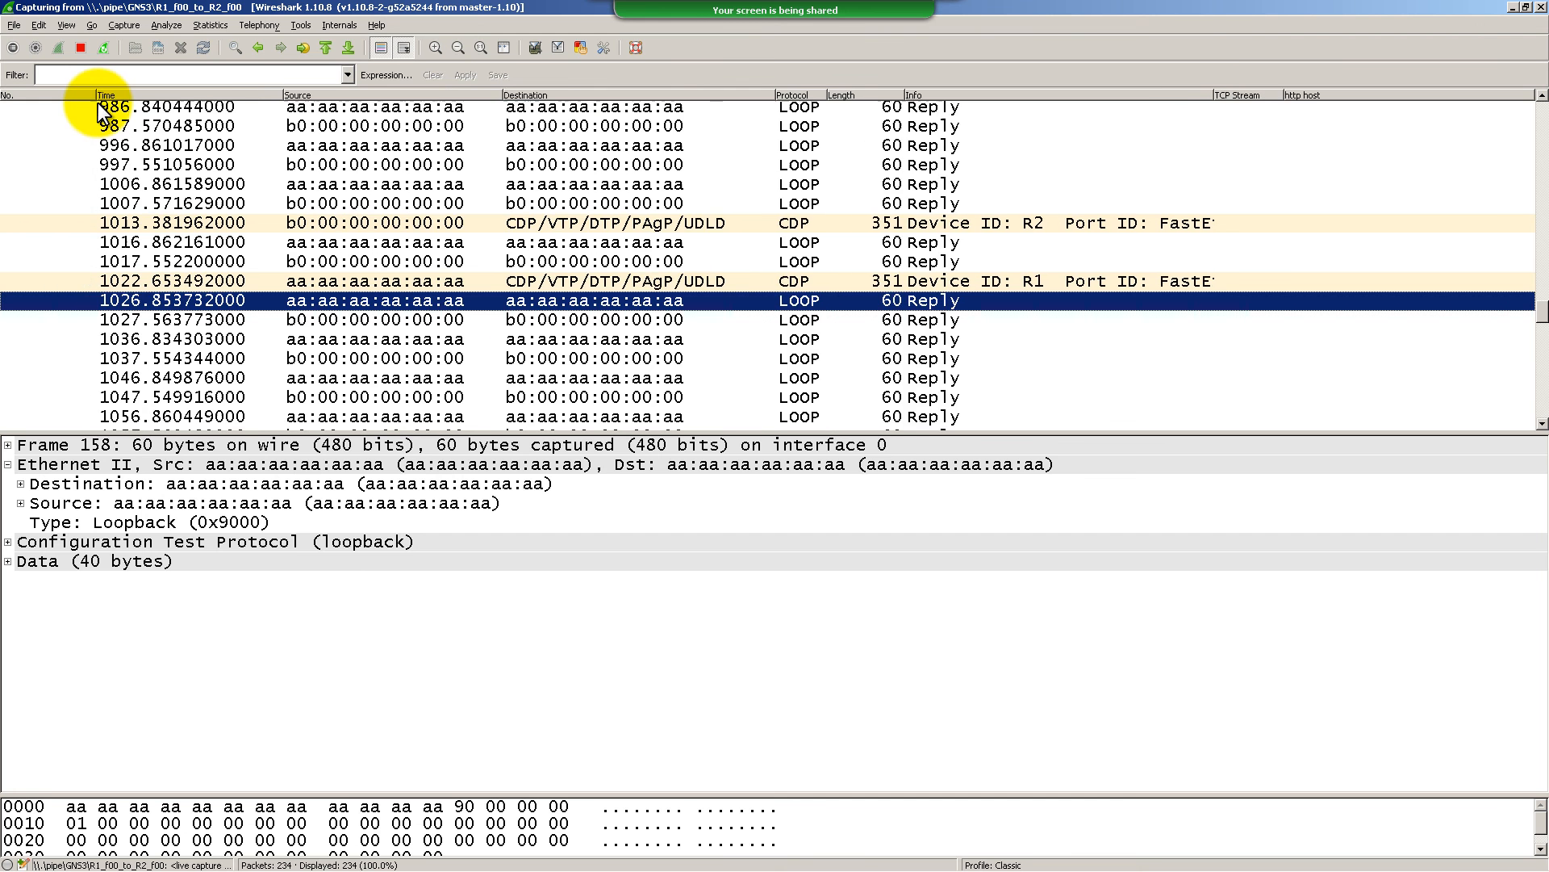
double_click(95, 96)
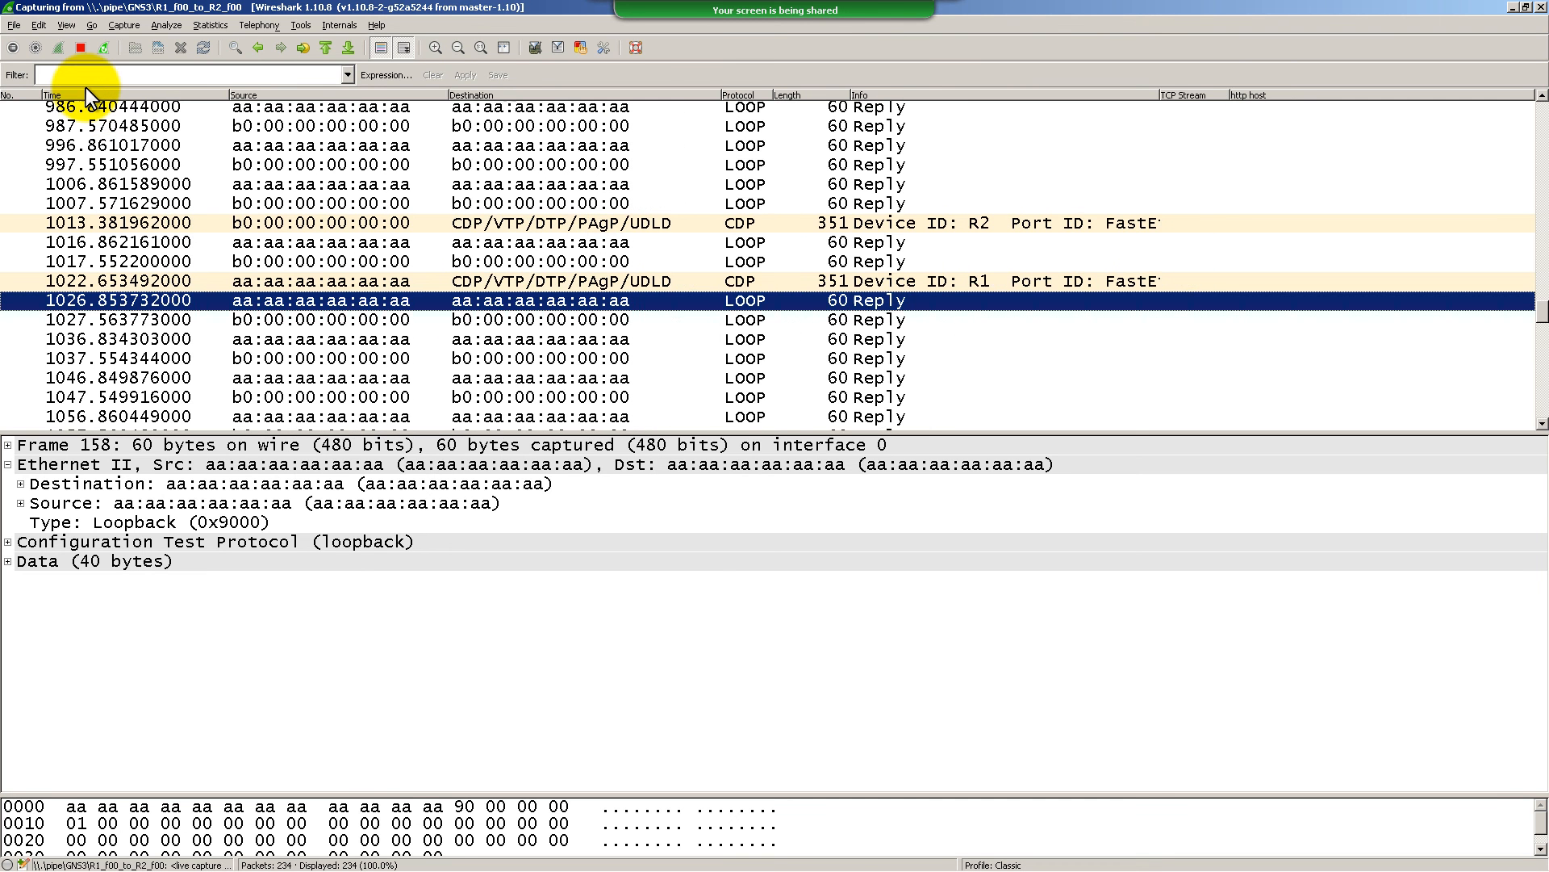
Filter the packet list with the copied expression eth.src == aa:aa:aa:aa:aa:aa
left_click(90, 76)
key("ctrl+v")
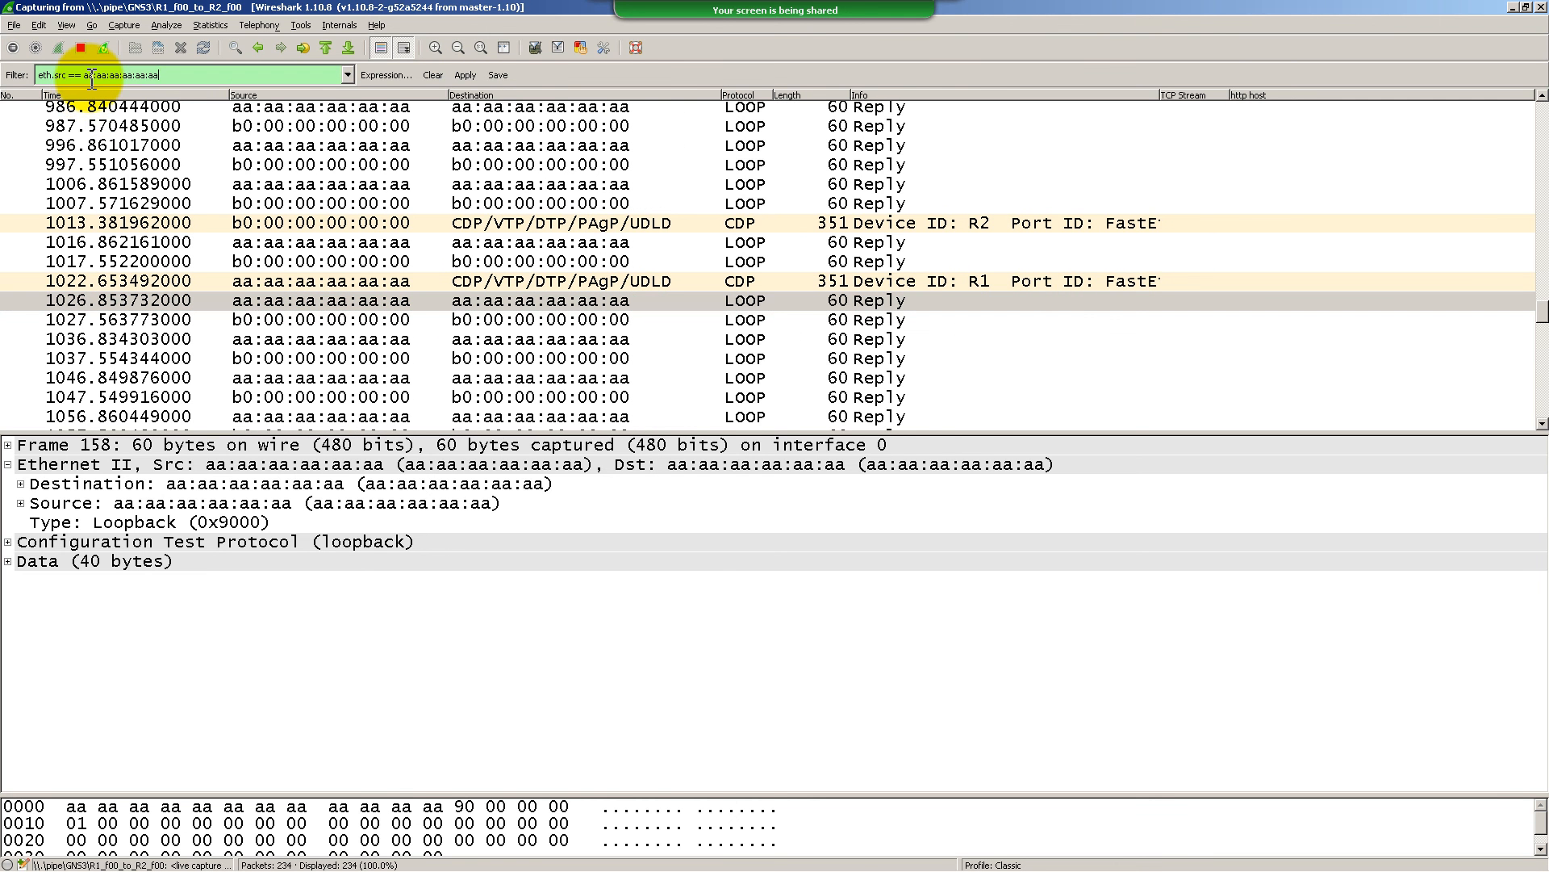
key("Return")
left_click(100, 104)
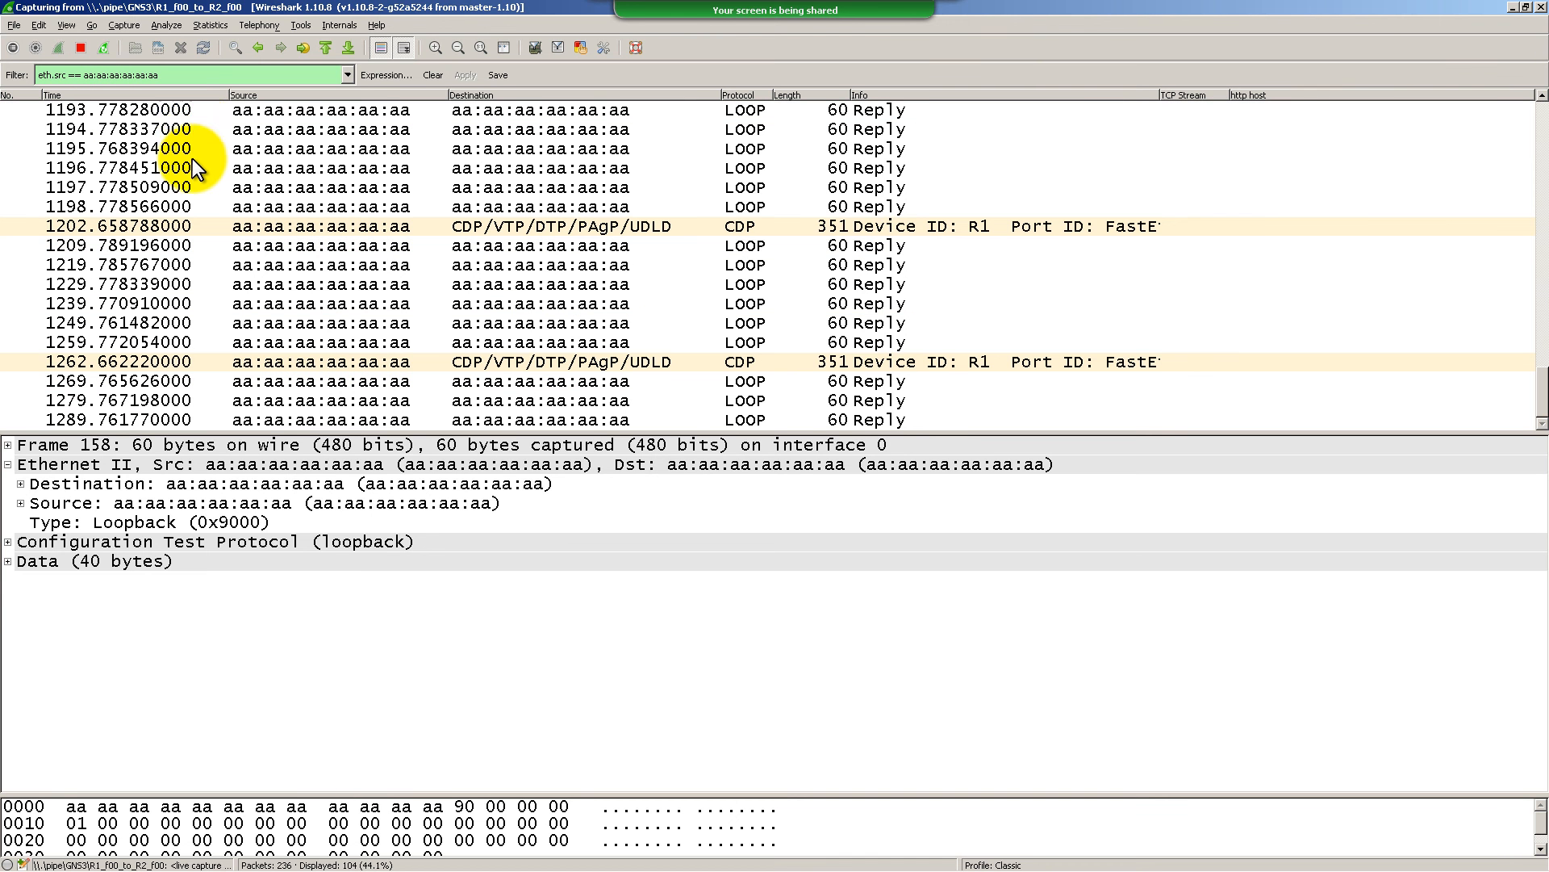
Stop the live capture and select R1's CDP frame at 1202.658788 seconds
left_click(14, 26)
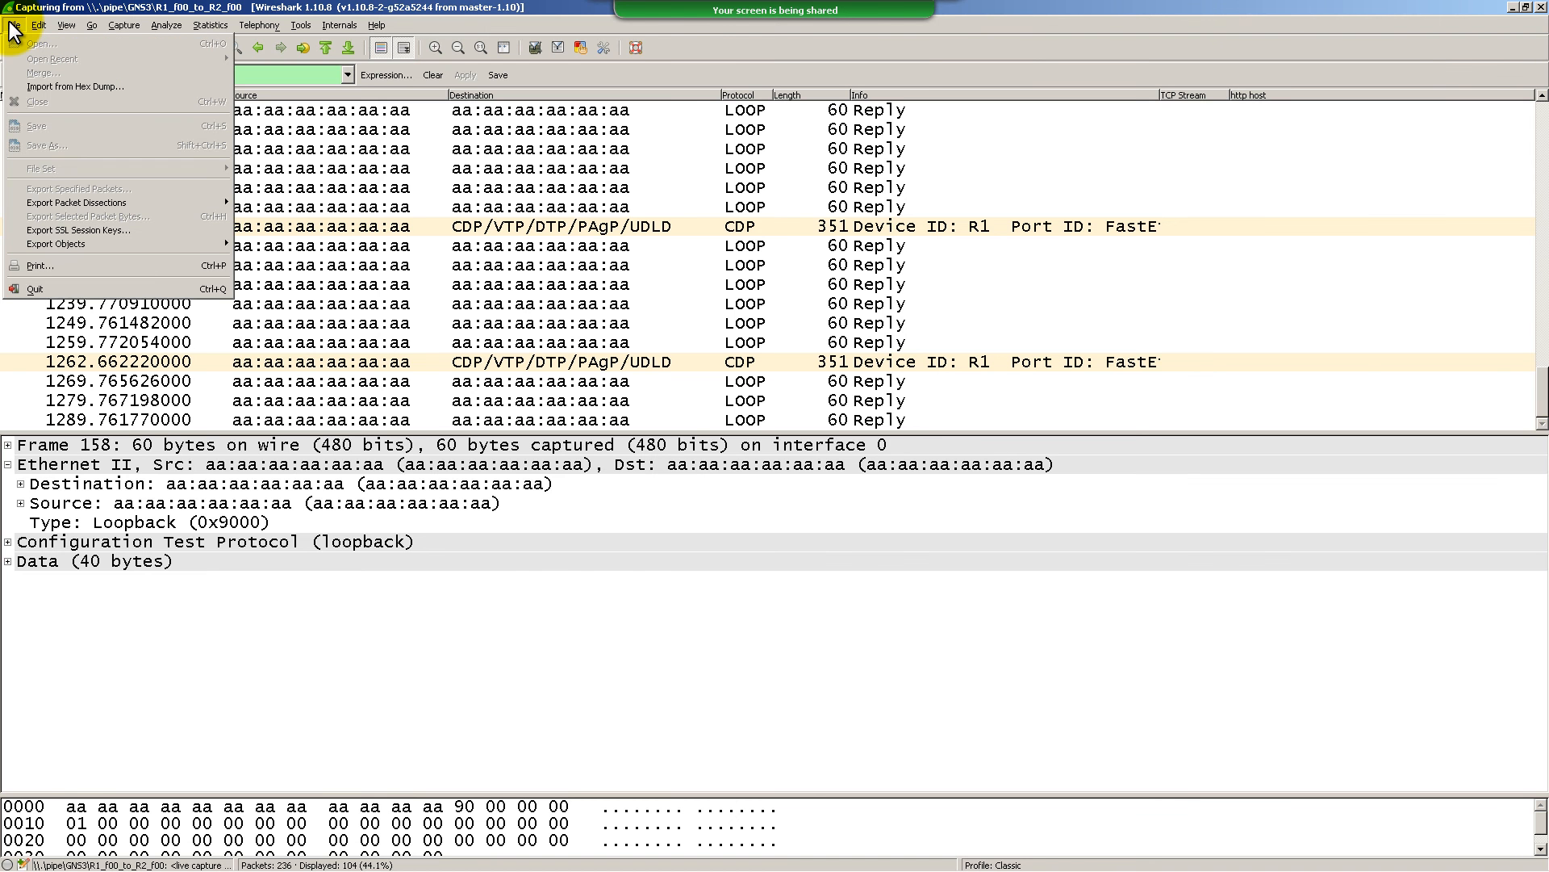
left_click(320, 173)
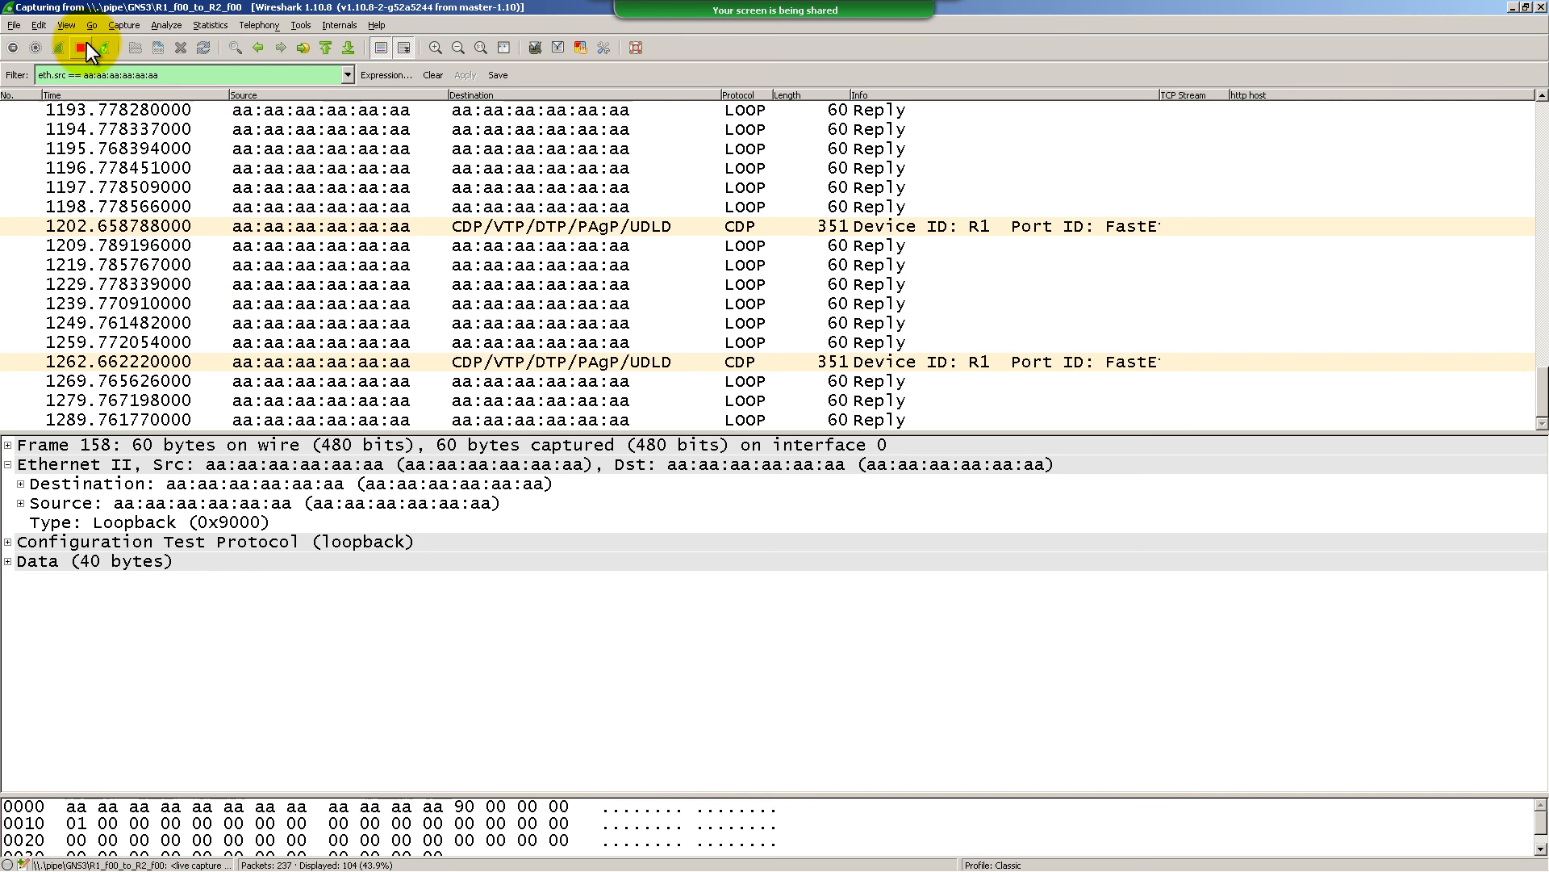
left_click(84, 45)
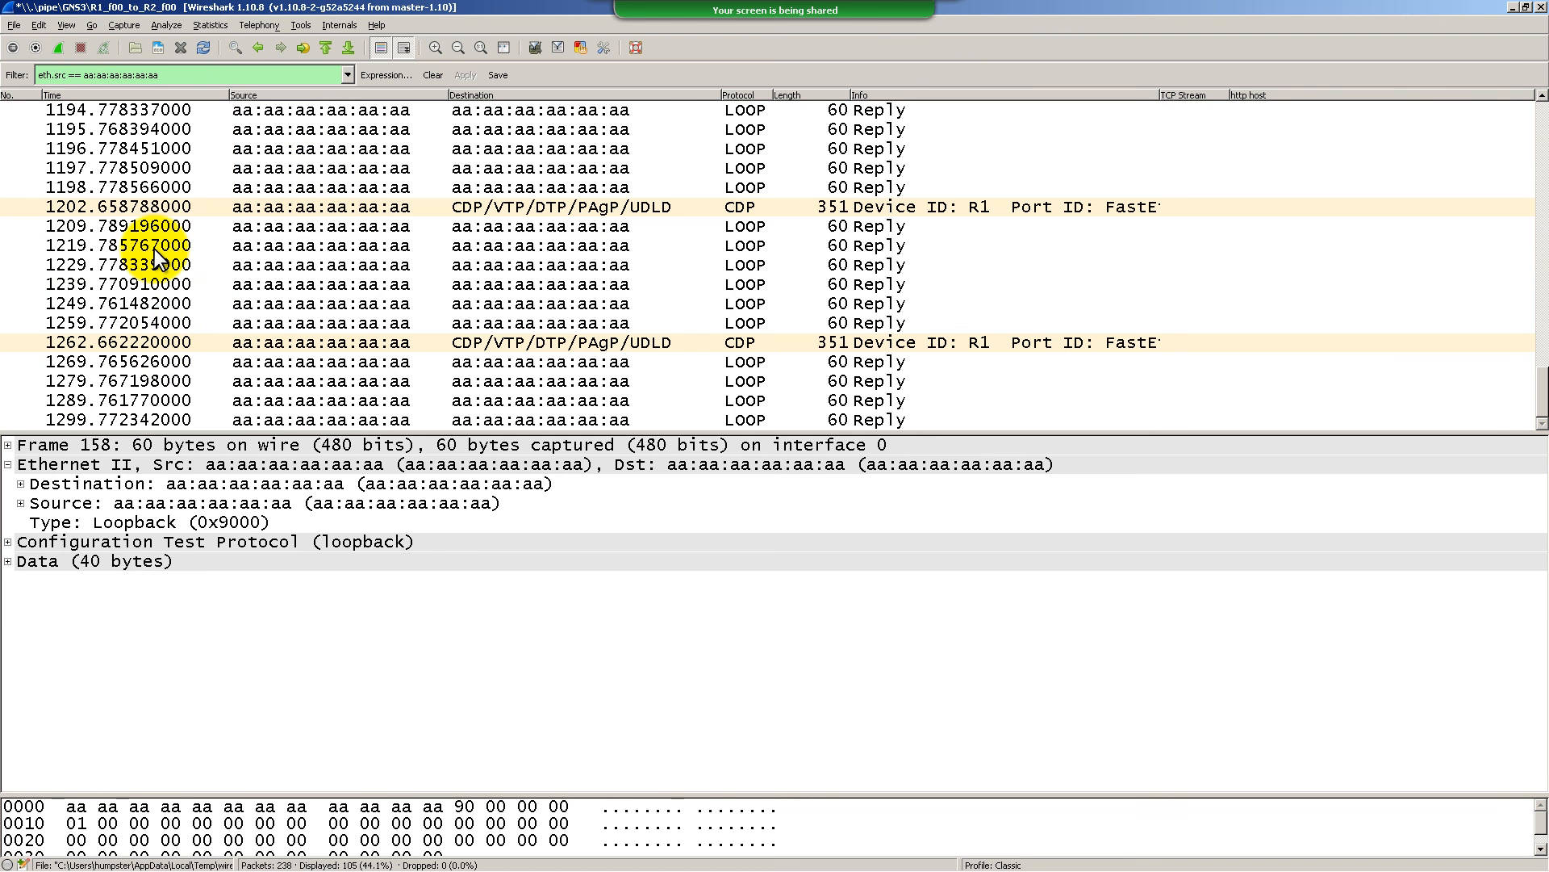
left_click(167, 211)
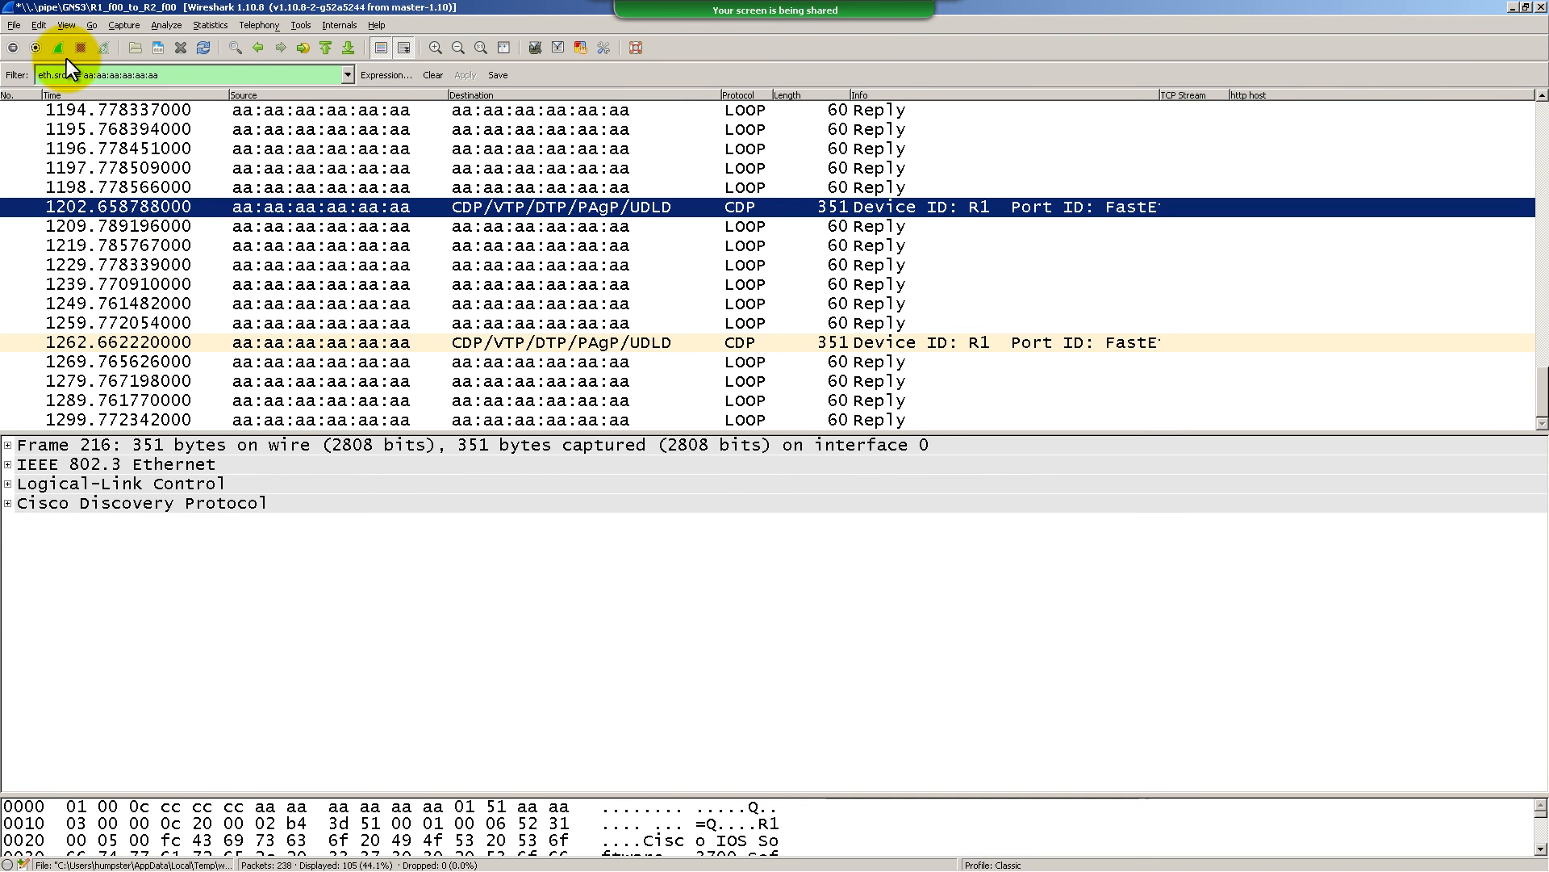
Look through the file formats available for saving the whole capture, then leave without saving
left_click(14, 25)
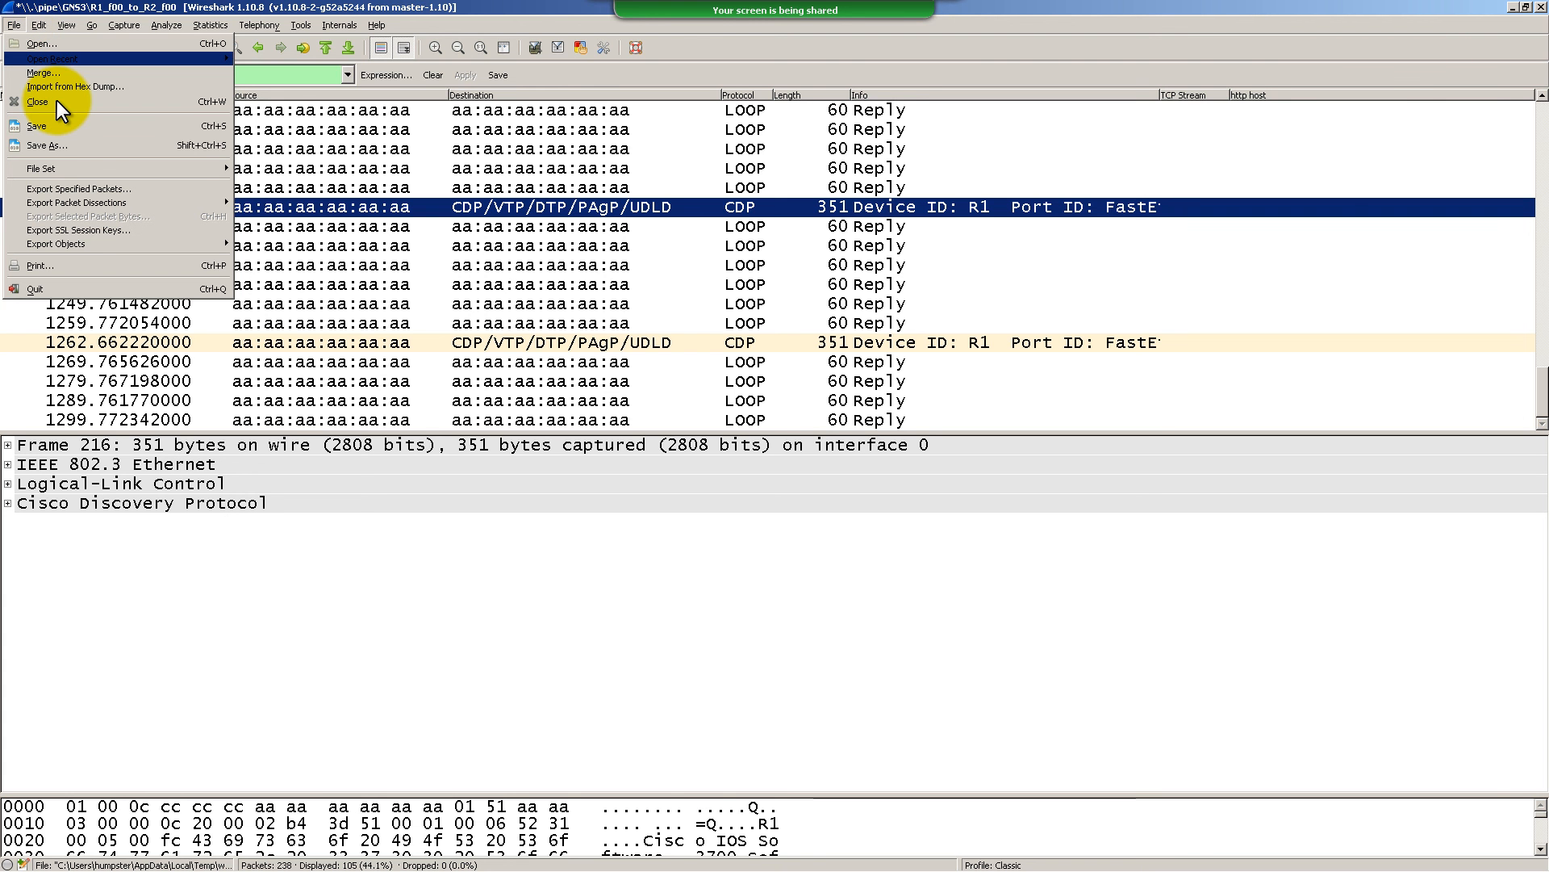
left_click(84, 144)
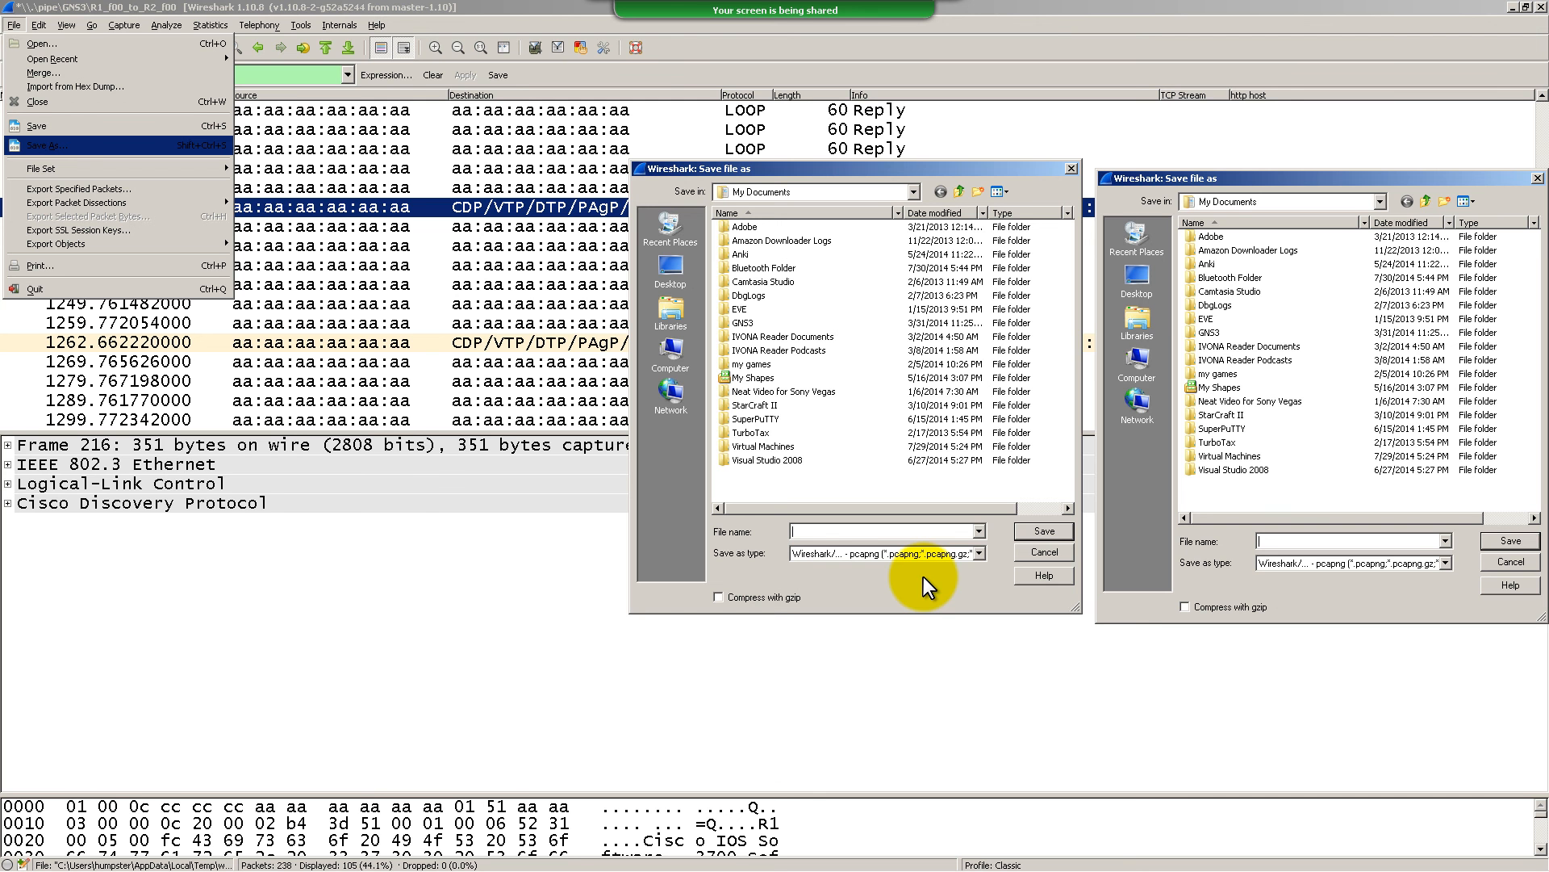
left_click(978, 554)
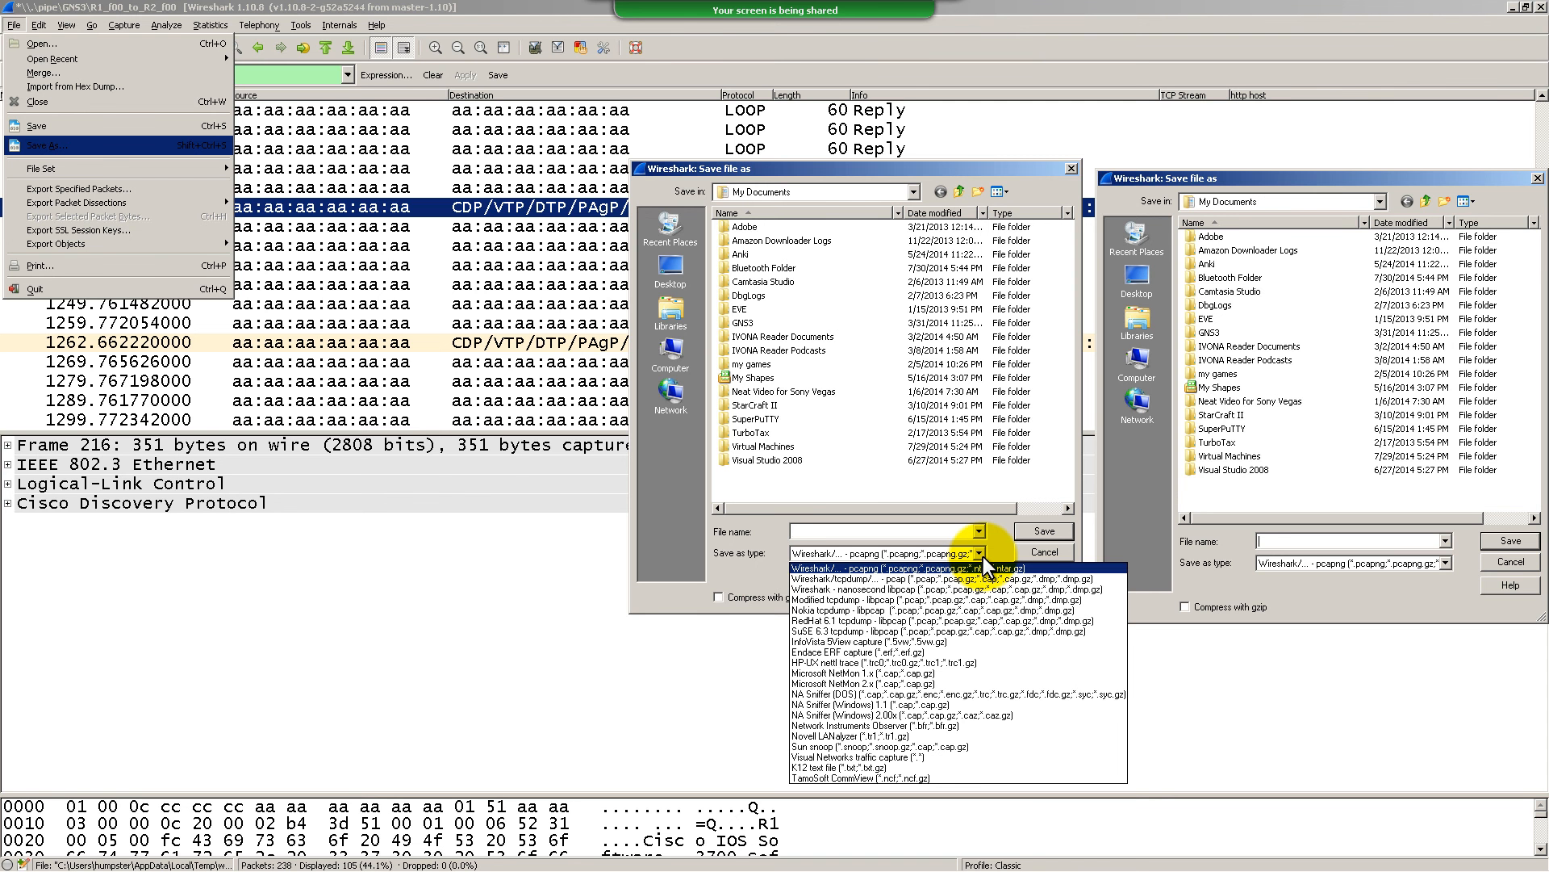
left_click(983, 555)
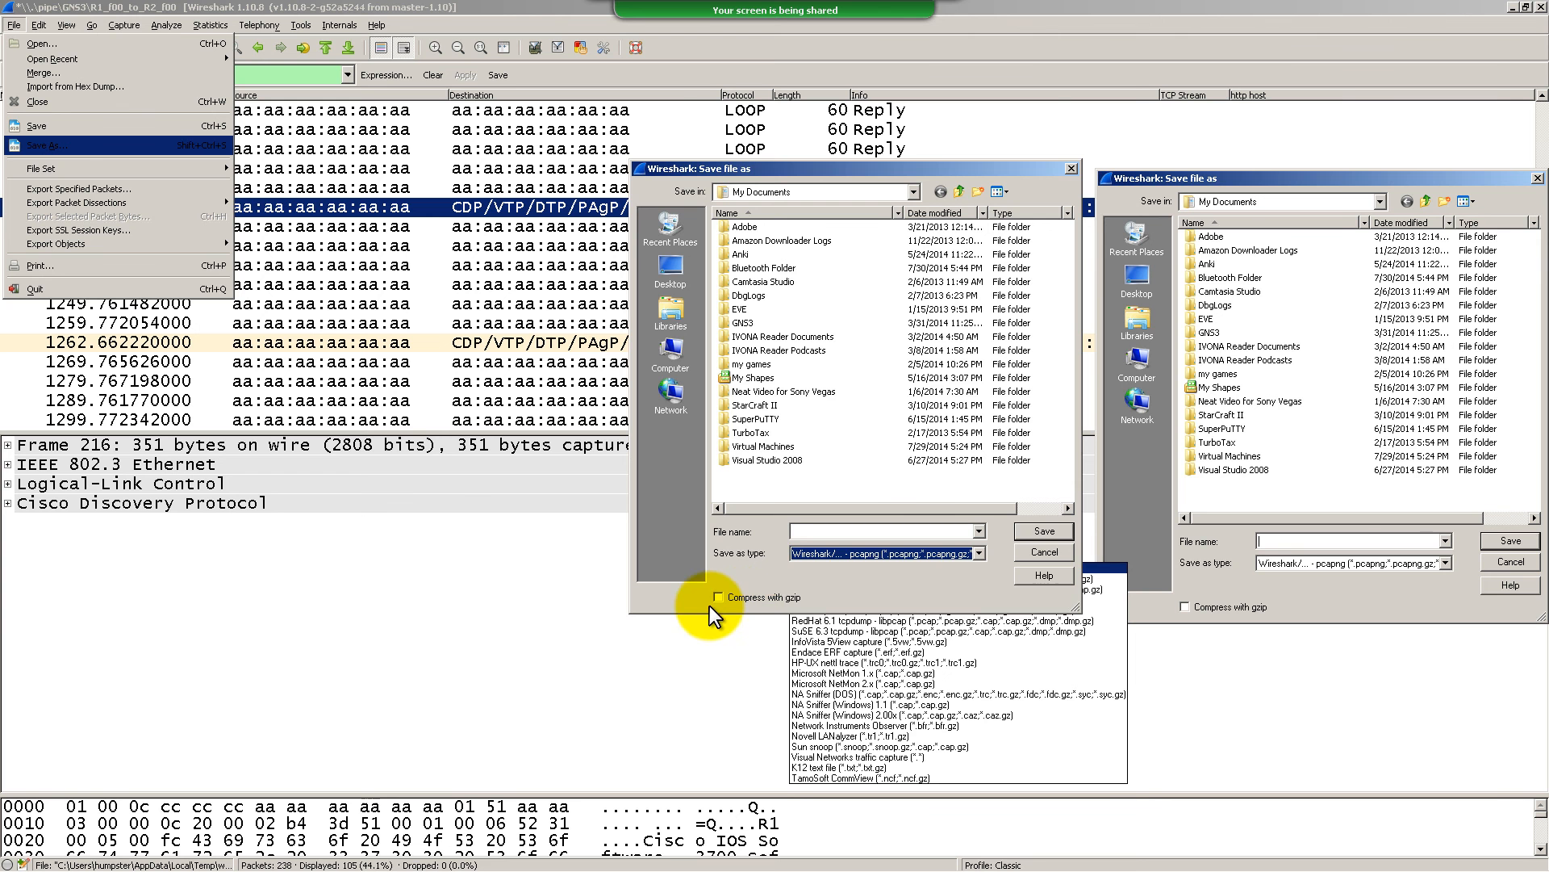
left_click(1044, 554)
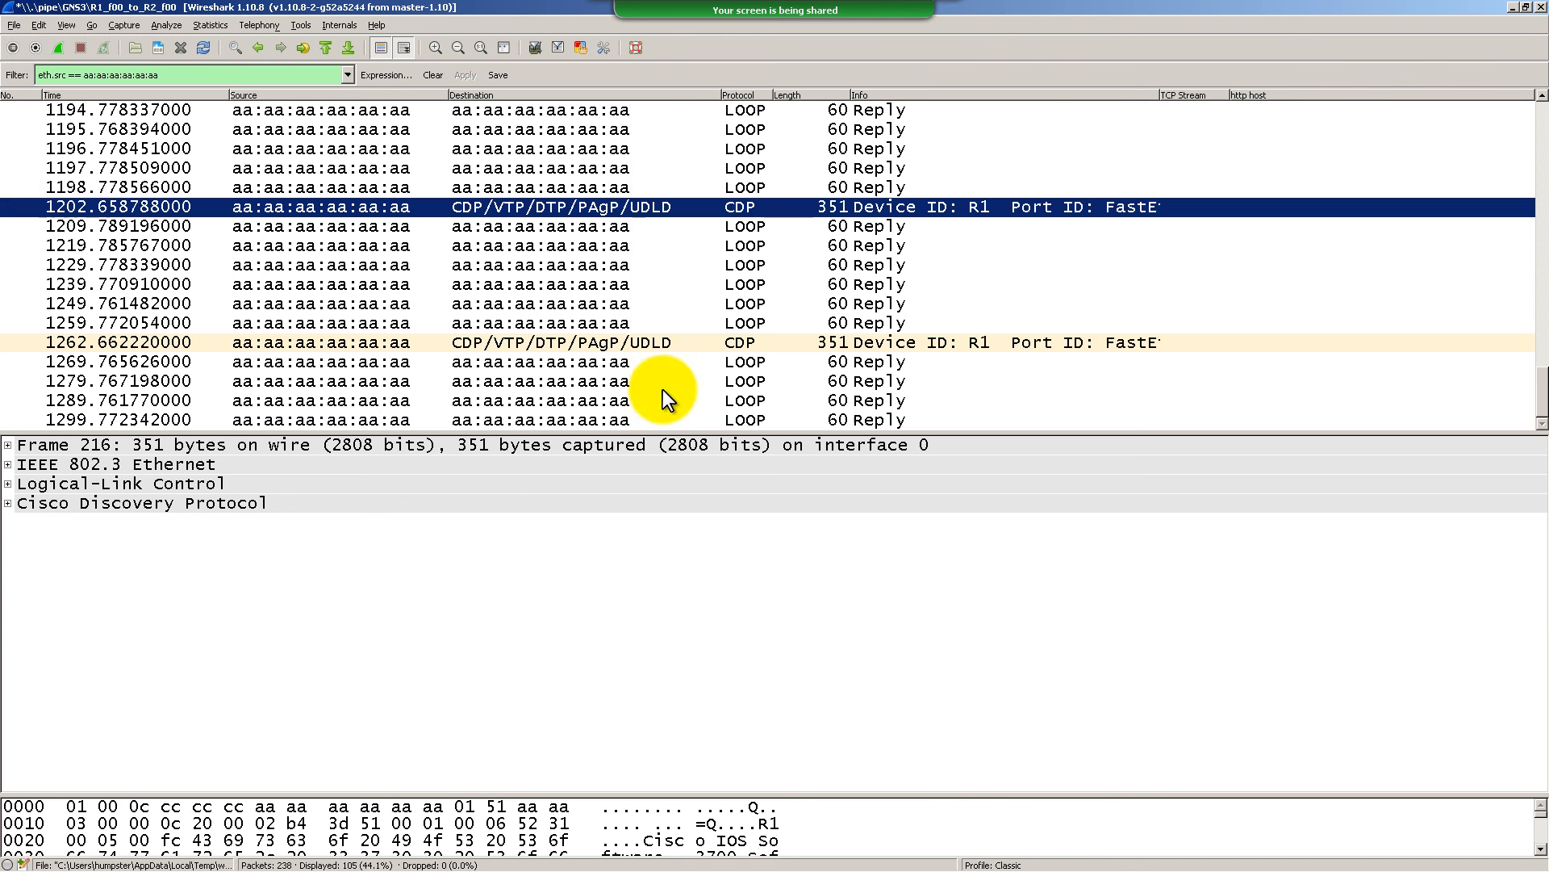
Examine the captured, displayed and marked packet range choices for exporting specified packets, then close the dialog without exporting
left_click(14, 25)
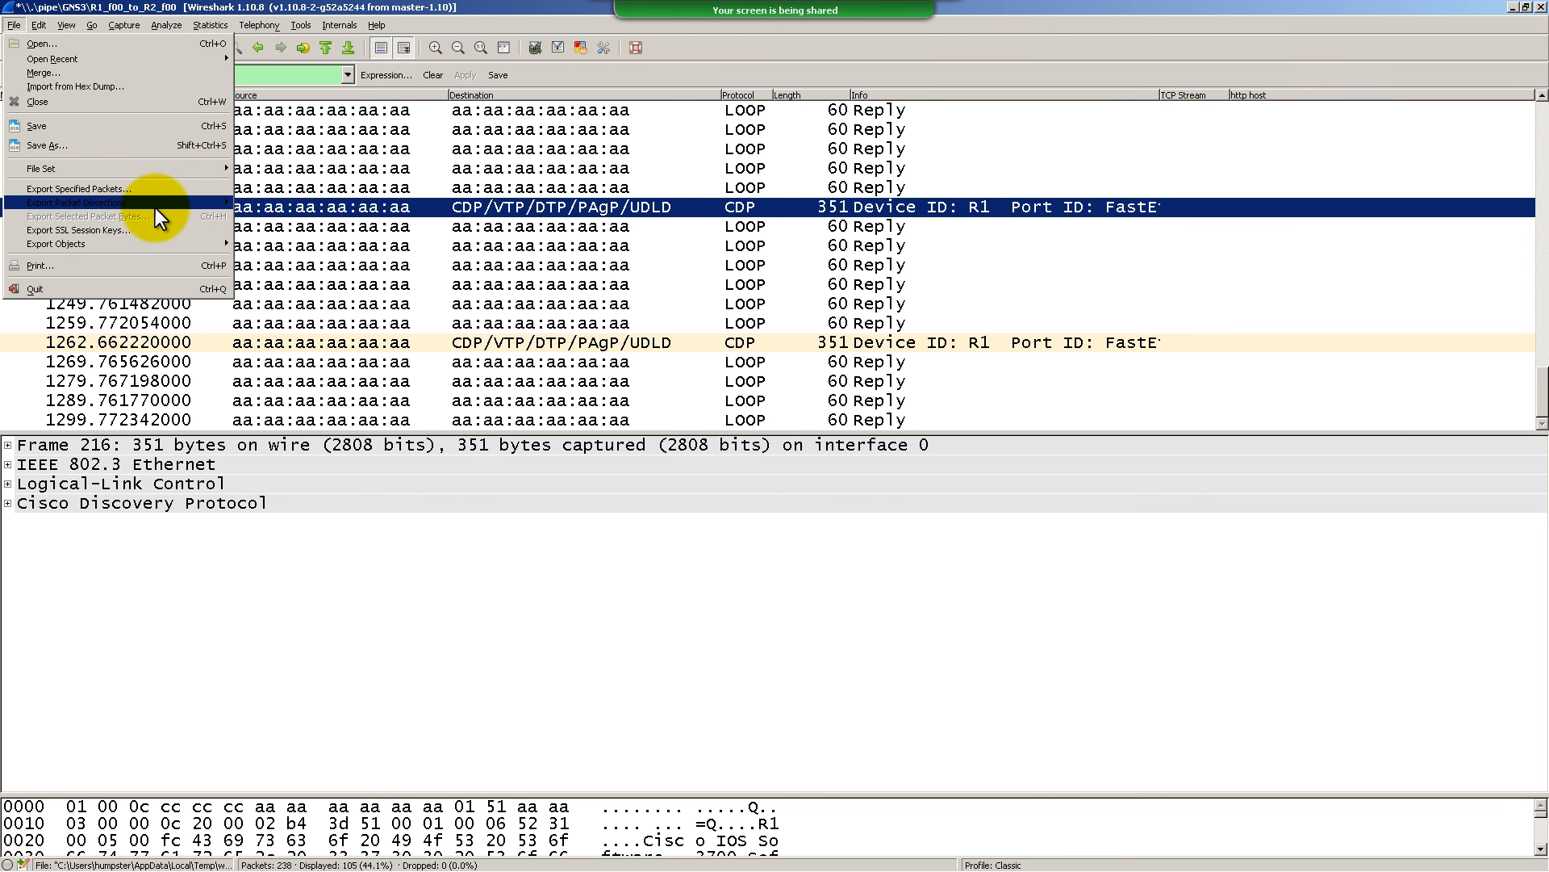
mouse_move(197, 200)
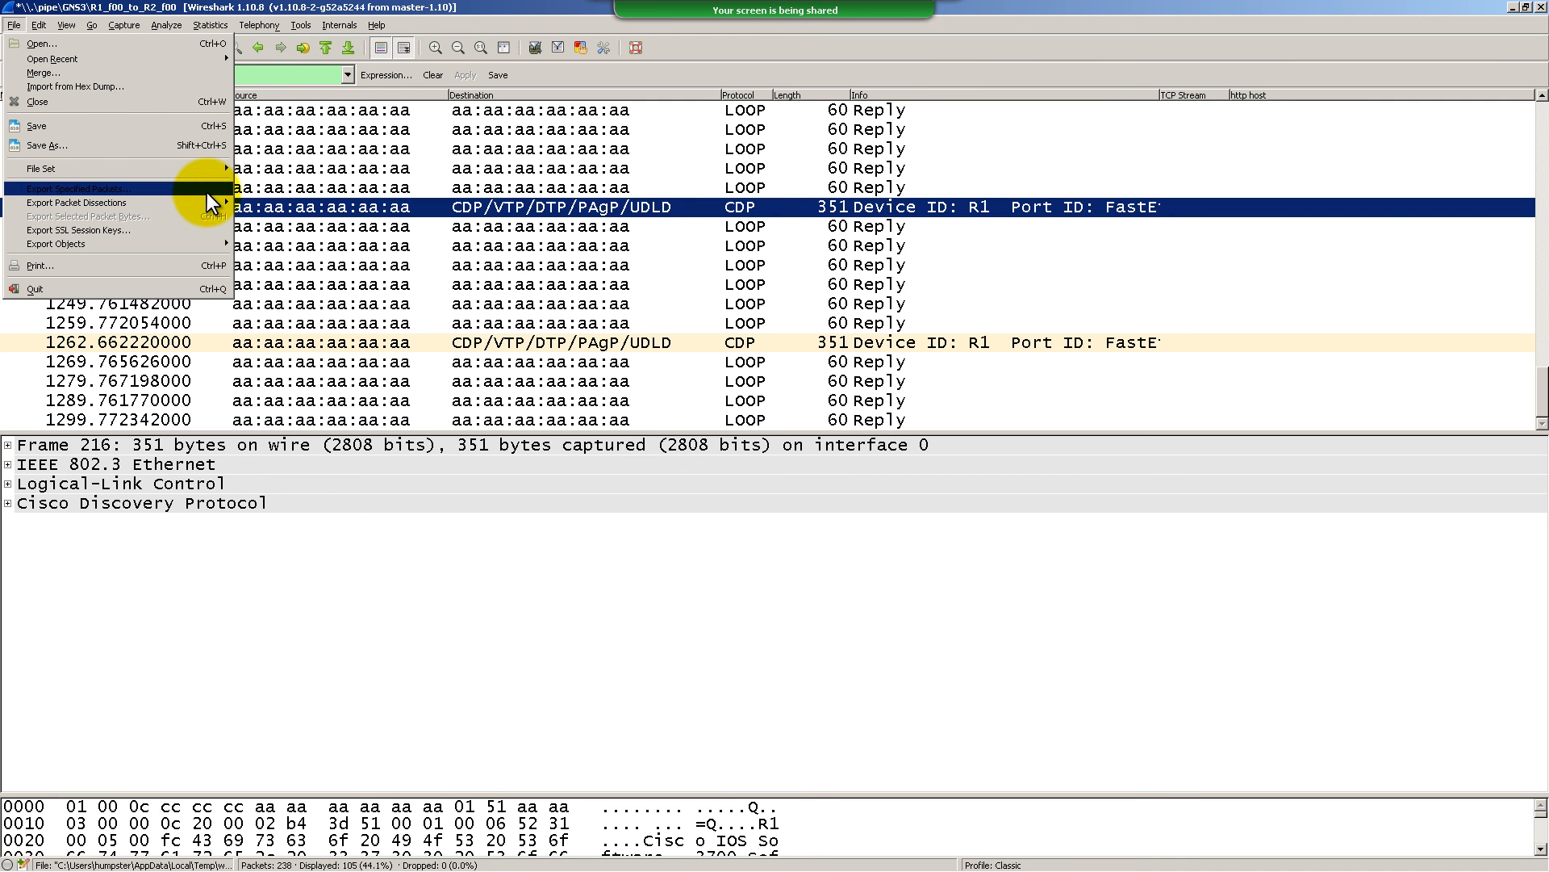
left_click(207, 193)
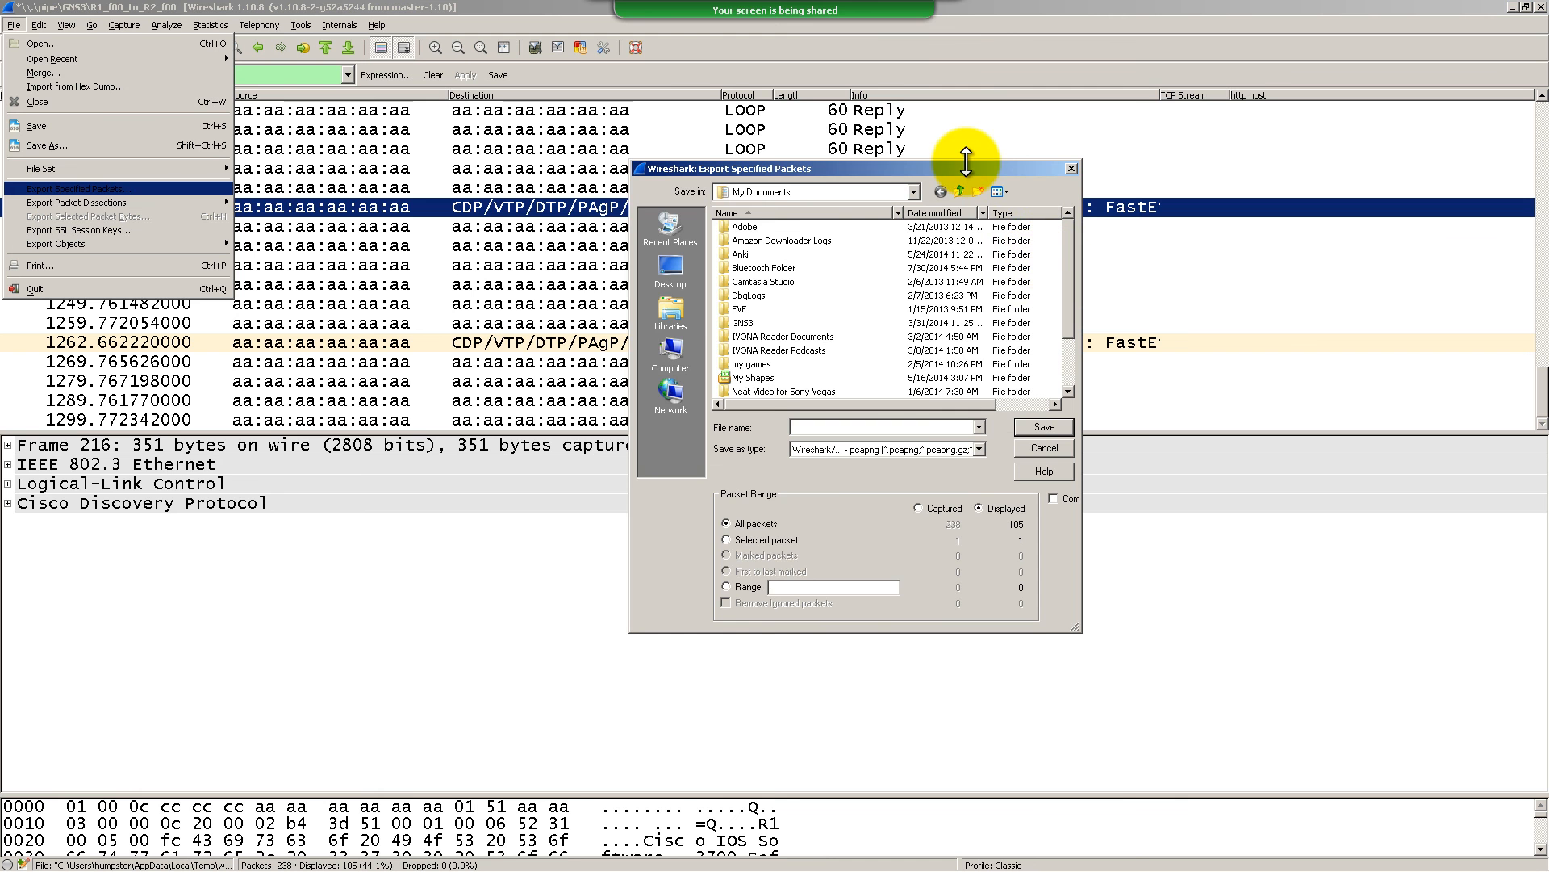
left_click_drag(925, 164, 769, 134)
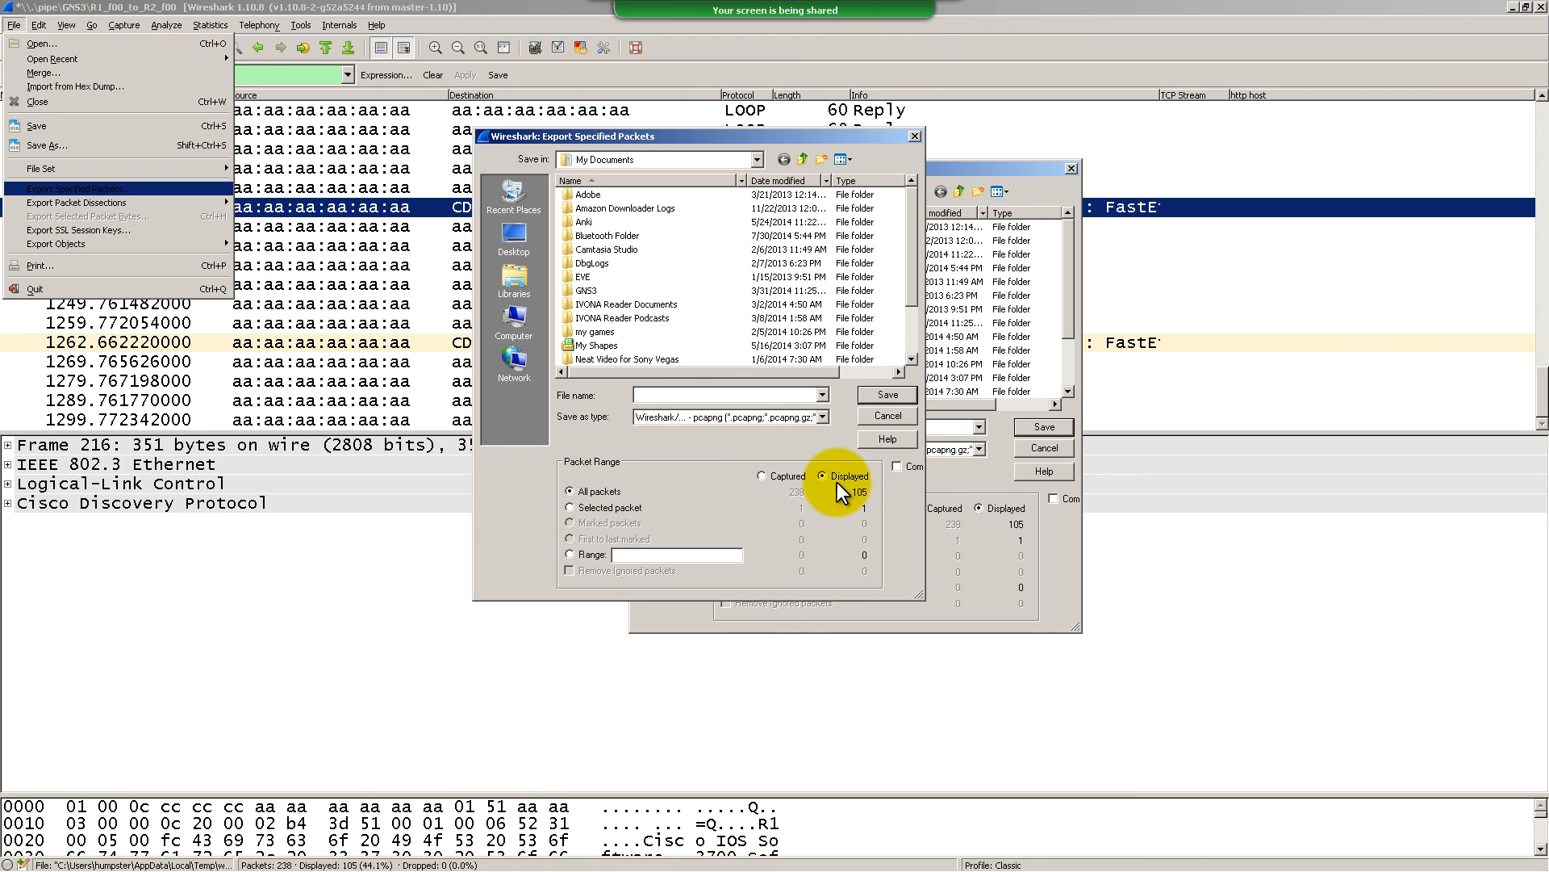
key("ctrl+2")
mouse_move(836, 461)
left_mouse_down()
mouse_move(737, 450)
mouse_move(880, 484)
left_mouse_up()
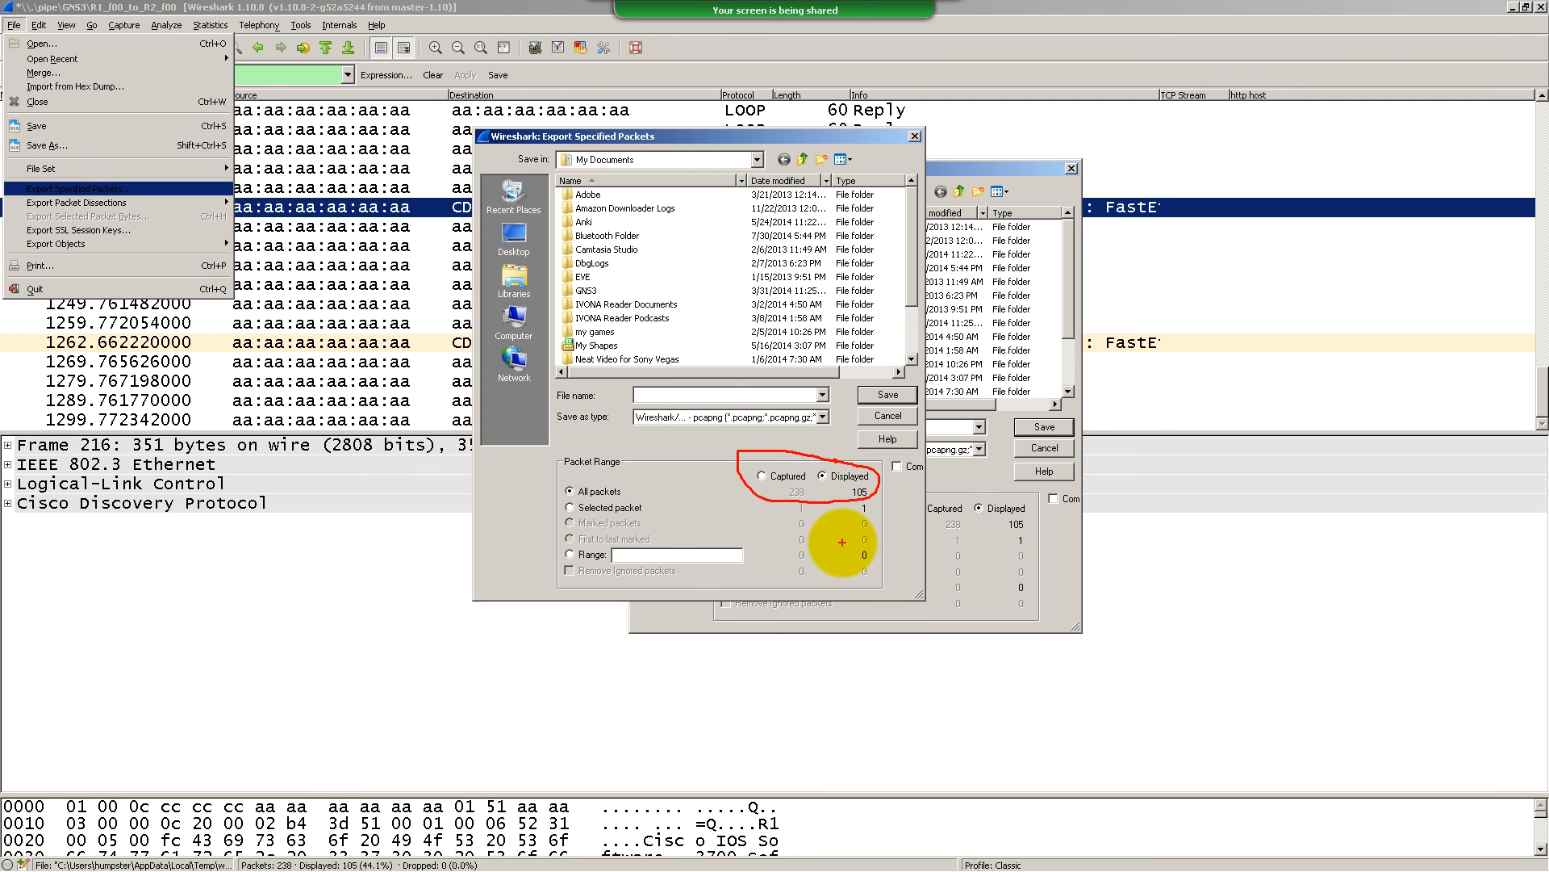
key("Escape")
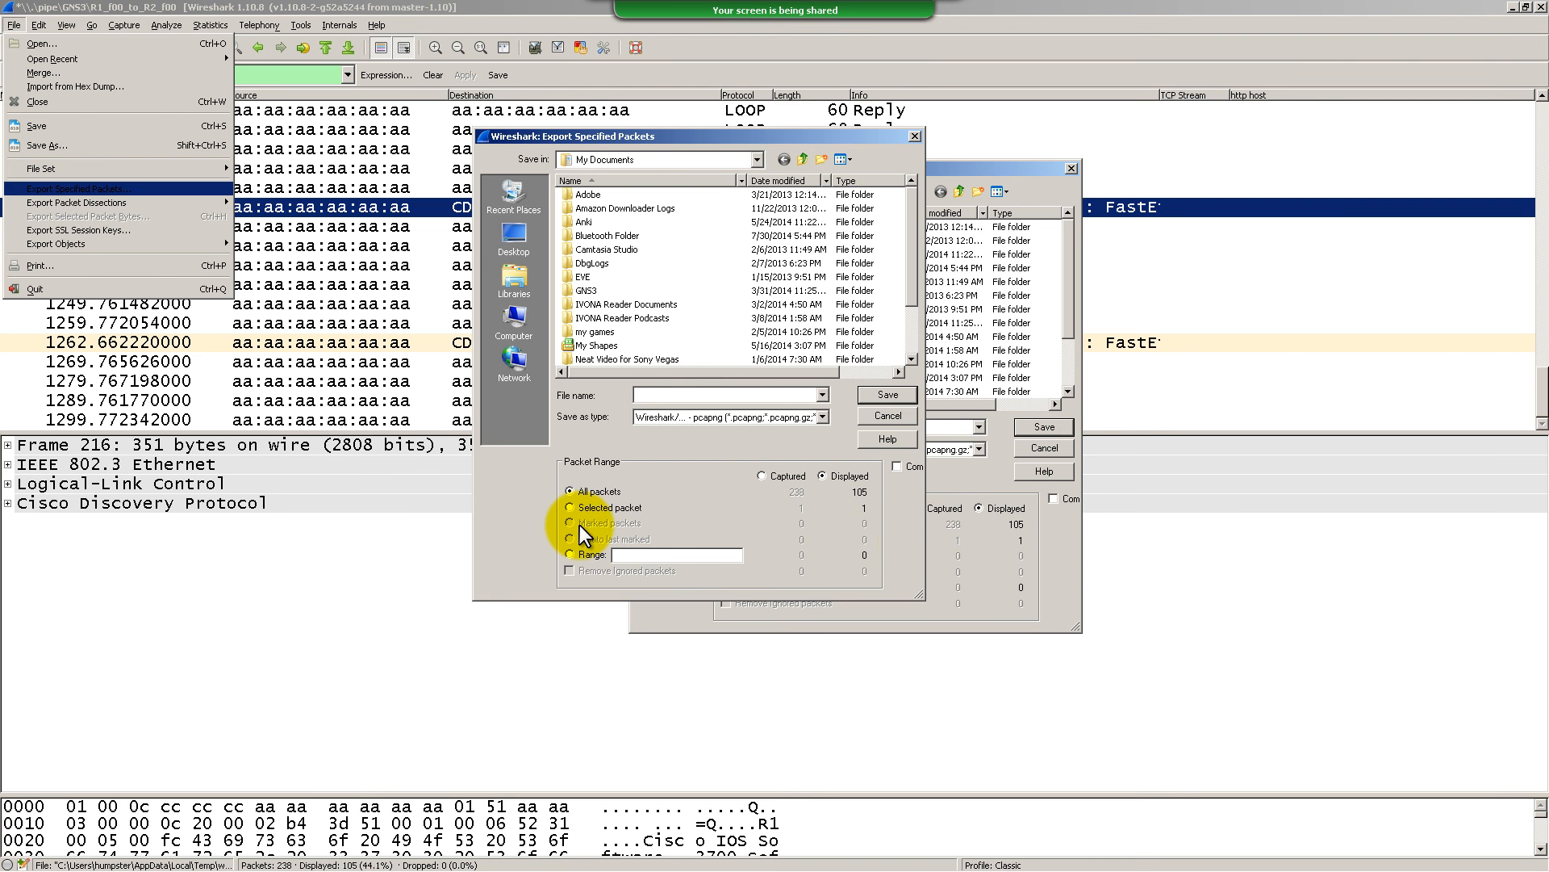
key("ctrl+2")
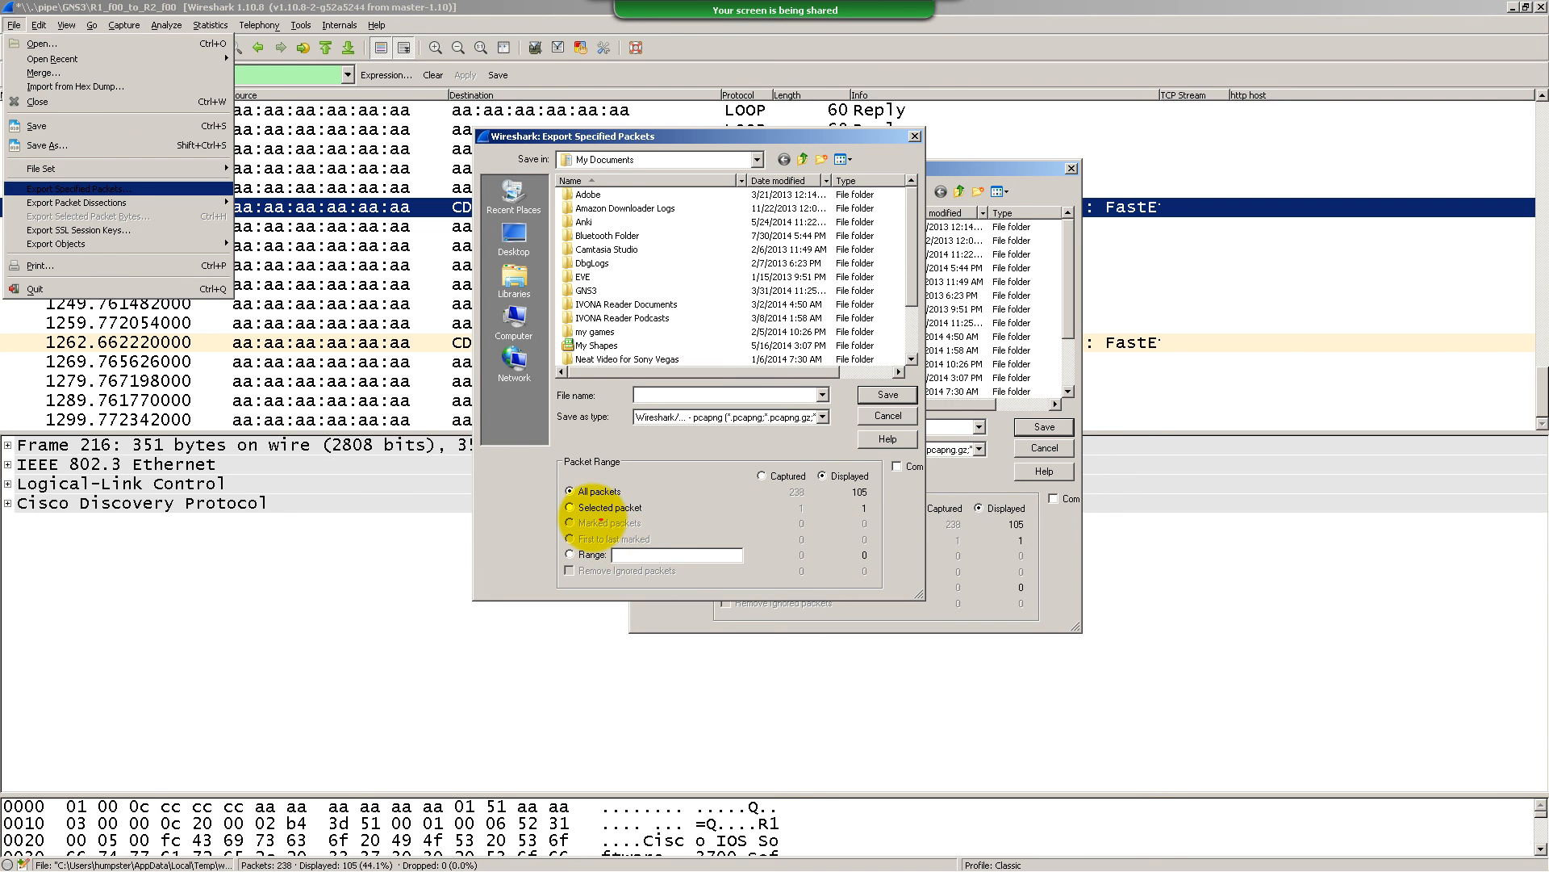
mouse_move(568, 505)
left_mouse_down()
mouse_move(662, 529)
mouse_move(571, 508)
left_mouse_up()
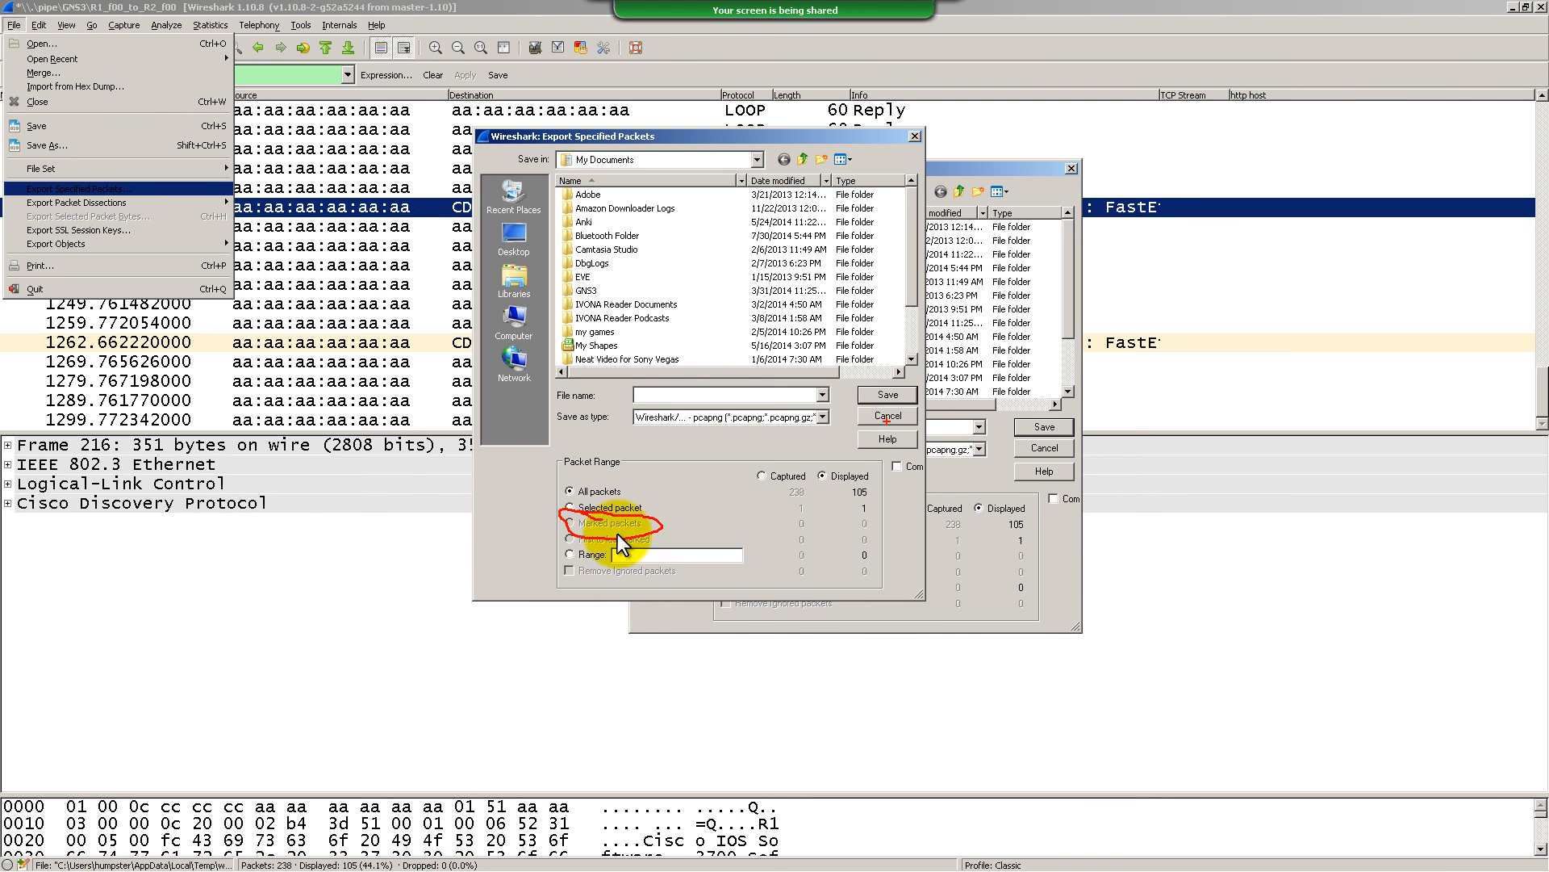
key("Escape")
left_click(873, 407)
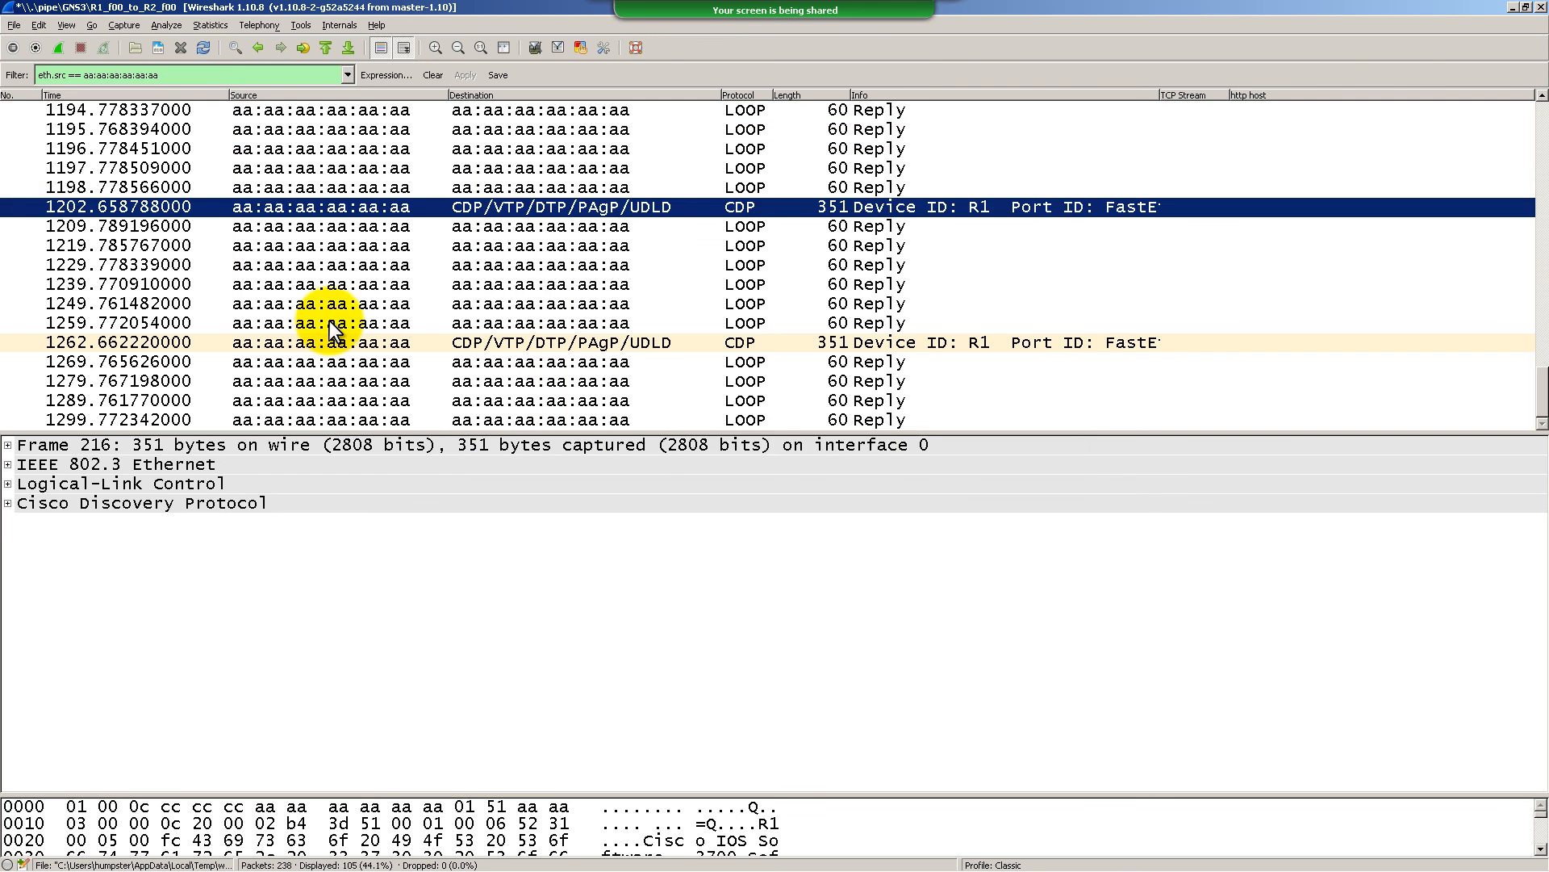
Browse R1's filtered LOOP frames from the 10-second keepalives back to the one-second keepalives
left_click(355, 285)
key("Down")
key("Down")
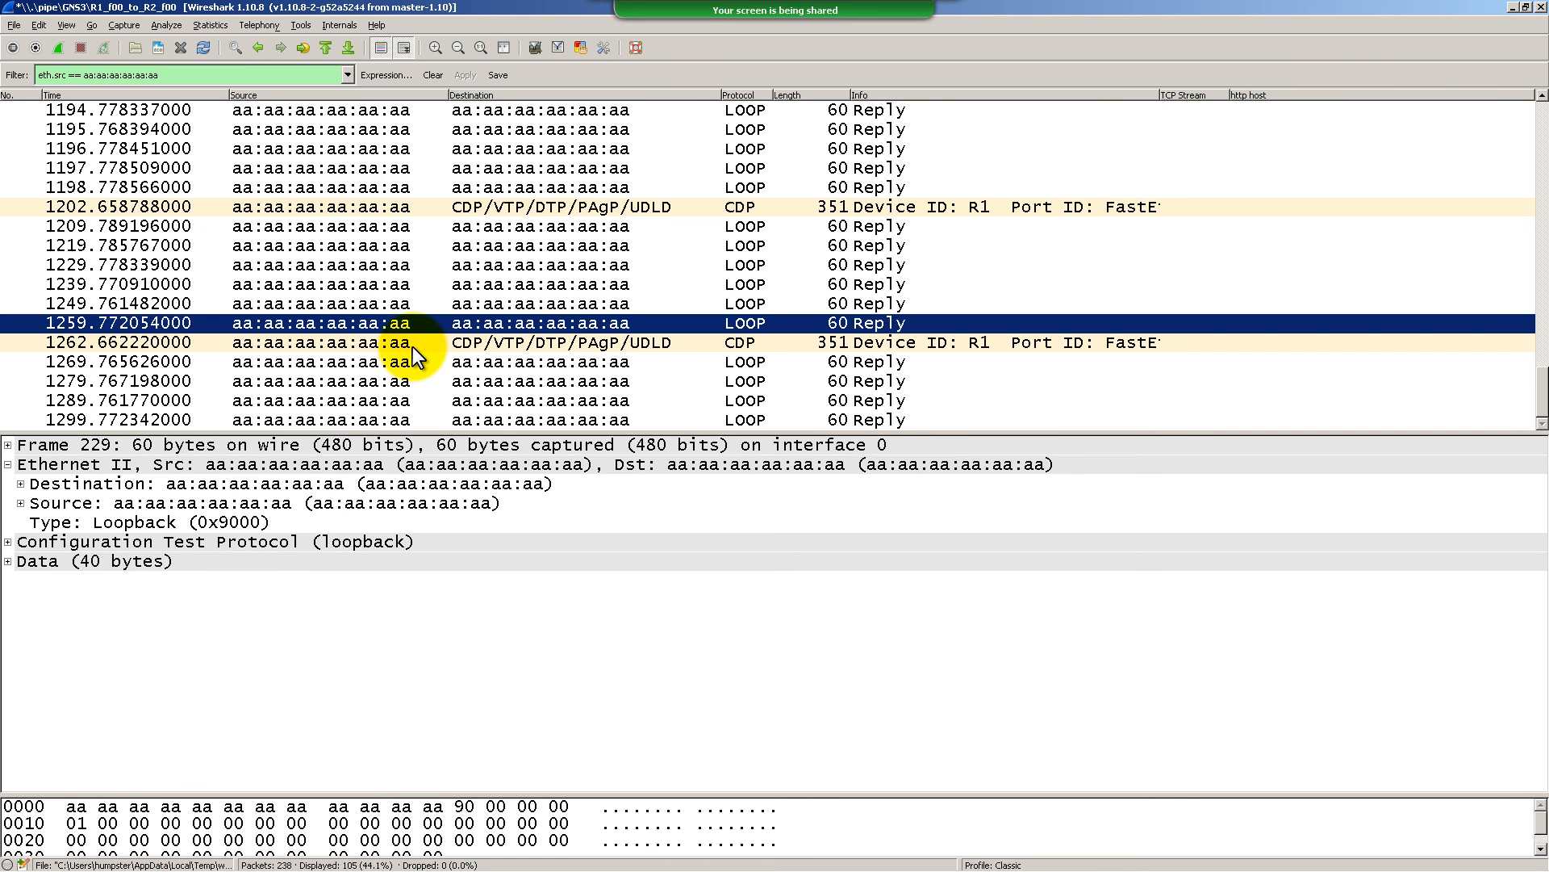
key("Up")
key("Up")
key("Up")
key("Up")
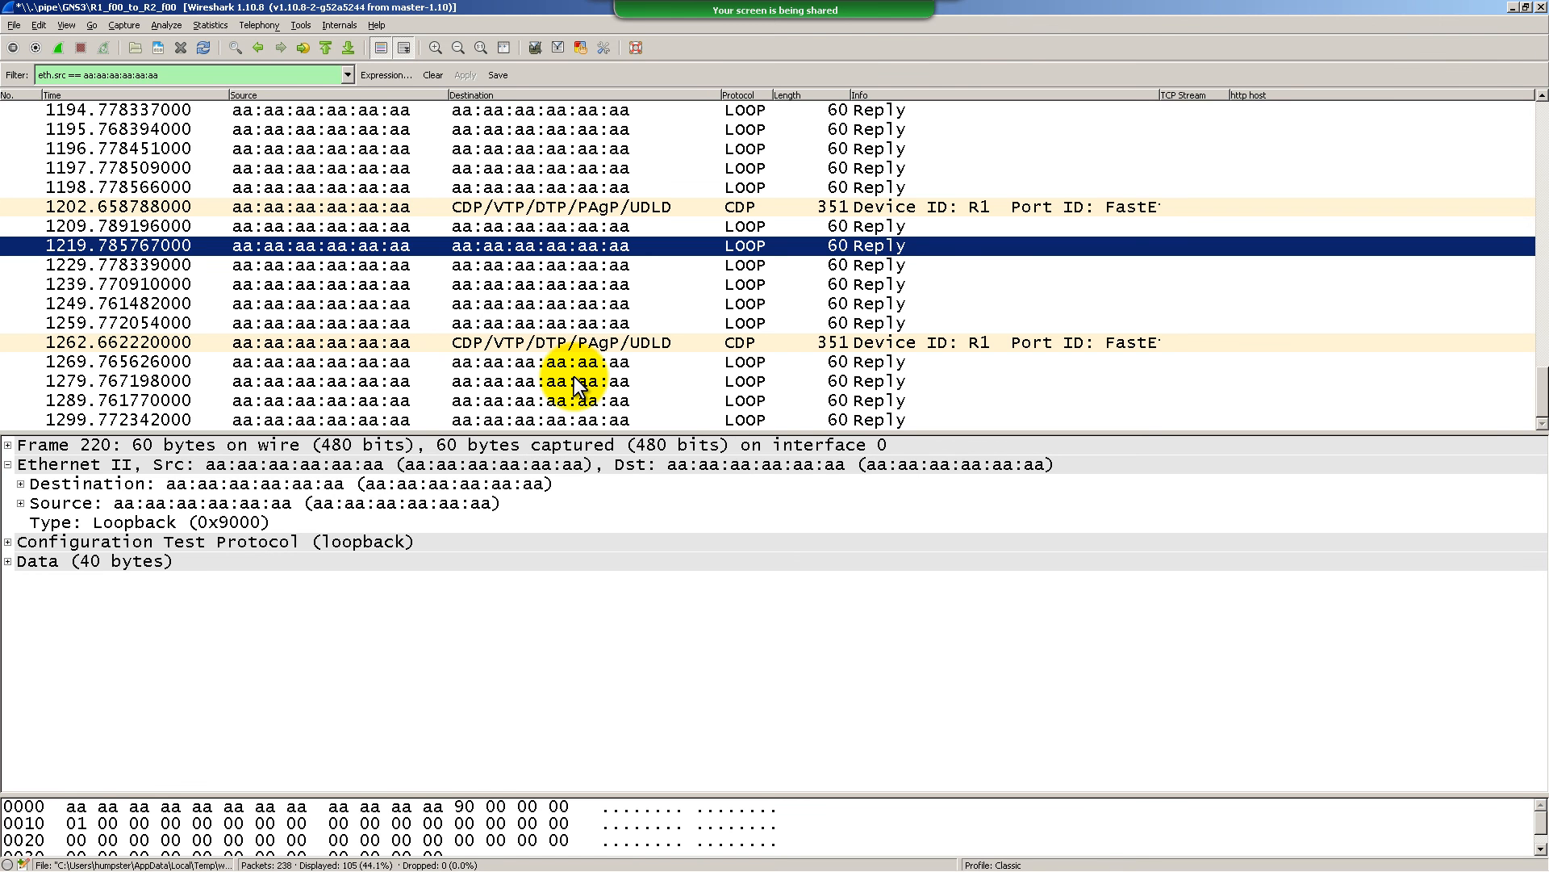
left_click(484, 310)
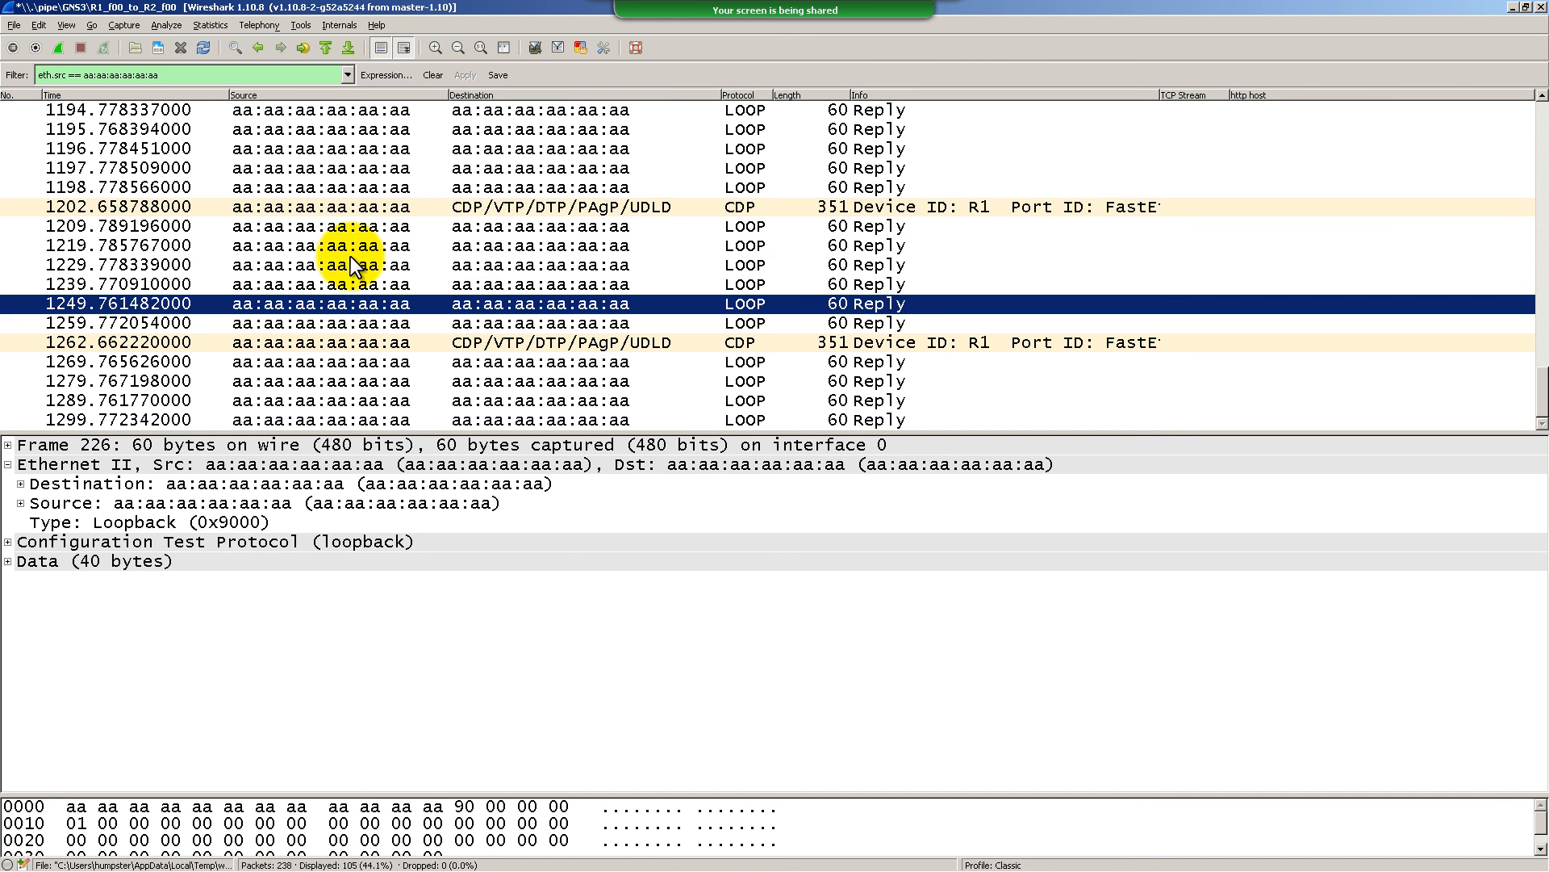
left_click(352, 285)
left_click(355, 381)
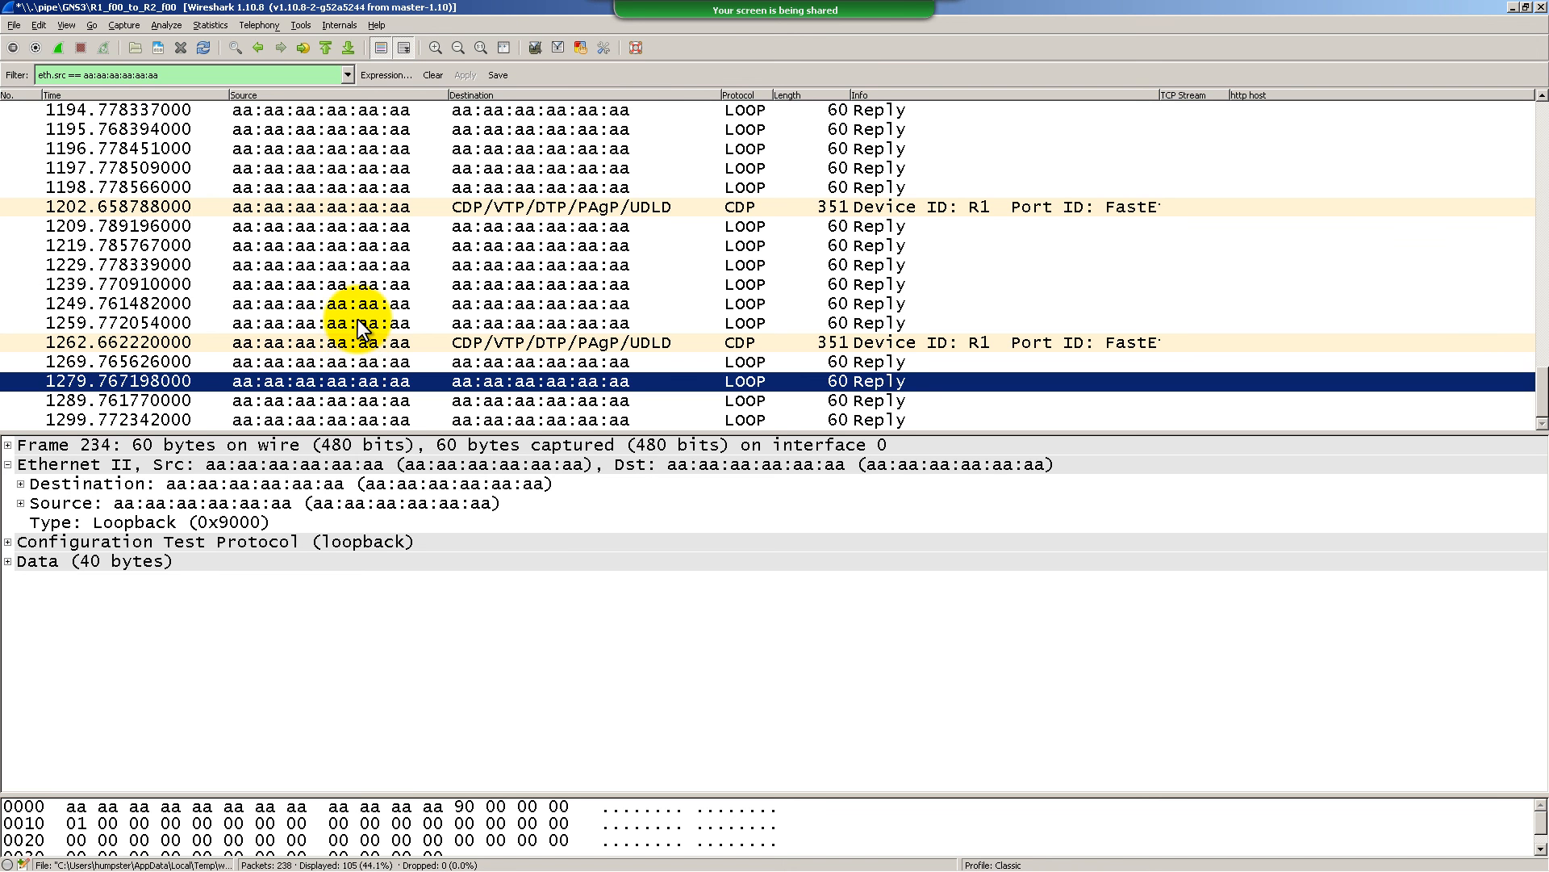
scroll(356, 318, "up", 5)
left_click(383, 178)
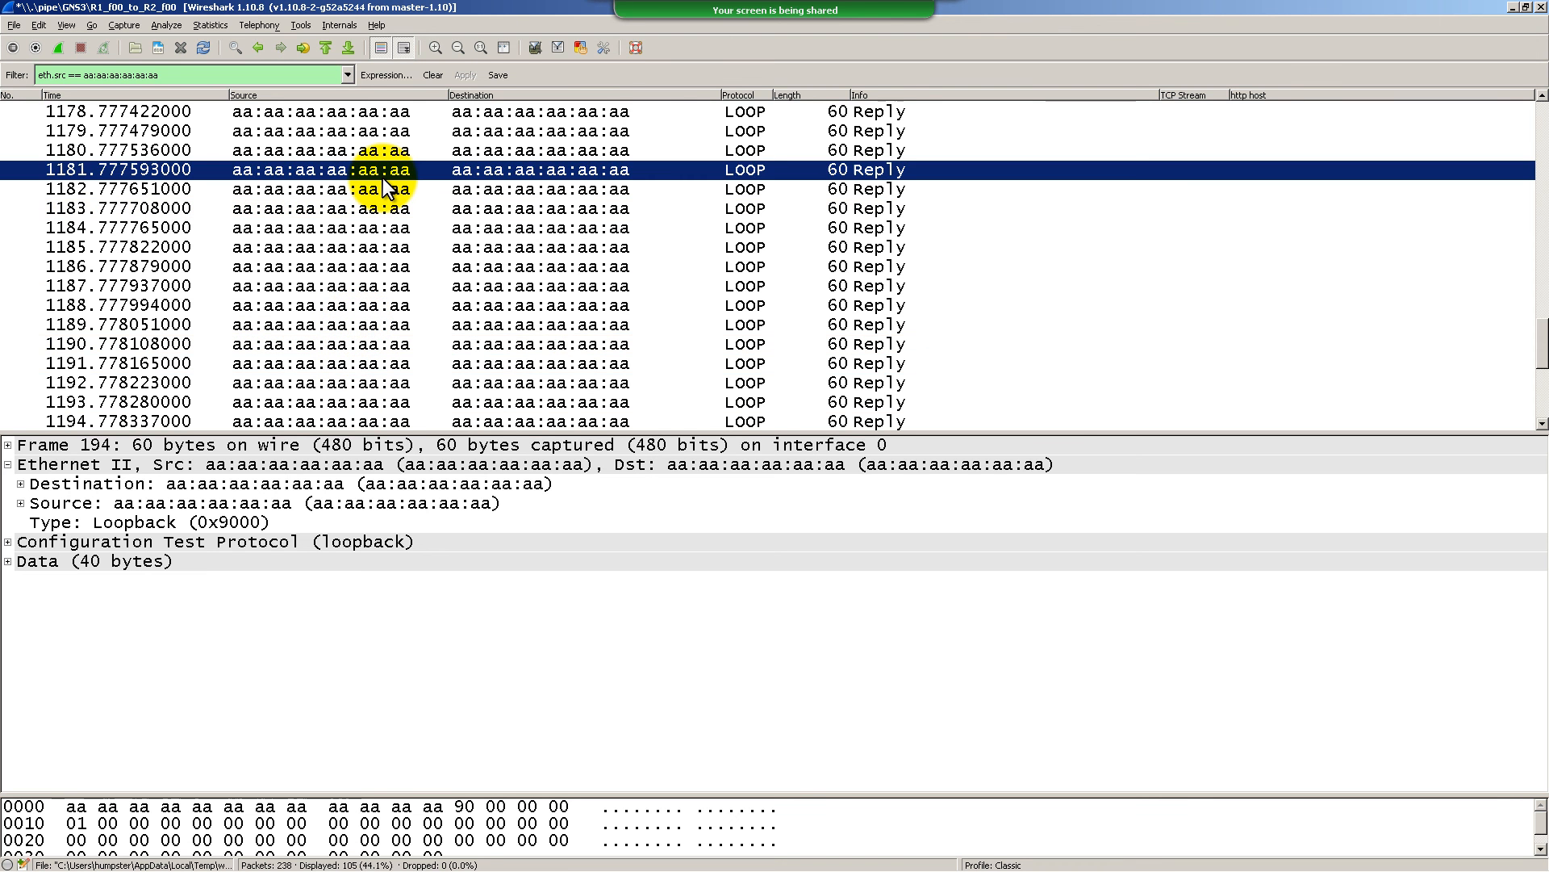
Mark the LOOP frames at 1184.777765 and 1188.777994 seconds
right_click(361, 228)
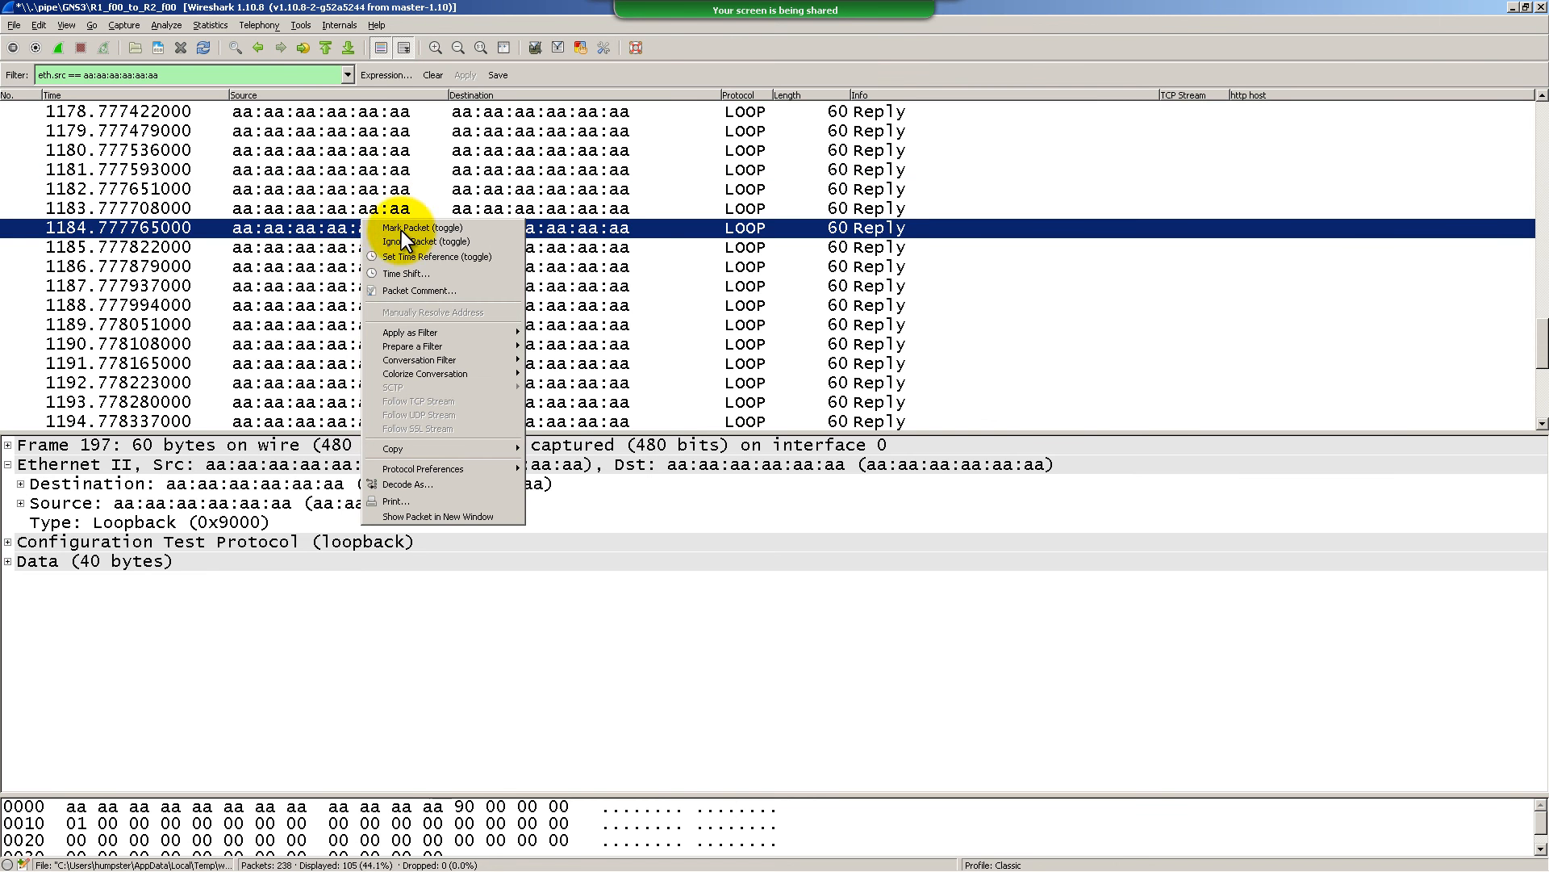
left_click(400, 228)
left_click(318, 272)
right_click(335, 306)
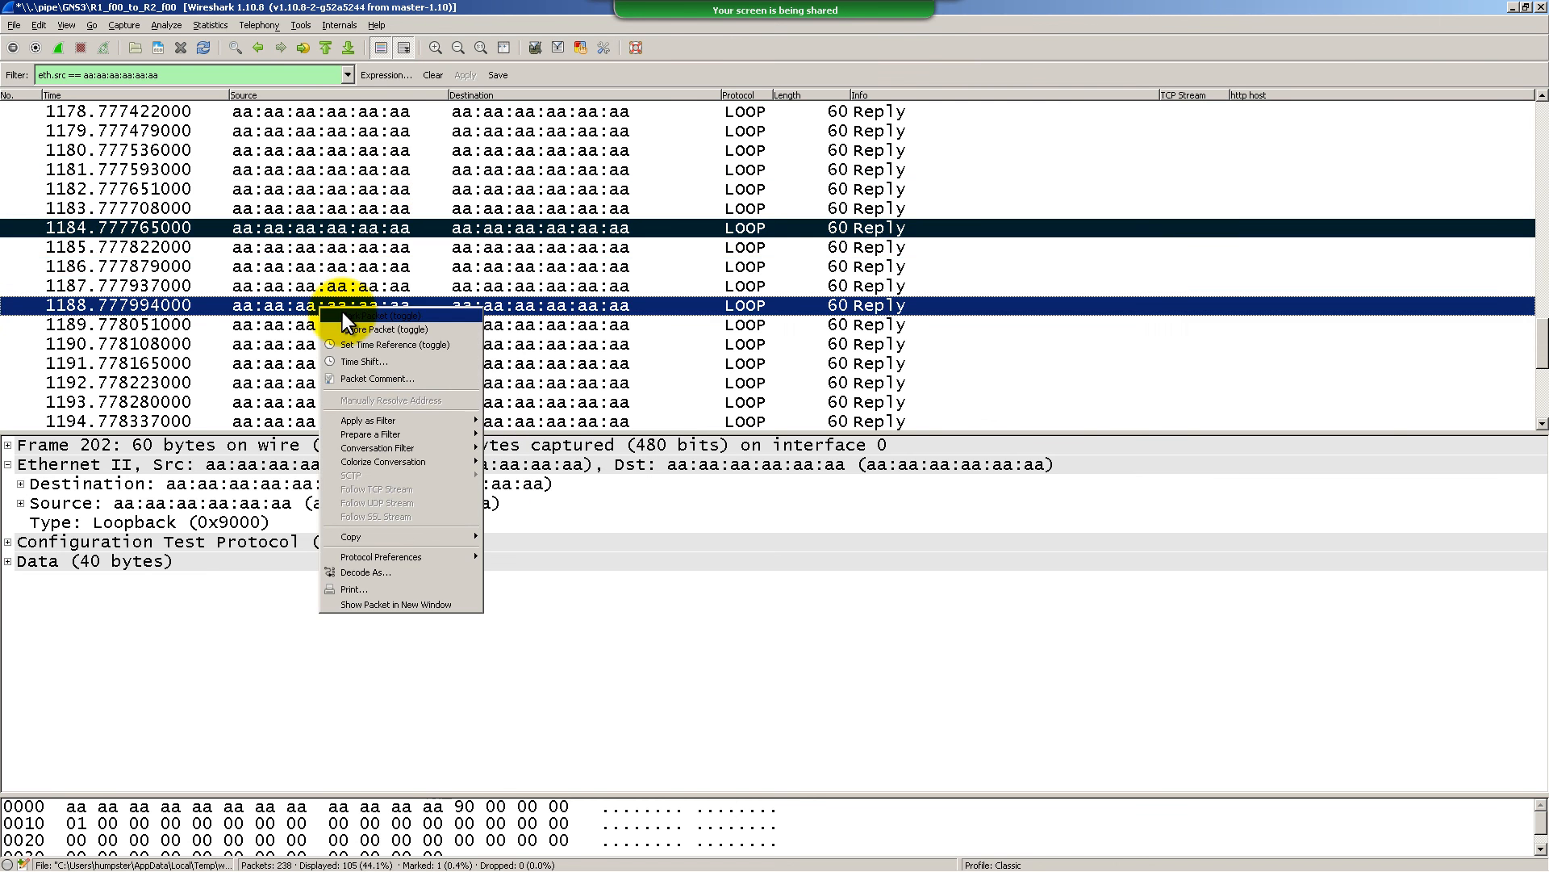
left_click(355, 314)
Mark the LOOP frames at 1191.778165 and 1249.761482 seconds
scroll(519, 341, "down", 3)
scroll(518, 340, "up", 3)
left_click(338, 326)
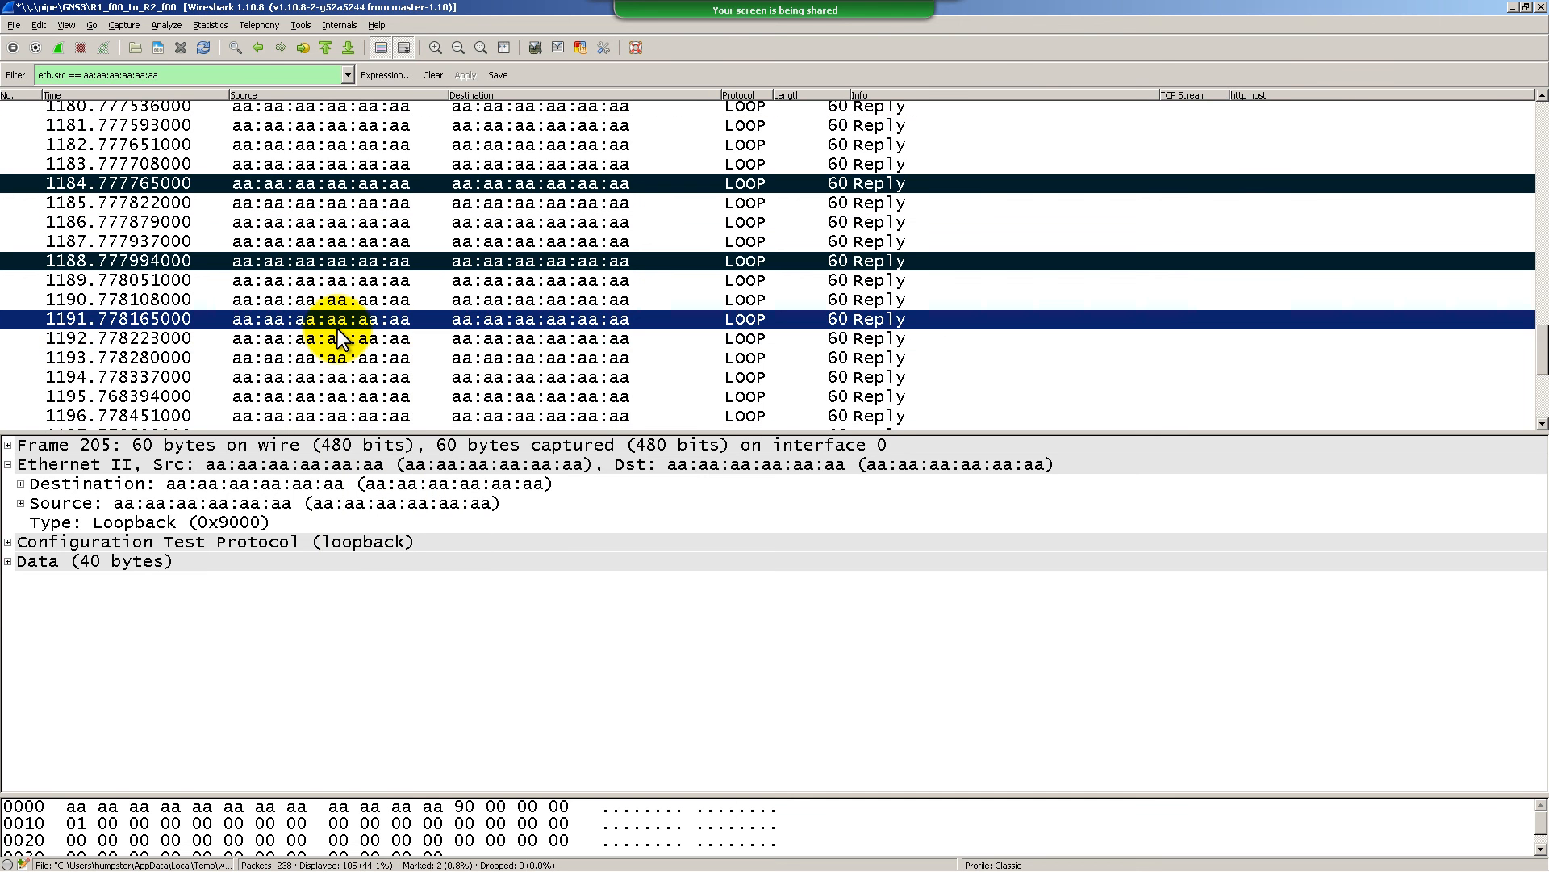
scroll(401, 344, "down", 6)
right_click(404, 307)
left_click(476, 316)
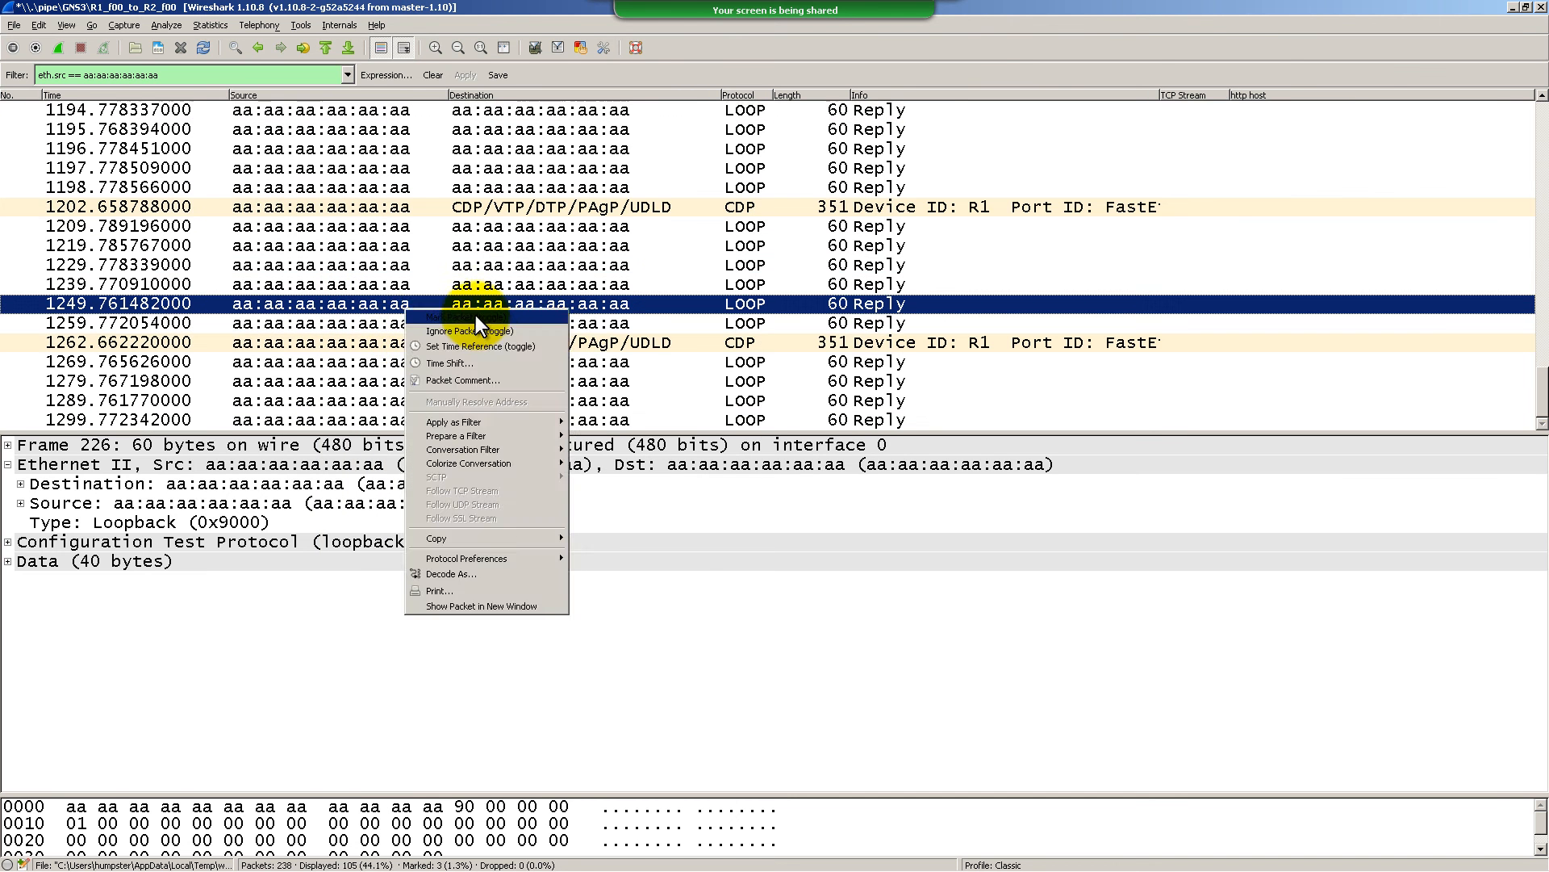
Mark the LOOP frames at 1289.761770 and 1174.787194 seconds
left_click(374, 395)
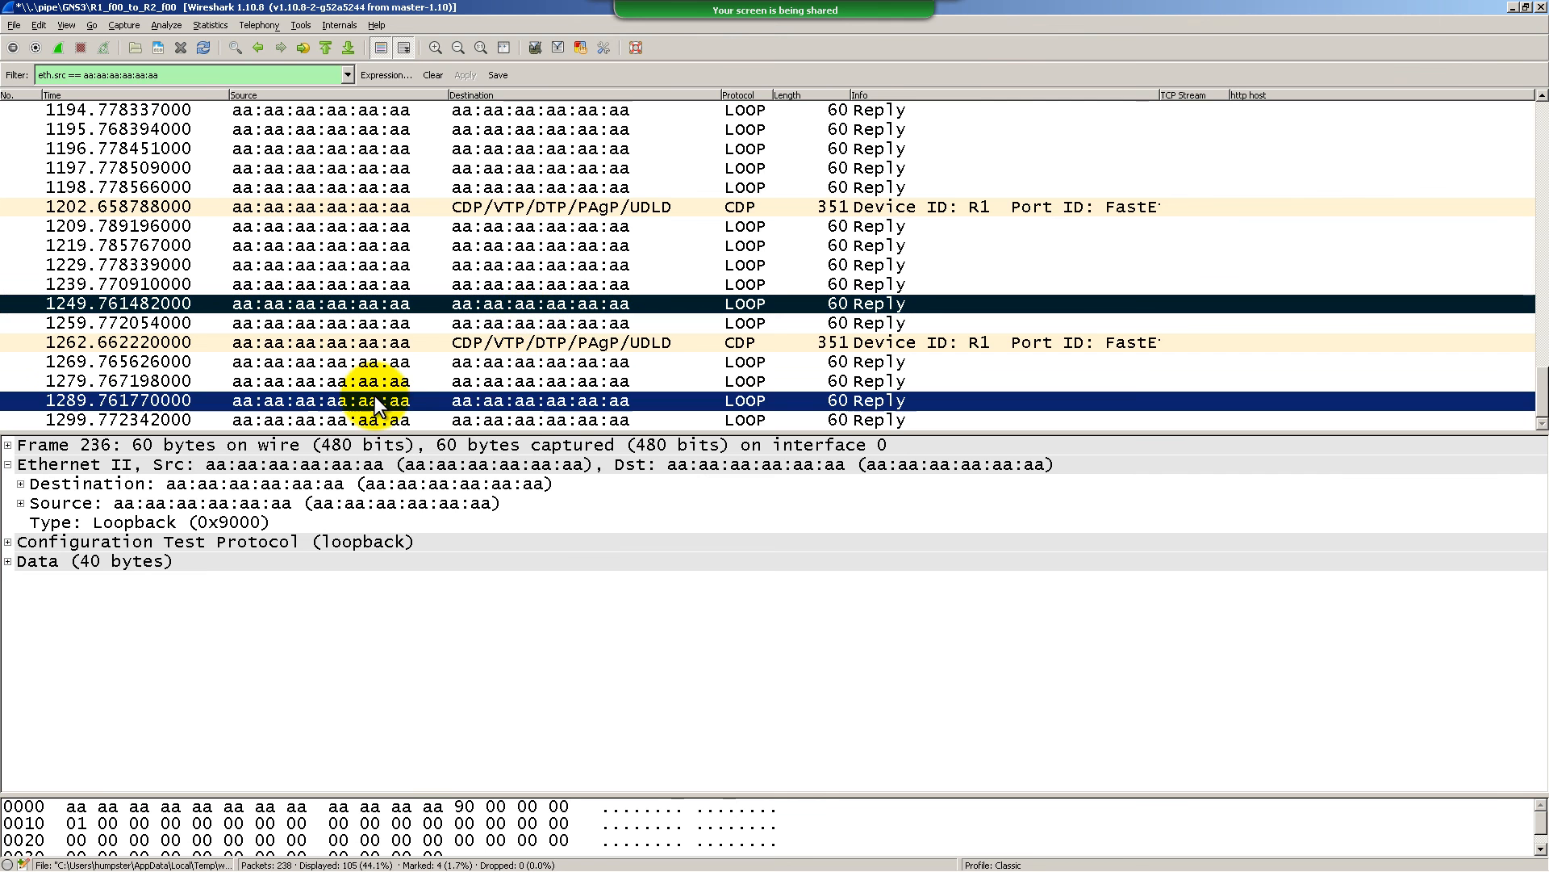
right_click(374, 395)
left_click(414, 401)
scroll(558, 302, "up", 5)
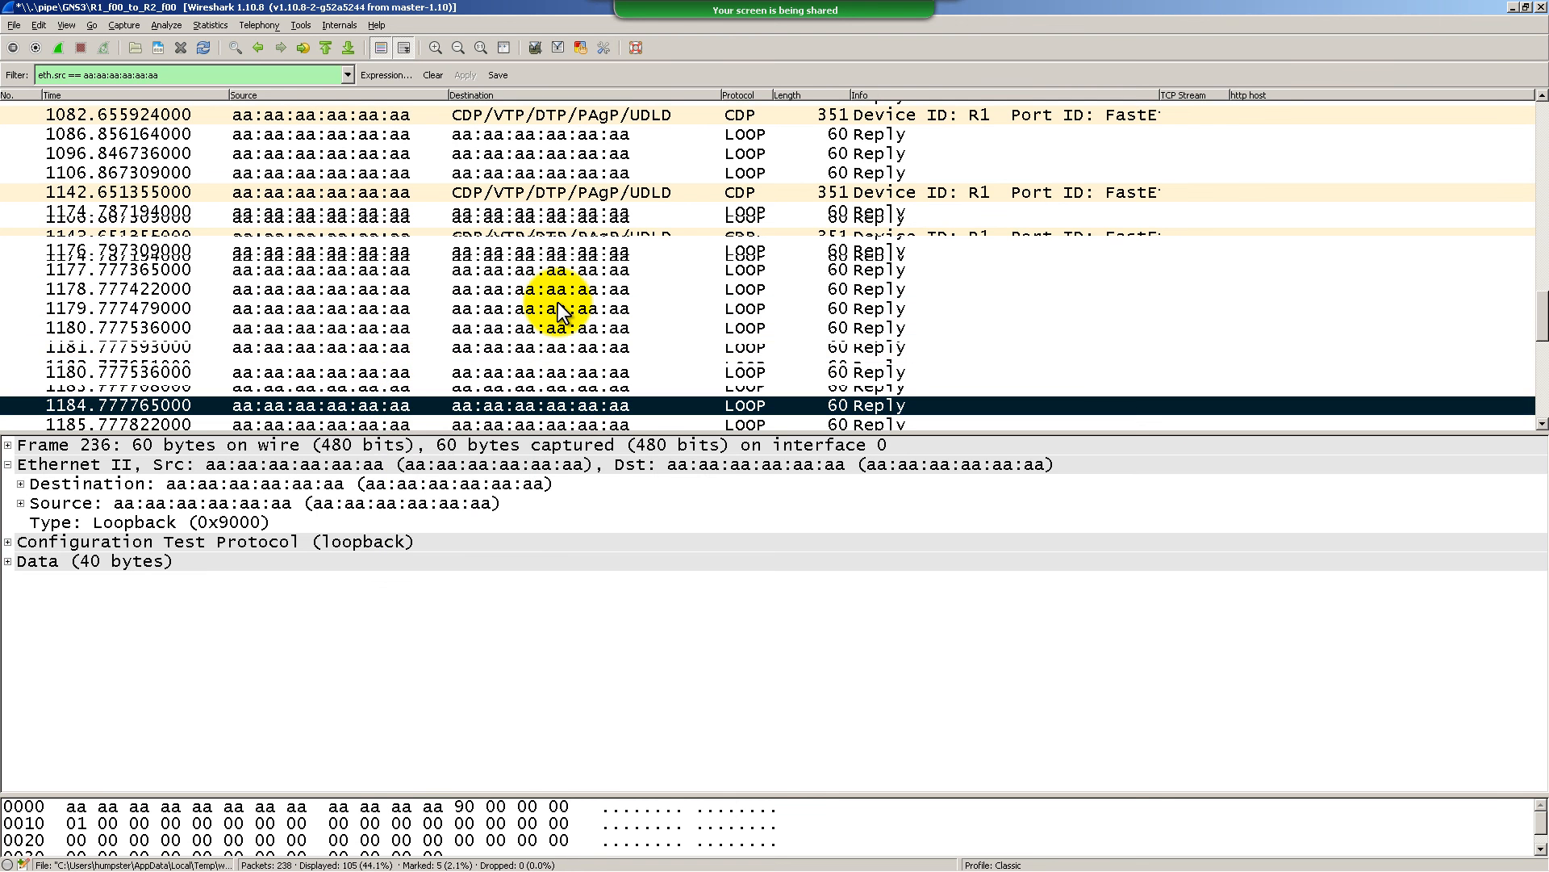
scroll(558, 302, "up", 2)
right_click(331, 301)
left_click(377, 311)
Review the marked LOOP frames, inspect the marked-packets range in the Export Specified Packets dialog, and close it without exporting
scroll(616, 339, "down", 6)
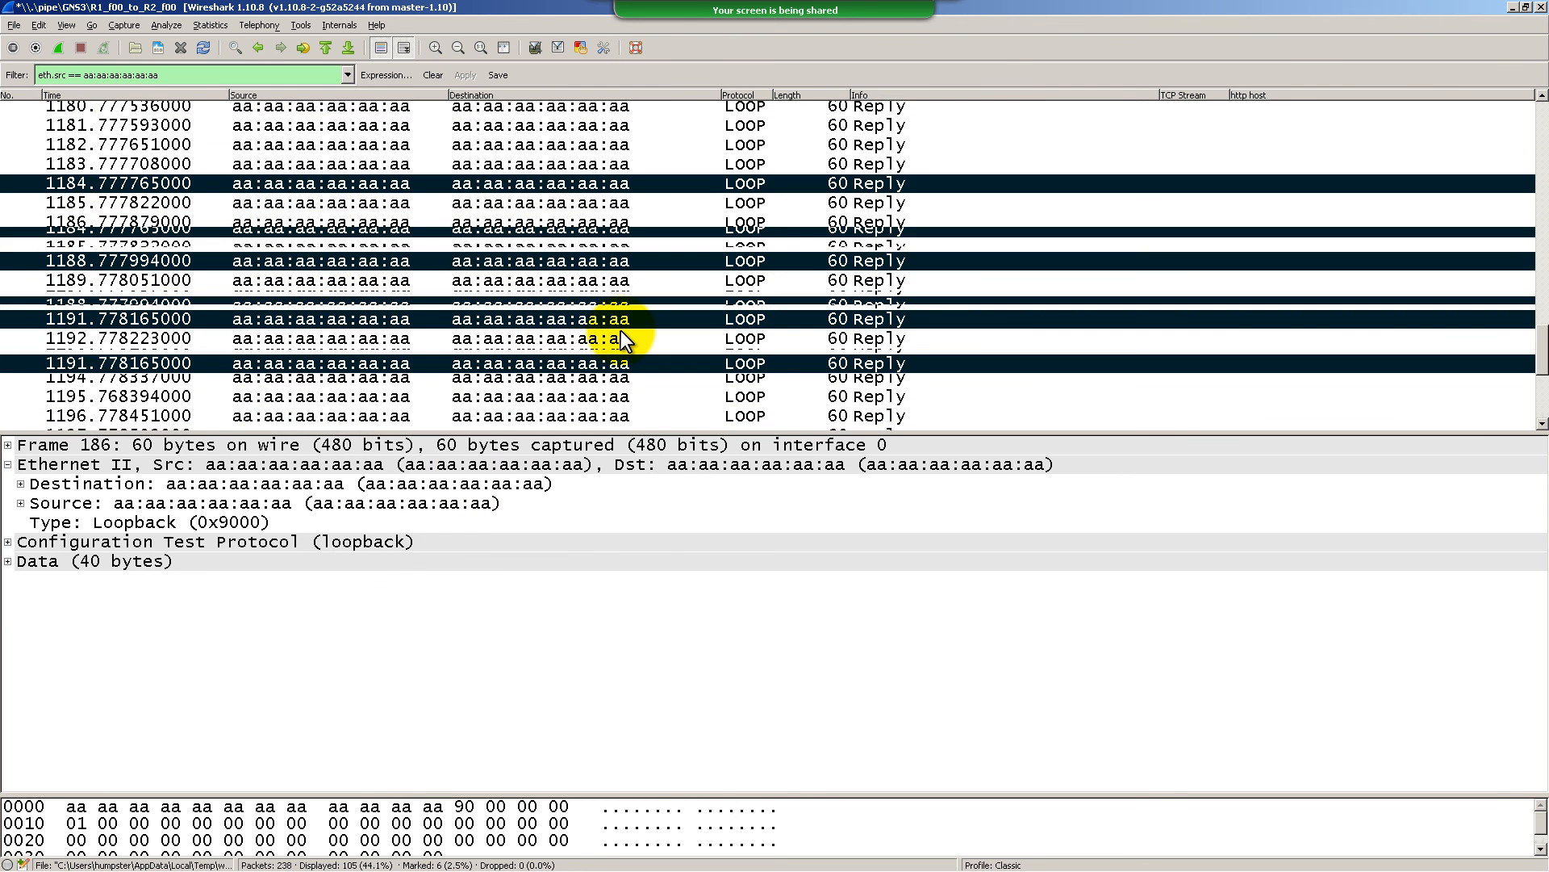
scroll(626, 305, "down", 1)
scroll(620, 319, "up", 4)
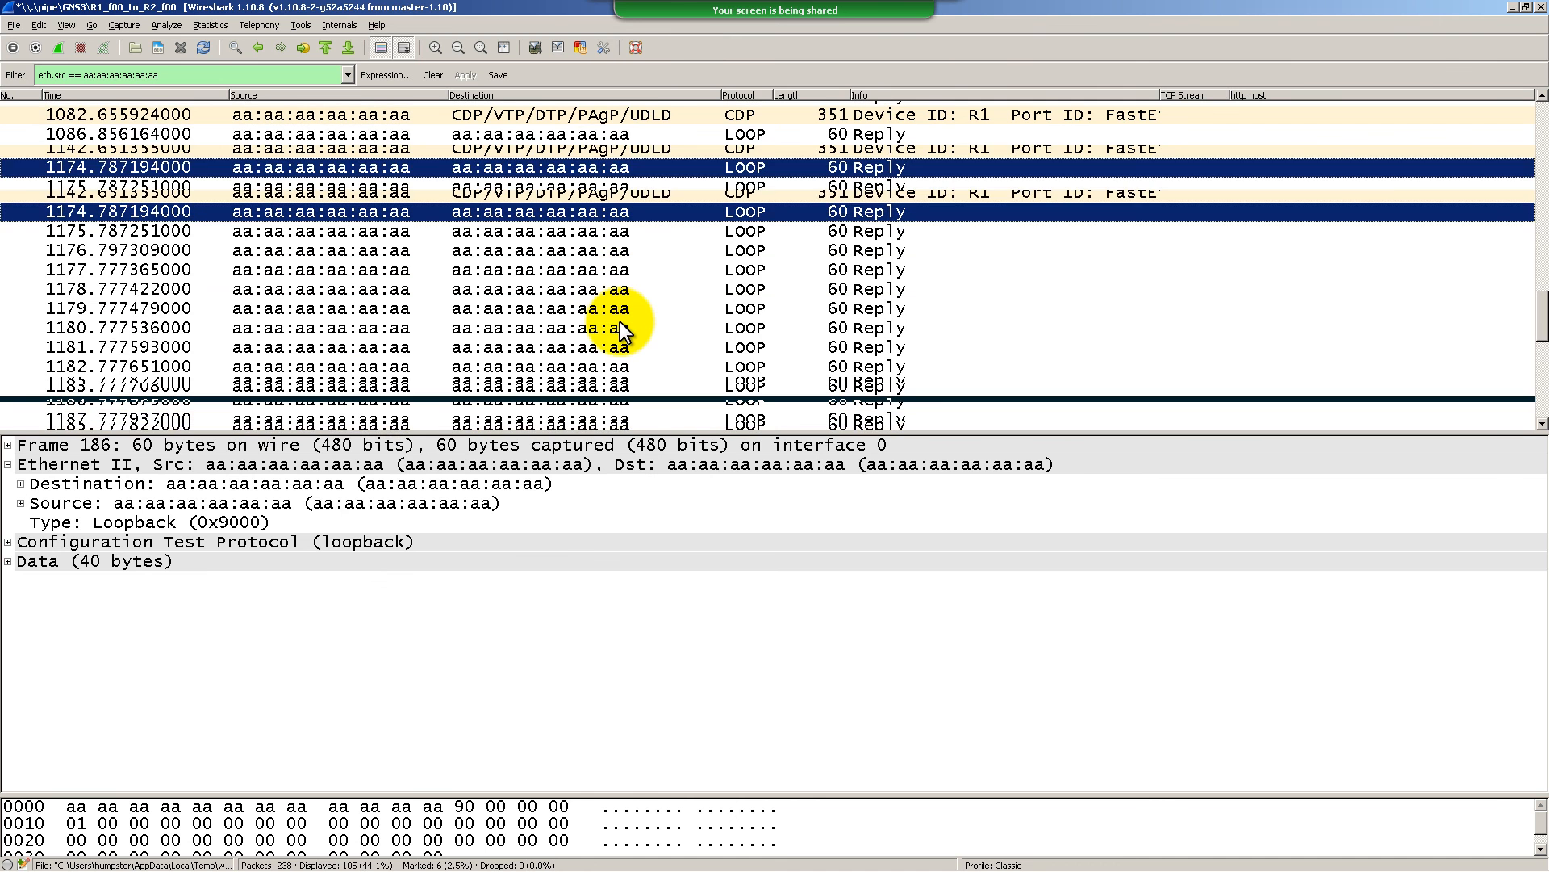
scroll(565, 266, "up", 2)
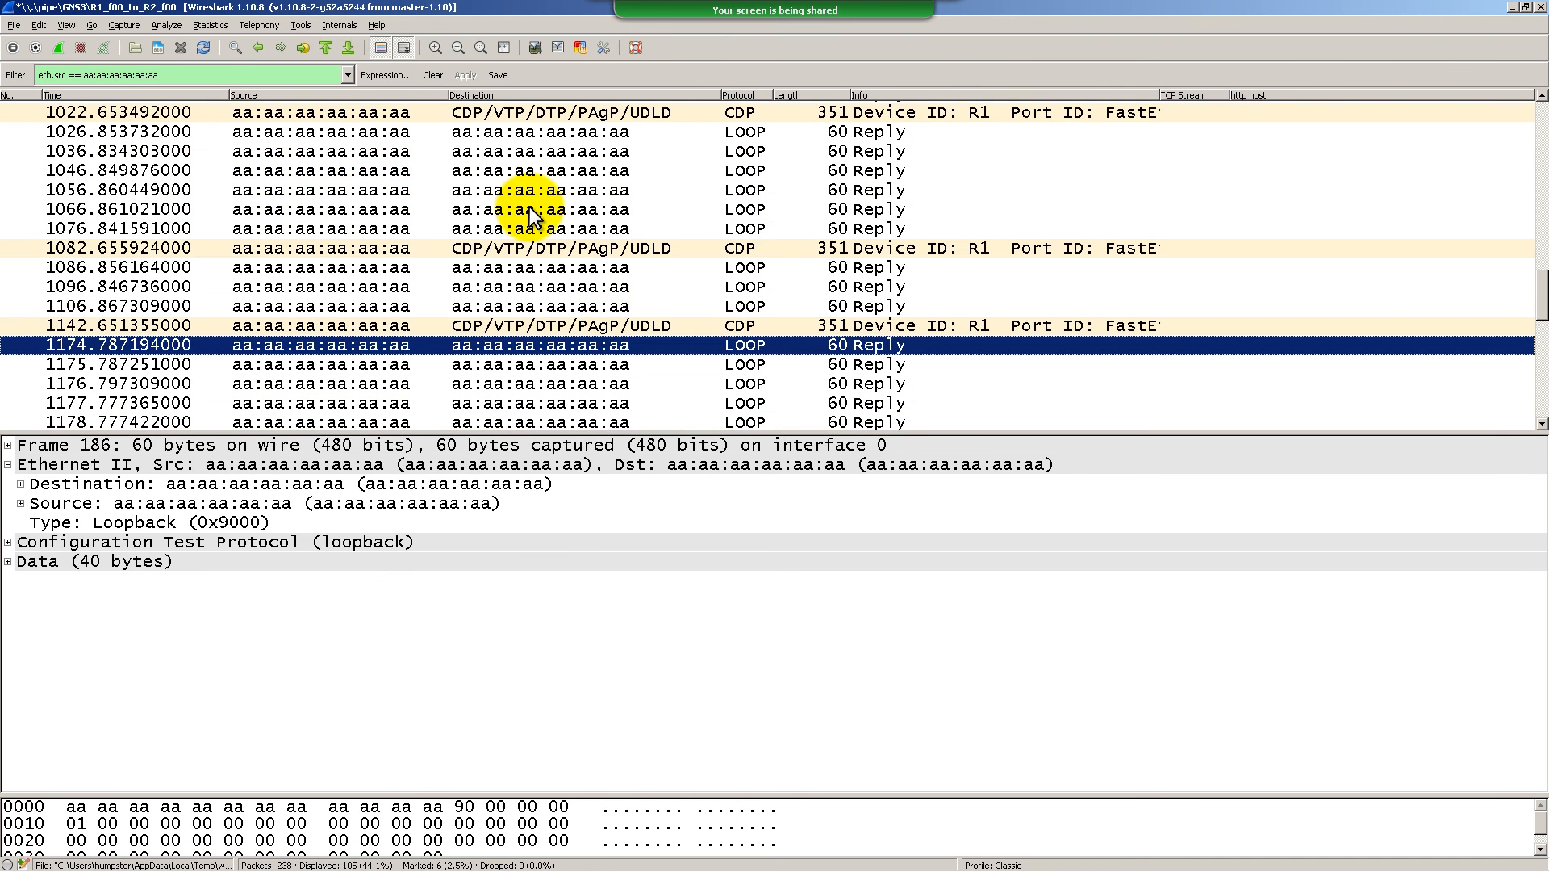
left_click(16, 25)
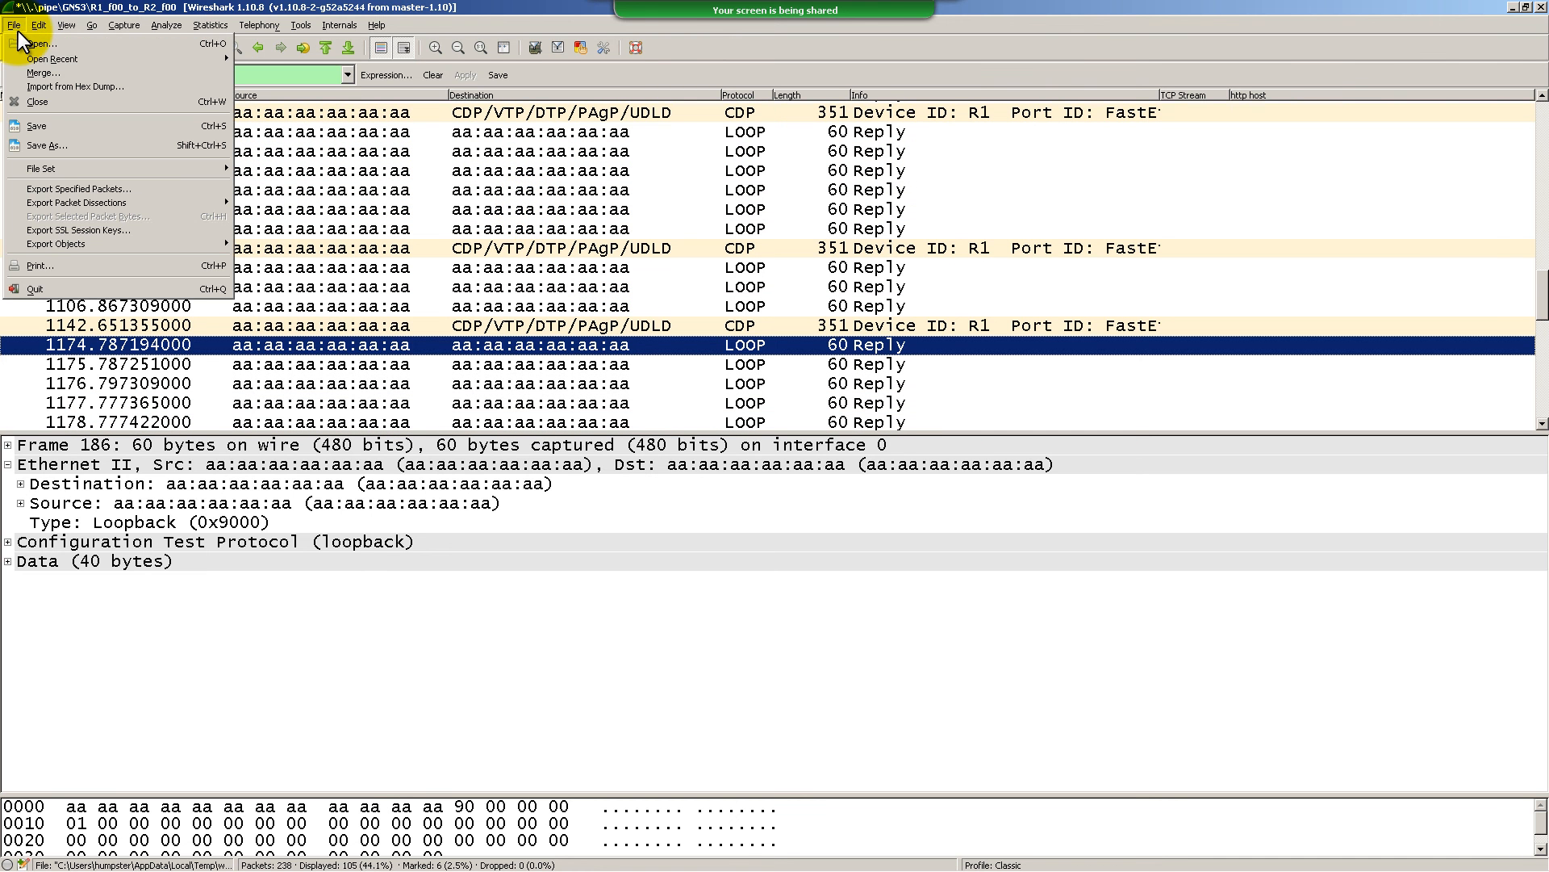
left_click(87, 189)
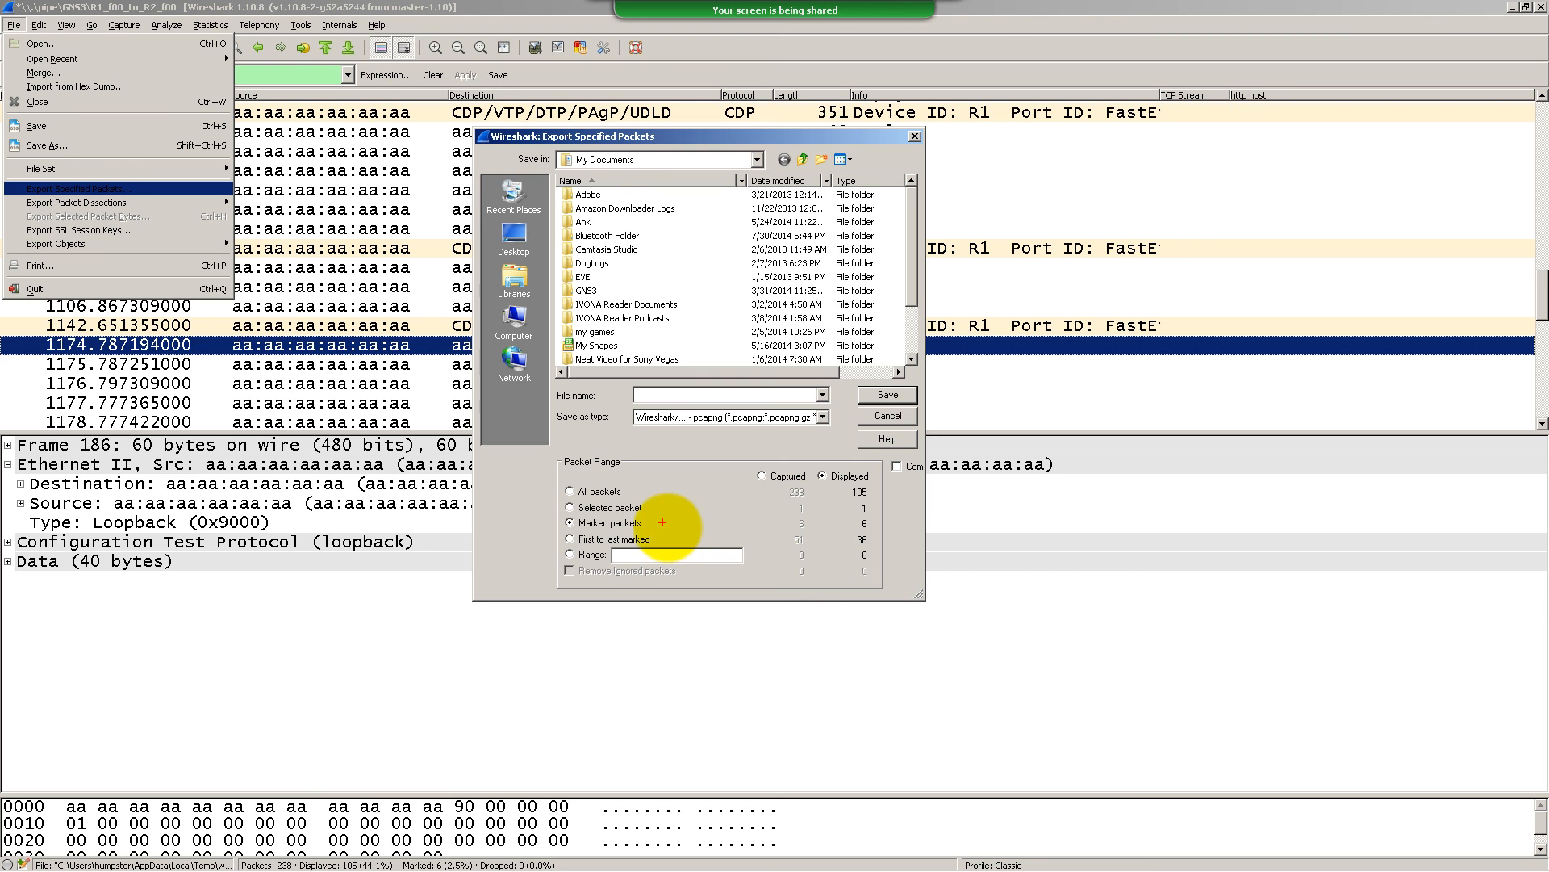
left_click_drag(566, 531, 658, 533)
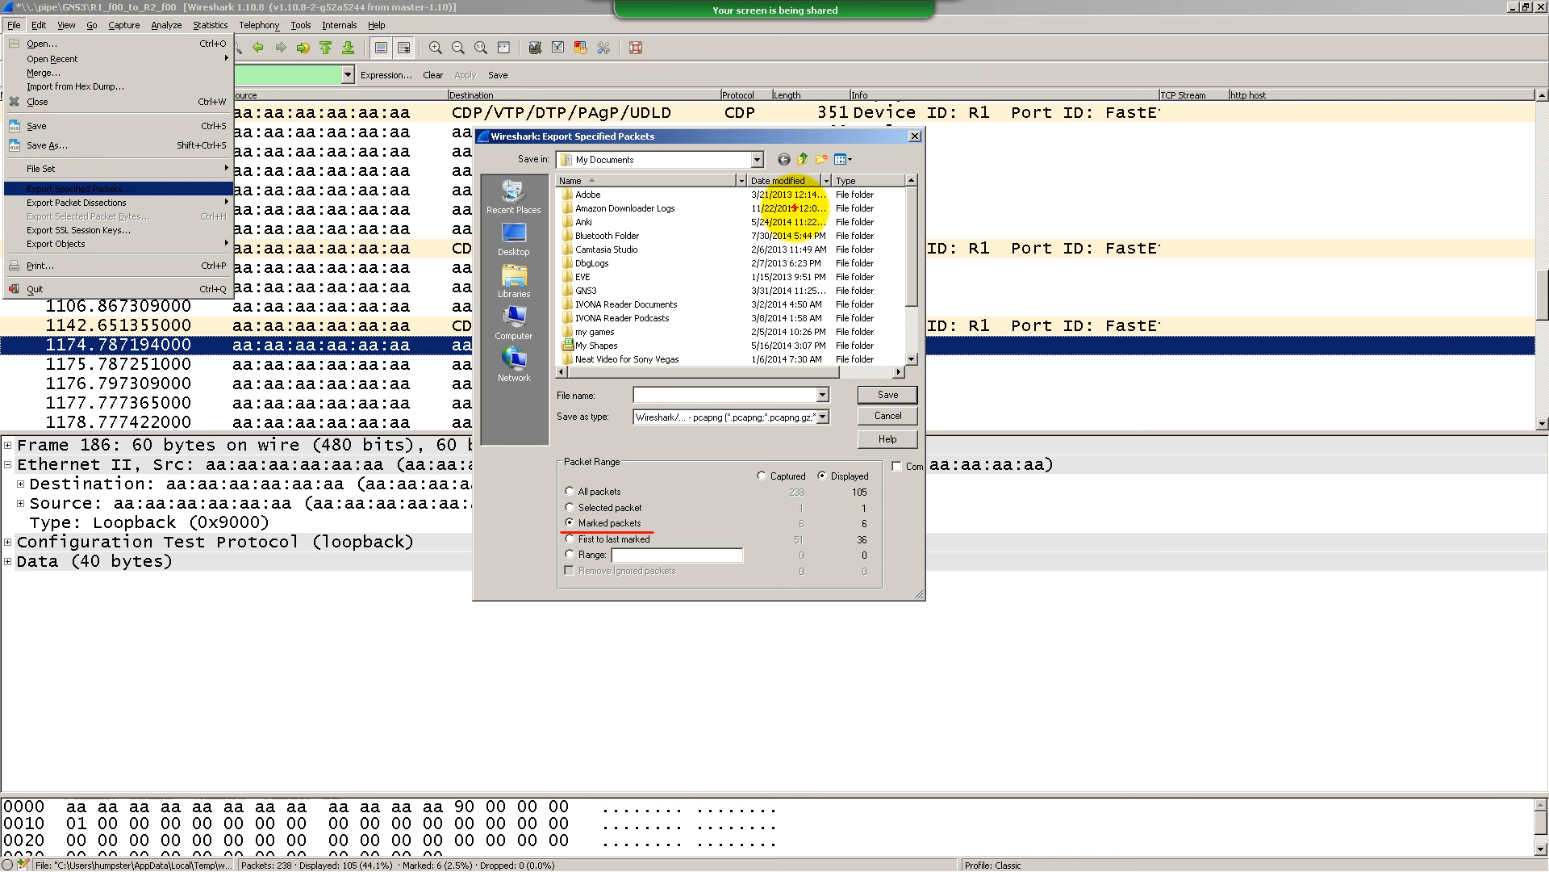
key("Escape")
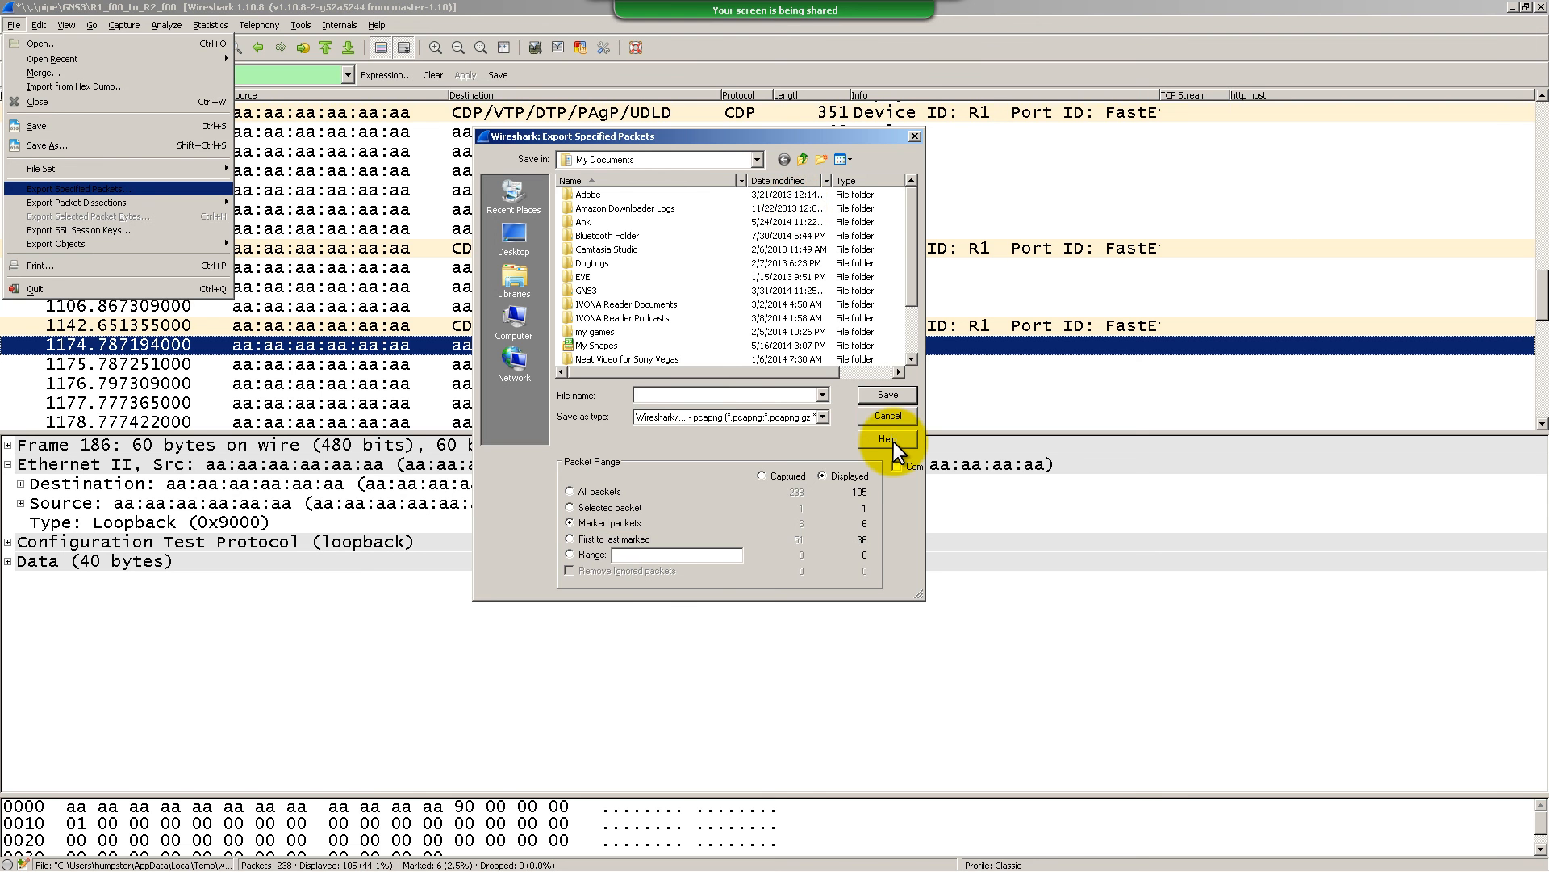
left_click(888, 416)
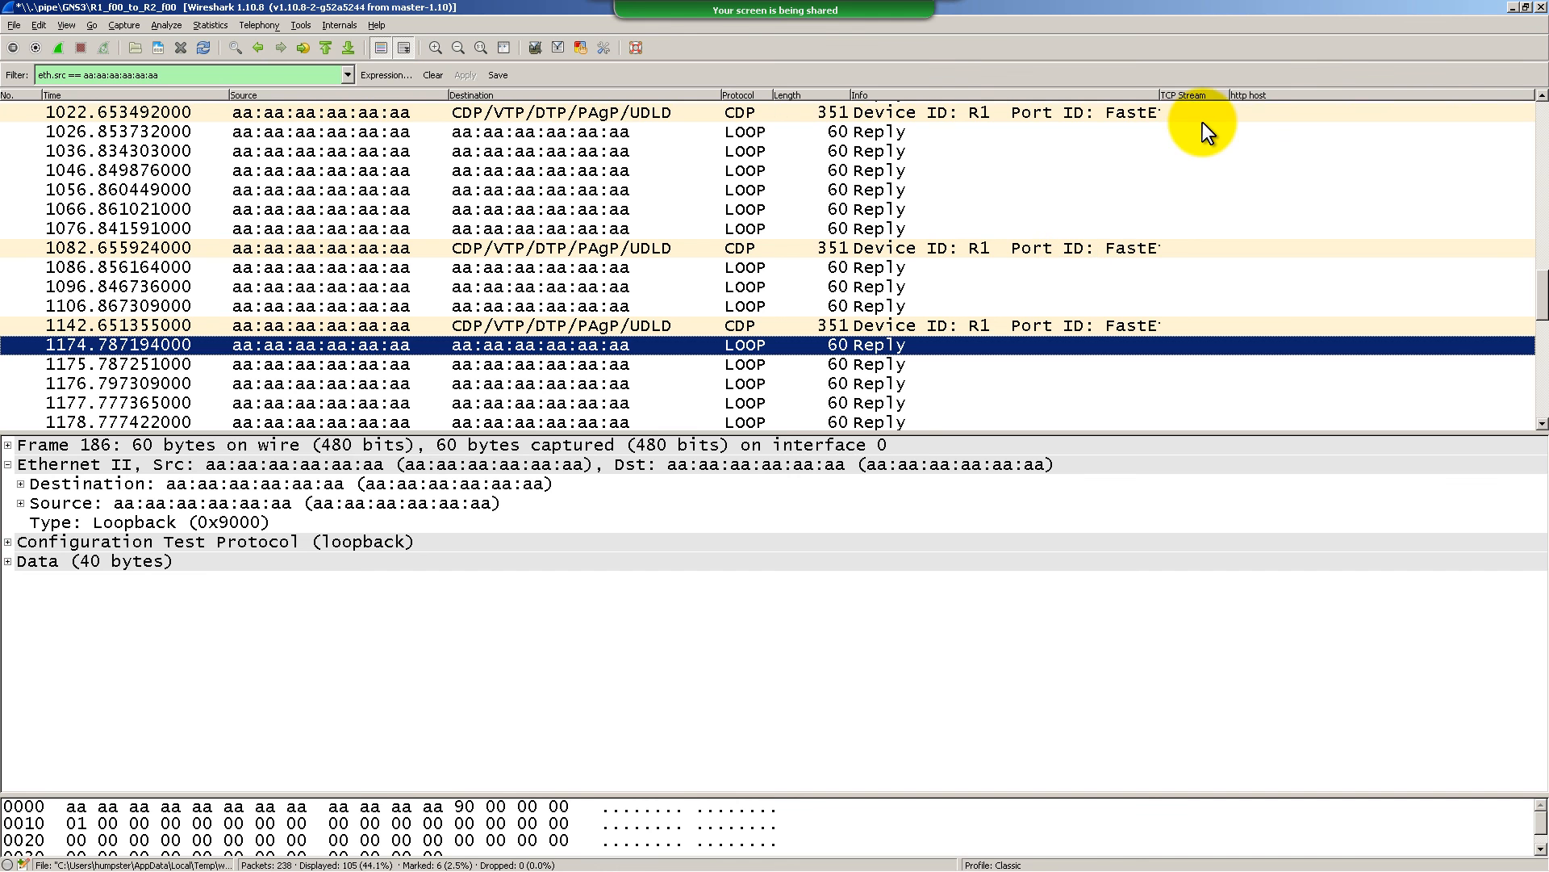
Switch to the Hackpad notes, circle the MAC Addresses section with a screen annotation while reviewing its tasks, and clear the drawing
left_click(1513, 7)
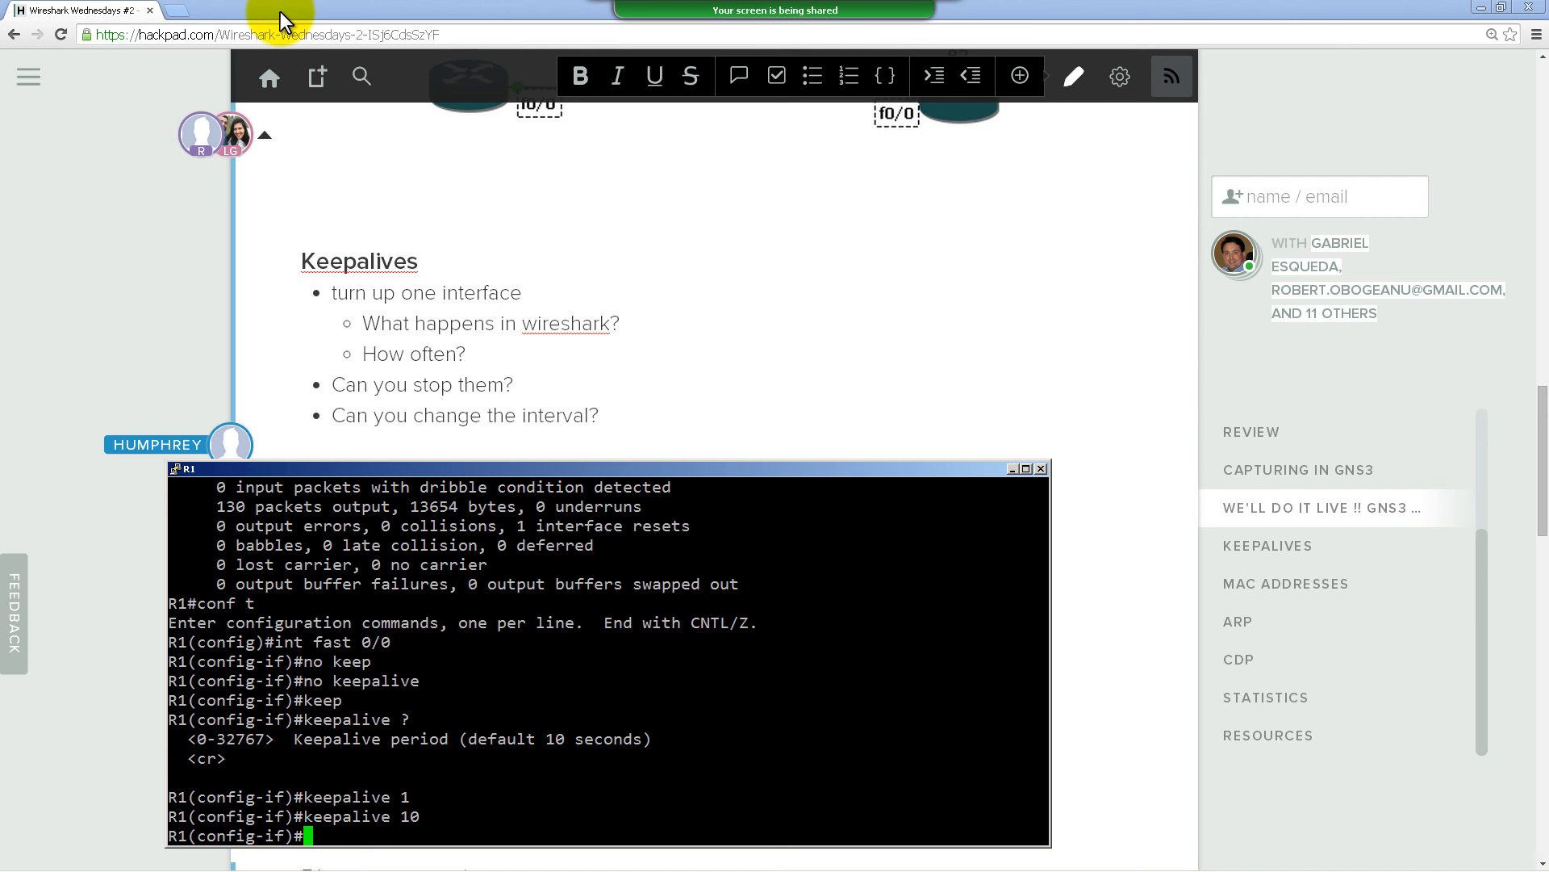
left_click(290, 34)
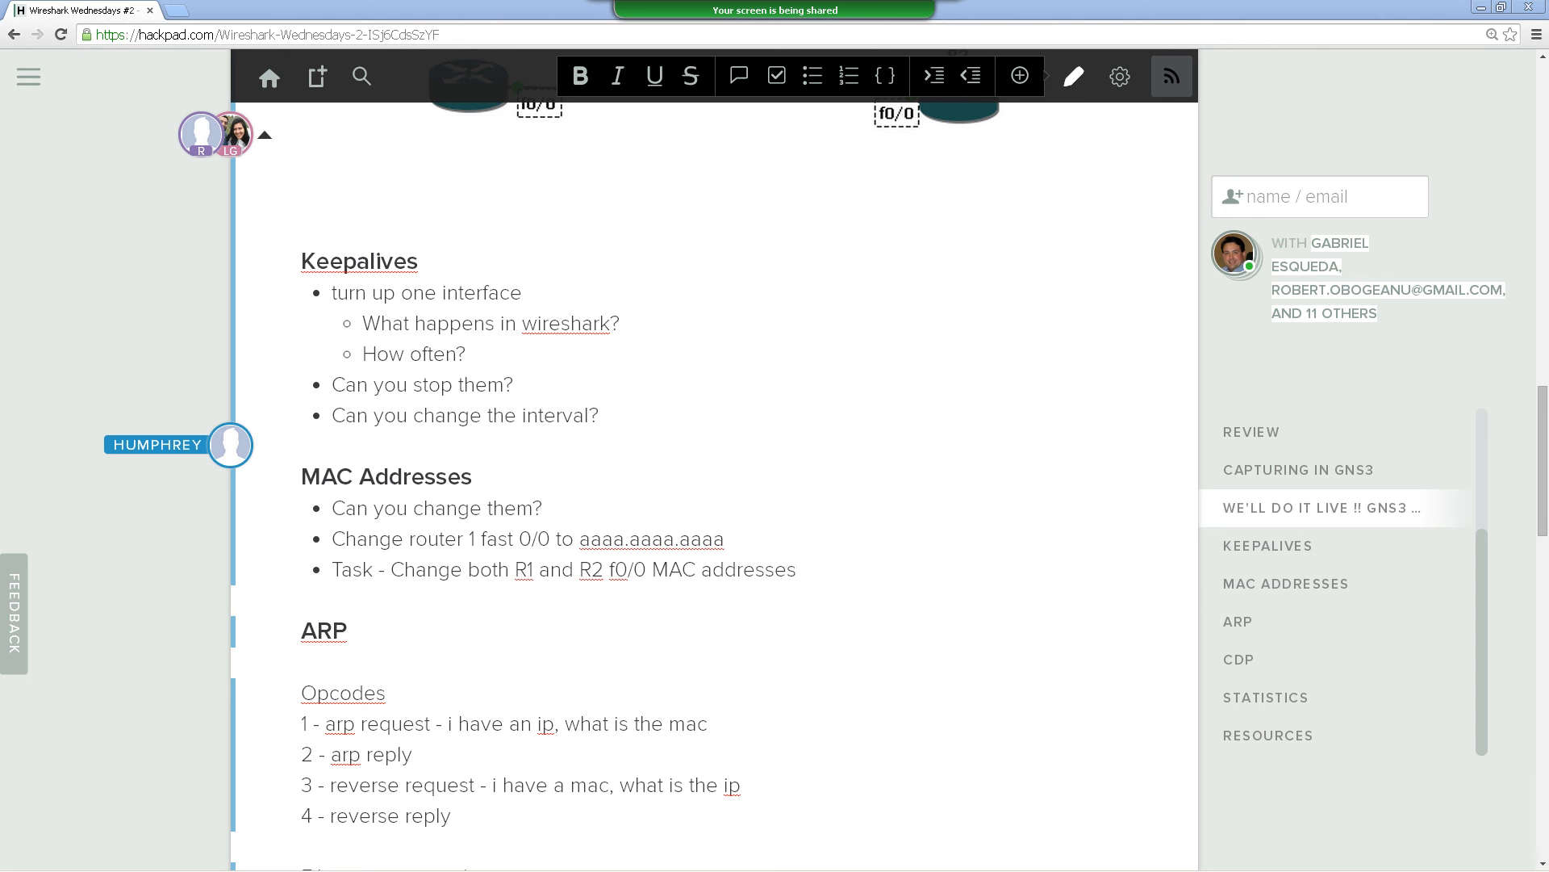
key("alt+Tab")
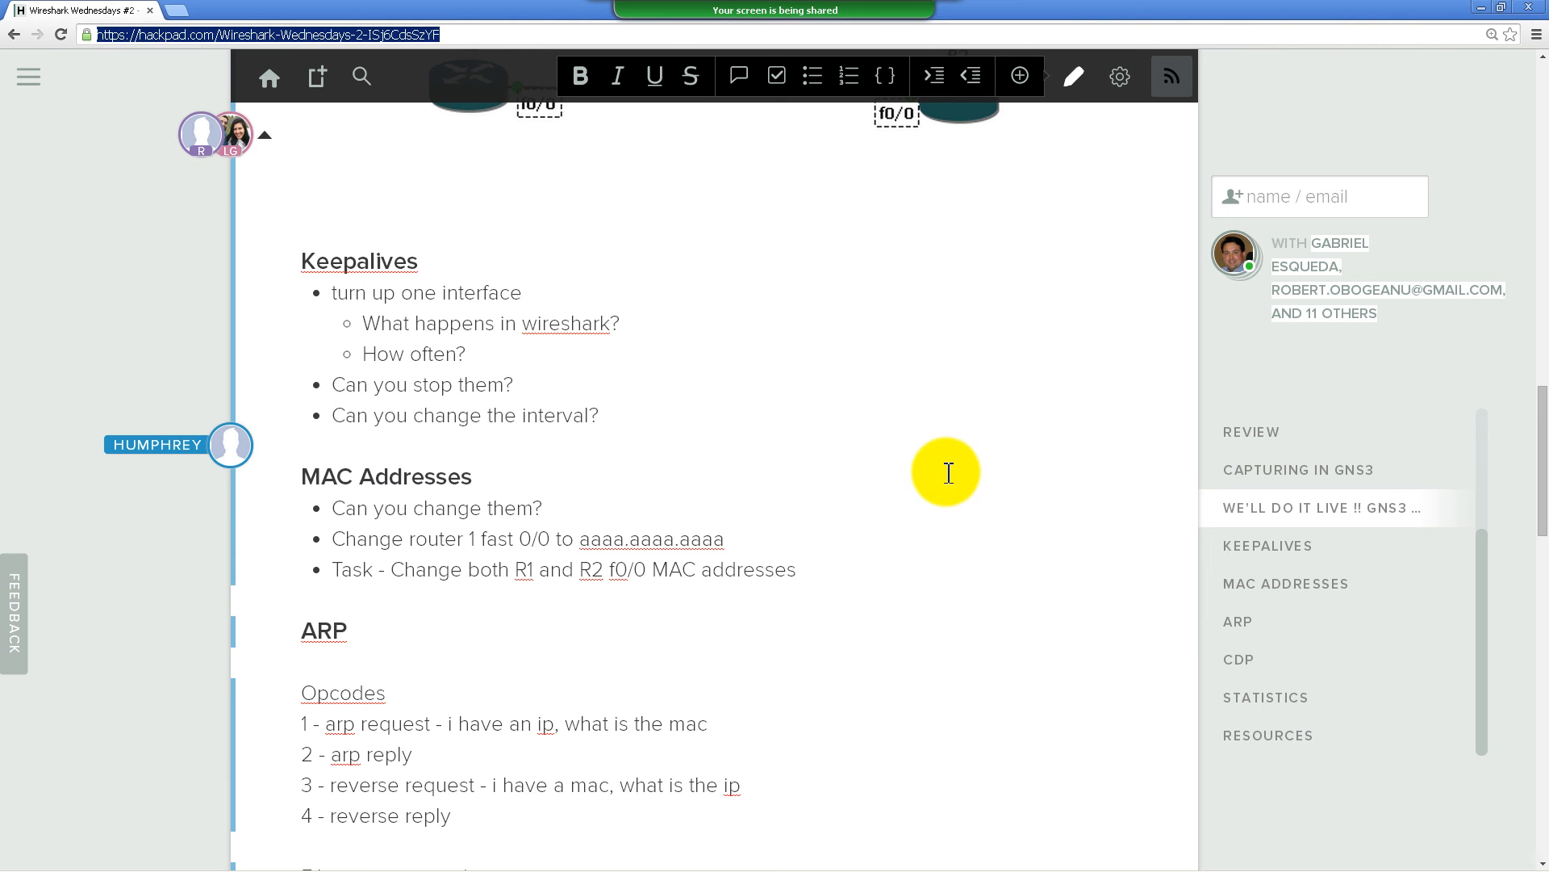
left_click(864, 437)
scroll(855, 436, "down", 2)
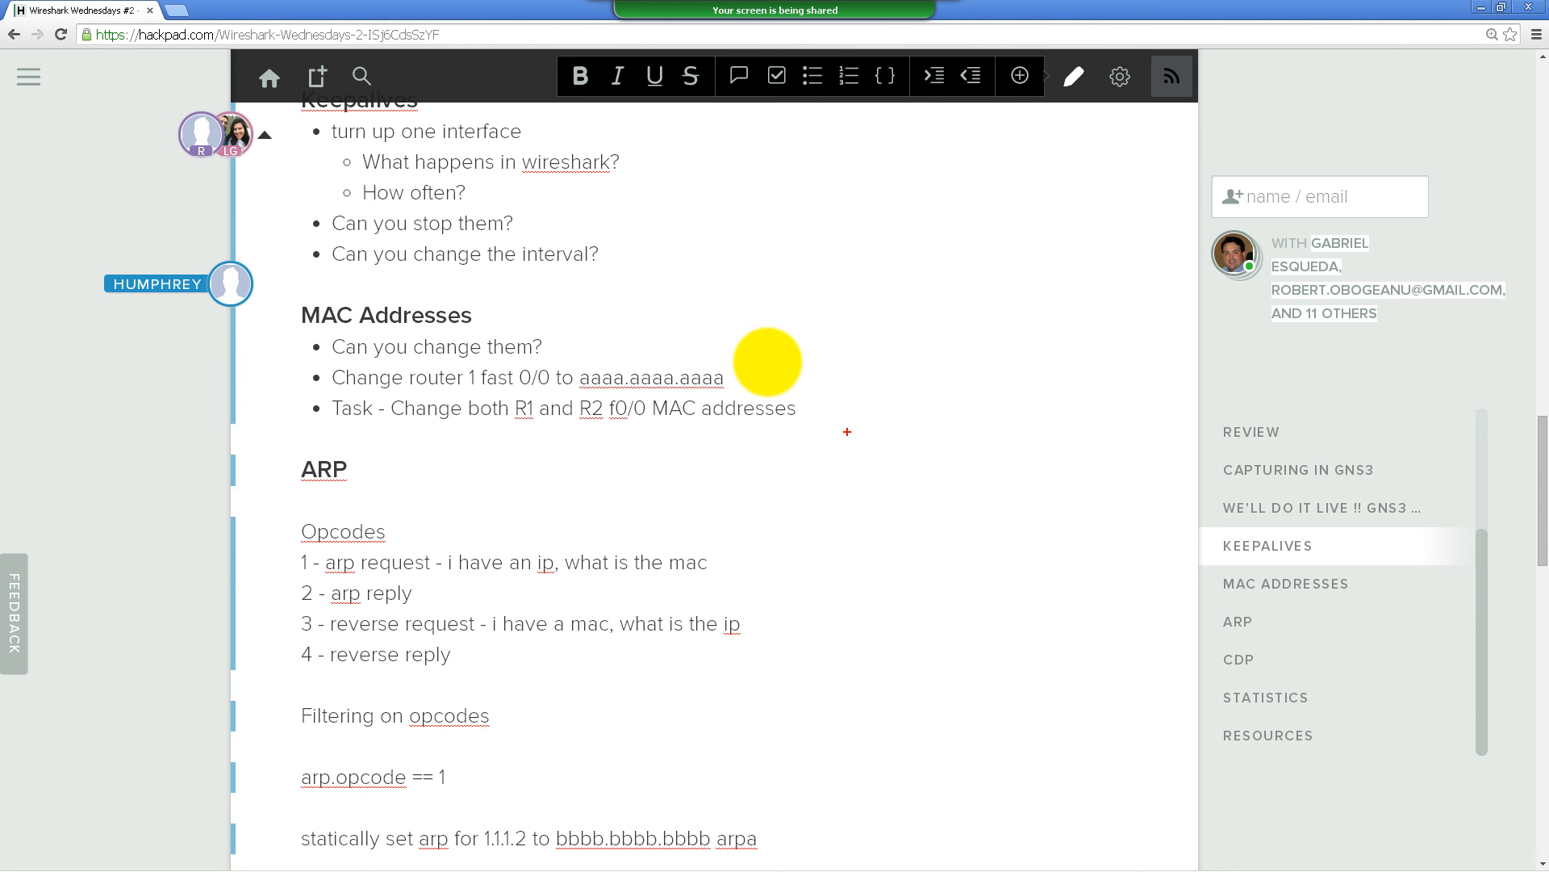
mouse_move(752, 295)
left_mouse_down()
mouse_move(557, 530)
mouse_move(634, 242)
left_mouse_up()
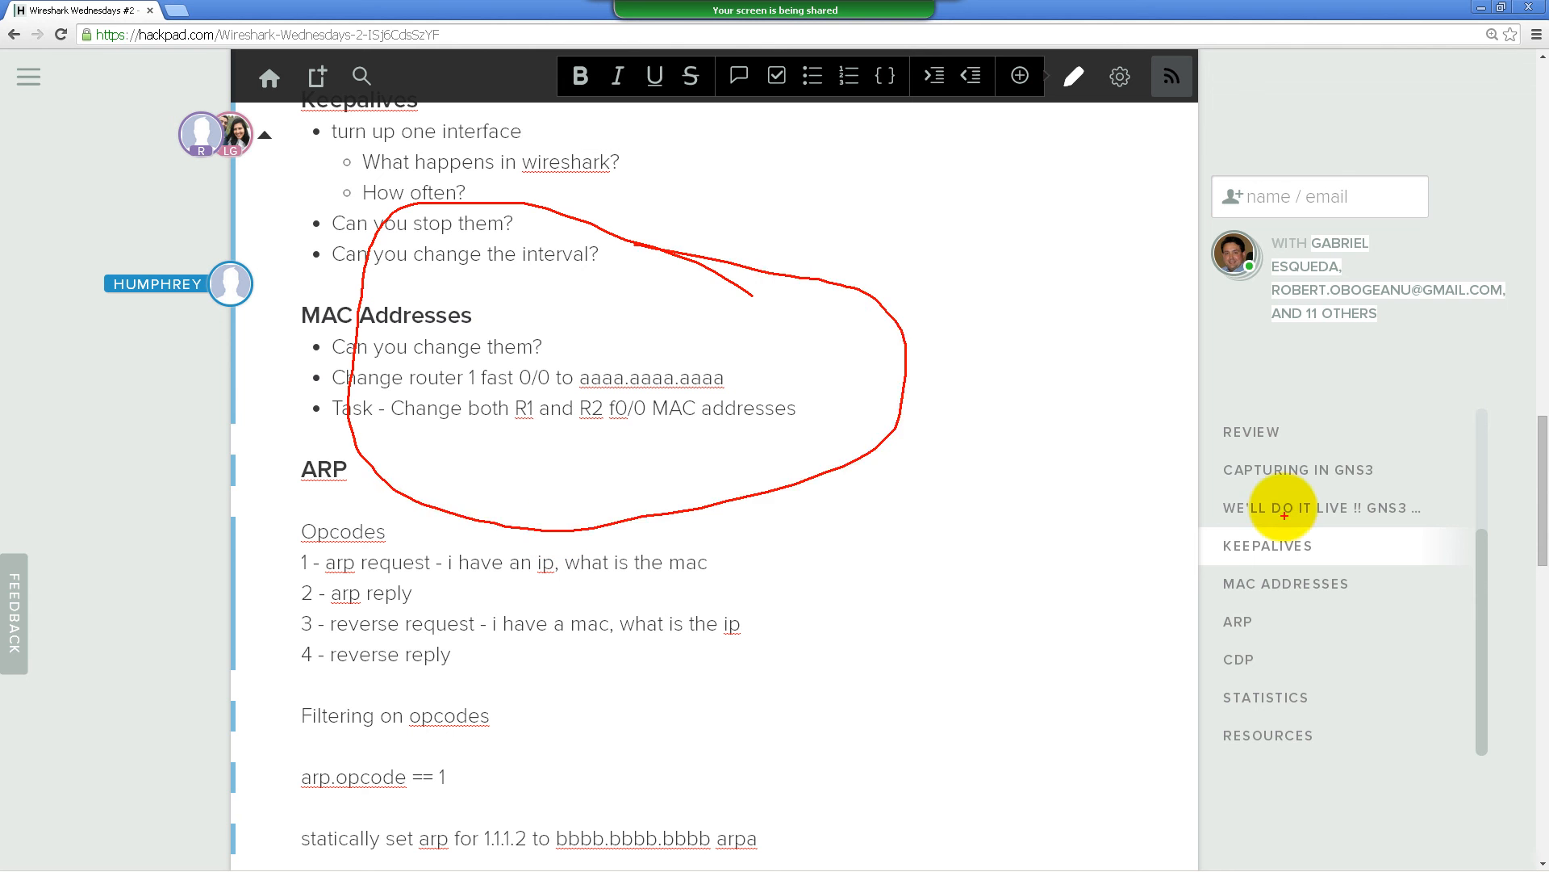
key("Escape")
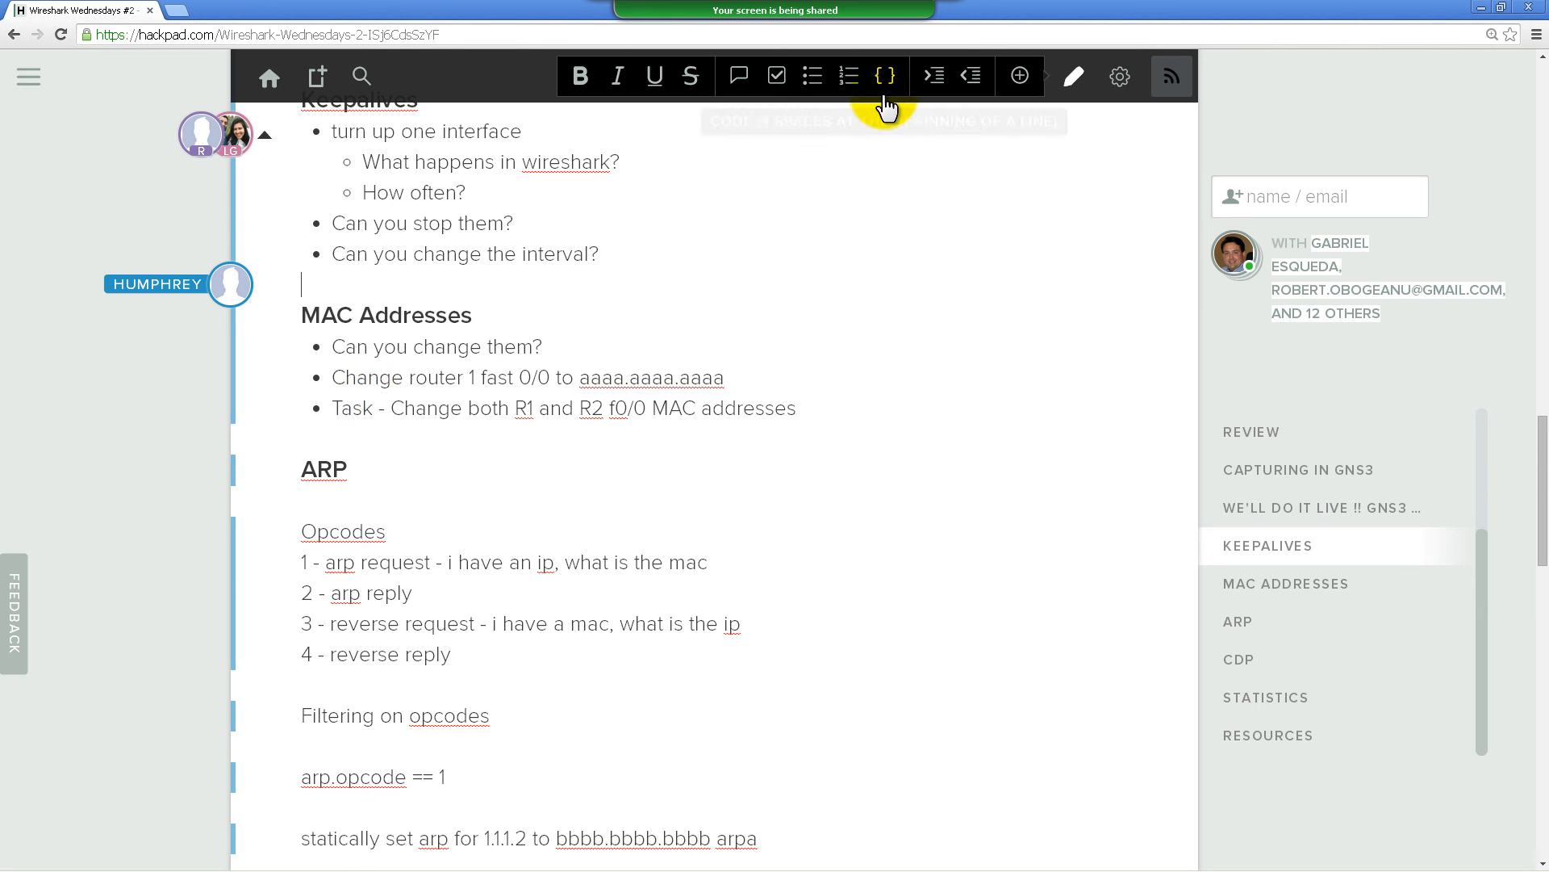
Switch to Wireshark and try to start a new capture on the R1-to-R2 pipe without saving the captured packets
key("alt+Tab")
key("alt+Tab")
key("alt+Tab")
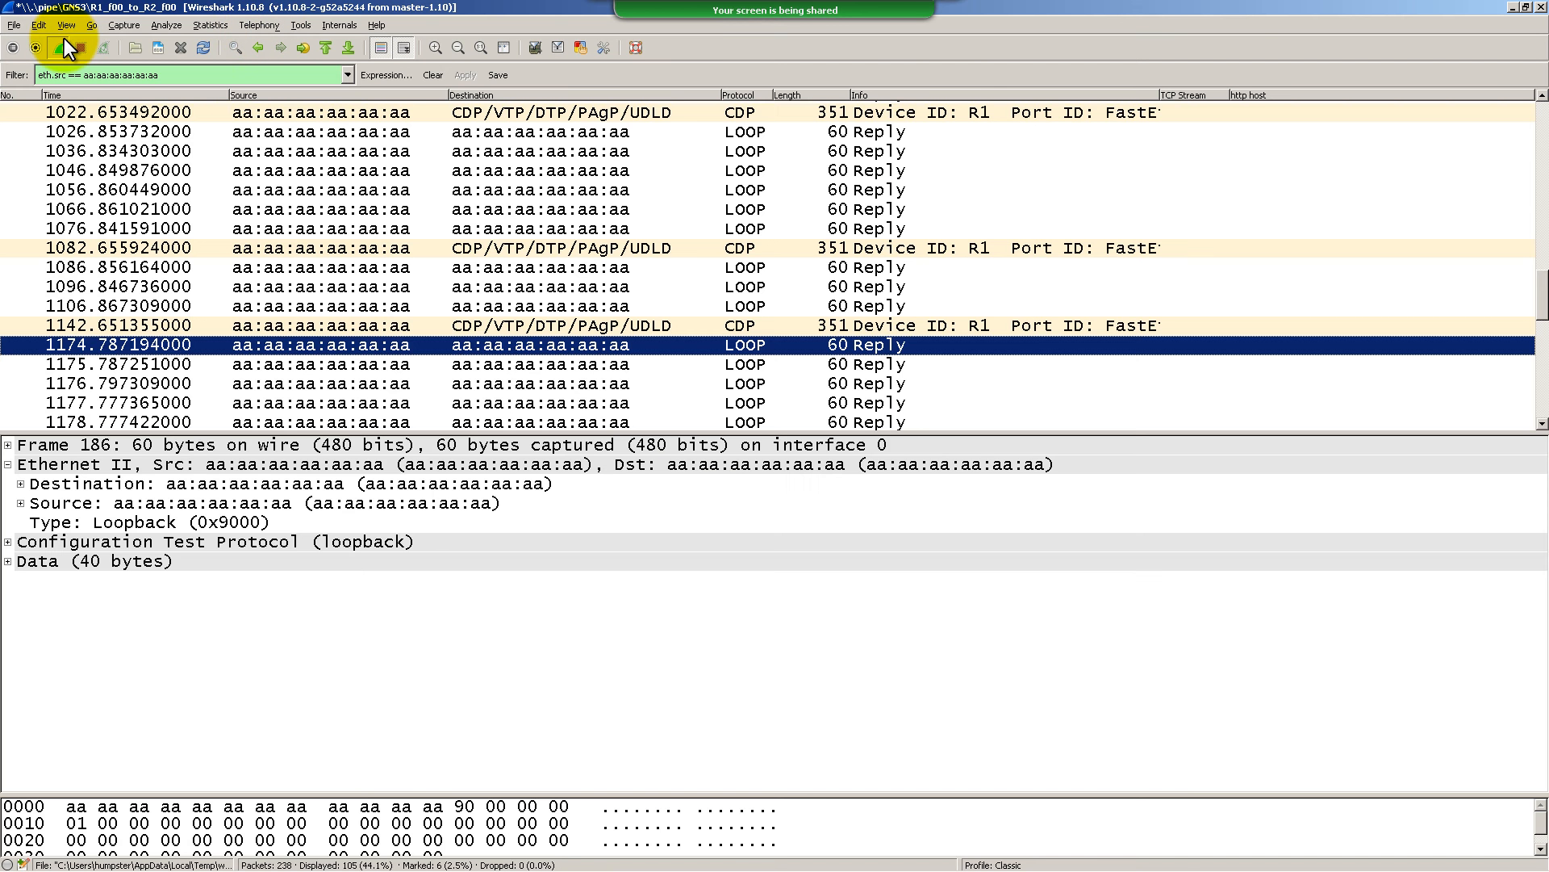
left_click(64, 39)
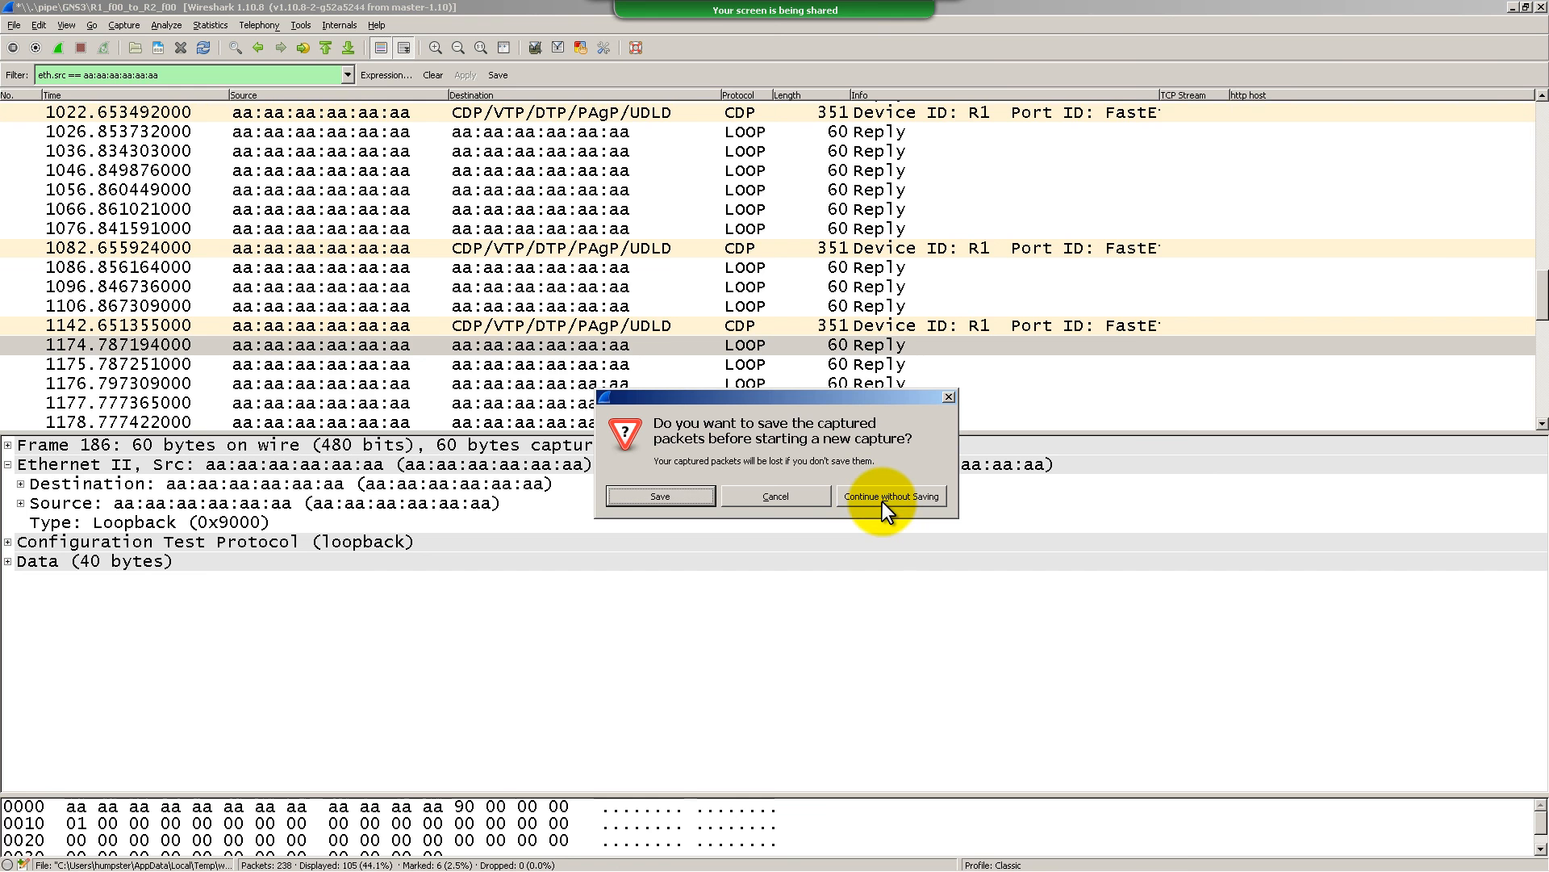
left_click(886, 496)
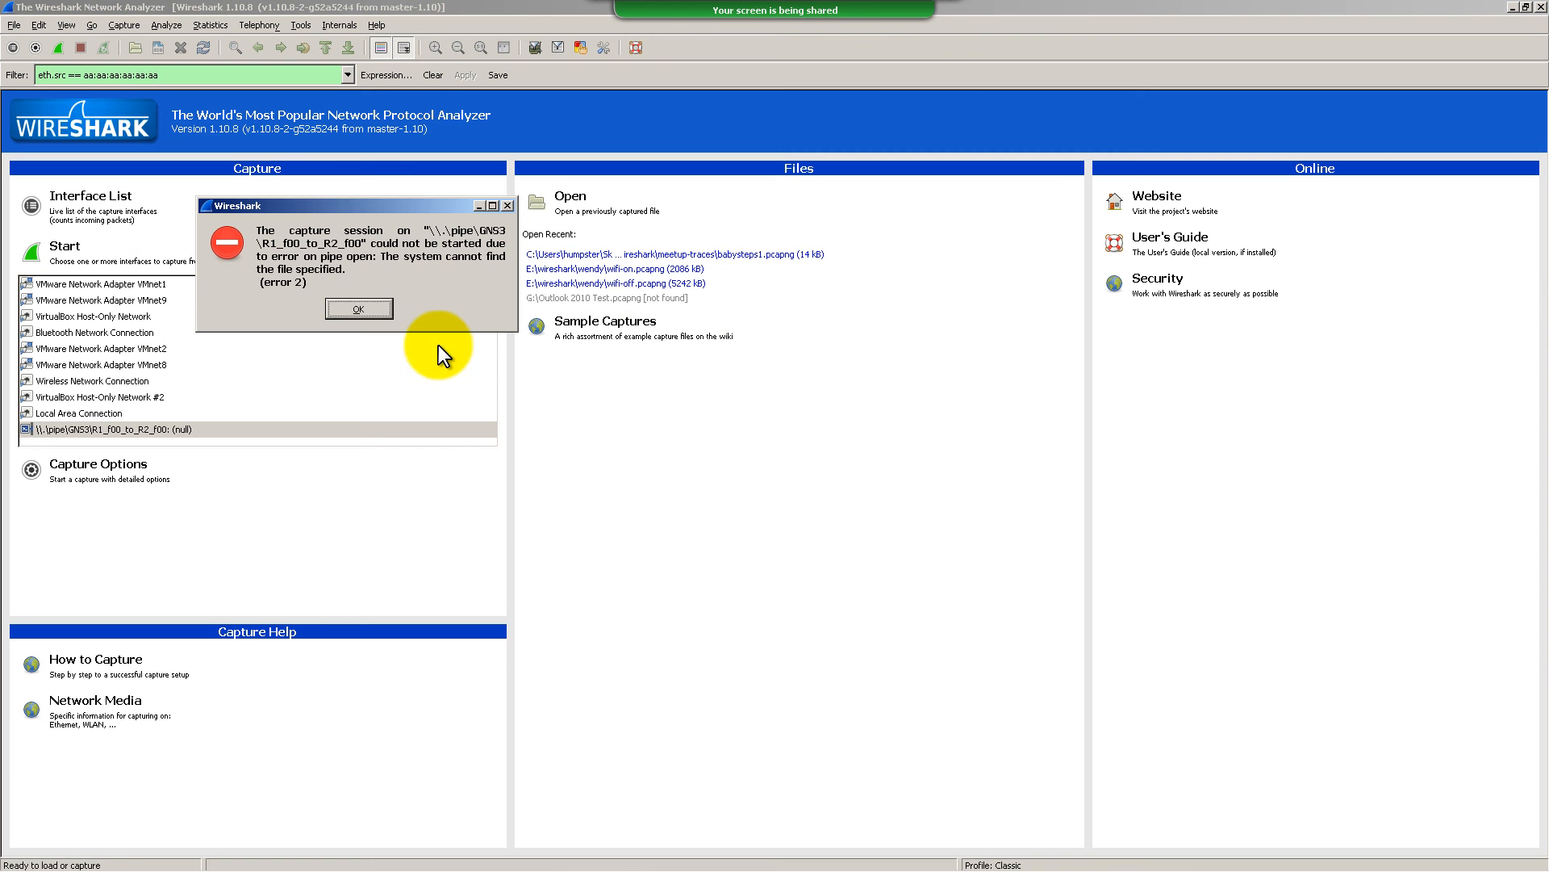
left_click(360, 310)
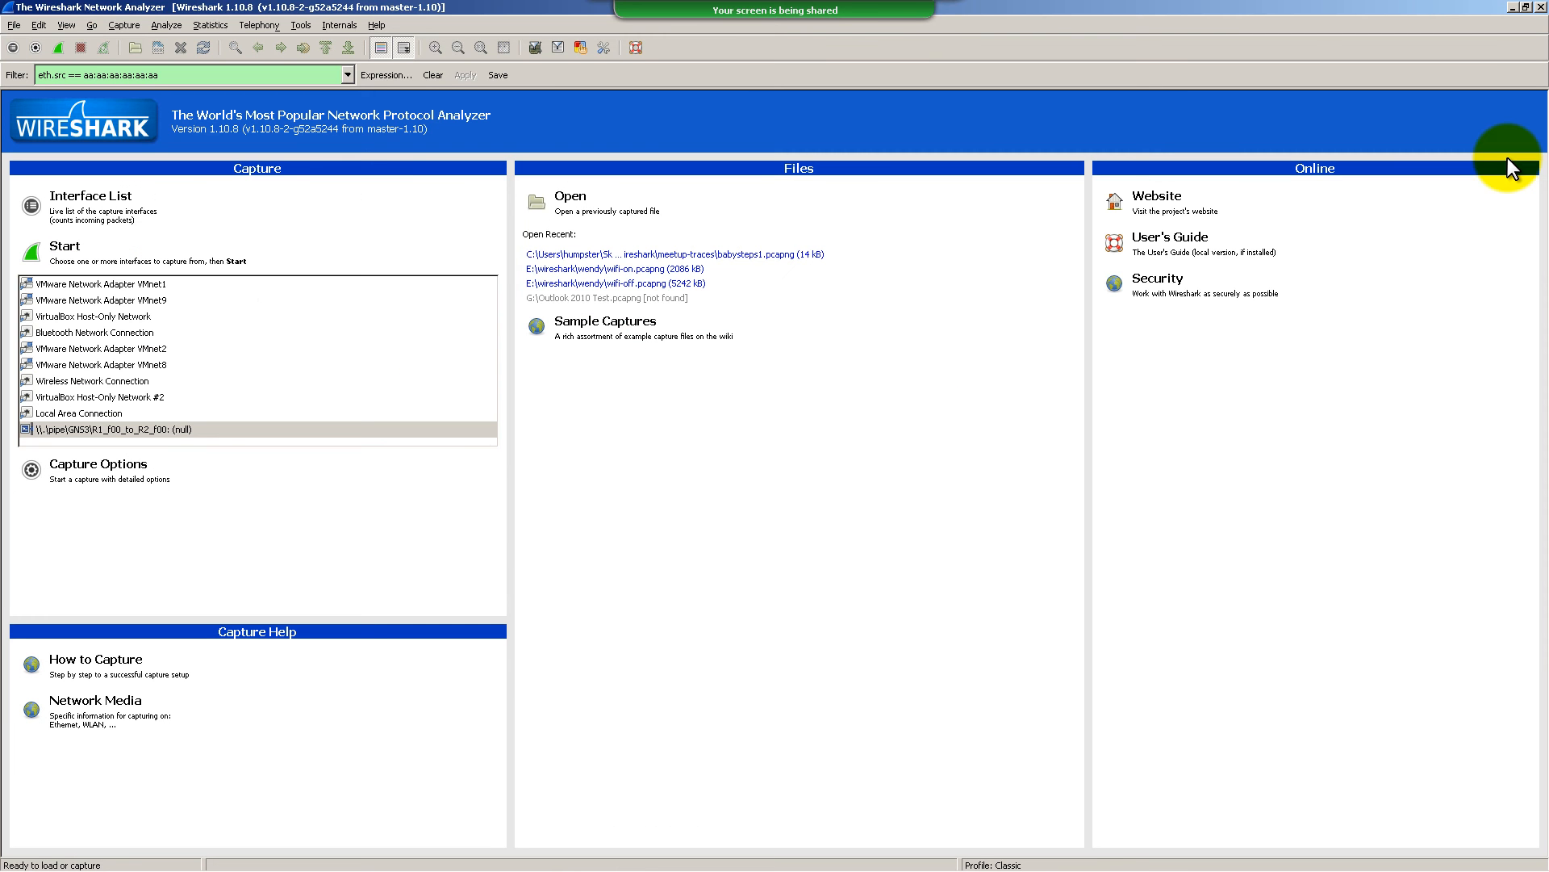
Switch to GNS3, start Wireshark on the link between R1 and R2, and look over the most recent frames
left_click(1513, 7)
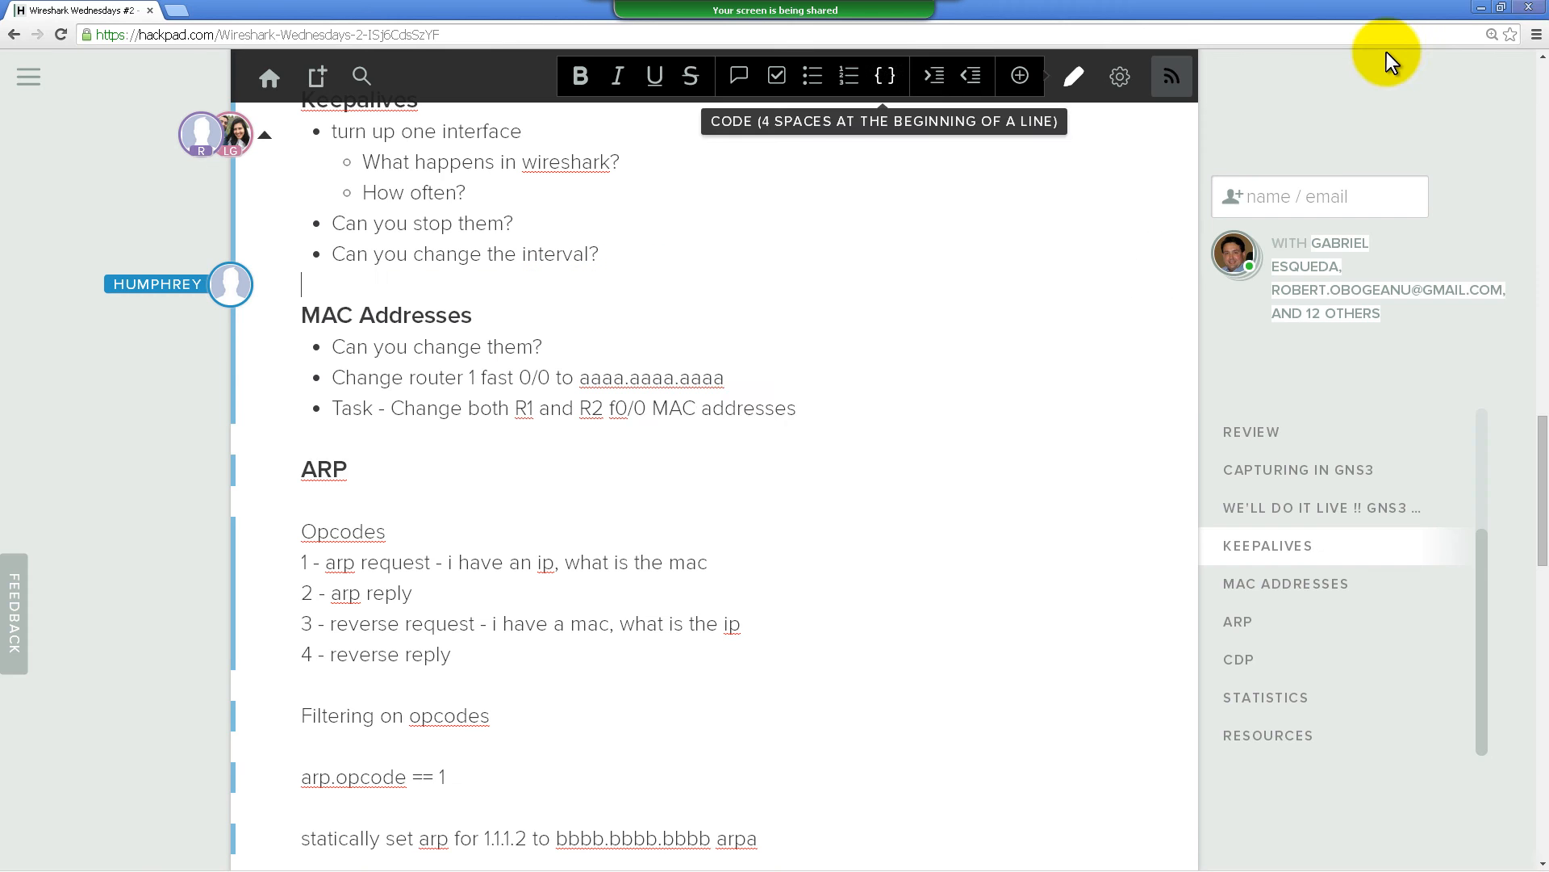
key("alt+Tab")
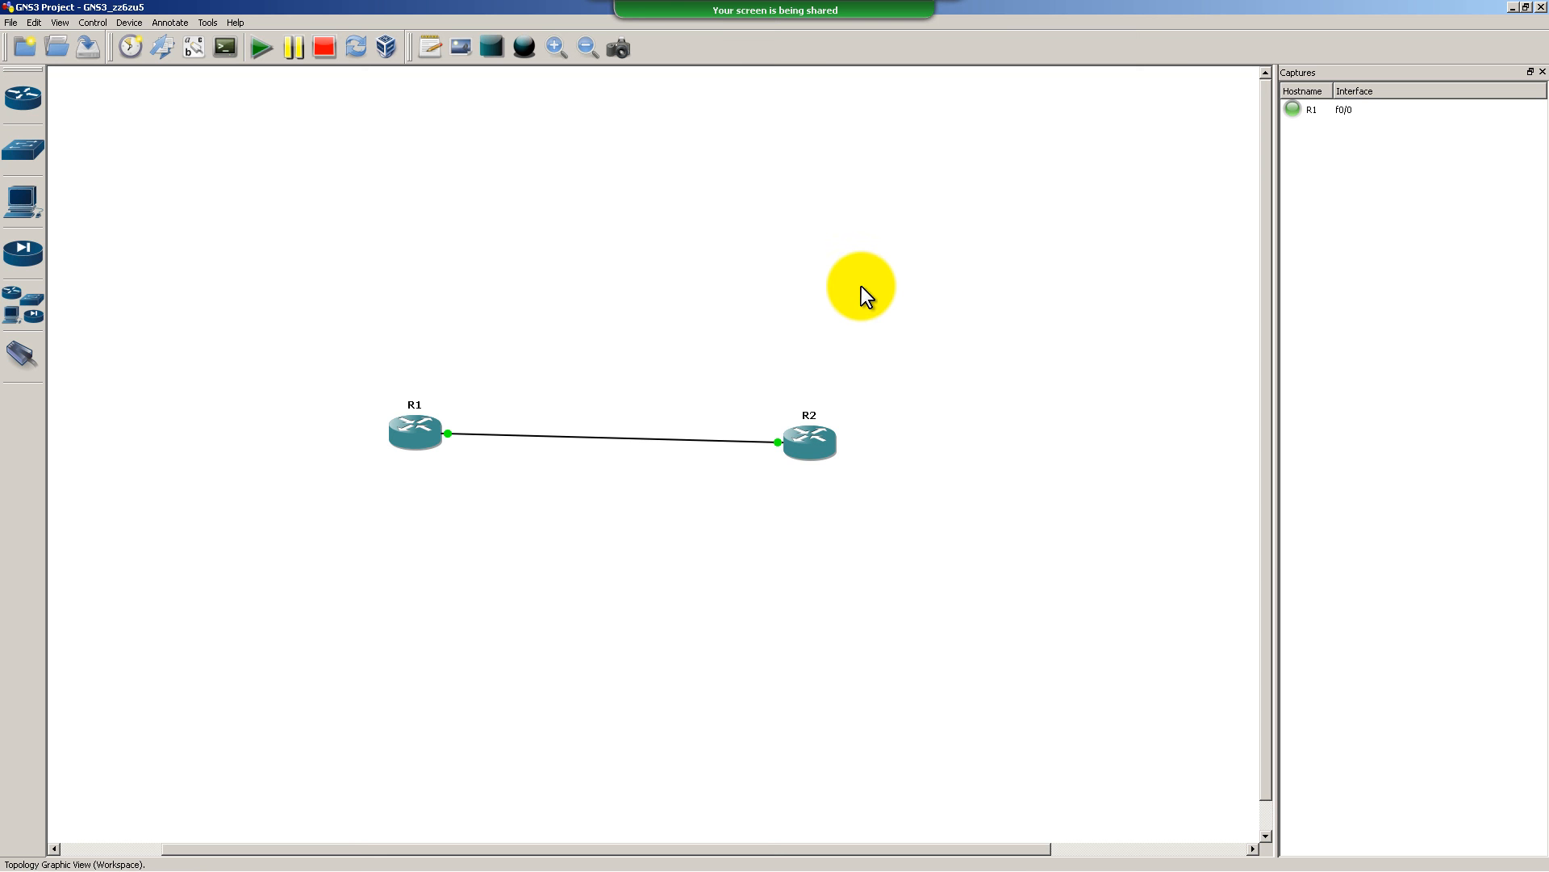
right_click(562, 437)
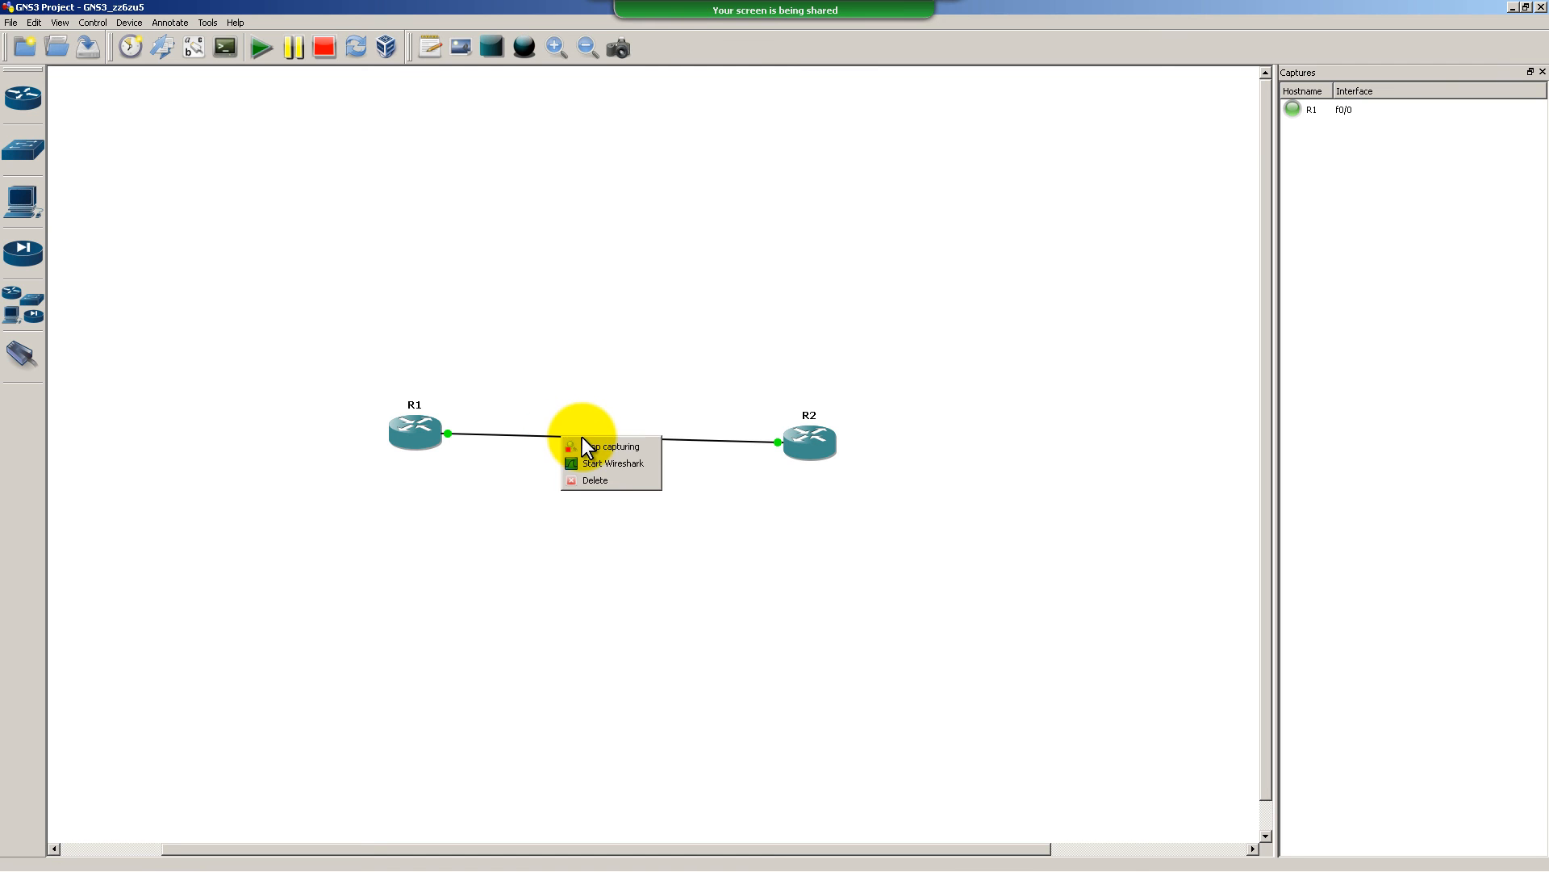
left_click(612, 465)
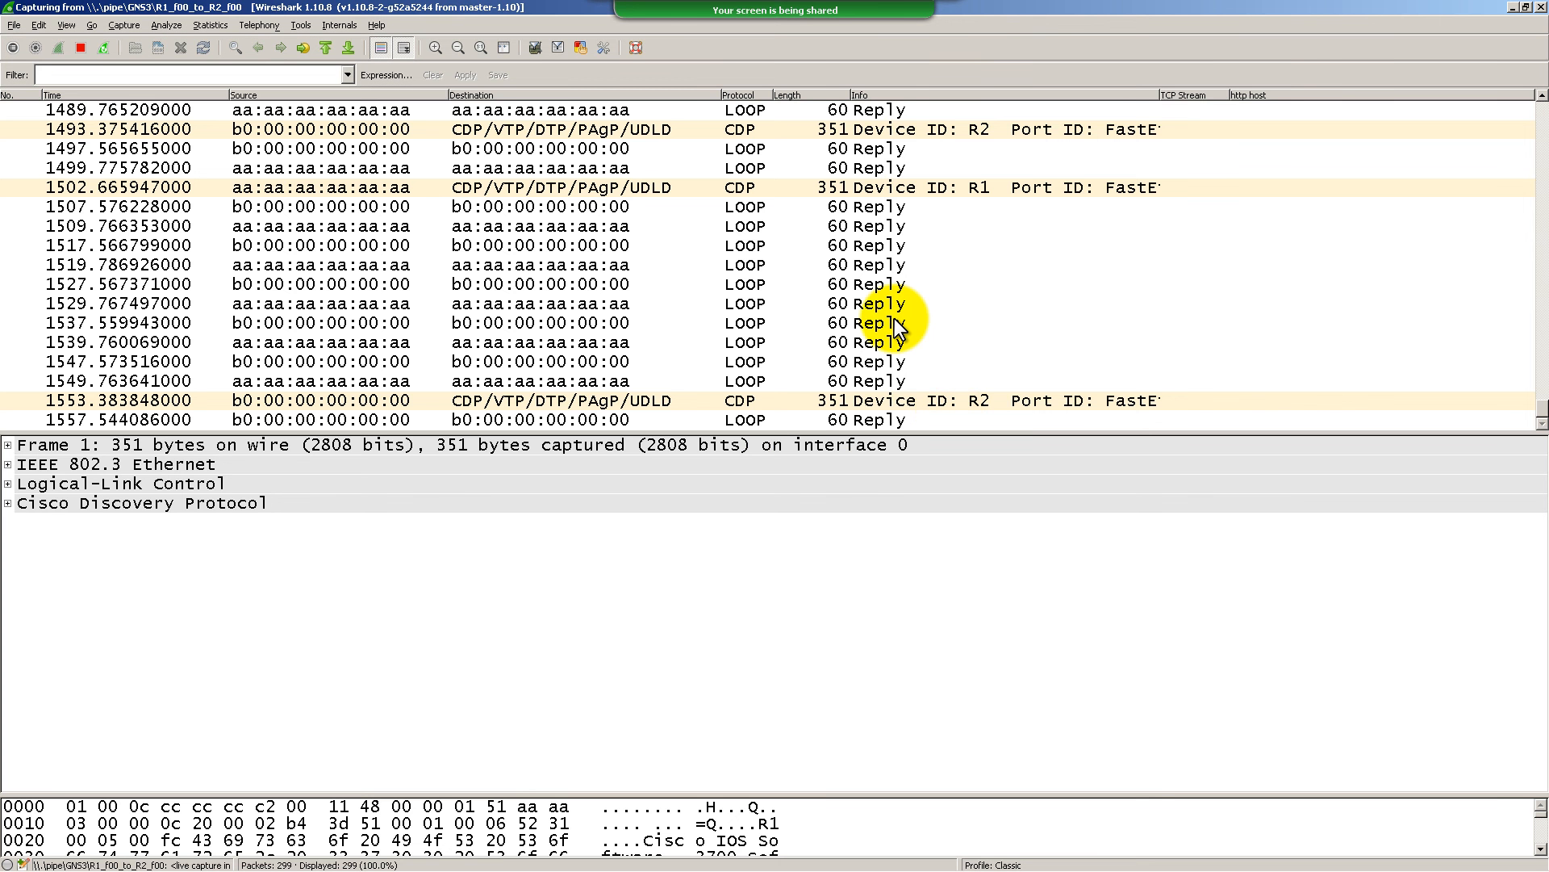
scroll(899, 319, "up", 10)
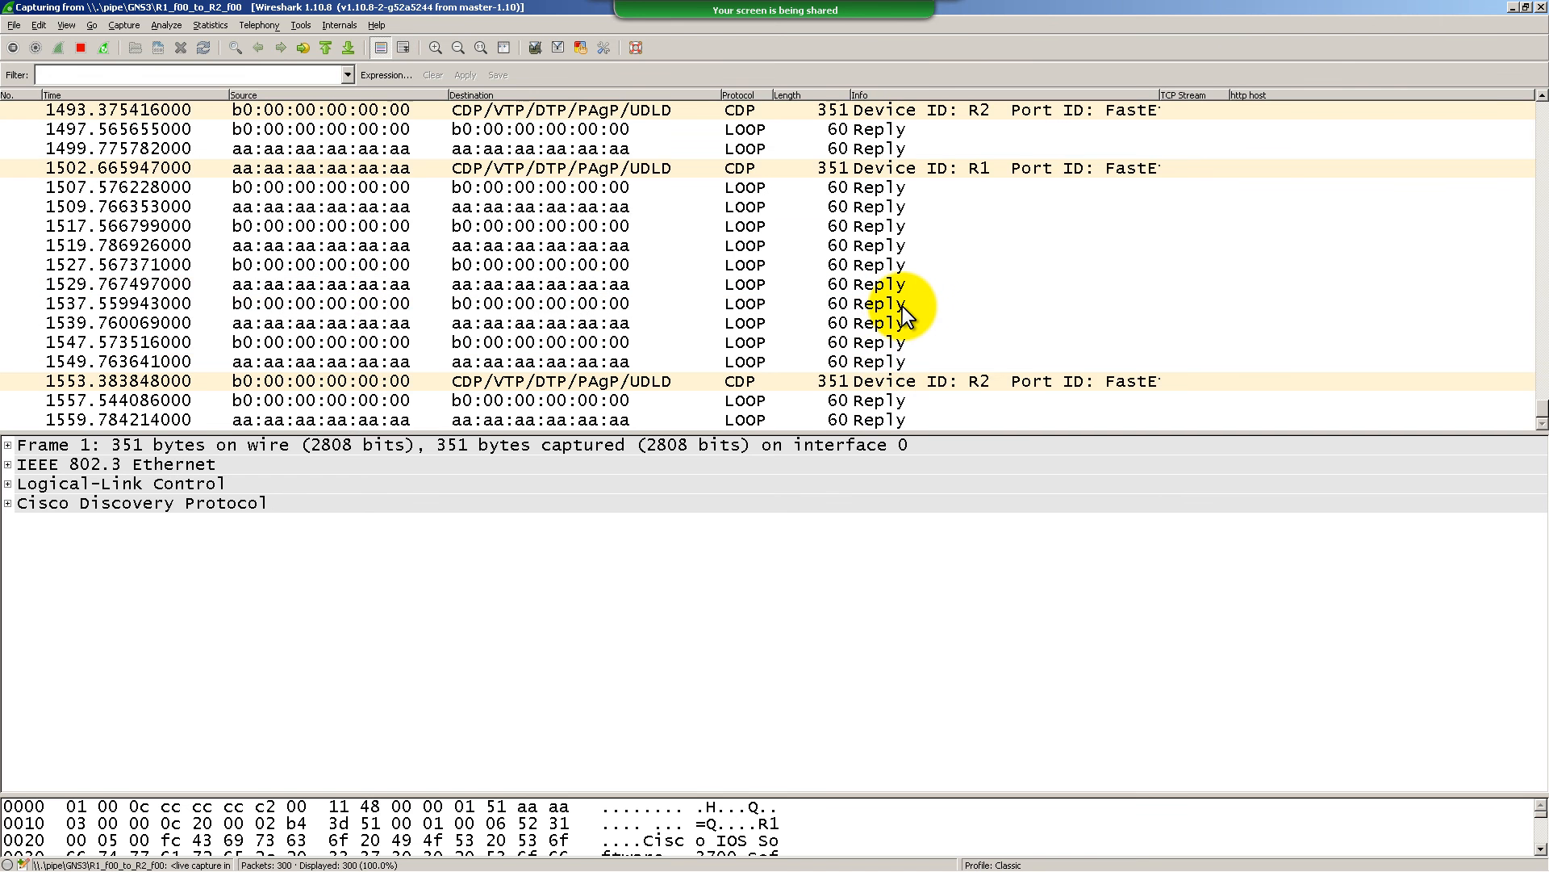
scroll(902, 307, "up", 8)
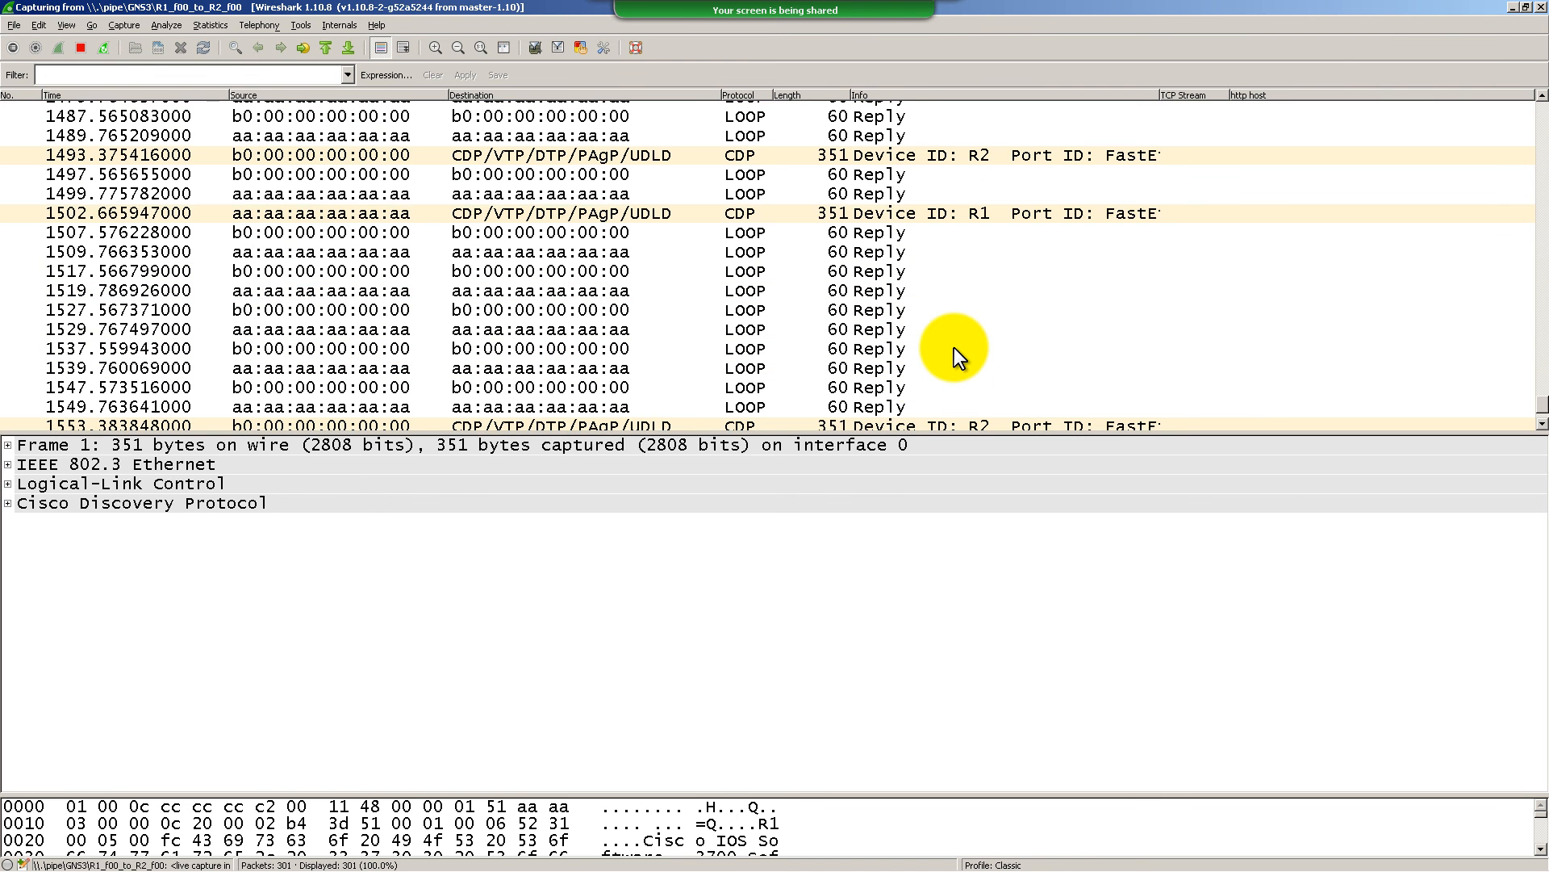
scroll(954, 347, "down", 2)
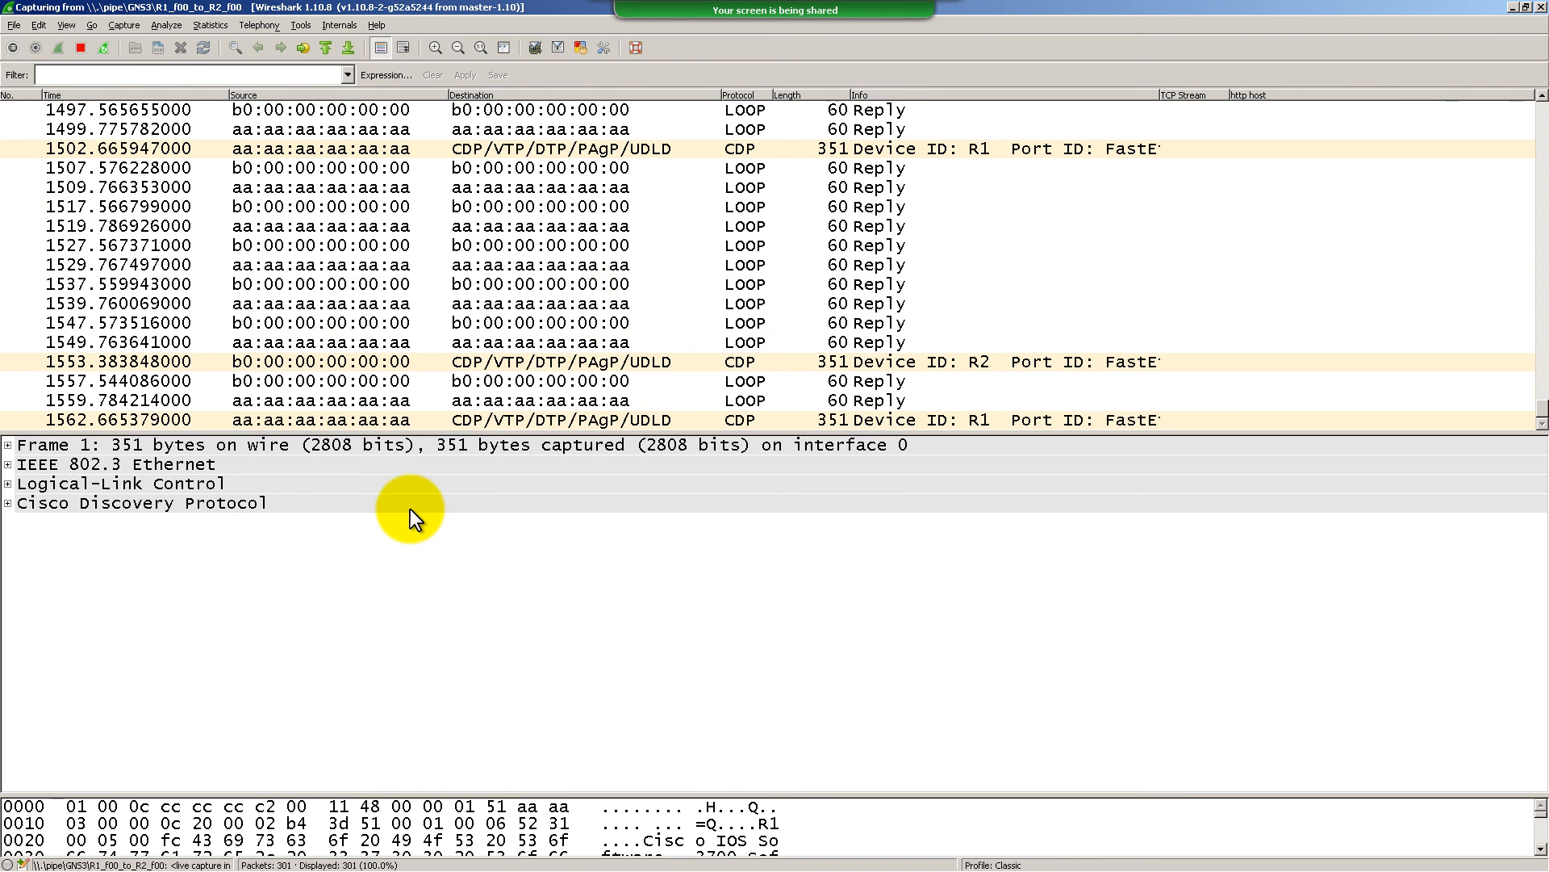
Switch to the R2 console and reposition its window over the Wireshark packet details, clear of the packet list
key("alt+Tab")
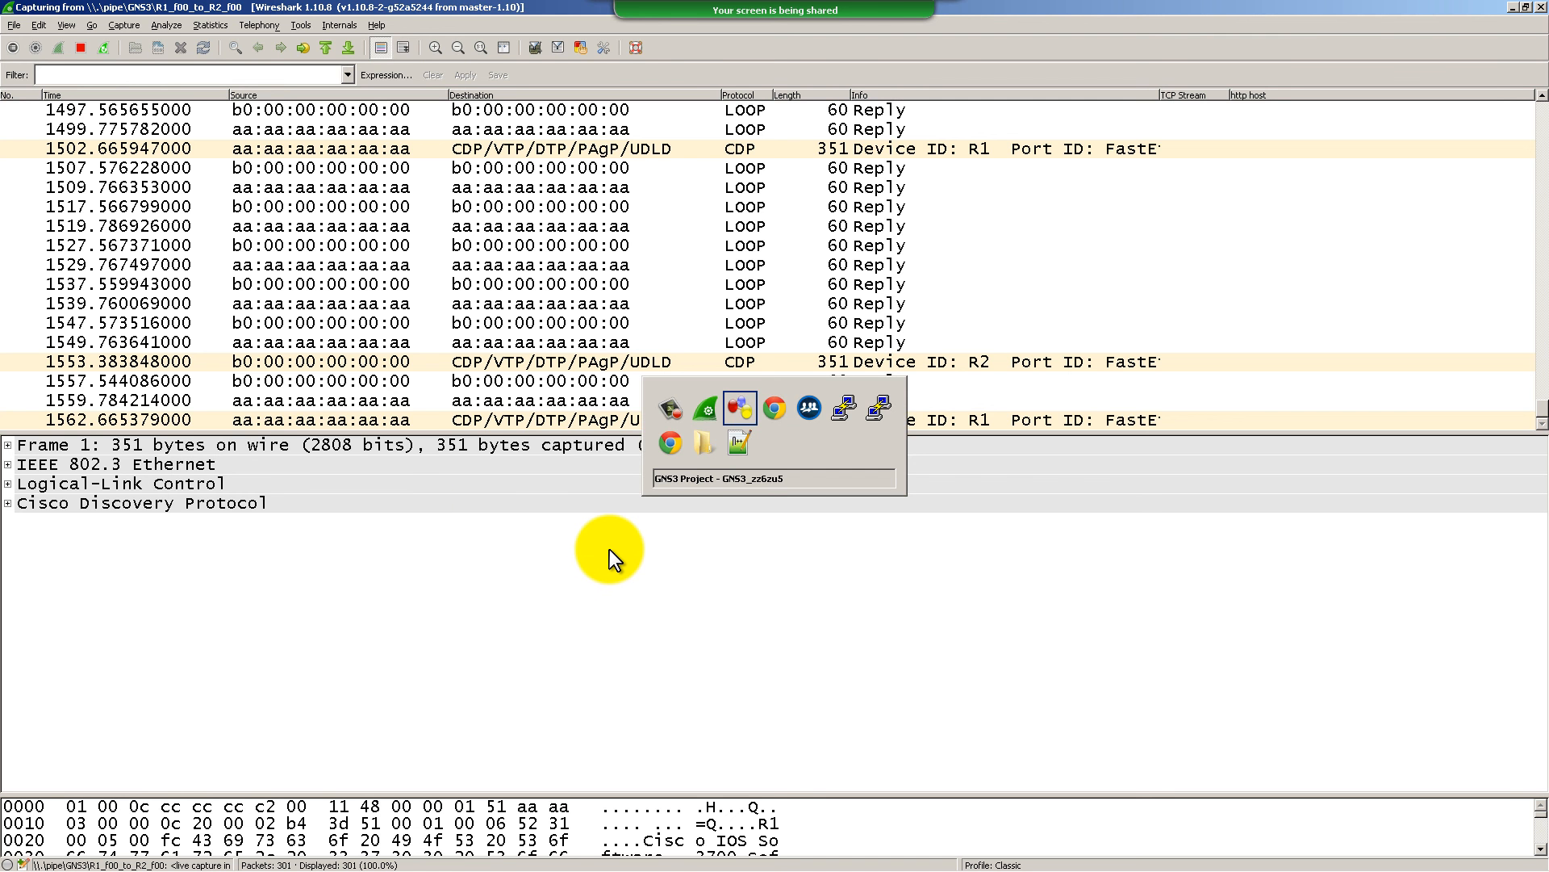
key("Tab")
key("Tab")
key("Tab")
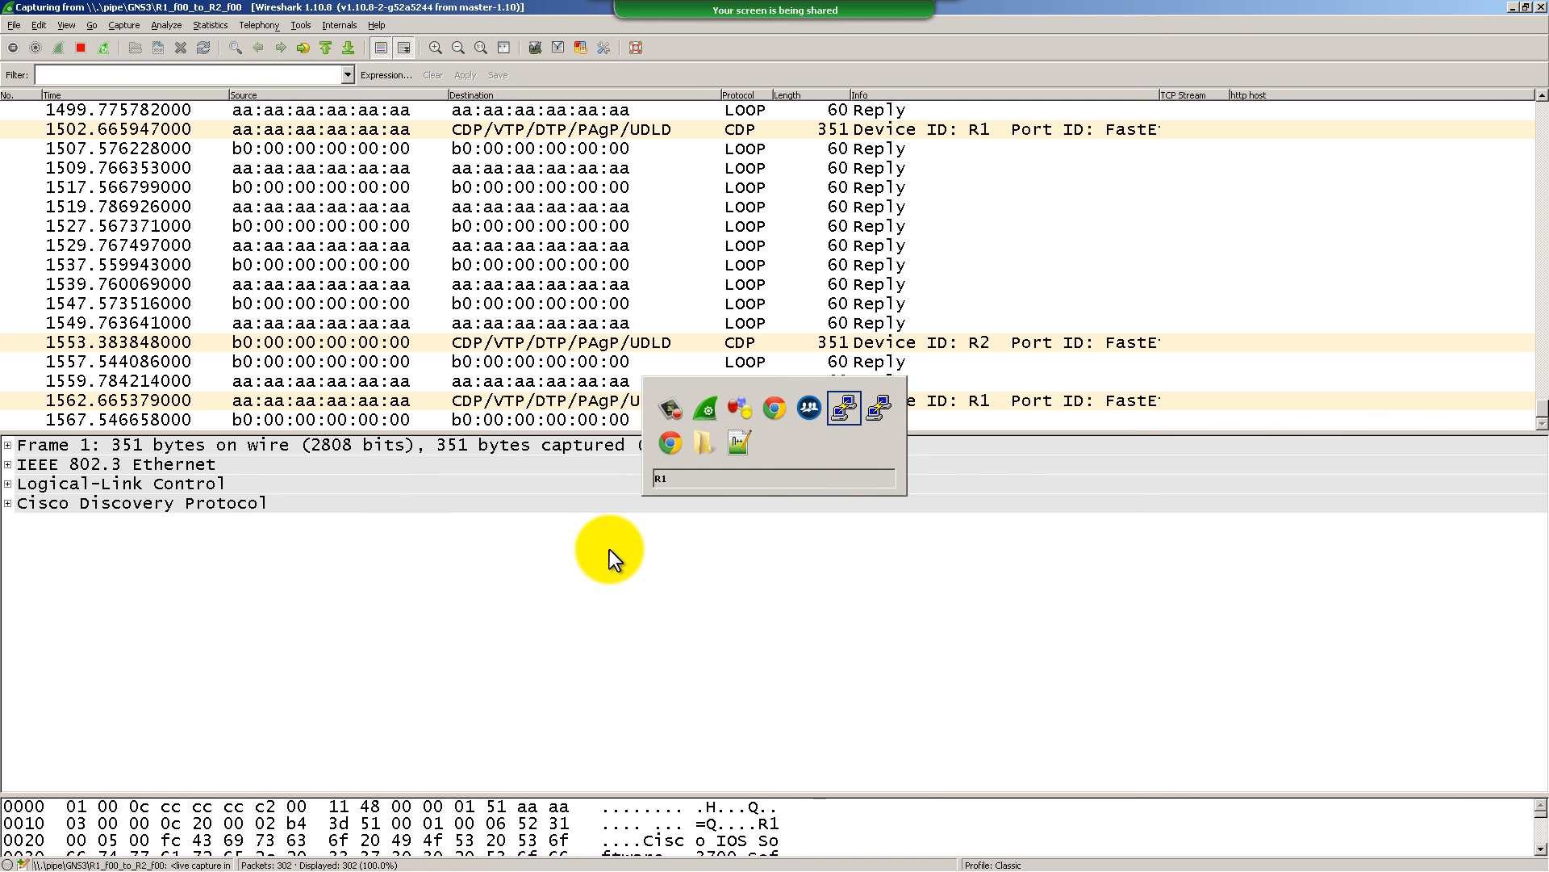
key("Tab")
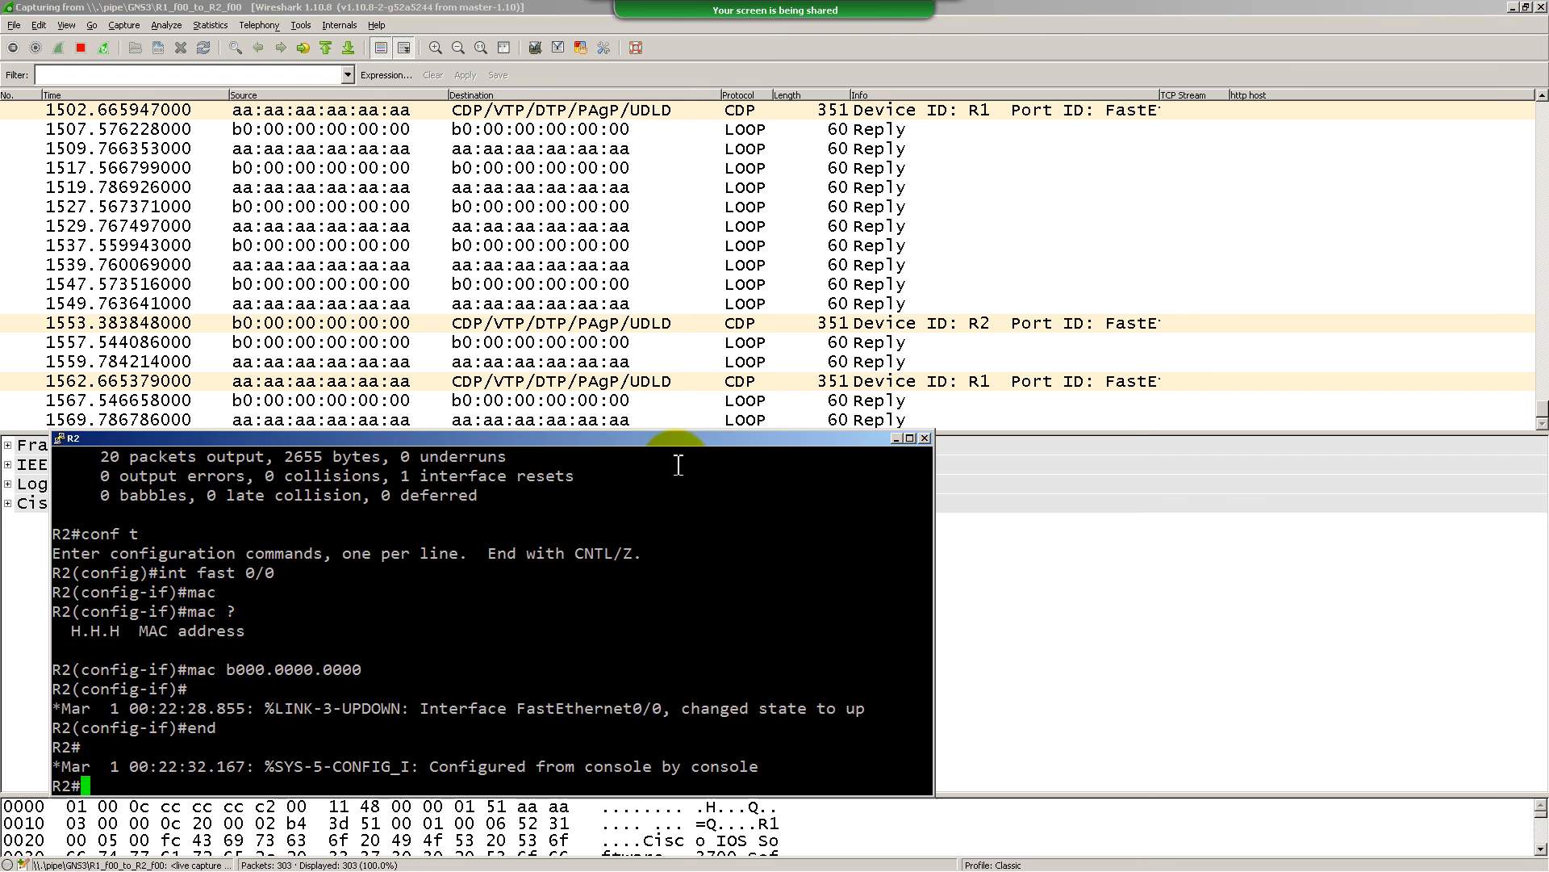
left_click_drag(682, 442, 771, 448)
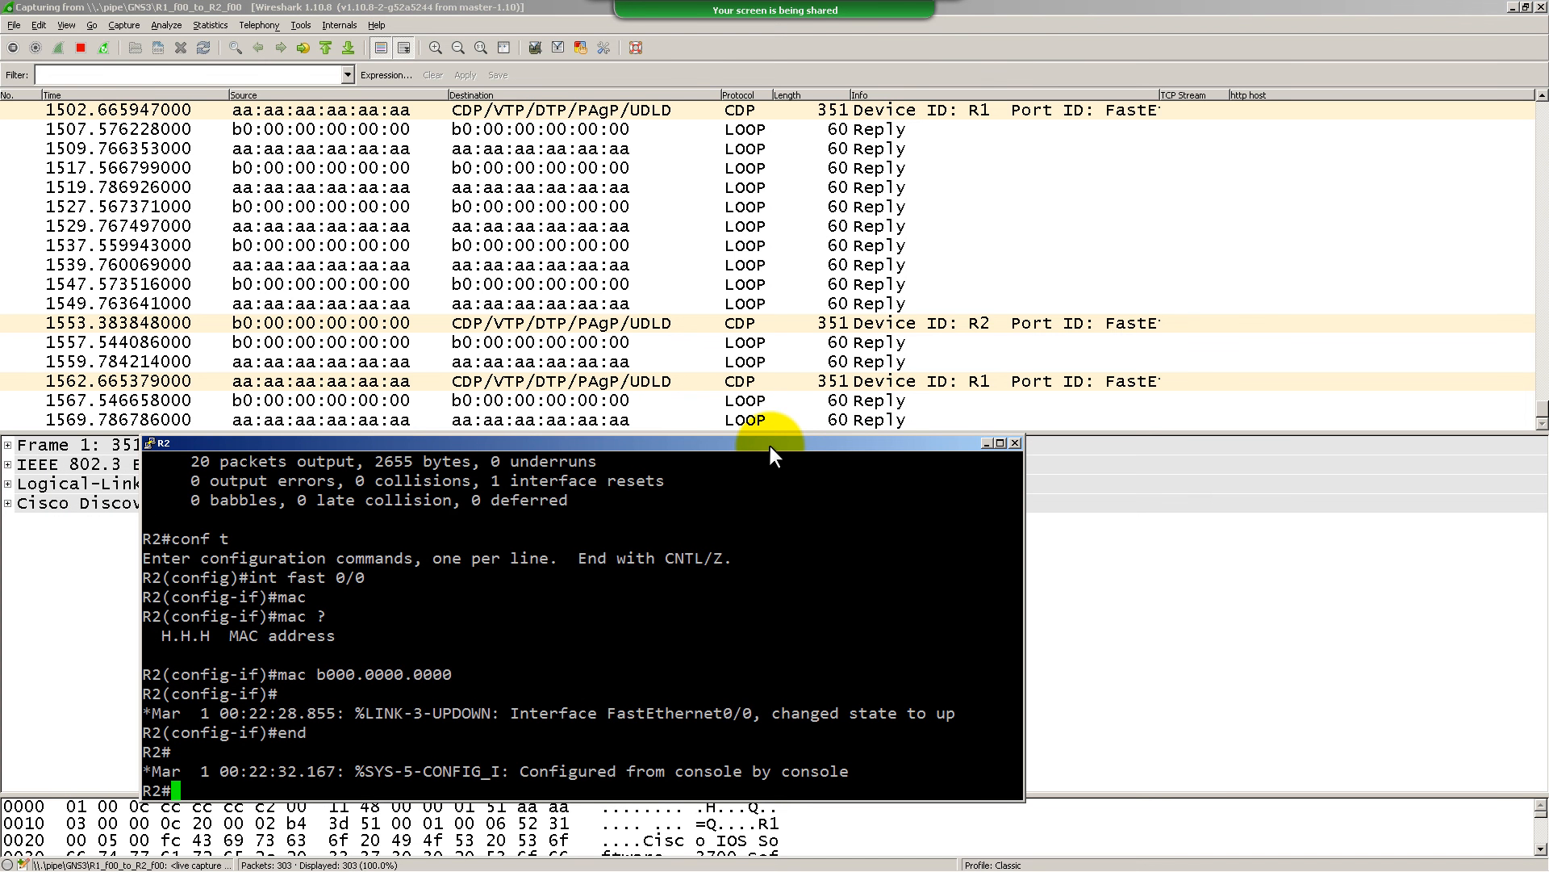
Switch to the Hackpad notes and circle routers R1 and R2 in the two-router topology diagram with screen annotations
key("alt+Tab")
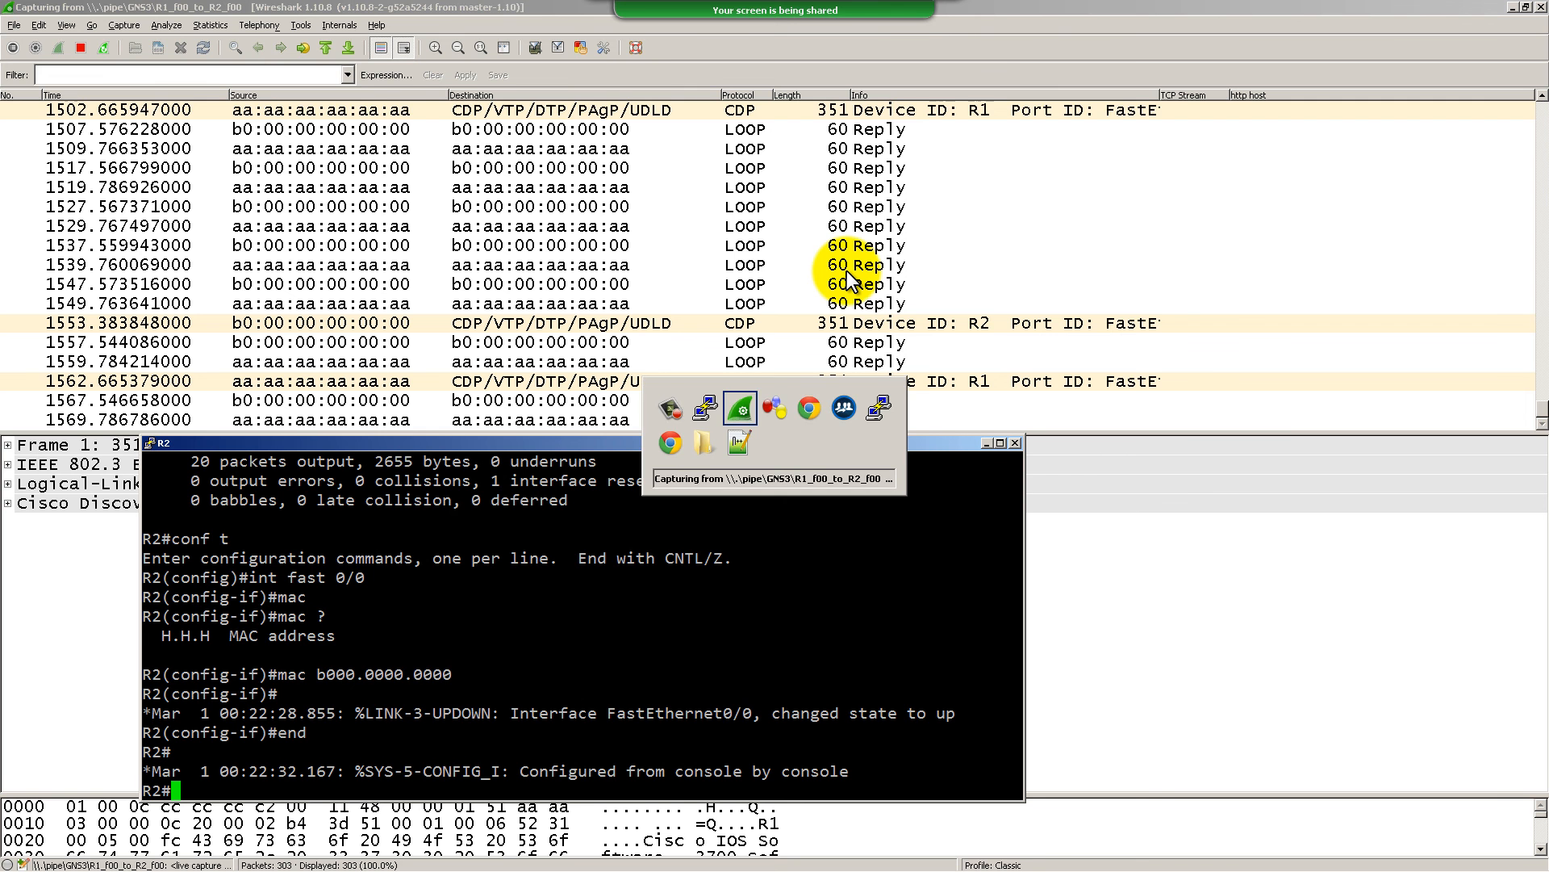
key("alt+Tab")
key("alt+Tab")
key("alt+Tab")
key("alt+Tab")
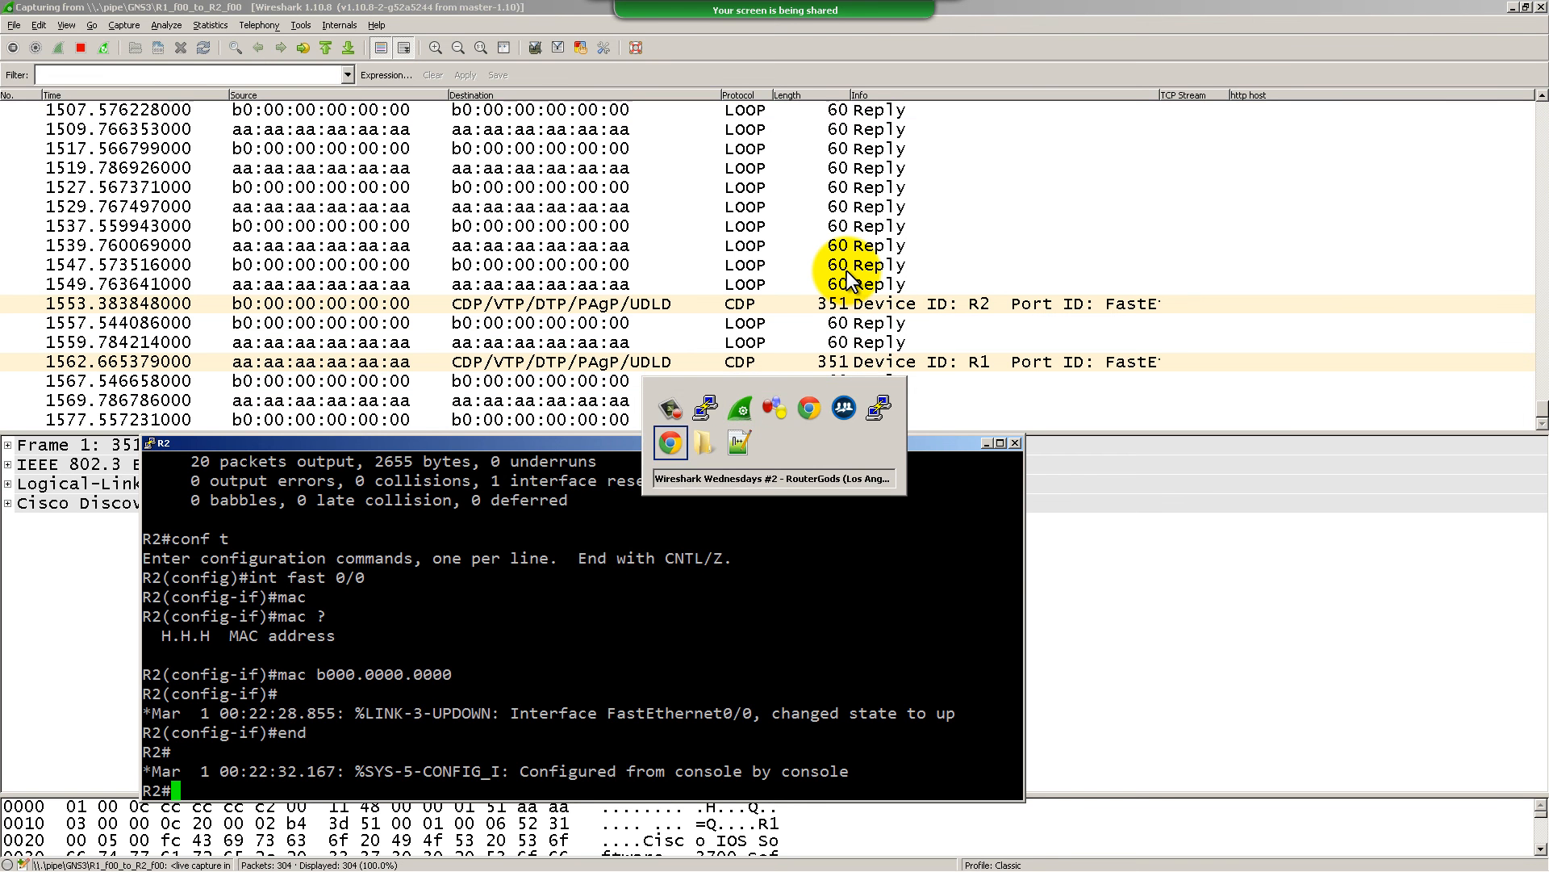
key("alt+shift+Tab")
key("alt+shift+Tab")
key("alt+shift+Tab")
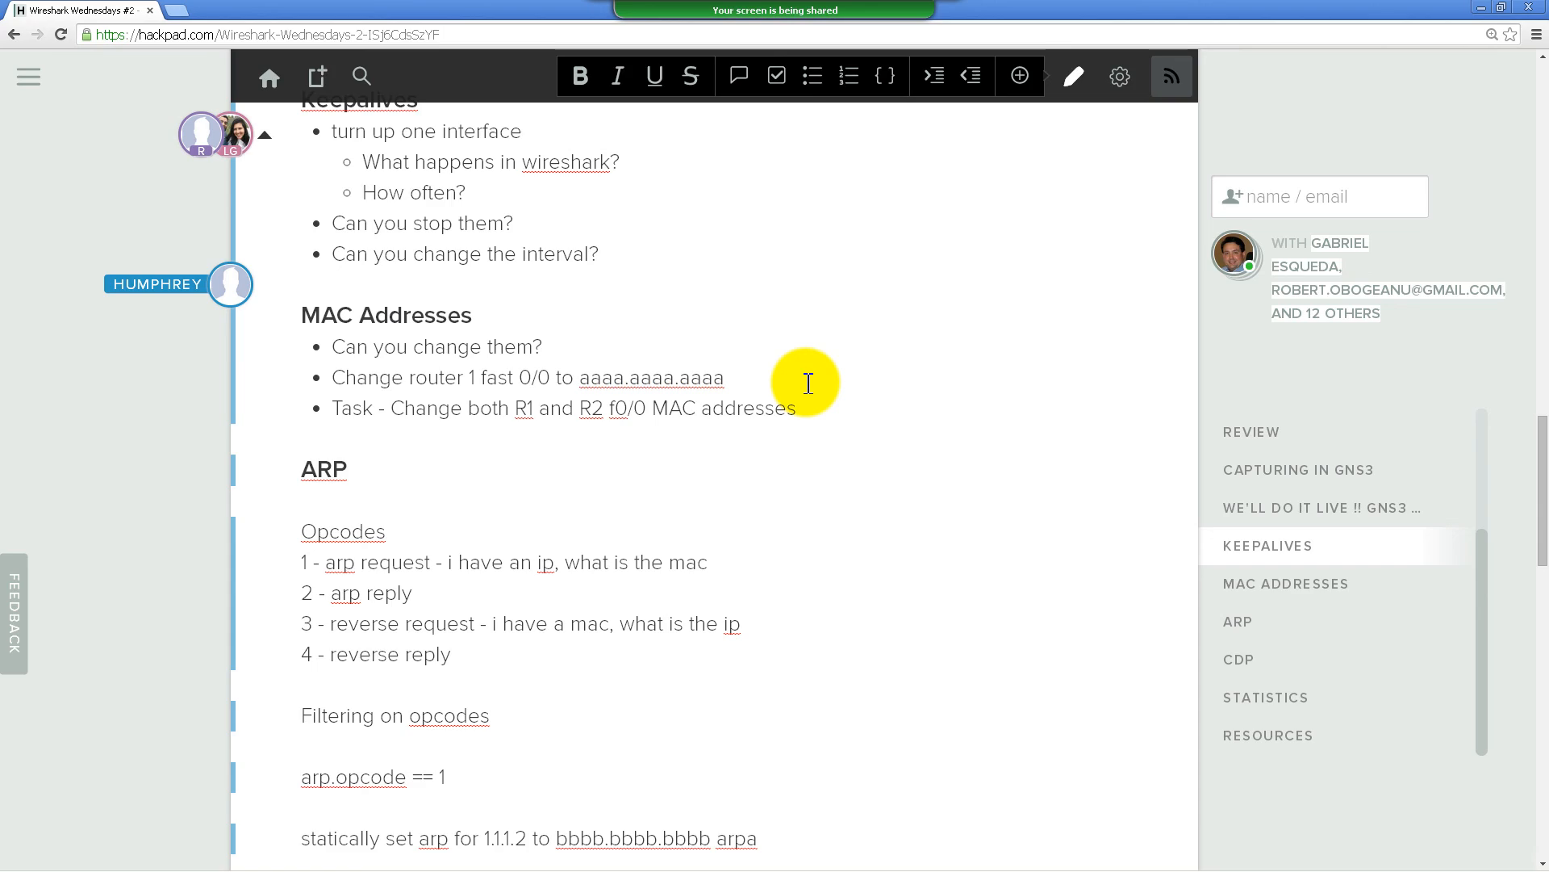
scroll(708, 443, "up", 7)
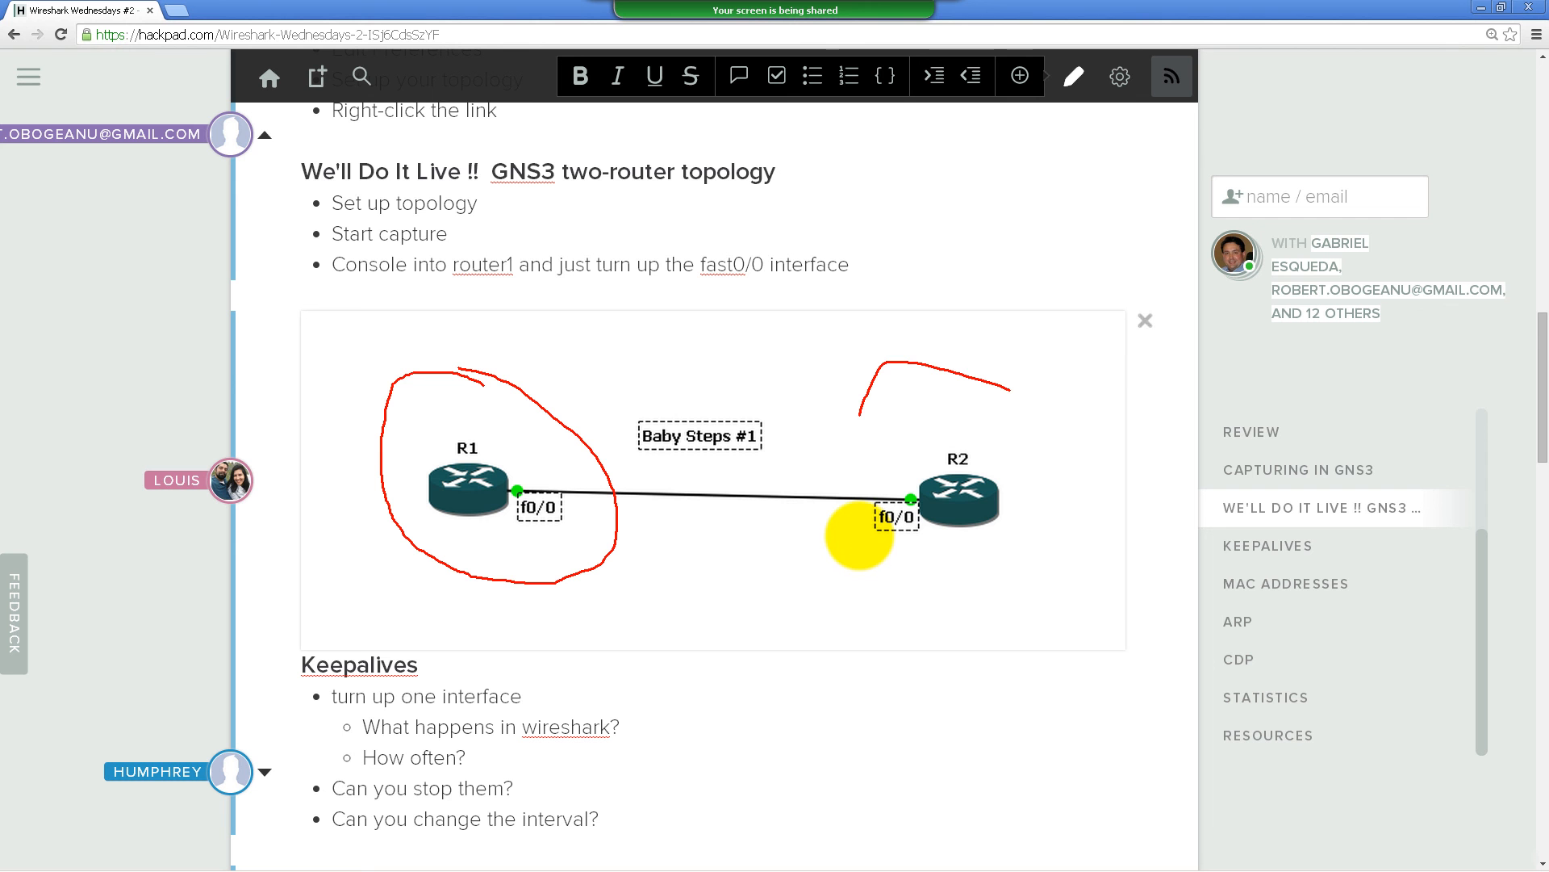
left_click_drag(859, 416, 999, 429)
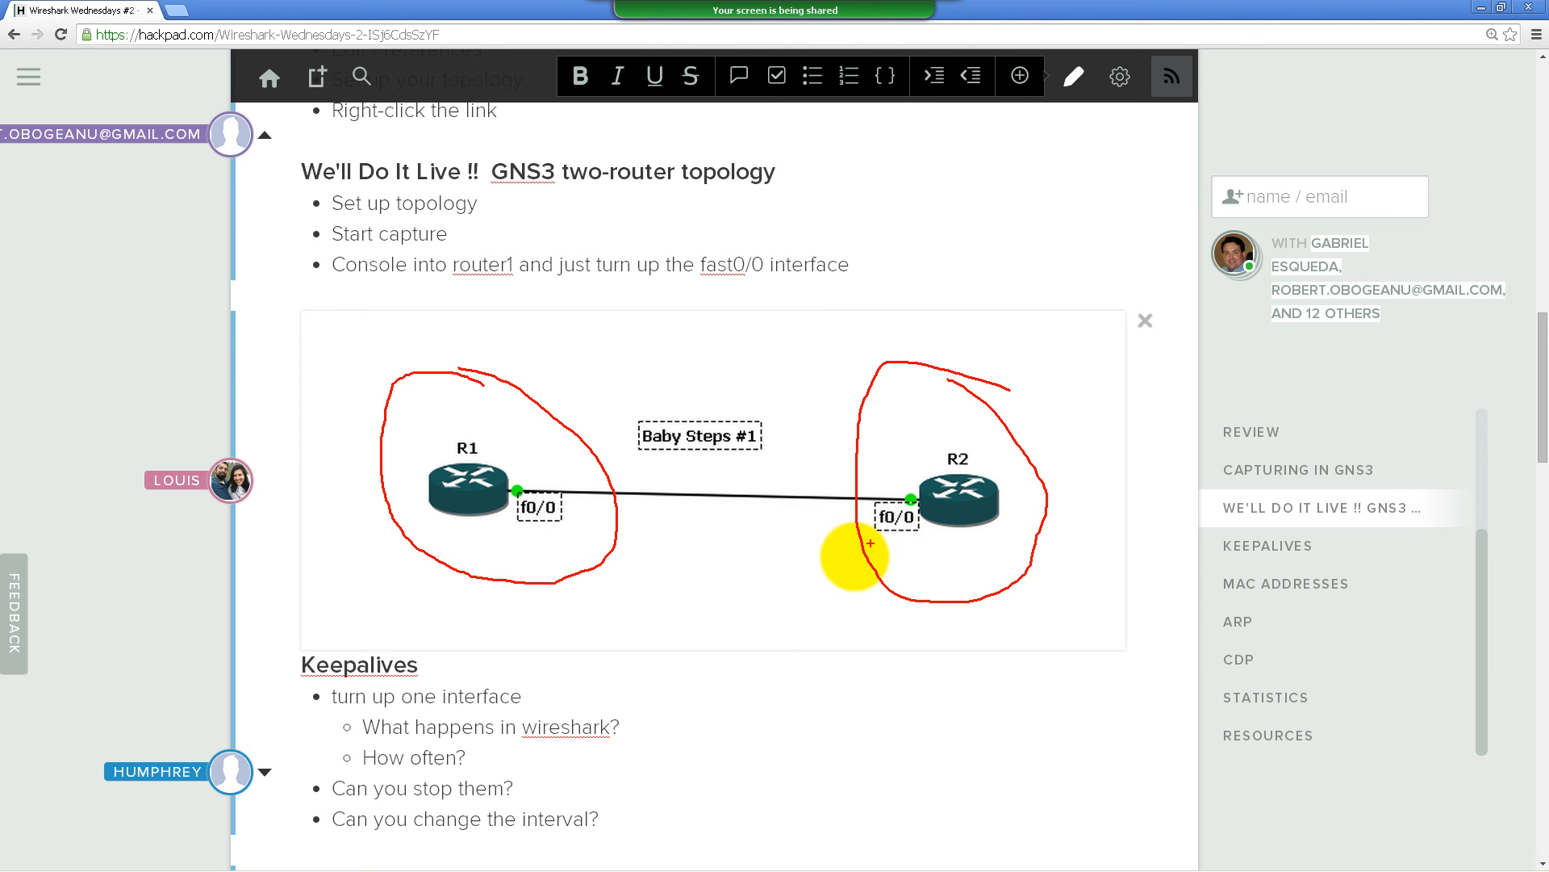
Annotate the topology diagram with the text aaaa.aaaa.aaaa beneath the link, and clear all the screen annotations
key("t")
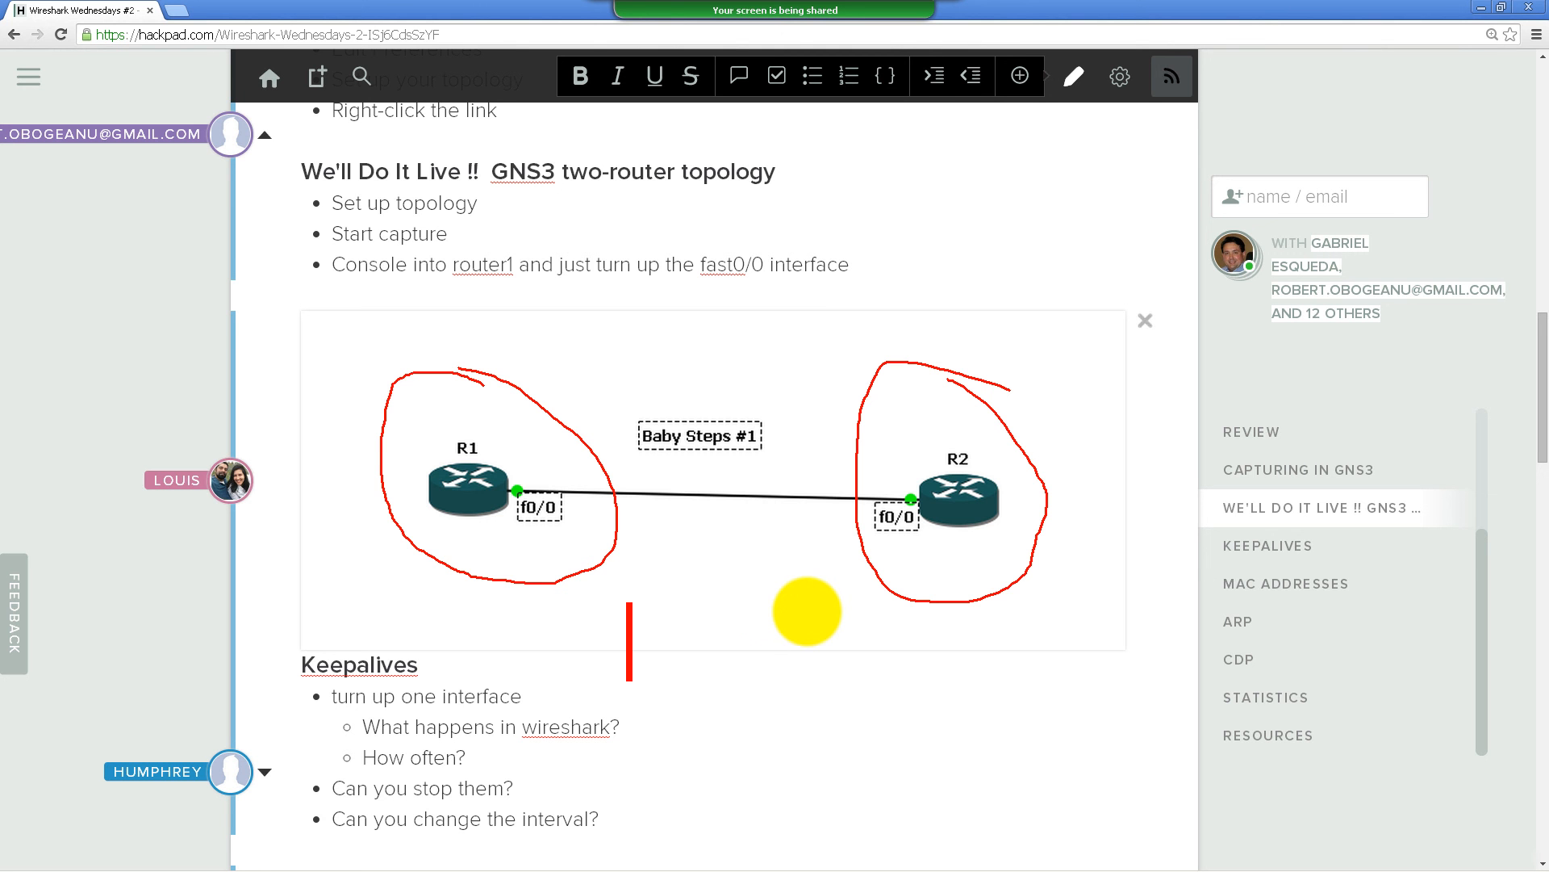
type("aaaa")
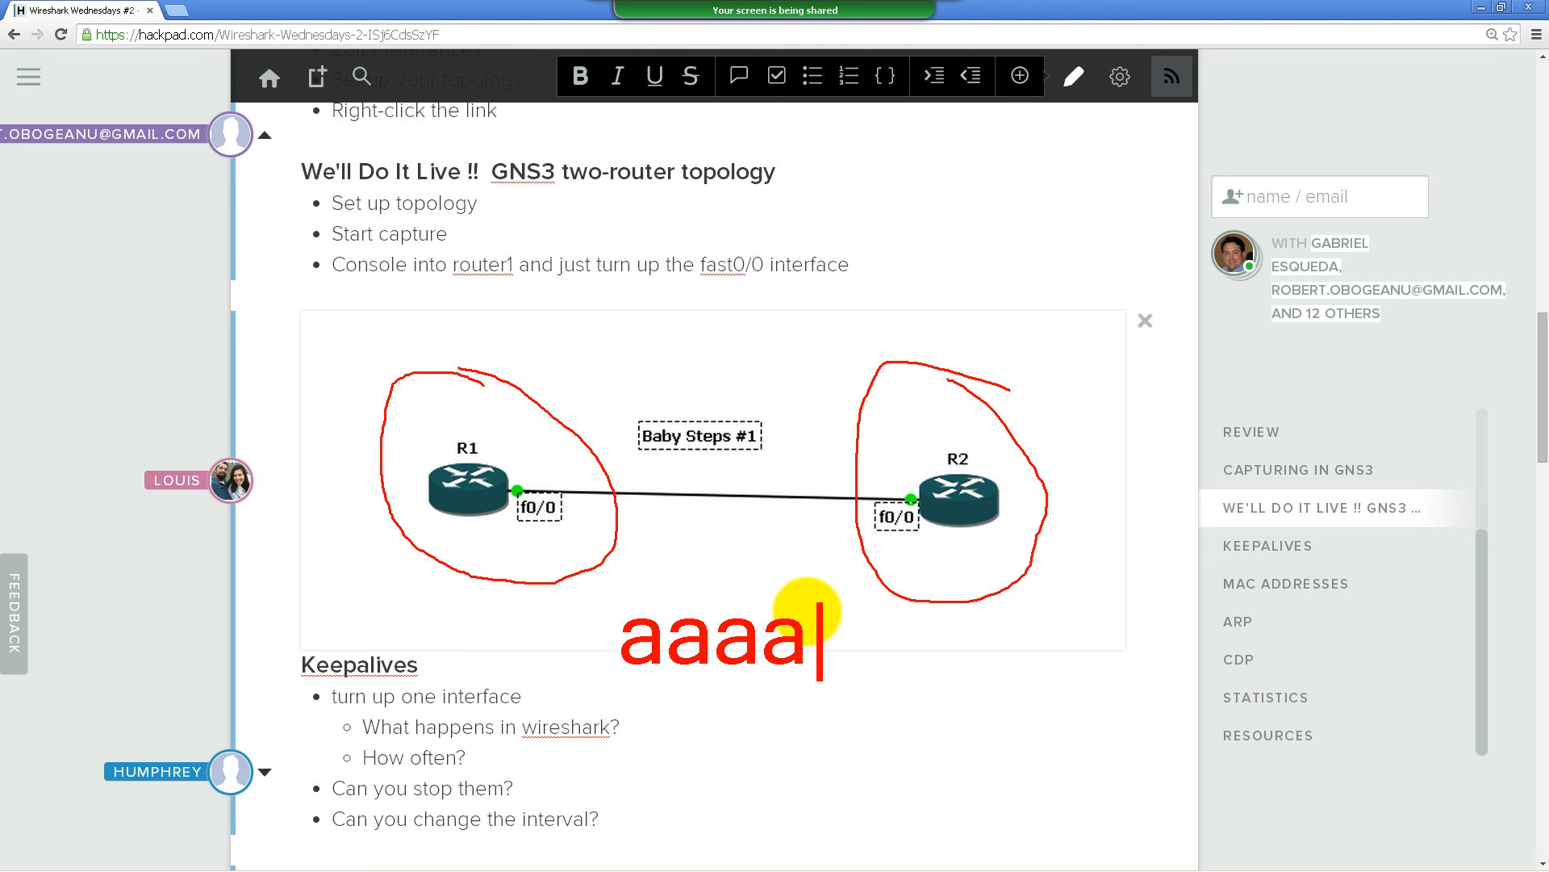
type(".aaaa.a")
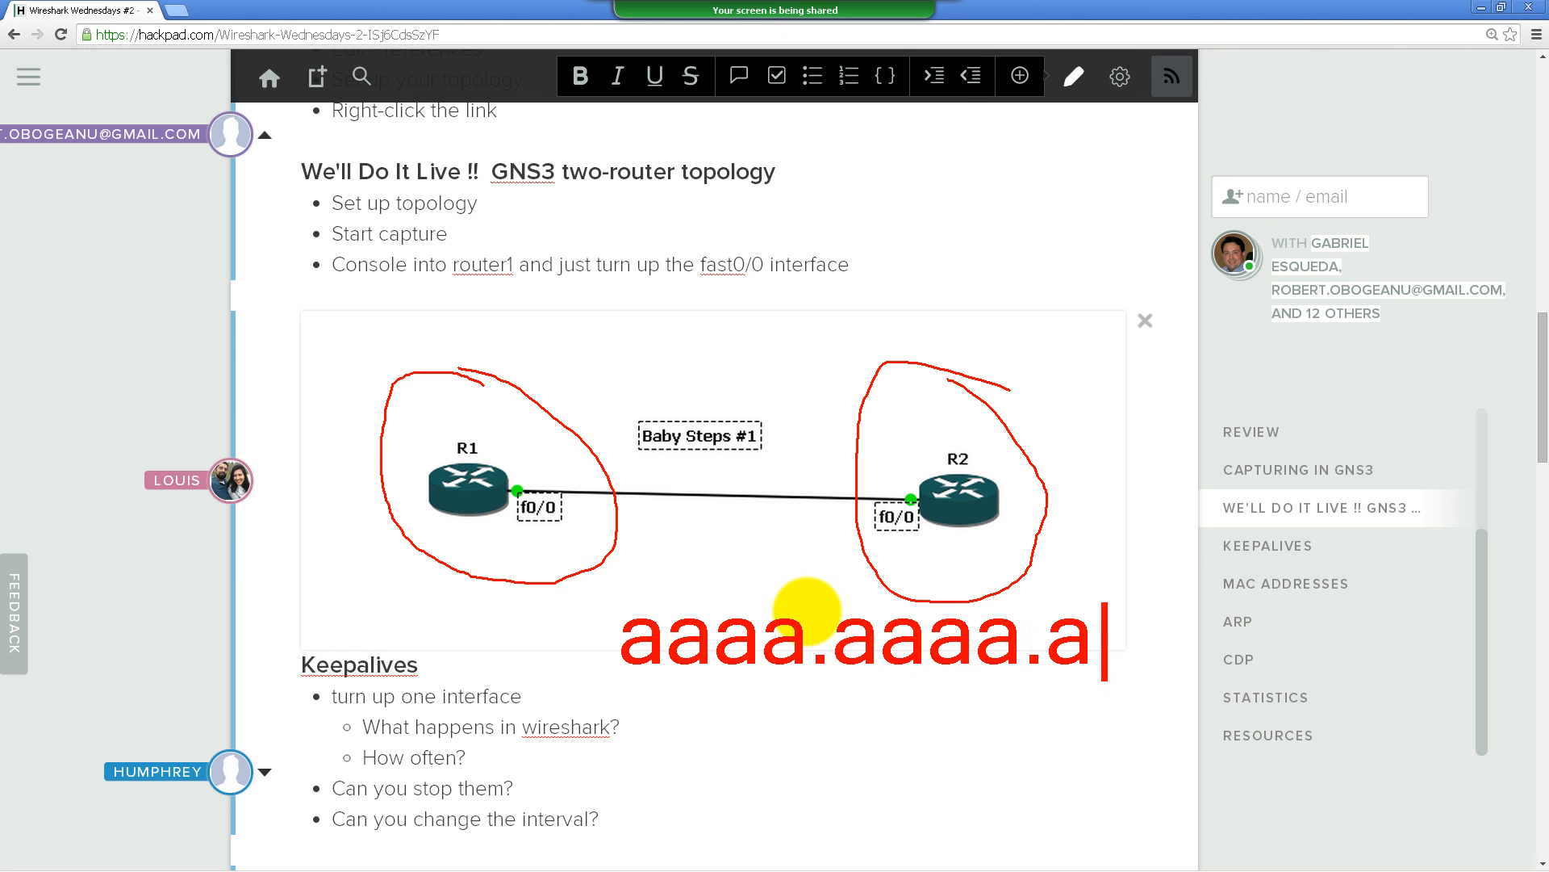
type("aaa")
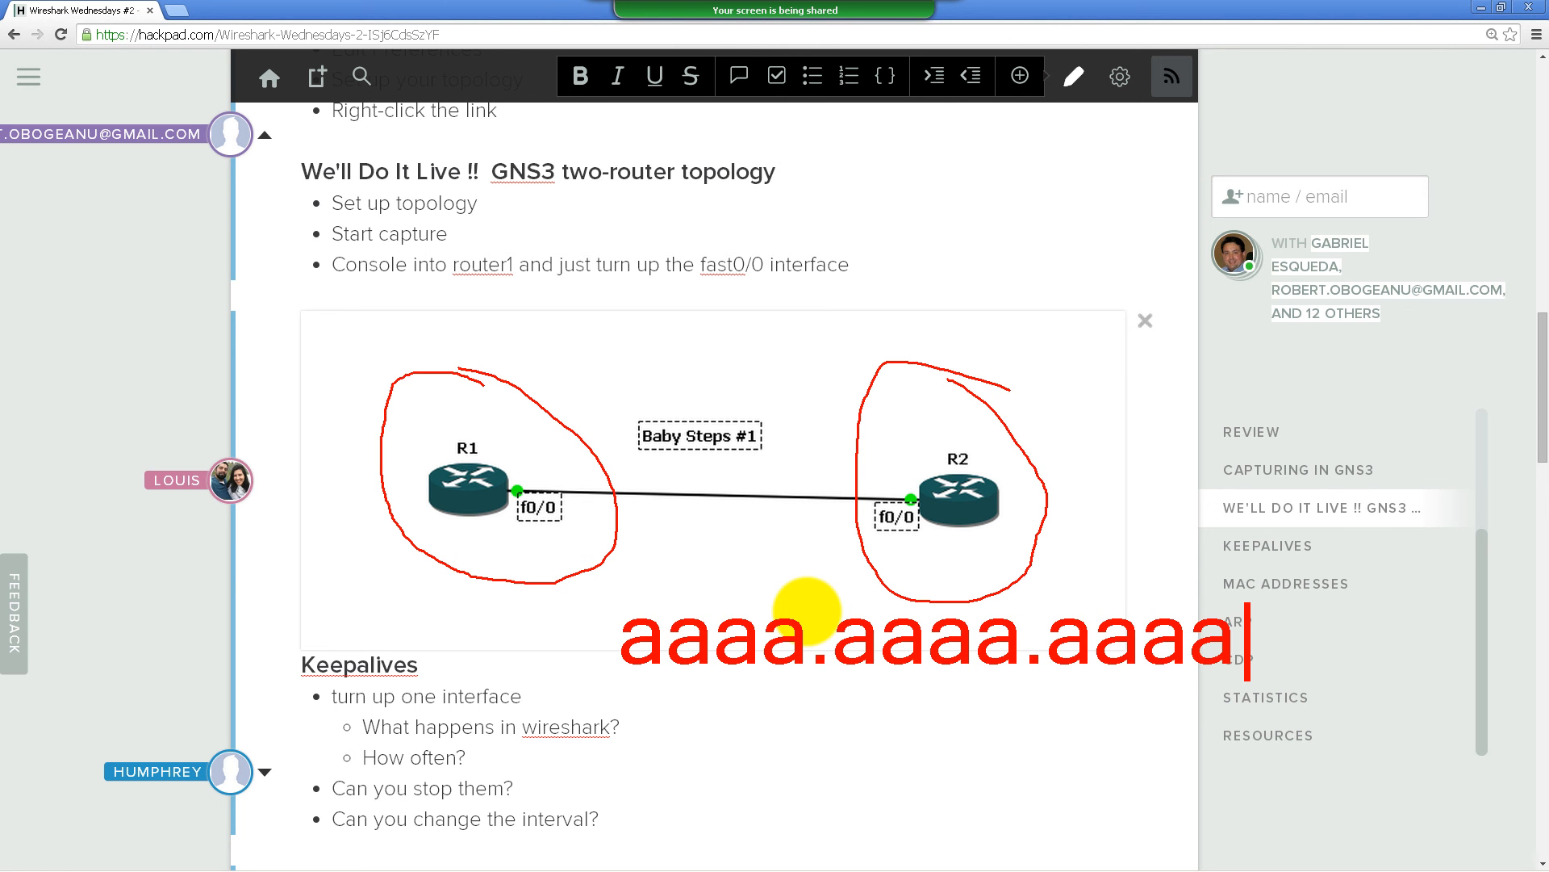
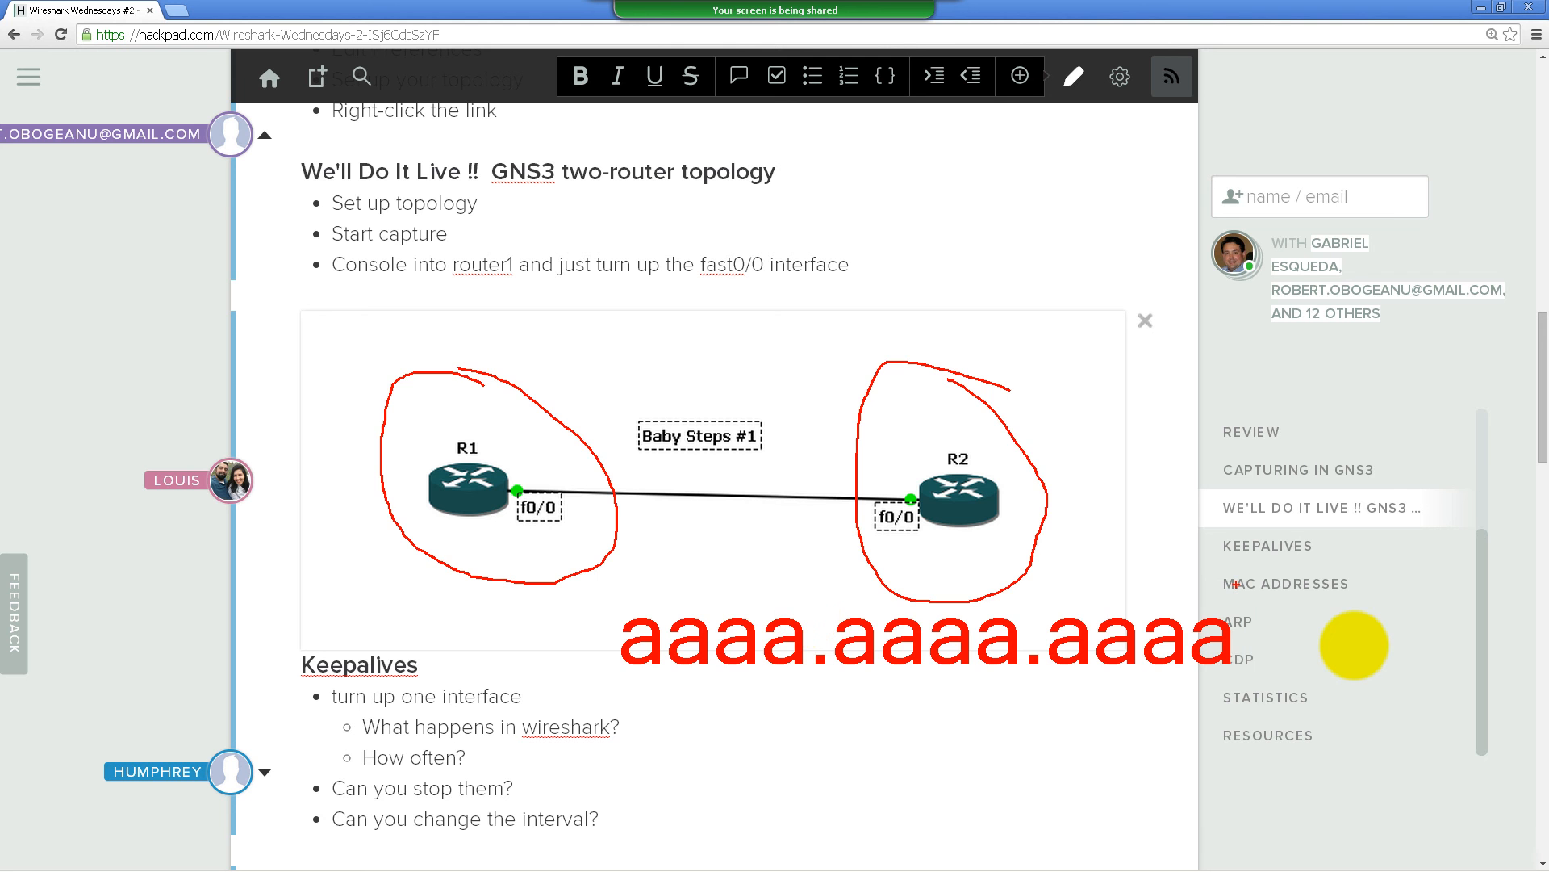
key("Escape")
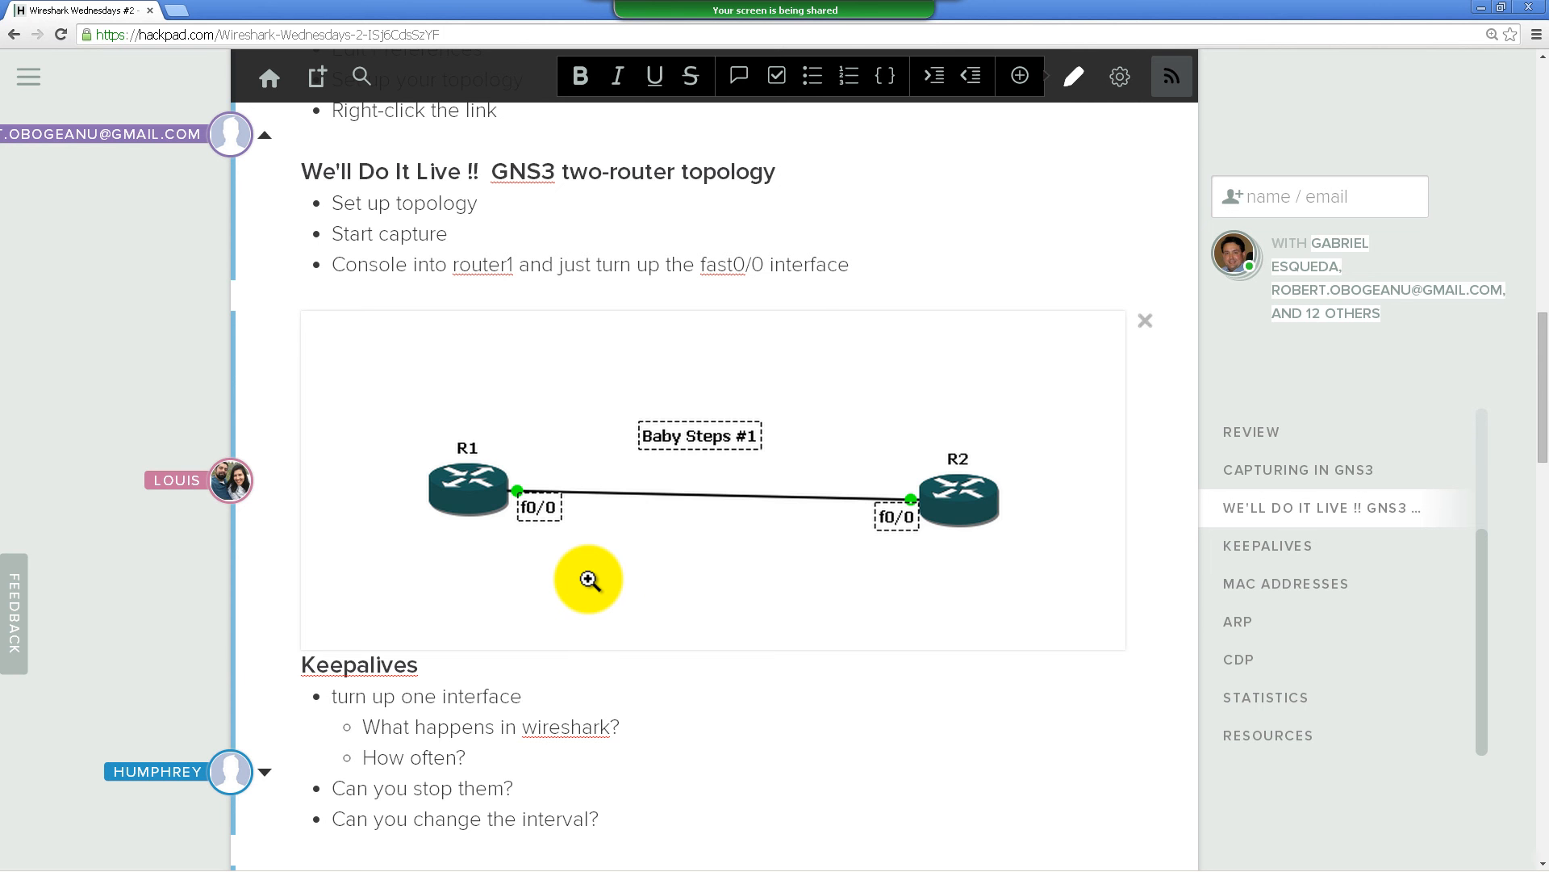
Switch to the R2 console, enter global configuration mode, and try to set the MAC address aaaa.aaaa.aaaa there
key("alt+Tab")
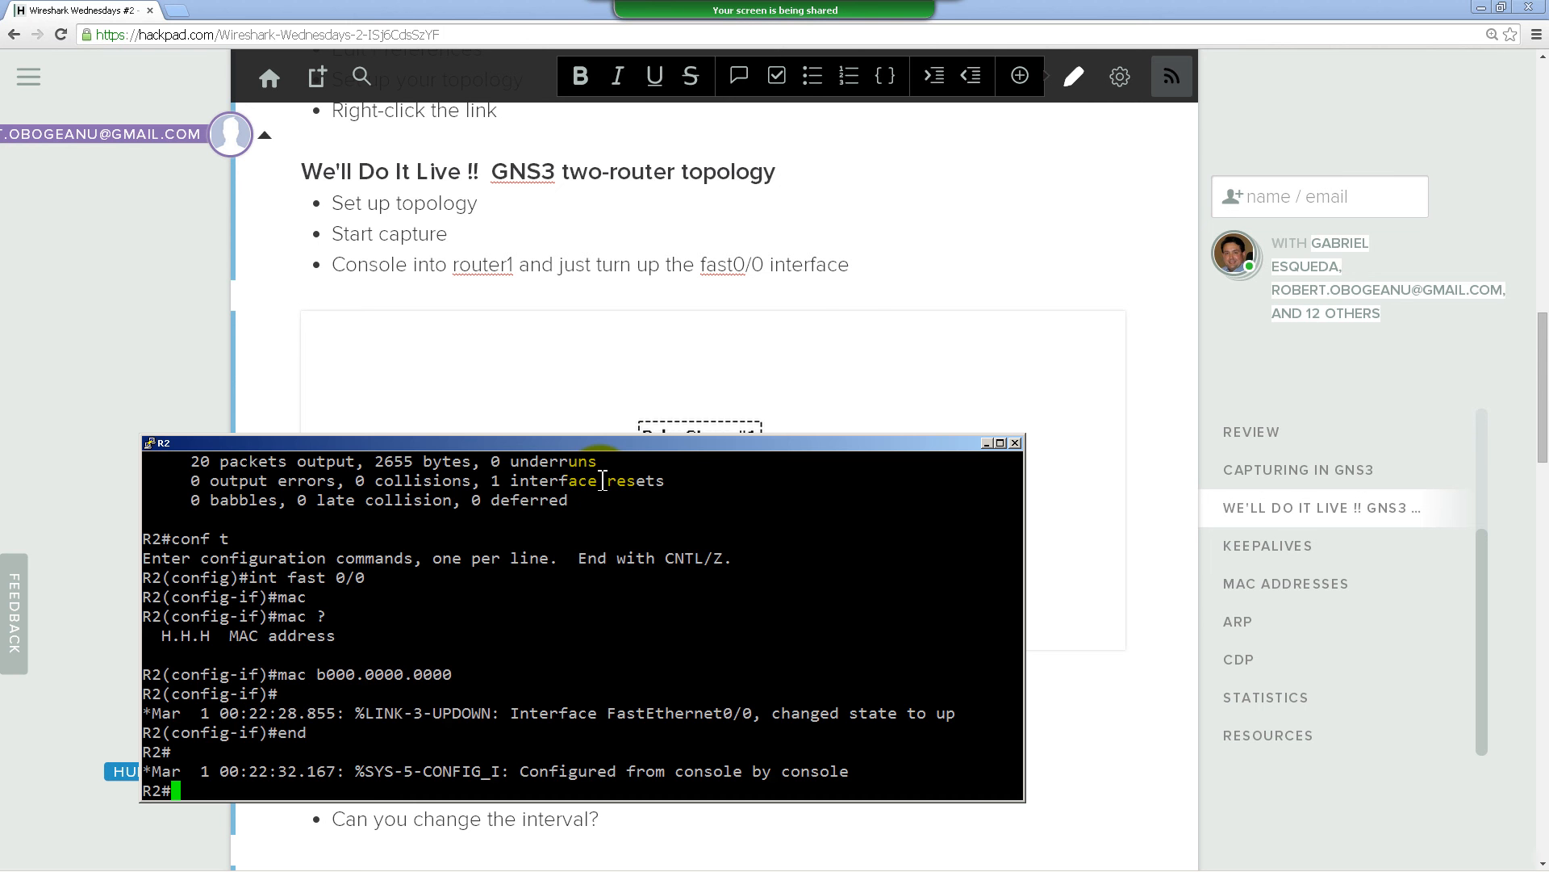
type("conf t")
key("Return")
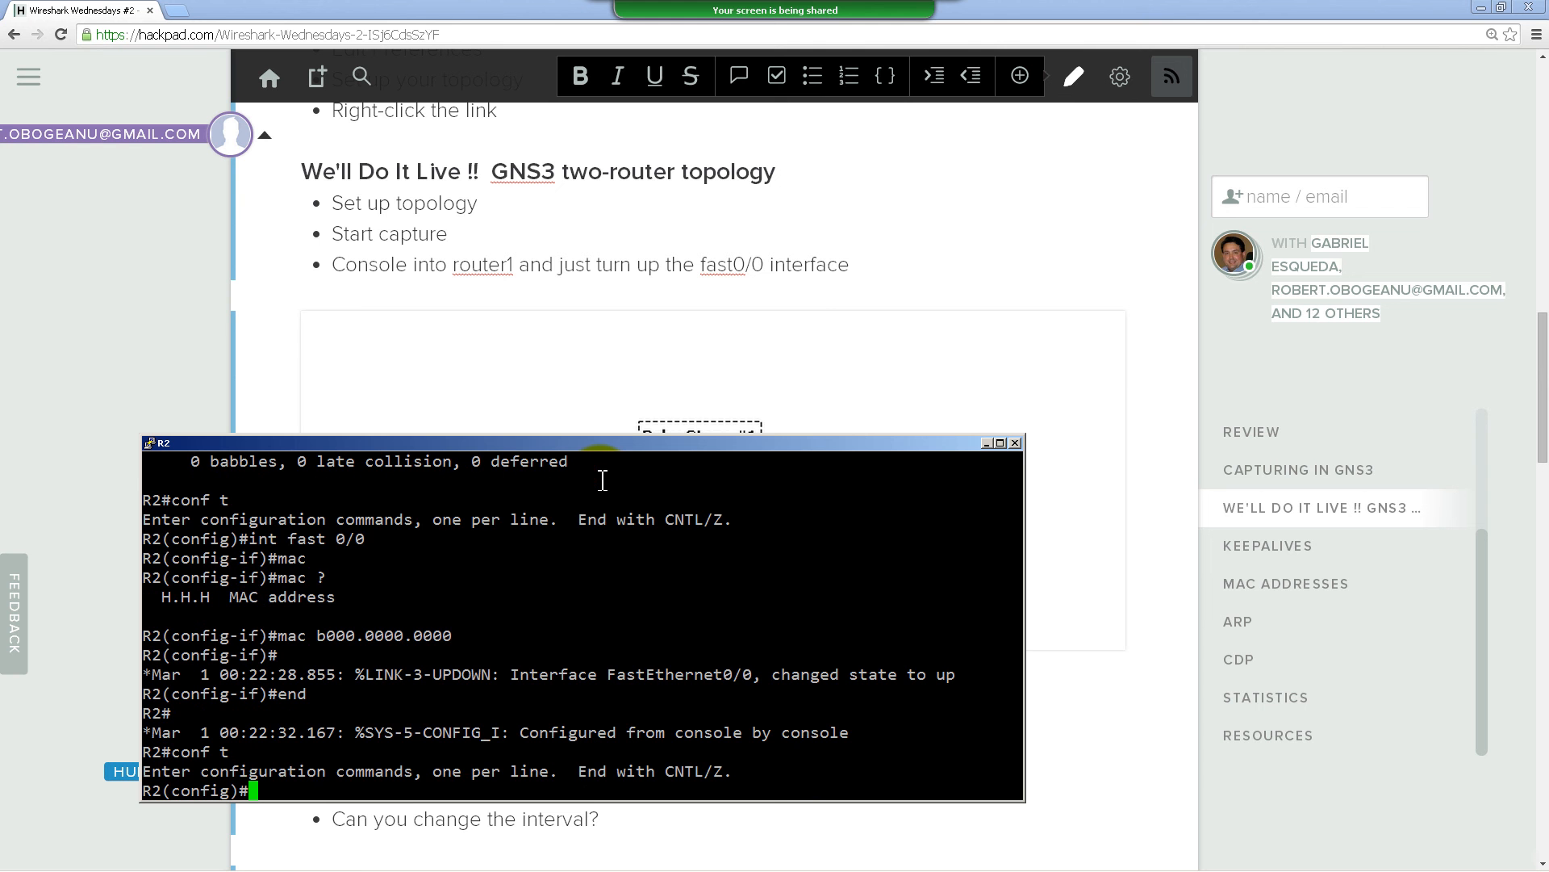
type("mac aaaa.aaaa.aaaa")
key("Return")
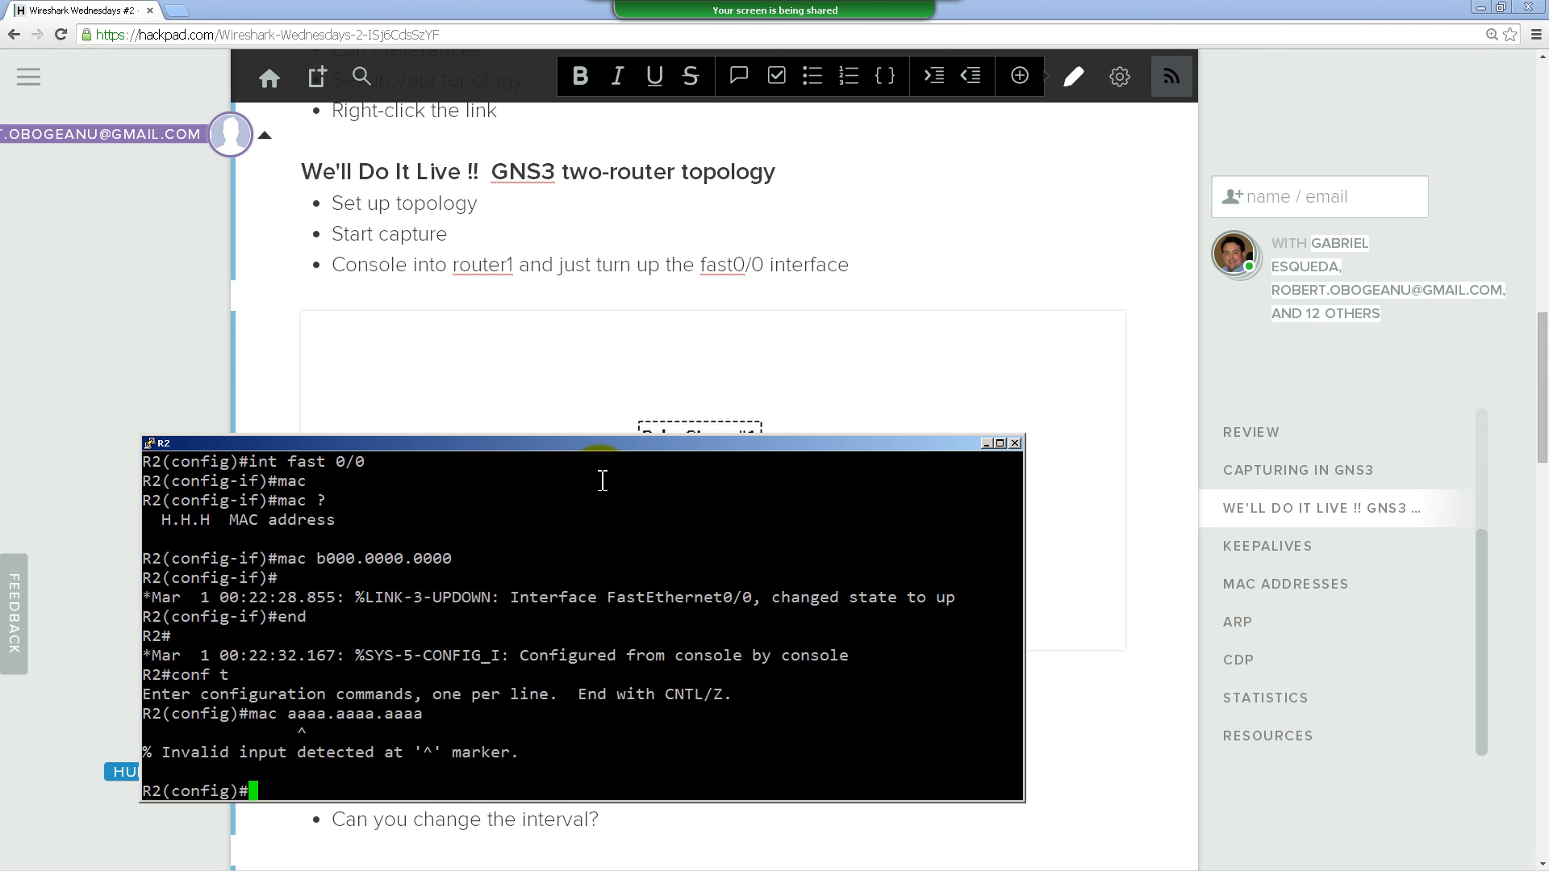
Set the MAC address of R2's fast 0/0 interface to aaaa.aaaa.aaaa and leave configuration mode
type("int fast 0/0")
key("Return")
key("Up")
key("Up")
key("Return")
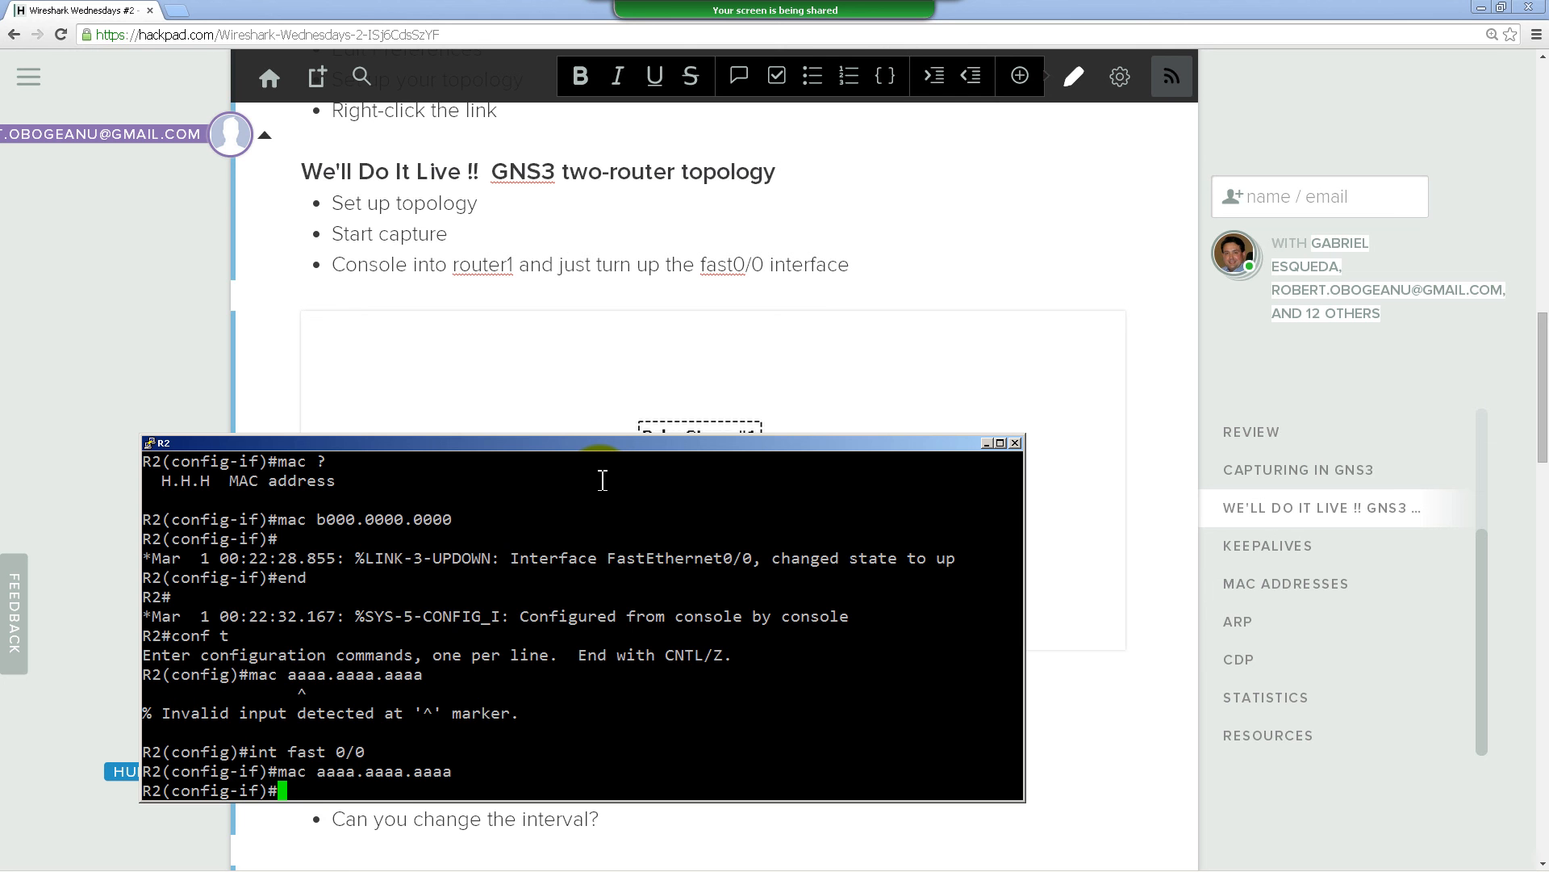
type("end")
key("Return")
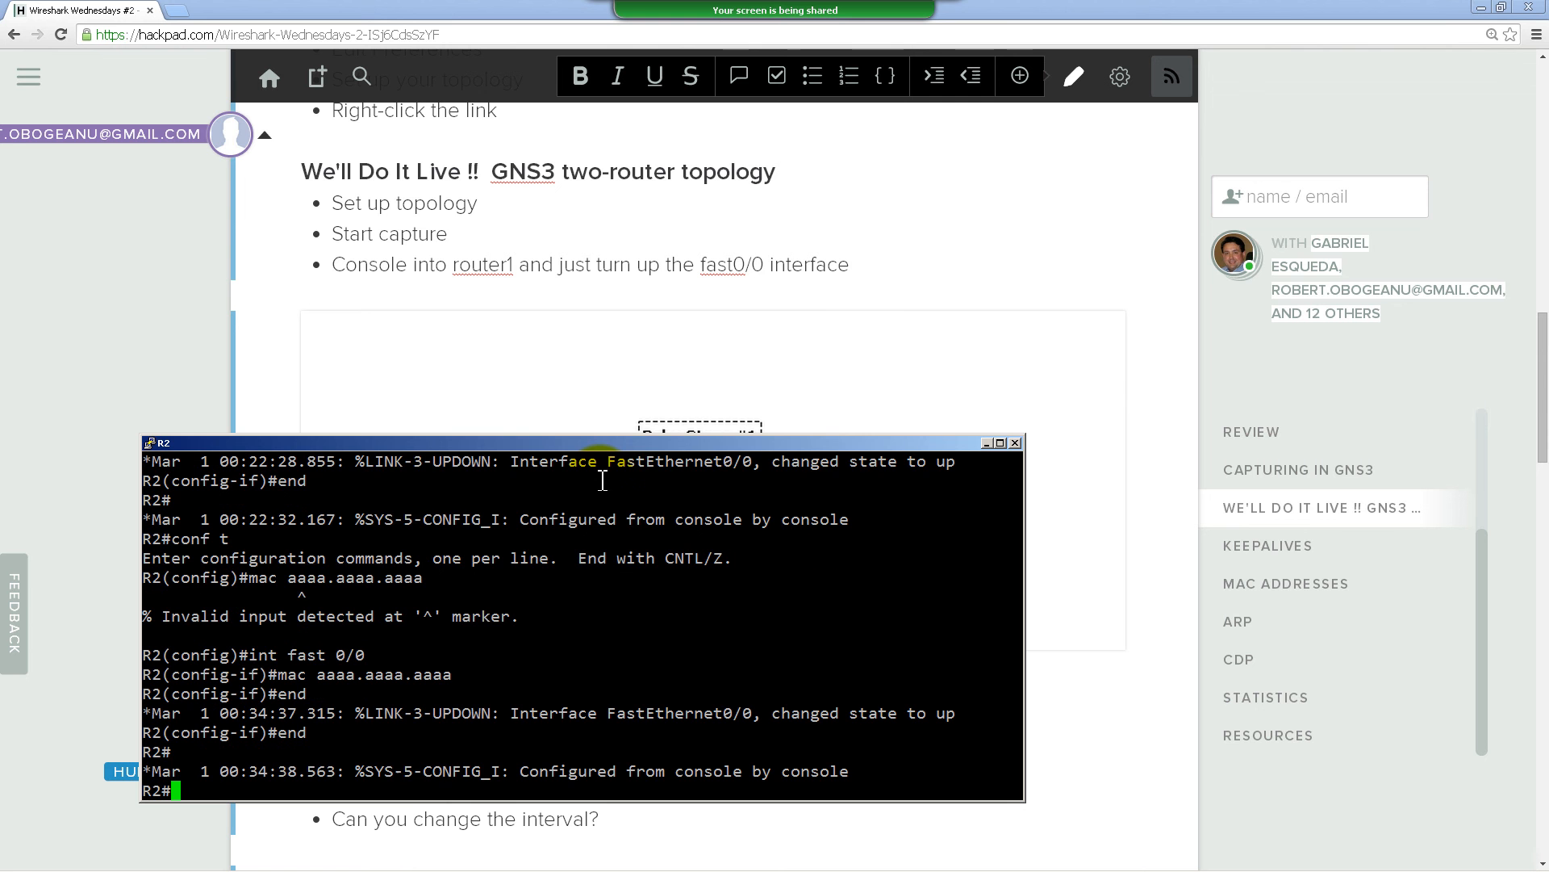
Switch to Wireshark, enlarge the packet list, and inspect the newest LOOP and CDP frames for their source MAC addresses
key("alt+Tab")
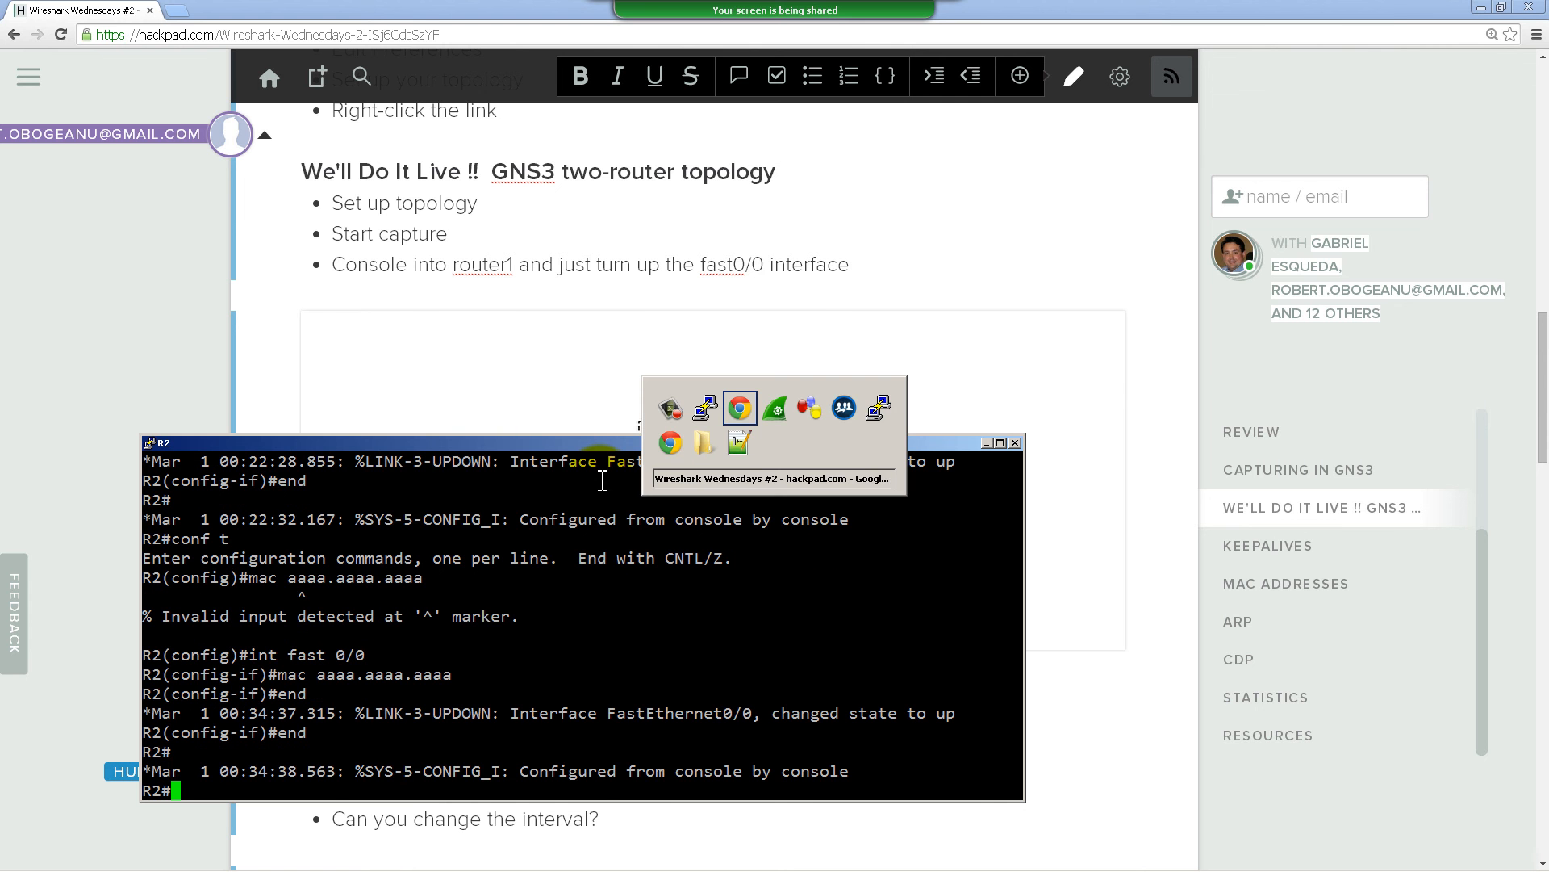
key("alt+Tab")
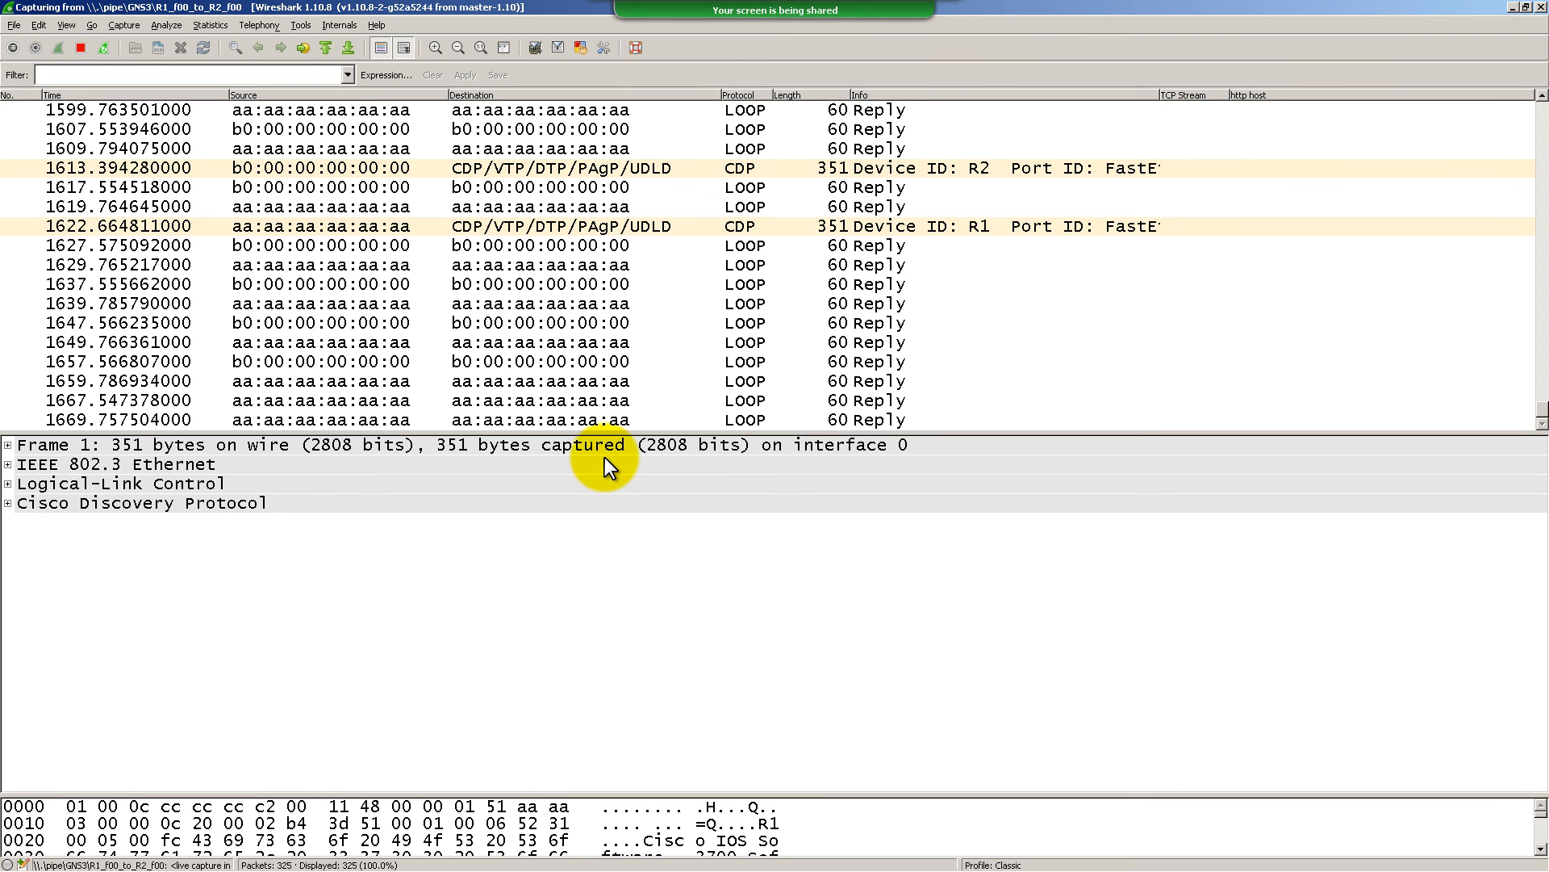
left_click_drag(654, 436, 656, 555)
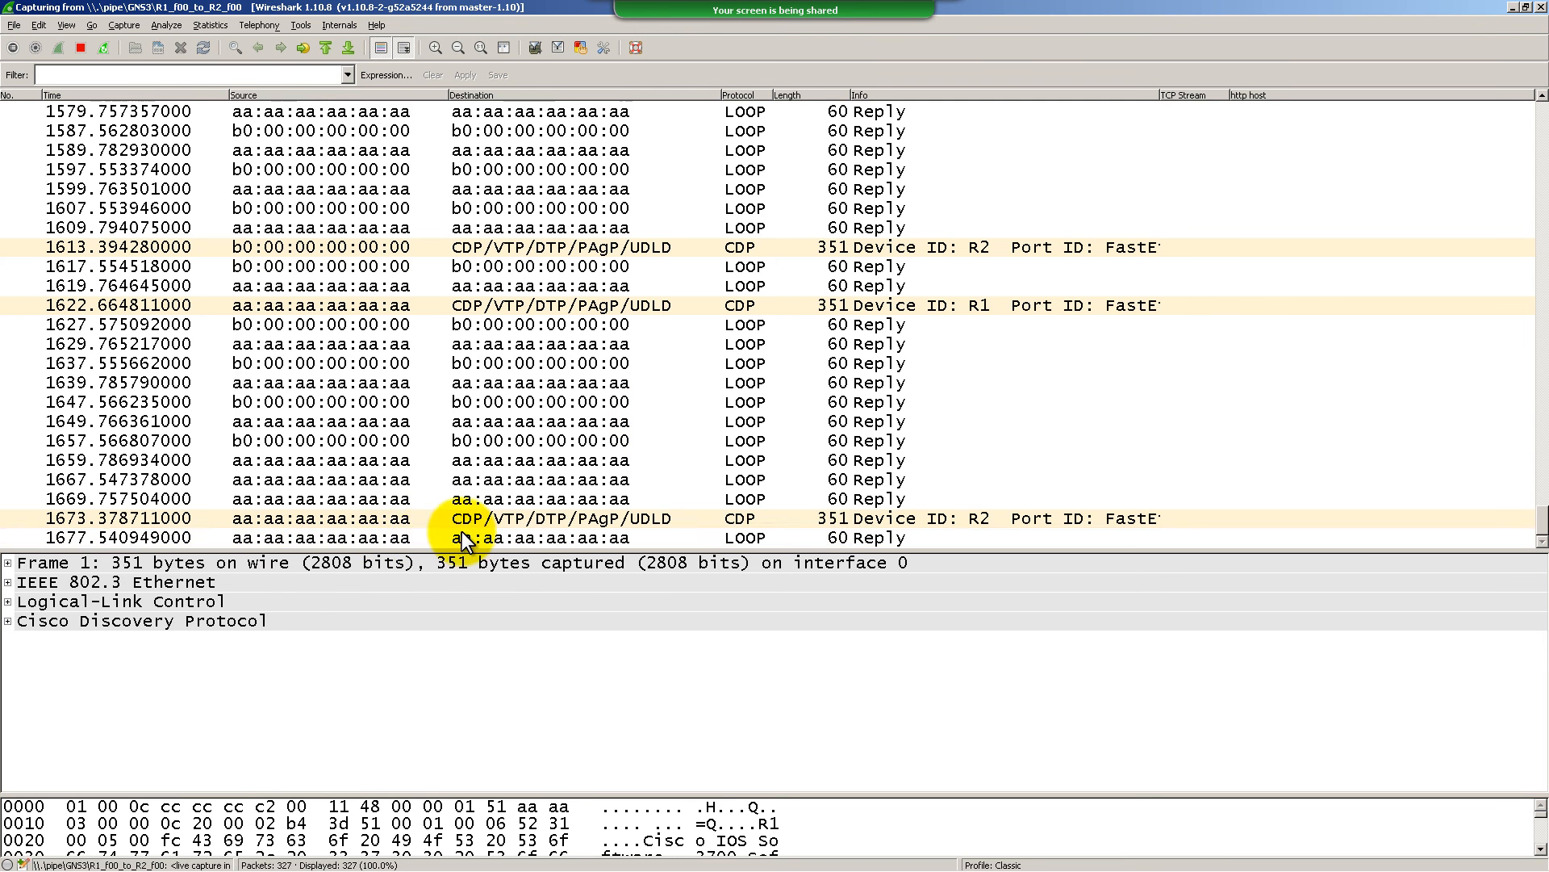
left_click(428, 521)
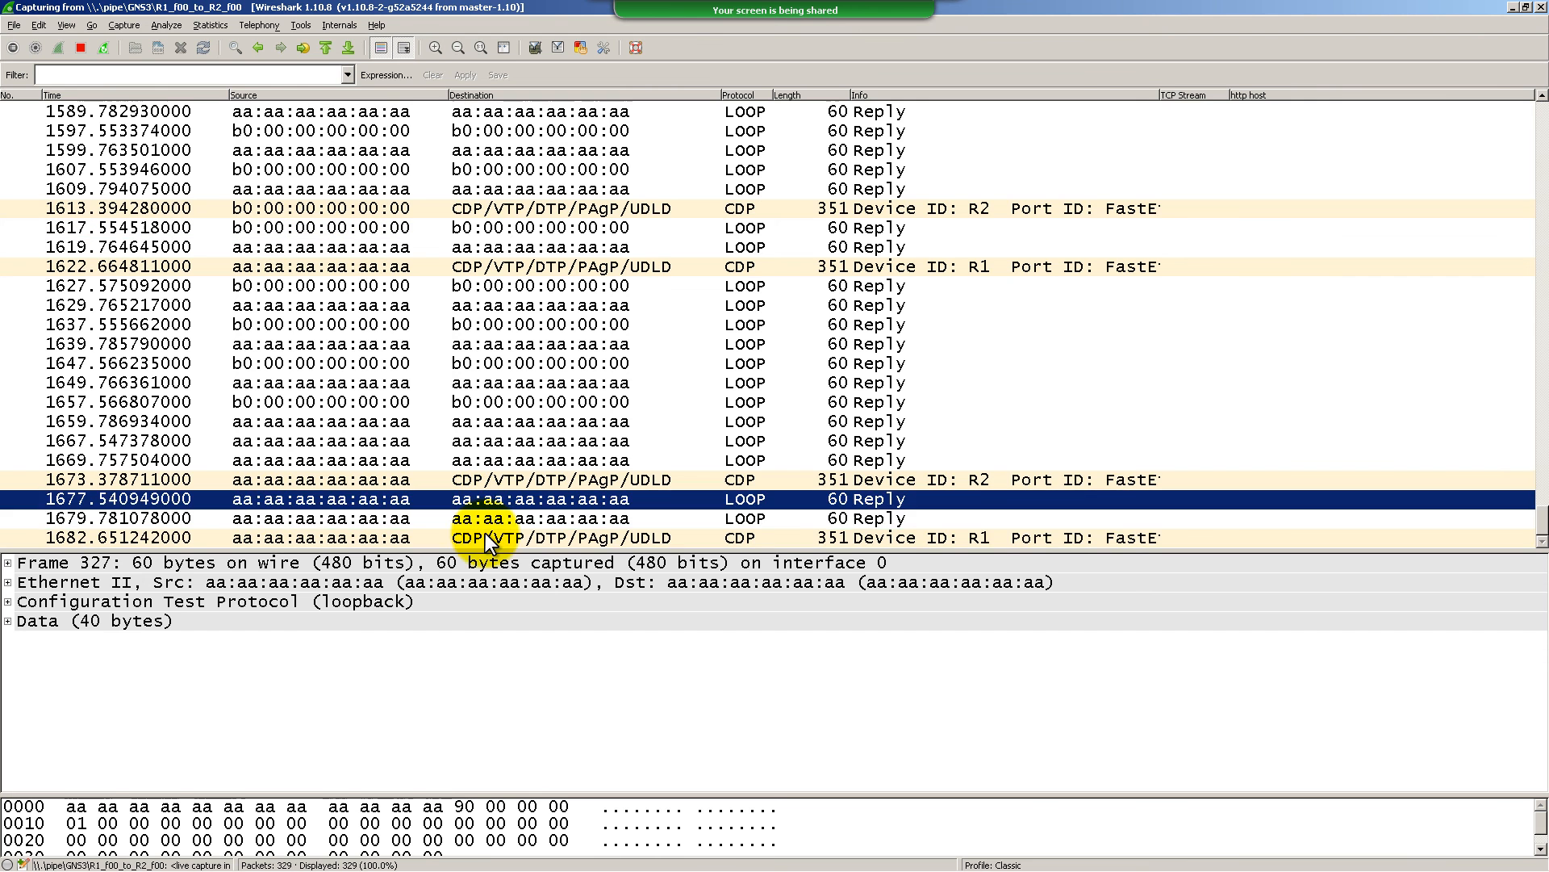
key("Down")
left_click(544, 545)
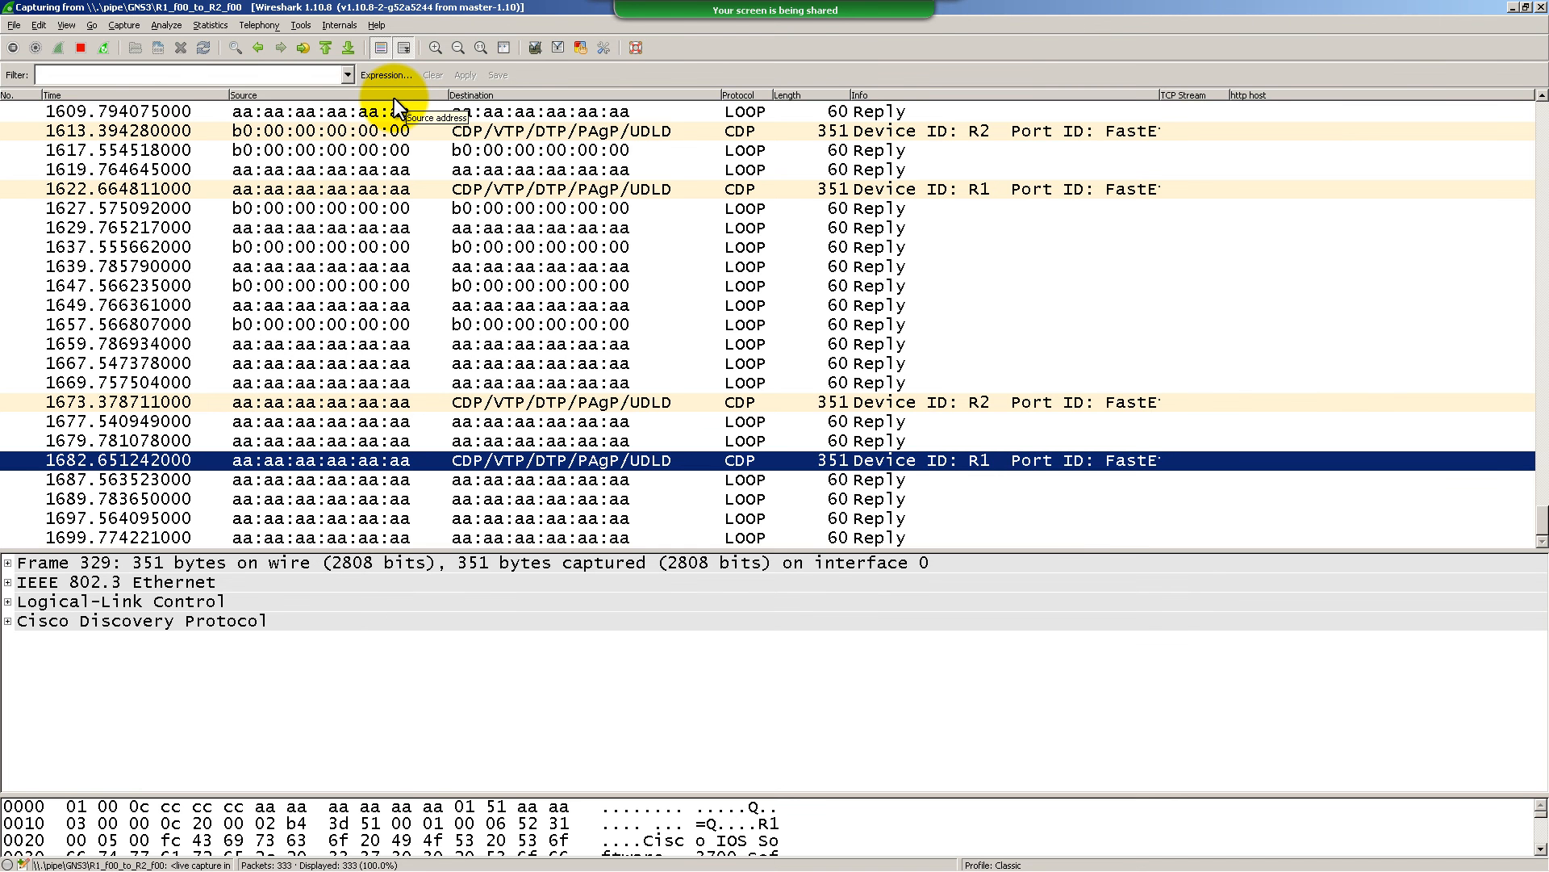
Switch to the R1 console and leave interface configuration mode, returning to an empty privileged prompt
key("alt+Tab")
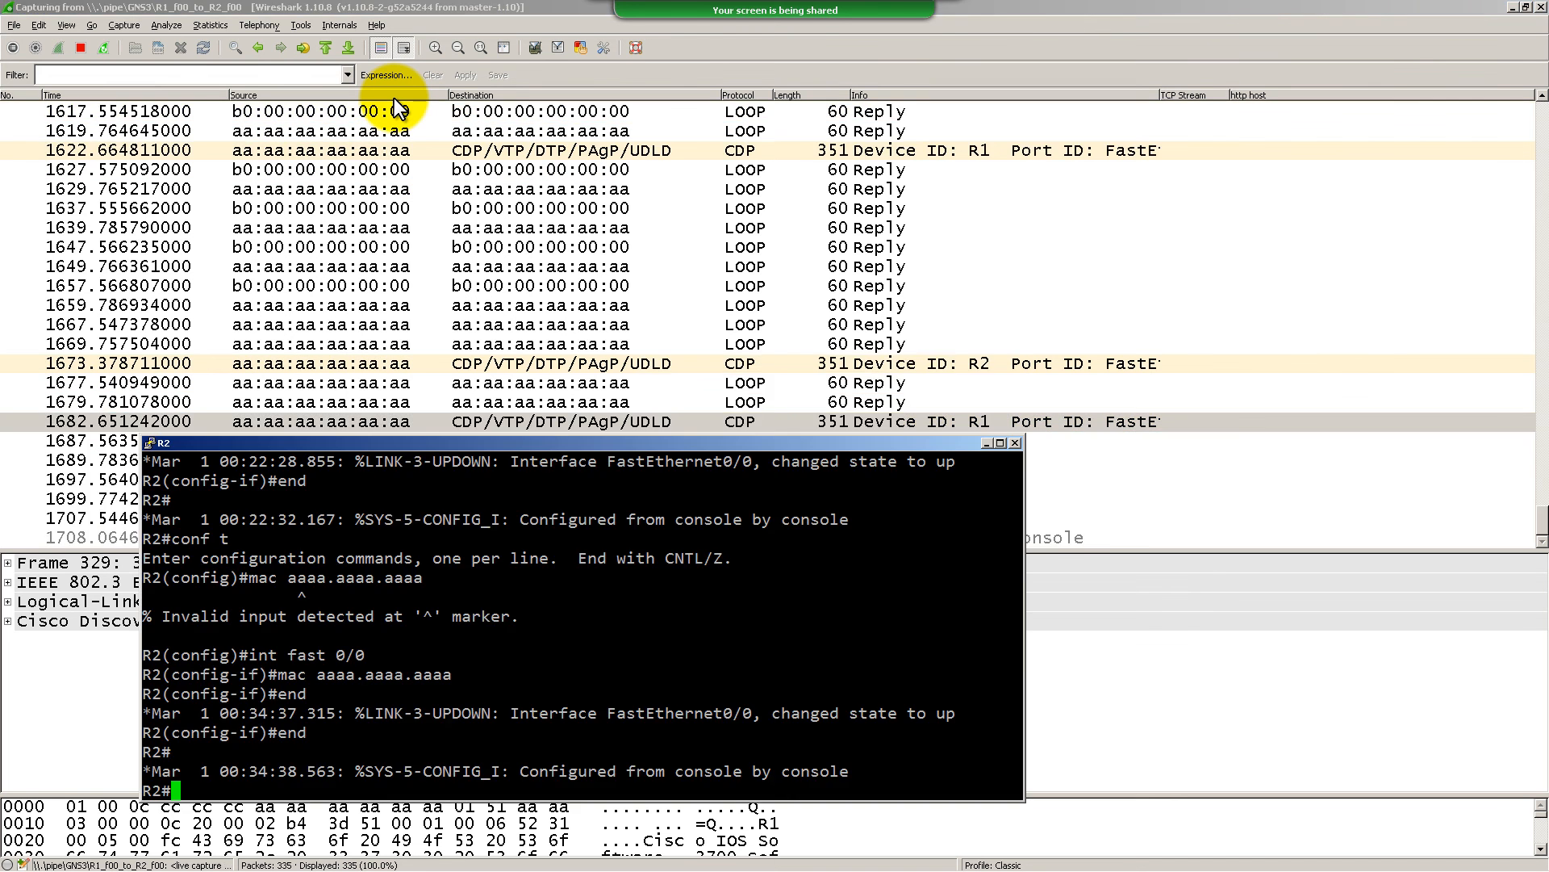
key("alt+Tab")
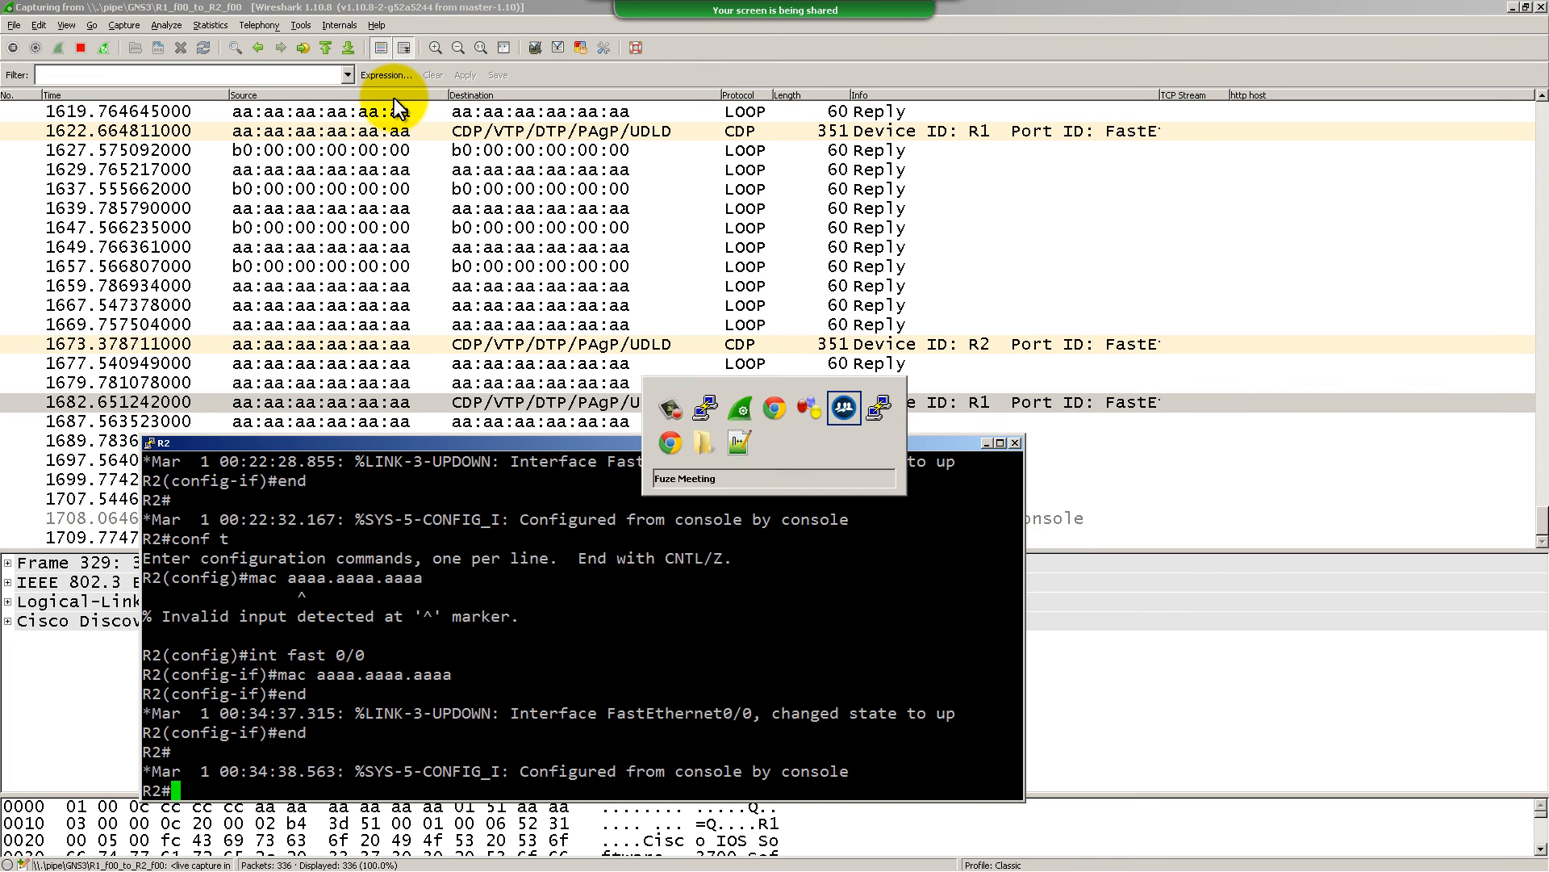
key("alt+Tab")
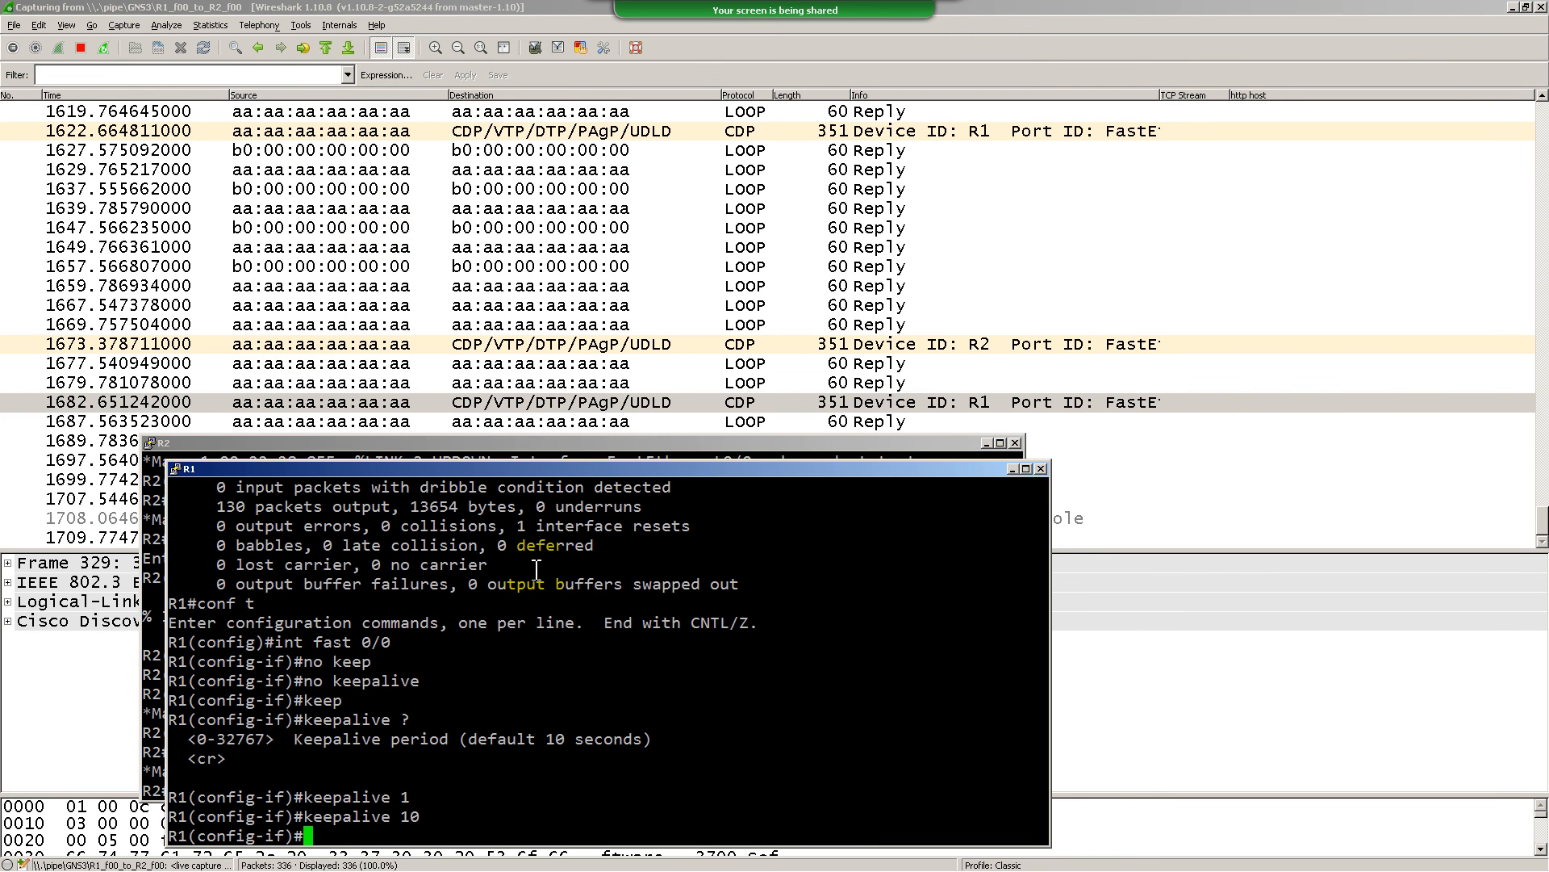
type("end")
key("Return")
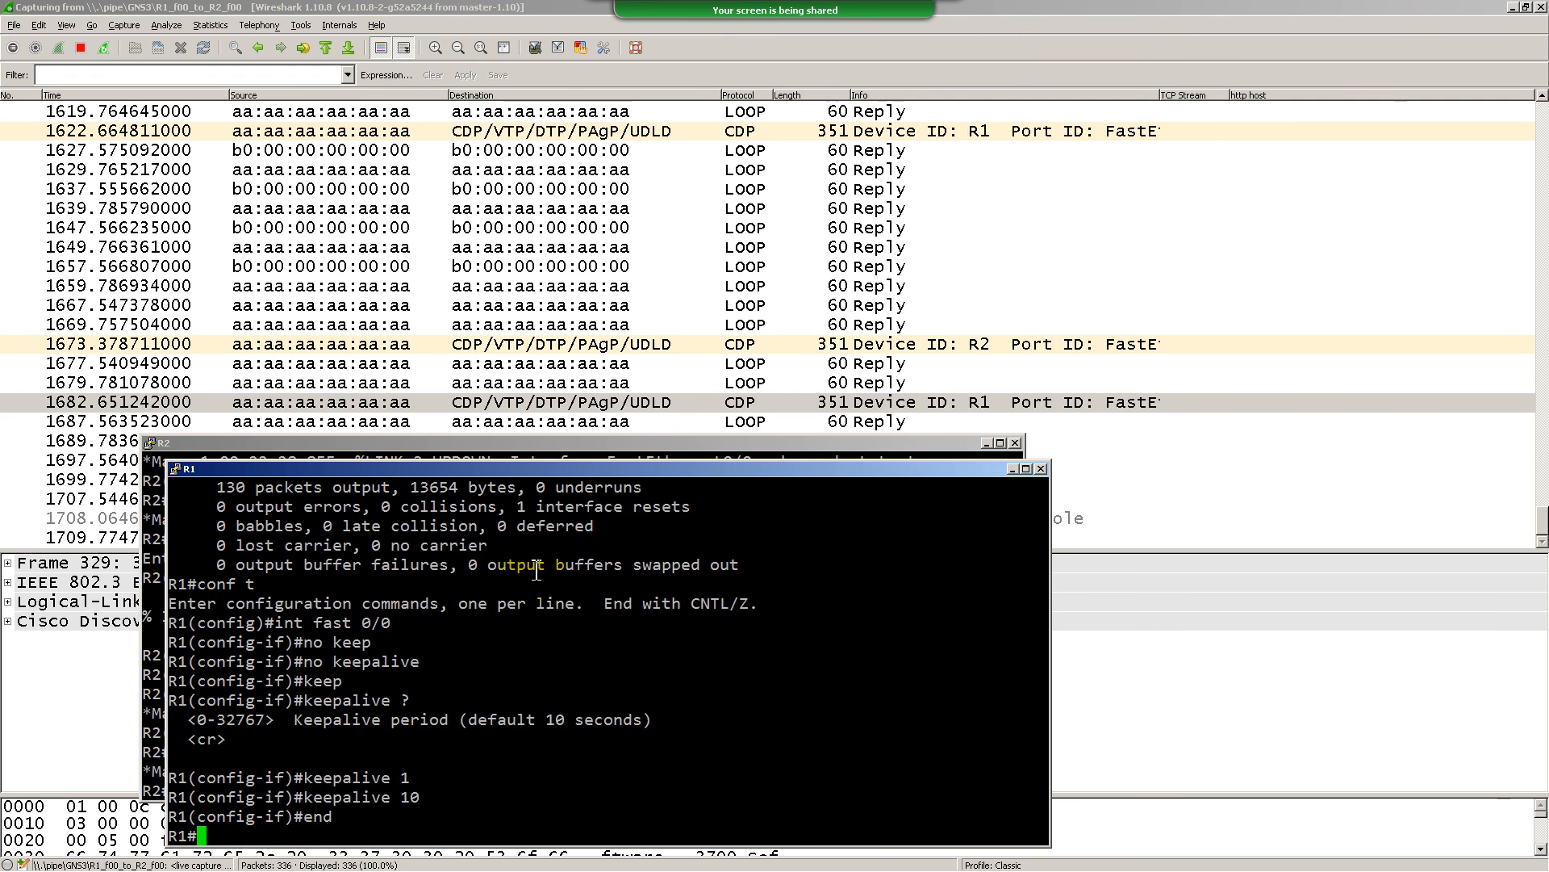
type("sho")
key("BackSpace")
key("BackSpace")
key("BackSpace")
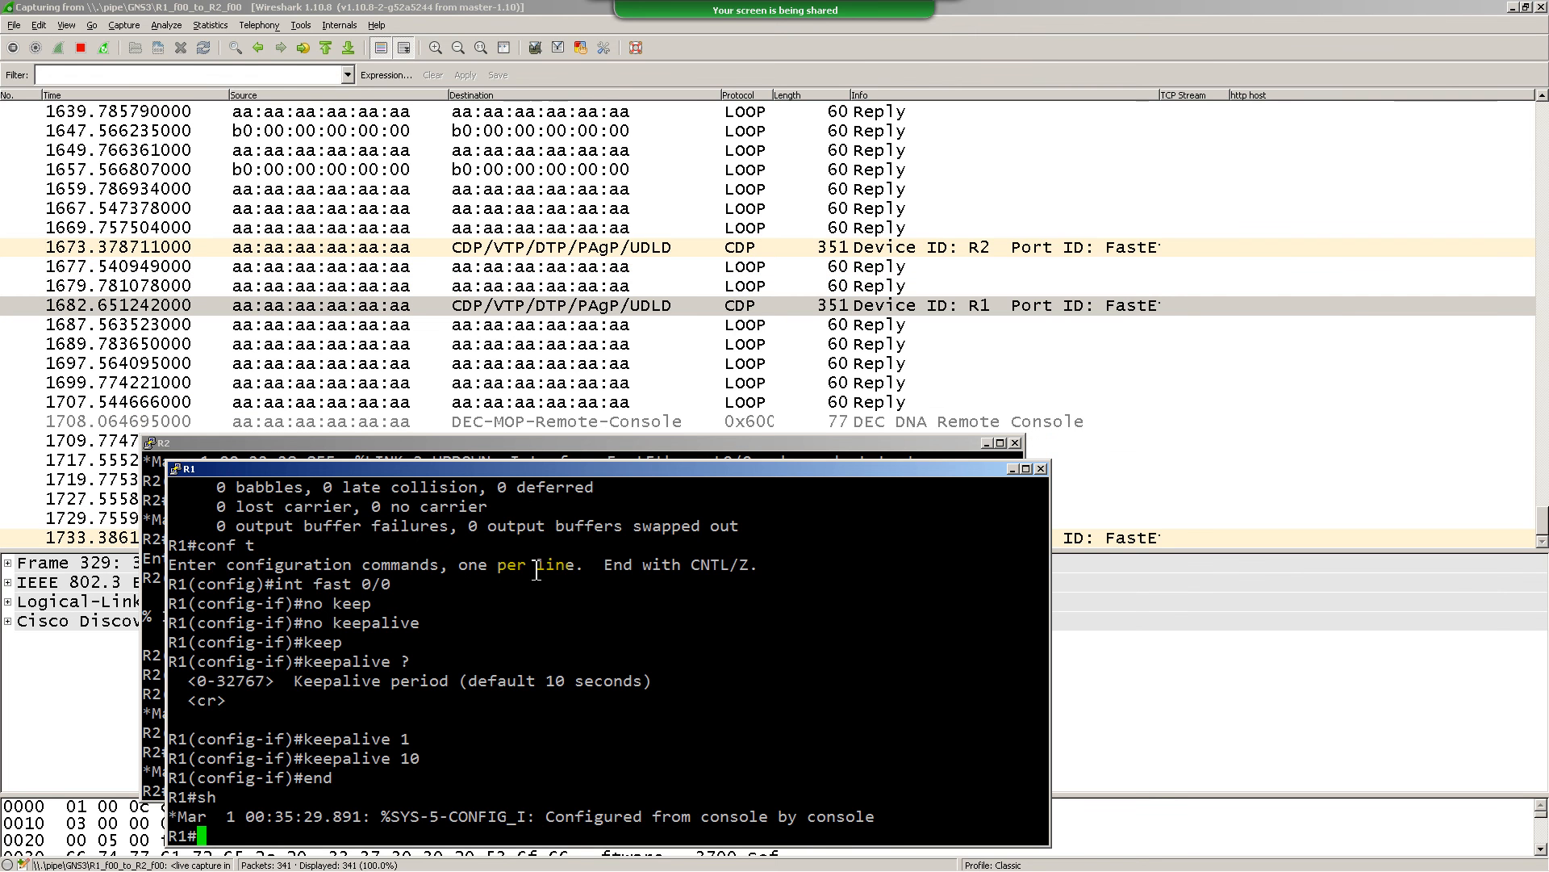
Enter configuration mode for the fast 0/0 interface on R1
type("conf t")
key("Return")
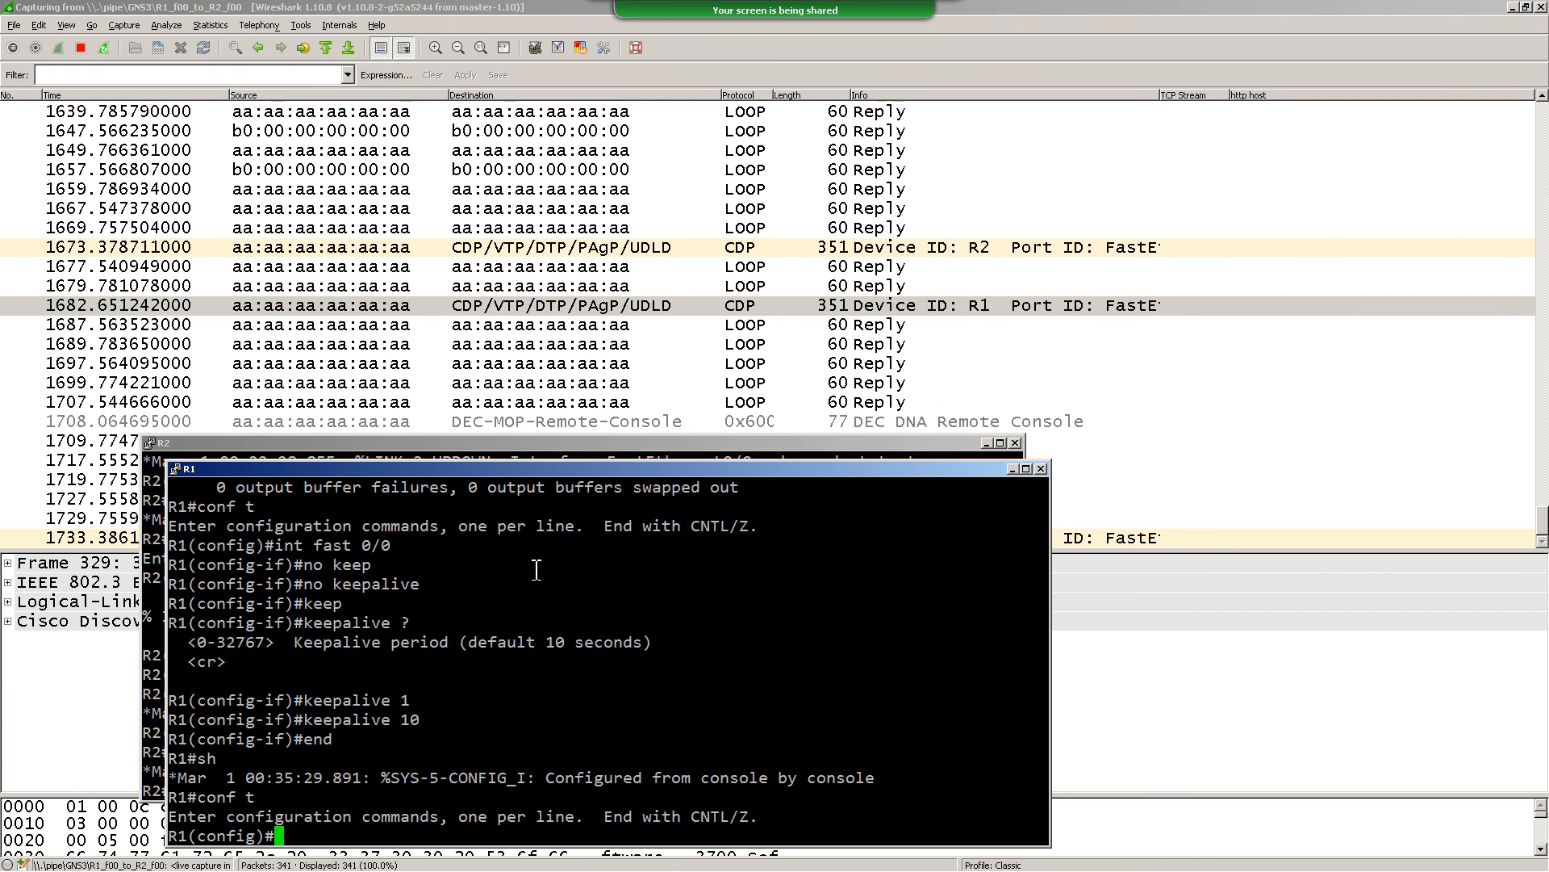
type("int f")
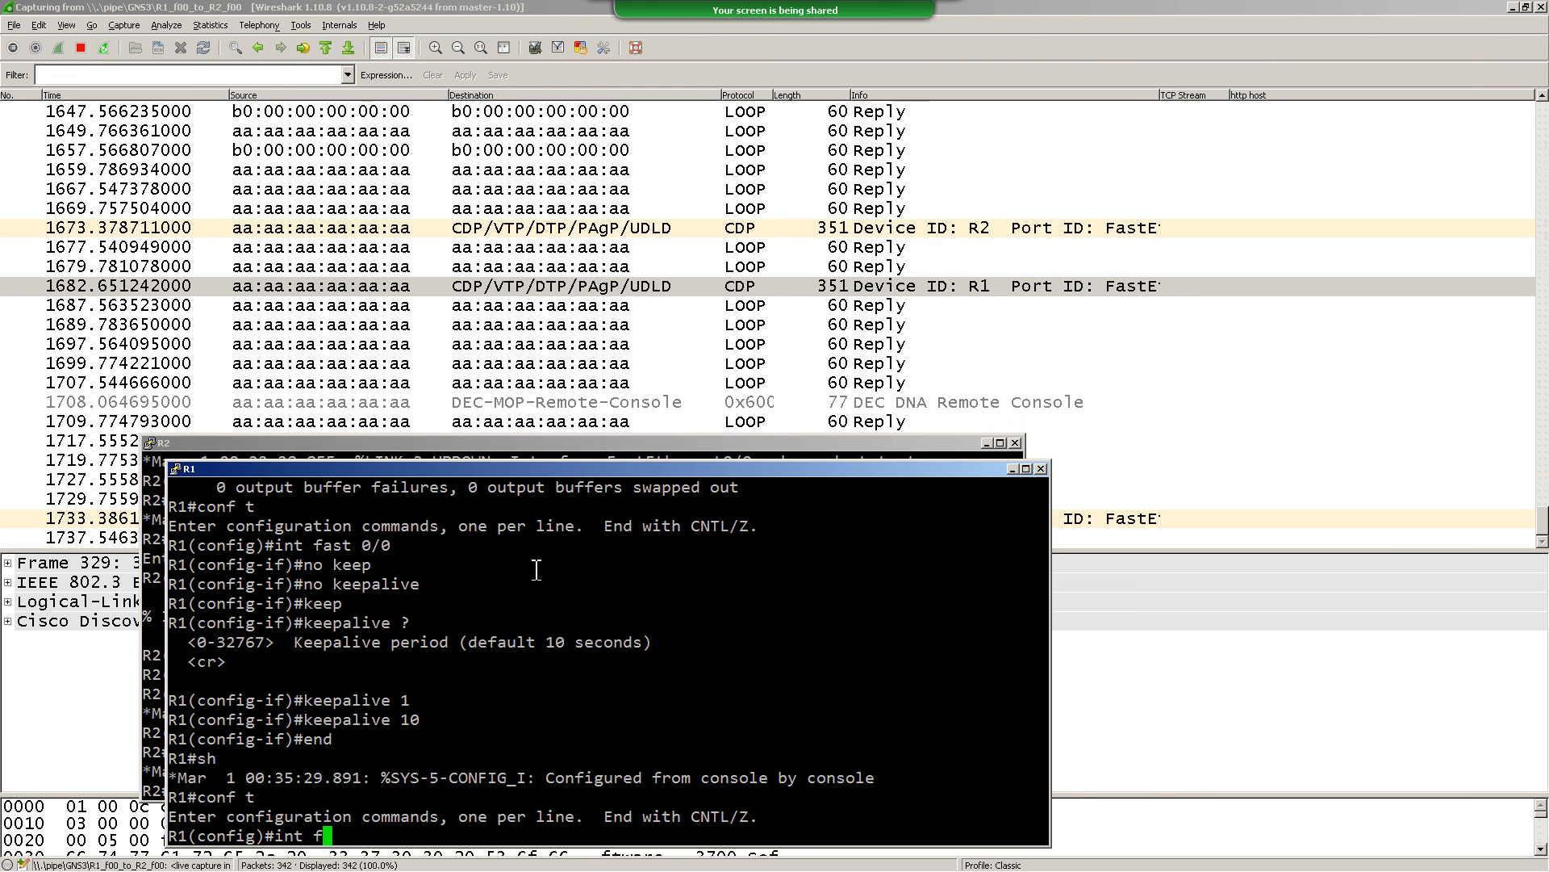
type("s")
key("BackSpace")
type("ast 00")
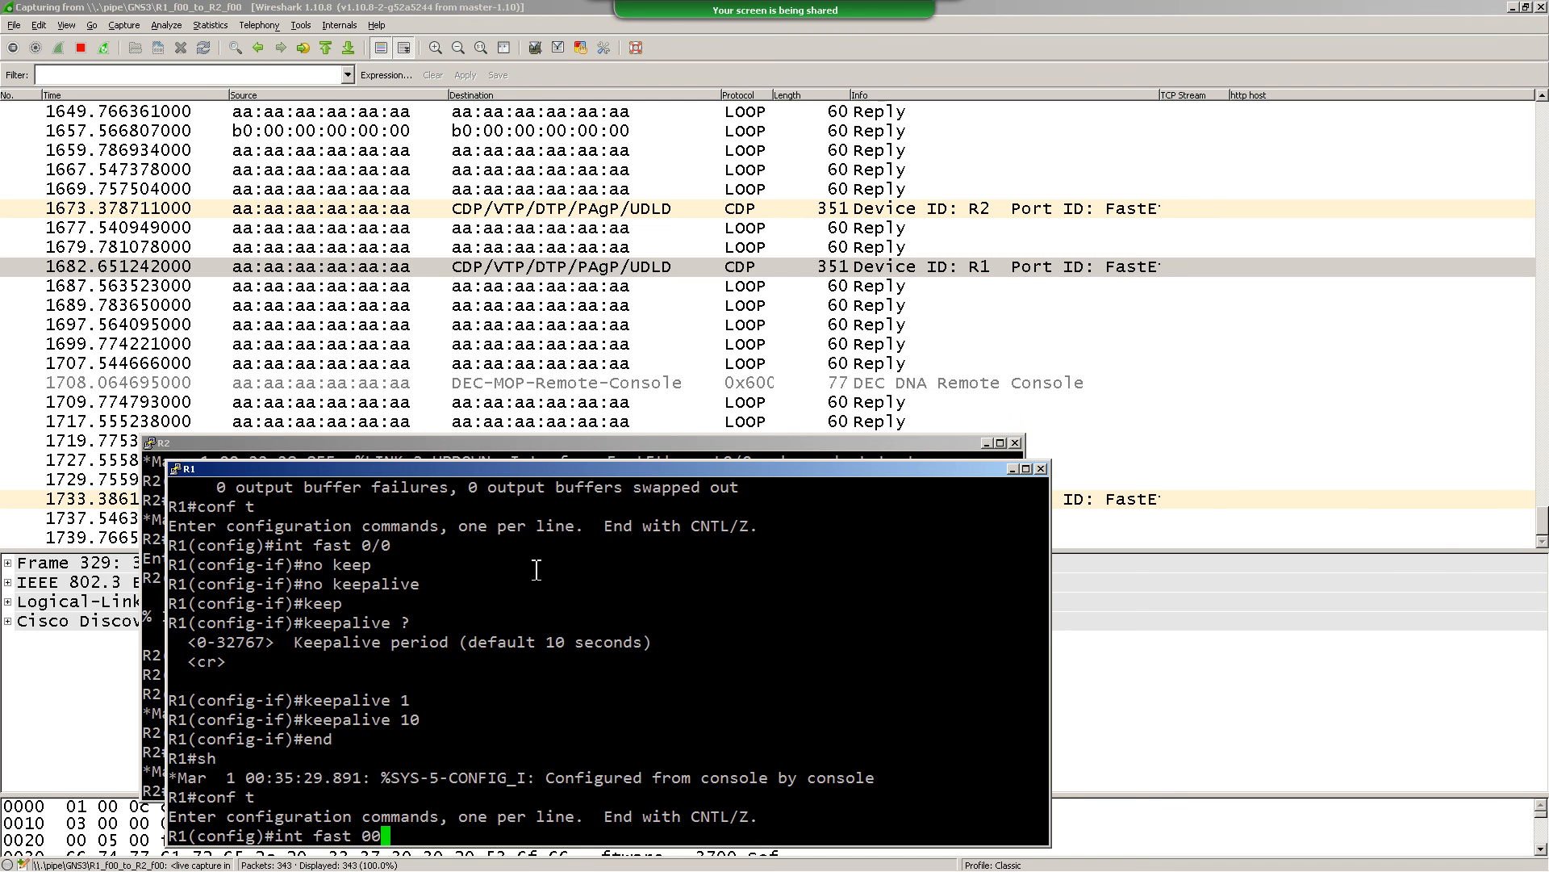
key("BackSpace")
type("/0")
key("Return")
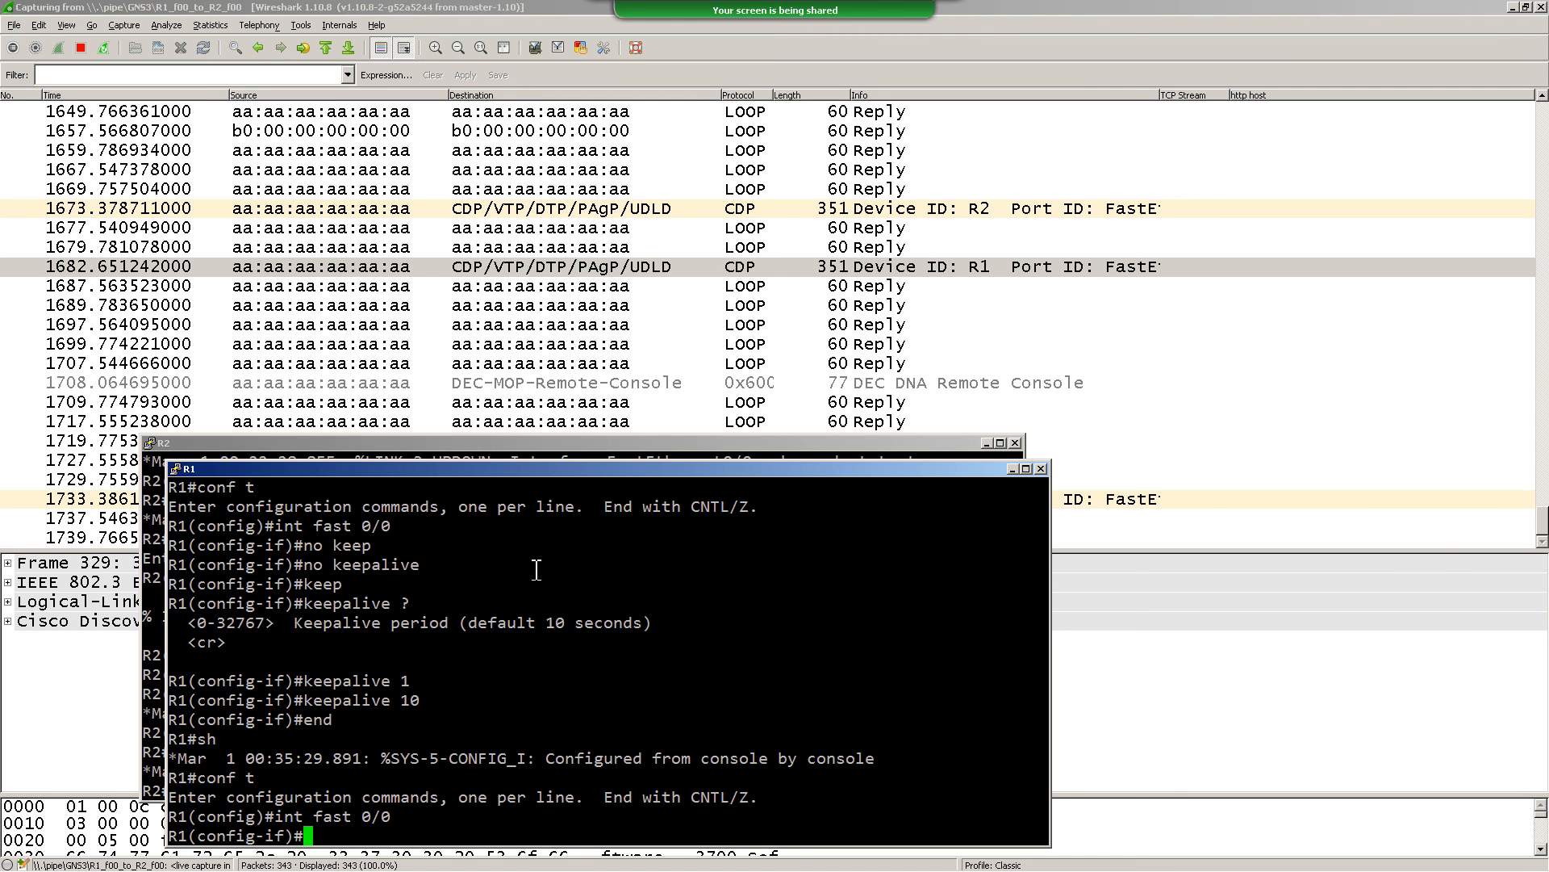
Assign IP address 1.1.1.1 with mask 255.255.255.0 to R1's fast 0/0 interface, and switch to Wireshark's packet list
type("ip ae")
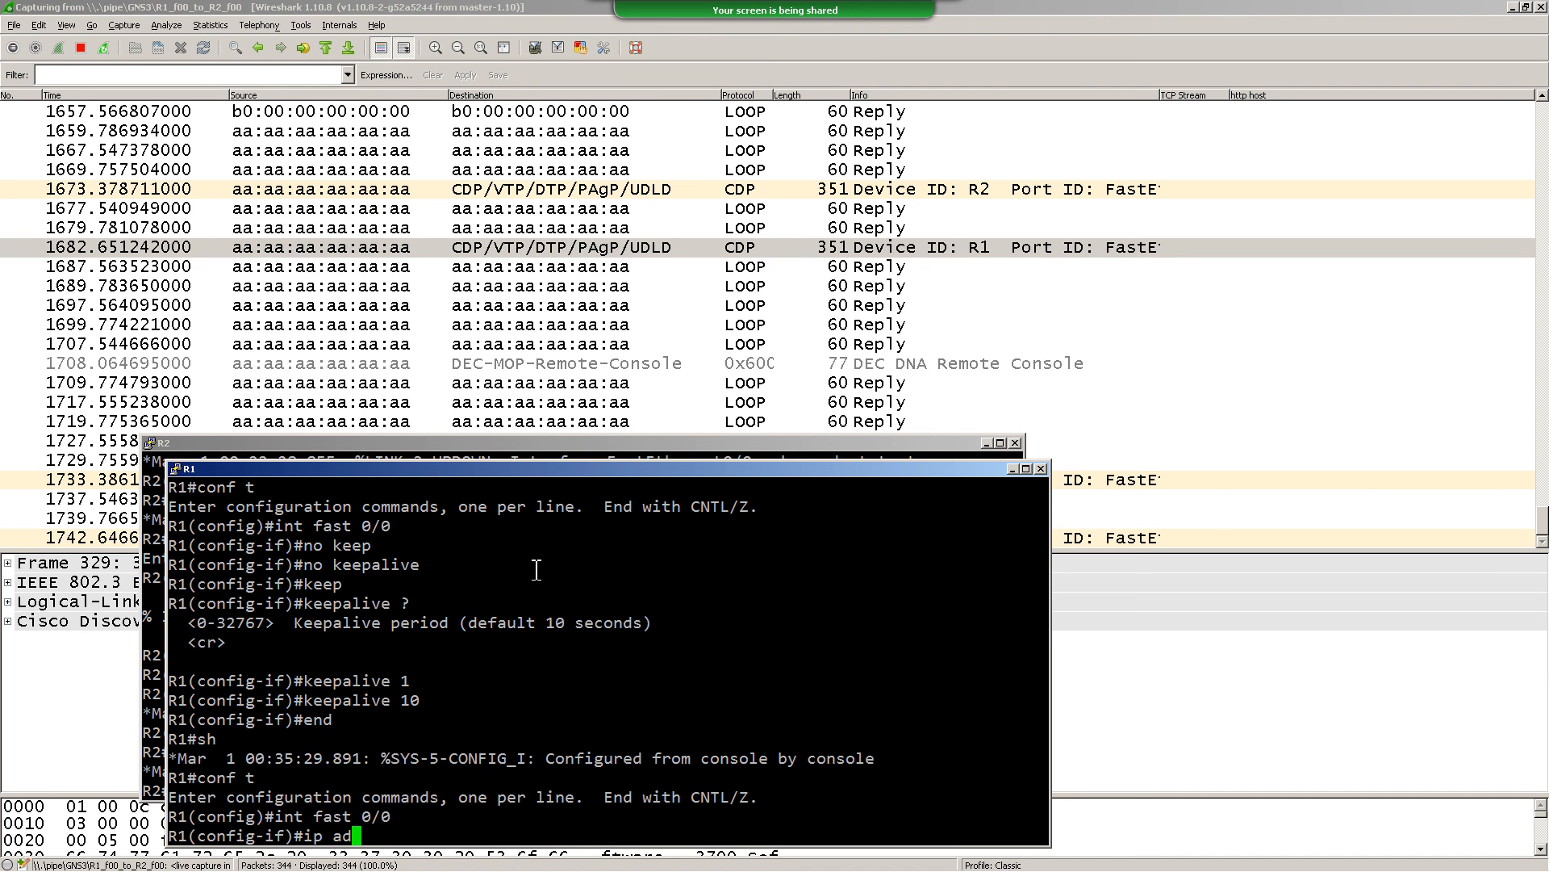
type("d 1.1.1.1 255.255.255")
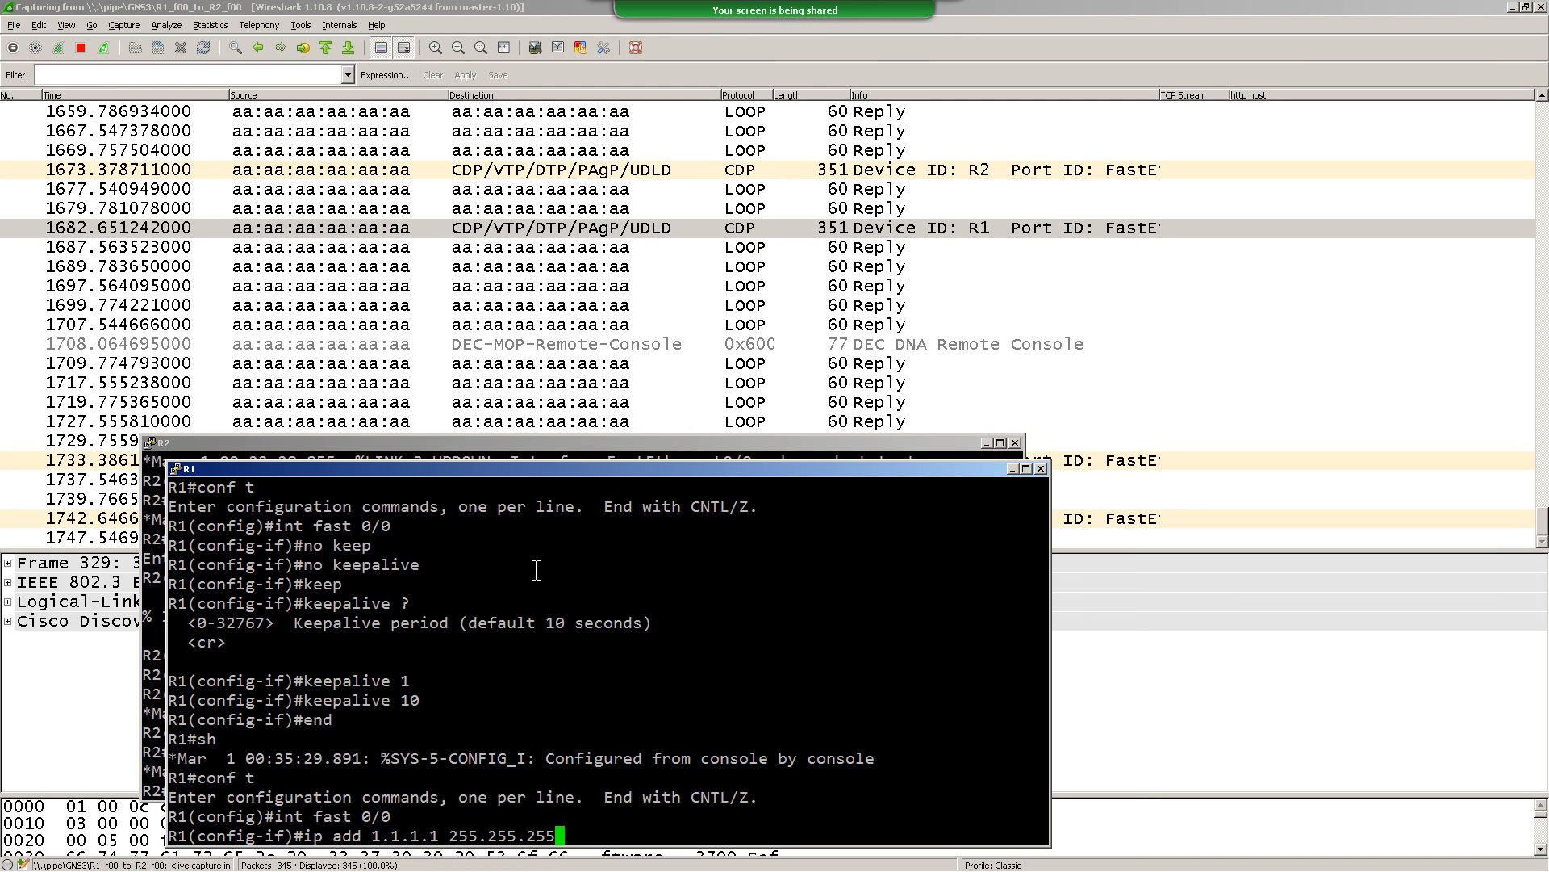
type(".0")
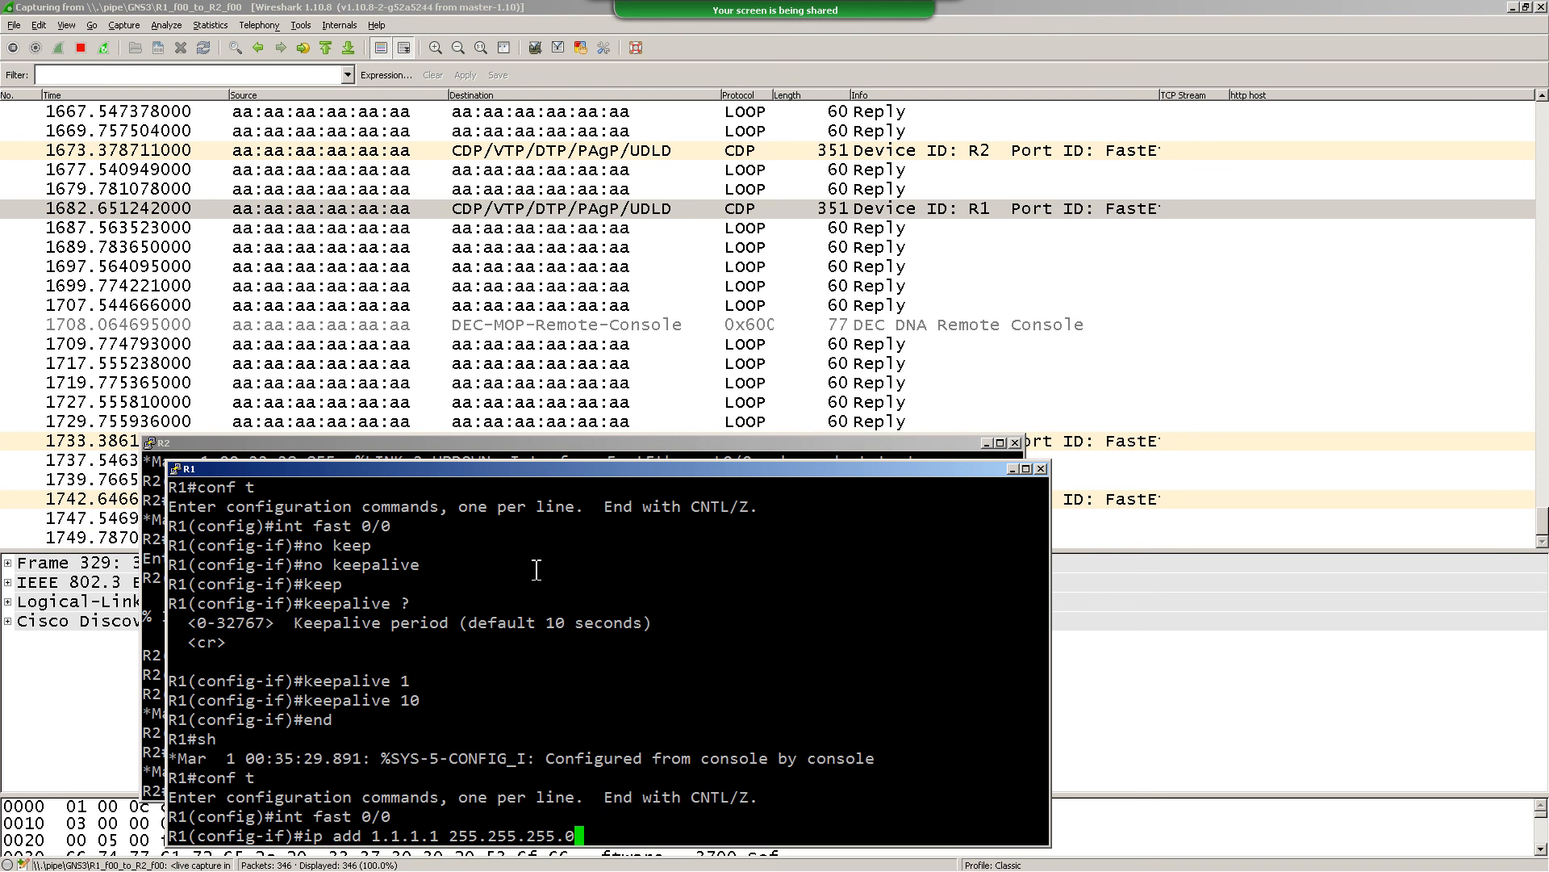
key("Return")
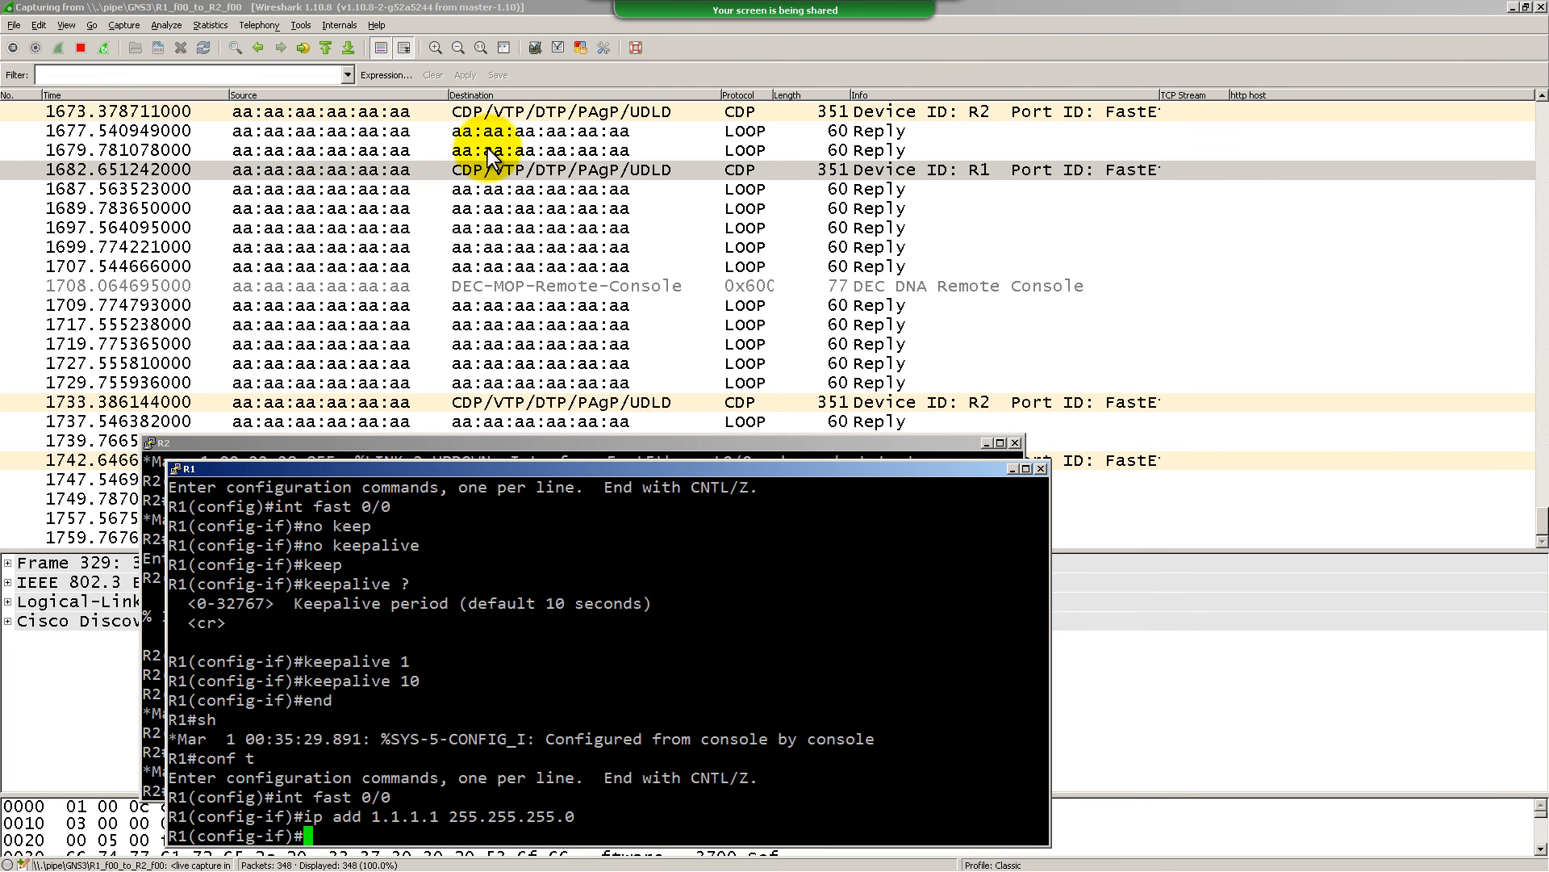
left_click(1187, 274)
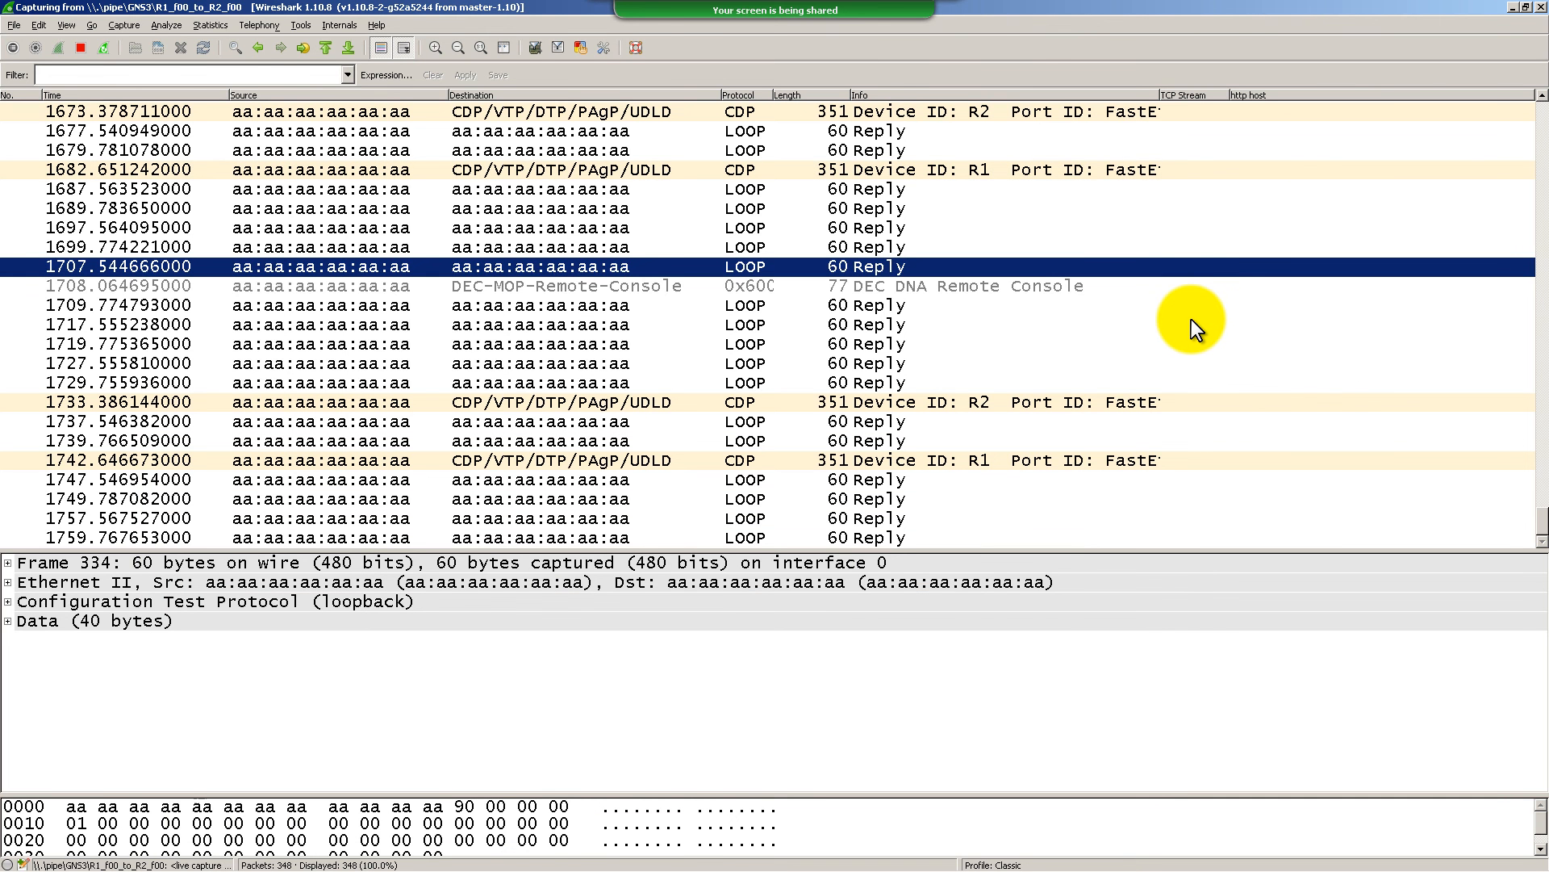
Inspect the DEC DNA Remote Console frame and the LOOP and CDP frames around it in the packet list
key("Down")
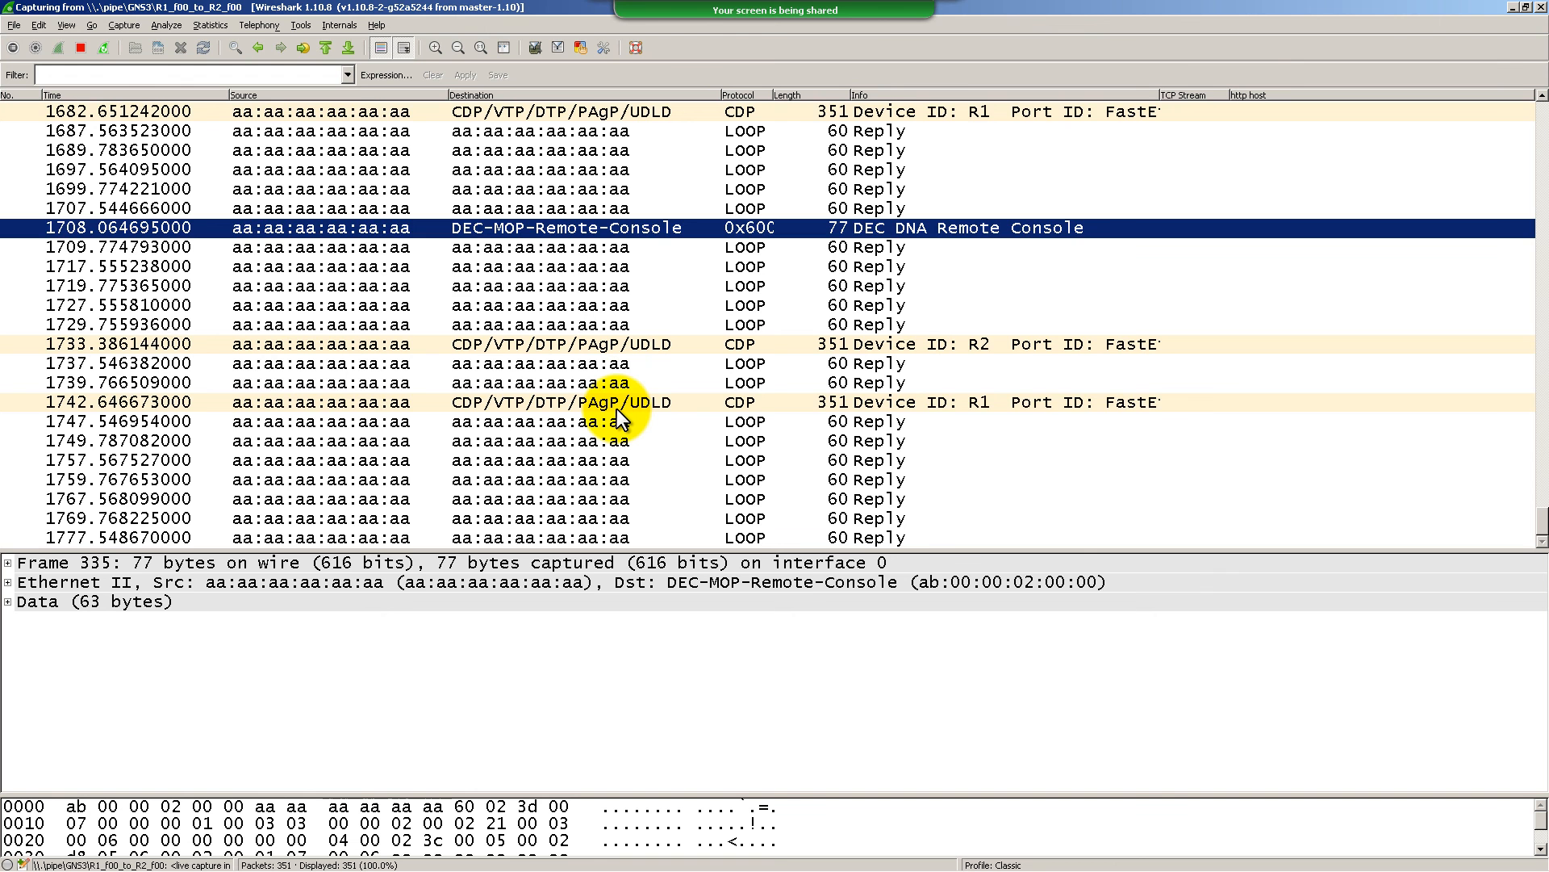
scroll(621, 416, "up", 4)
scroll(626, 434, "down", 4)
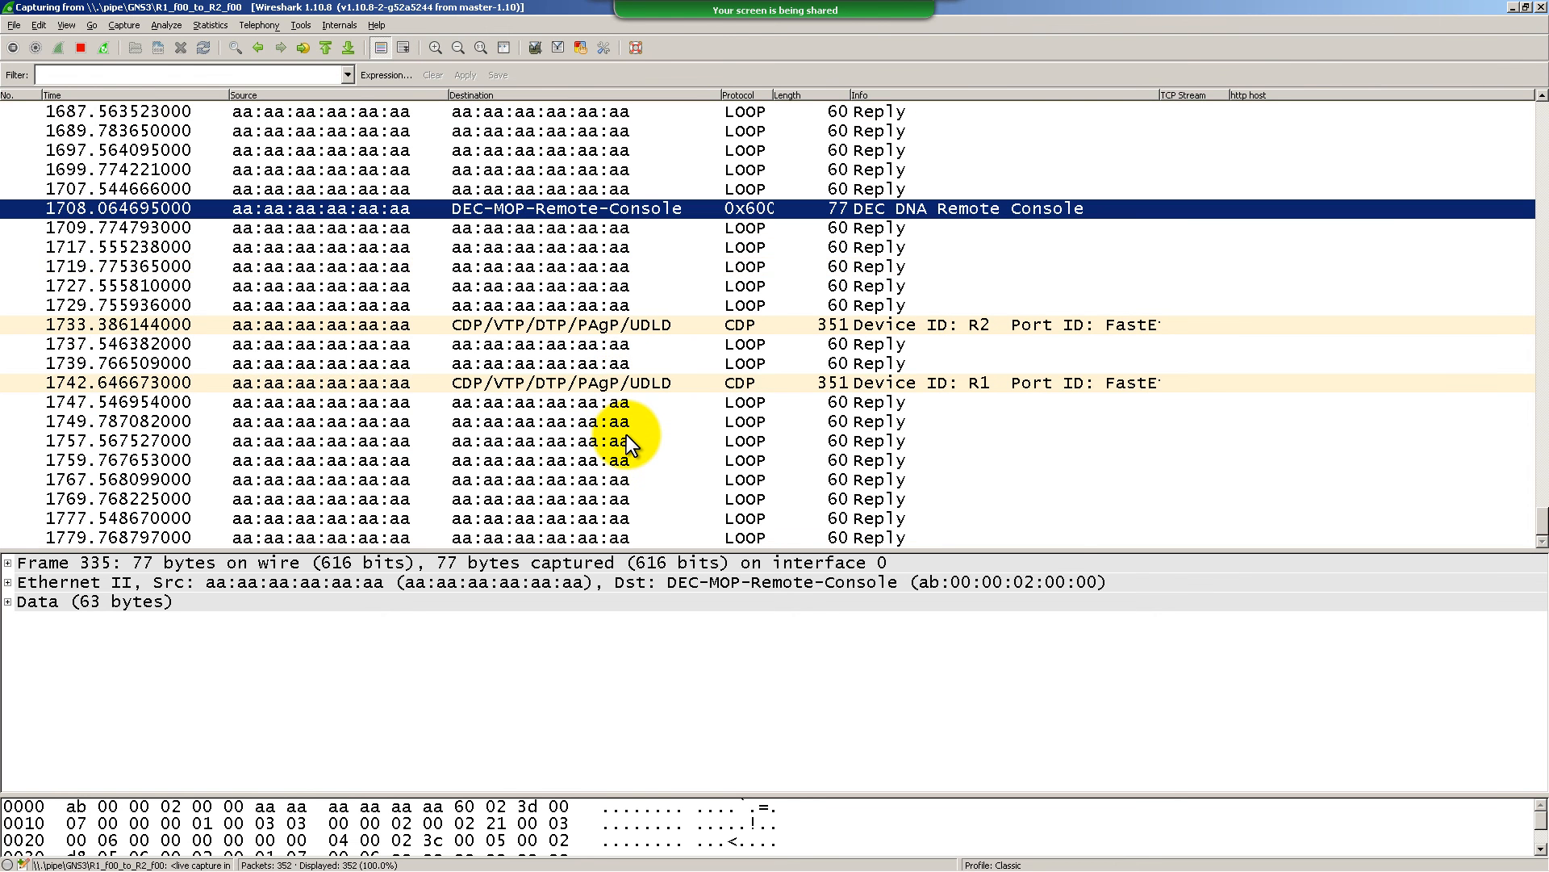
Switch to the R2 console and enter configuration mode for its fast 0/0 interface
key("alt+Tab")
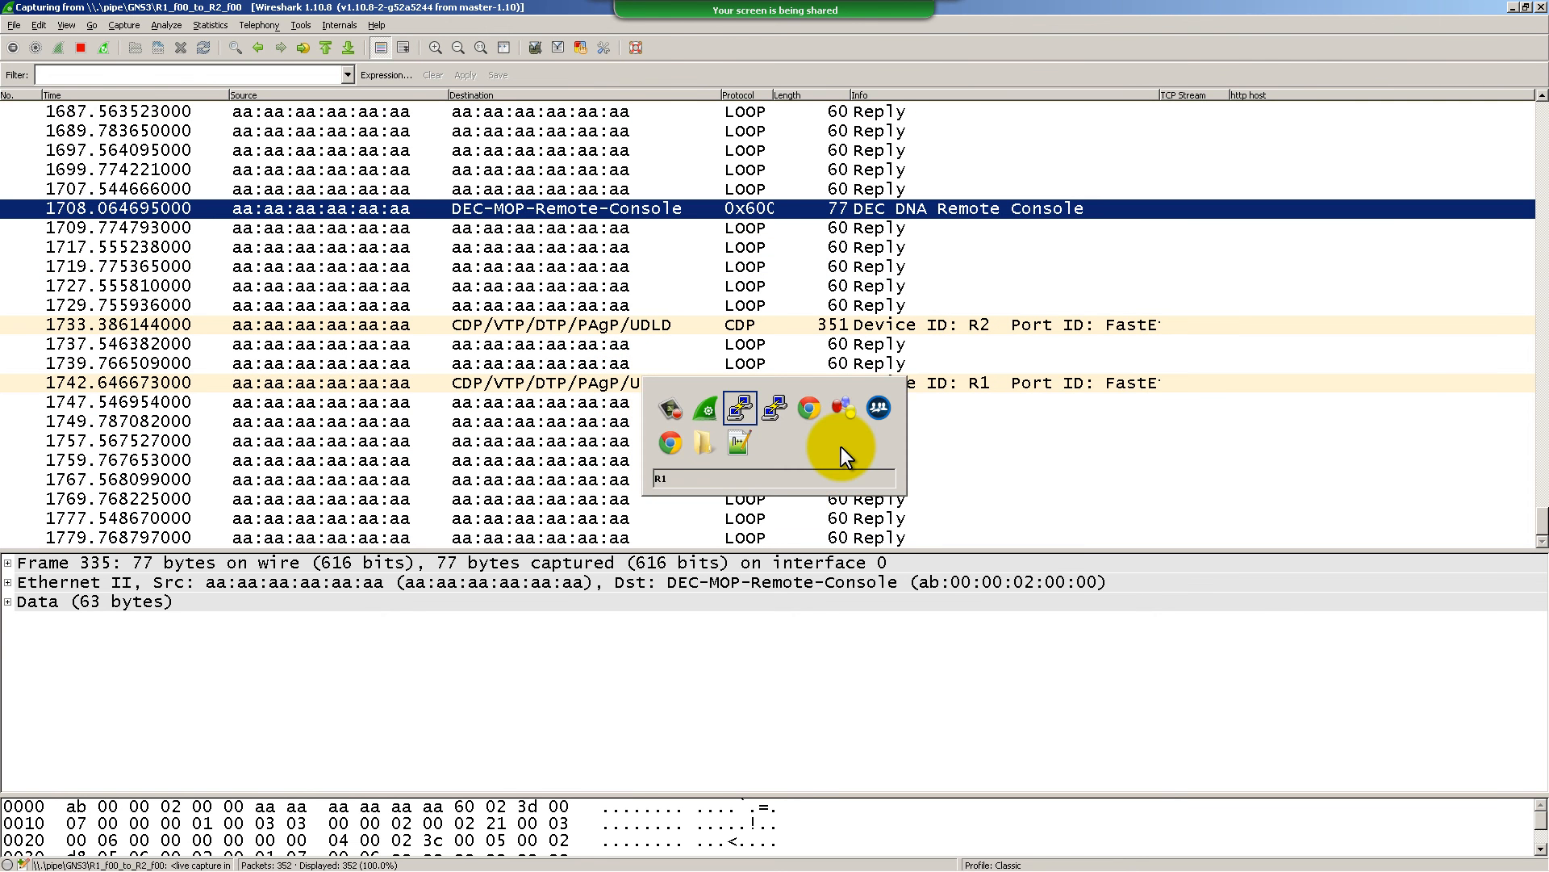
key("alt+Tab")
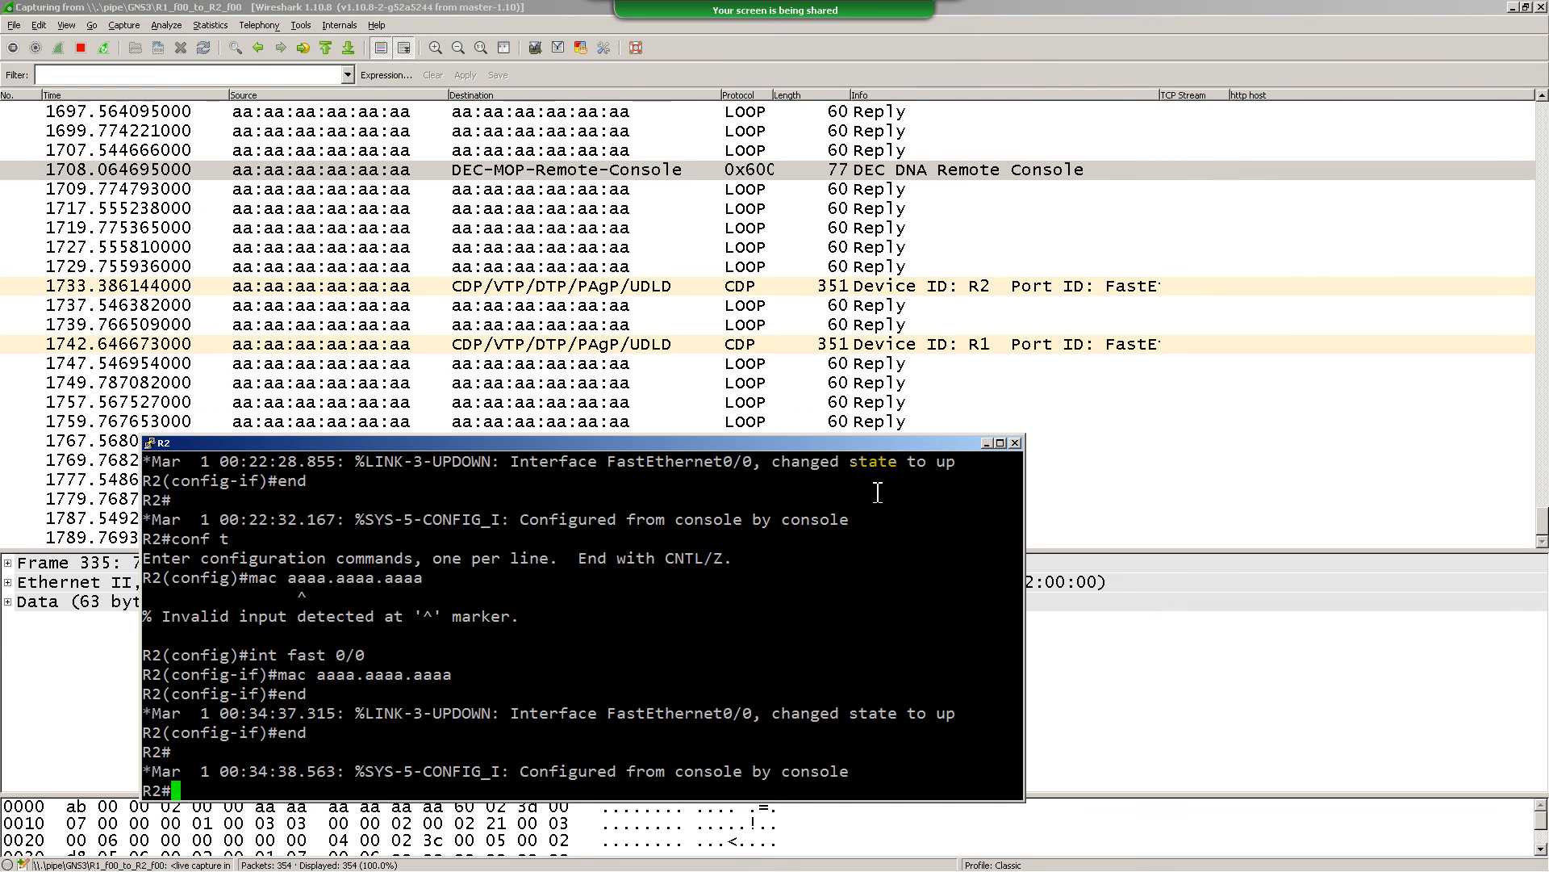
type("conf t")
key("Return")
type("int fas")
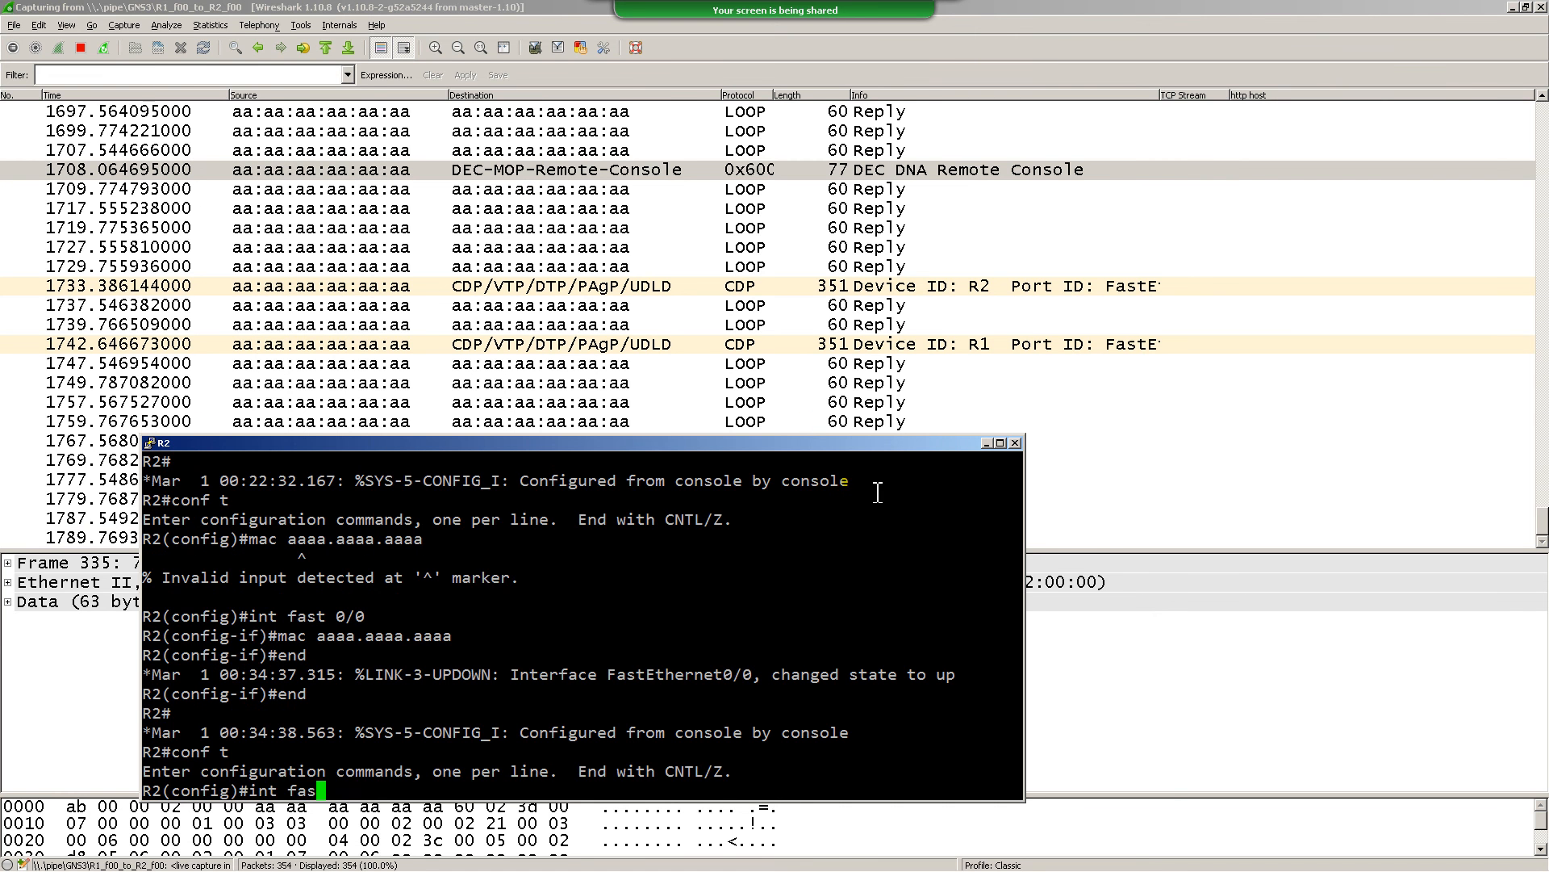
type("t 0/0")
key("Return")
Assign IP address 1.1.1.2 with mask 255.255.255.0 to R2's fast 0/0 interface and leave configuration mode
type("ip ")
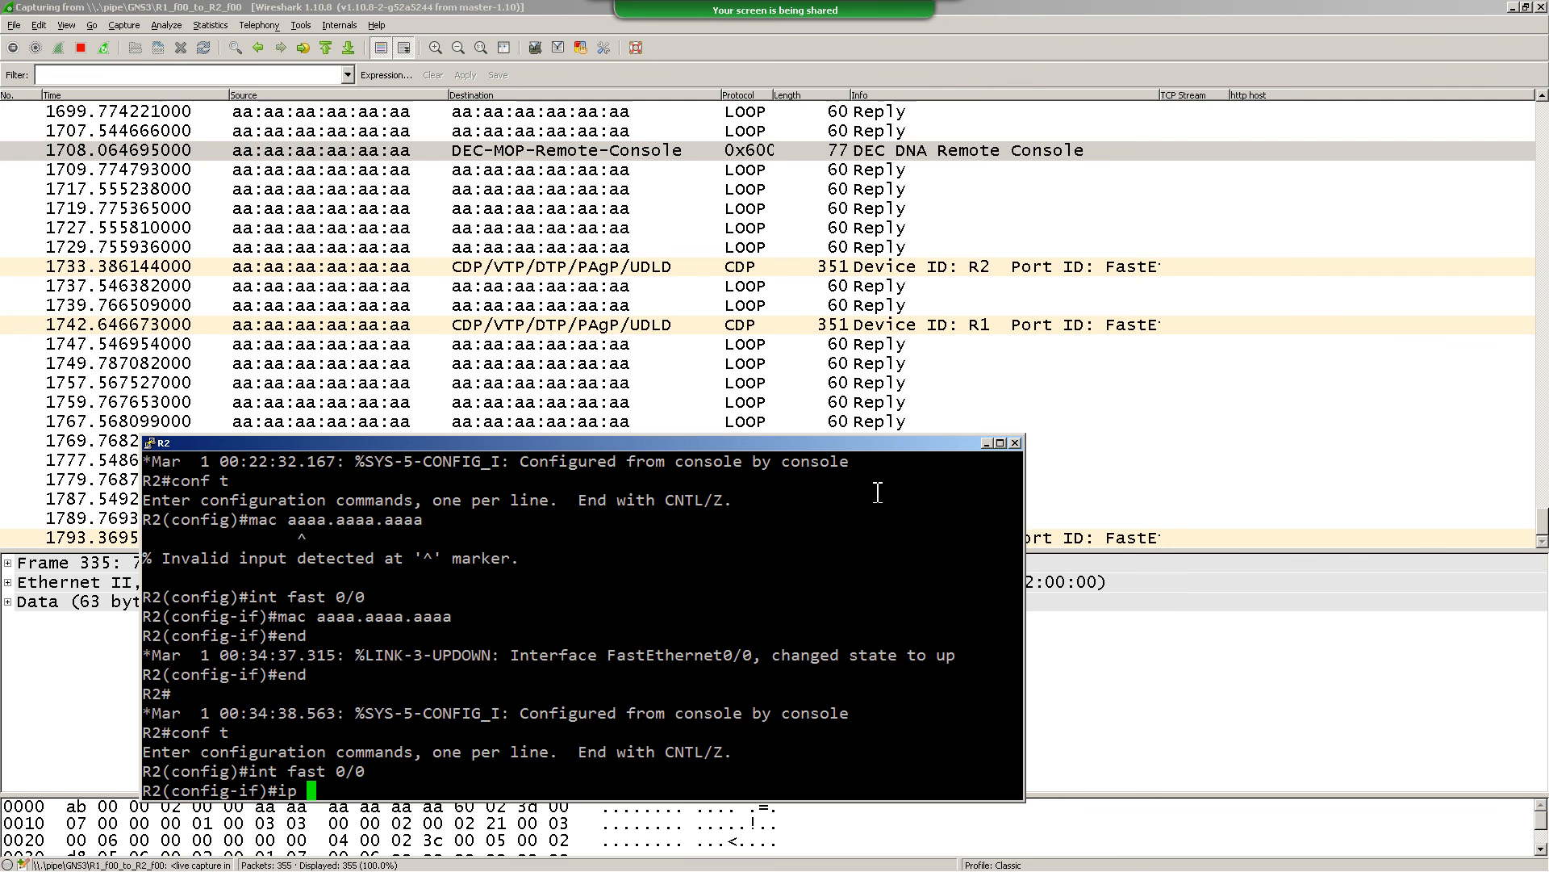
type("add 1.1.1.2 25")
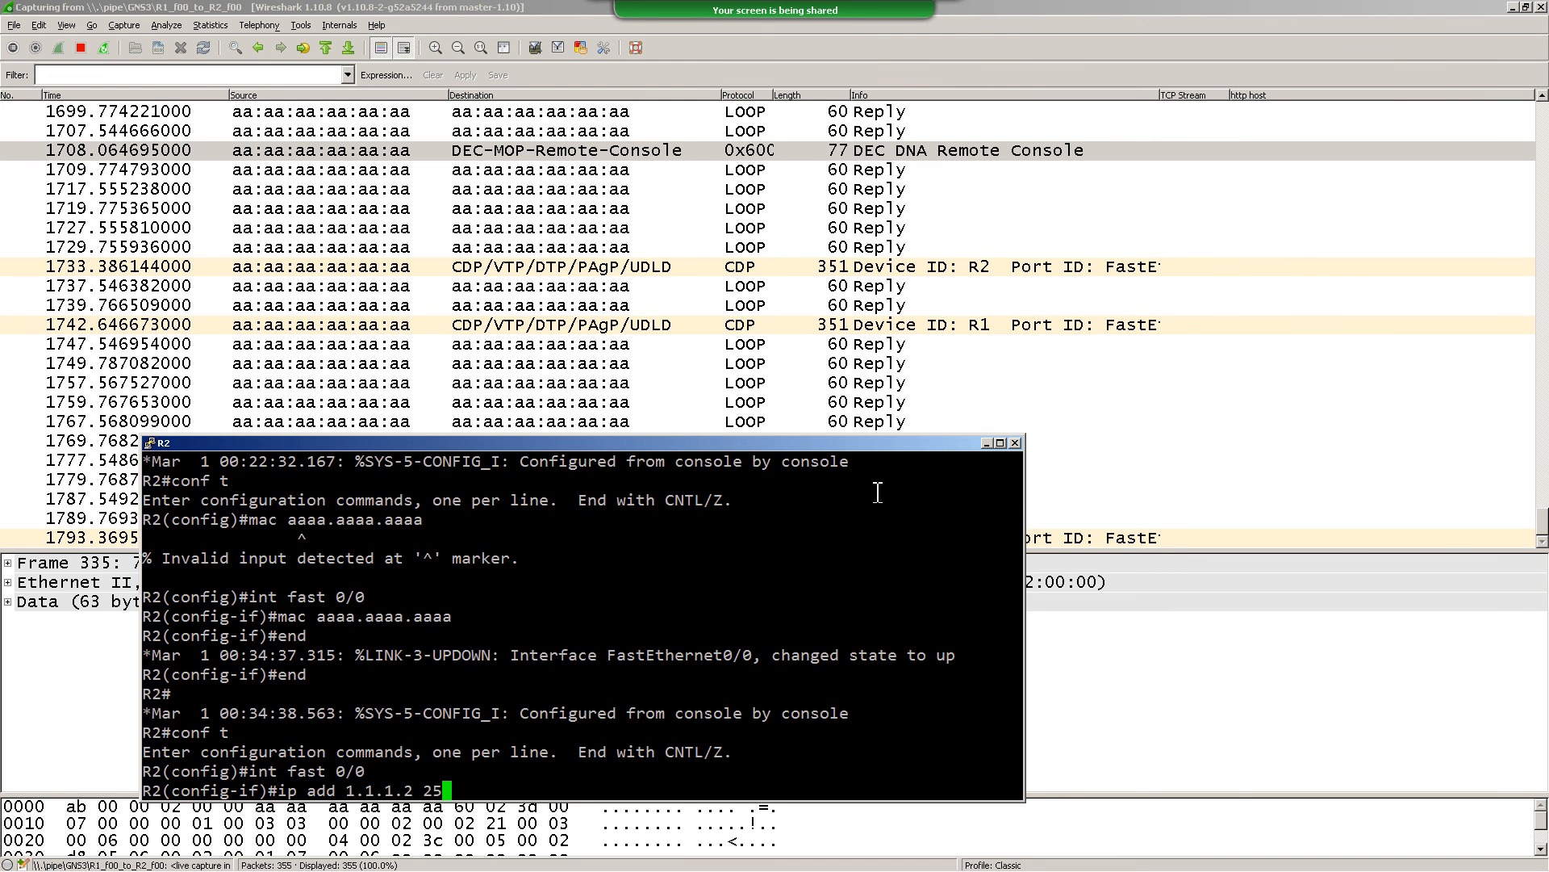
type("5.255.255.0")
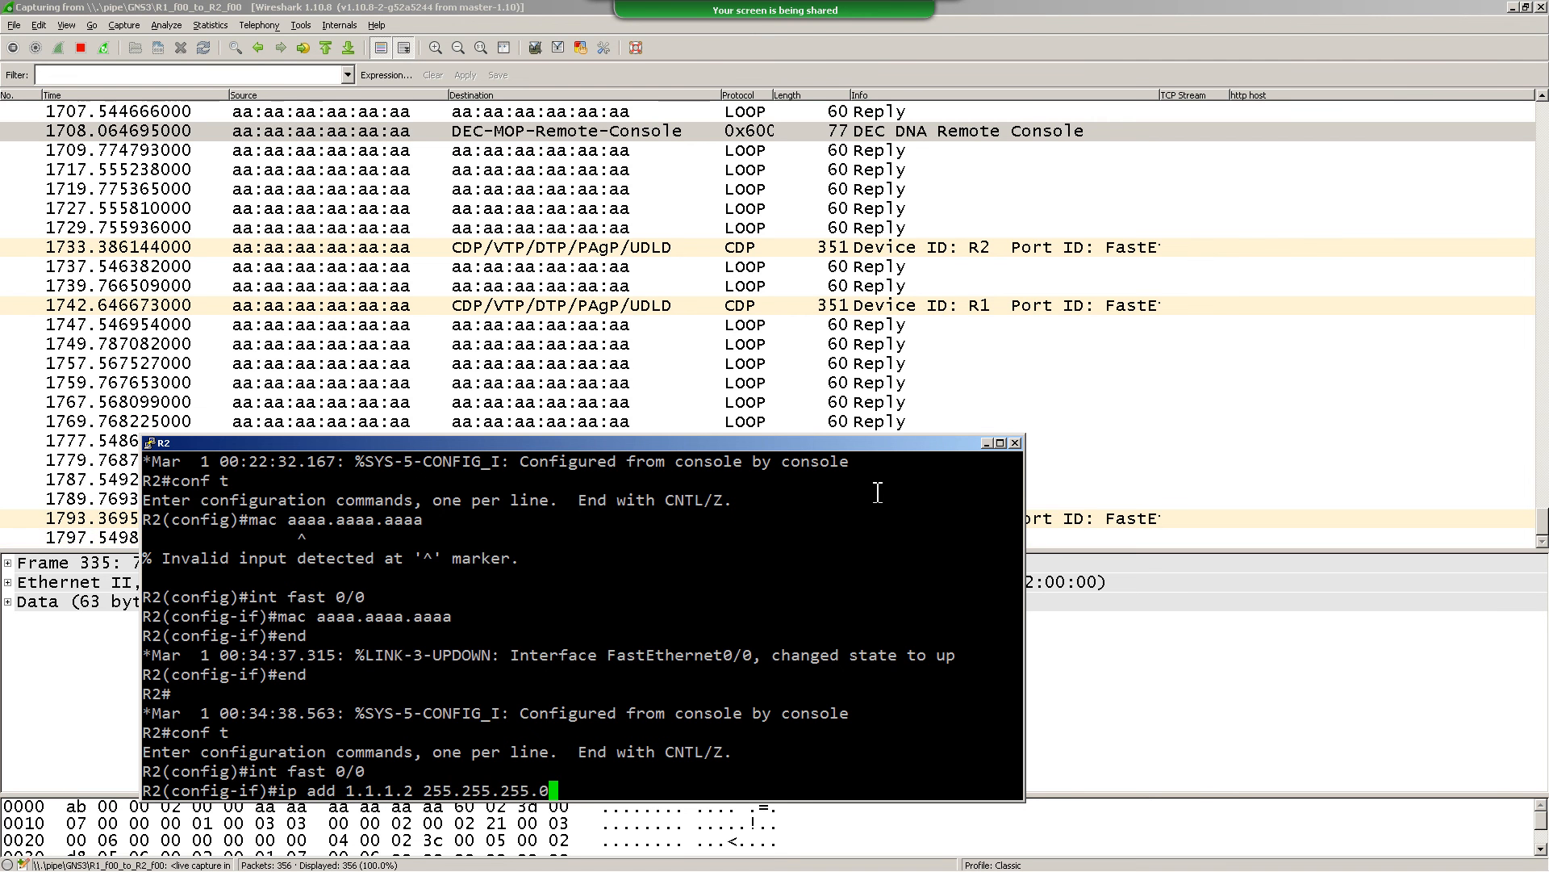
key("Return")
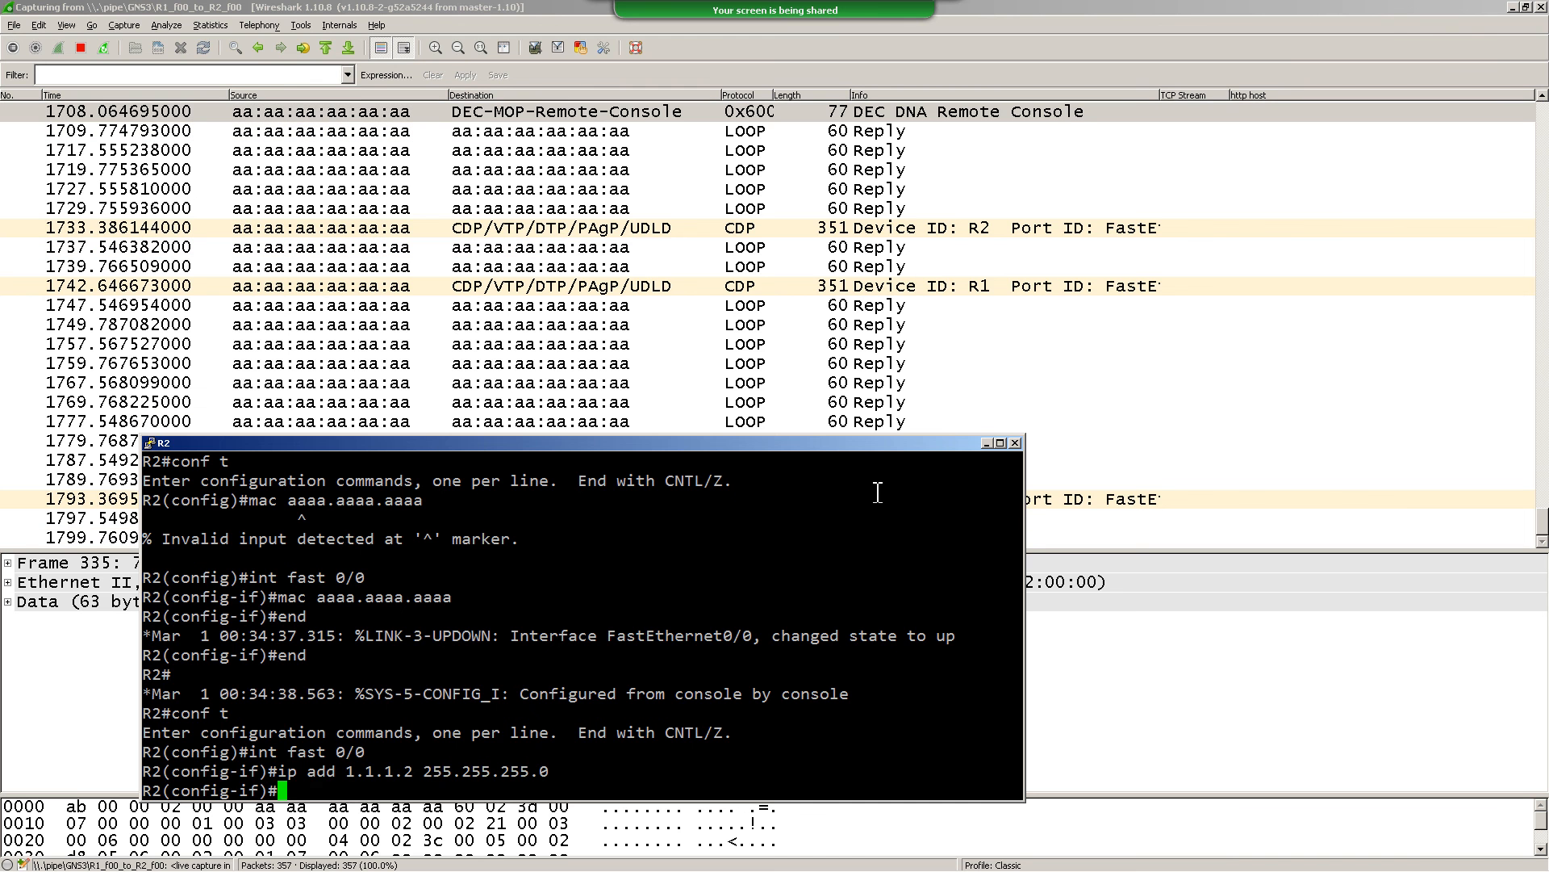
type("end")
key("Return")
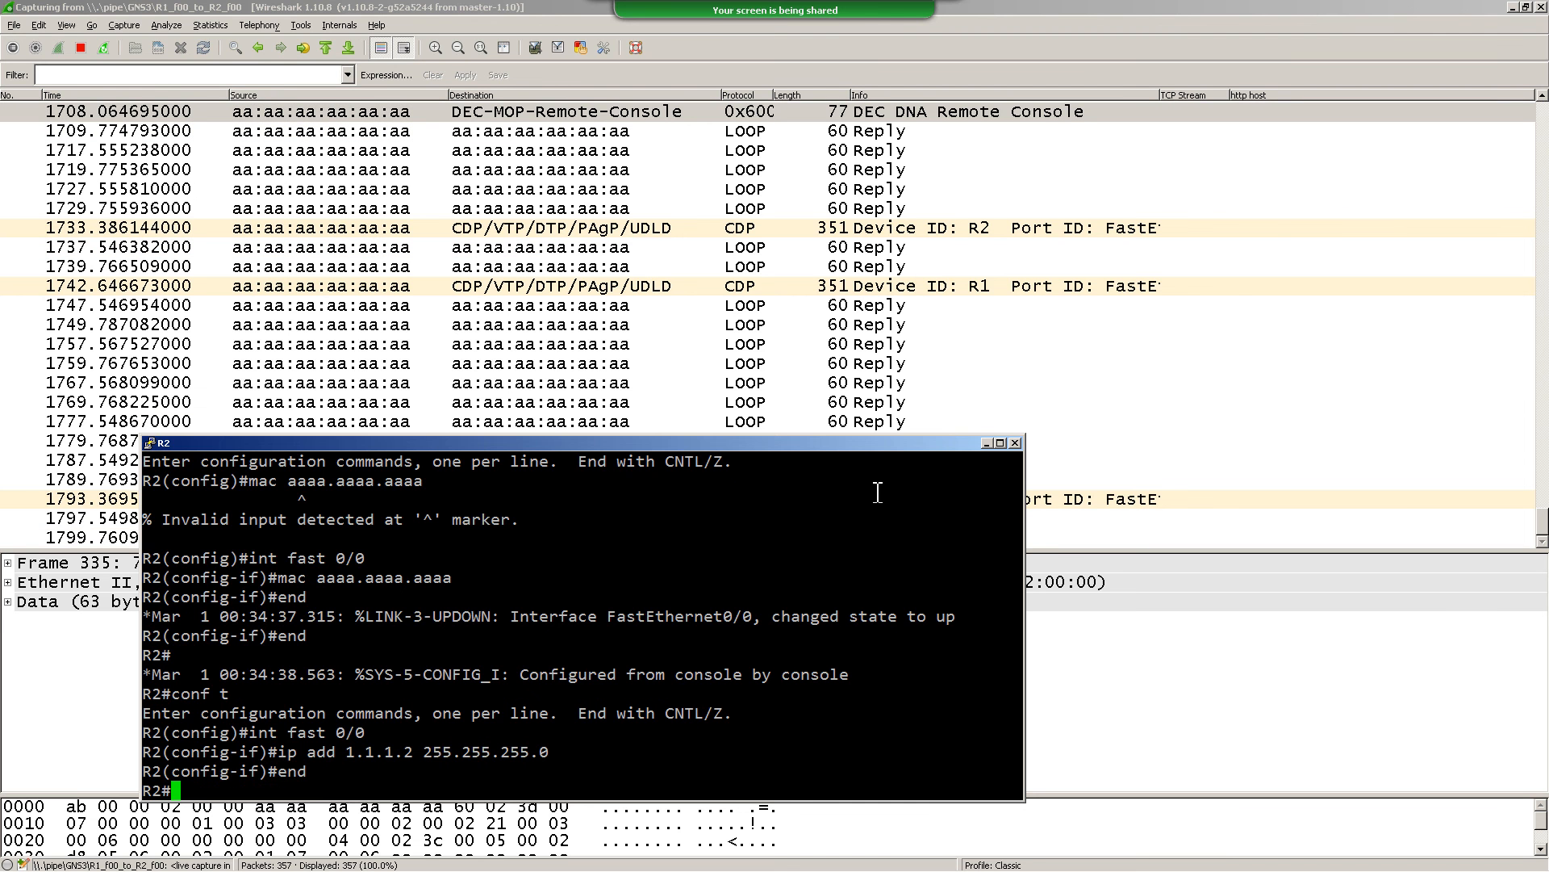
Bring up the R1 console, move it up over the packet list, and leave its interface configuration mode
left_click(854, 336)
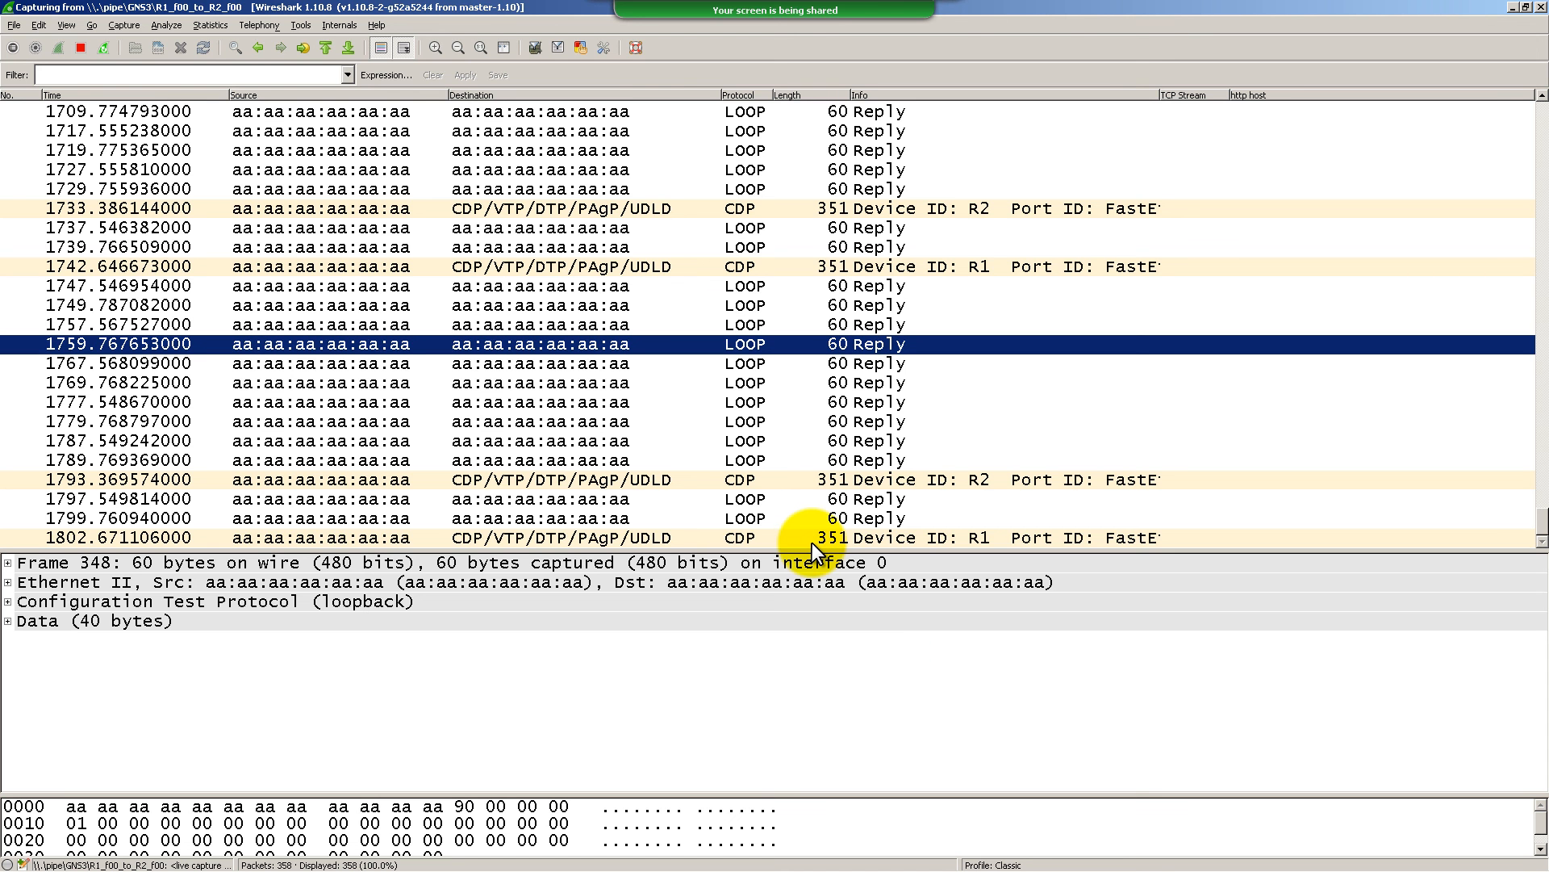
key("alt+Tab")
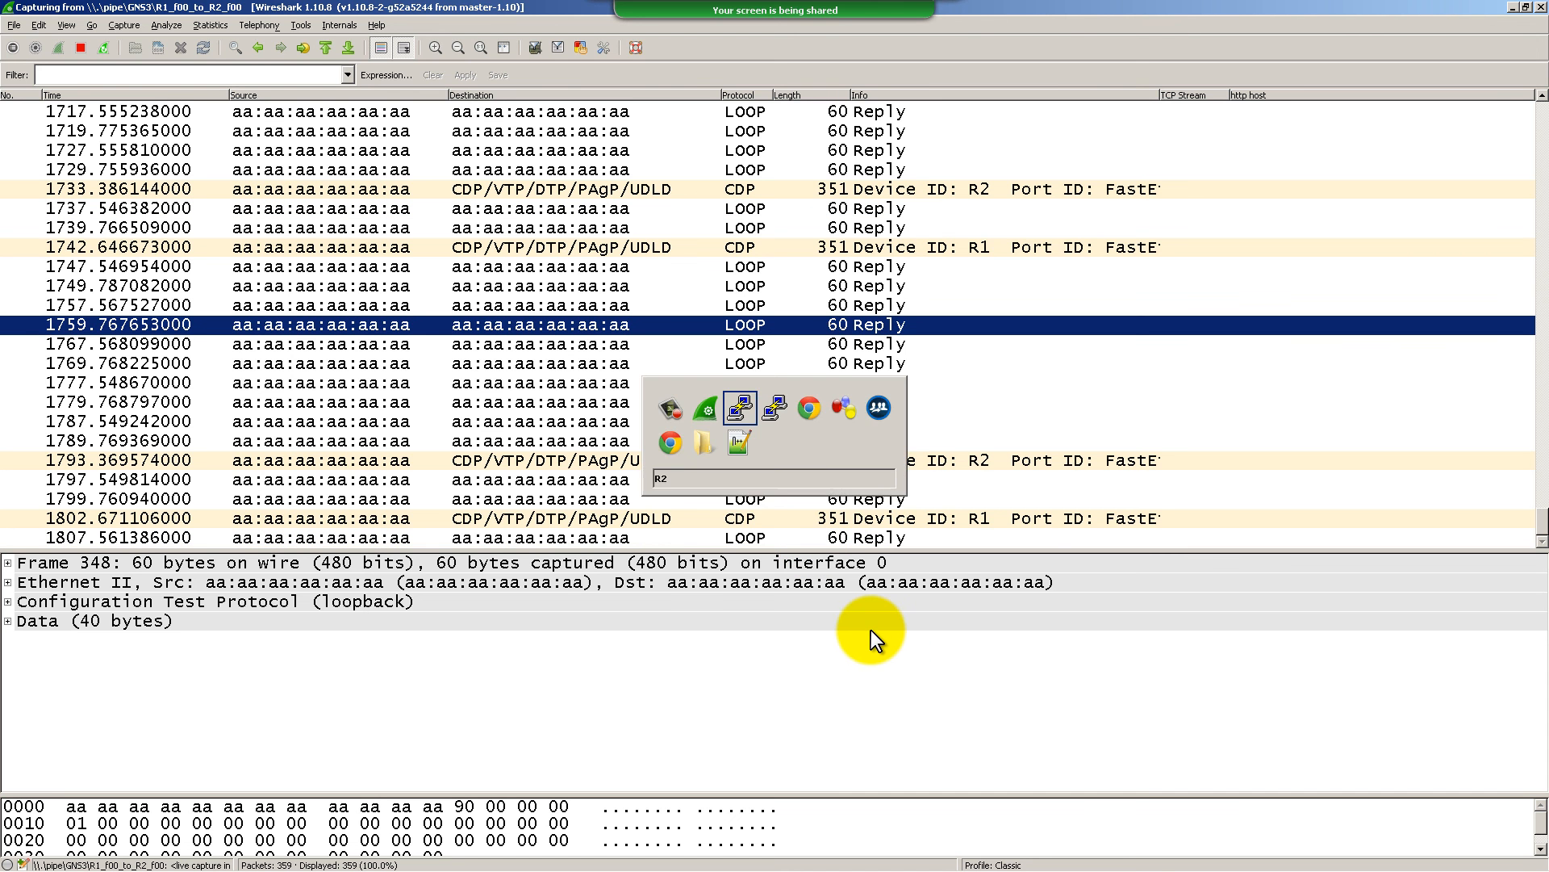
key("alt+Tab")
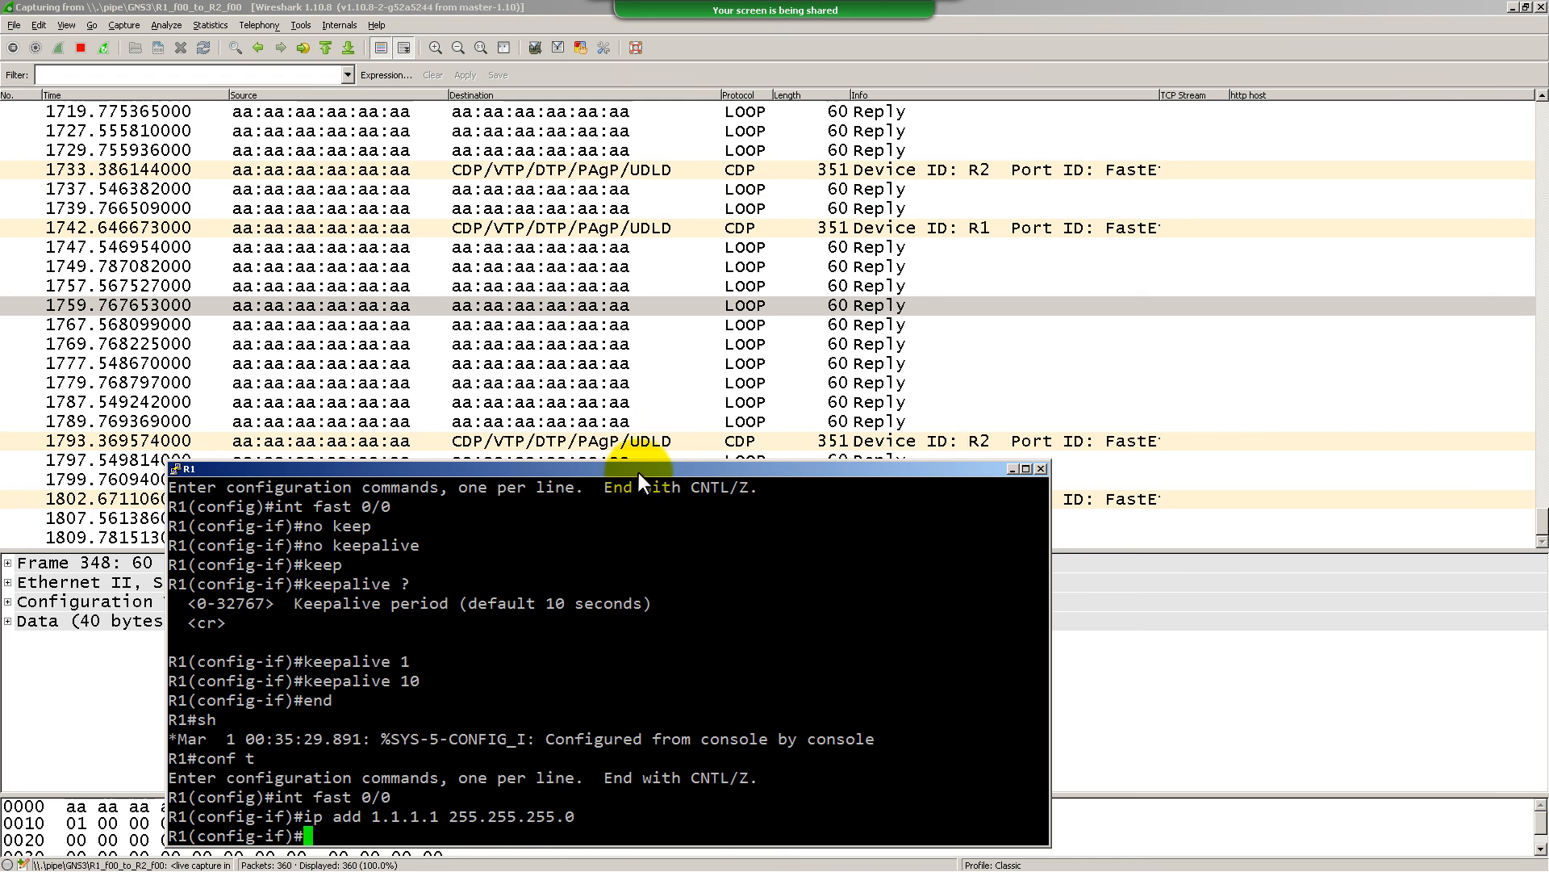
left_click_drag(638, 472, 1109, 175)
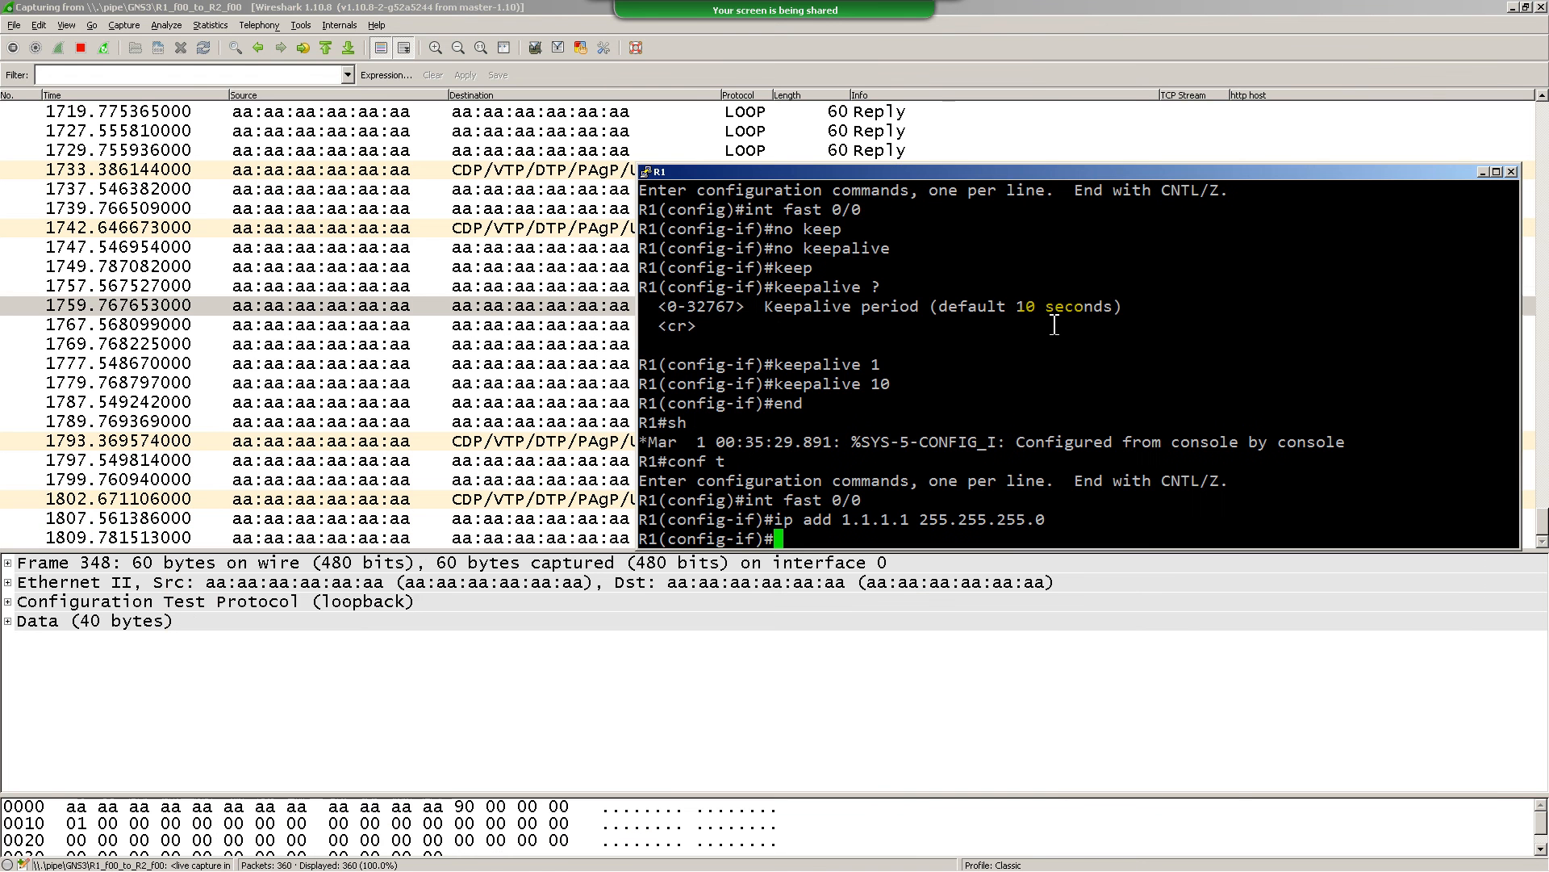
type("end")
key("Return")
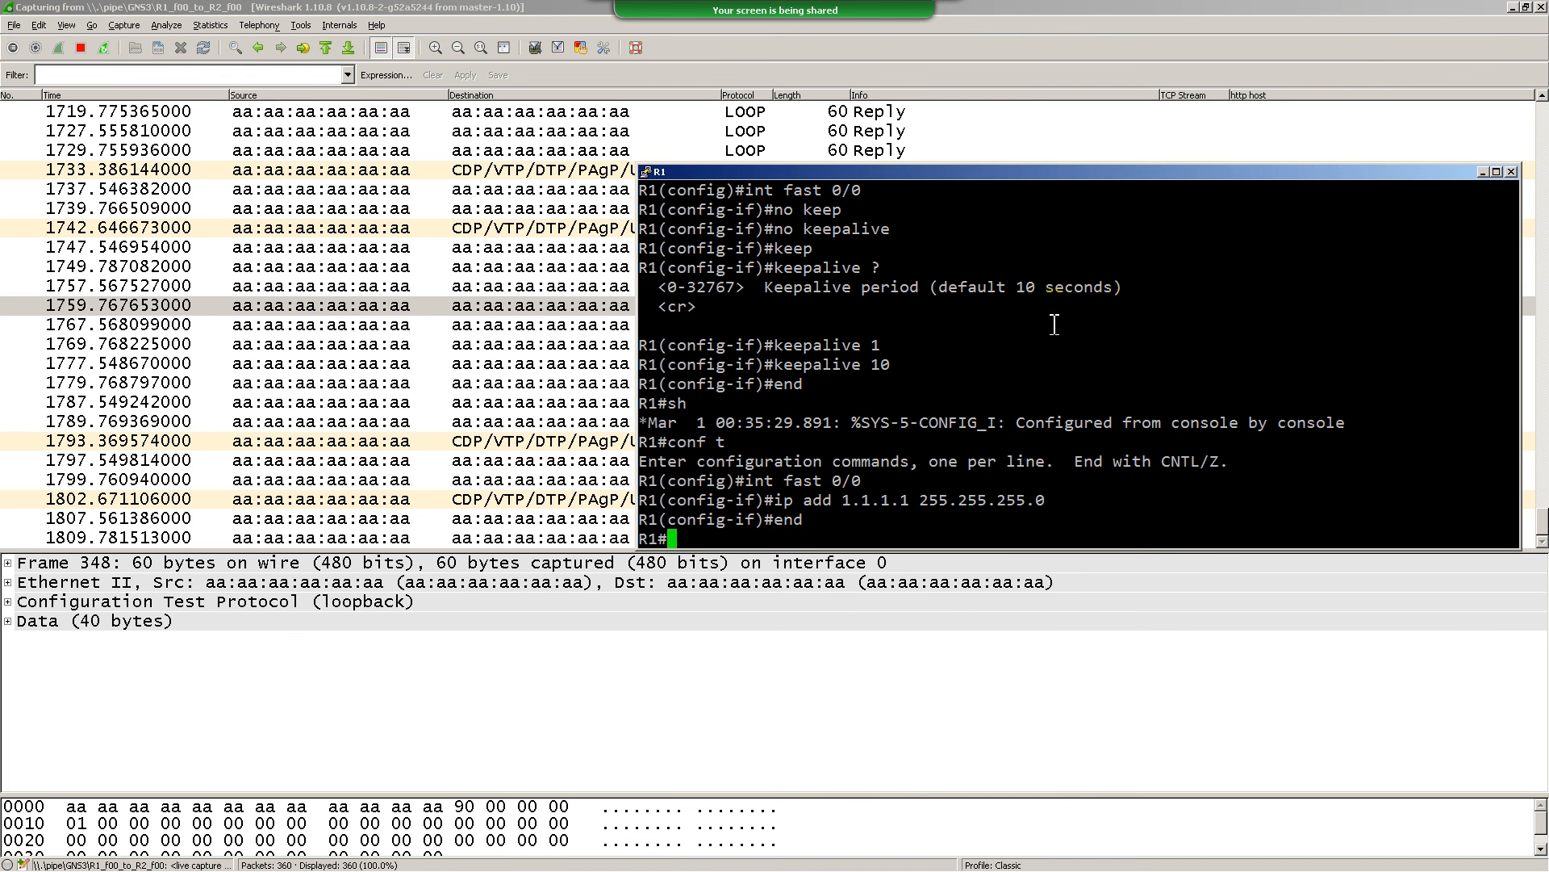
Try to display R1's MAC addresses with the command show mac address
type("show ")
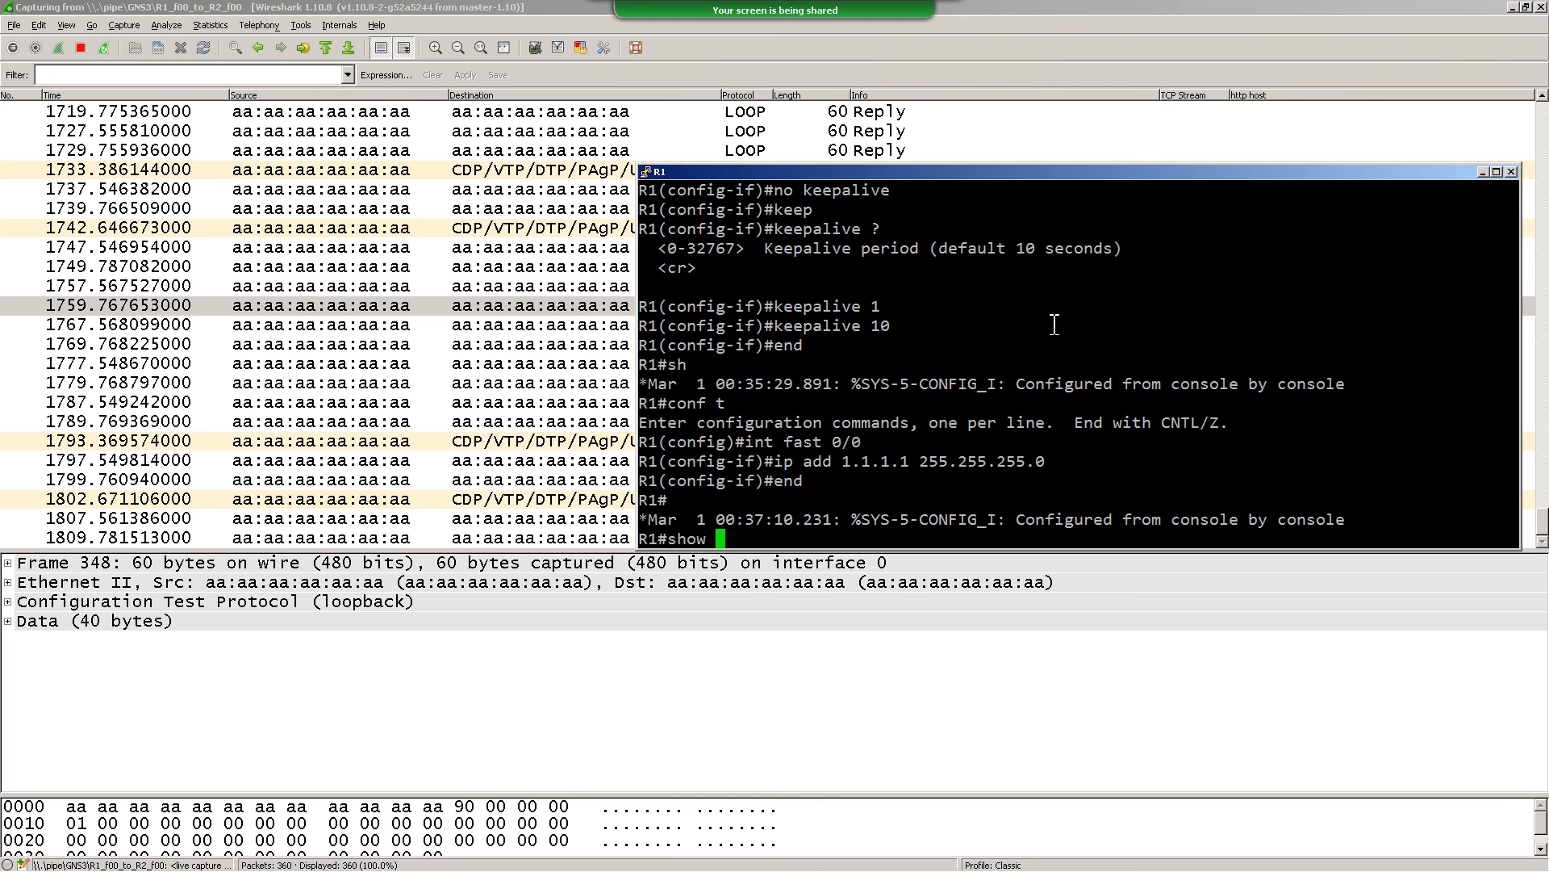
type("mac add")
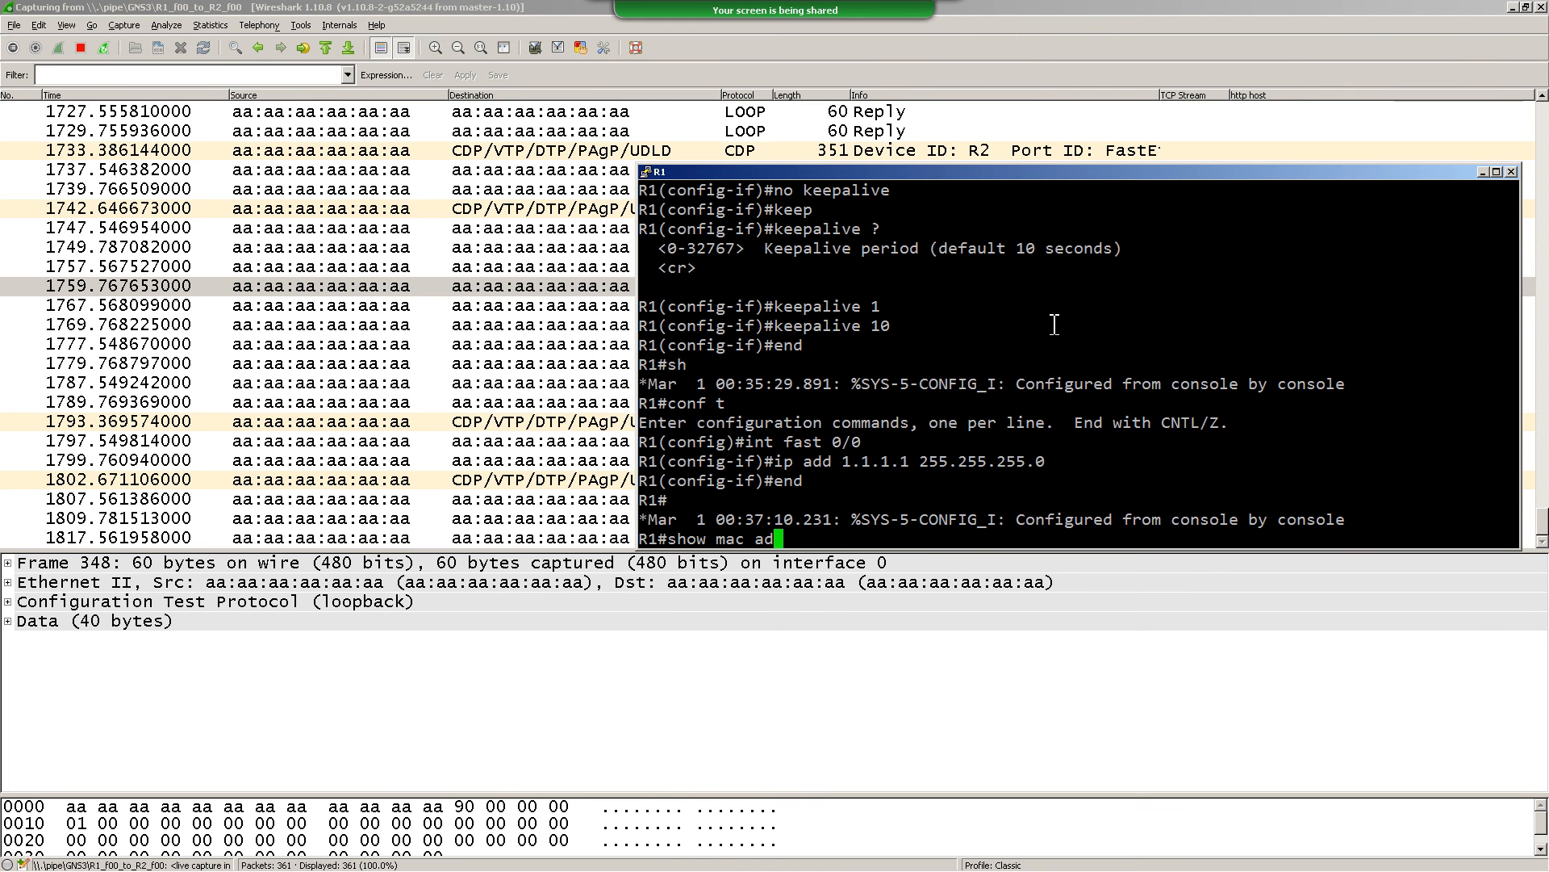
key("Tab")
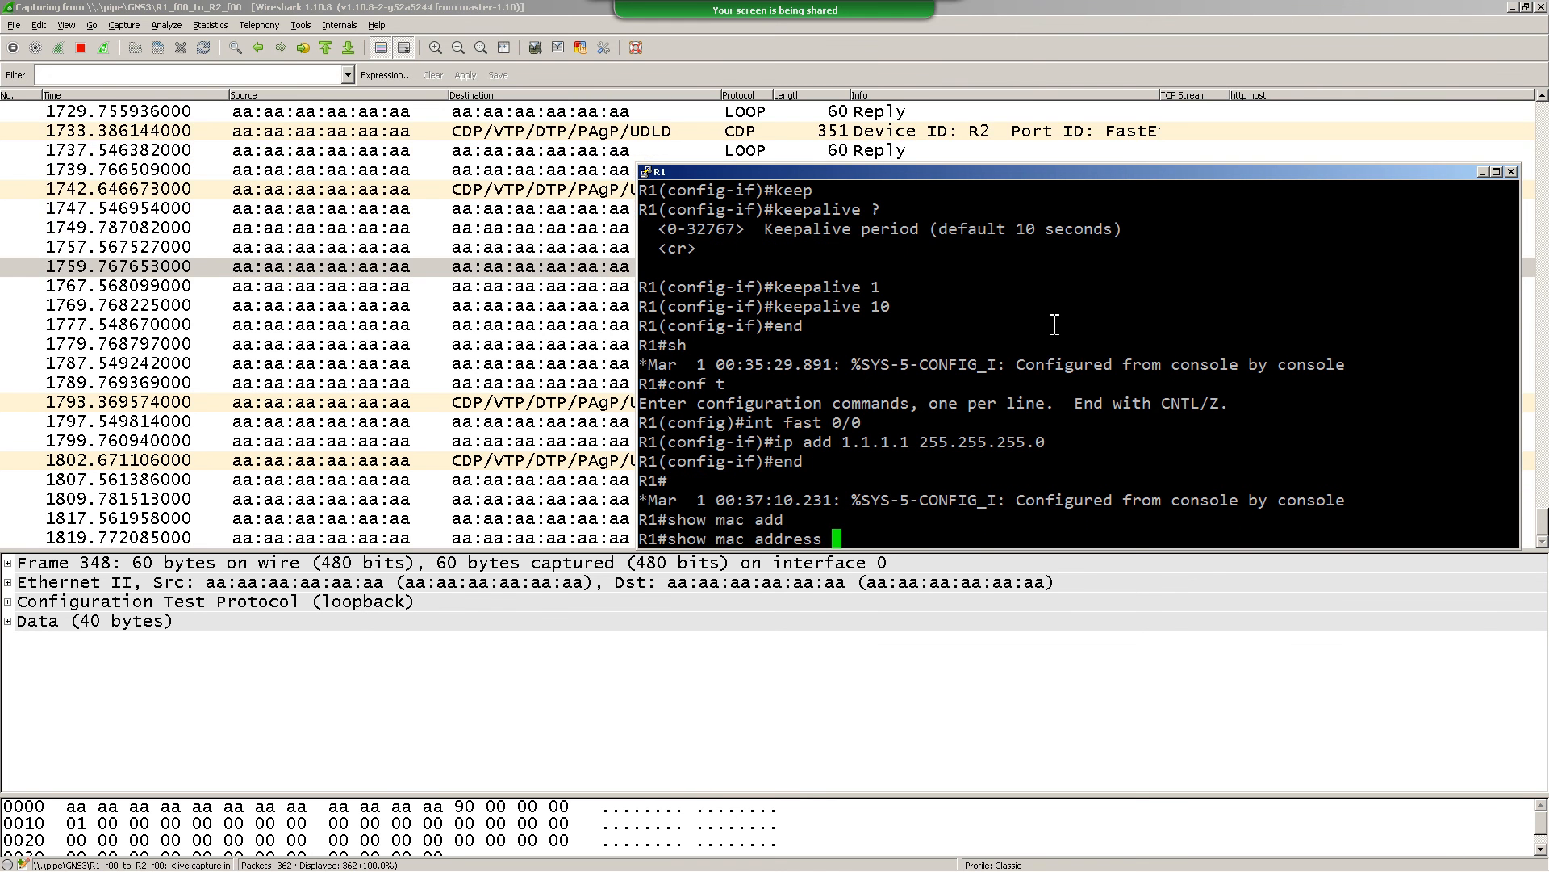
key("Return")
Try extending show mac address with the word tab, and list the arguments that show mac address accepts on R1
type("show mac ad")
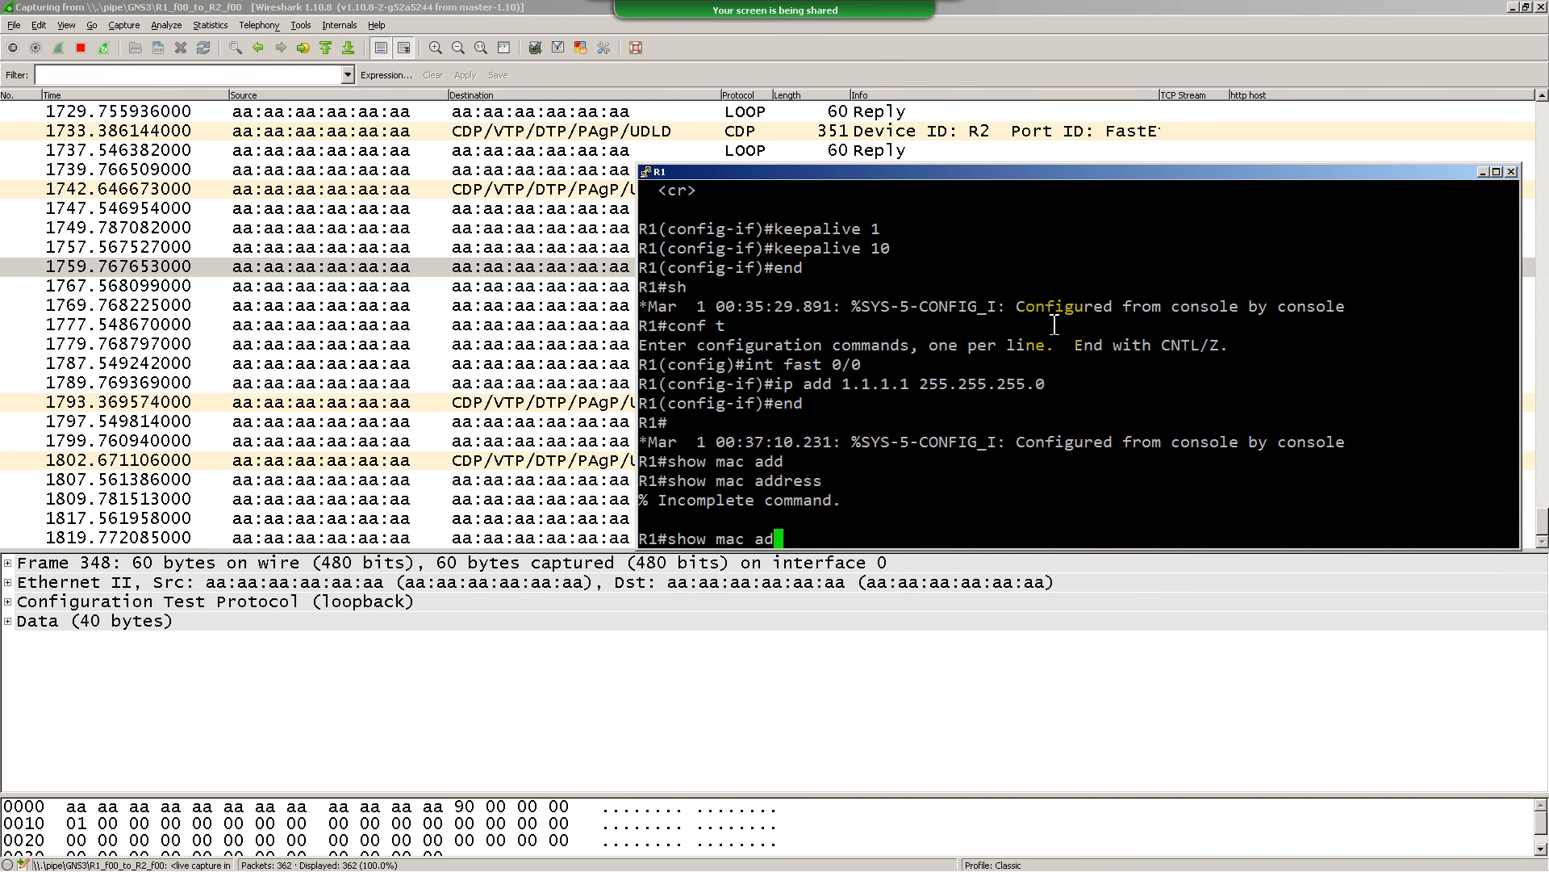
type("d")
key("Tab")
type("tab")
key("Tab")
key("BackSpace")
key("BackSpace")
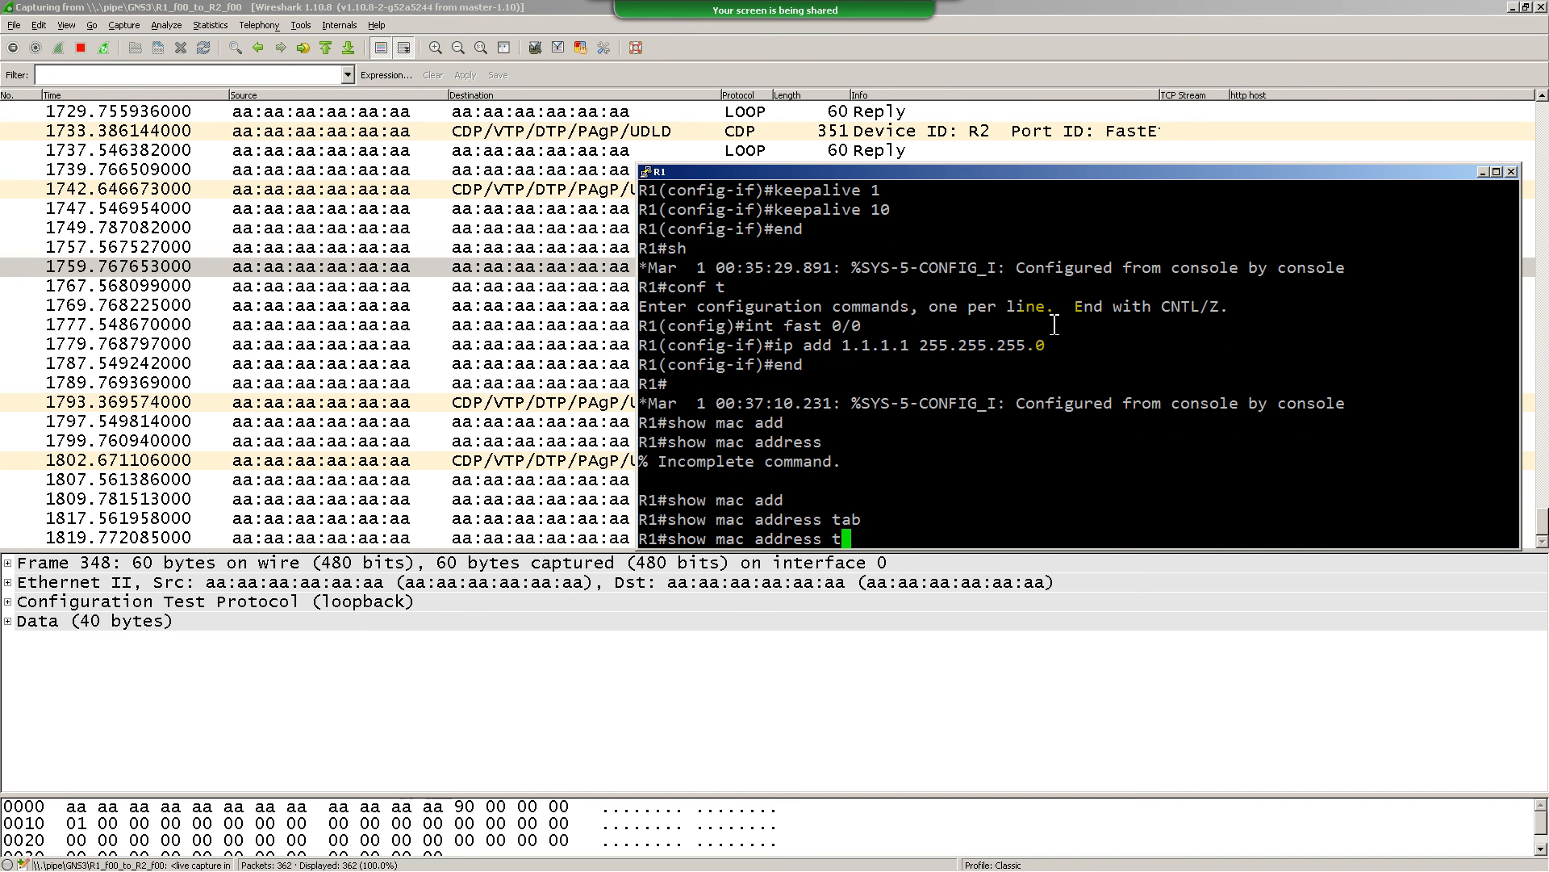
key("BackSpace")
type("?")
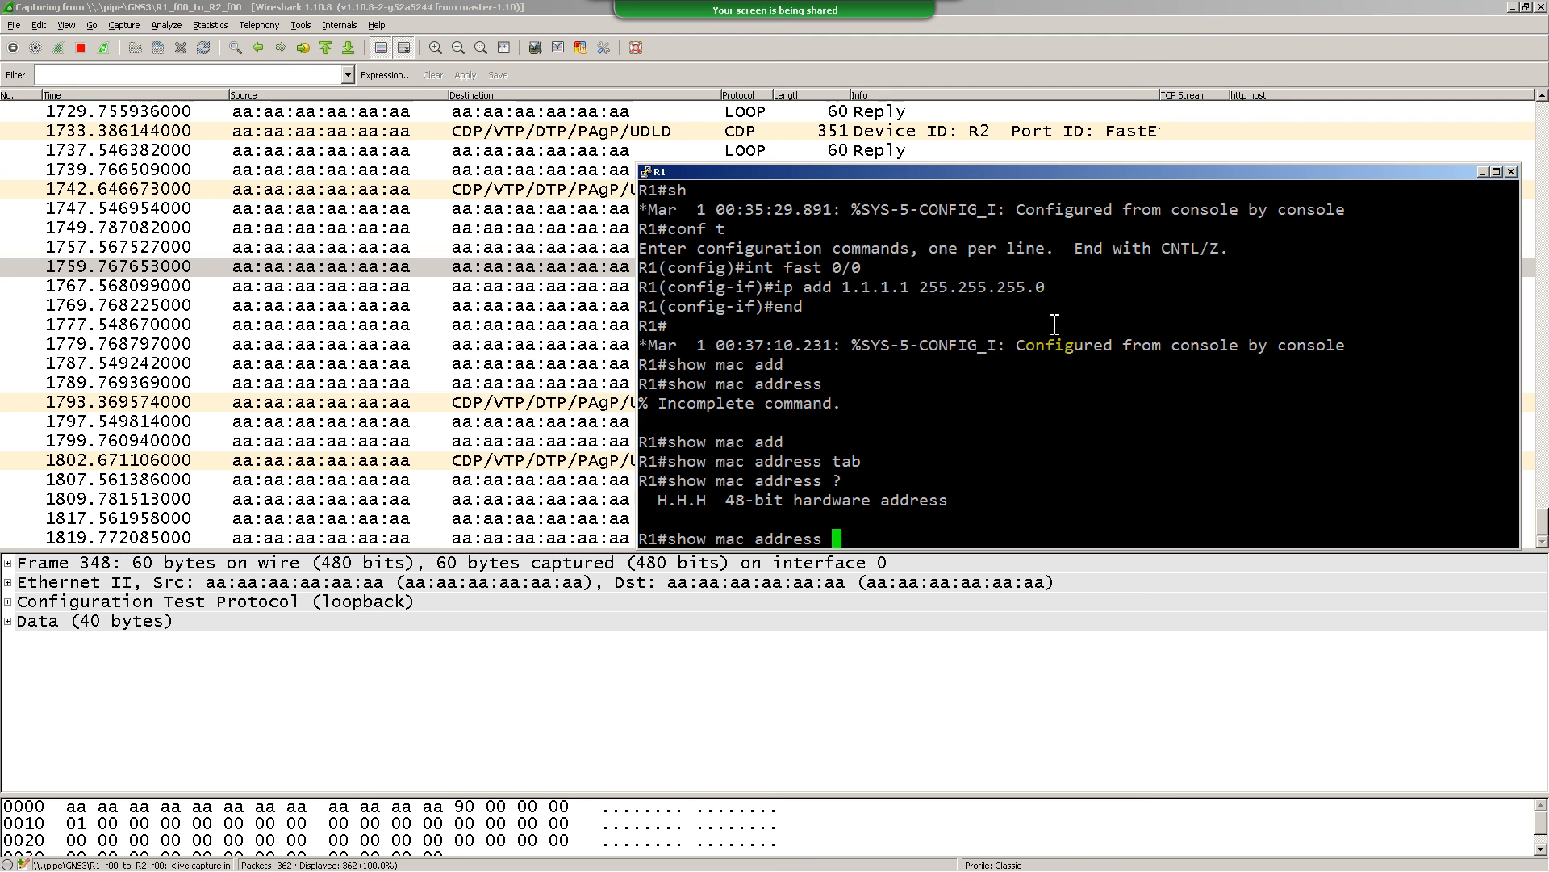
Shorten the command to show mac and list the keywords on R1 that begin with mac
key("BackSpace")
key("BackSpace")
key("BackSpace")
key("BackSpace")
key("BackSpace")
key("BackSpace")
key("BackSpace")
key("BackSpace")
key("BackSpace")
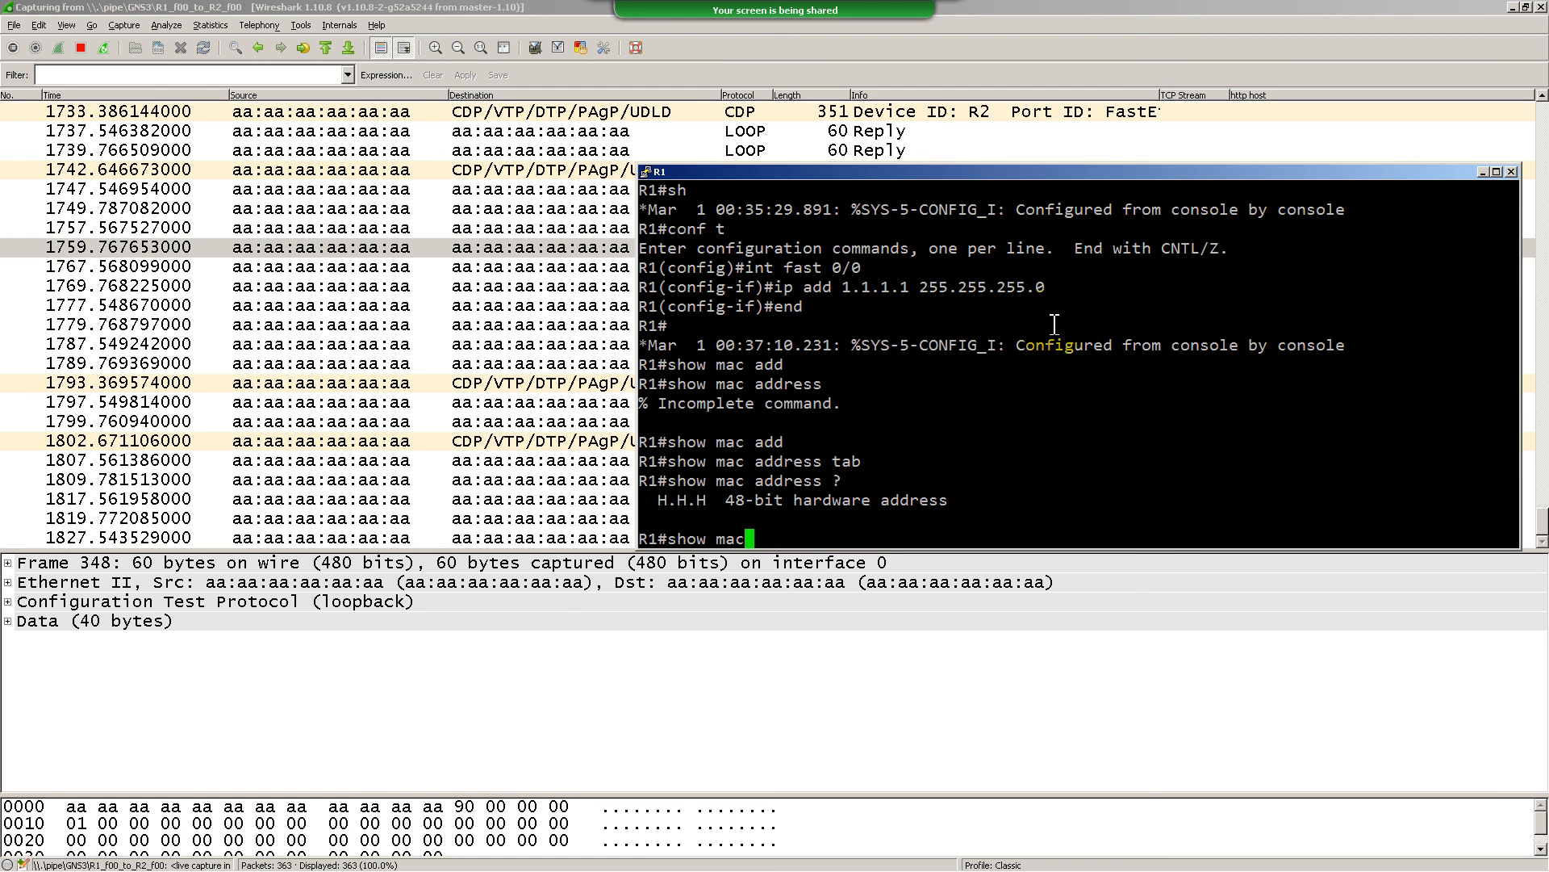
type("?")
List the options of show mac-address-table on R1, and run the command without any option
type("a")
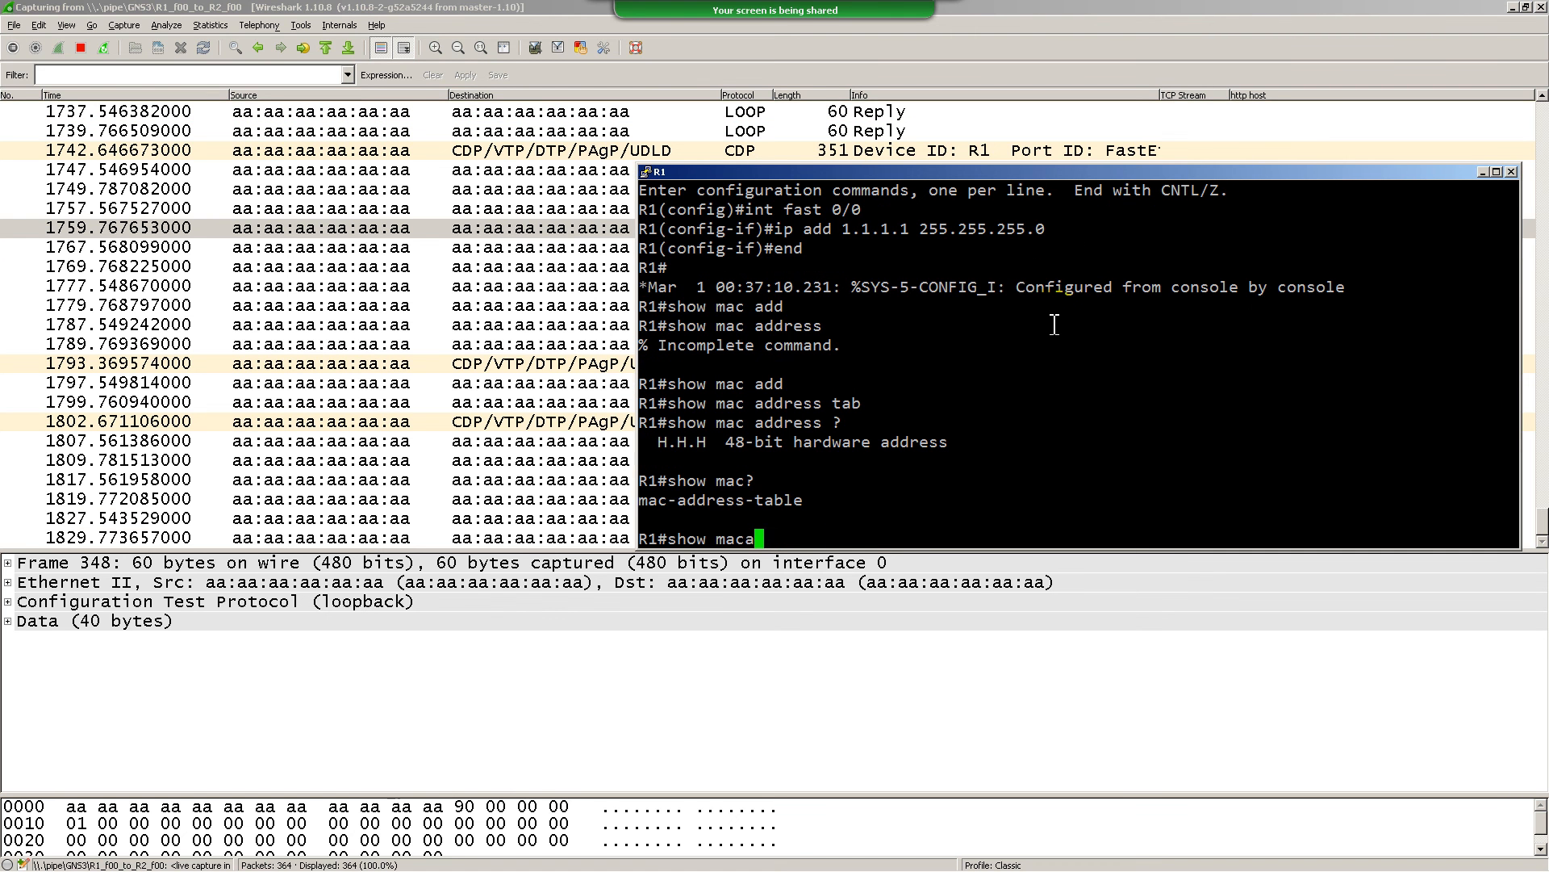
key("BackSpace")
type("-add")
key("Tab")
type("?")
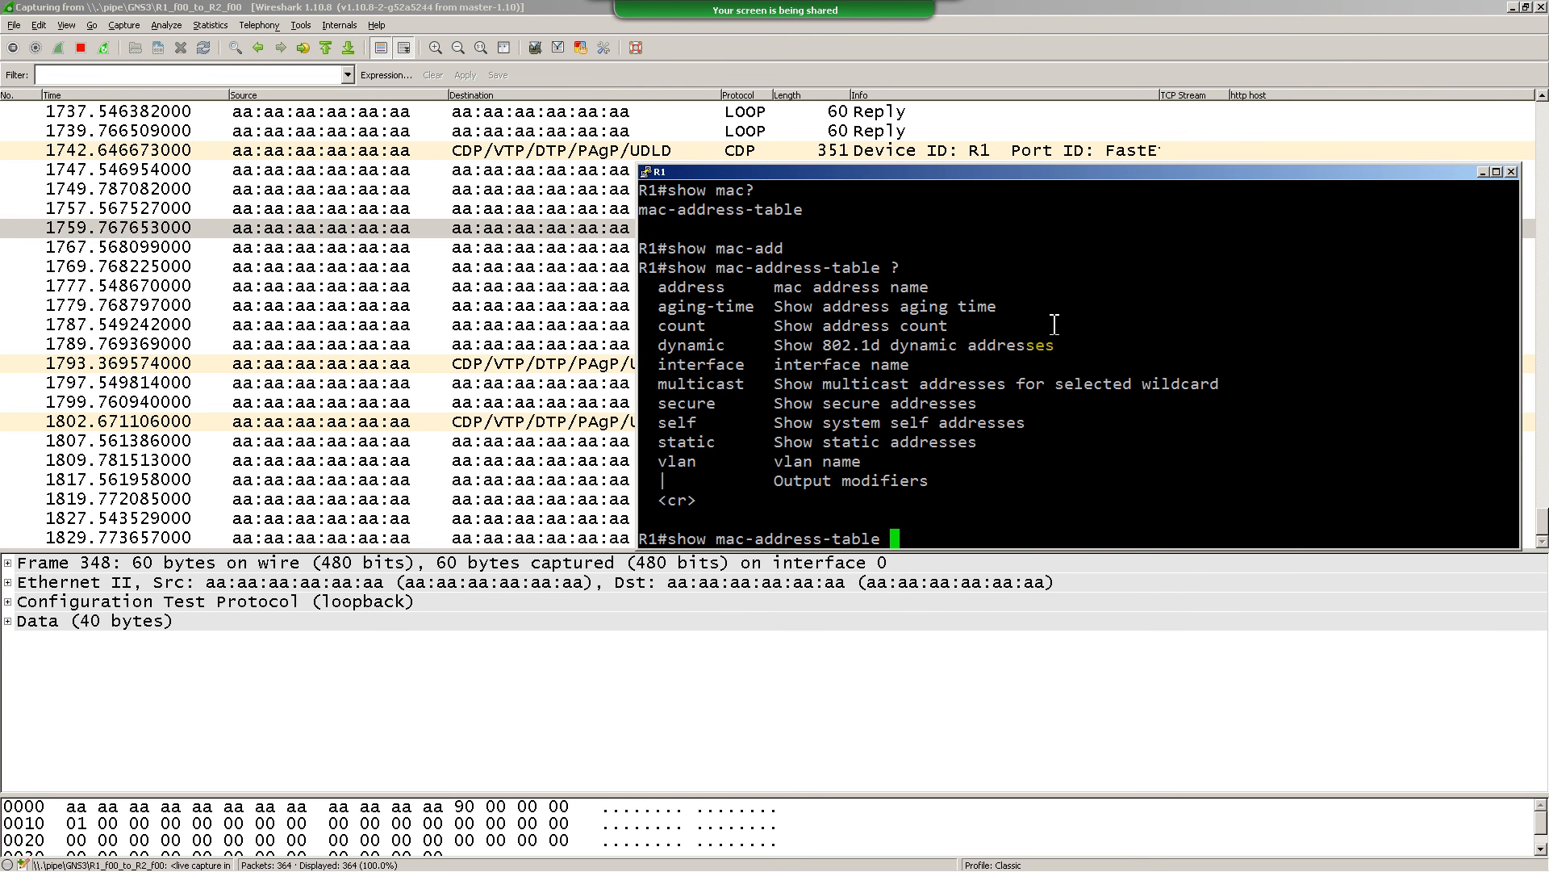
key("Return")
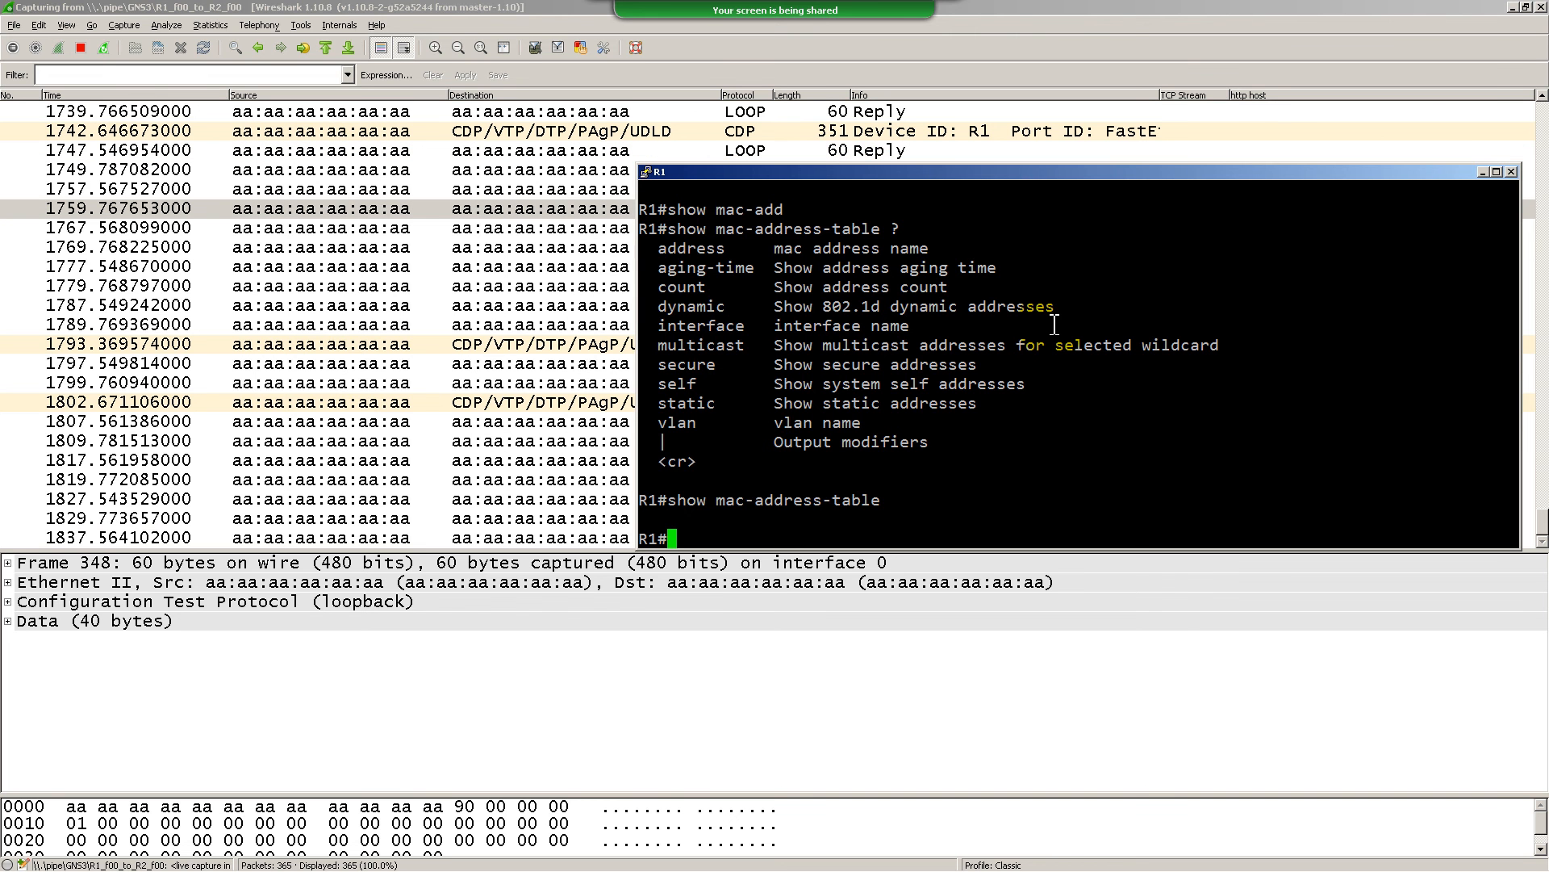
Display R1's ARP table with show arp, and ping 1.1.1.2 from R1
type("show arp")
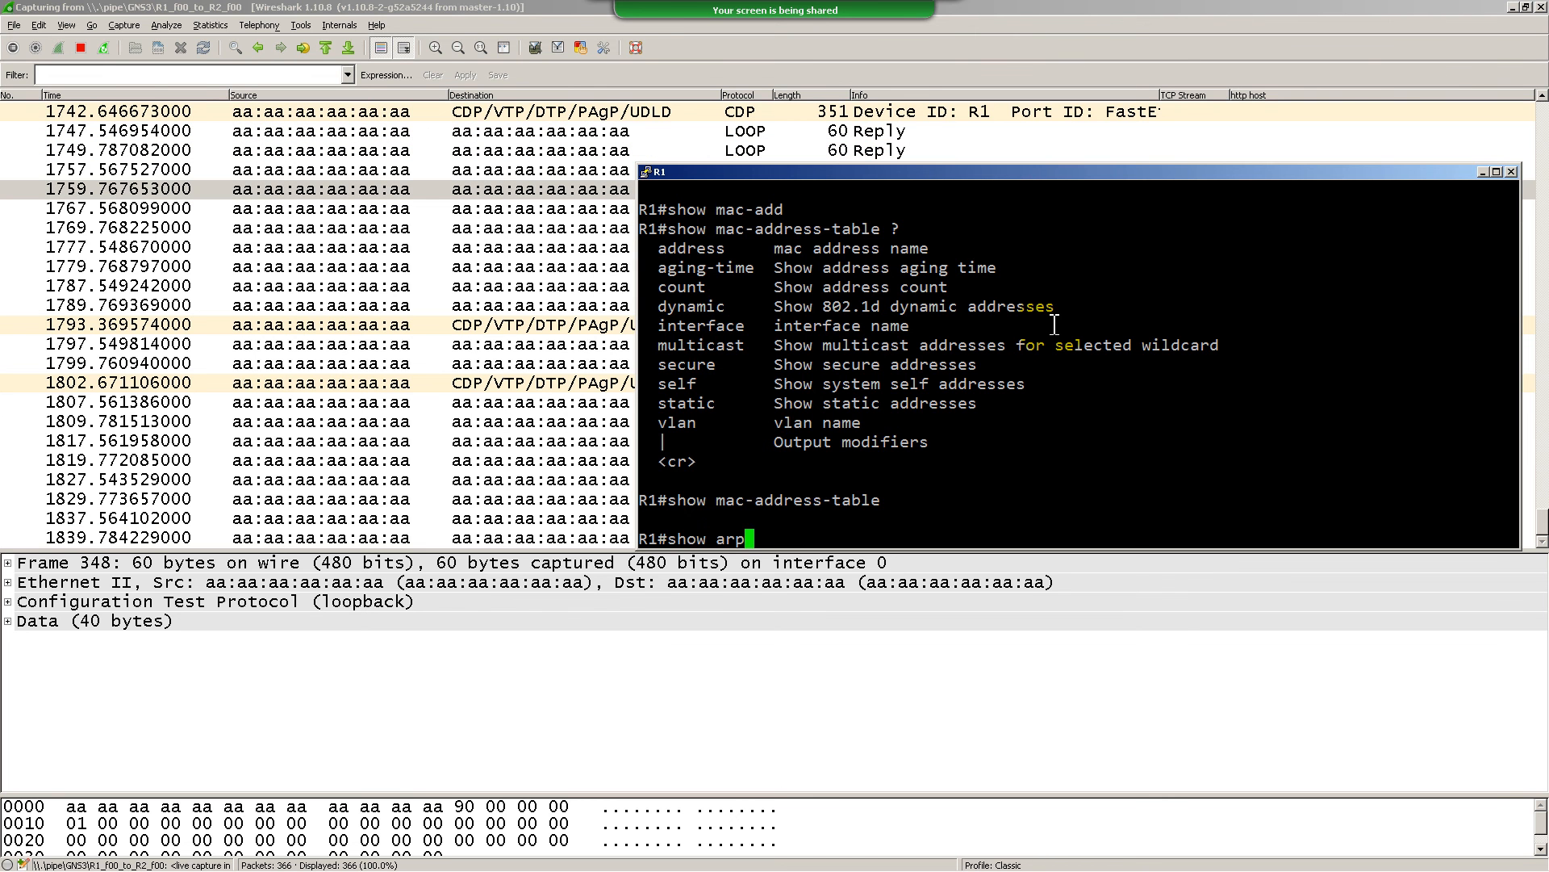
key("Return")
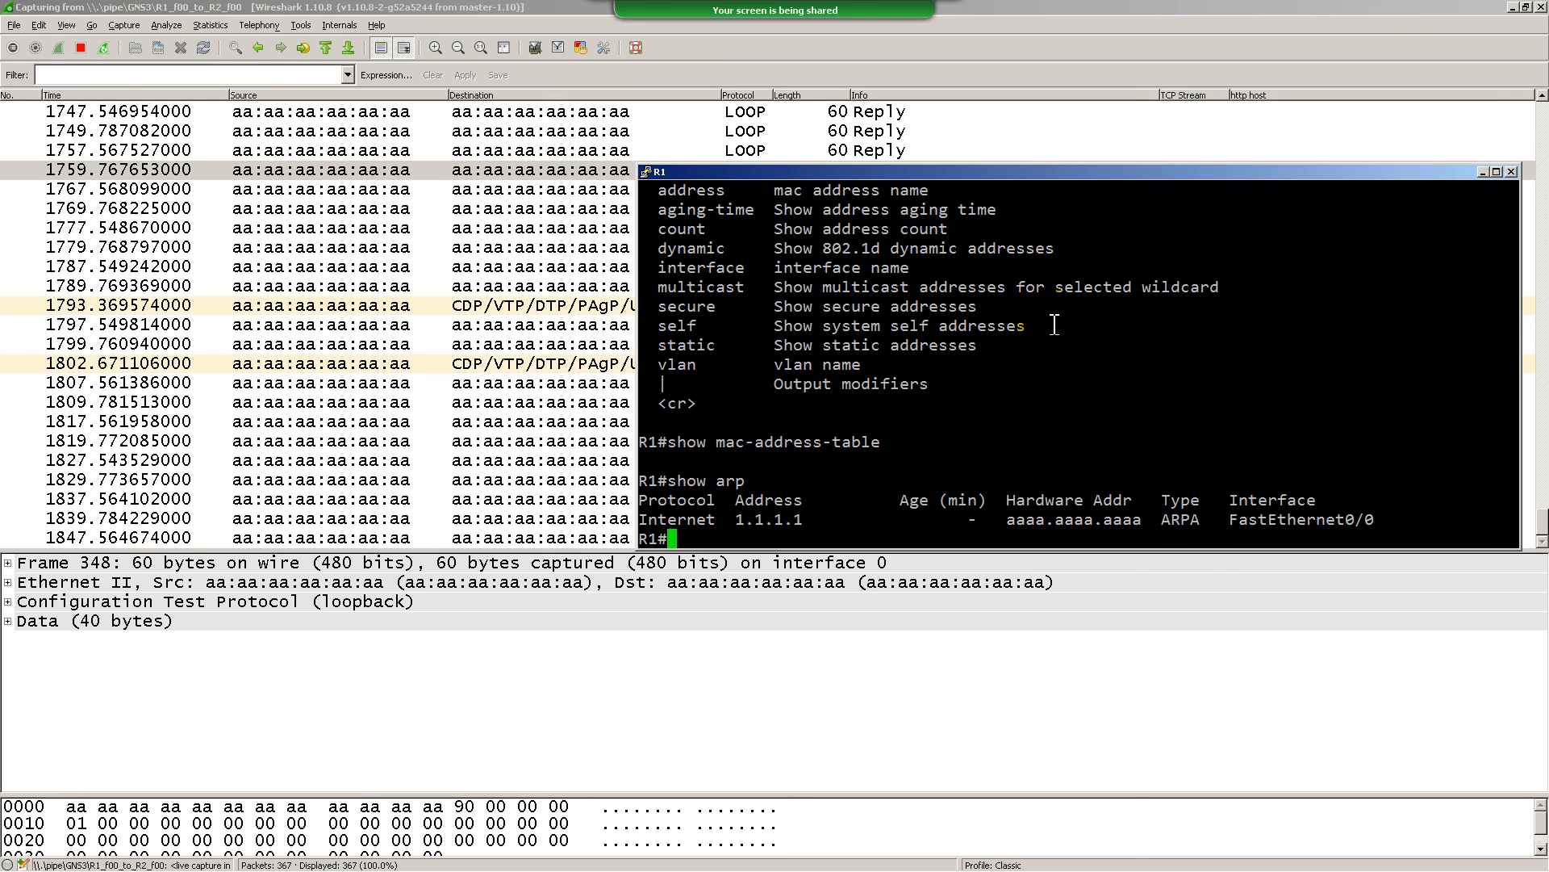
type("pi")
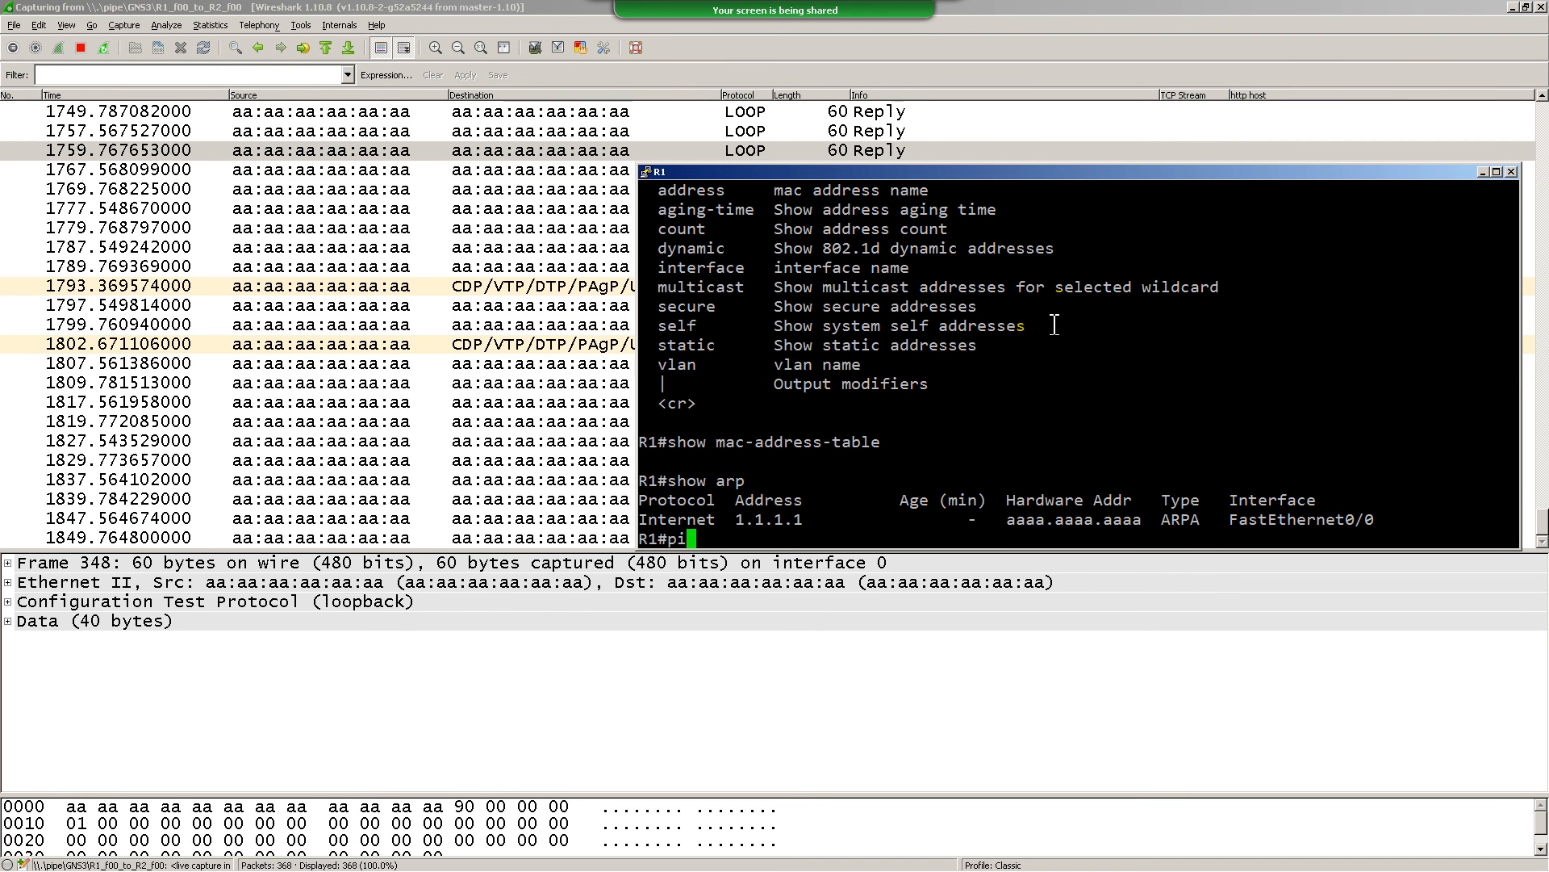
type("ng 1.1.1.2")
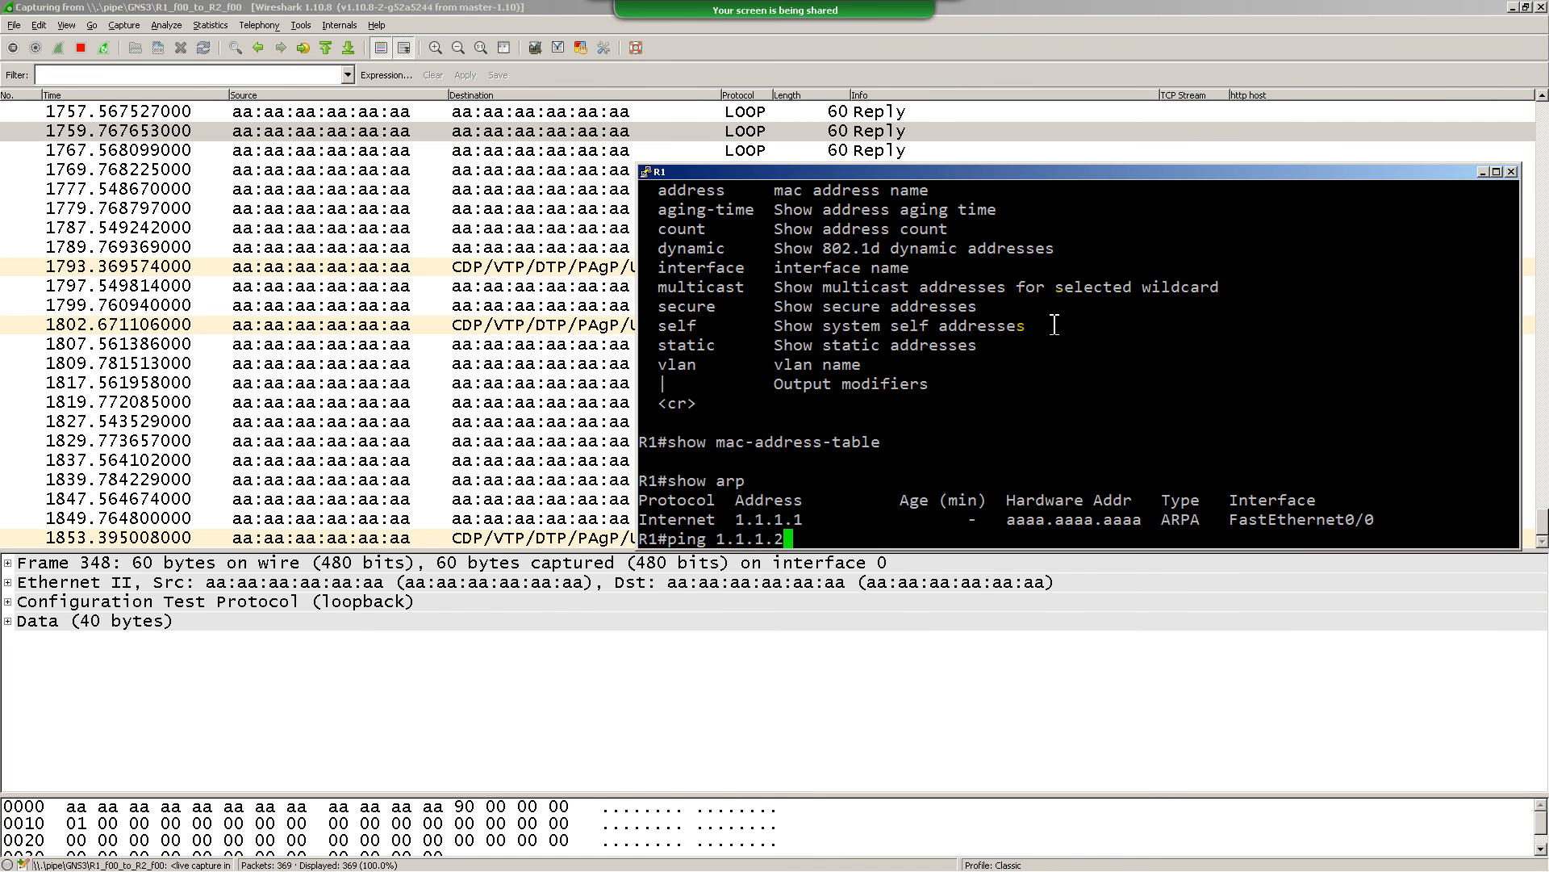
key("Return")
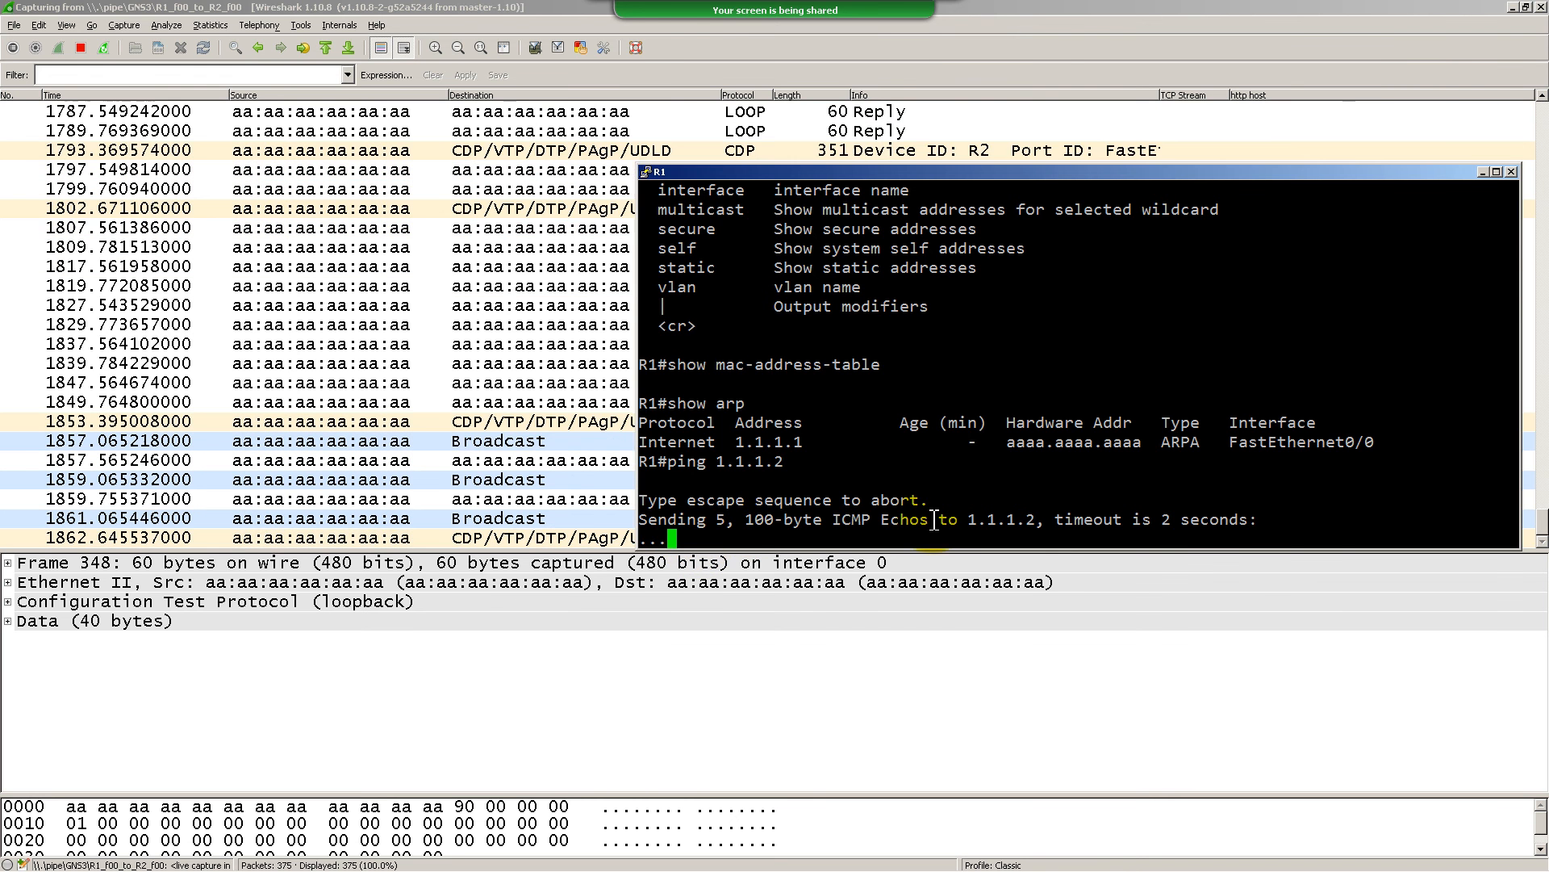
Move the R1 console off the packet list and inspect the ARP requests for 1.1.1.2 in Wireshark
left_click_drag(1056, 176, 1055, 608)
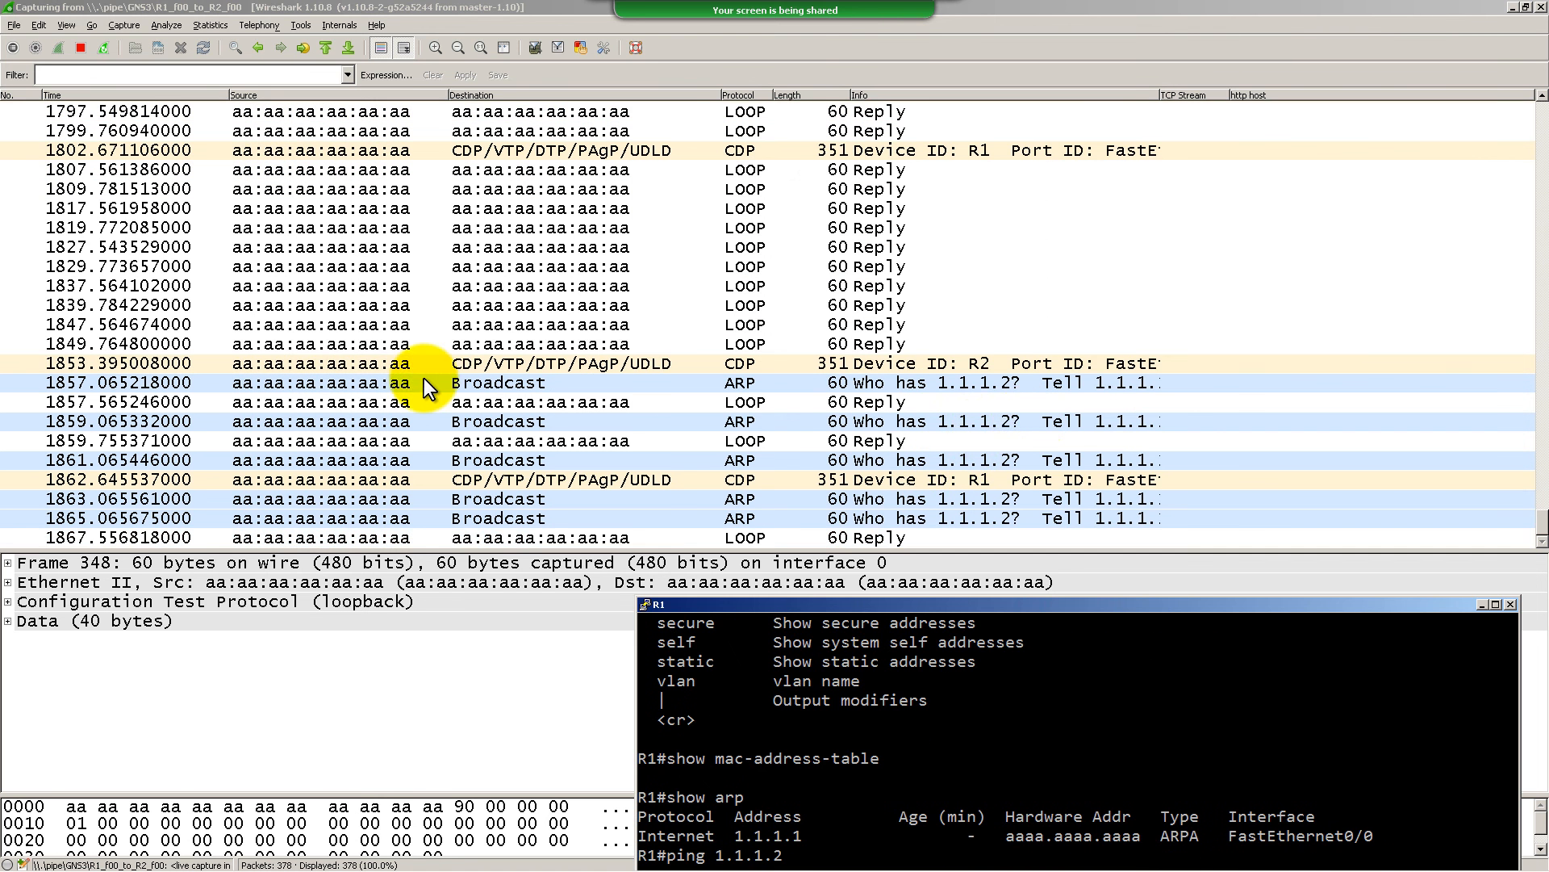
left_click(423, 378)
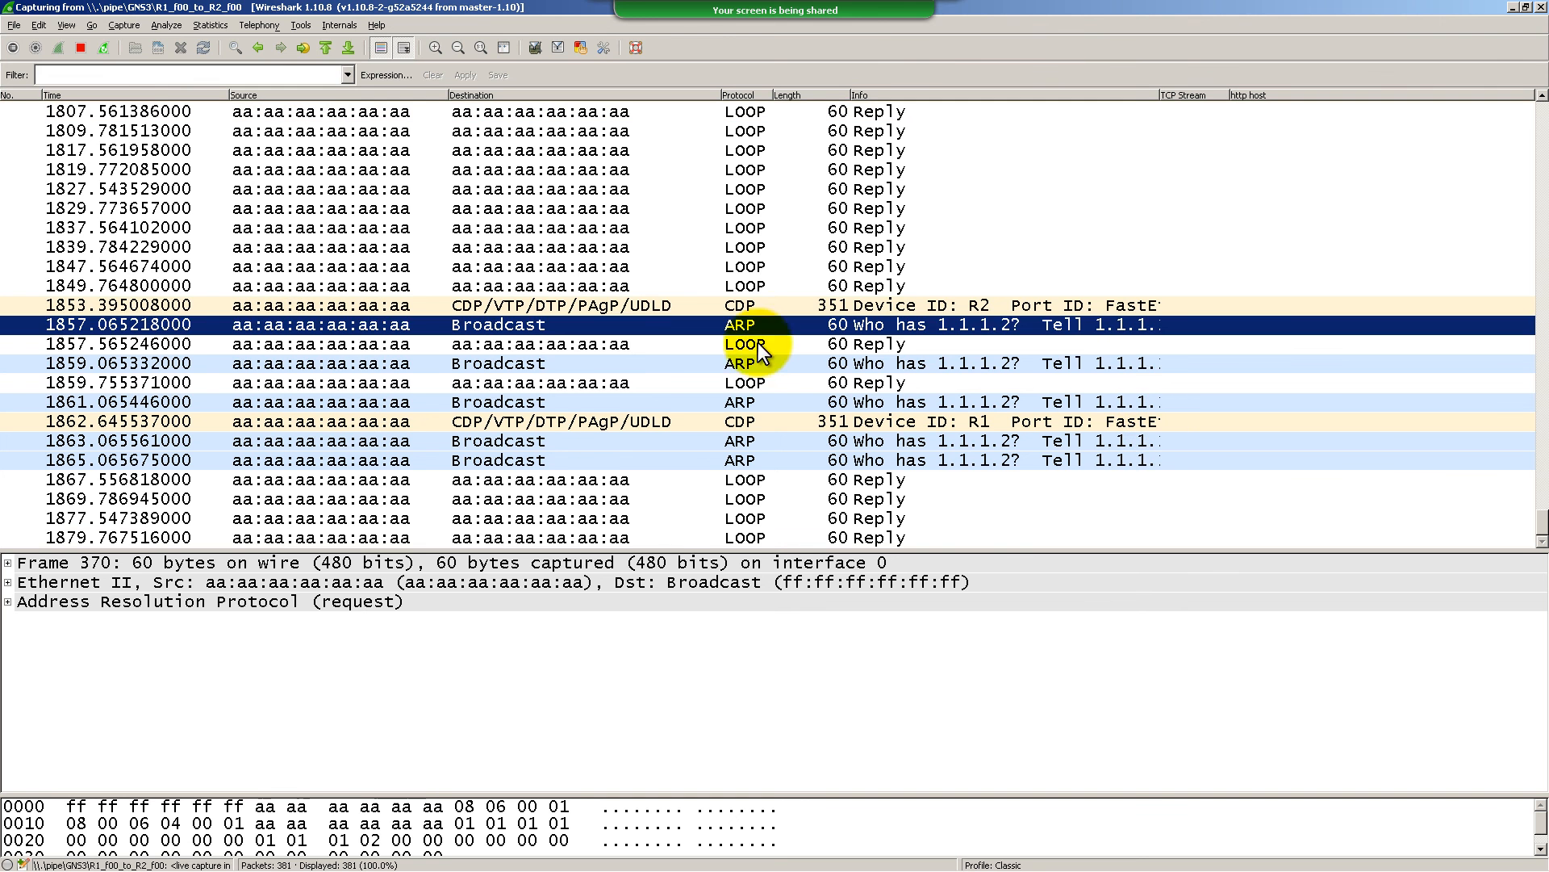
left_click(927, 380)
key("Up")
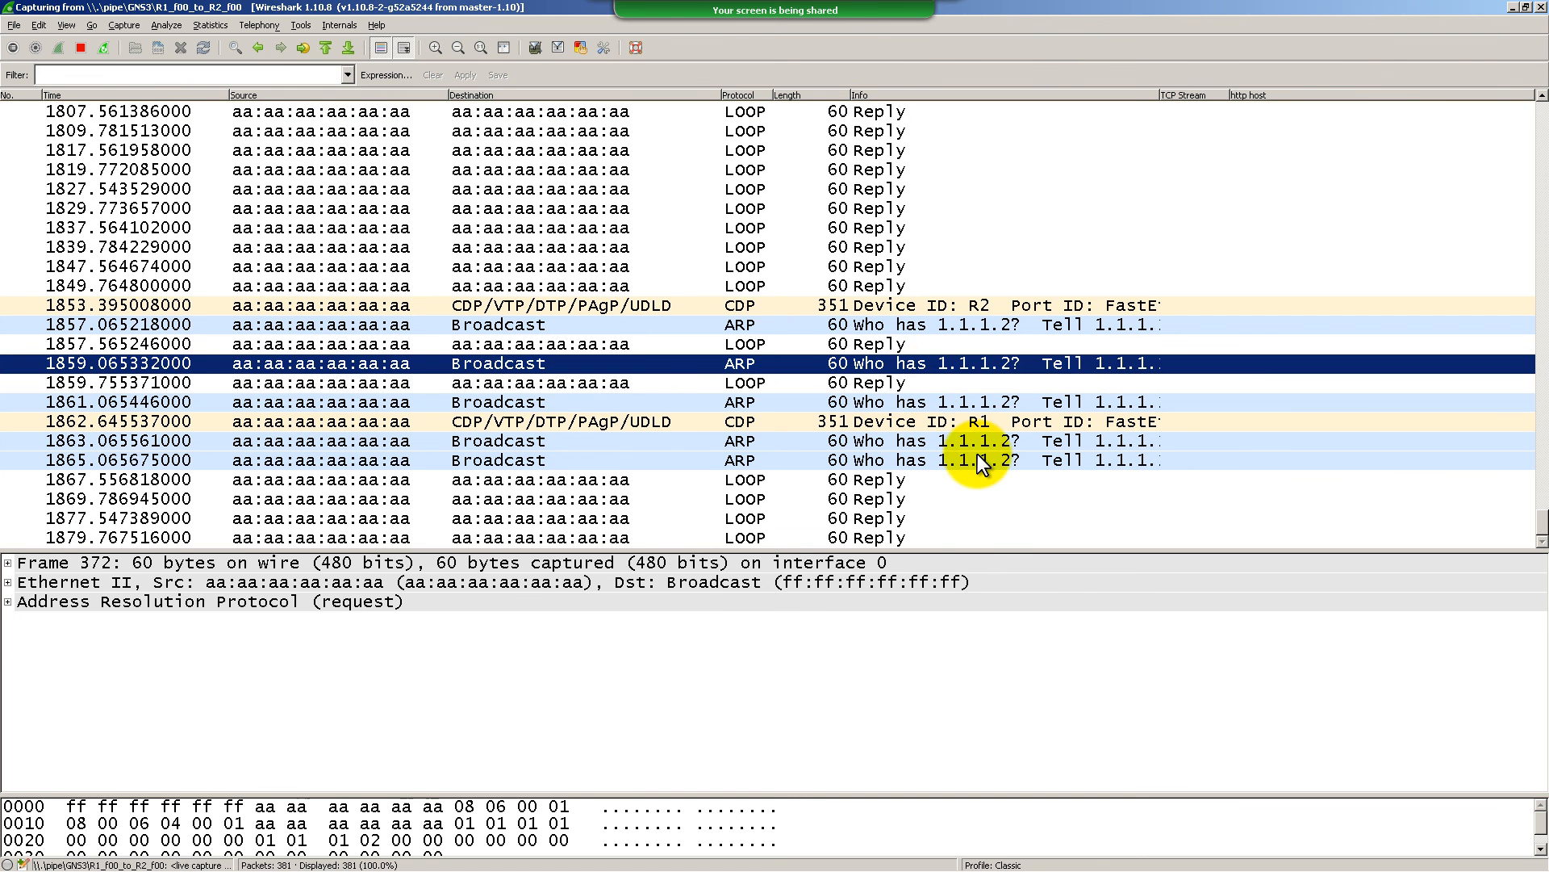
left_click(967, 384)
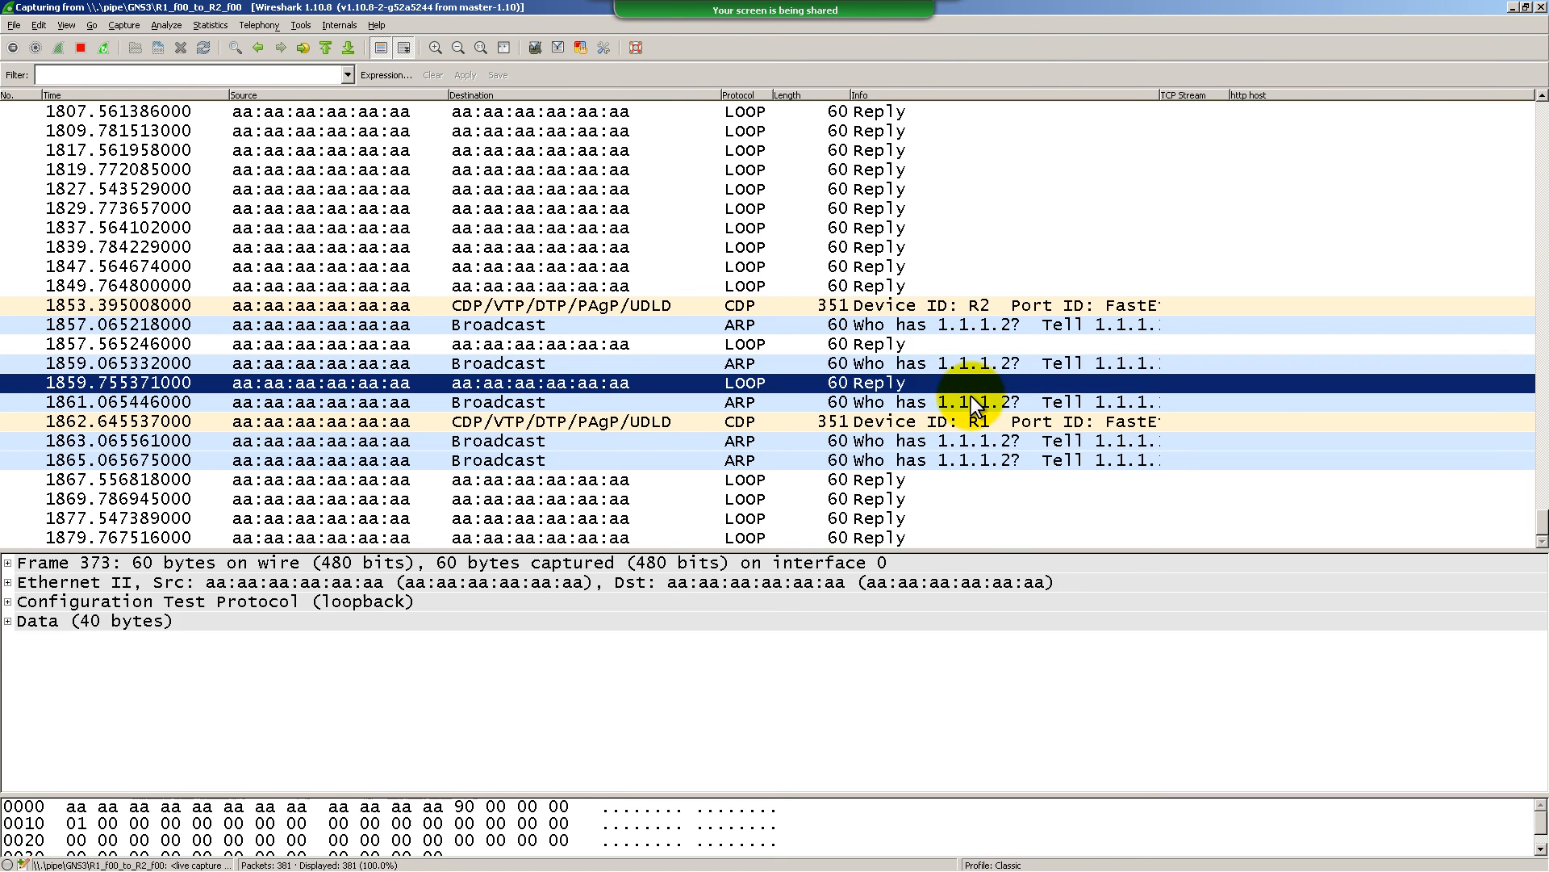
left_click(982, 437)
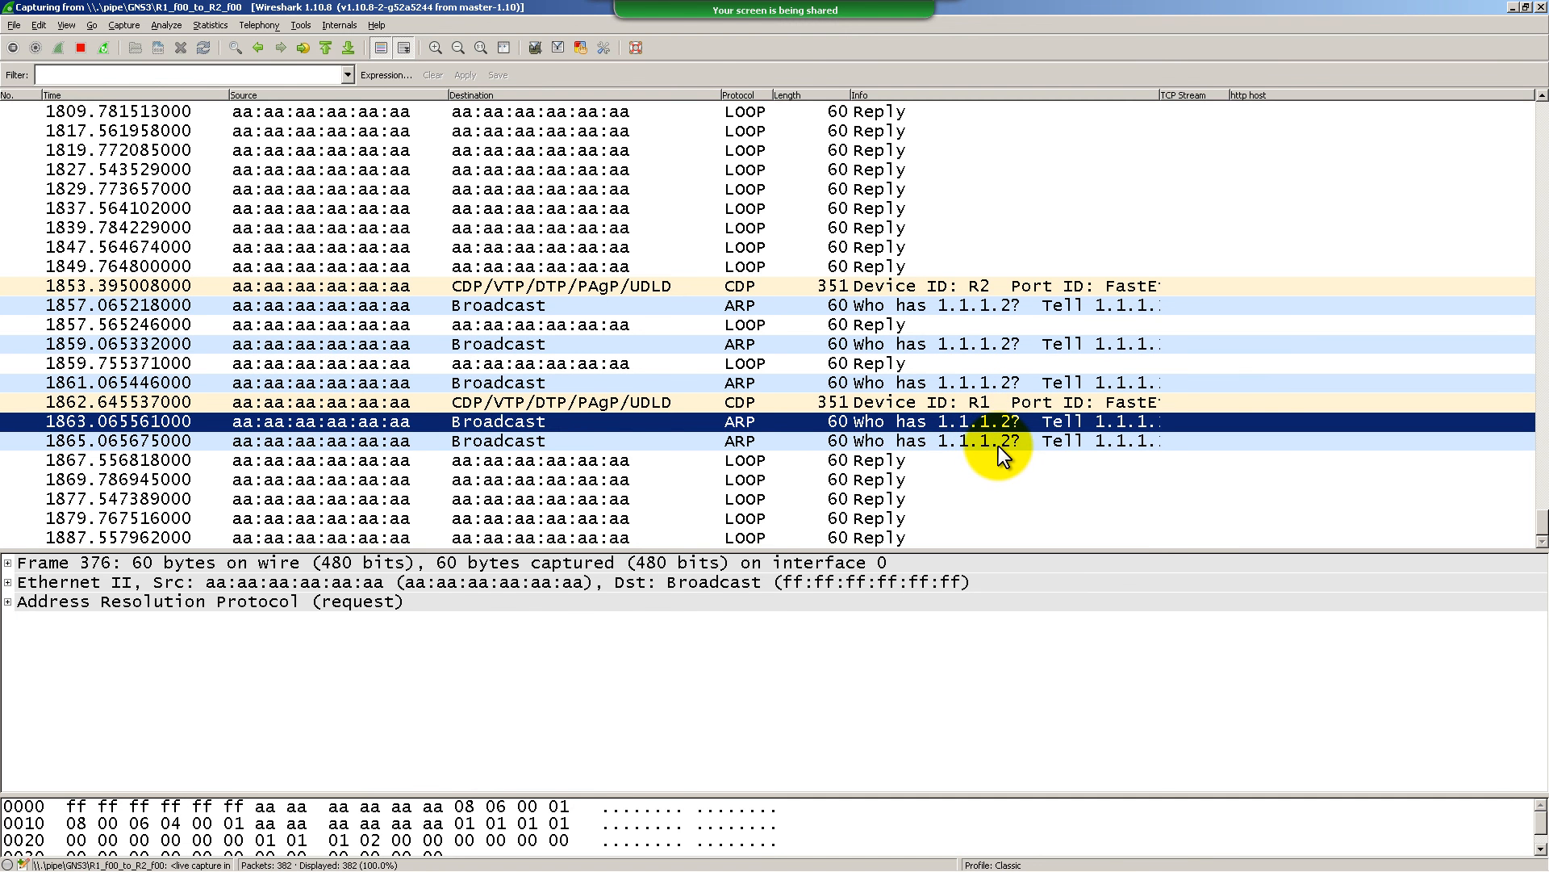
Return to the R1 console, display its ARP table again with show arp, and underline the entry for 1.1.1.2
left_click(999, 446)
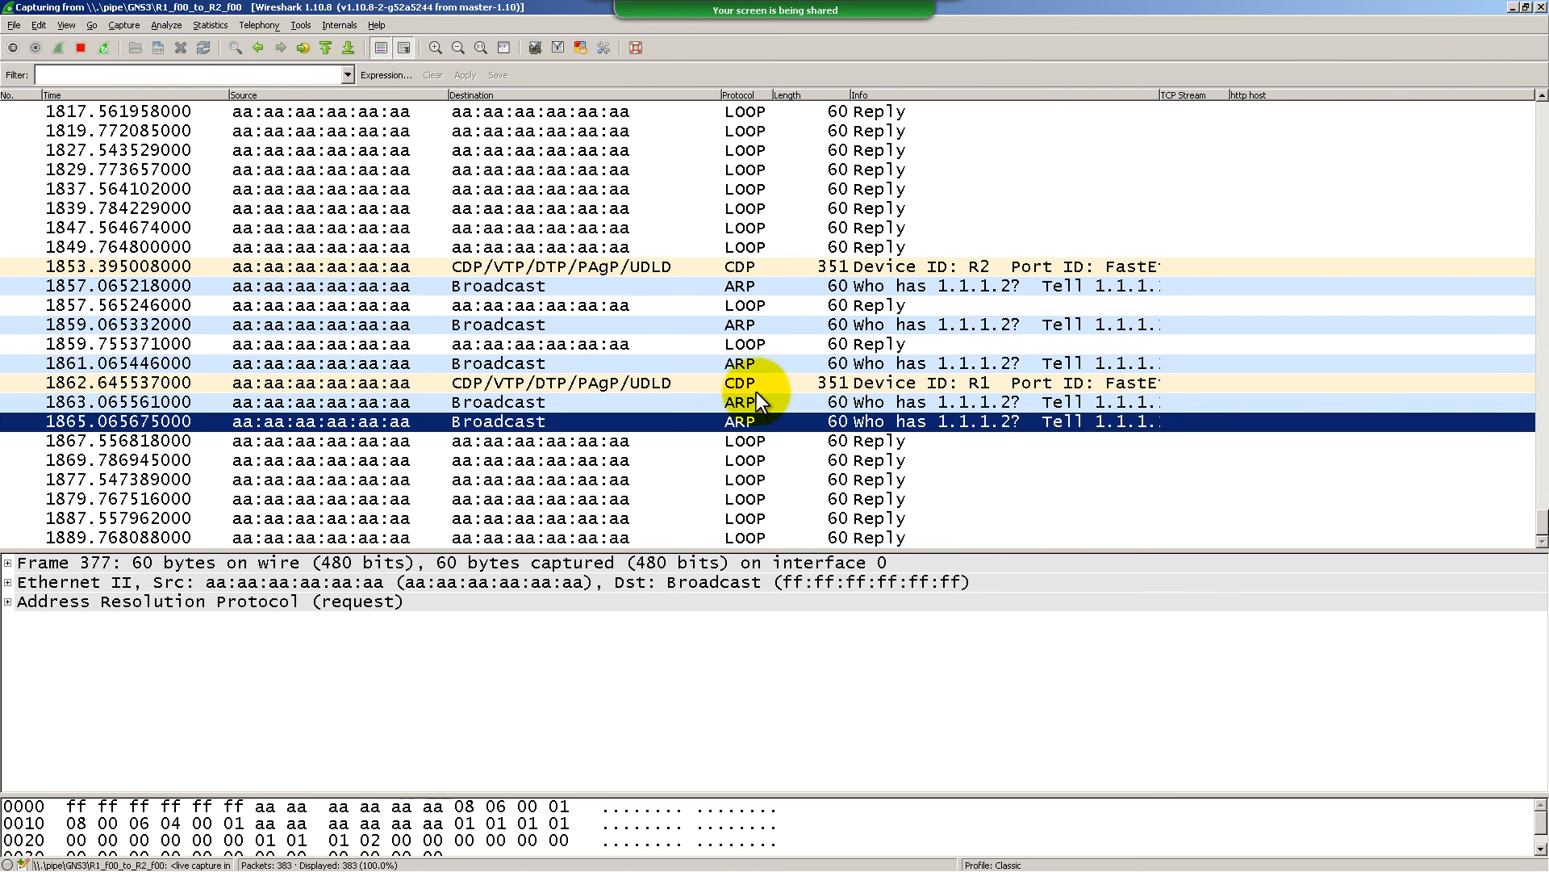
key("alt+Tab")
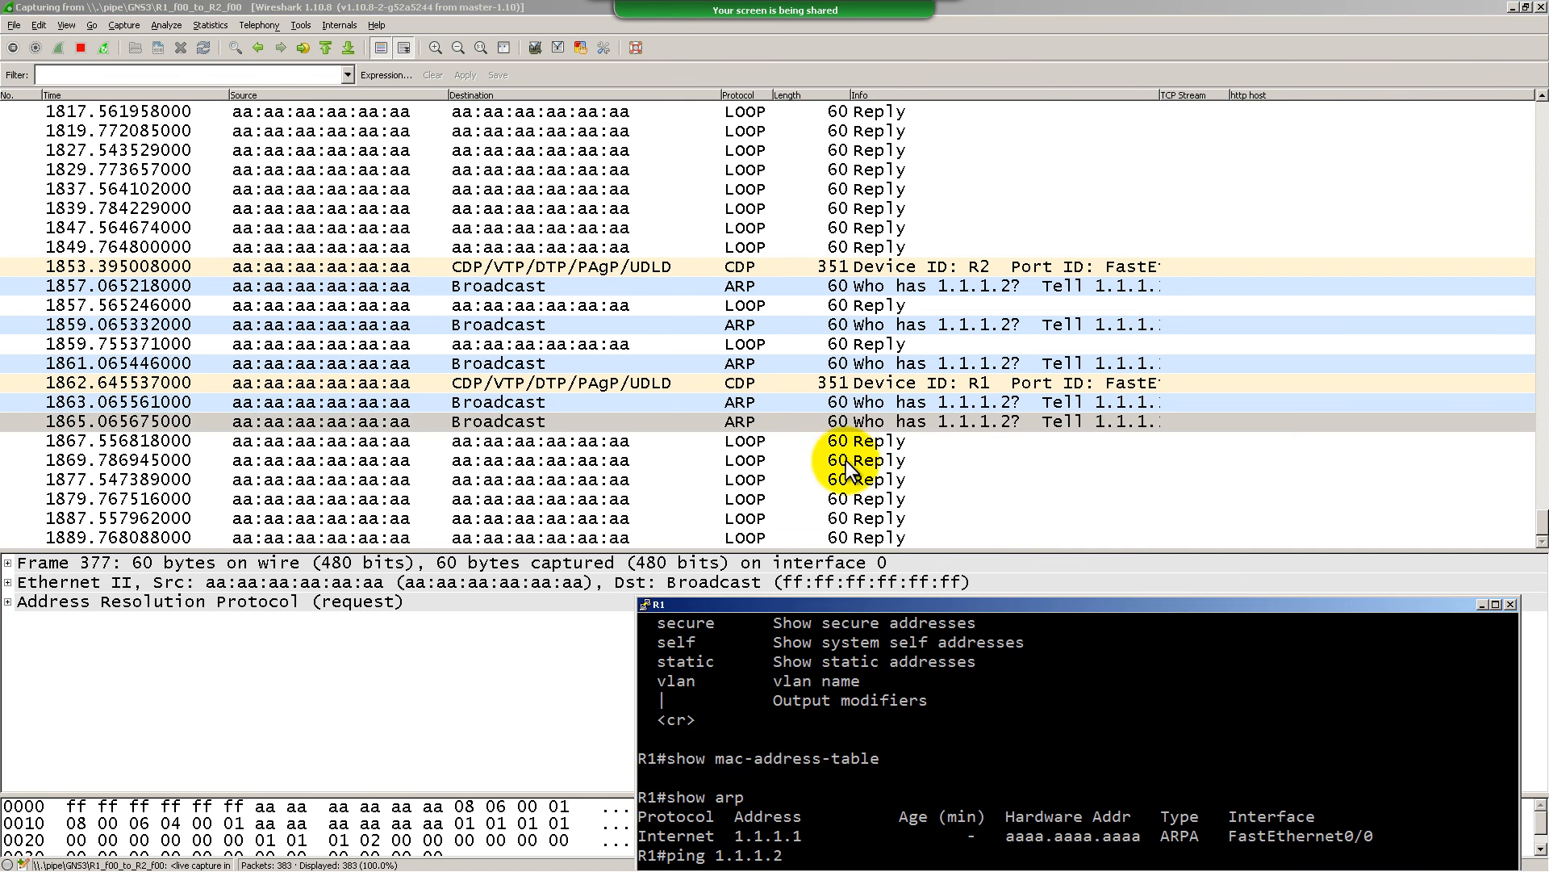
left_click_drag(939, 605, 890, 304)
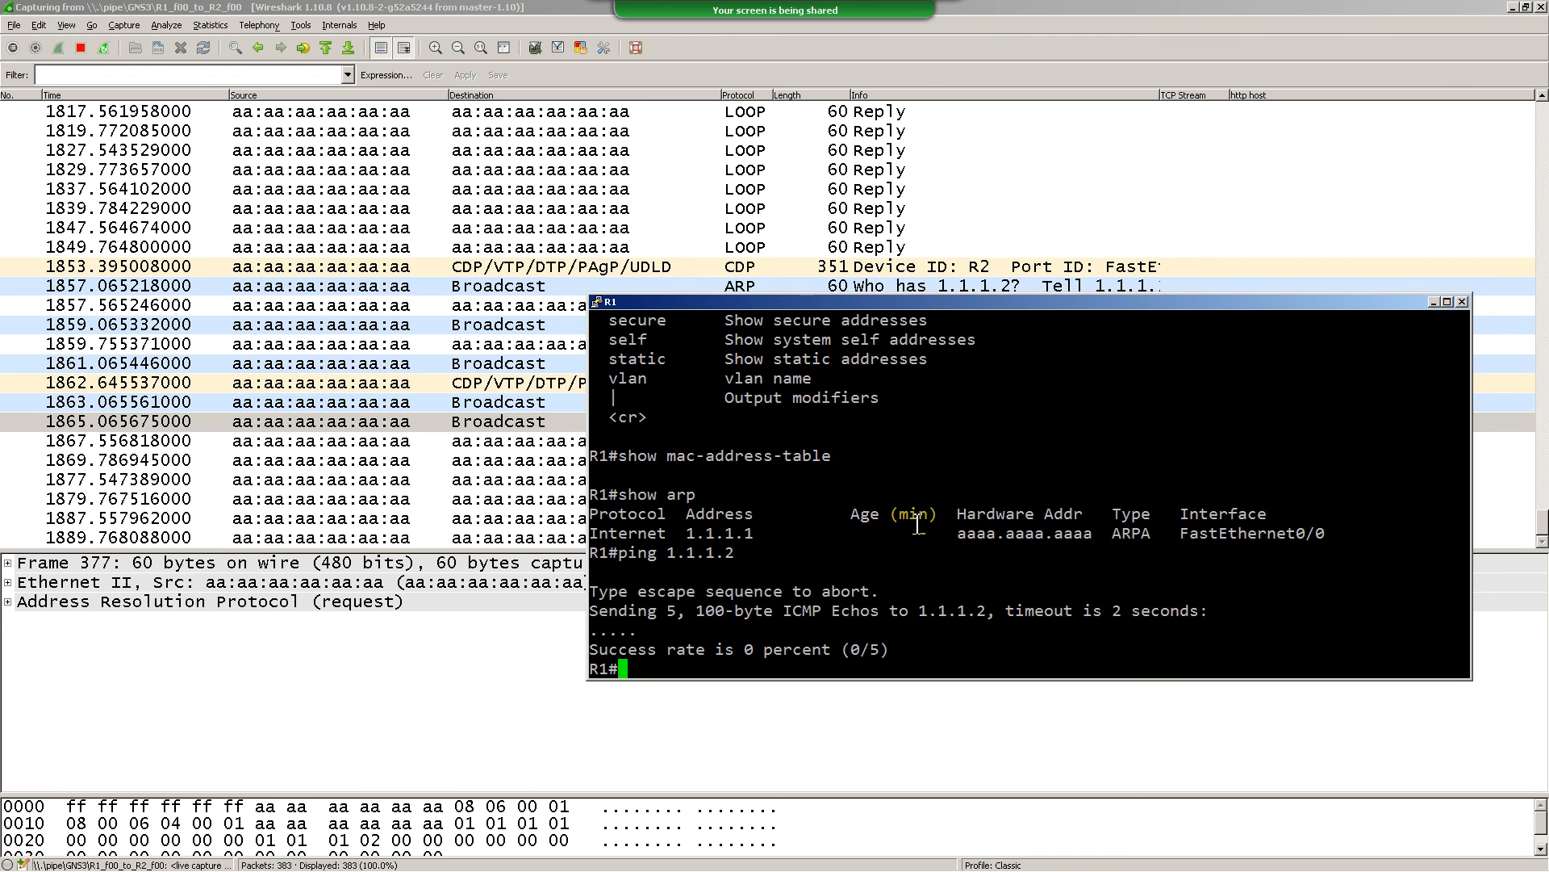
type("show arp")
key("Return")
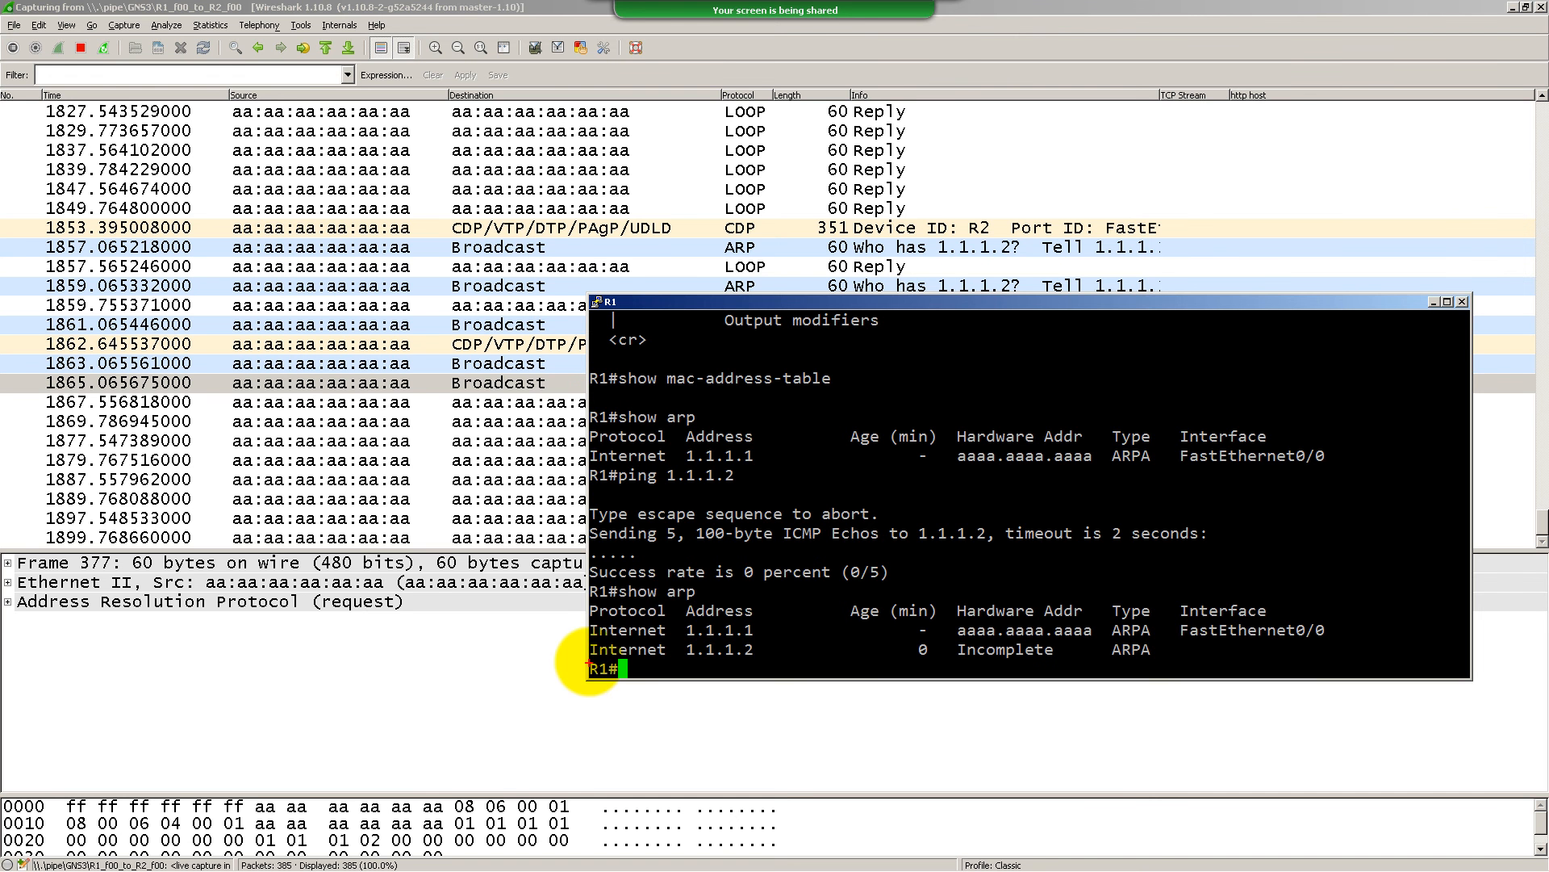
left_click_drag(589, 662, 1296, 662)
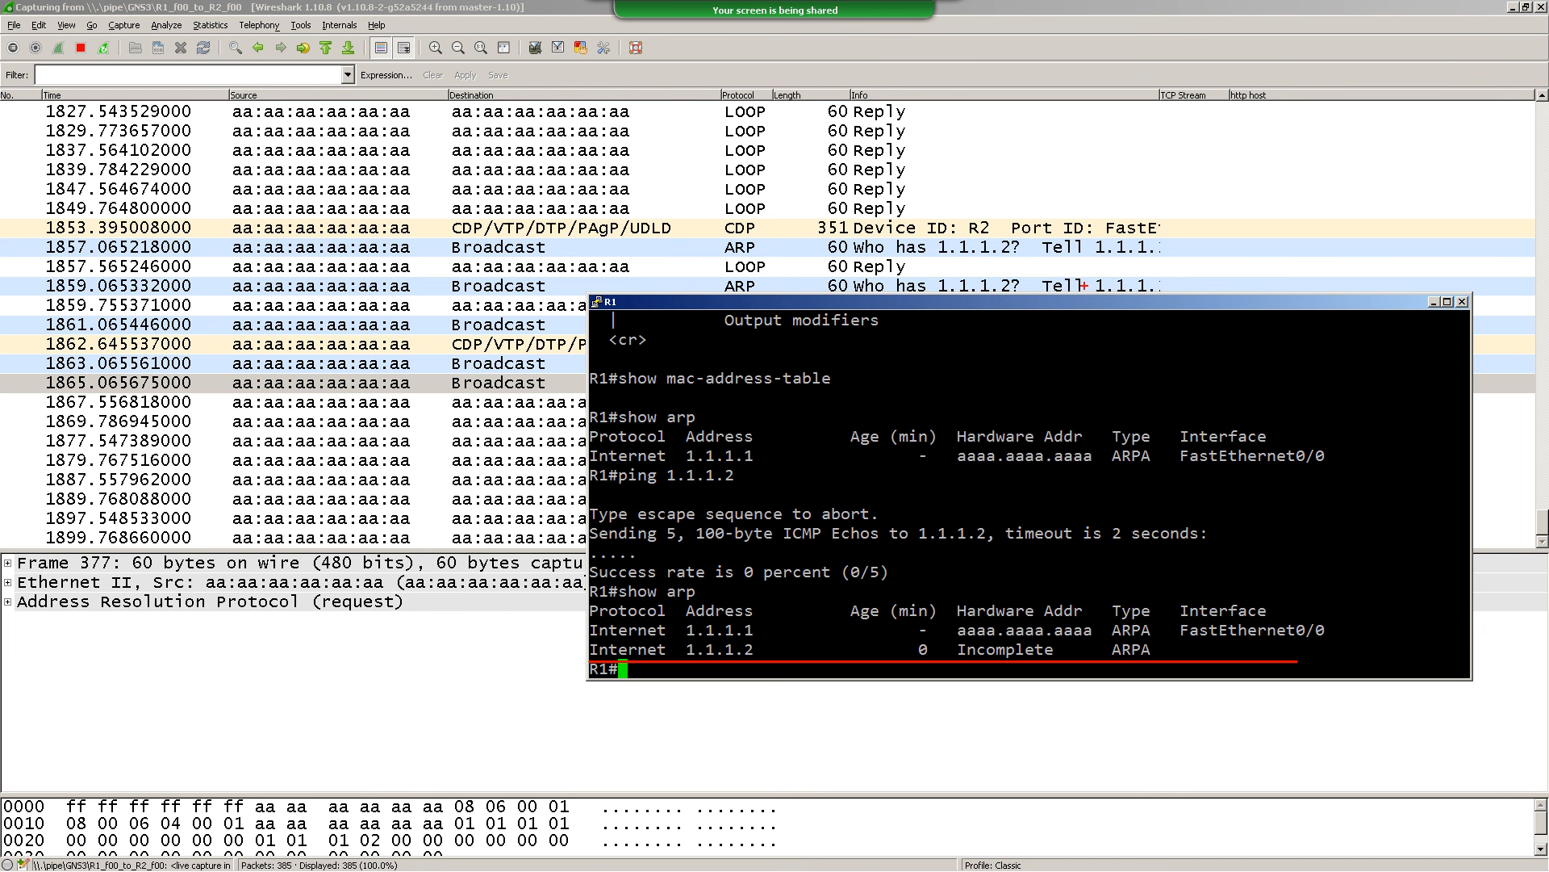
left_click(1105, 475)
left_click(1072, 438)
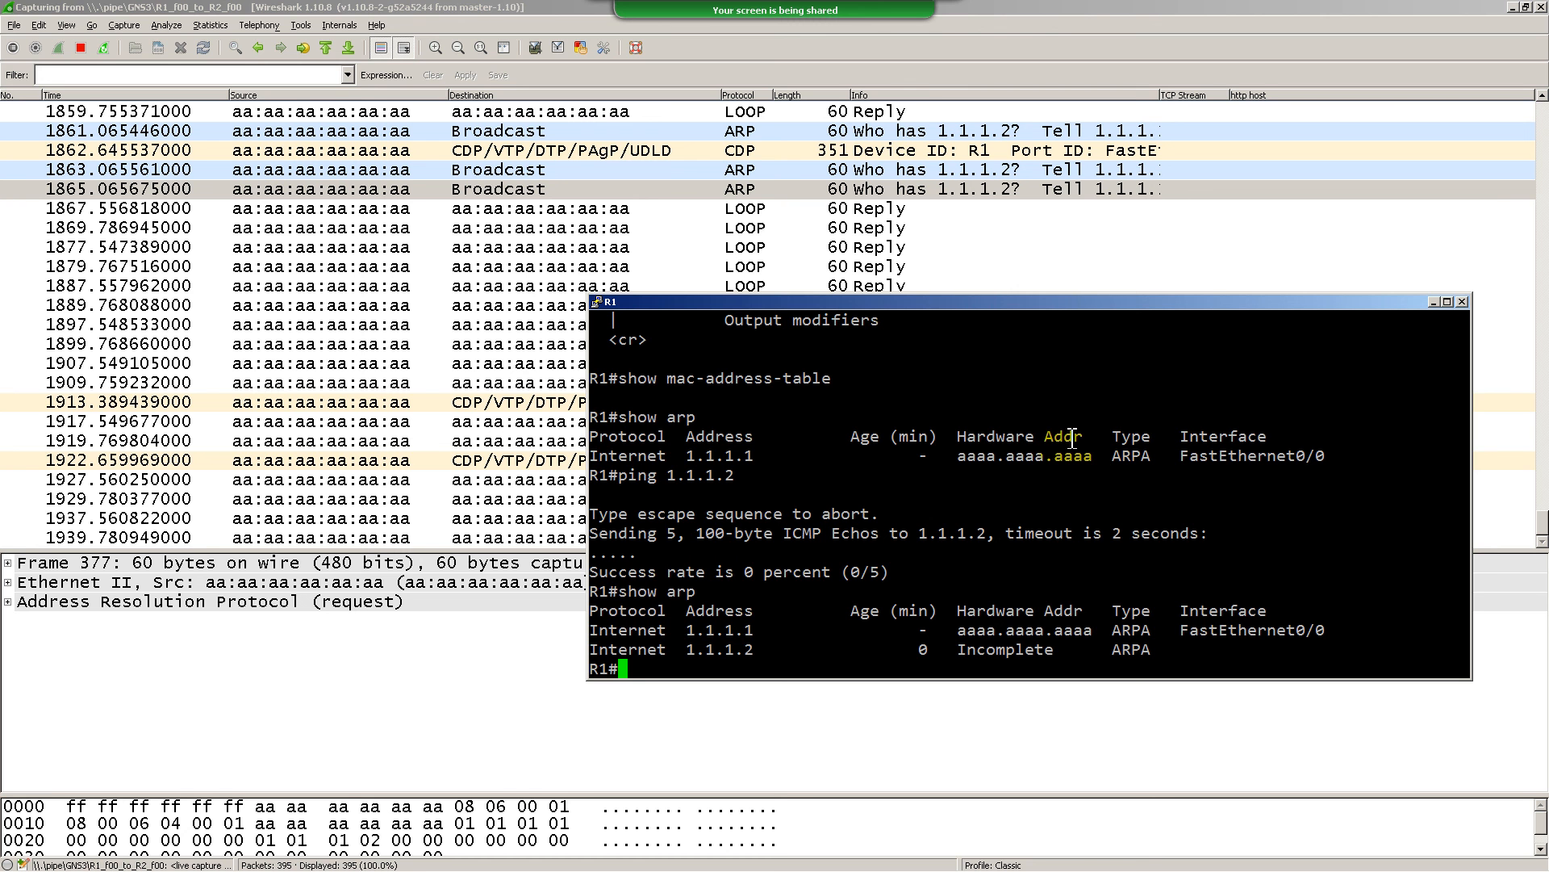
Start a long ping from R1 to 1.1.1.2 with a repeat count of 100
type("ping 1.1.1.2")
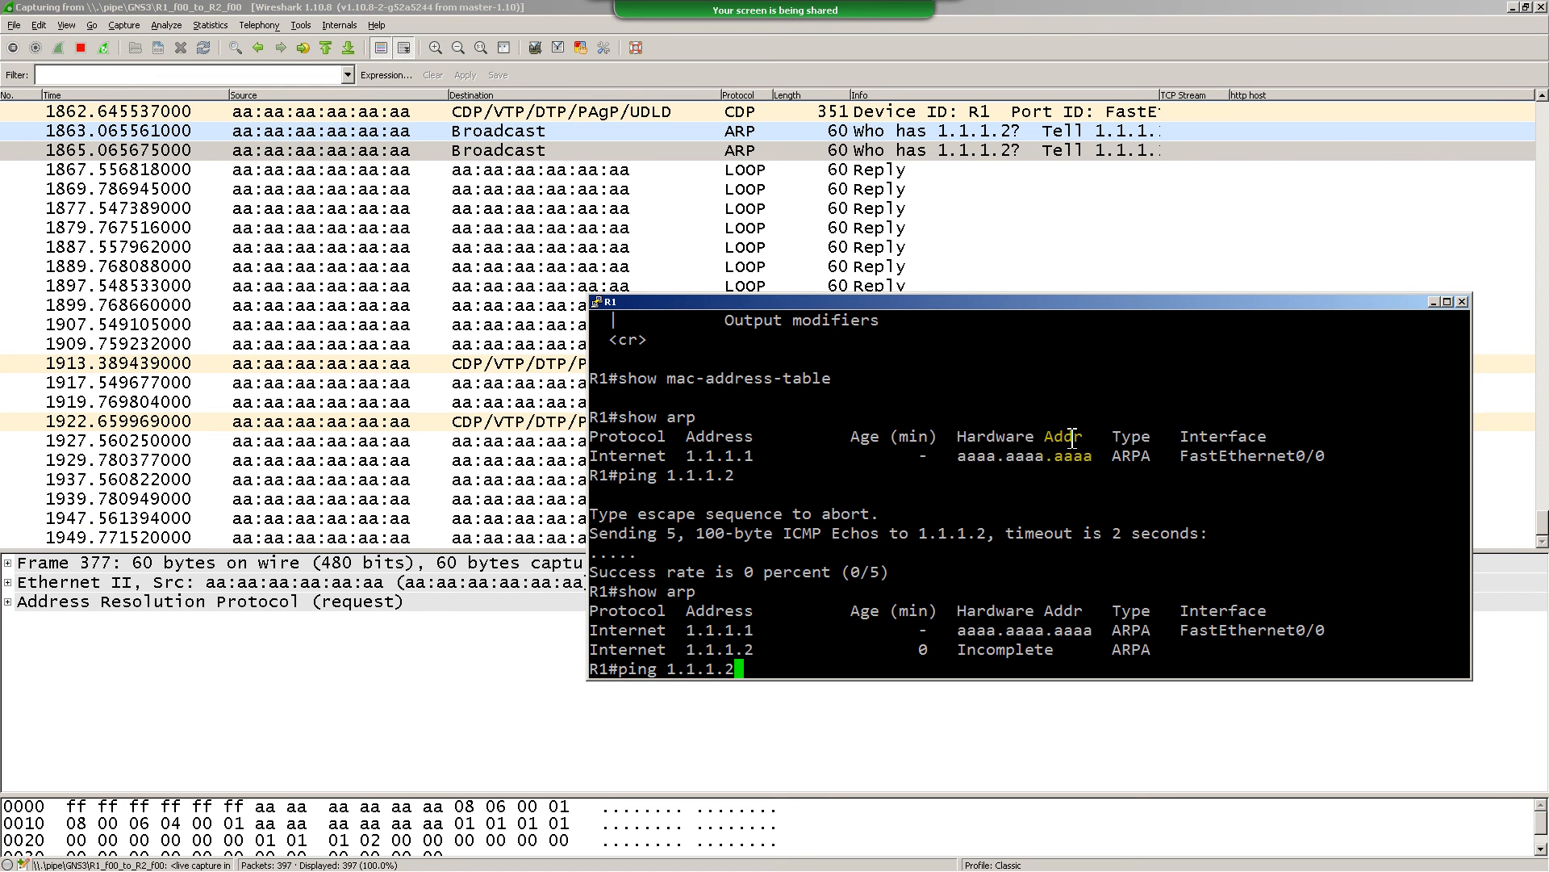
type(" repeat")
type("100")
key("Return")
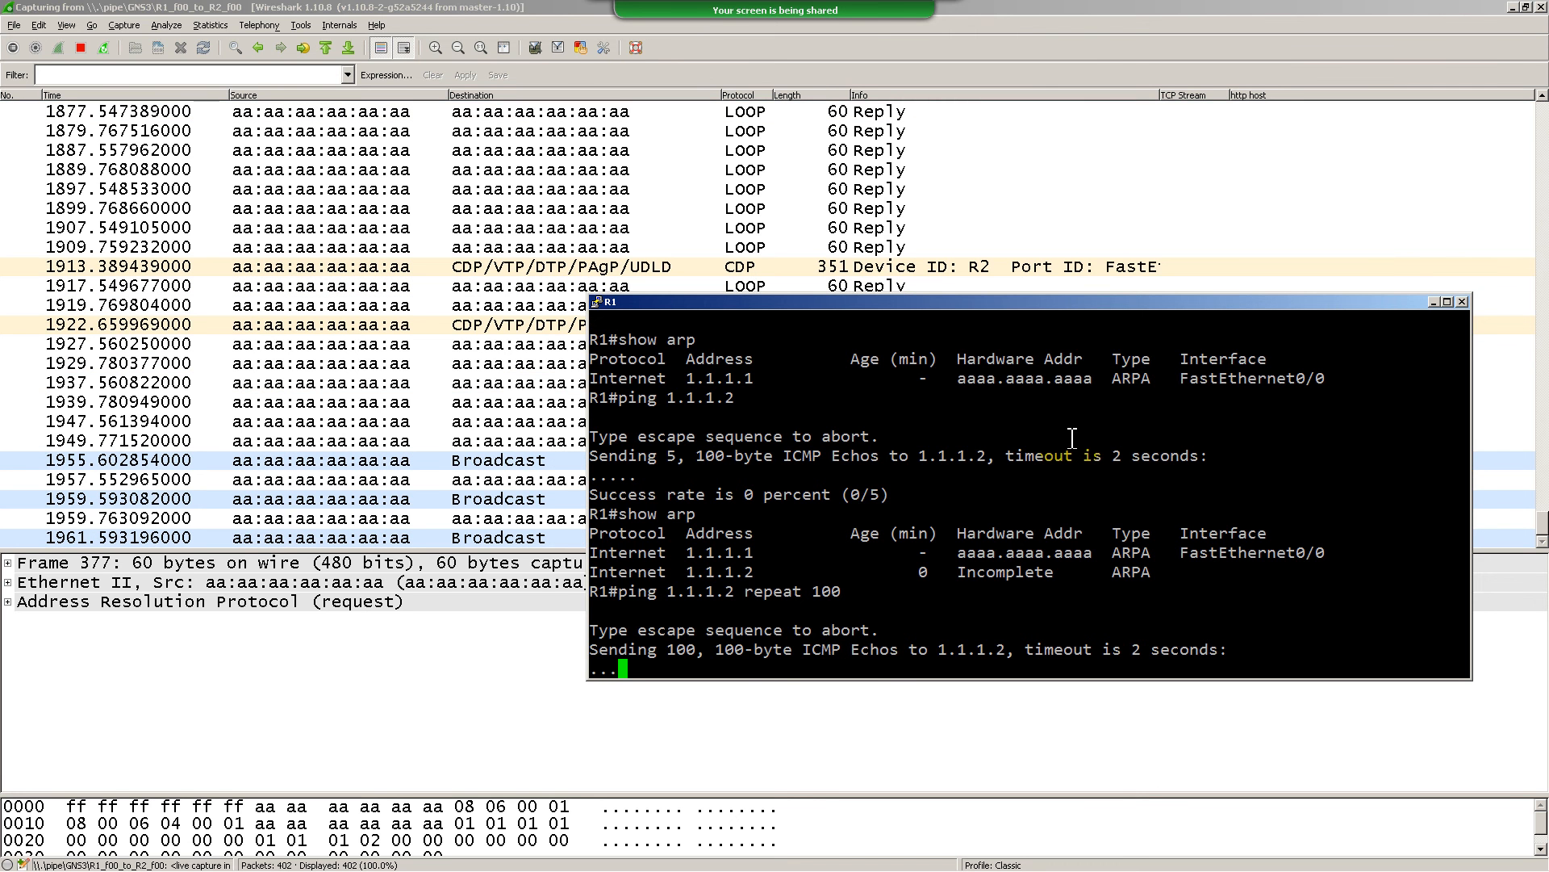
Switch to the R2 console, move it off the packet list, and enter configuration mode for interface fast 0/0
left_click(1078, 9)
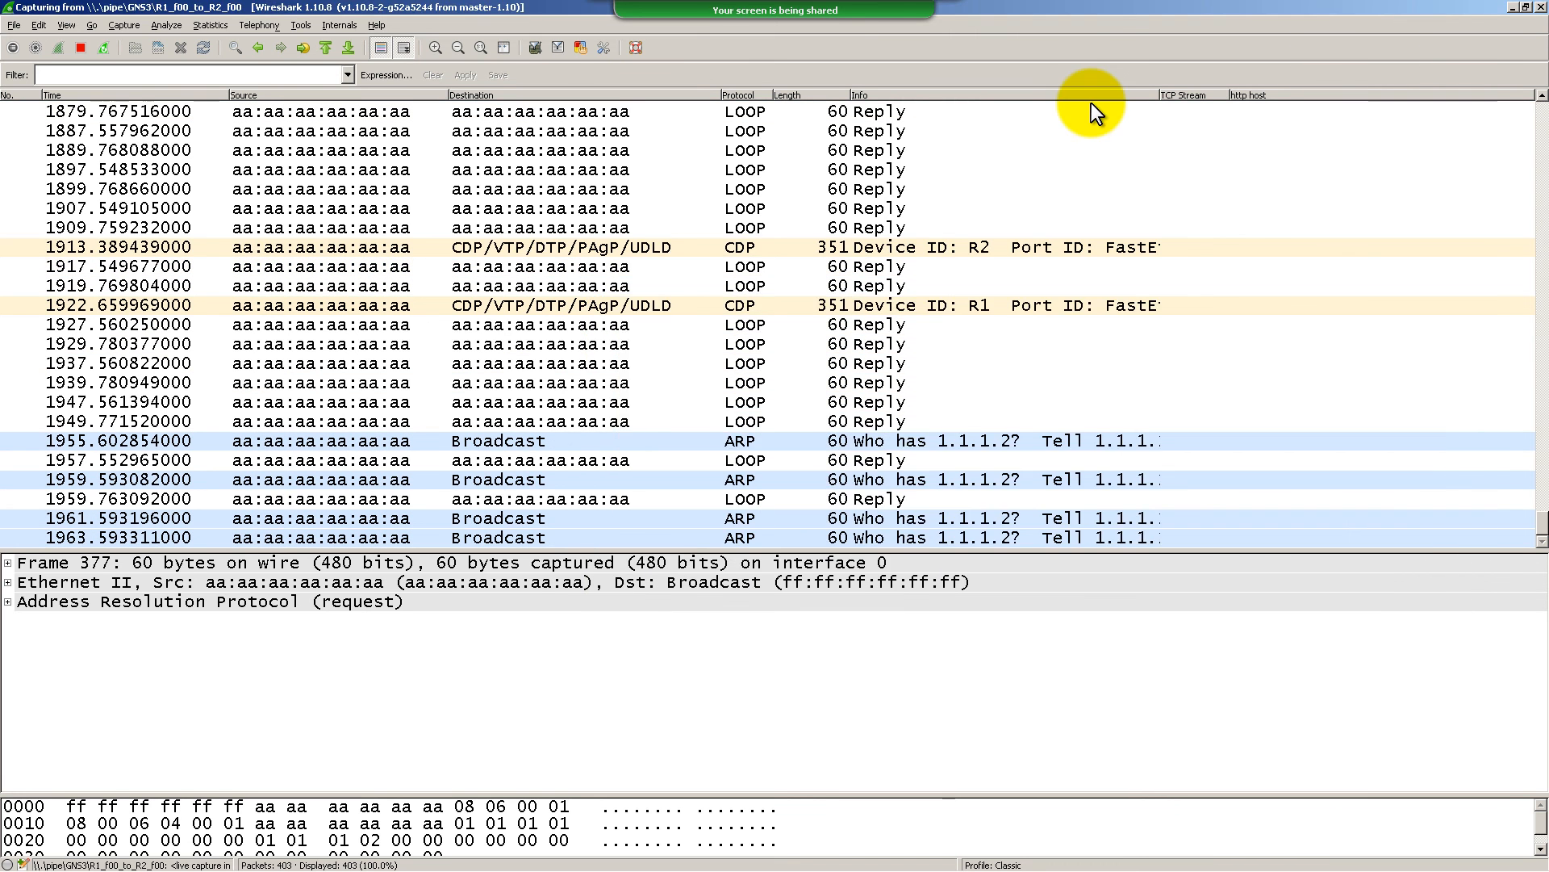
key("alt+Tab")
key("alt+Tab")
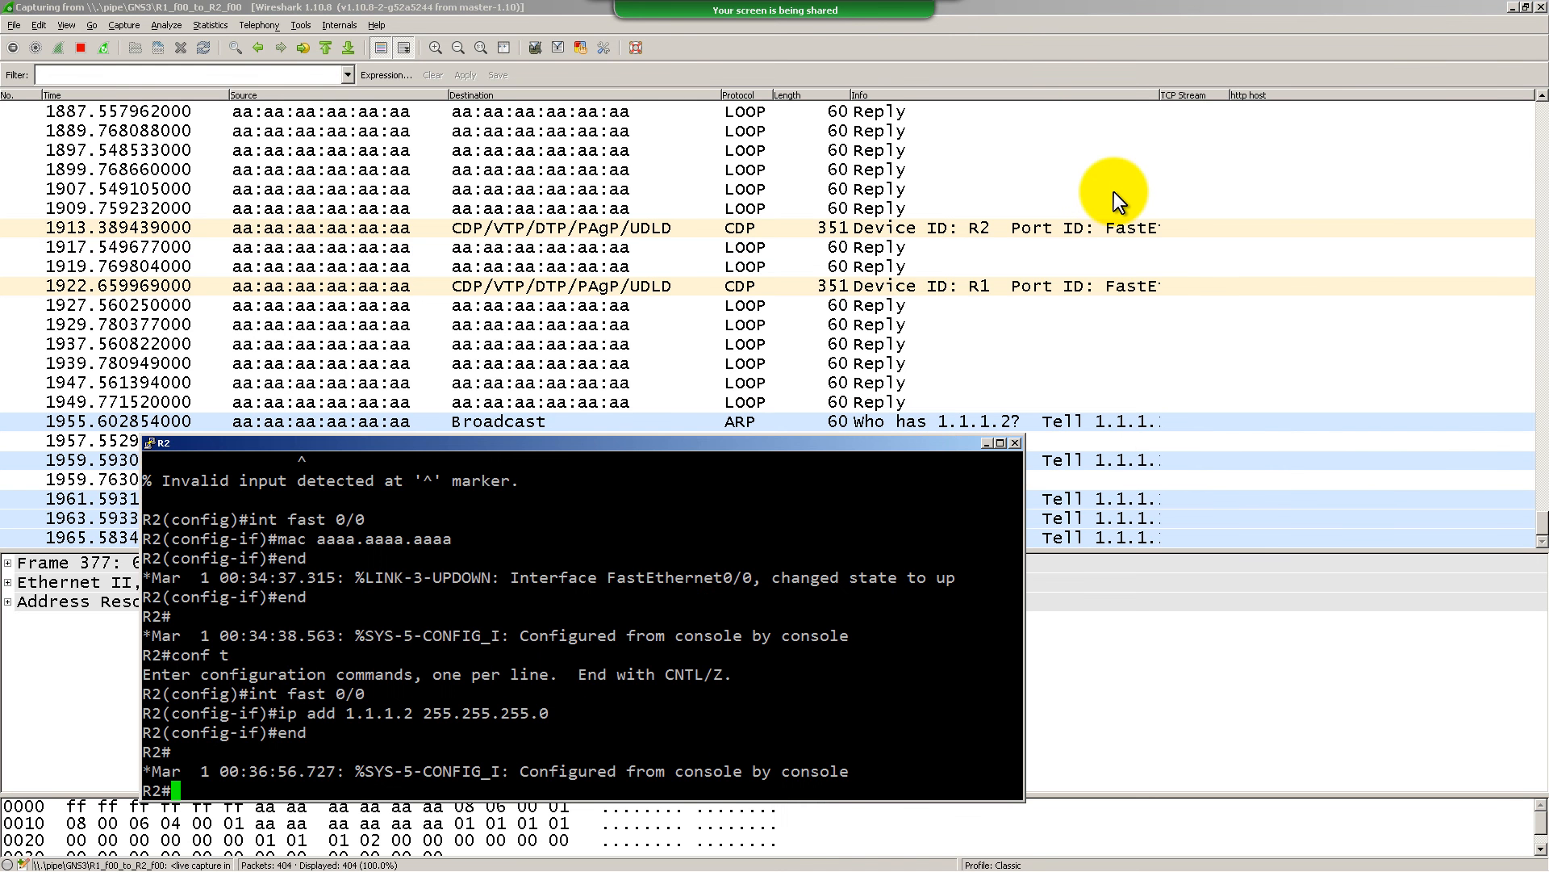
left_click_drag(981, 440, 1358, 465)
type("conf ")
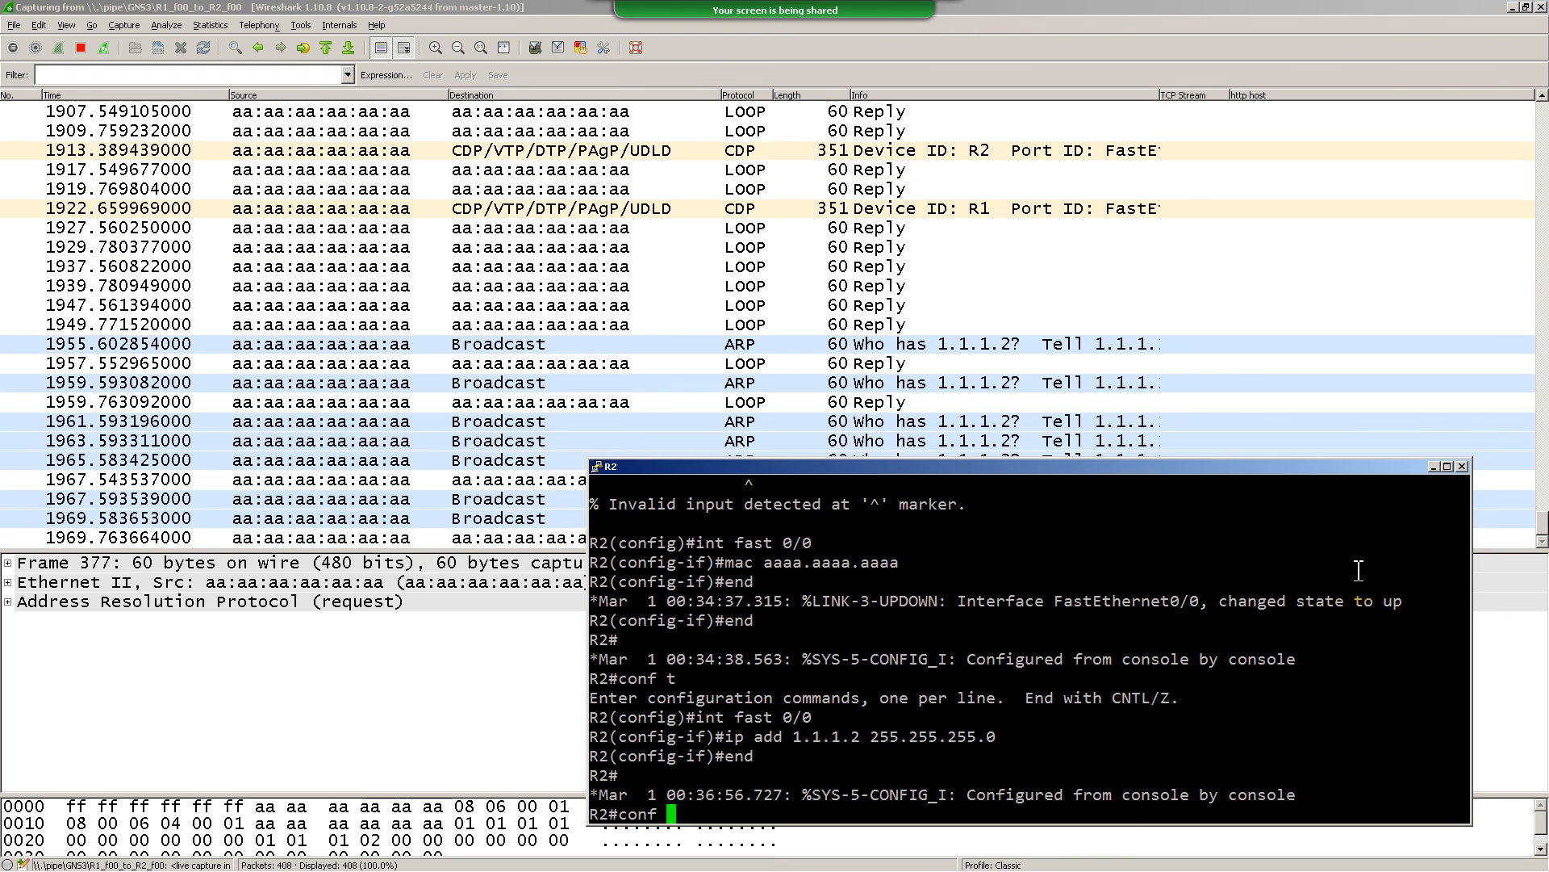
type("t")
key("Return")
type("int fast 0/0")
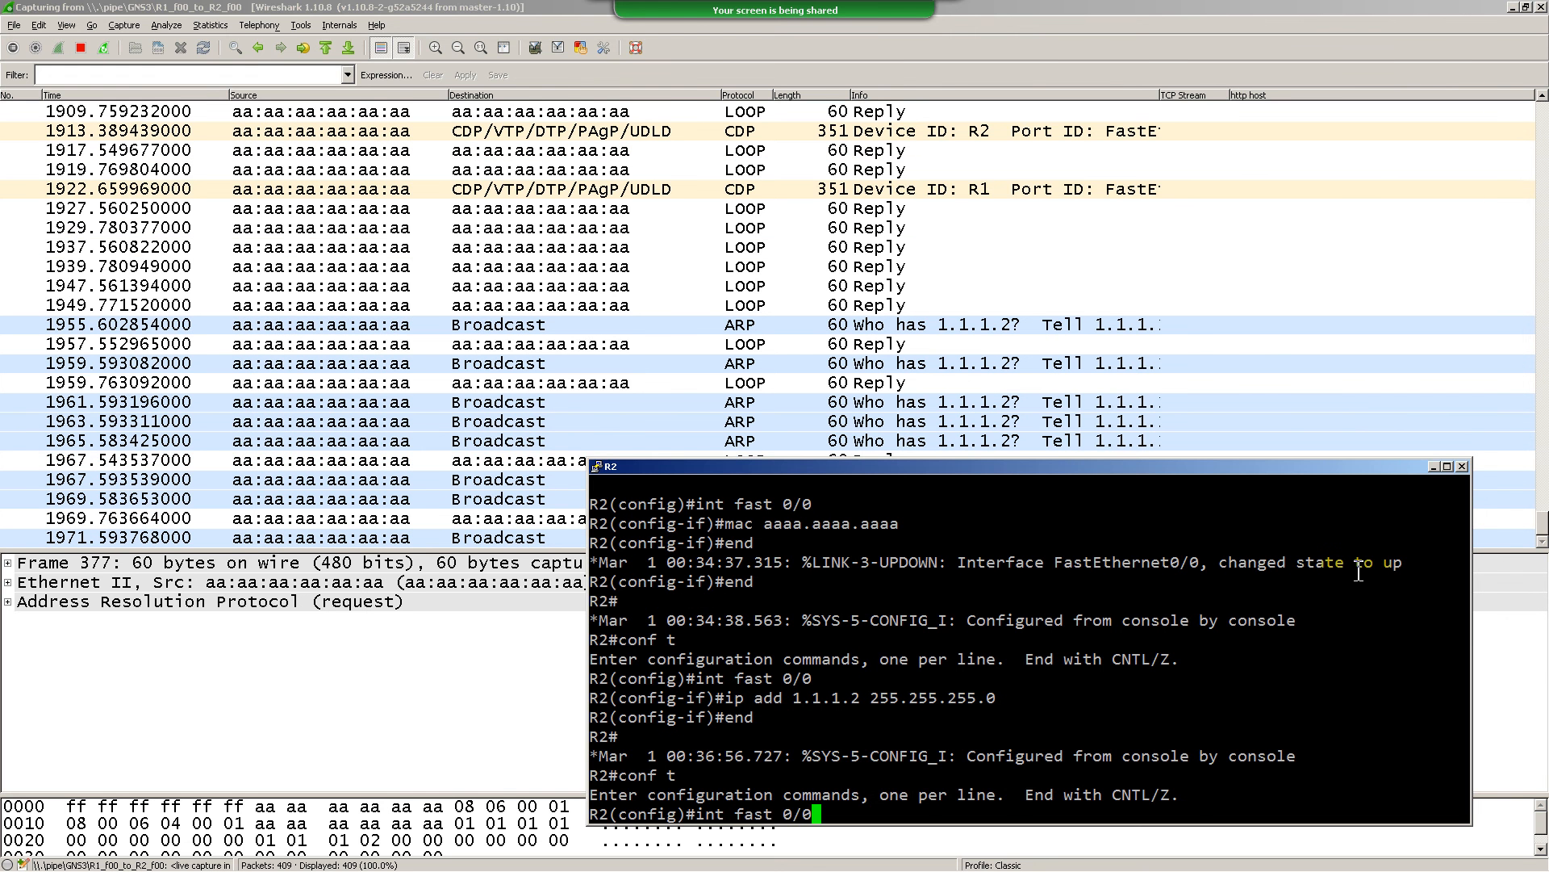
key("Return")
Set the MAC address of R2's interface fast 0/0 to b000.0000.0000
type("m")
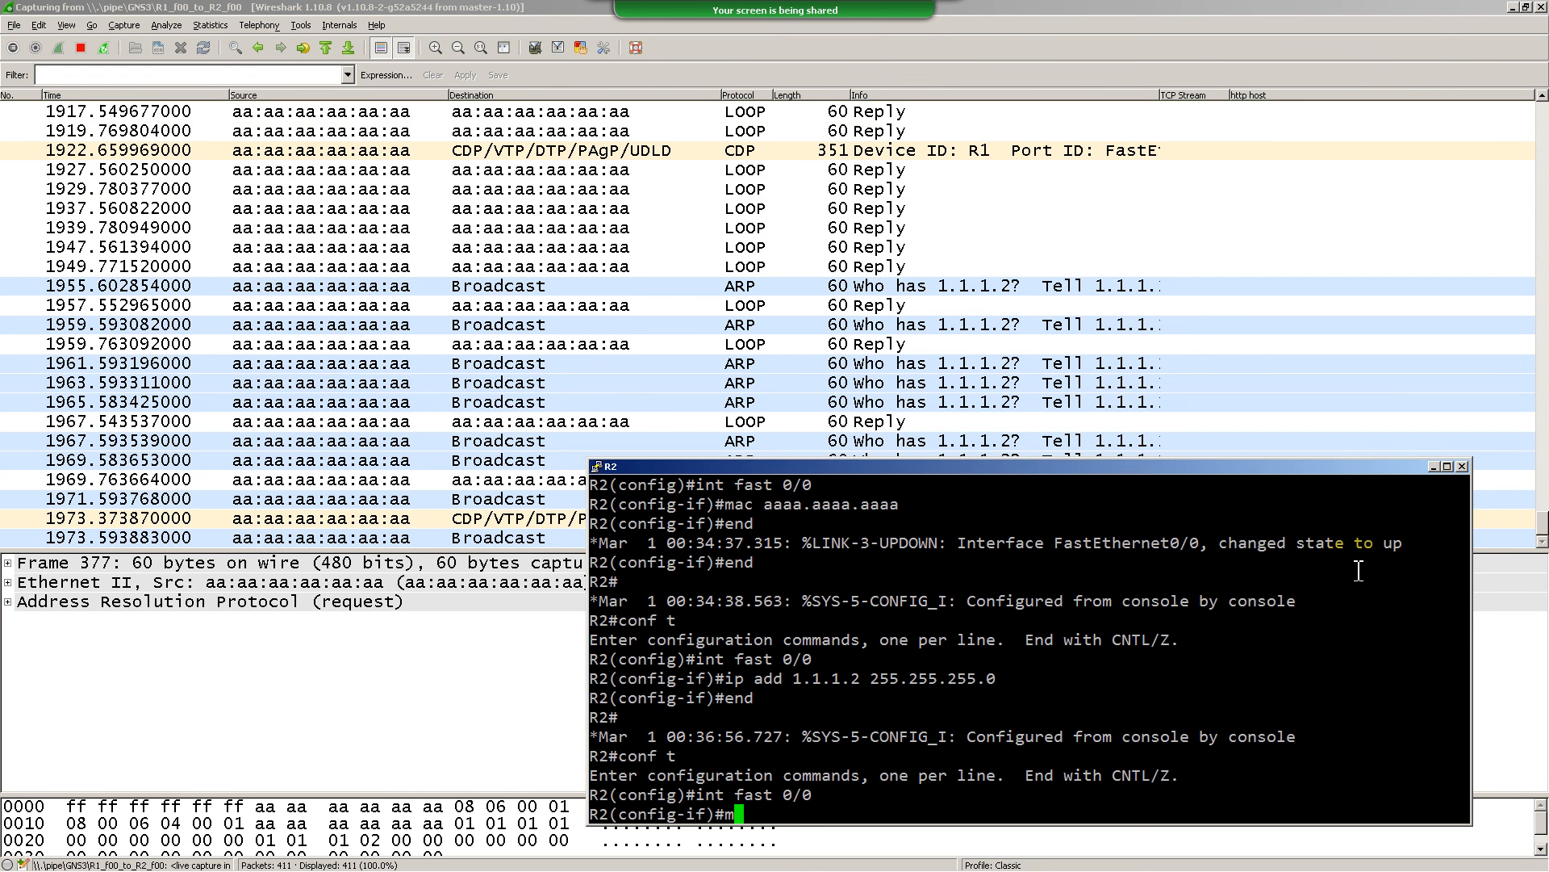
type("ac add")
key("Tab")
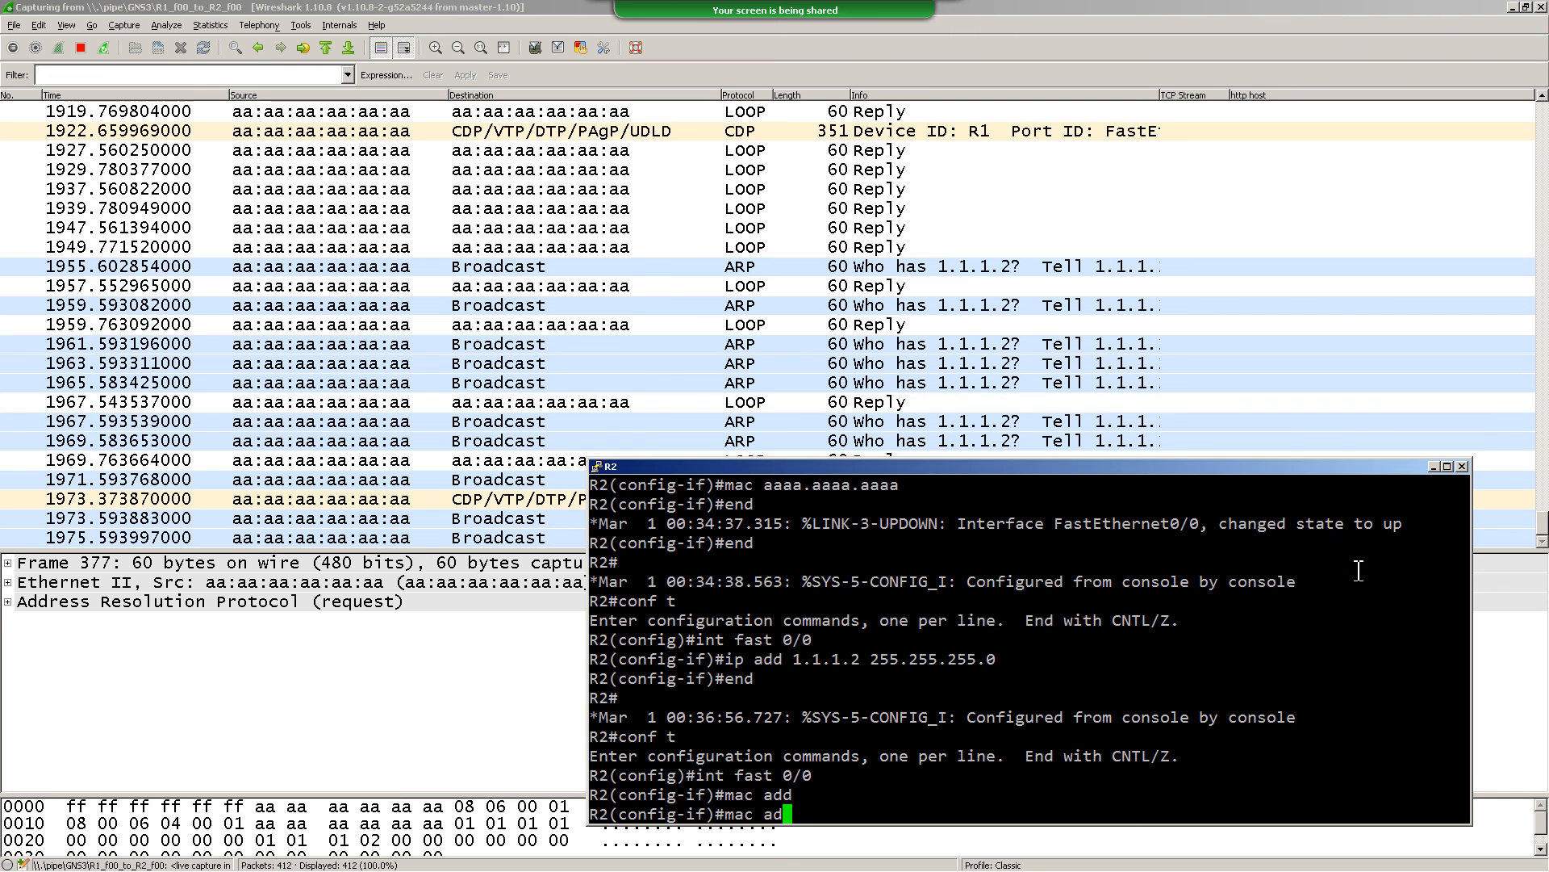
key("BackSpace")
key("BackSpace")
key("BackSpace")
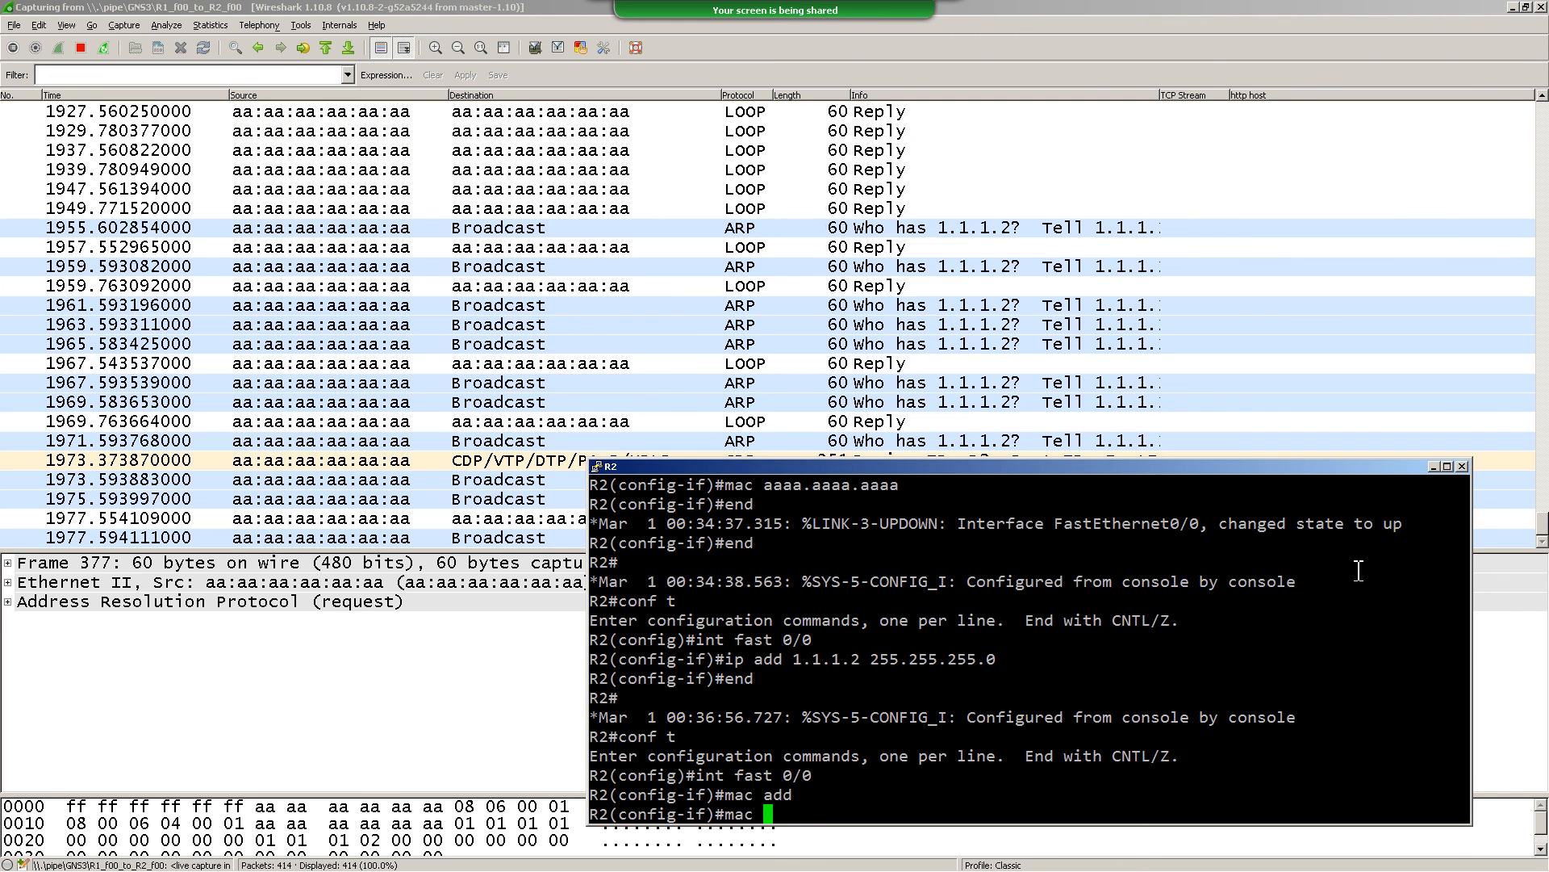
type("b00")
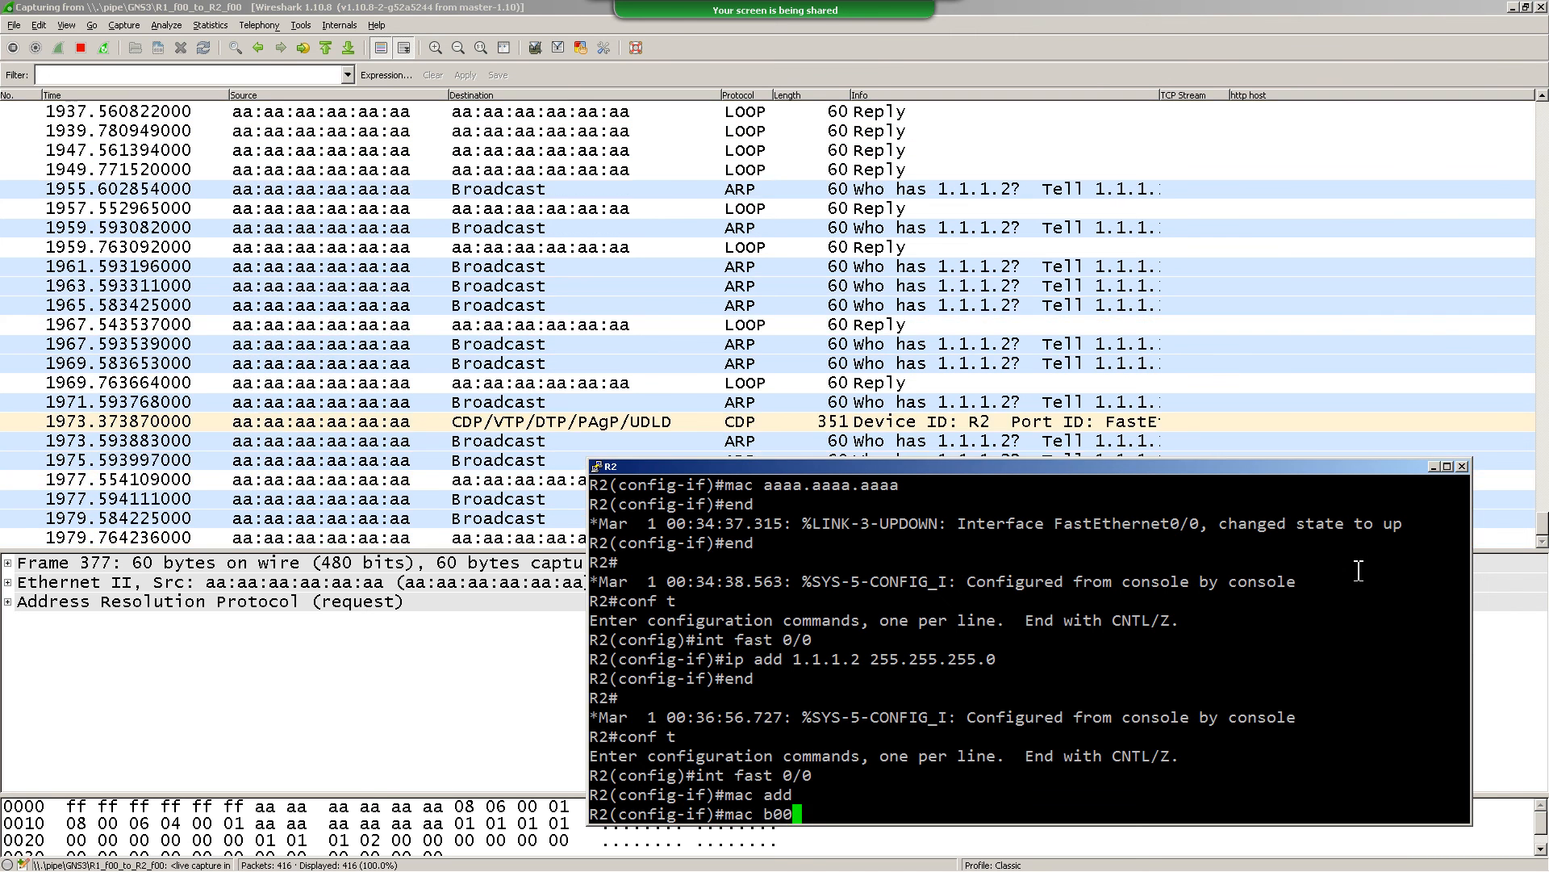
type("0.0000")
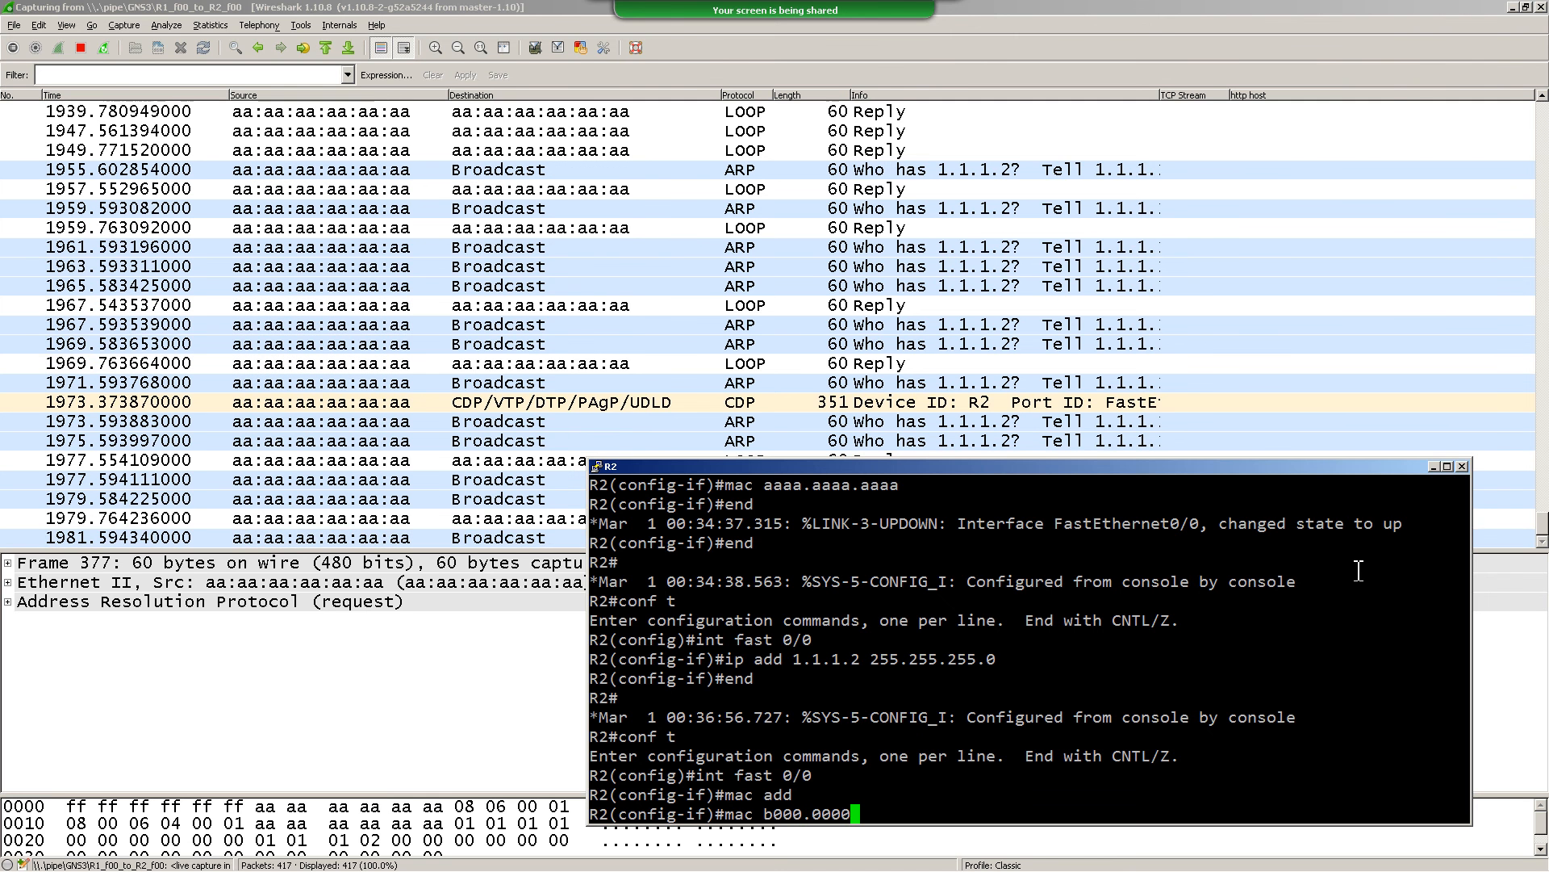
type(".0000")
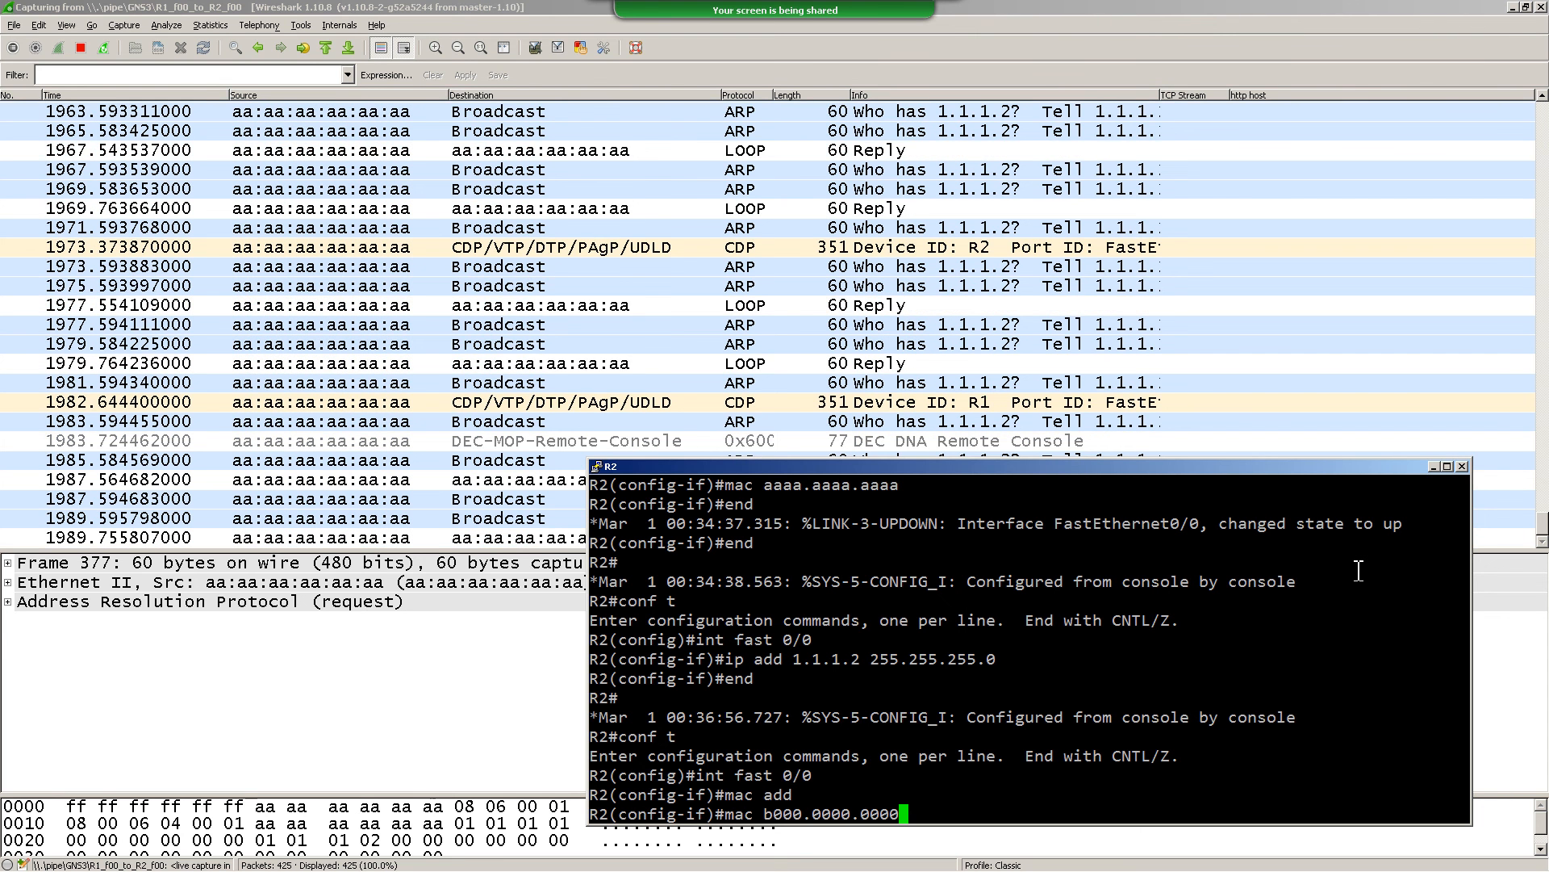
key("Return")
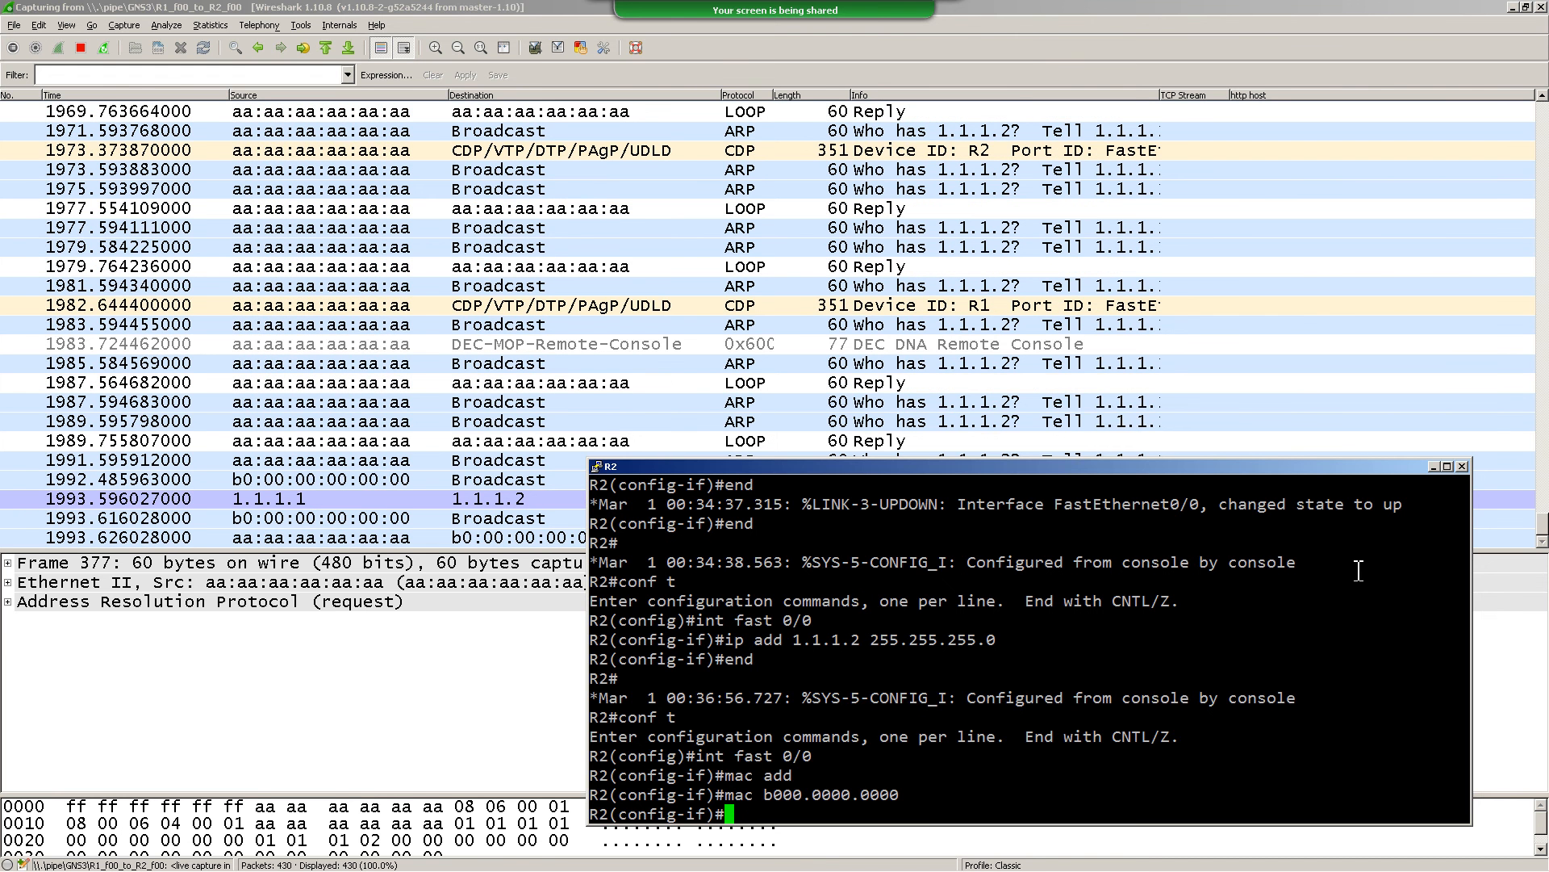
Look through the captured ICMP echo packets in Wireshark and stop the live capture
left_click(1357, 168)
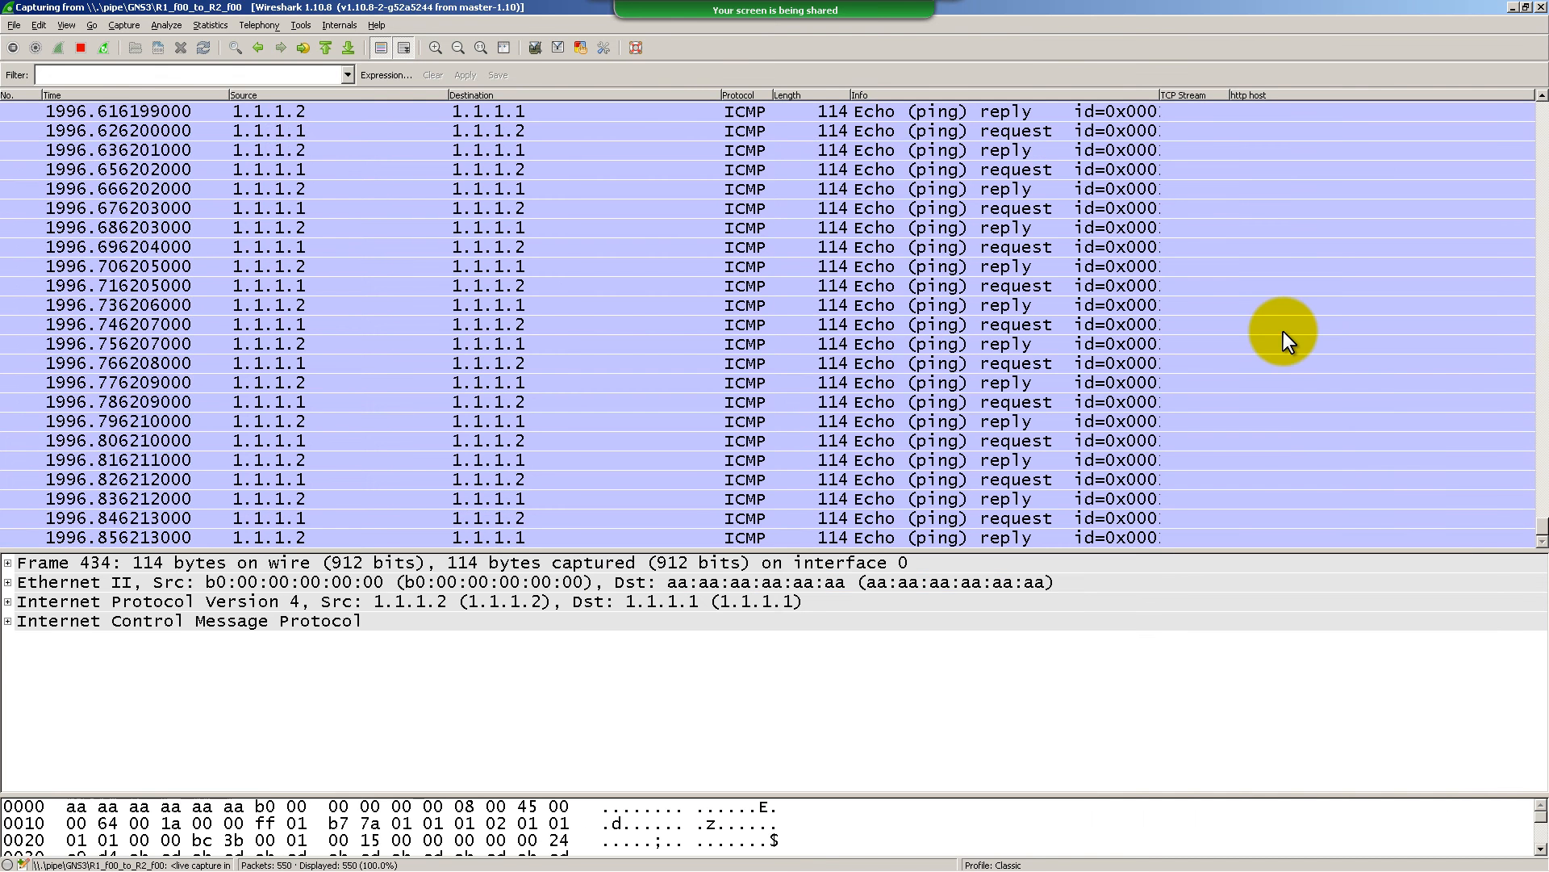
scroll(960, 401, "up", 6)
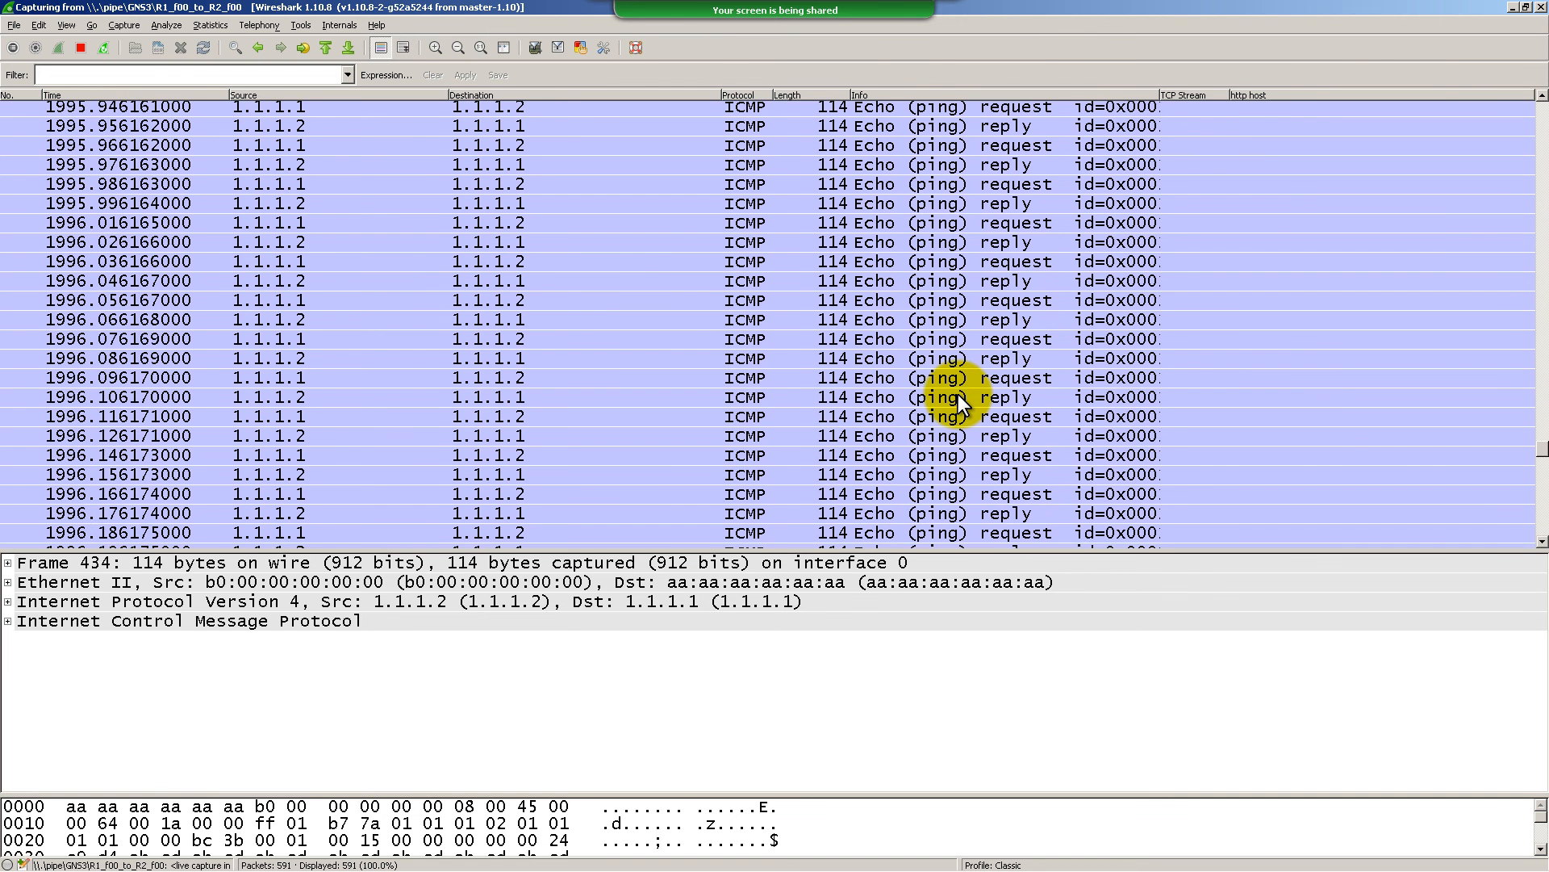
key("alt+Tab")
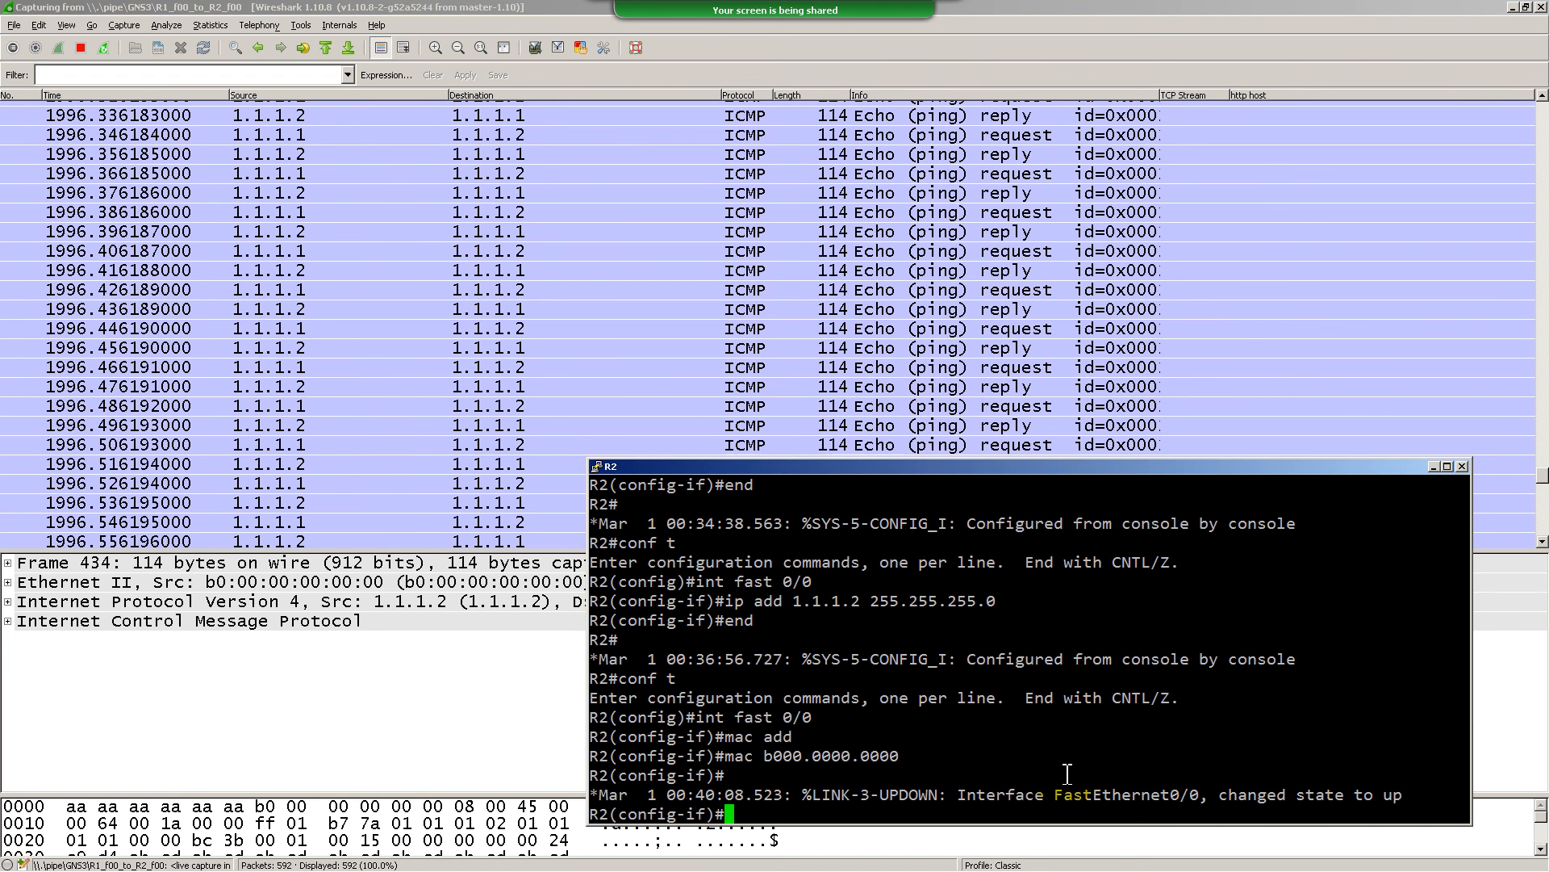
left_click(1236, 356)
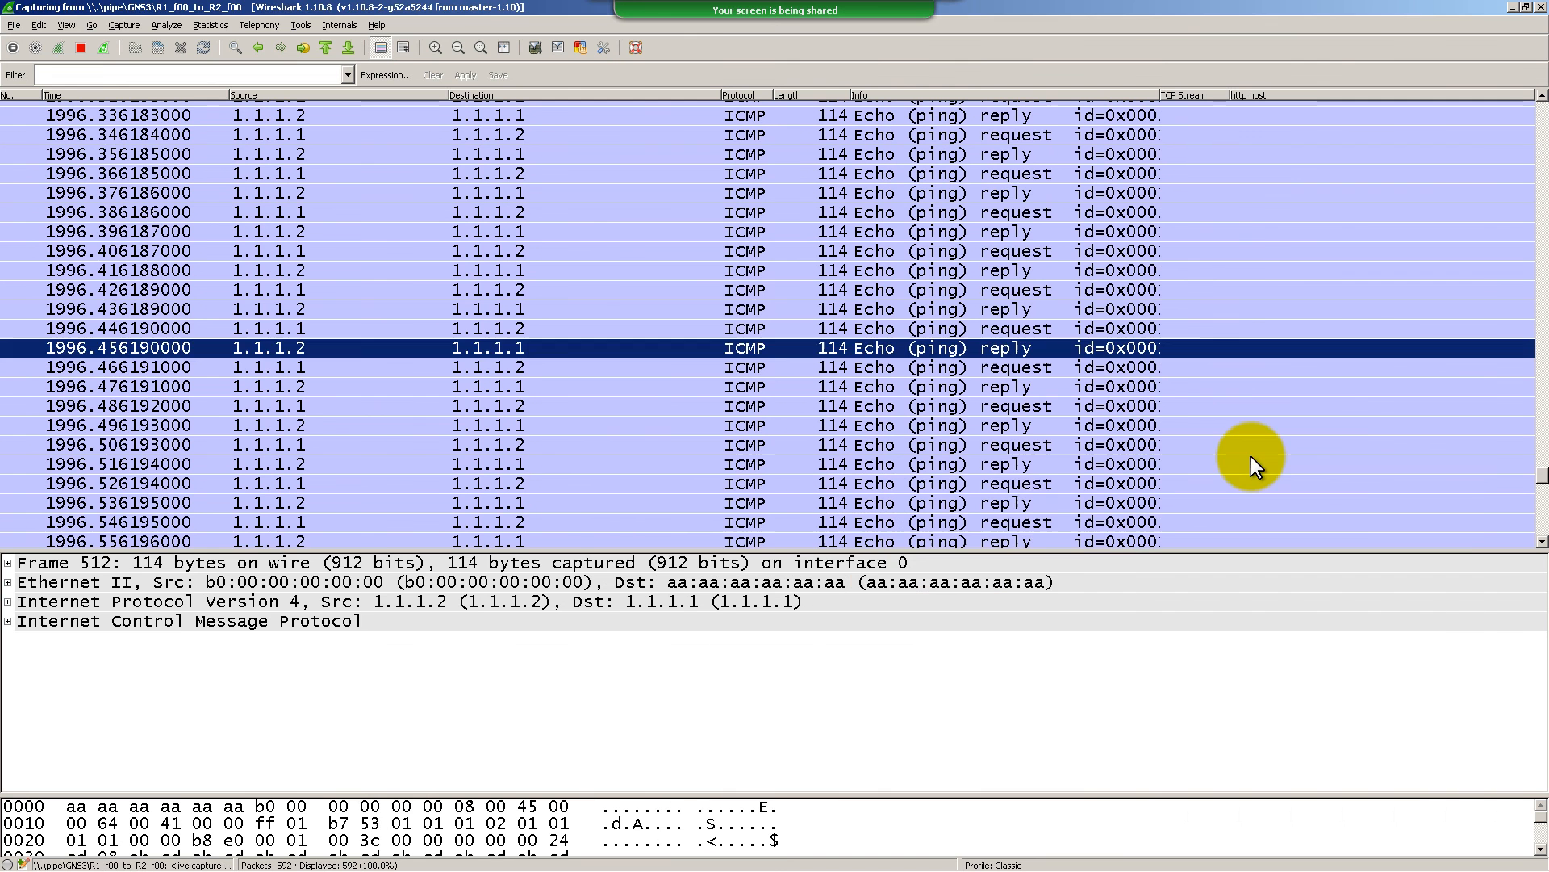
scroll(1251, 457, "up", 9)
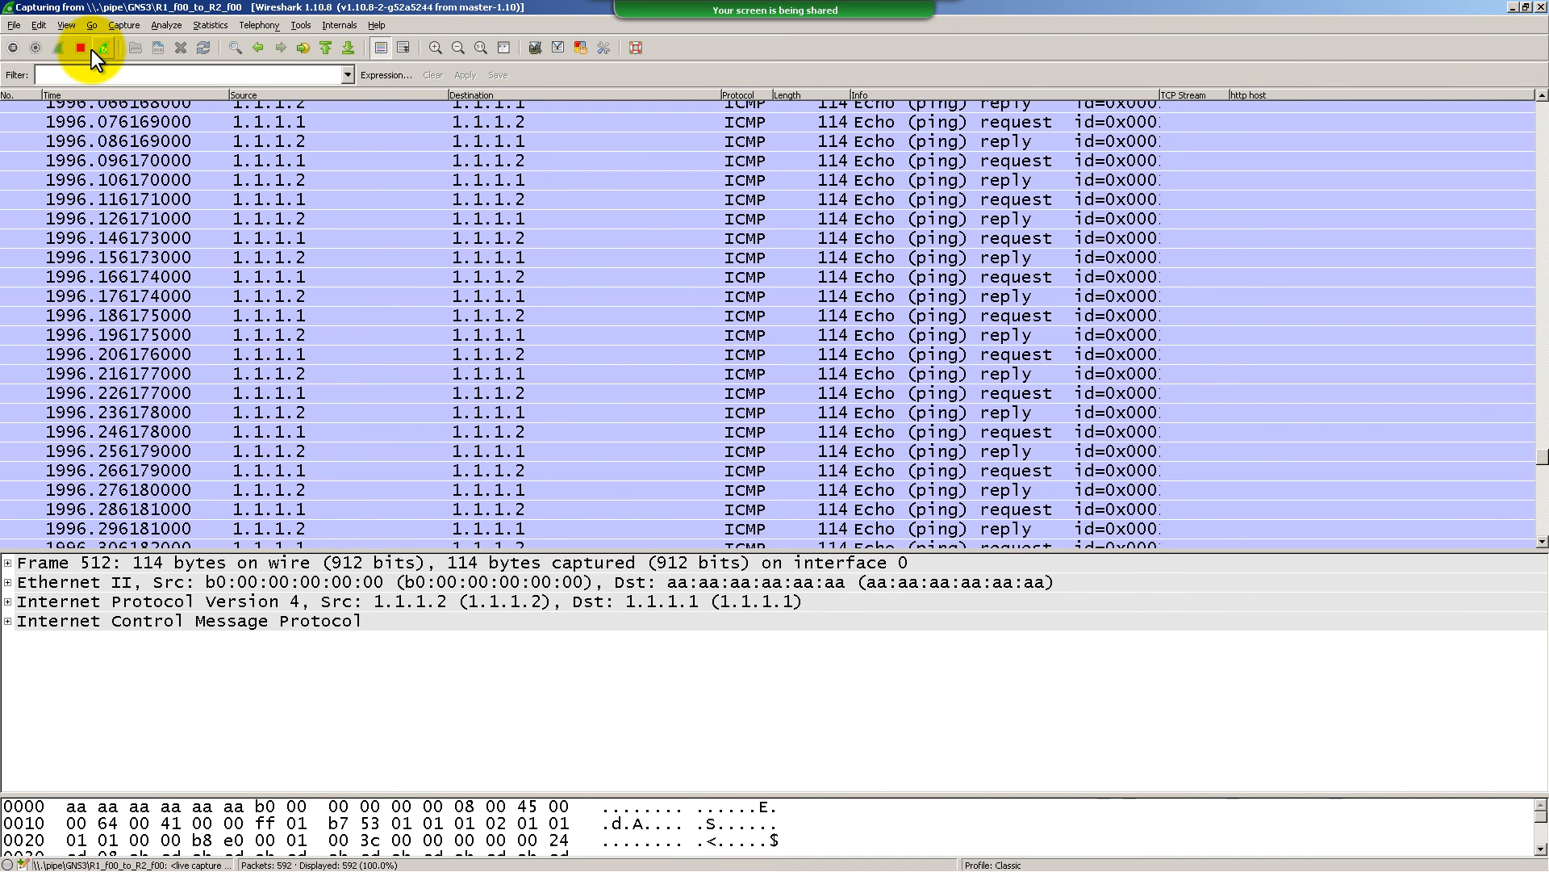
left_click(87, 49)
Find the gratuitous ARP for 1.1.1.2 where the pings begin, and bracket it with the ARP request just before it
scroll(548, 384, "up", 10)
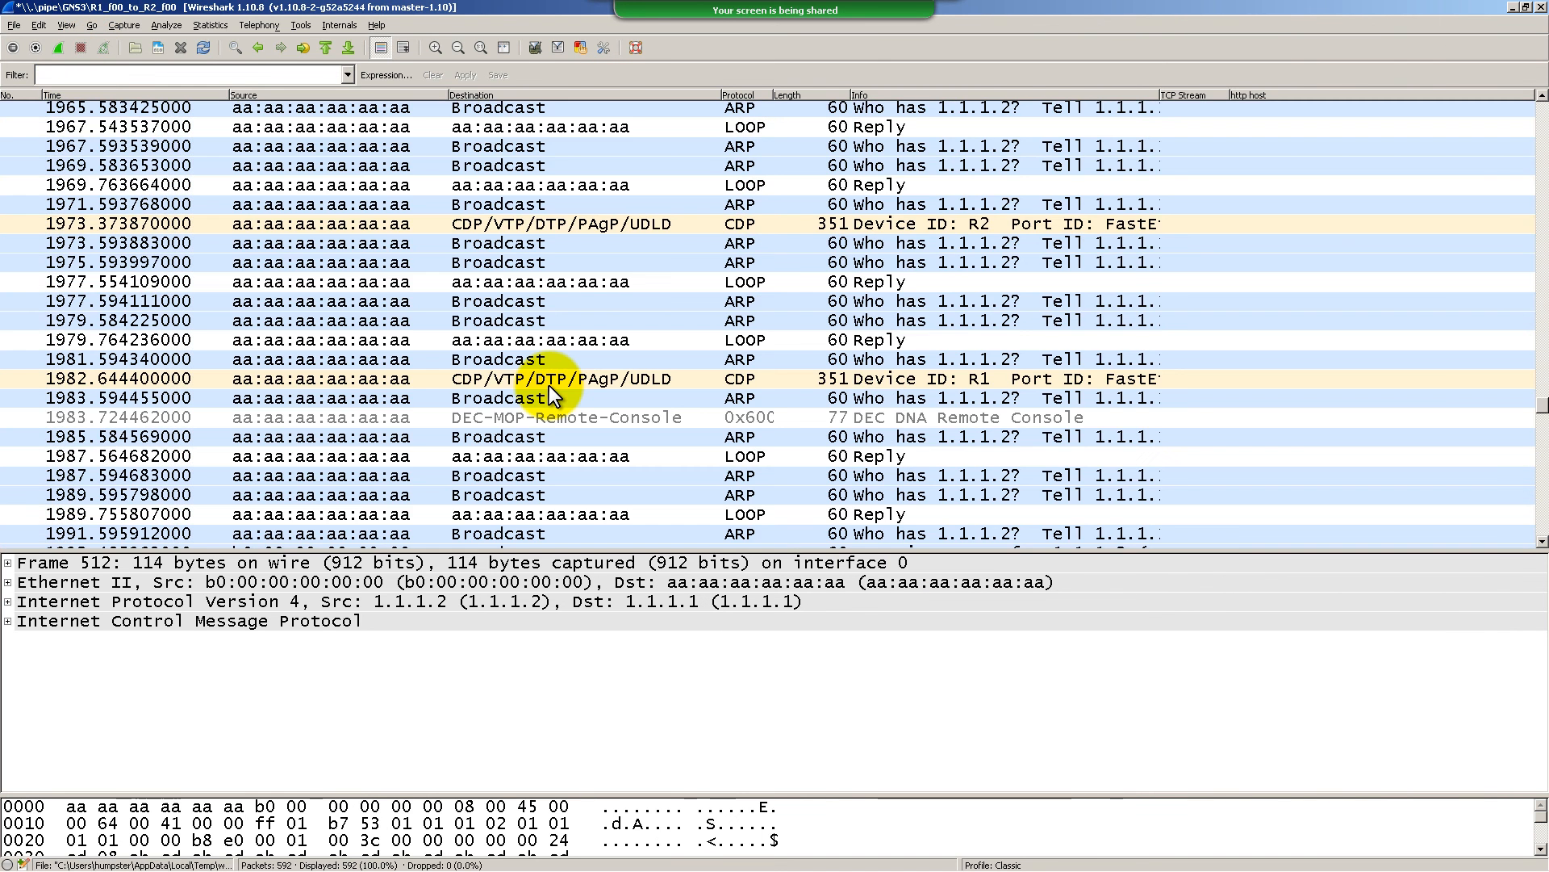
scroll(549, 394, "down", 6)
scroll(548, 386, "up", 2)
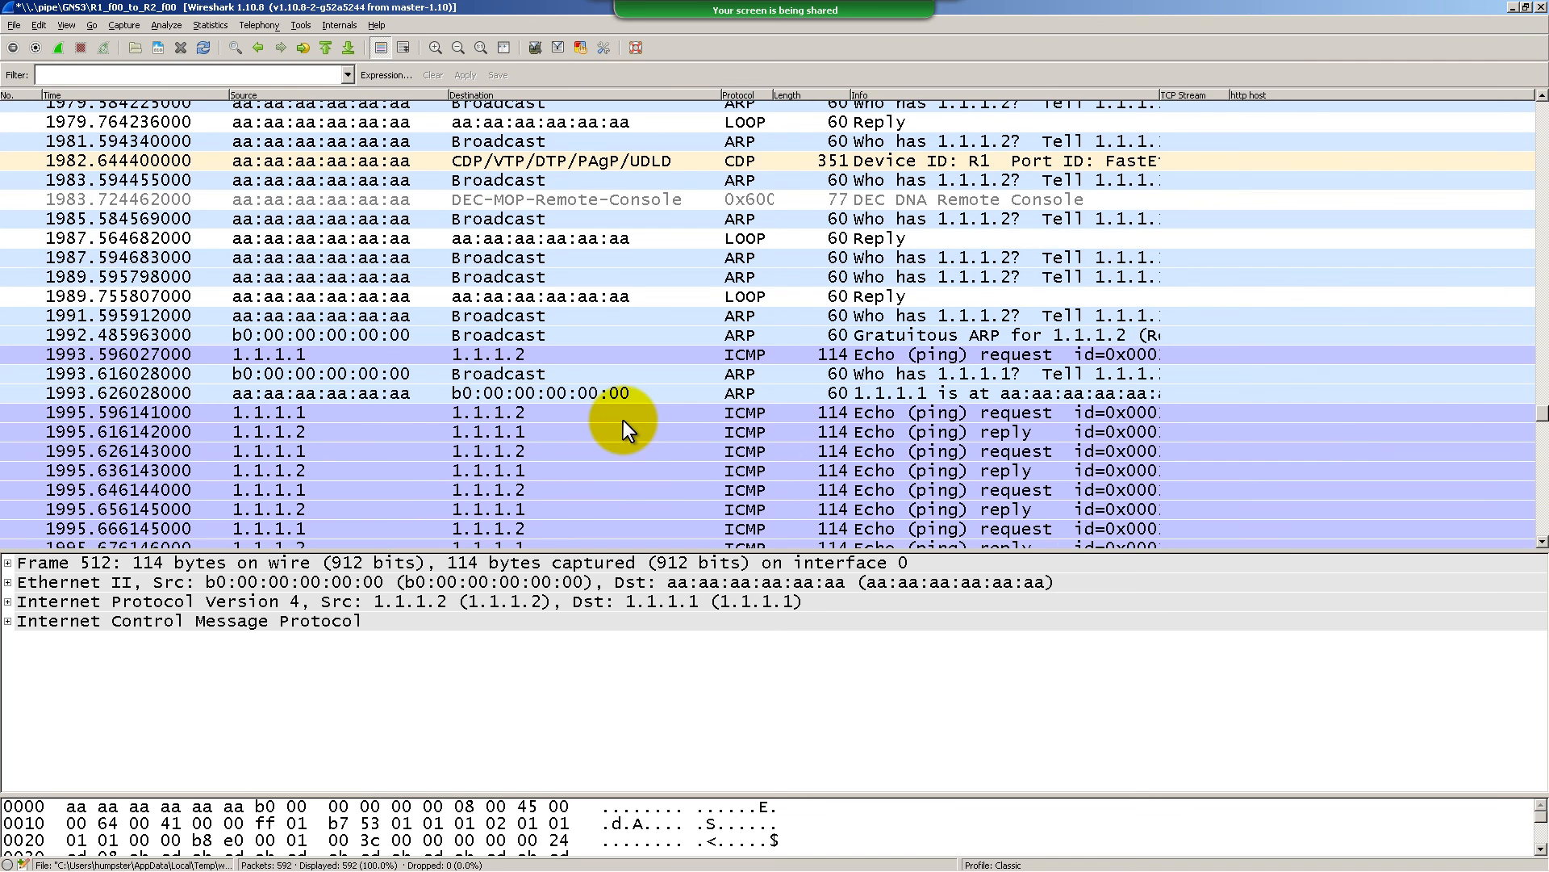
scroll(726, 409, "up", 1)
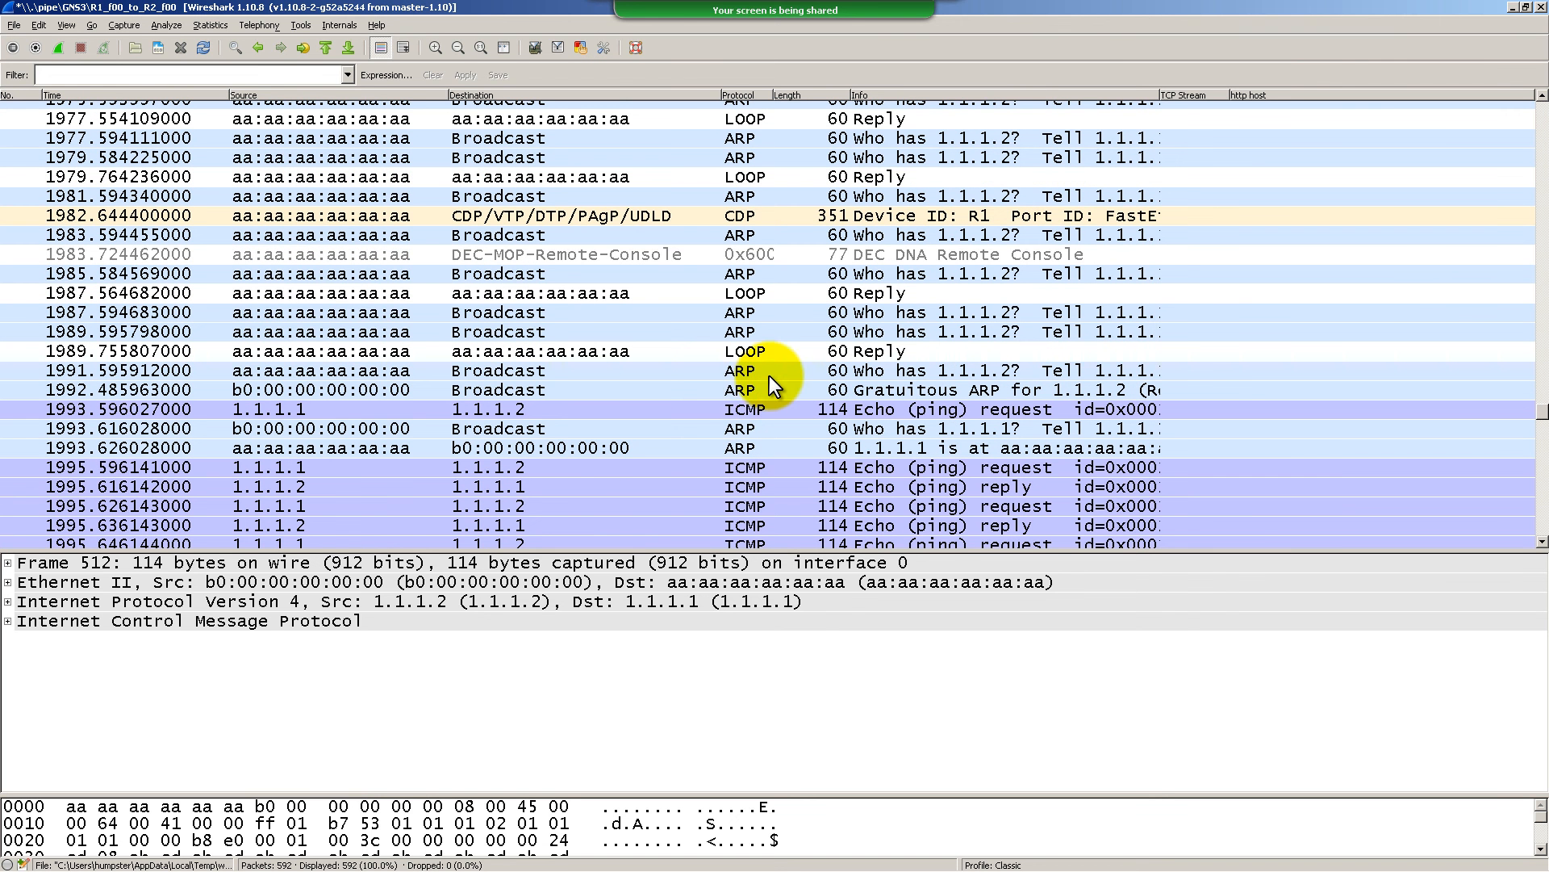
left_click(66, 384)
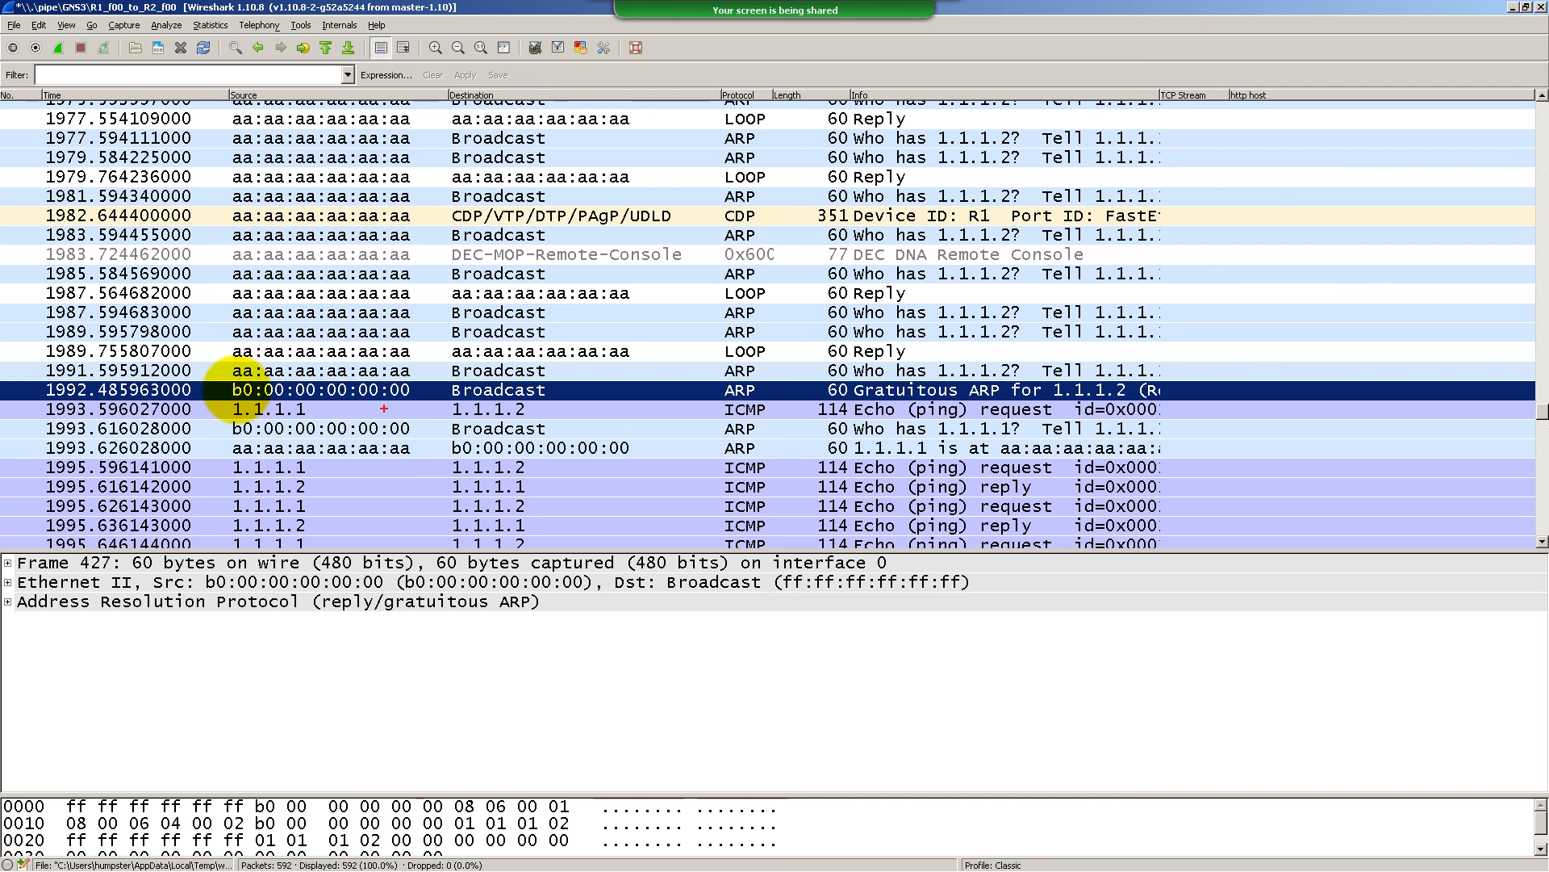
mouse_move(39, 370)
left_mouse_down()
mouse_move(20, 401)
mouse_move(39, 406)
left_mouse_up()
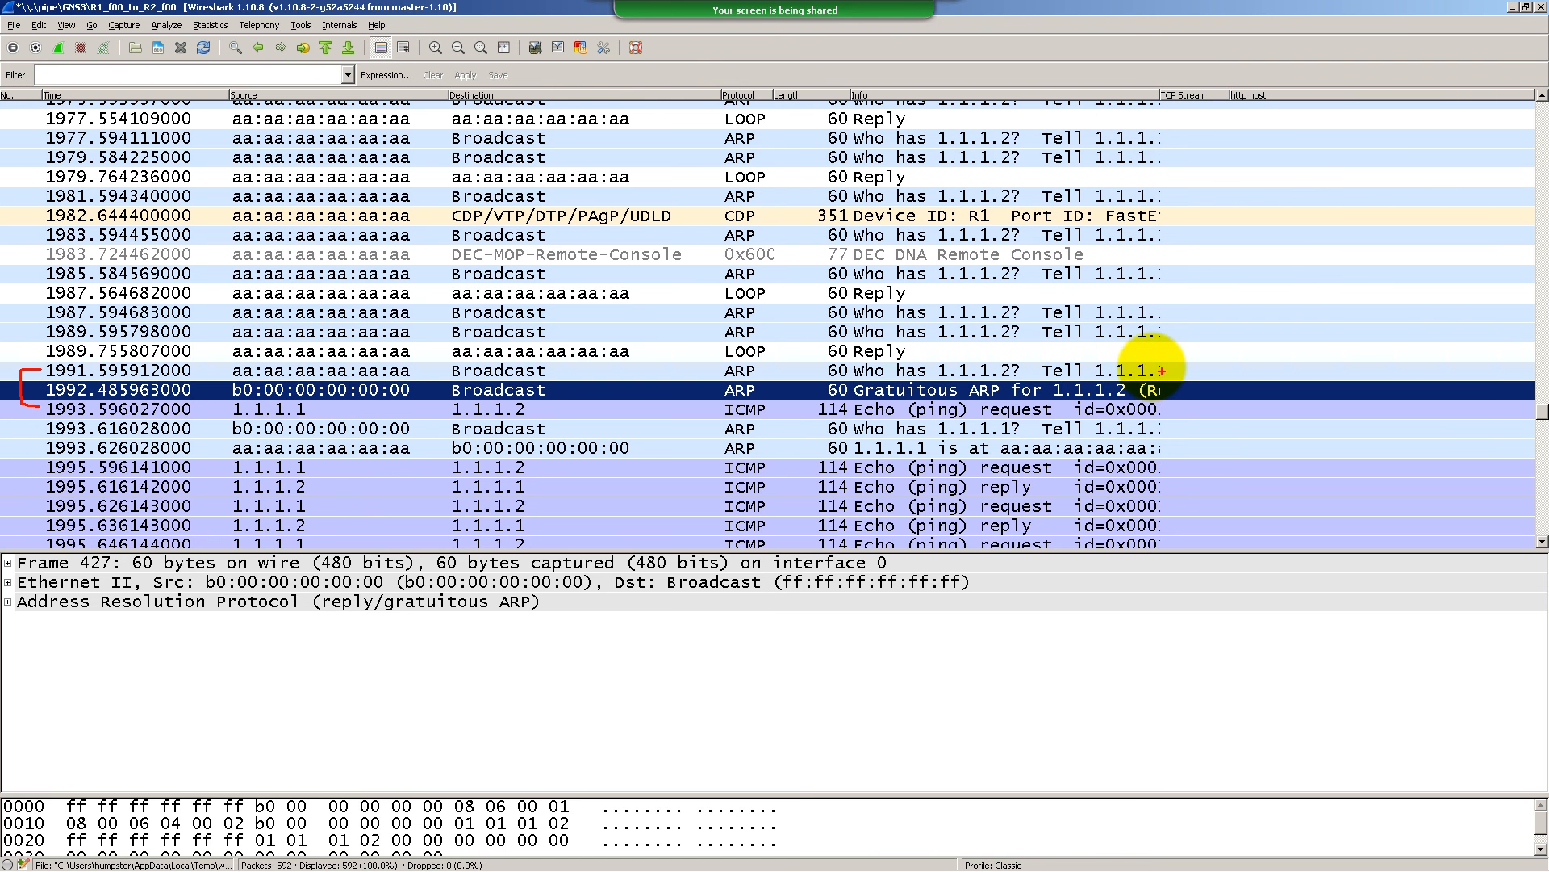
left_click_drag(1163, 371, 1163, 409)
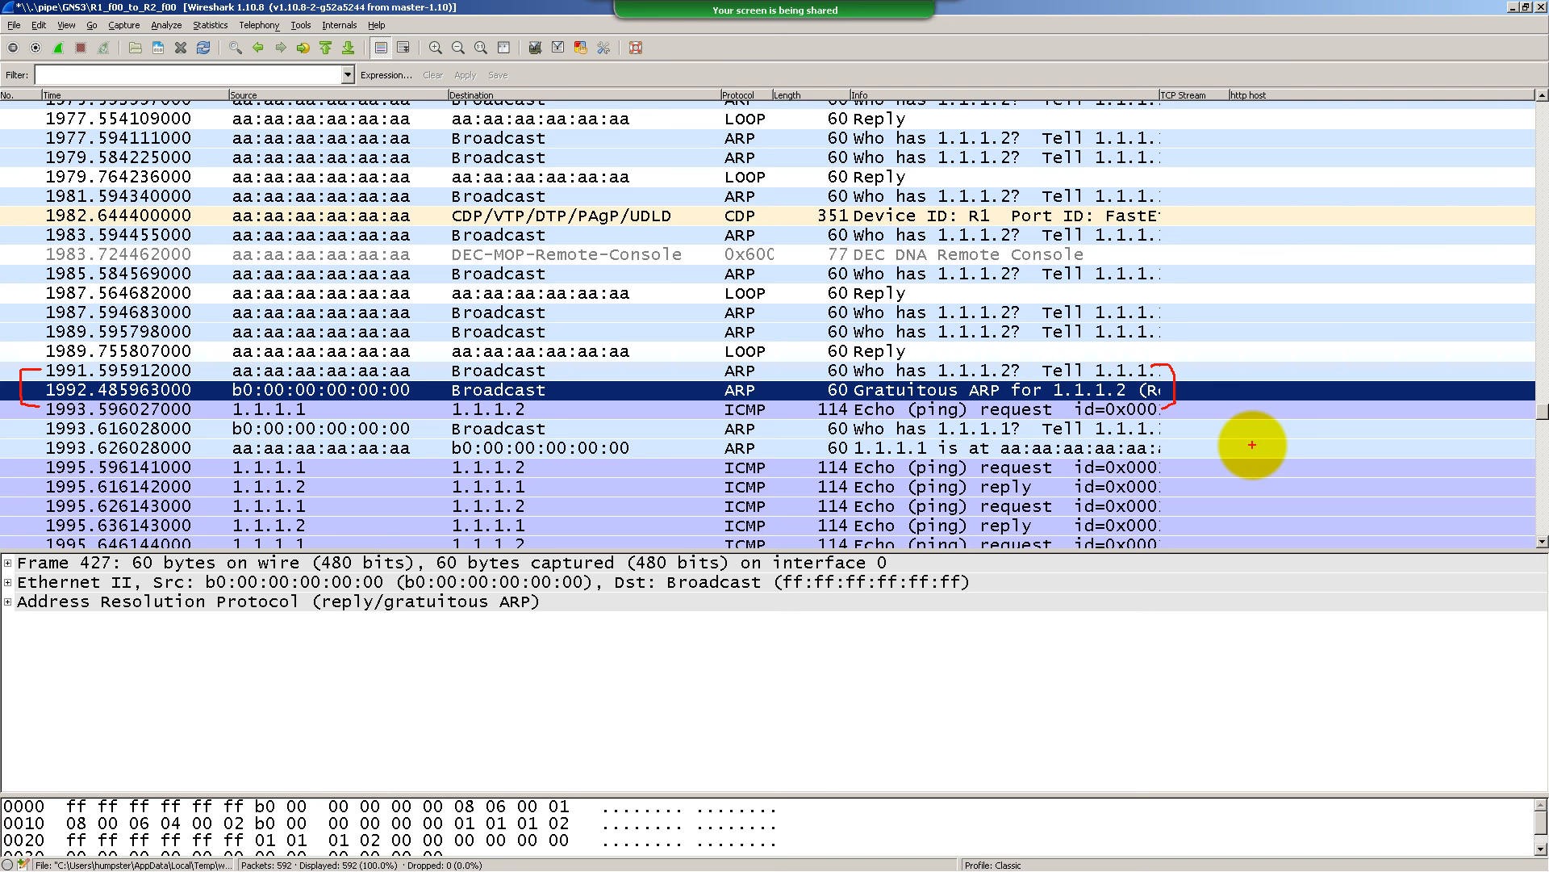
key("Escape")
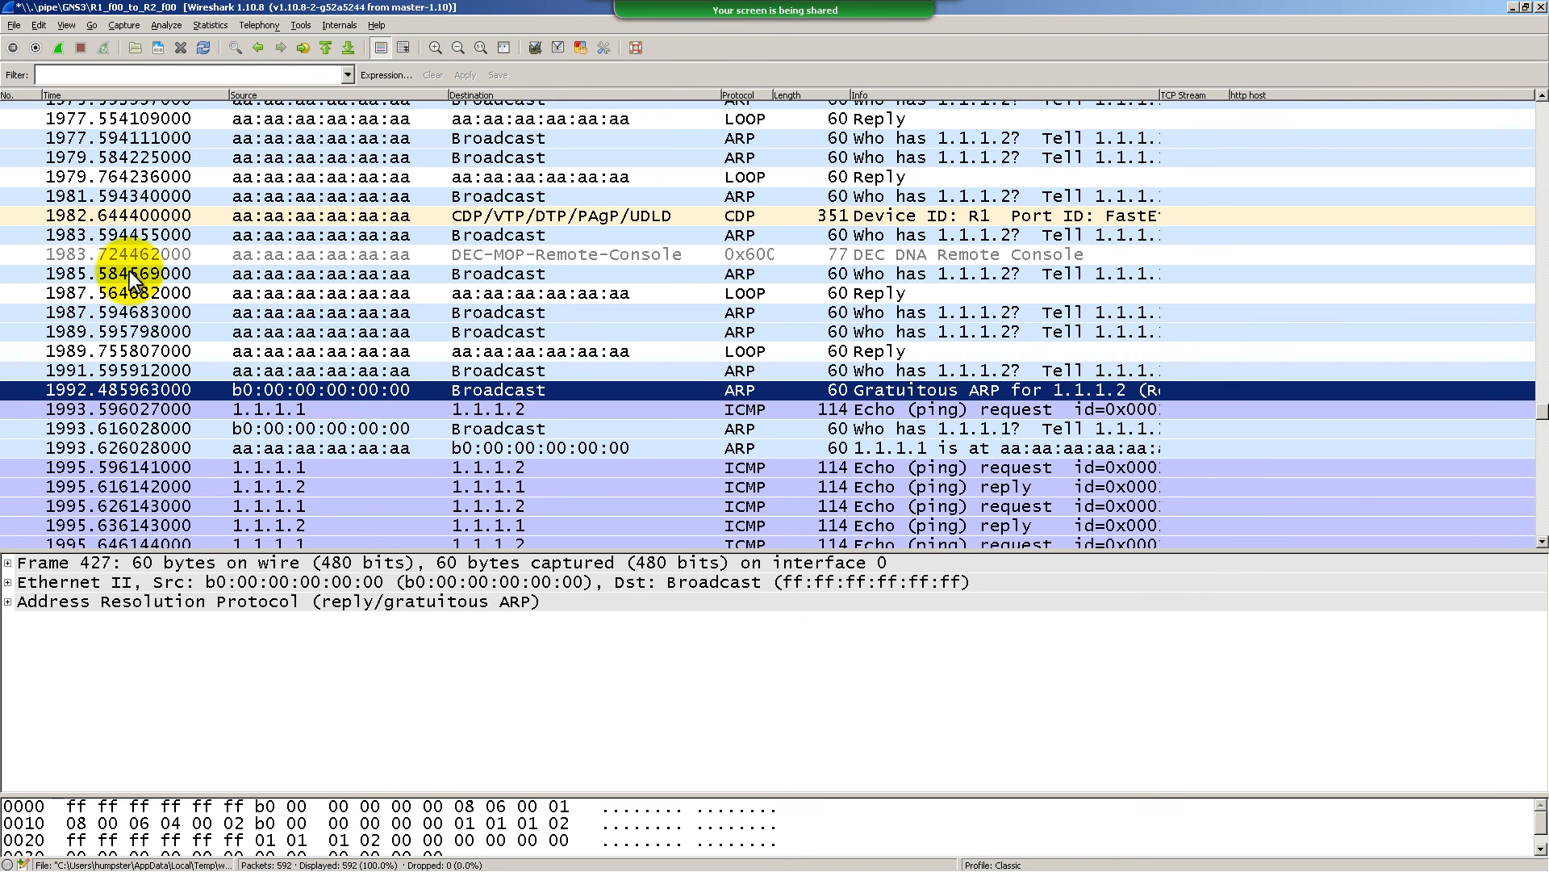
Compare the last ARP request for 1.1.1.2 with the gratuitous ARP, and circle the latter's Ethernet and ARP details
left_click(330, 376)
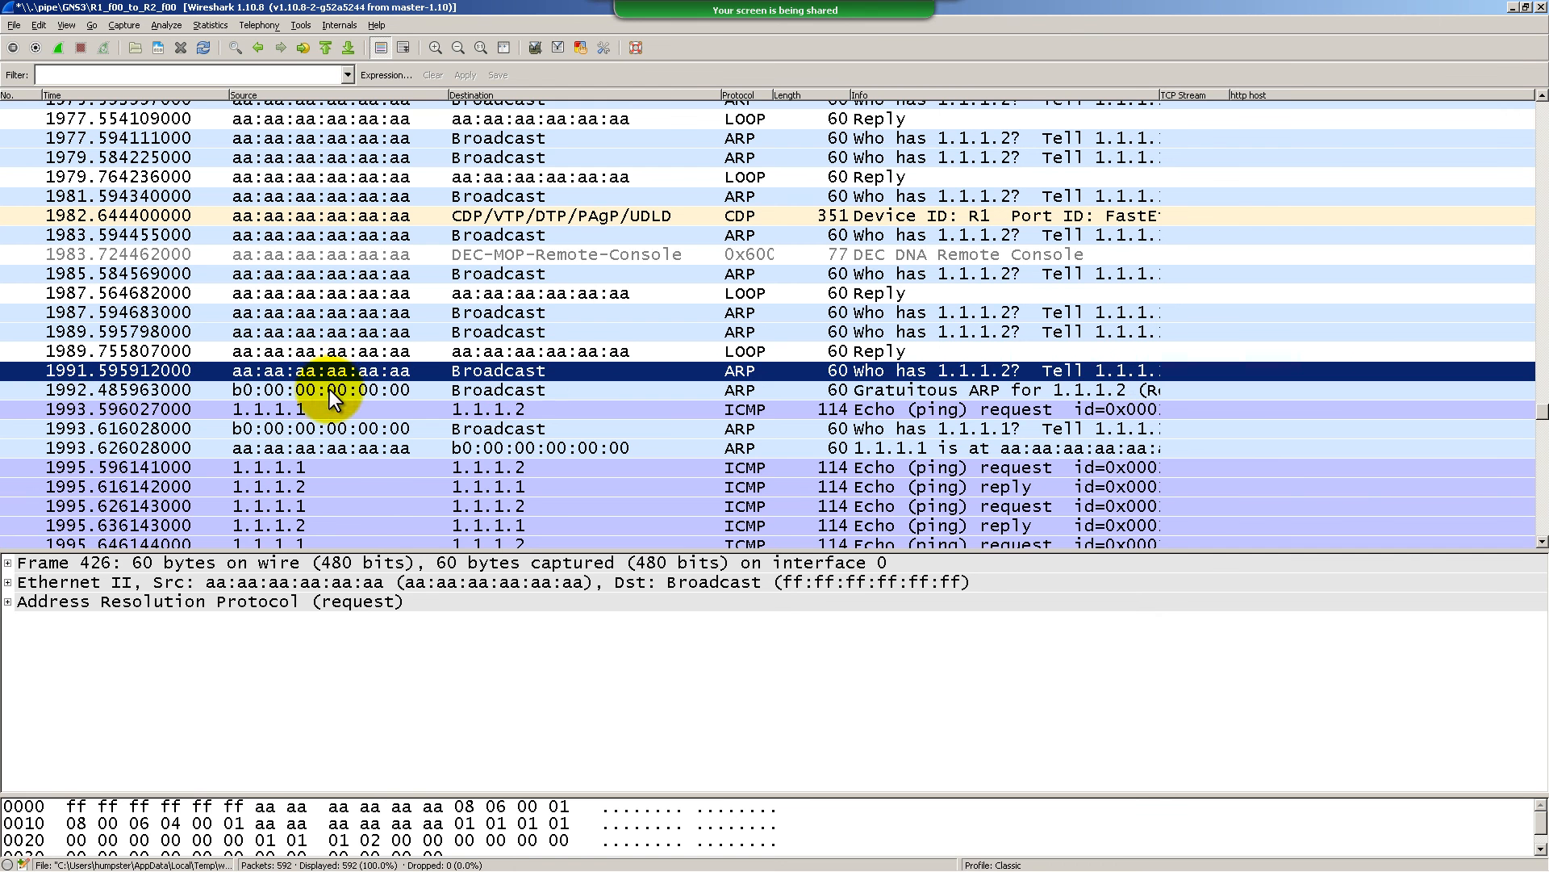
left_click(330, 390)
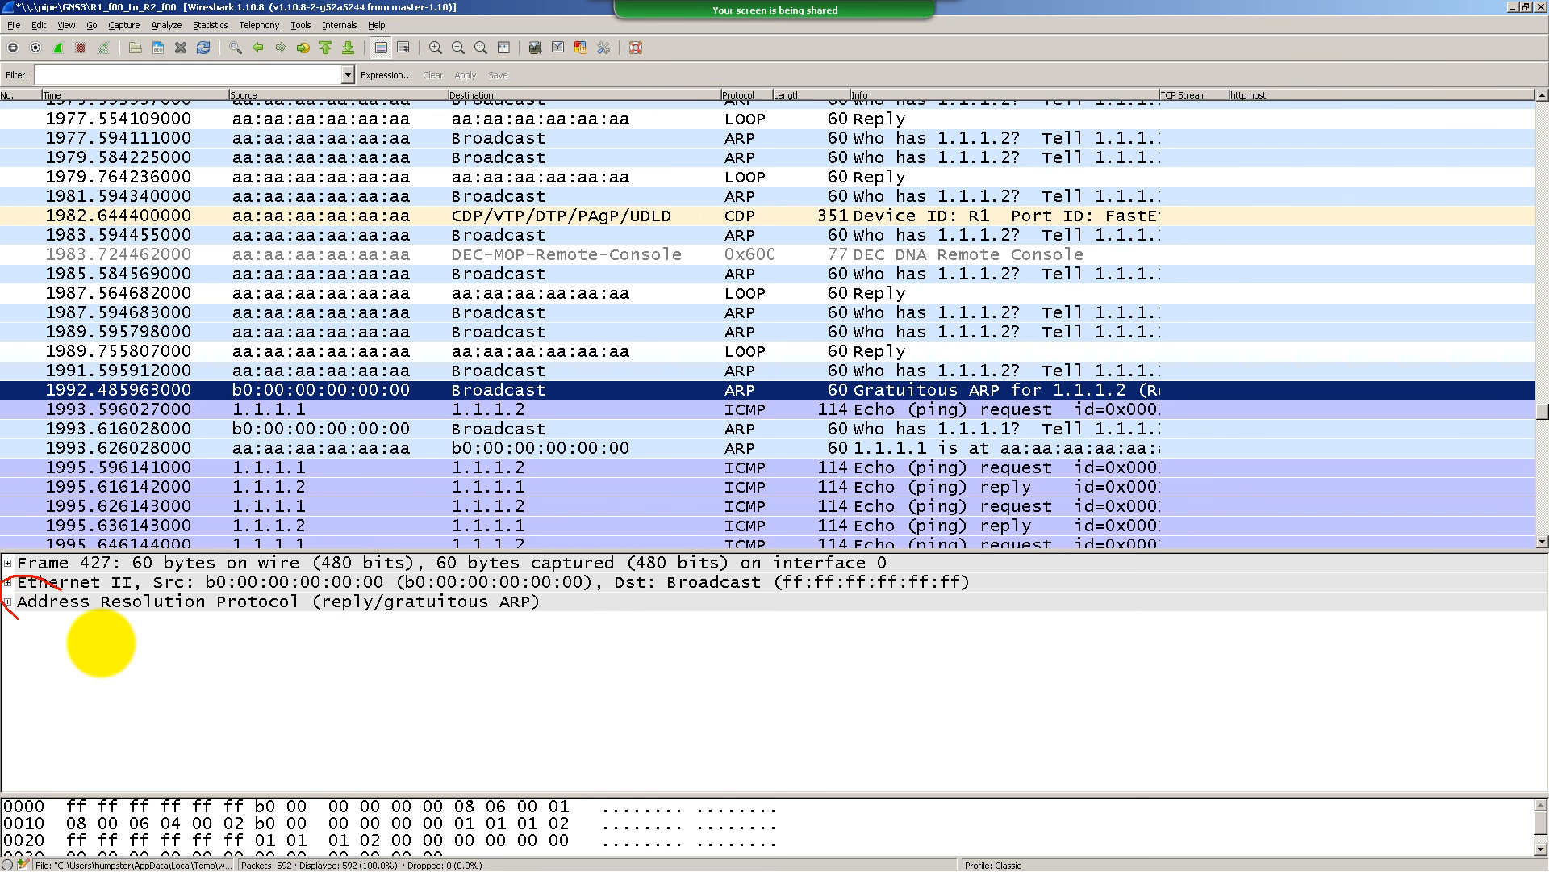
left_click_drag(61, 587, 403, 583)
left_click_drag(278, 572, 137, 579)
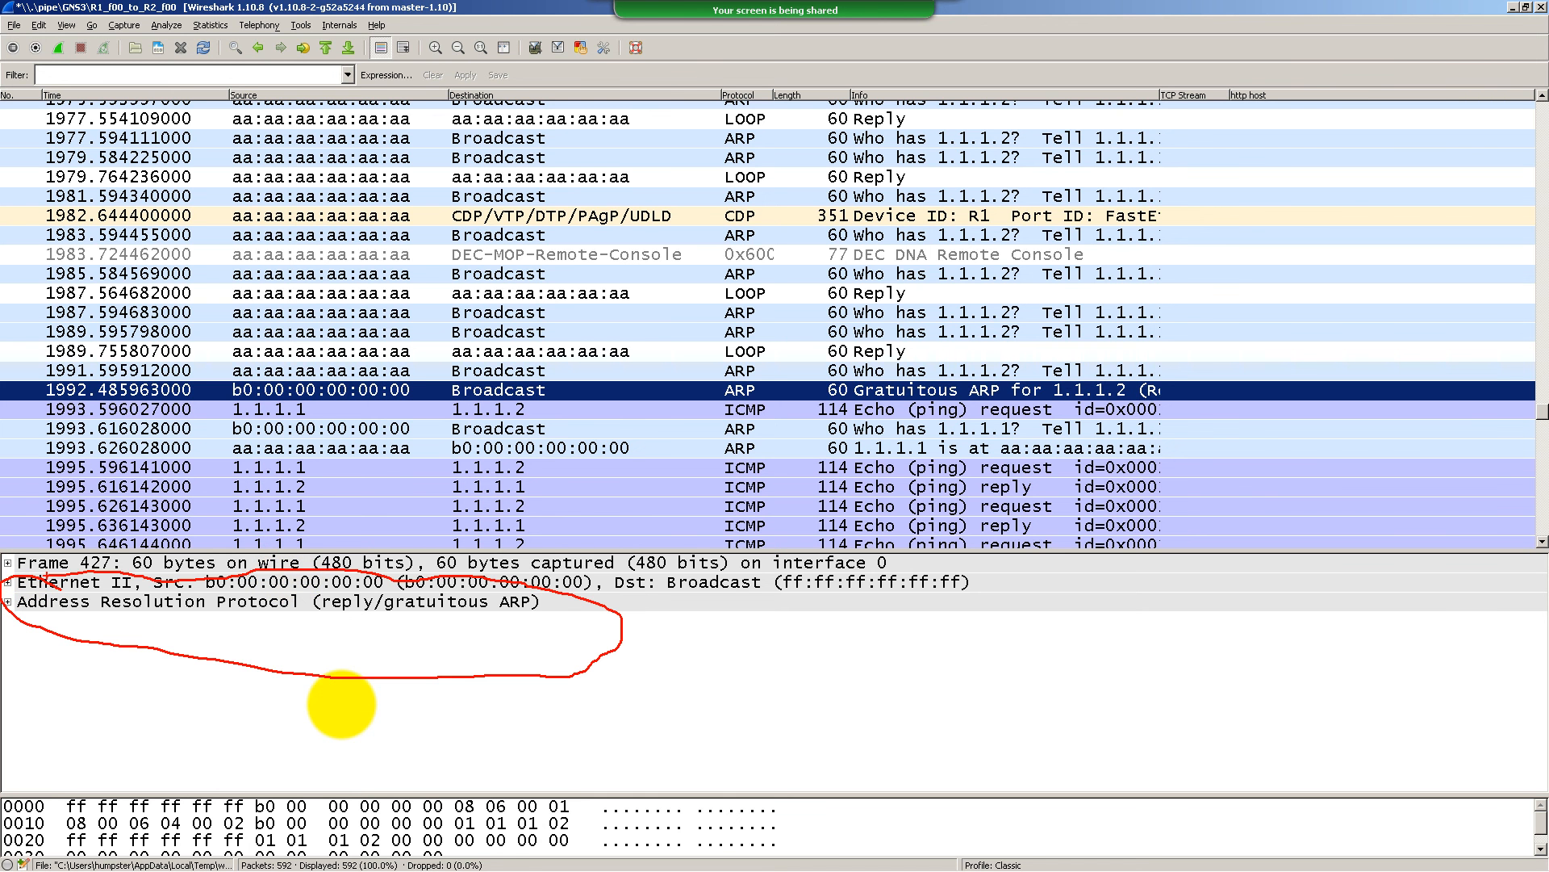
key("Escape")
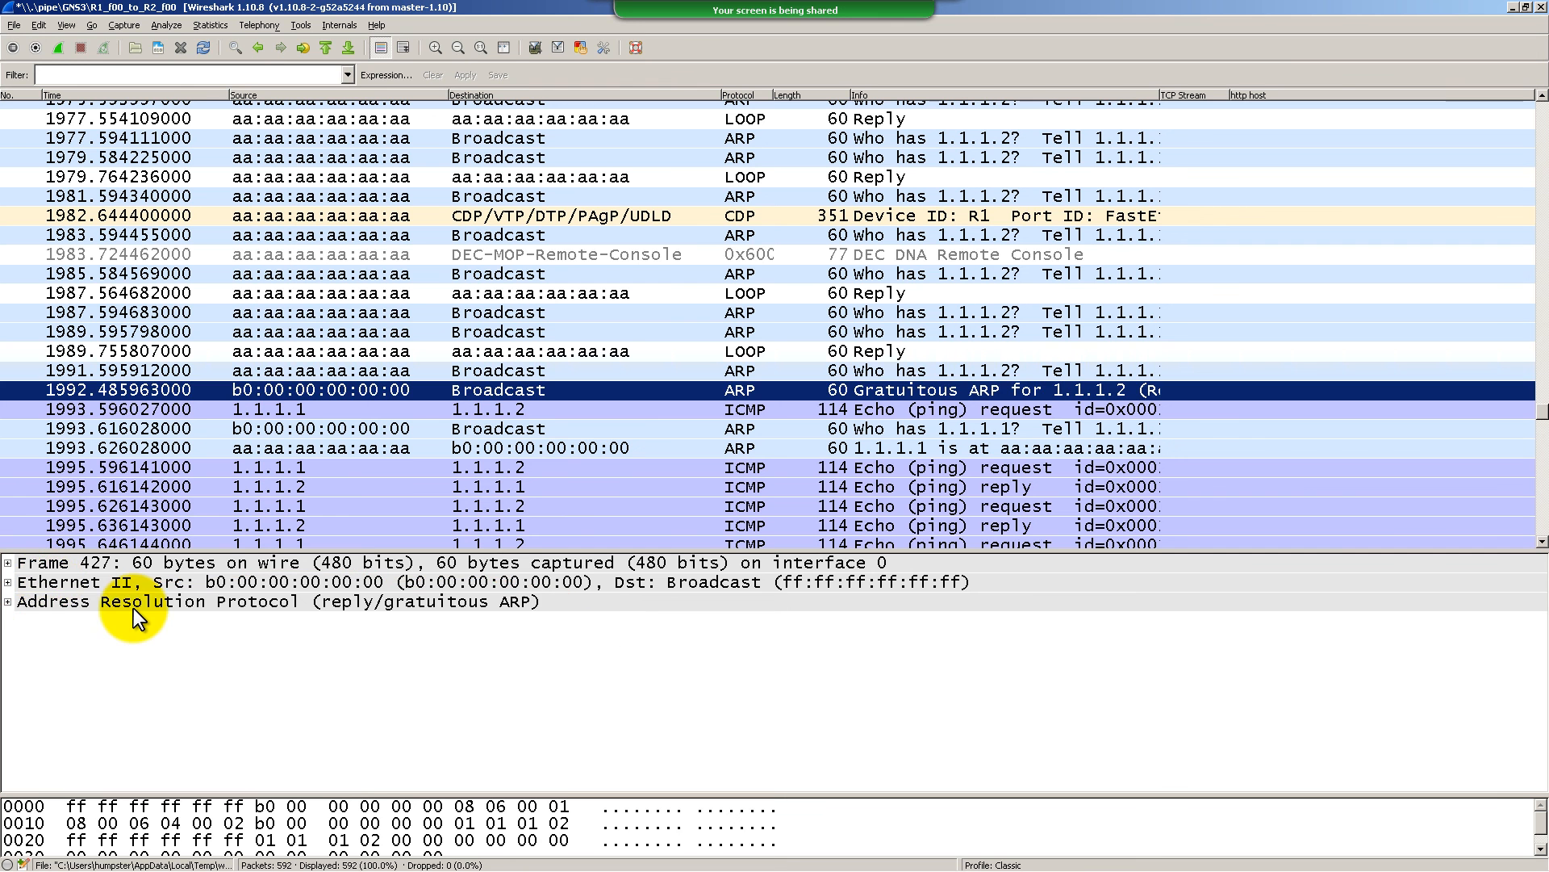
Expand the gratuitous ARP's protocol details, filter the capture on its reply opcode (arp.opcode == 2), and inspect the other ARP reply
double_click(133, 607)
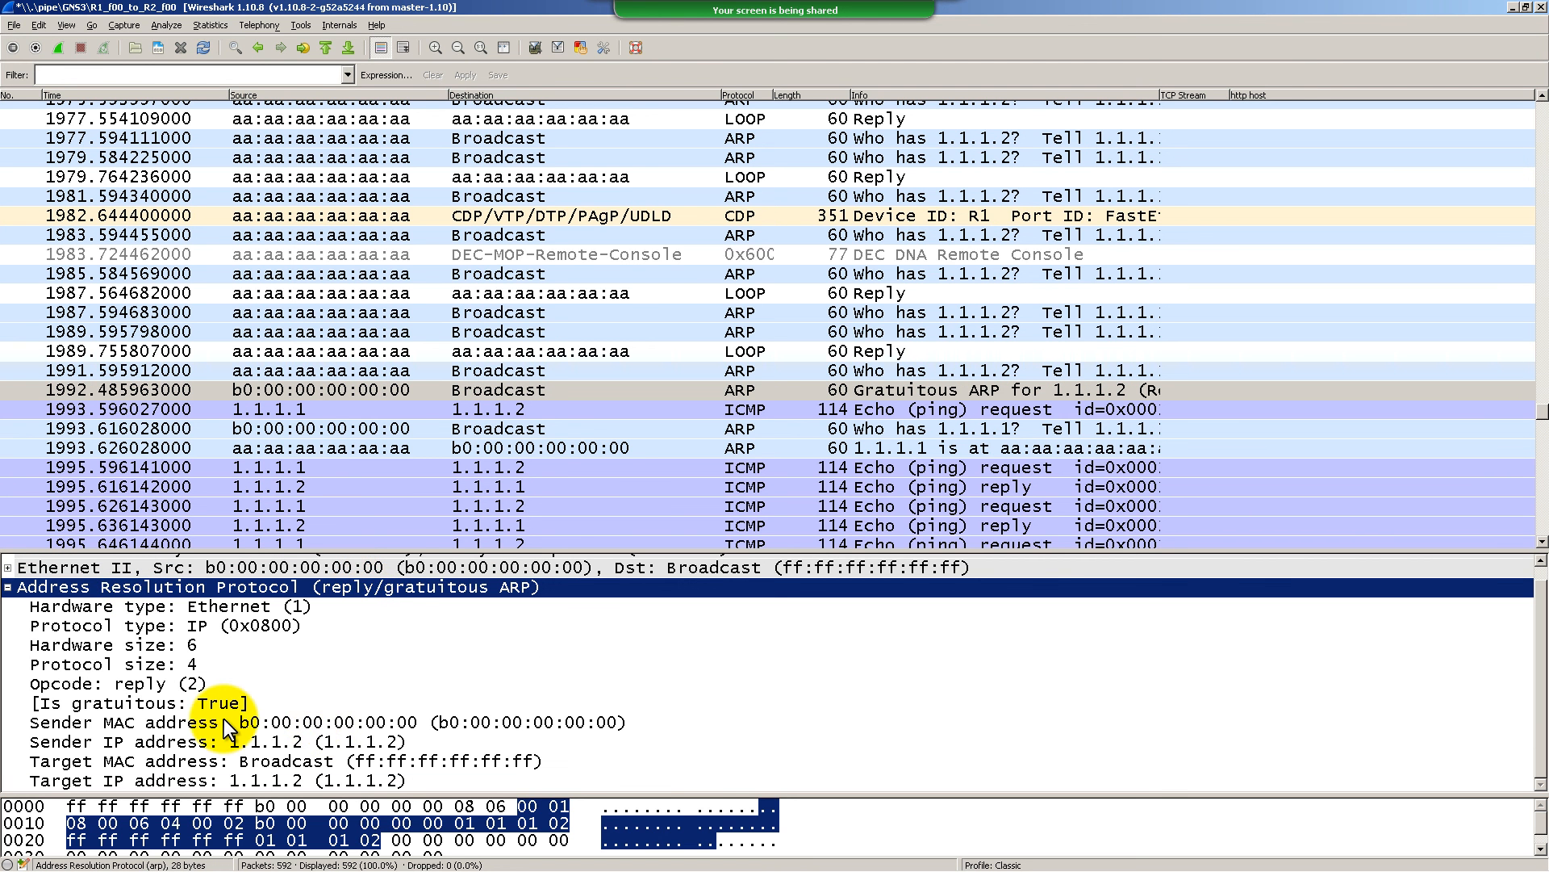
left_click(265, 683)
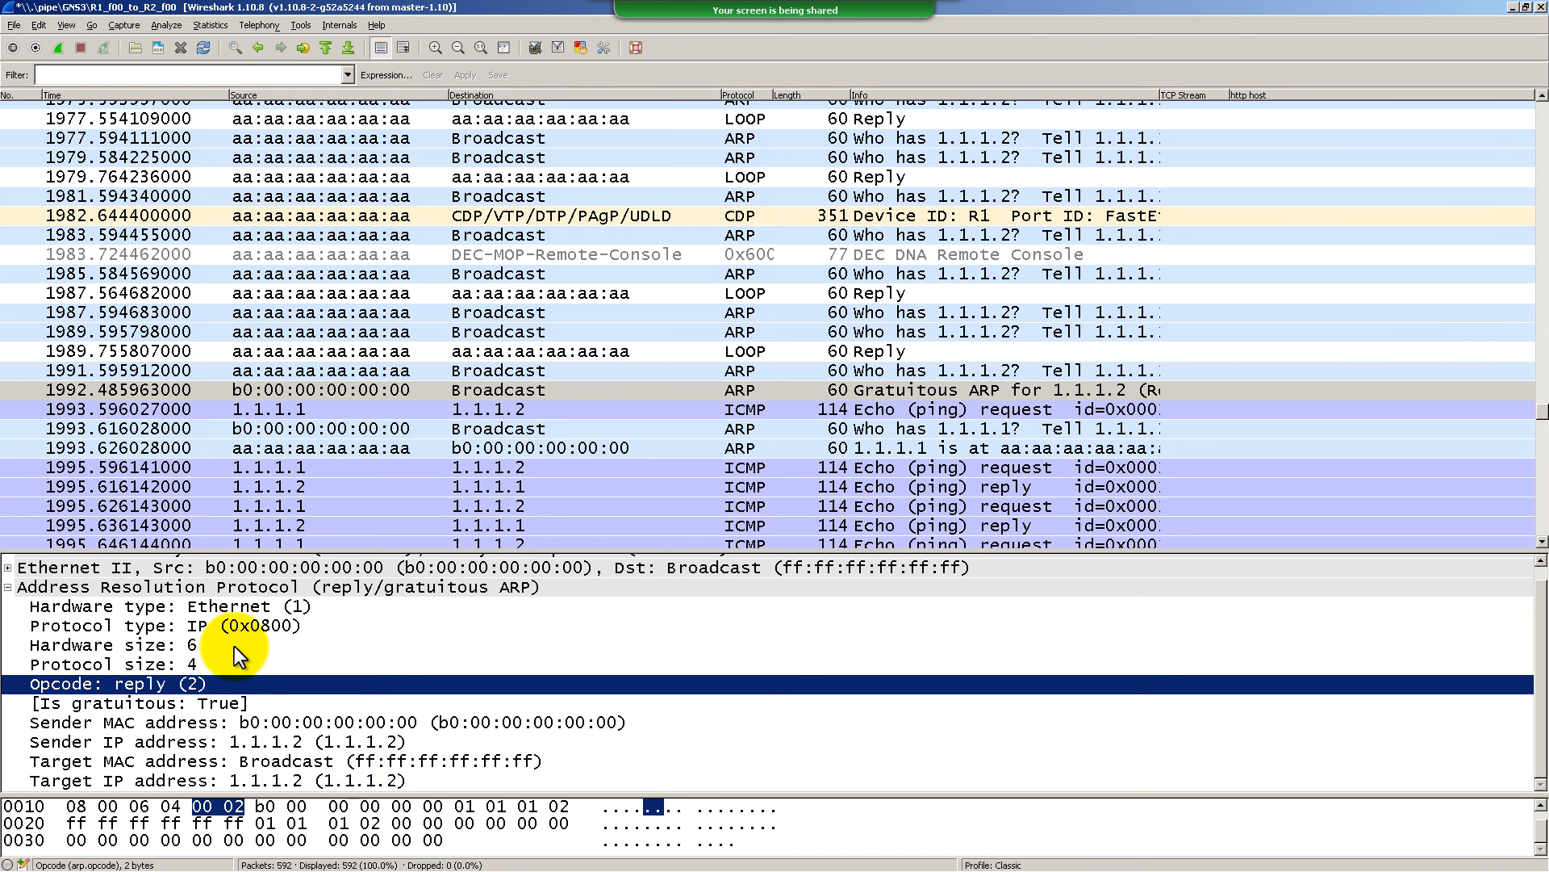
right_click(147, 680)
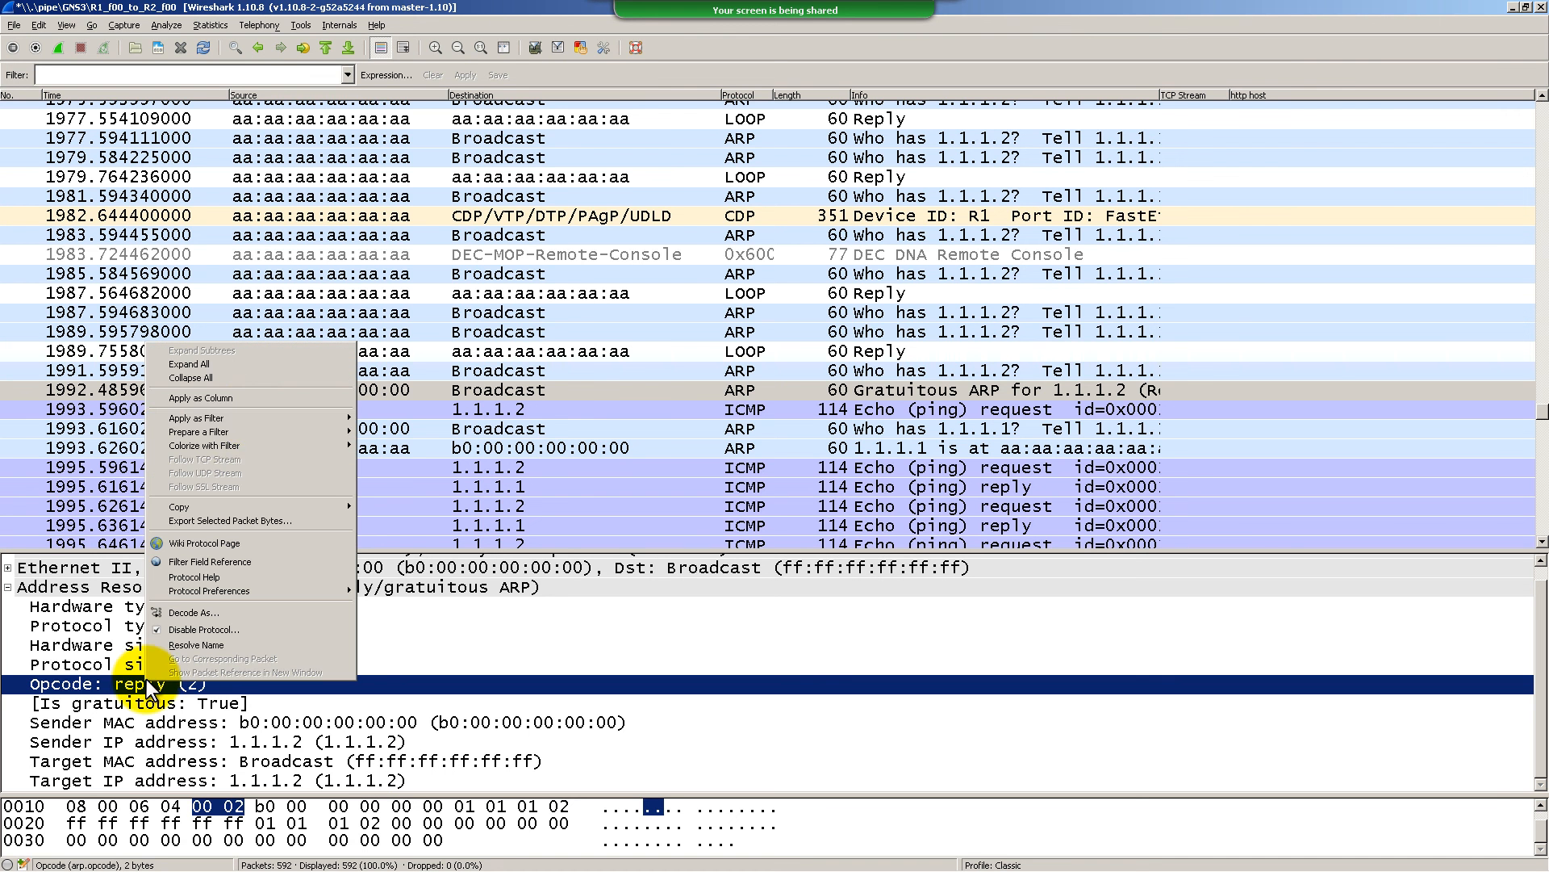
mouse_move(251, 417)
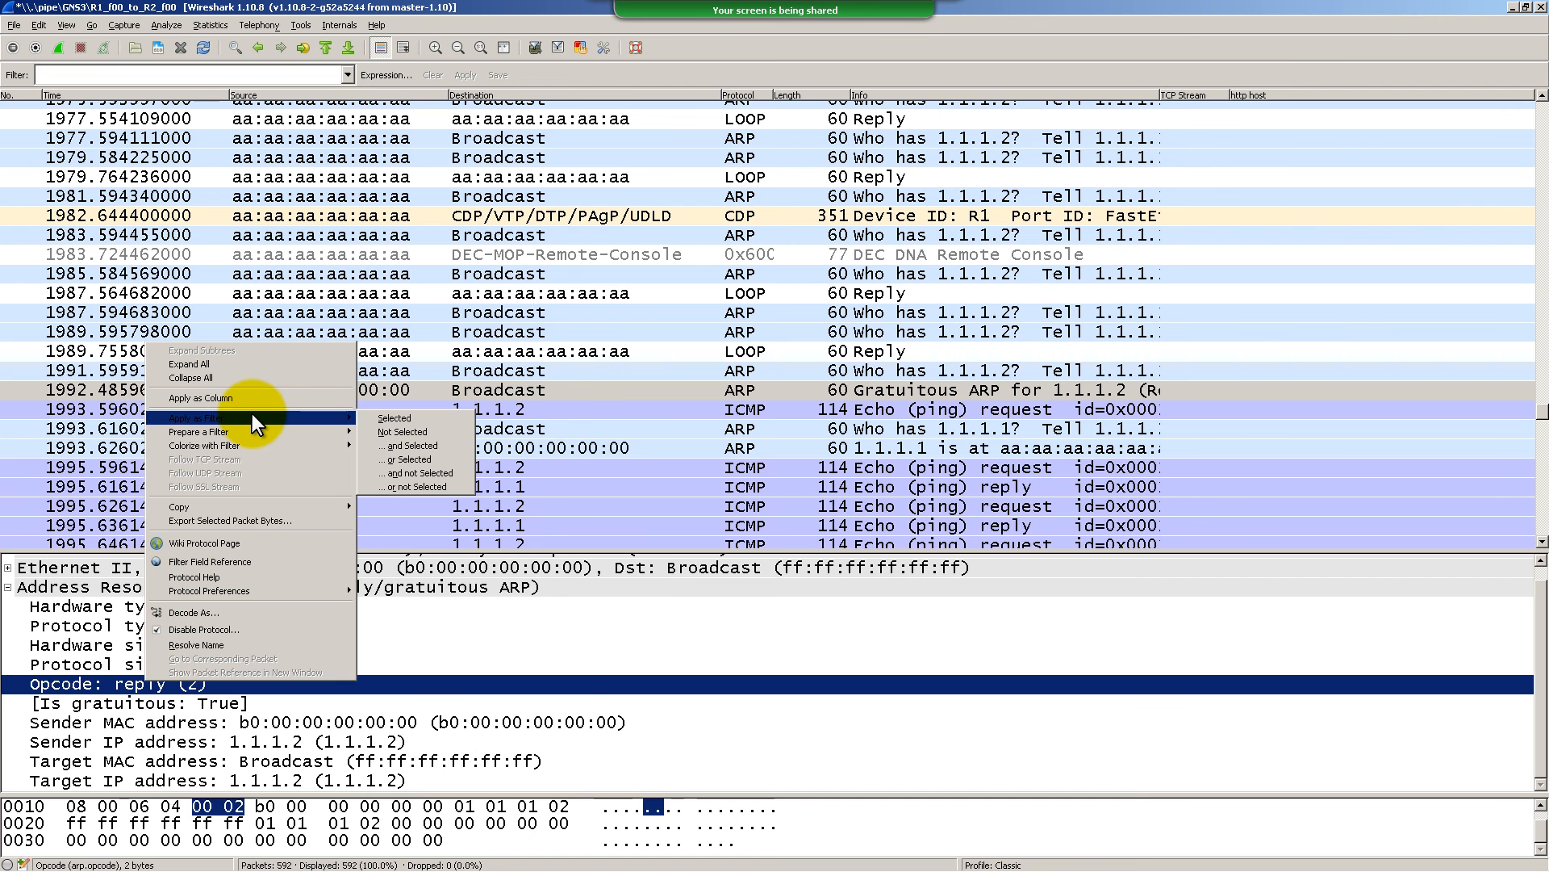
left_click(416, 418)
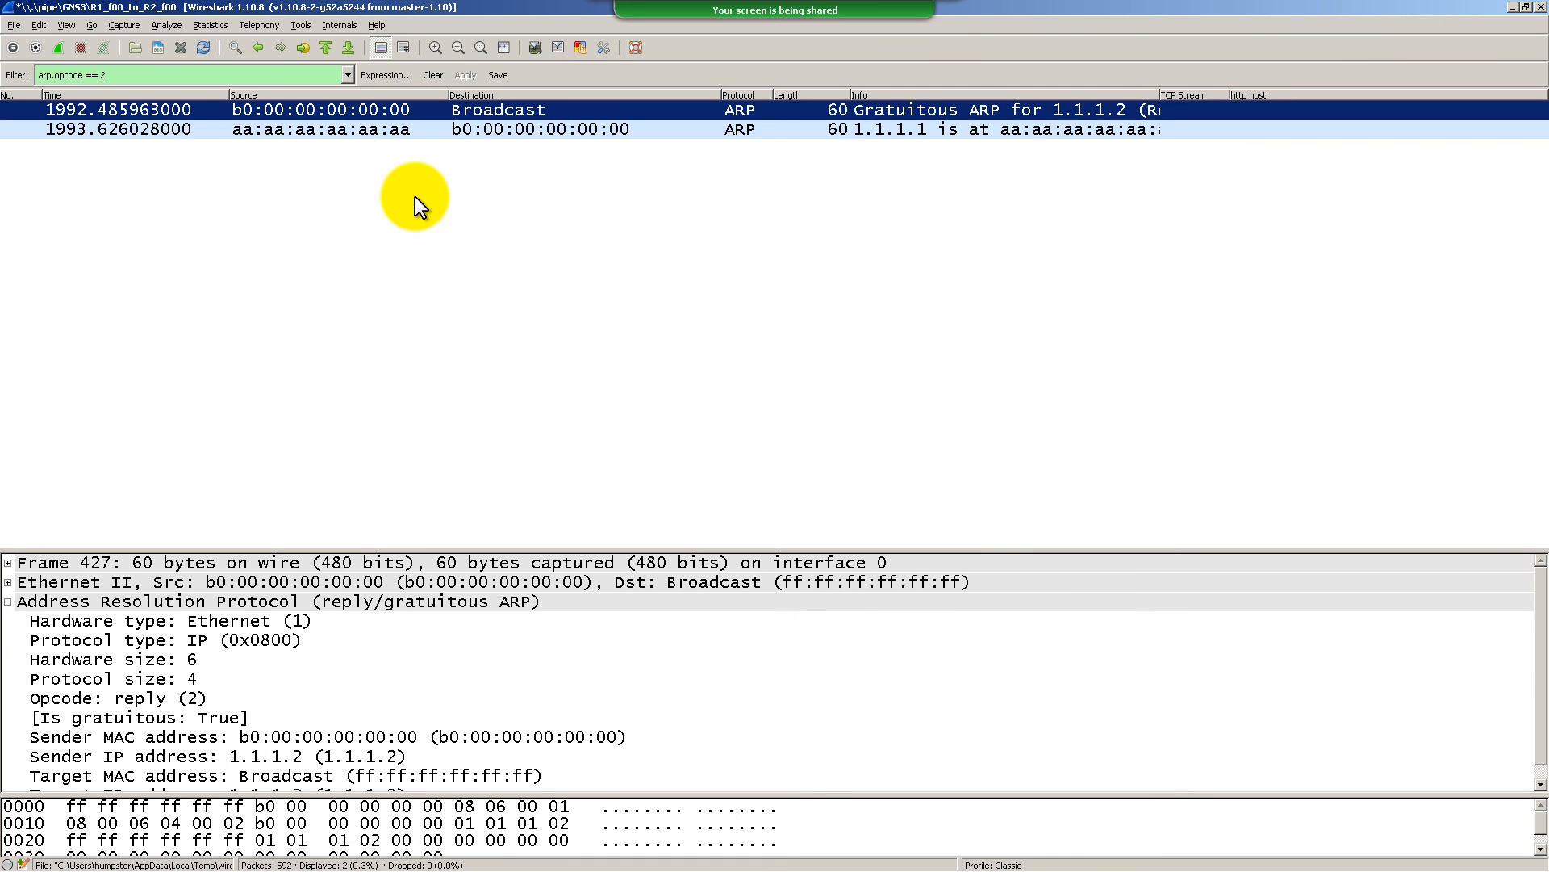
left_click(417, 129)
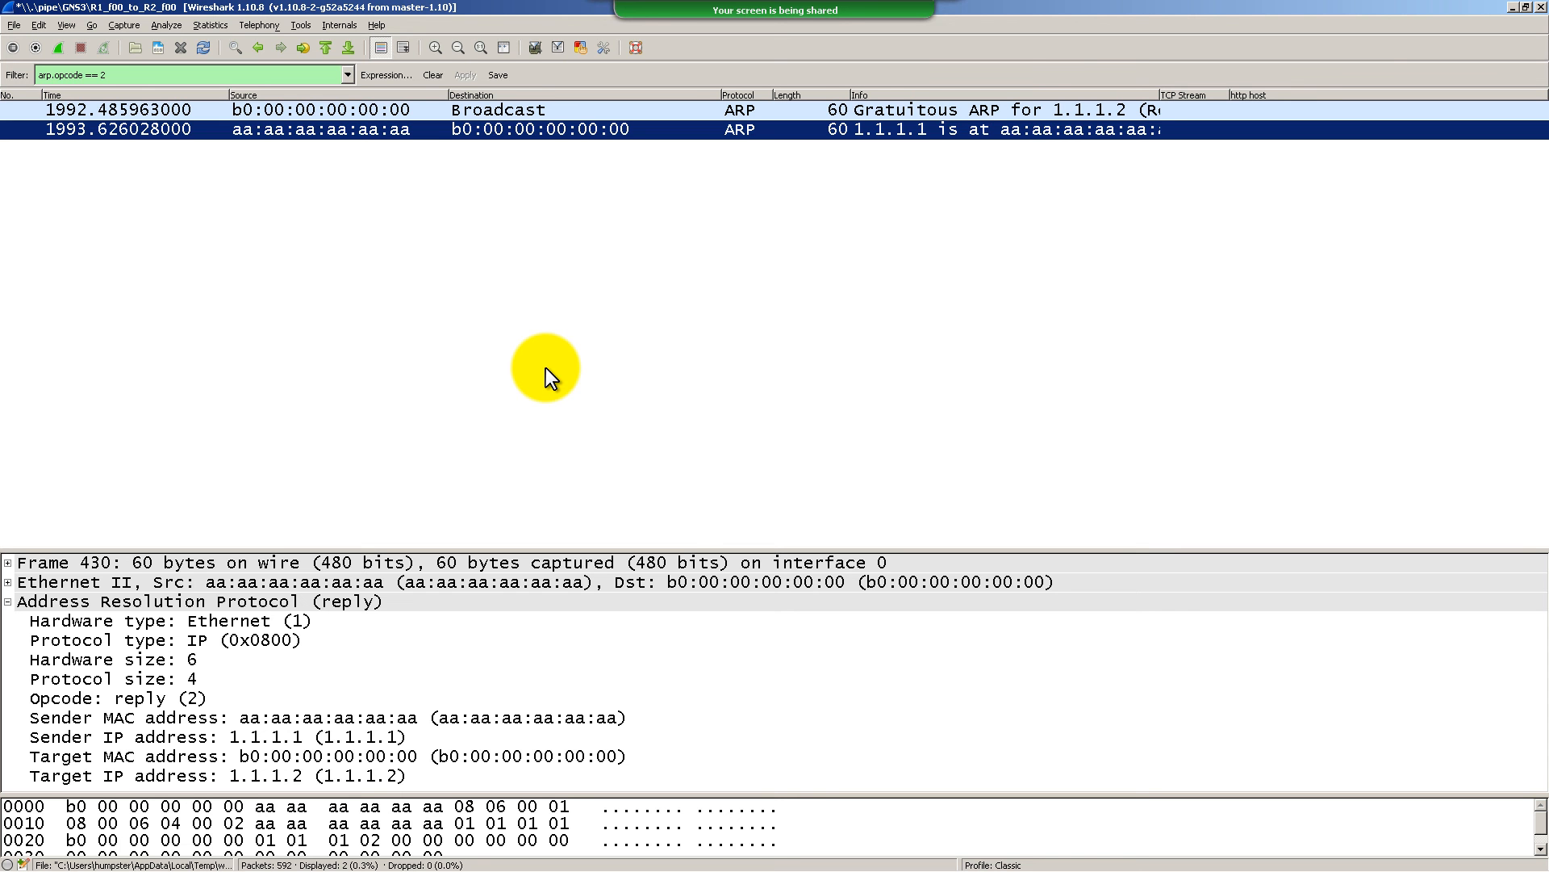
Replace the display filter with icmp and skim the ping packets back to the first echo request
triple_click(232, 75)
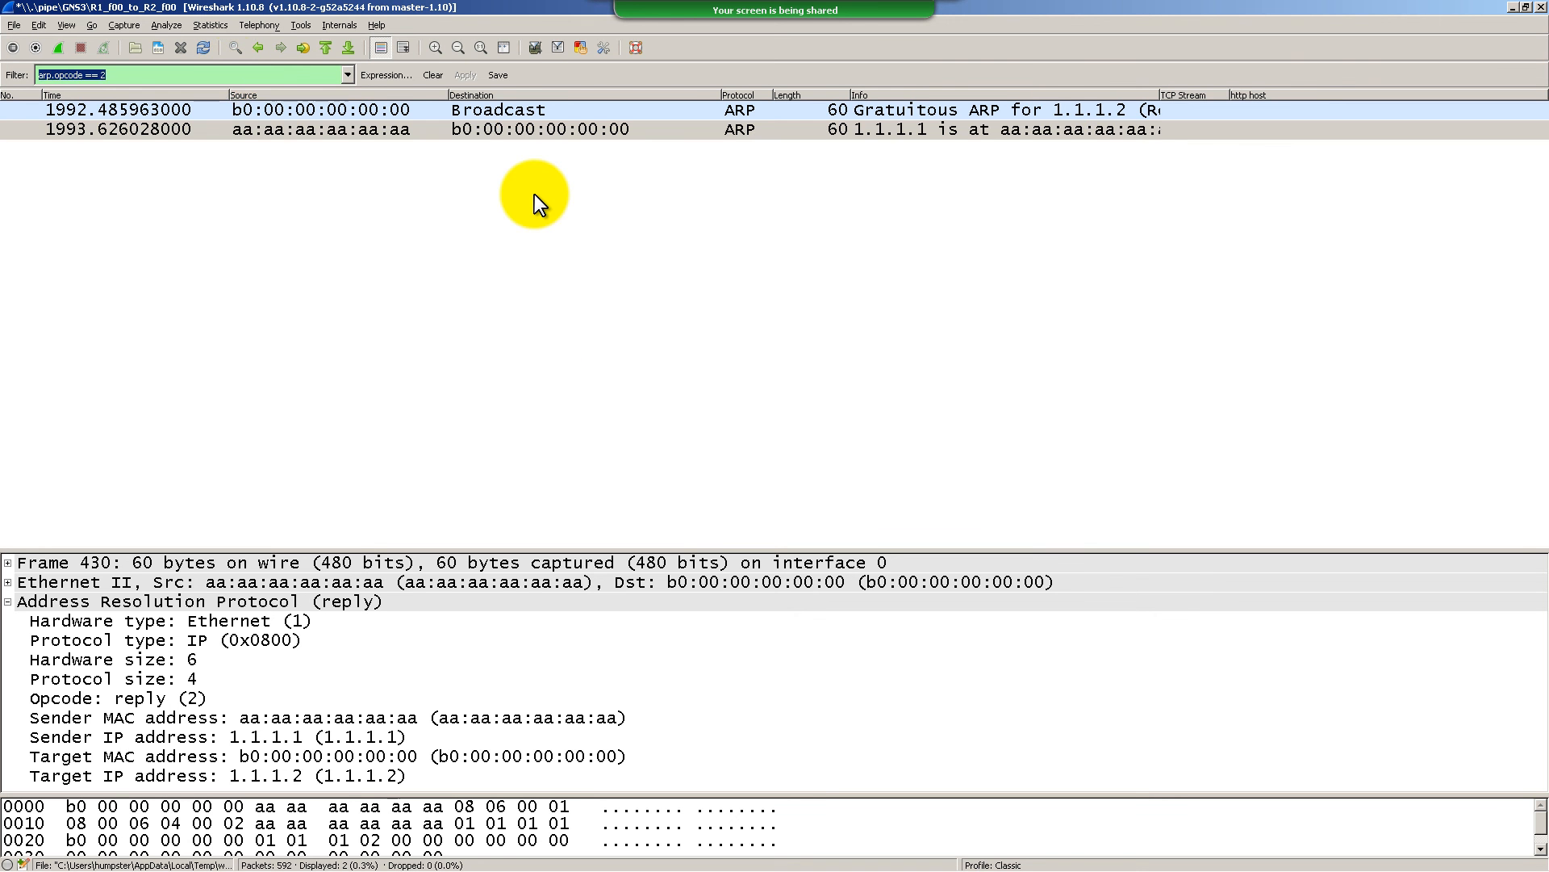
type("icmp")
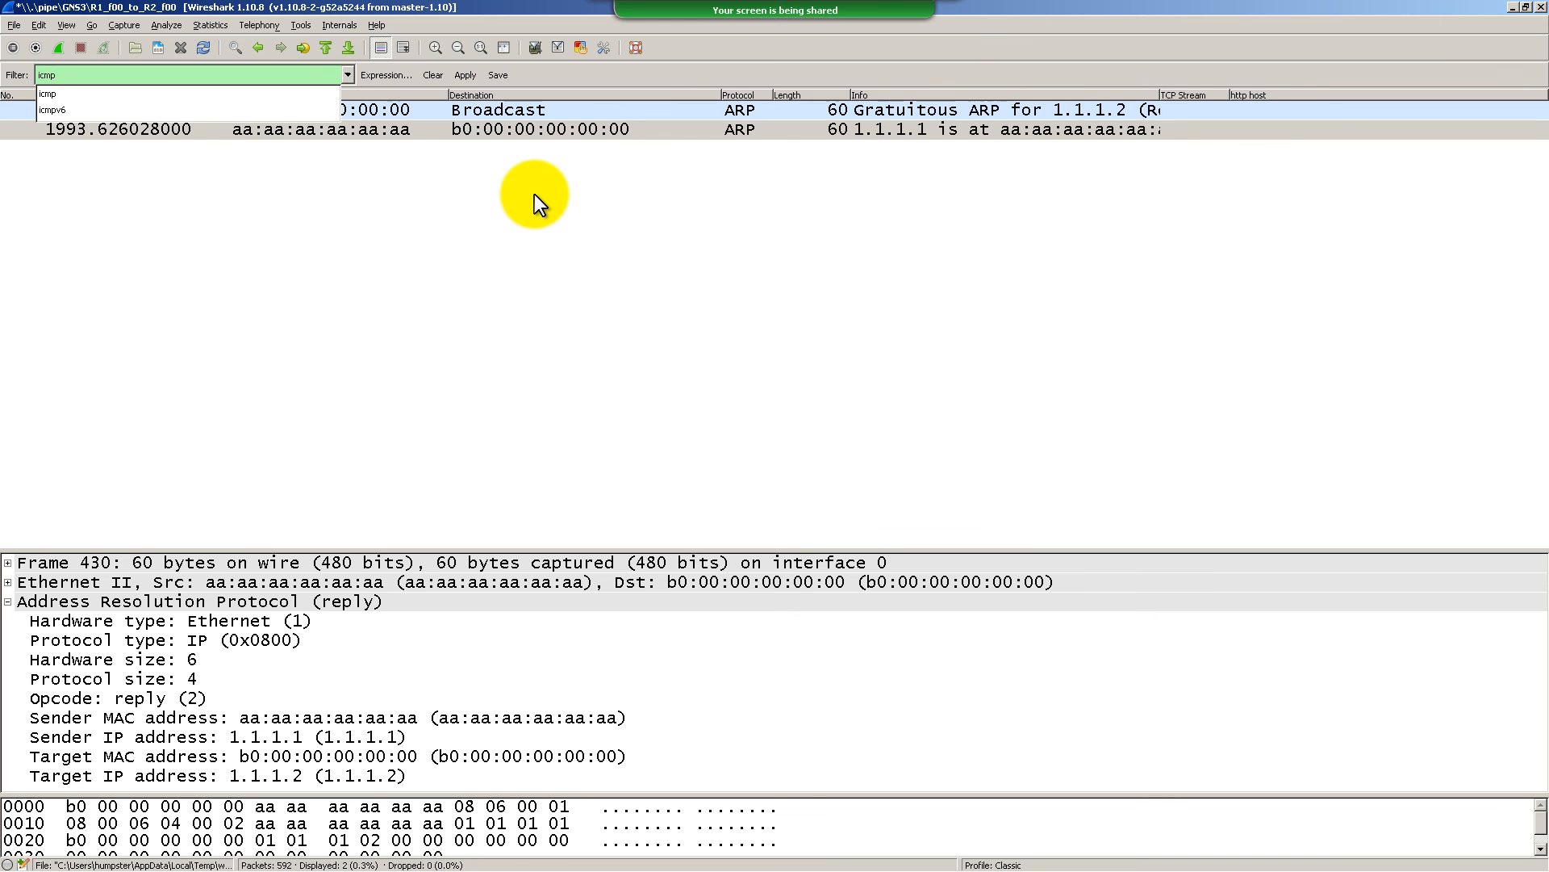
key("Return")
scroll(560, 287, "down", 20)
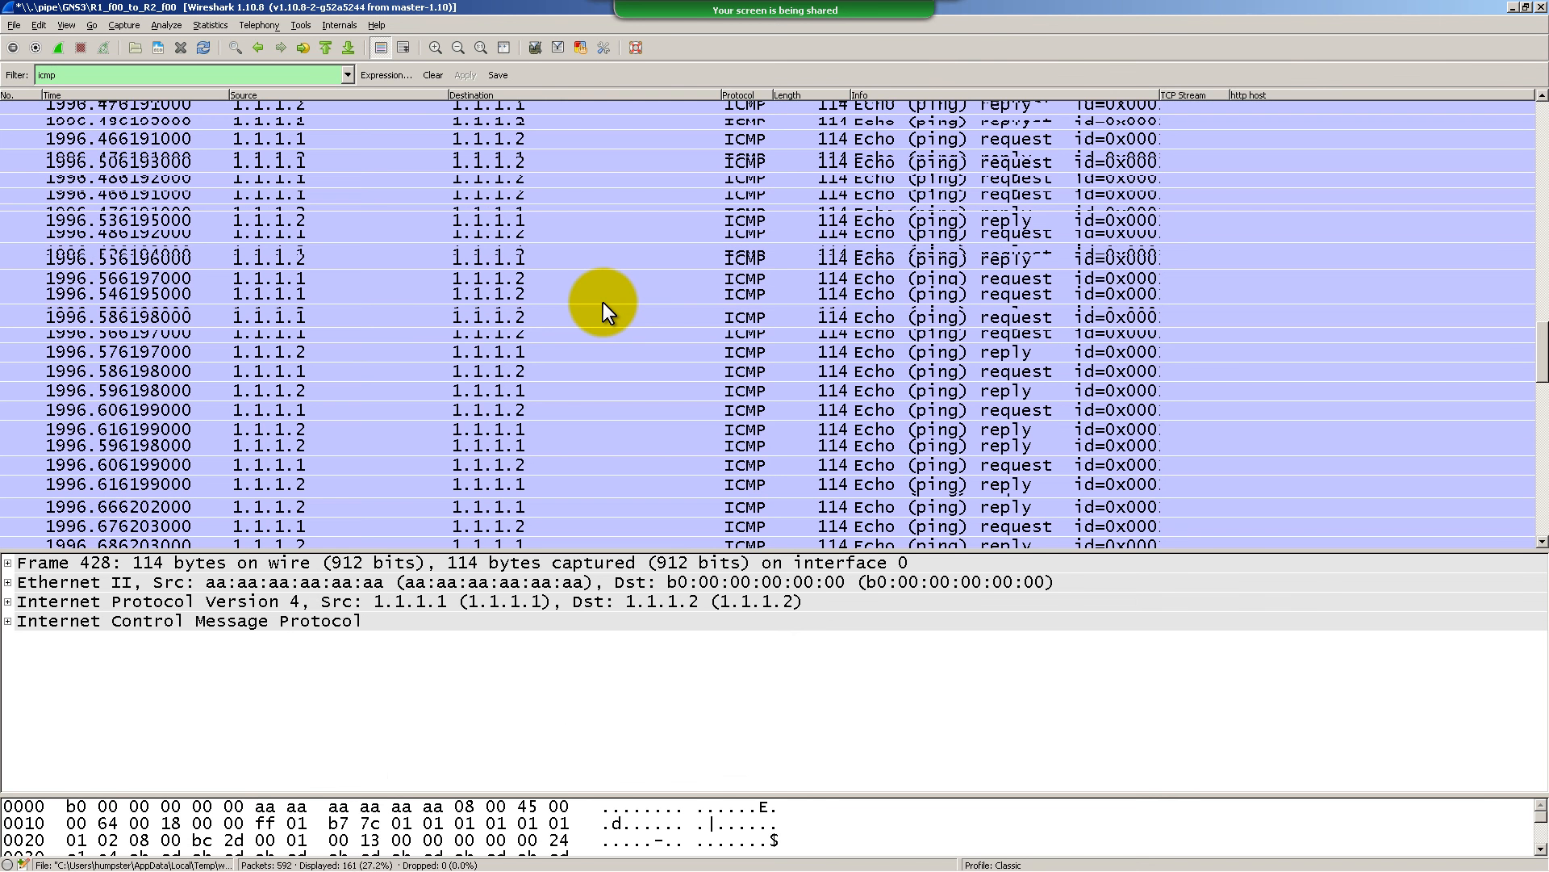
scroll(593, 315, "up", 10)
scroll(584, 327, "up", 10)
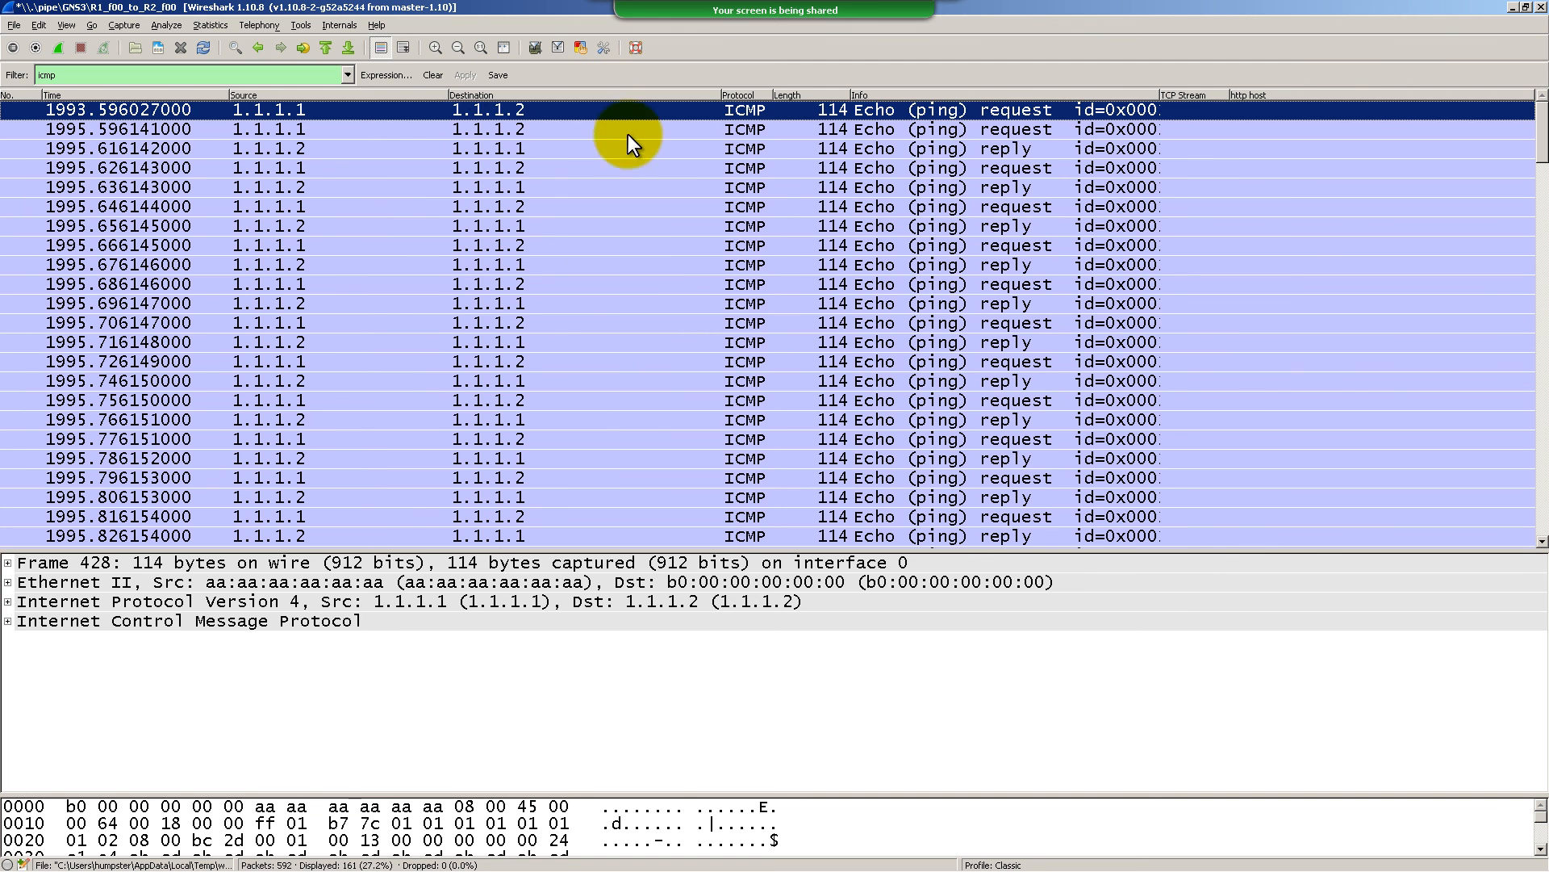
Compare the first echo requests and replies between 1.1.1.1 and 1.1.1.2, and sketch red lines between their source and destination addresses
left_click(366, 129)
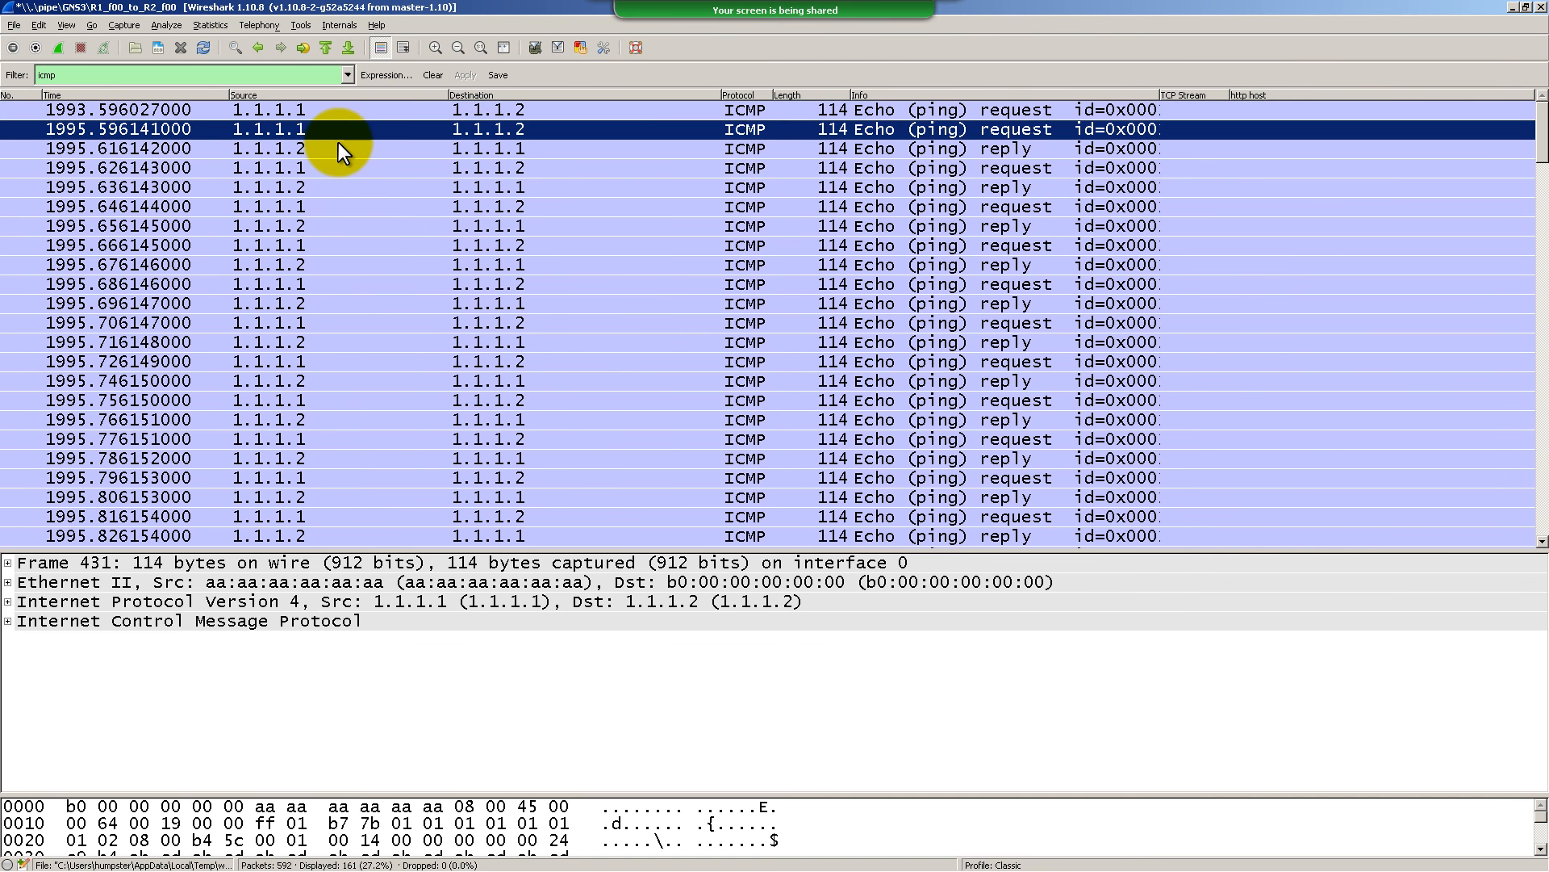
left_click(448, 152)
left_click(510, 133)
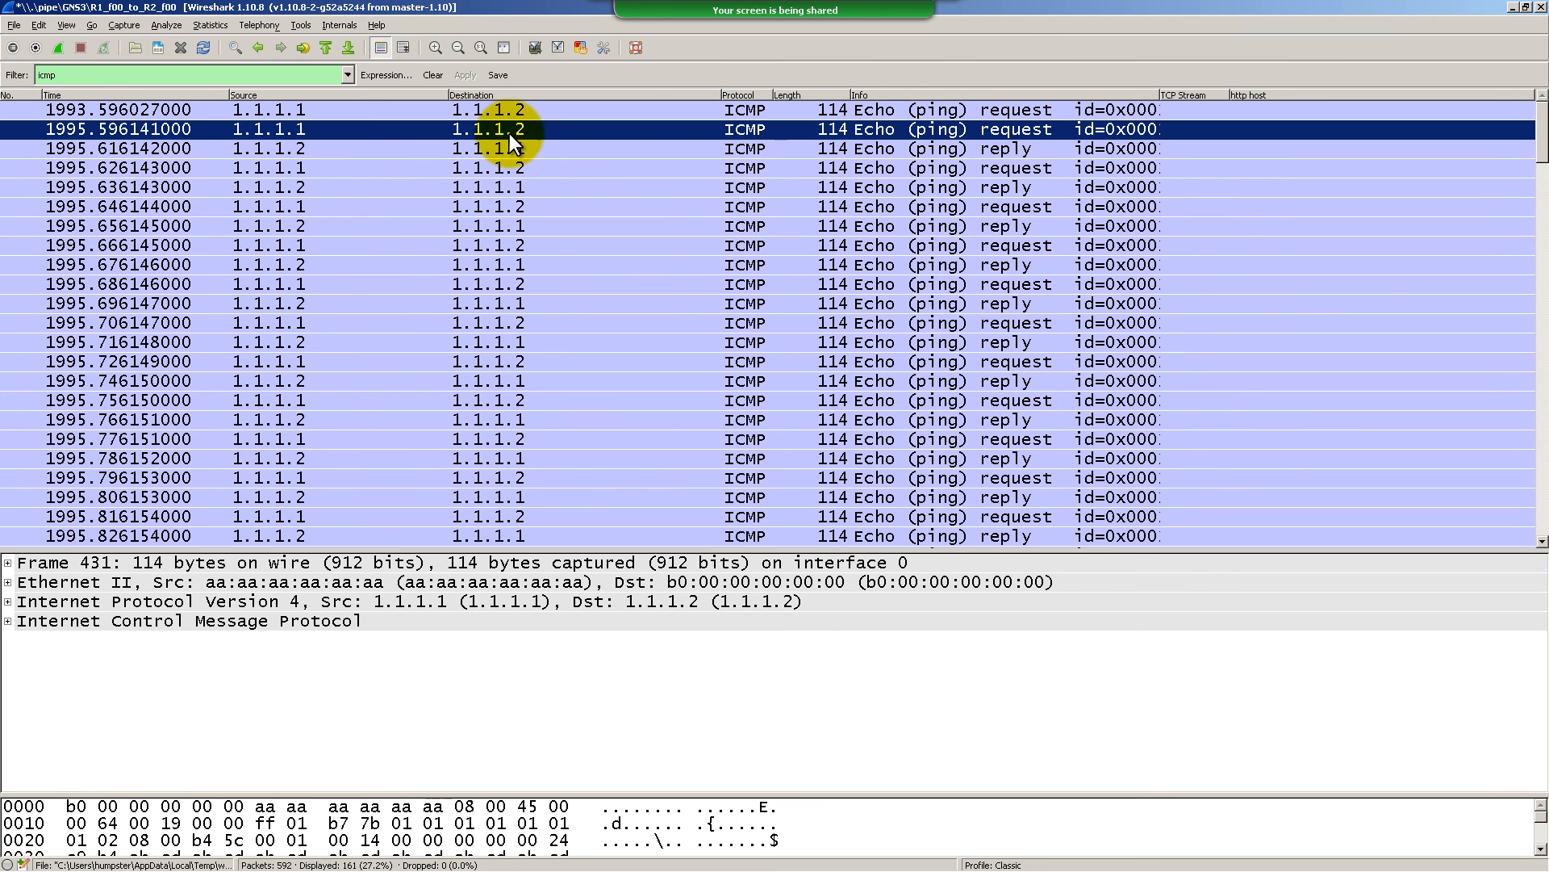
left_click(351, 151)
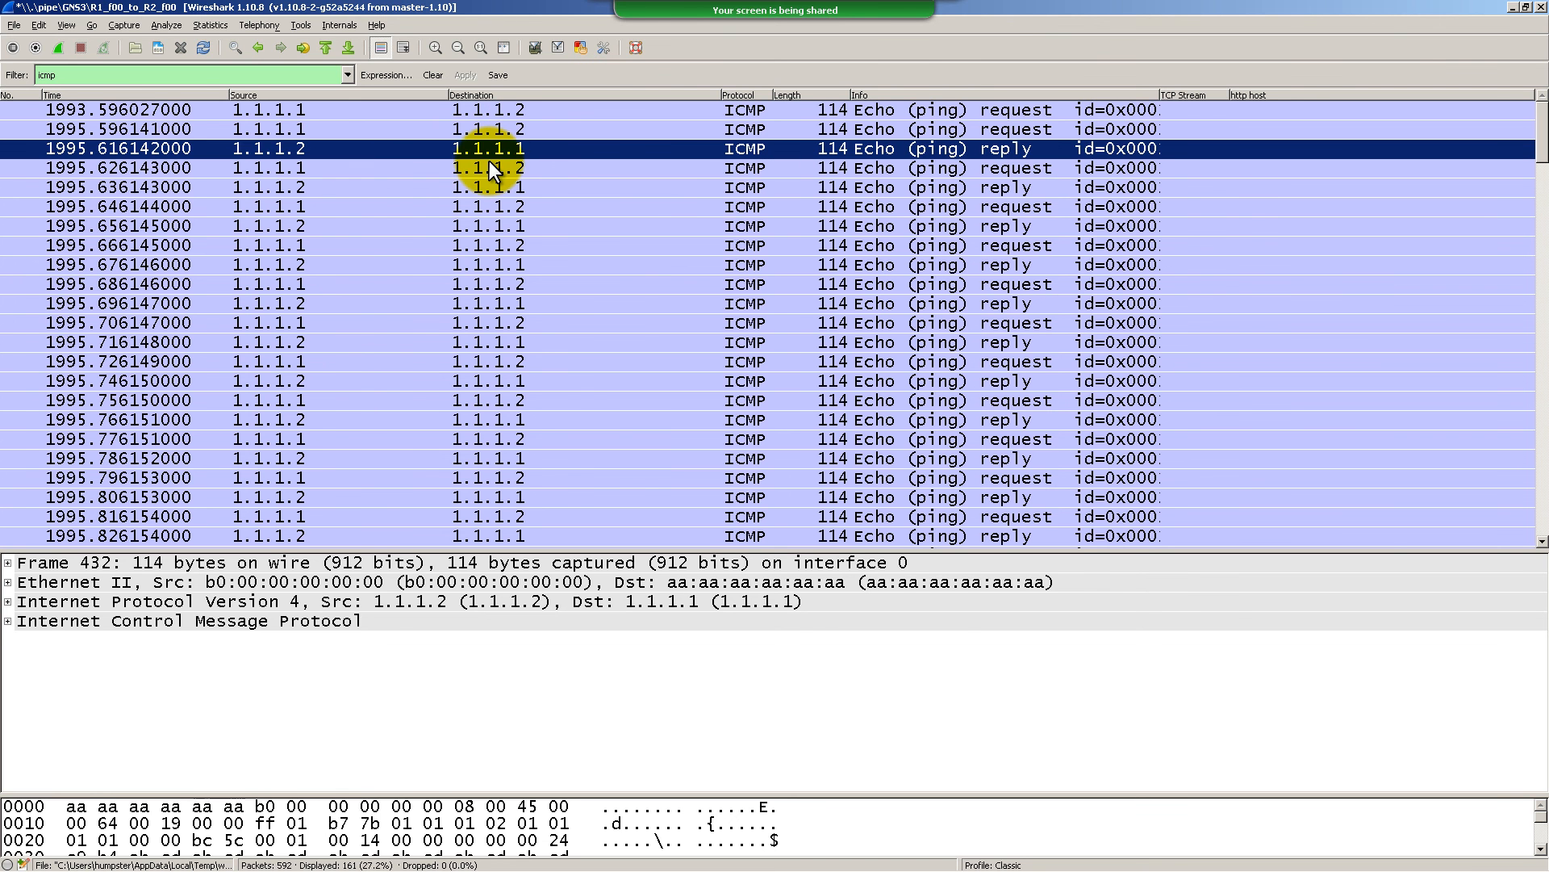
left_click(473, 171)
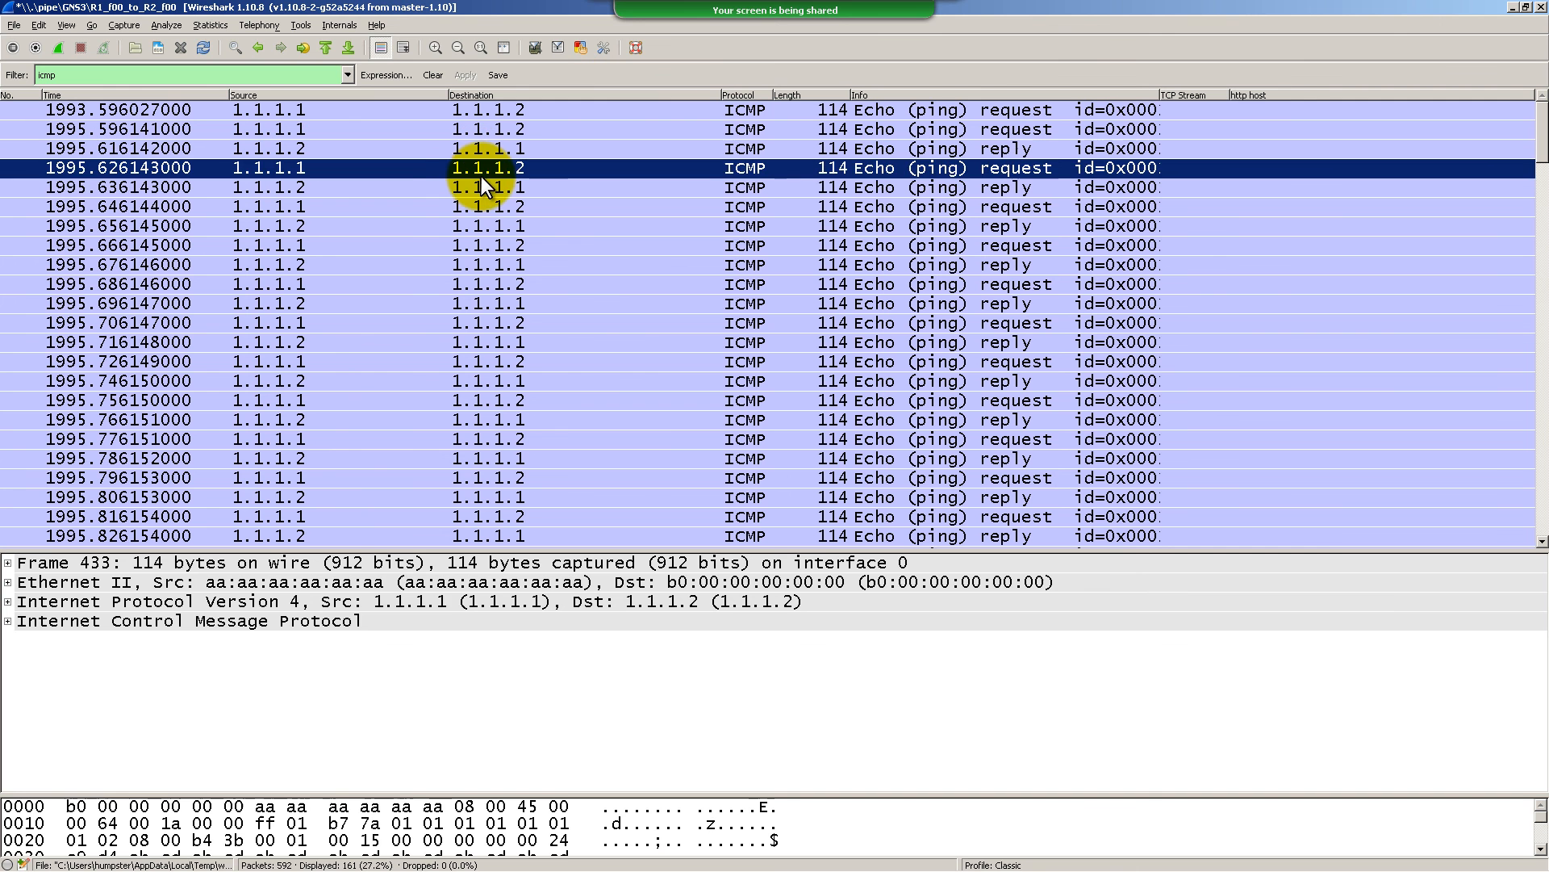
left_click(413, 186)
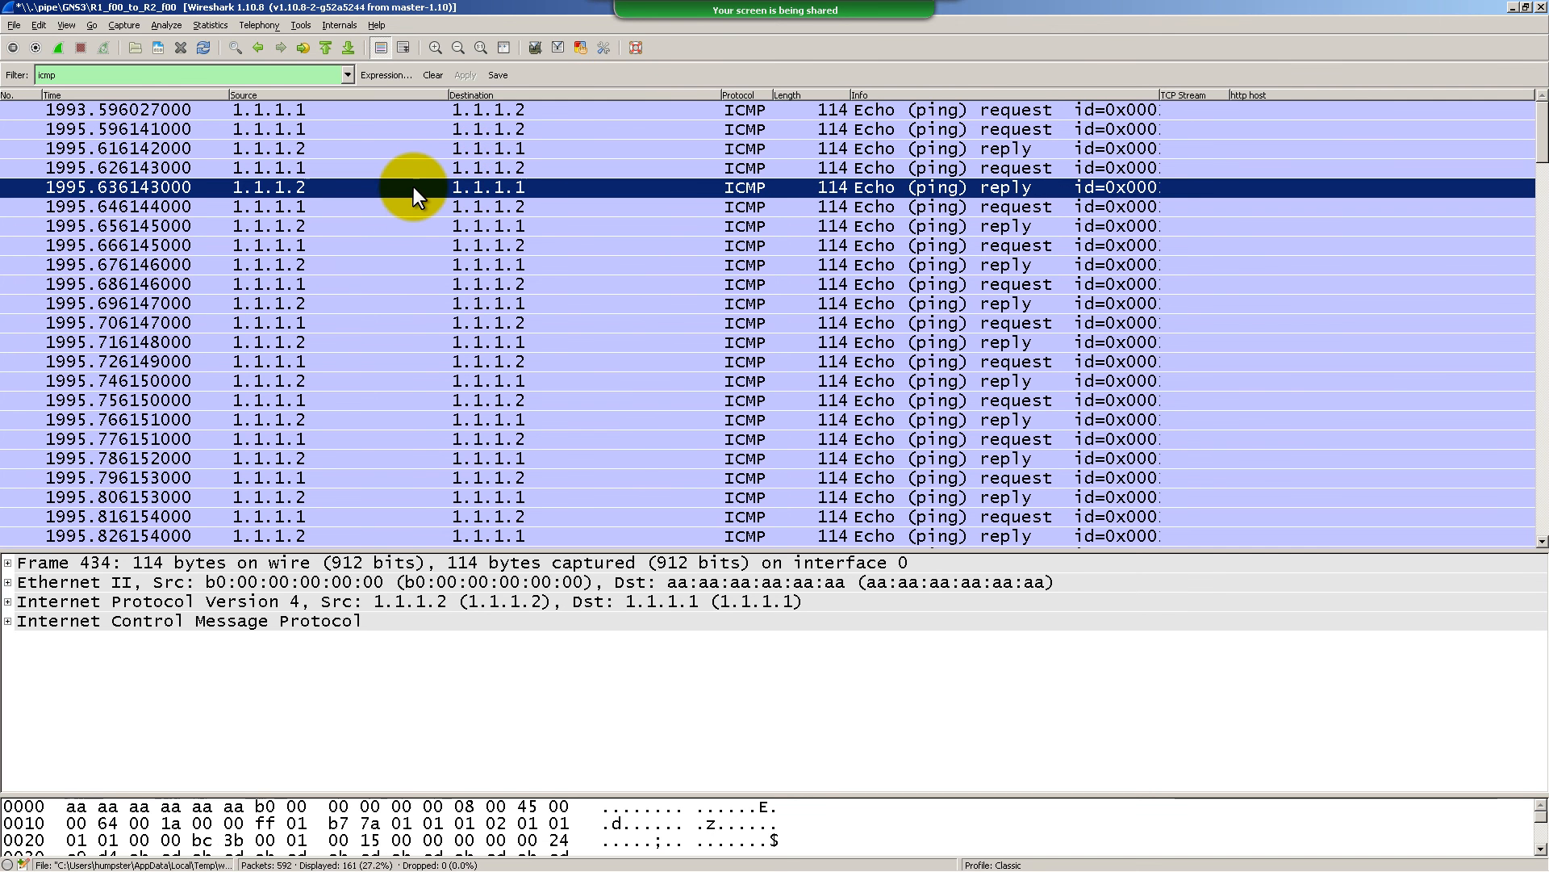
left_click(465, 174)
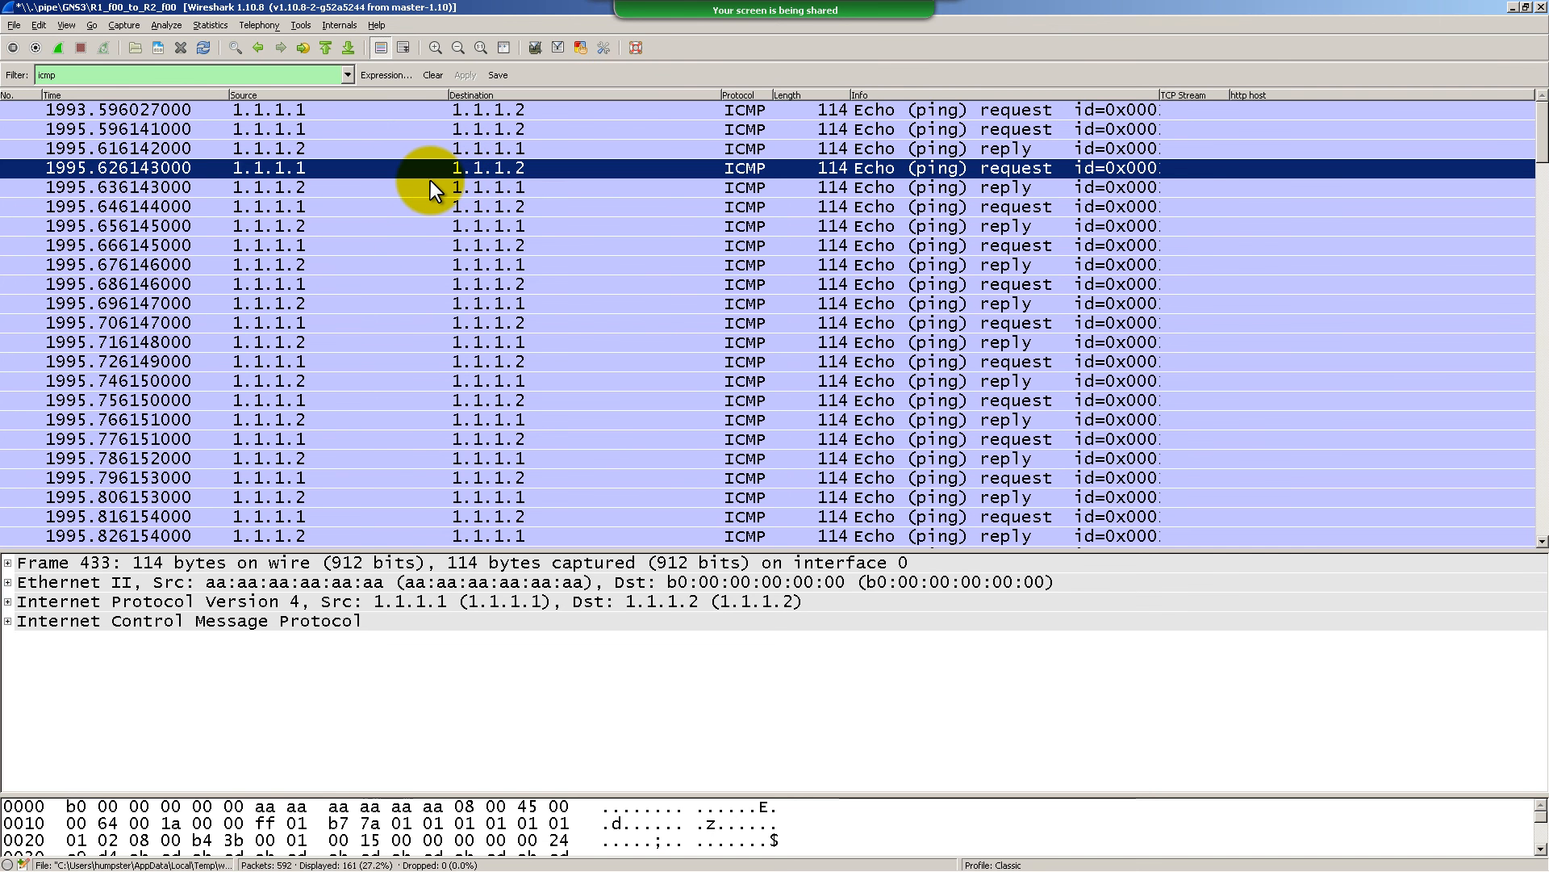
left_click(430, 180)
left_click(371, 167)
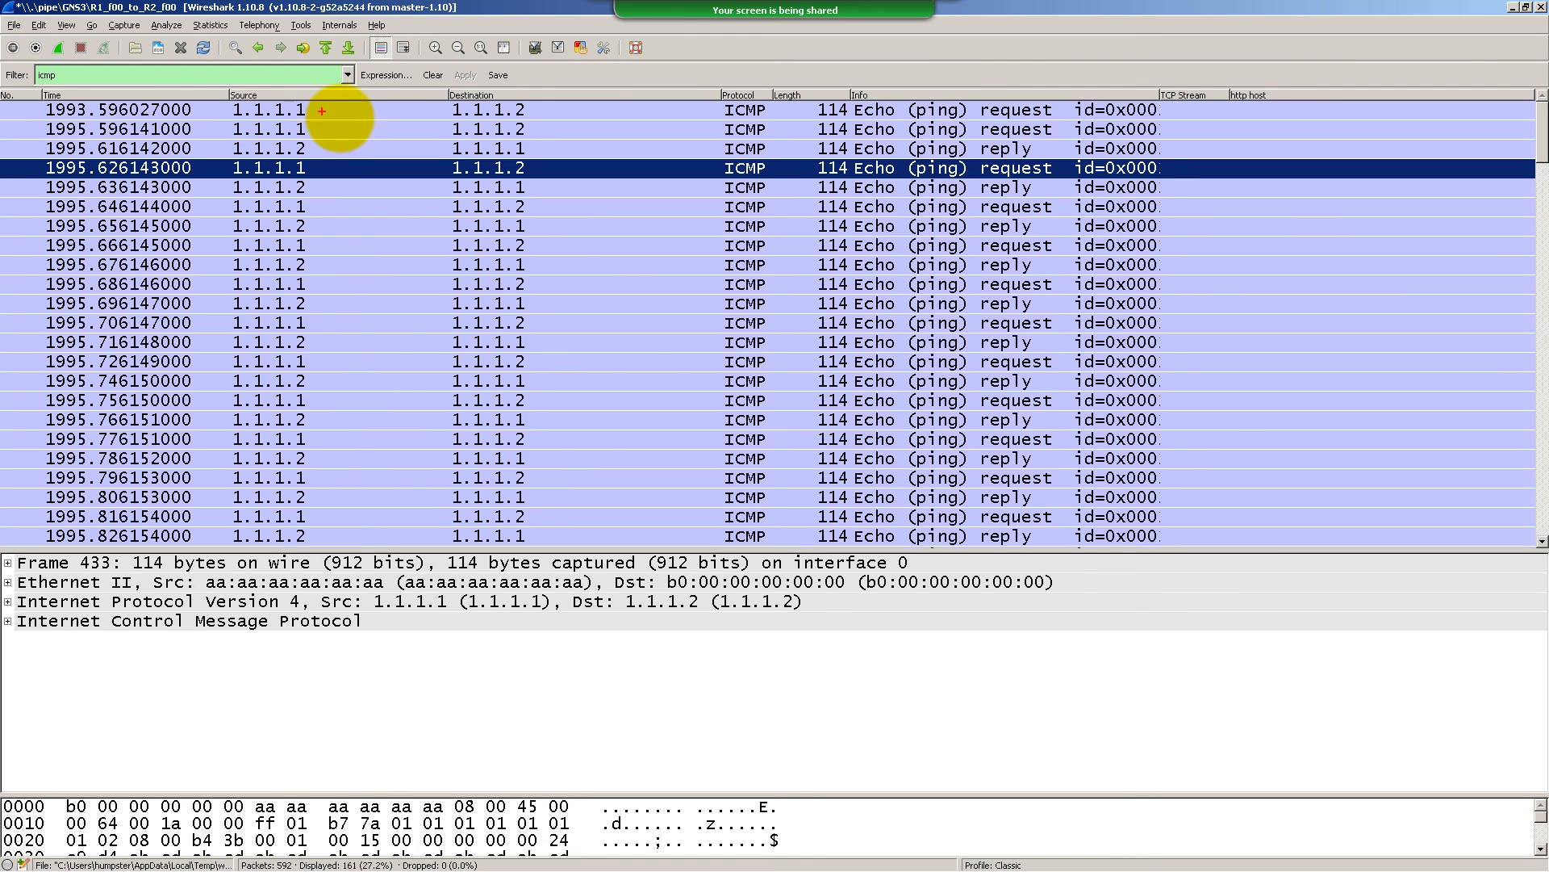
mouse_move(322, 111)
left_mouse_down()
mouse_move(433, 154)
mouse_move(328, 202)
mouse_move(431, 260)
mouse_move(325, 304)
left_mouse_up()
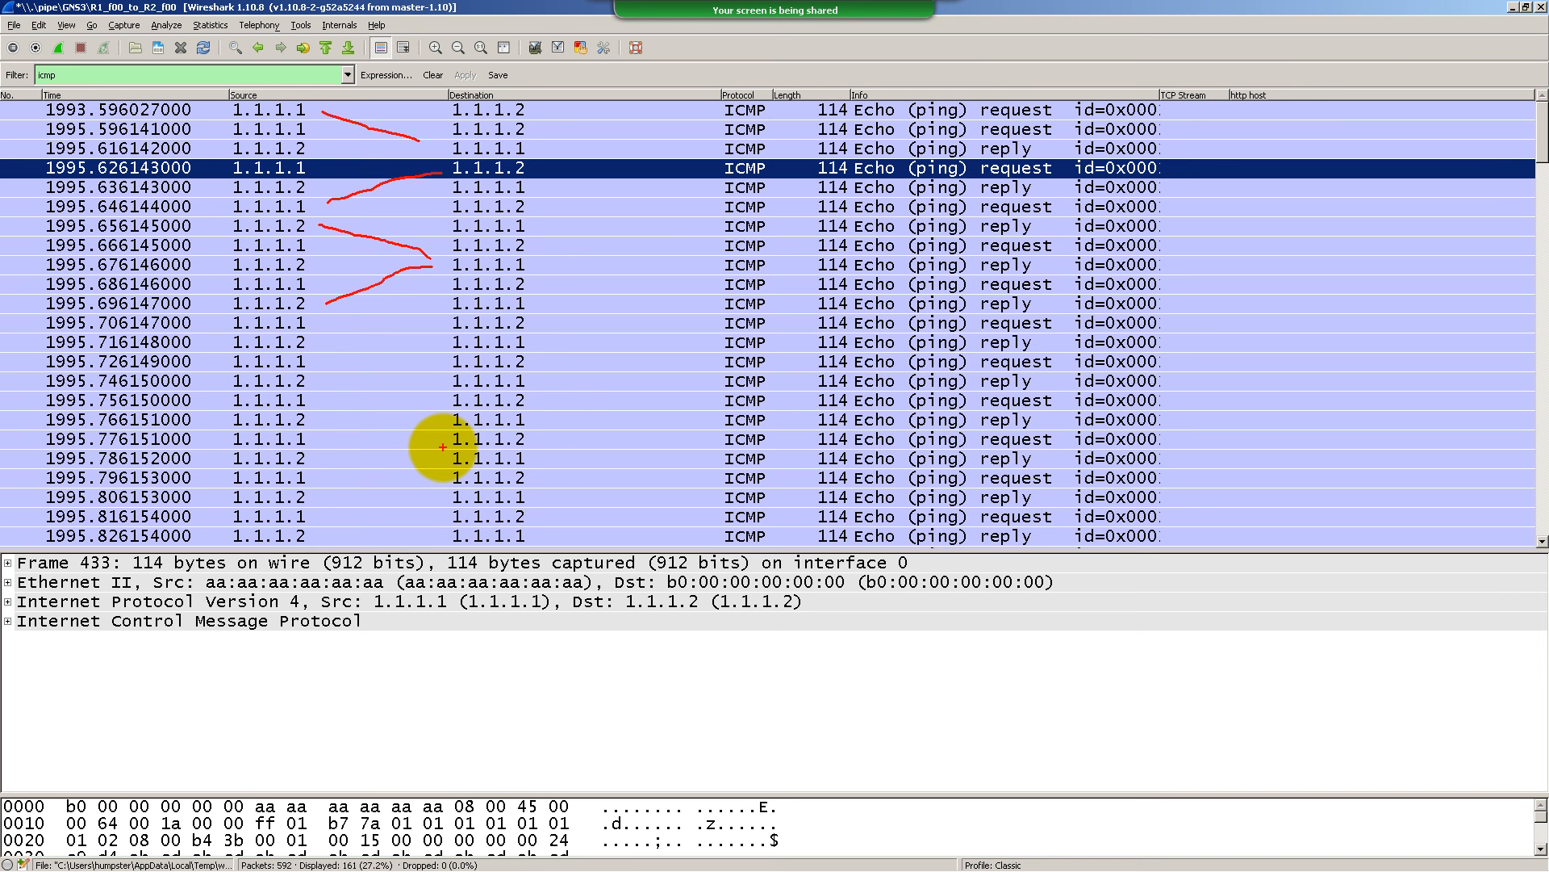
key("Escape")
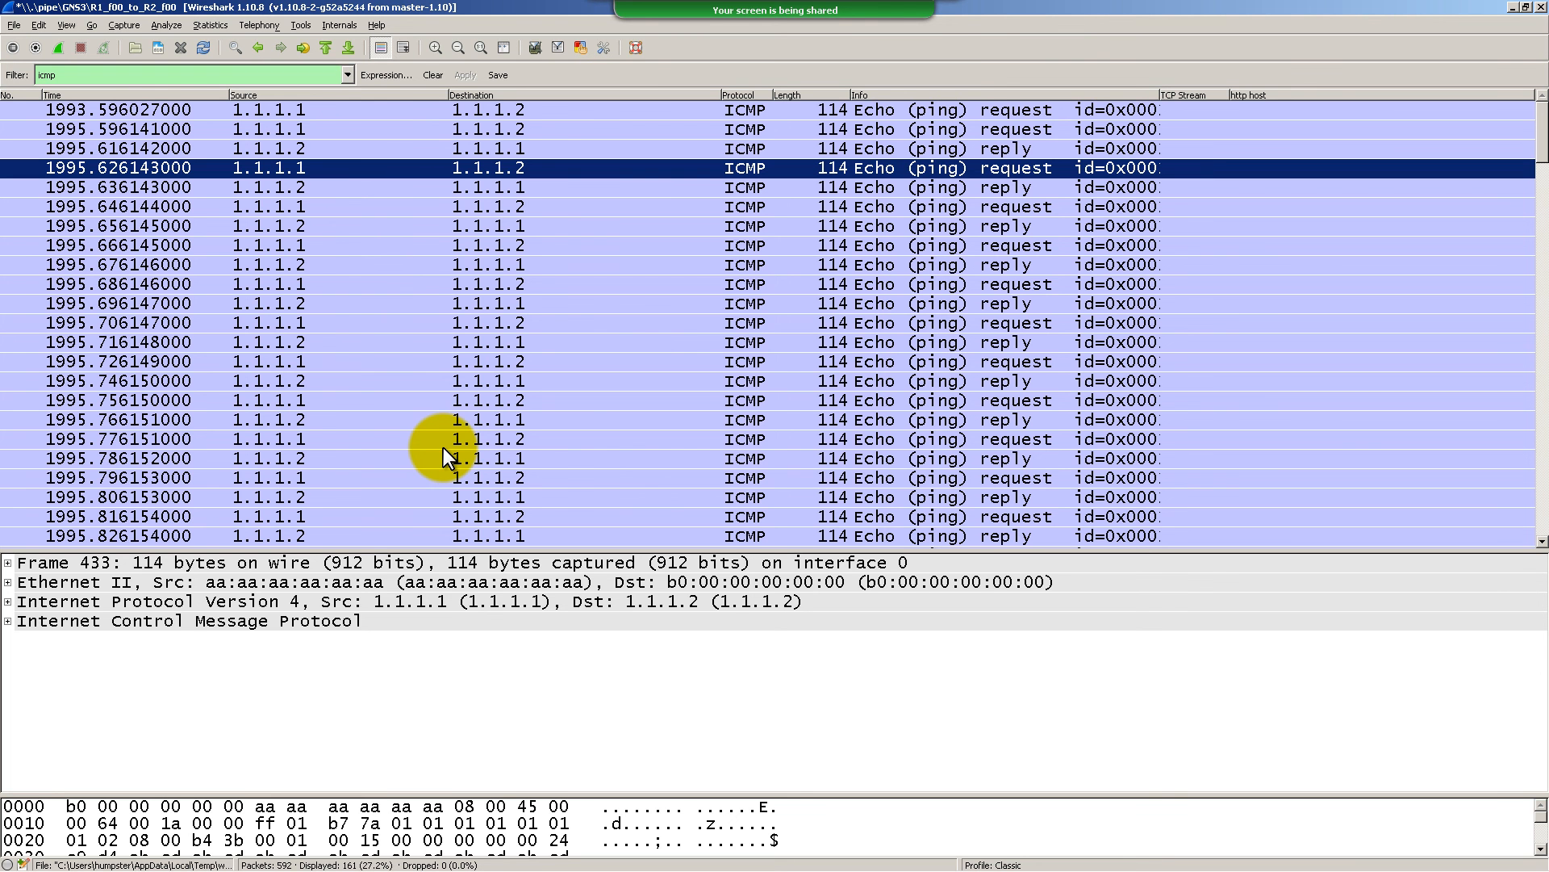
Switch to the Wireshark Wednesdays #2 notes on Hackpad, review the ARP and CDP topics, and highlight the Statistics section
key("alt+Tab")
key("alt+Tab")
key("alt+Tab")
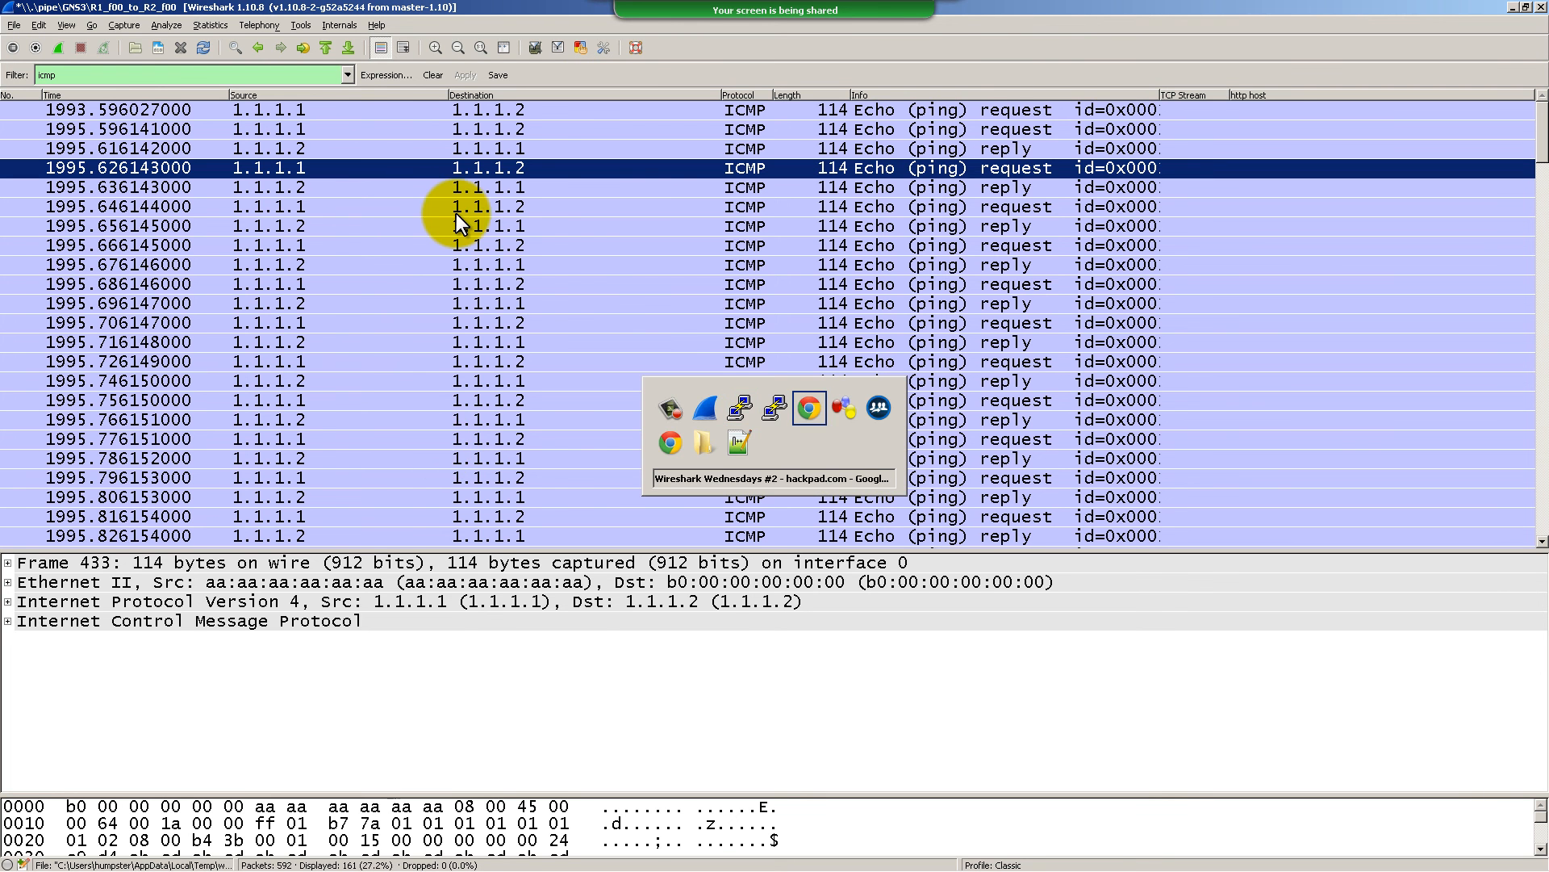
scroll(692, 367, "down", 8)
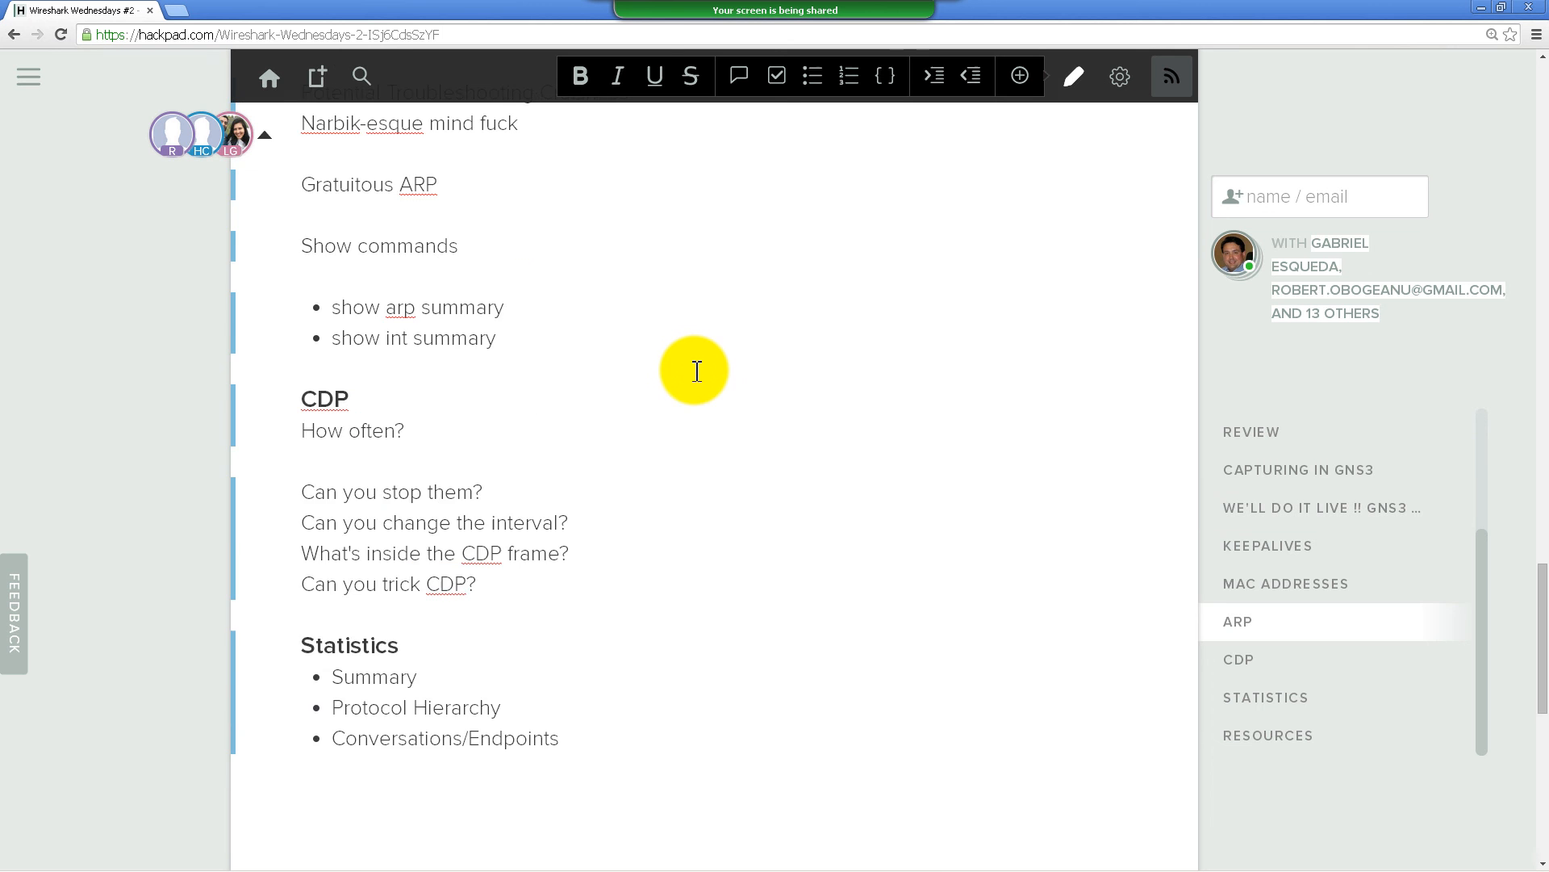
scroll(696, 371, "down", 3)
scroll(702, 371, "up", 5)
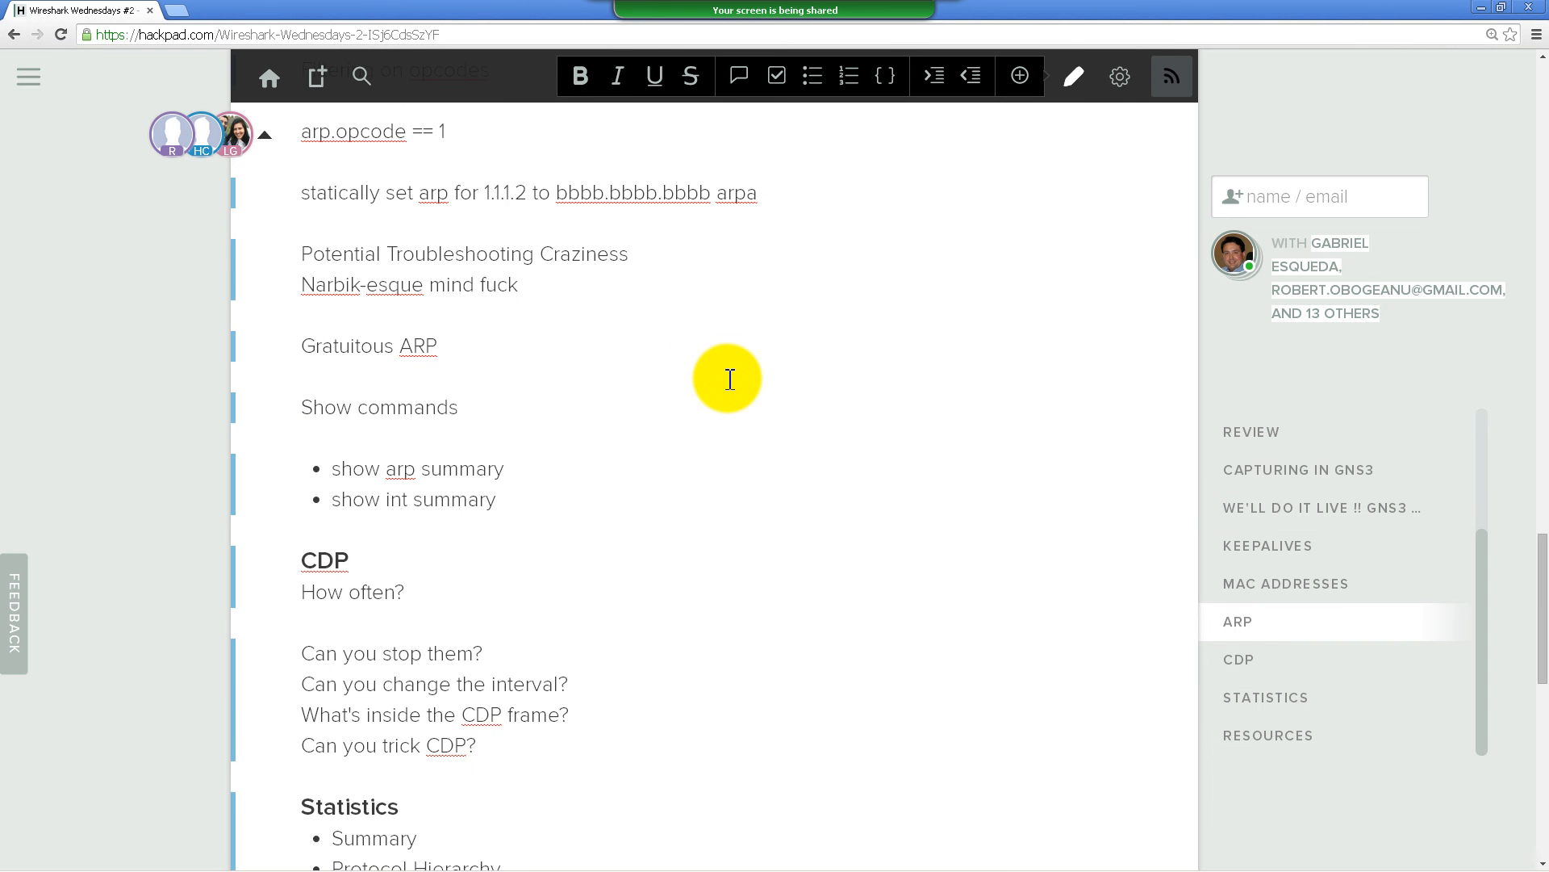
scroll(729, 379, "up", 1)
scroll(730, 379, "up", 1)
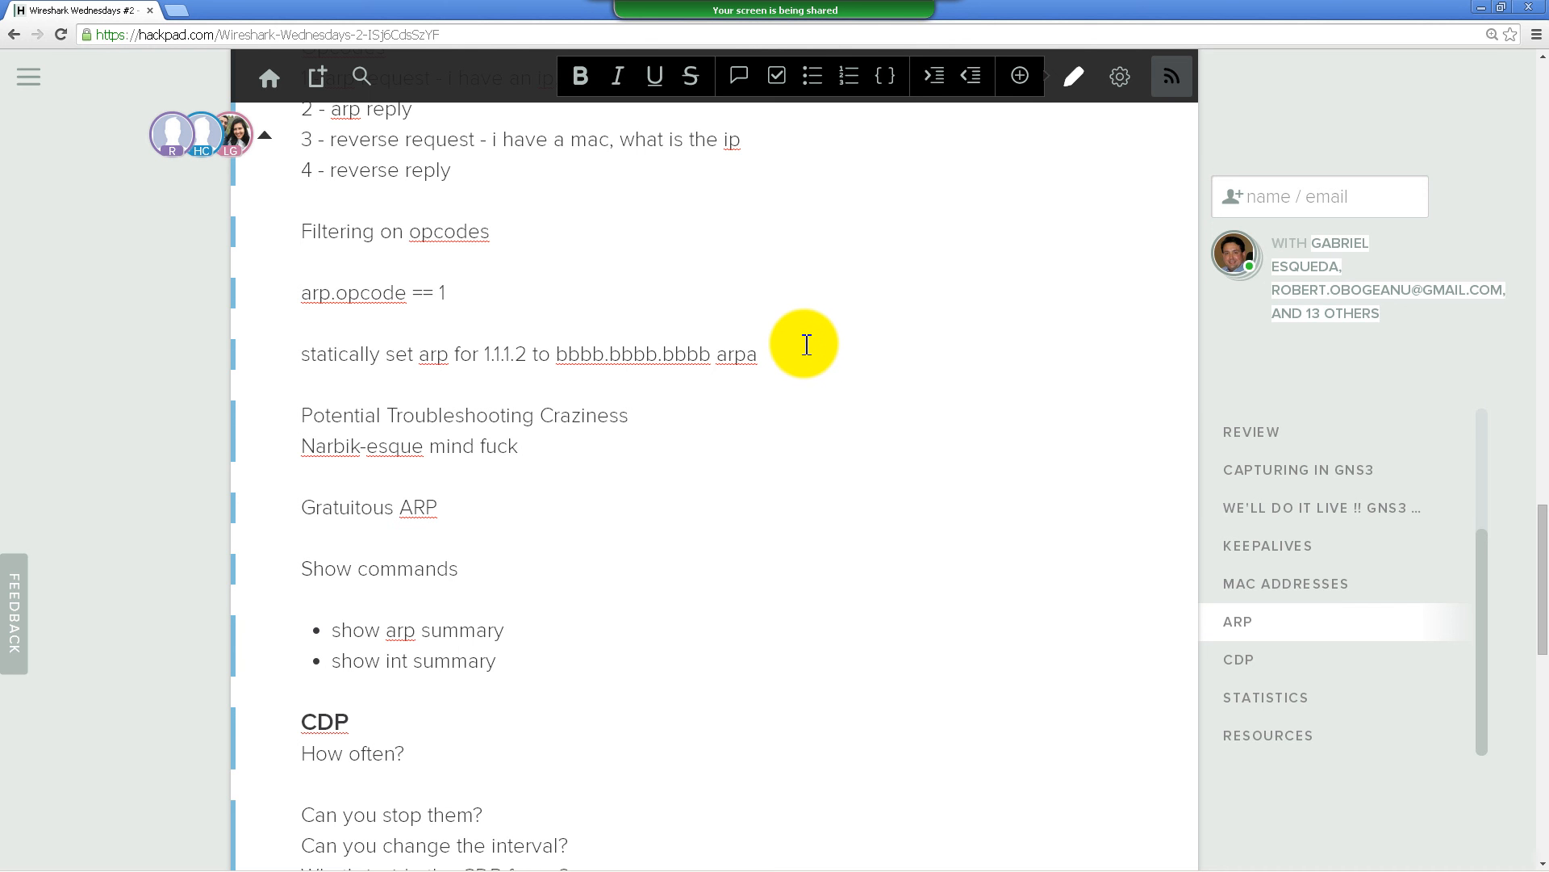
scroll(795, 348, "down", 4)
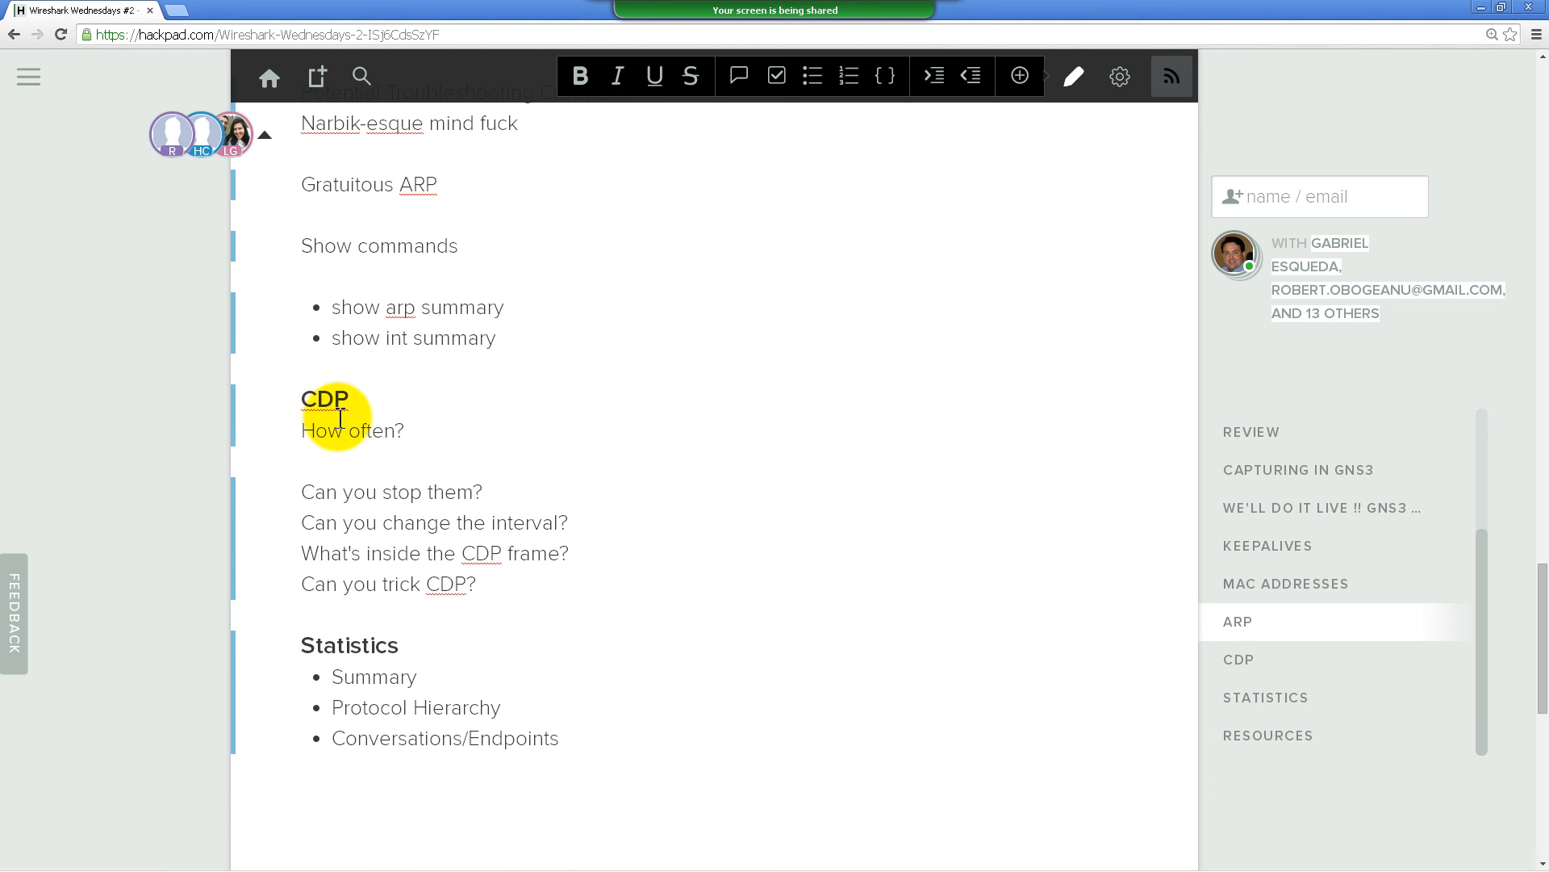
scroll(460, 525, "down", 1)
scroll(352, 438, "down", 2)
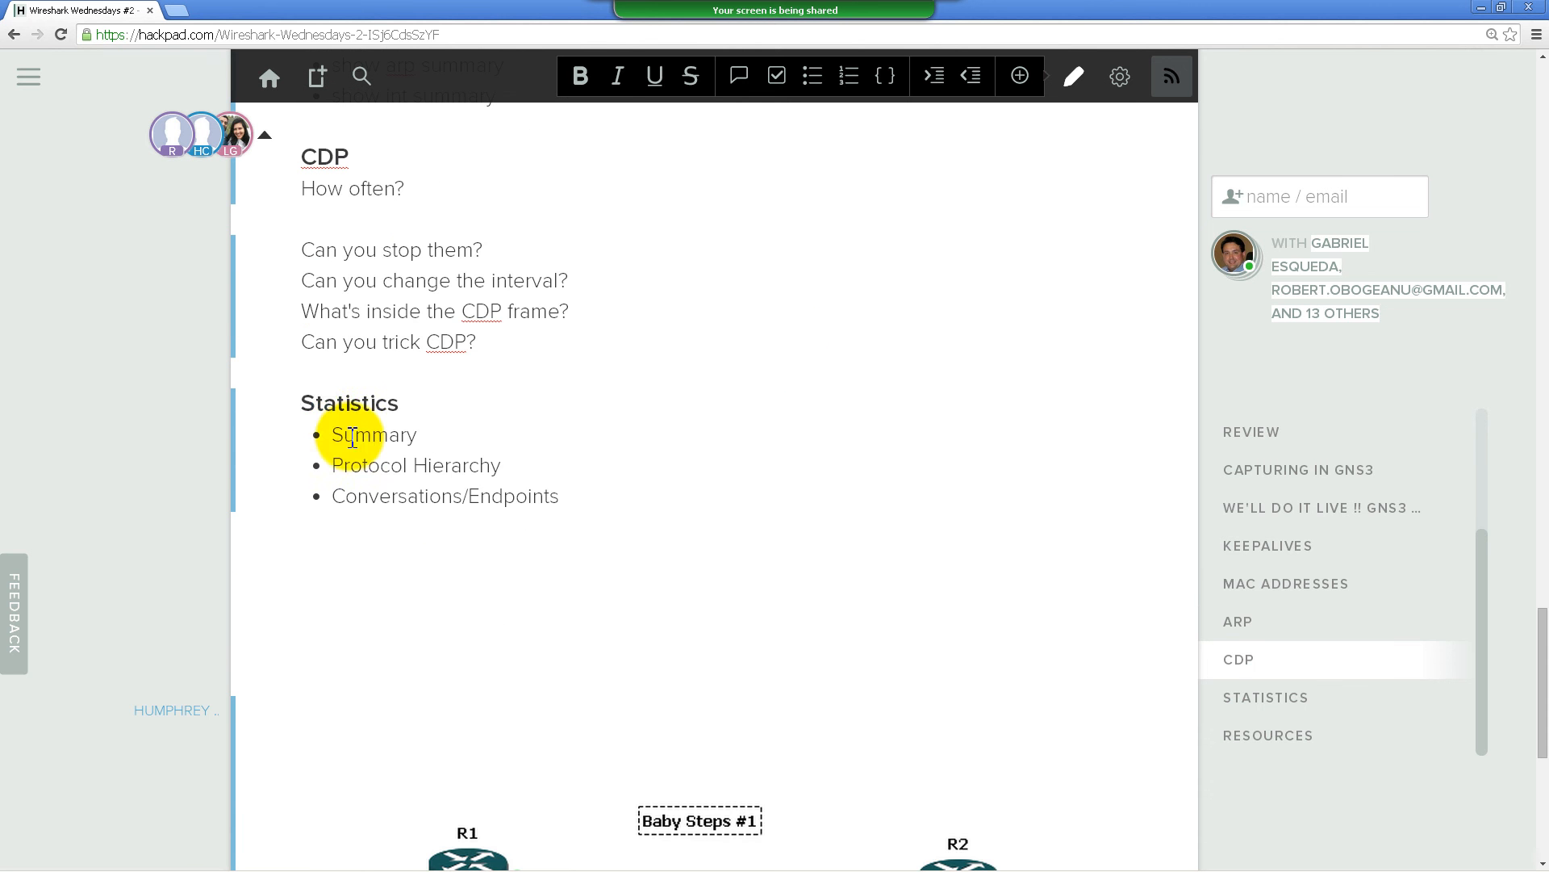
left_click_drag(307, 403, 678, 597)
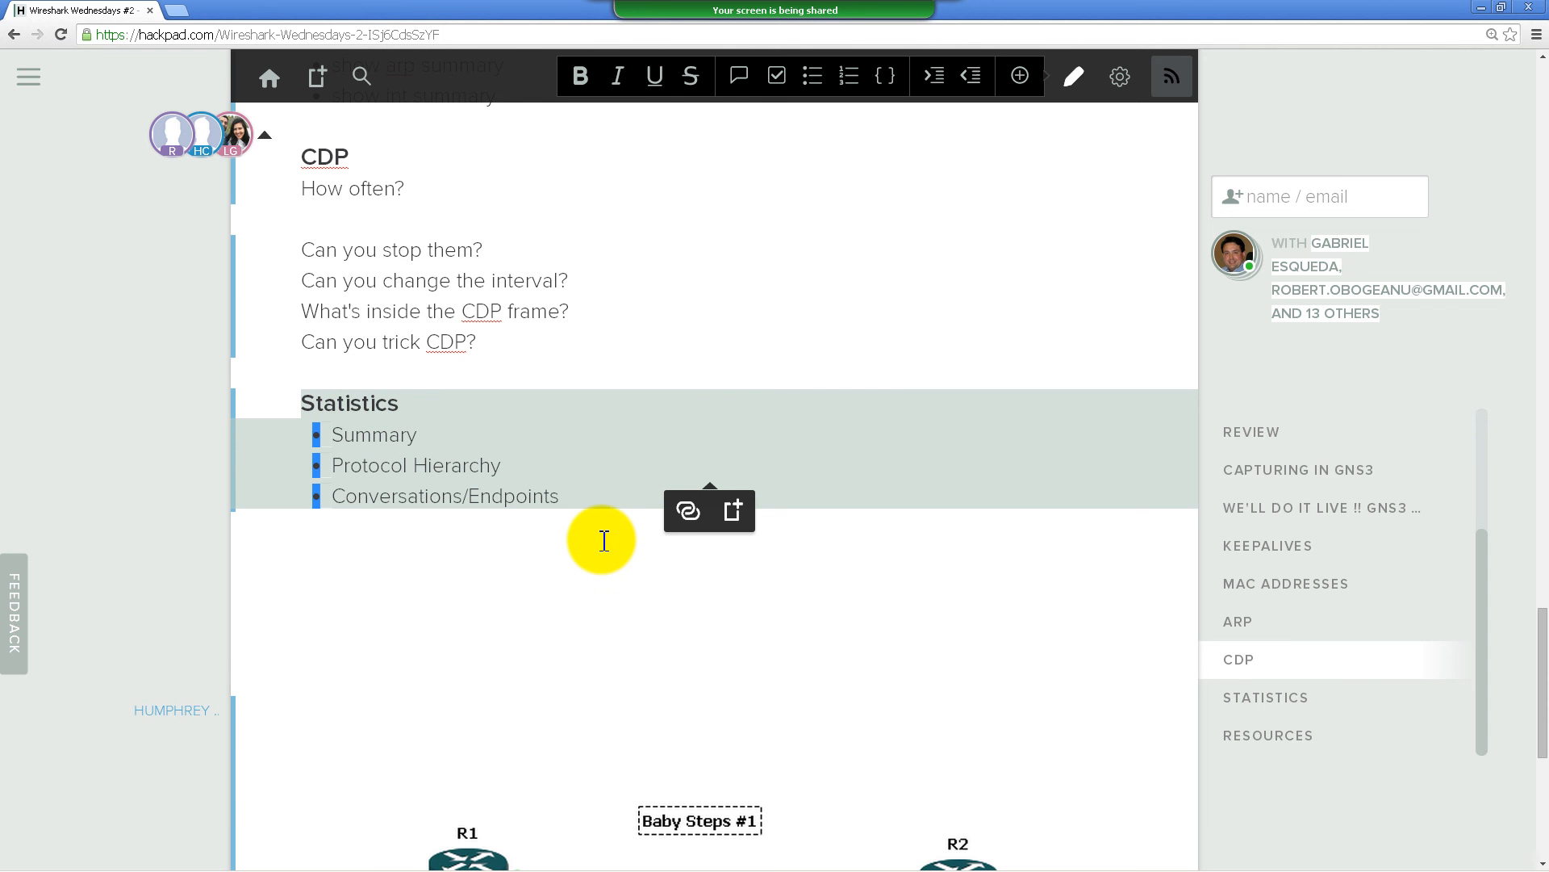
Switch back to Wireshark, empty the display filter text without applying it, and circle the word Statistics in red
key("alt+Tab")
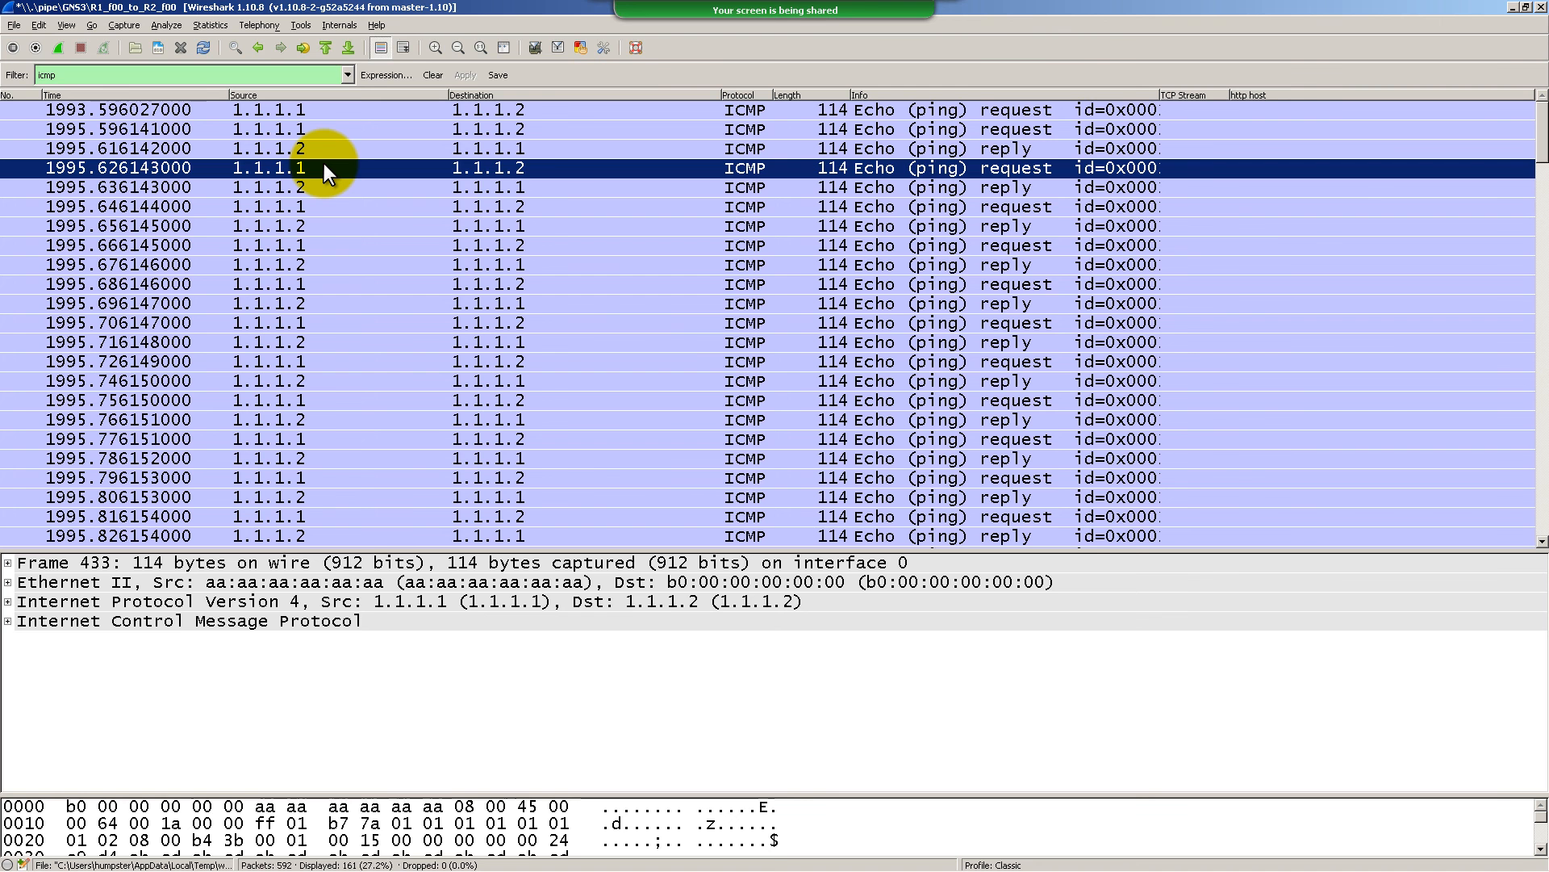
key("BackSpace")
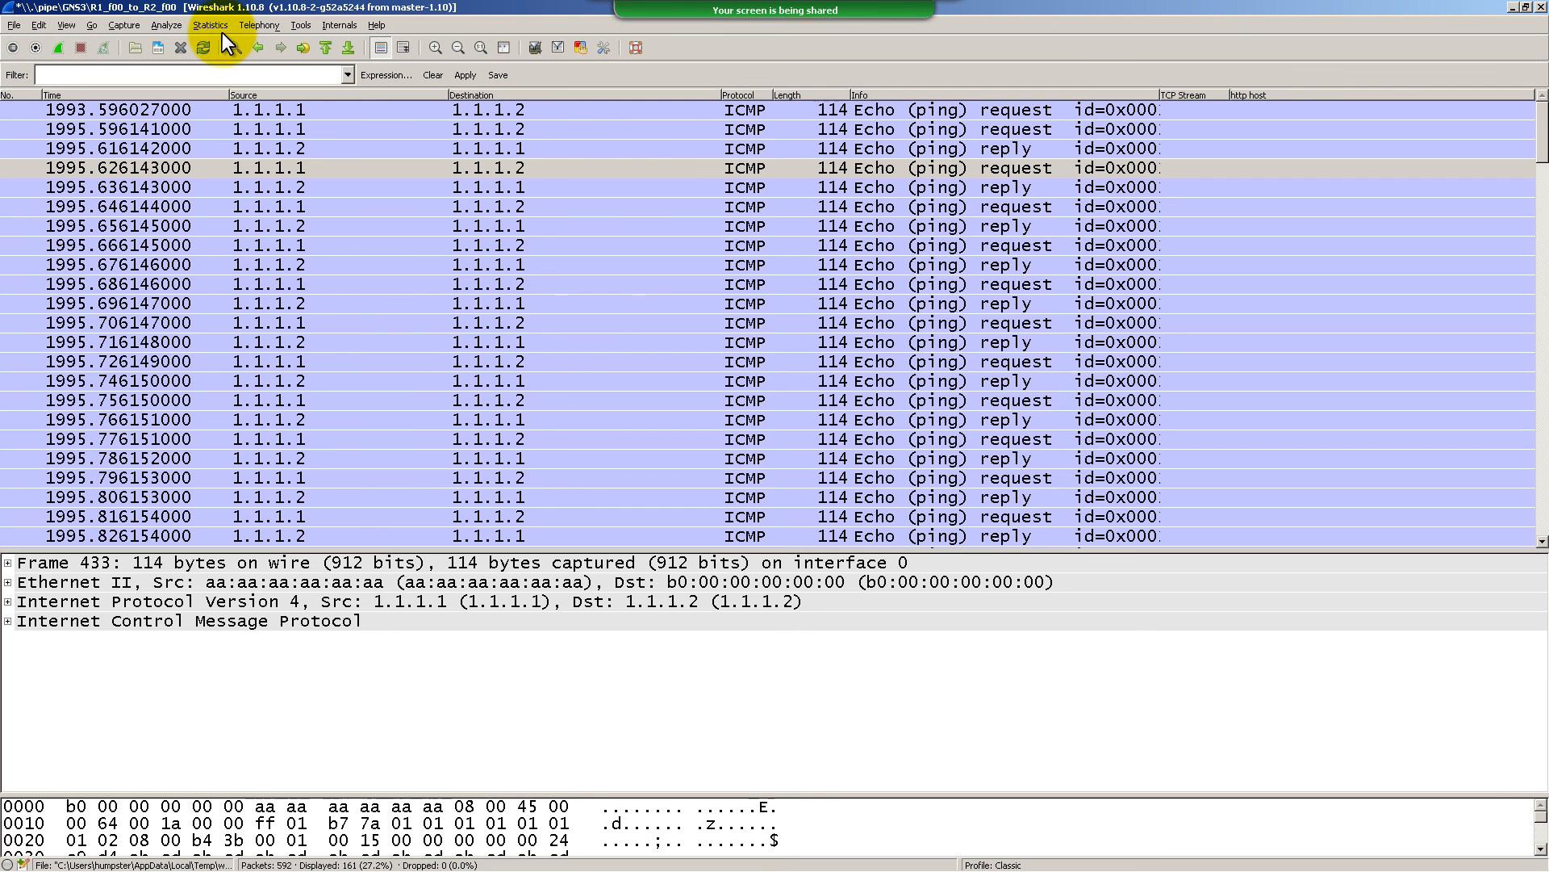
key("ctrl+2")
mouse_move(236, 12)
left_mouse_down()
mouse_move(165, 26)
mouse_move(243, 33)
mouse_move(249, 18)
left_mouse_up()
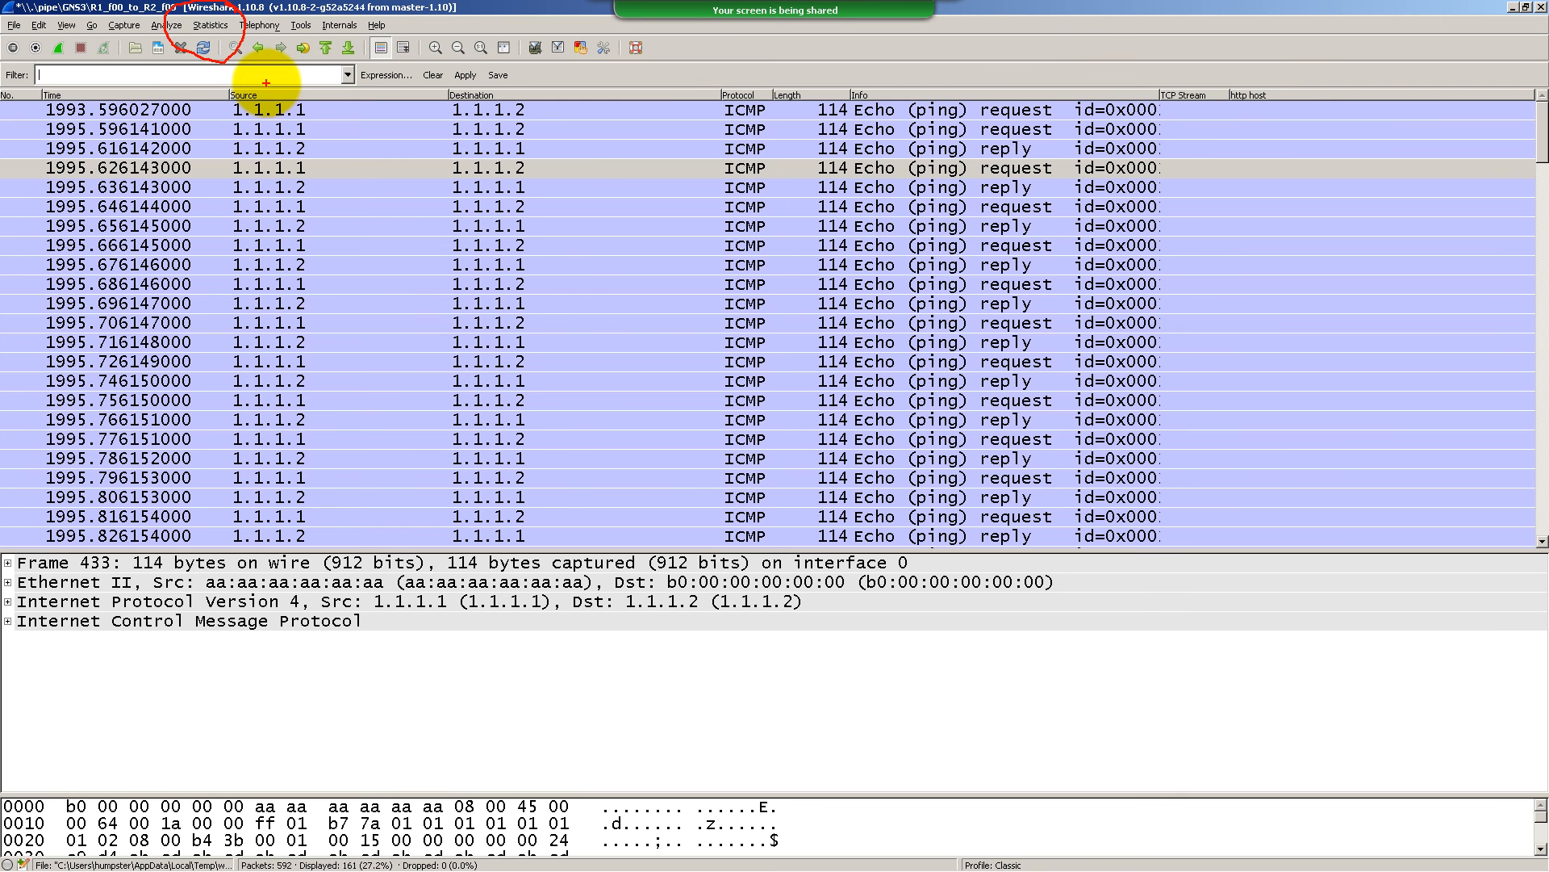
key("Escape")
Look at the capture's Summary statistics, circle its display and traffic figures in red, and close the summary
left_click(204, 24)
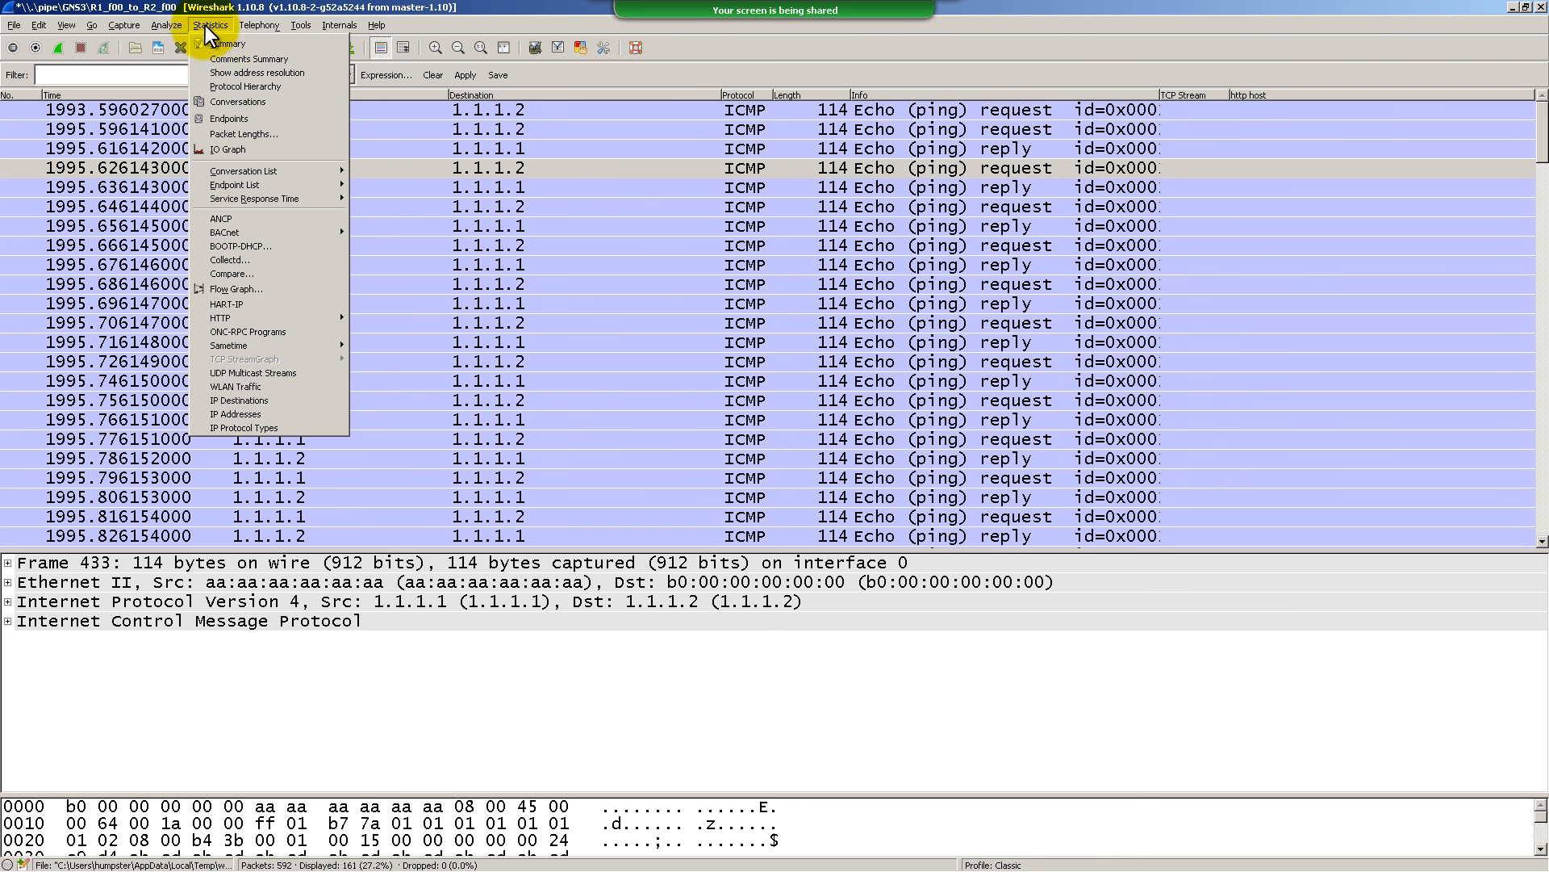
left_click(230, 43)
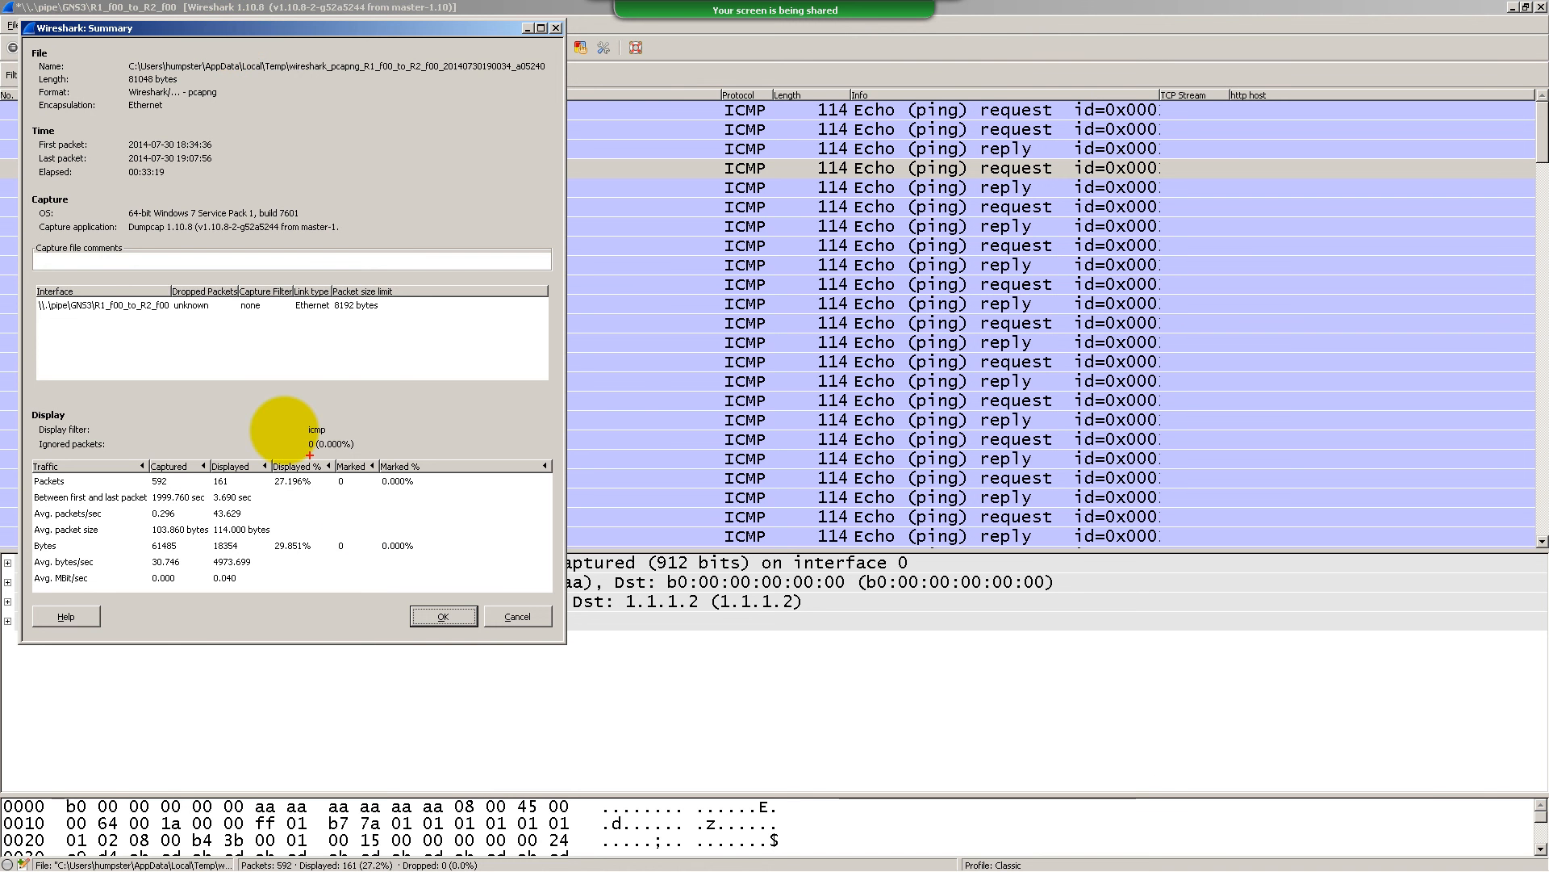
mouse_move(303, 445)
left_mouse_down()
mouse_move(14, 534)
mouse_move(466, 595)
mouse_move(283, 418)
mouse_move(323, 432)
left_mouse_up()
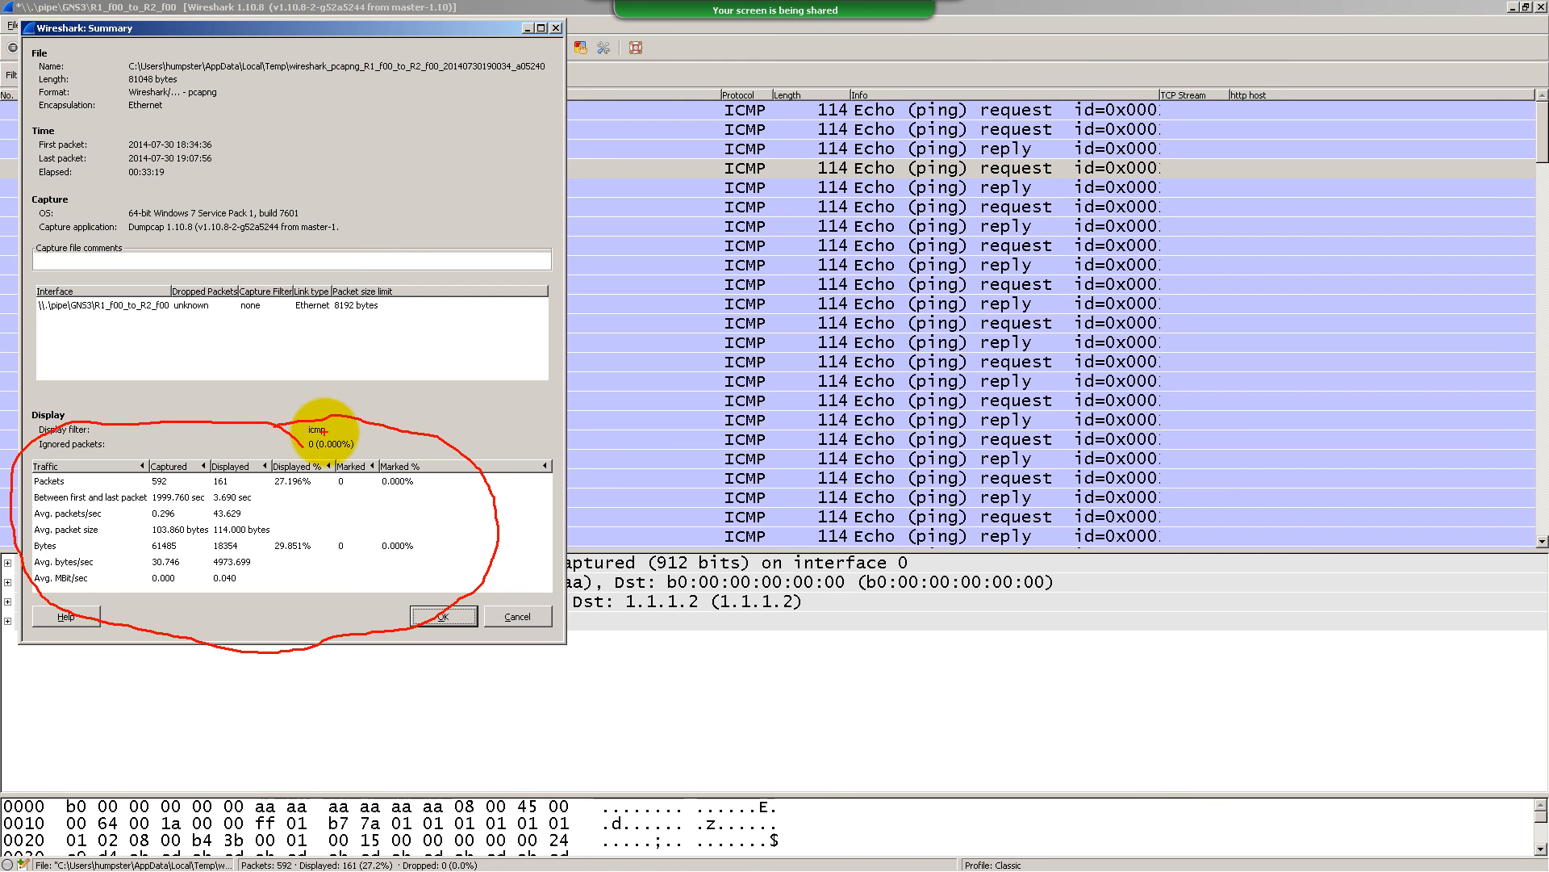
key("Escape")
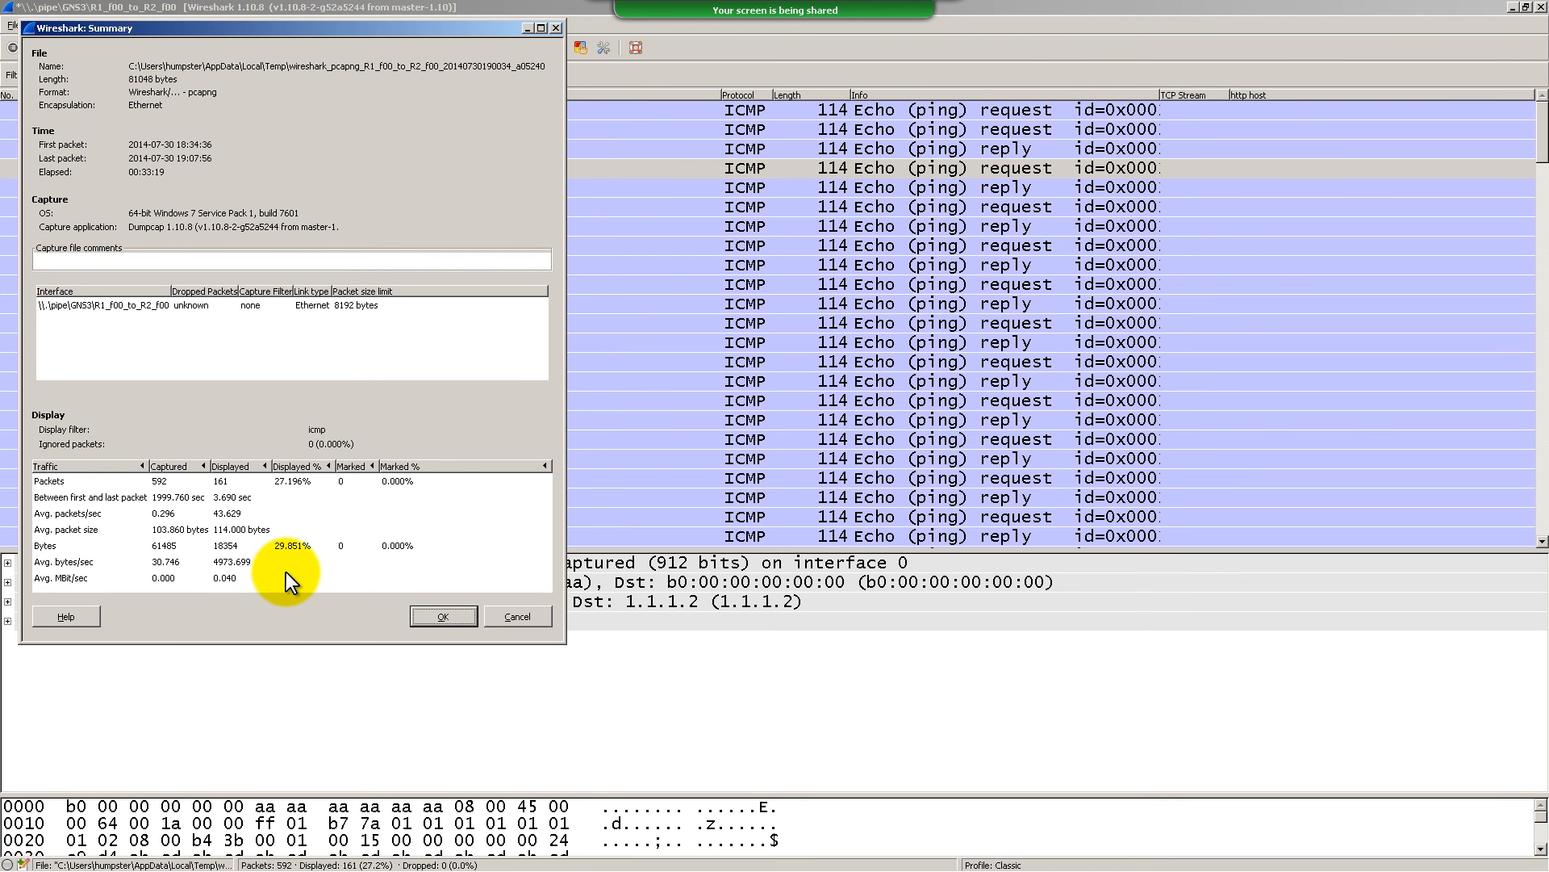
left_click(515, 619)
Examine the Protocol Hierarchy statistics of the capture, close them, and enlarge the packet details area
left_click(225, 22)
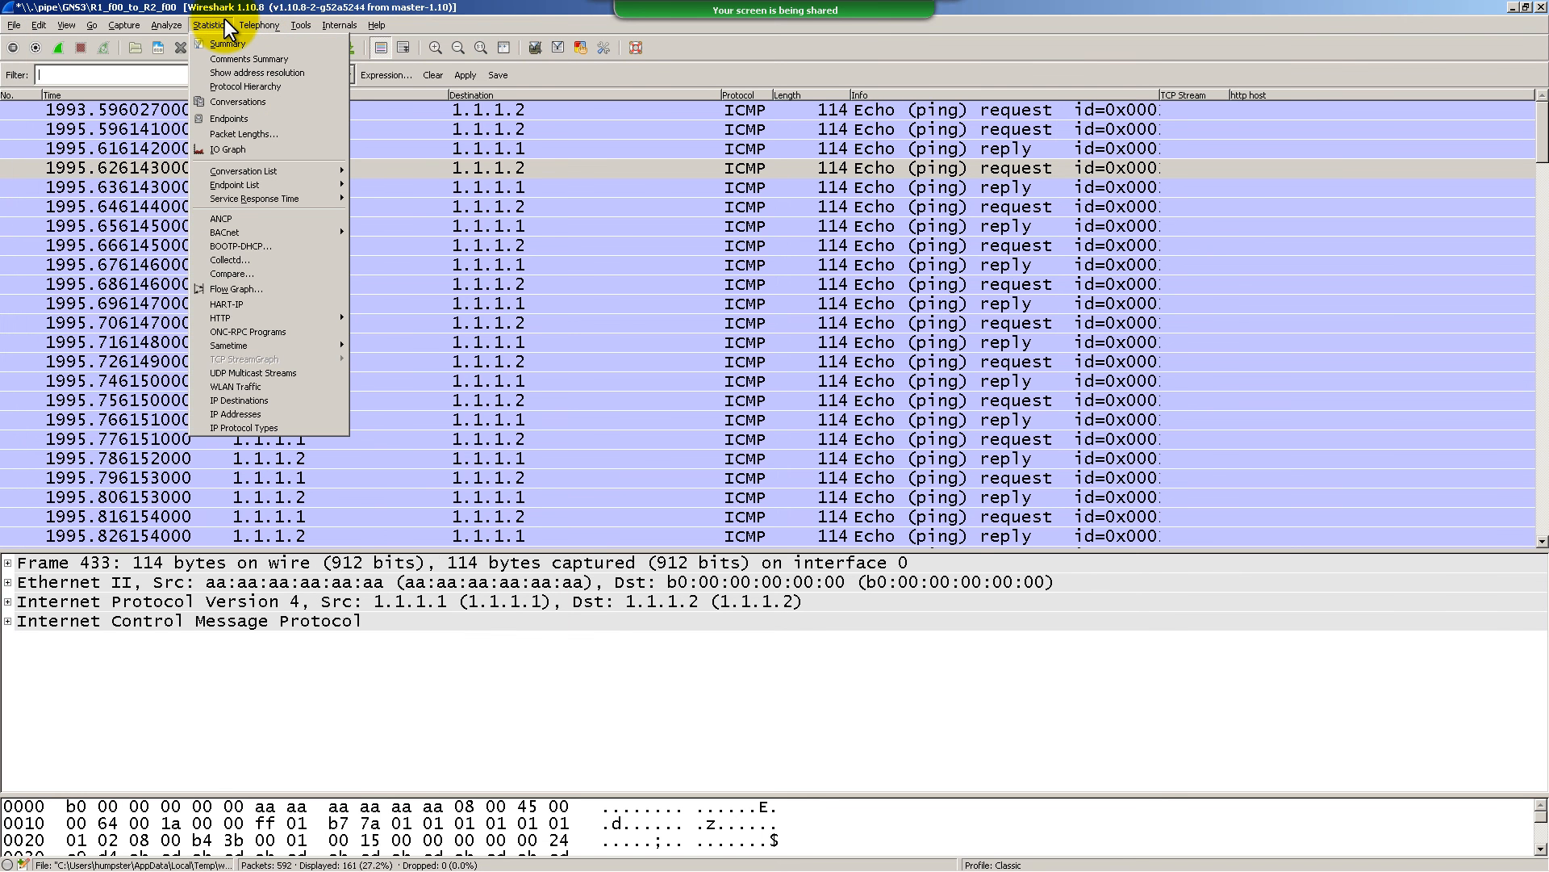
left_click(323, 89)
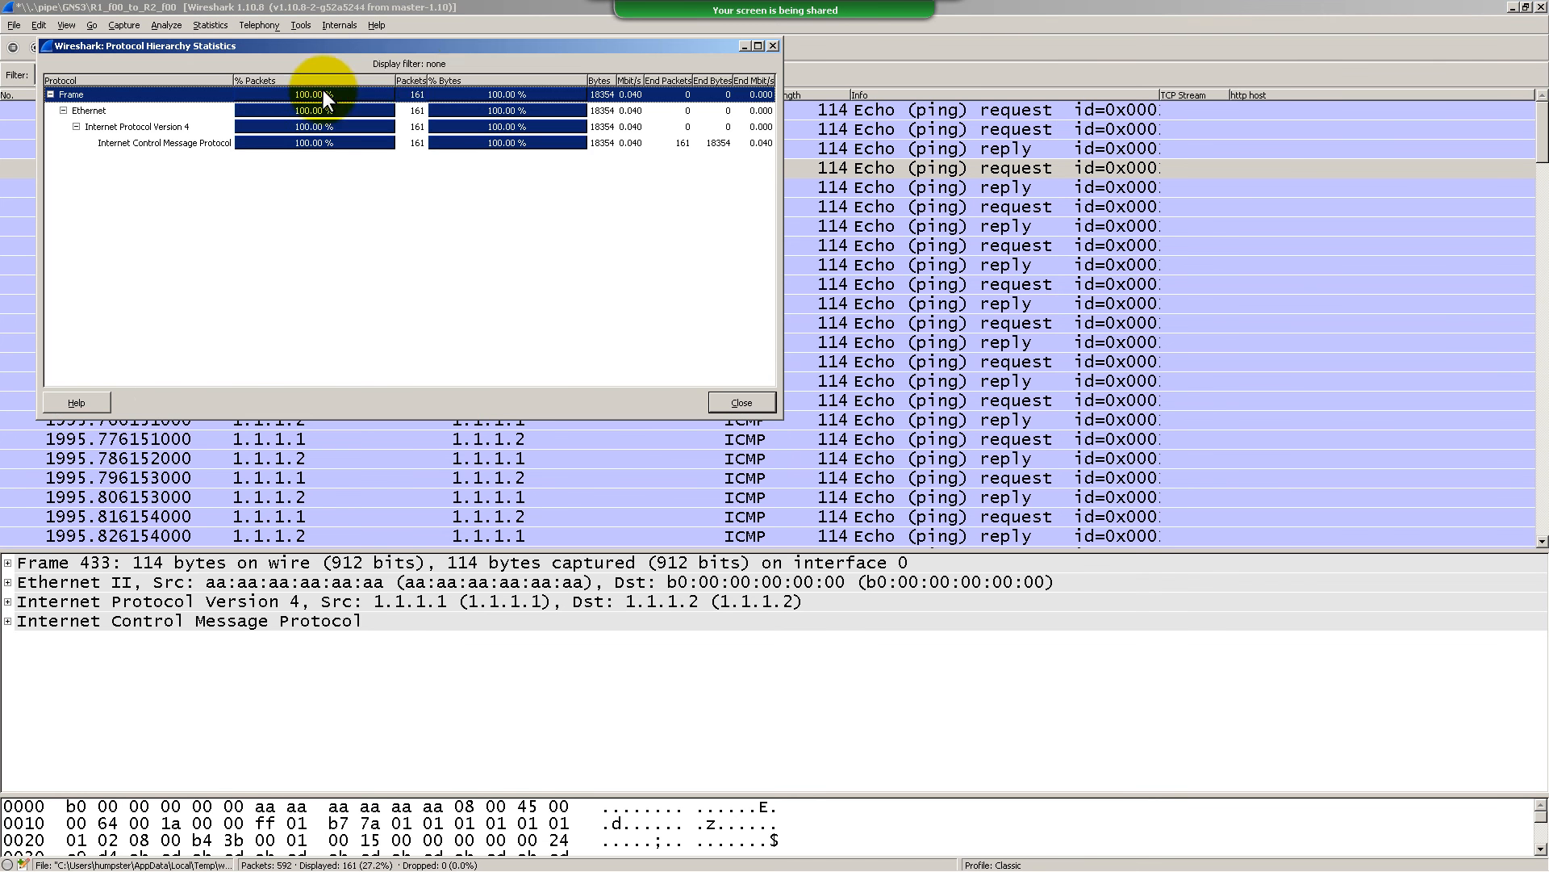
left_click_drag(411, 46, 622, 247)
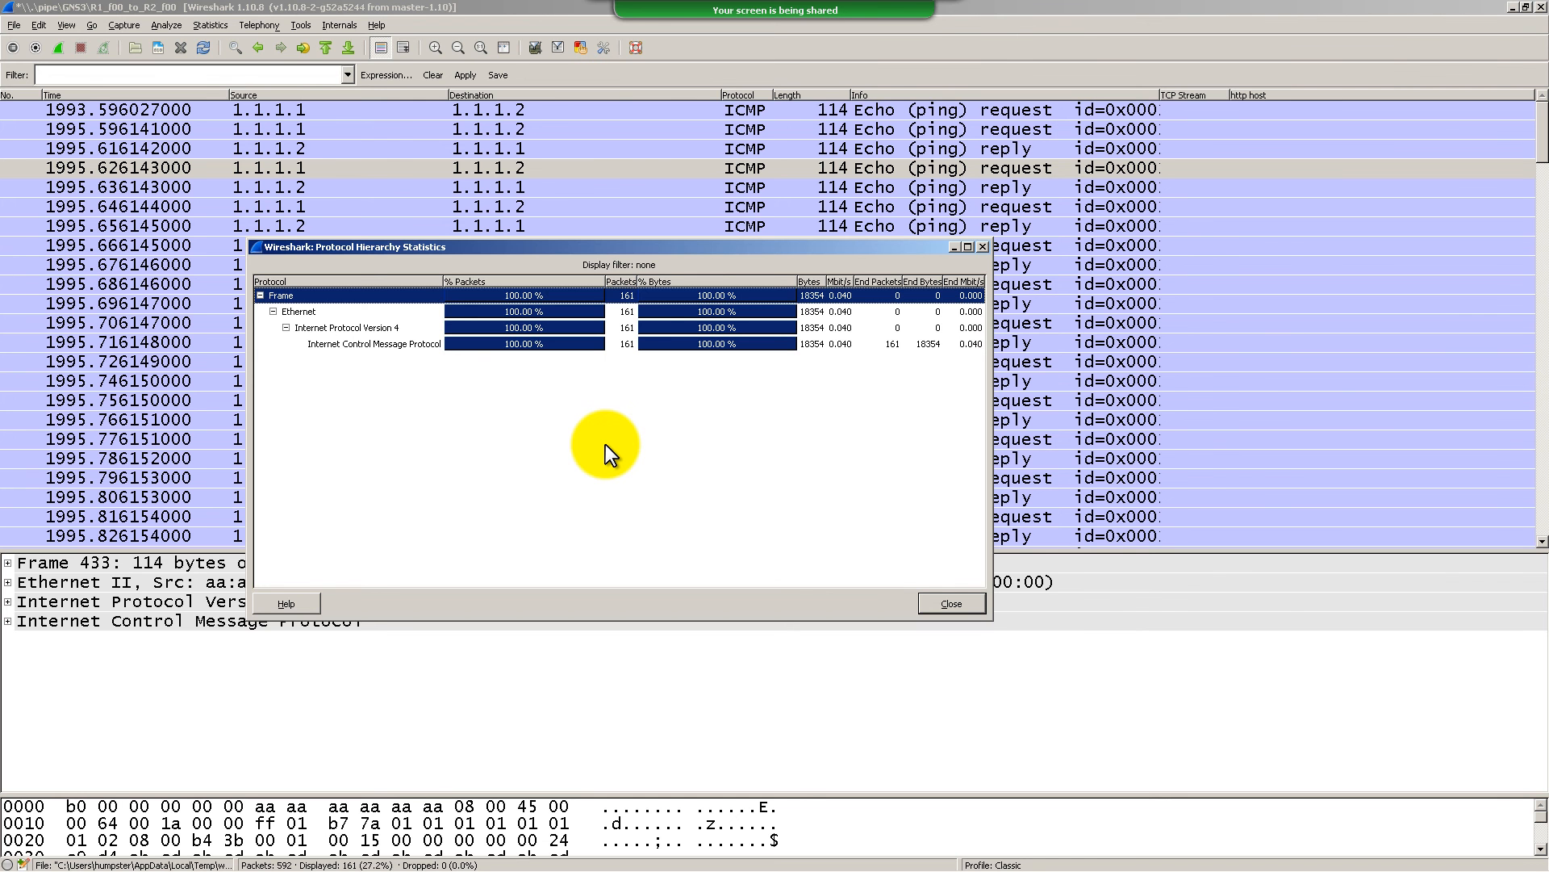
left_click(983, 246)
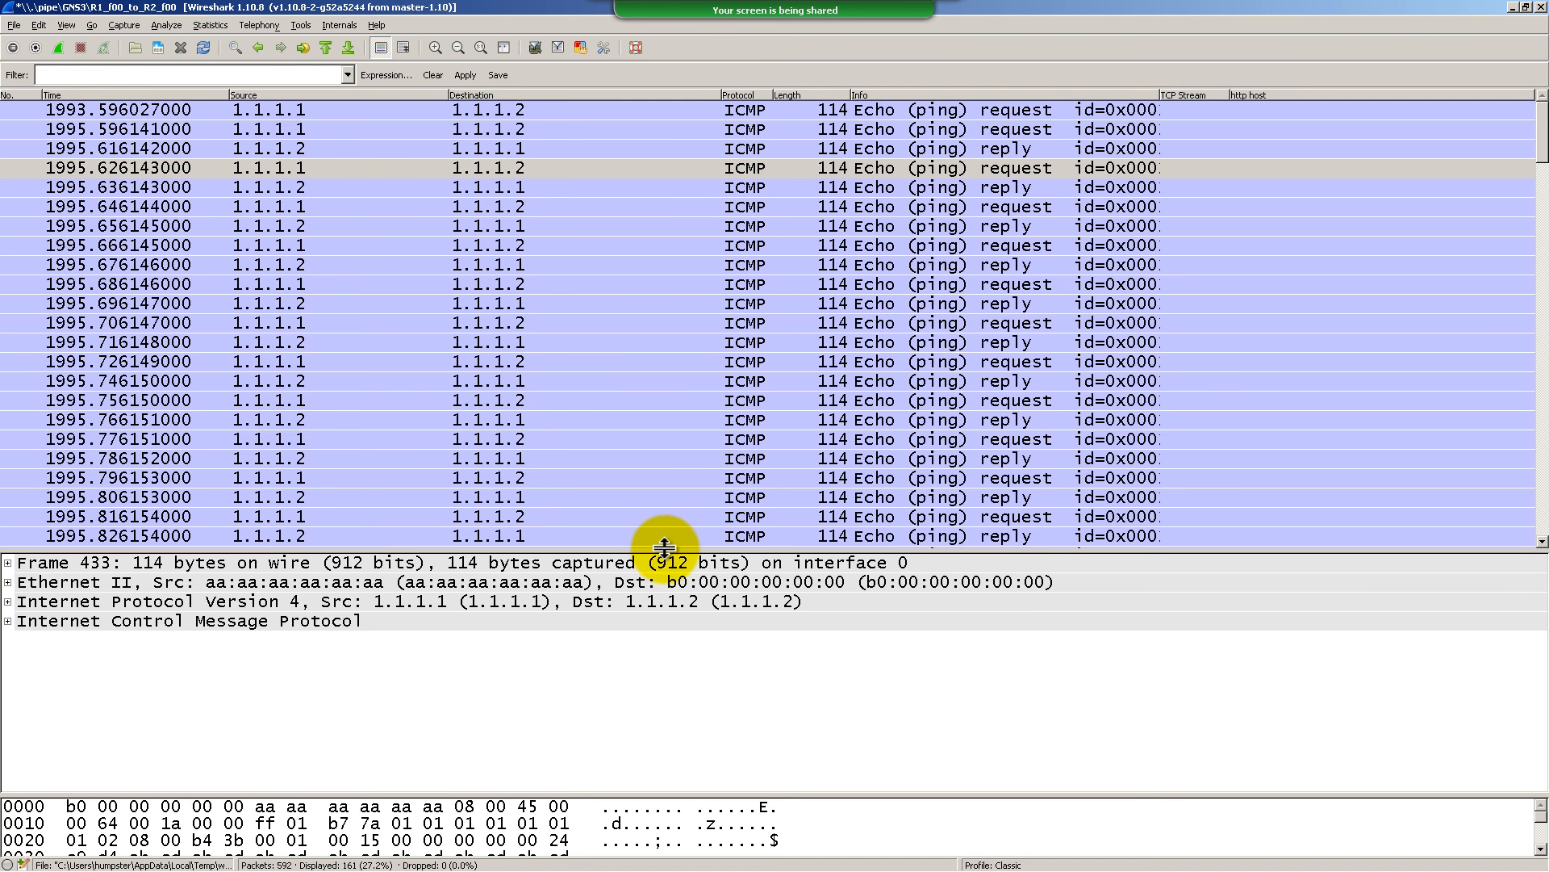
left_click_drag(664, 547, 676, 486)
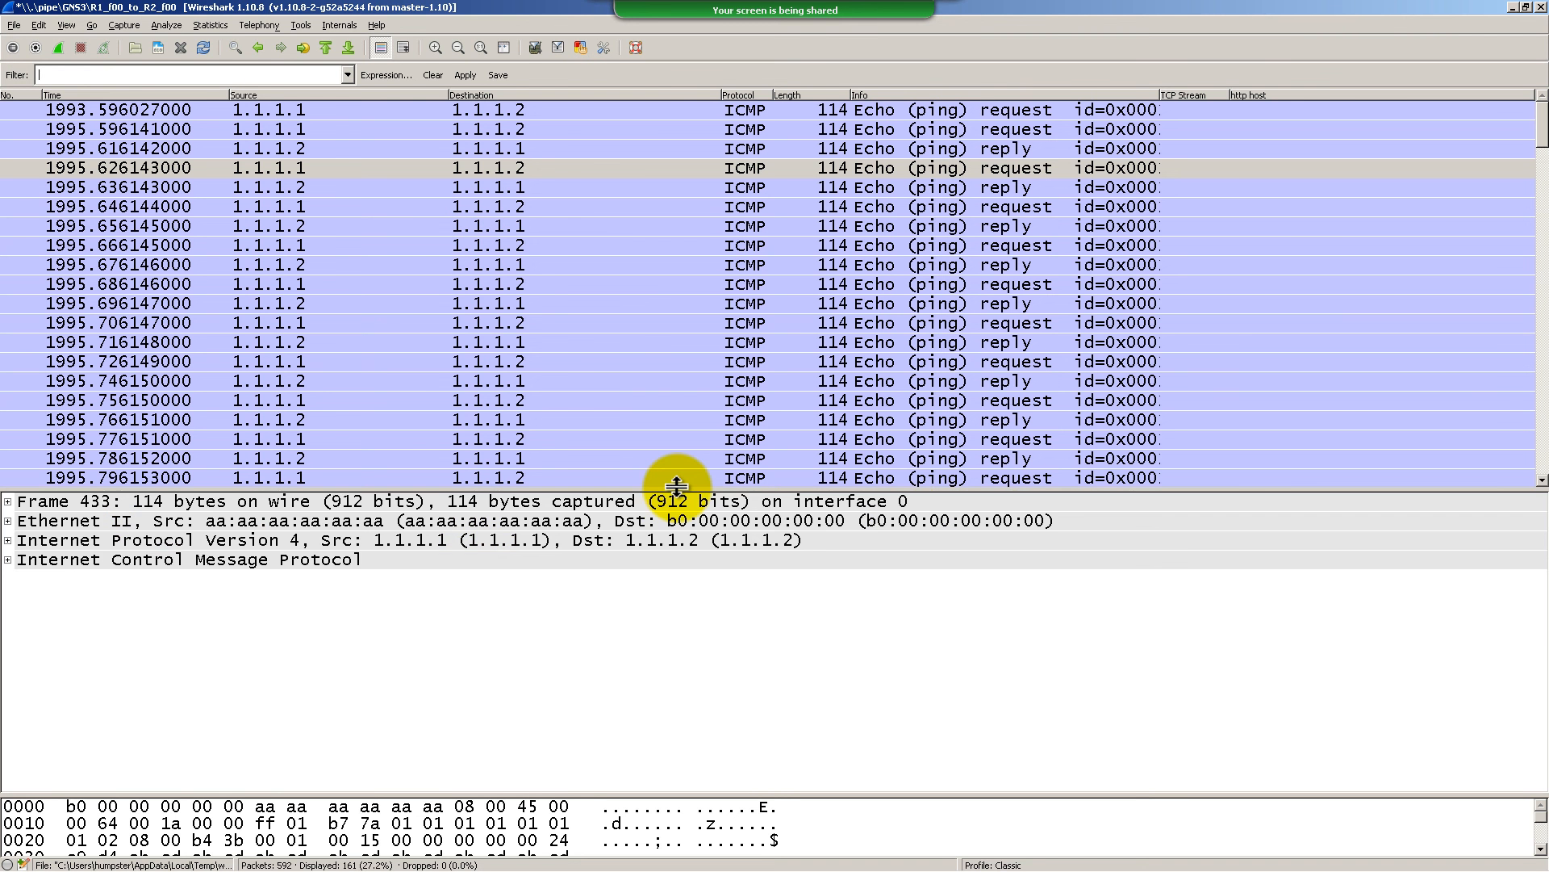